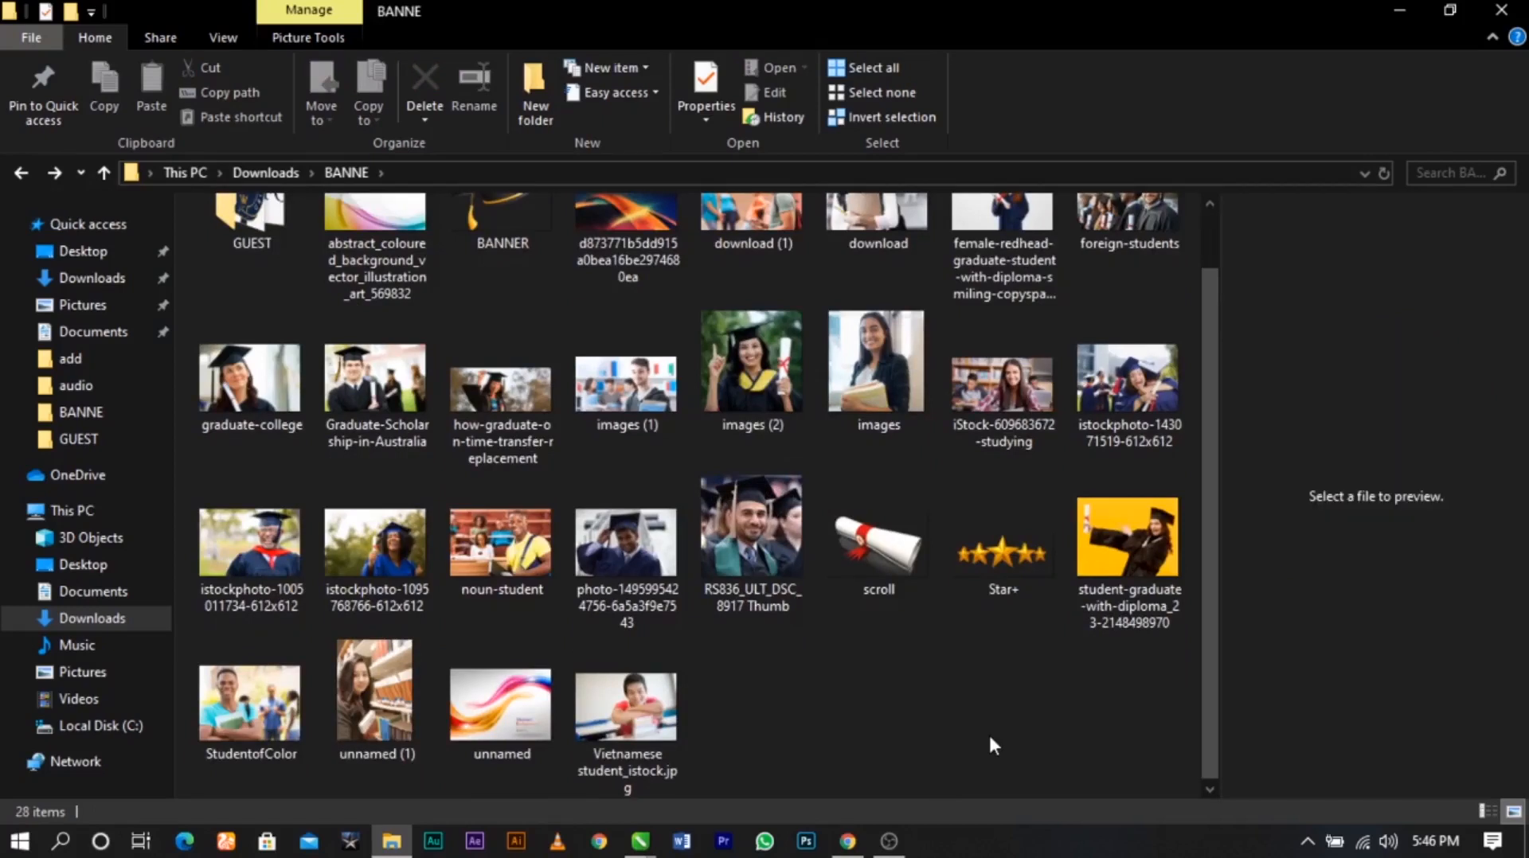
Switch to CorelDRAW, start importing images and open the BANNE folder in Downloads
key("alt+Tab")
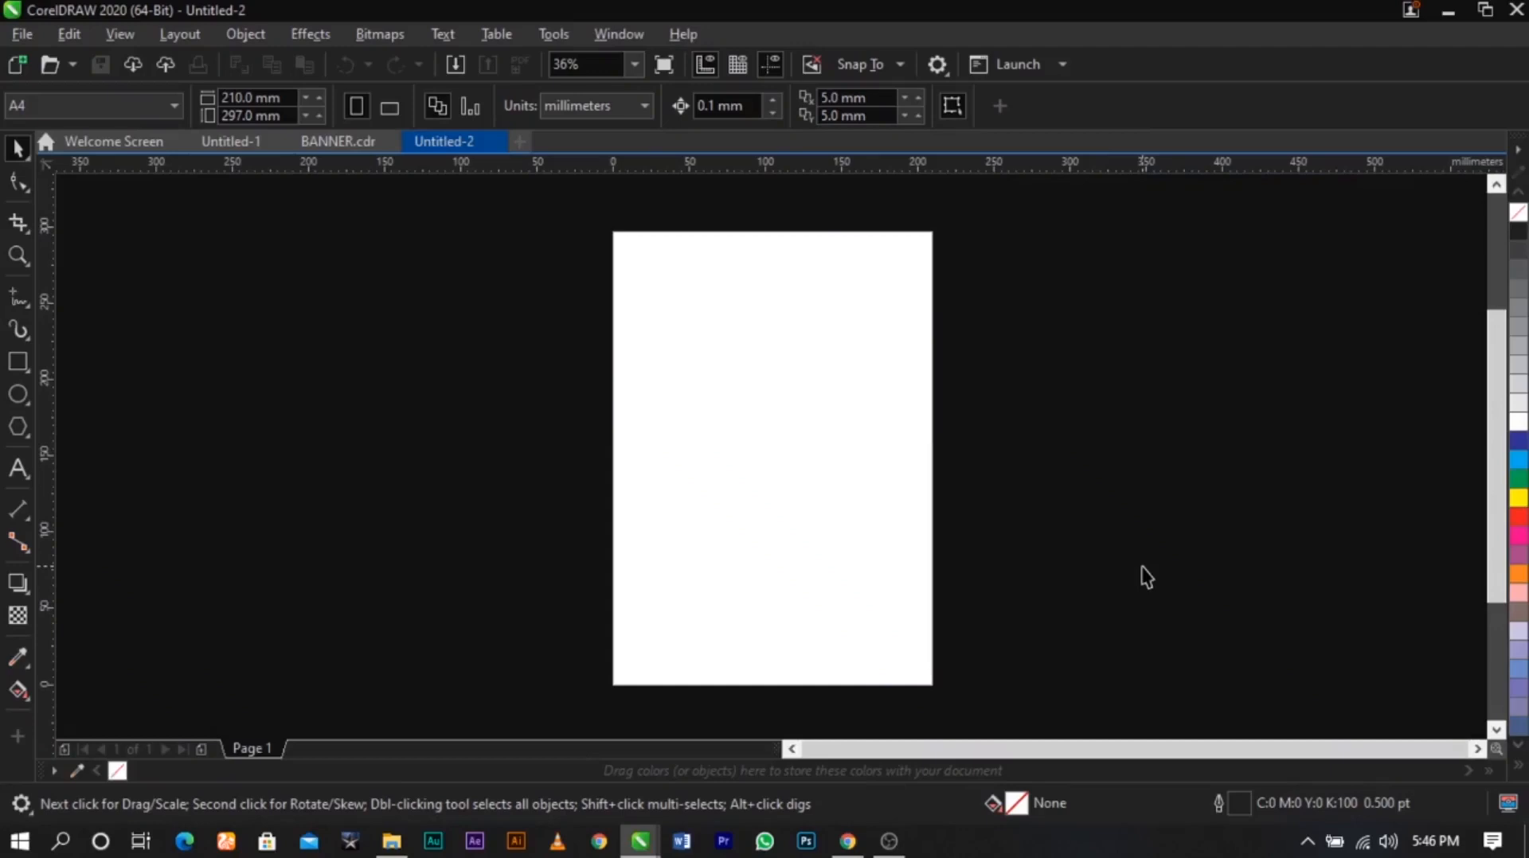
right_click(759, 443)
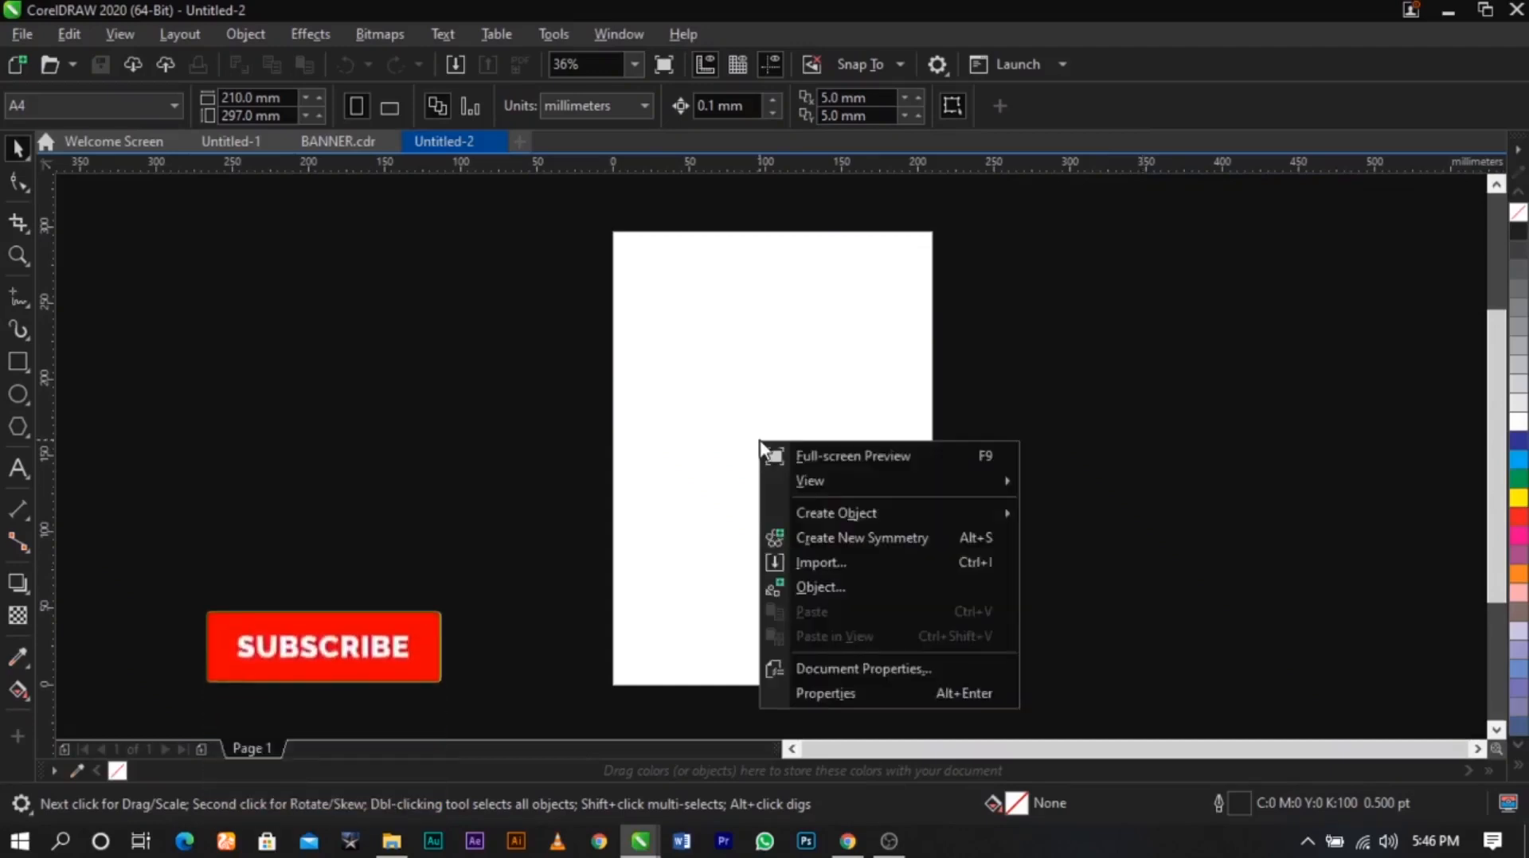
left_click(812, 561)
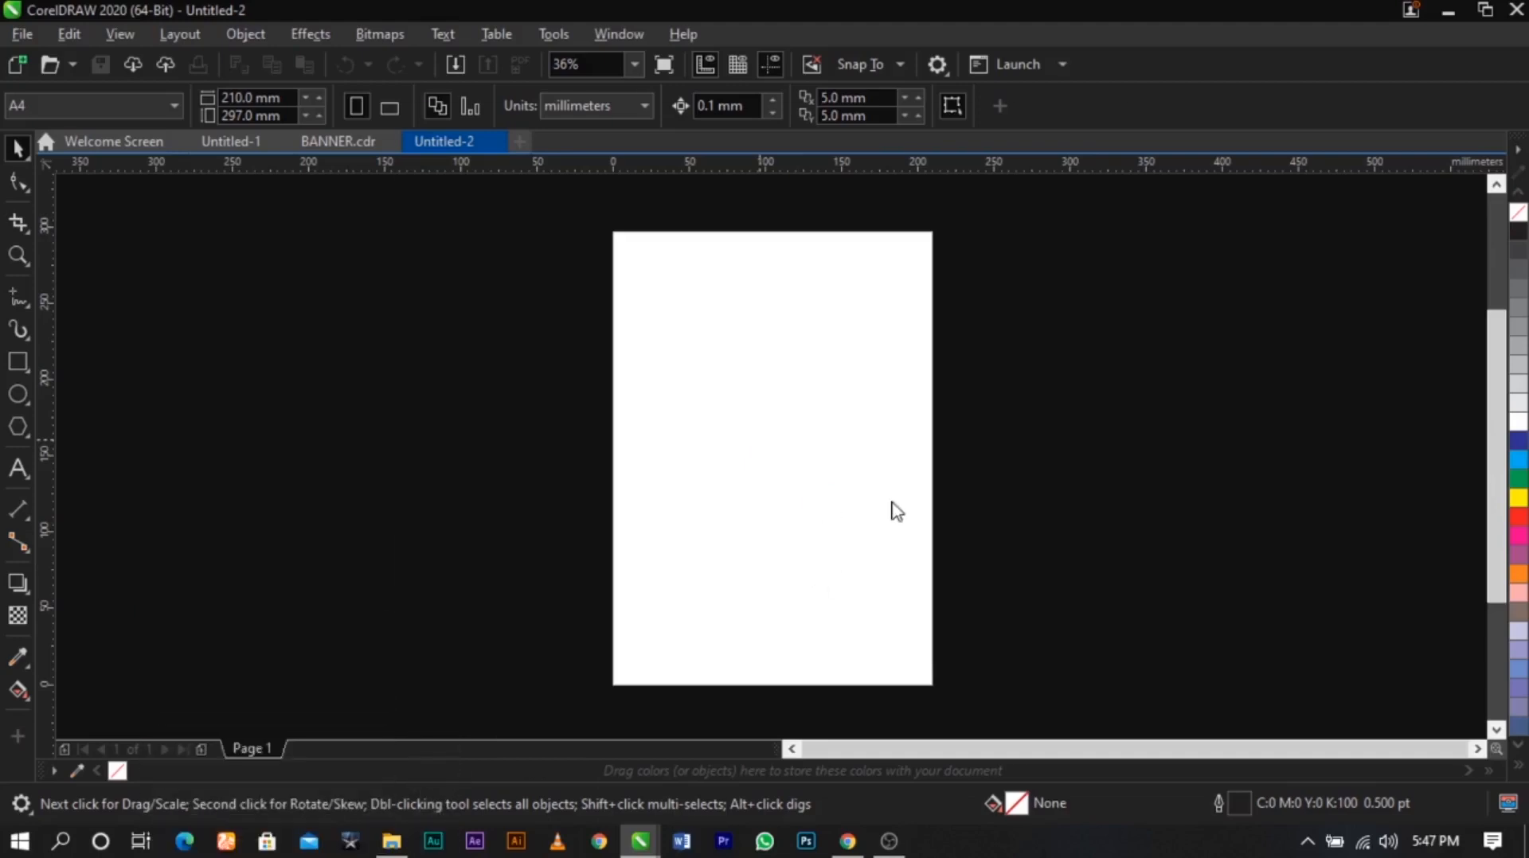
scroll(478, 358, "up", 1)
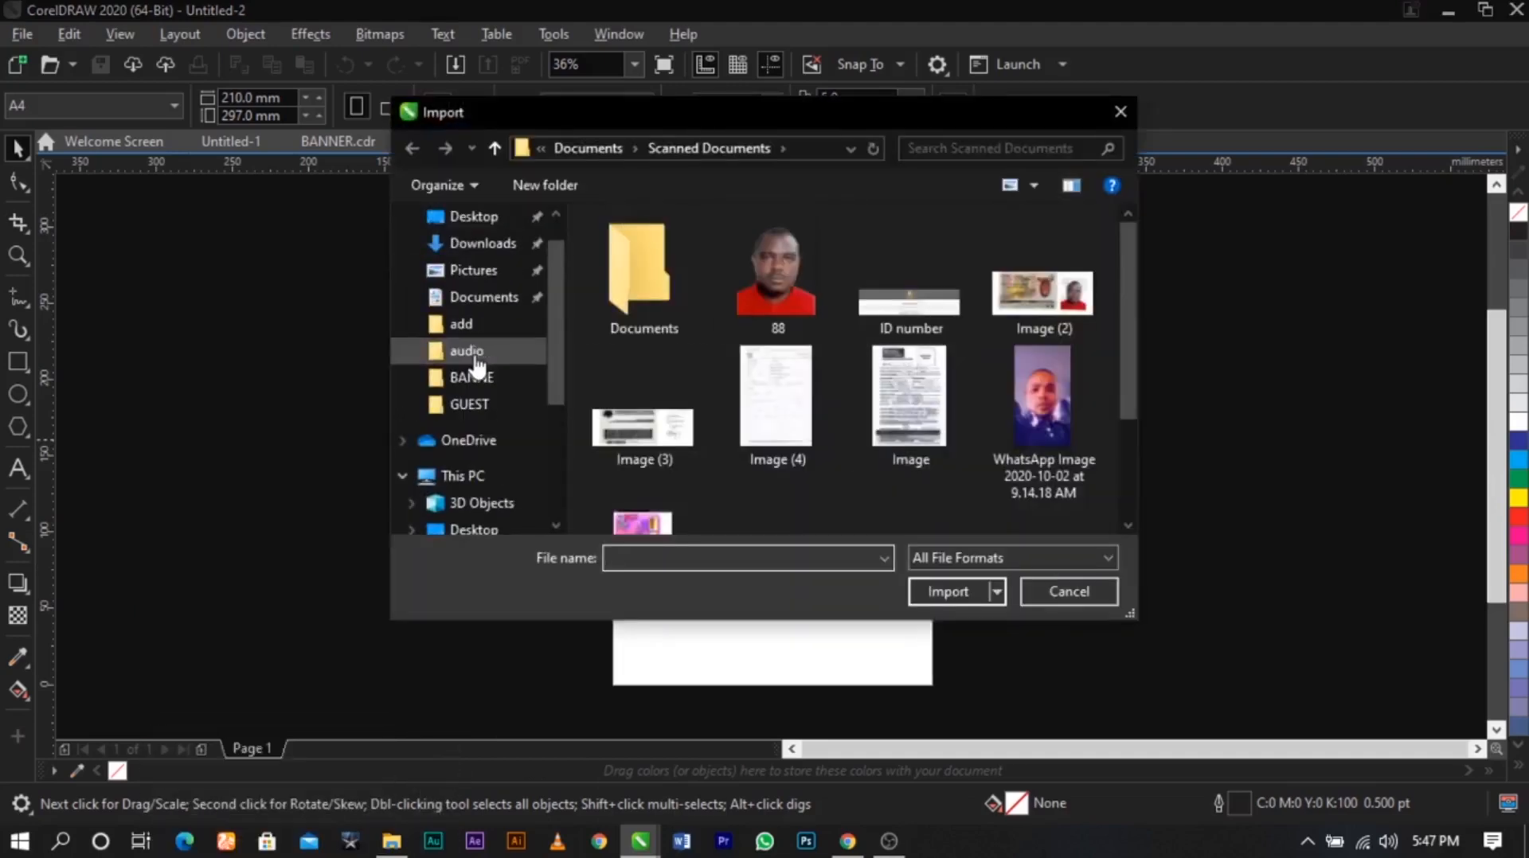
scroll(478, 365, "up", 1)
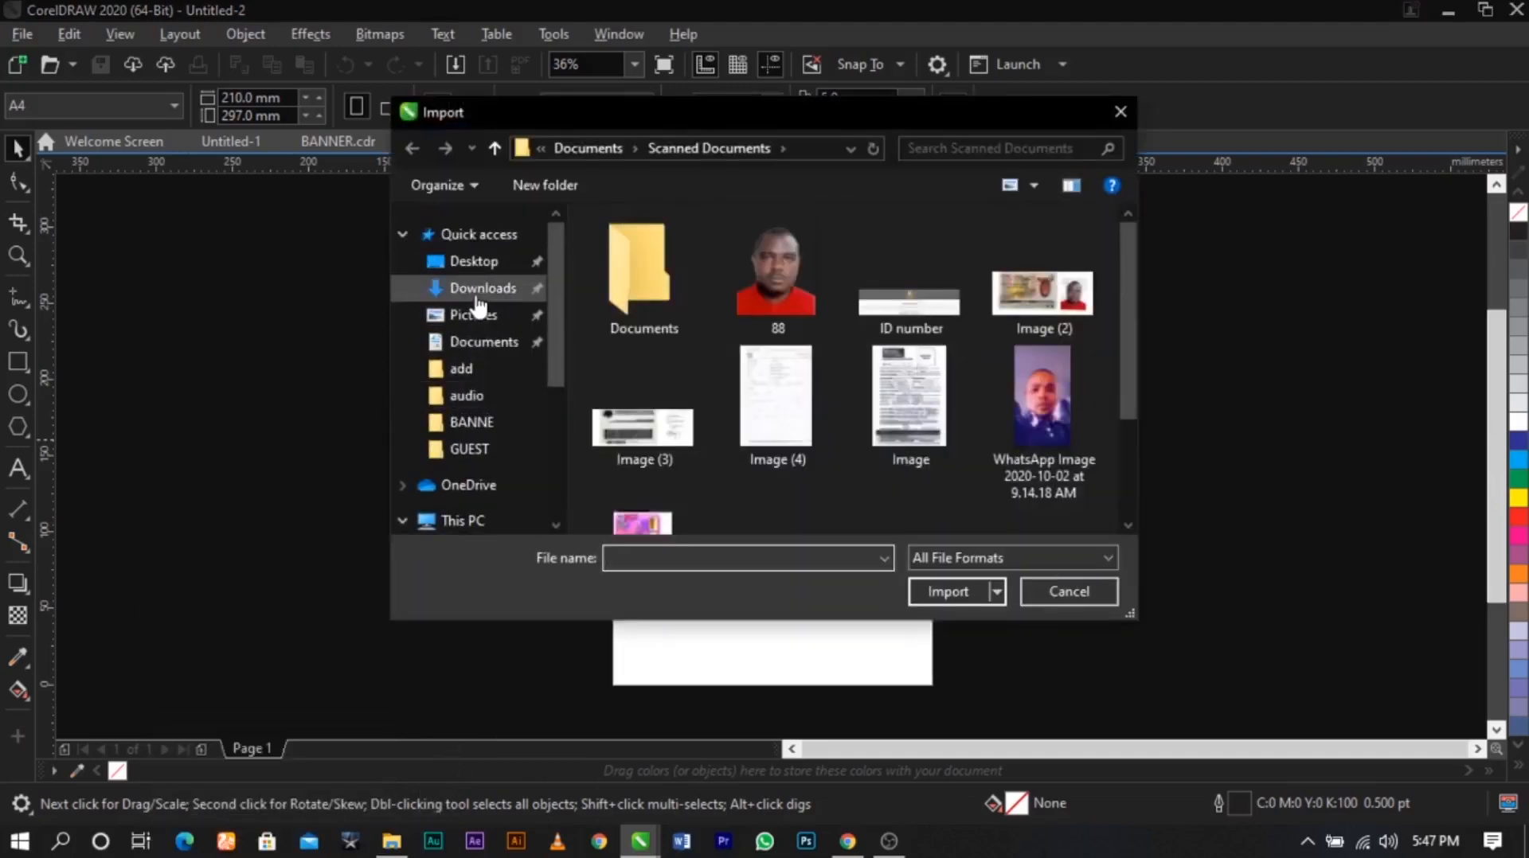
left_click(478, 291)
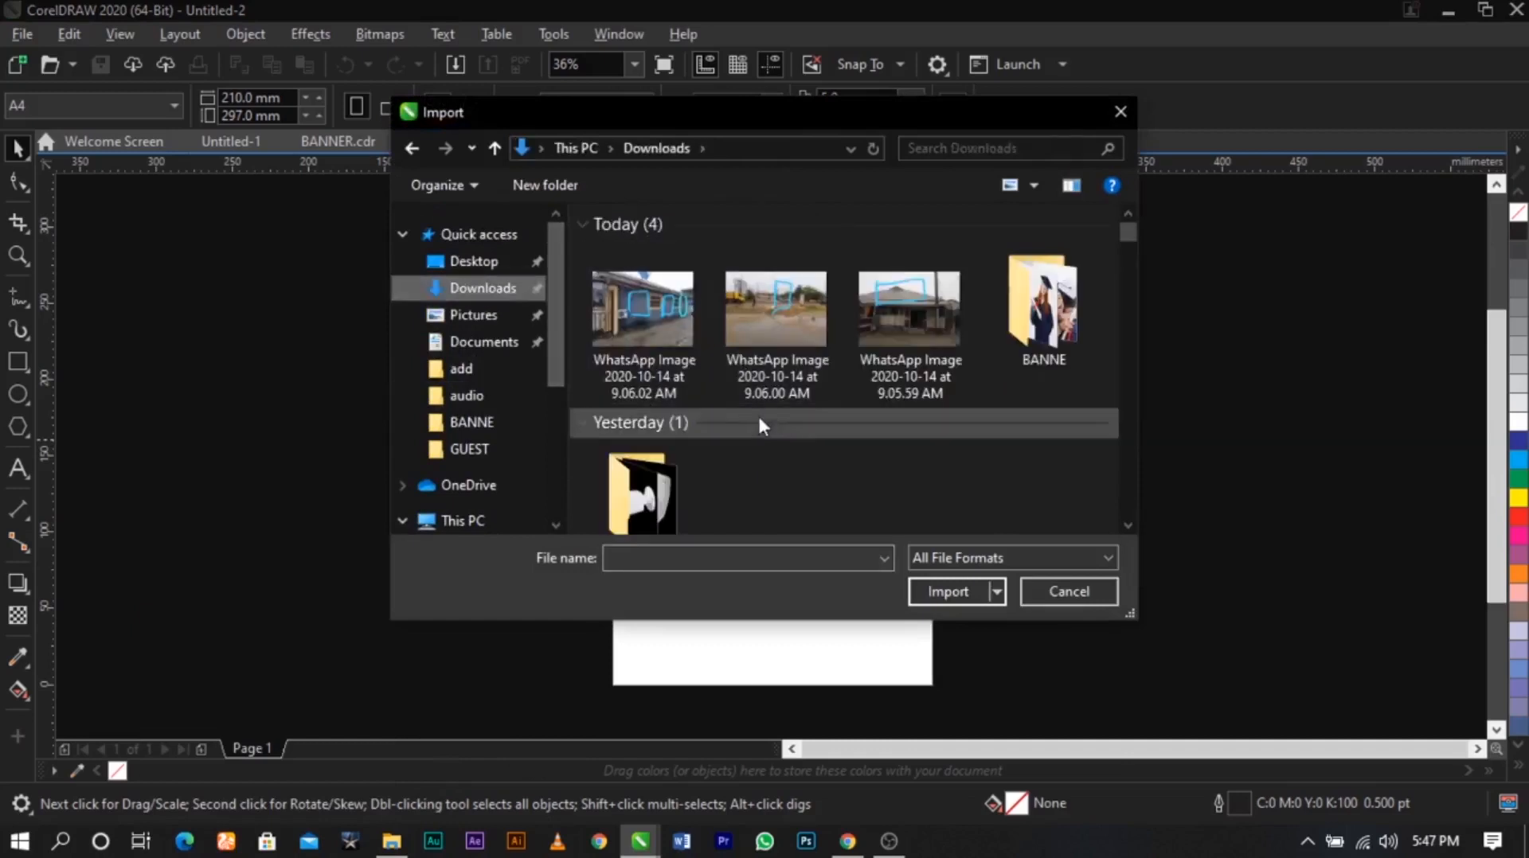
scroll(700, 446, "down", 1)
scroll(796, 422, "up", 1)
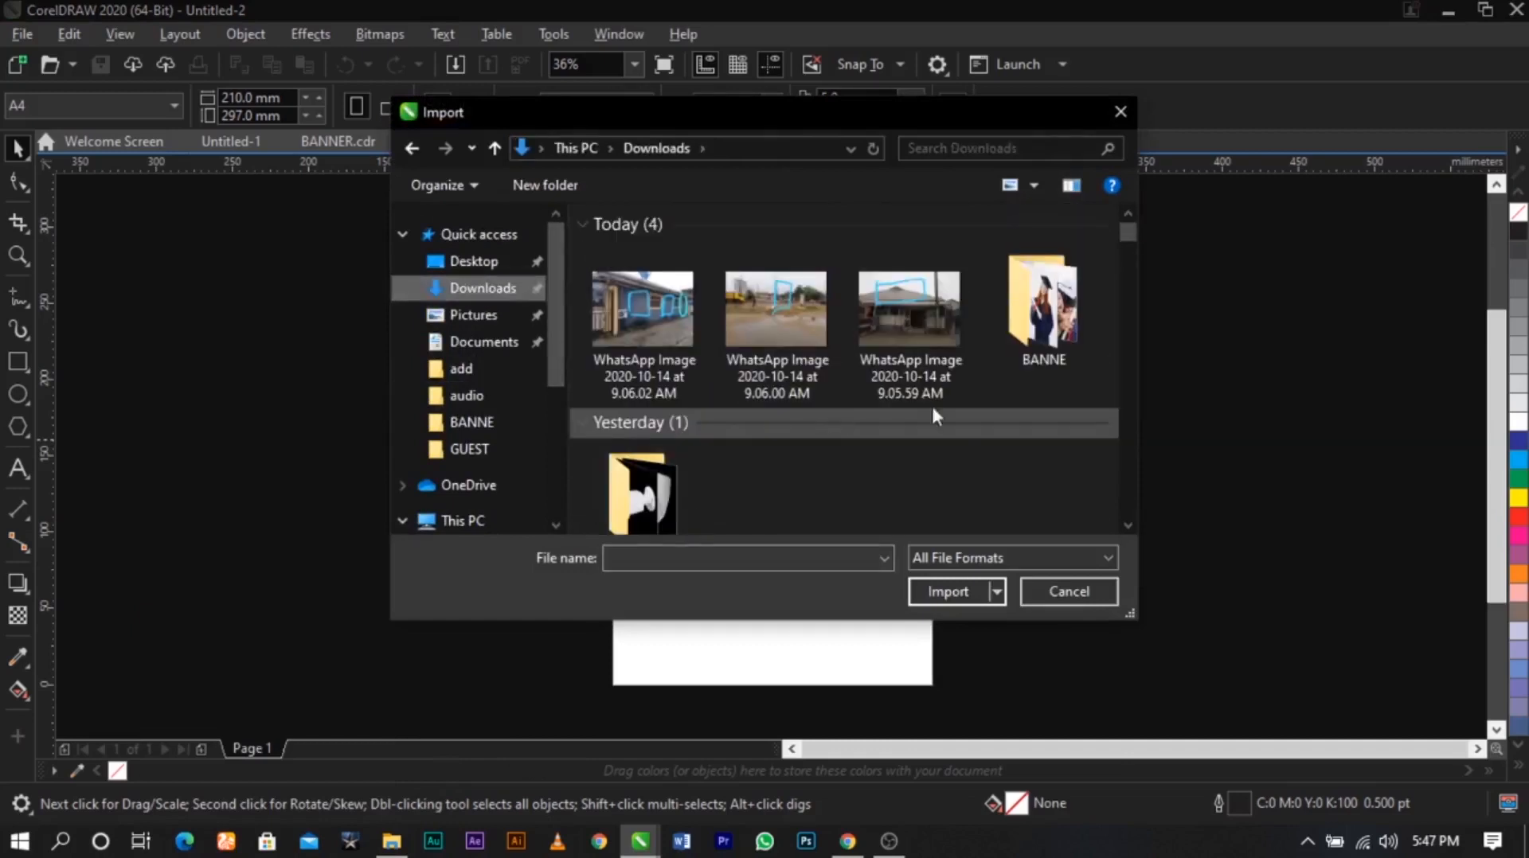
double_click(1058, 344)
scroll(737, 396, "down", 8)
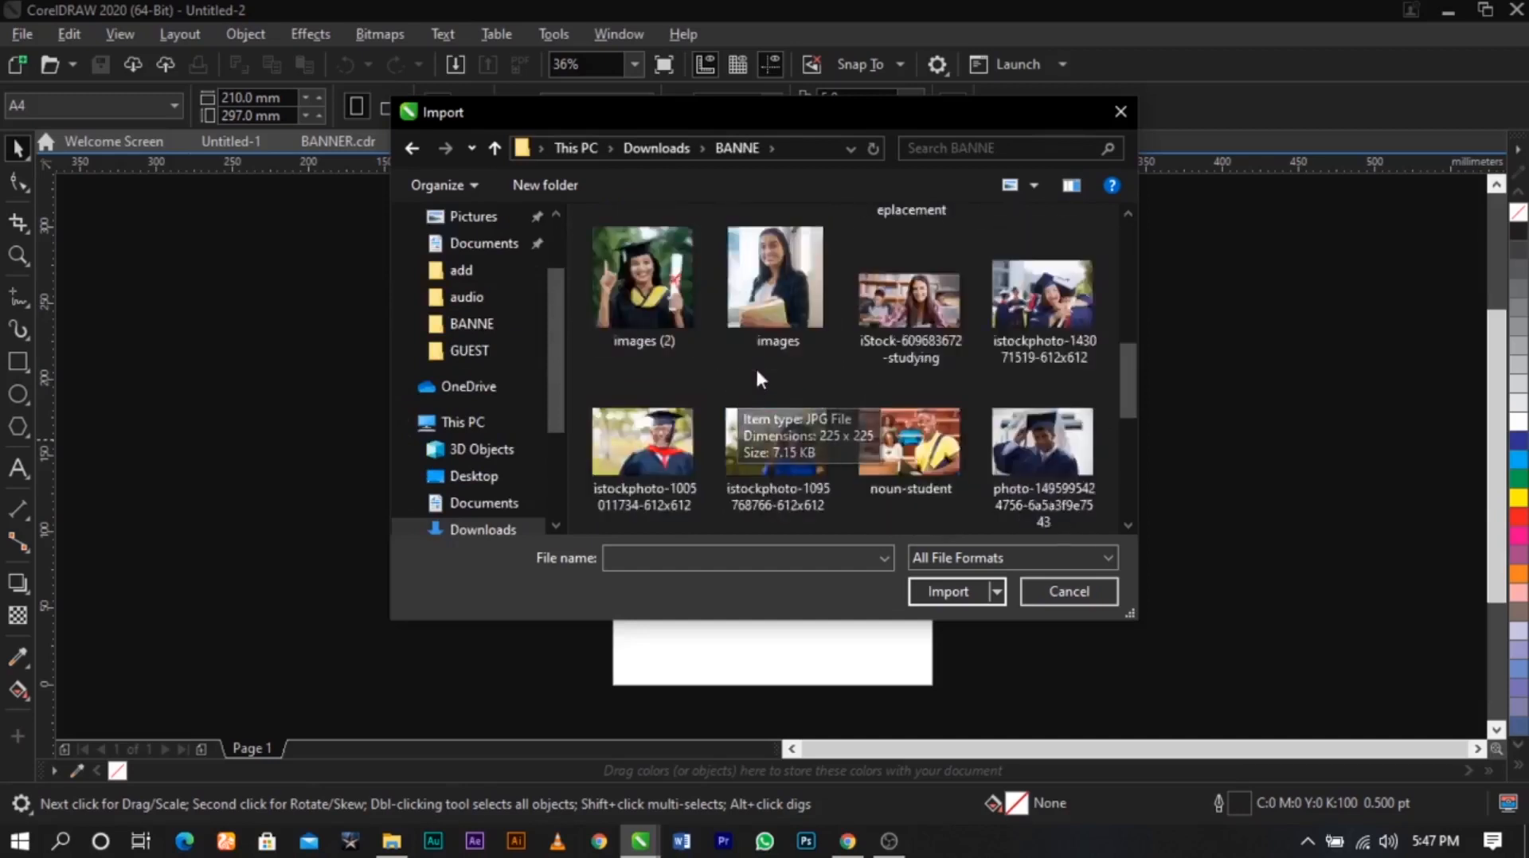
scroll(758, 377, "up", 8)
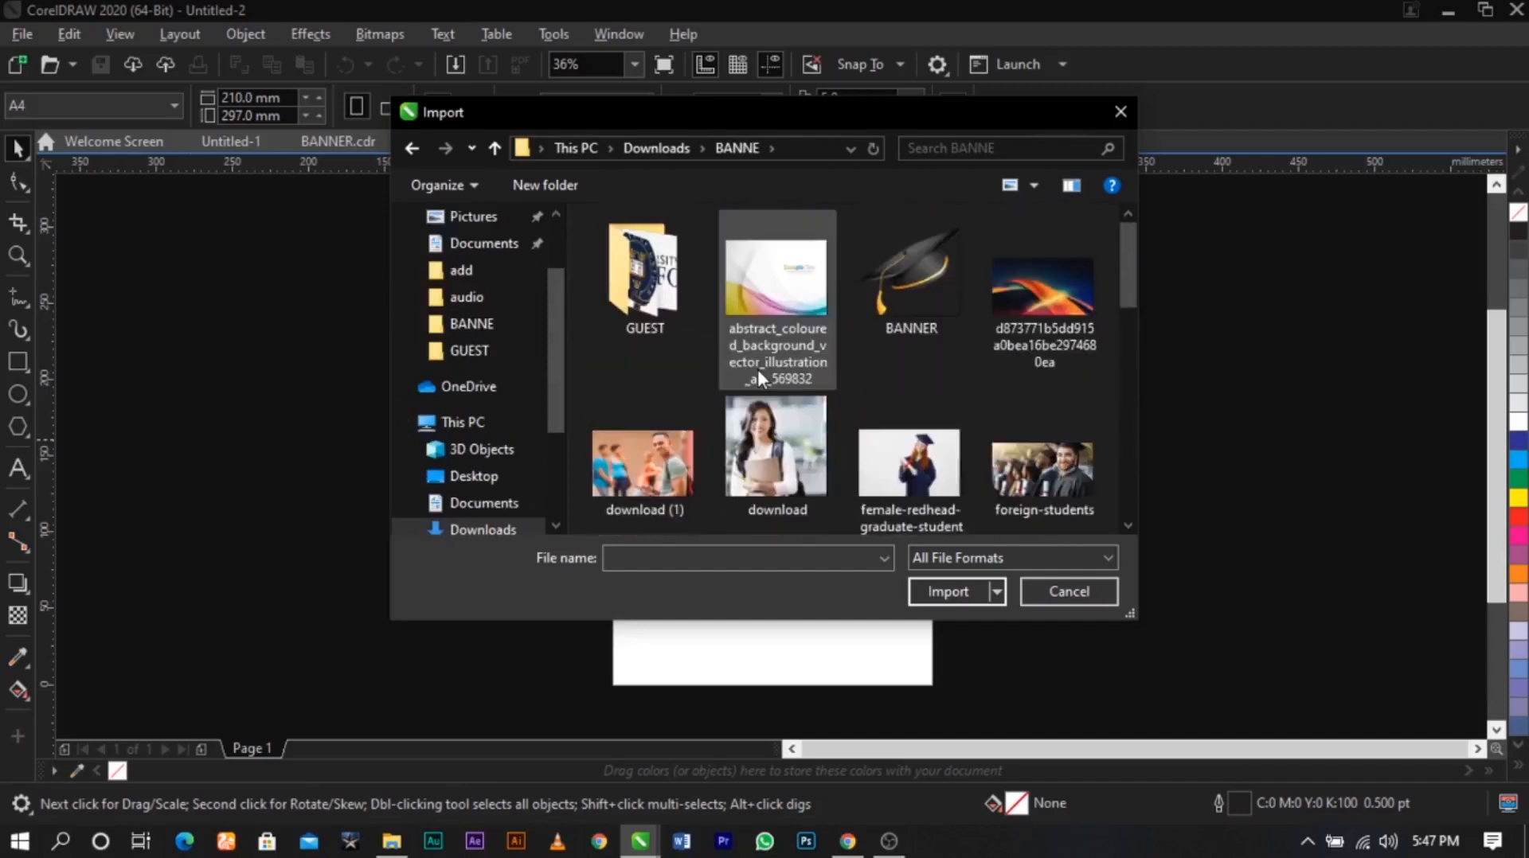
double_click(661, 294)
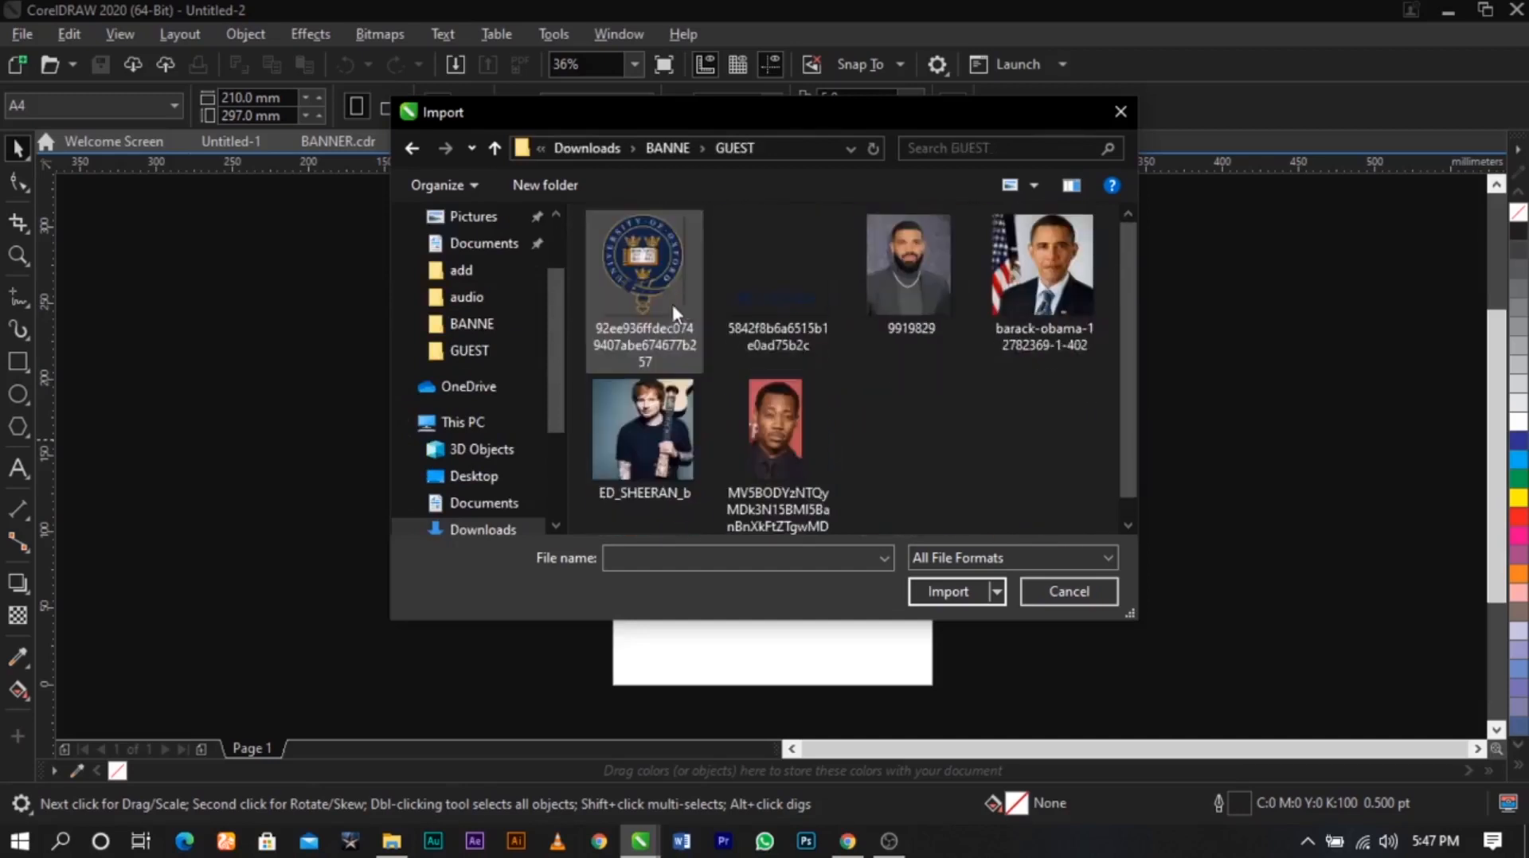
scroll(715, 337, "down", 1)
left_click(412, 148)
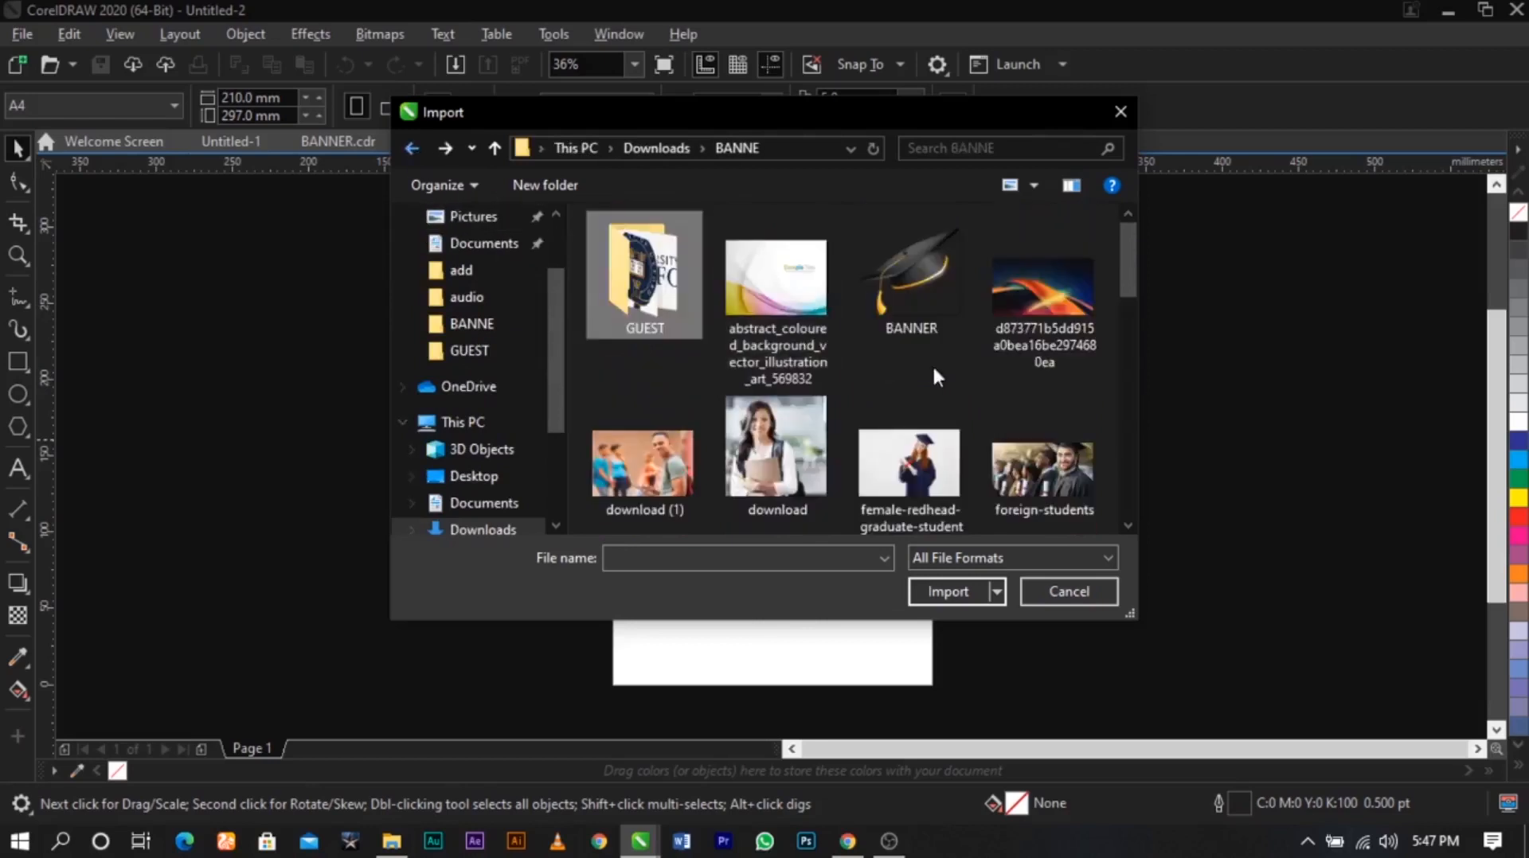
Import the images unnamed, d873771b5dd915a0bea16be2974680ea, abstract_coloured_background_vector_illustration_art_569832, BANNER, Star+ and scroll together from the BANNE folder
scroll(937, 390, "down", 2)
scroll(901, 358, "down", 3)
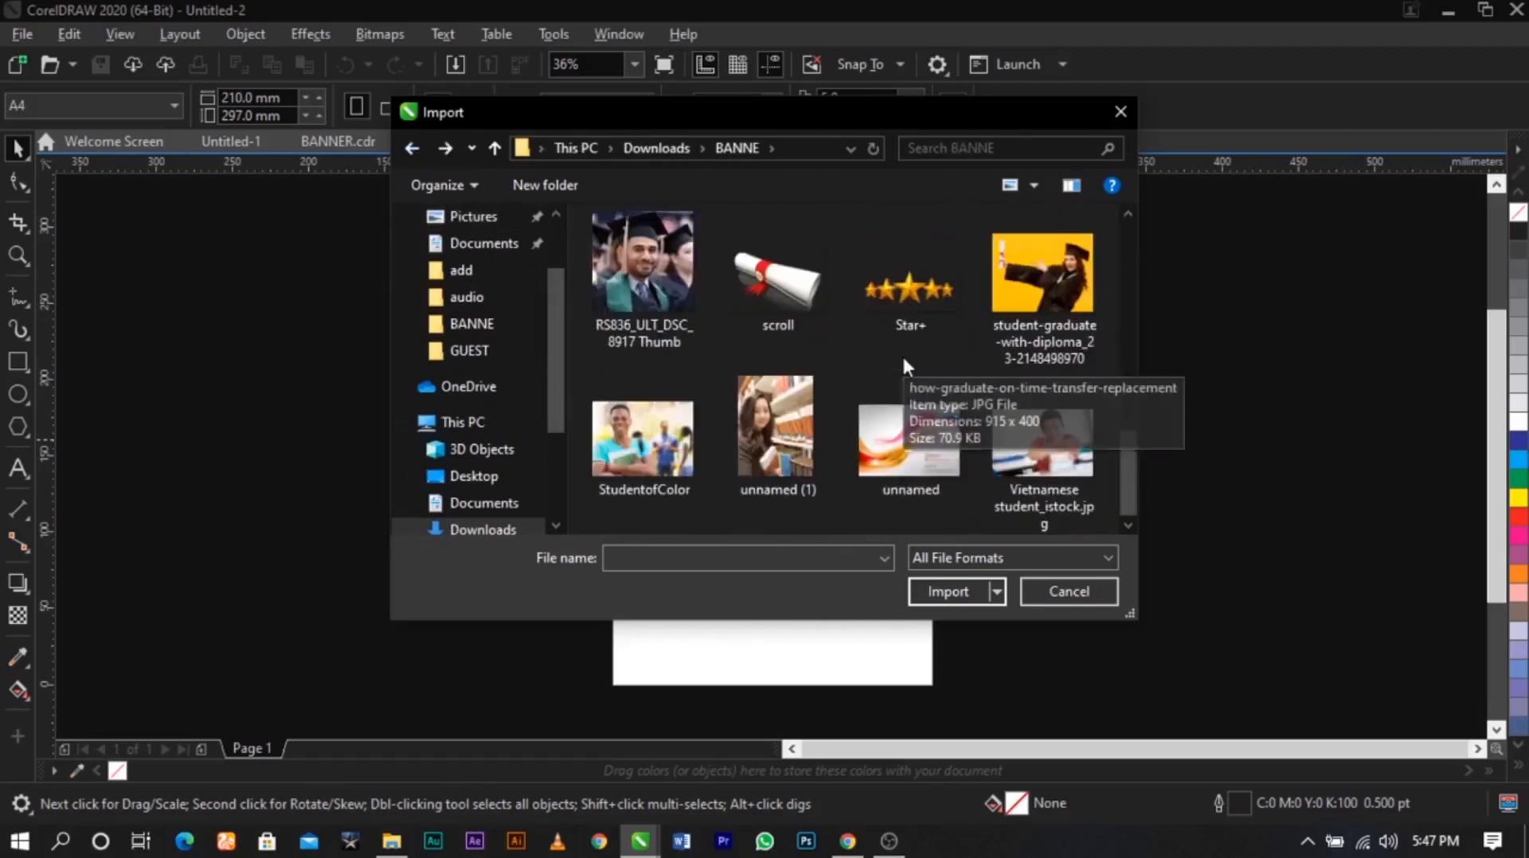
left_click(915, 442)
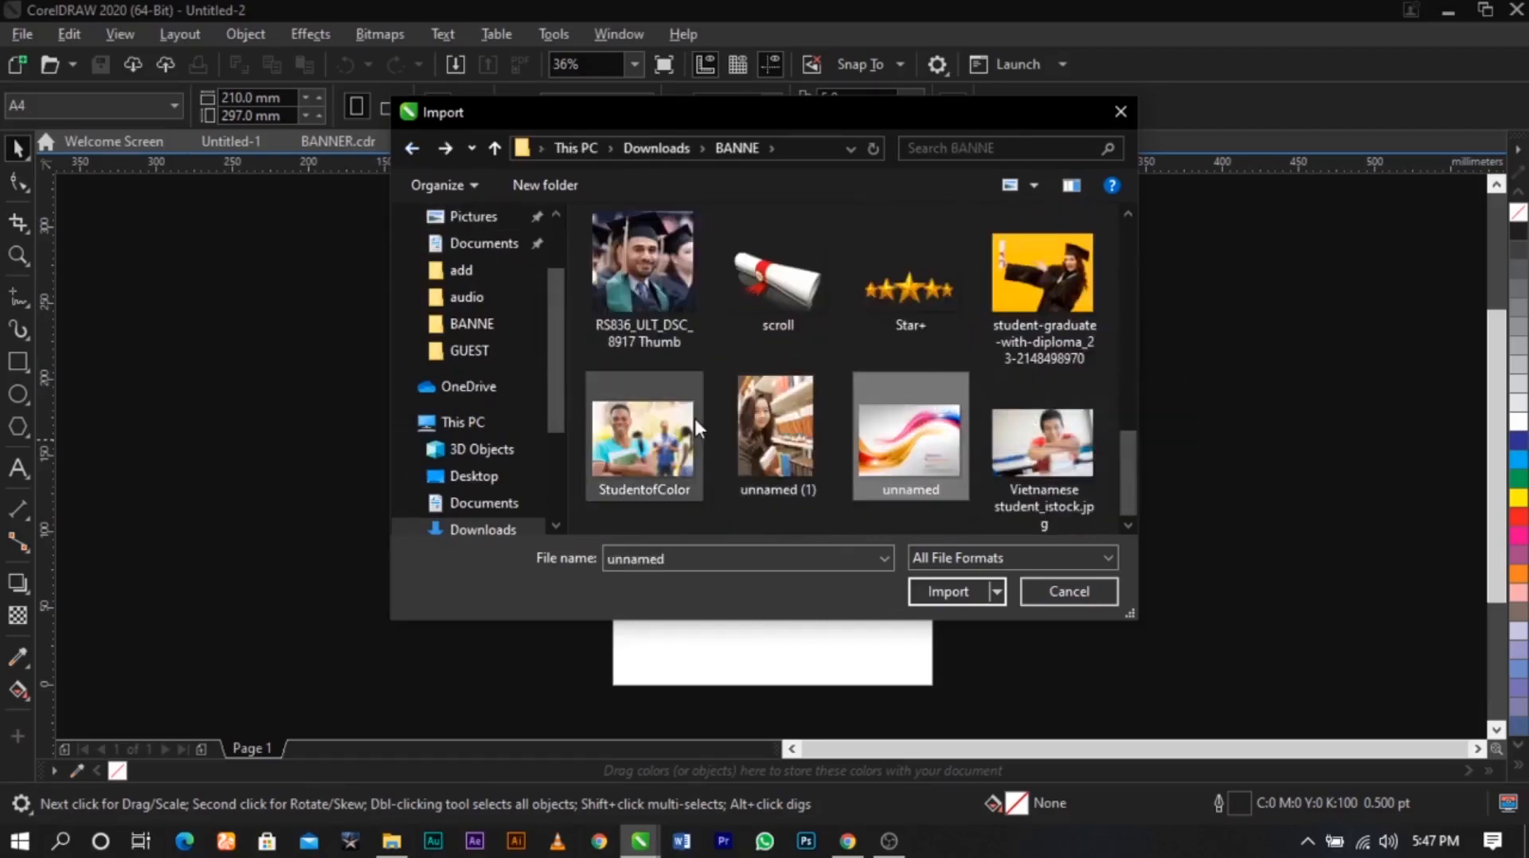
scroll(695, 418, "up", 1)
scroll(698, 415, "up", 8)
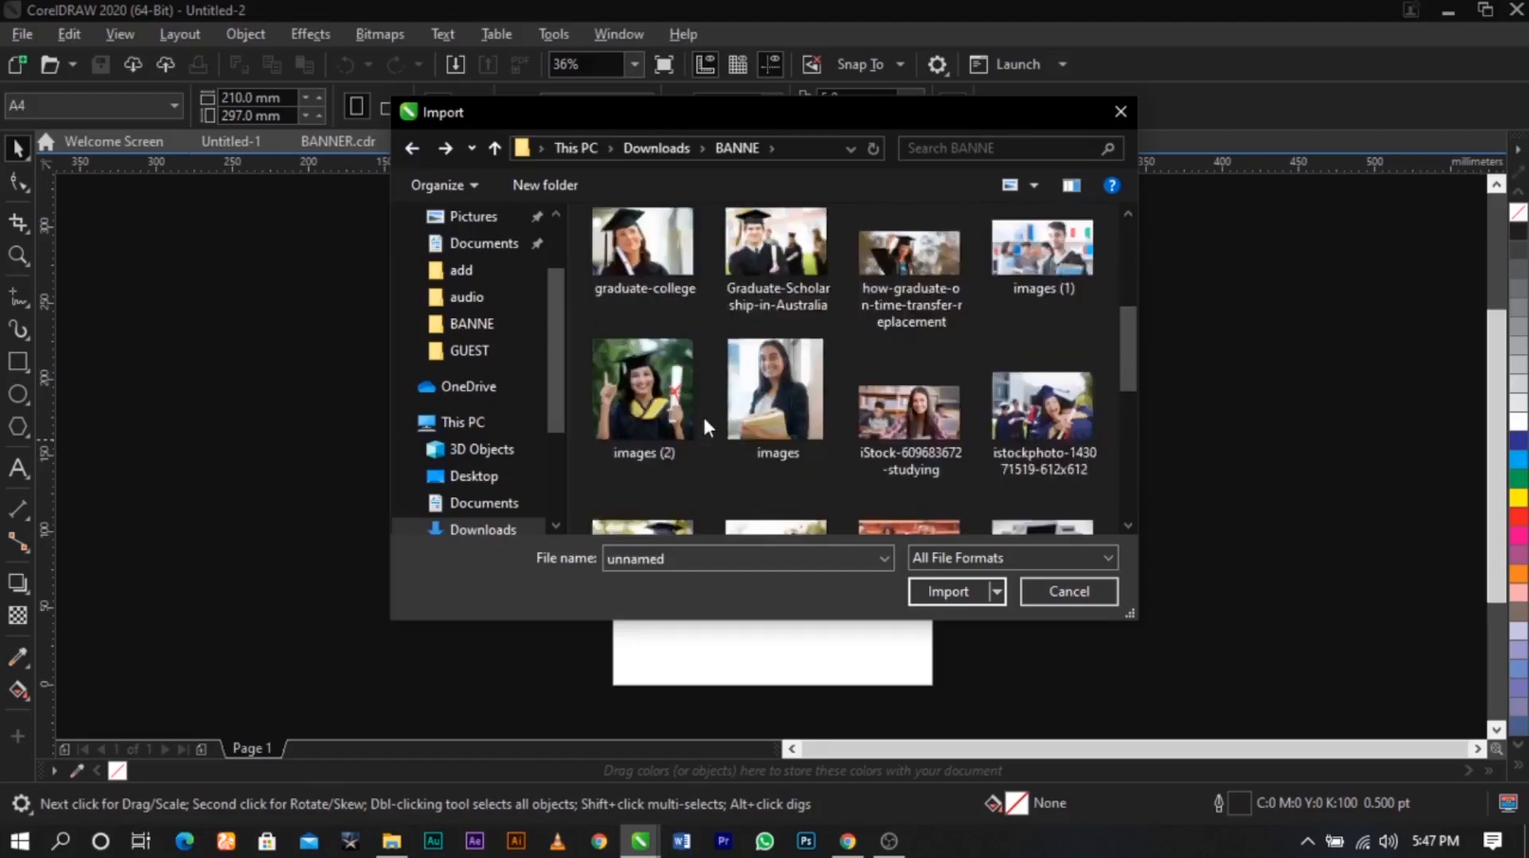
left_click(1027, 311)
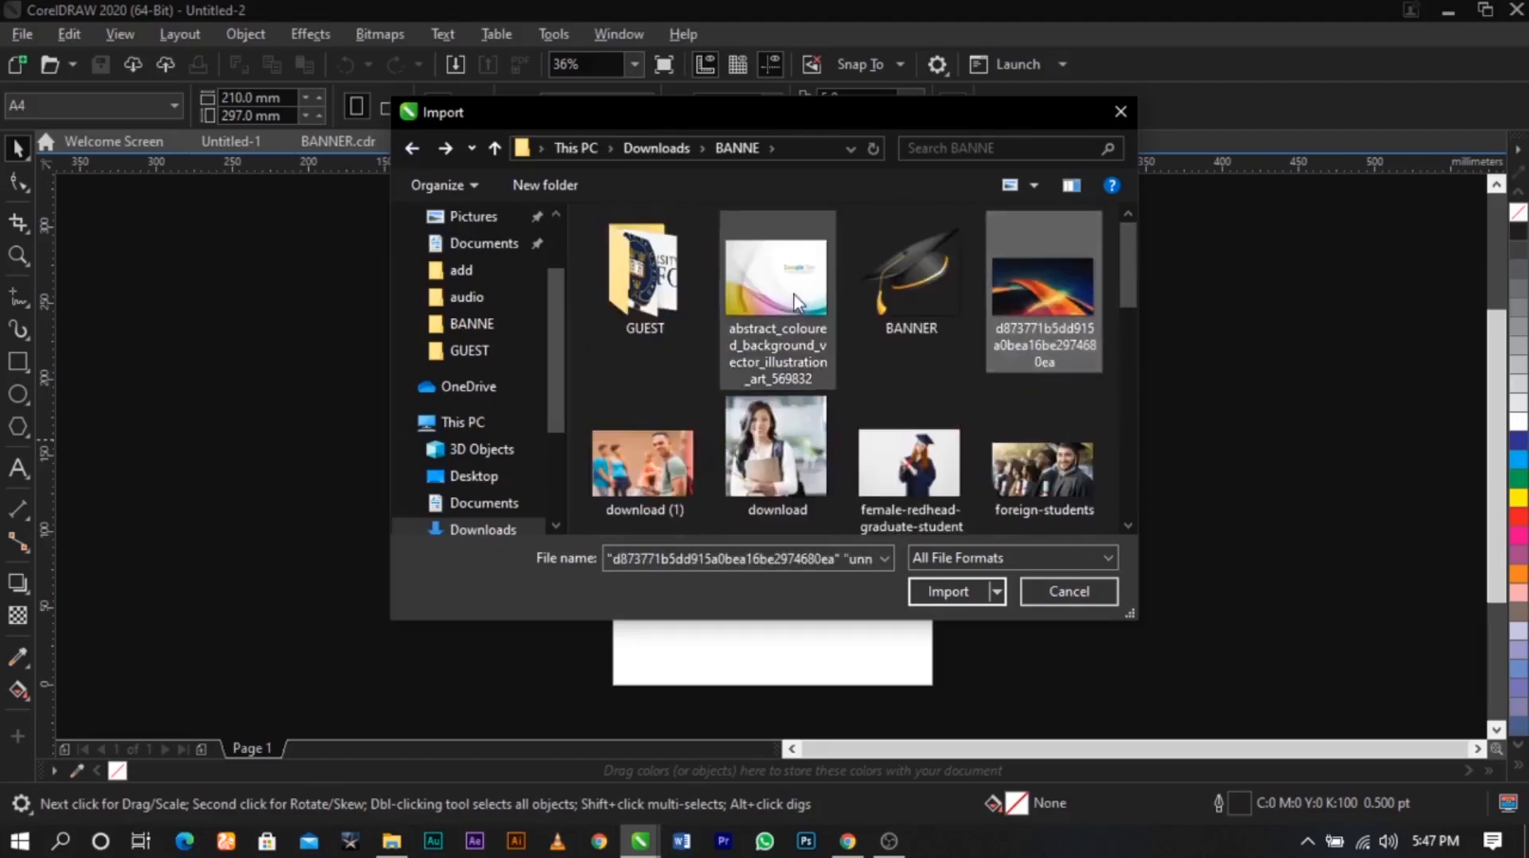
left_click(776, 311, "ctrl")
left_click(948, 293, "ctrl")
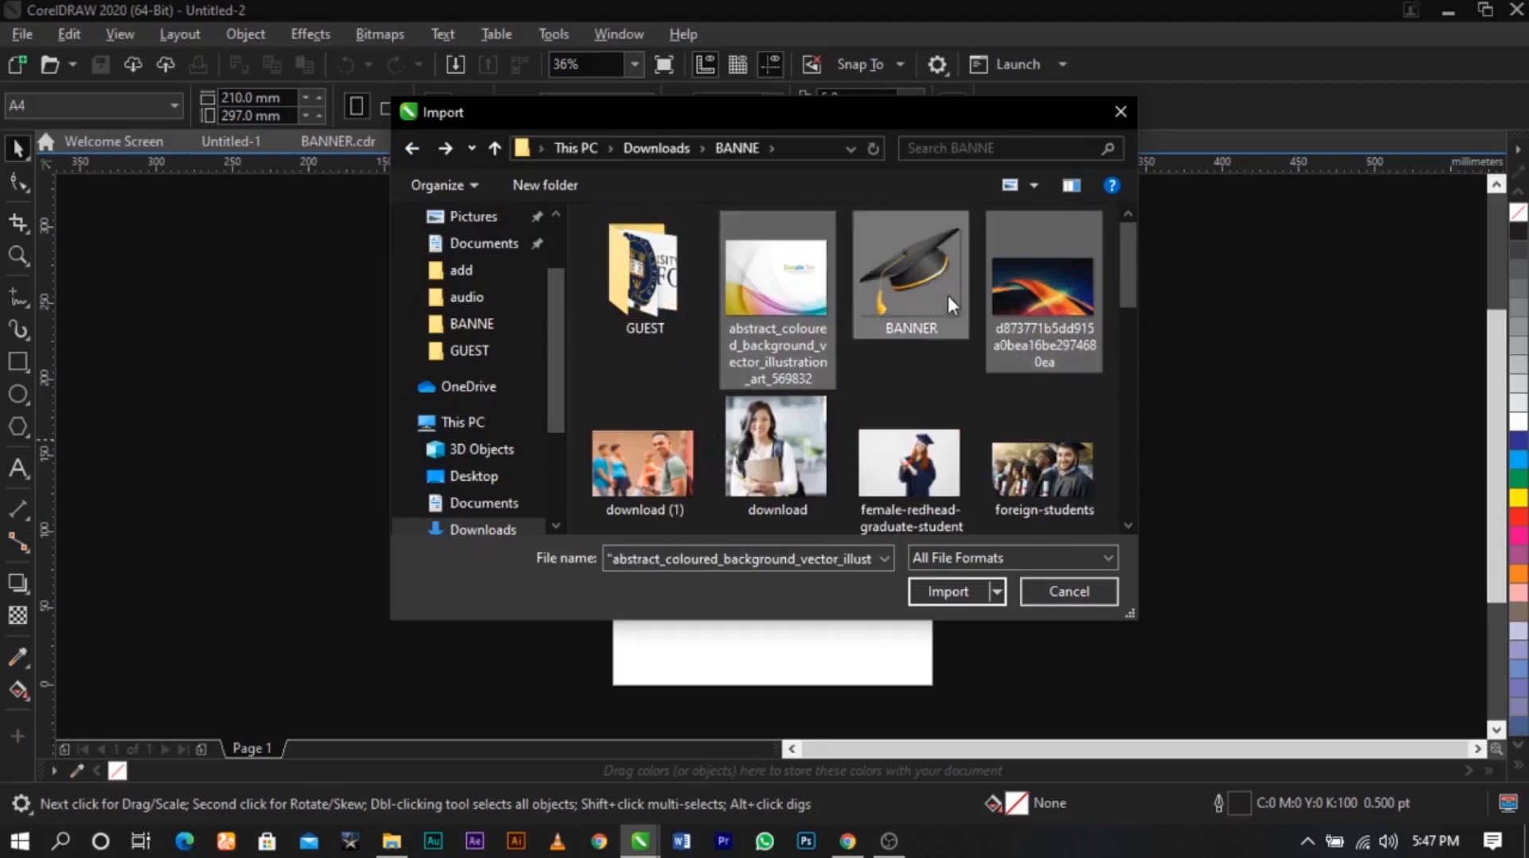
scroll(834, 320, "down", 1)
scroll(836, 323, "down", 8)
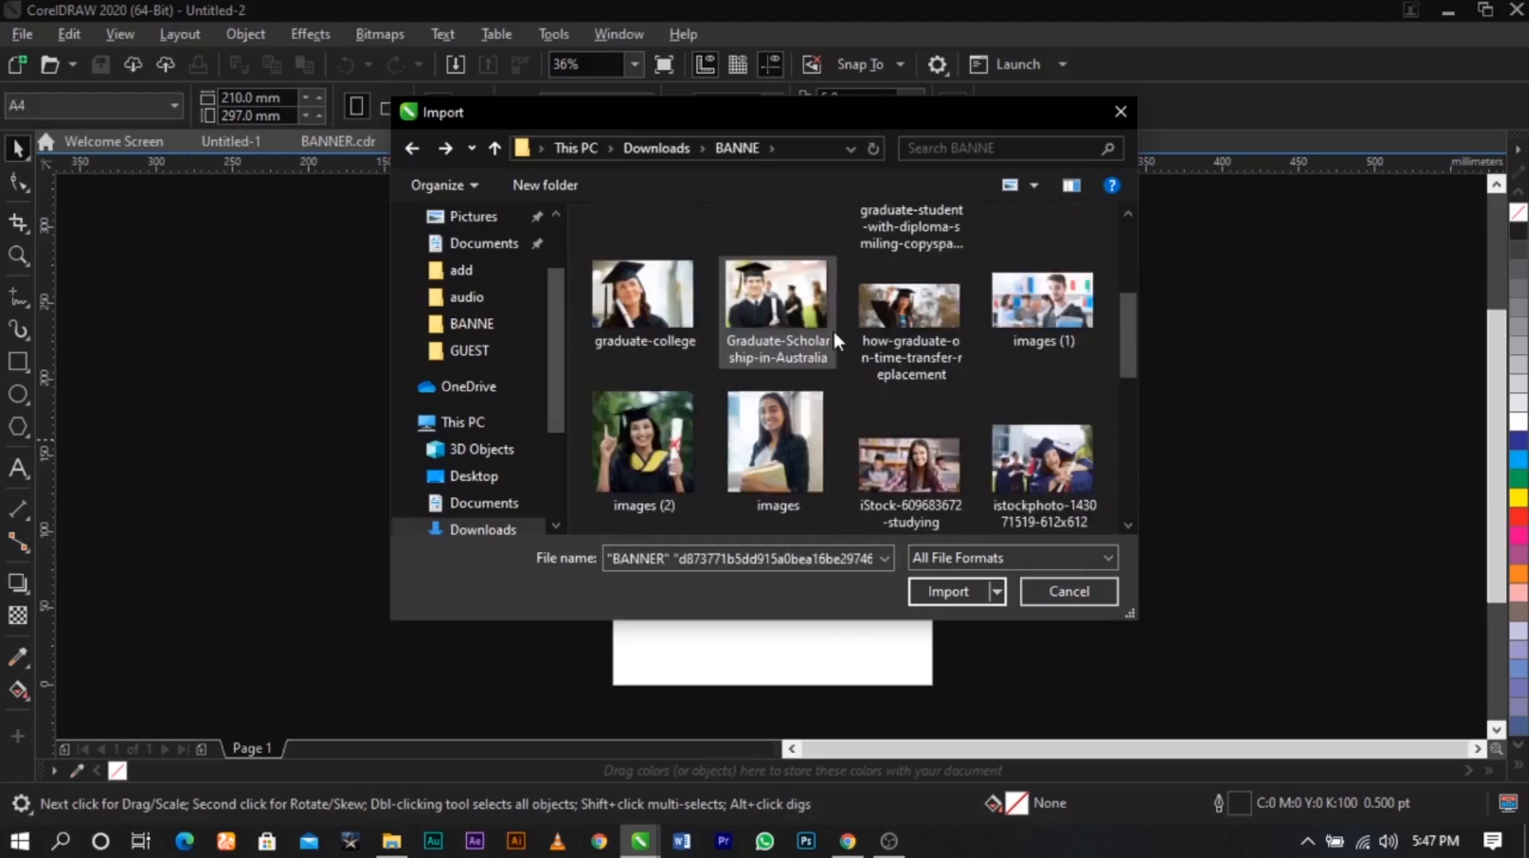
left_click(903, 298, "ctrl")
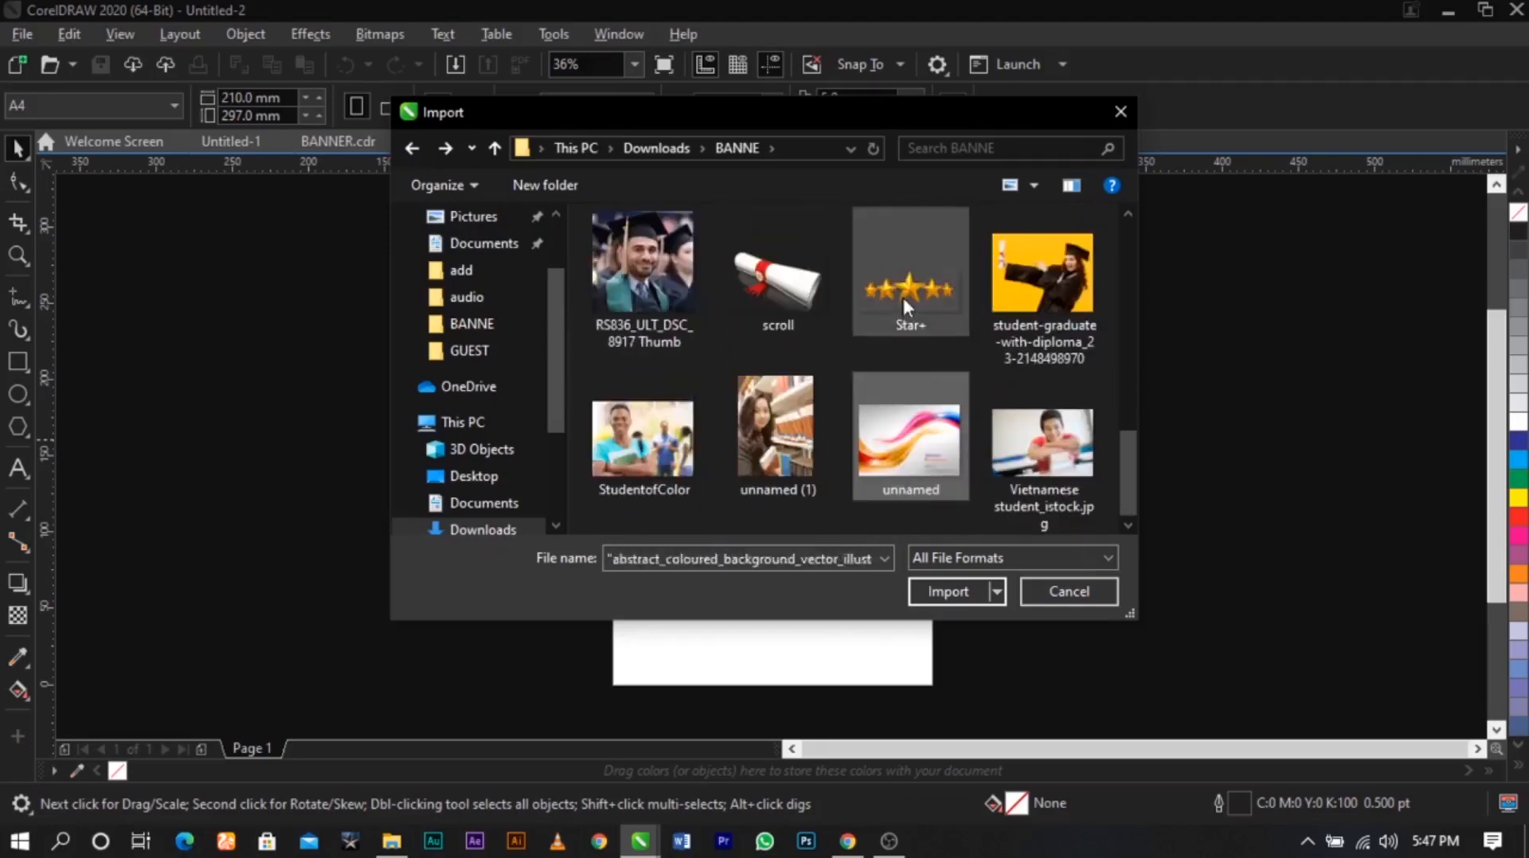
left_click(814, 288, "ctrl")
left_click(930, 591)
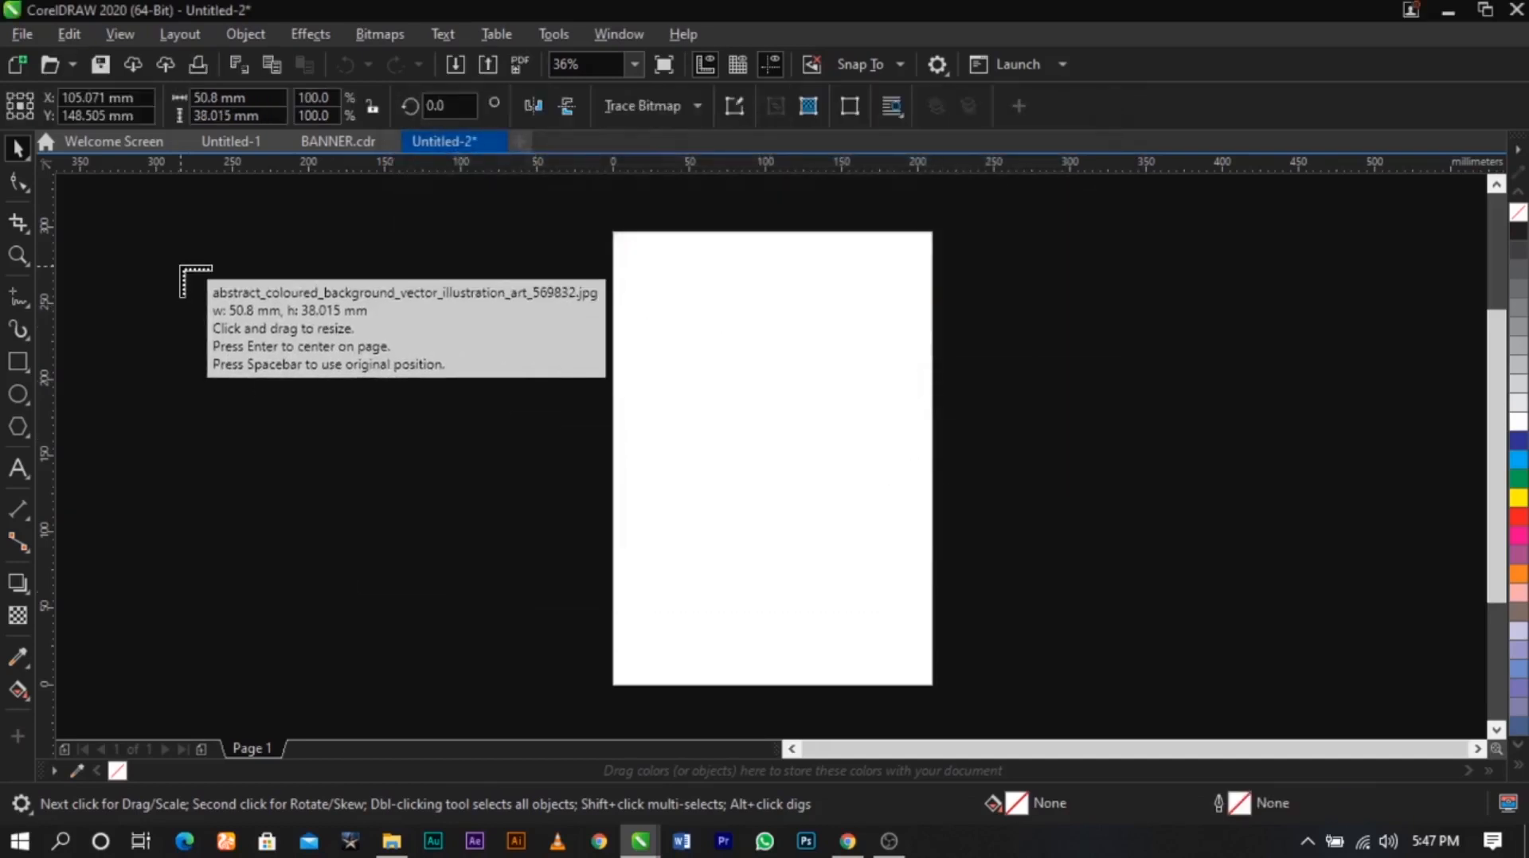
Place the six imported images one after another as an overlapping cluster outside the page, on its left side
left_click_drag(181, 267, 484, 467)
left_click_drag(384, 269, 560, 419)
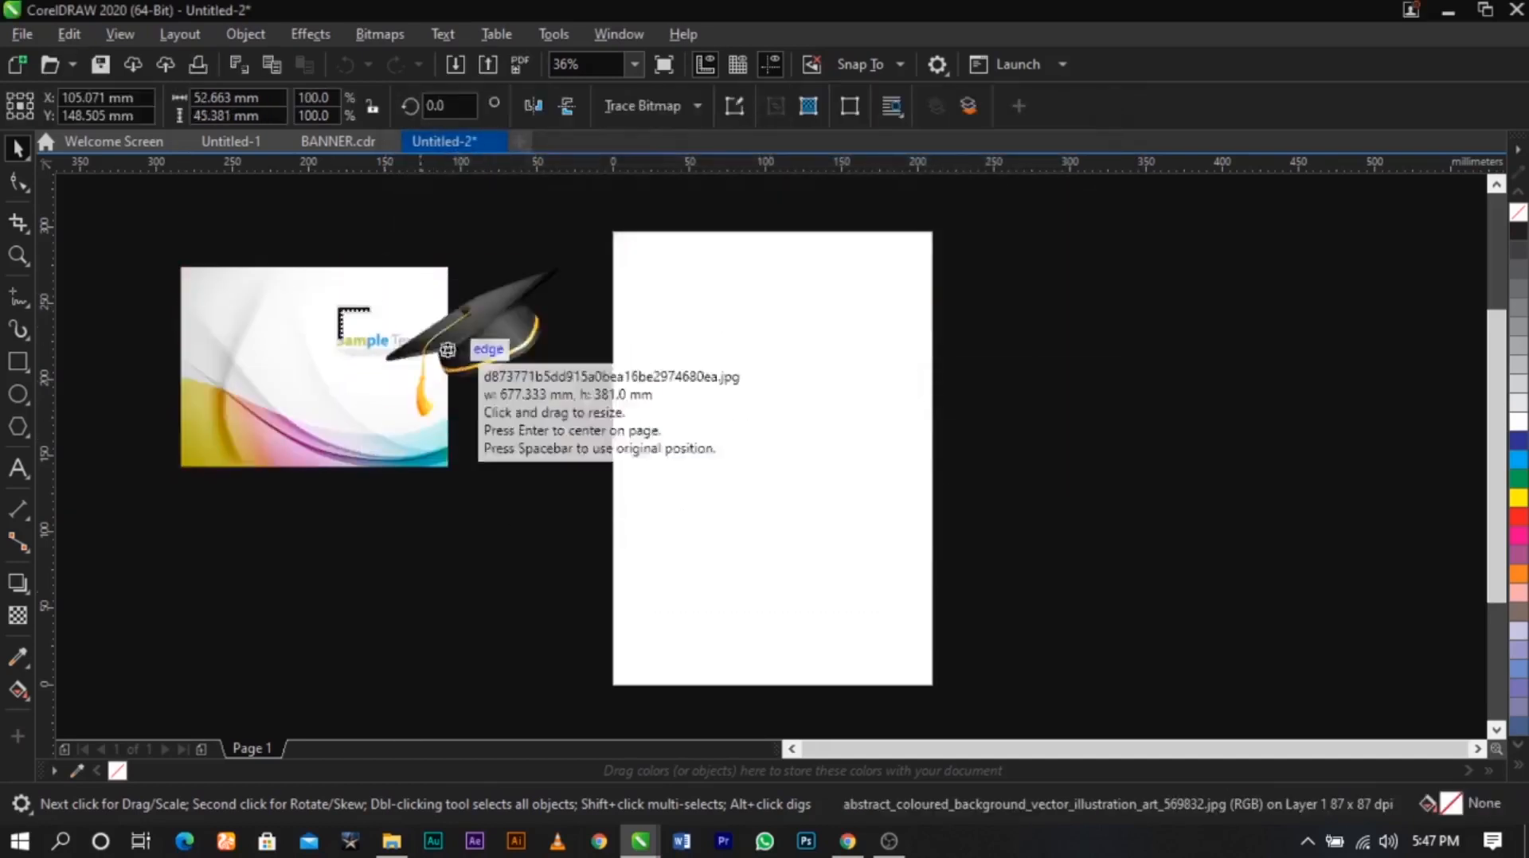
left_click_drag(289, 285, 494, 401)
left_click_drag(291, 320, 567, 504)
left_click_drag(307, 375, 518, 457)
left_click_drag(181, 367, 400, 522)
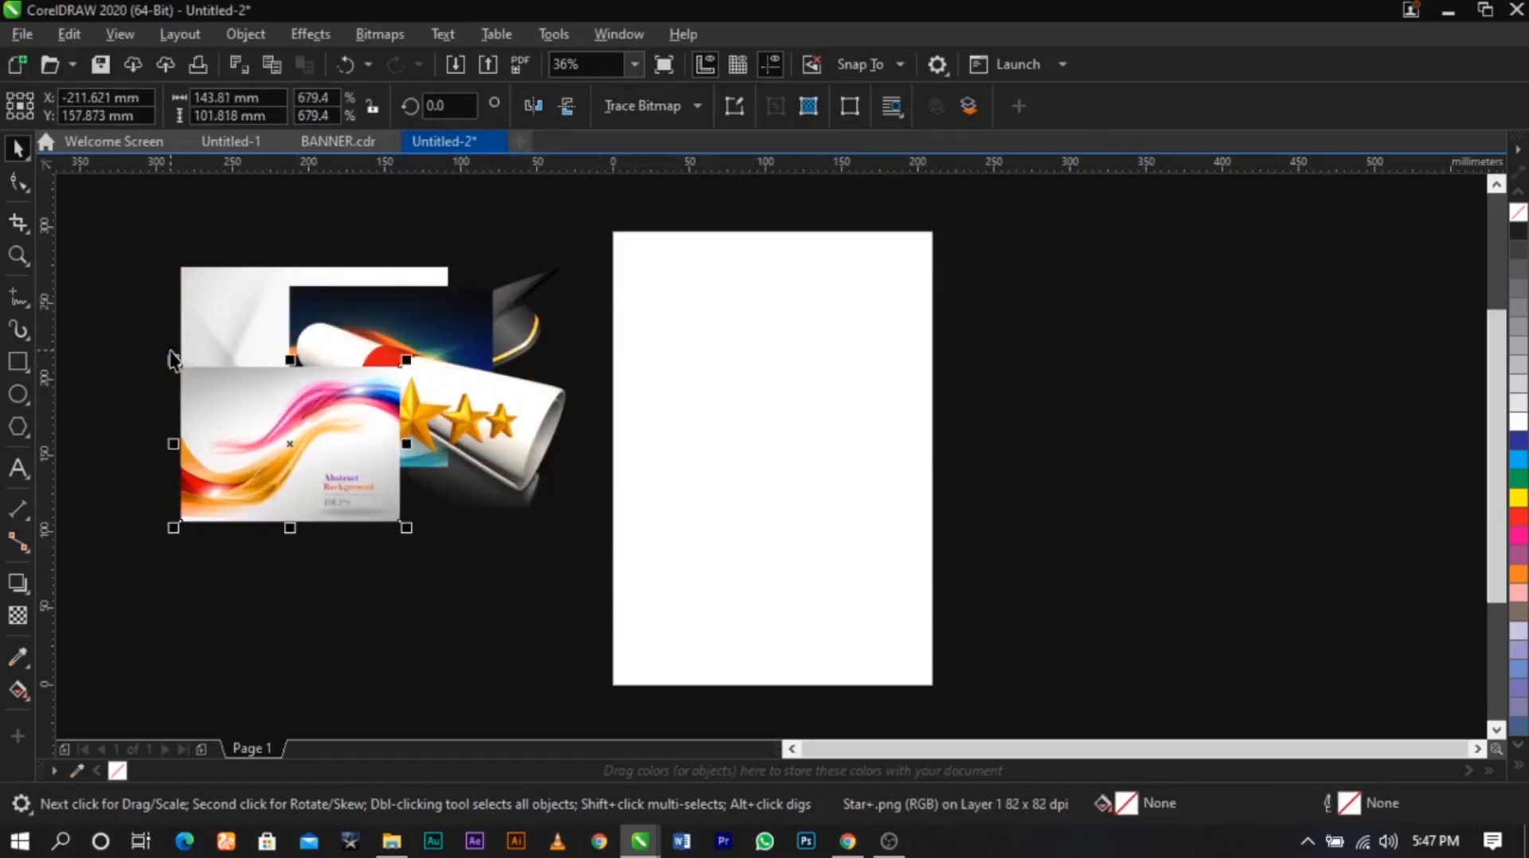
Select all six imported images, scale them down together to about half size and move them just outside the page's right edge
left_click(514, 526)
left_click_drag(170, 611, 621, 287)
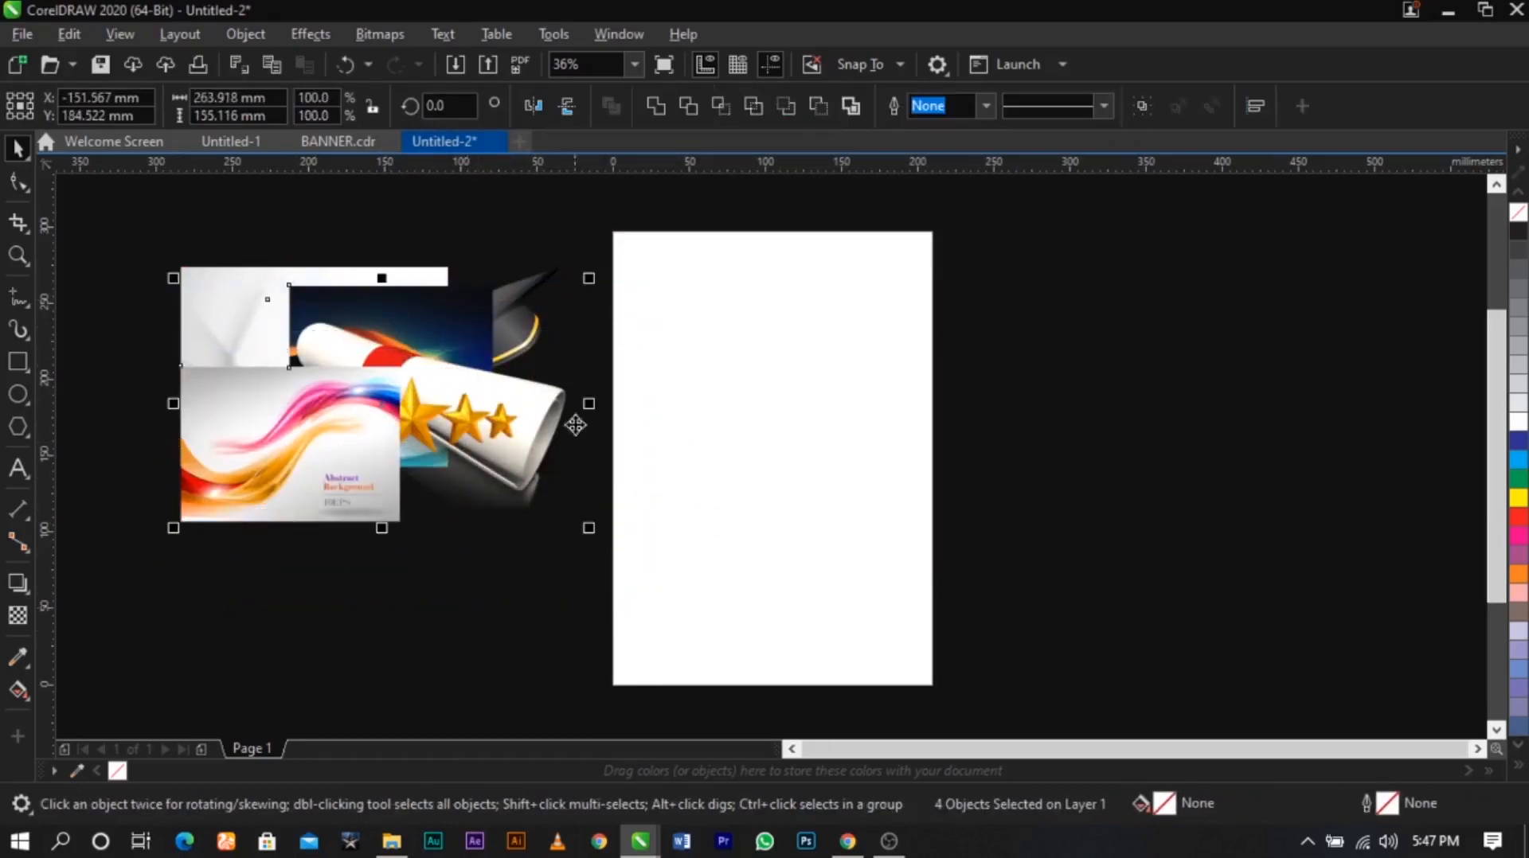
left_click_drag(167, 575, 740, 223)
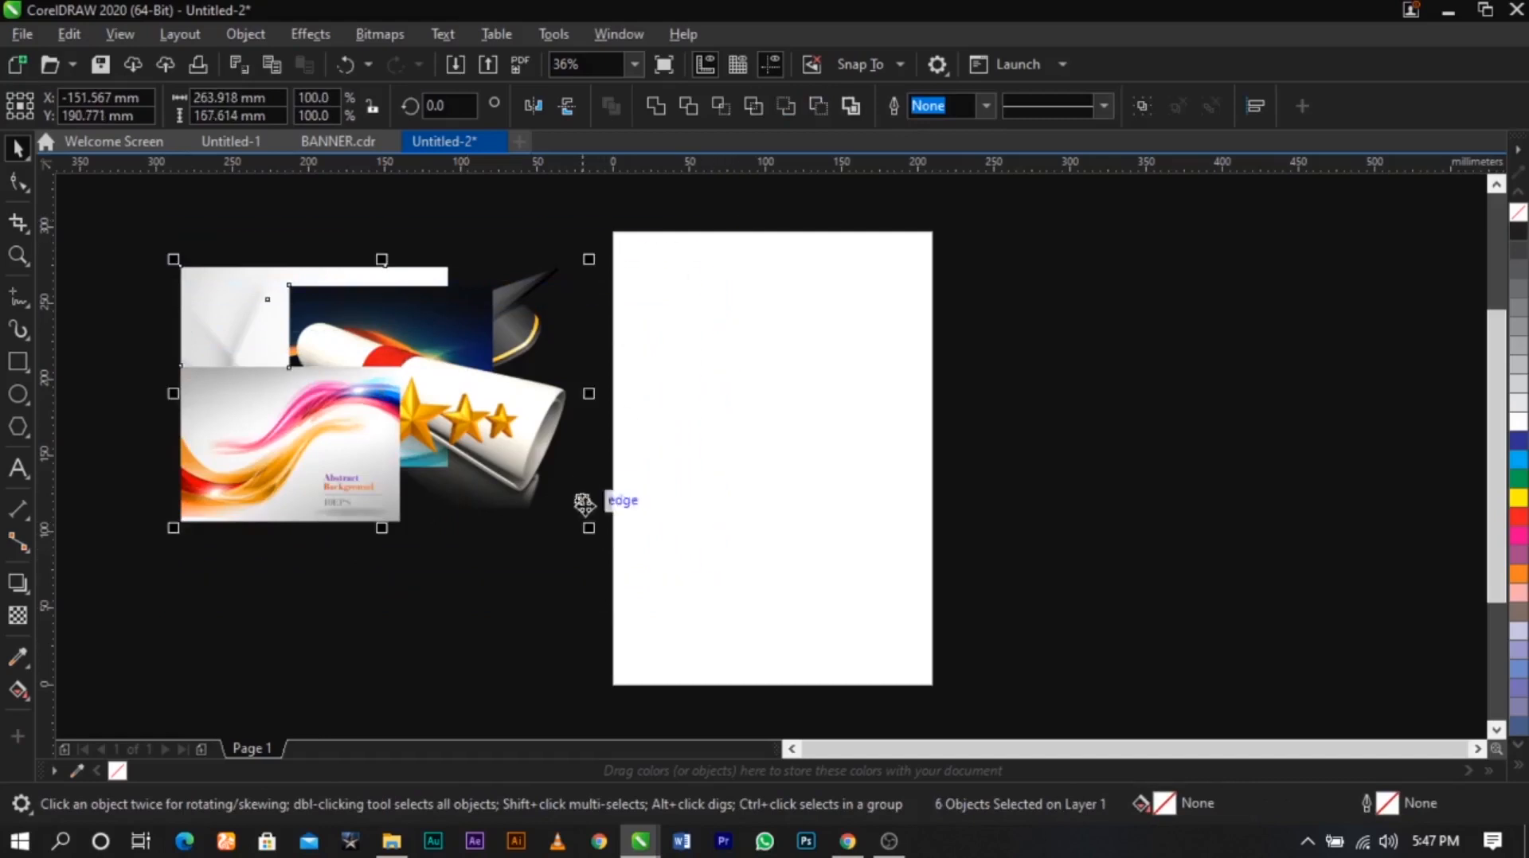
left_click_drag(589, 535, 375, 385)
left_click_drag(279, 335, 1067, 451)
left_click(1027, 642)
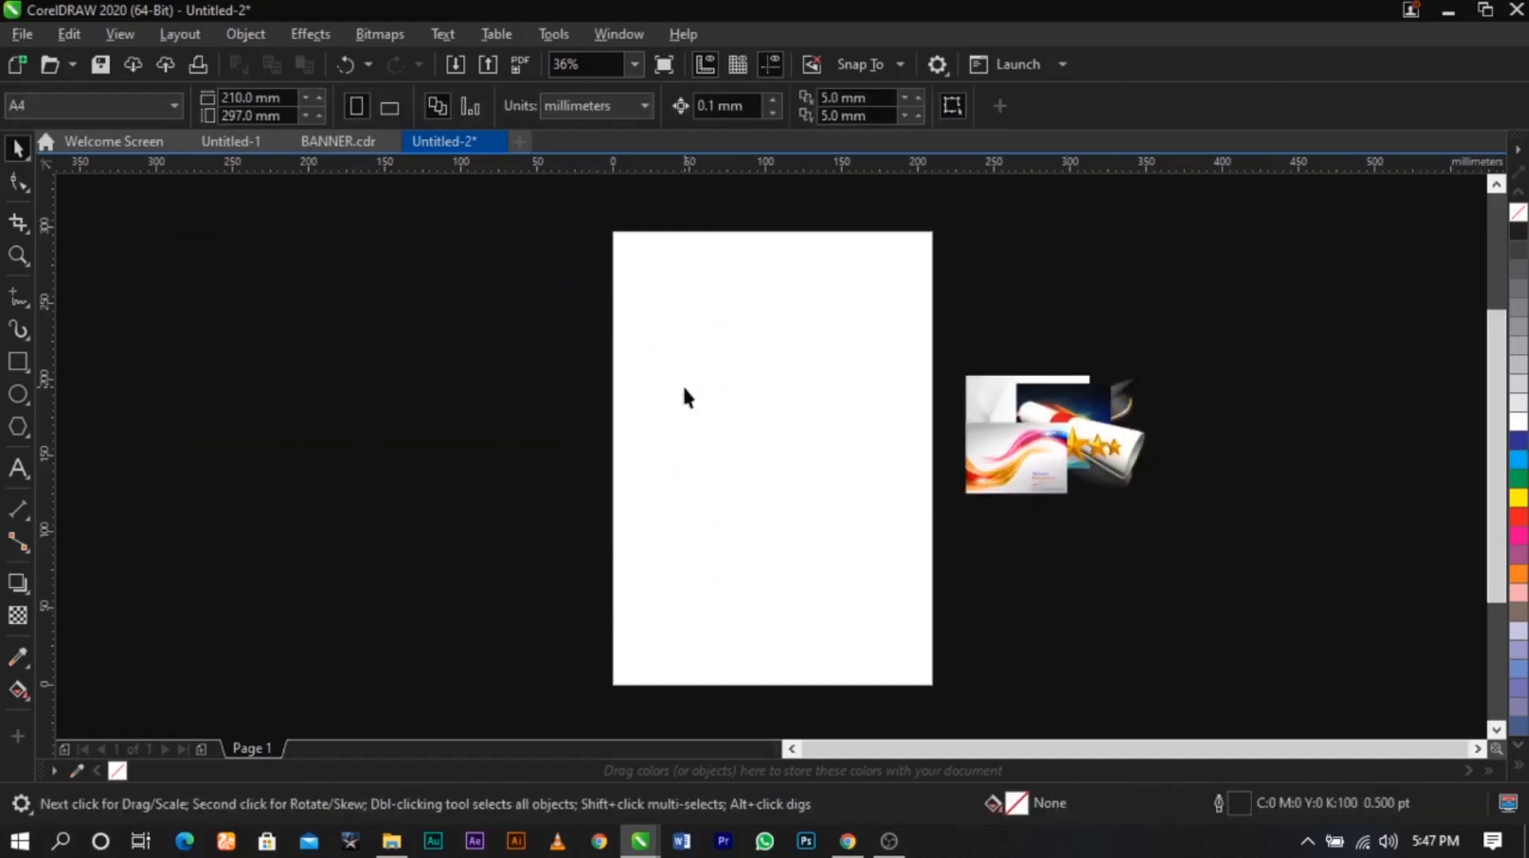
Change the drawing units to inches and set the page size to 12 inches wide by 5 inches high
left_click(567, 114)
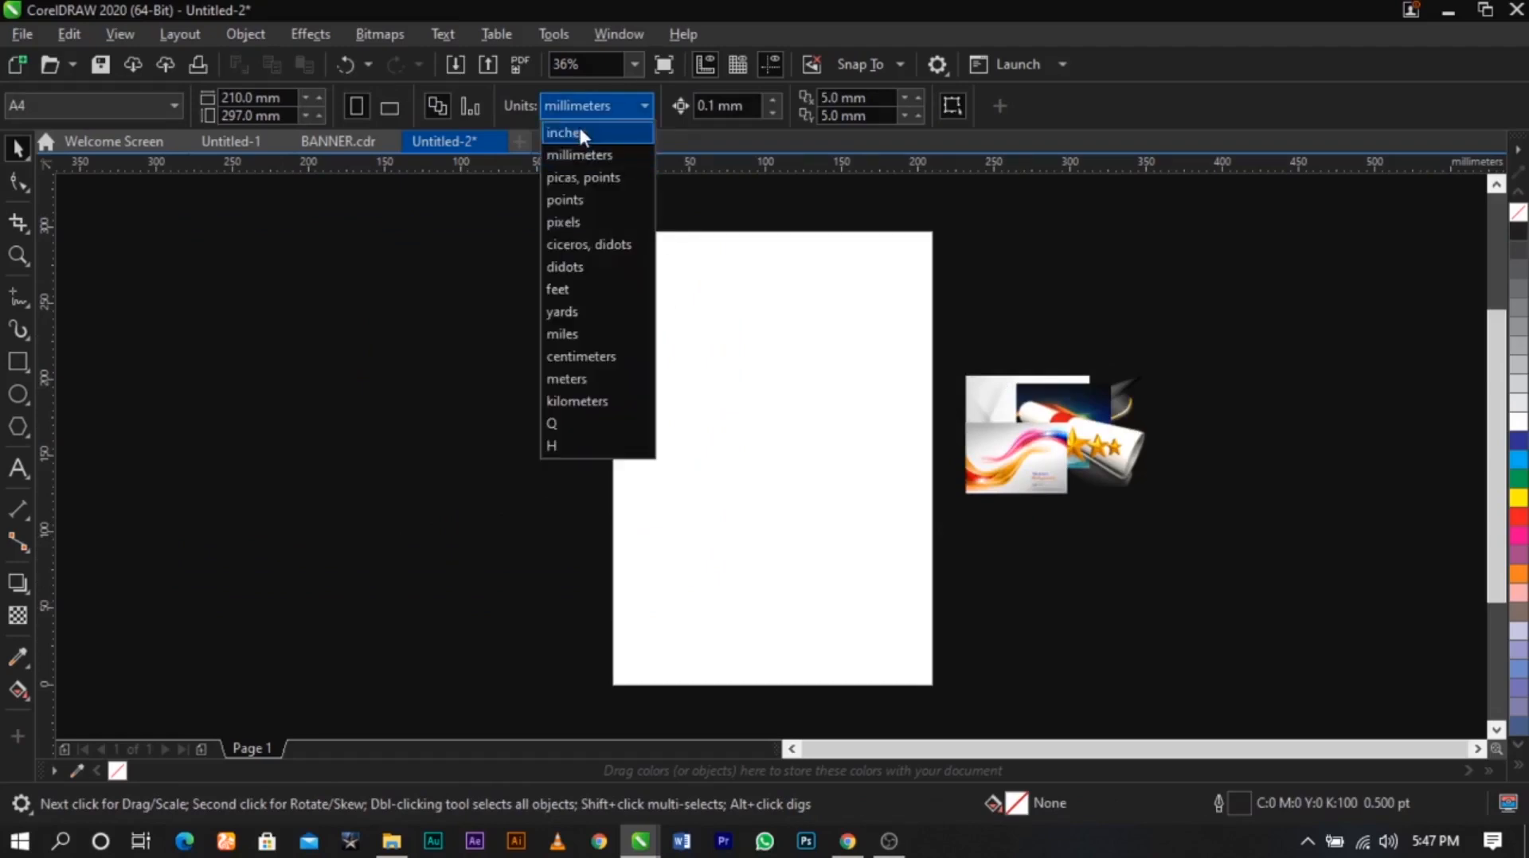
left_click(578, 126)
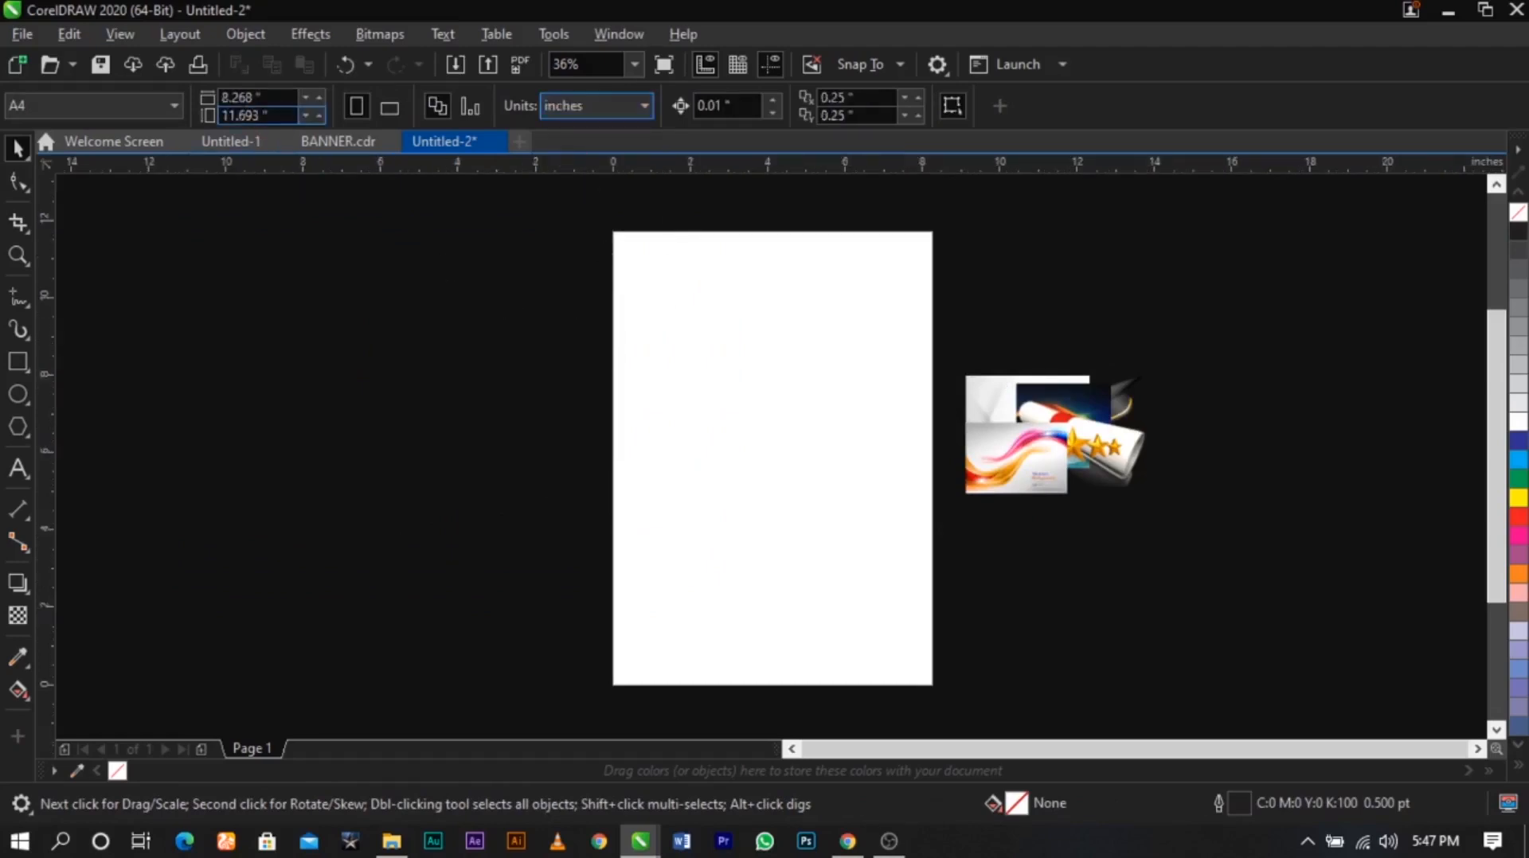
left_click(247, 97)
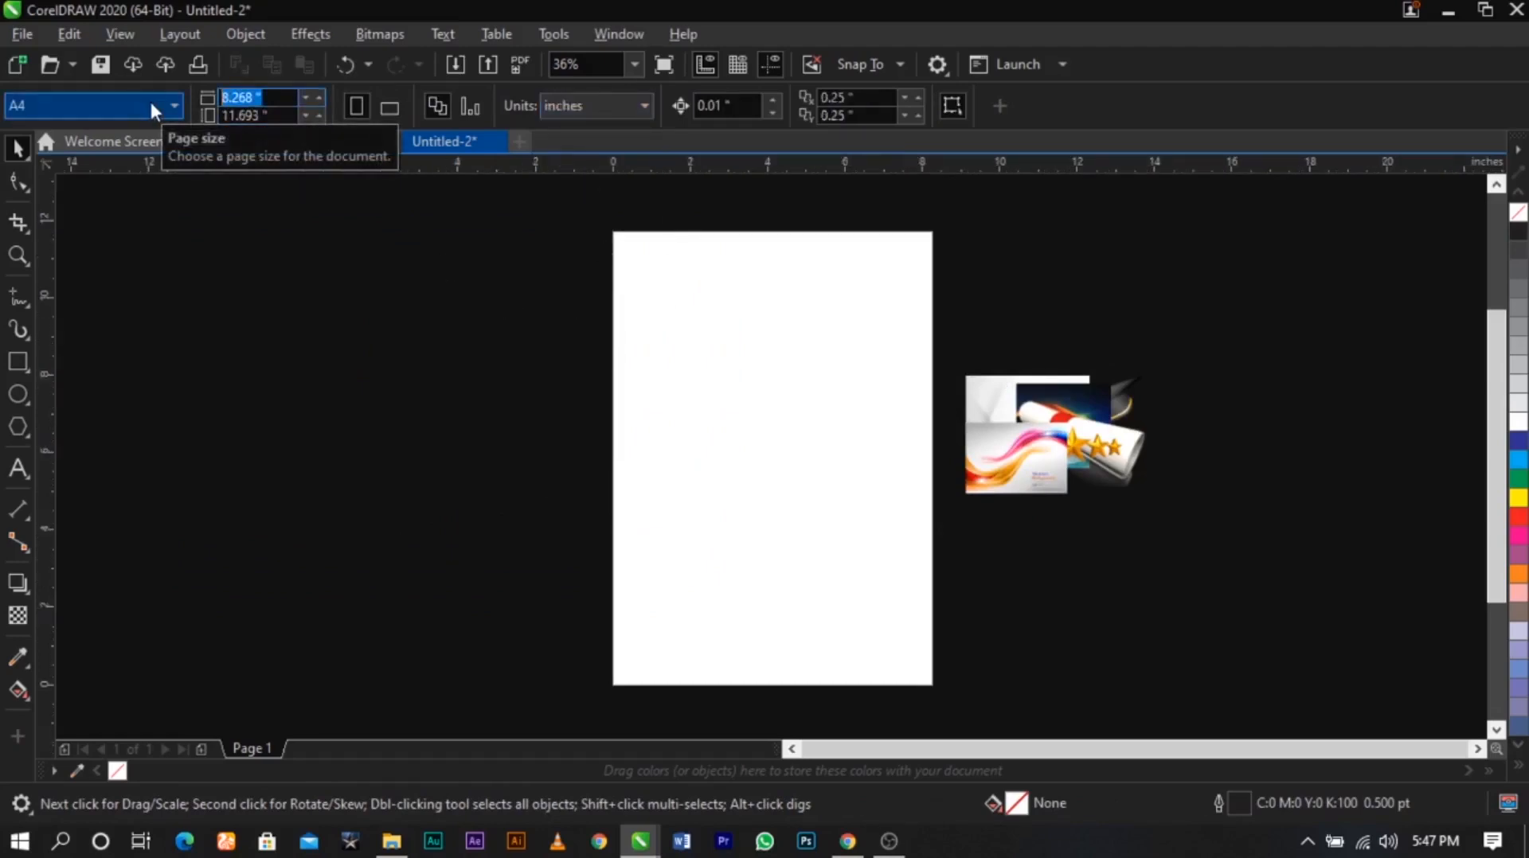
type("12")
key("Tab")
type("5")
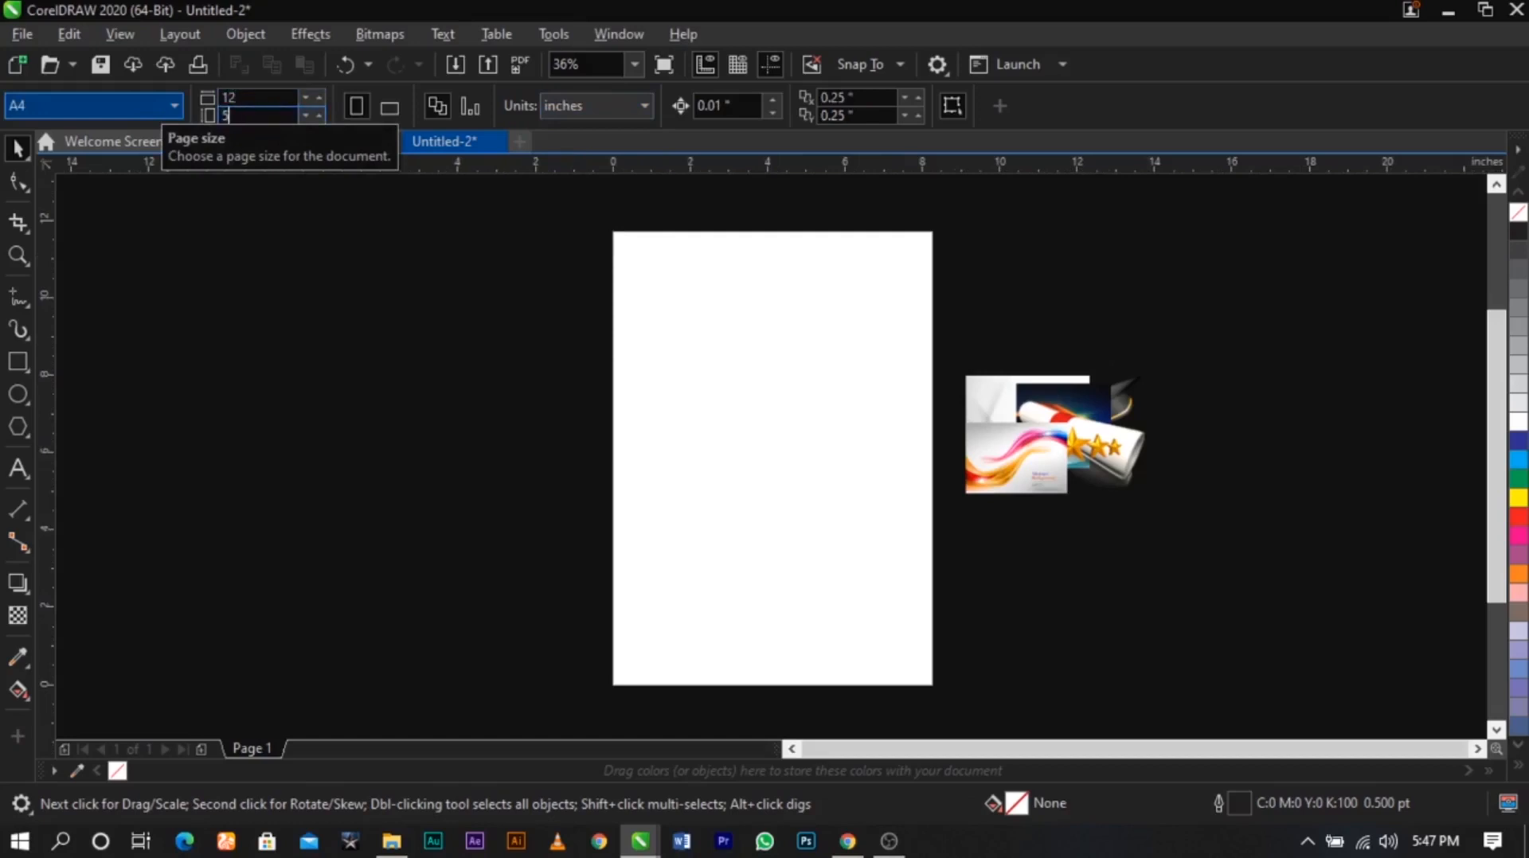
key("Return")
left_click_drag(876, 290, 1147, 566)
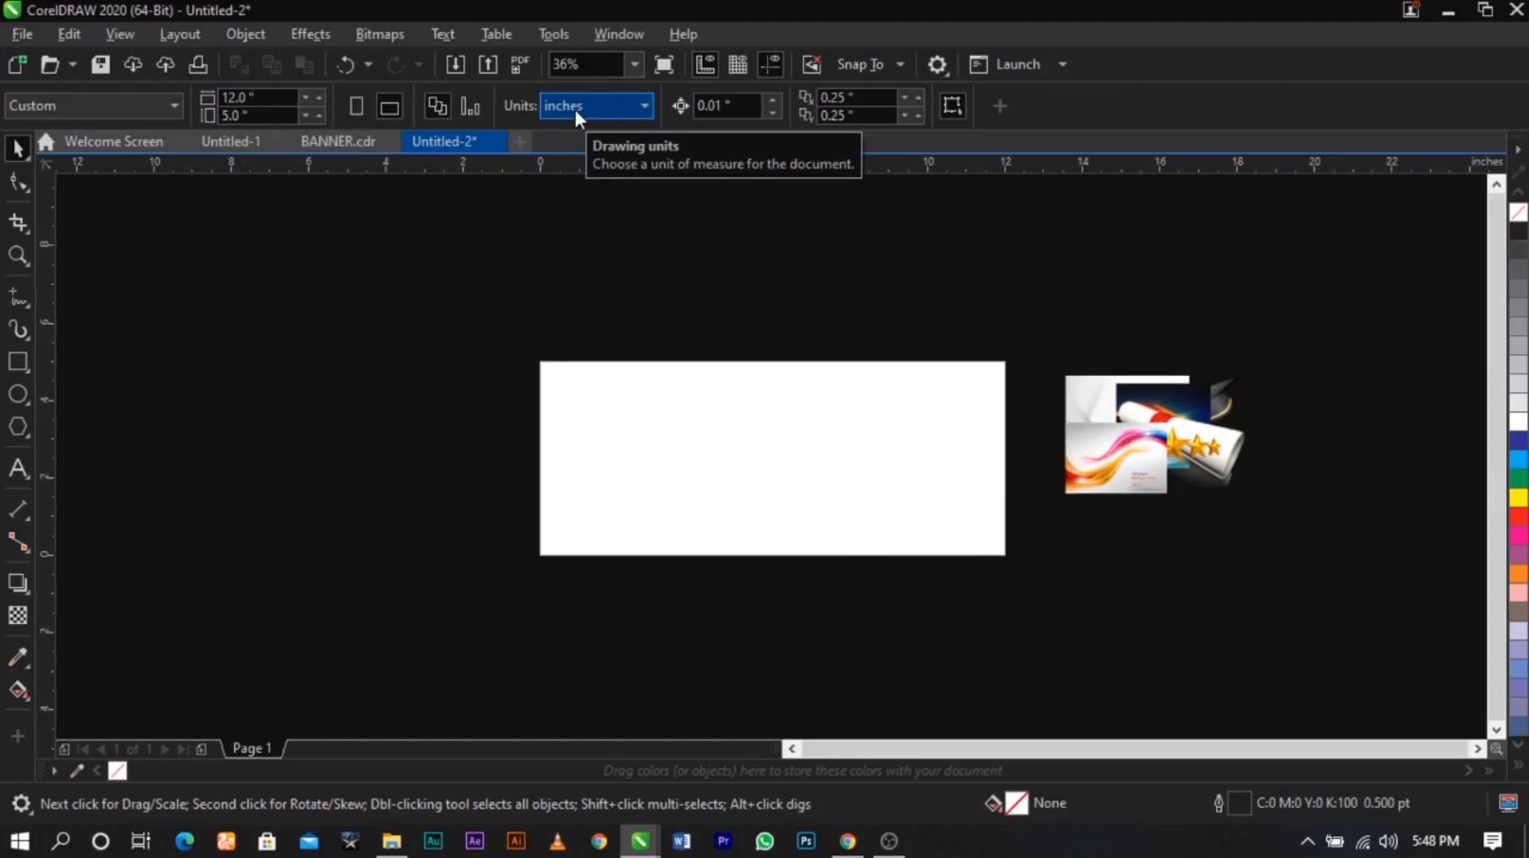
Reselect inches as the drawing units and re-enter the page width as 12 inches
left_click(574, 106)
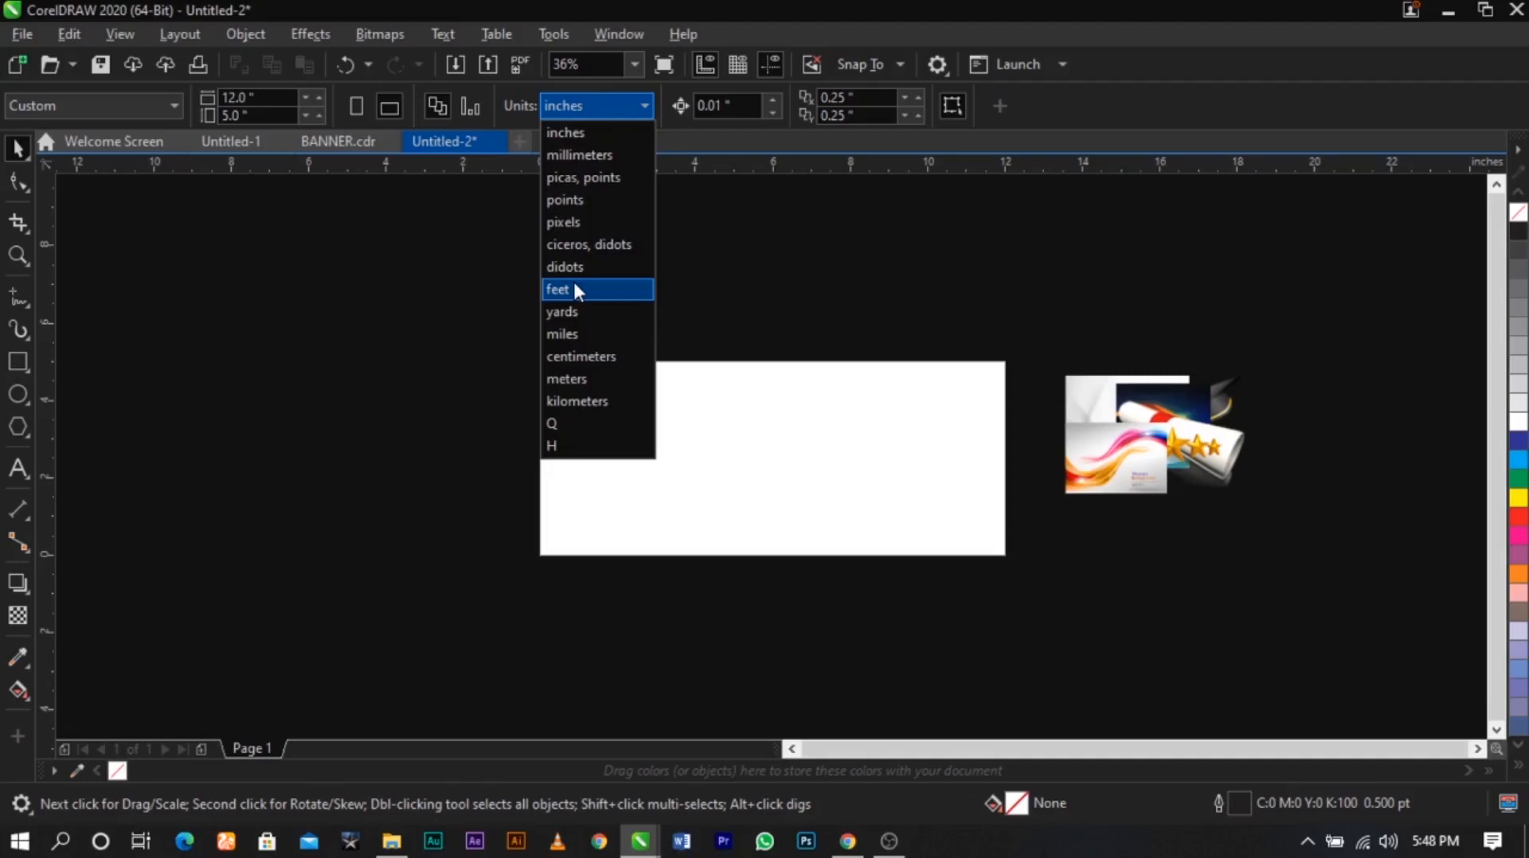
left_click(785, 247)
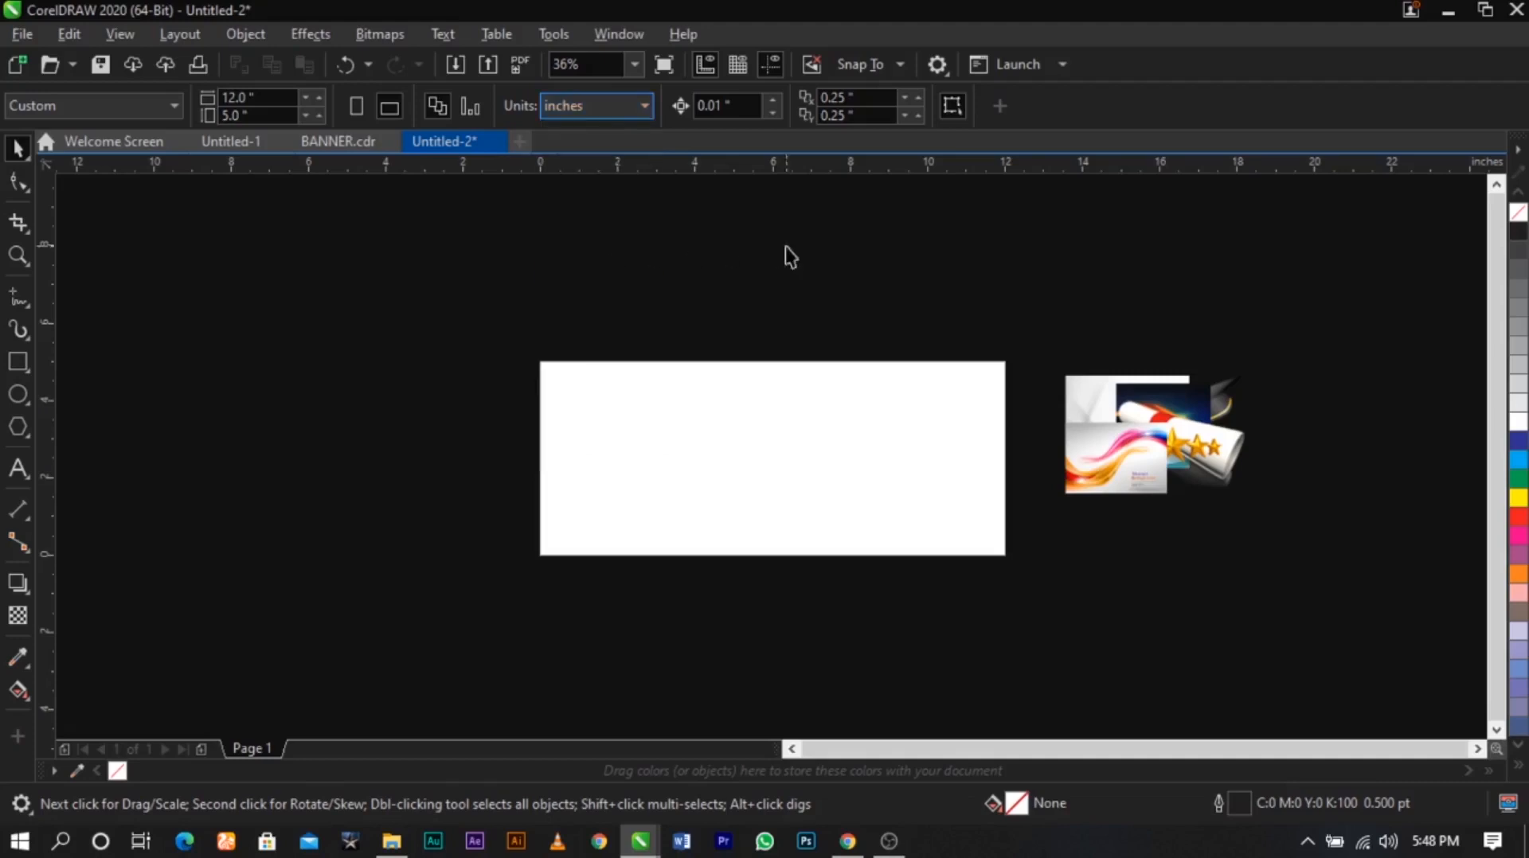
left_click(585, 118)
left_click(606, 132)
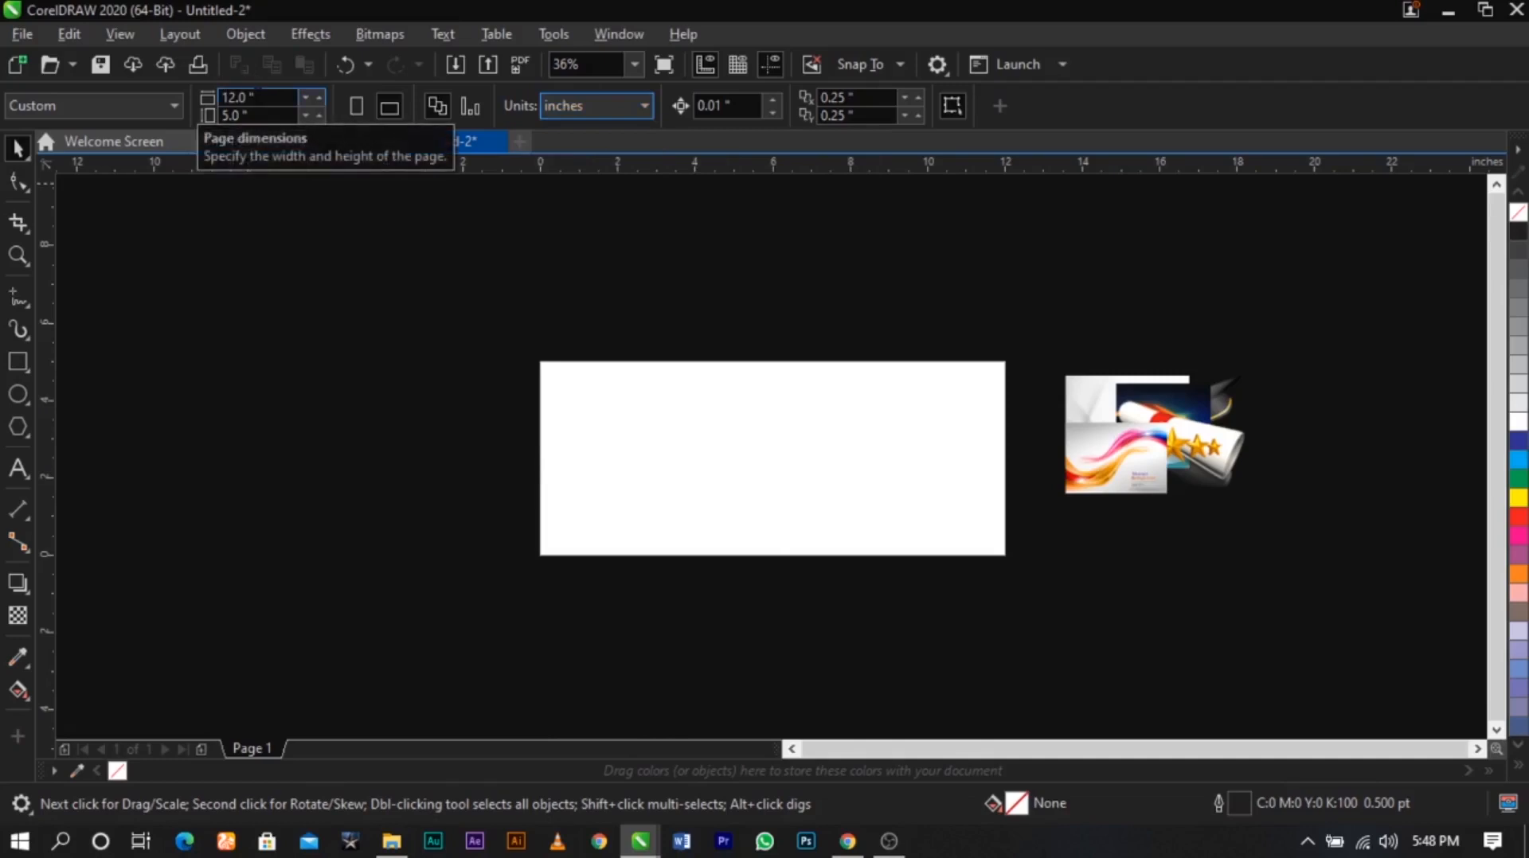
left_click(255, 97)
type("12")
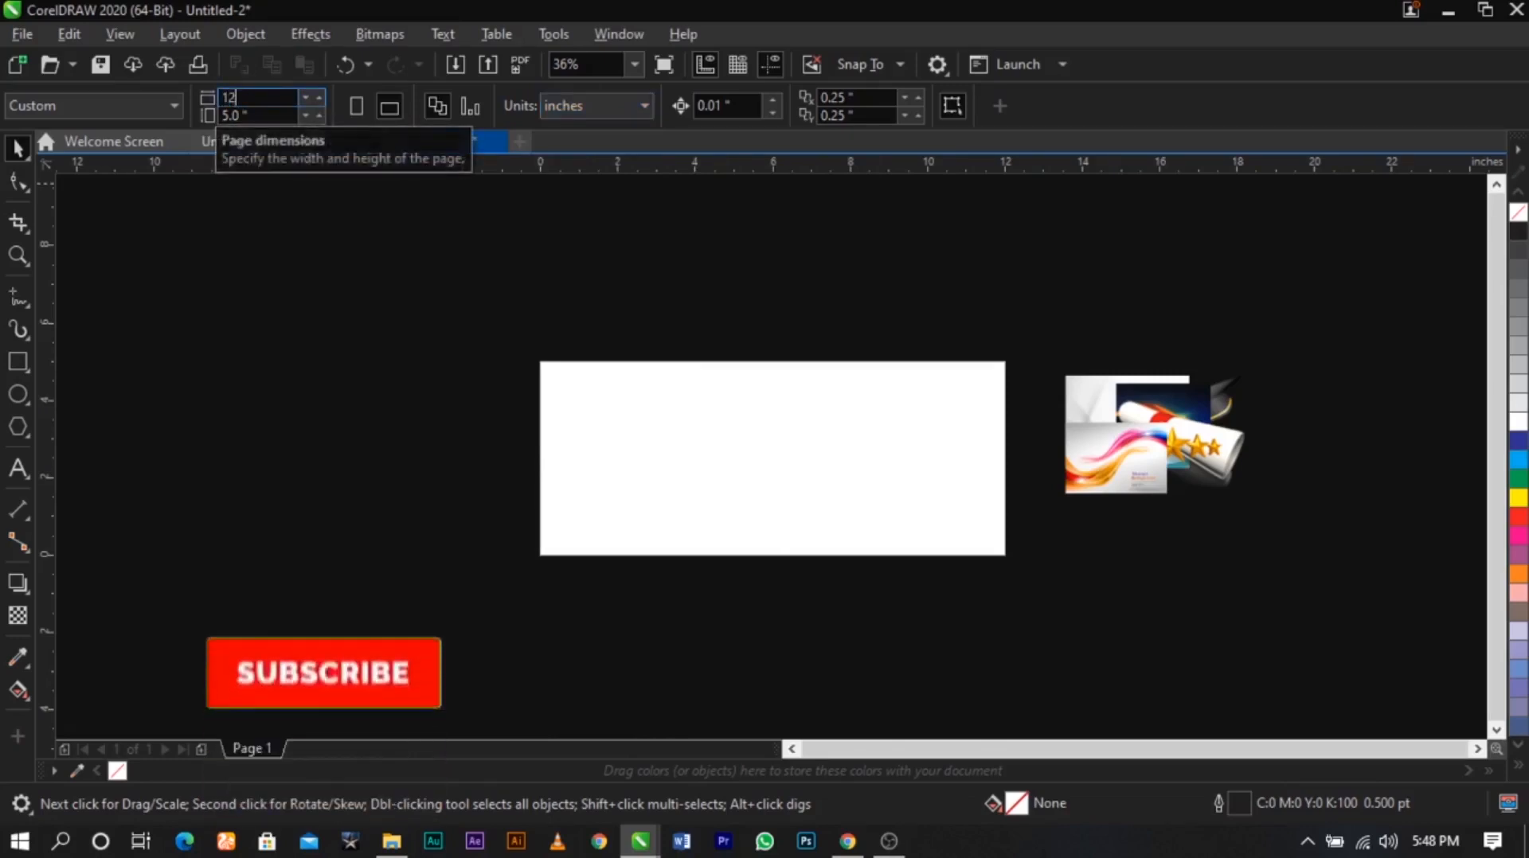
key("Return")
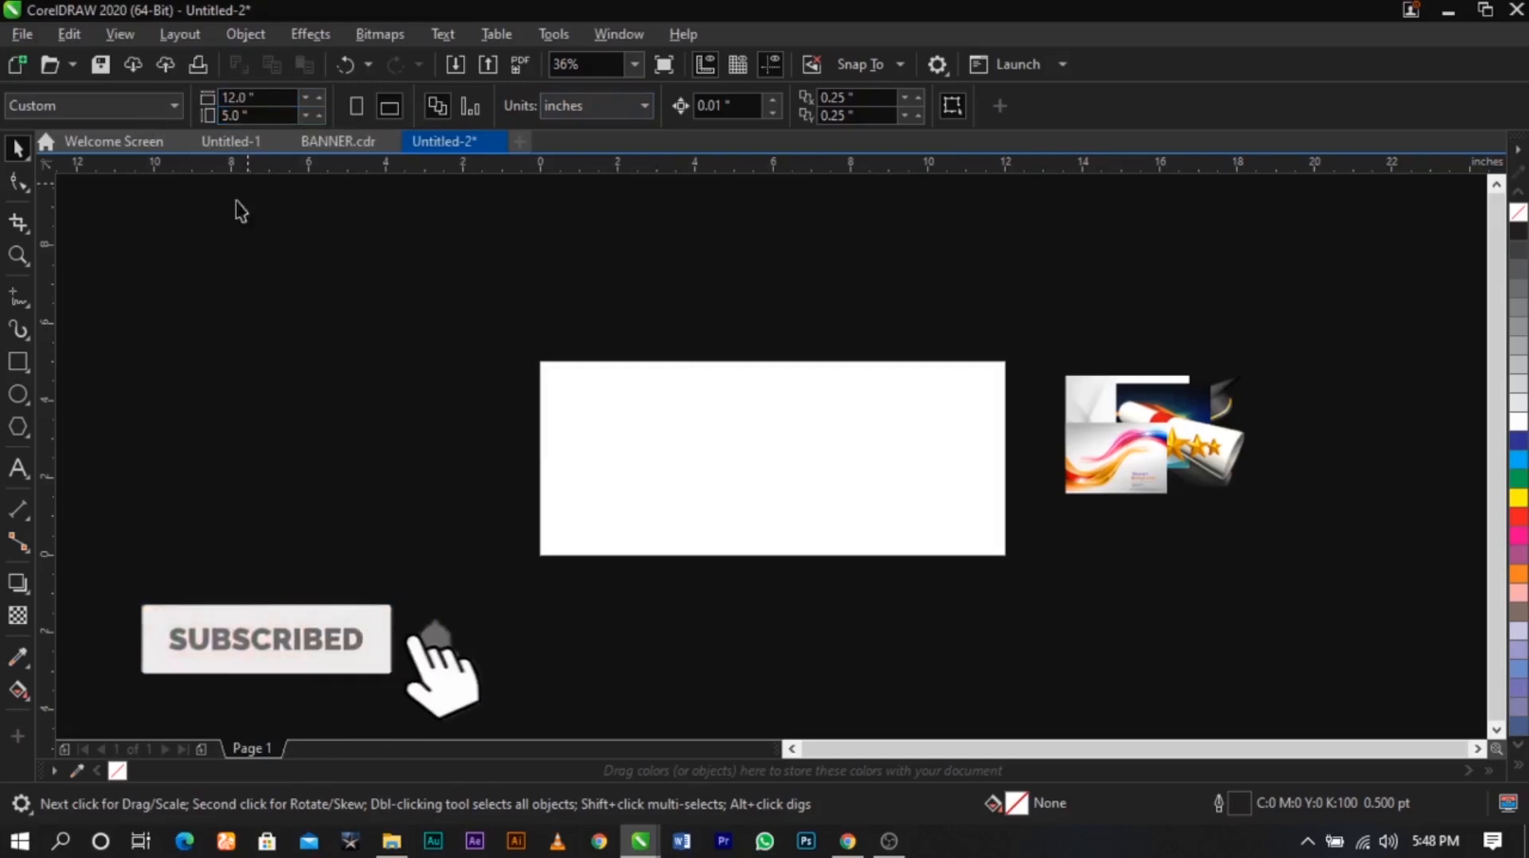
scroll(677, 458, "up", 3)
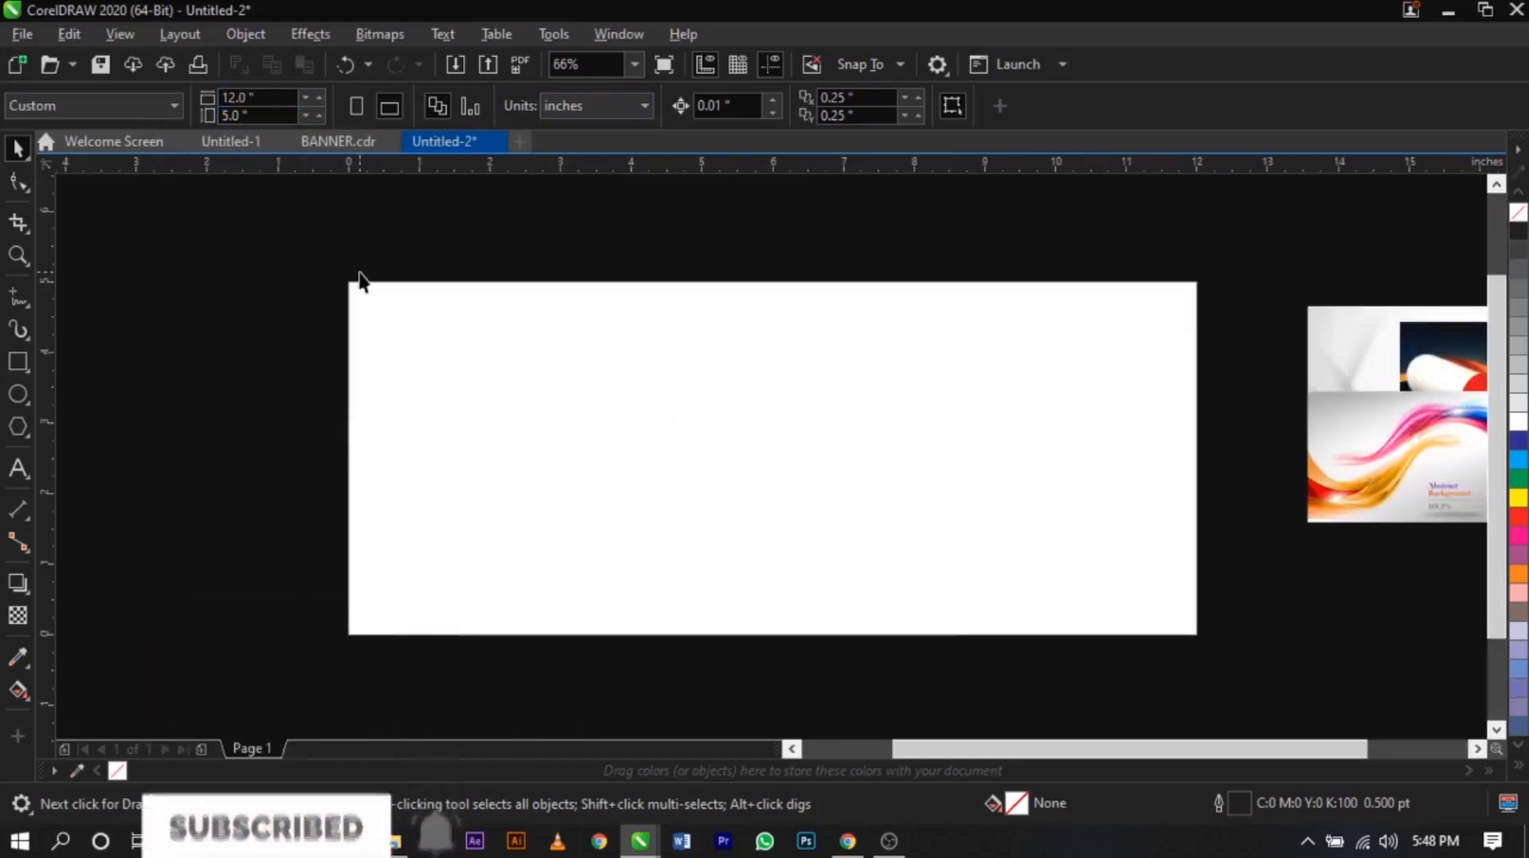
Open the BANNE folder for import and select the student and graduate photos from download (1) through images (1)
right_click(266, 280)
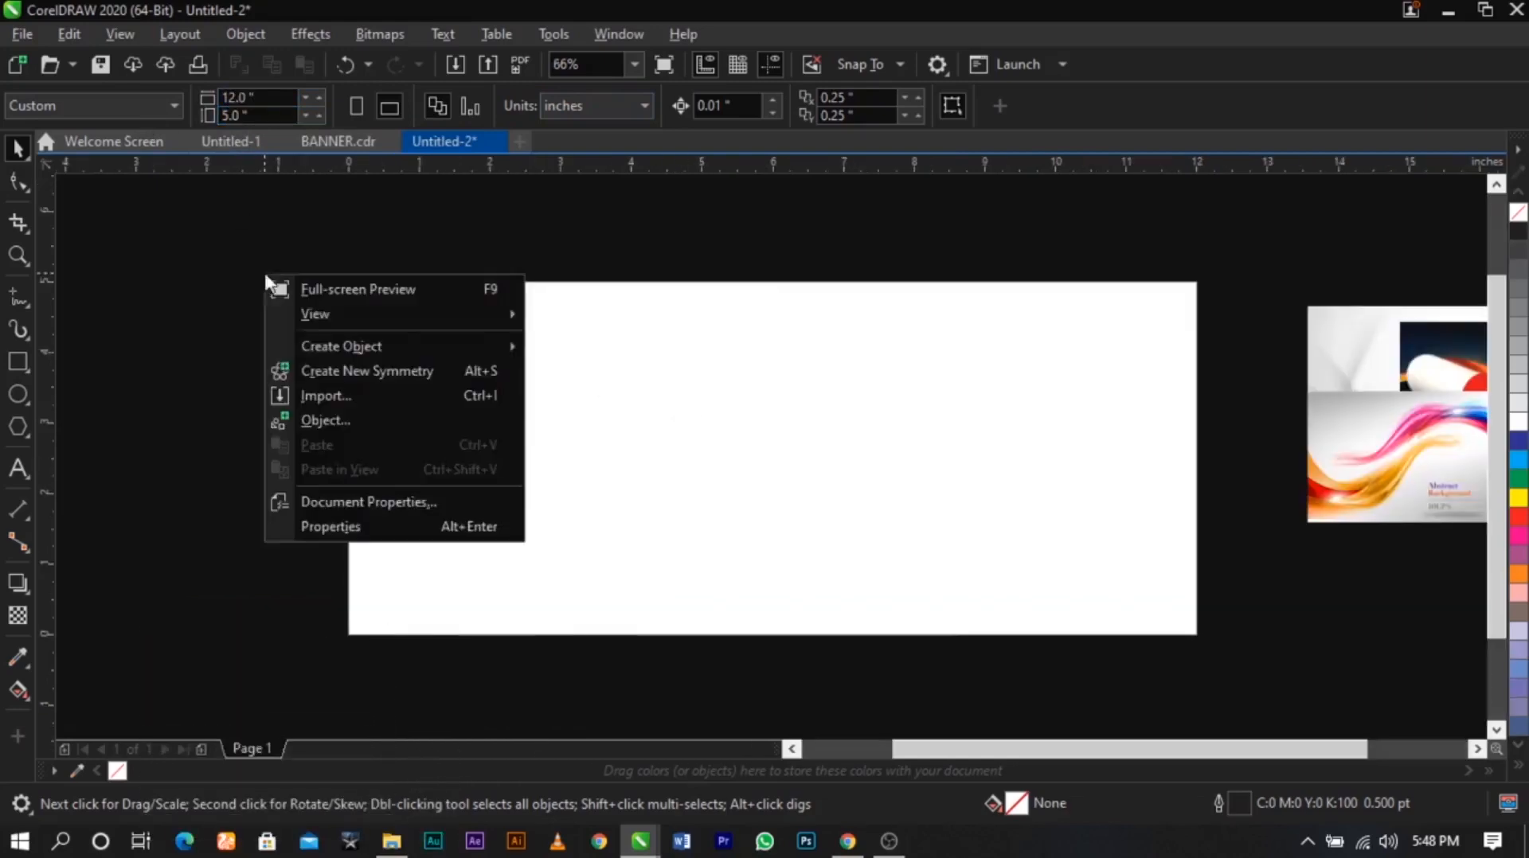
left_click(332, 398)
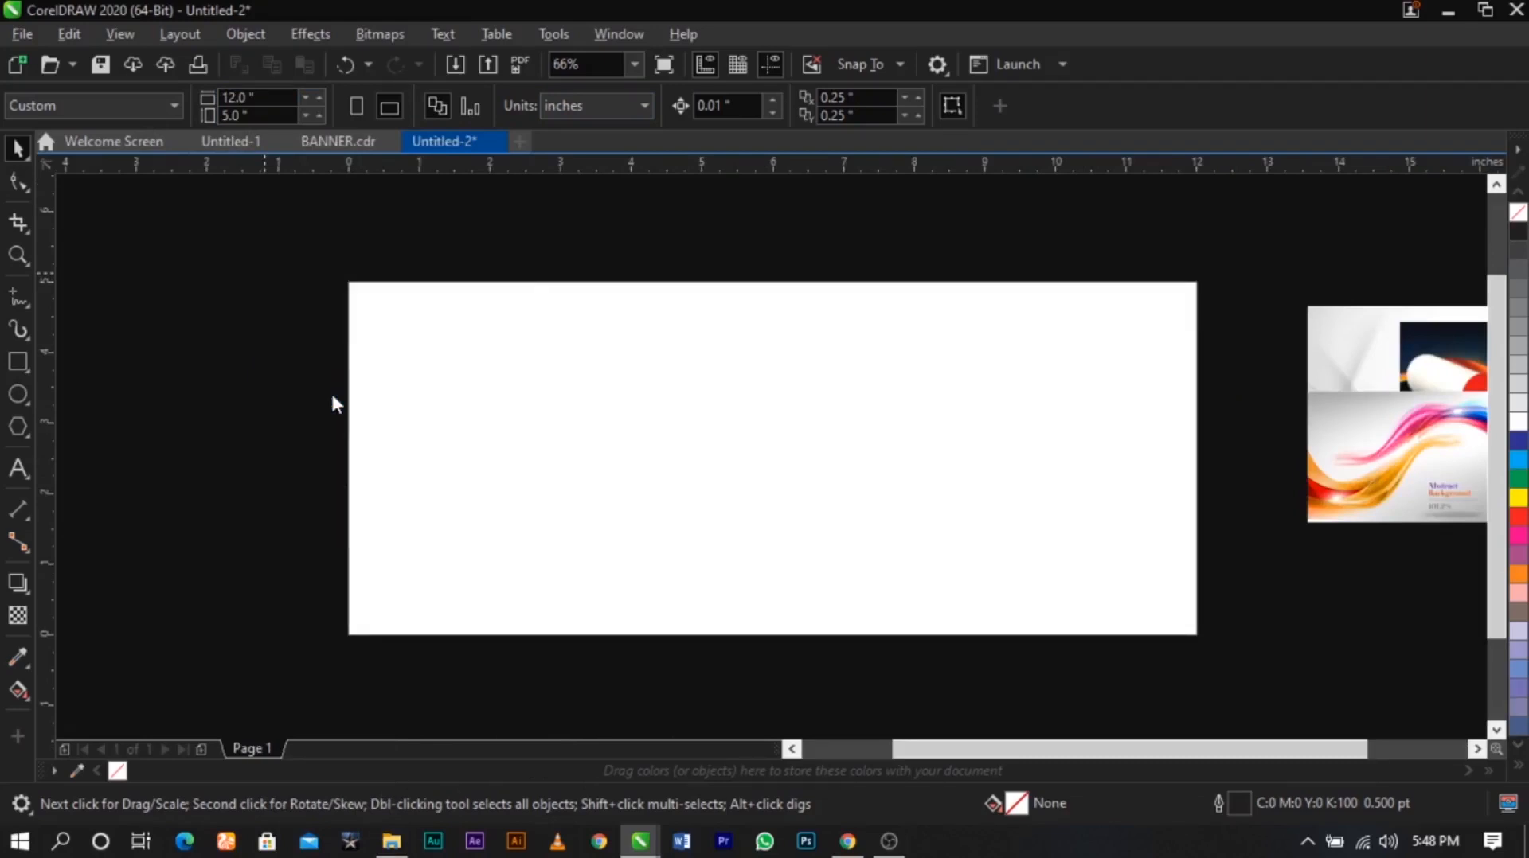
scroll(770, 338, "down", 1)
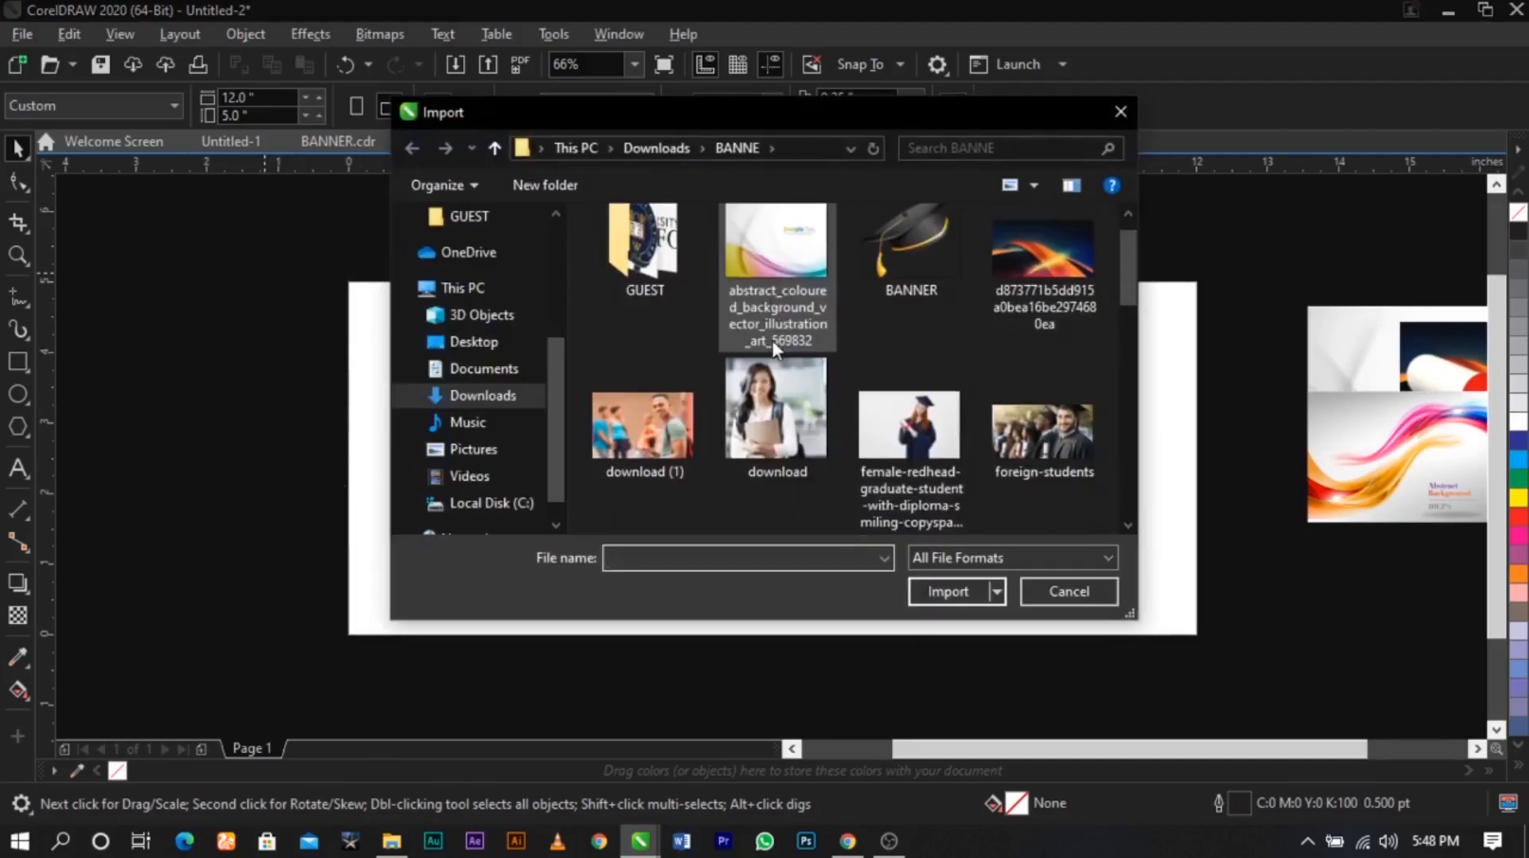
left_click(642, 430)
left_click(908, 430, "shift")
left_click(1015, 428, "shift")
scroll(1015, 428, "down", 1)
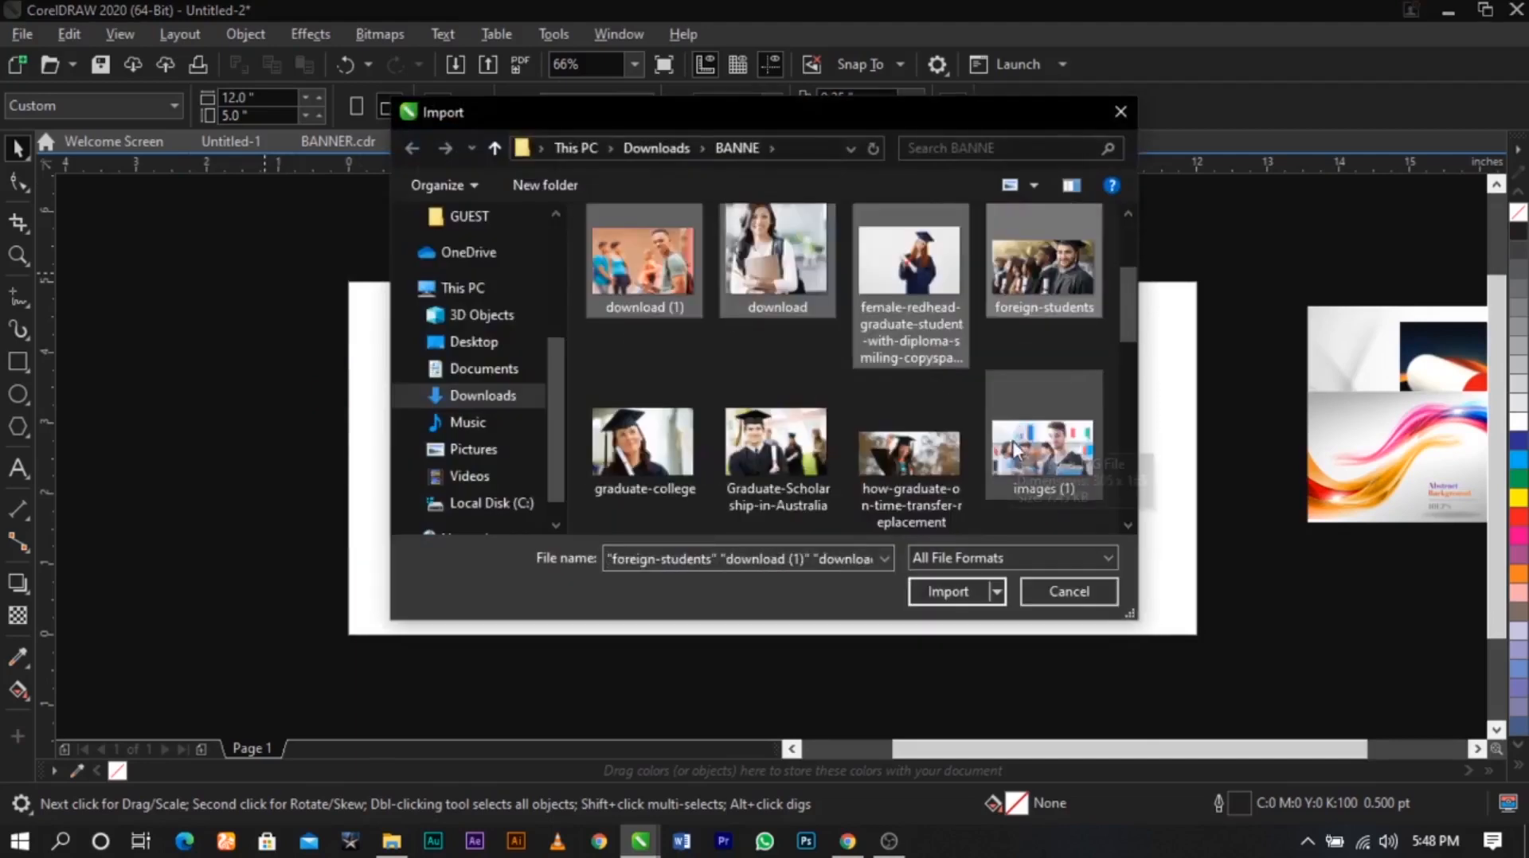
left_click(1047, 455, "ctrl")
left_click(892, 456, "ctrl")
left_click(769, 444, "ctrl")
left_click(669, 437, "ctrl")
Add the remaining student and graduate photos, skipping the scroll, Star+ and unnamed background files, and import the whole selection
scroll(741, 422, "down", 1)
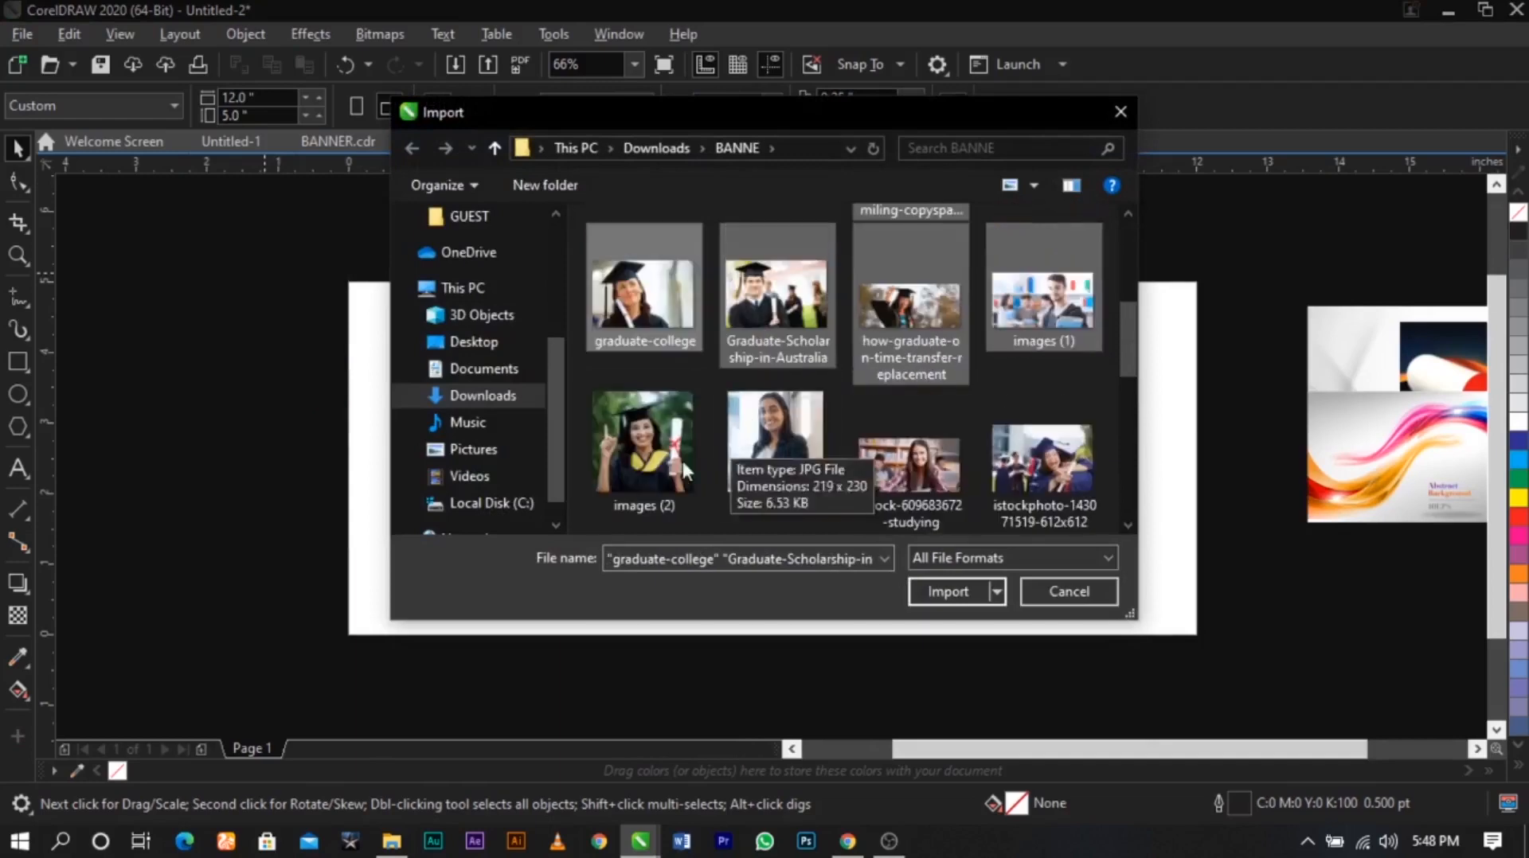
left_click(677, 454, "ctrl")
left_click(769, 450, "ctrl")
left_click(904, 449, "ctrl")
scroll(1027, 446, "down", 1)
left_click(1023, 448, "ctrl")
left_click(1027, 434, "ctrl")
scroll(1011, 428, "down", 1)
left_click(776, 434, "ctrl")
left_click(645, 438, "ctrl")
left_click(1035, 446, "ctrl")
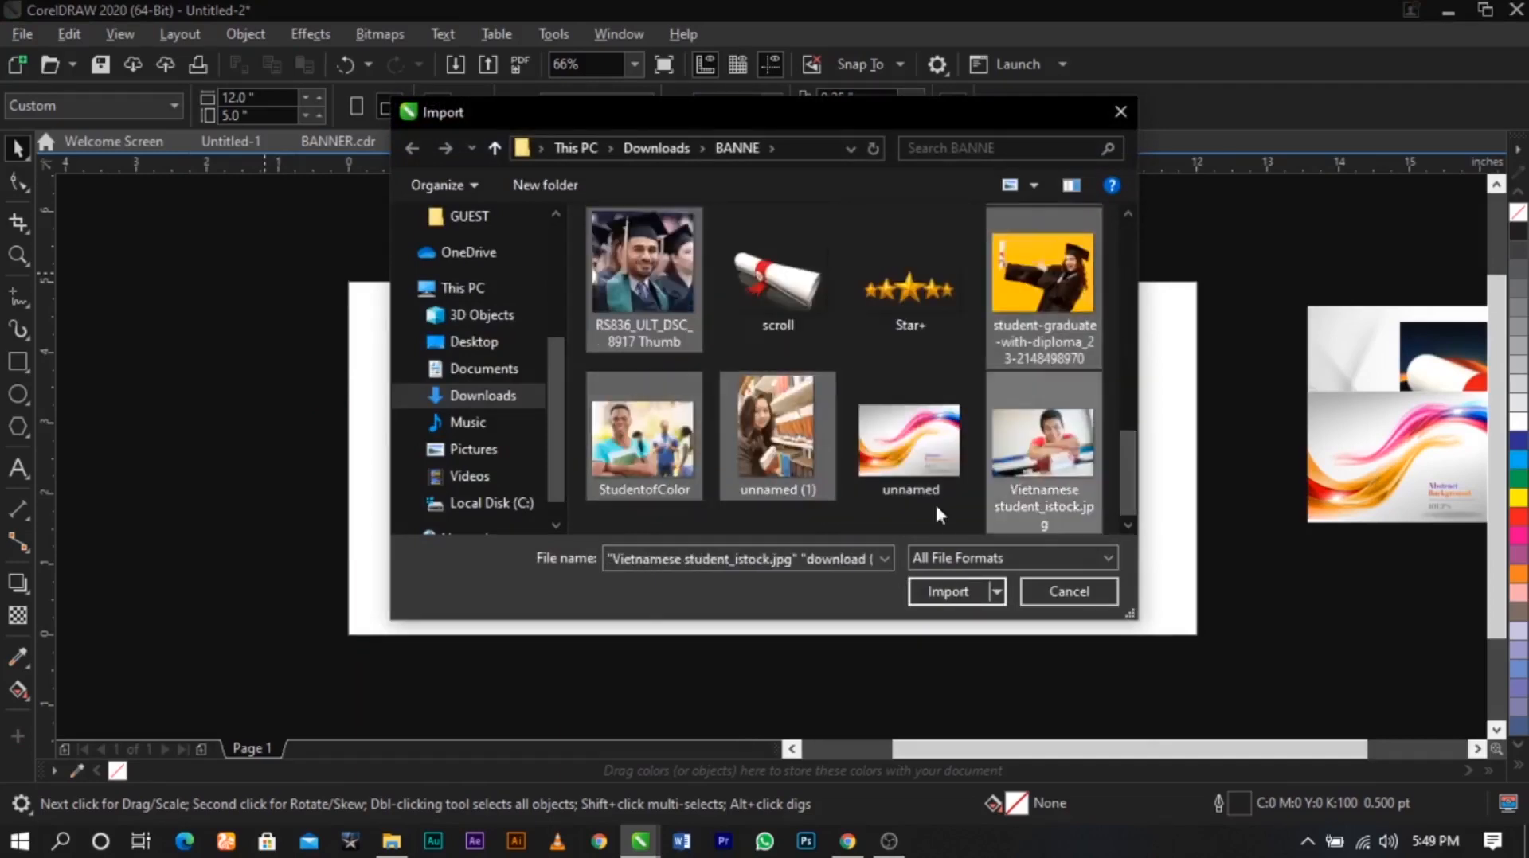
left_click(948, 591)
Place the imported student photos one after another as an overlapping cluster around the left part of the page
left_click_drag(358, 323, 579, 468)
left_click_drag(269, 413, 470, 546)
left_click_drag(226, 316, 446, 463)
left_click_drag(330, 264, 565, 419)
left_click_drag(404, 344, 742, 607)
left_click_drag(662, 468, 834, 581)
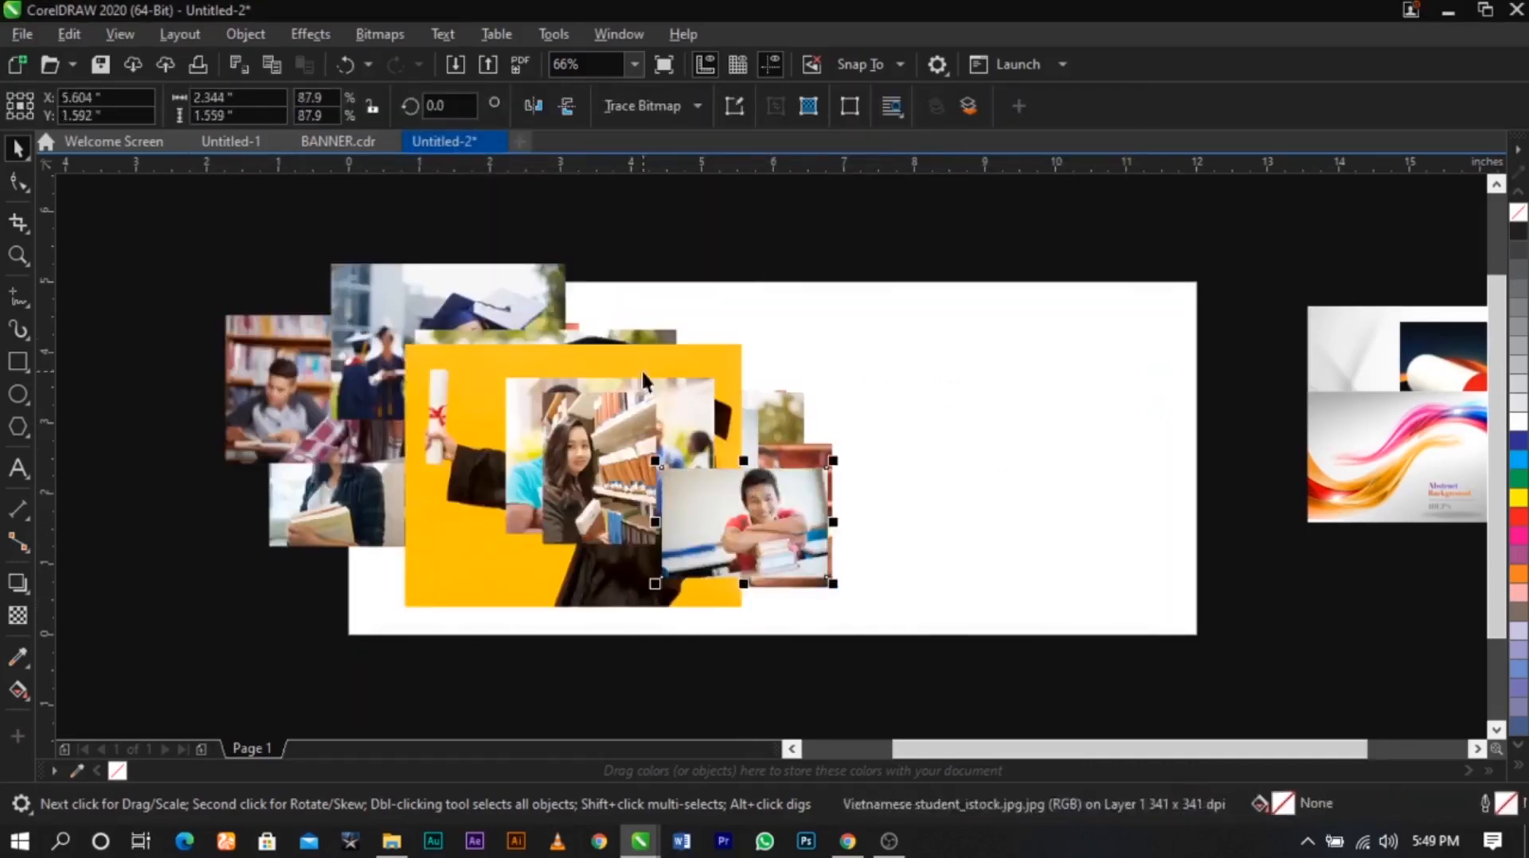
Scale the student photos down to about two thirds of their size and shift the cluster towards the page's left edge
scroll(877, 399, "down", 2)
left_click_drag(525, 294, 689, 408)
left_click_drag(617, 374, 518, 395)
left_click_drag(375, 273, 1059, 562)
left_click_drag(510, 475, 673, 563)
Spread out the cluster by moving the red-shirt student above it and the library, yellow-background and blue-shirt photos further left
left_click_drag(599, 506, 523, 324)
key("F2")
left_click_drag(209, 260, 856, 621)
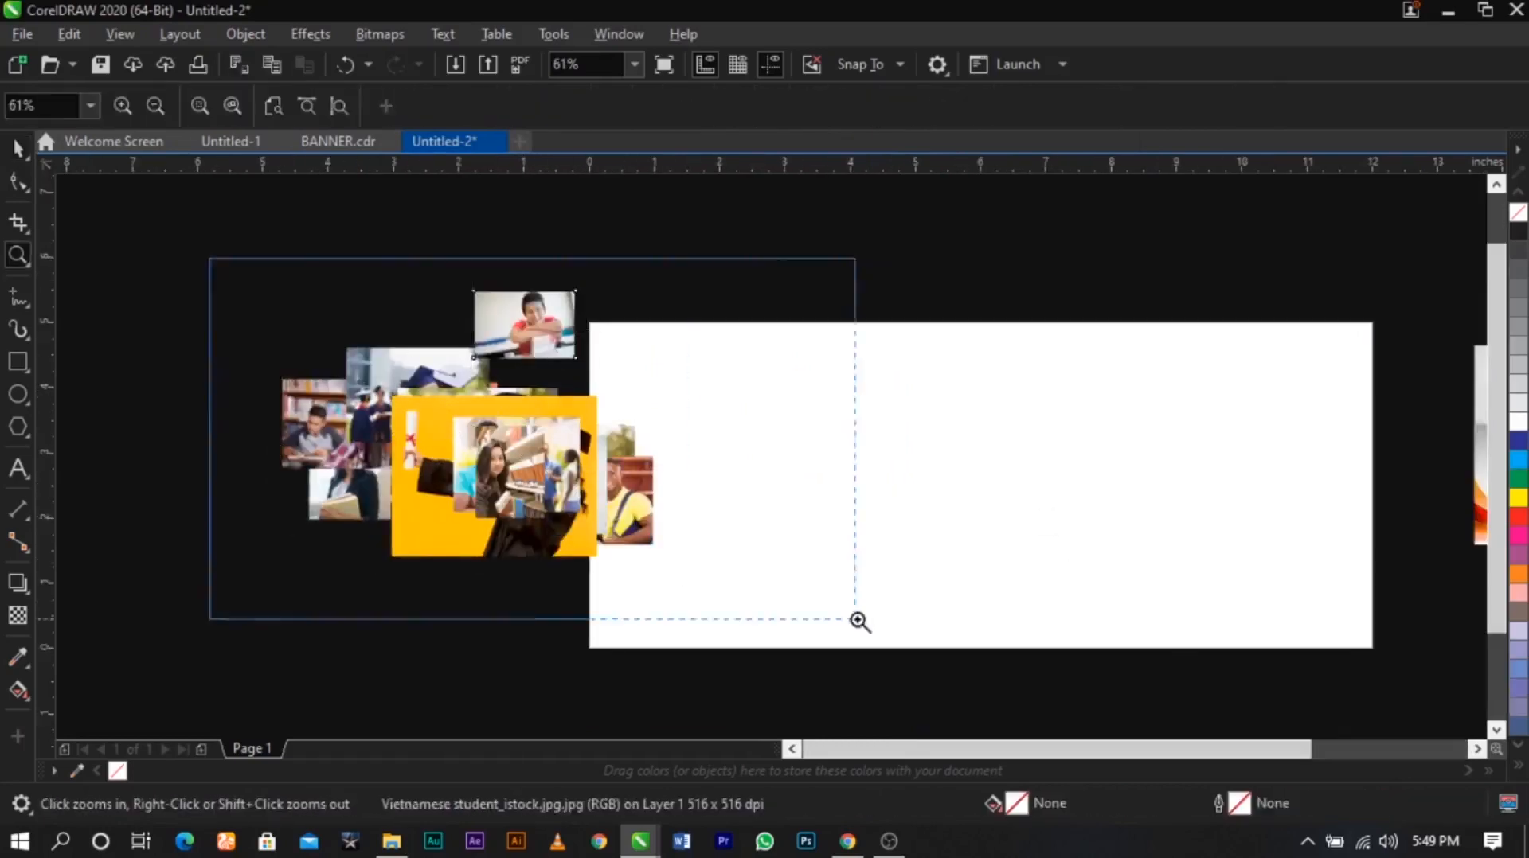
left_click_drag(711, 499, 184, 252)
left_click_drag(720, 494, 348, 398)
left_click_drag(684, 513, 230, 455)
scroll(630, 406, "down", 1)
left_click(992, 467)
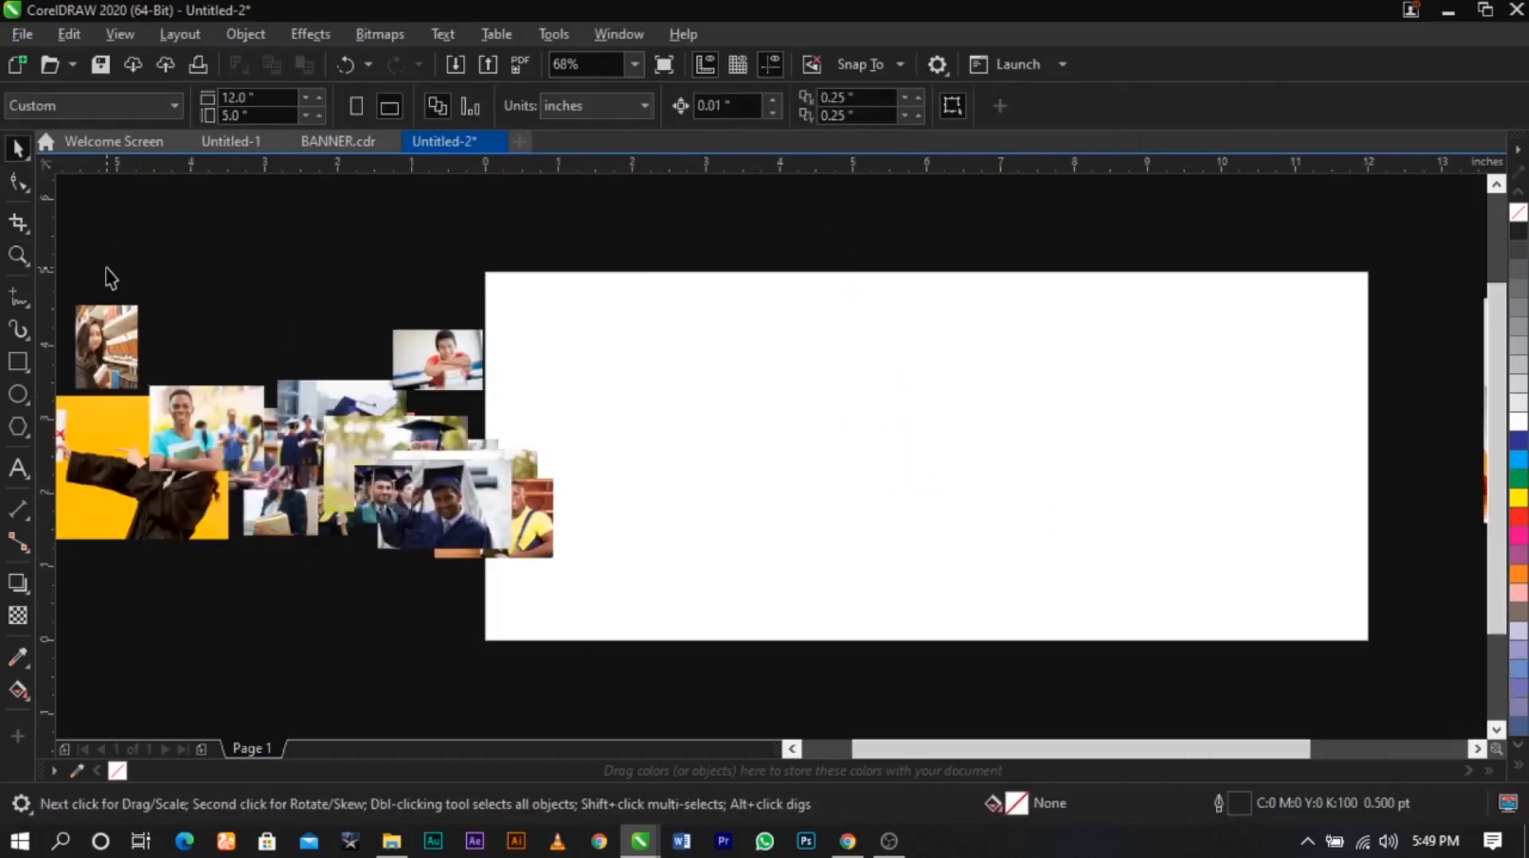
Draw a square about 1.22 inches wide in the upper left part of the page
left_click(16, 362)
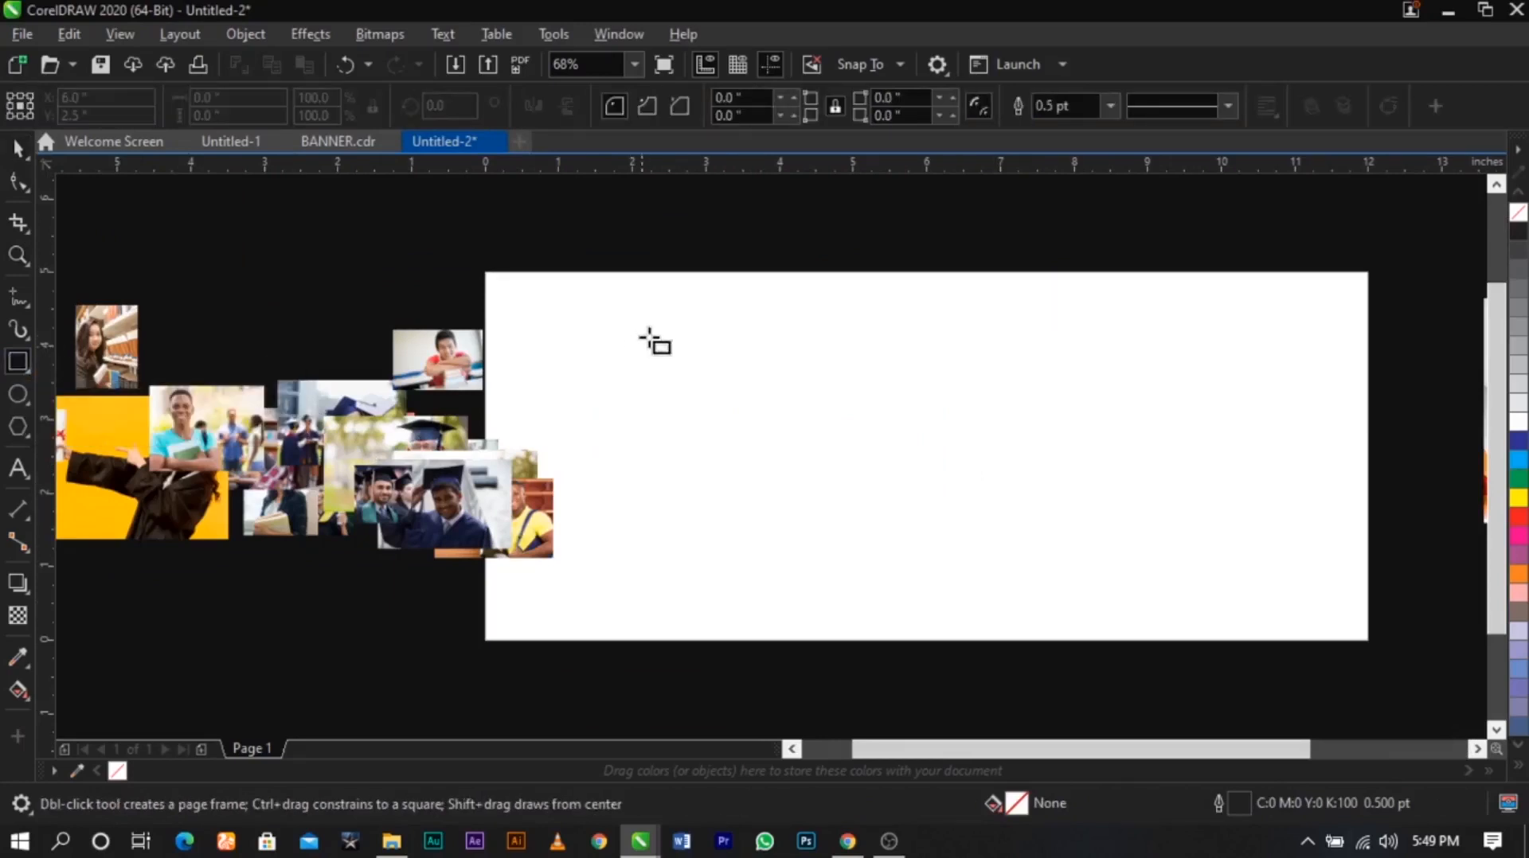
mouse_move(650, 334)
left_mouse_down()
mouse_move(710, 420)
mouse_move(740, 425)
left_mouse_up()
key("space")
key("z")
left_click_drag(449, 263, 1006, 625)
key("space")
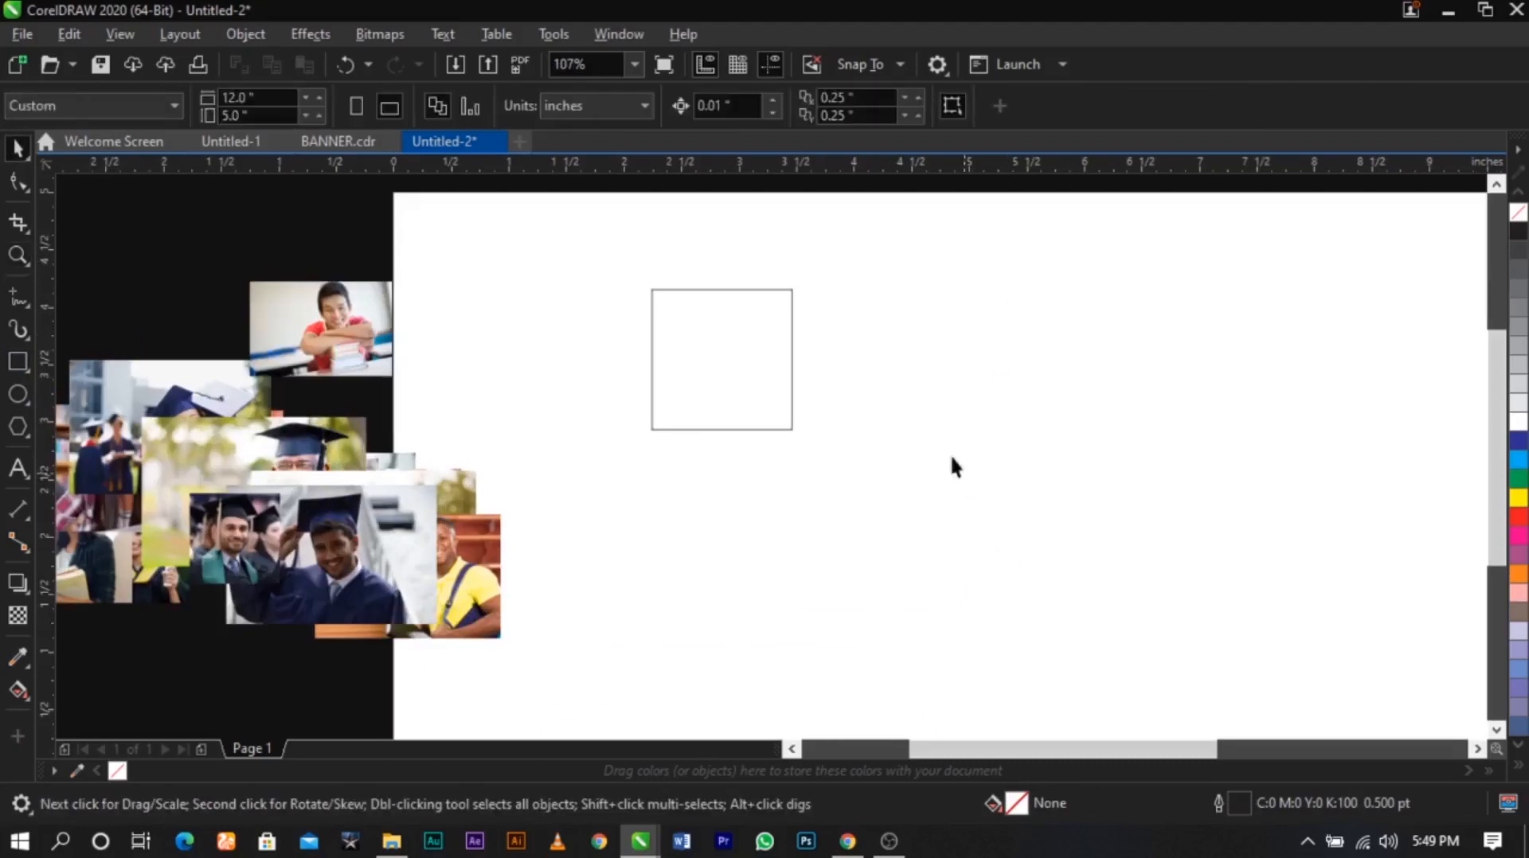
Duplicate the square to its right with a small gap and repeat the duplication to form a row of seven squares
left_click(769, 366)
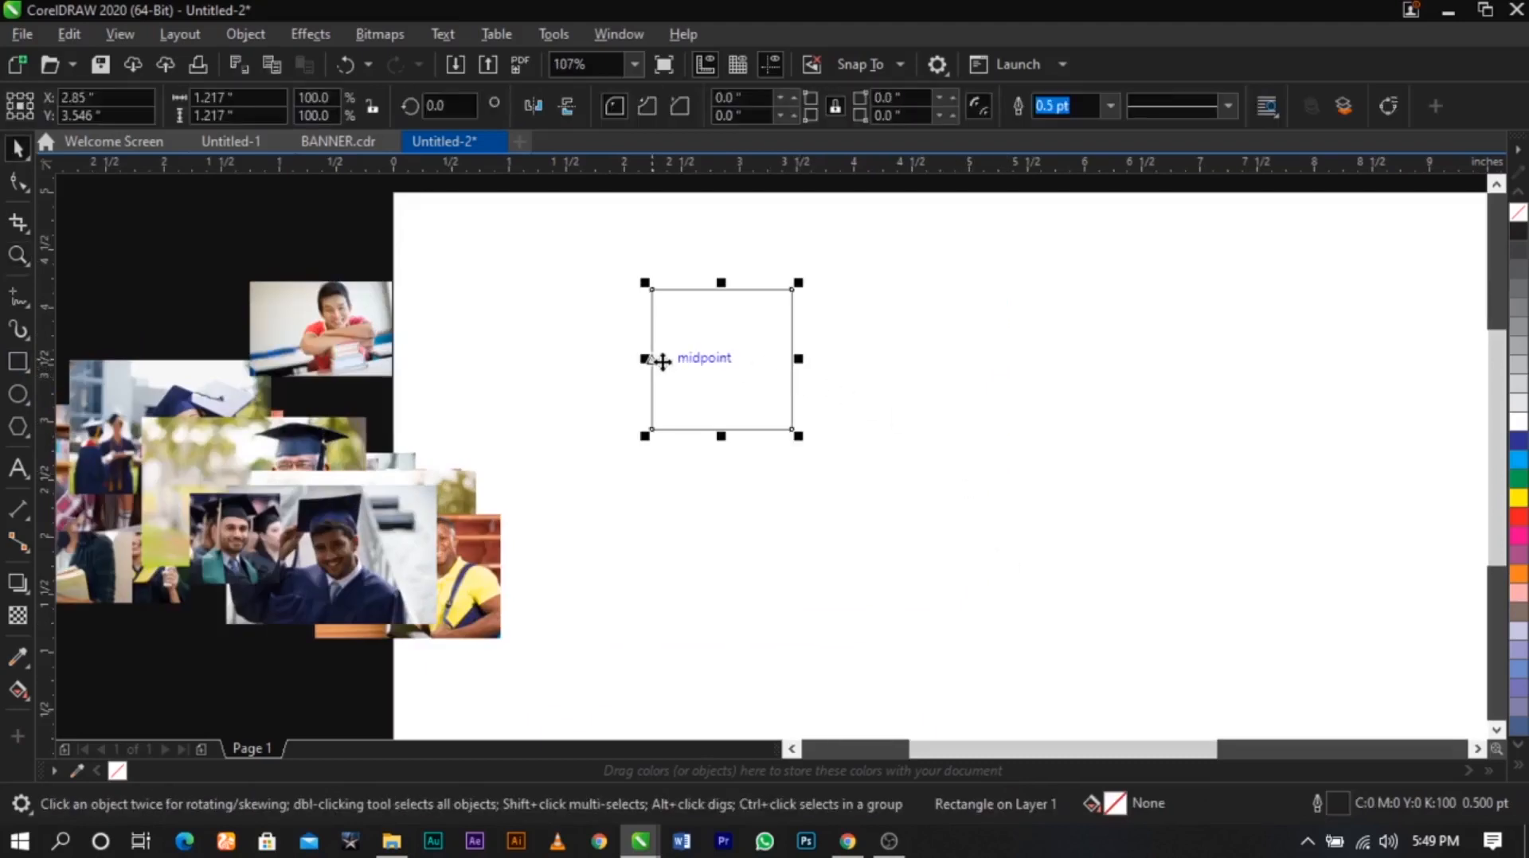
left_click_drag(661, 360, 806, 365)
scroll(806, 365, "down", 2)
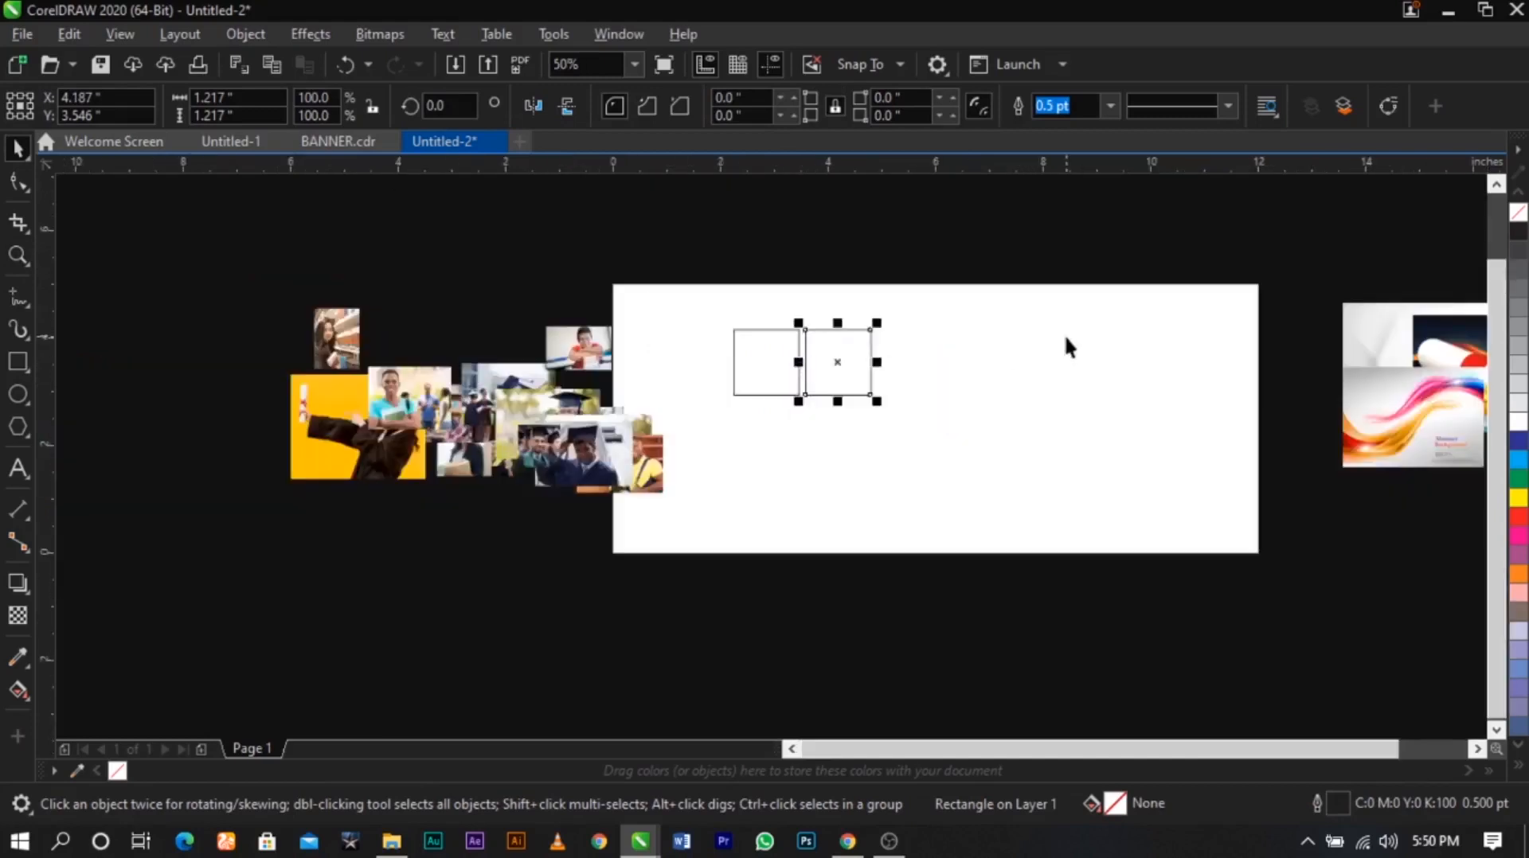
scroll(1066, 344, "up", 2)
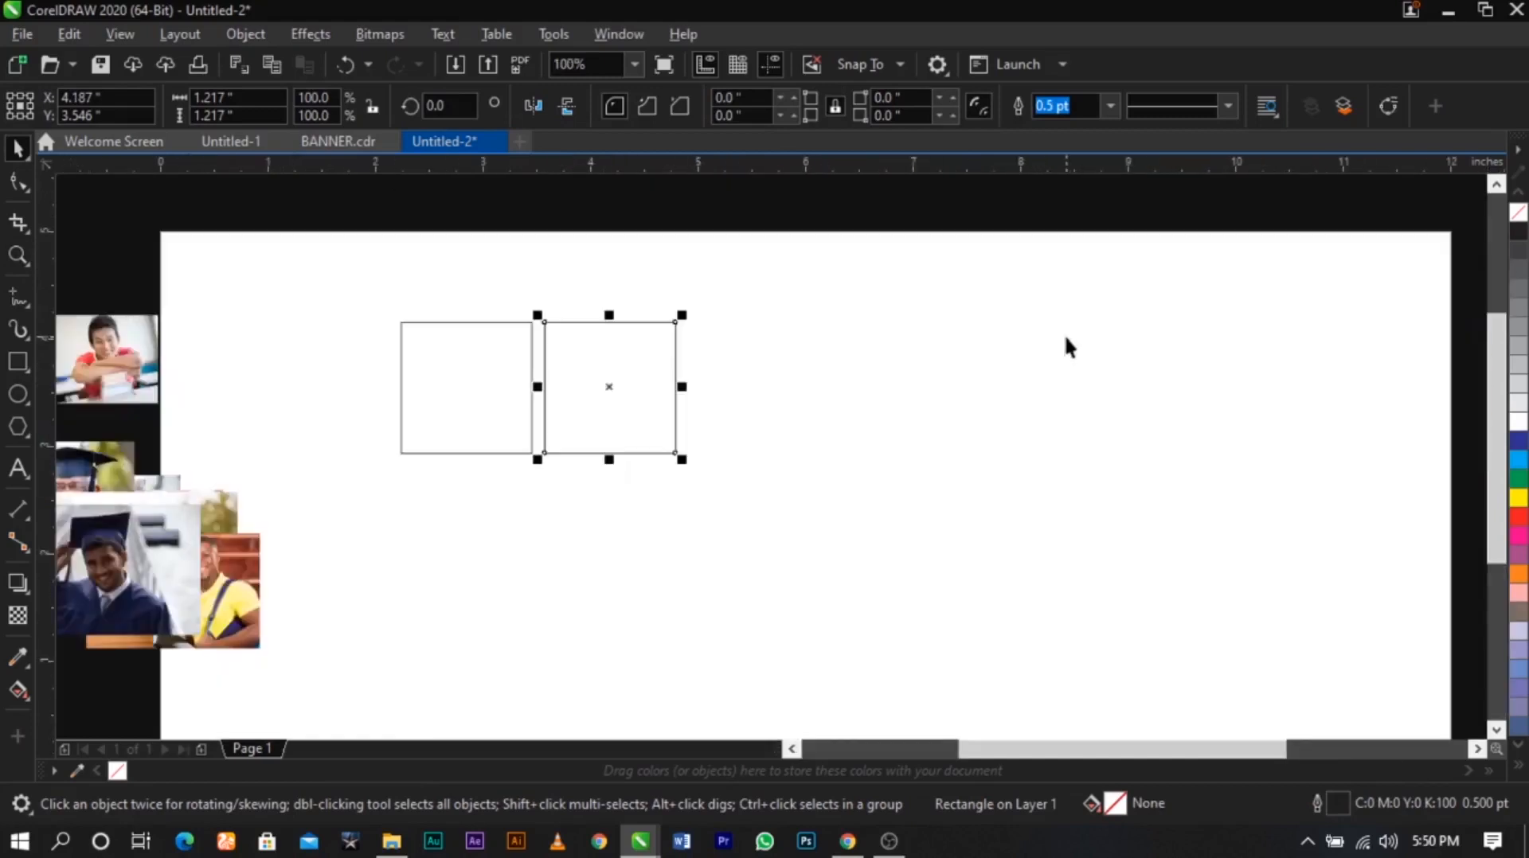
key("ctrl+r")
key("ctrl+r")
key("ctrl+r")
key("ctrl+r")
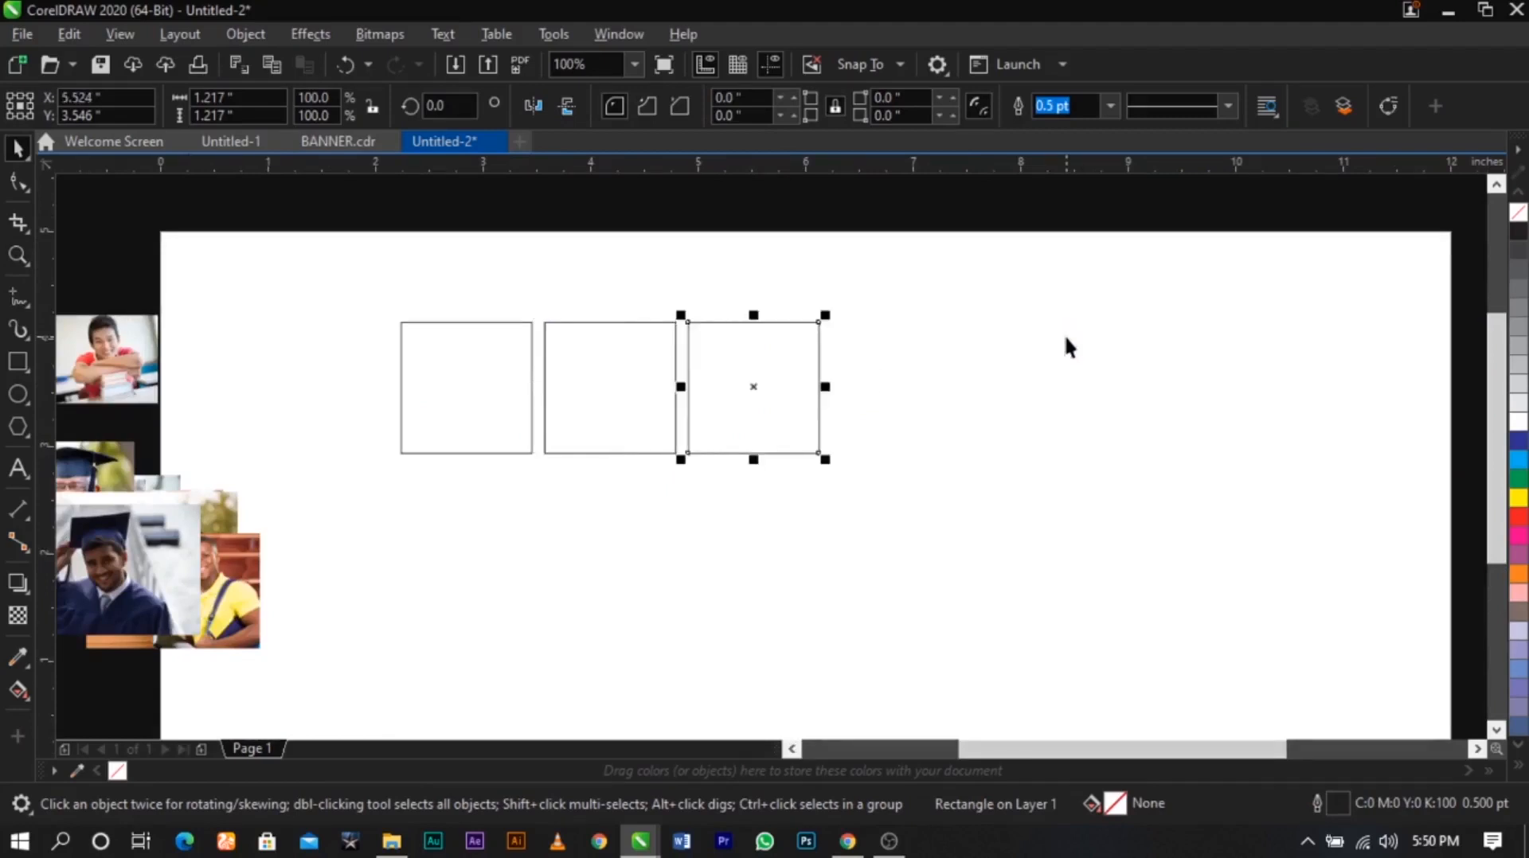
key("ctrl+r")
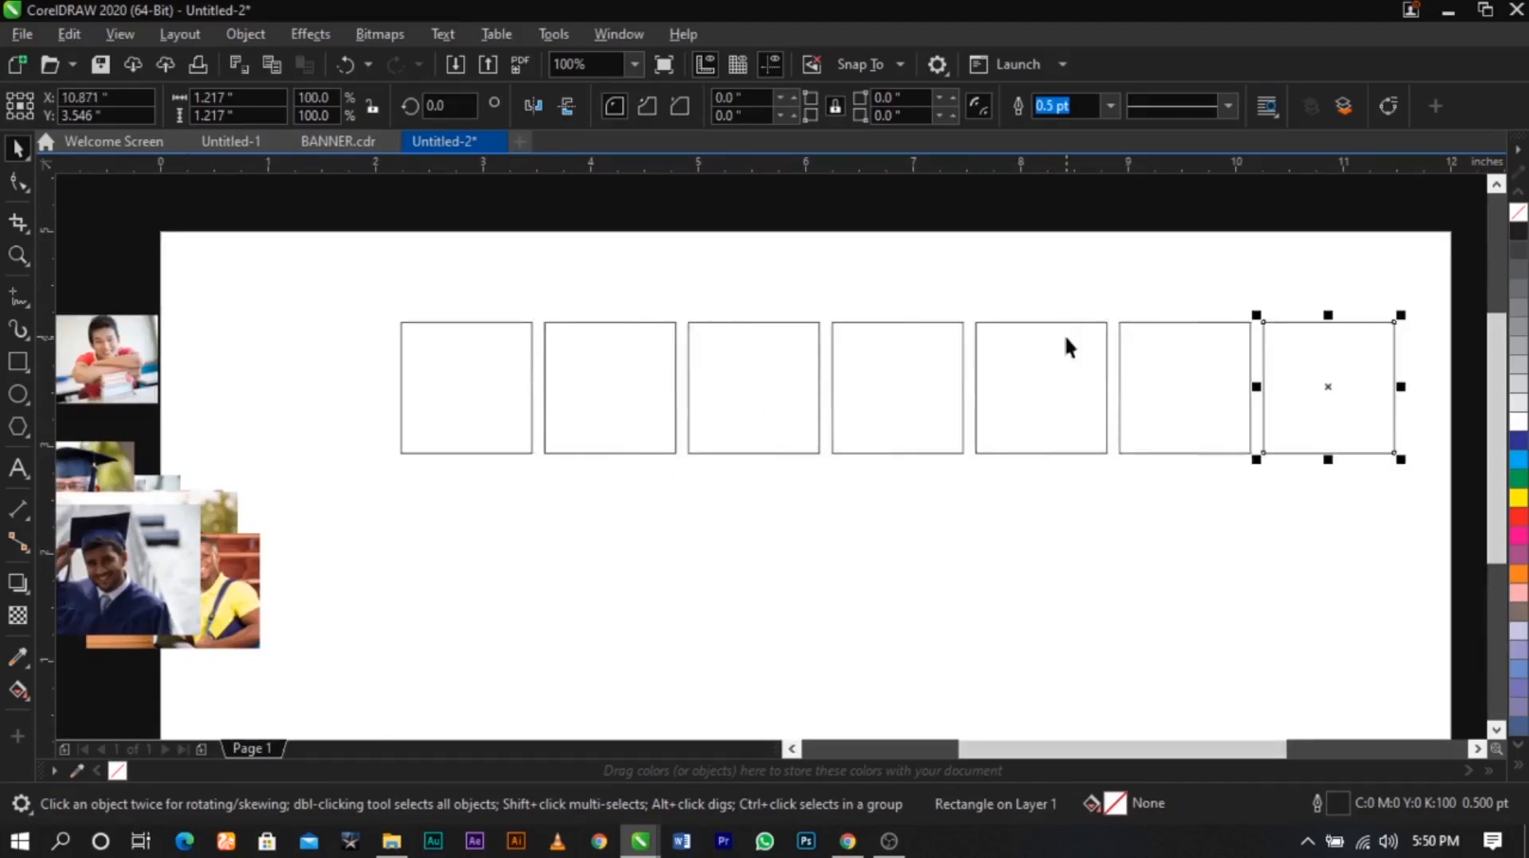
Add three more squares at the same spacing to the right end of the row
left_click(760, 267)
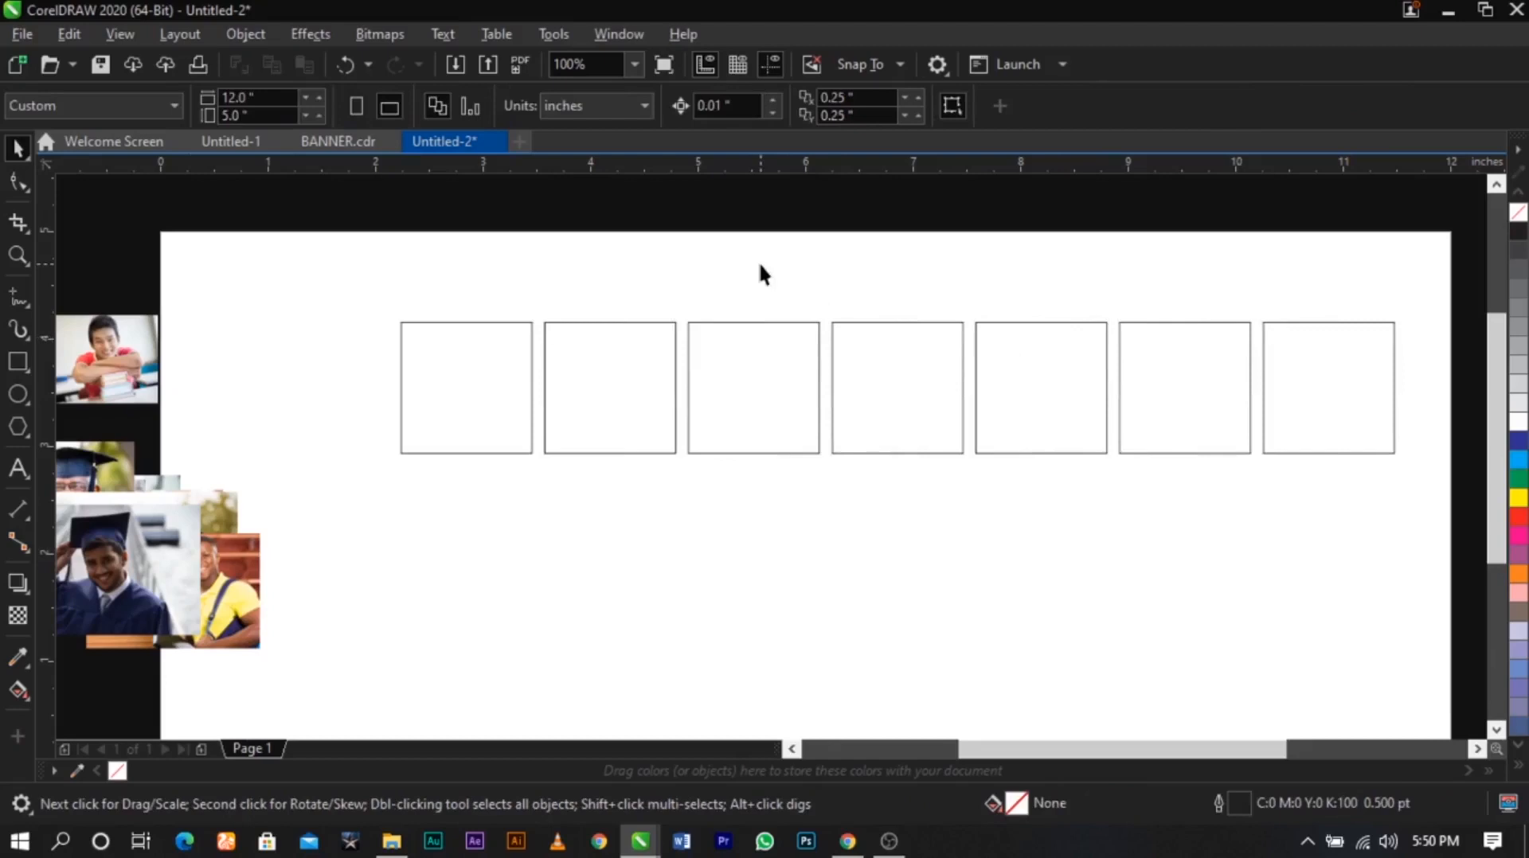
left_click(589, 378)
left_click(886, 398)
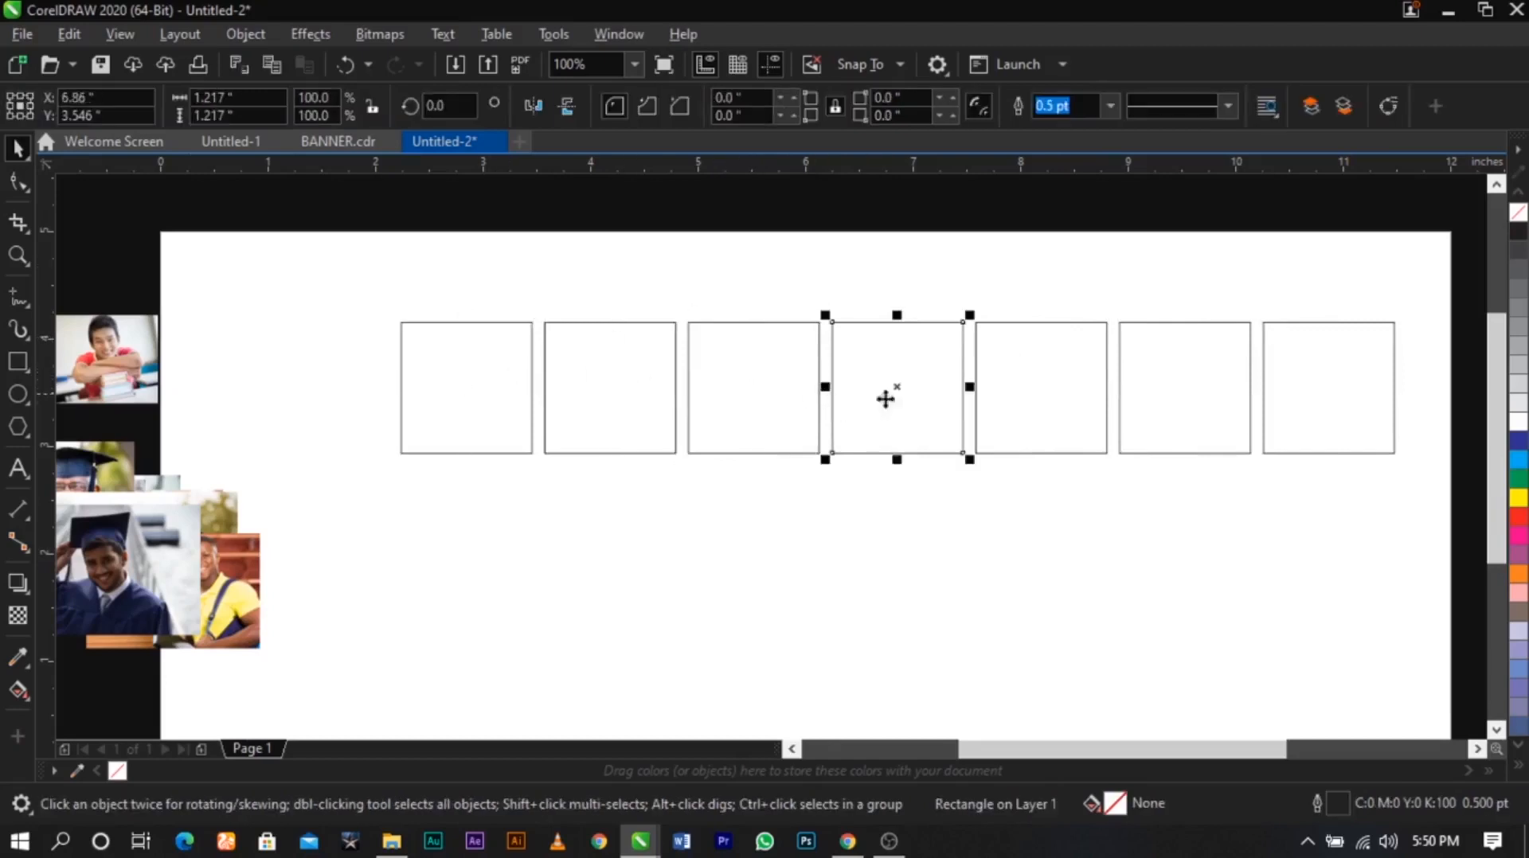
left_click(1202, 399)
left_click(1326, 413)
key("ctrl+r")
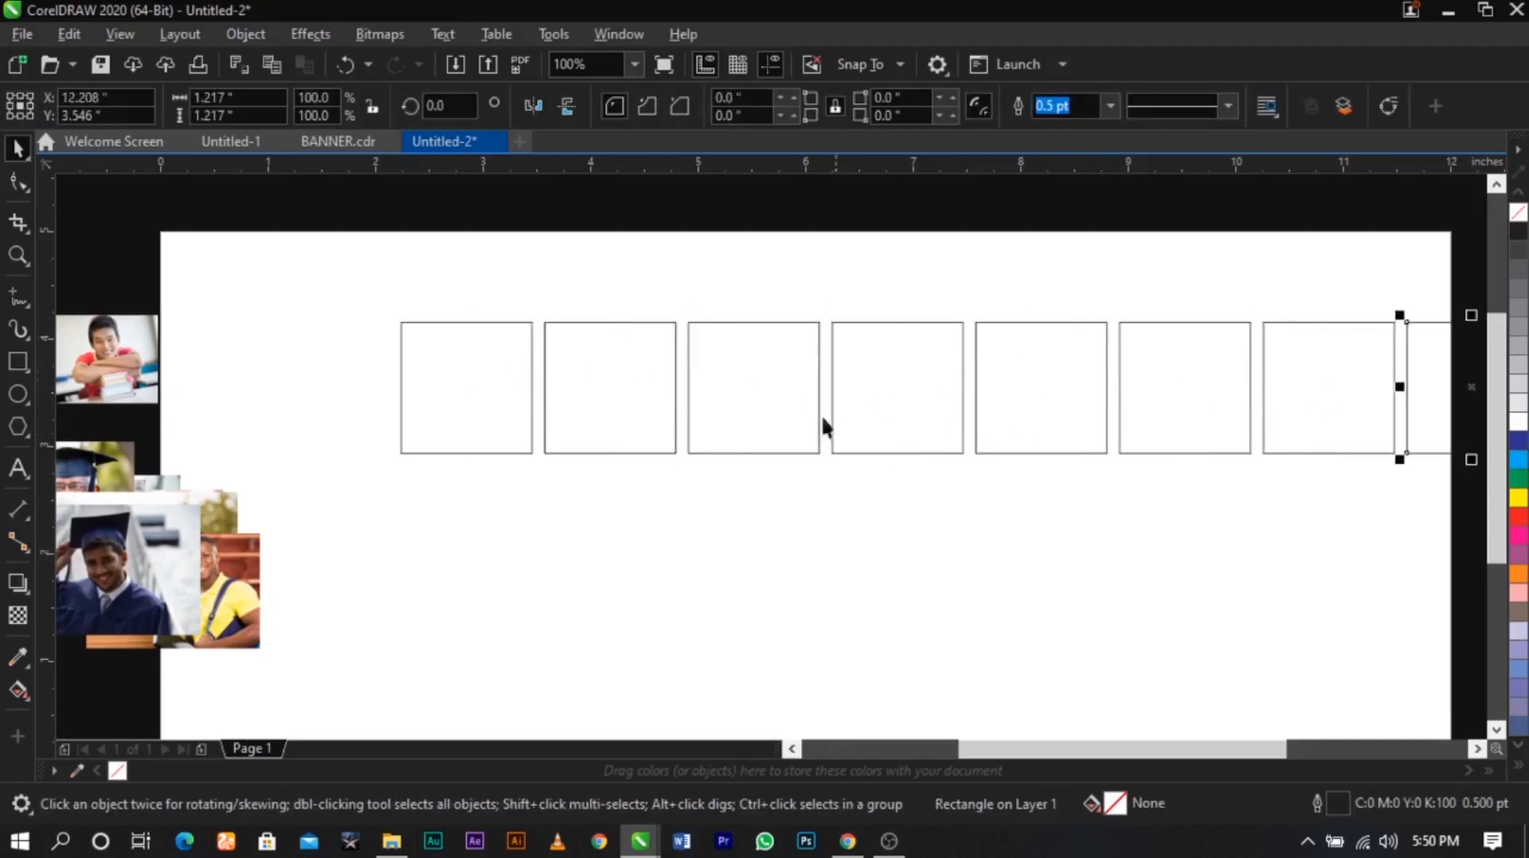
scroll(797, 413, "down", 2)
key("ctrl+r")
key("ctrl+r")
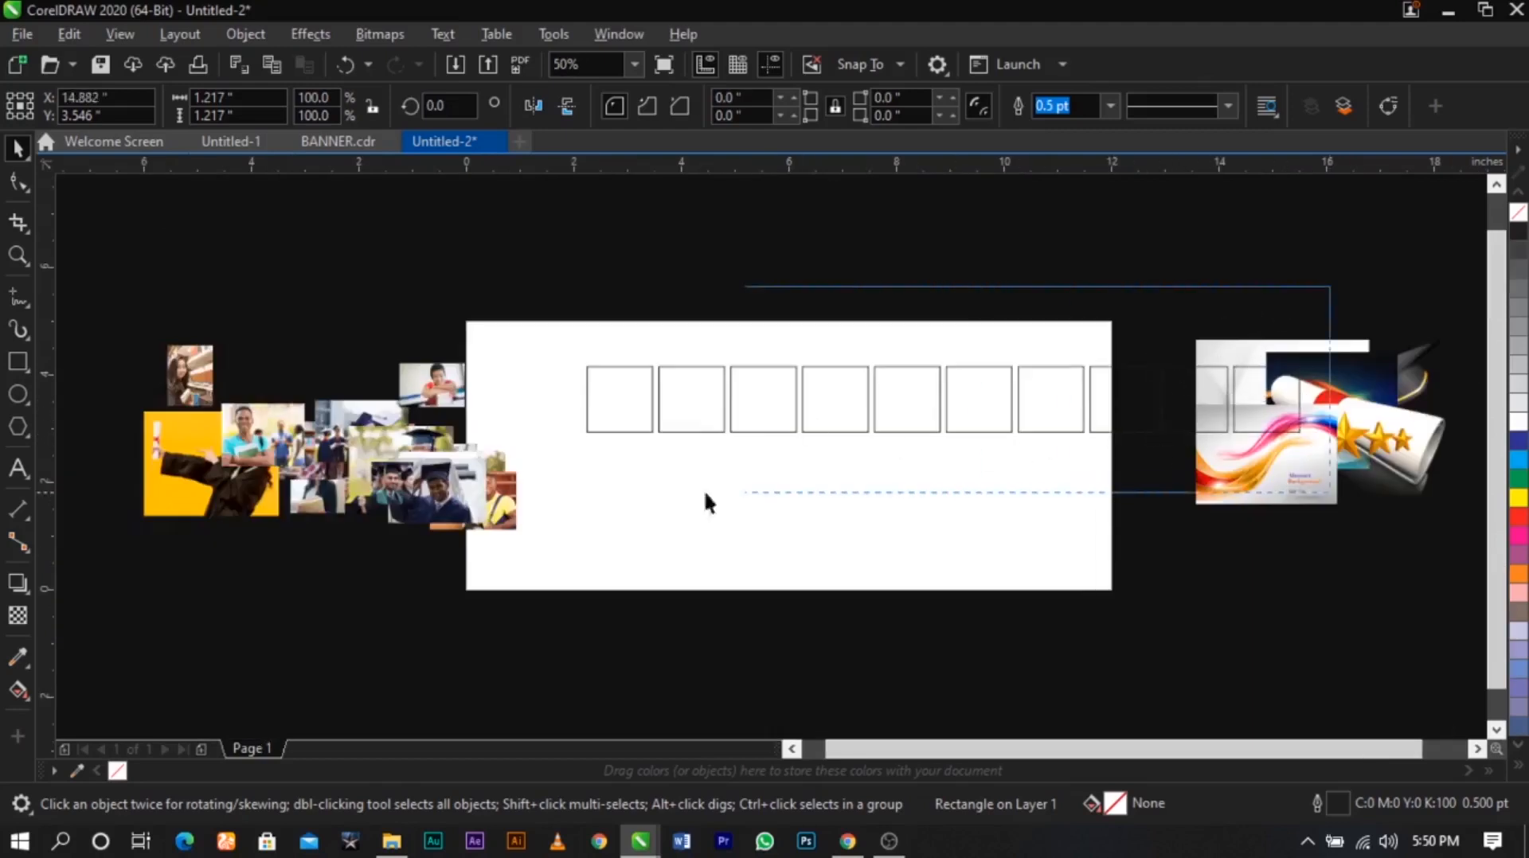
Select all ten squares and scale the row down to about 6.73 inches wide so it fits inside the page
left_click_drag(703, 490, 588, 478)
left_click_drag(1304, 438, 988, 475)
scroll(789, 450, "up", 4)
left_click(1313, 232)
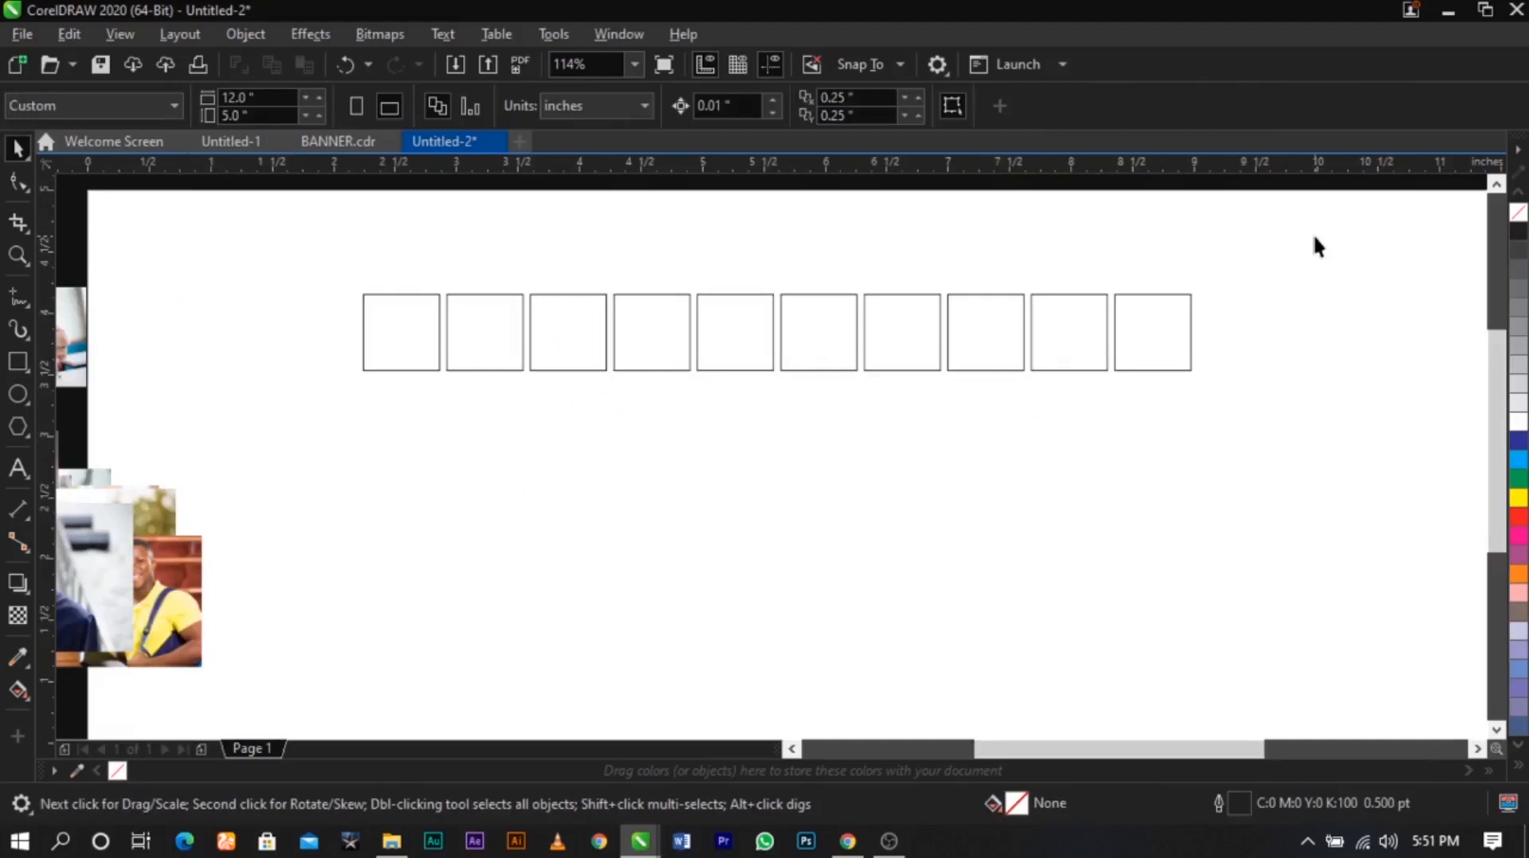
Try to duplicate the row of ten squares directly beneath itself, and undo the copy
left_click_drag(1315, 238, 285, 404)
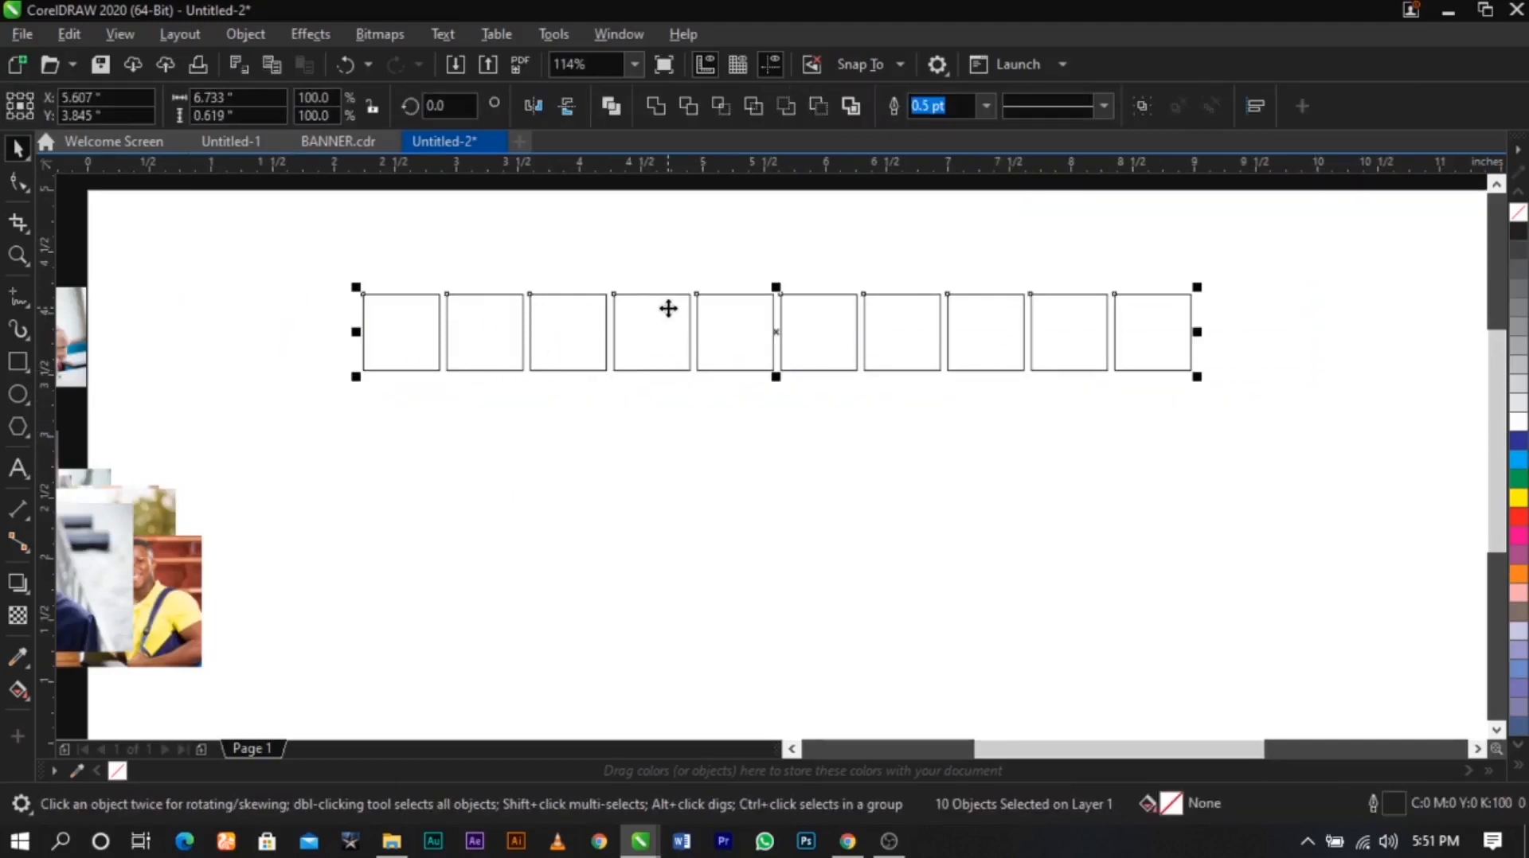
left_click_drag(667, 309, 671, 393)
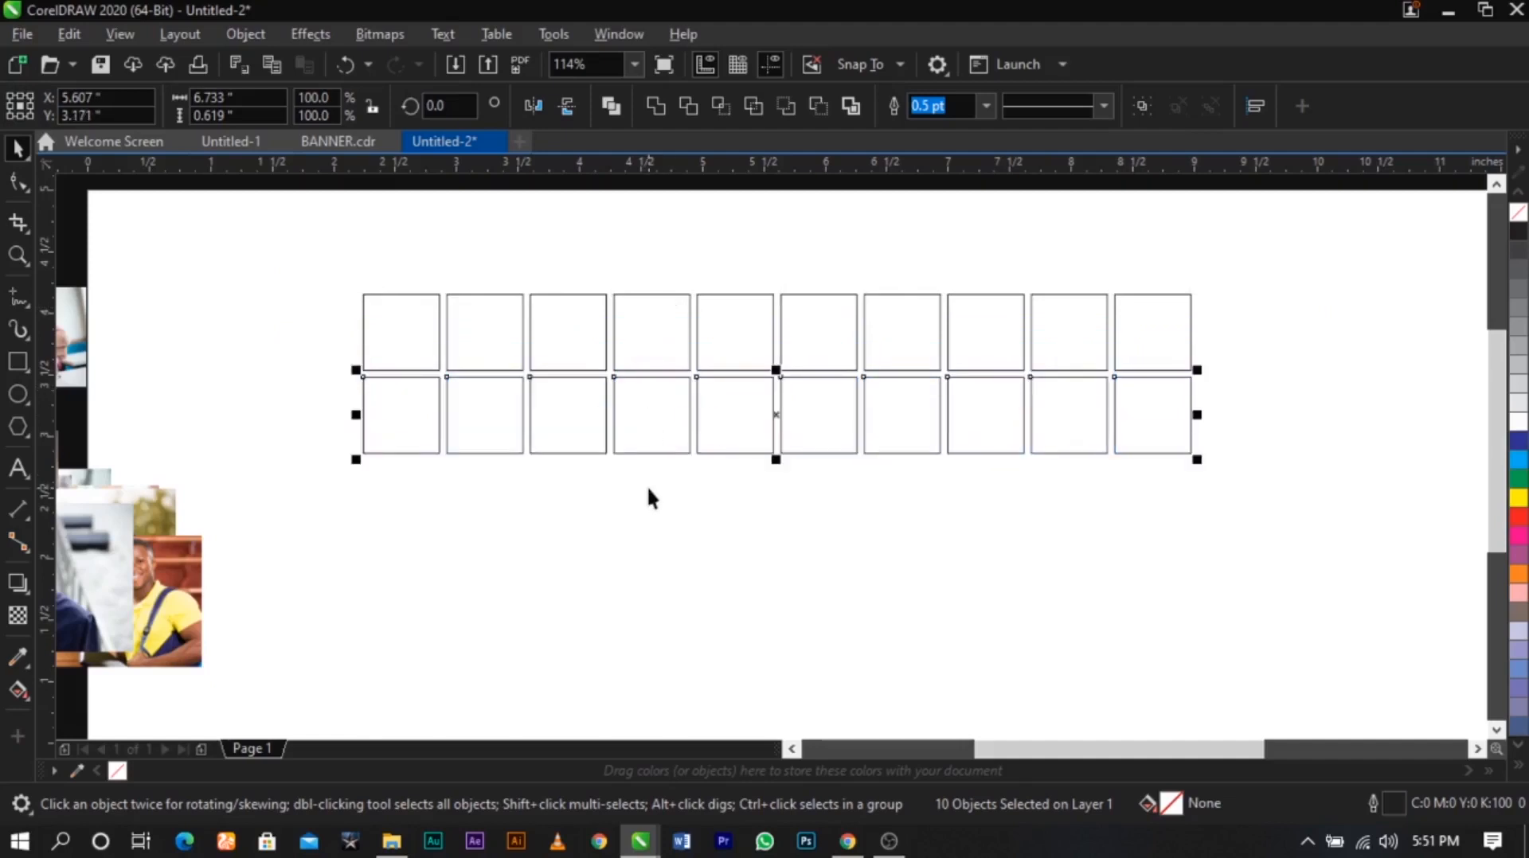
key("ctrl+z")
Duplicate the row of squares just below itself with a narrow gap and repeat the duplication to build seven rows
left_click_drag(325, 249, 1221, 461)
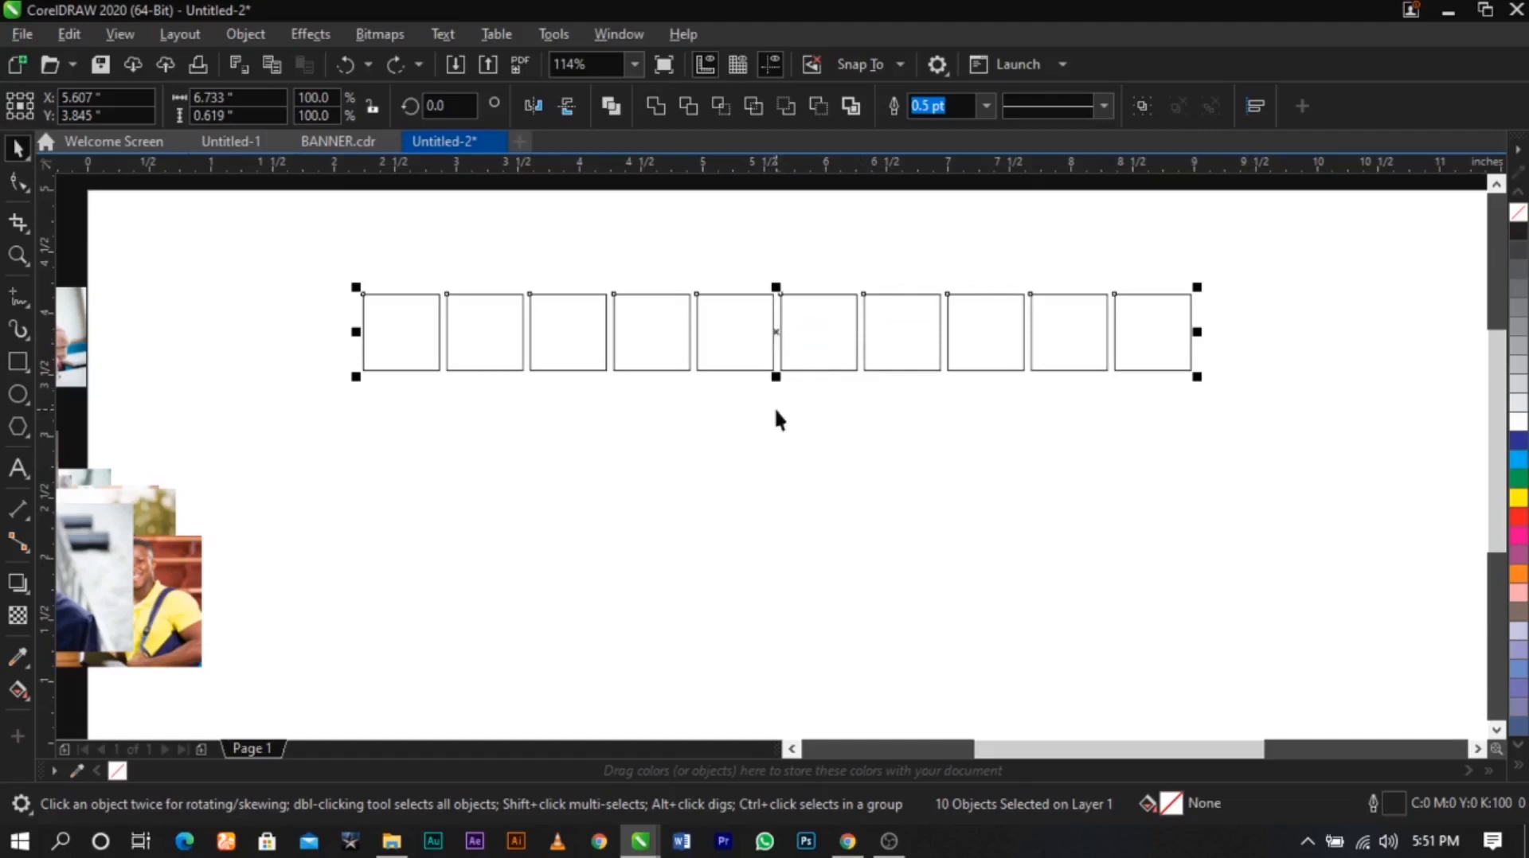
left_click_drag(775, 336, 778, 418)
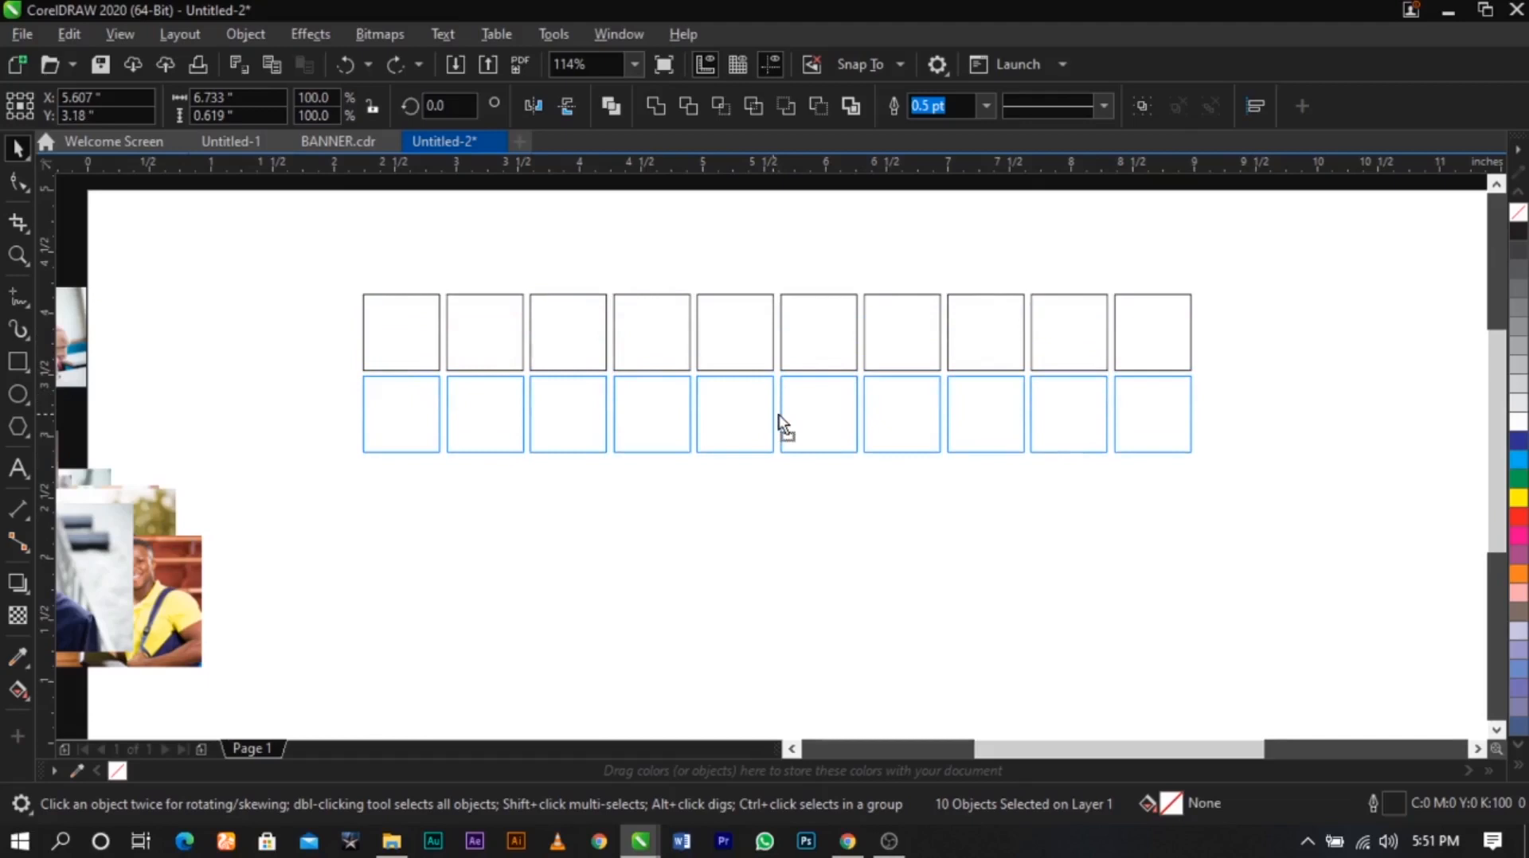
right_click(779, 417)
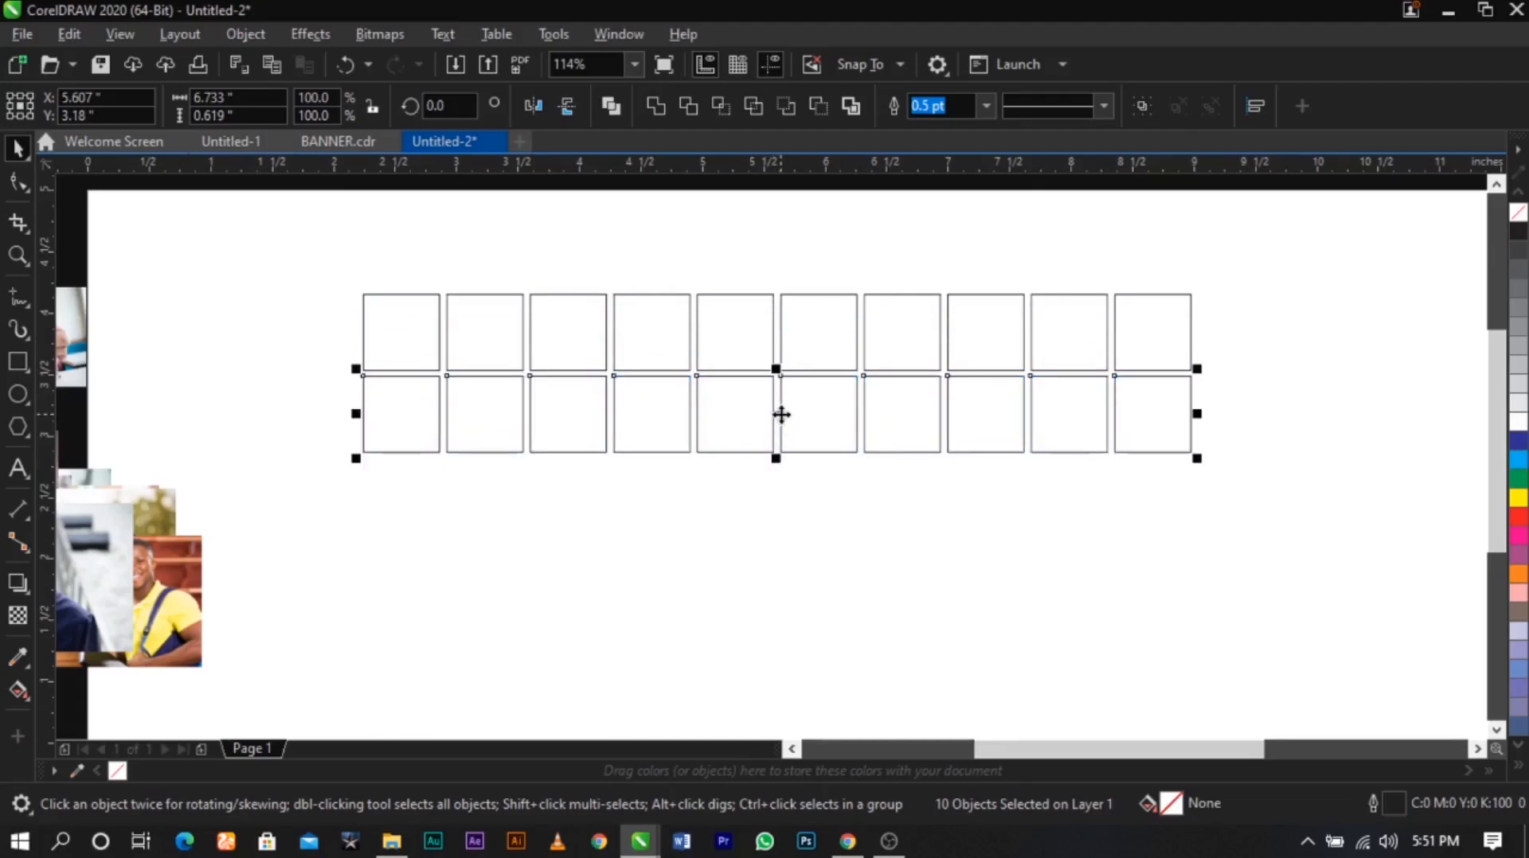
key("ctrl+d")
key("ctrl+d")
key("ctrl+d")
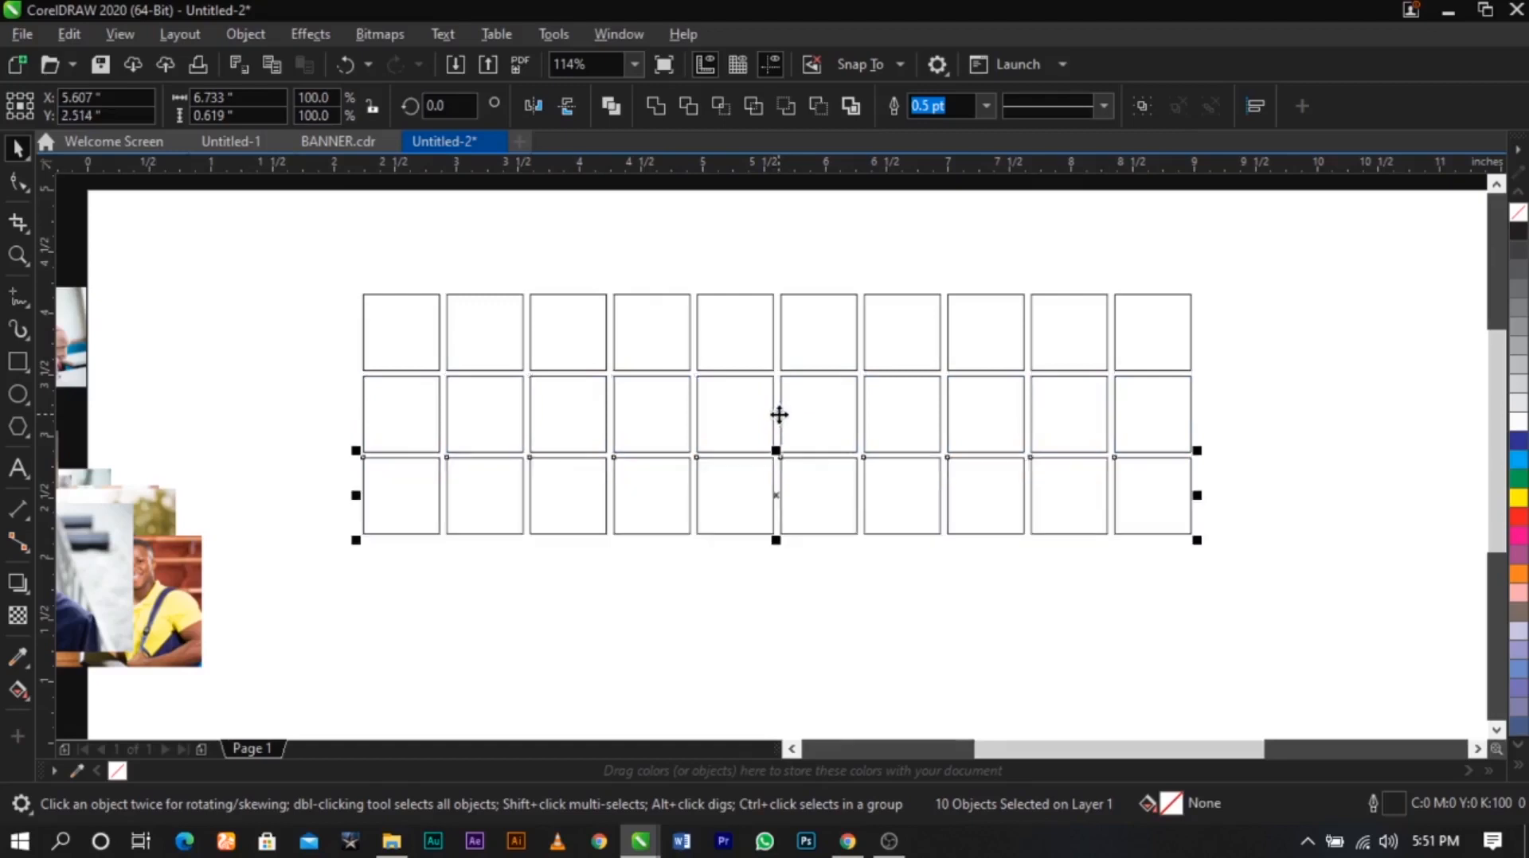
key("ctrl+d")
key("ctrl+d")
scroll(779, 414, "down", 2)
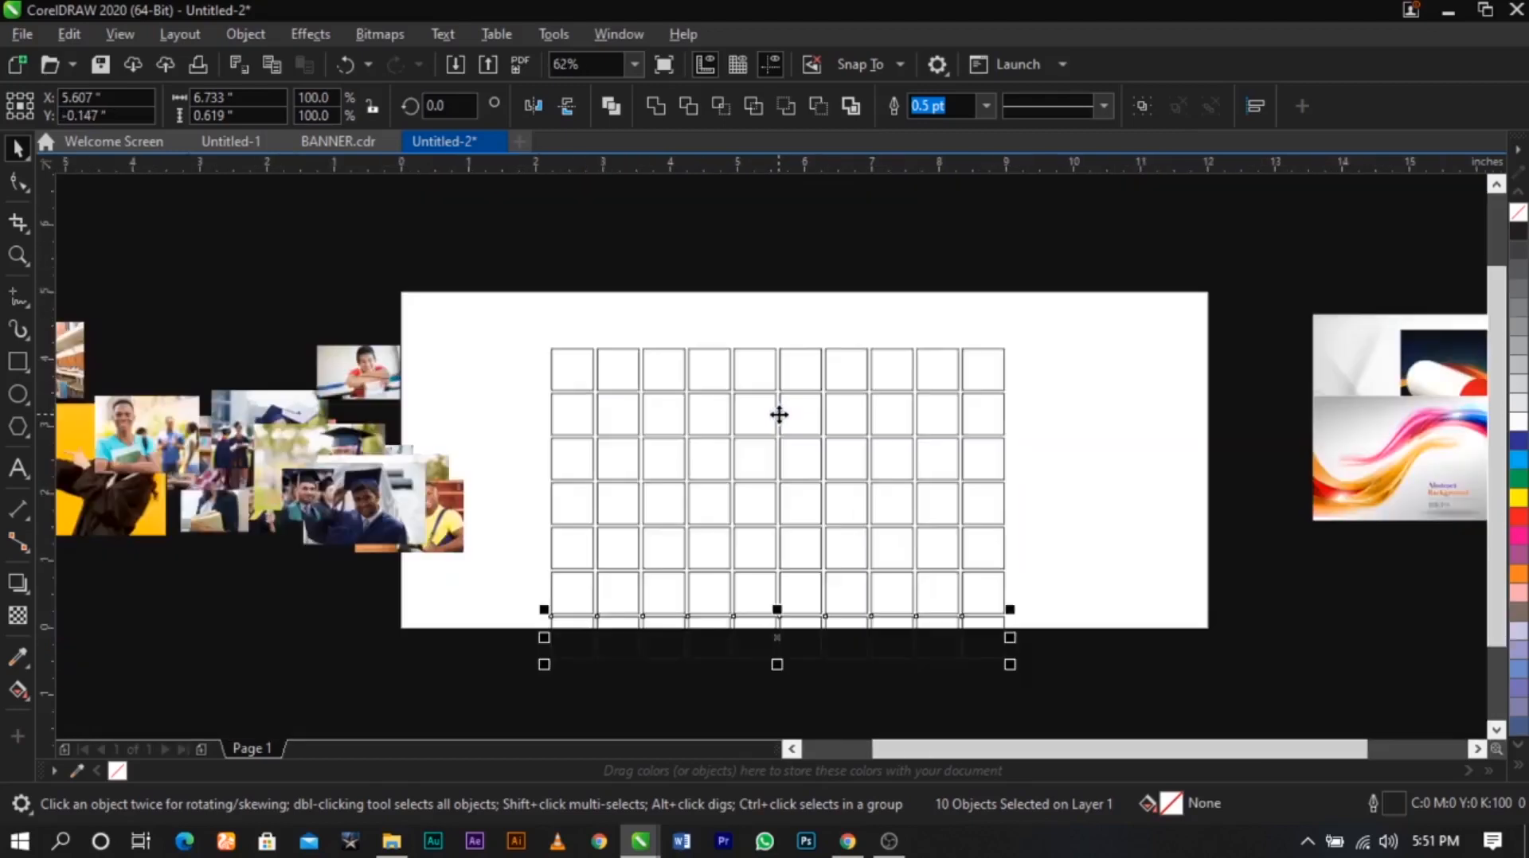
Scale the whole grid of squares down to about 5.07 by 3.47 inches and position it near the middle of the page
left_click_drag(1075, 291, 667, 587)
left_click_drag(840, 499, 821, 480)
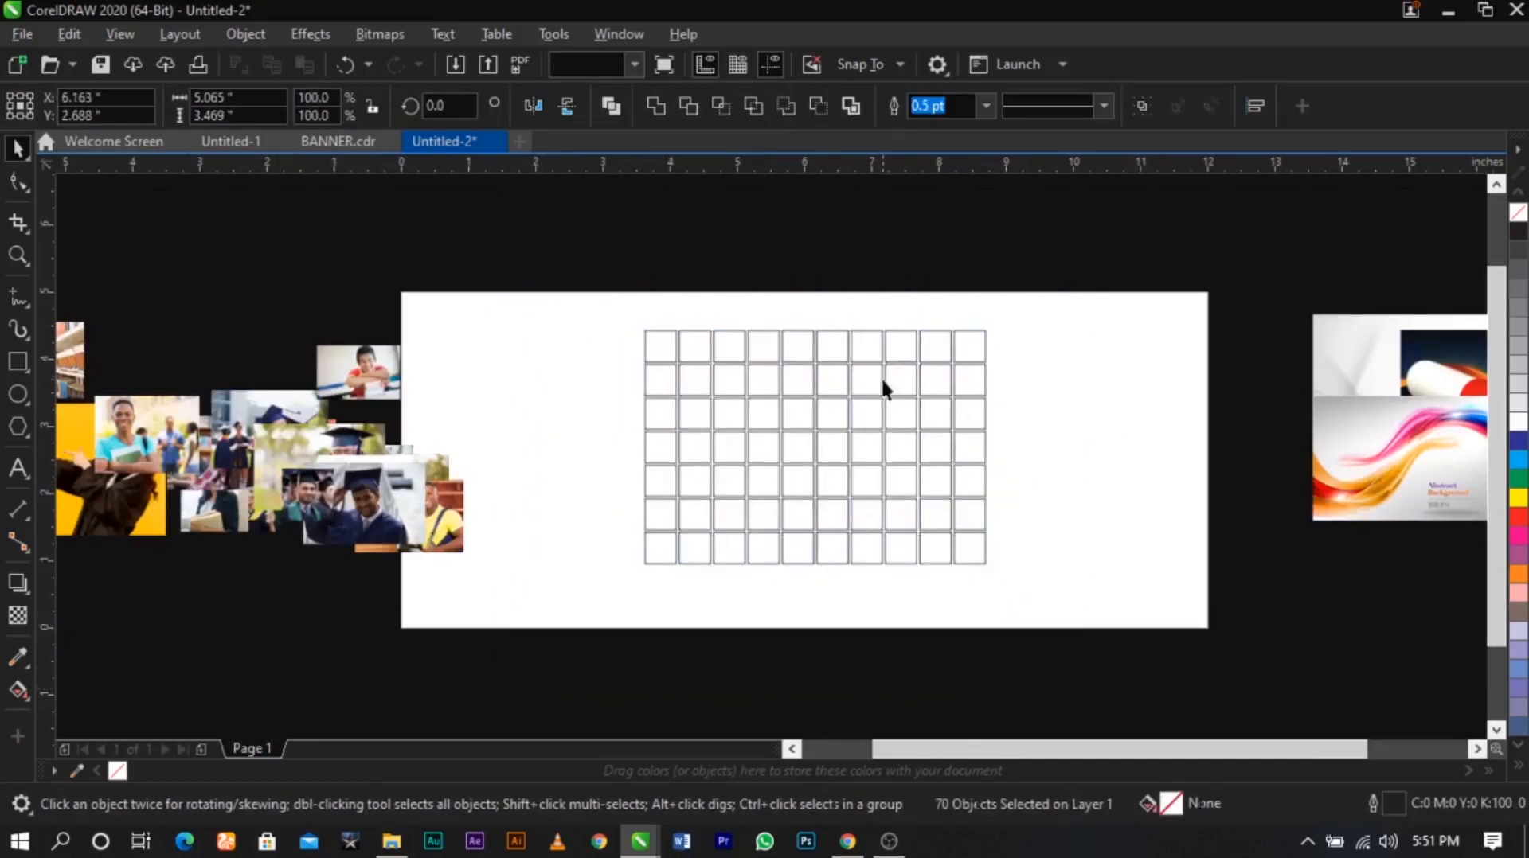
key("z")
left_click_drag(410, 275, 1031, 589)
key("space")
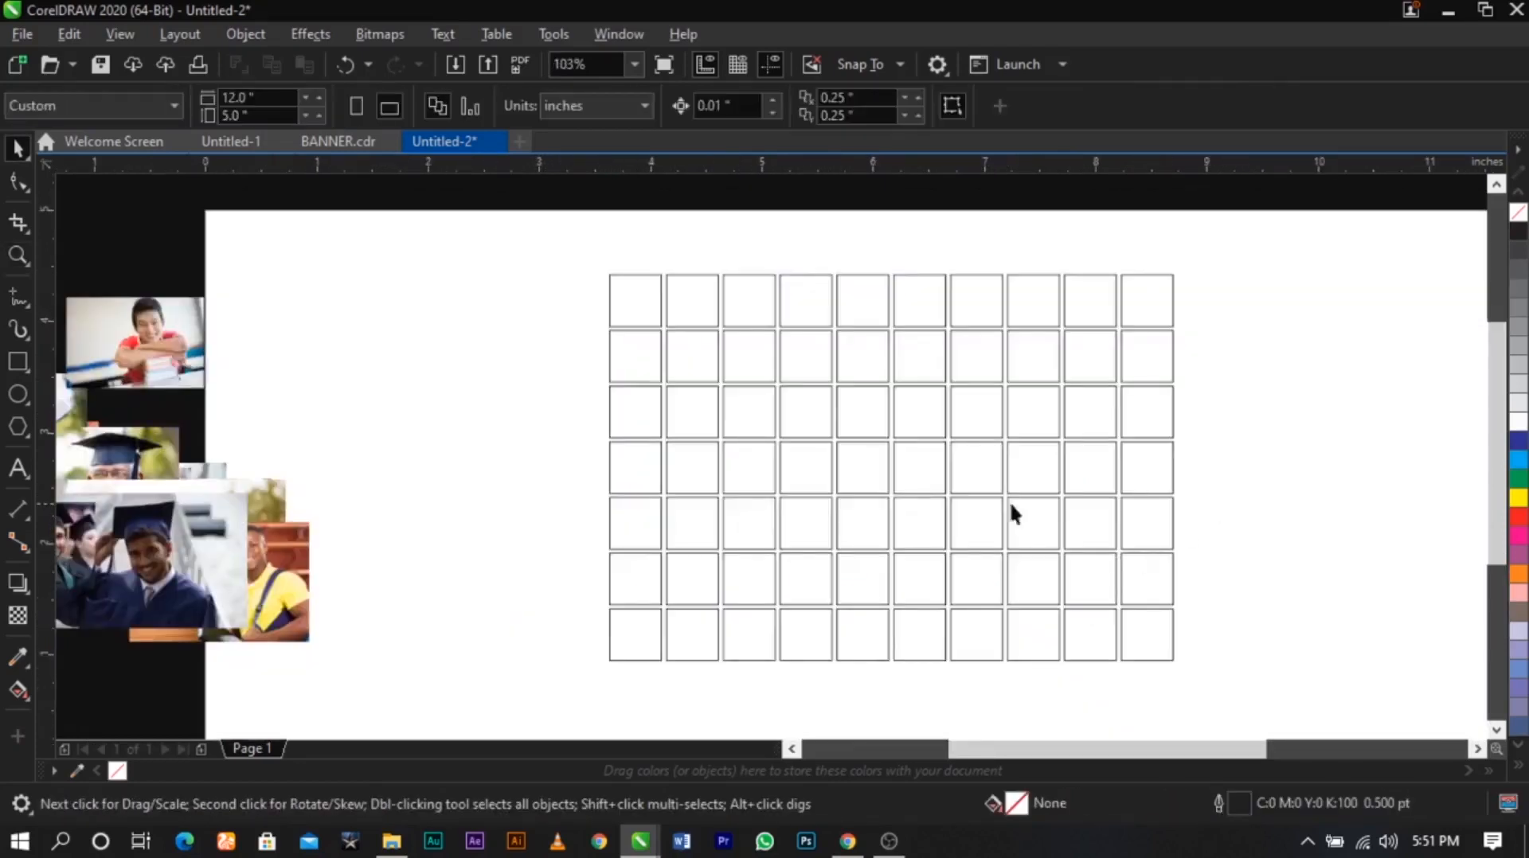
scroll(947, 509, "down", 2)
scroll(881, 500, "up", 2)
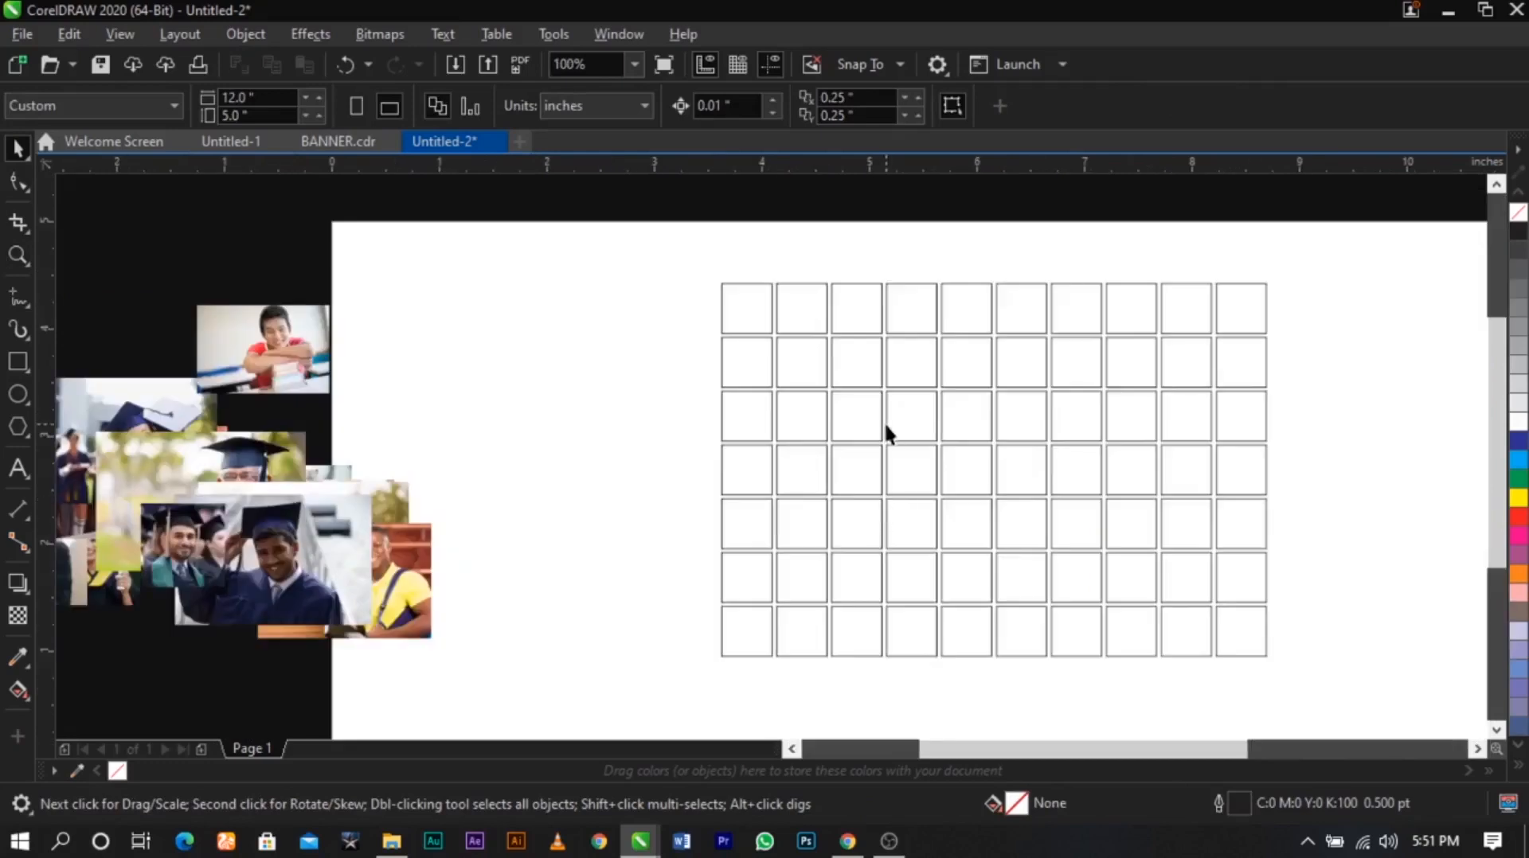
Move the blue-gown graduate, yellow-shirt student and red-shirt student photos onto the page, stacked beside the grid's left edge
left_click_drag(339, 511, 565, 395)
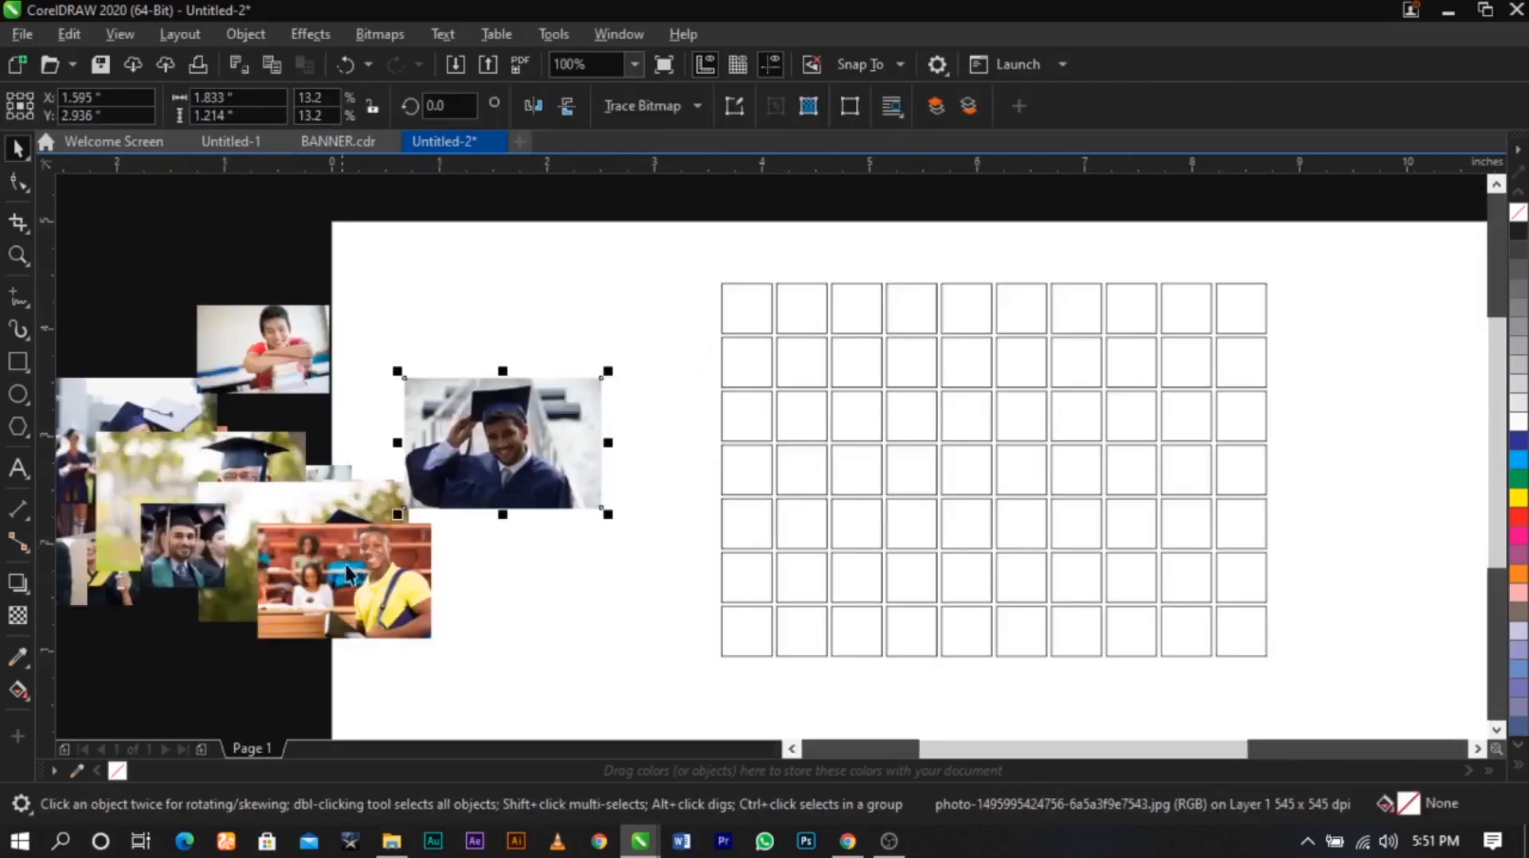
left_click_drag(348, 573, 533, 527)
left_click_drag(309, 365, 665, 316)
left_click_drag(510, 490, 565, 458)
Delete the two rightmost columns of squares from the grid
scroll(983, 354, "up", 2)
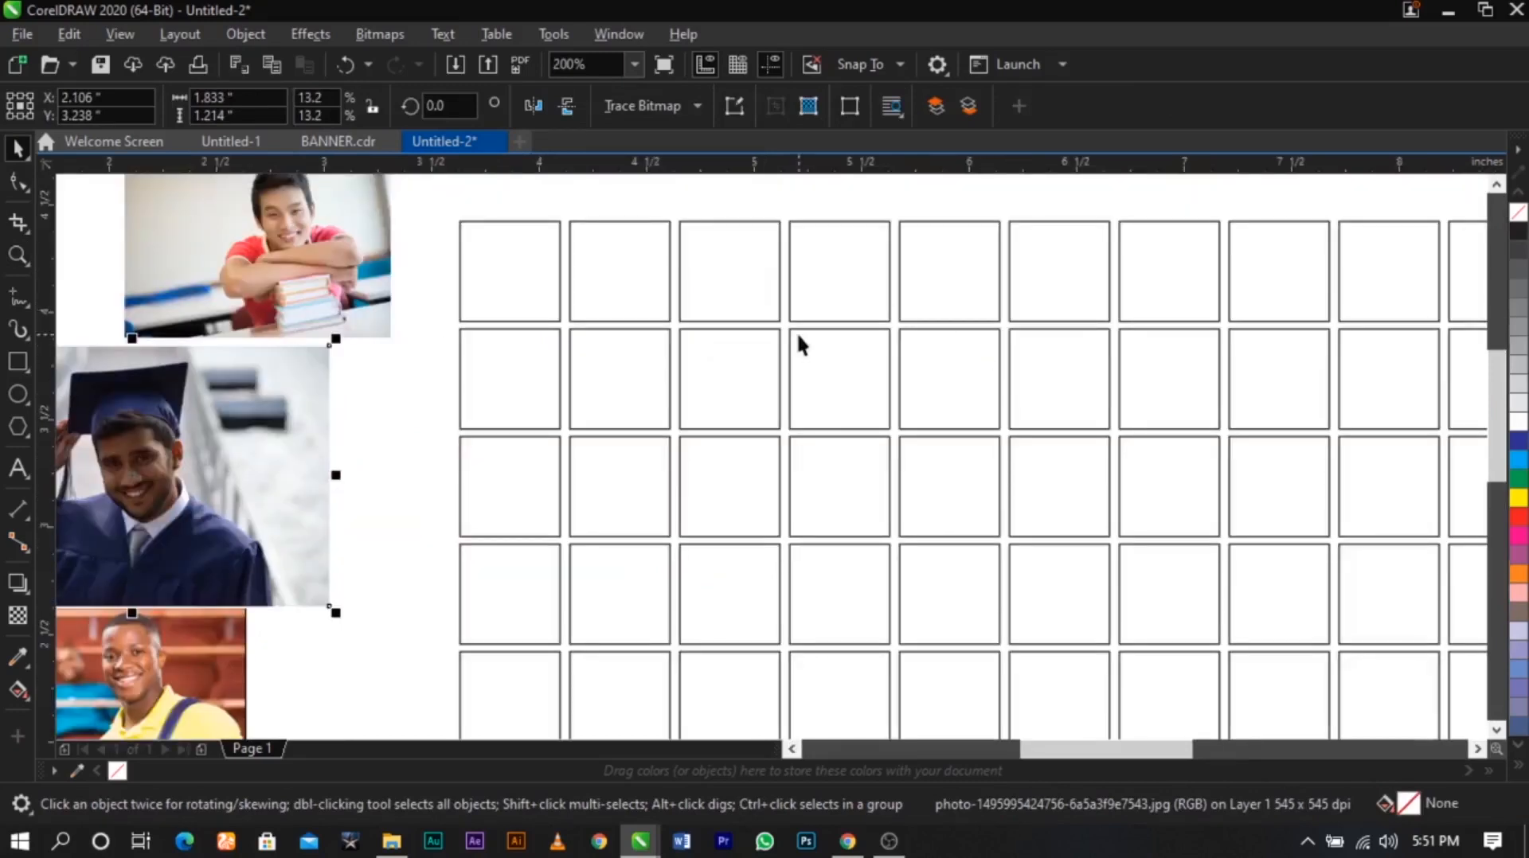
scroll(797, 331, "down", 2)
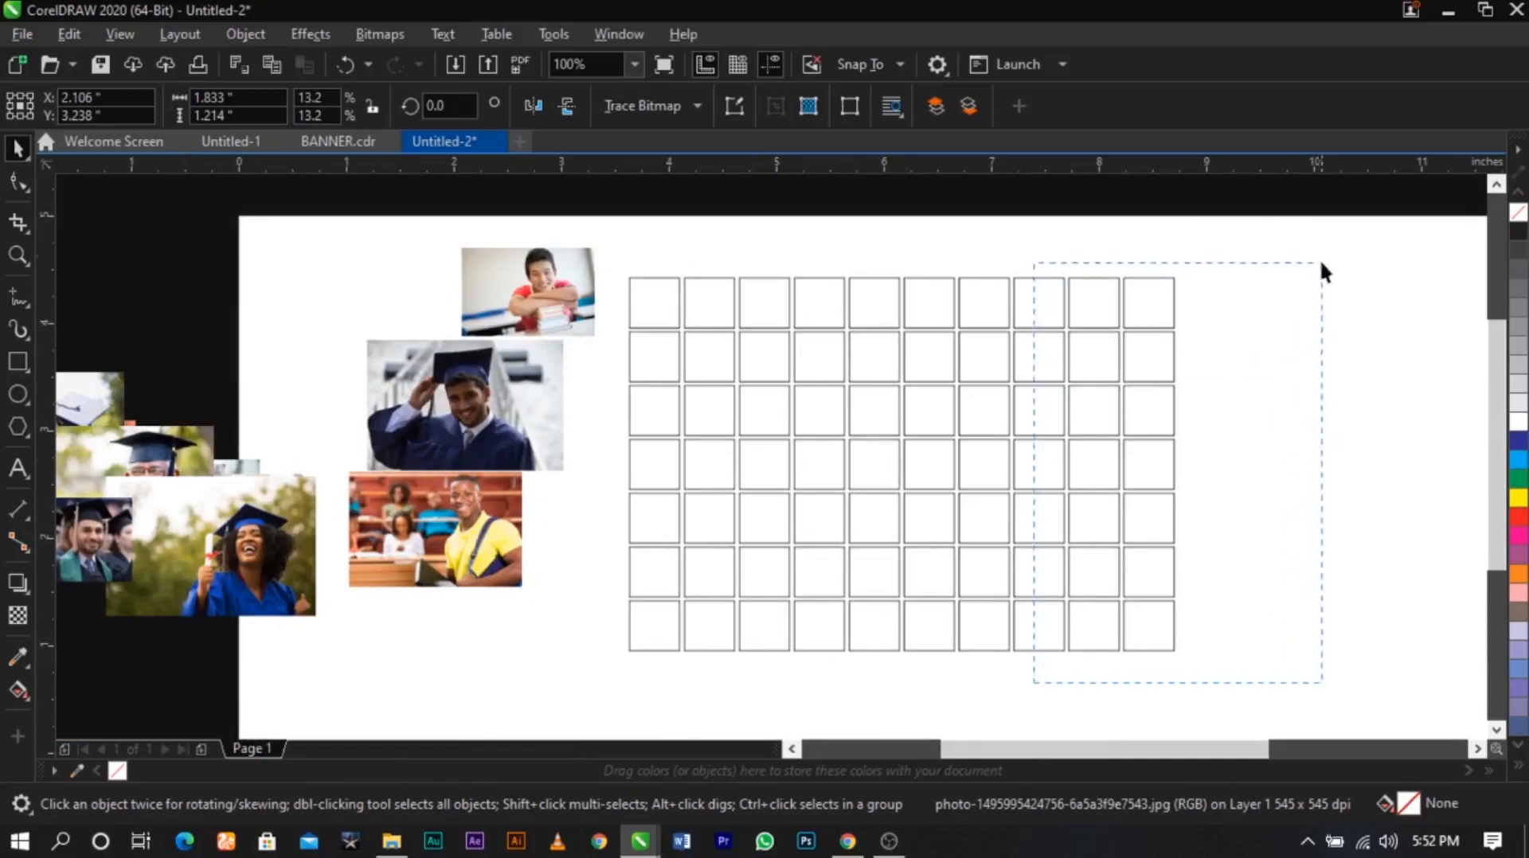
left_click_drag(1320, 264, 1324, 251)
key("Delete")
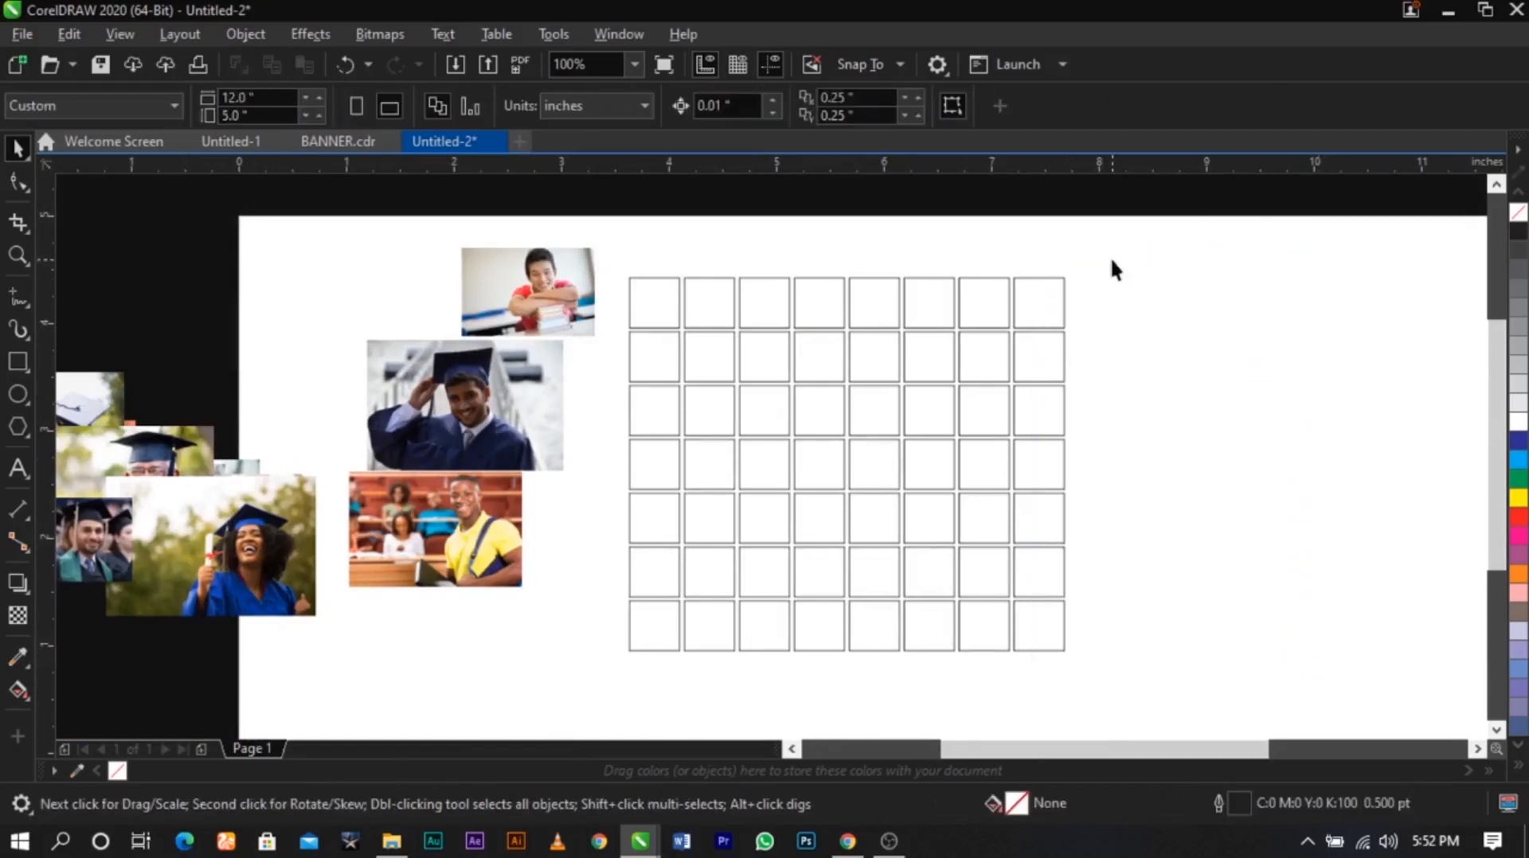
Move the whole grid of squares off the page to the empty area left of the photo cluster
left_click_drag(598, 712, 598, 713)
scroll(797, 677, "down", 2)
left_click_drag(846, 659, 452, 563)
scroll(914, 568, "down", 2)
key("z")
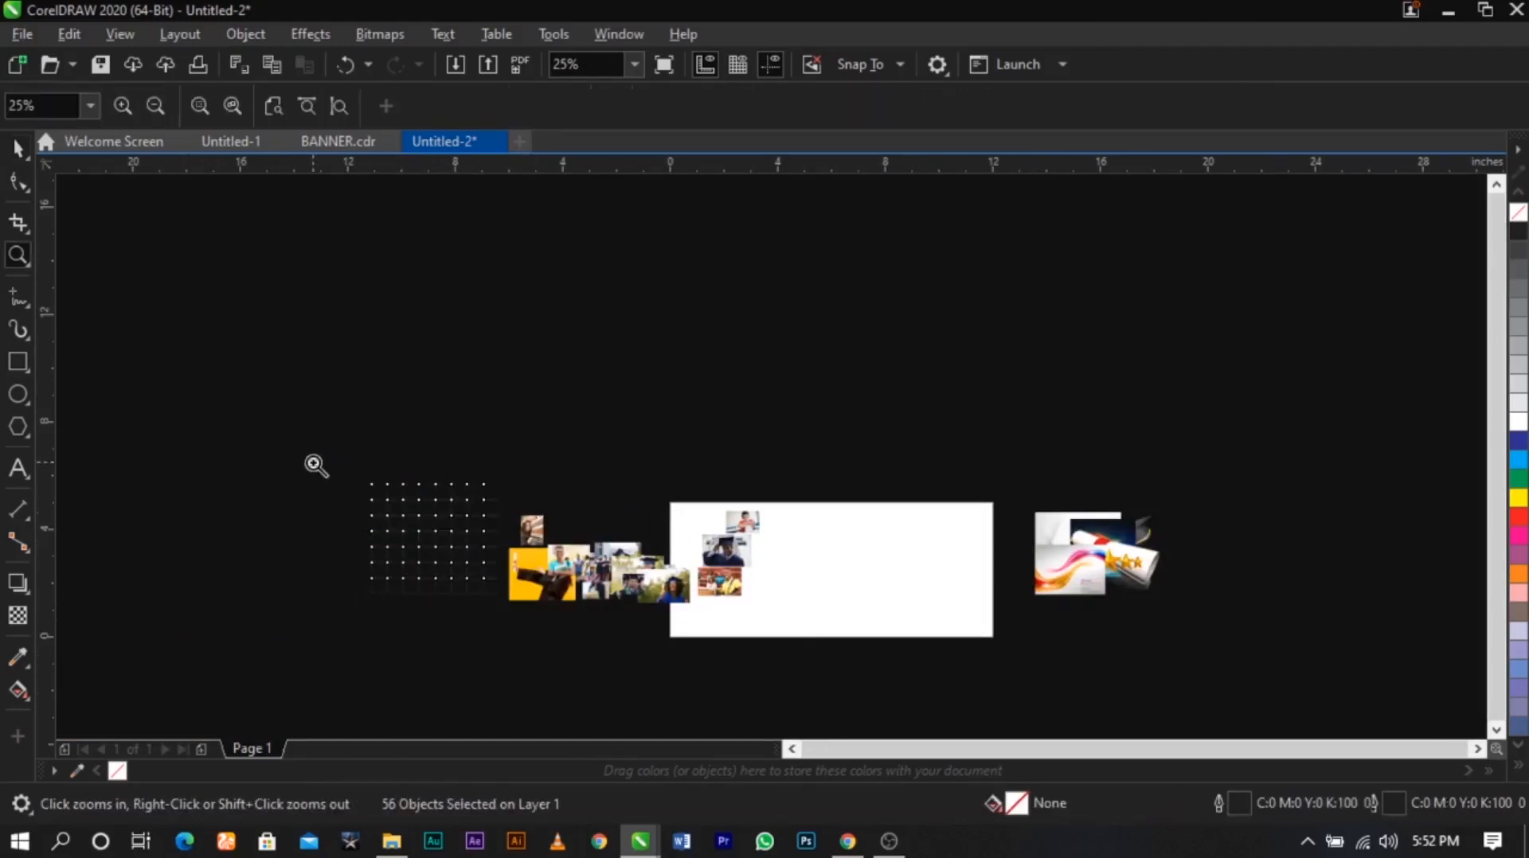
left_click_drag(311, 459, 801, 642)
key("space")
left_click_drag(532, 354, 528, 390)
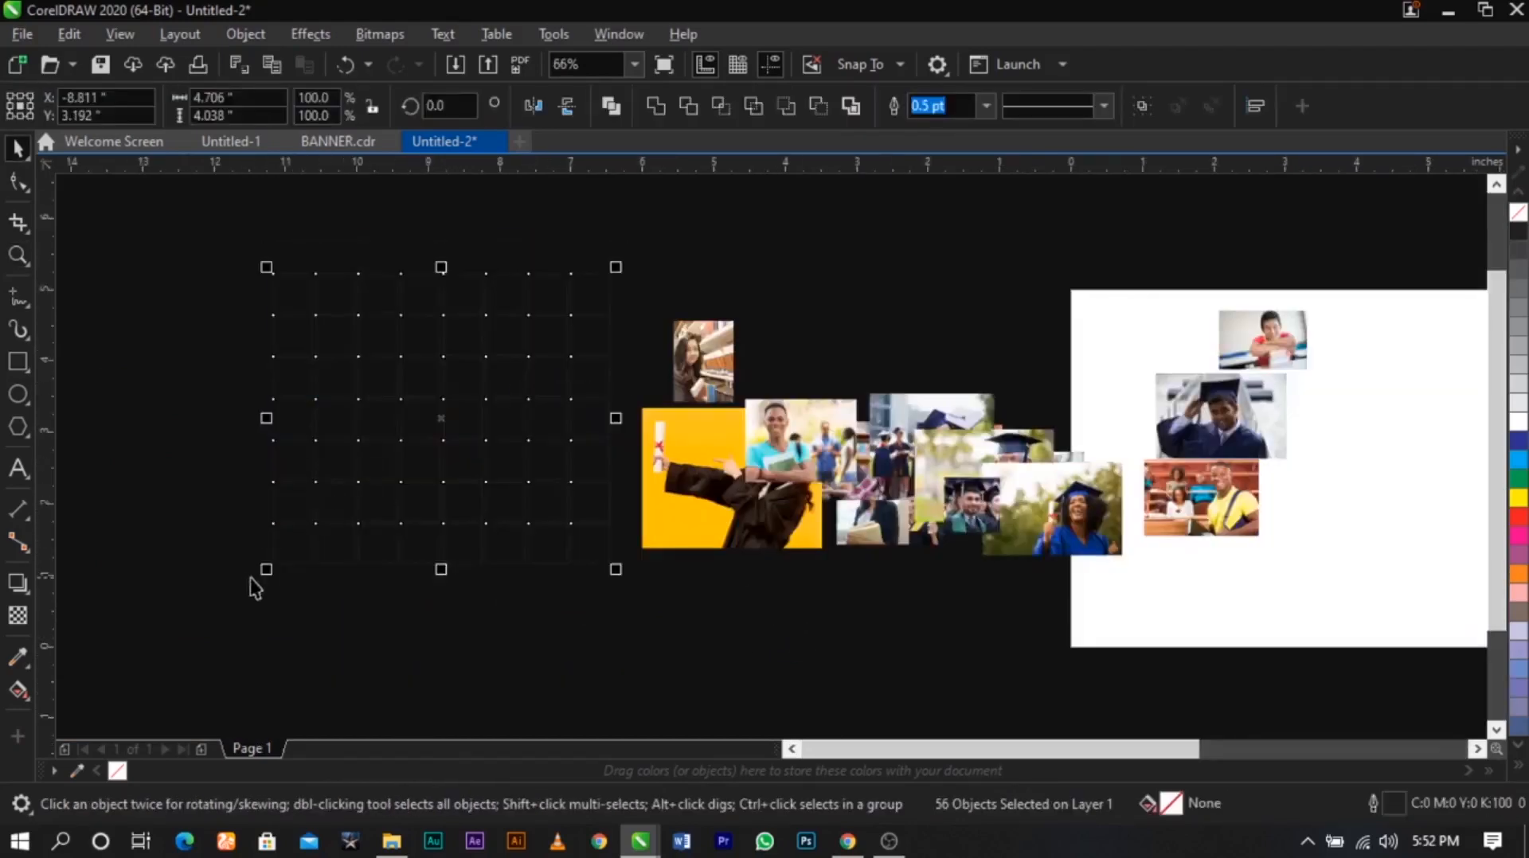
Scale the grid up to about 5.78 by 4.96 inches and colour the squares' outlines white
left_click_drag(266, 571, 228, 604)
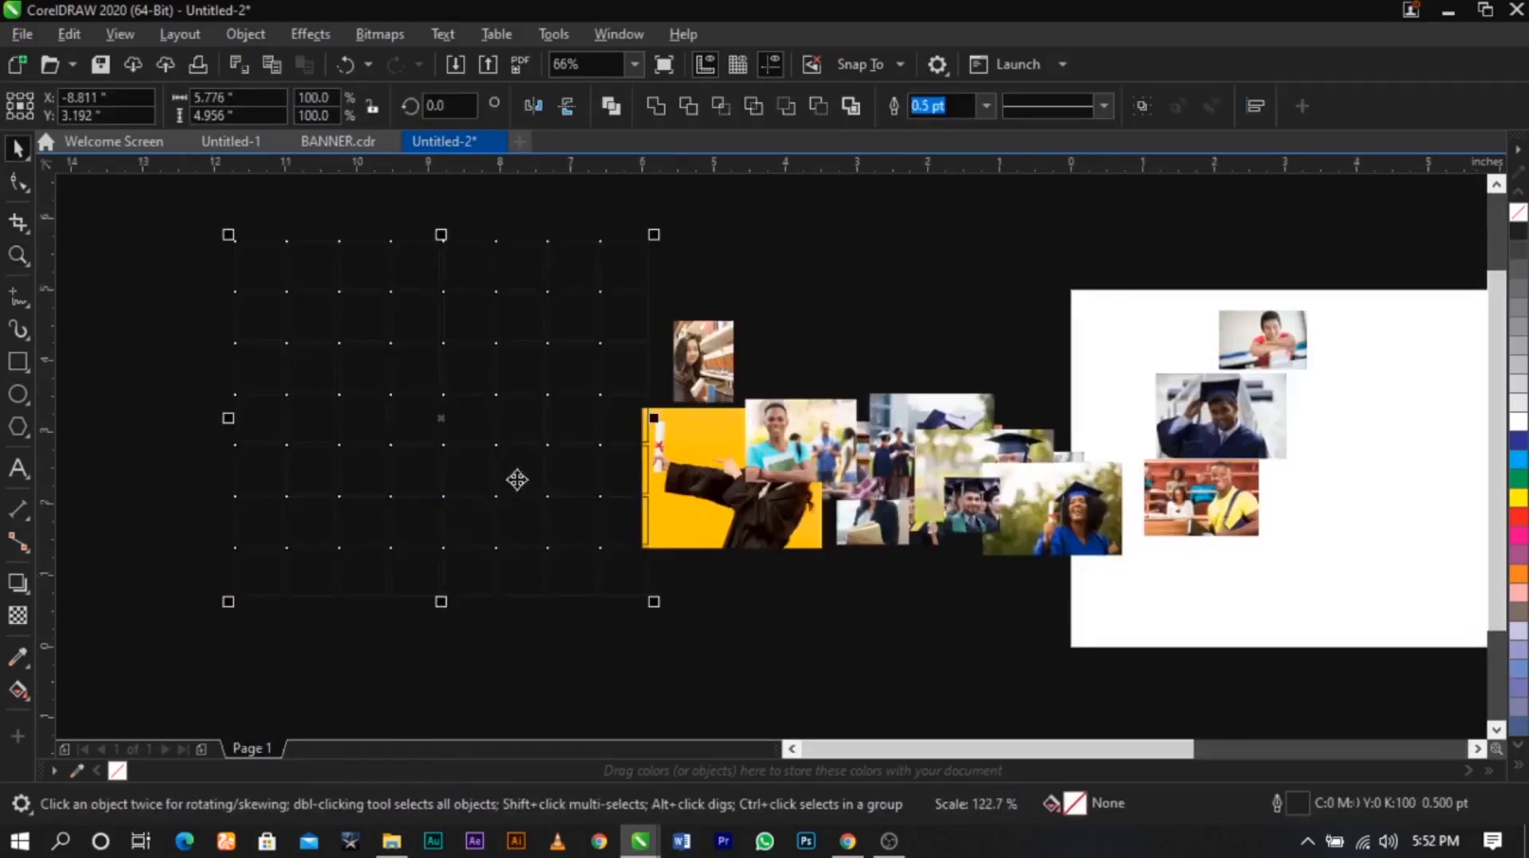
right_click(1518, 422)
left_click(997, 324)
scroll(997, 324, "down", 2)
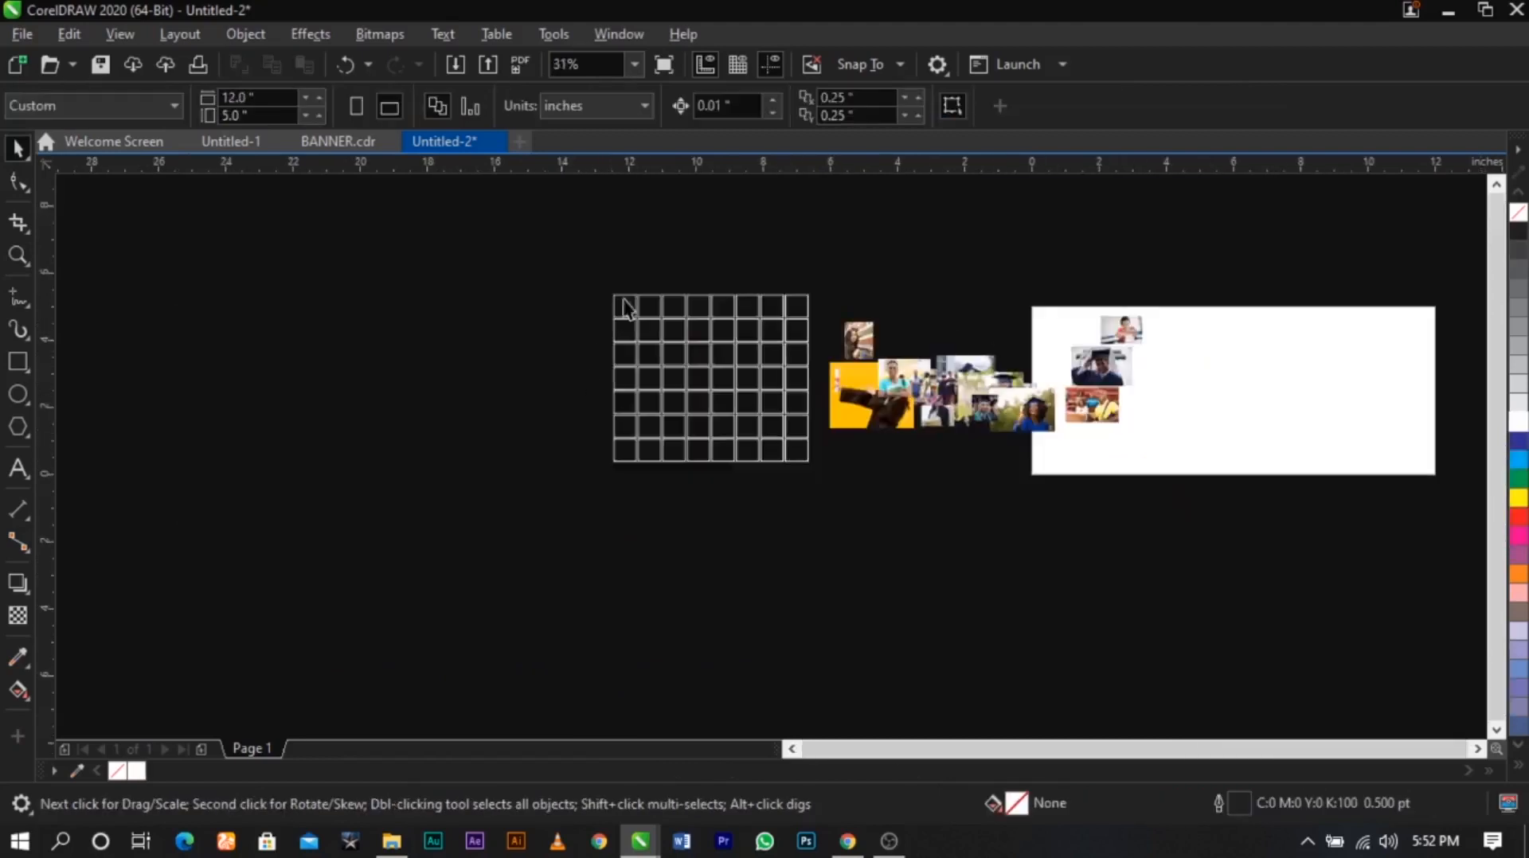
PowerClip the photo of the student beside bookshelves into the first square of the grid's top row
scroll(625, 306, "up", 2)
left_click(1071, 404)
left_click_drag(1070, 405, 1052, 383)
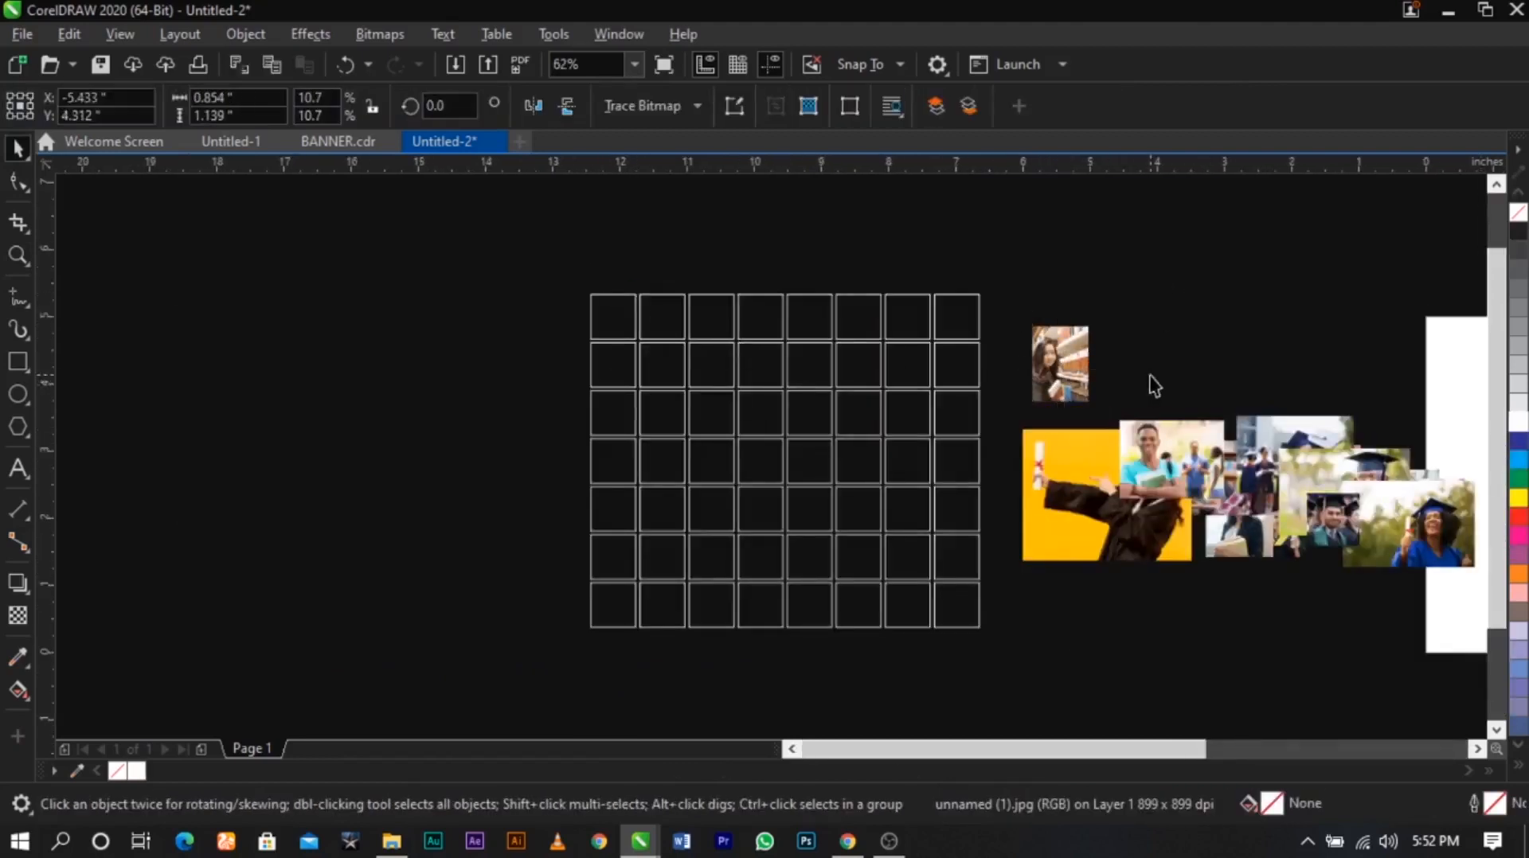
key("z")
left_click_drag(550, 242, 1141, 582)
key("space")
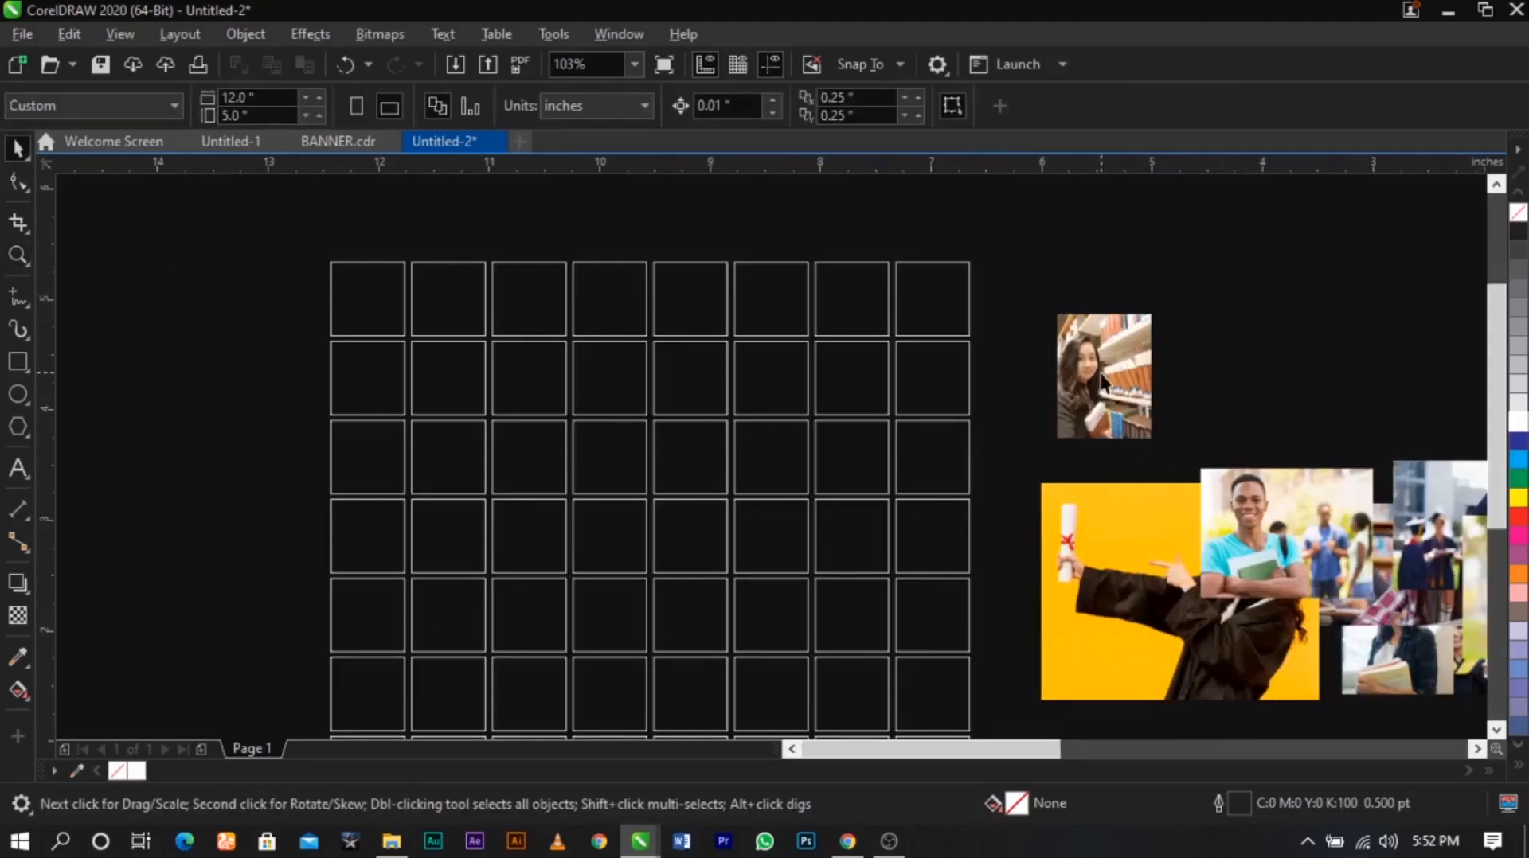
left_click_drag(1102, 376, 381, 291)
left_click(420, 361)
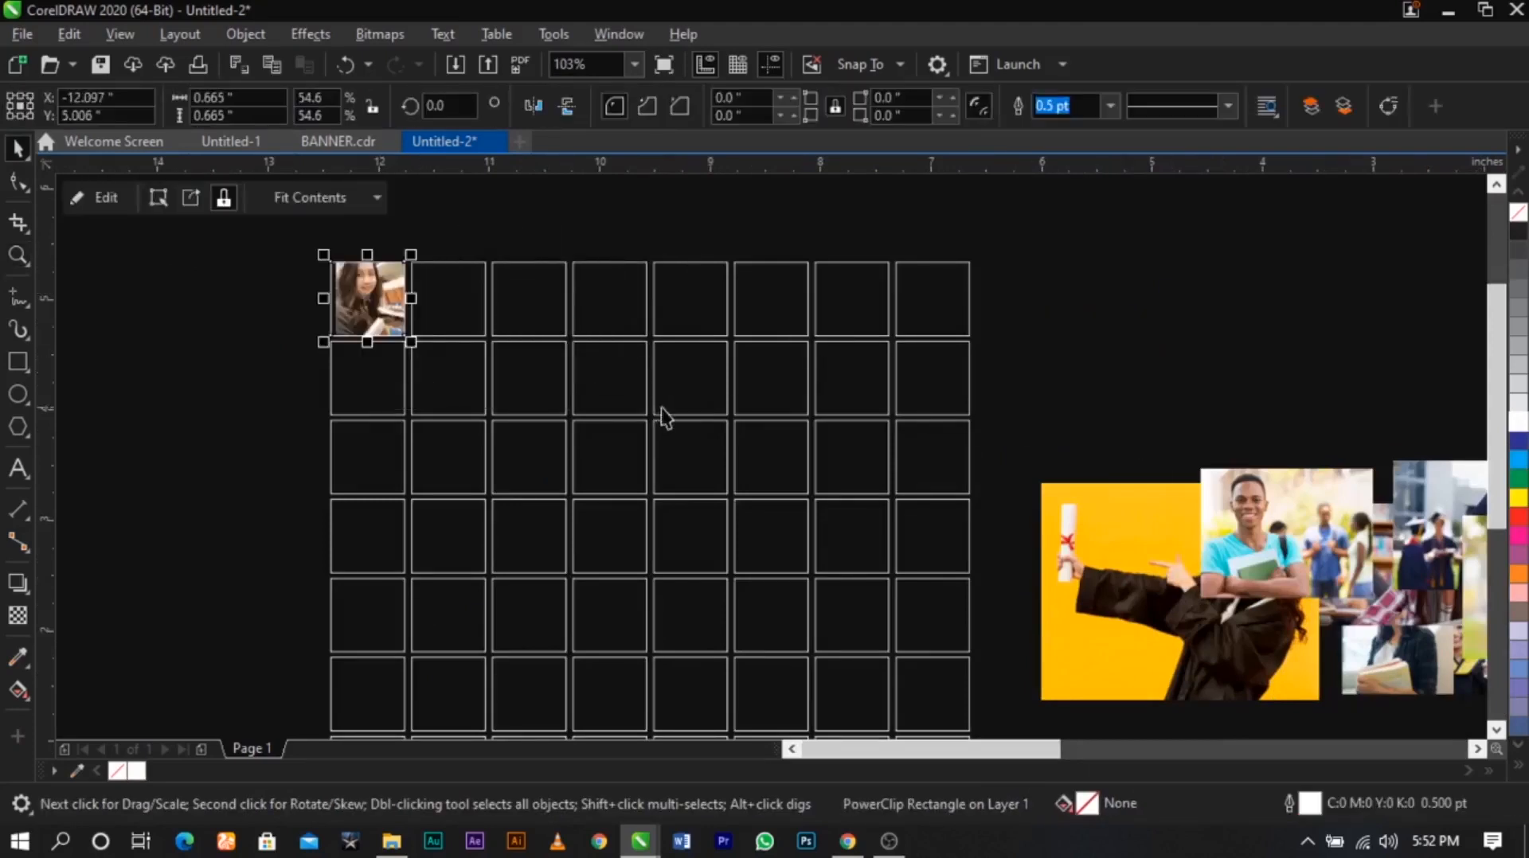
PowerClip the yellow-background graduate, turquoise-shirt student and plaid-shirt student photos into the second, third and fourth squares of the top row
left_click_drag(1189, 626, 461, 315)
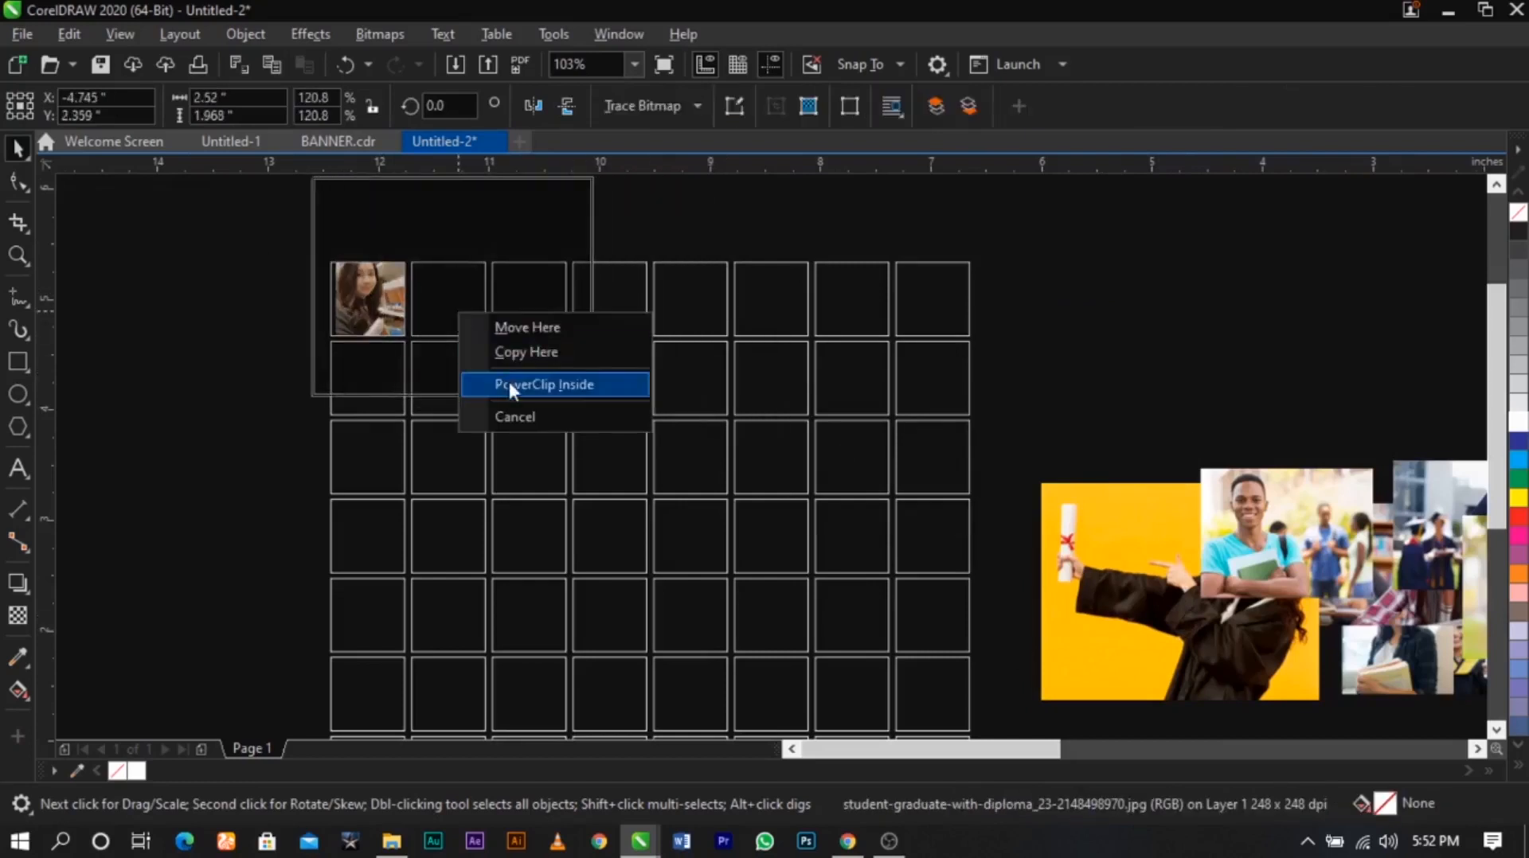
left_click(509, 385)
left_click_drag(1202, 537, 550, 296)
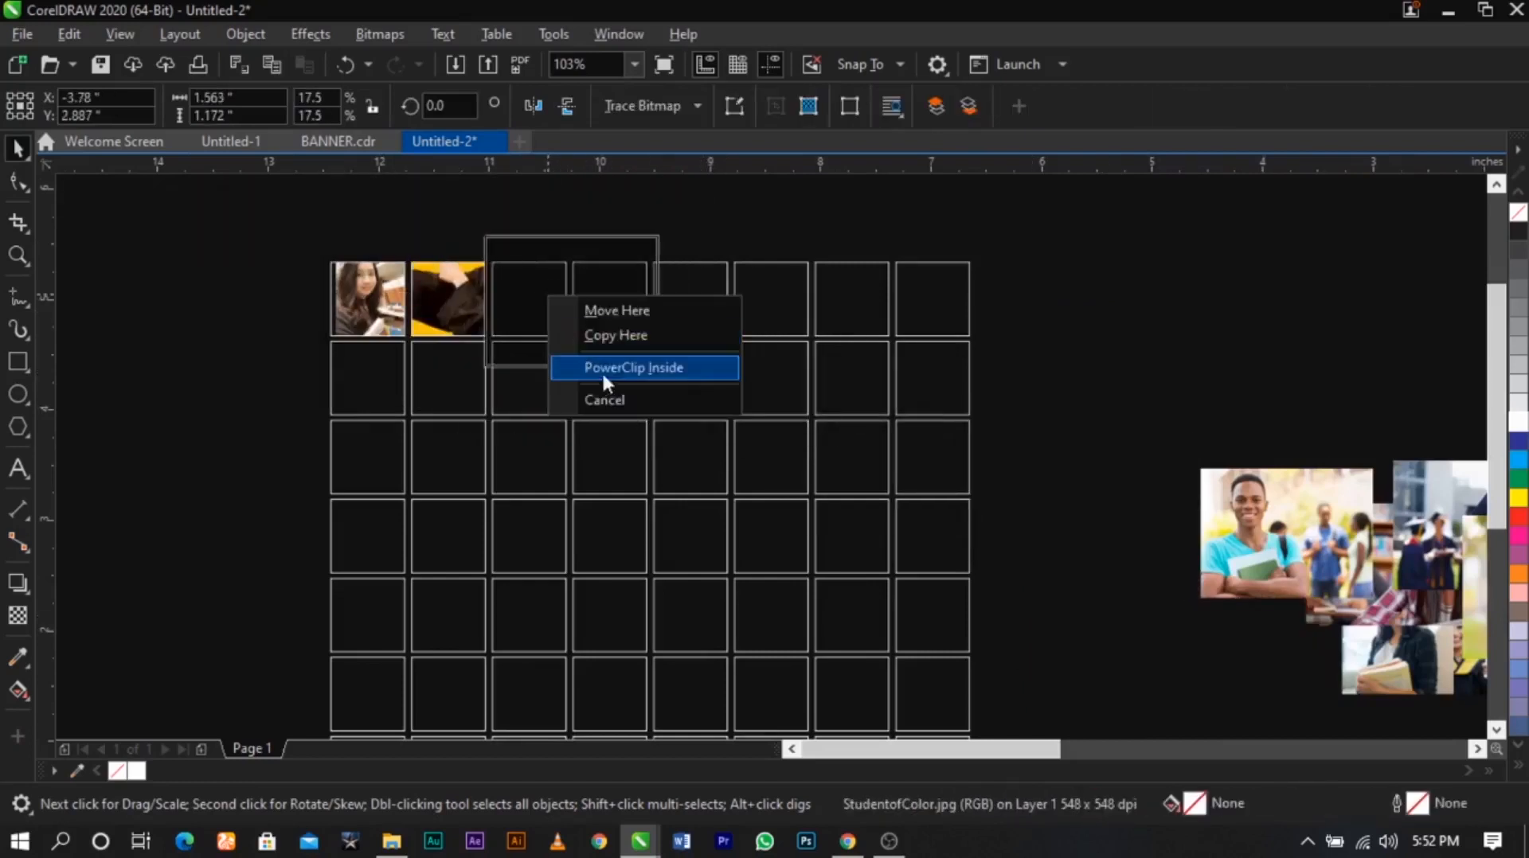
left_click(600, 368)
left_click(1123, 377)
left_click_drag(1348, 552, 1074, 351)
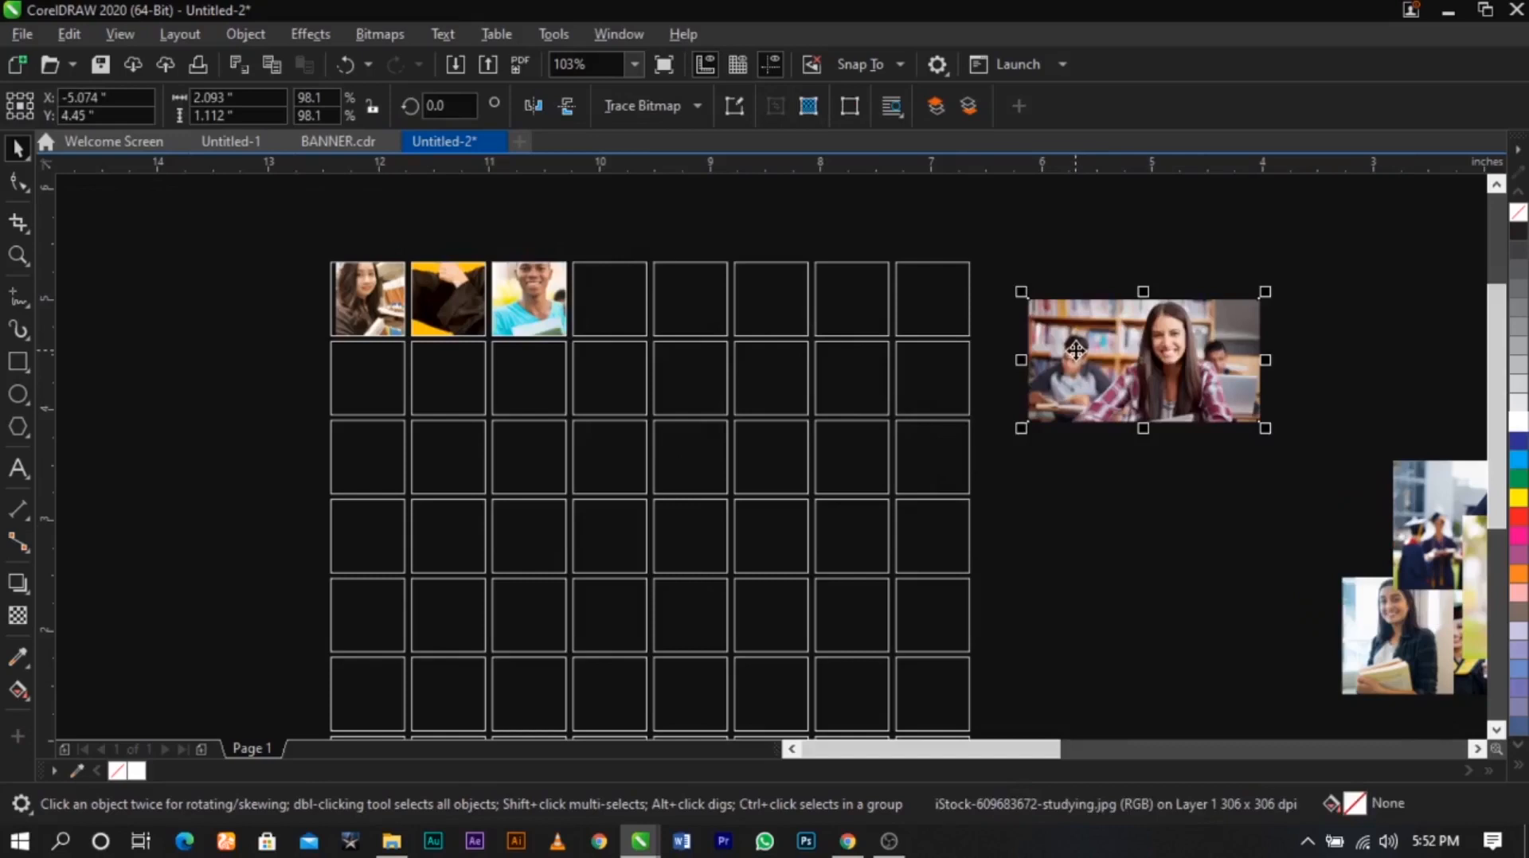
left_click_drag(1119, 373, 607, 304)
left_click(685, 379)
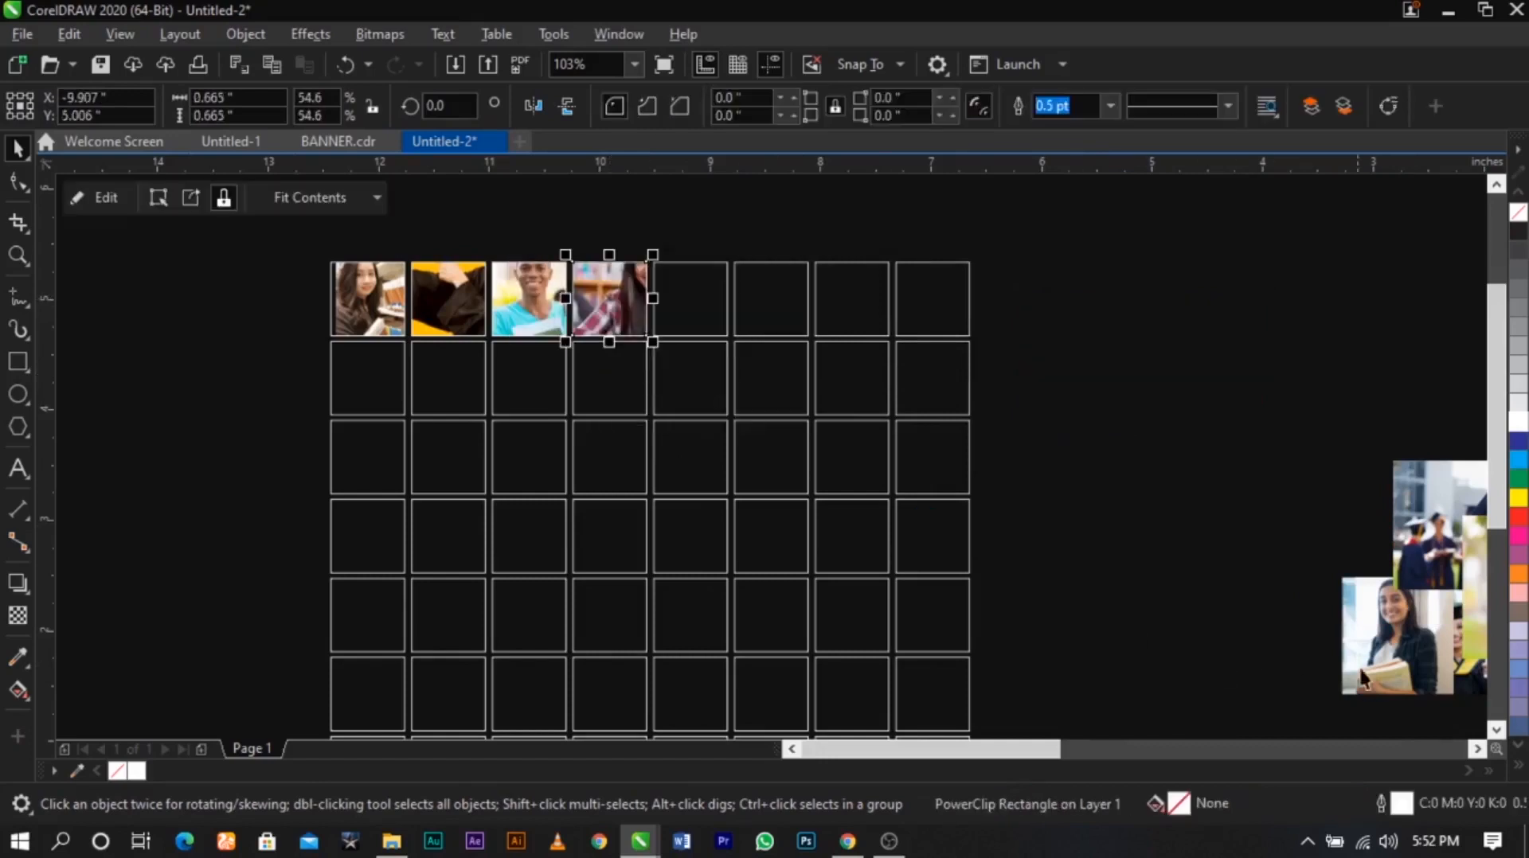
PowerClip the photo of the dark-jacketed student holding books into the fifth square of the top row
left_click_drag(1371, 657, 1115, 412)
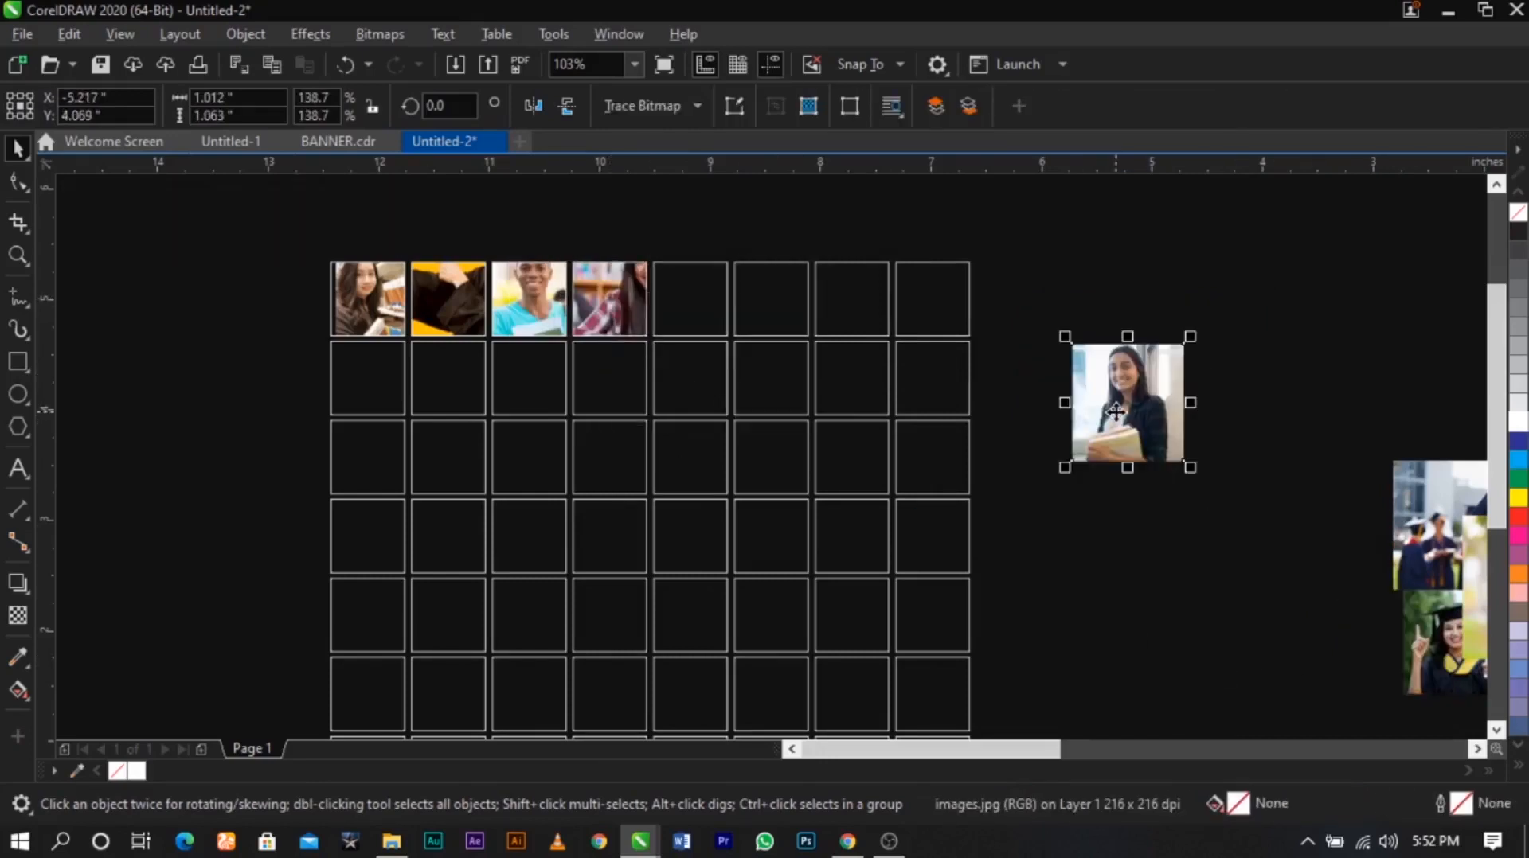
right_click(1115, 412)
left_click(1080, 434)
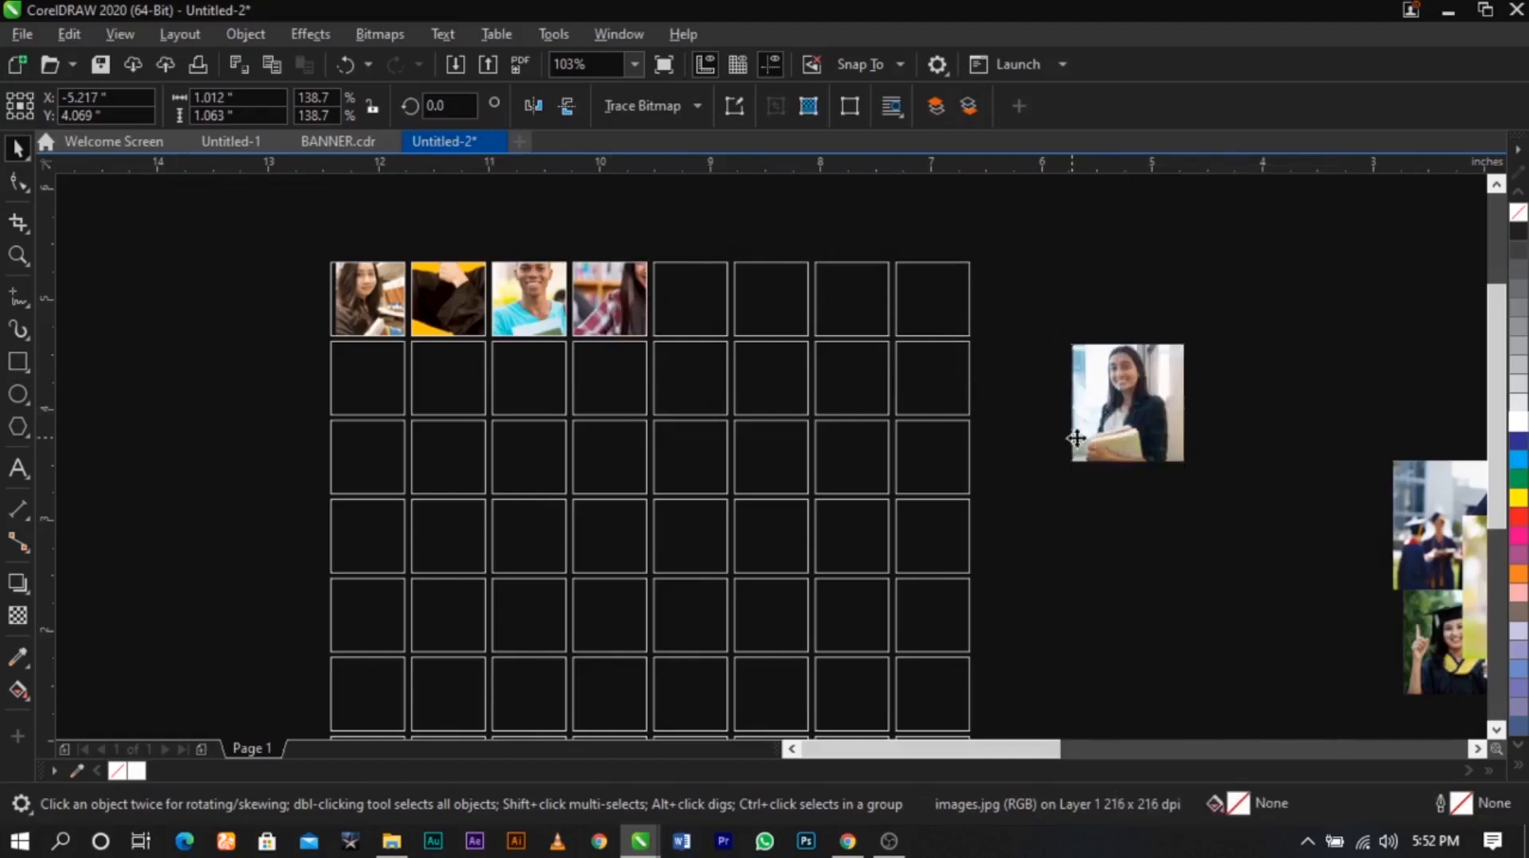
left_click(1089, 433)
right_click(1090, 434)
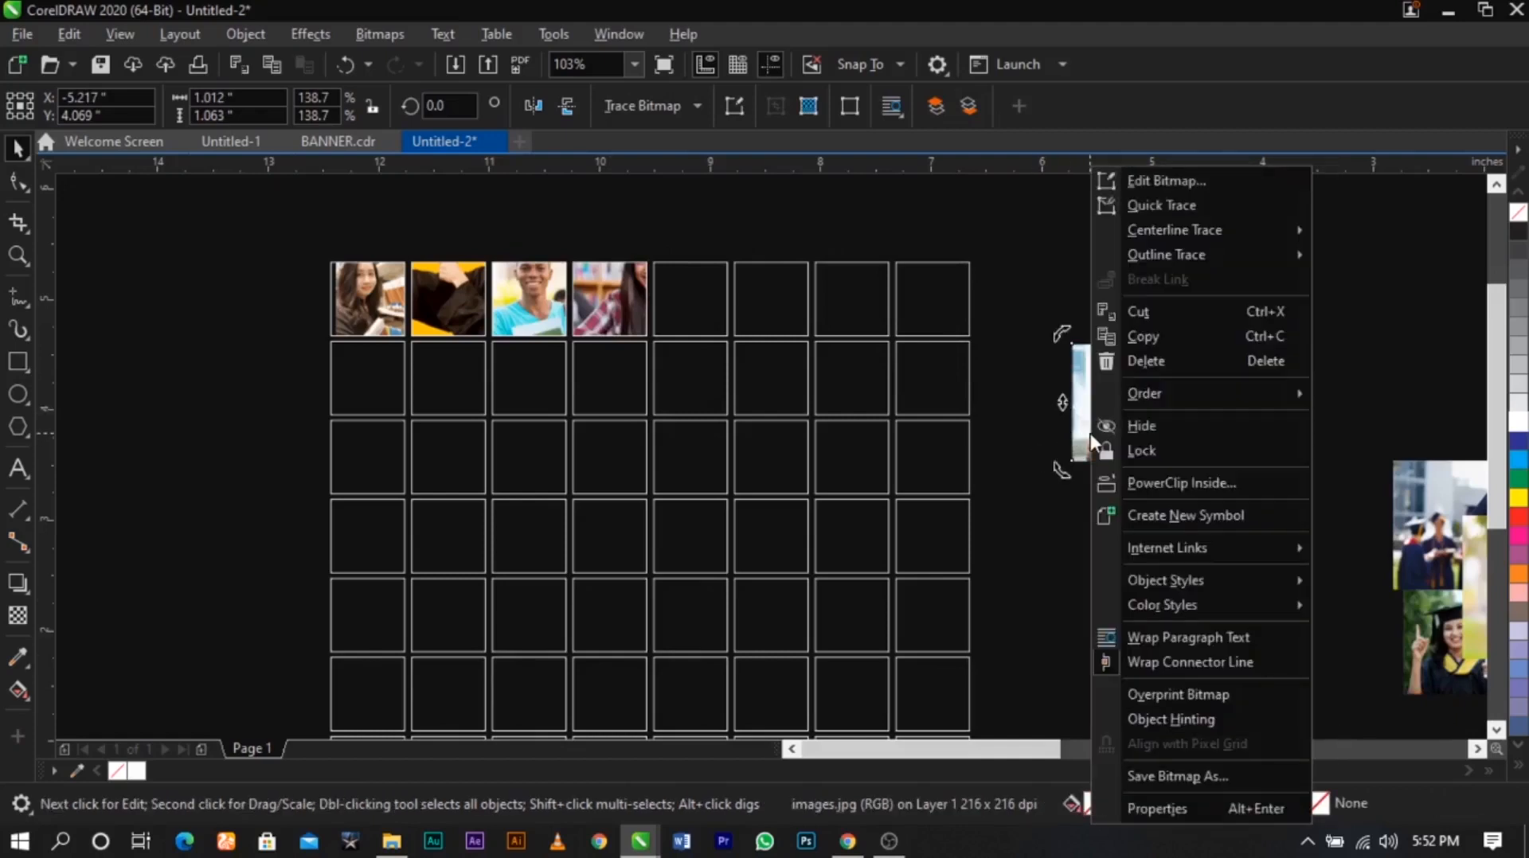
left_click(1200, 481)
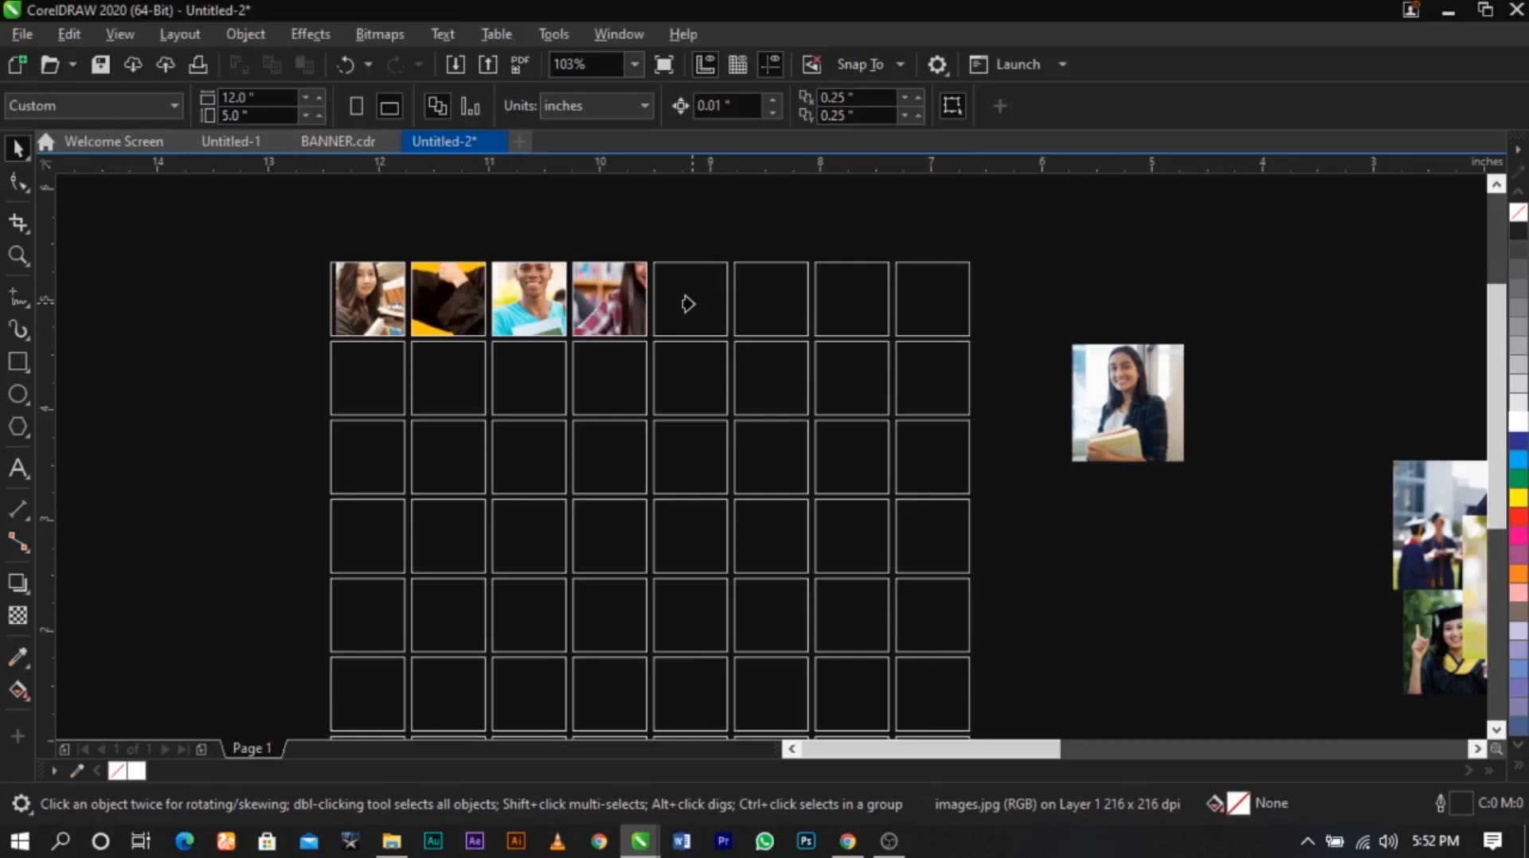
left_click(687, 304)
left_click(1130, 380)
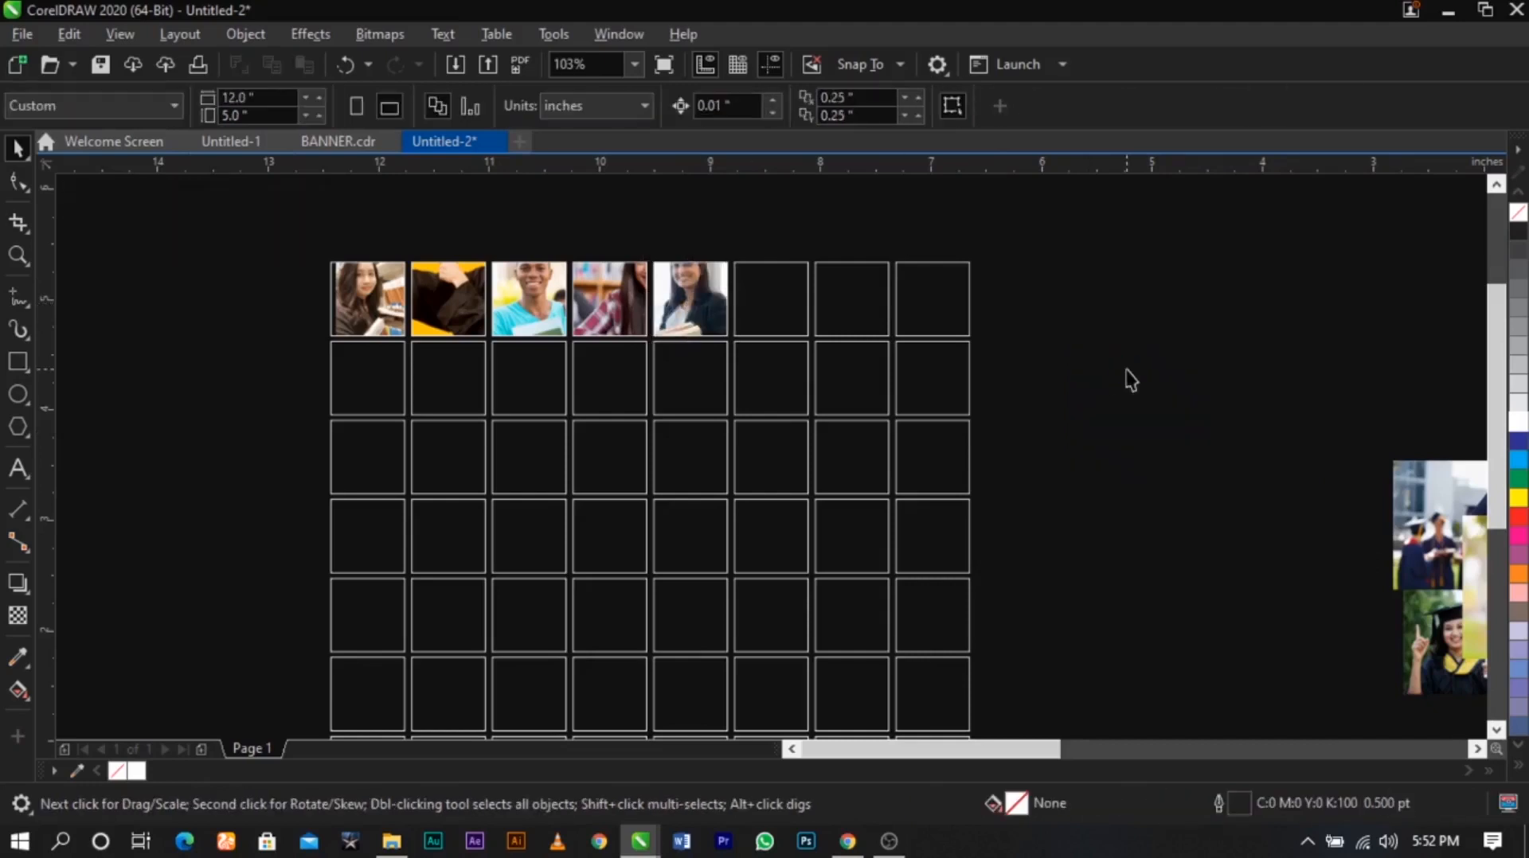
PowerClip the outdoor campus graduates photo and the photo beneath it into the sixth and seventh squares of the top row
left_click_drag(1390, 526, 764, 298)
left_click(835, 368)
left_click_drag(1390, 525, 853, 292)
left_click(924, 362)
PowerClip the laughing blue-gown graduate into the top row's eighth square and the next four photos into the second row's first four squares
scroll(877, 364, "down", 2)
key("F2")
left_click_drag(473, 297, 1295, 536)
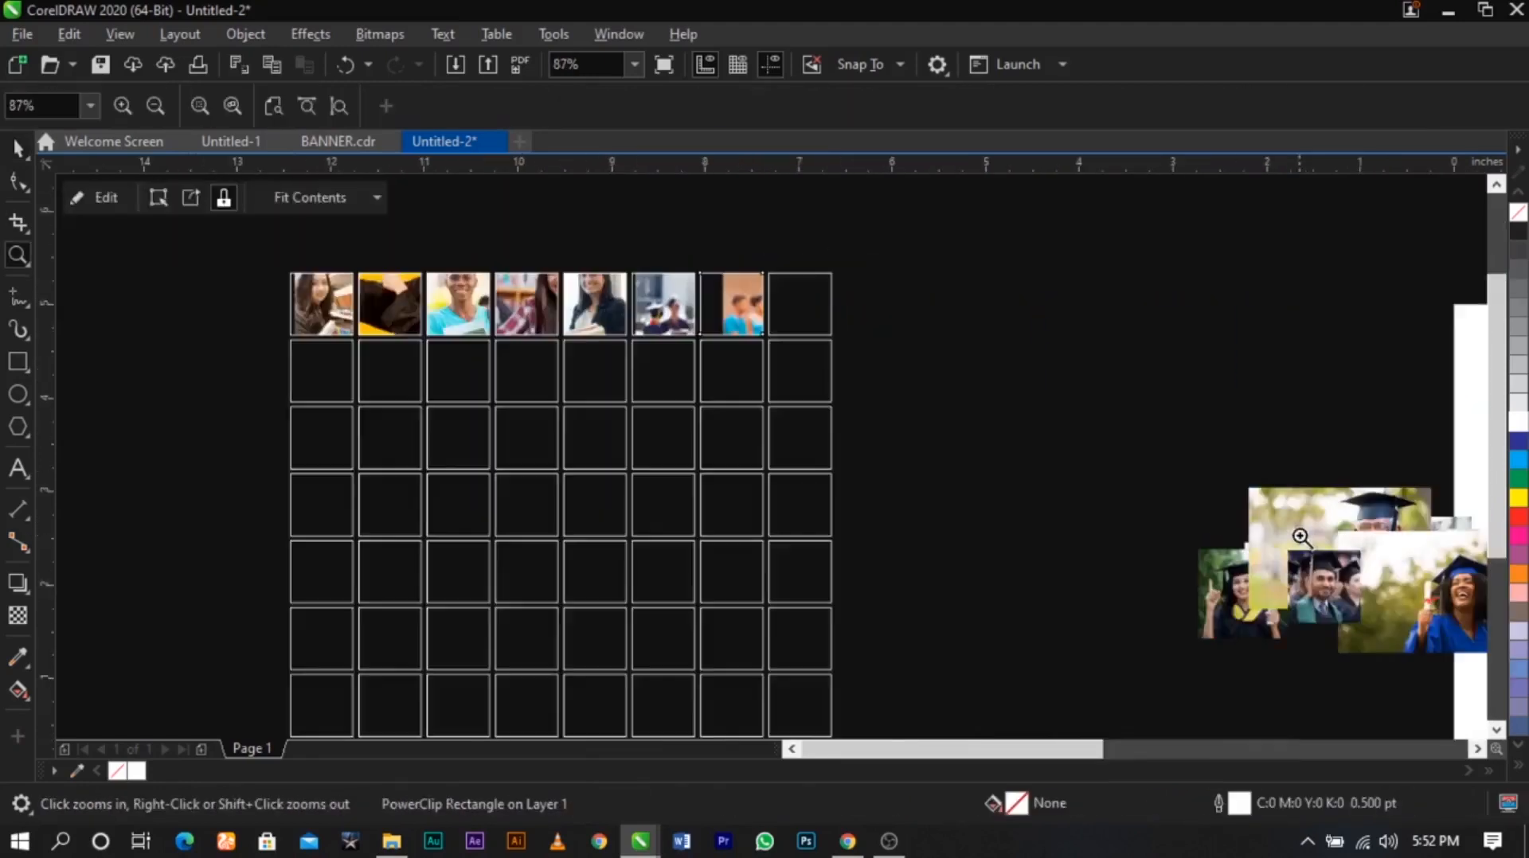
left_click_drag(1423, 597, 836, 300)
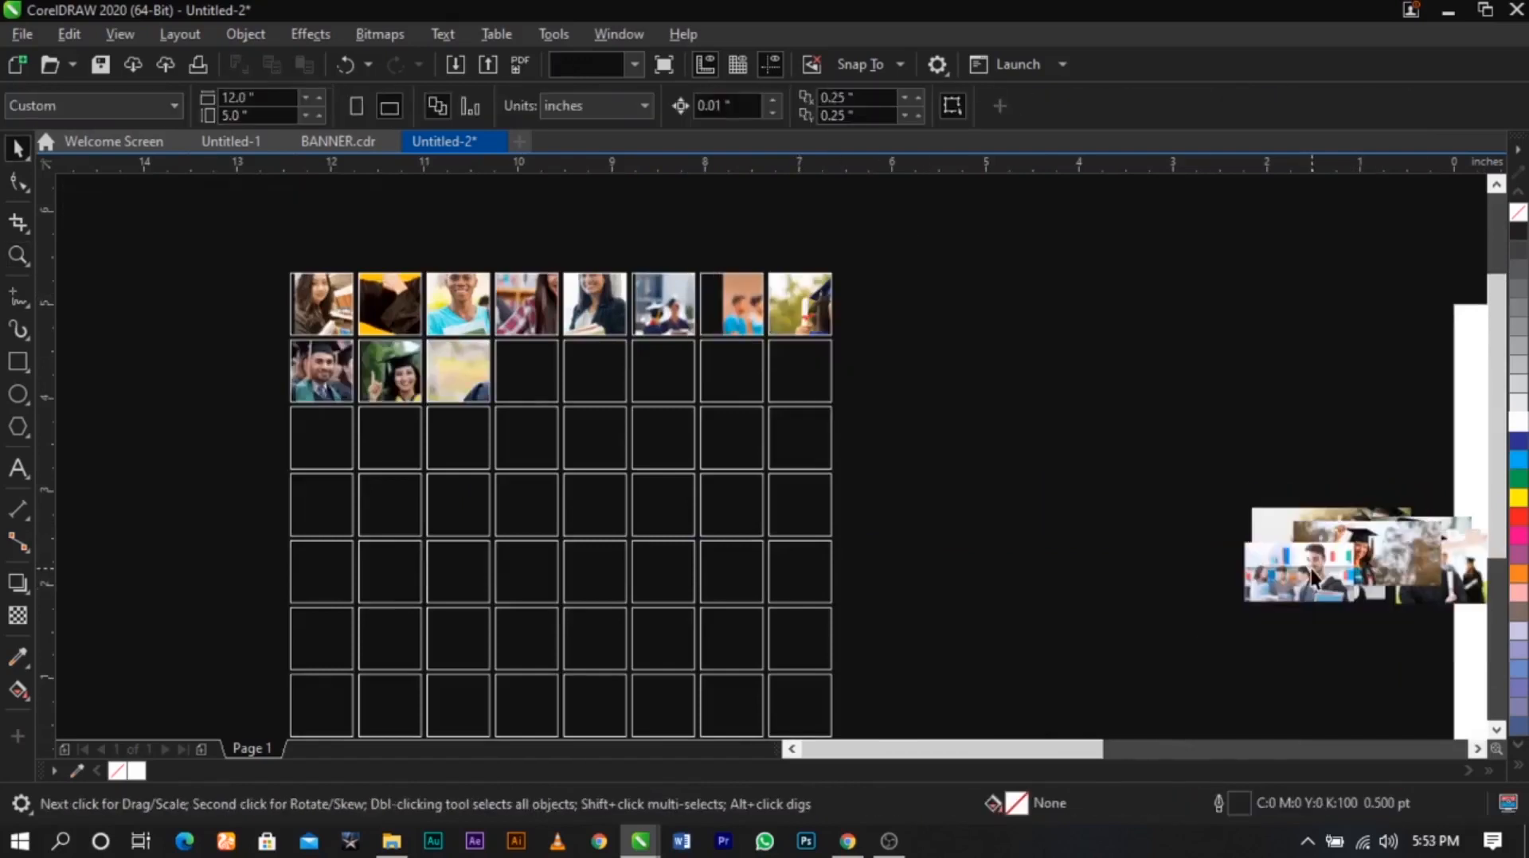
left_click_drag(1313, 579, 557, 369)
left_click(590, 437)
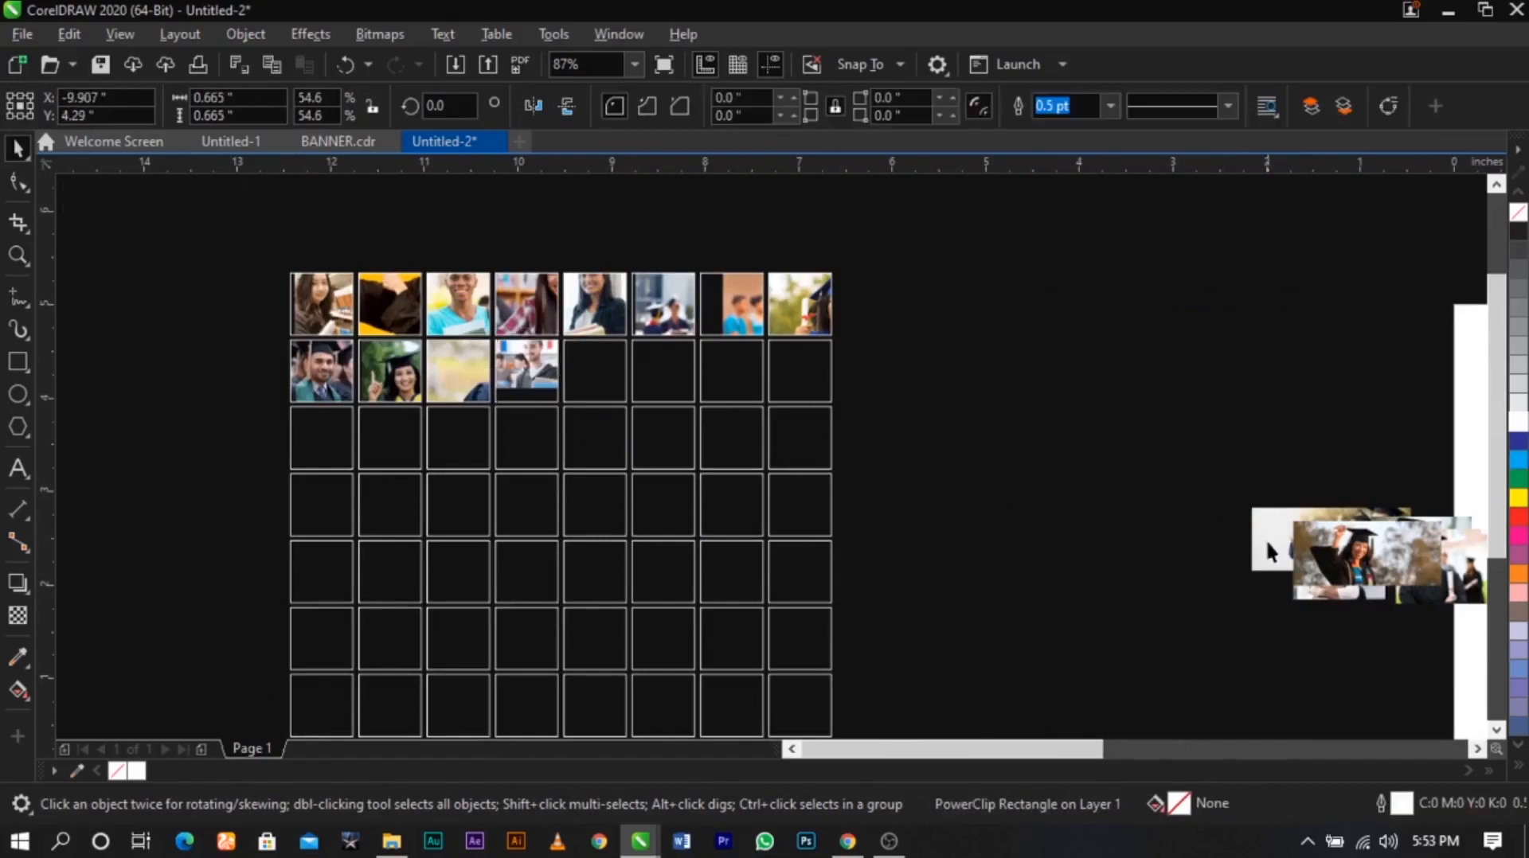
PowerClip the white-background graduate and the graduate with a raised arm into the fifth and sixth squares of the second row
left_click_drag(1276, 544, 977, 475)
left_click_drag(980, 475, 608, 385)
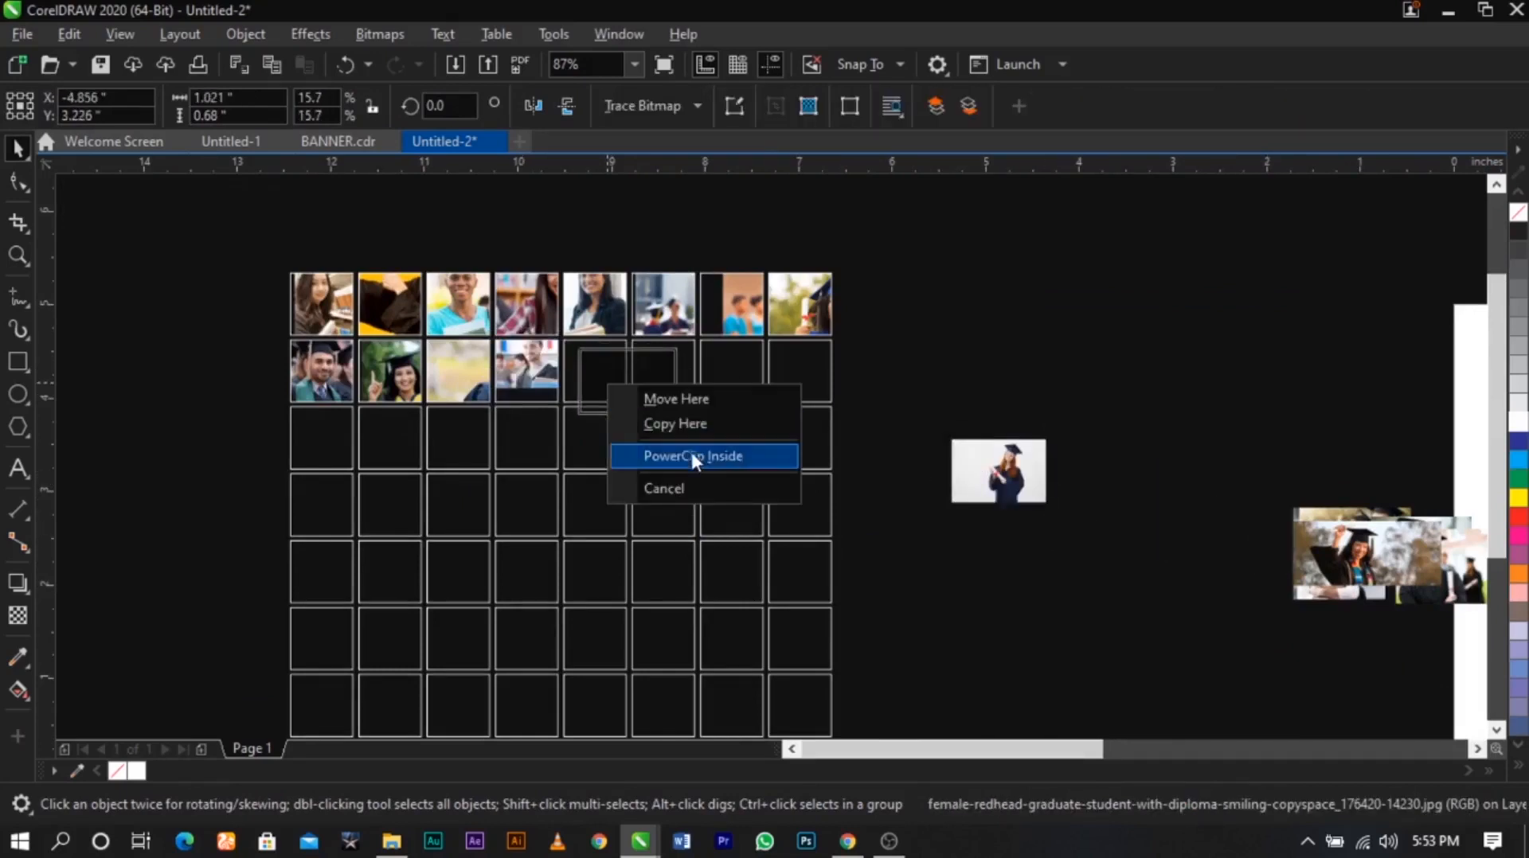
left_click(691, 455)
left_click_drag(1354, 557, 673, 374)
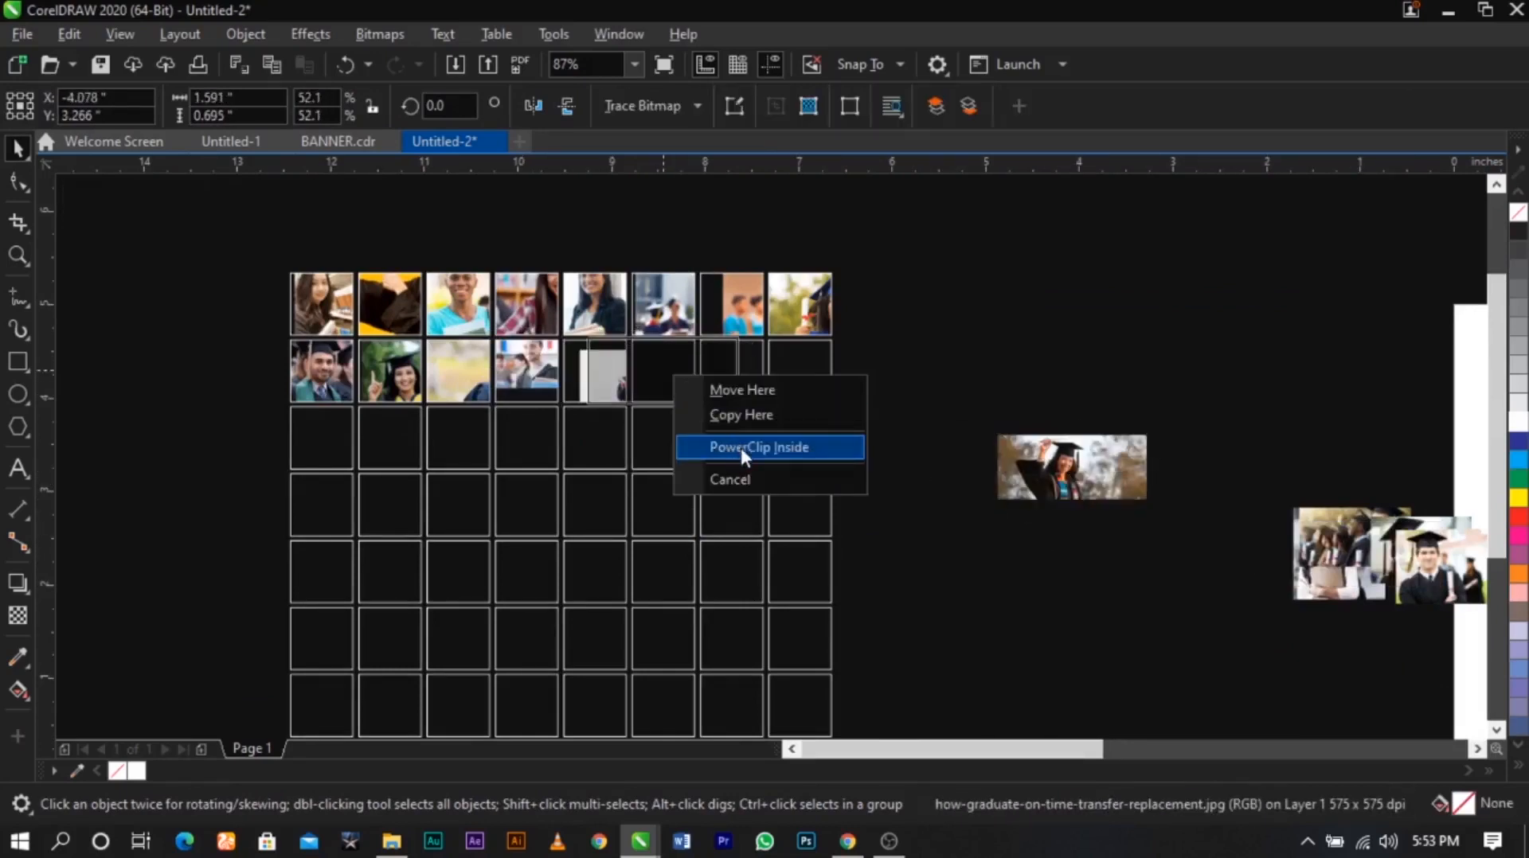
left_click(742, 443)
PowerClip the male graduate's photo and the graduates' group photo into the seventh and eighth squares of the second row
left_click_drag(1401, 557, 732, 371)
left_click(776, 430)
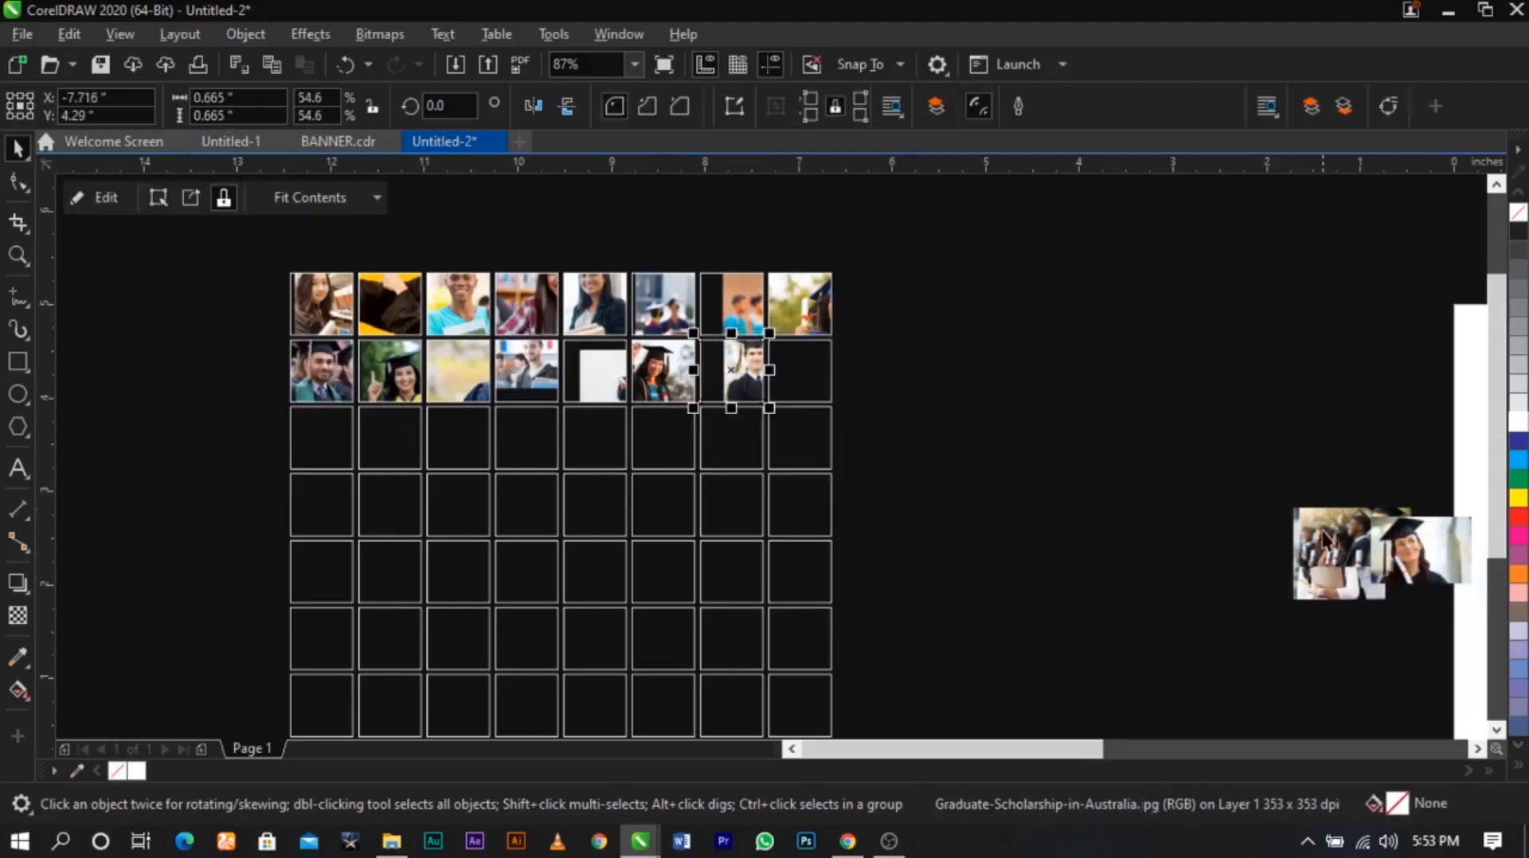
left_click_drag(1433, 558, 1044, 420)
left_click_drag(1045, 420, 800, 374)
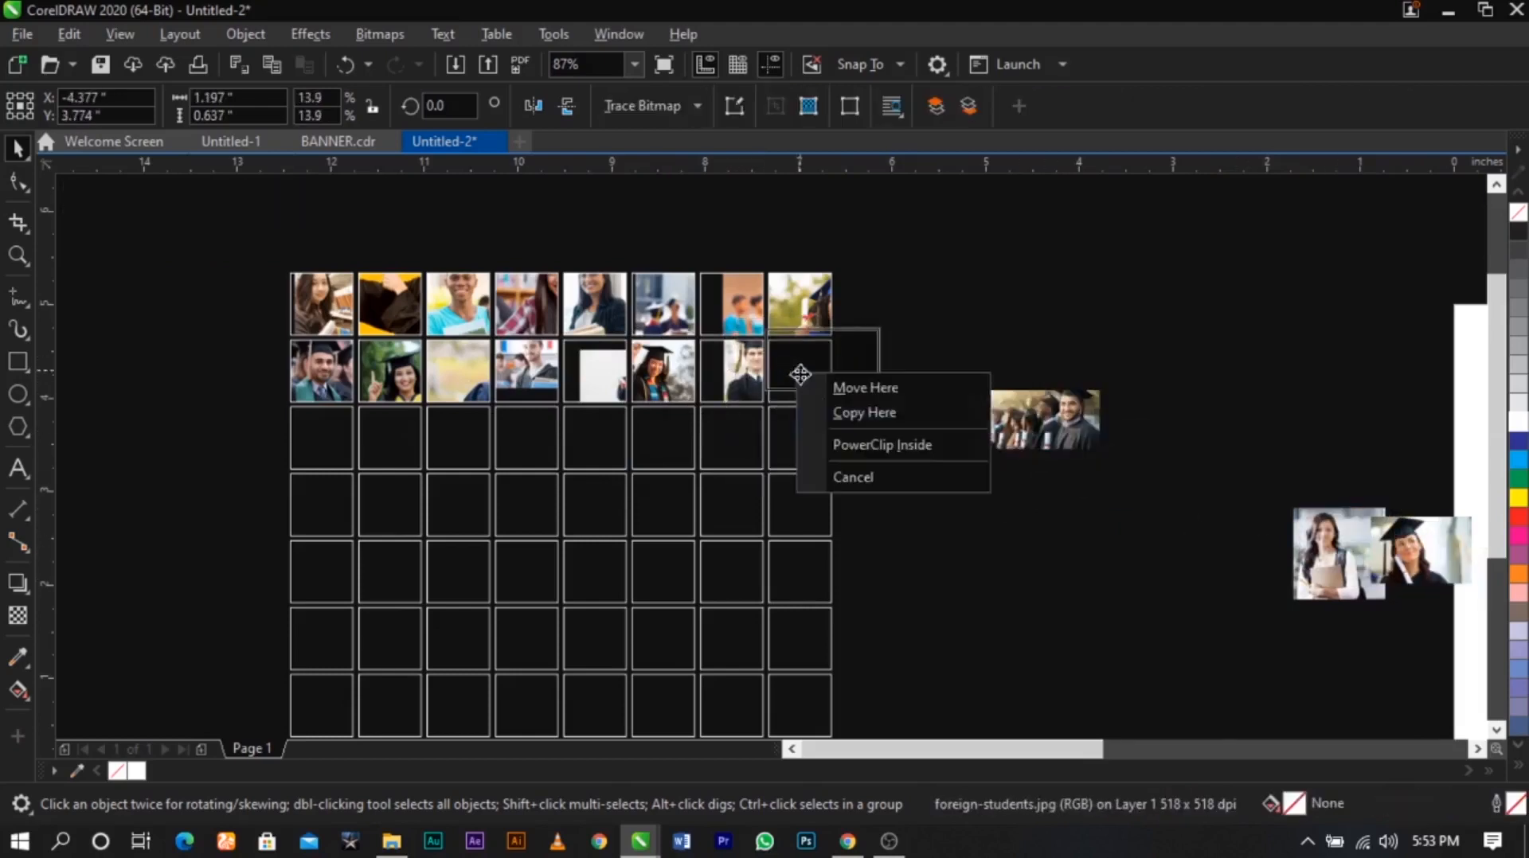
left_click(868, 444)
PowerClip the long-haired student holding a folder and the last capped graduate into the first two squares of the third row
left_click_drag(1402, 557, 337, 449)
left_click(385, 513)
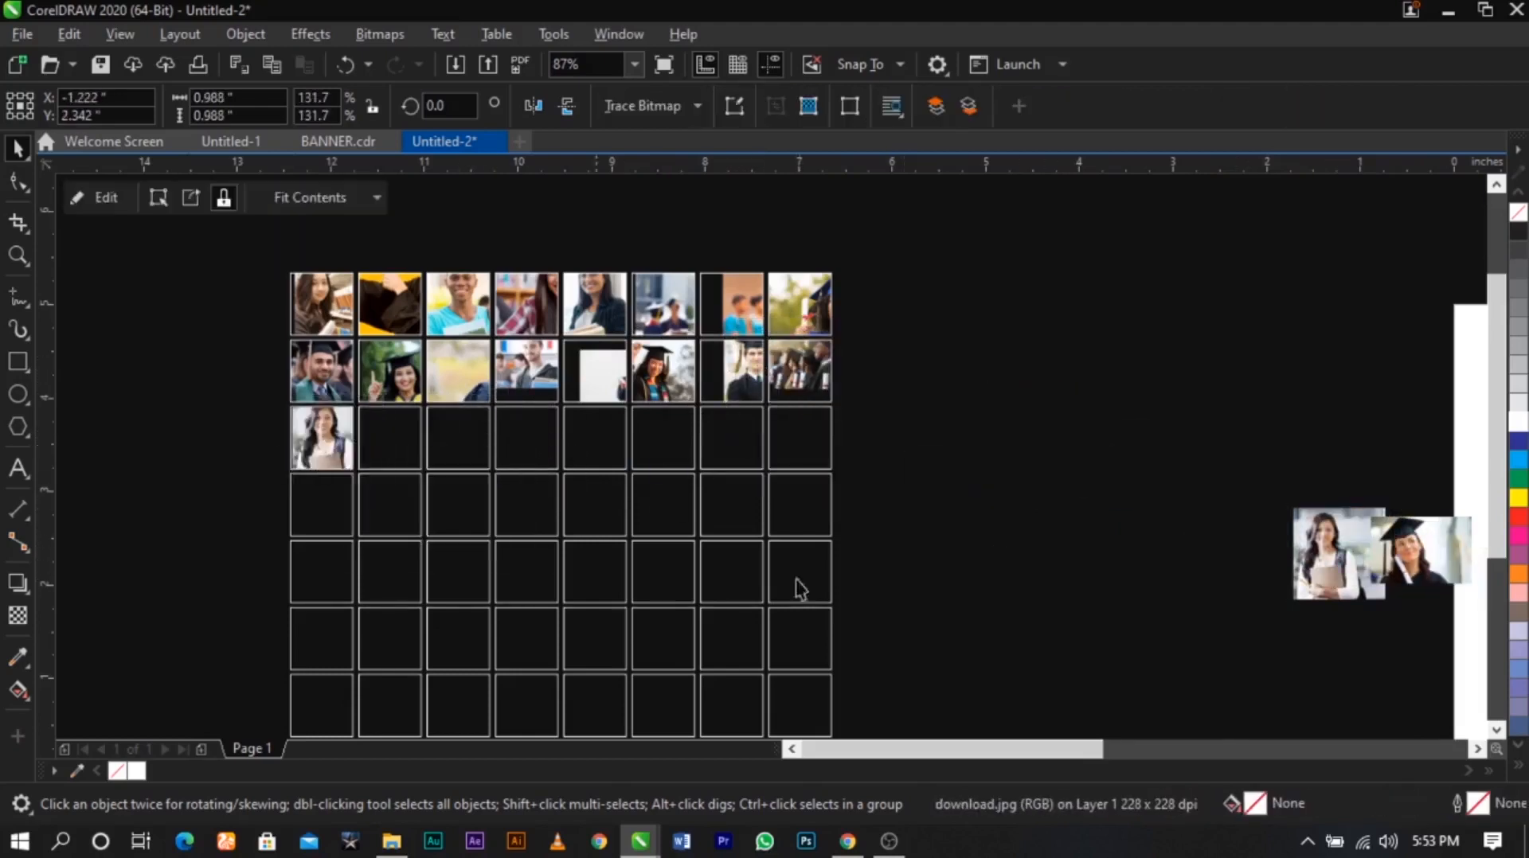
left_click_drag(1417, 549, 399, 440)
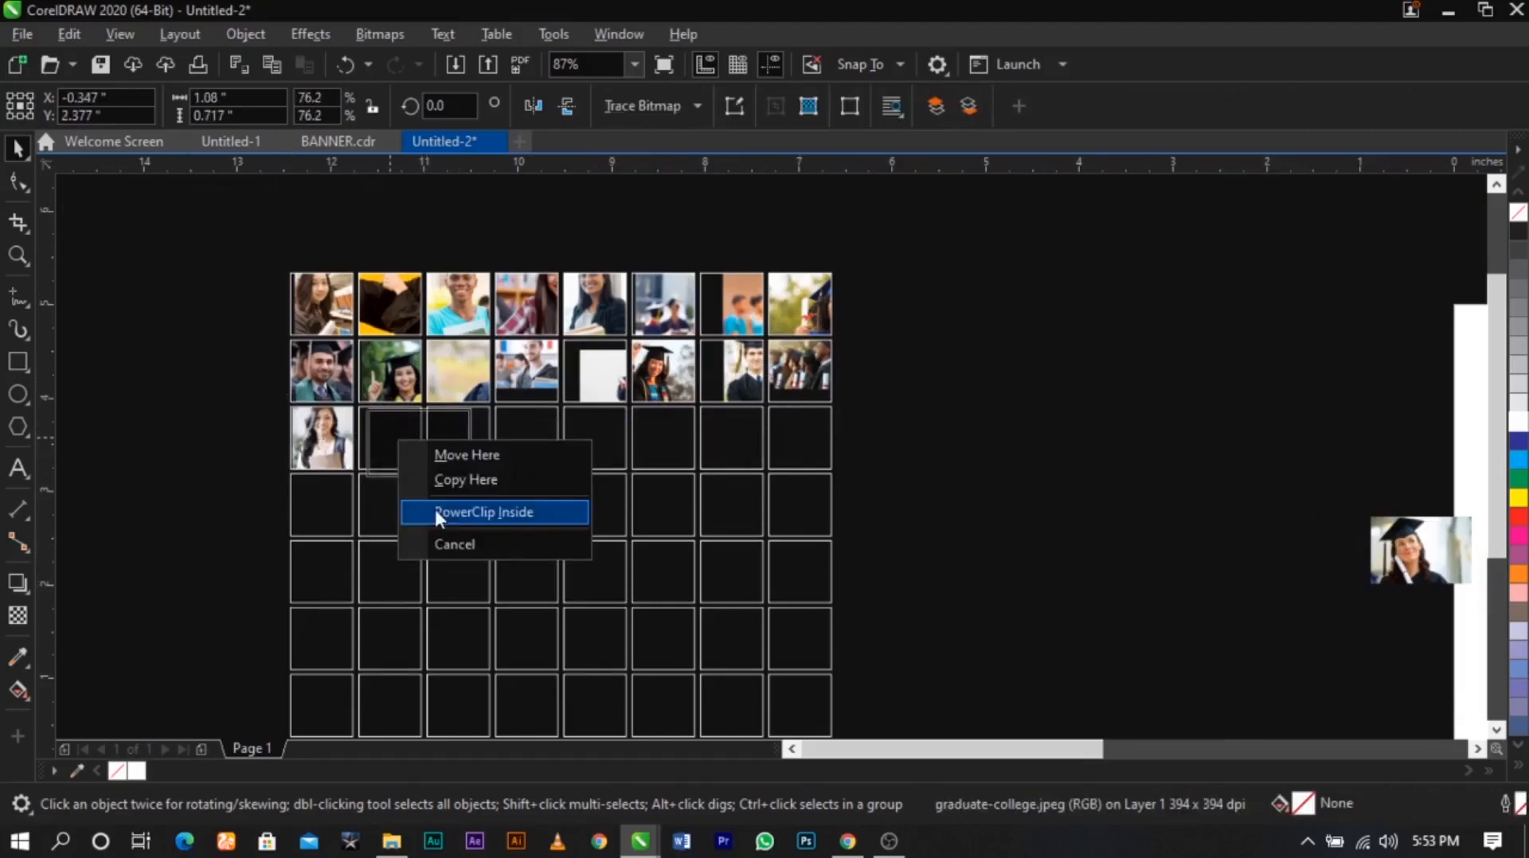
left_click(437, 516)
Move the red-shirt, blue-gown and yellow-shirt student photos off the page to beside the grid's right edge
scroll(901, 330, "down", 3)
key("z")
left_click_drag(493, 249, 1294, 592)
key("space")
left_click_drag(1113, 566, 1488, 275)
left_click_drag(1249, 336, 748, 330)
PowerClip the yellow-shirt, blue-gown and red-shirt student photos into the third, fourth and fifth squares of the third row
key("z")
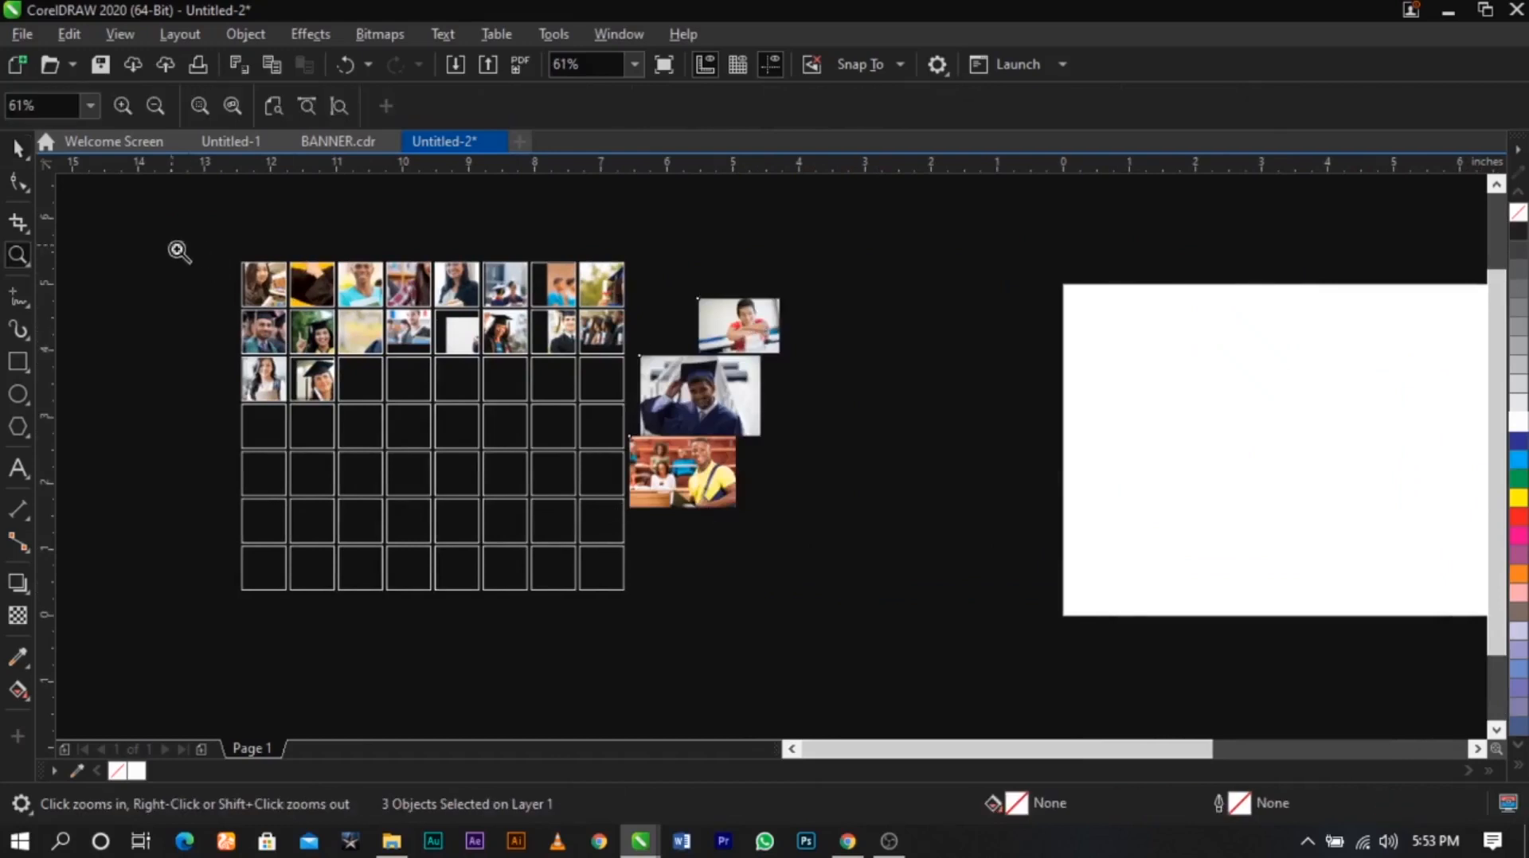
left_click_drag(175, 245, 893, 605)
key("space")
left_click_drag(1055, 557, 518, 419)
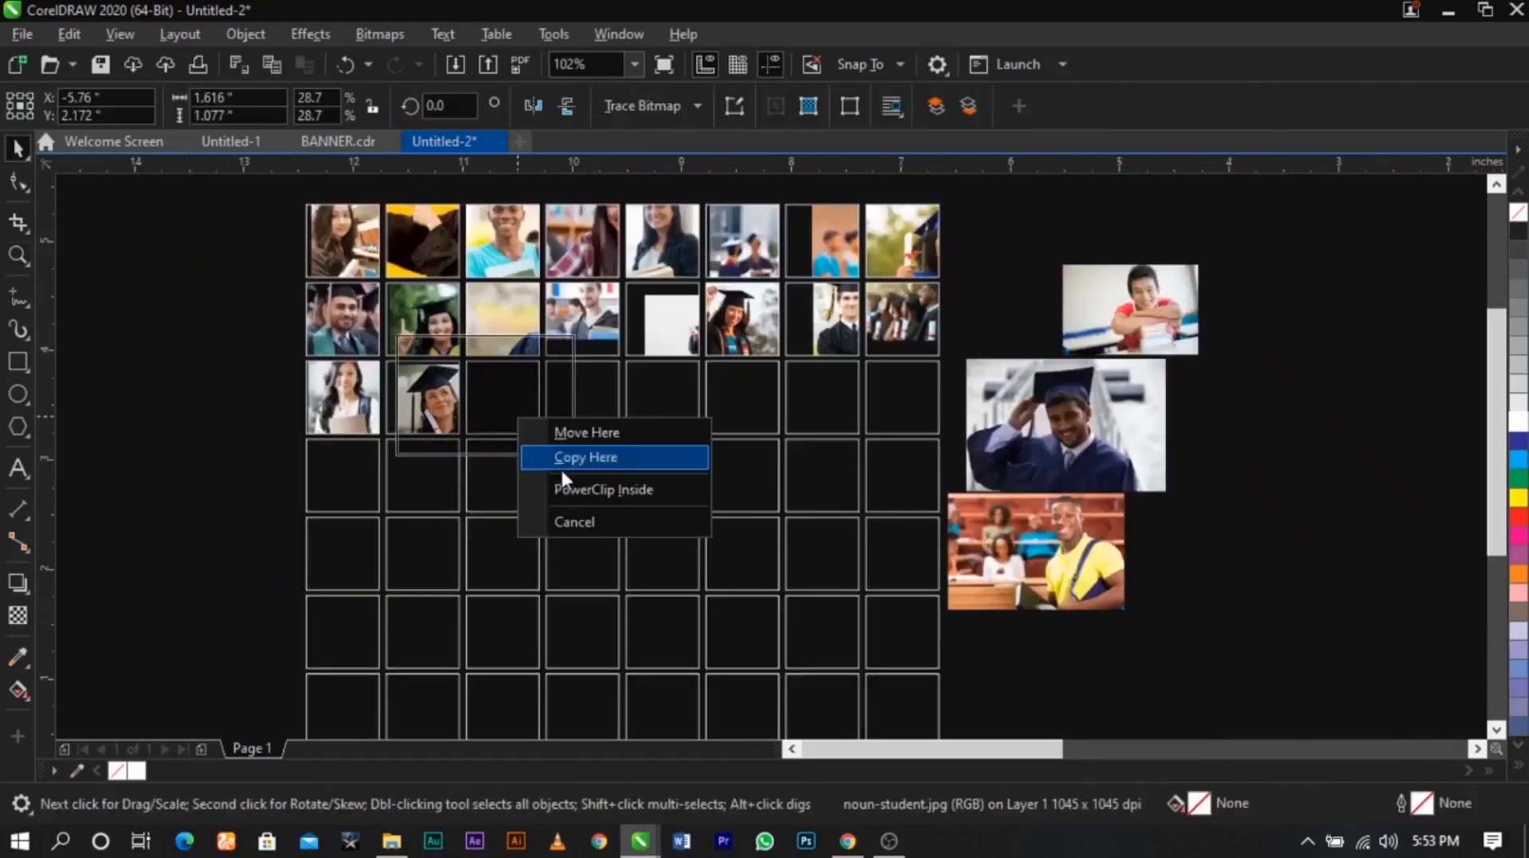
left_click(578, 489)
left_click_drag(1093, 478, 582, 409)
left_click(622, 481)
left_click_drag(1115, 343, 651, 410)
left_click(698, 487)
Edit the top row's first PowerClip and shift the bookshelf student's photo slightly left so it fills the square
key("z")
key("F3")
left_click_drag(587, 222, 978, 414)
key("space")
double_click(361, 295)
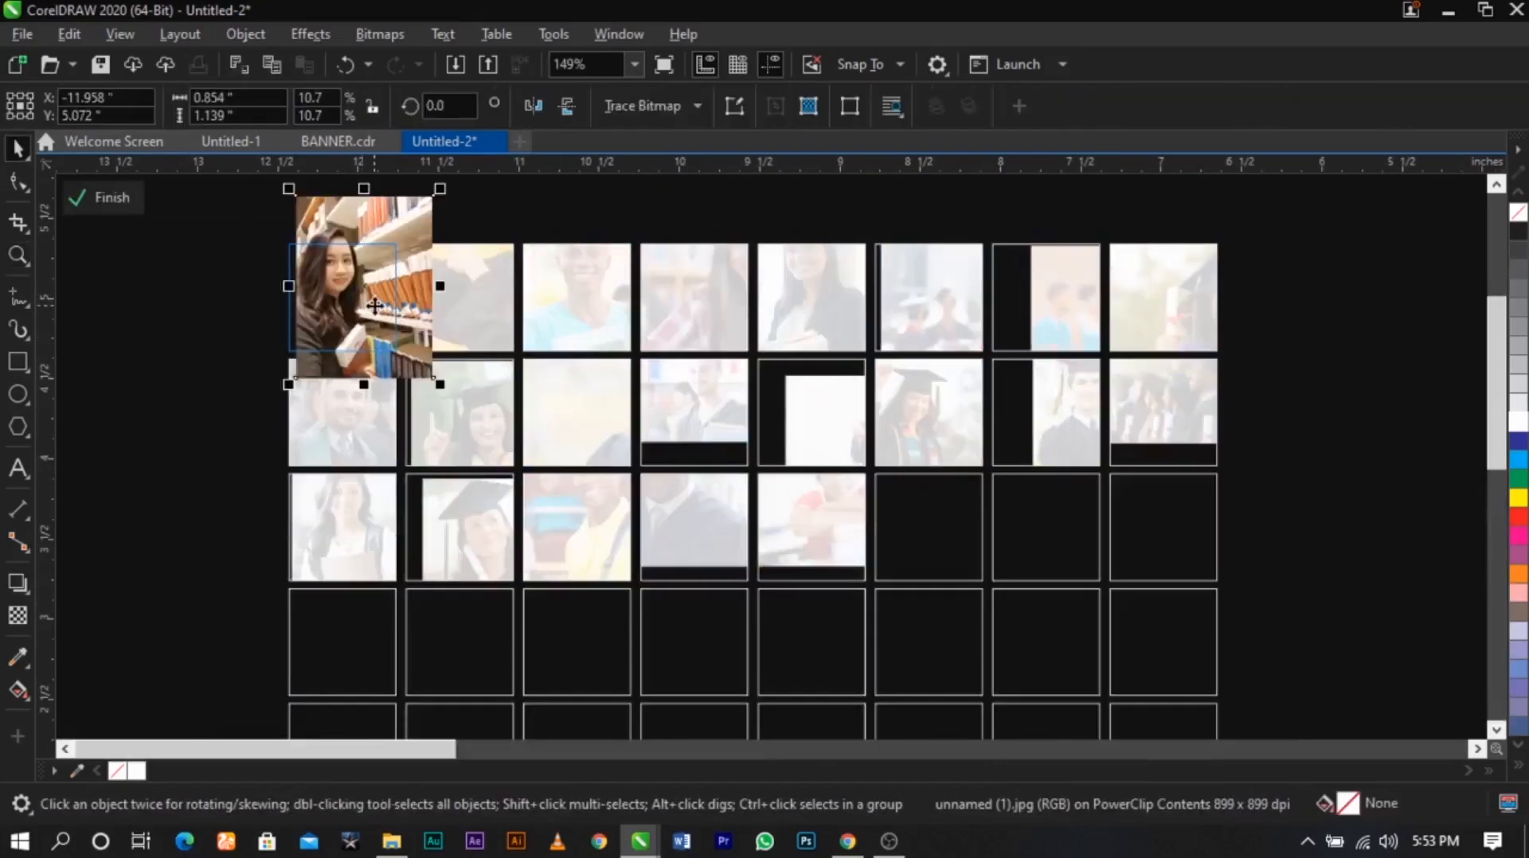
mouse_move(383, 304)
left_mouse_down()
mouse_move(367, 272)
mouse_move(372, 302)
left_mouse_up()
scroll(348, 293, "up", 1)
left_click(192, 355, "ctrl")
Scale the second PowerClip's yellow-background photo to about 1.27 by 0.99 inches and position the graduate's face inside the square
double_click(646, 291)
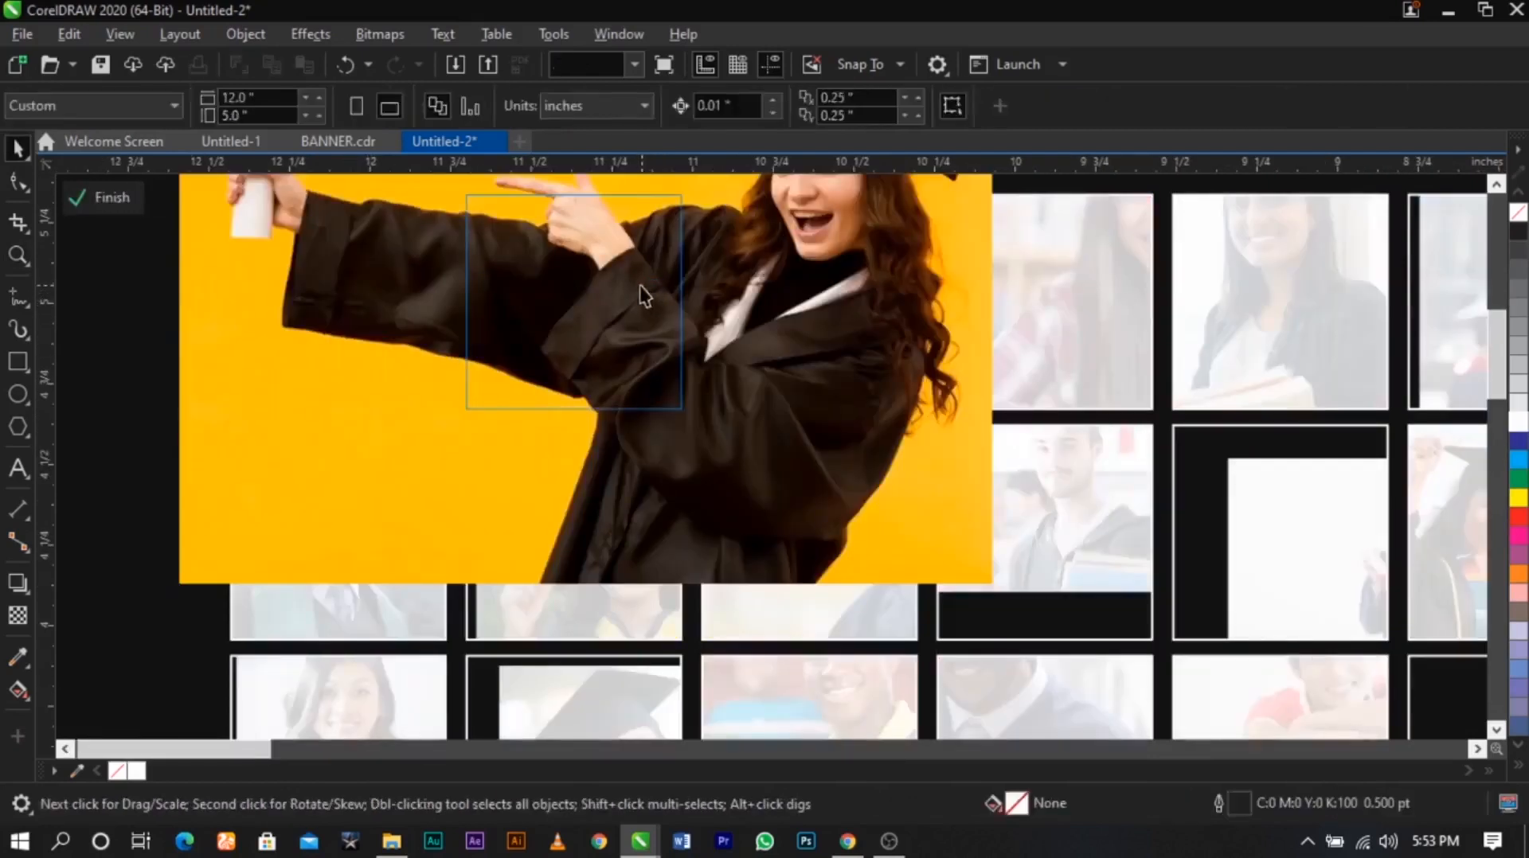
left_click(642, 288)
left_click_drag(1002, 593, 791, 433)
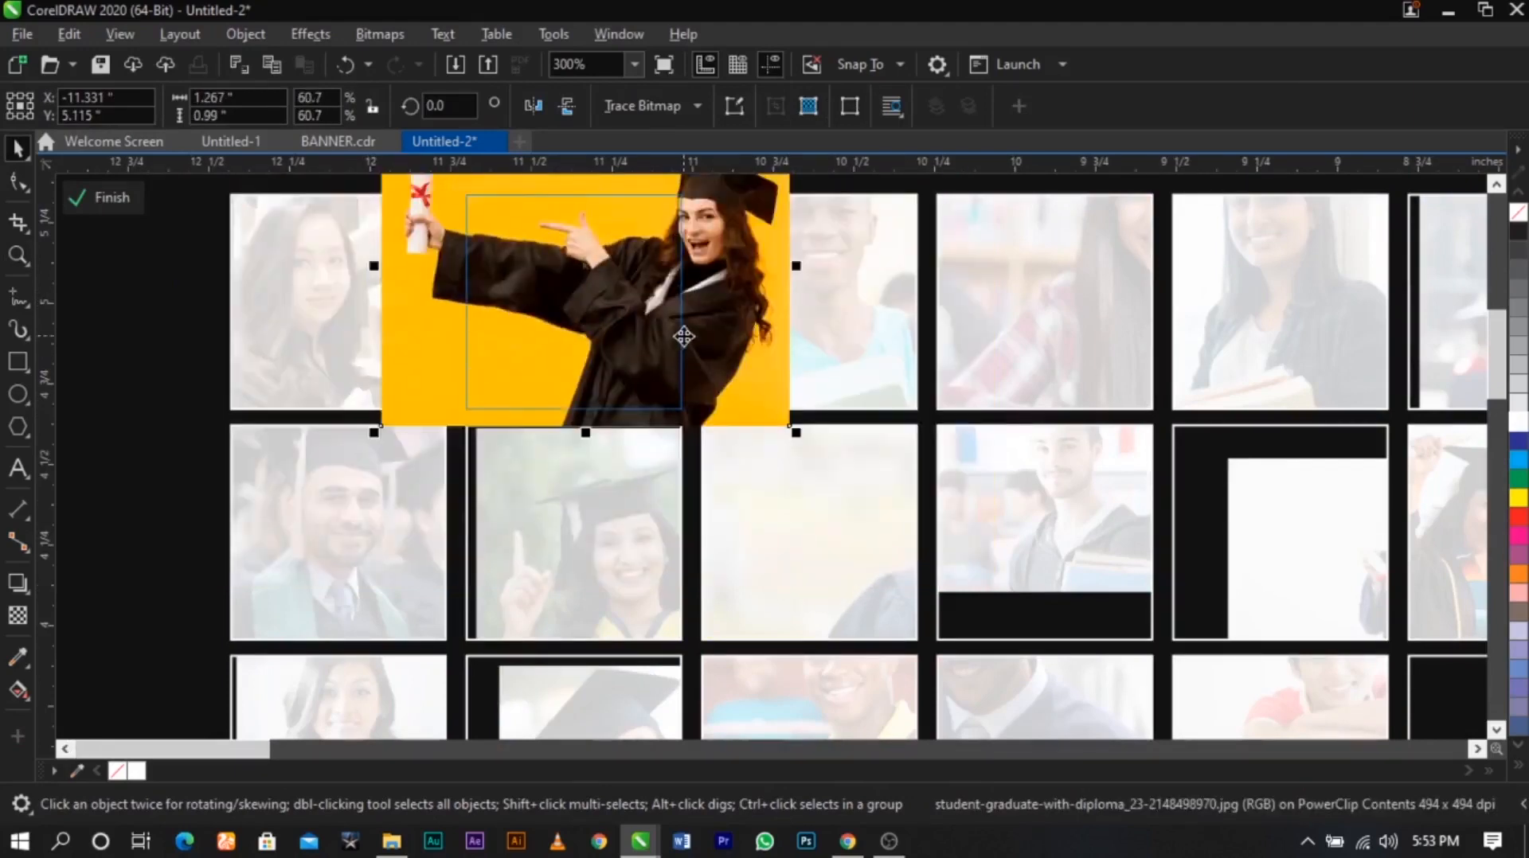
left_click_drag(682, 334, 615, 424)
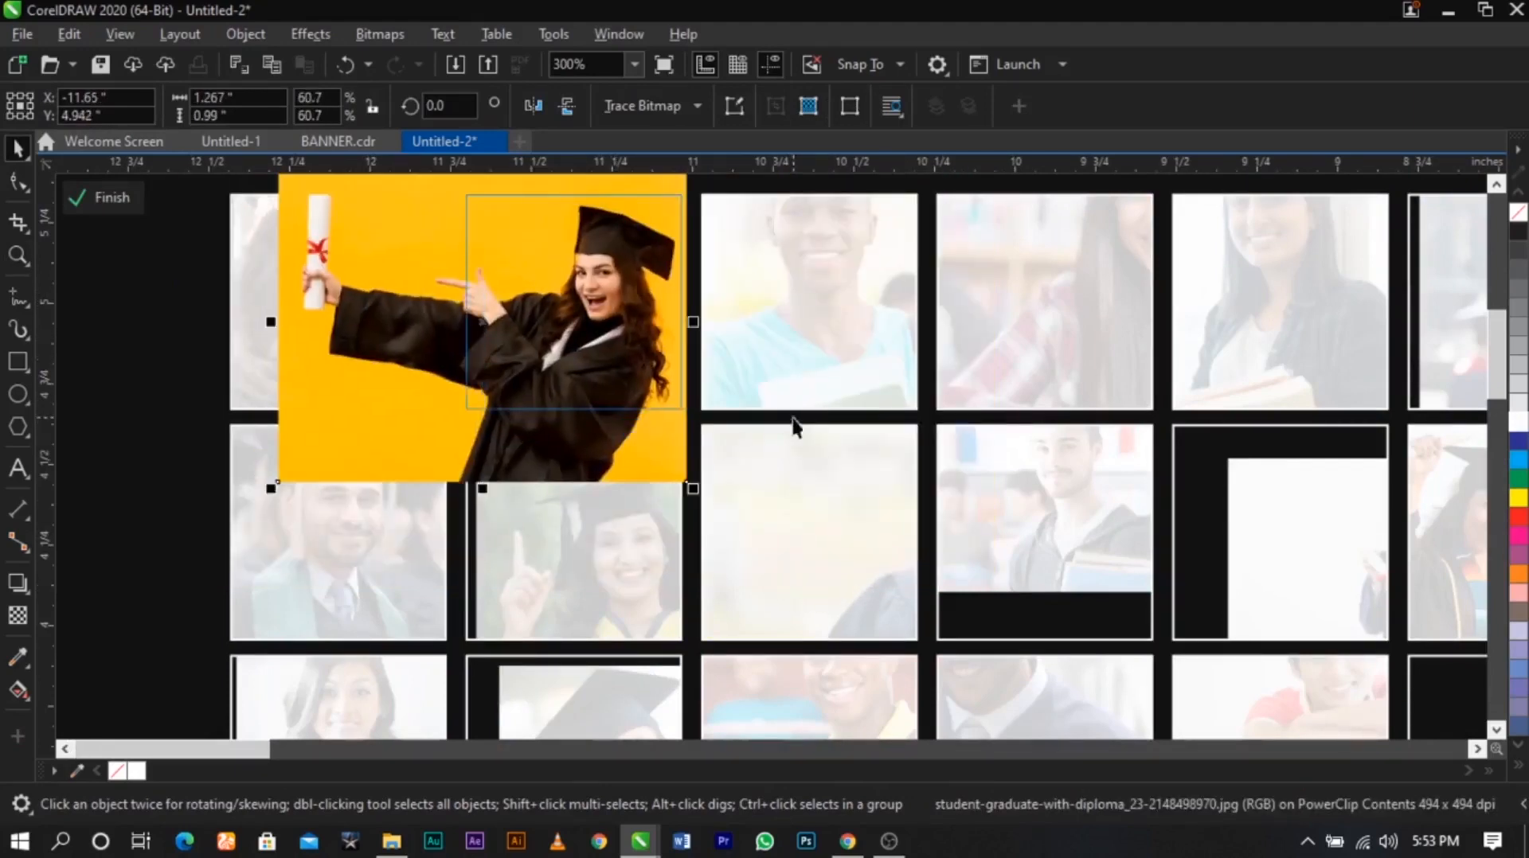
left_click(794, 420, "ctrl")
Scale the third PowerClip's turquoise-shirt student photo to about 1.43 by 1.07 inches and centre him within the square
double_click(802, 315)
left_click(804, 366)
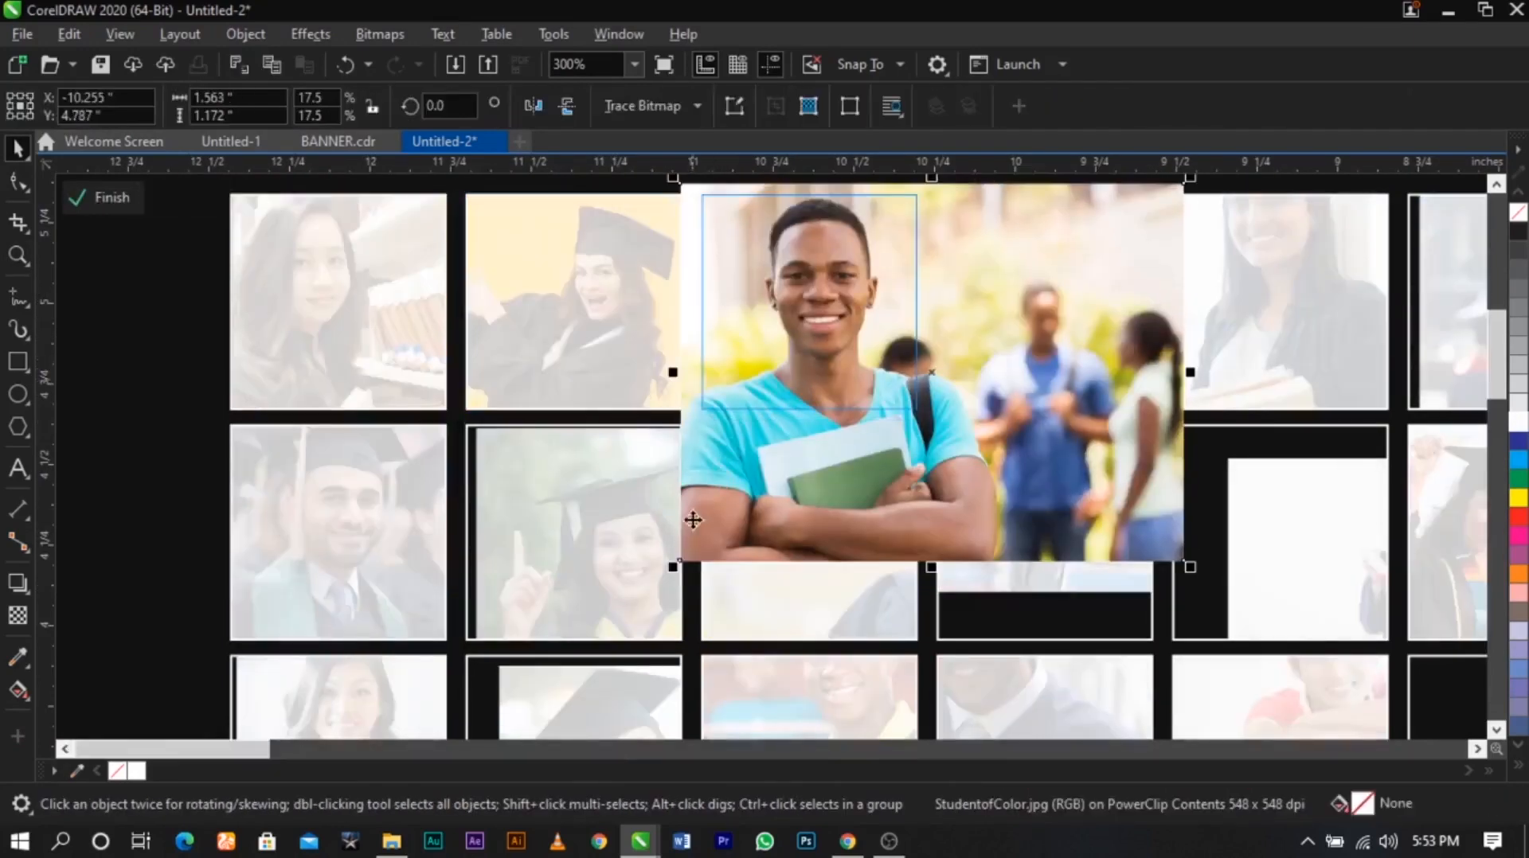
left_click_drag(672, 567, 694, 551)
left_click_drag(836, 437, 814, 426)
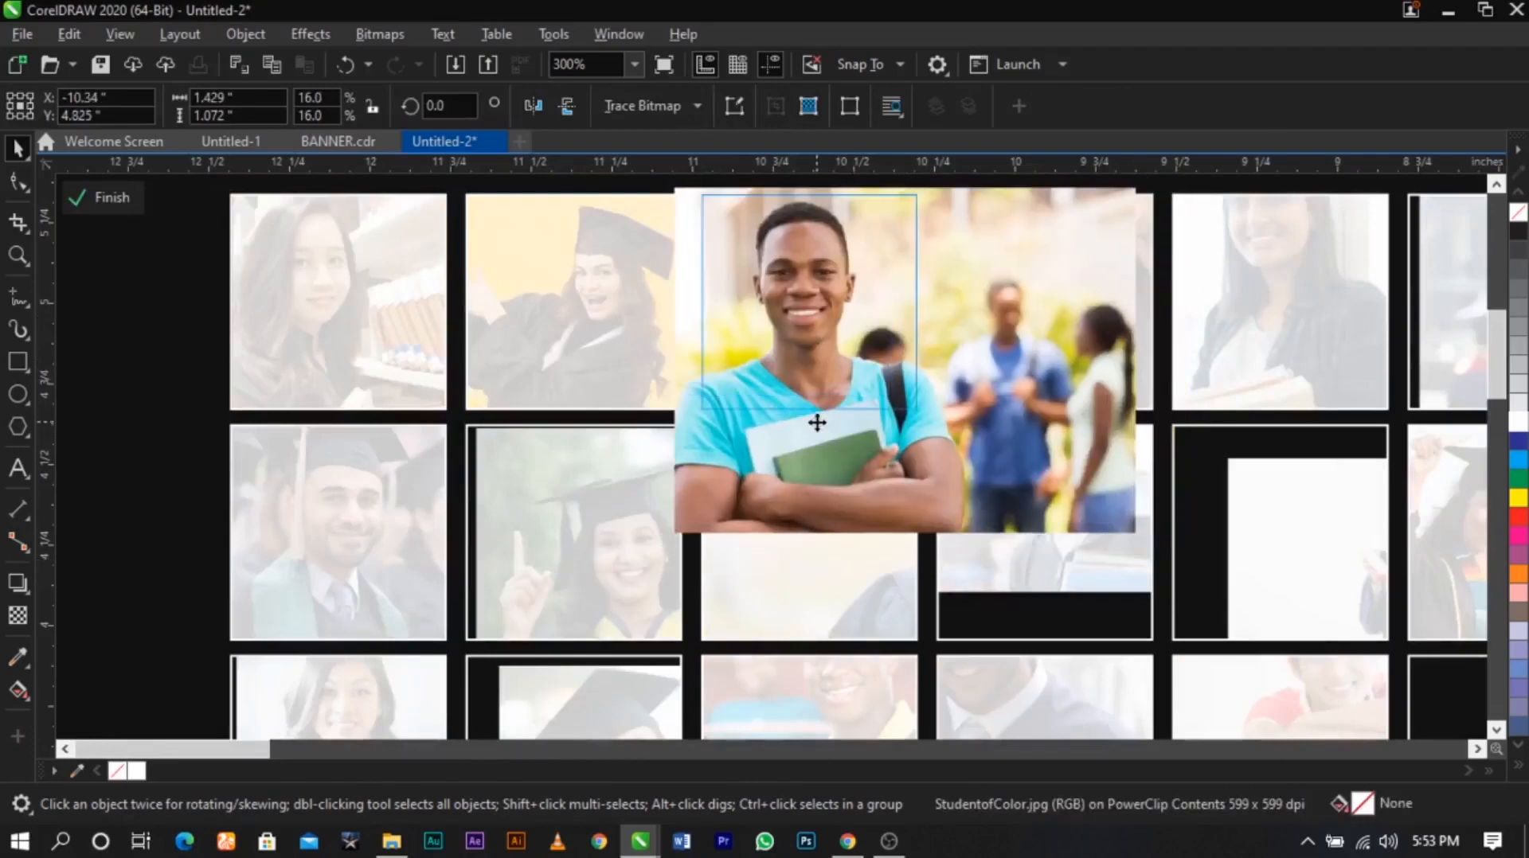
left_click(602, 399, "ctrl")
Scale the fourth PowerClip's plaid-shirt student photo to about 1.26 by 0.67 inches and centre her within the square
double_click(1060, 341)
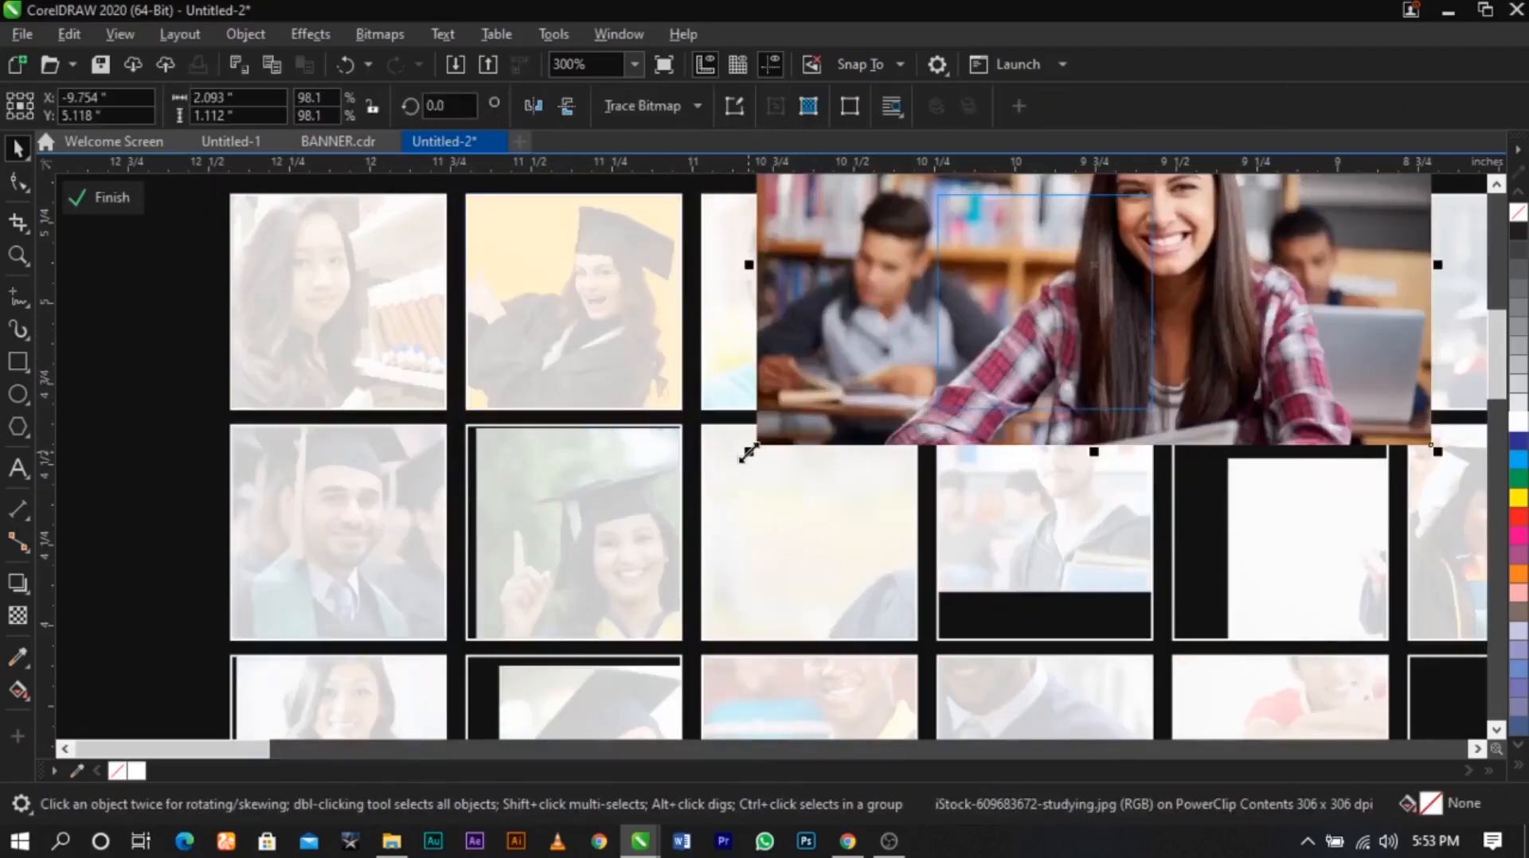
left_click_drag(747, 450, 883, 380)
left_click_drag(1104, 356, 1026, 360)
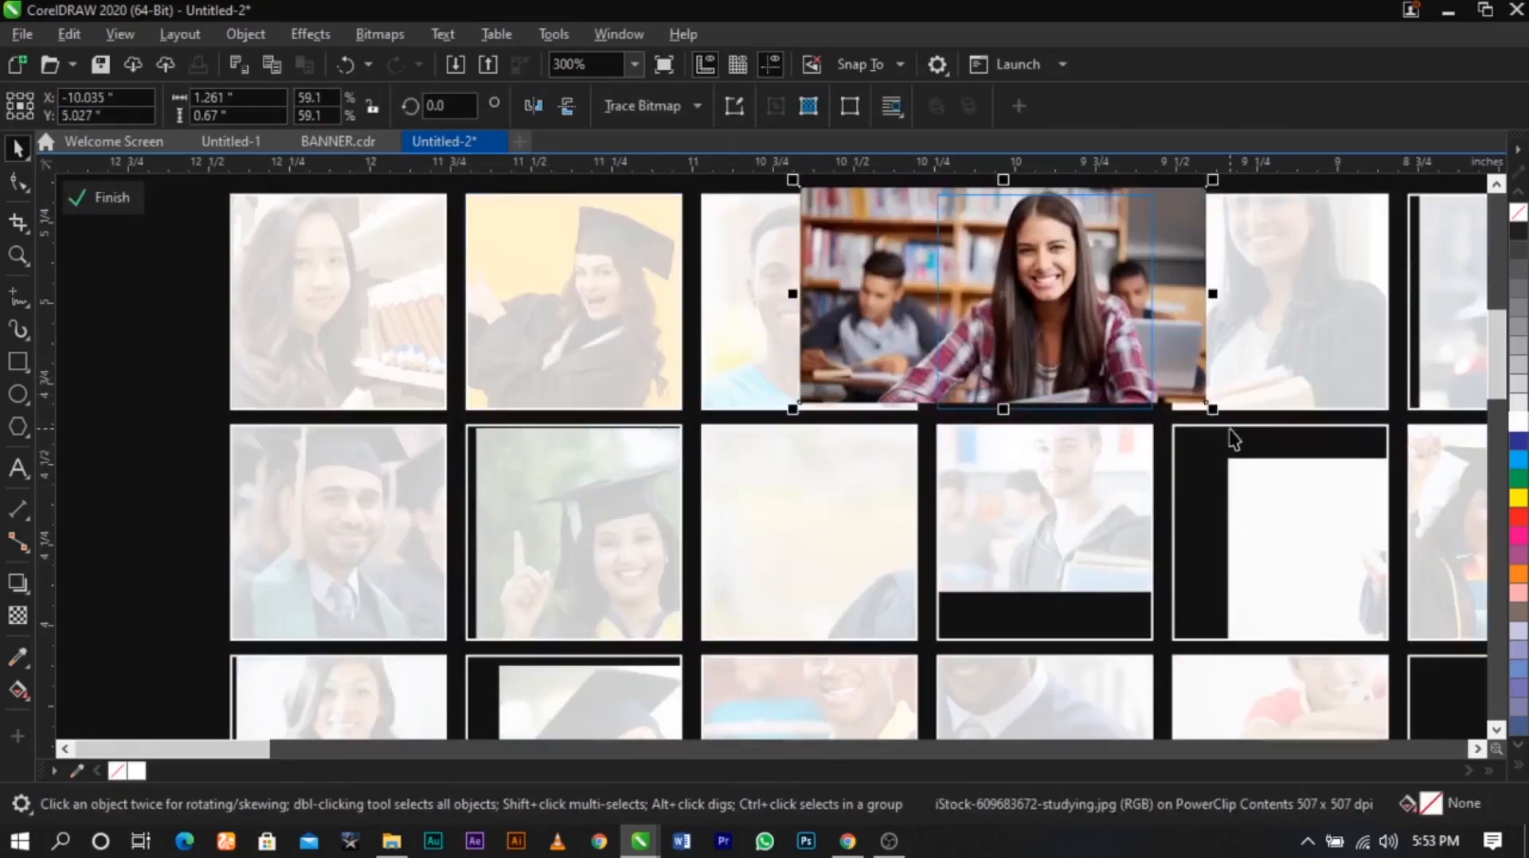
Enlarge the fourth PowerClip's plaid-shirt student photo to about 1.53 by 0.81 inches and finish editing it
left_click_drag(1206, 403, 1210, 435)
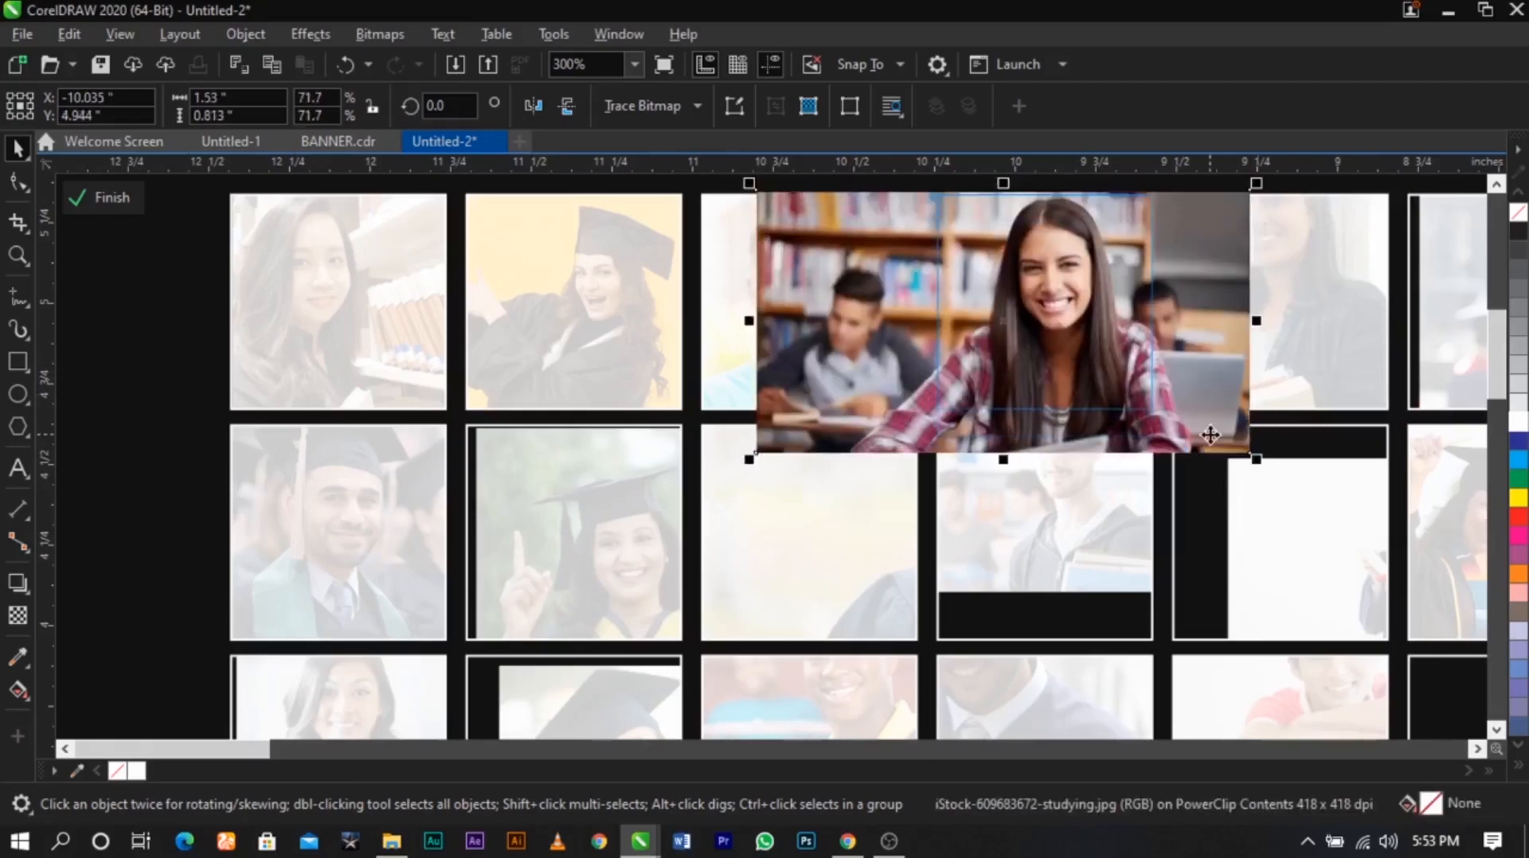
left_click(1188, 514, "ctrl")
Edit the top row's fifth PowerClip and scale down the photo of the student holding books to fit her head and shoulders in the square
double_click(1245, 381)
scroll(1151, 368, "down", 1)
key("z")
left_click_drag(1091, 226, 1348, 476)
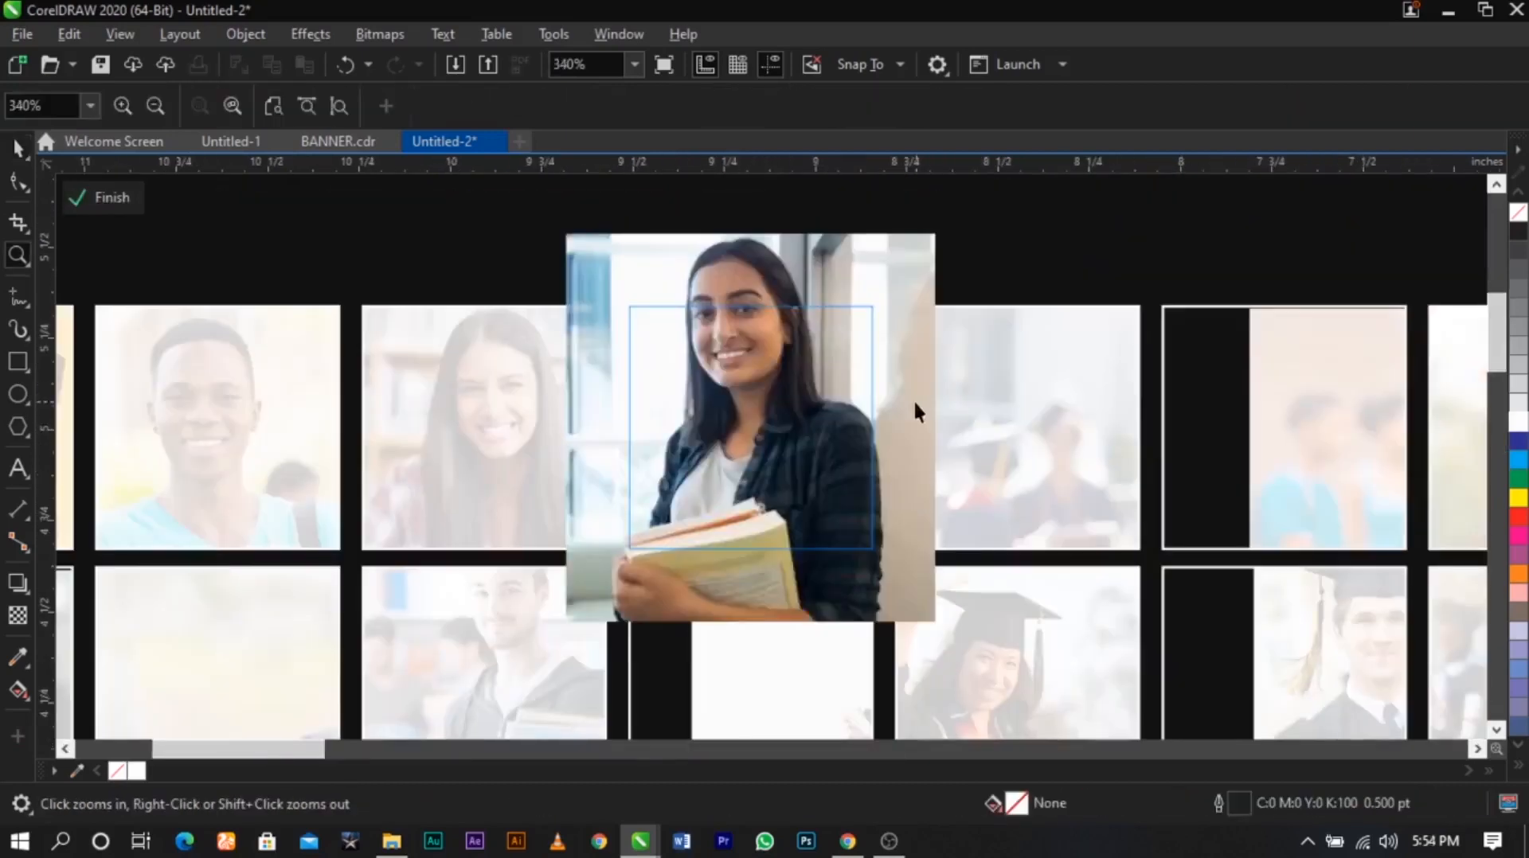
key("space")
left_click_drag(940, 269, 880, 336)
left_click(955, 340, "ctrl")
Scale the sixth PowerClip's hugging graduates photo to about 1.2 inches wide and centre the laughing graduate within the square
double_click(979, 366)
left_click_drag(983, 369, 958, 398)
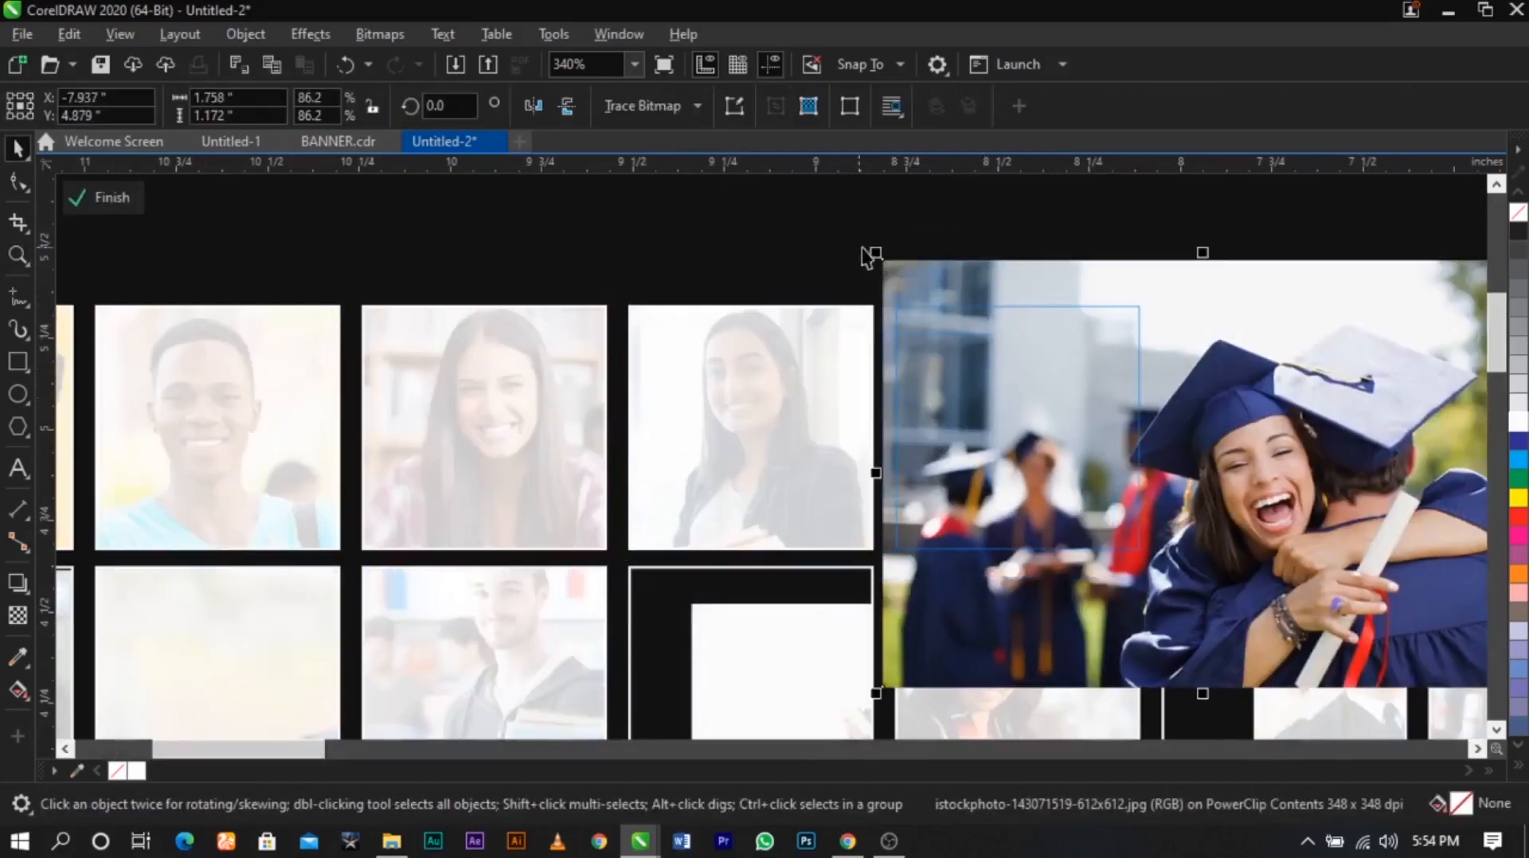
left_click_drag(875, 253, 930, 321)
left_click_drag(1146, 426, 940, 393)
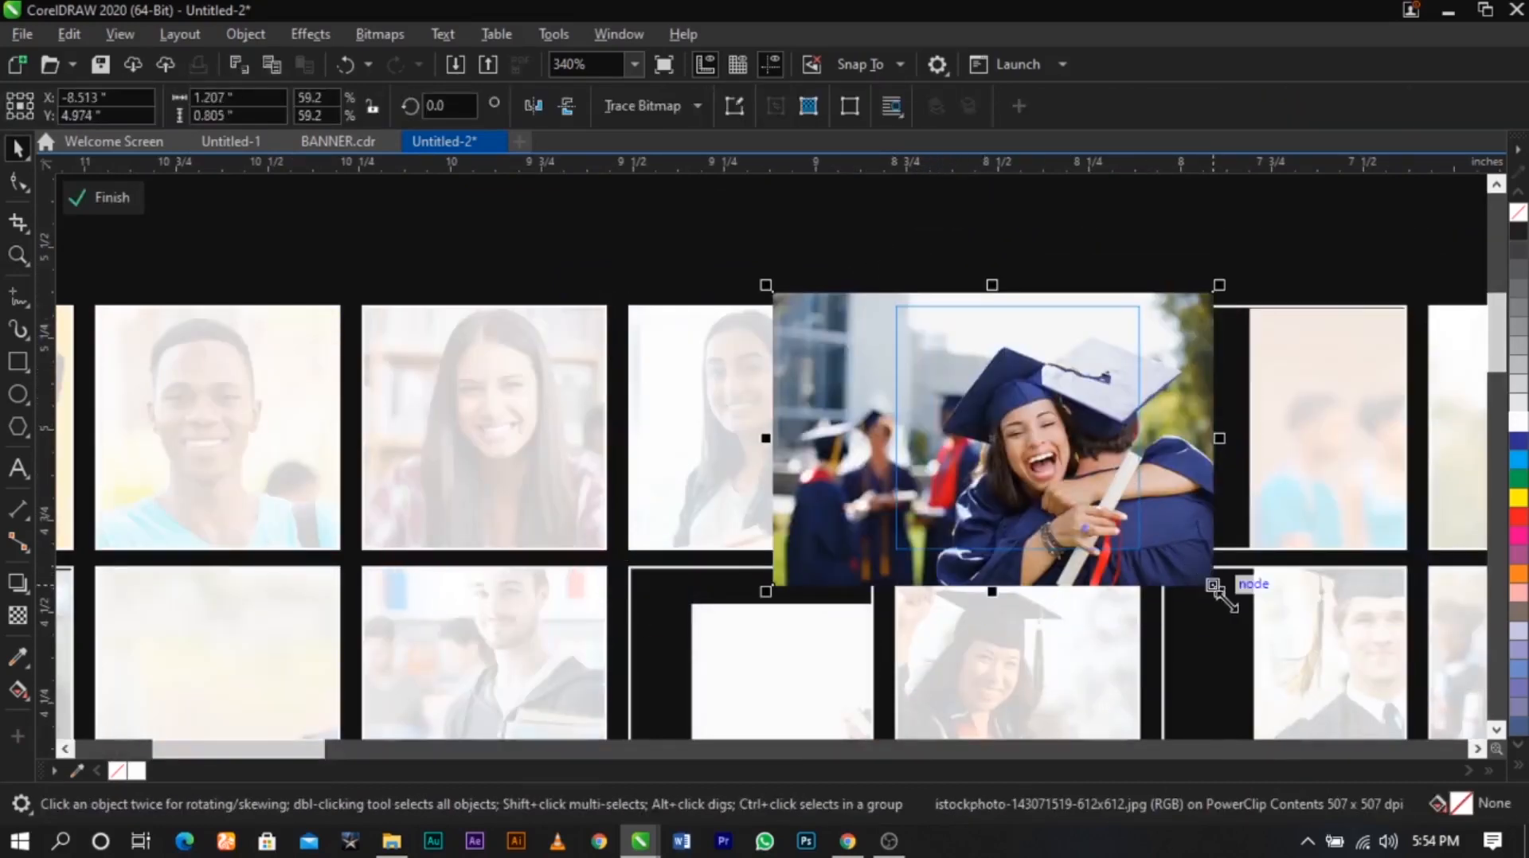
left_click_drag(1219, 591, 1233, 601)
left_click_drag(1186, 550, 1163, 539)
left_click(1248, 242, "ctrl")
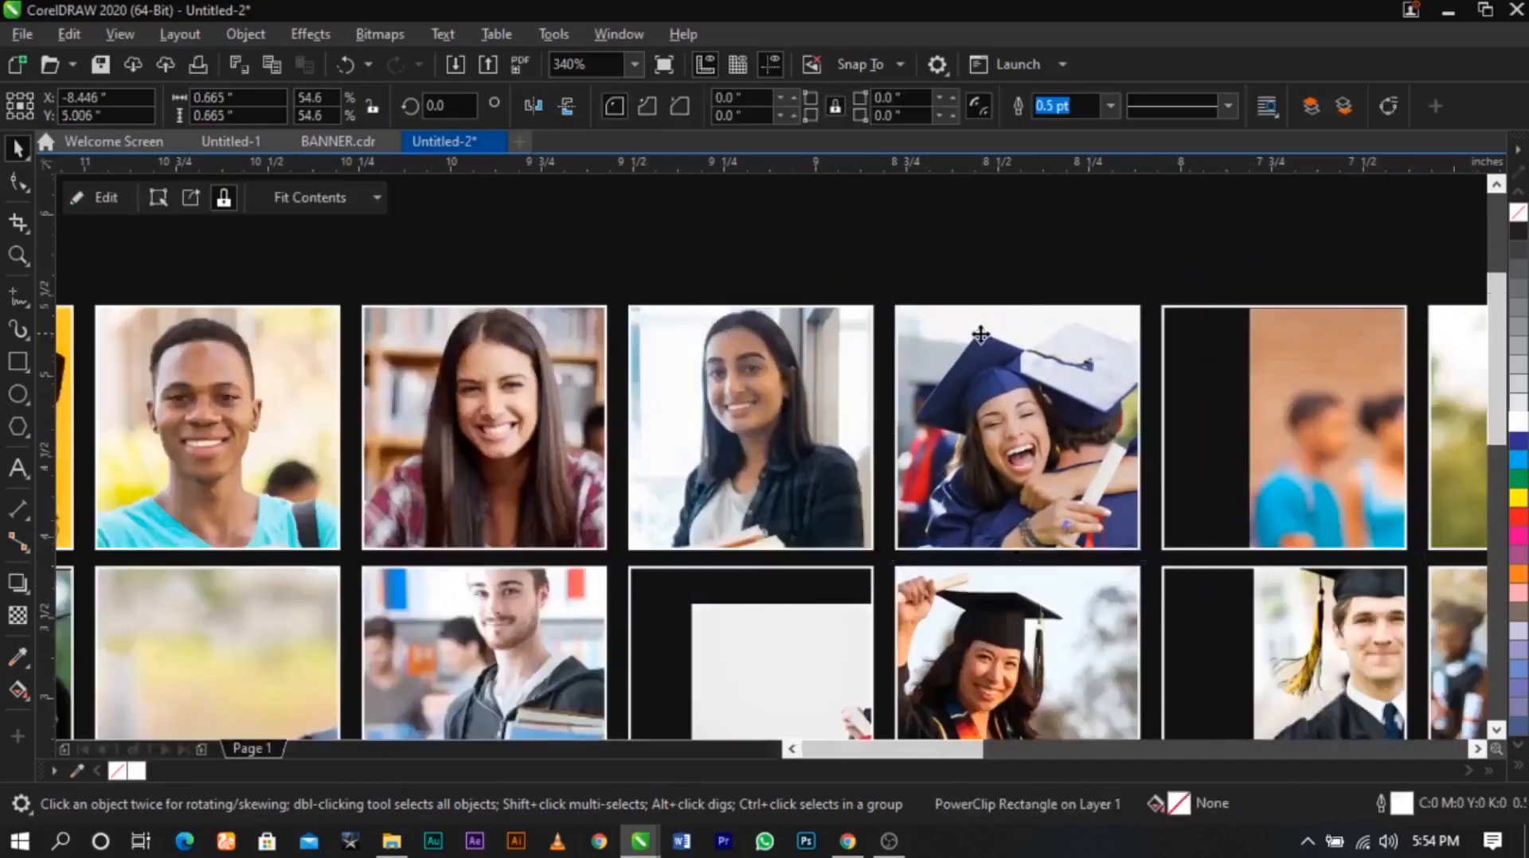
Scale the seventh PowerClip's brick-wall student photo to about 1.1 inches wide and position the backpack student inside the square
scroll(980, 335, "down", 2)
key("F2")
left_click_drag(918, 297, 1253, 487)
left_click(987, 408, "ctrl")
left_click_drag(986, 405, 761, 342)
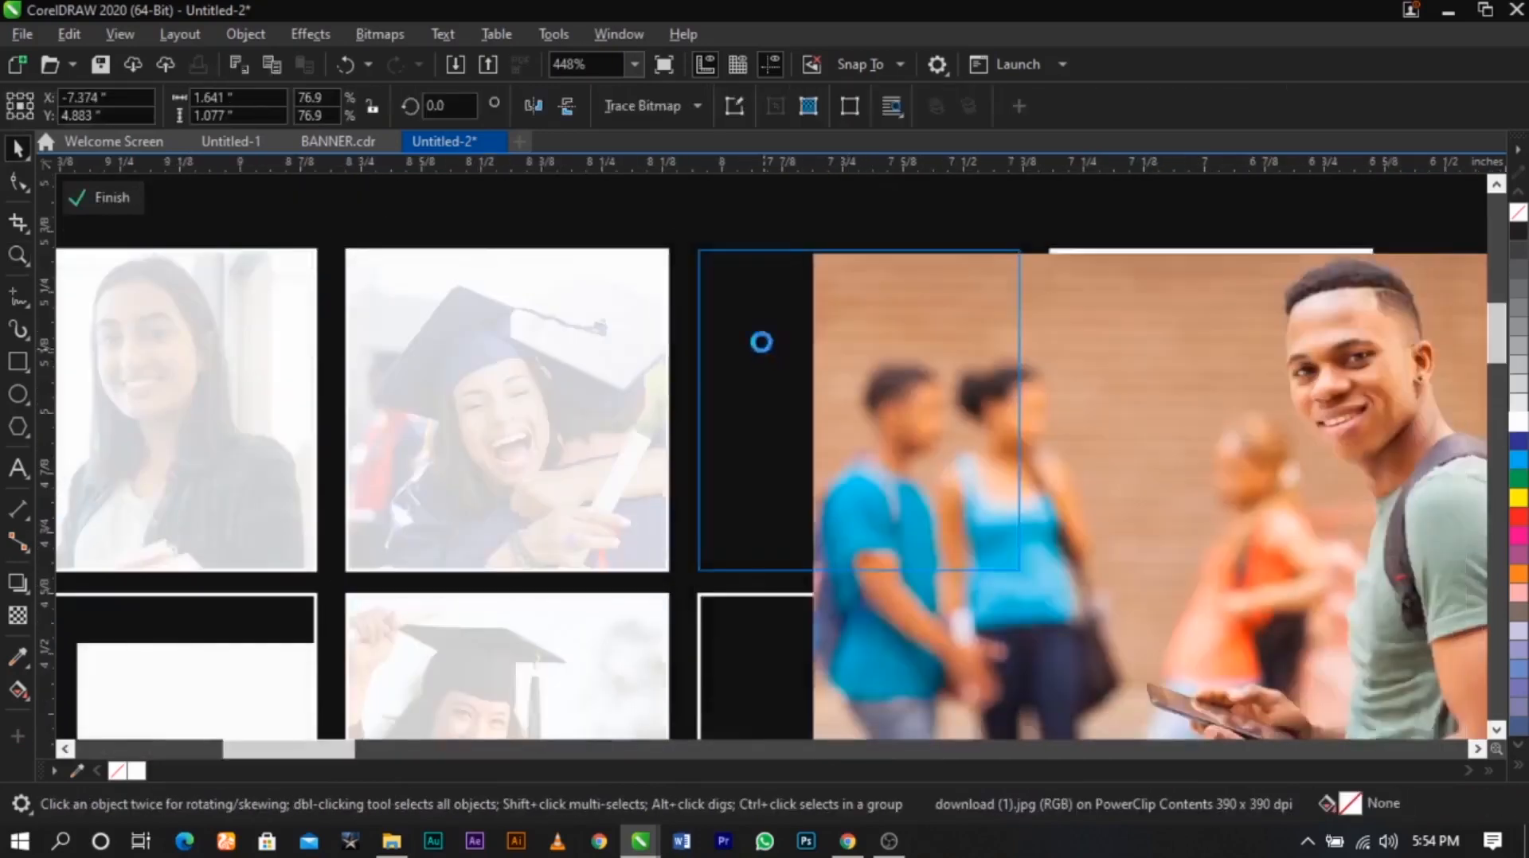
left_click_drag(618, 205, 750, 297)
left_click_drag(1024, 457, 792, 359)
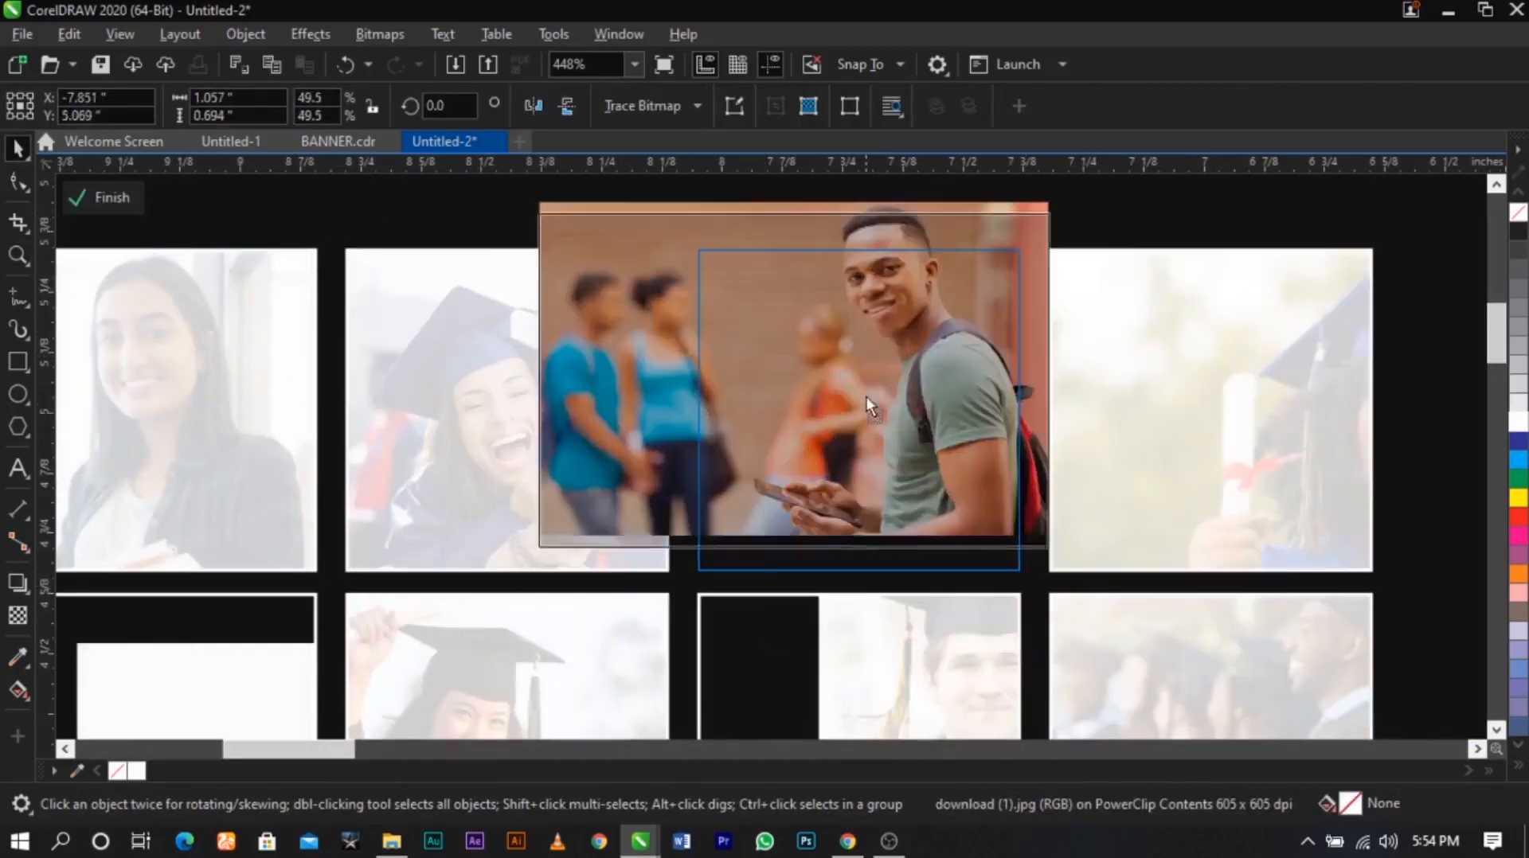
left_click_drag(866, 396, 891, 454)
left_click_drag(1038, 579, 1057, 597)
mouse_move(971, 416)
left_mouse_down()
mouse_move(945, 432)
mouse_move(960, 443)
left_mouse_up()
left_click(1121, 325, "ctrl")
Scale down the eighth PowerClip's blue-gown graduate photo and position her face and diploma inside the square
left_click(1118, 329, "ctrl")
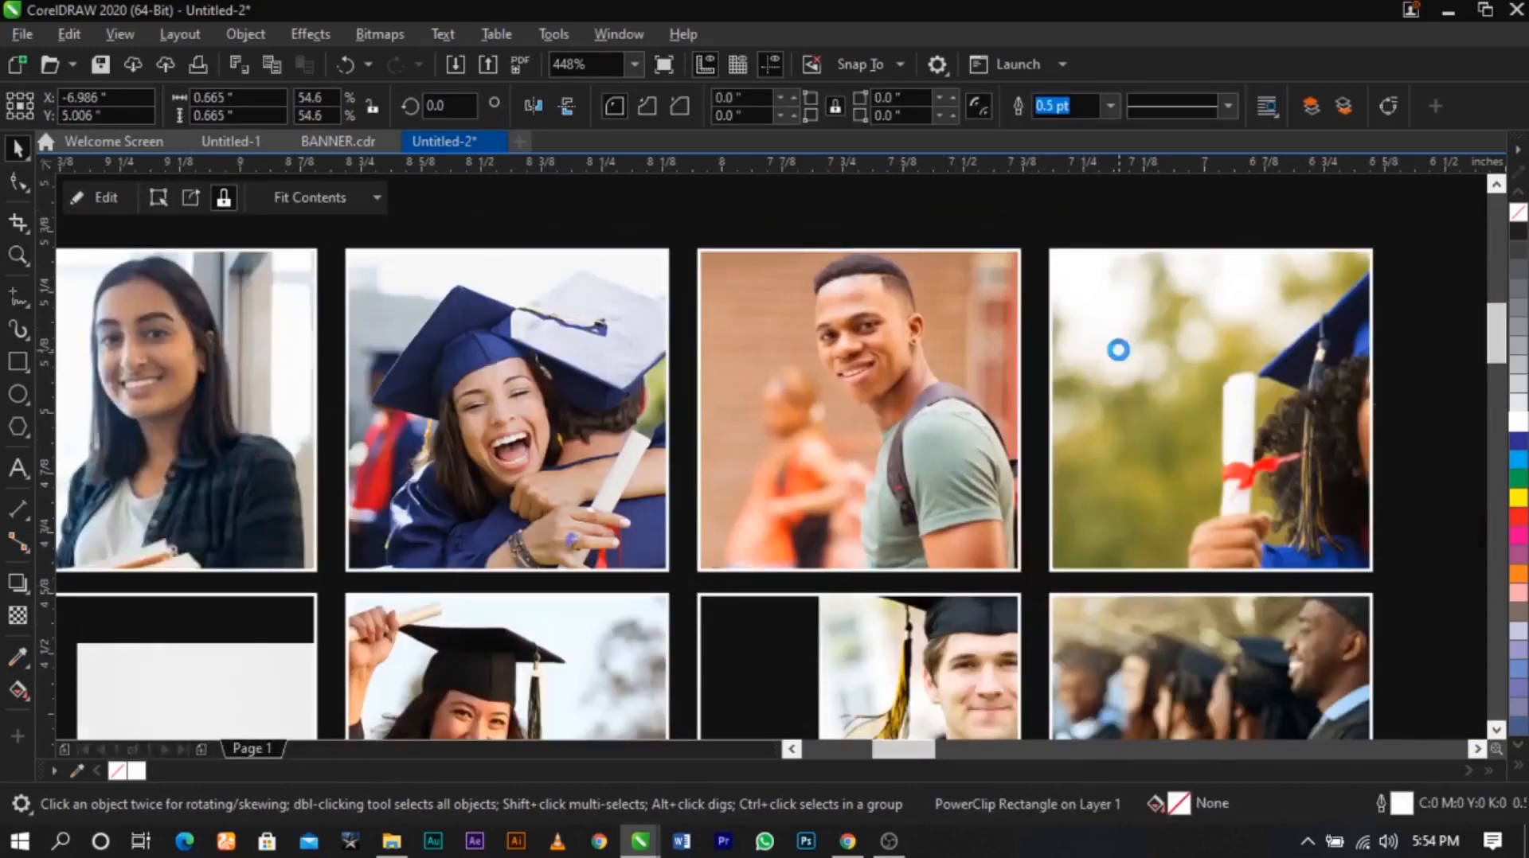
left_click_drag(1356, 394, 1062, 398)
scroll(1057, 395, "down", 1)
left_click_drag(1228, 262, 1168, 302)
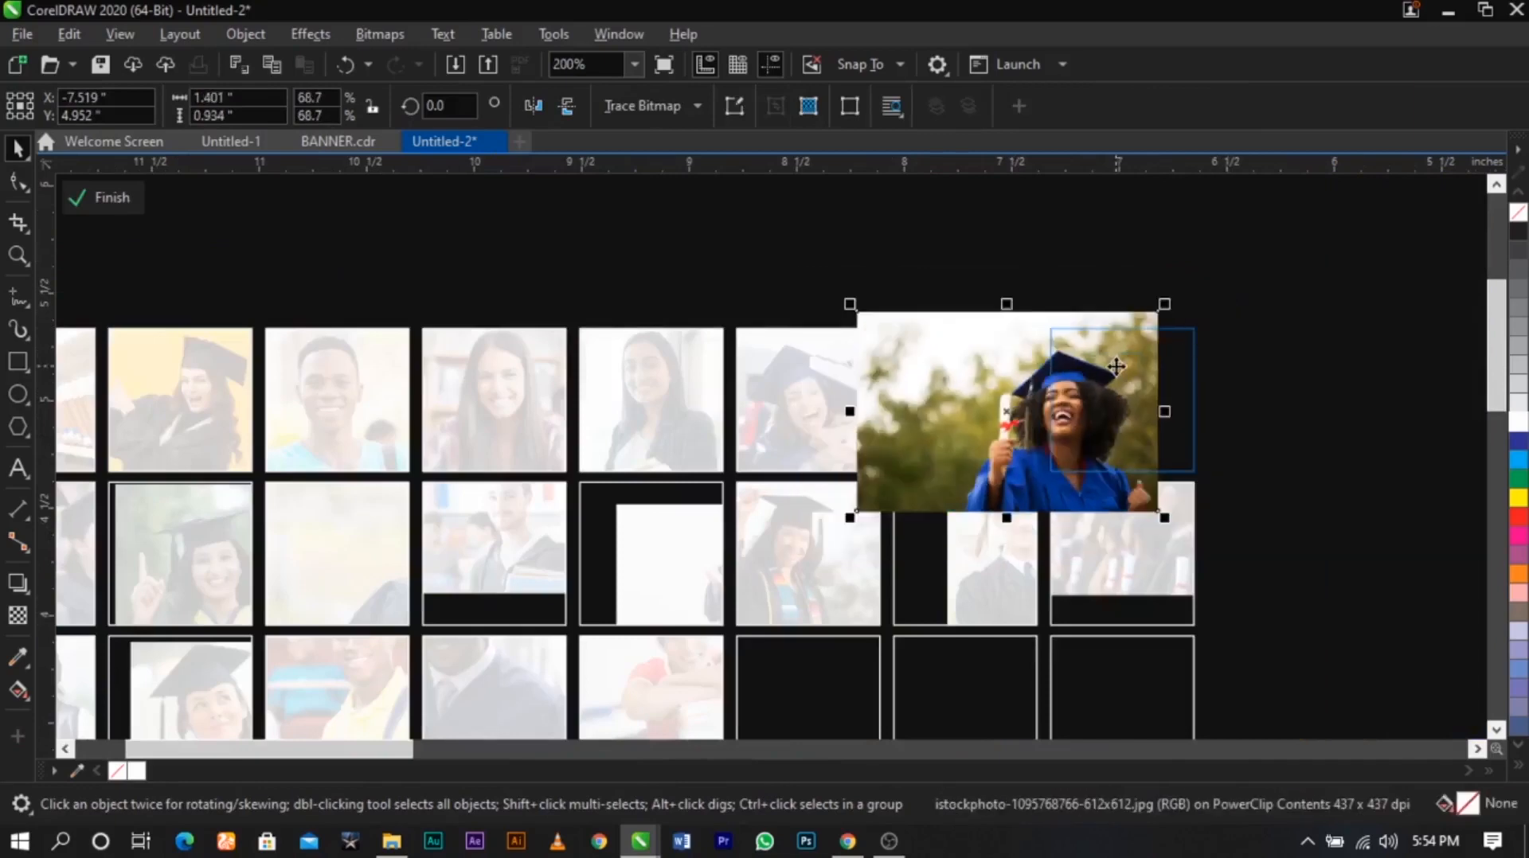
scroll(1116, 365, "up", 1)
left_click_drag(1110, 394, 1207, 374)
left_click_drag(1188, 391, 1239, 406)
left_click(1362, 426, "ctrl")
scroll(1094, 346, "down", 1)
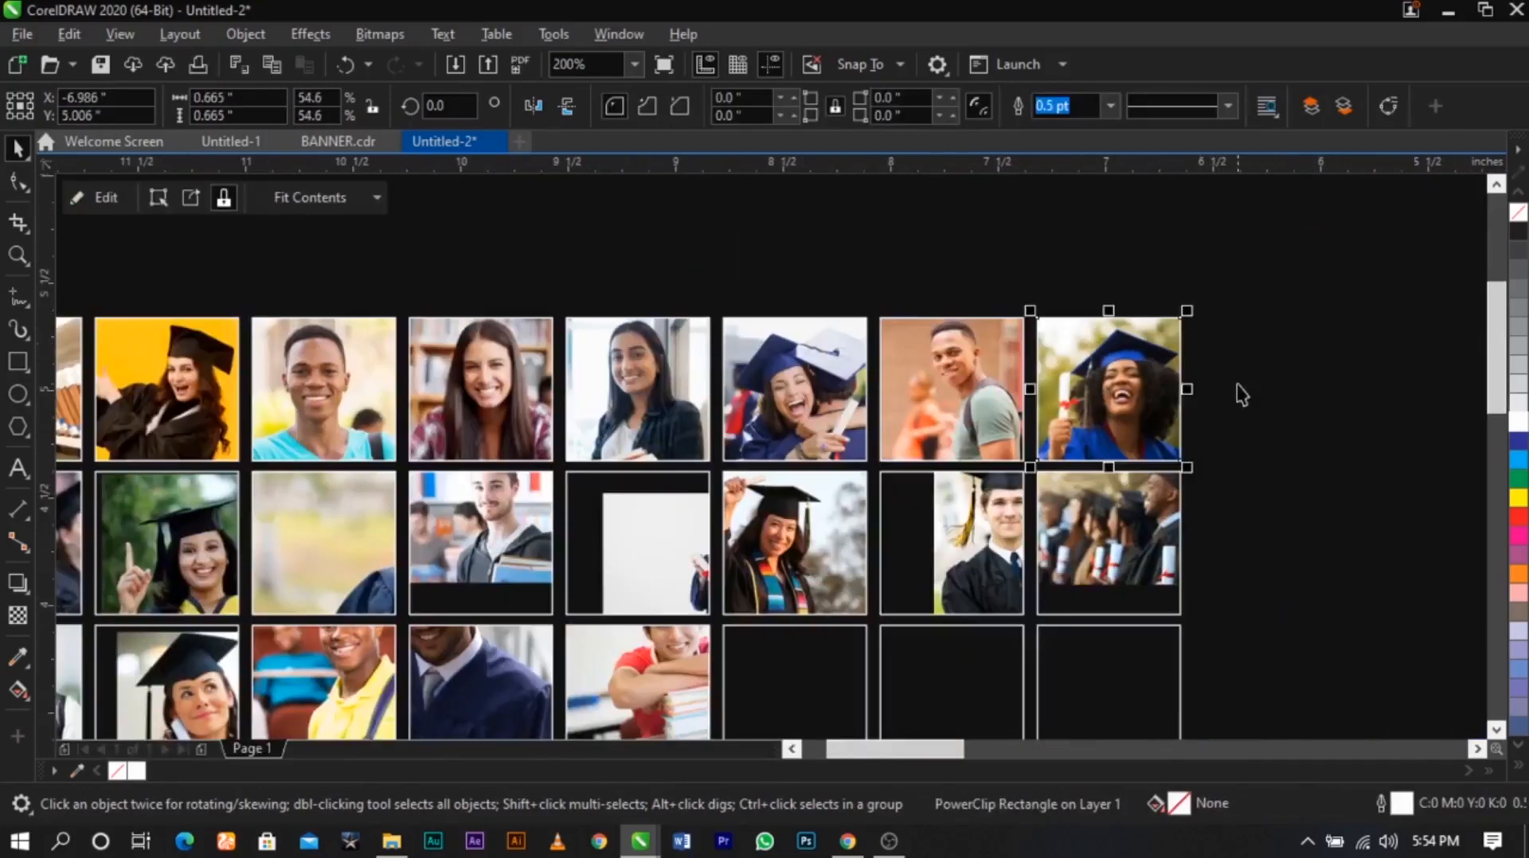
left_click(1237, 387)
Edit the second row's first PowerClip and shift the bearded graduate's photo slightly down so his cap fits in the square
scroll(1050, 401, "down", 1)
key("z")
left_click_drag(434, 398, 692, 562)
key("space")
left_click(715, 461, "ctrl")
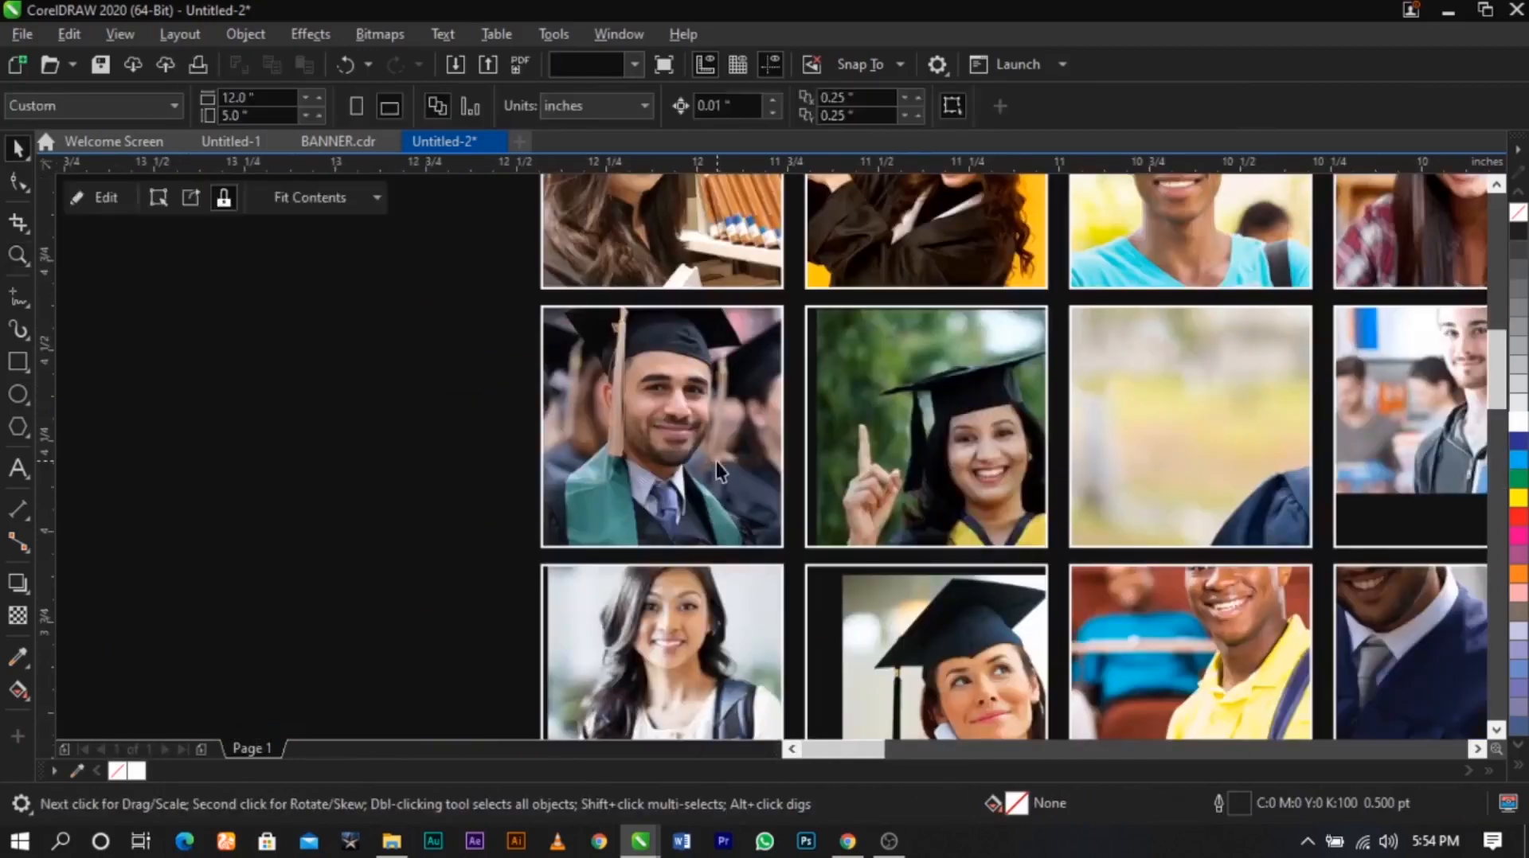
left_click_drag(714, 418, 714, 440)
left_click(476, 444, "ctrl")
Scale the second row's second PowerClip photo to about 0.84 by 0.84 inches and centre the pointing graduate within the square
left_click(946, 432, "ctrl")
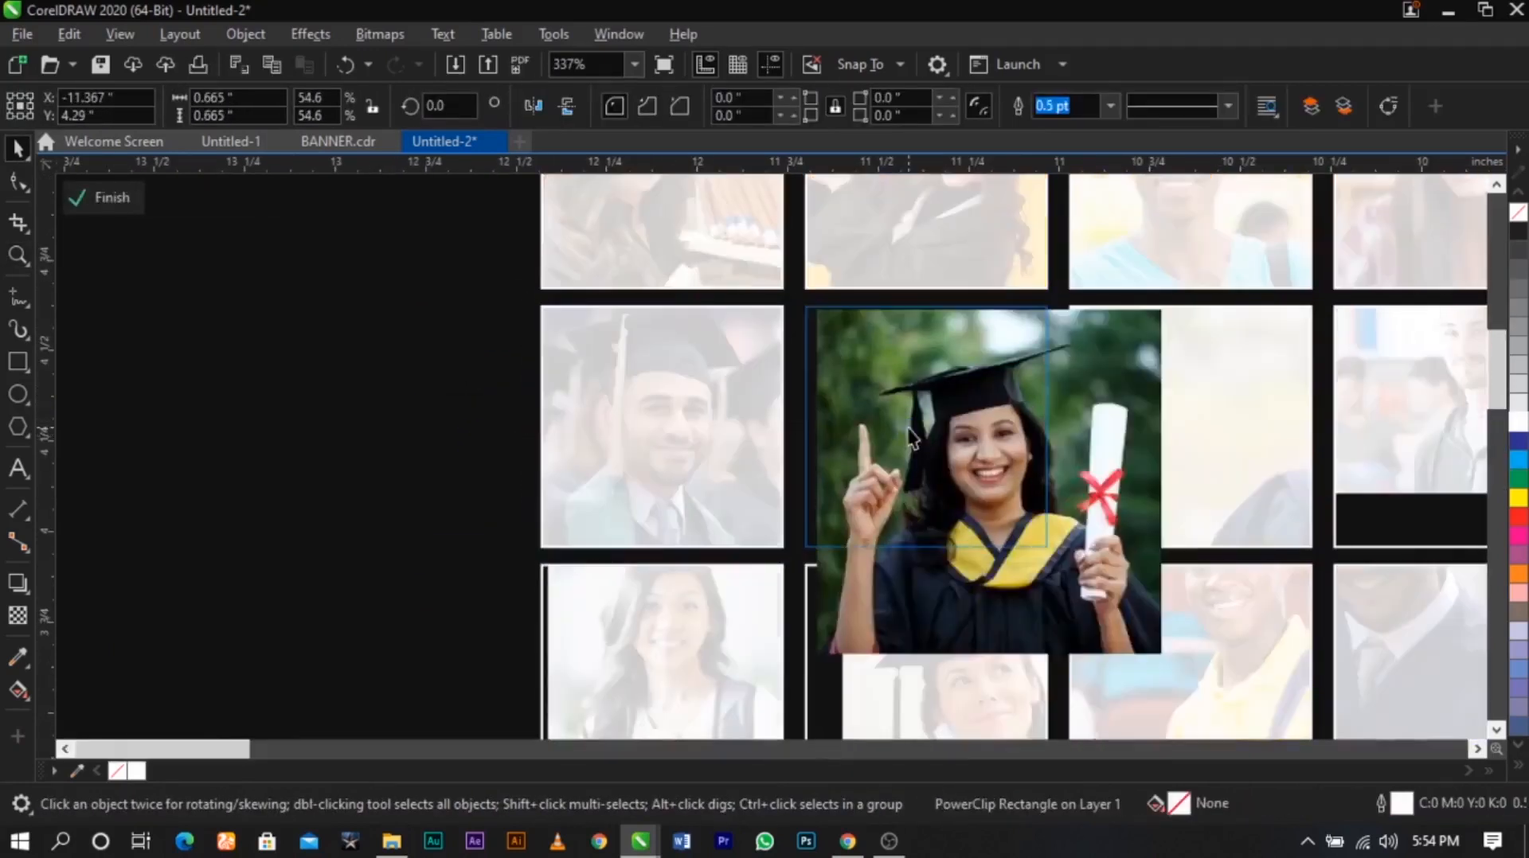
left_click_drag(947, 430, 905, 422)
left_click_drag(1132, 294, 1086, 341)
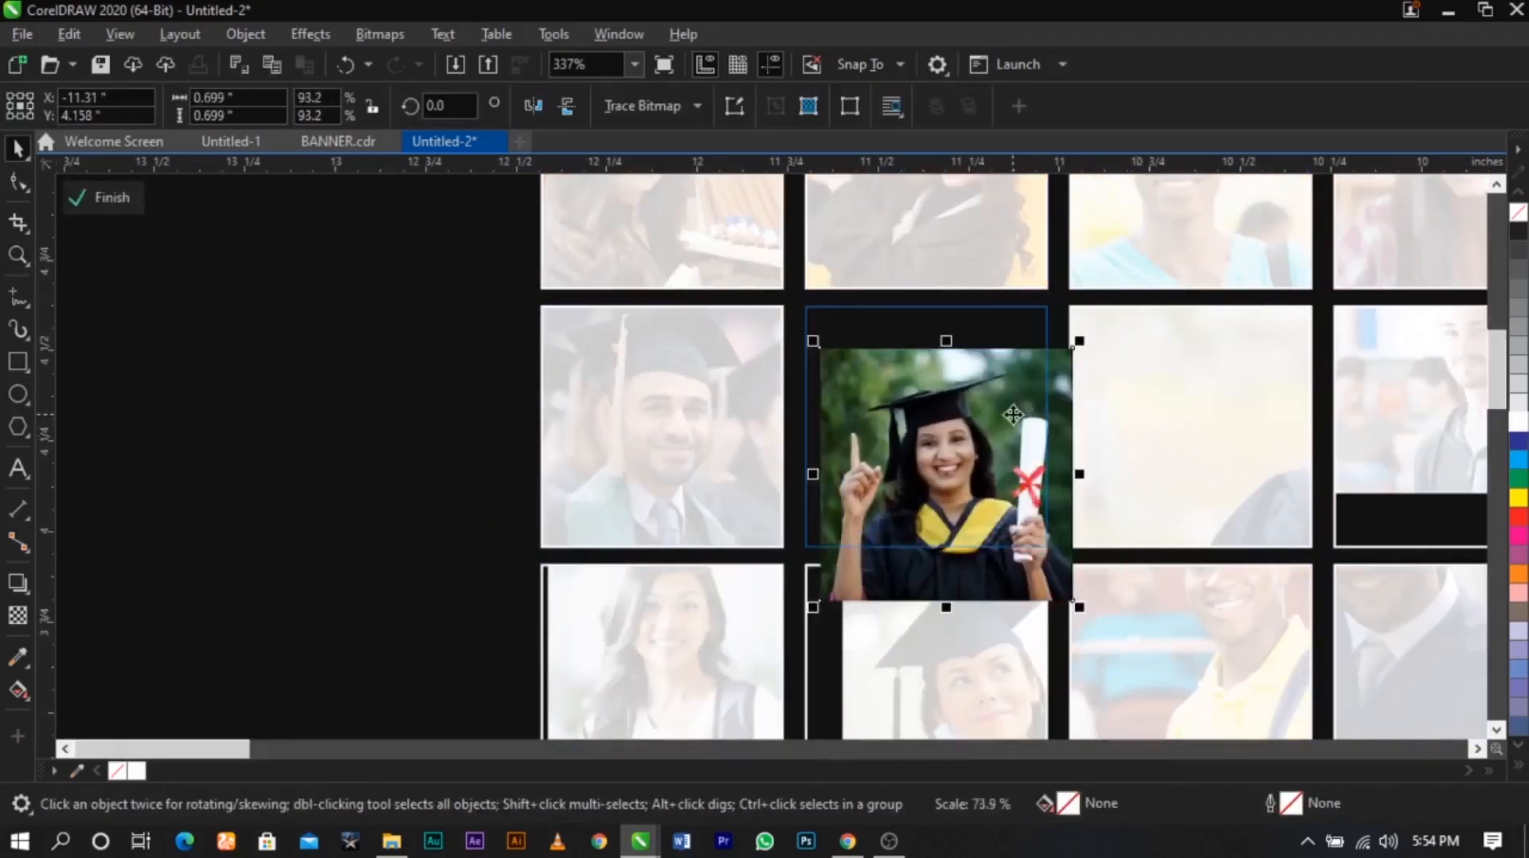
left_click_drag(1012, 411, 978, 365)
left_click(1087, 399, "ctrl")
left_click(968, 406, "ctrl")
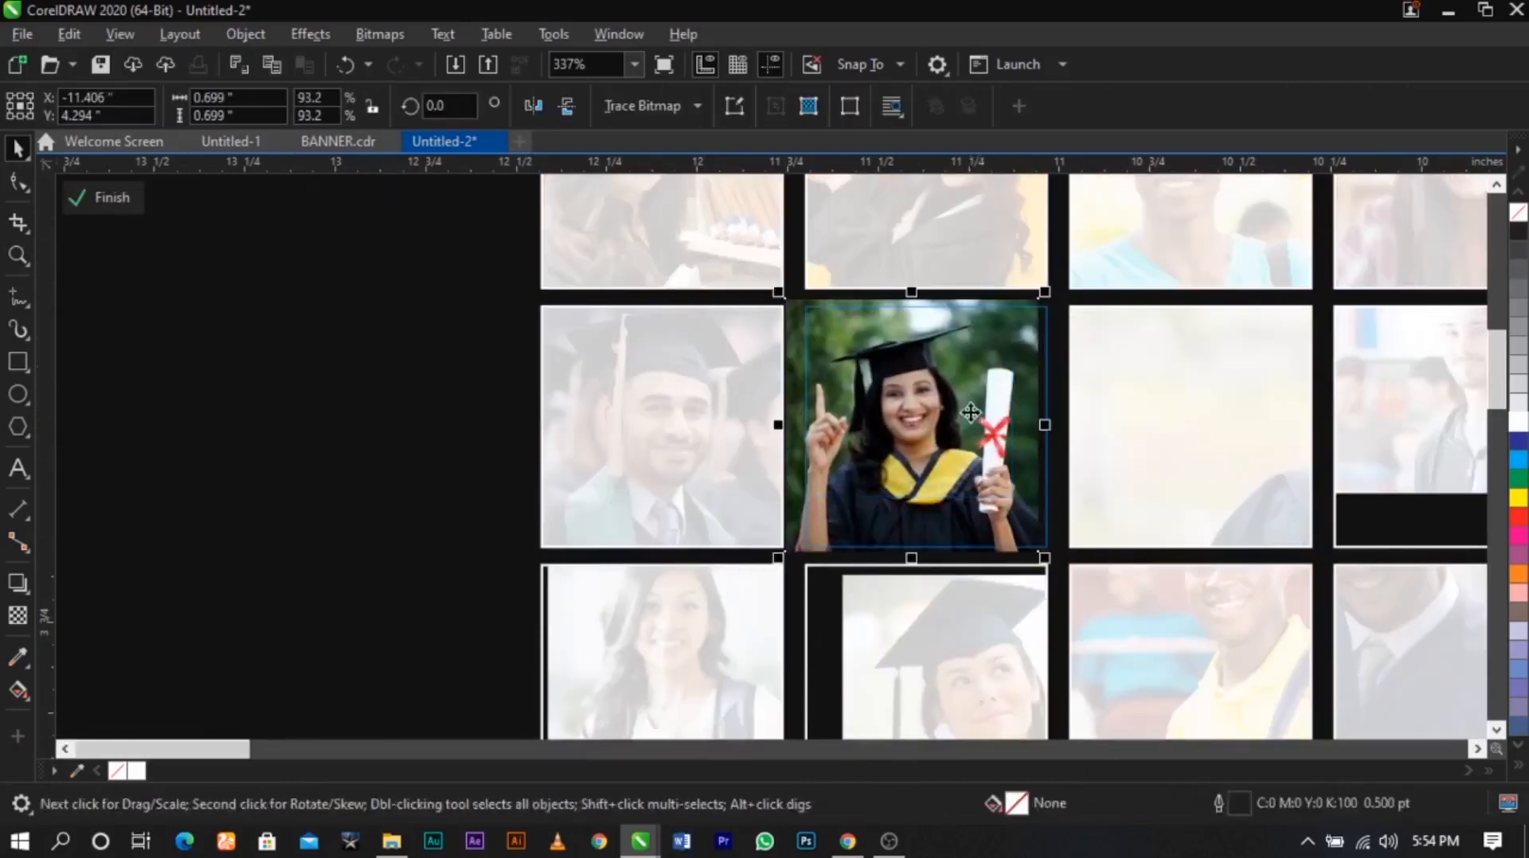
left_click_drag(1049, 559, 1073, 578)
left_click_drag(1027, 500, 1027, 500)
left_click(755, 526, "ctrl")
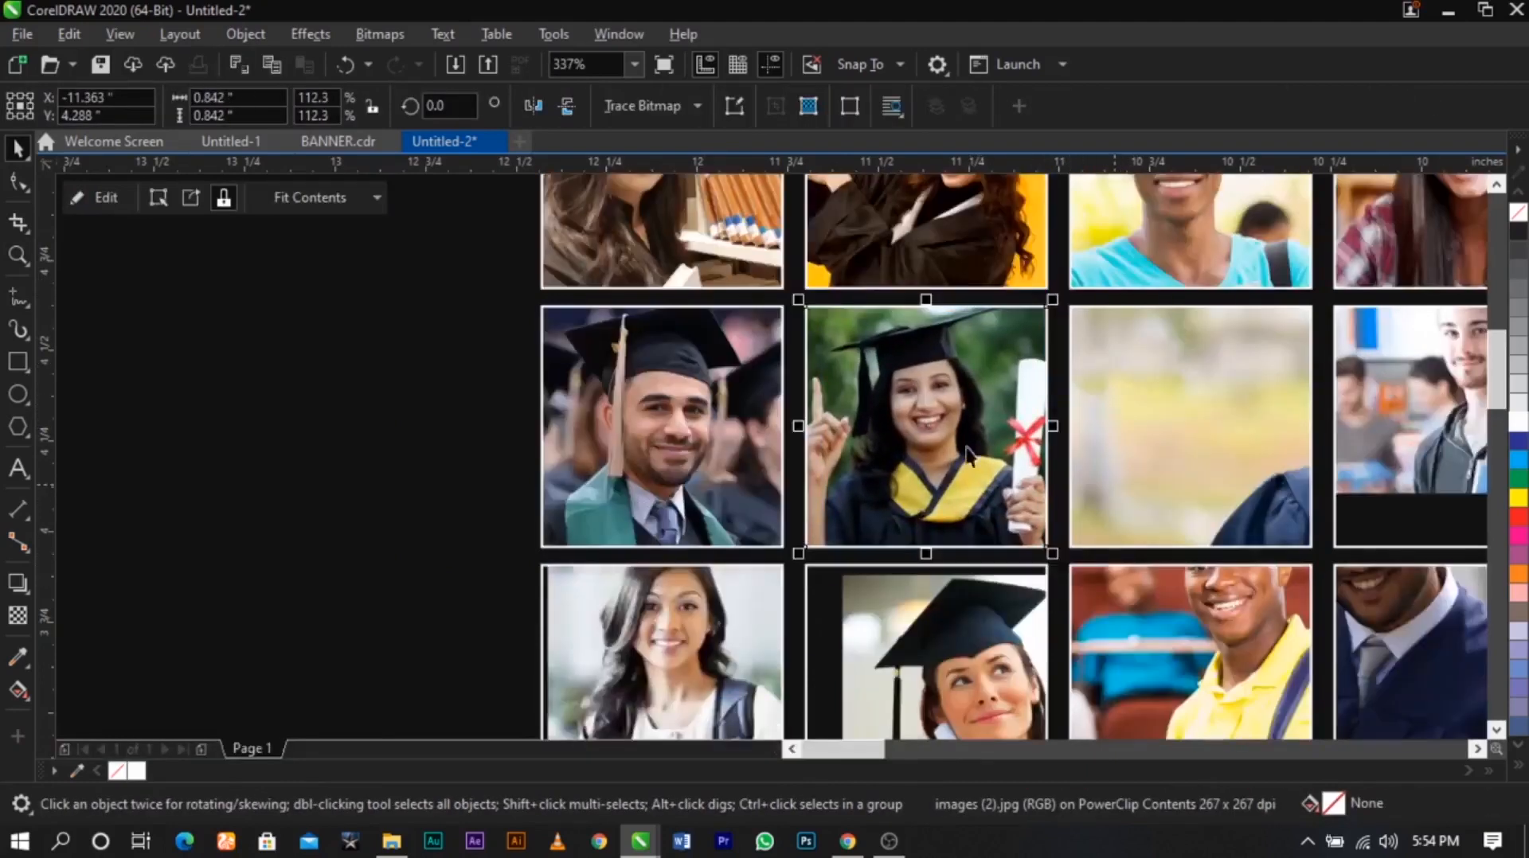
scroll(841, 406, "down", 2)
left_click(512, 397)
key("z")
left_click_drag(660, 250, 1428, 661)
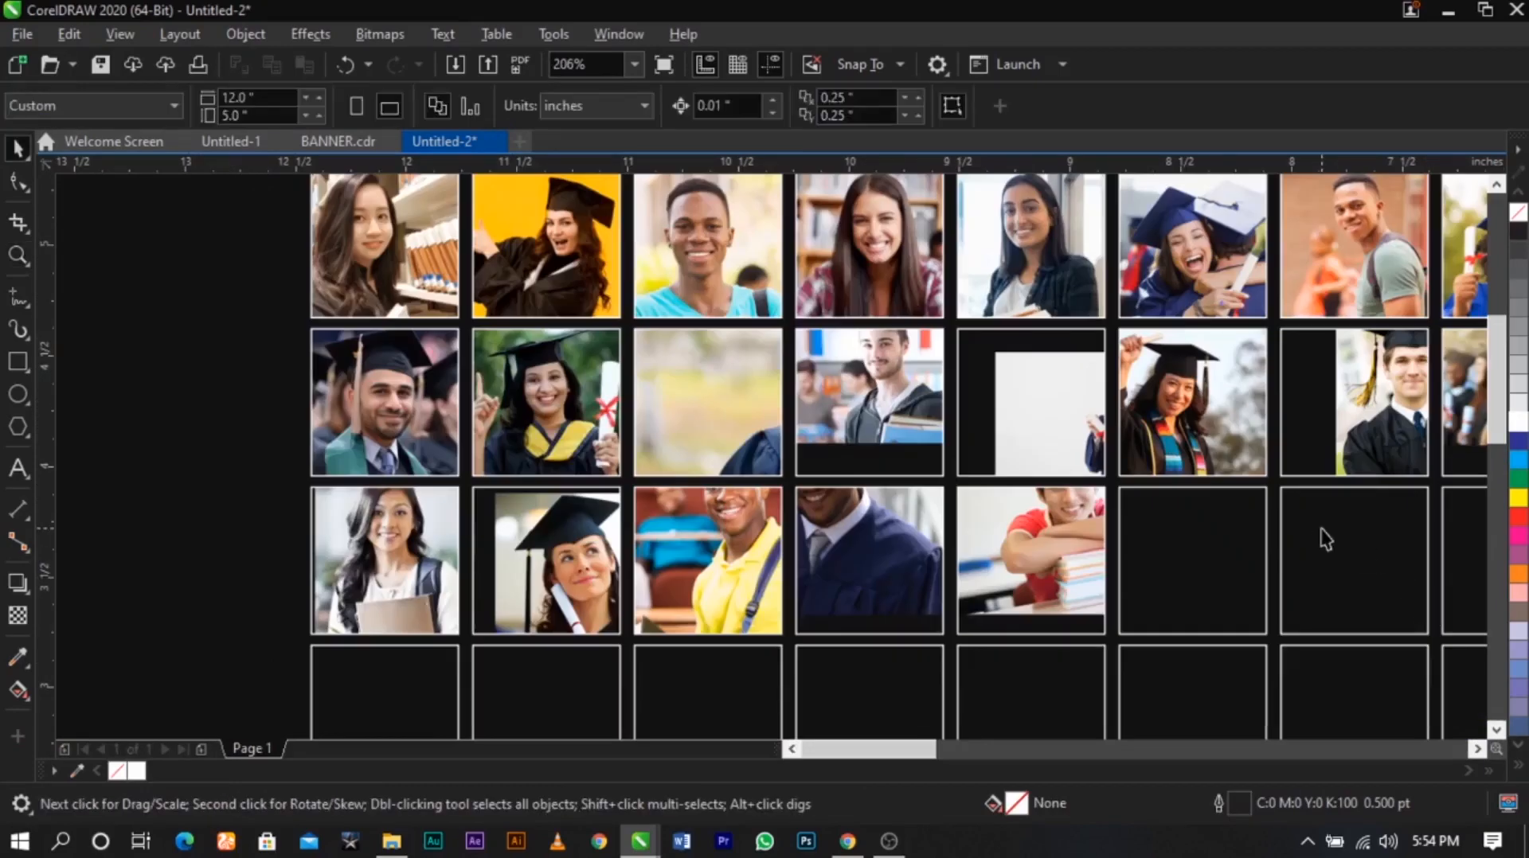
left_click(865, 415)
scroll(875, 438, "up", 3)
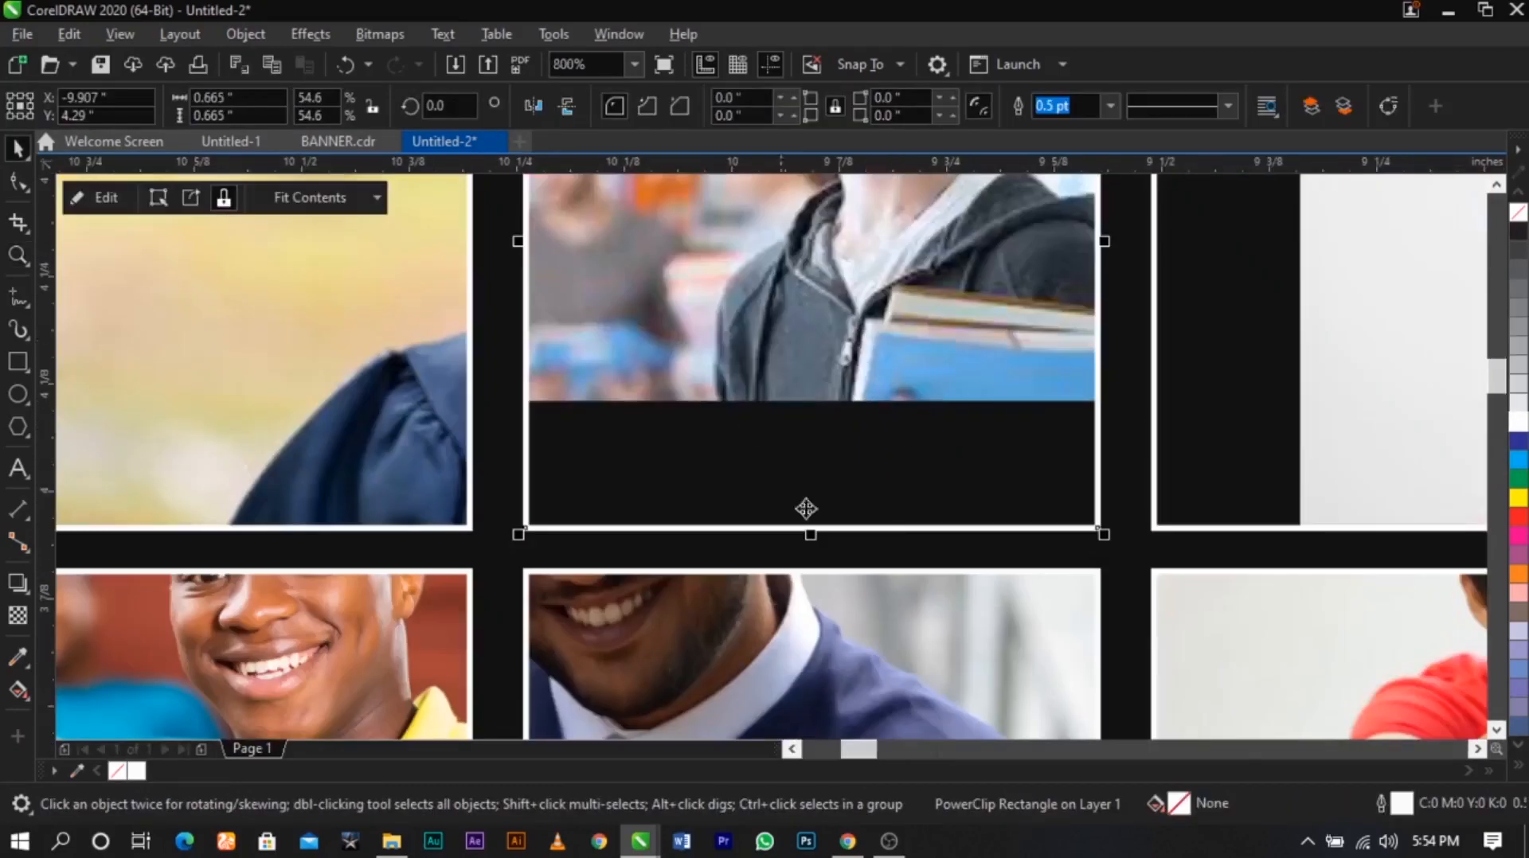
left_click(858, 469)
left_click(1174, 459)
scroll(939, 406, "down", 1)
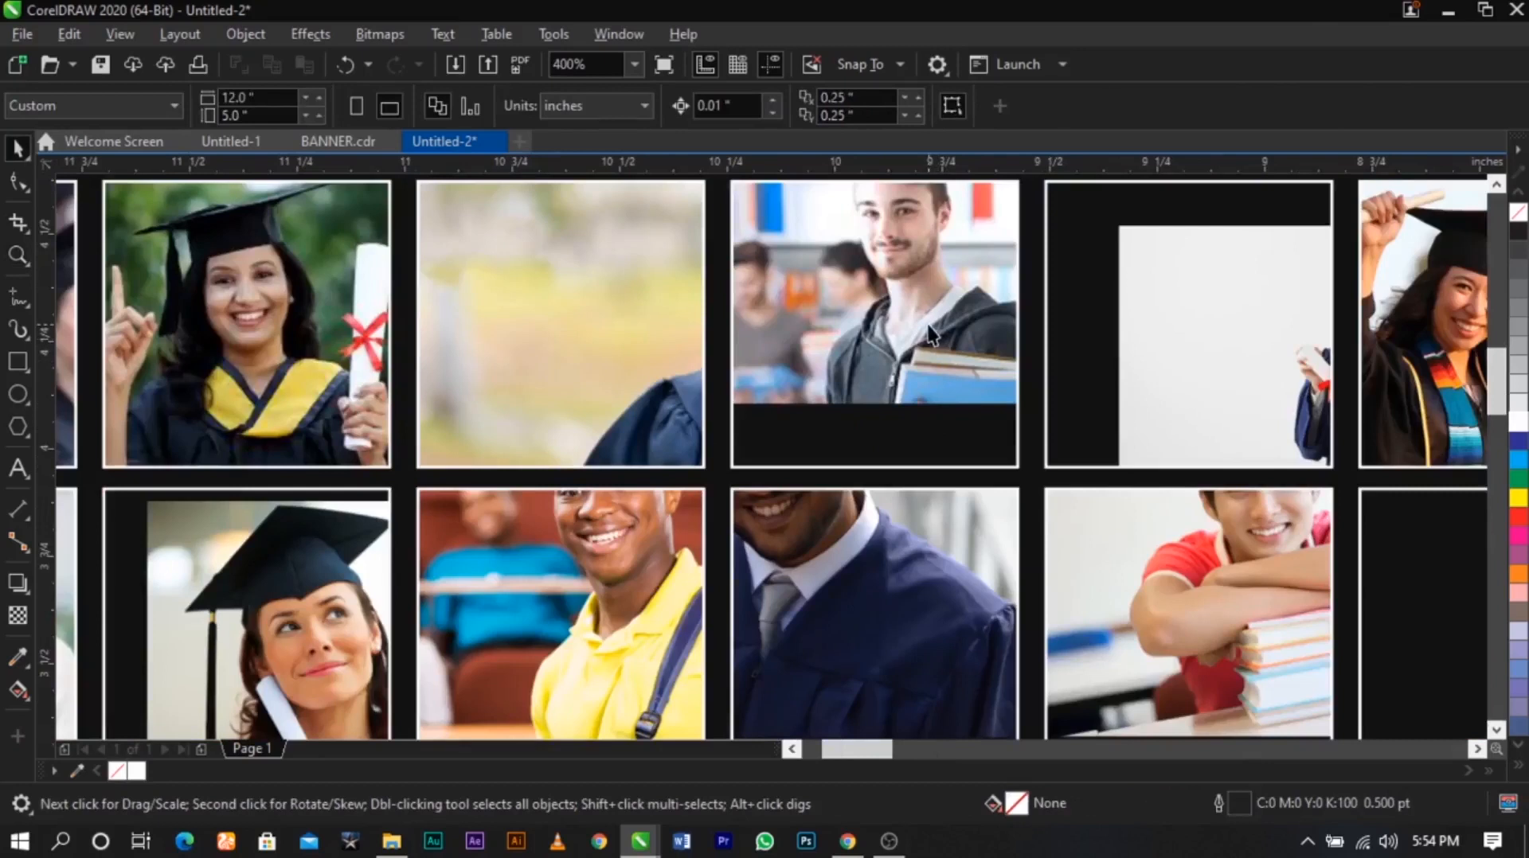
Edit the second row's fourth PowerClip, move the hoodie student's photo down and scale it to about 1.48 by 0.8 inches to fill the square
left_click(928, 324)
right_click(962, 365)
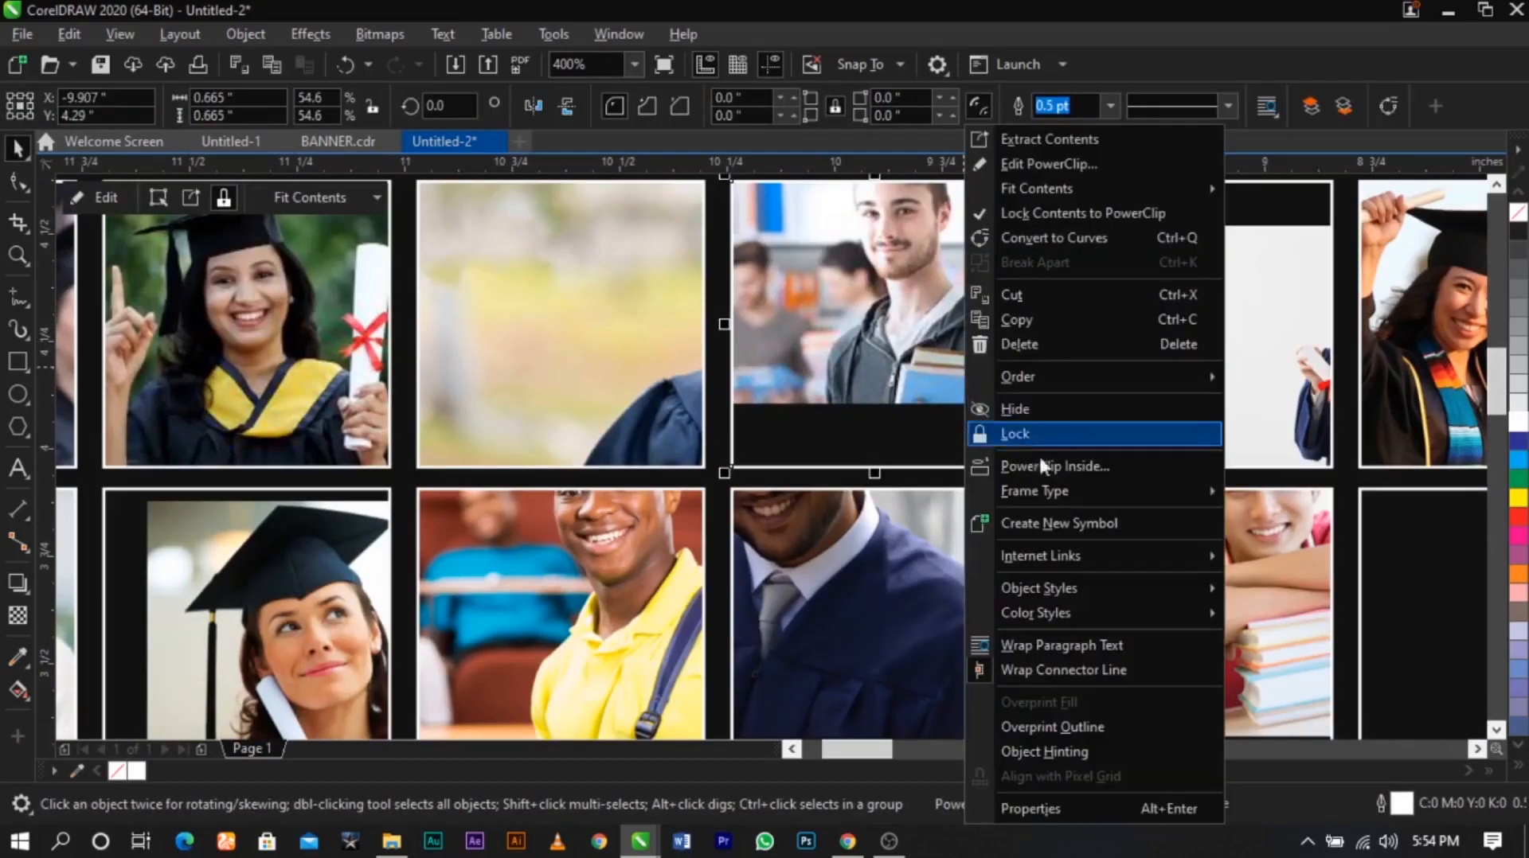
left_click(1050, 169)
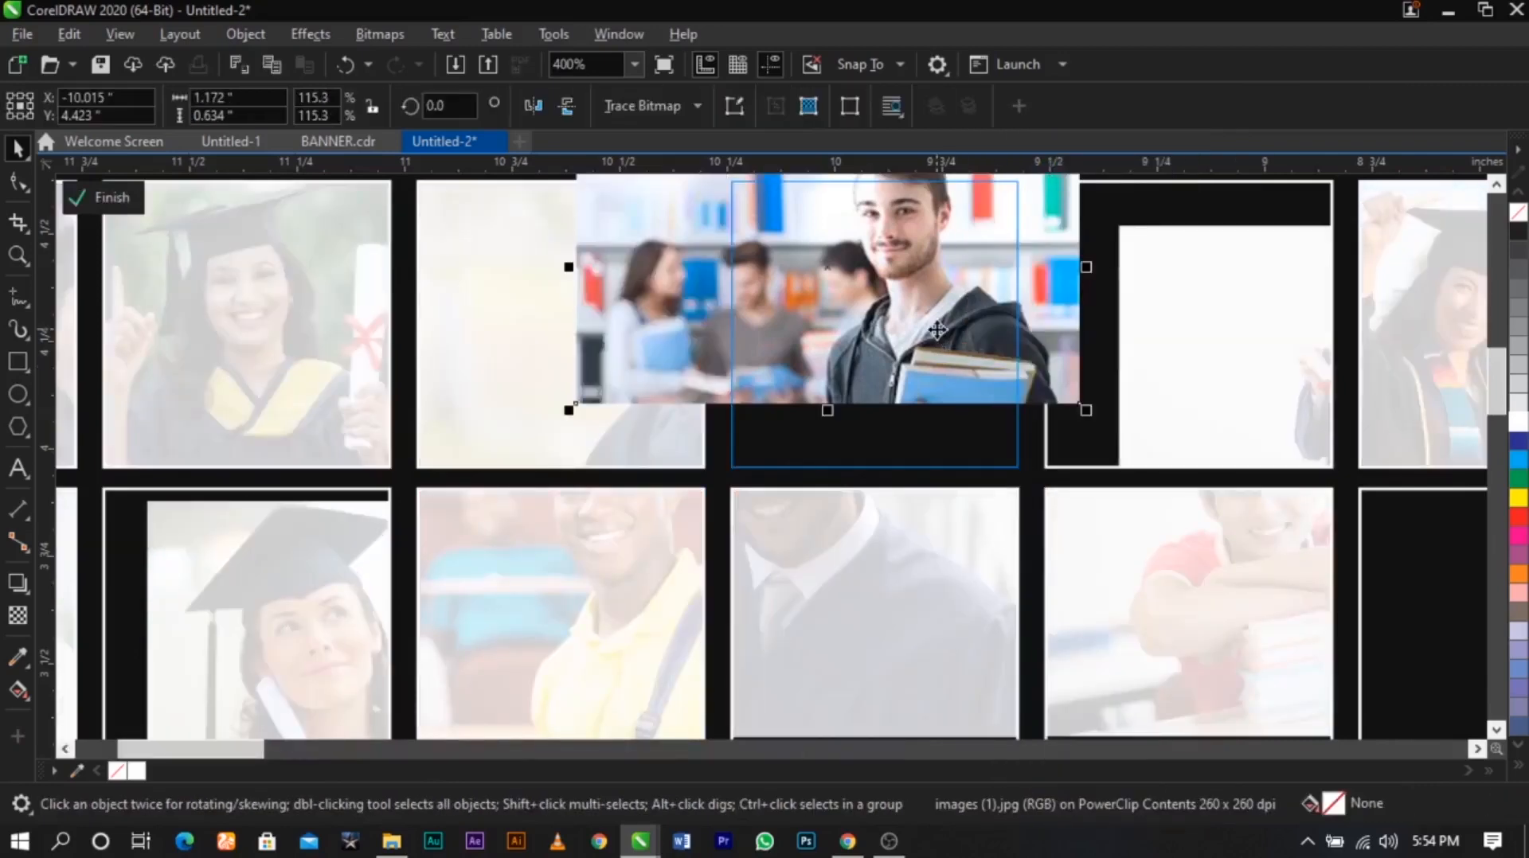
scroll(937, 327, "down", 1)
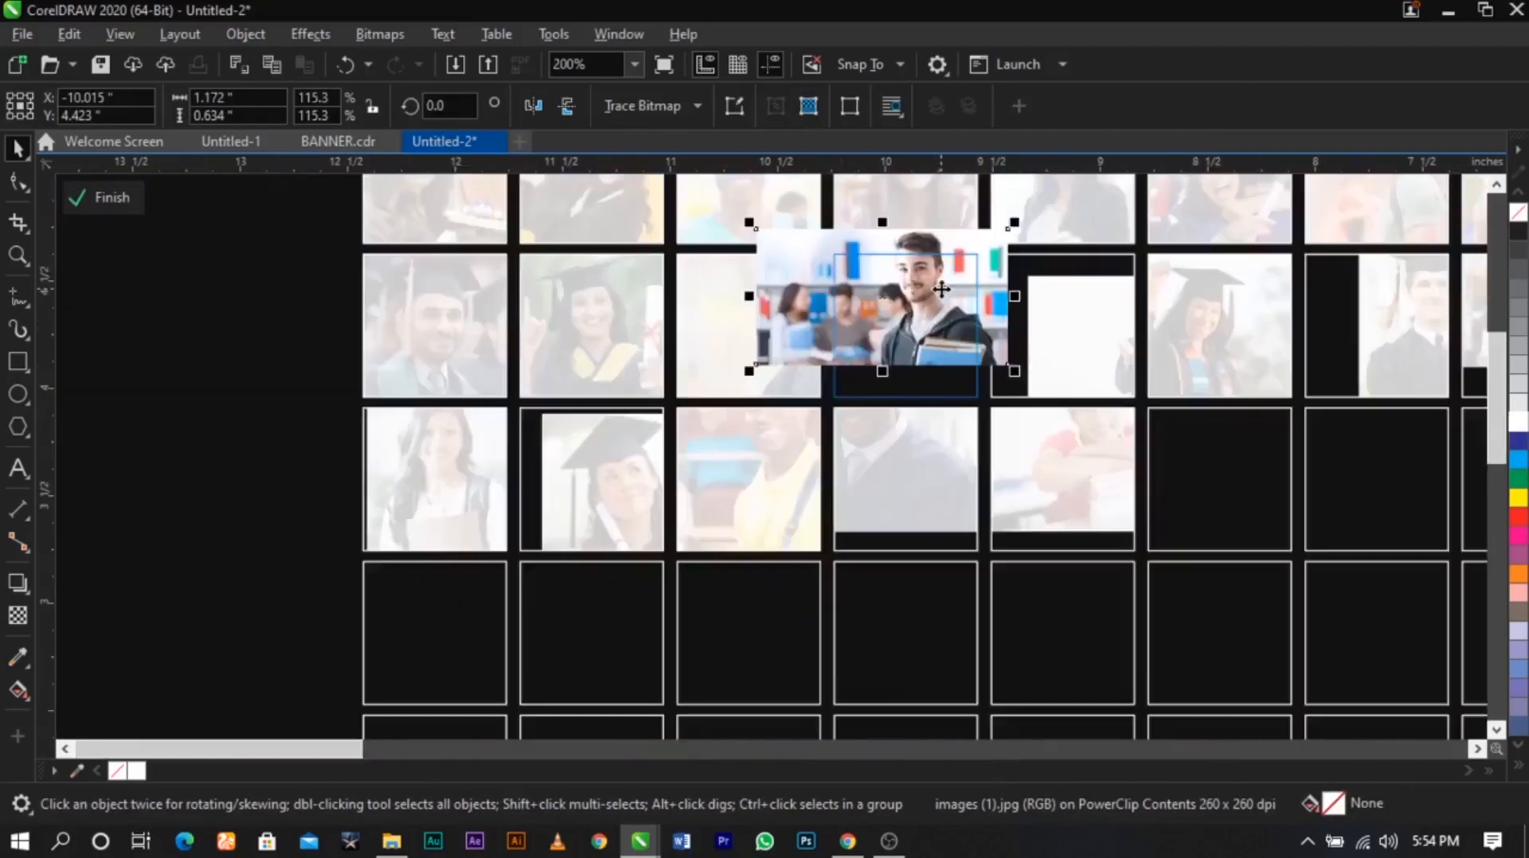
scroll(906, 366, "down", 1)
scroll(907, 365, "up", 1)
scroll(903, 369, "up", 2)
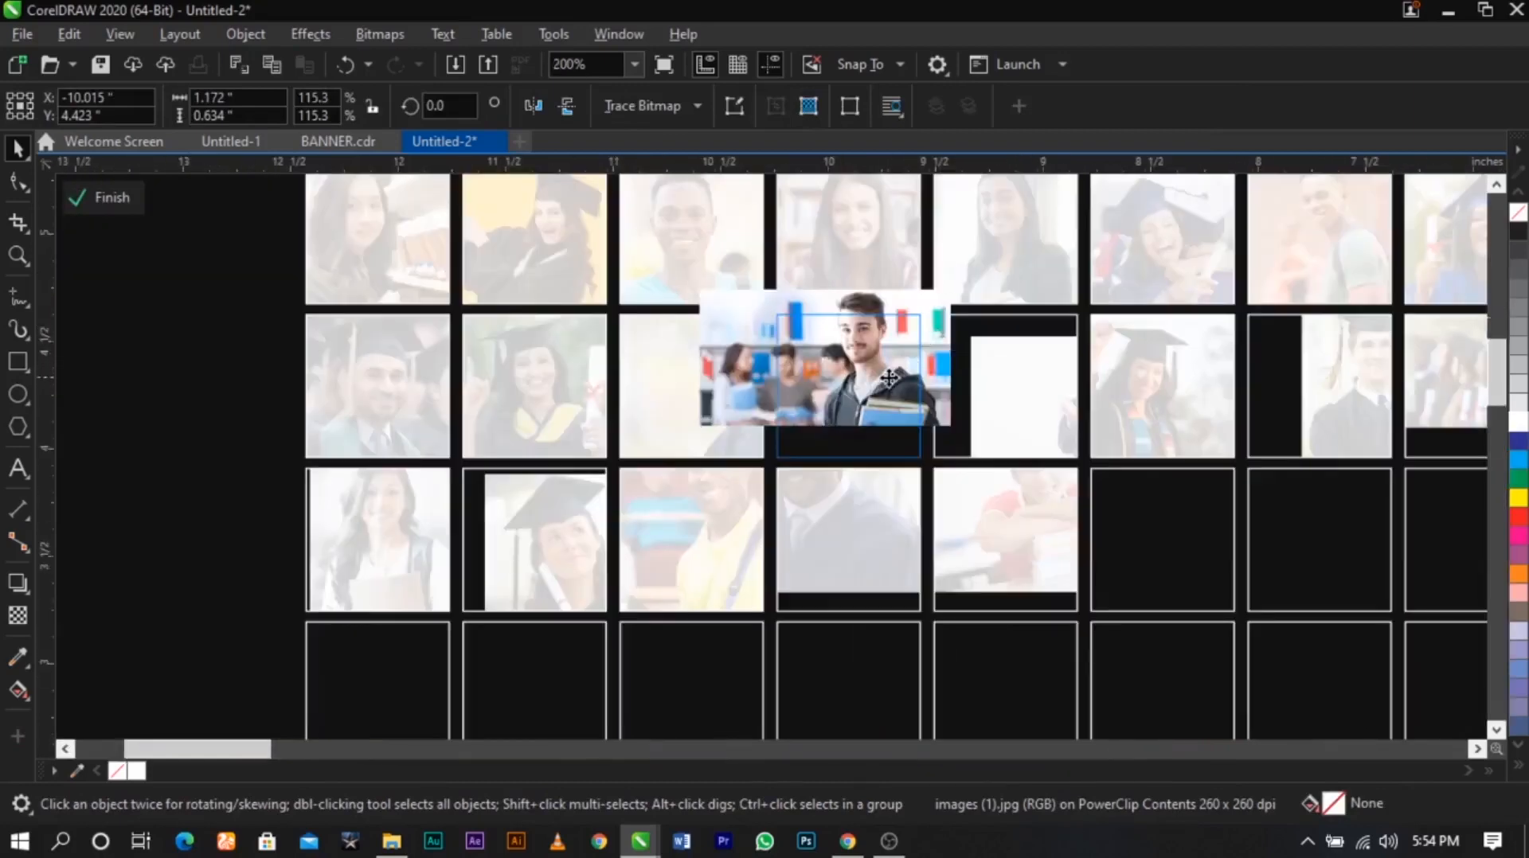
left_click_drag(904, 367, 844, 461)
scroll(882, 378, "down", 1)
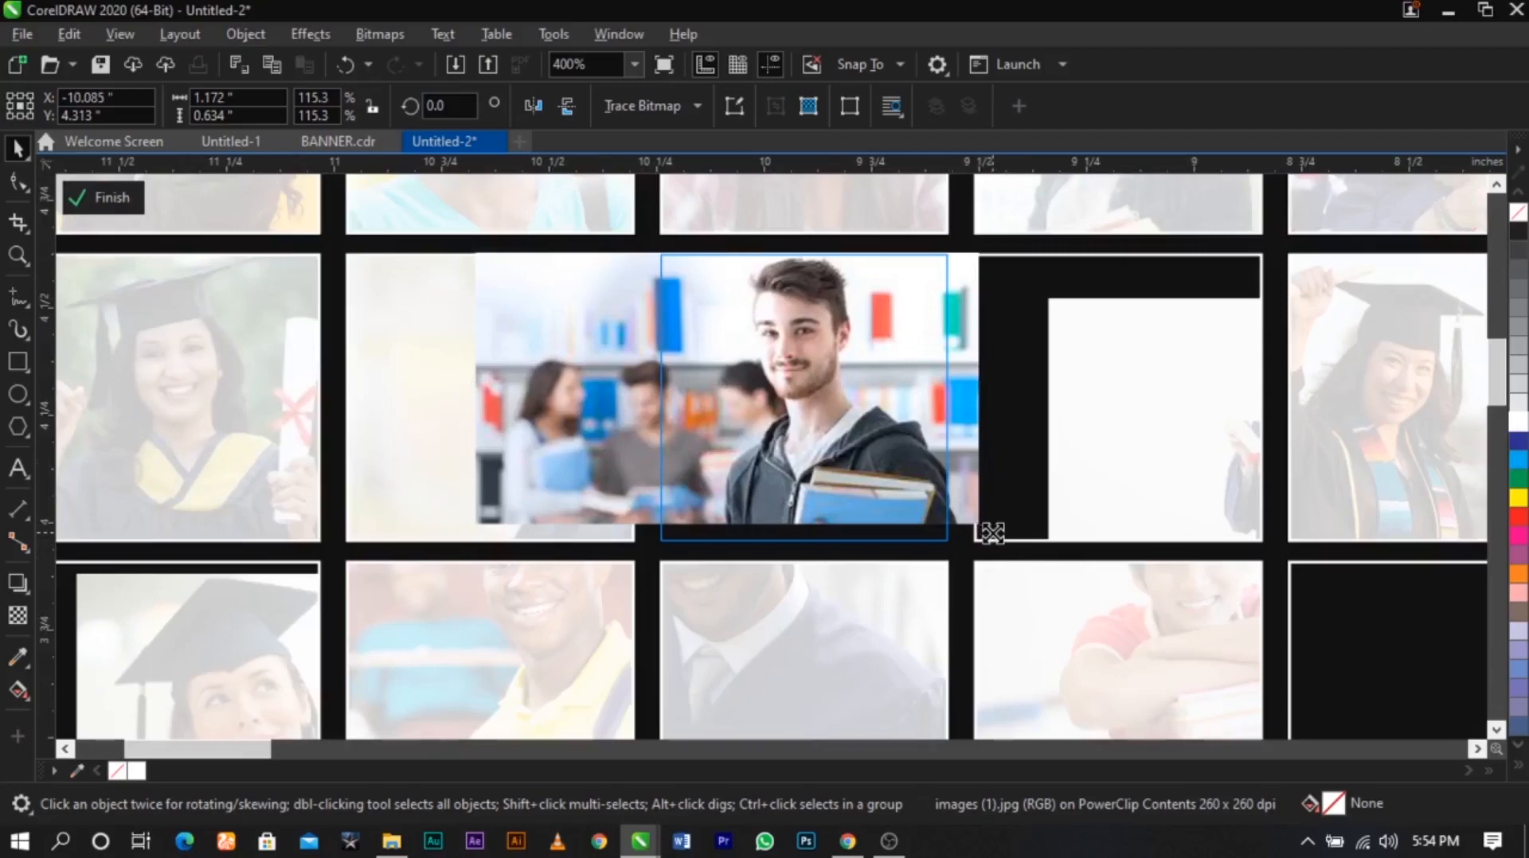
left_click_drag(992, 533, 1032, 593)
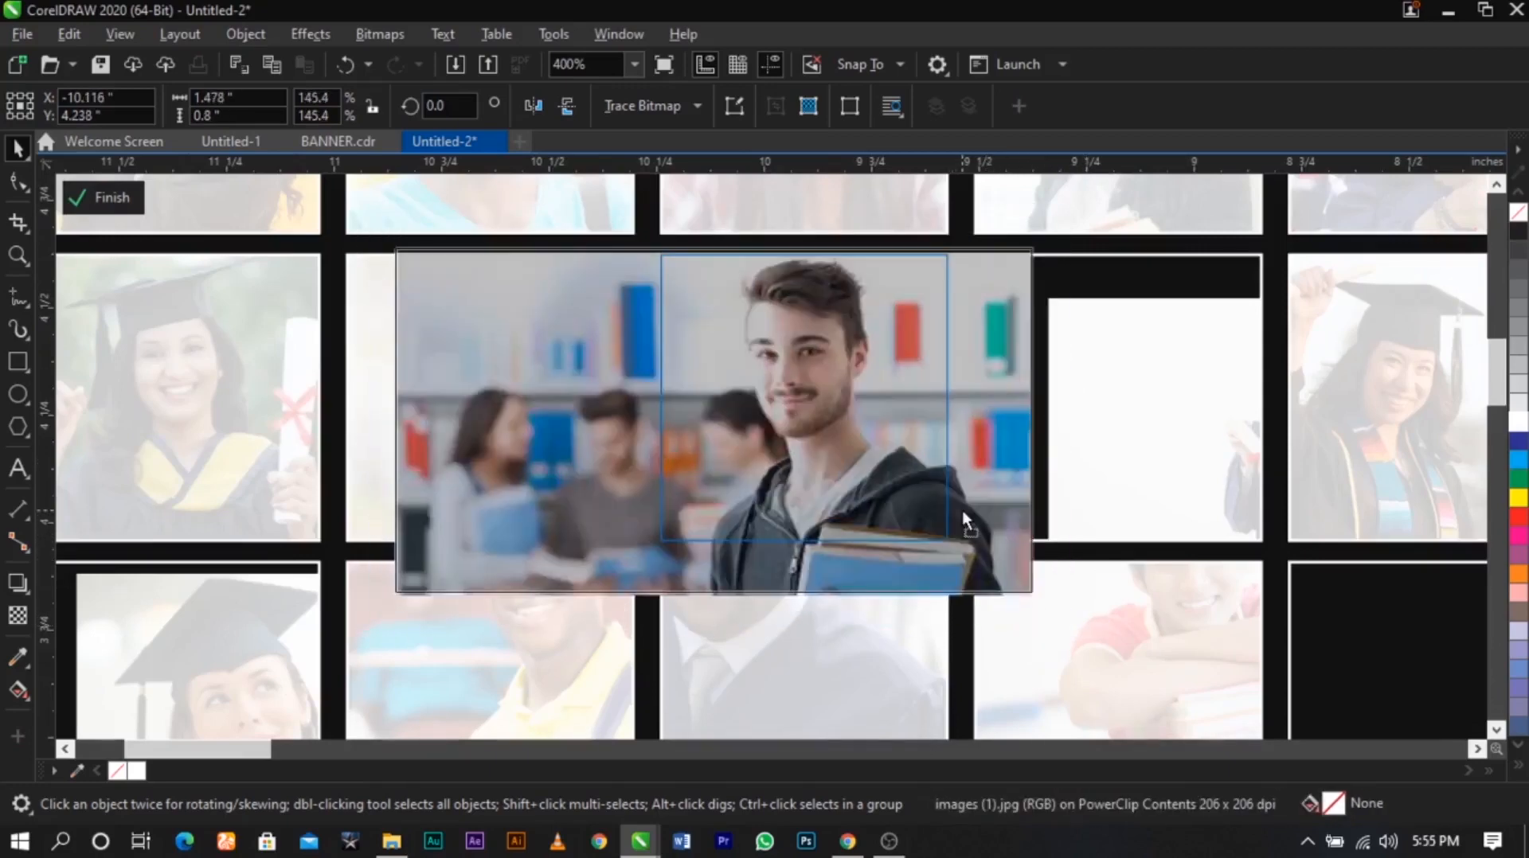
left_click_drag(962, 508, 957, 510)
left_click(1065, 469, "ctrl")
Examine the available PowerClip commands and Fit Contents options for the second row's fifth square
left_click(1107, 484)
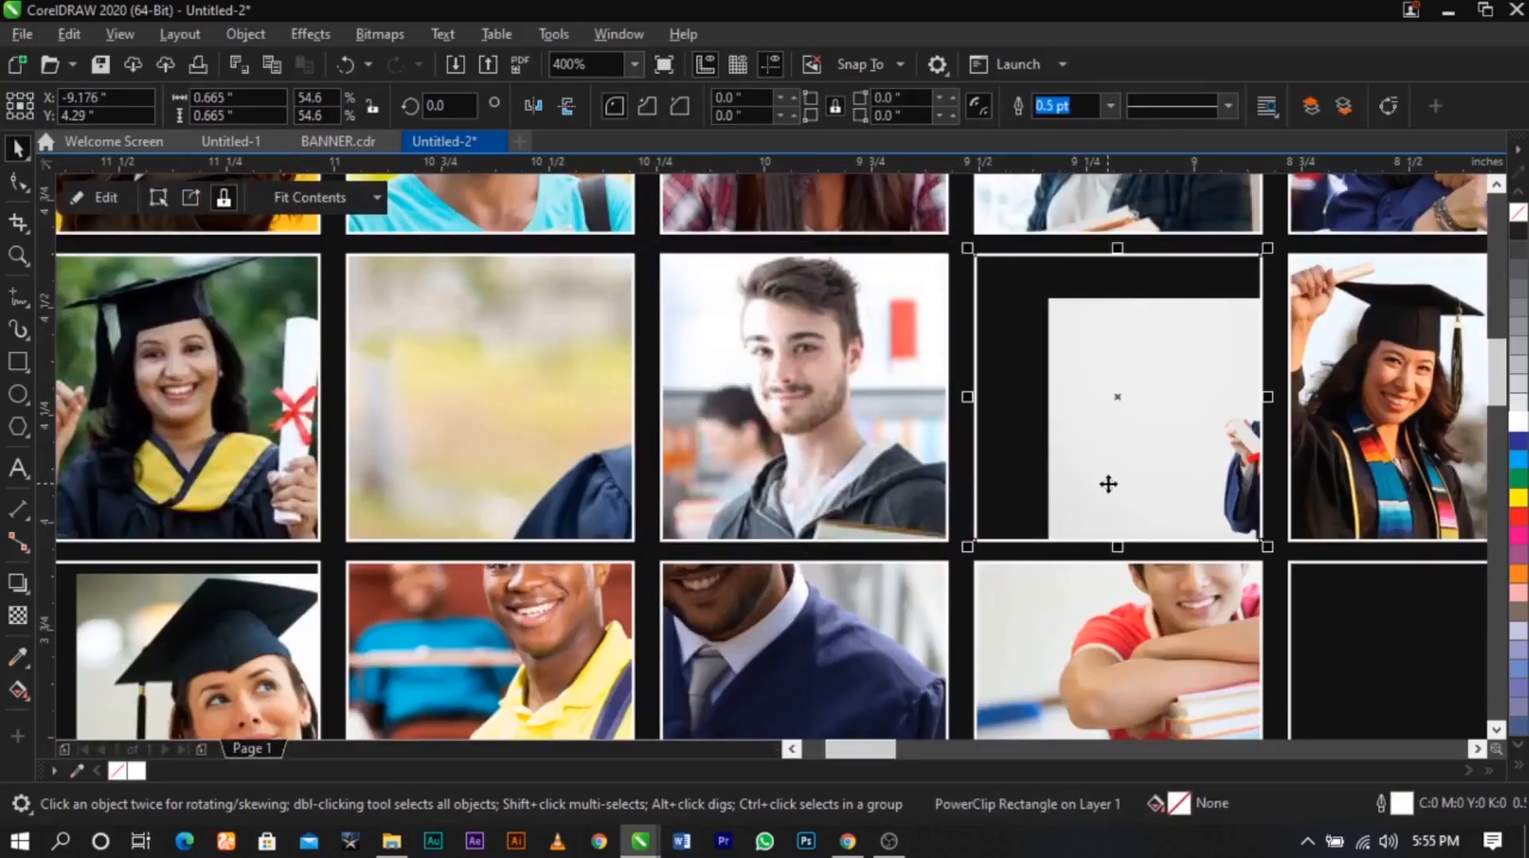
right_click(1107, 485)
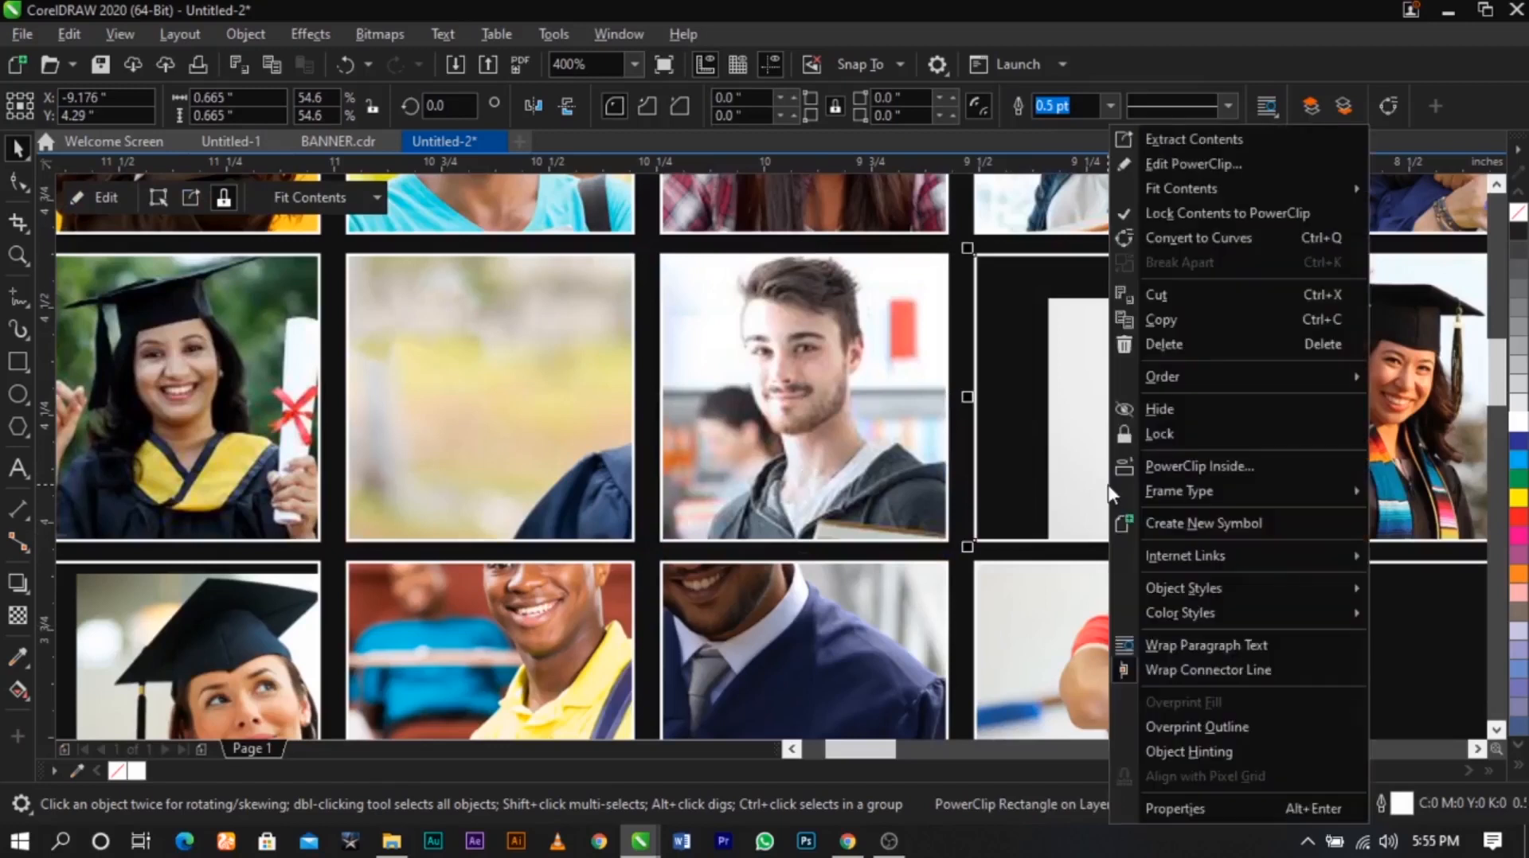
left_click(1097, 493)
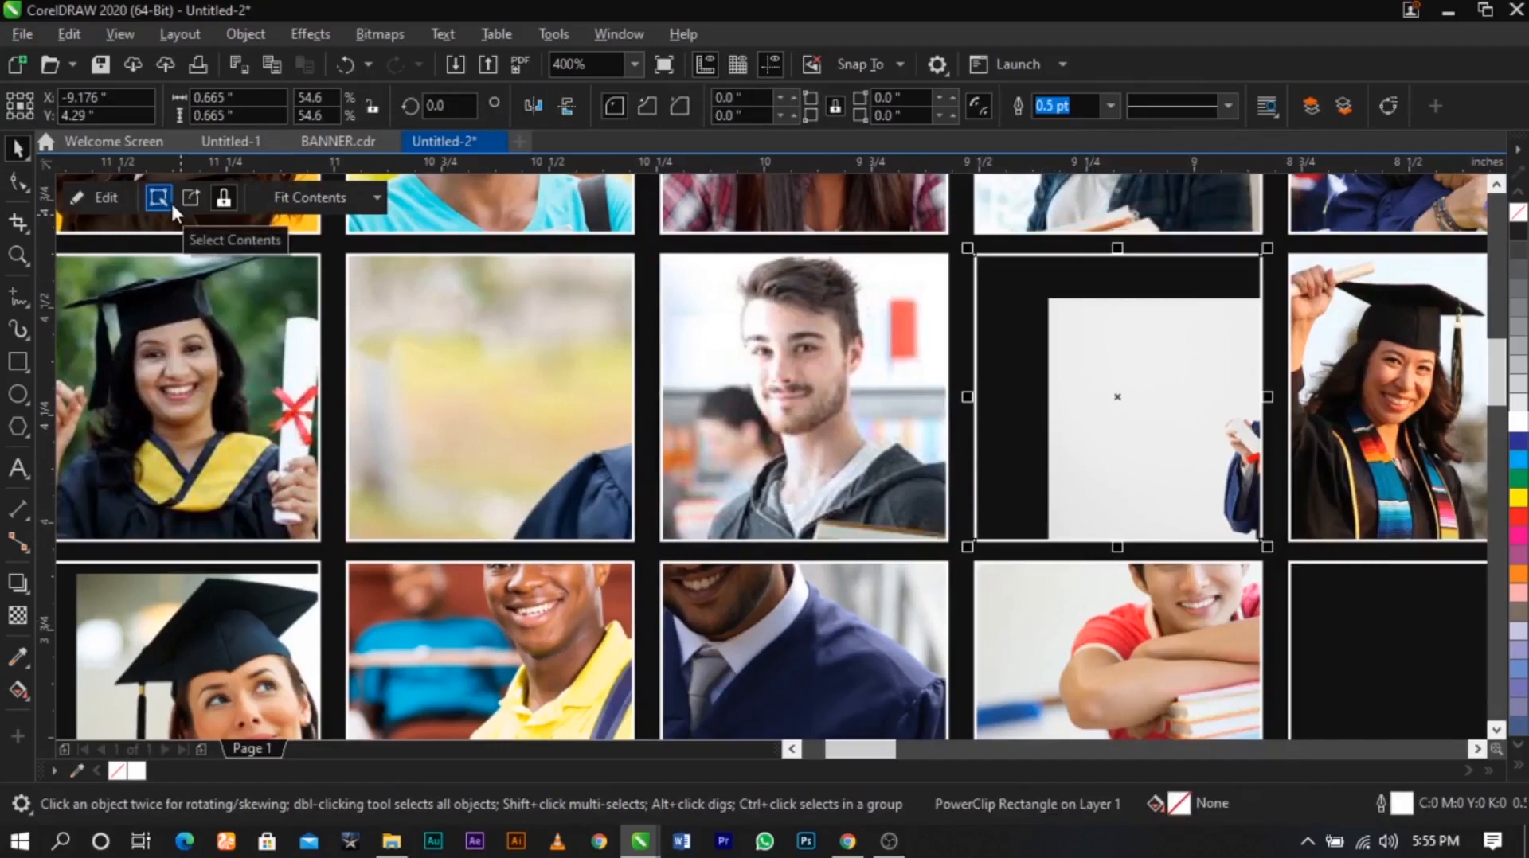
left_click(384, 205)
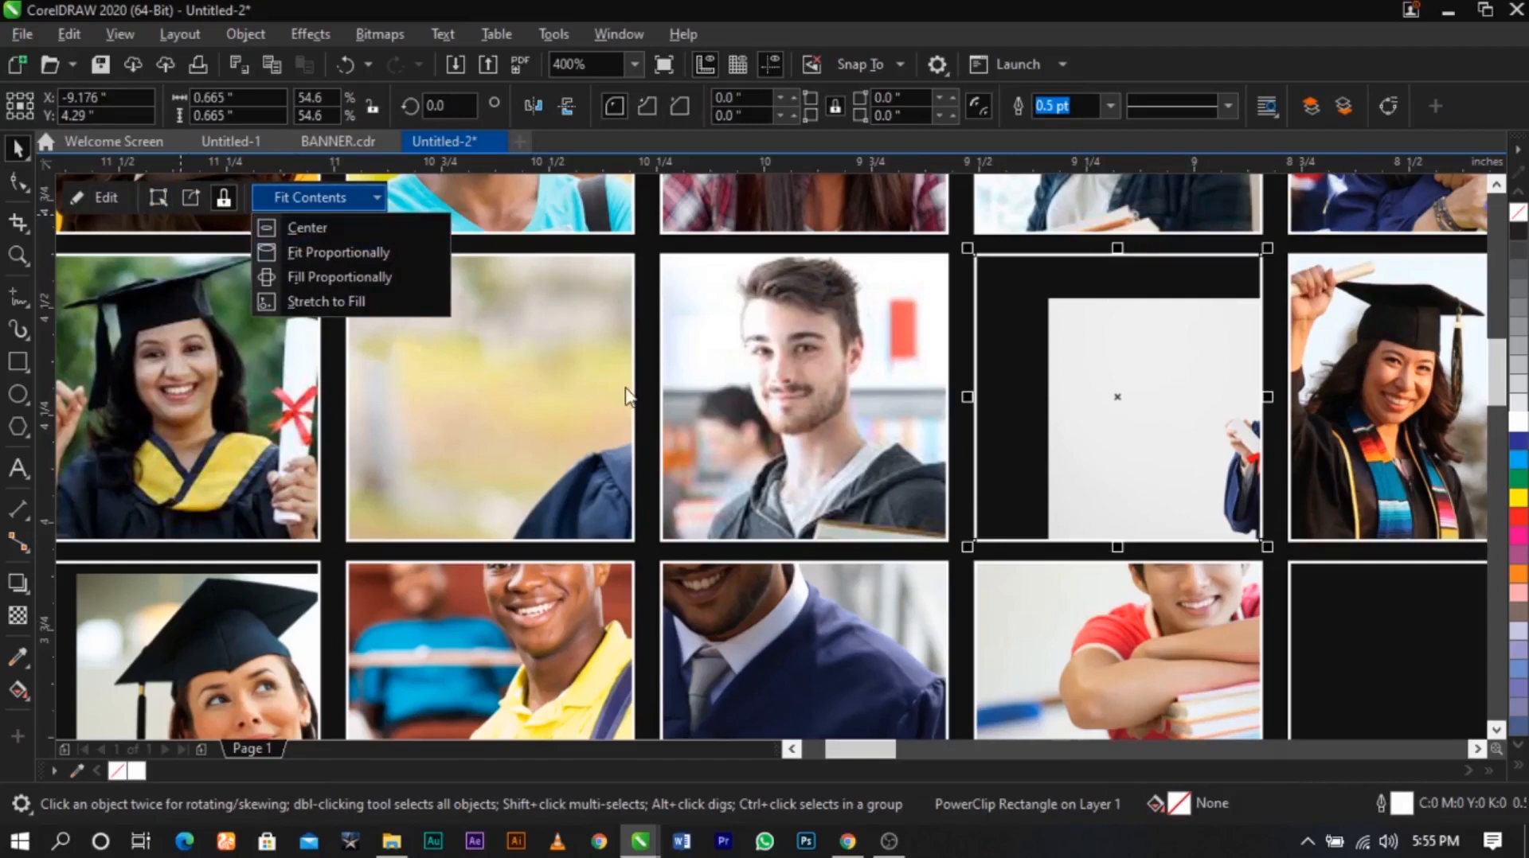
left_click(972, 430)
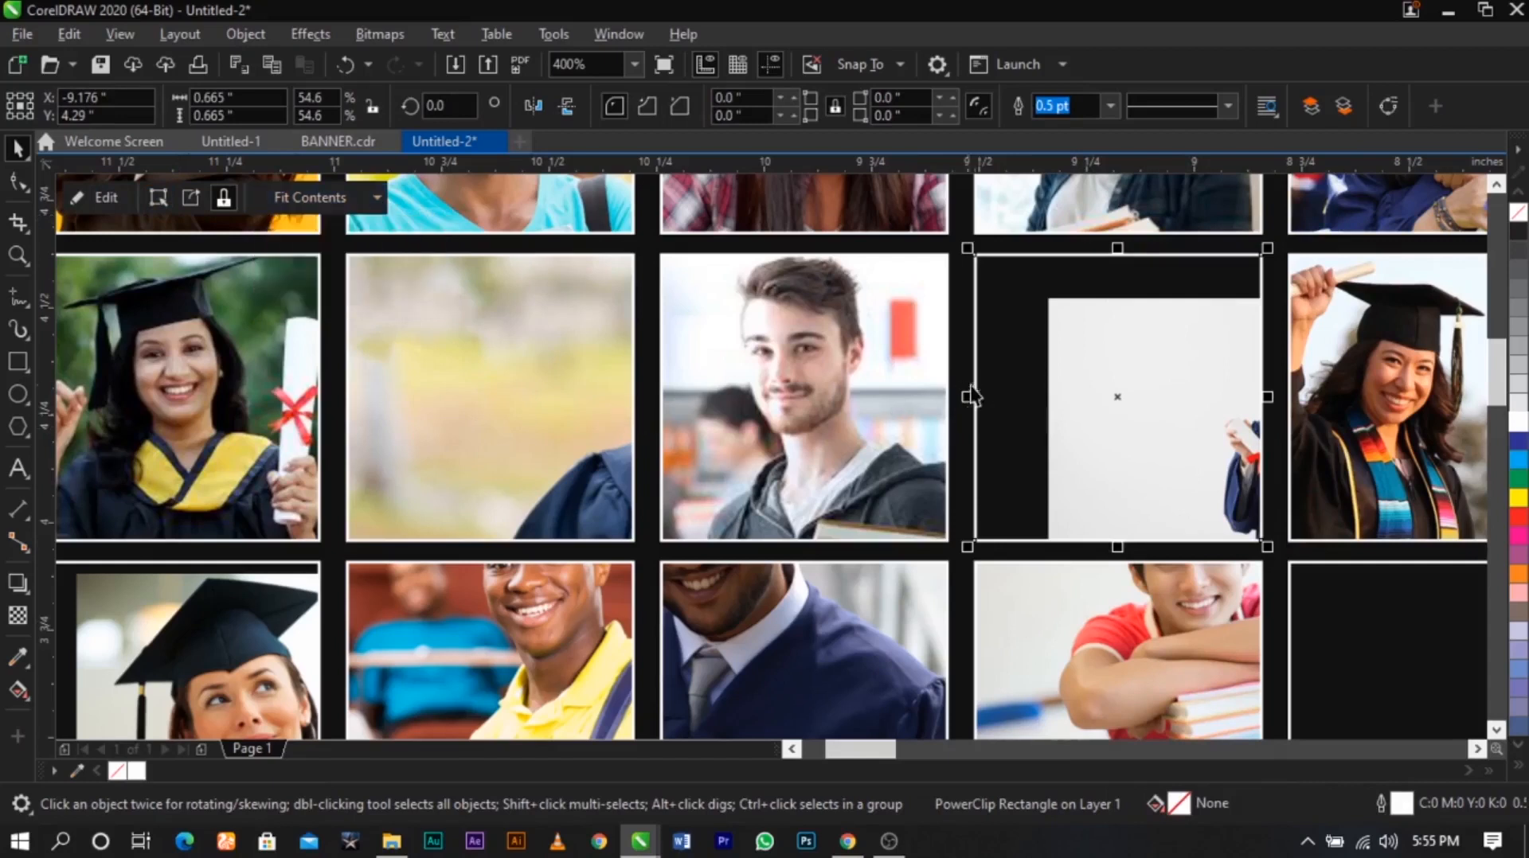
left_click(1279, 597)
scroll(1047, 458, "down", 2)
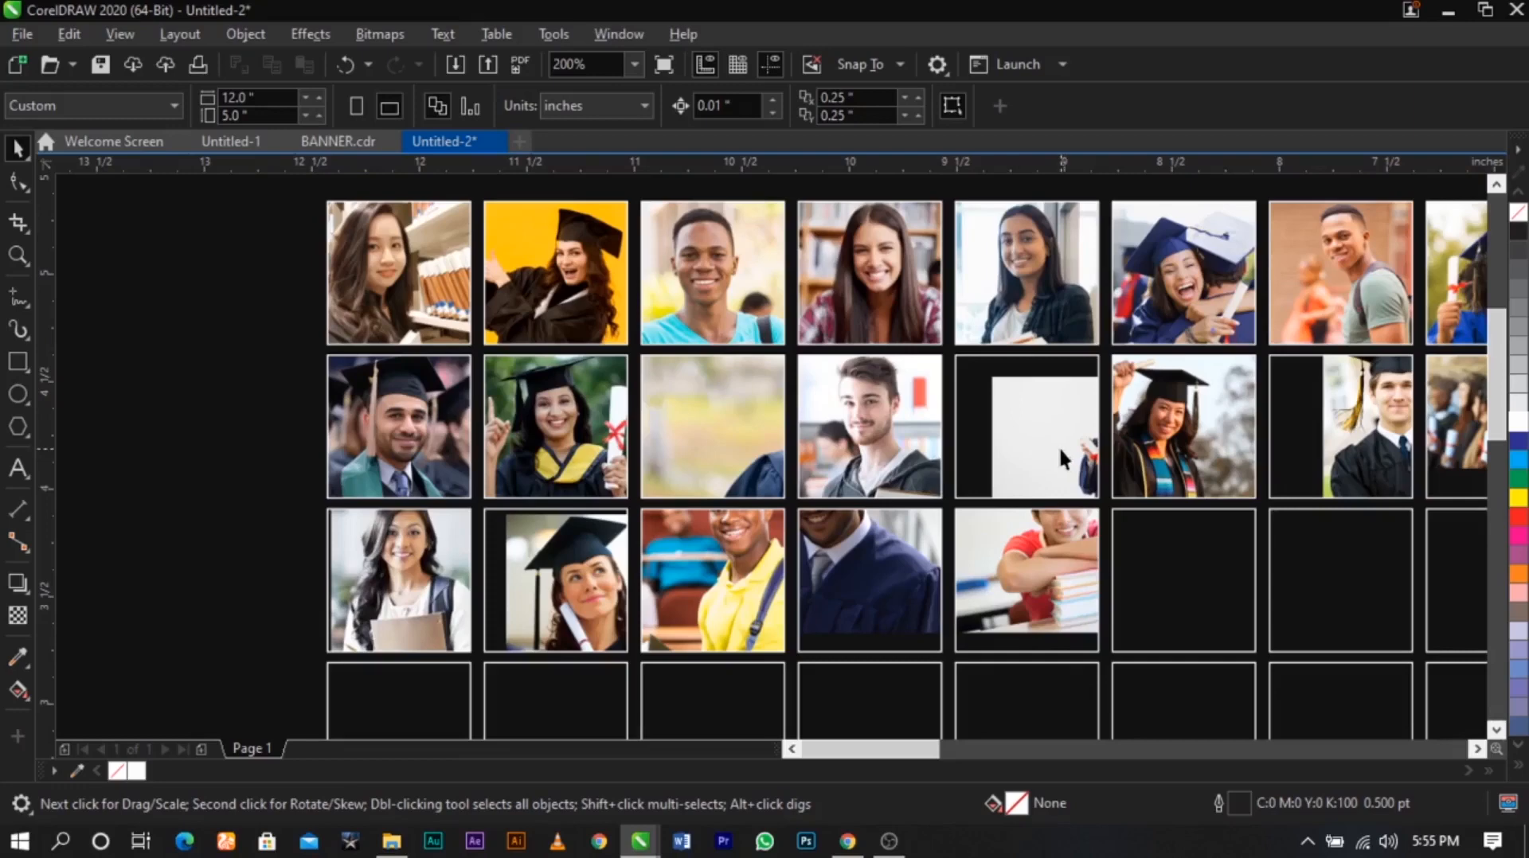
Edit the second row's fifth PowerClip, enlarge the red-haired graduate's photo to about 1.5 inches wide and position her inside the square
left_click(1060, 450)
key("z")
left_click_drag(1064, 462, 1213, 546)
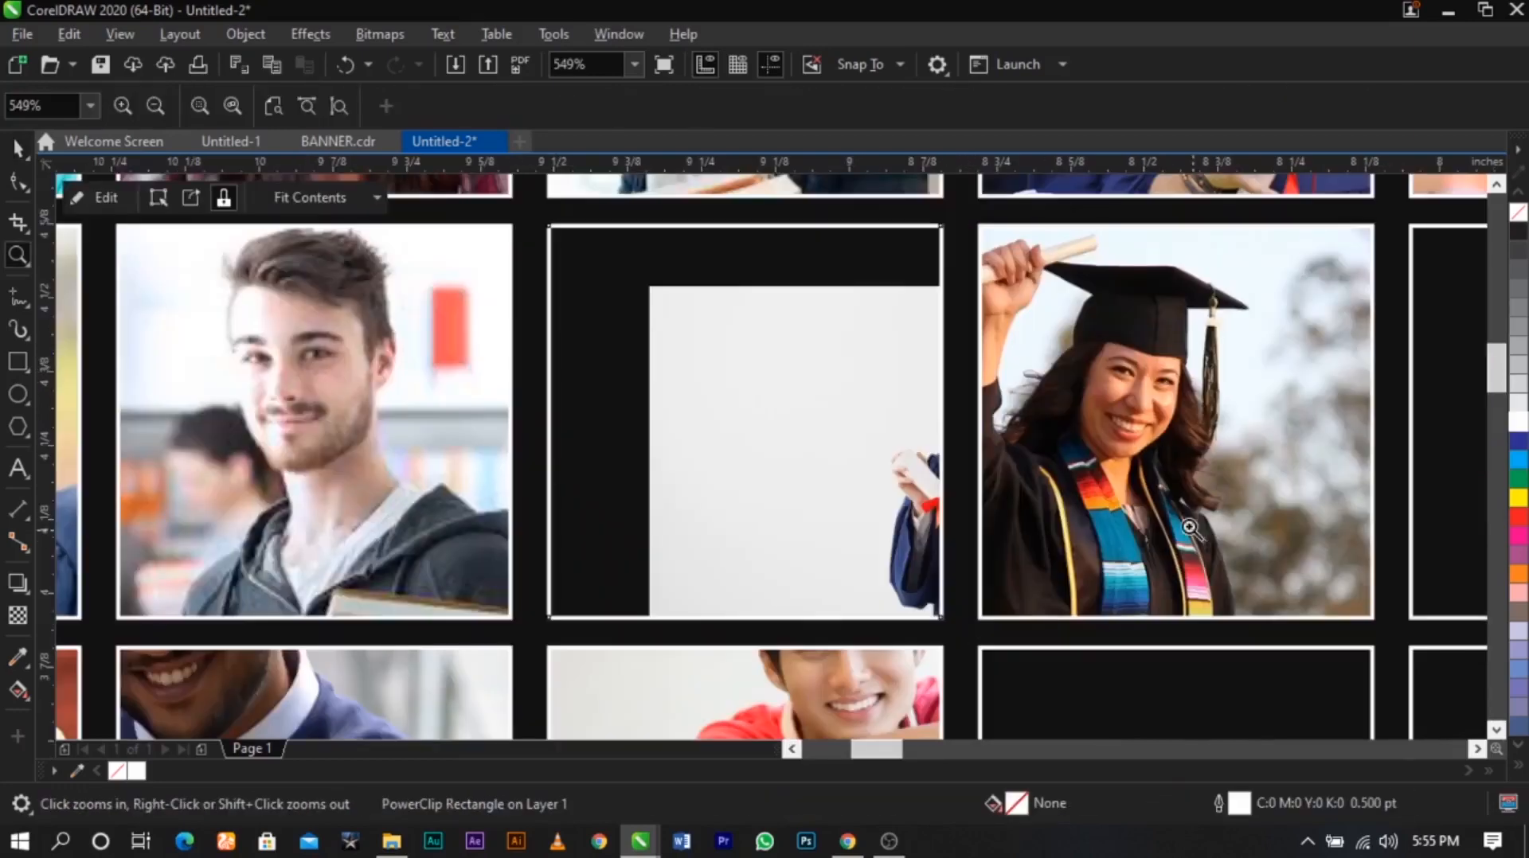
key("space")
left_click(970, 460)
double_click(785, 412)
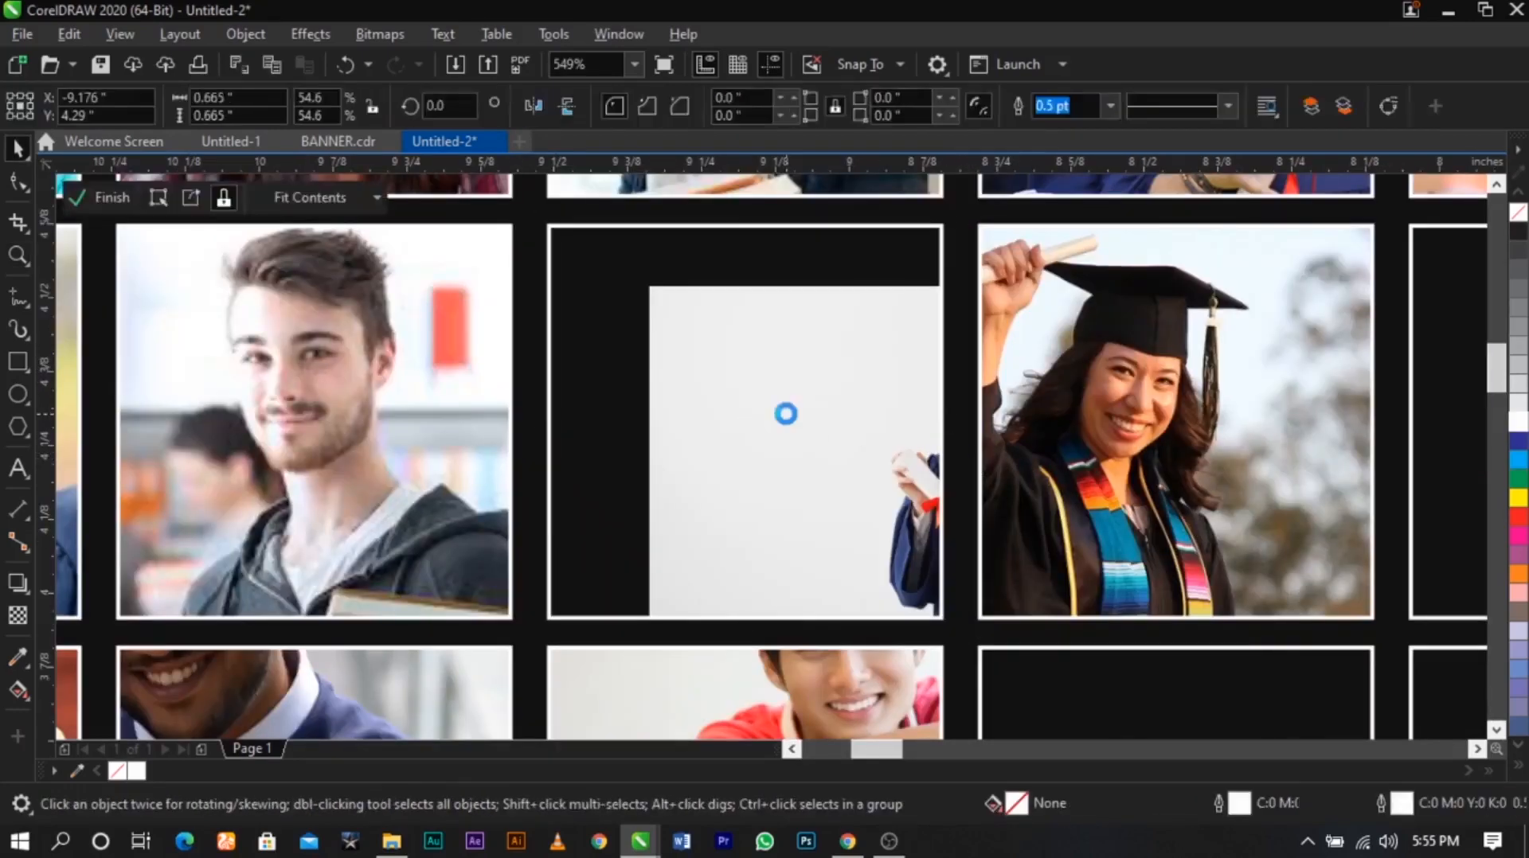
left_click_drag(875, 440, 577, 351)
left_click_drag(961, 604, 1055, 693)
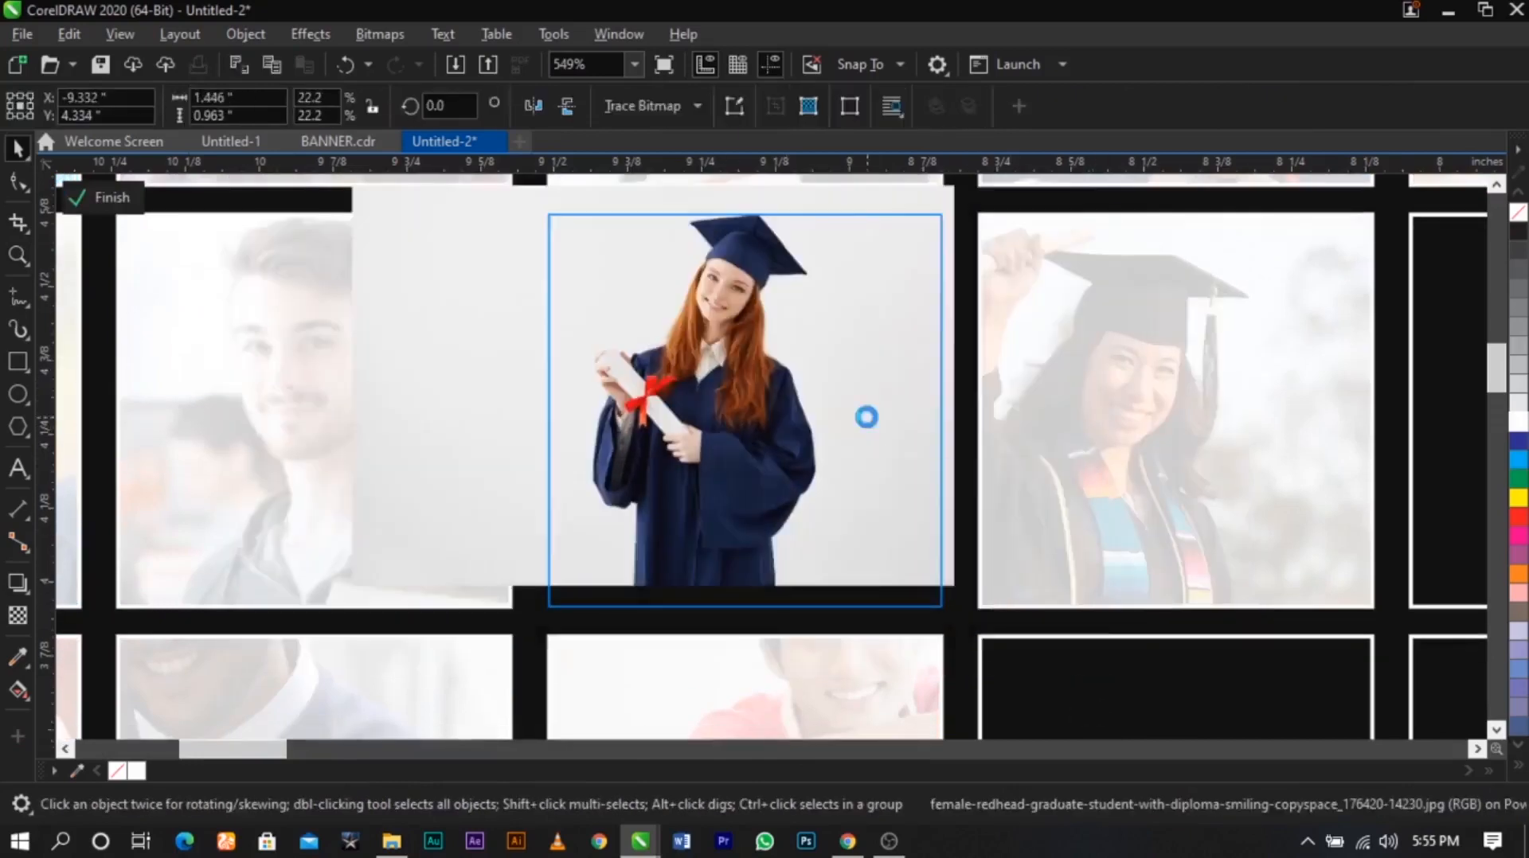
left_click_drag(874, 342, 866, 431)
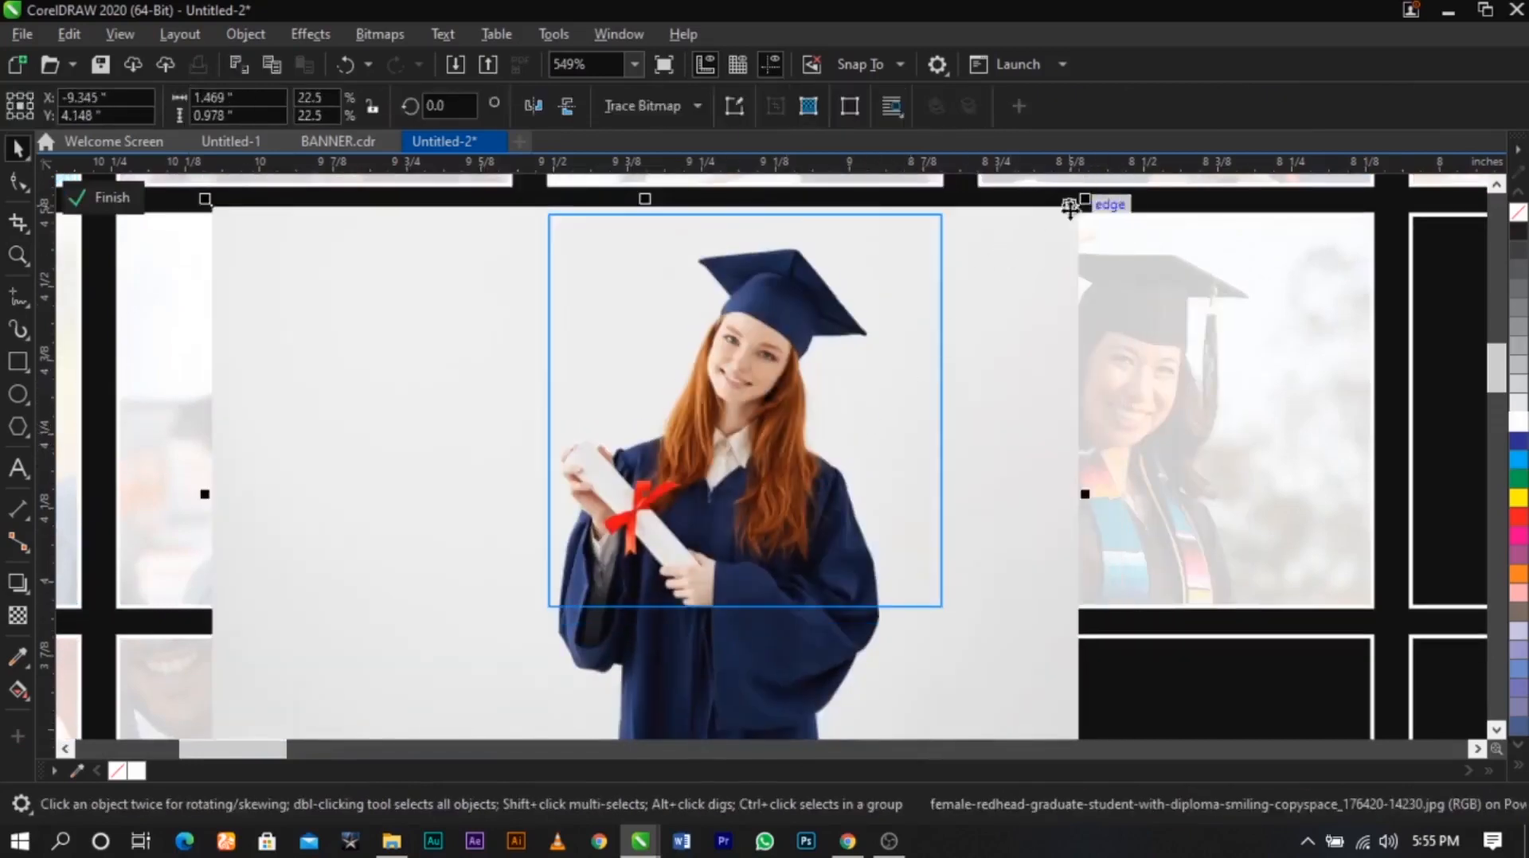
left_click_drag(1071, 195, 1097, 194)
left_click(1194, 370, "ctrl")
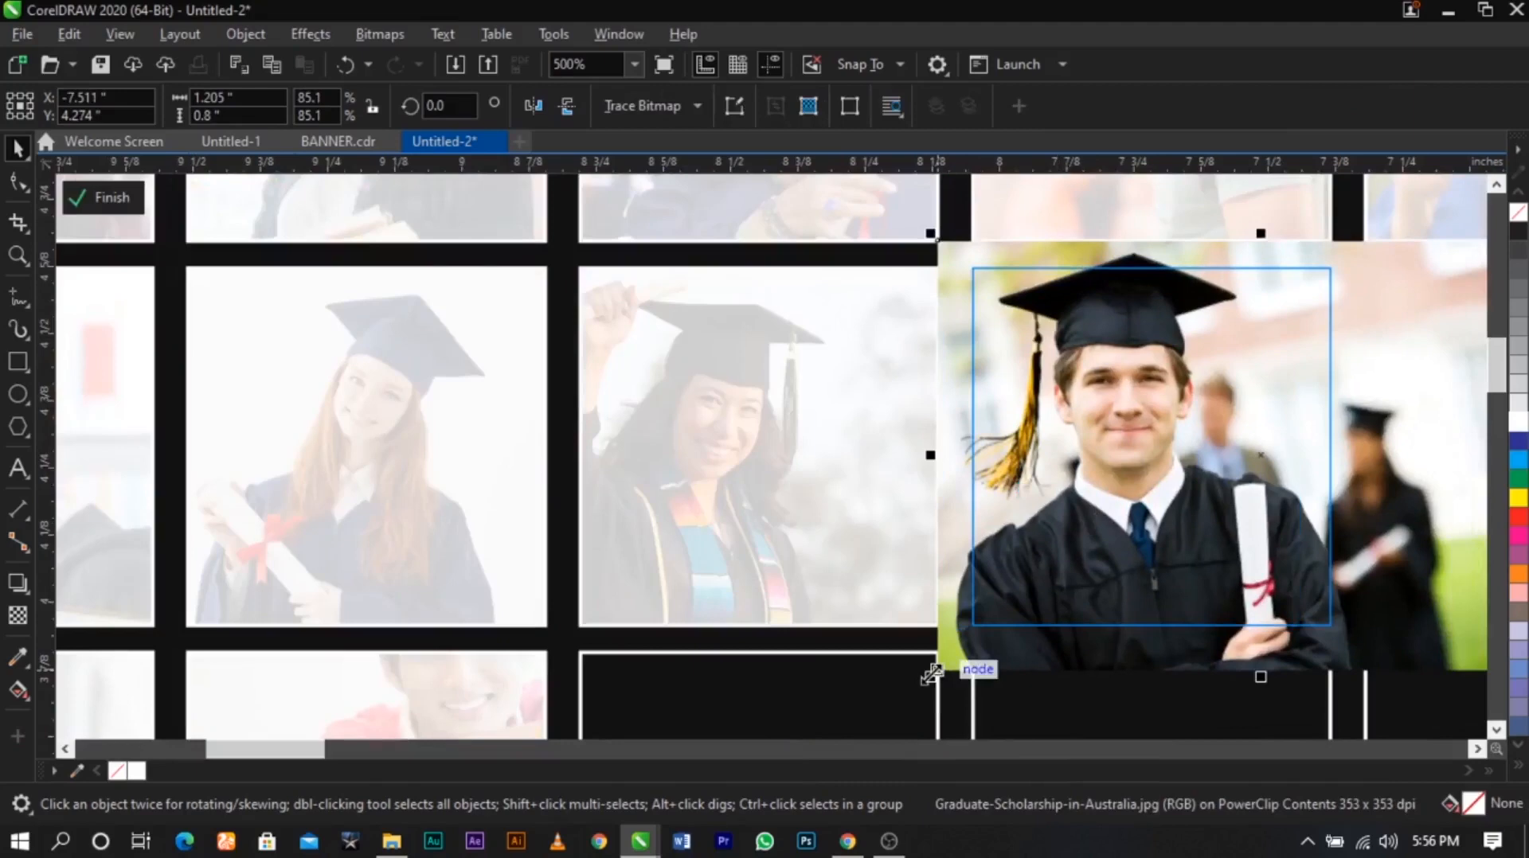
Scale the second row's seventh PowerClip photo to about 1.29 by 0.86 inches and position the male graduate inside the square
left_click_drag(932, 675, 909, 692)
left_click_drag(1043, 526, 1047, 550)
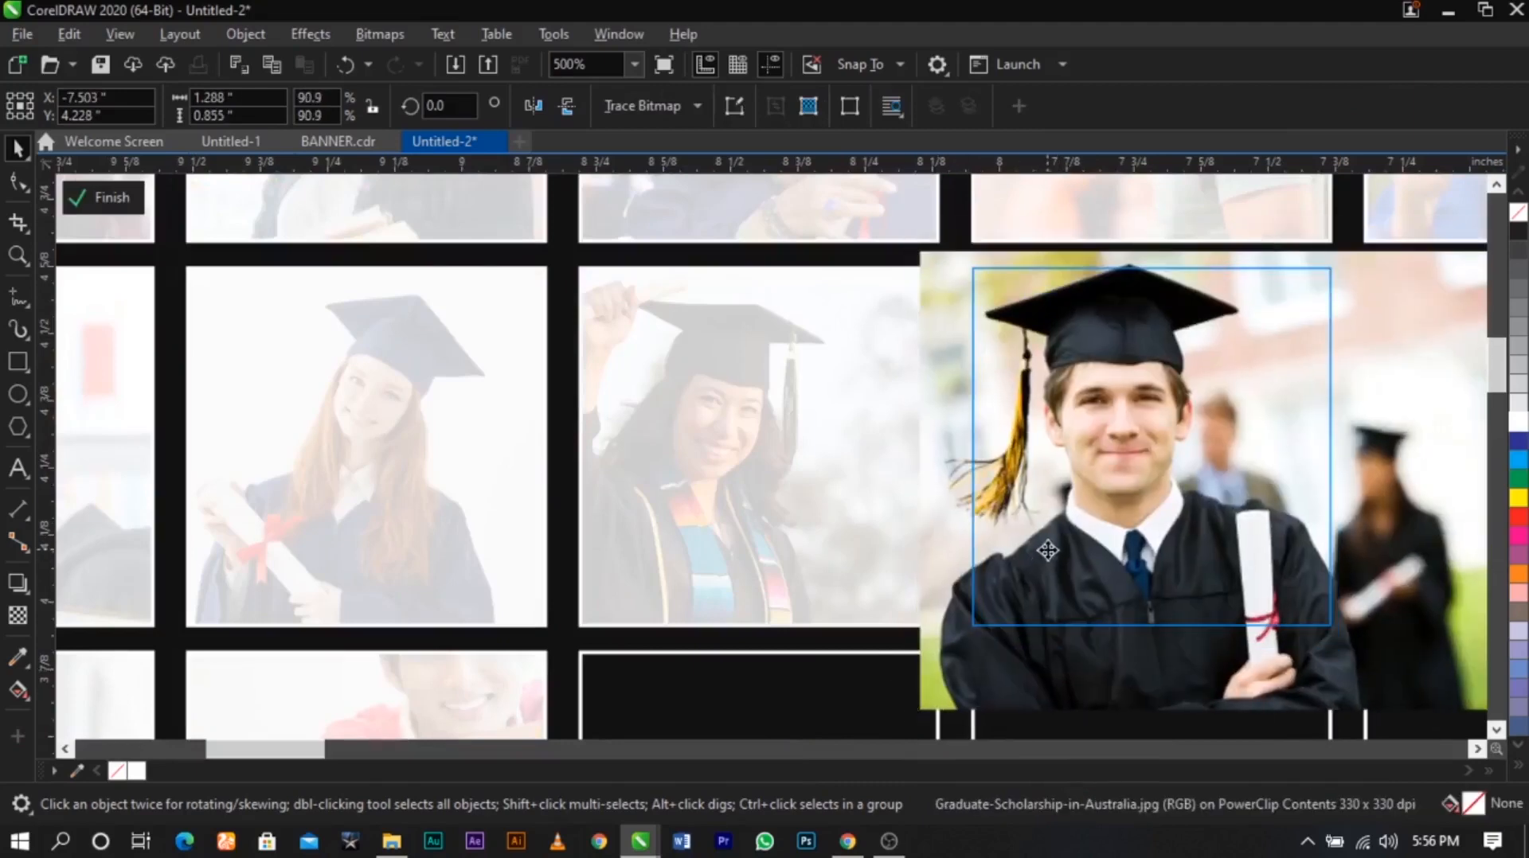
left_click_drag(910, 246, 1363, 533)
scroll(908, 258, "down", 1)
left_click(890, 257, "ctrl")
Edit the second row's eighth PowerClip, scale the photo to about 1.37 by 0.73 inches and place the smiling bearded graduate inside the square
key("z")
key("space")
left_click(995, 438, "ctrl")
left_click_drag(1208, 305, 962, 394)
left_click_drag(1144, 586, 1168, 600)
left_click_drag(1078, 524, 1081, 496)
left_click_drag(1168, 578, 1186, 587)
left_click_drag(1144, 555, 1123, 556)
left_click_drag(1108, 509, 1064, 480)
left_click(1201, 473, "ctrl")
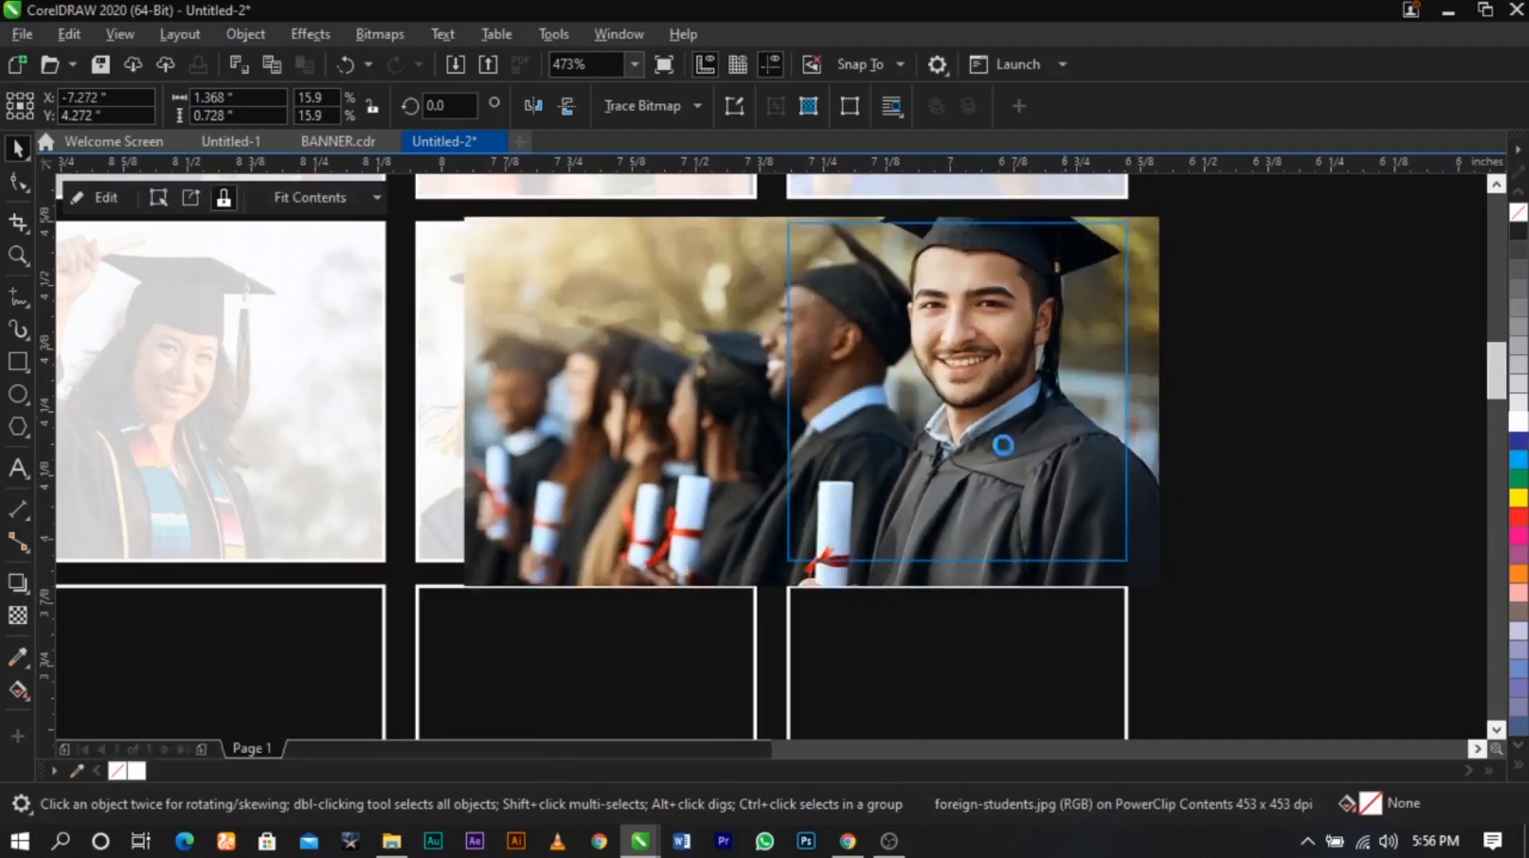
Edit the second row's third PowerClip, shrink the photo and centre the older graduate with glasses within the square
scroll(942, 435, "down", 4)
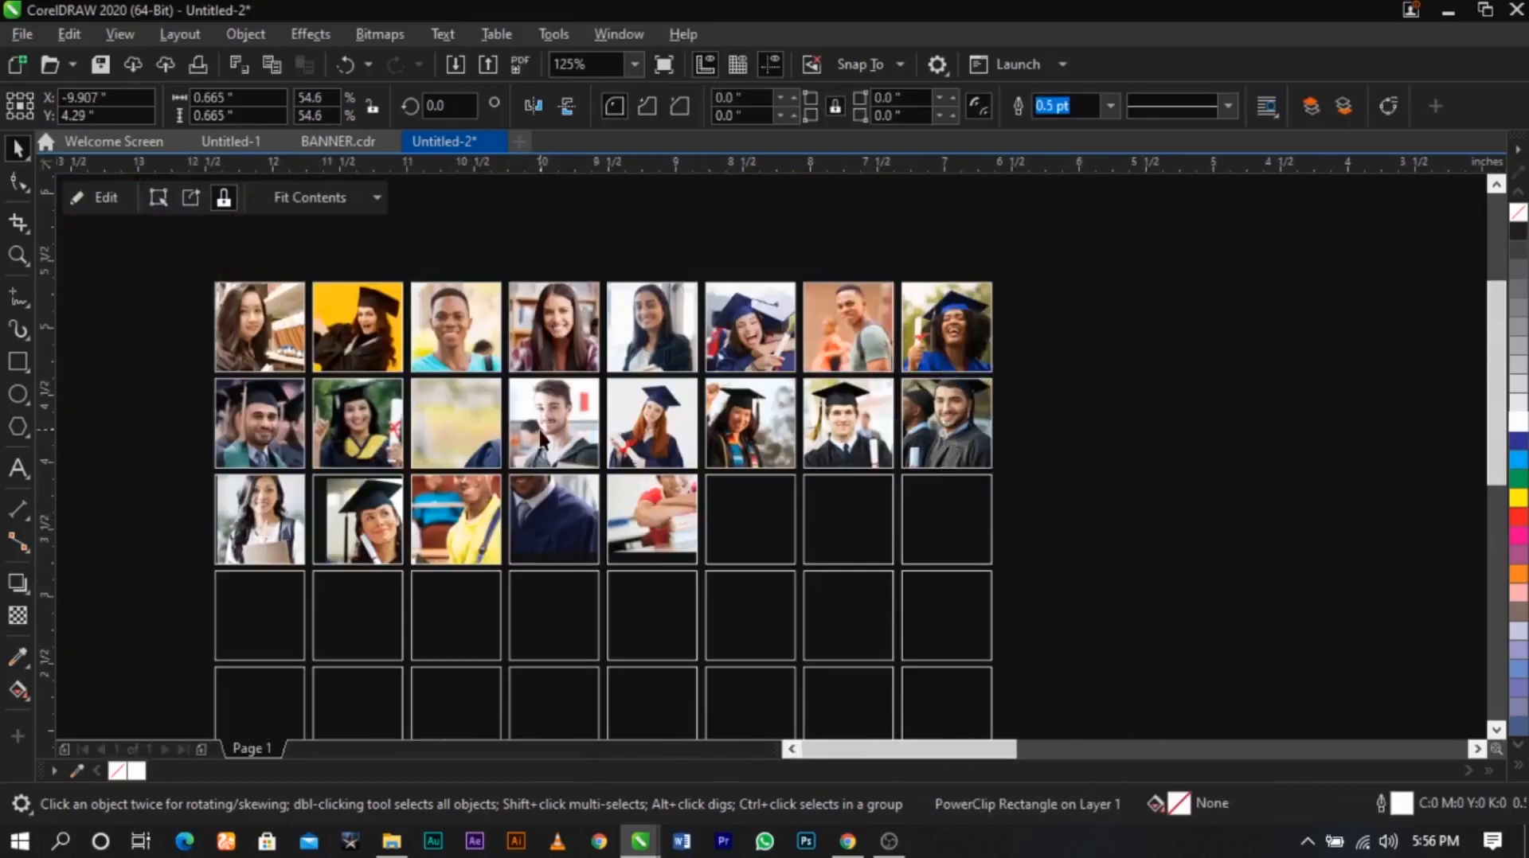
left_click(541, 438, "ctrl")
scroll(488, 421, "up", 4)
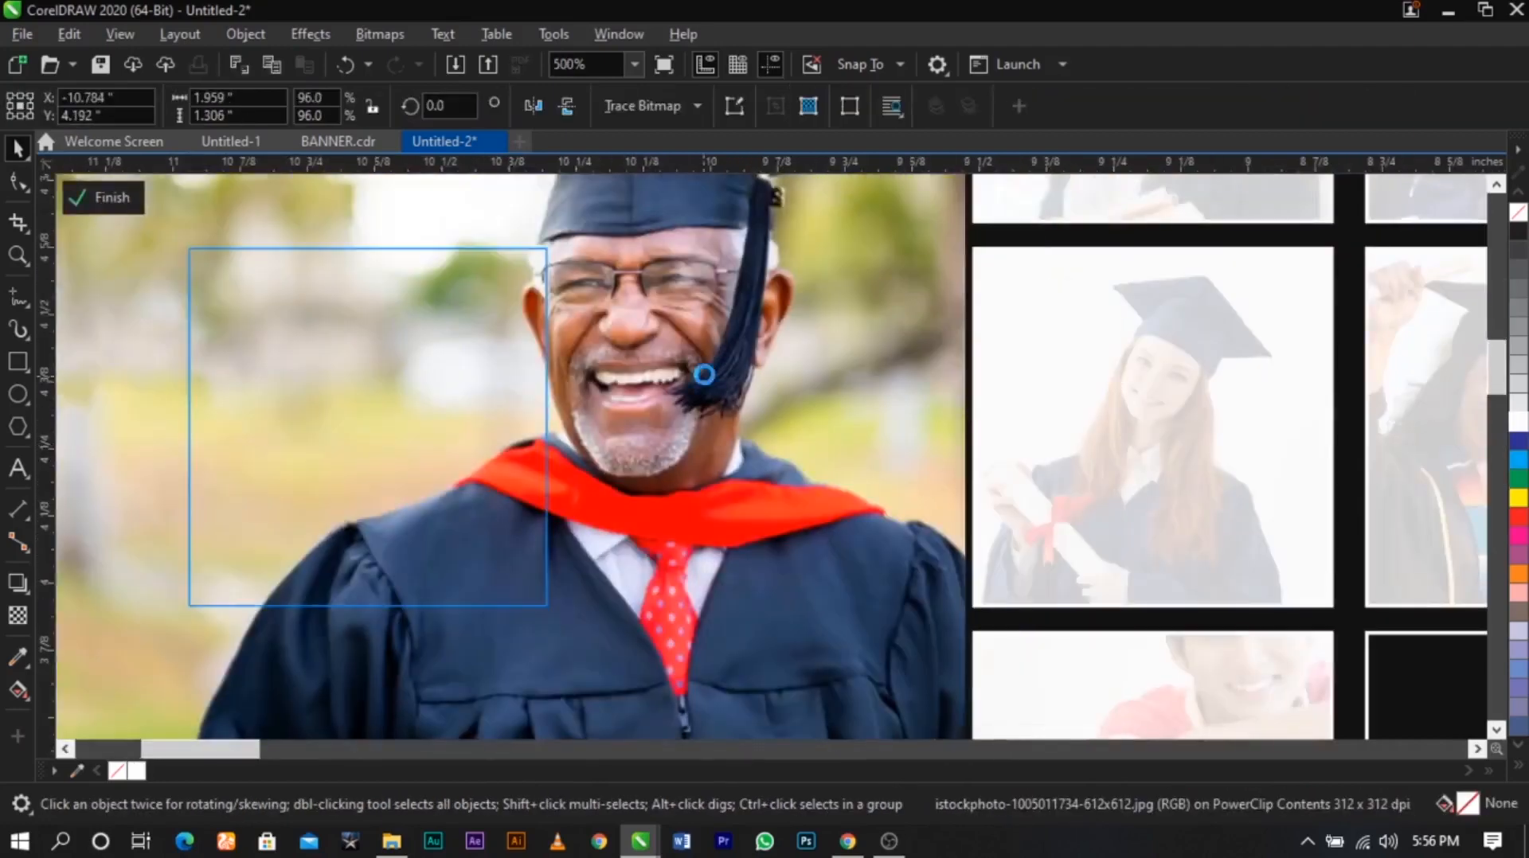
scroll(704, 374, "down", 2)
left_click_drag(766, 246, 681, 301)
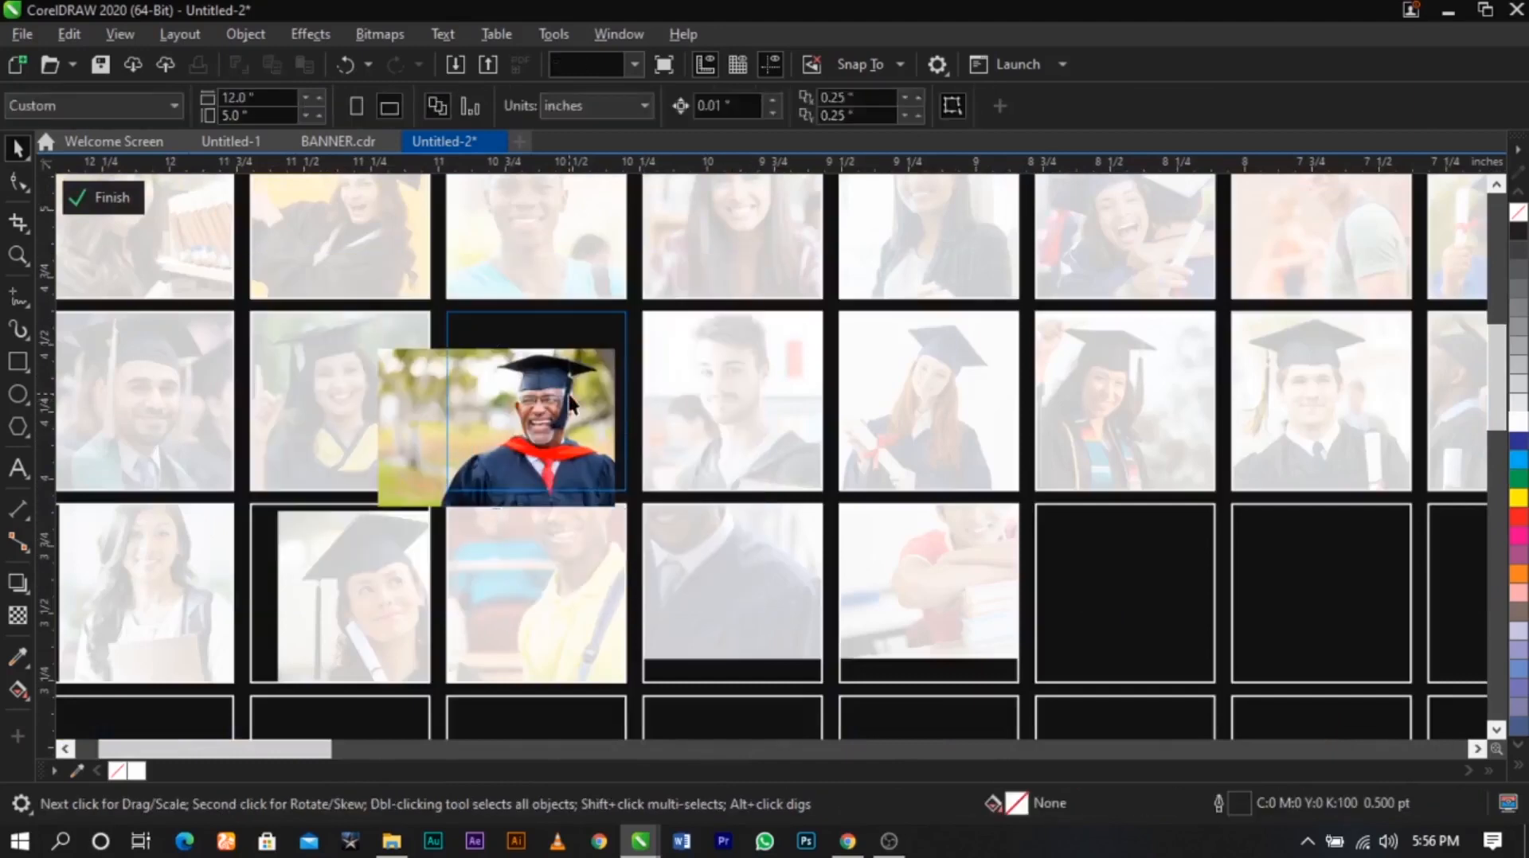
left_click(590, 354)
left_click_drag(589, 356, 960, 447)
left_click(697, 368, "ctrl")
Edit the third row's first PowerClip and move the photo down and left so the woman with the folder is centred in the square
scroll(698, 368, "down", 2)
key("z")
key("space")
left_click(208, 466, "ctrl")
scroll(266, 473, "up", 1)
key("Down")
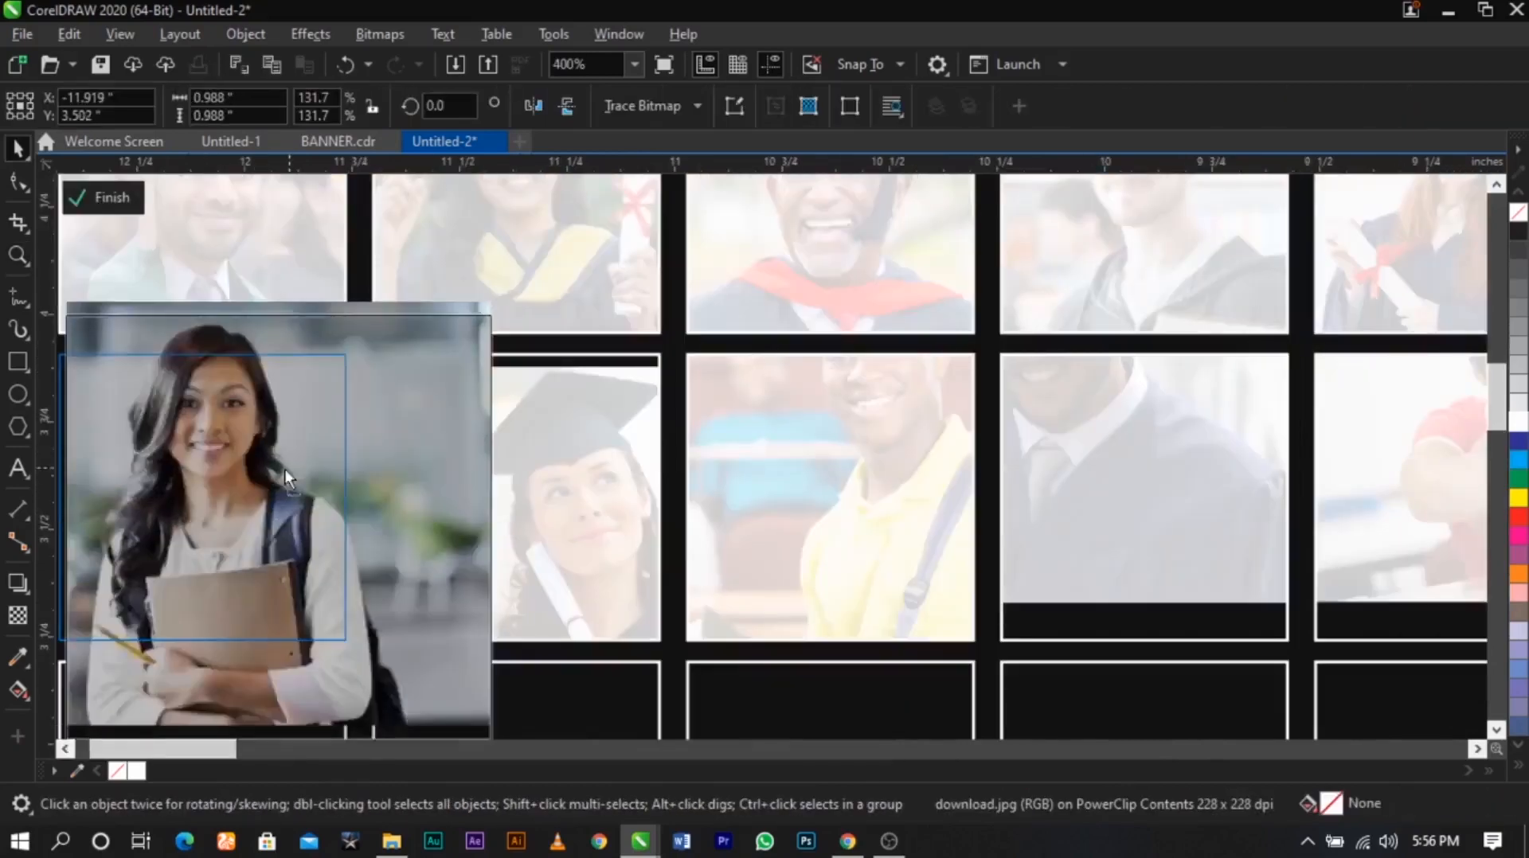
key("Left")
key("Down")
left_click_drag(342, 451, 346, 449)
left_click(526, 468, "ctrl")
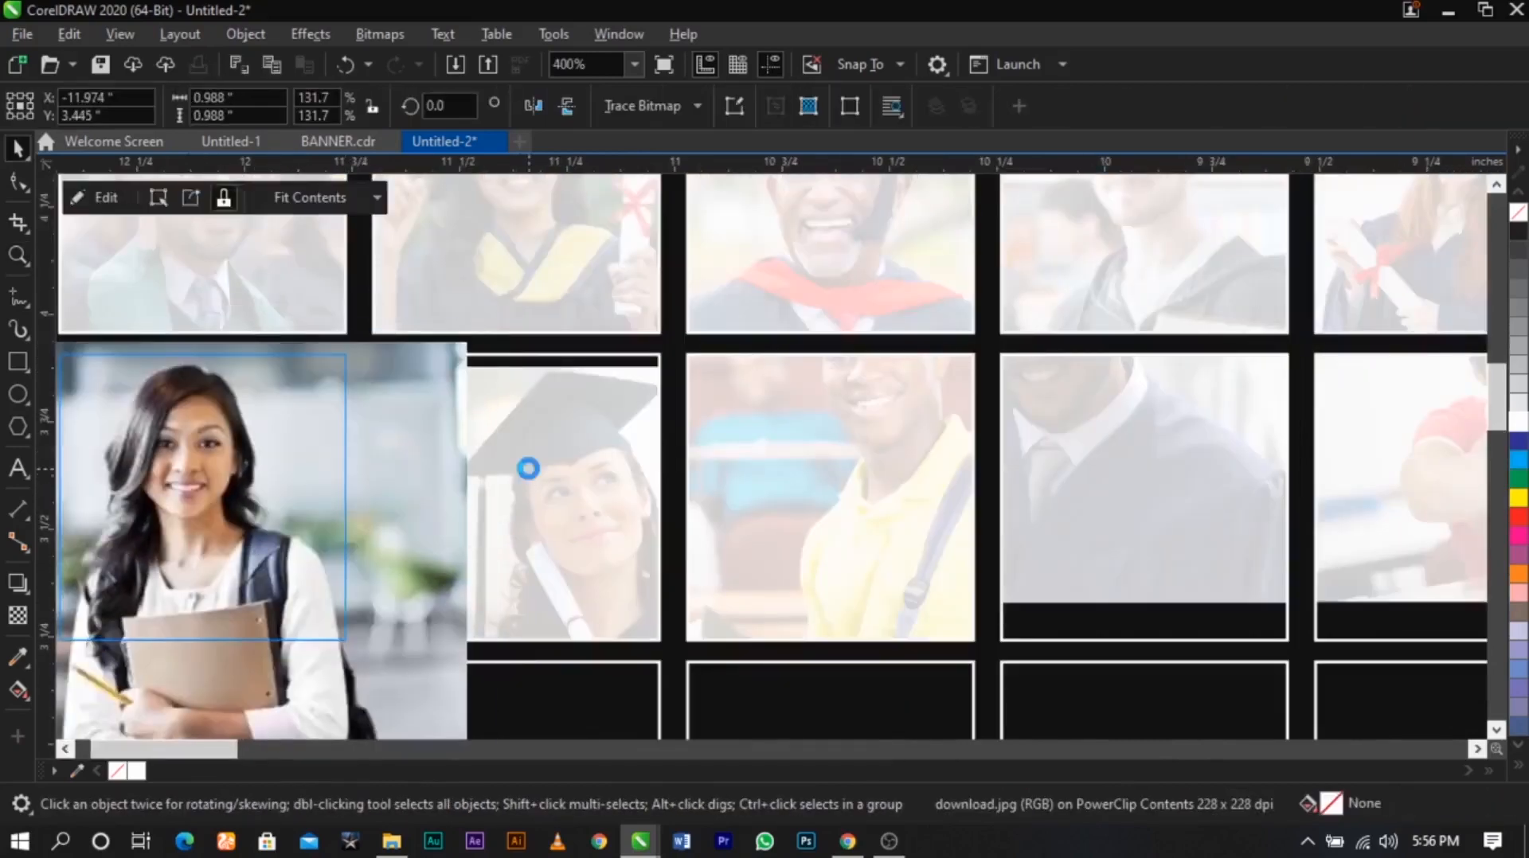
Edit the third row's second PowerClip, enlarge the photo slightly and position the female graduate holding the diploma inside the square
left_click(522, 468, "ctrl")
left_click_drag(515, 467, 512, 463)
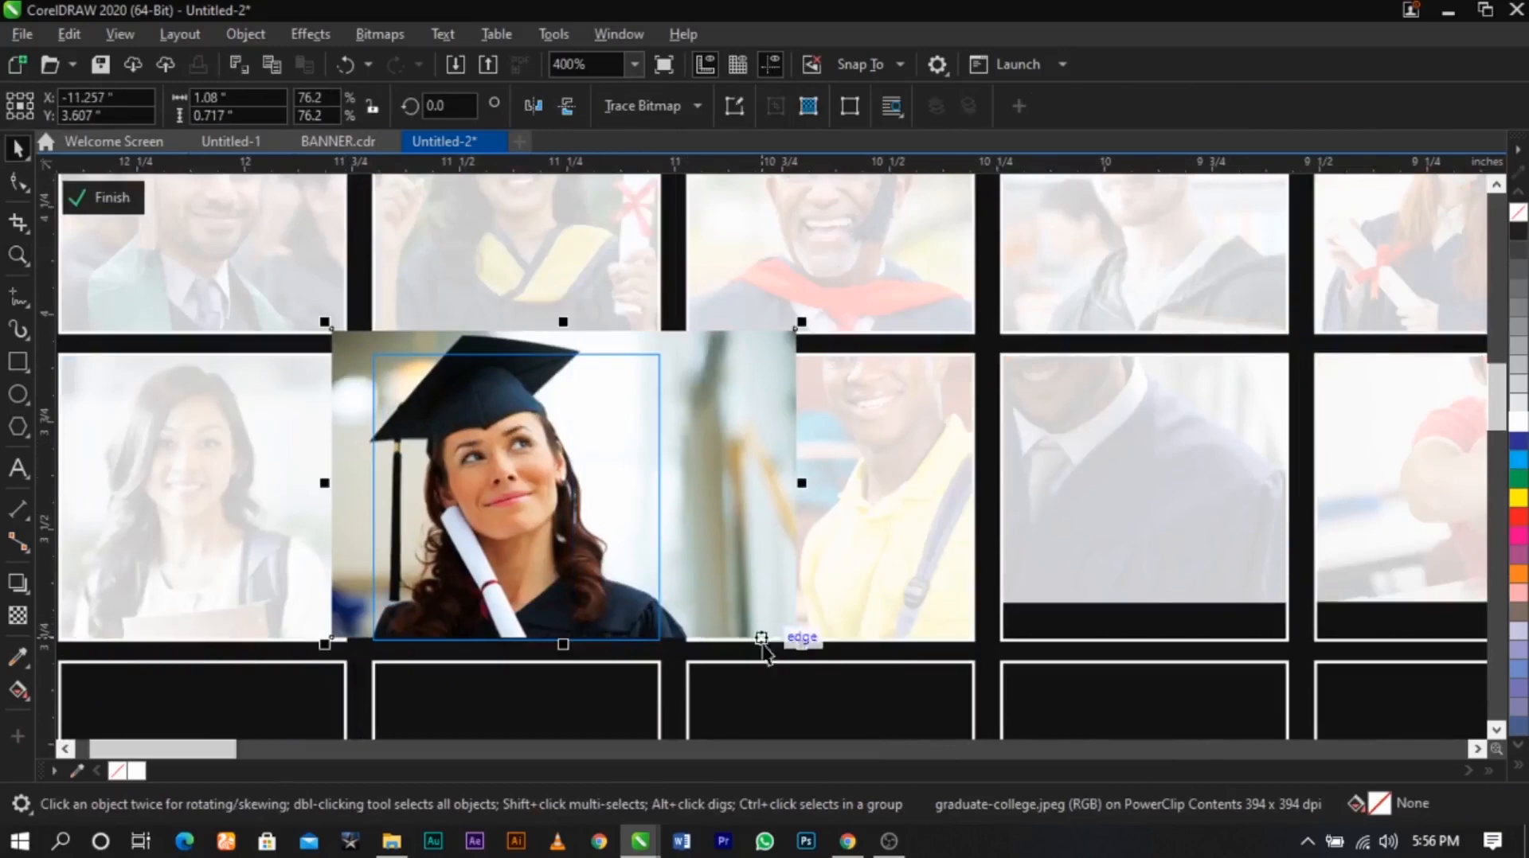
left_click_drag(801, 646, 833, 674)
key("Down")
key("Down")
left_click_drag(732, 575, 742, 575)
left_click_drag(746, 572, 759, 571)
left_click(910, 521, "ctrl")
Edit the third row's third PowerClip, scale the photo to about 1.26 by 0.84 inches and centre the student in the yellow shirt
left_click(911, 522, "ctrl")
left_click_drag(916, 473, 859, 510)
left_click_drag(1059, 291, 986, 346)
left_click_drag(884, 419, 919, 430)
left_click_drag(994, 339, 1009, 328)
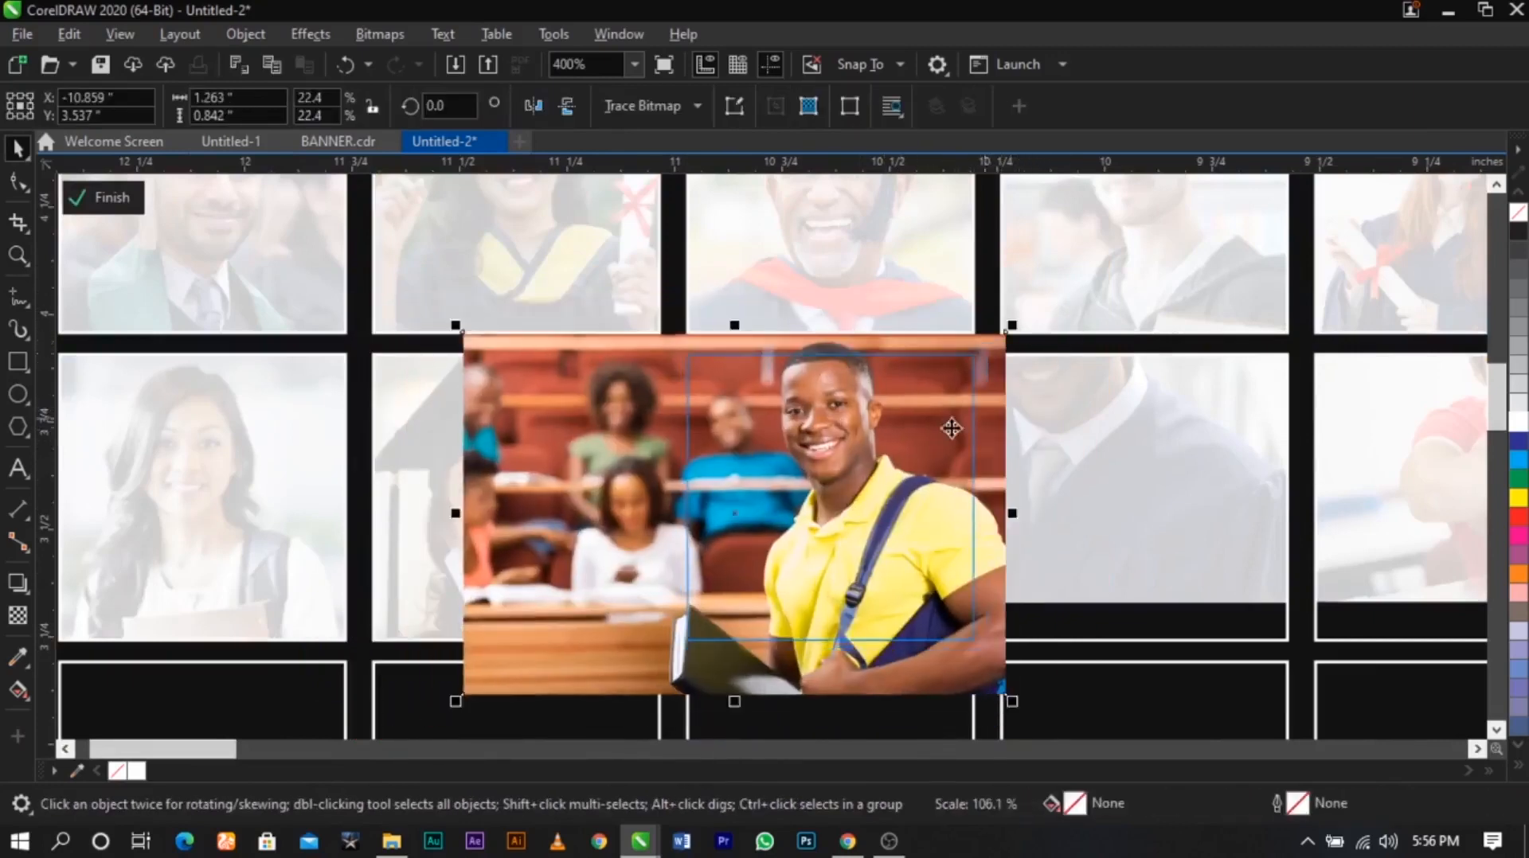
left_click_drag(943, 428, 932, 428)
left_click_drag(933, 429, 934, 443)
left_click(1035, 470, "ctrl")
Edit the third row's fourth PowerClip, scale the photo to about 1.21 by 0.8 inches and centre the graduate in the blue gown
key("F3")
key("F2")
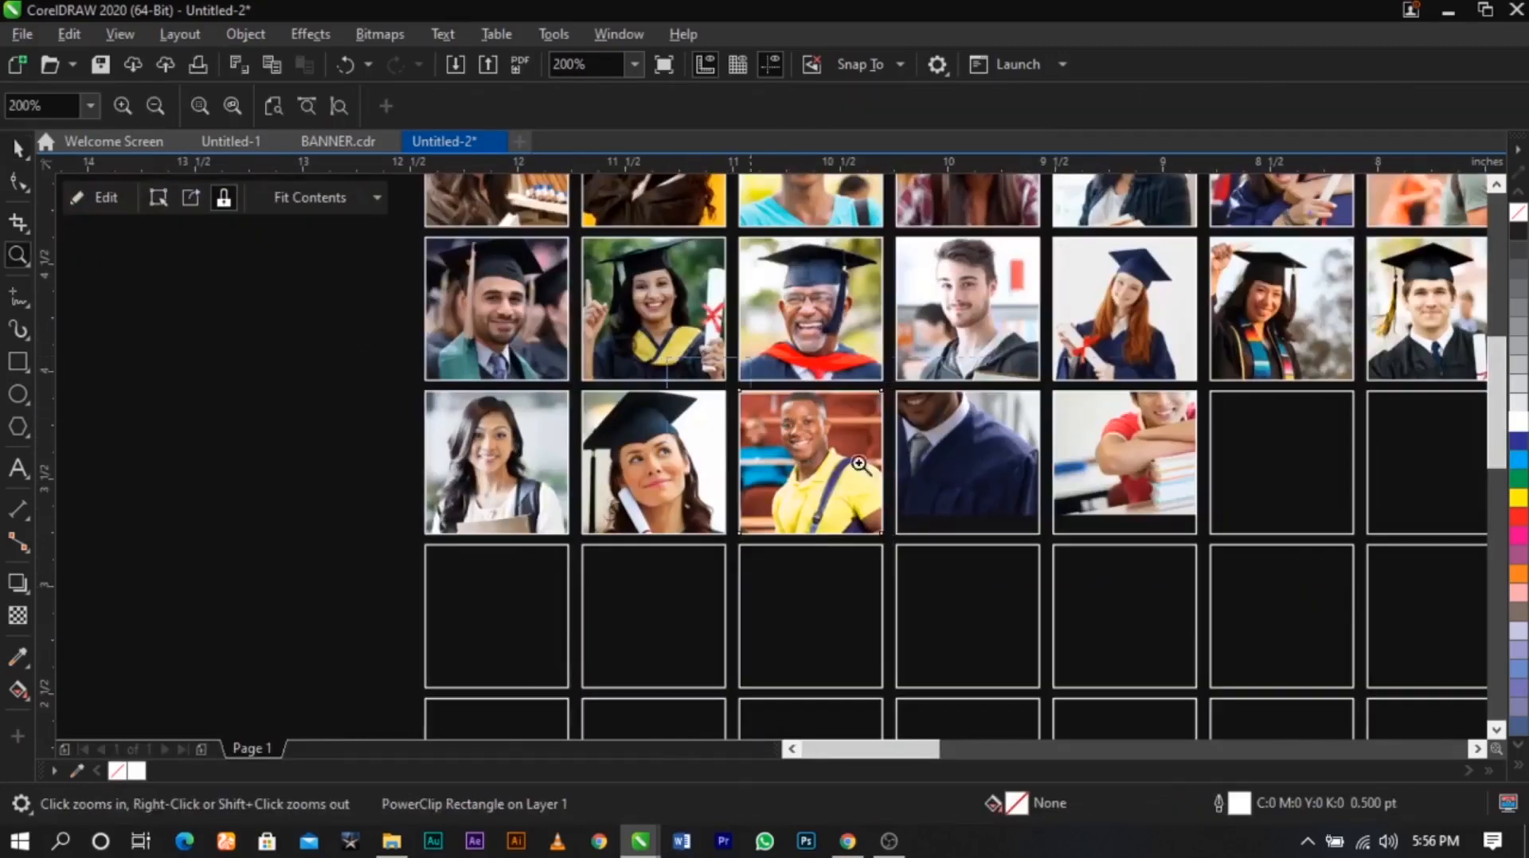
left_click_drag(848, 341, 1164, 610)
left_click(764, 462, "ctrl")
left_click_drag(764, 460, 767, 562)
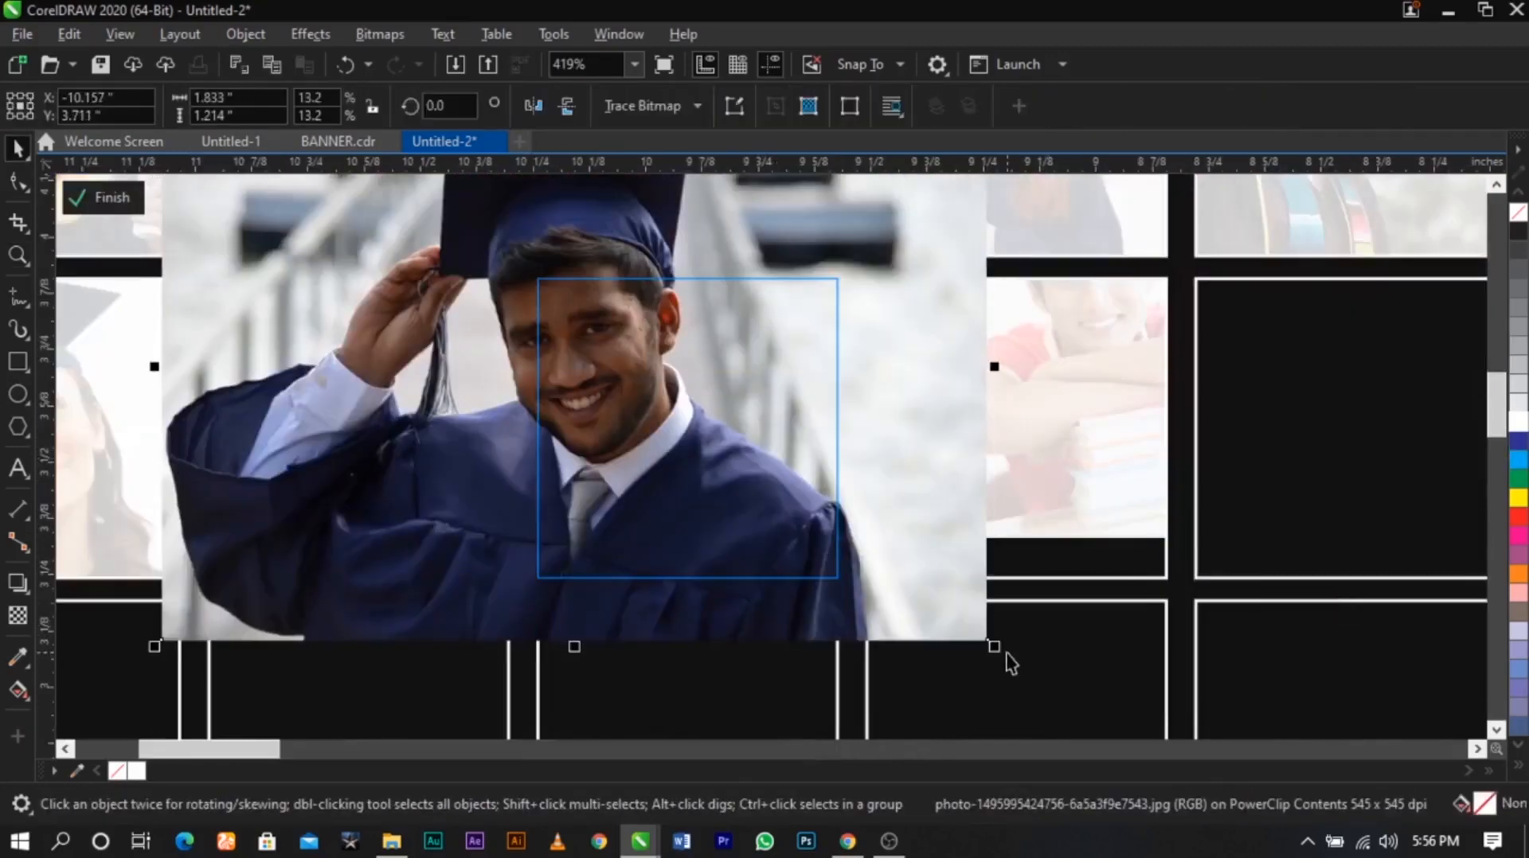
mouse_move(998, 649)
left_mouse_down()
mouse_move(802, 521)
mouse_move(793, 530)
mouse_move(976, 637)
left_mouse_up()
left_click_drag(833, 533, 823, 533)
left_click(823, 533)
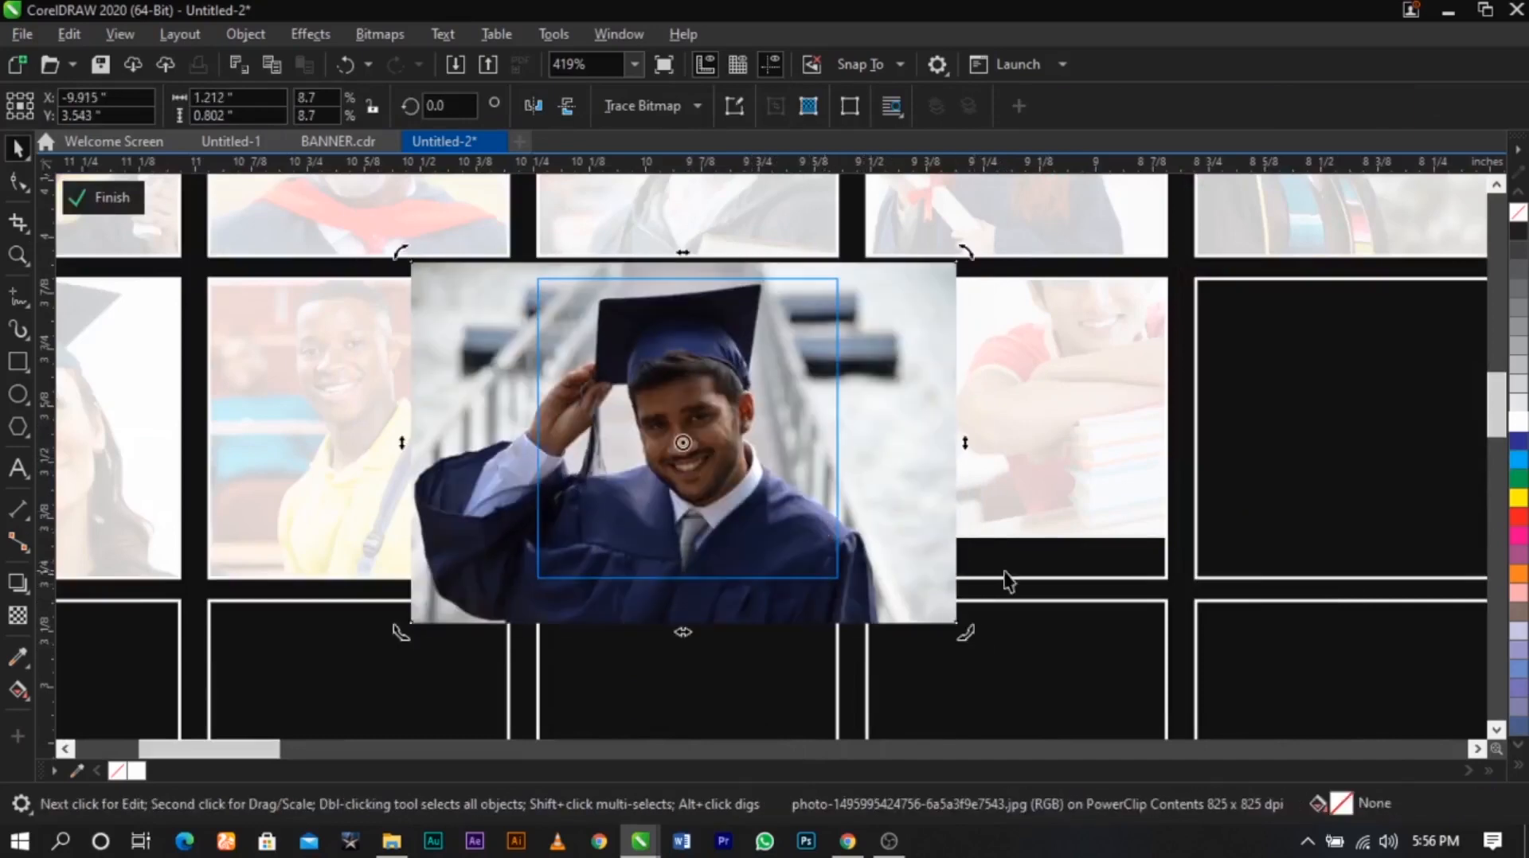
left_click(1005, 571, "ctrl")
Edit the third row's fifth PowerClip, scale the photo to about 1.21 by 0.8 inches and position the student leaning on books inside the square
left_click(994, 509, "ctrl")
left_click_drag(990, 496, 941, 554)
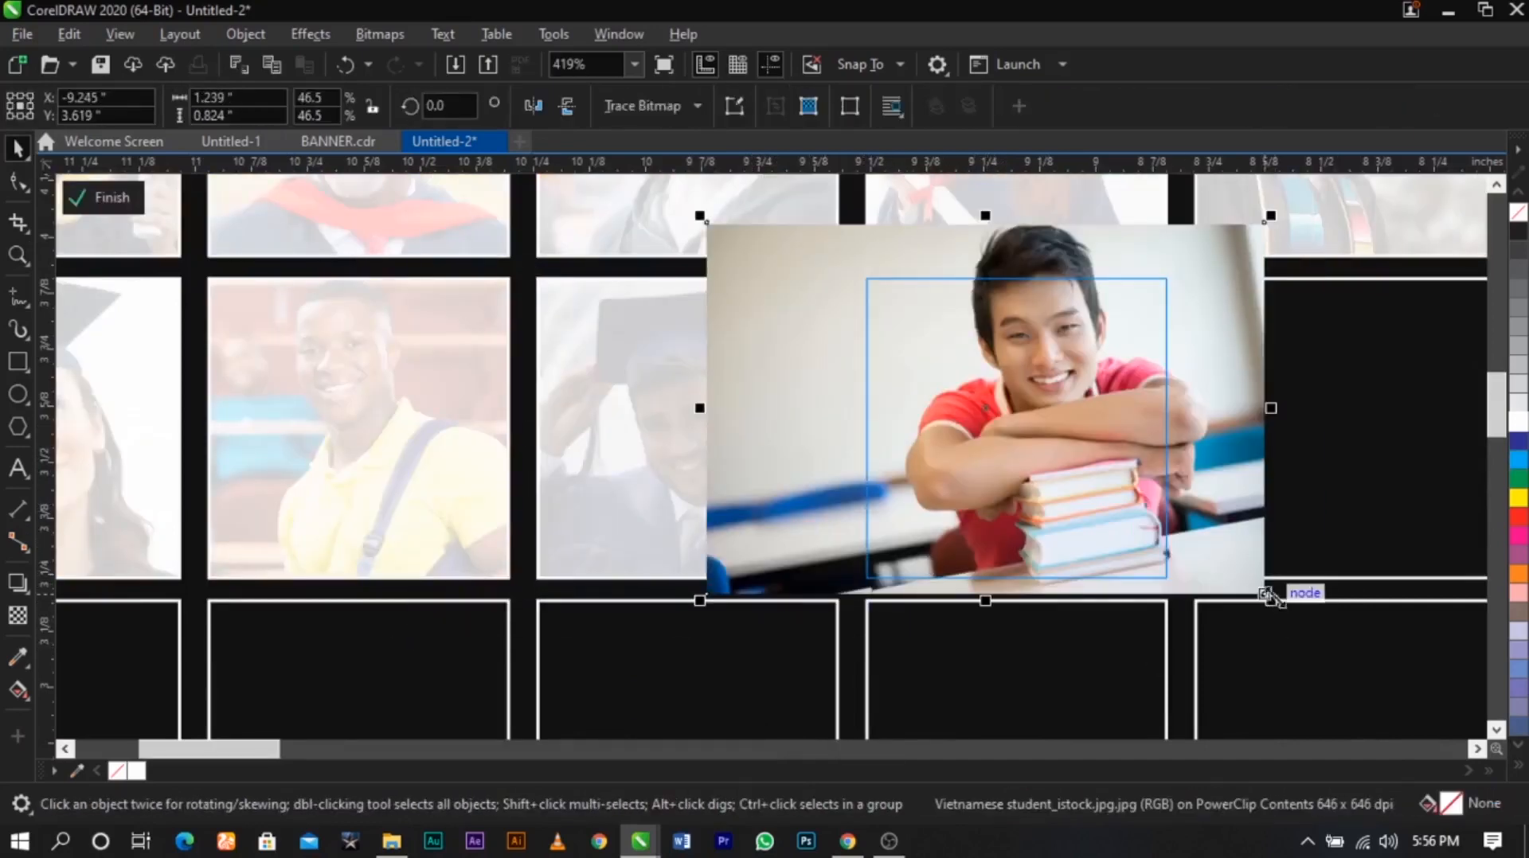
left_click_drag(1270, 597, 1225, 571)
left_click_drag(1163, 521, 1165, 543)
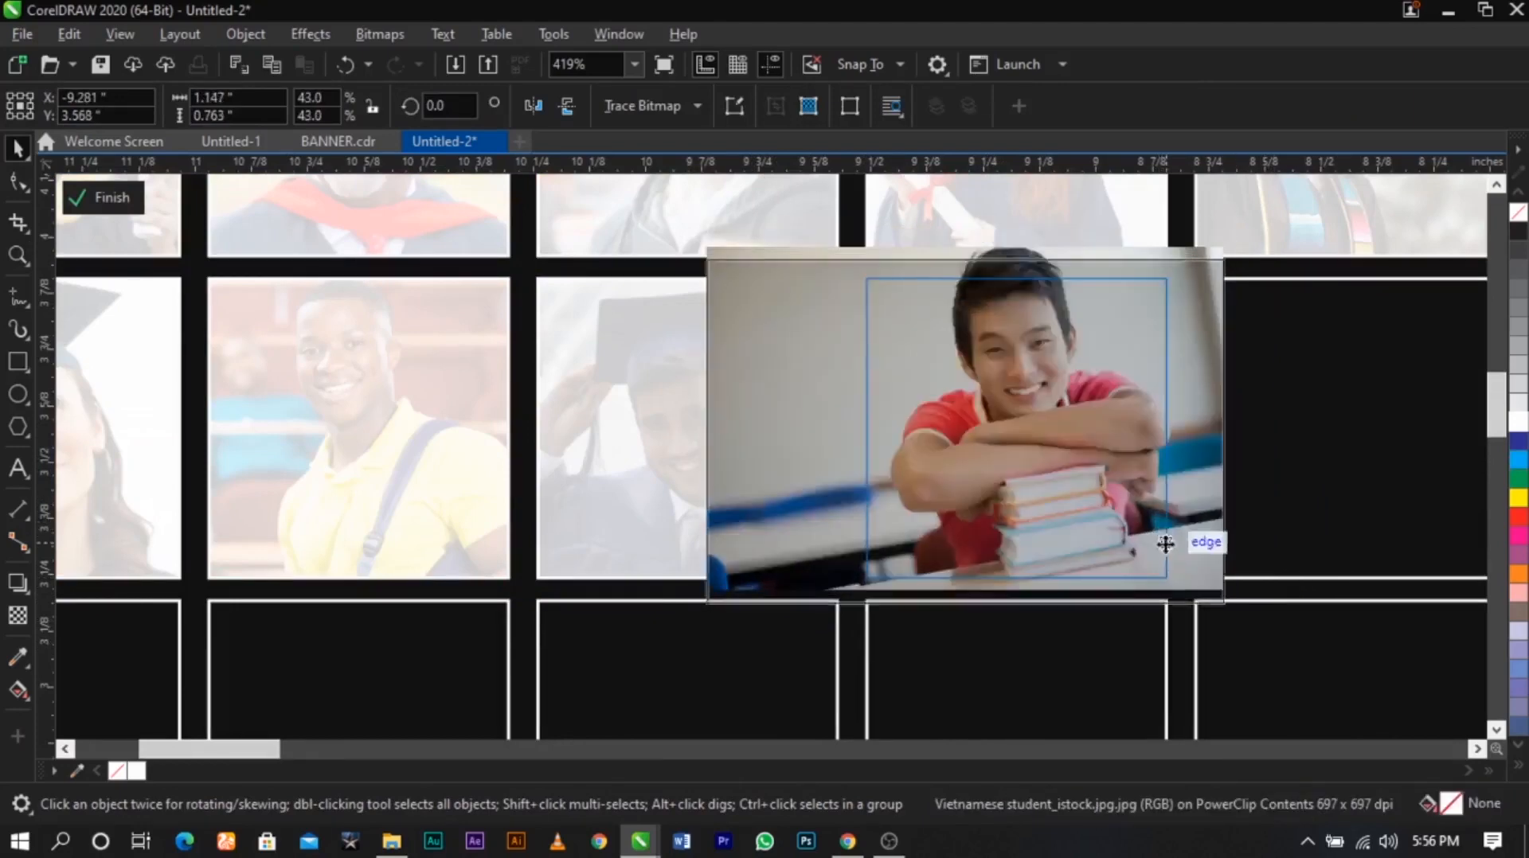
left_click_drag(1232, 615, 1242, 630)
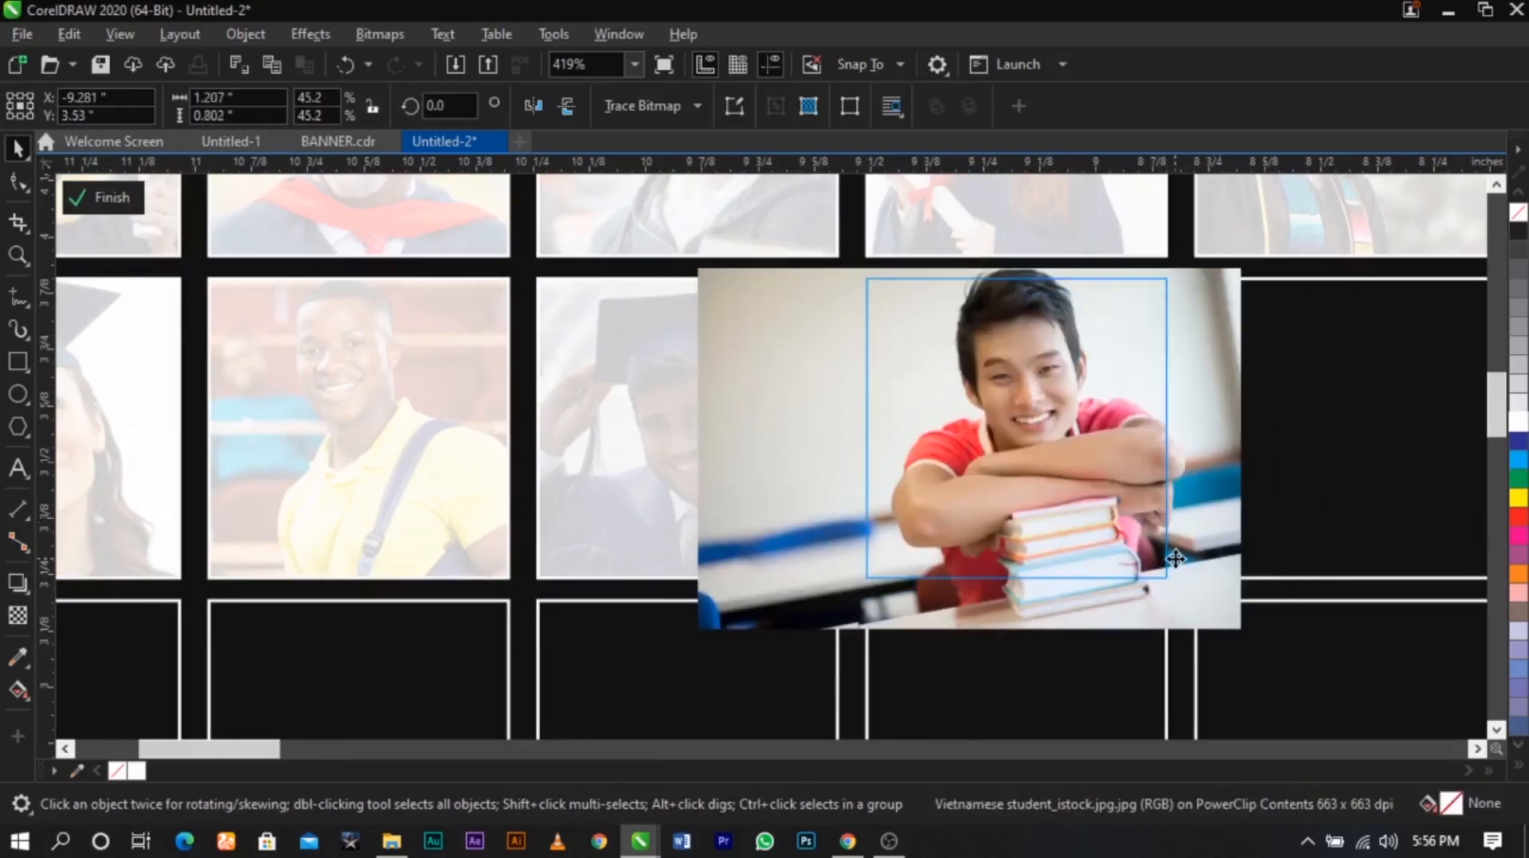
left_click(1175, 559)
left_click(1348, 514, "ctrl")
scroll(828, 457, "down", 1)
left_click(1249, 528)
scroll(799, 419, "down", 1)
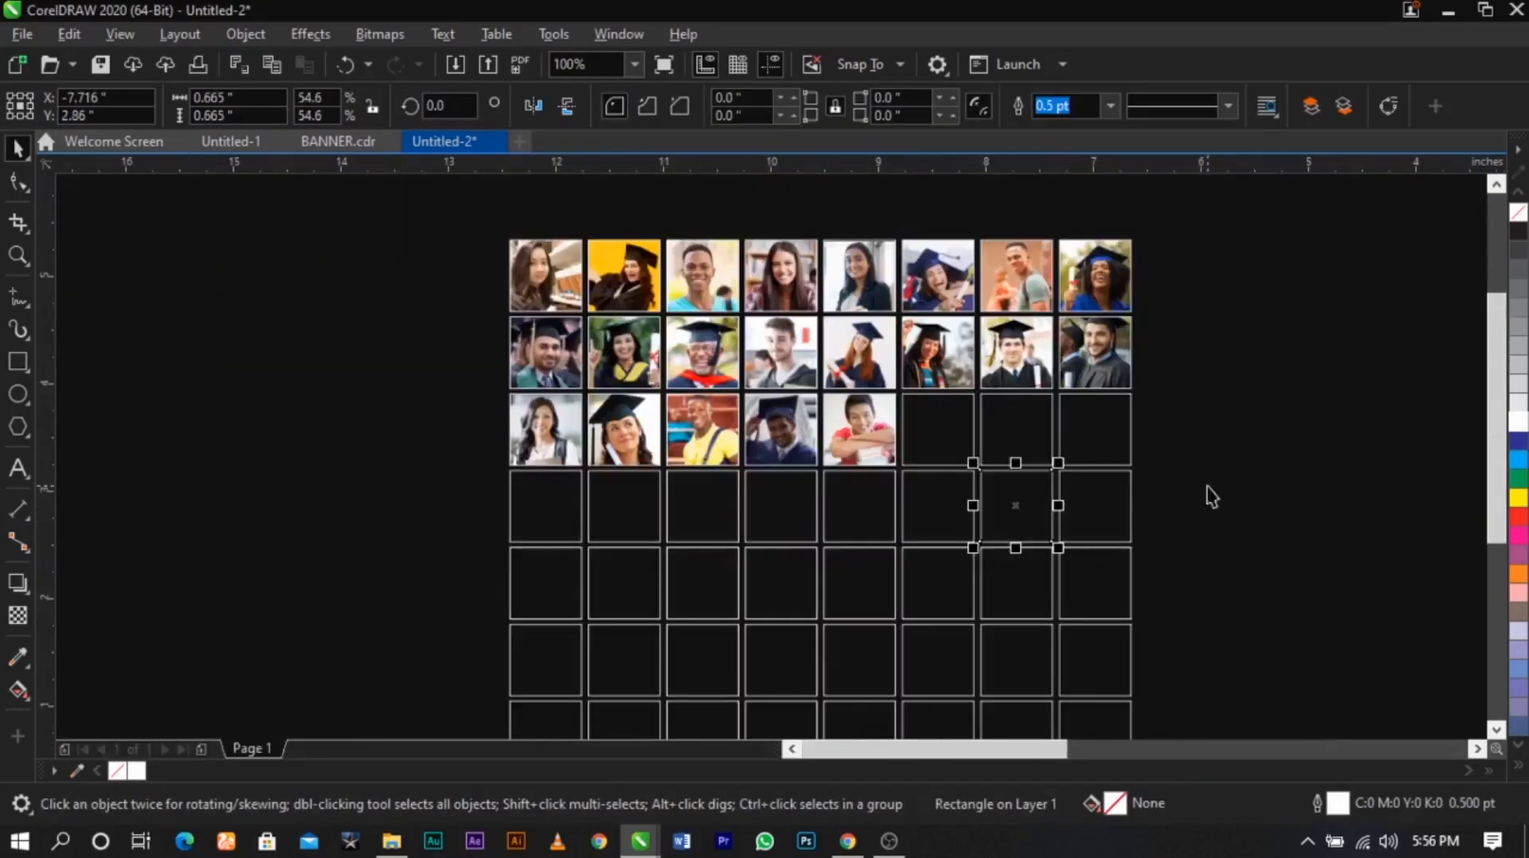
left_click(1207, 487)
key("z")
left_click_drag(434, 267, 1369, 633)
key("space")
scroll(900, 477, "down", 2)
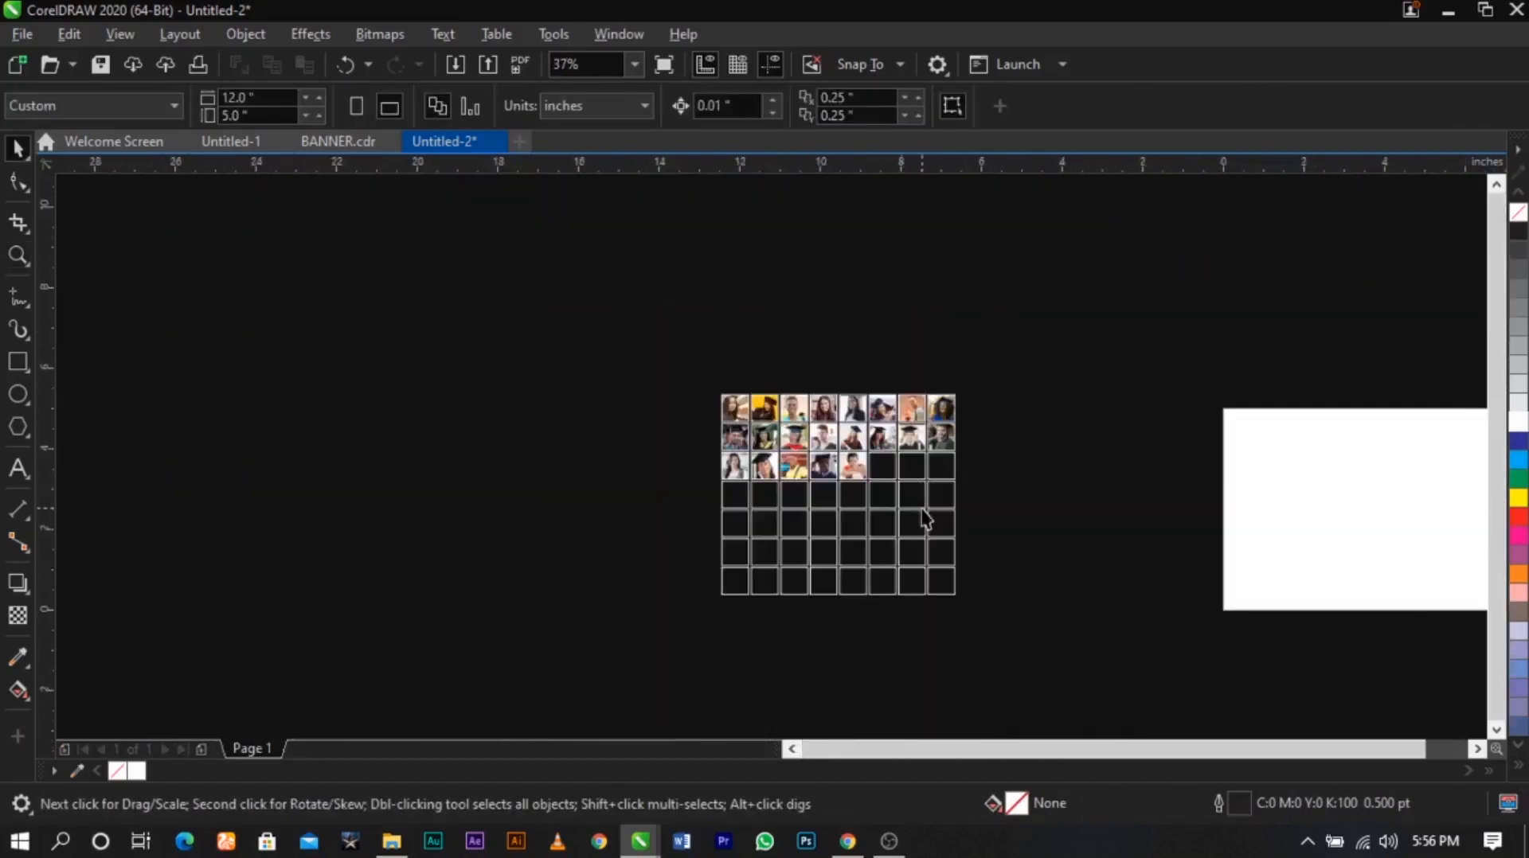
scroll(924, 518, "up", 1)
right_click(994, 441)
left_click(1025, 557)
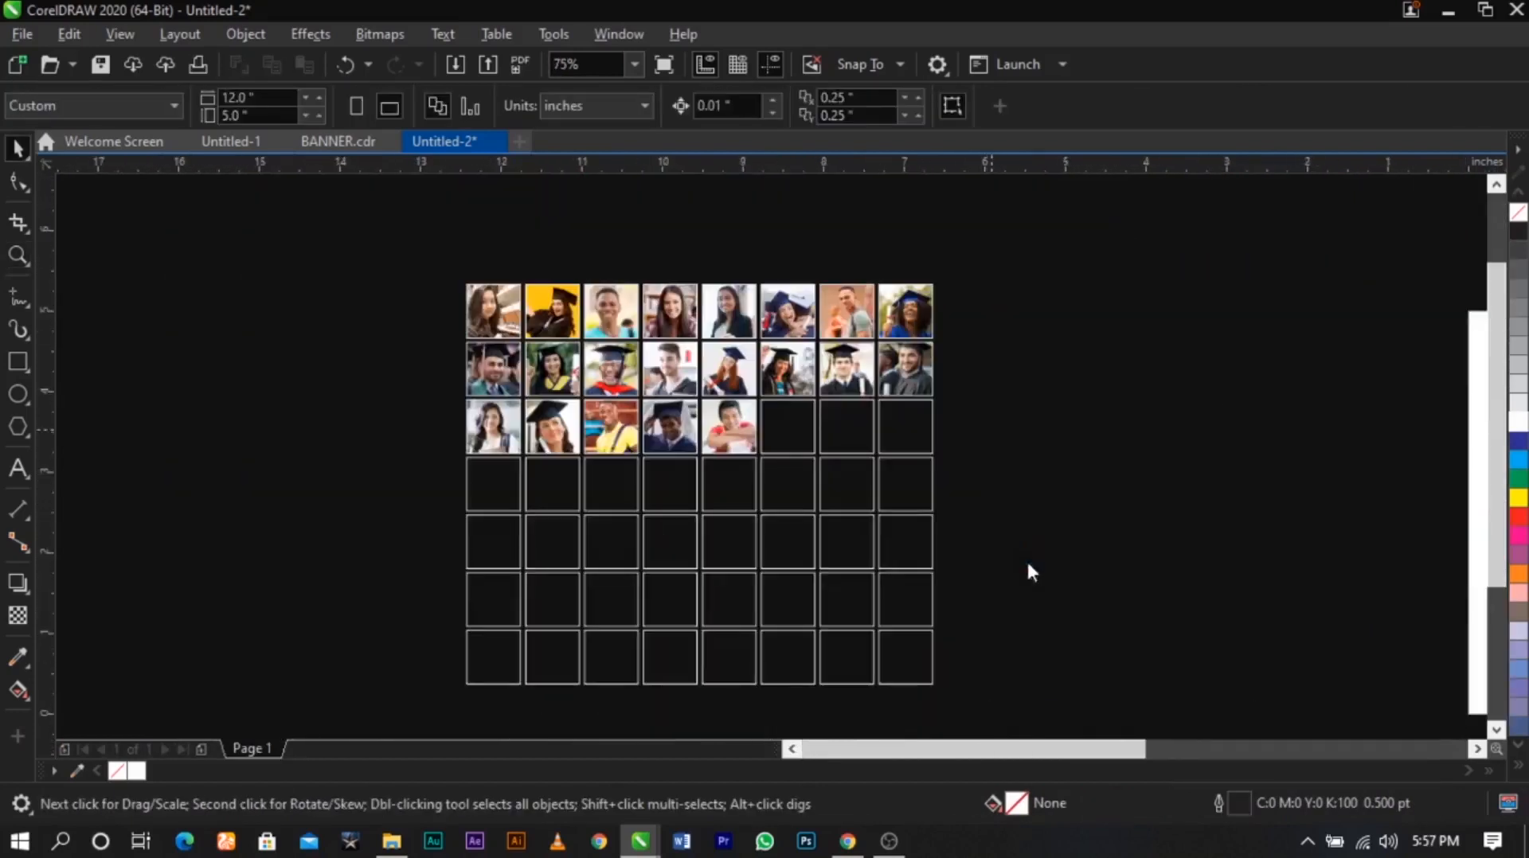
left_click(680, 432)
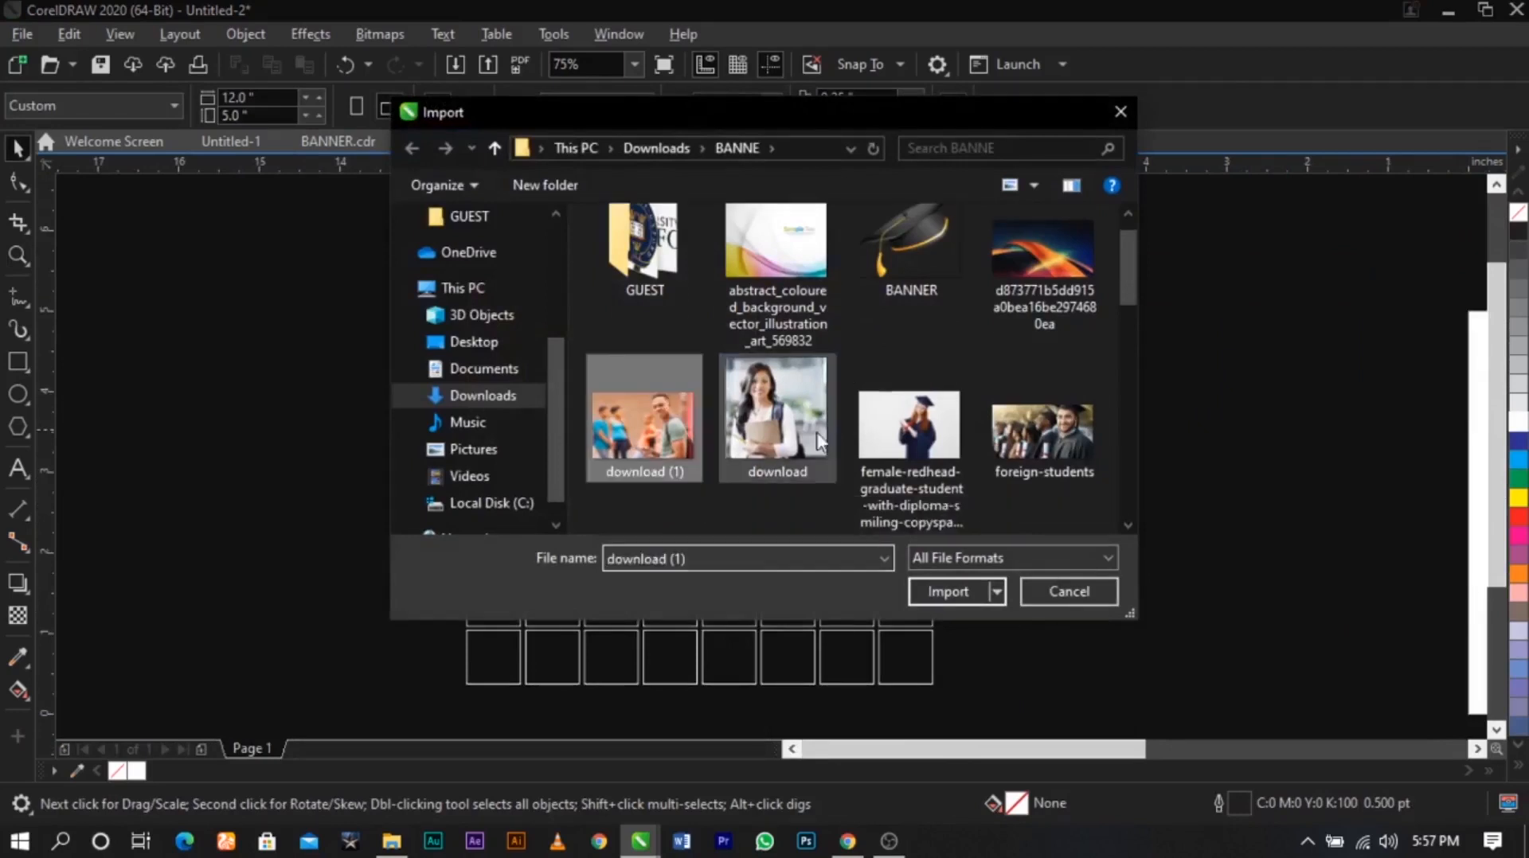
left_click(777, 429, "ctrl")
left_click(910, 430, "ctrl")
left_click(1030, 424, "ctrl")
scroll(920, 465, "down", 2)
left_click(917, 465, "ctrl")
left_click(787, 456, "ctrl")
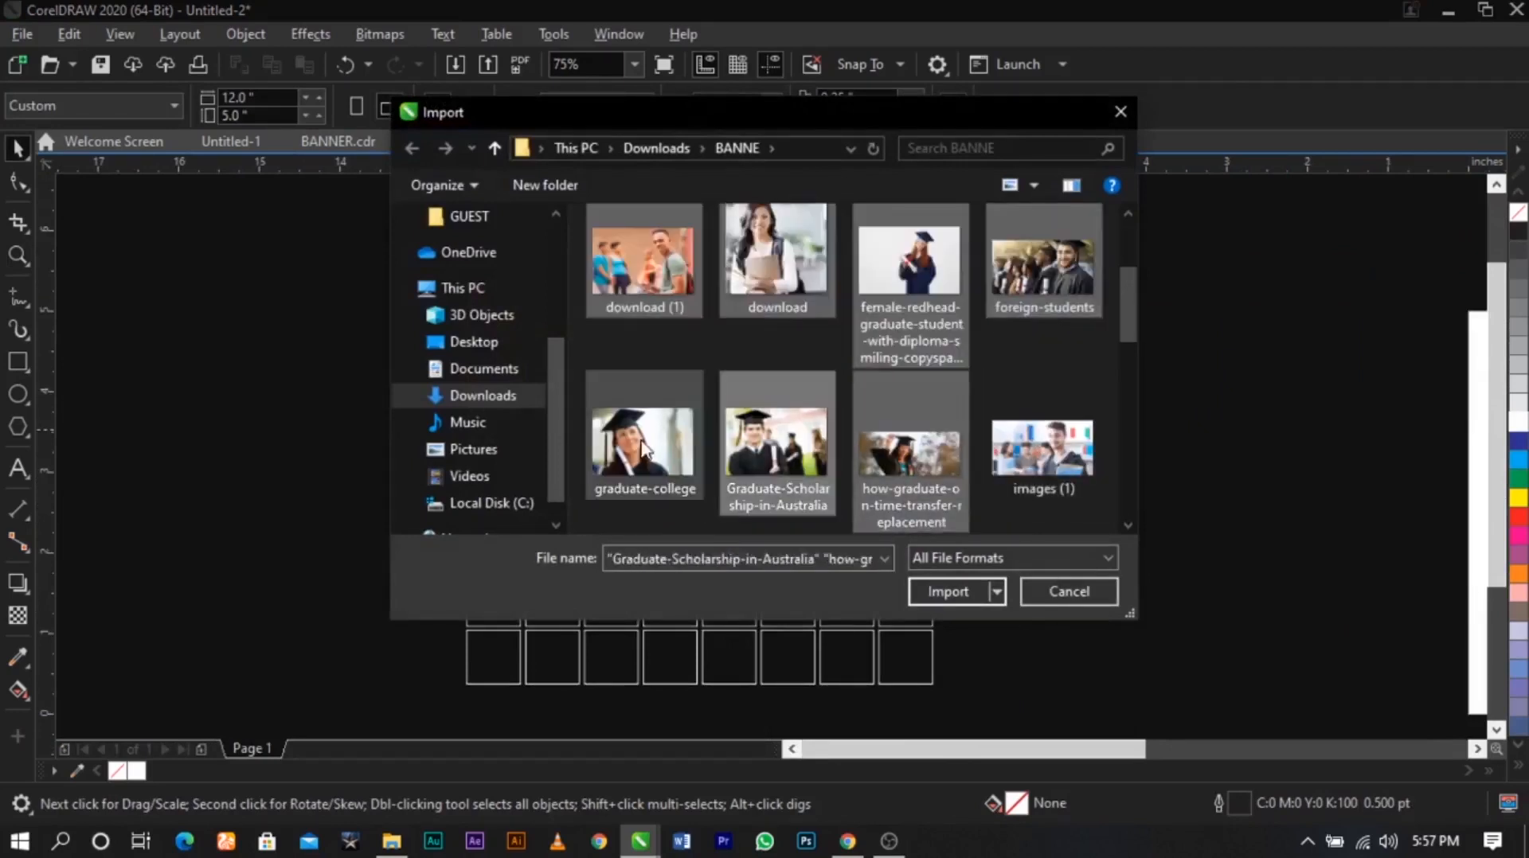
left_click(665, 455, "ctrl")
left_click(1027, 452, "ctrl")
scroll(905, 406, "down", 1)
left_click(1011, 469, "ctrl")
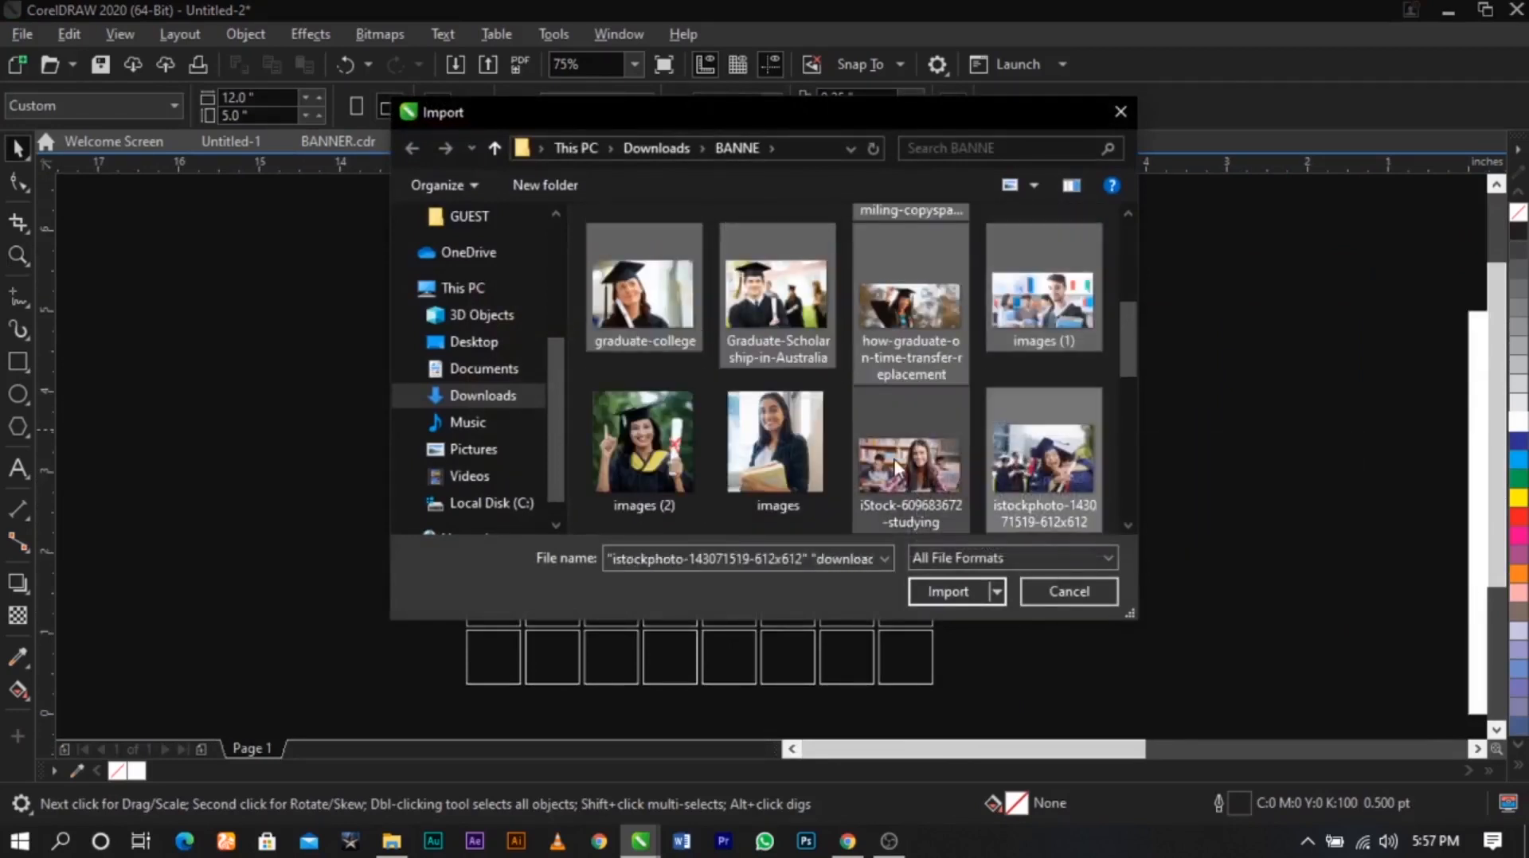
left_click(911, 458, "ctrl")
left_click(777, 446, "ctrl")
left_click(643, 446, "ctrl")
scroll(643, 446, "down", 1)
left_click(644, 446, "ctrl")
left_click(775, 454, "ctrl")
left_click(910, 446, "ctrl")
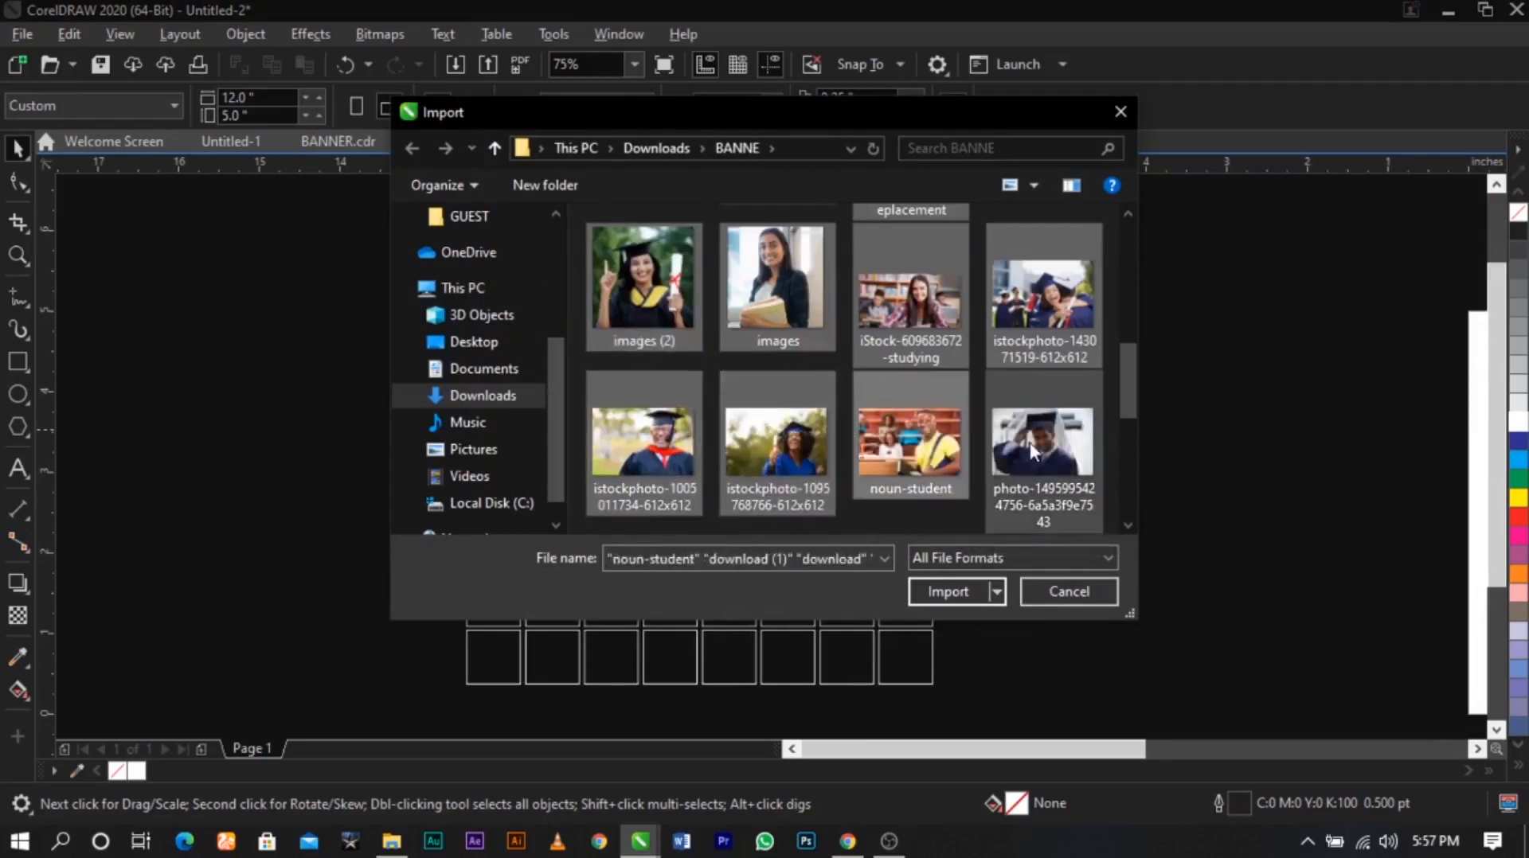
left_click(1039, 446, "ctrl")
scroll(895, 398, "down", 1)
left_click(1039, 450, "ctrl")
left_click(675, 455, "ctrl")
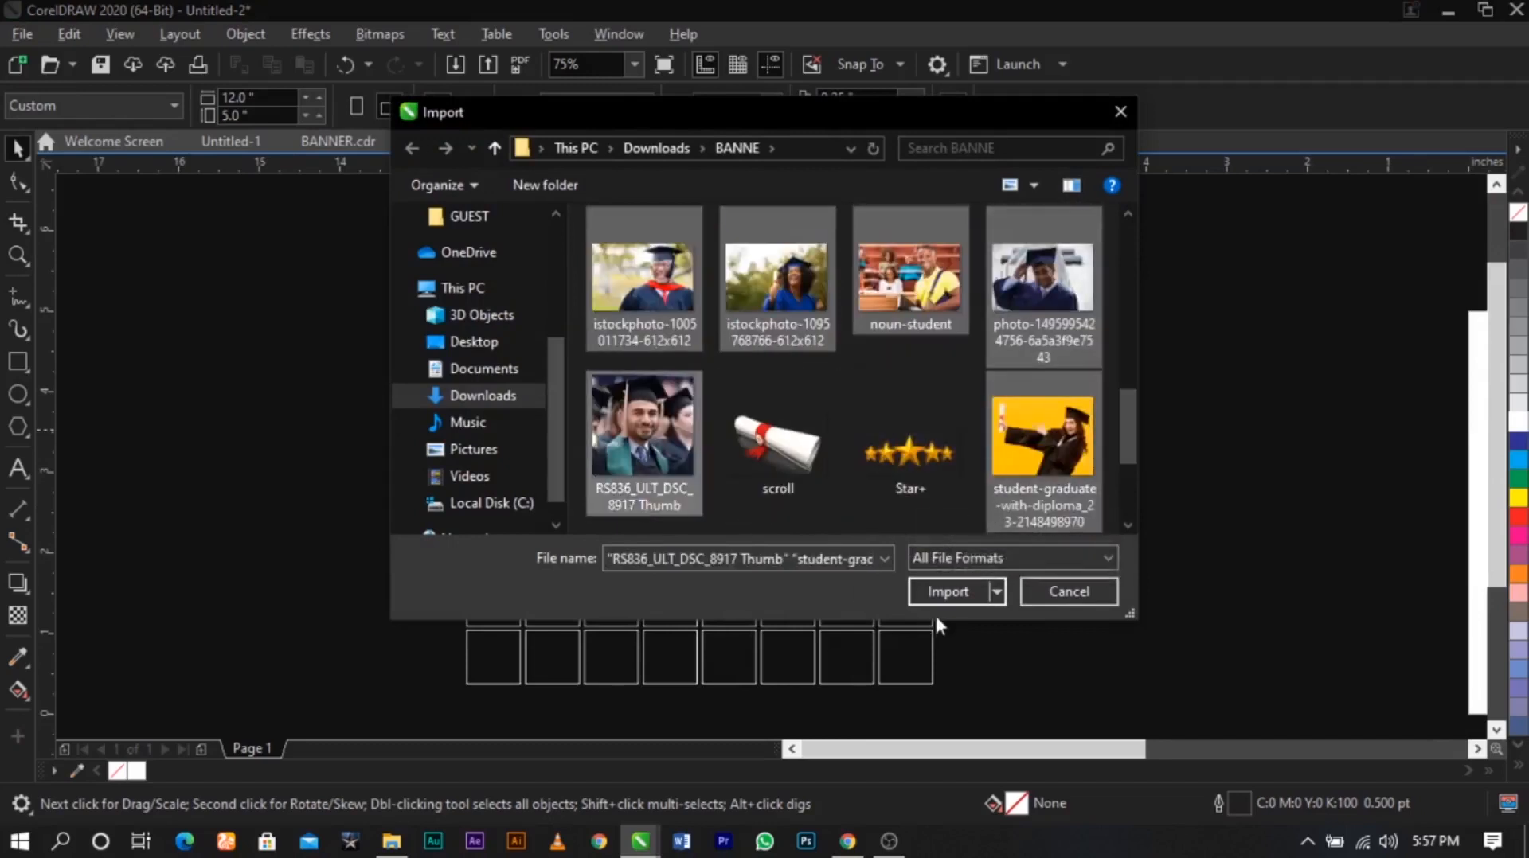
left_click(939, 593)
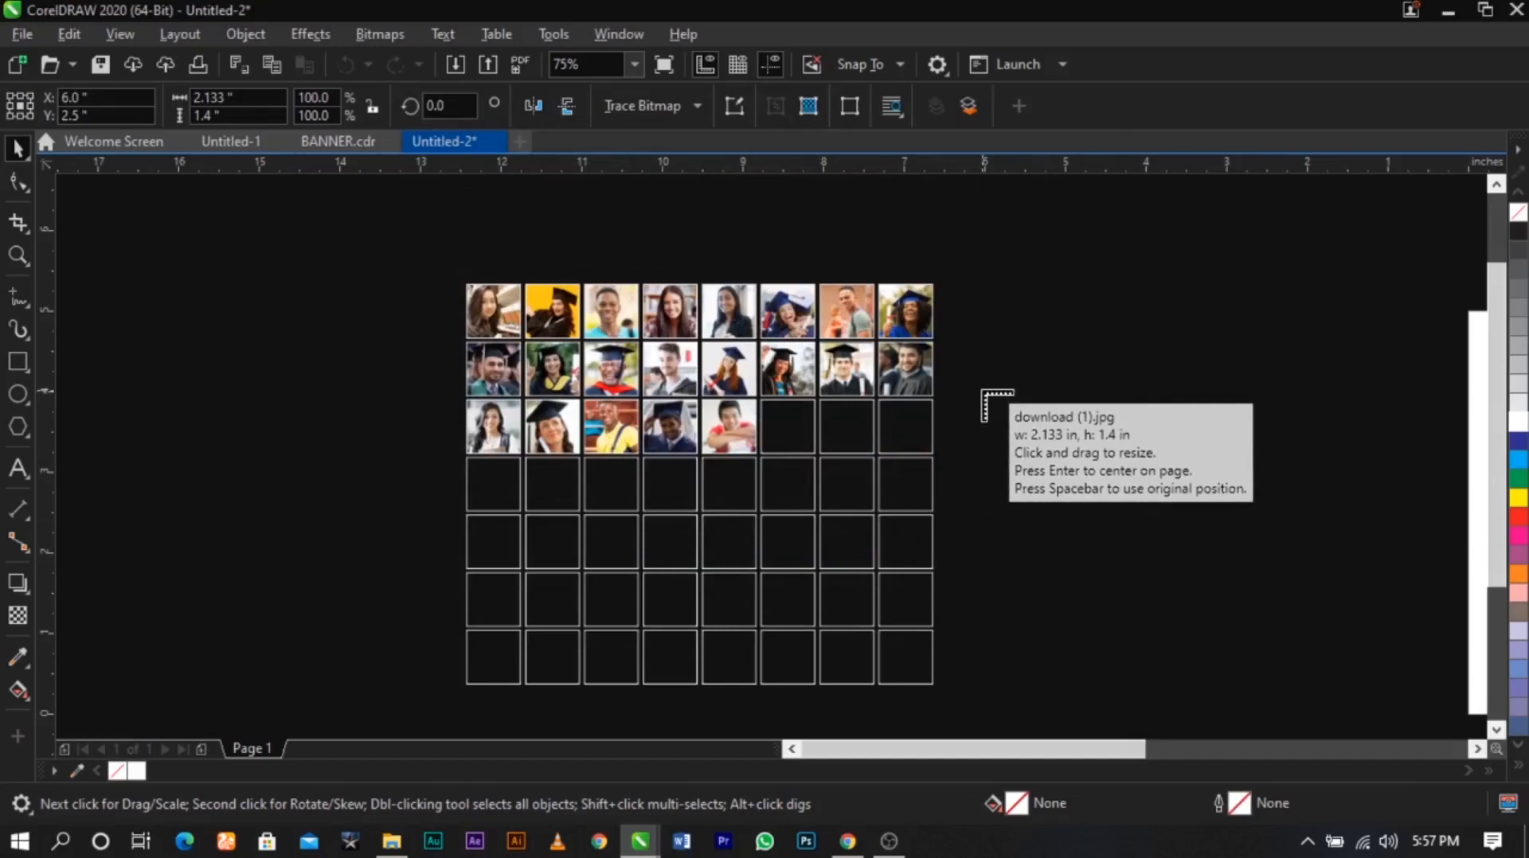
key("Escape")
Try moving the third row's last empty square out of the grid and undo the move
key("z")
left_click(981, 390)
scroll(989, 424, "down", 2)
key("space")
key("z")
left_click_drag(617, 370, 1005, 580)
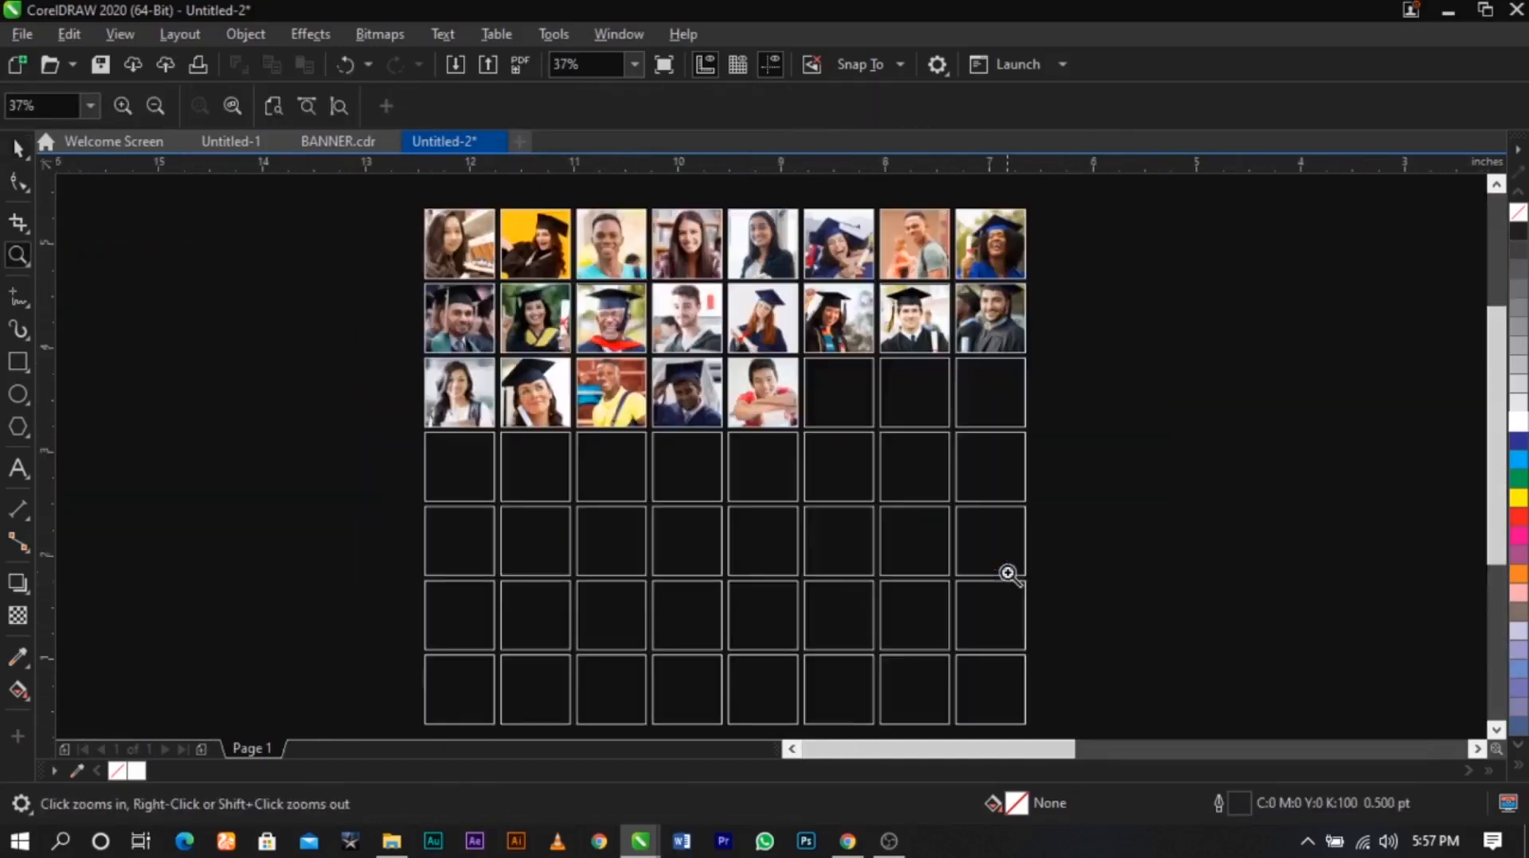
key("space")
left_click_drag(1014, 399, 1215, 398)
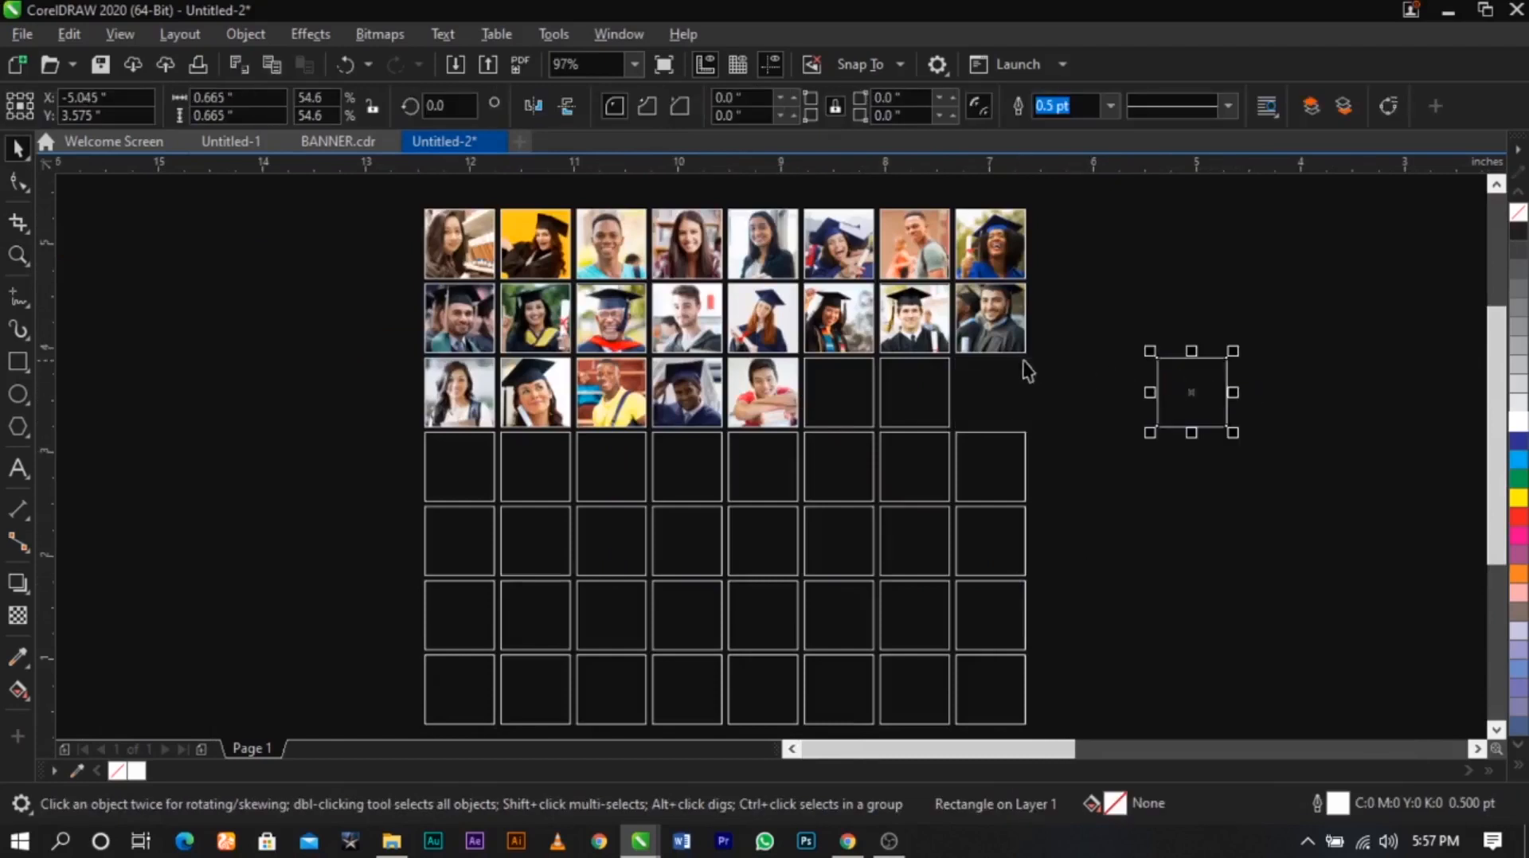
key("ctrl+z")
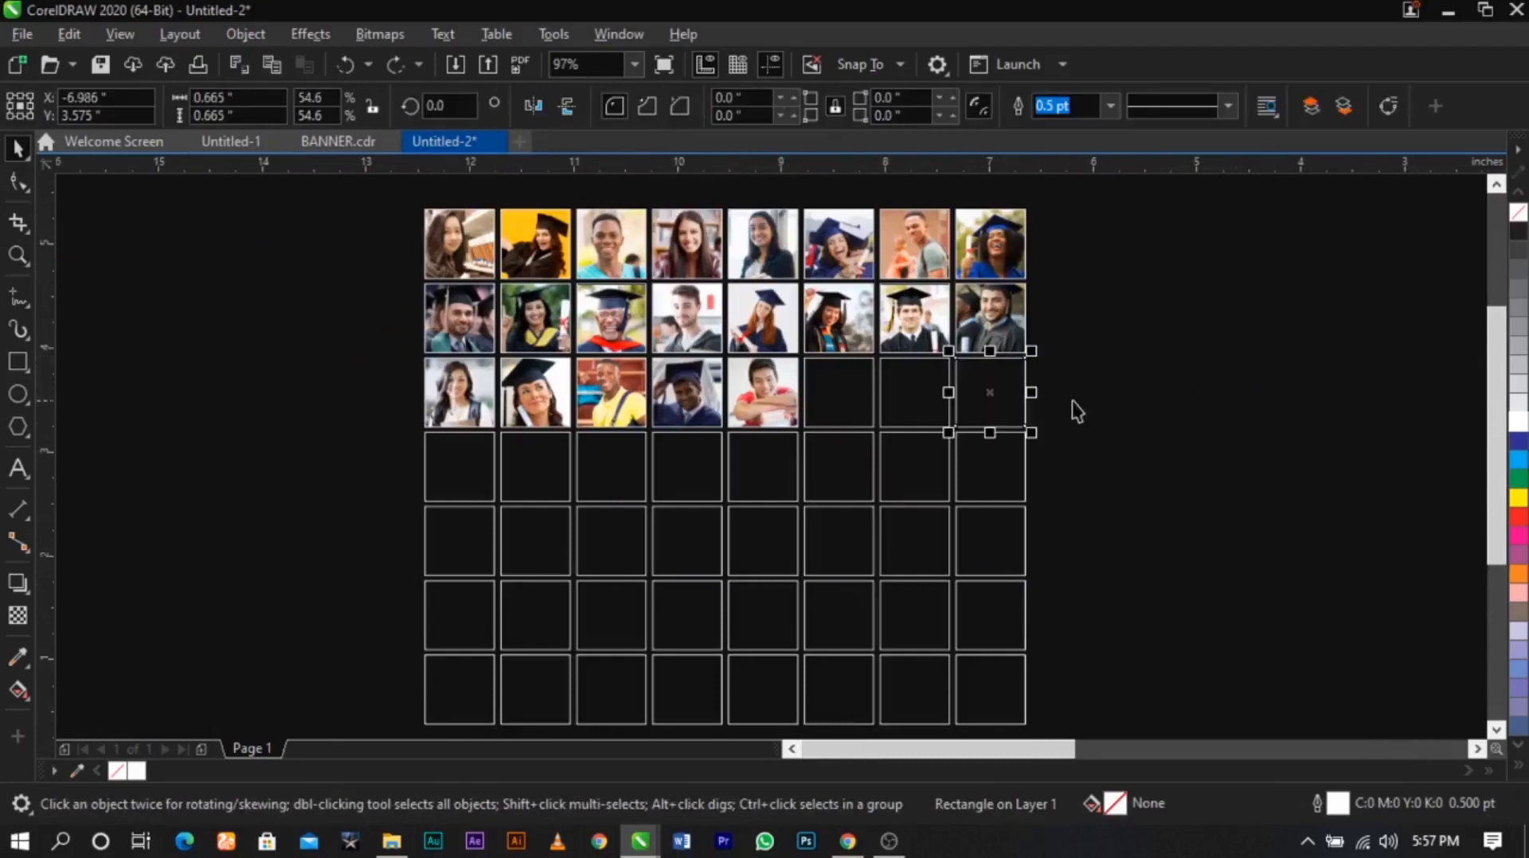
Replace the third row's three empty squares with copies of the second row's last three photos
left_click_drag(1064, 344, 799, 453)
key("Delete")
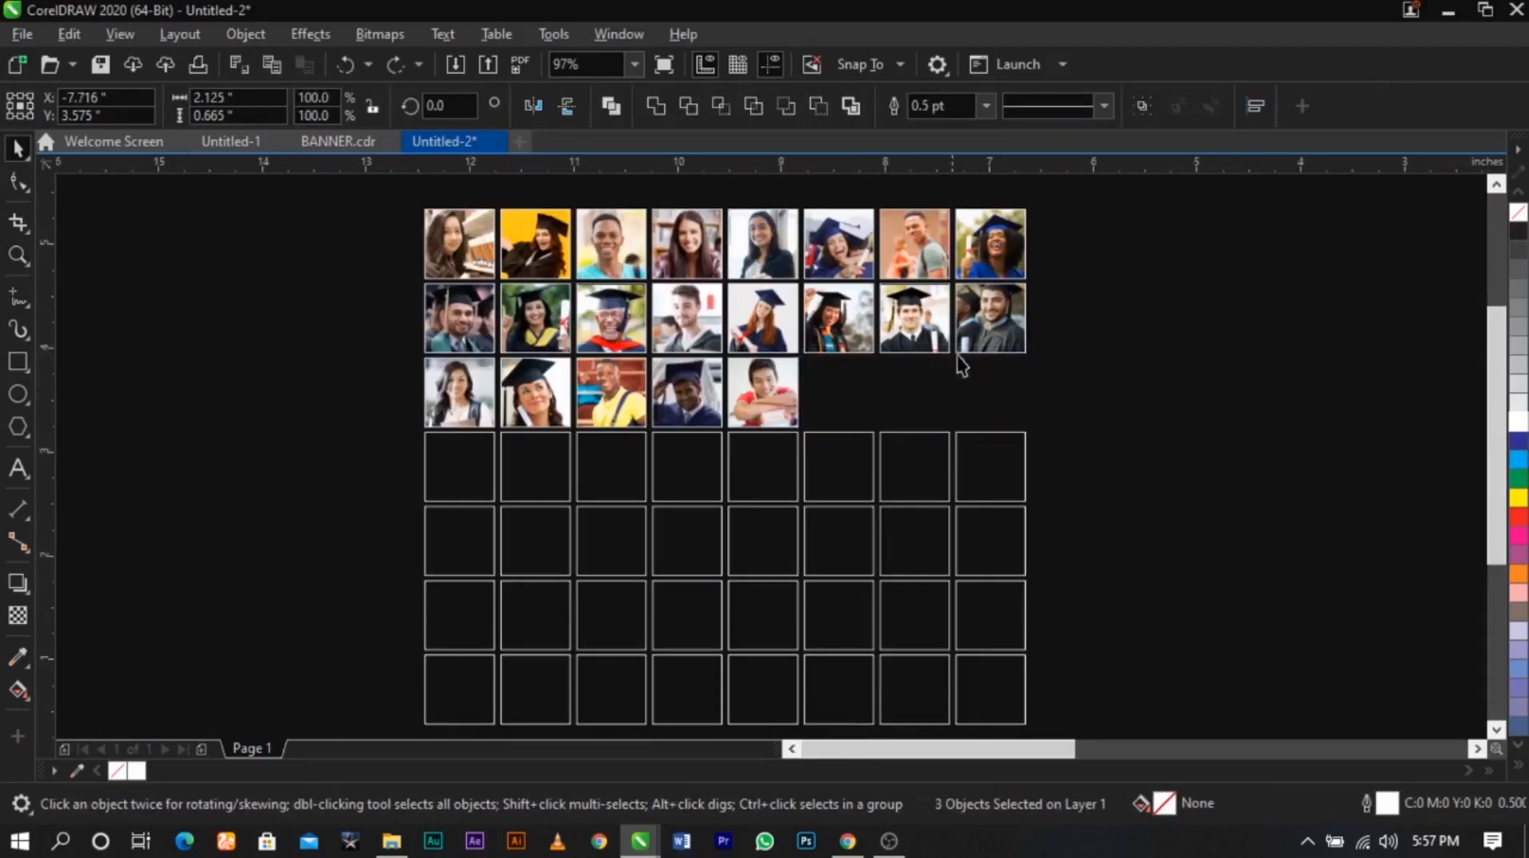
left_click_drag(1046, 271, 792, 378)
left_click_drag(843, 333, 843, 386)
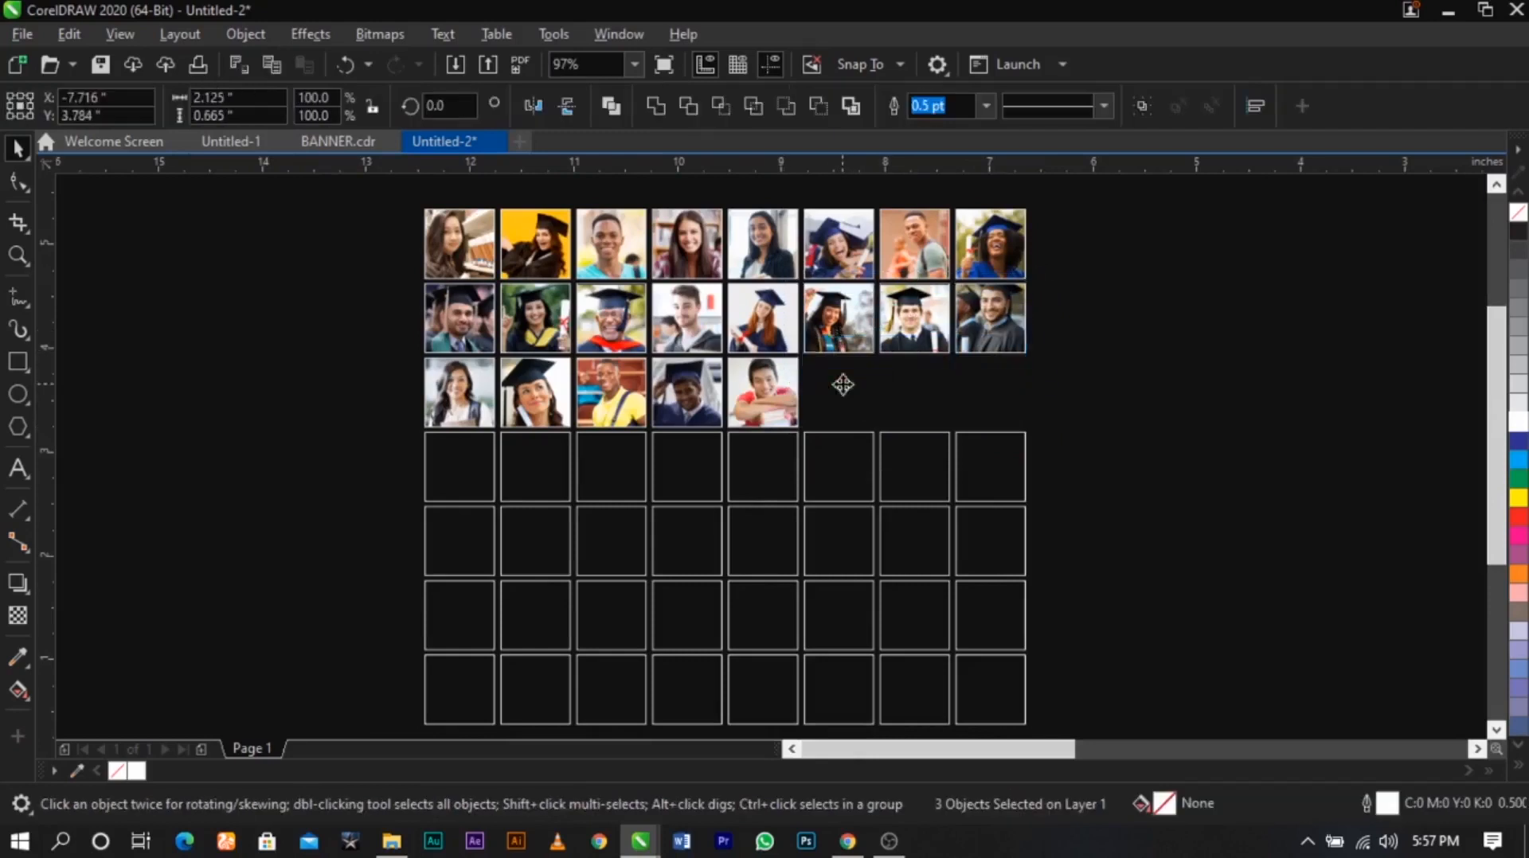
right_click(842, 386)
Delete the empty squares below the third row and duplicate the third row of photos downward four times at the grid's spacing
left_click_drag(1151, 412, 344, 641)
key("Delete")
left_click_drag(318, 555, 1100, 286)
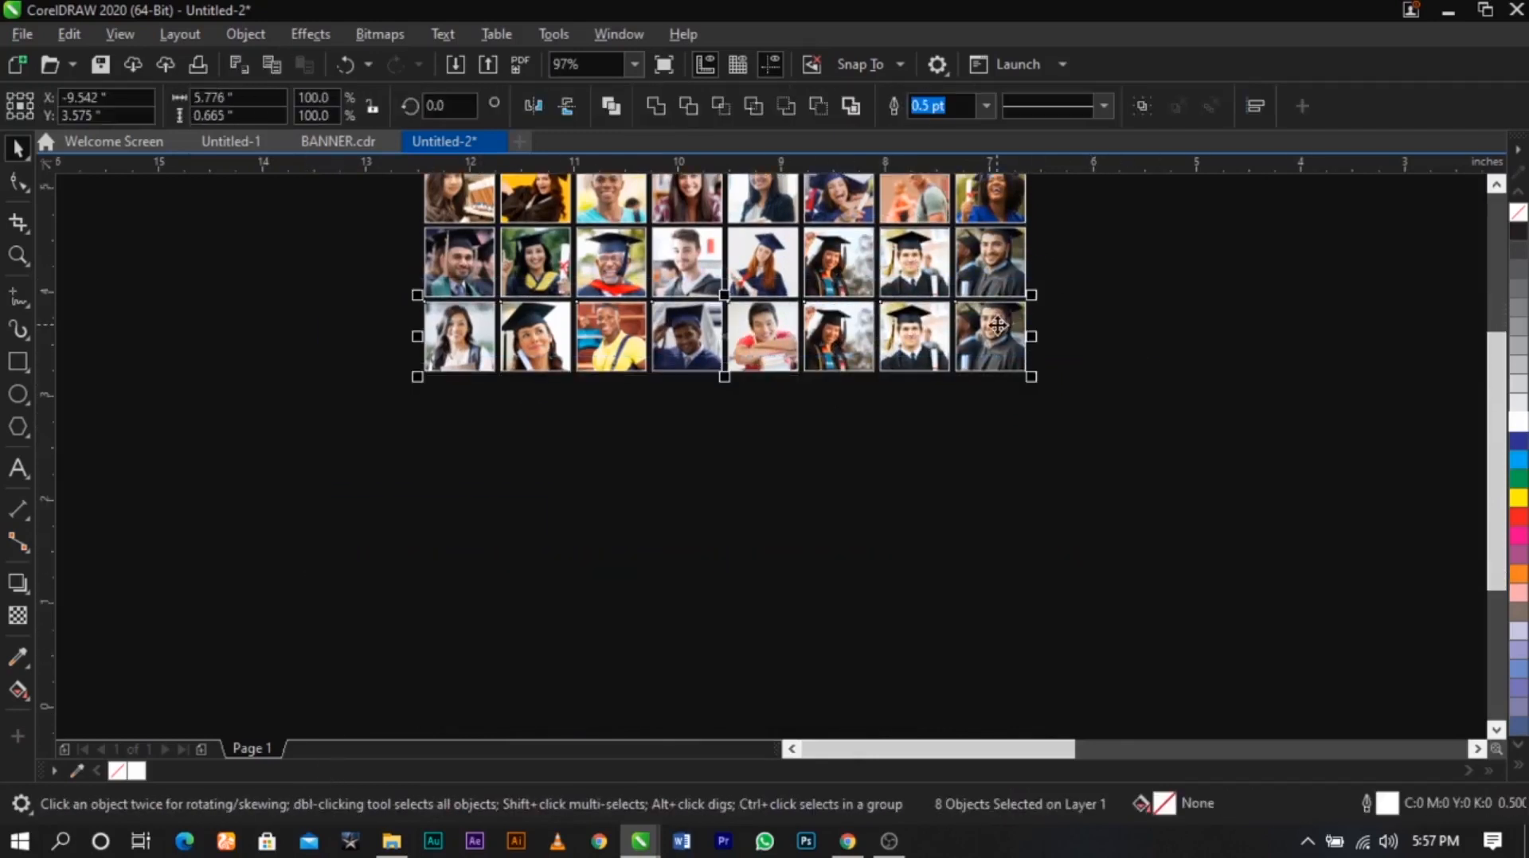
left_click_drag(997, 322, 1005, 394)
right_click(1005, 393)
key("ctrl+r")
key("ctrl+r")
key("ctrl+r")
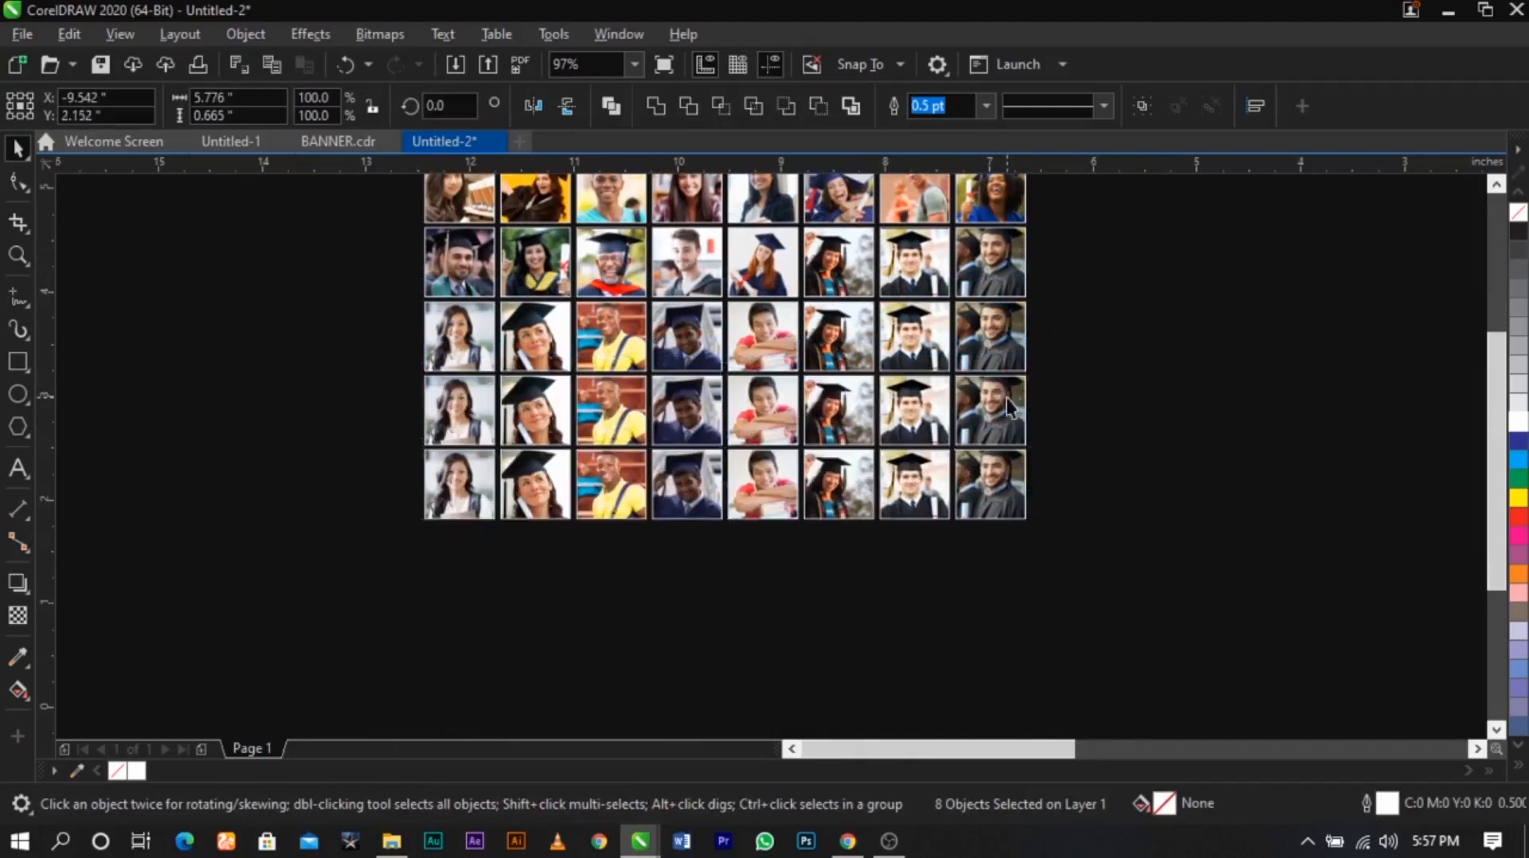
left_click(1109, 426)
Group all the photo squares and move the group closer to the page, to about X -5.156 and Y 2.721 inches
scroll(916, 486, "down", 1)
left_click_drag(1027, 614, 627, 247)
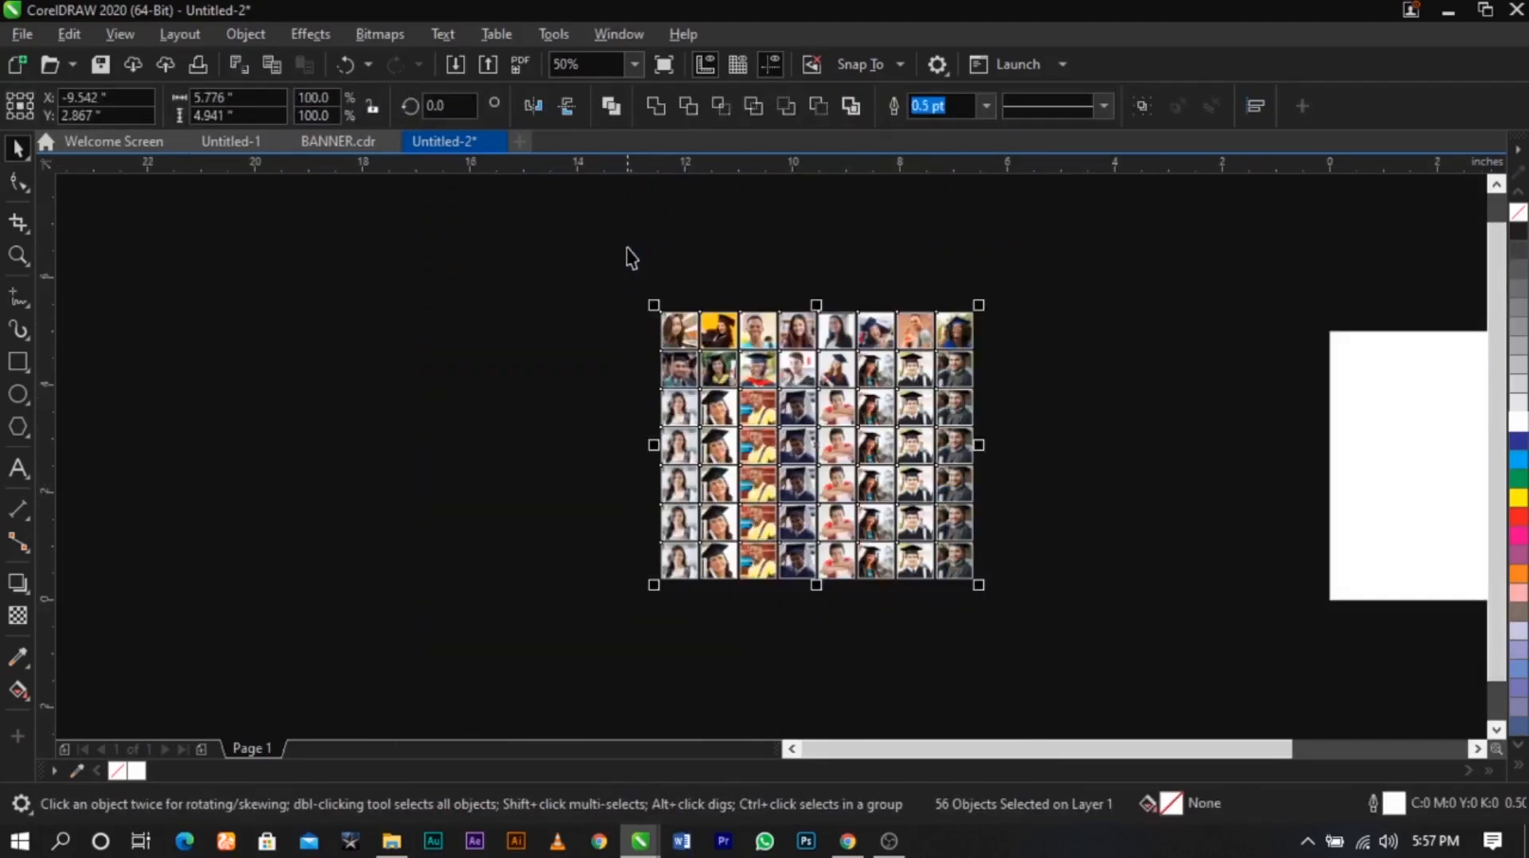
key("ctrl+g")
scroll(643, 295, "down", 1)
left_click_drag(708, 354, 802, 350)
key("F2")
left_click_drag(710, 279, 1088, 457)
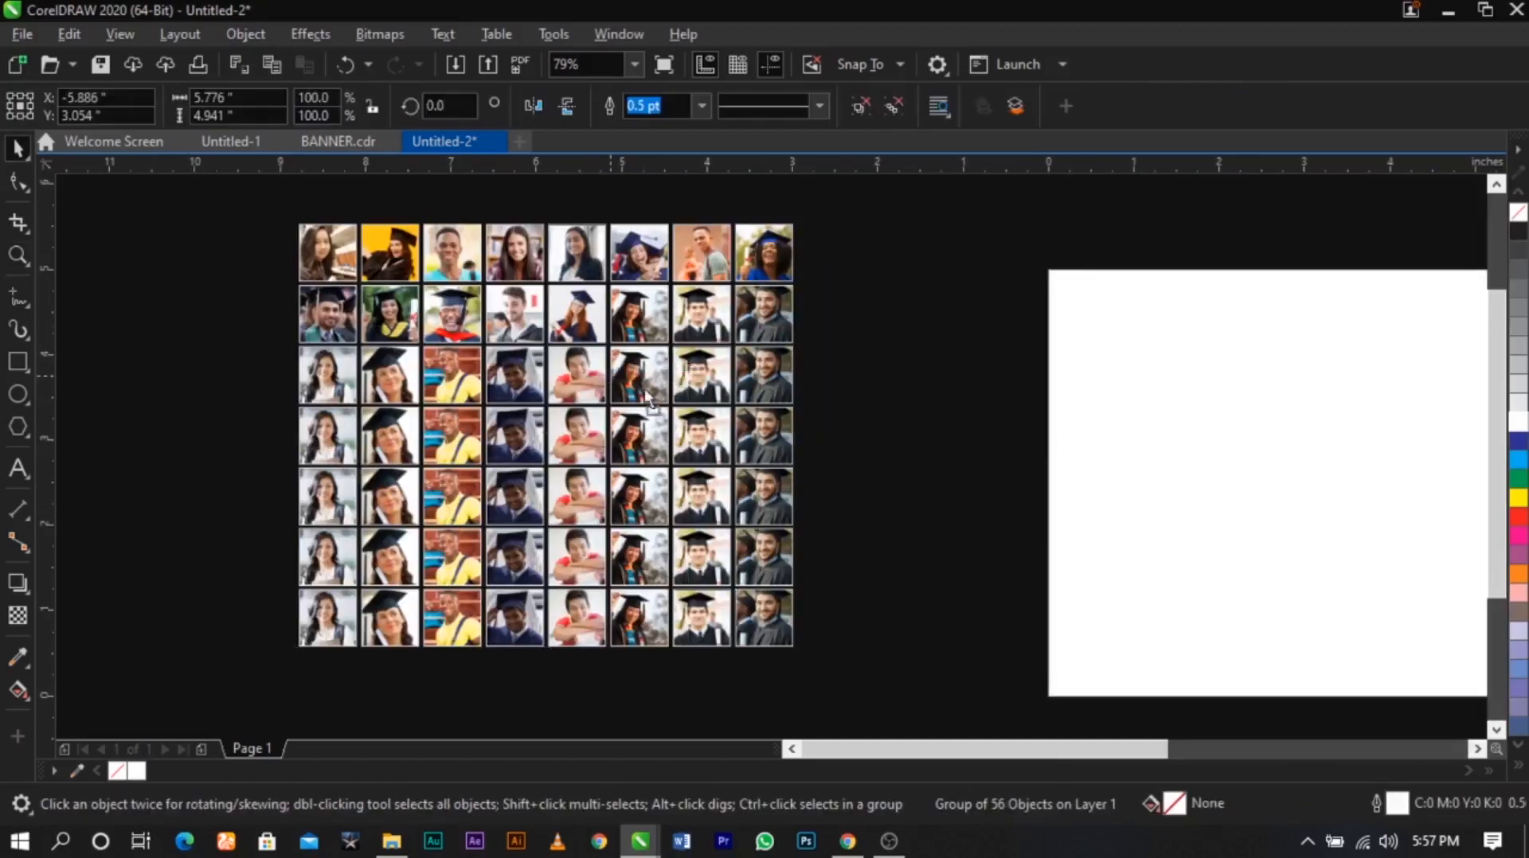
left_click_drag(652, 402, 714, 431)
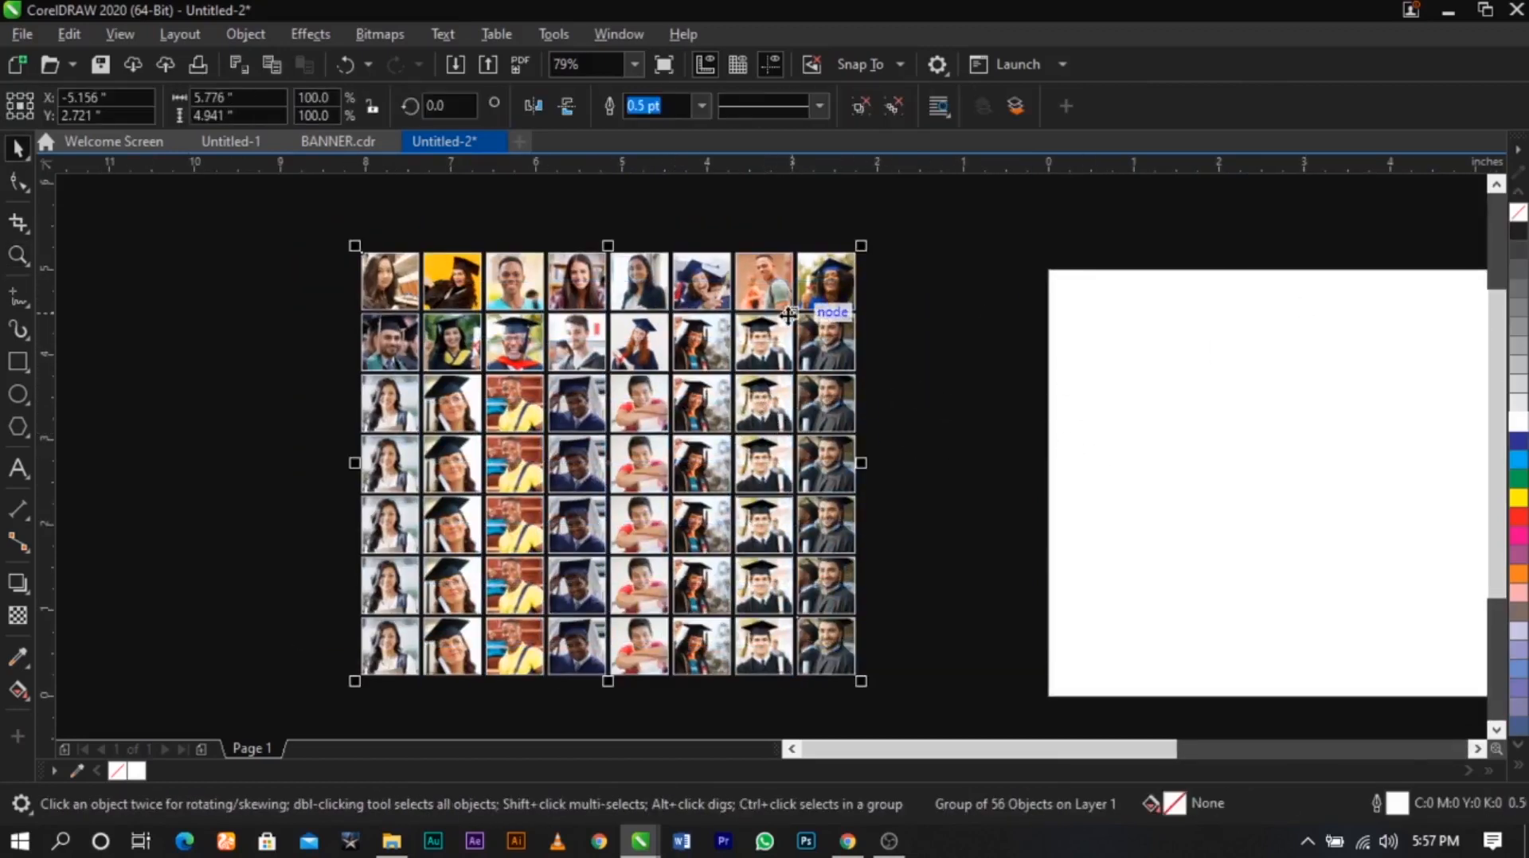
Ungroup the grid of photo squares
left_click(848, 328)
left_click(928, 318)
left_click(829, 346)
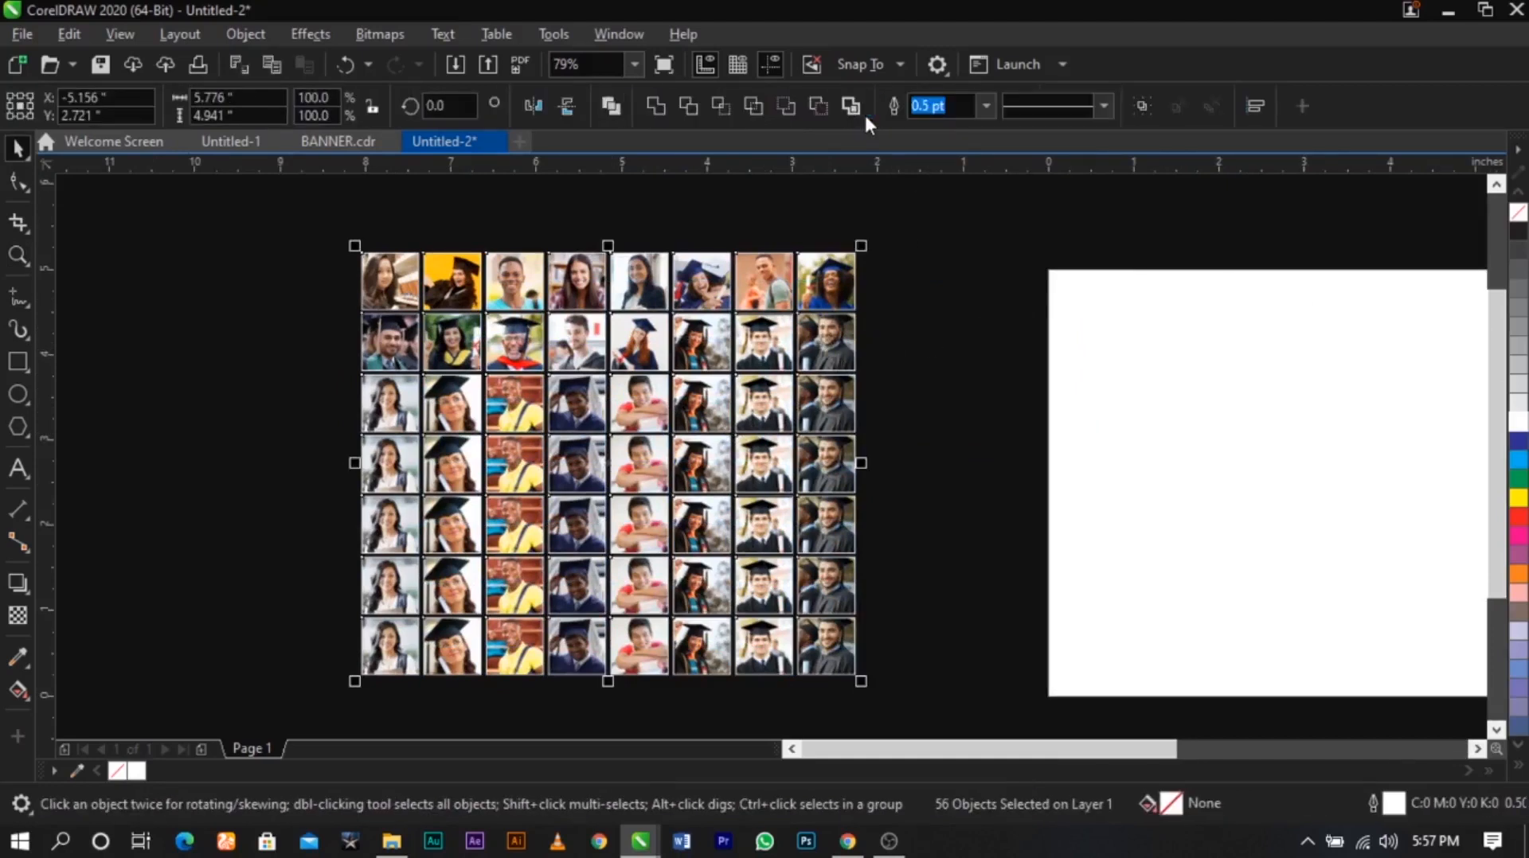
Draw a circle about 4.447 inches wide over the photo grid and move it onto the page's left edge, at about X 0.136 inches
left_click(874, 354)
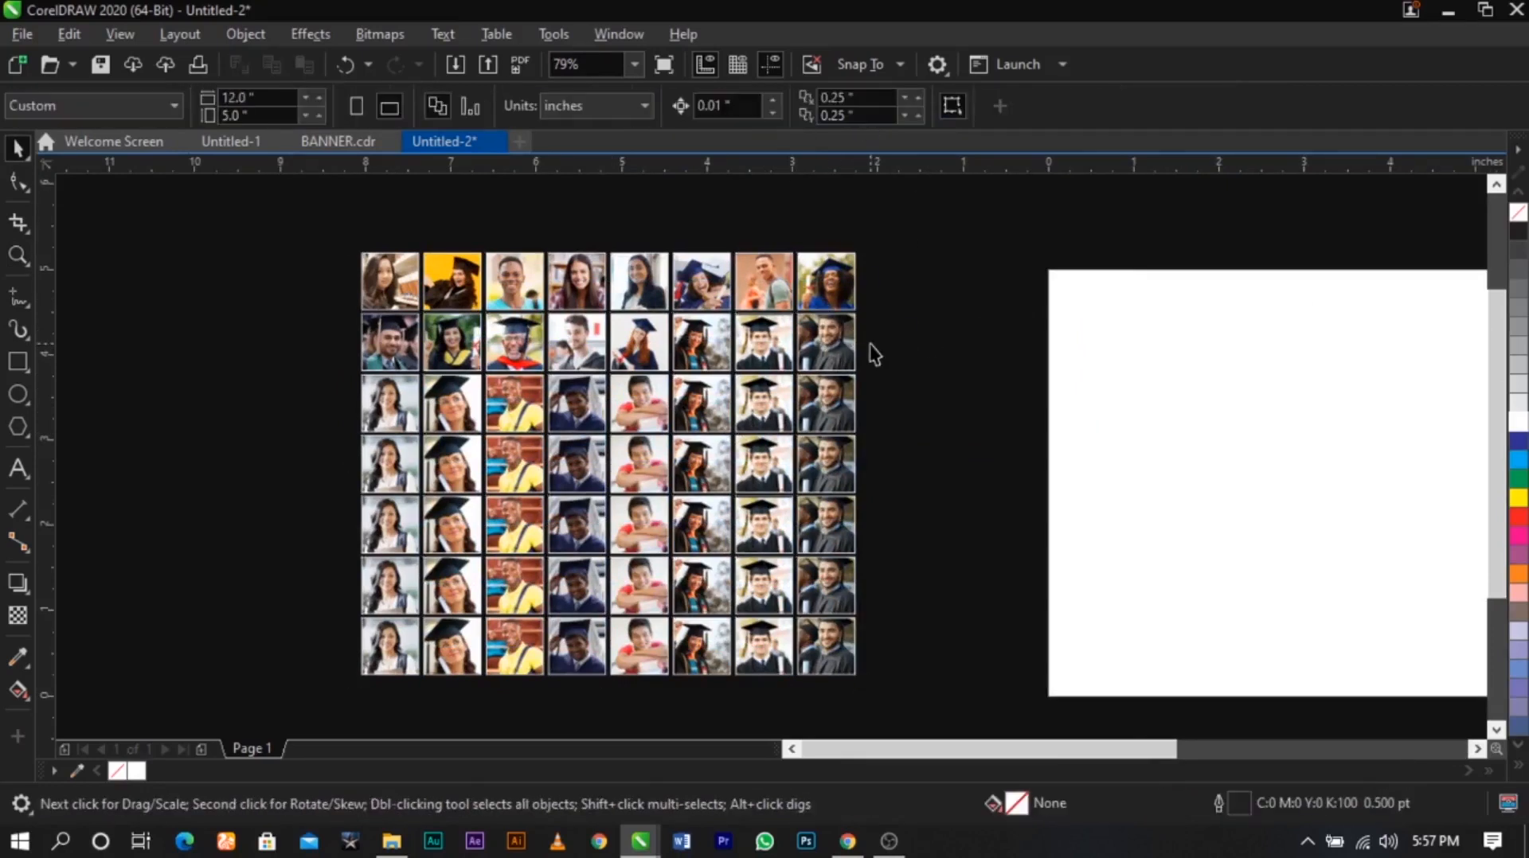
left_click(17, 394)
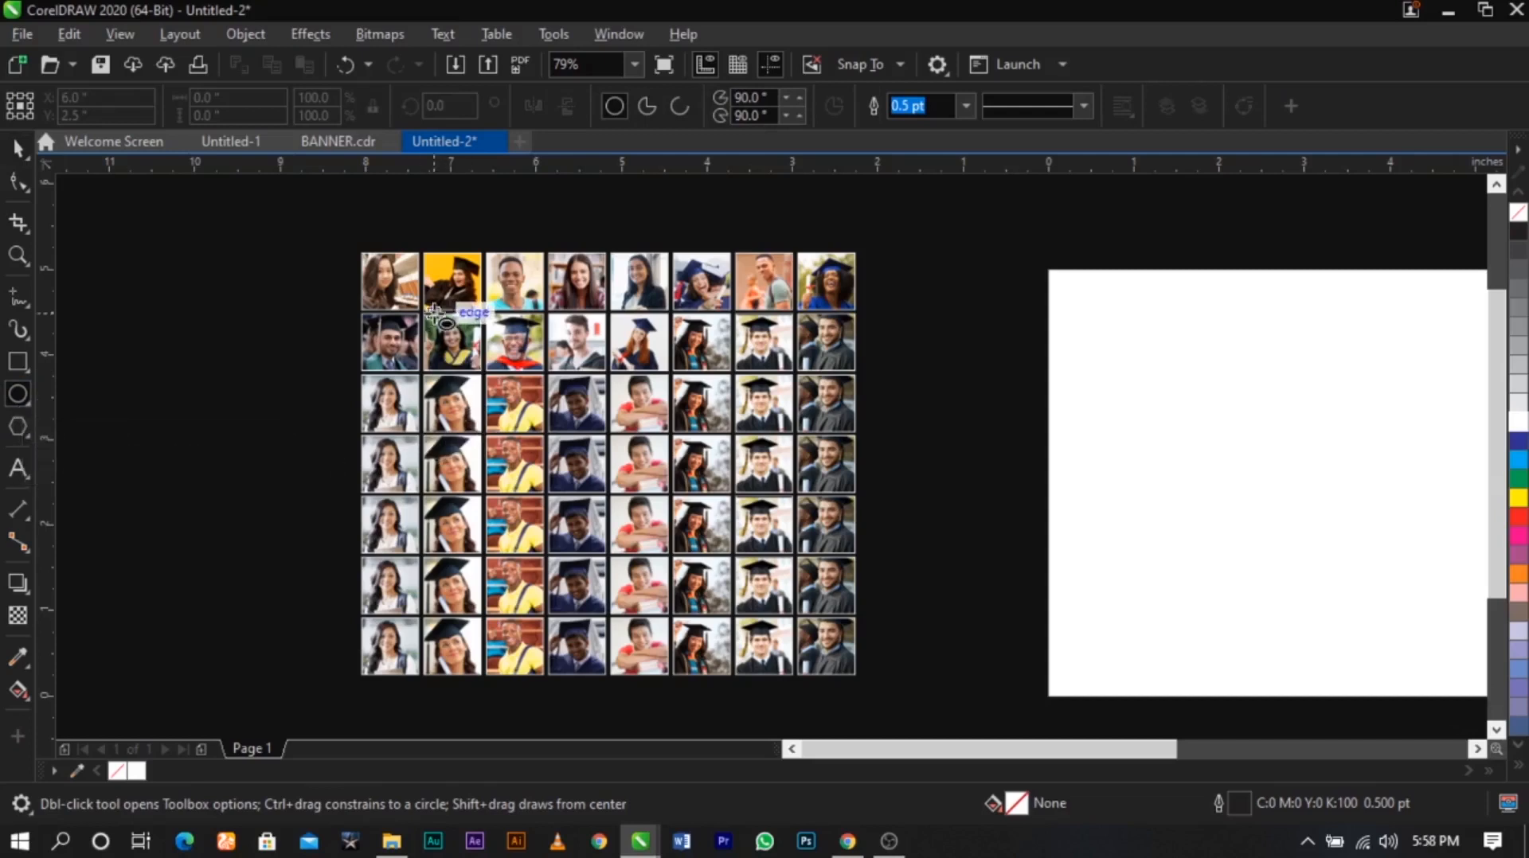
mouse_move(418, 287)
left_mouse_down()
mouse_move(712, 586)
mouse_move(792, 641)
mouse_move(792, 595)
left_mouse_up()
key("space")
key("F3")
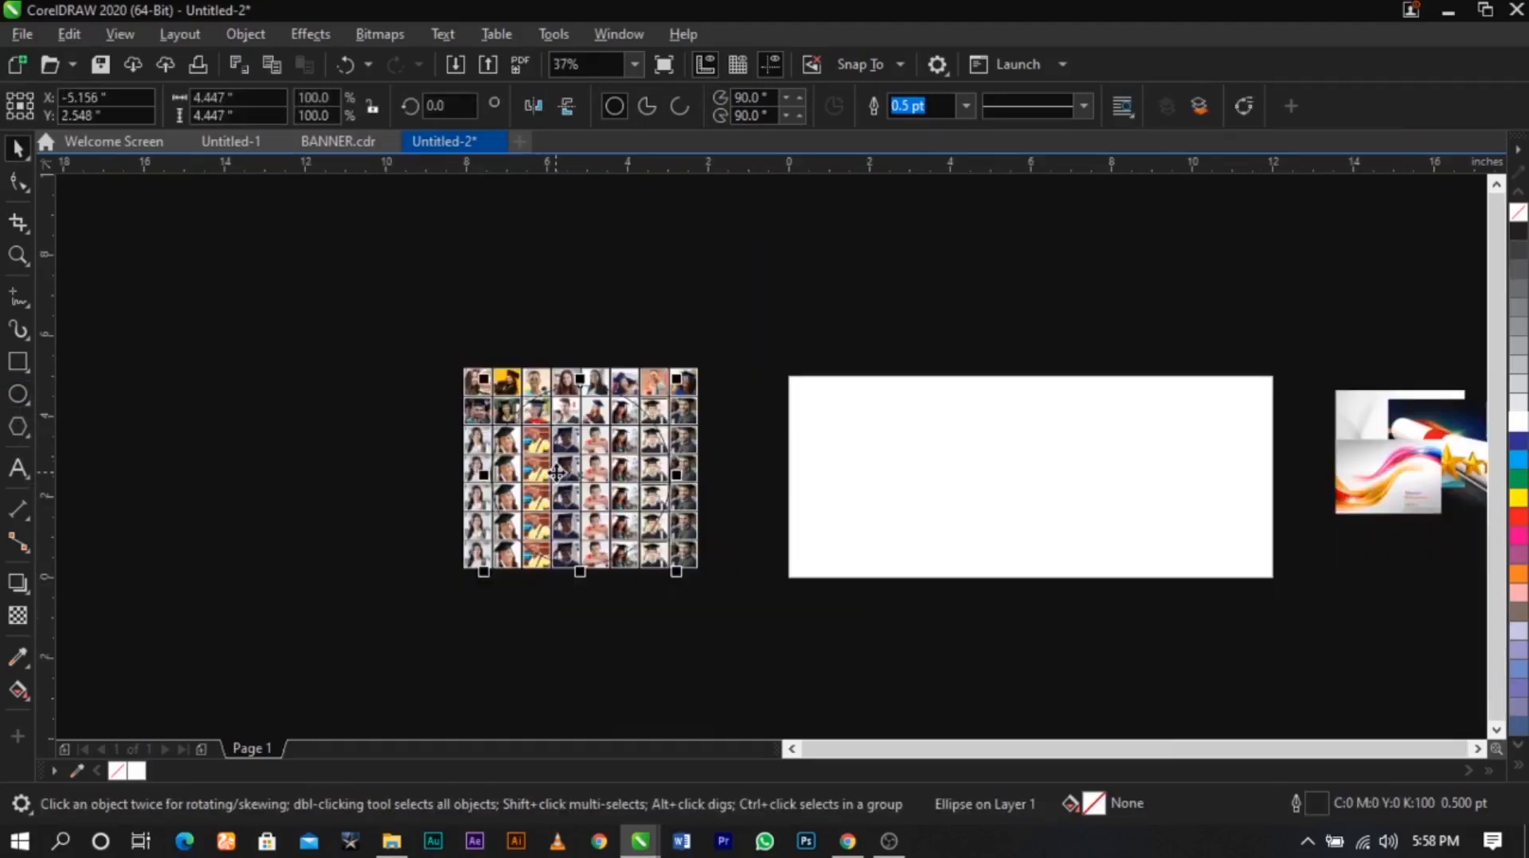
key("z")
left_click_drag(397, 355, 834, 585)
key("space")
scroll(522, 481, "down", 2)
left_click_drag(488, 484, 771, 484)
Delete the circle straddling the page's left edge
key("z")
left_click_drag(465, 313, 1237, 667)
key("space")
left_click(959, 536)
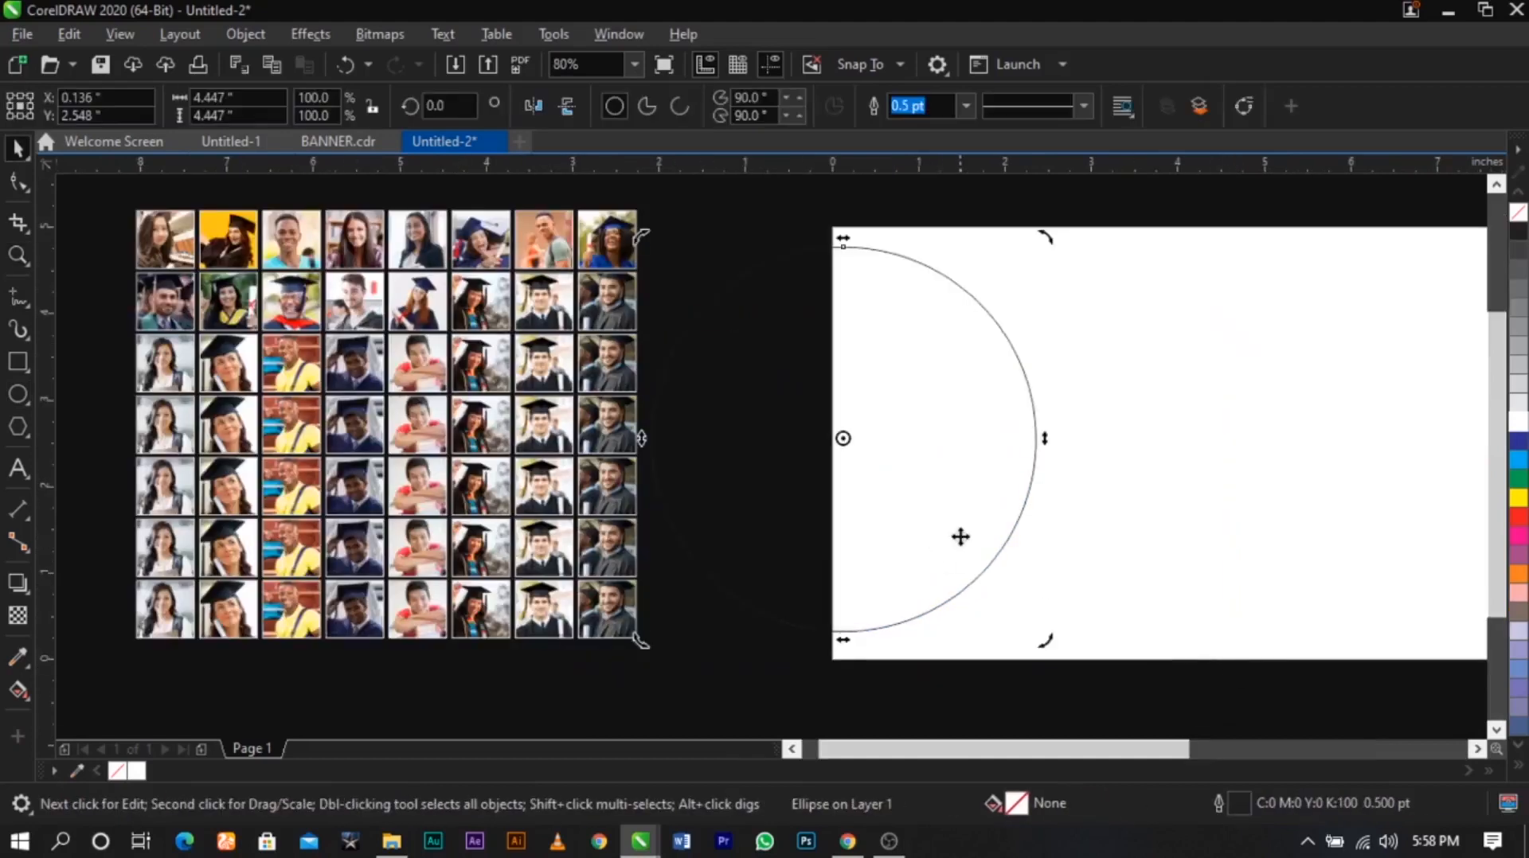
key("Delete")
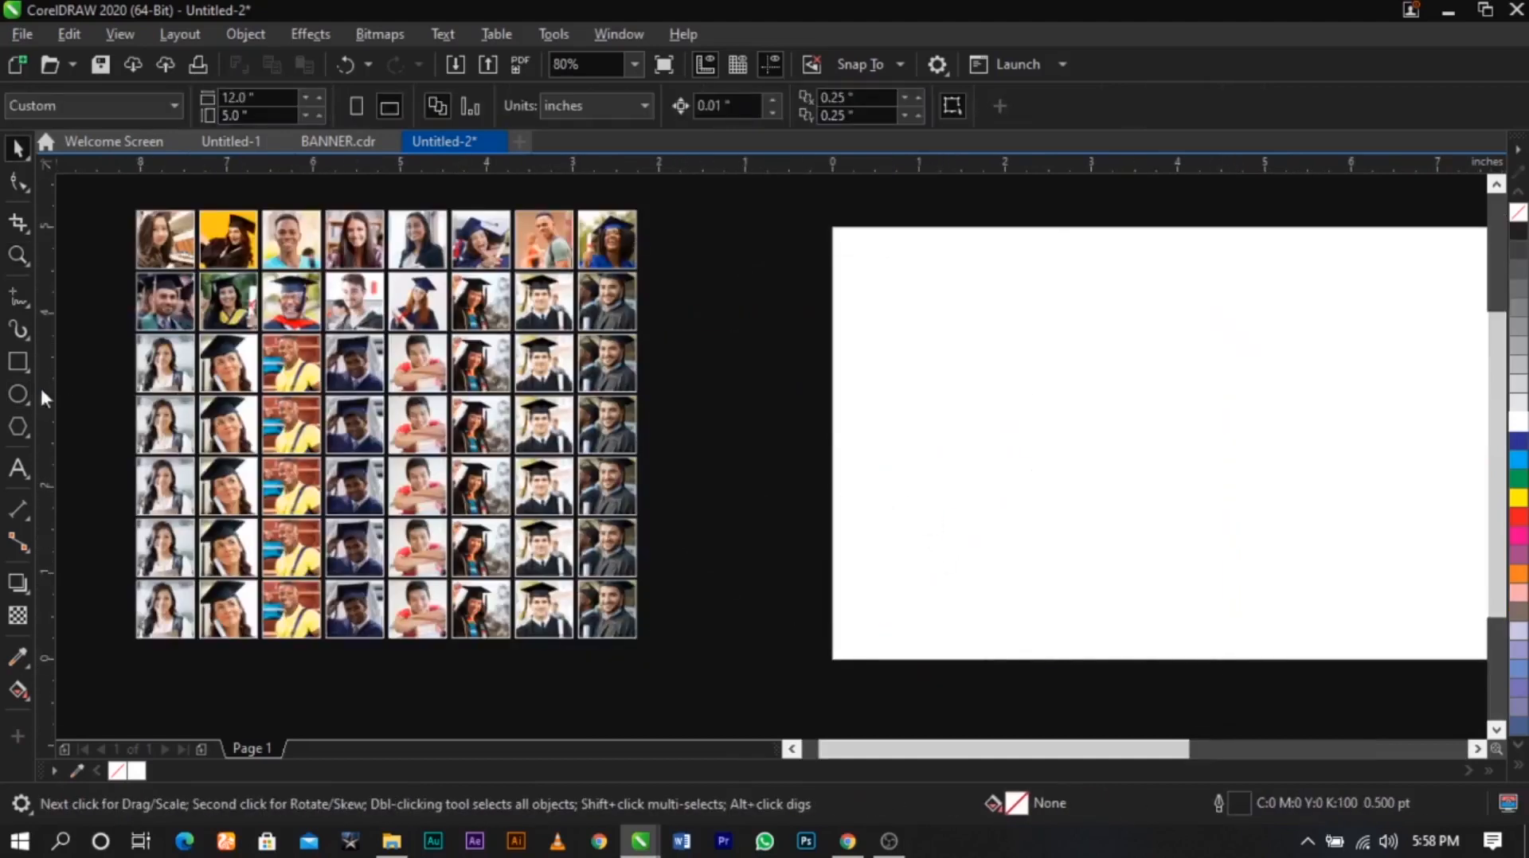
Sketch two unconstrained ellipses on the page, about 5.272 by 3.666 and 3.161 by 3.005 inches, removing each one
left_click(17, 394)
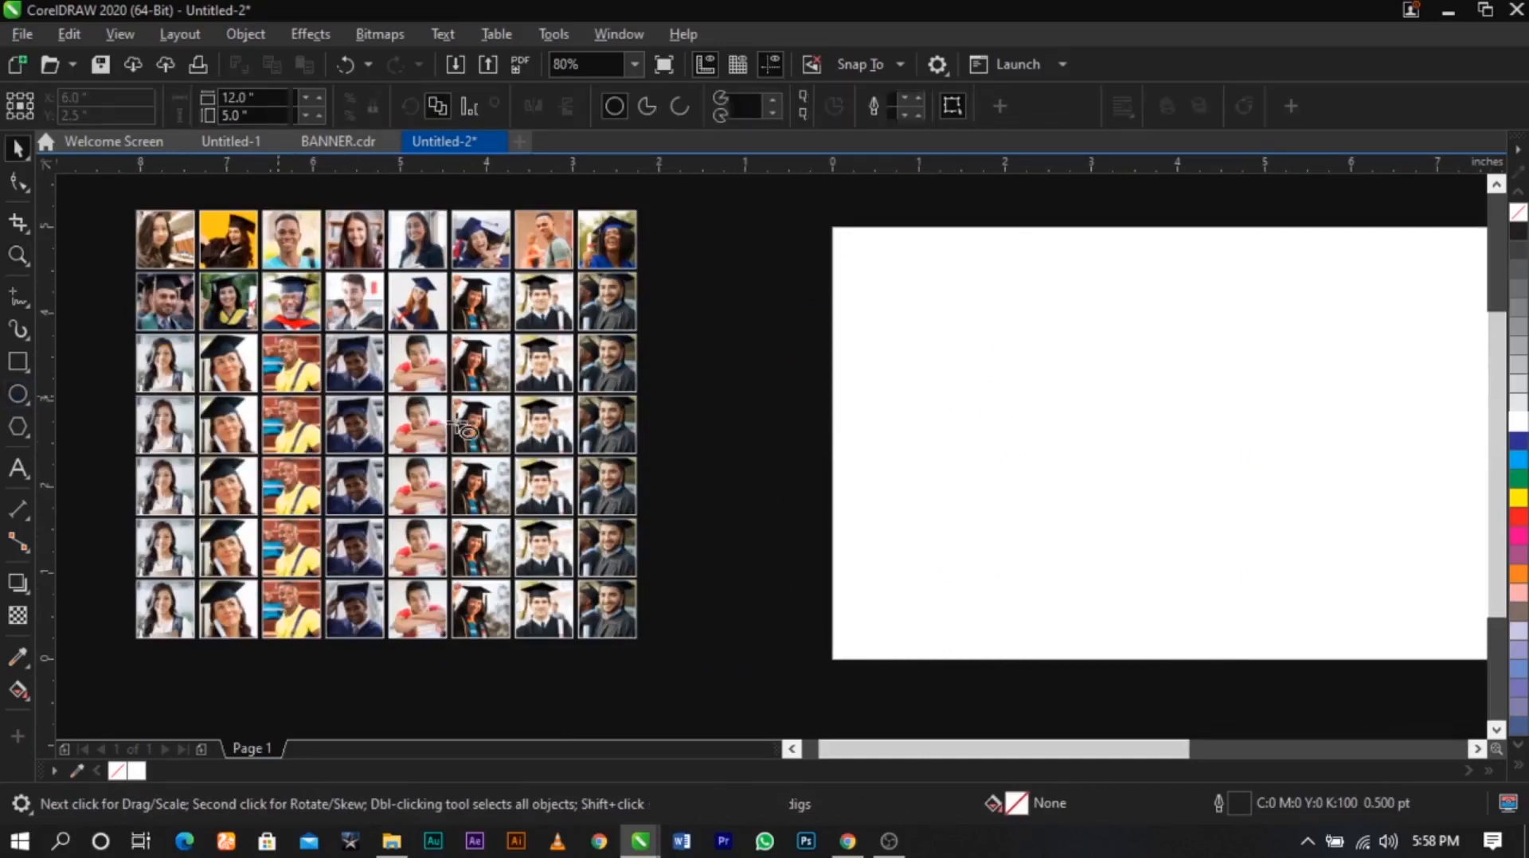
left_click_drag(852, 316, 1321, 647)
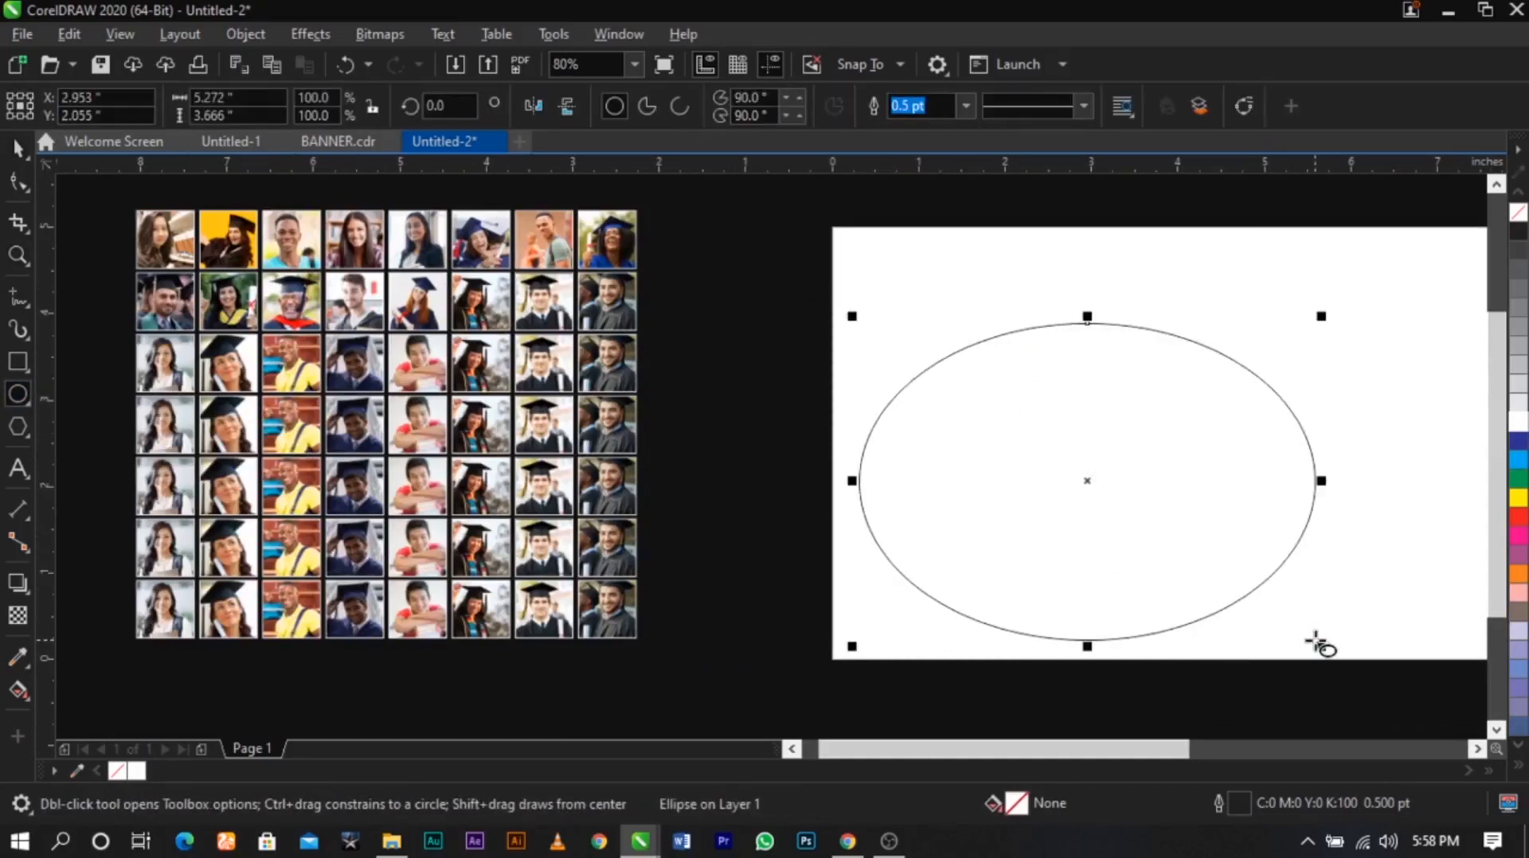
key("Delete")
mouse_move(950, 353)
left_mouse_down()
mouse_move(1112, 556)
mouse_move(1233, 631)
mouse_move(1289, 700)
mouse_move(1227, 613)
left_mouse_up()
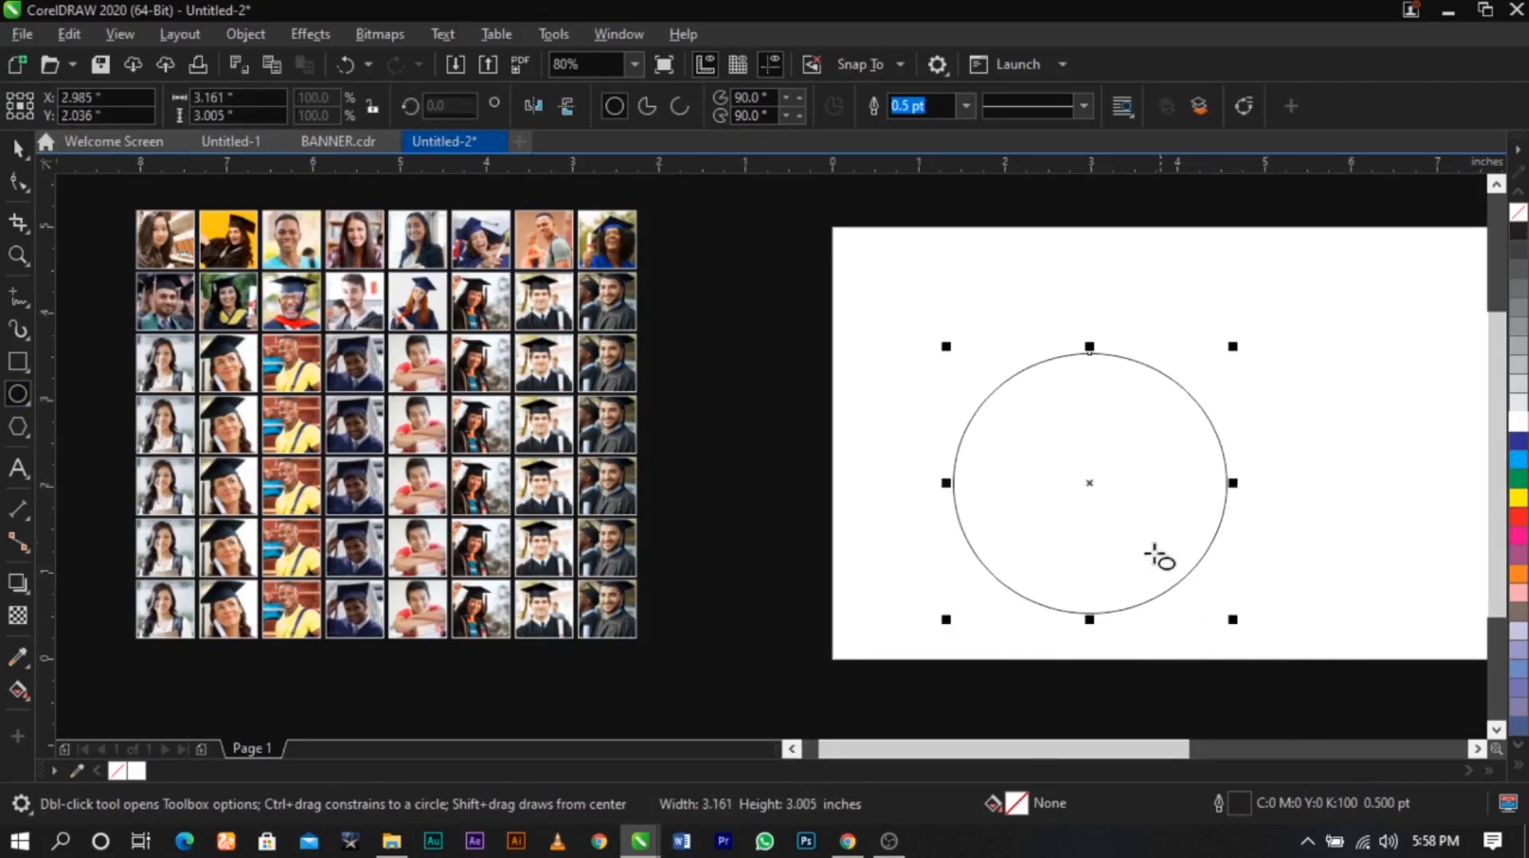
key("ctrl+z")
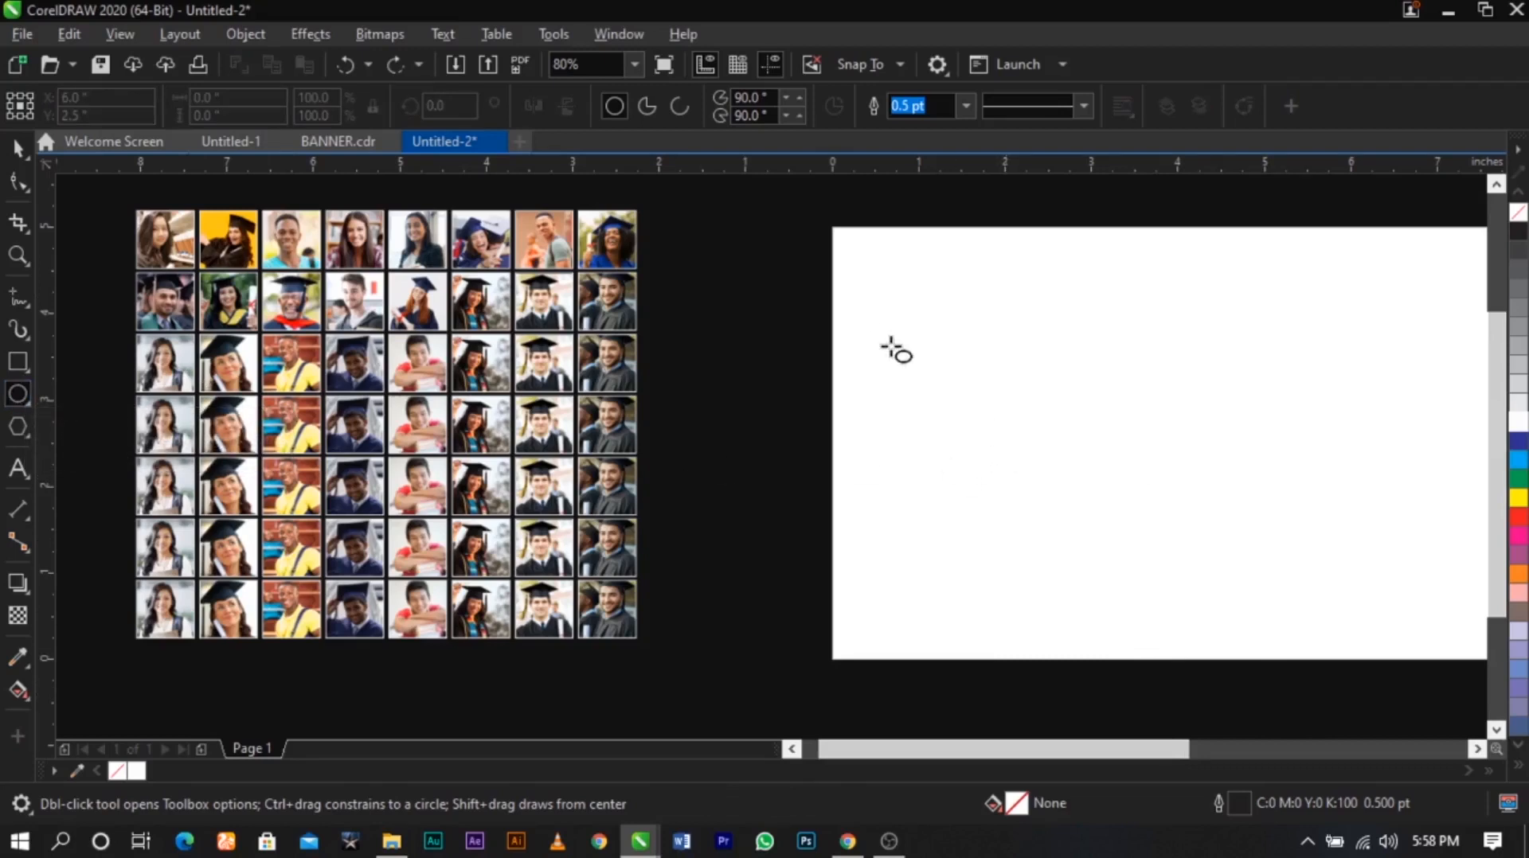
Draw a circle about 4.197 inches wide on the page and move it up to about Y 2.398 inches
left_click_drag(869, 302, 1226, 593)
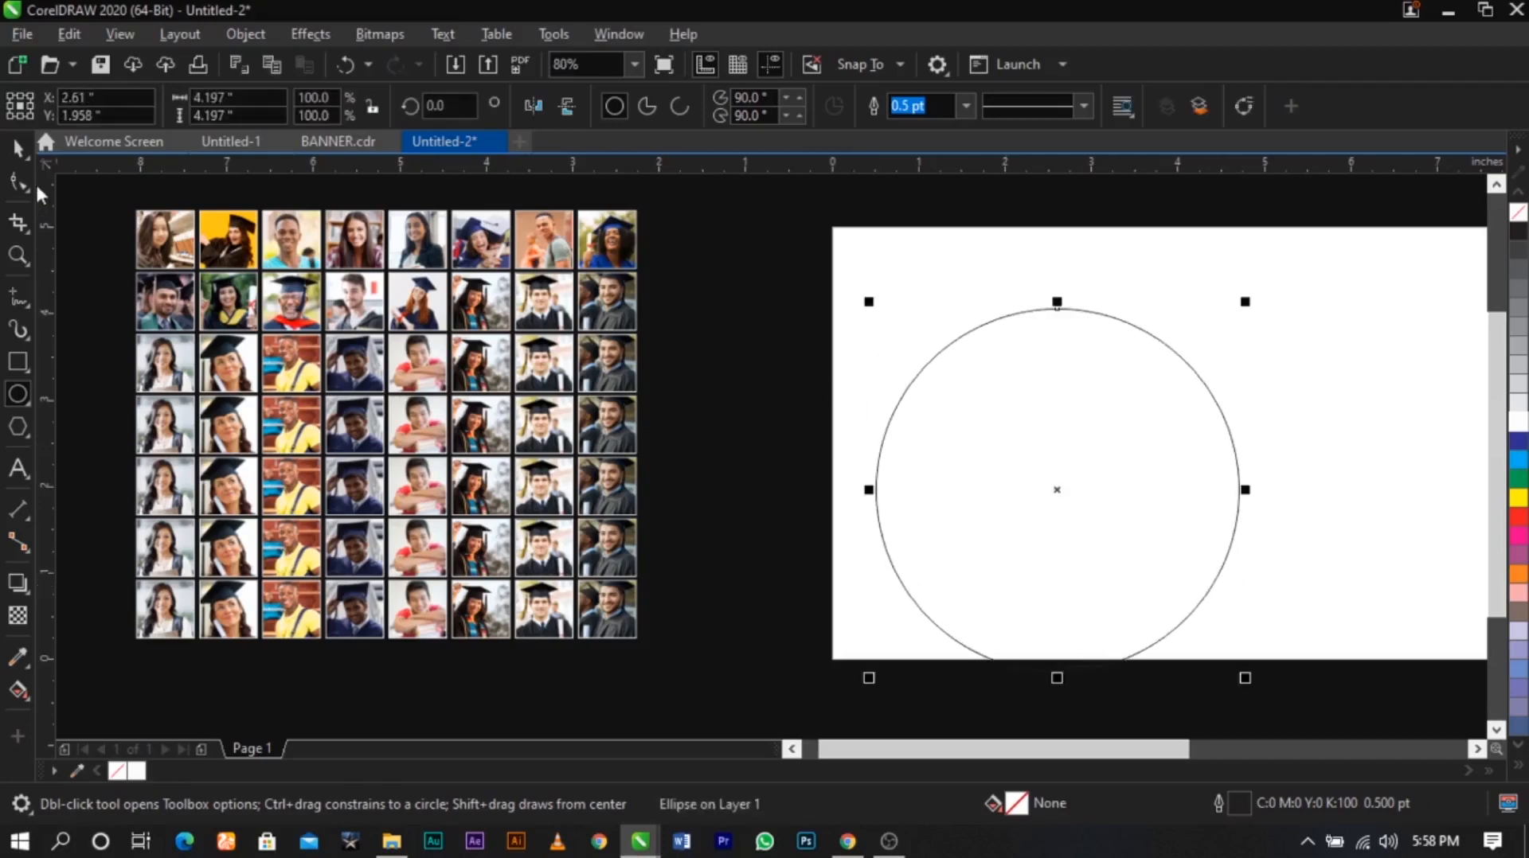
left_click(27, 151)
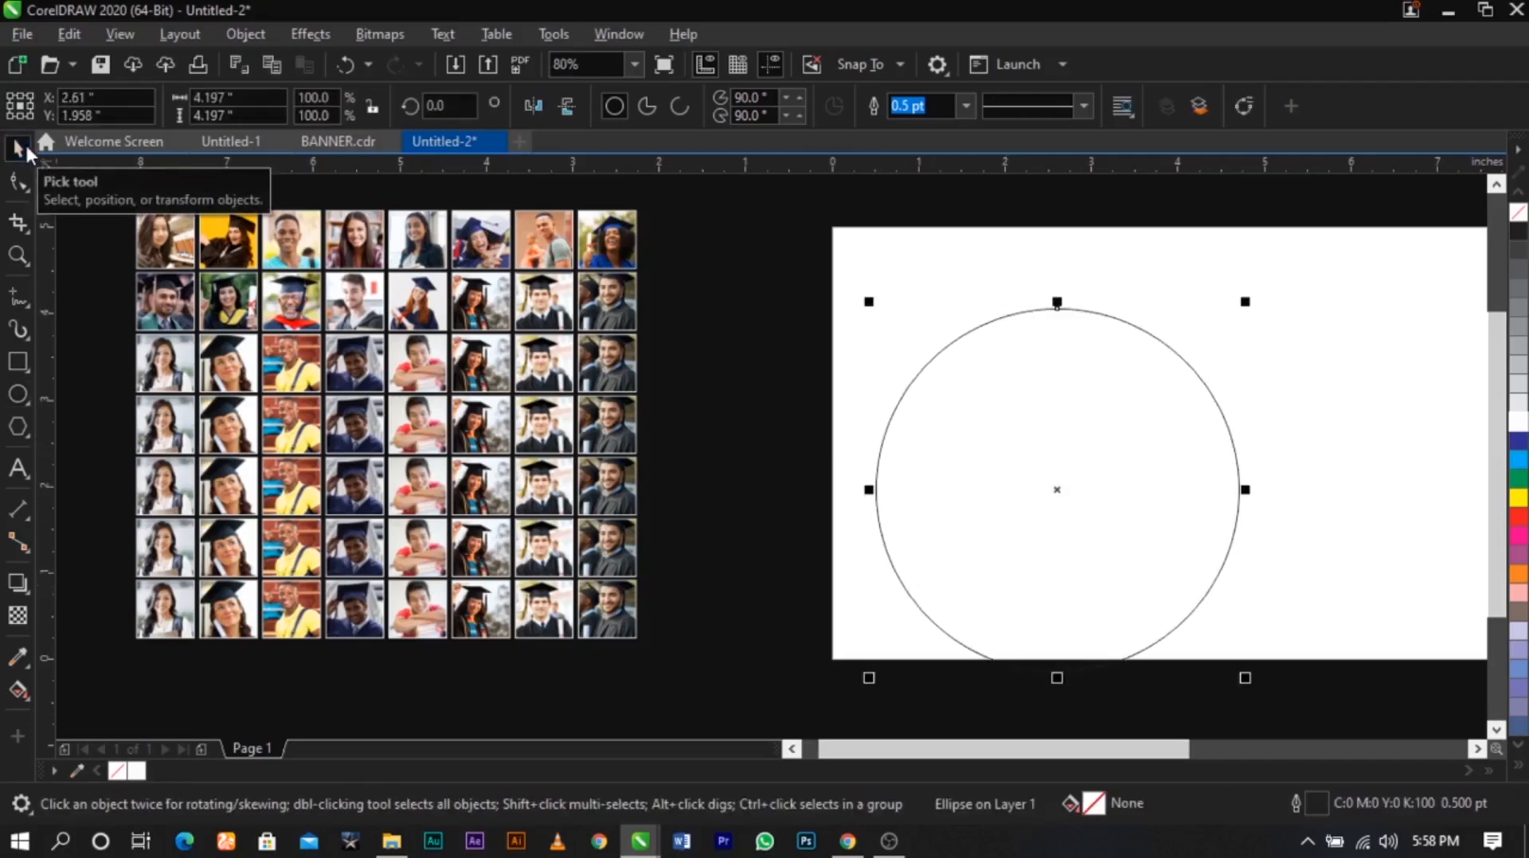
left_click_drag(1035, 558, 1063, 518)
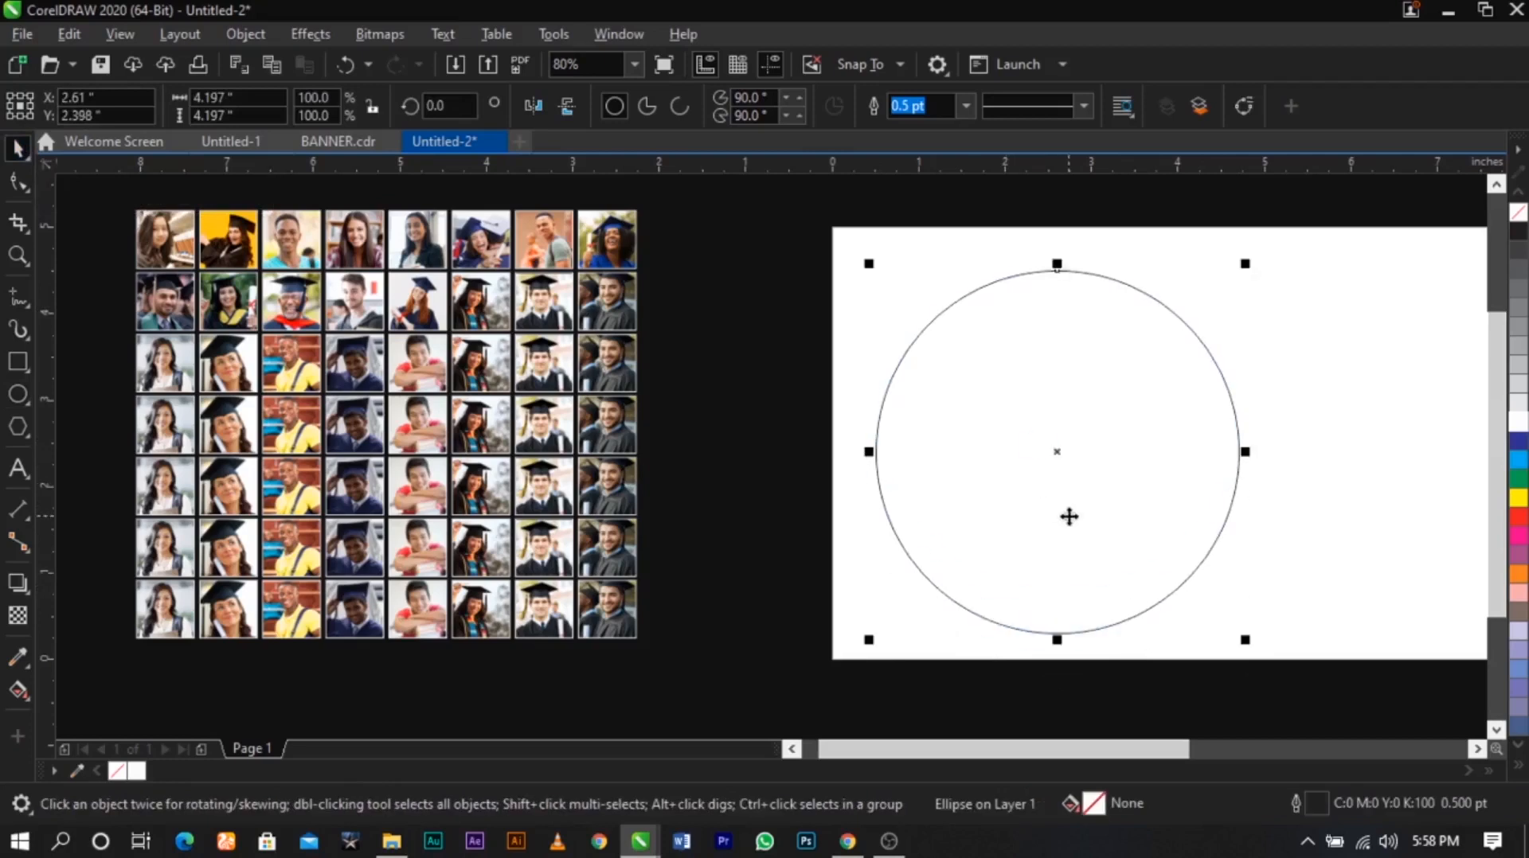
Delete the 4.197-inch circle from the page
left_click(1115, 501)
left_click(1112, 472)
key("Delete")
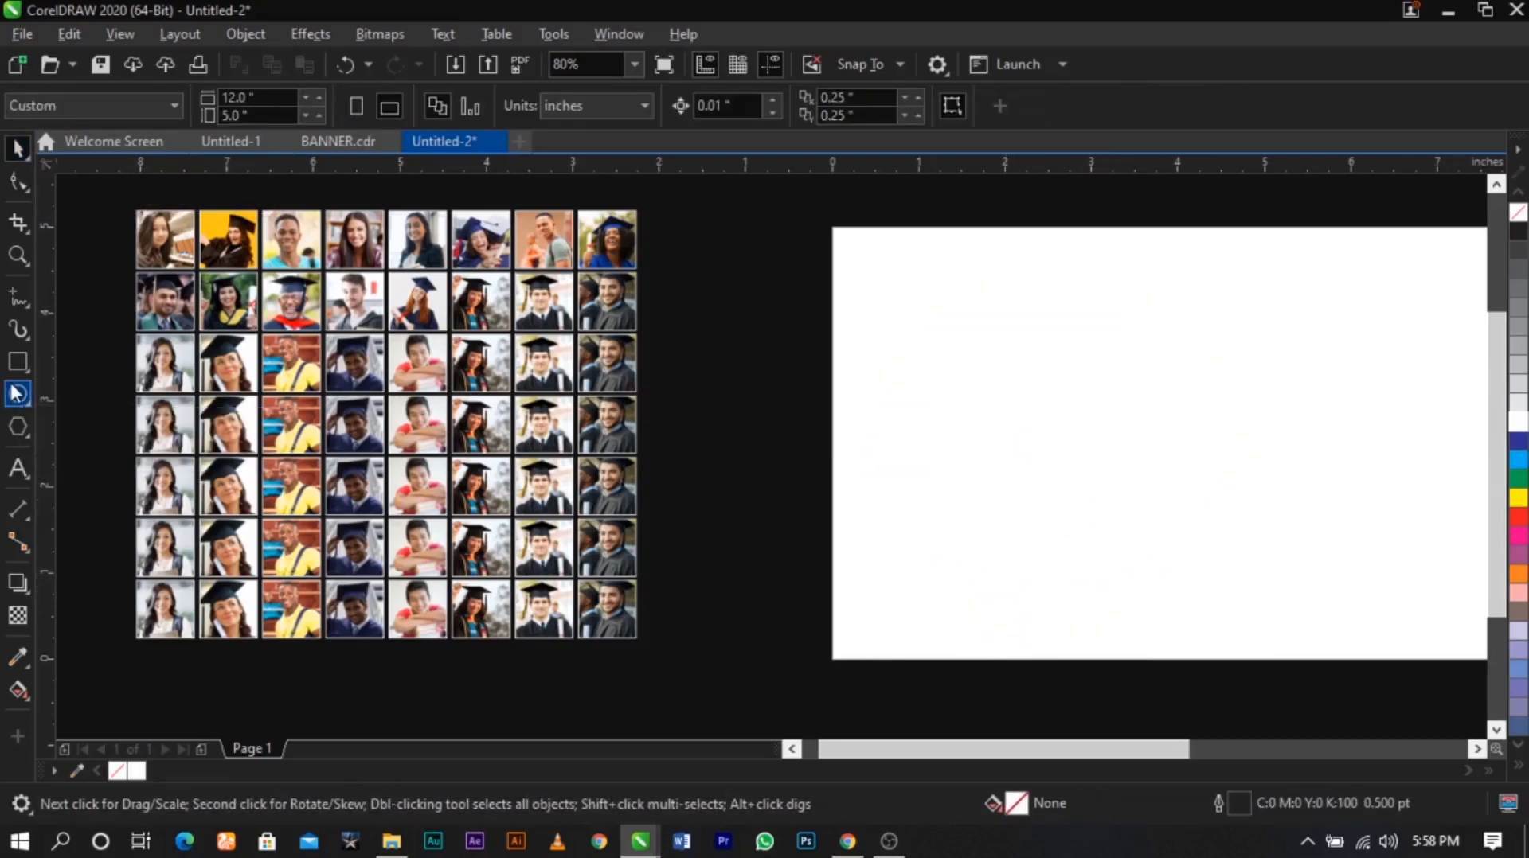
Draw a circle about 4.609 inches wide over the grid of photos
left_click(17, 393)
left_click_drag(165, 240, 562, 521)
key("space")
left_click(567, 448)
left_click(493, 404)
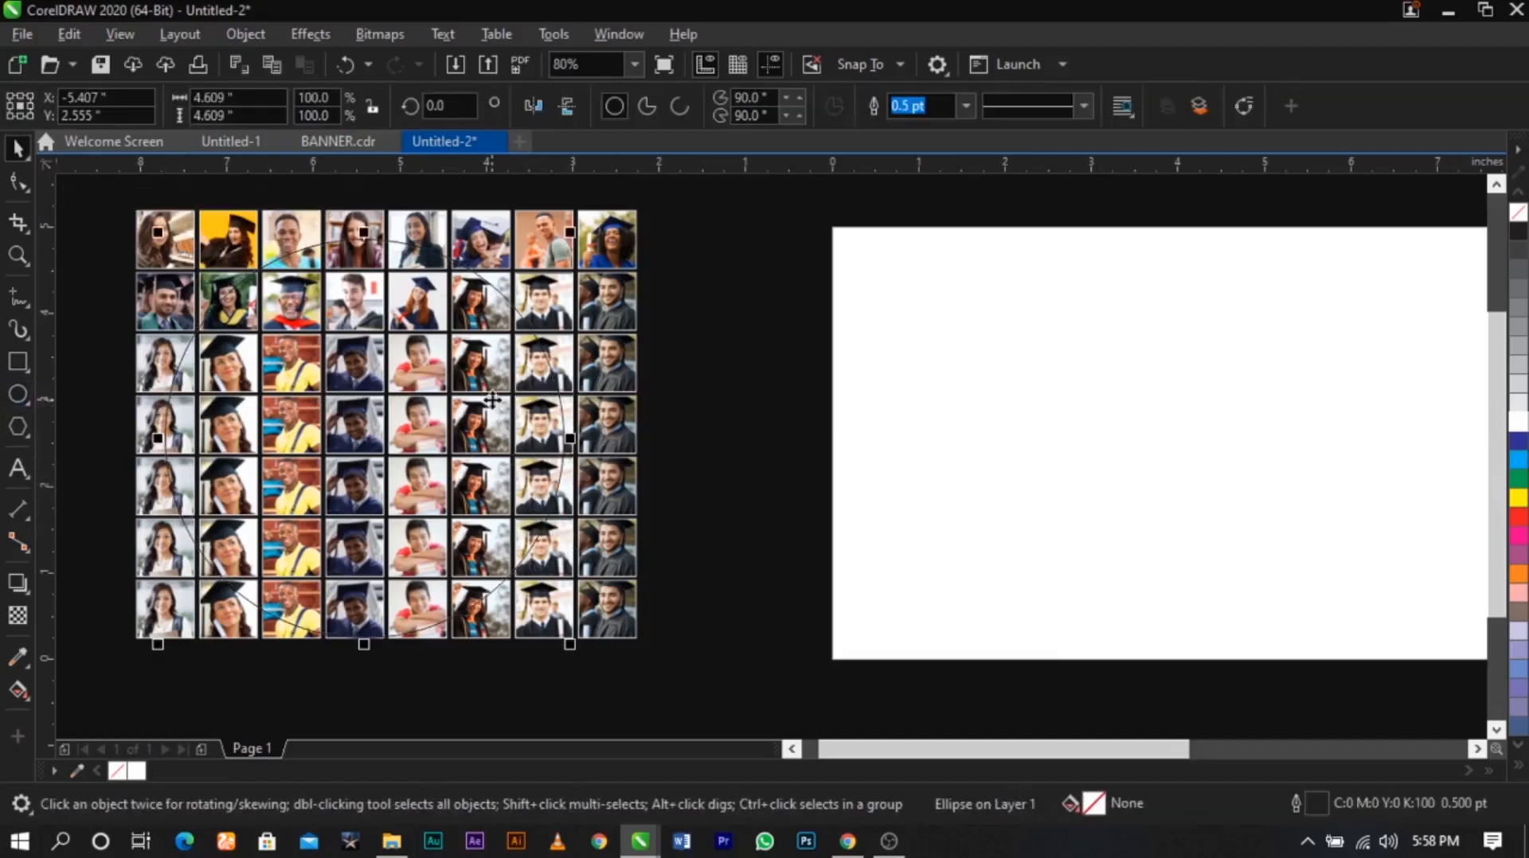
Group all the photo squares, leaving the circle out of the group
left_click_drag(667, 197, 111, 699)
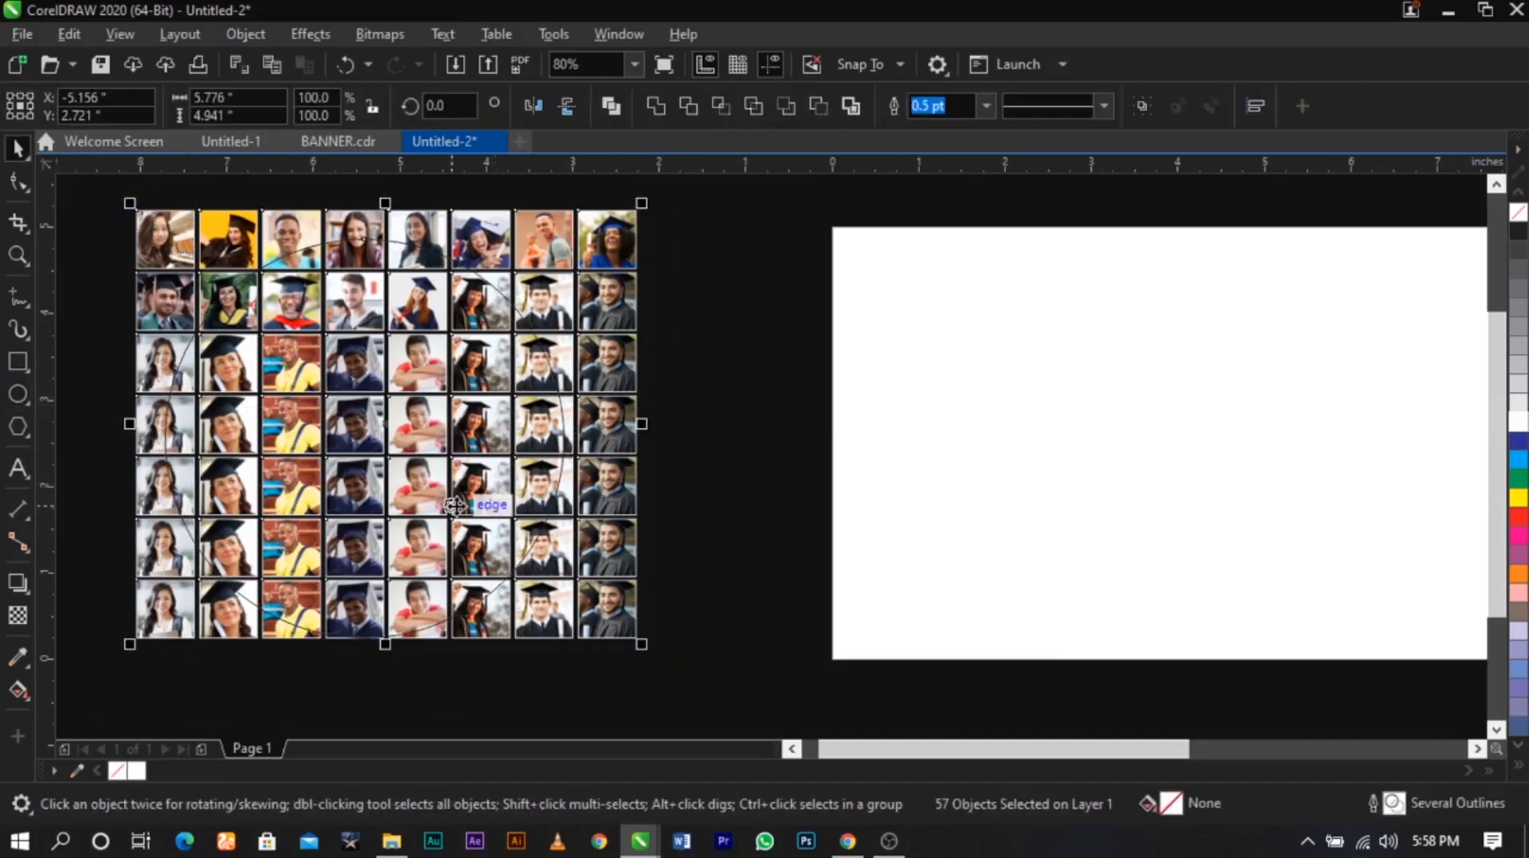
key("ctrl+g")
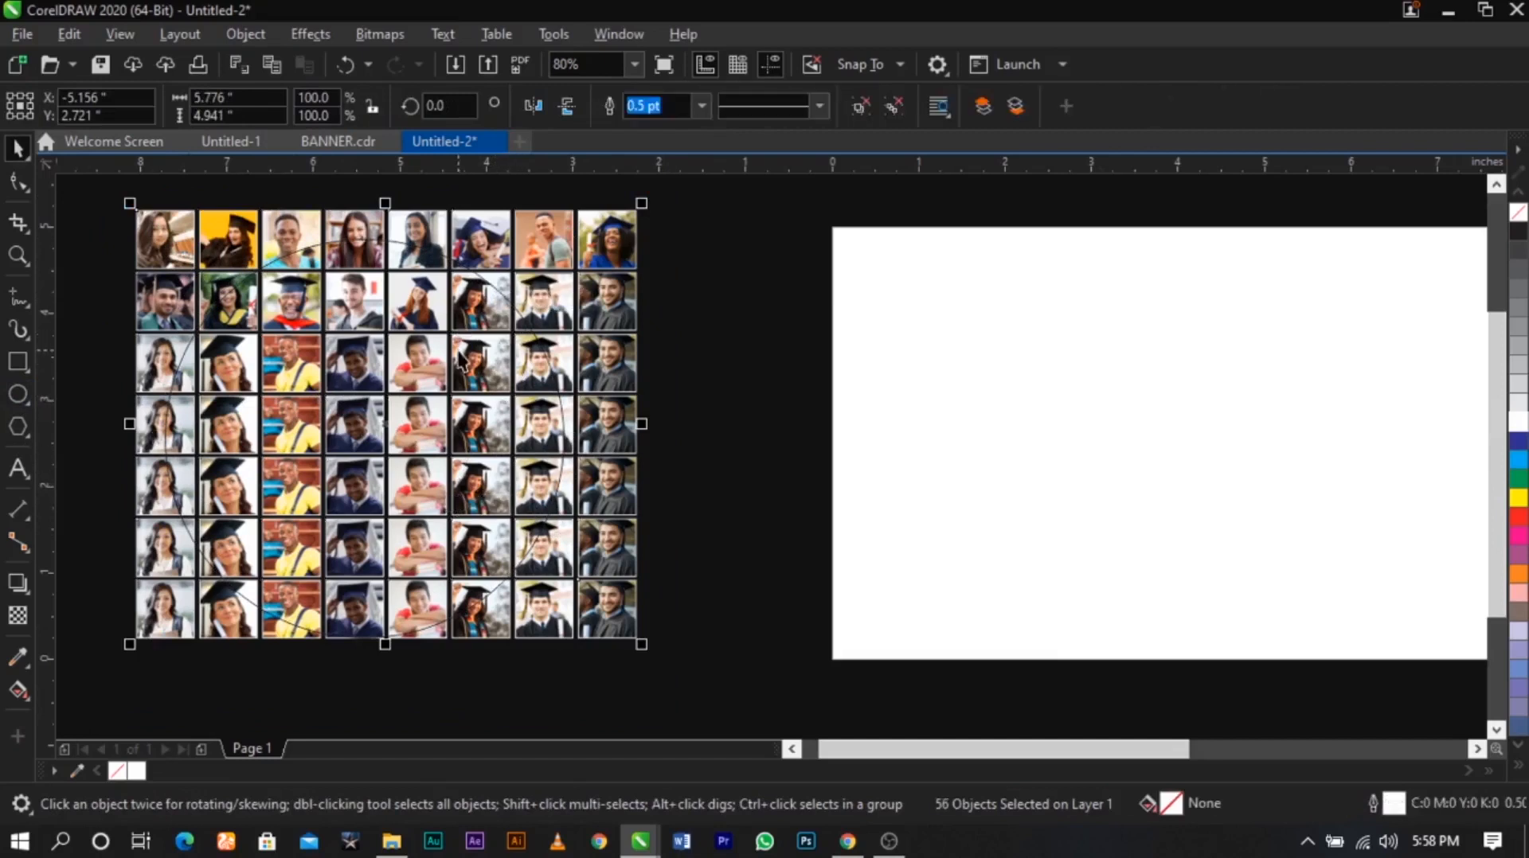
key("Escape")
Align the circle's centre horizontally and vertically with the centre of the photo group
left_click(522, 323)
left_click(548, 320, "shift")
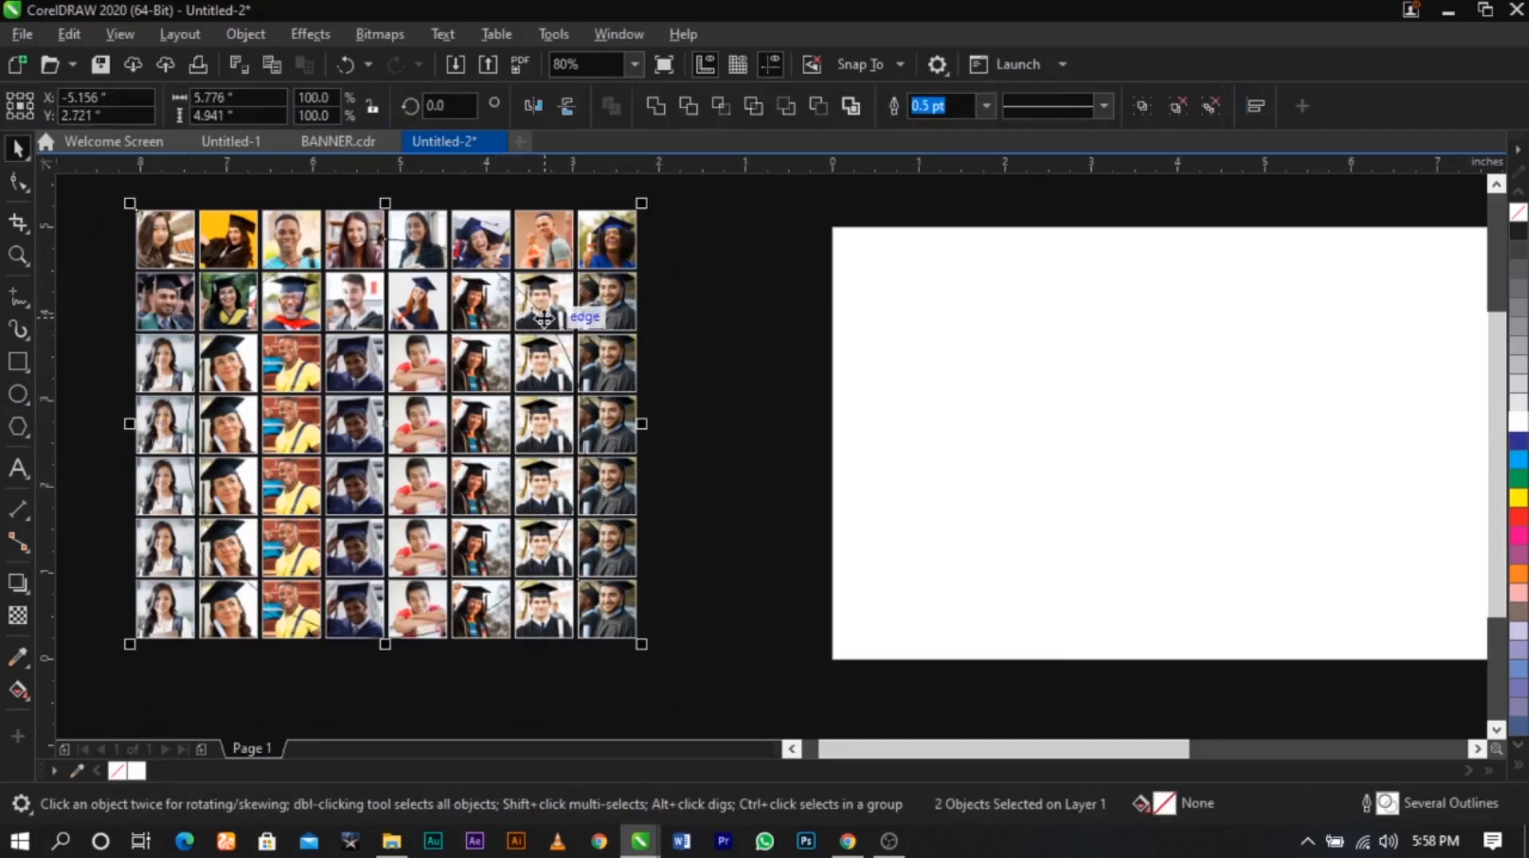
key("c")
key("e")
key("Escape")
Give the circle over the photo grid a white outline and check it against the photos
left_click(549, 323)
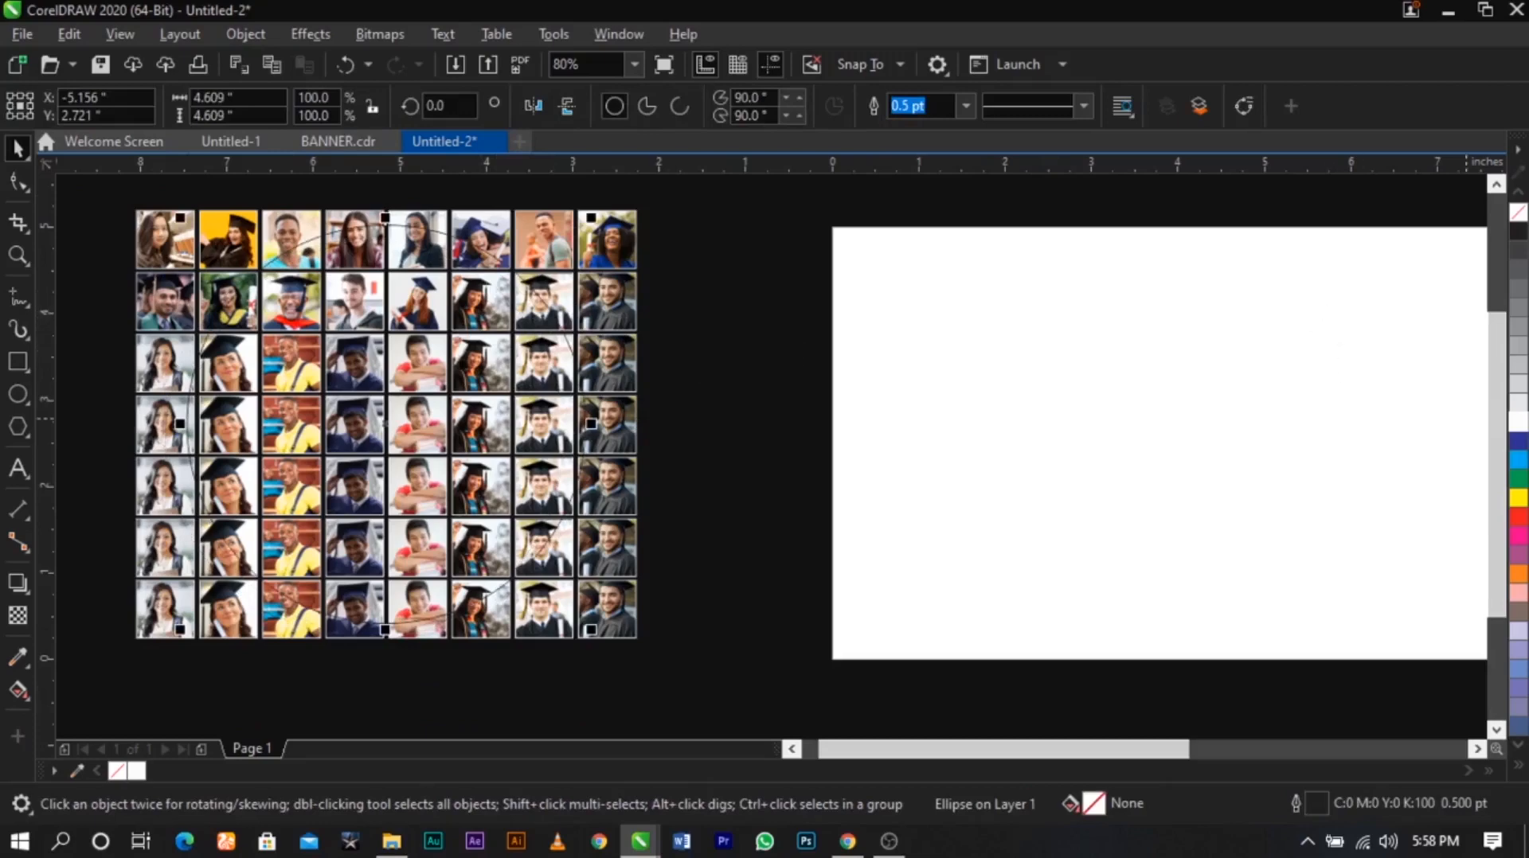
right_click(1519, 429)
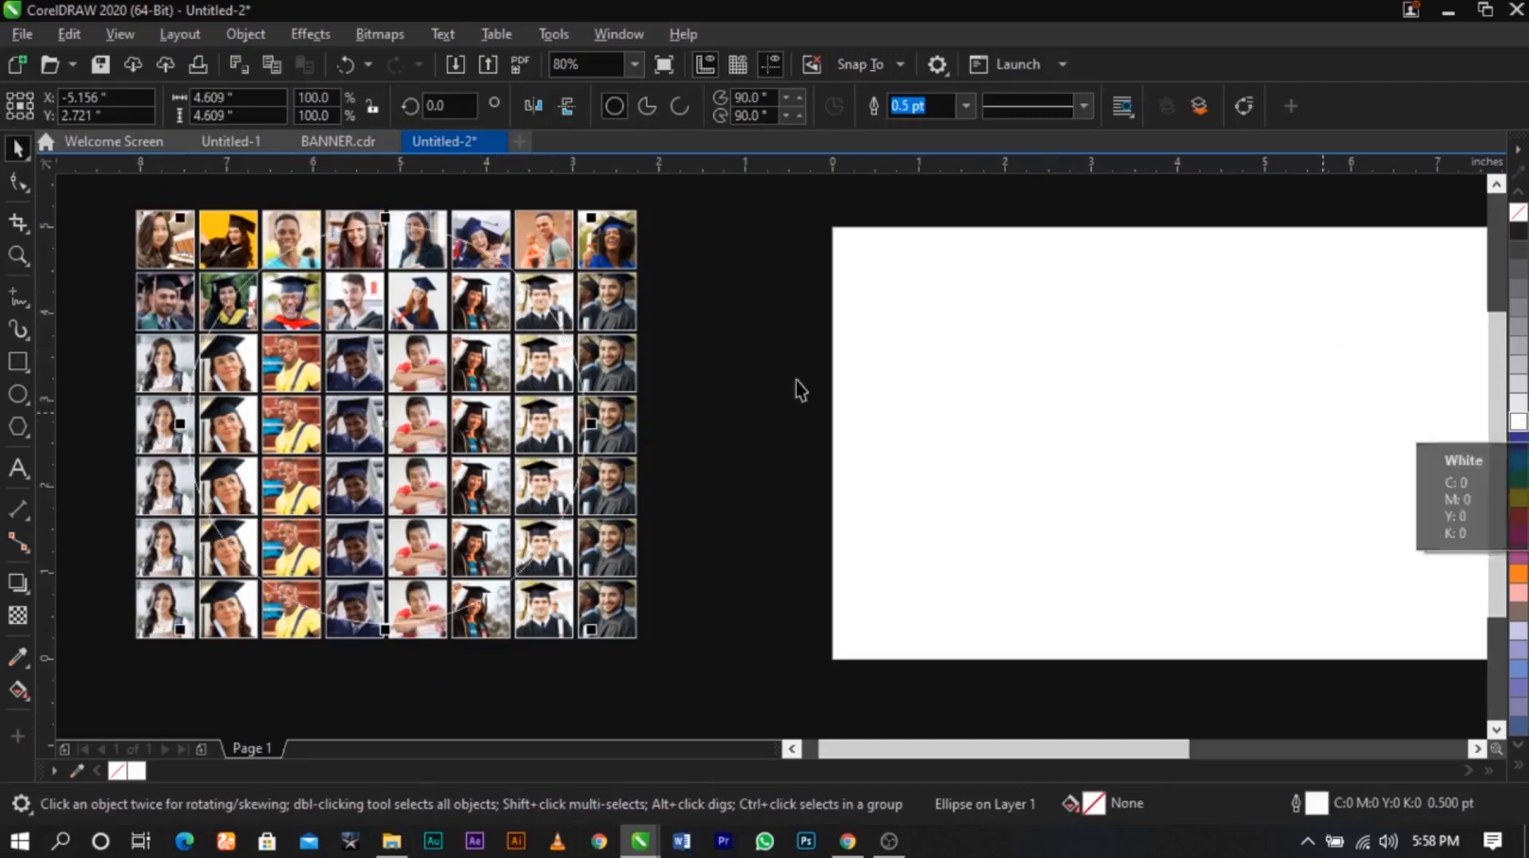
scroll(543, 304, "up", 3)
scroll(741, 414, "down", 3)
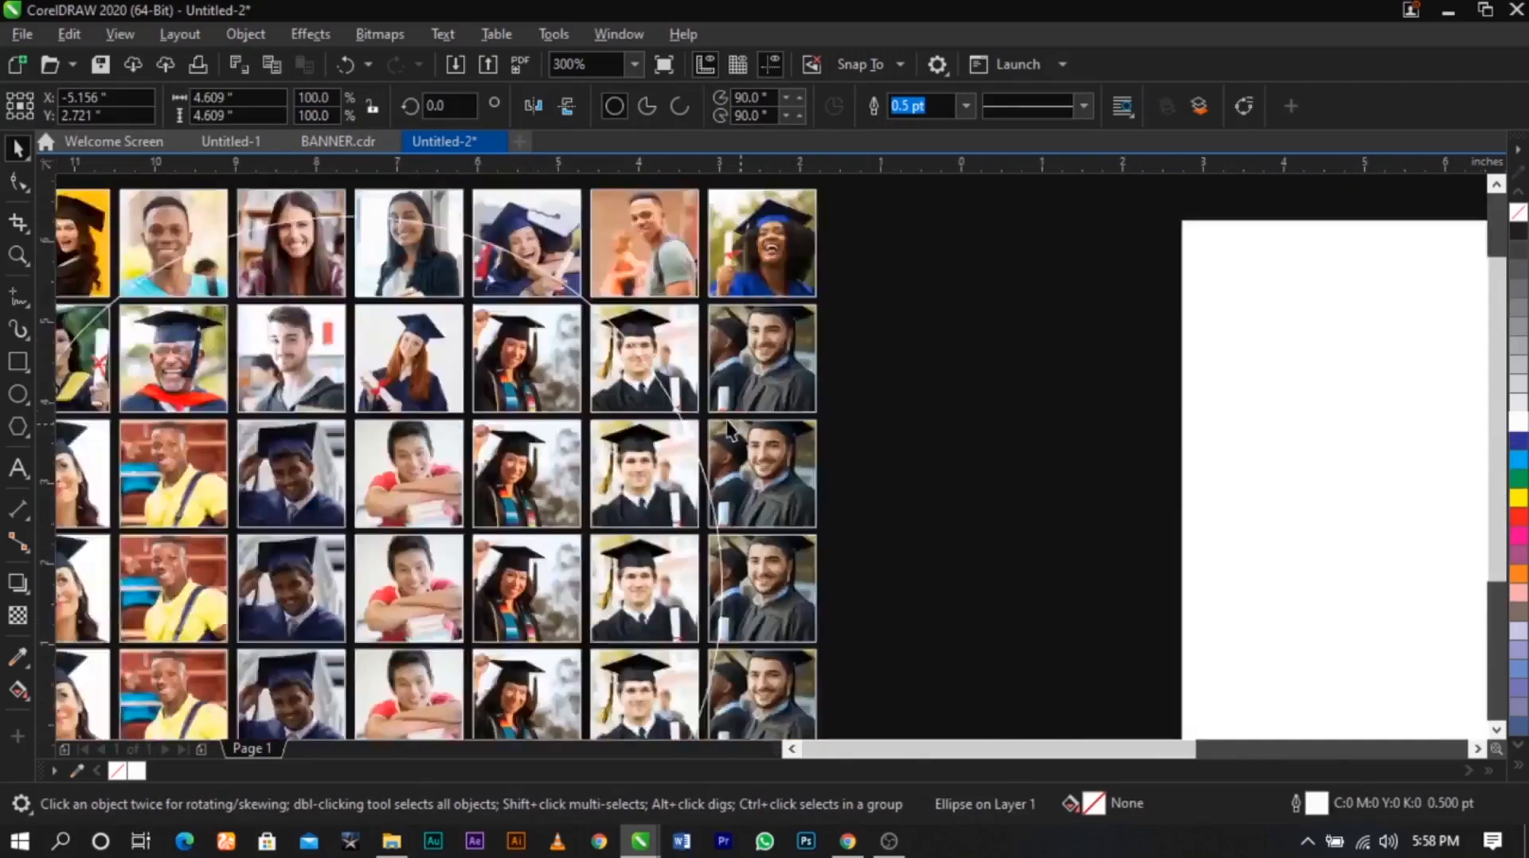
key("z")
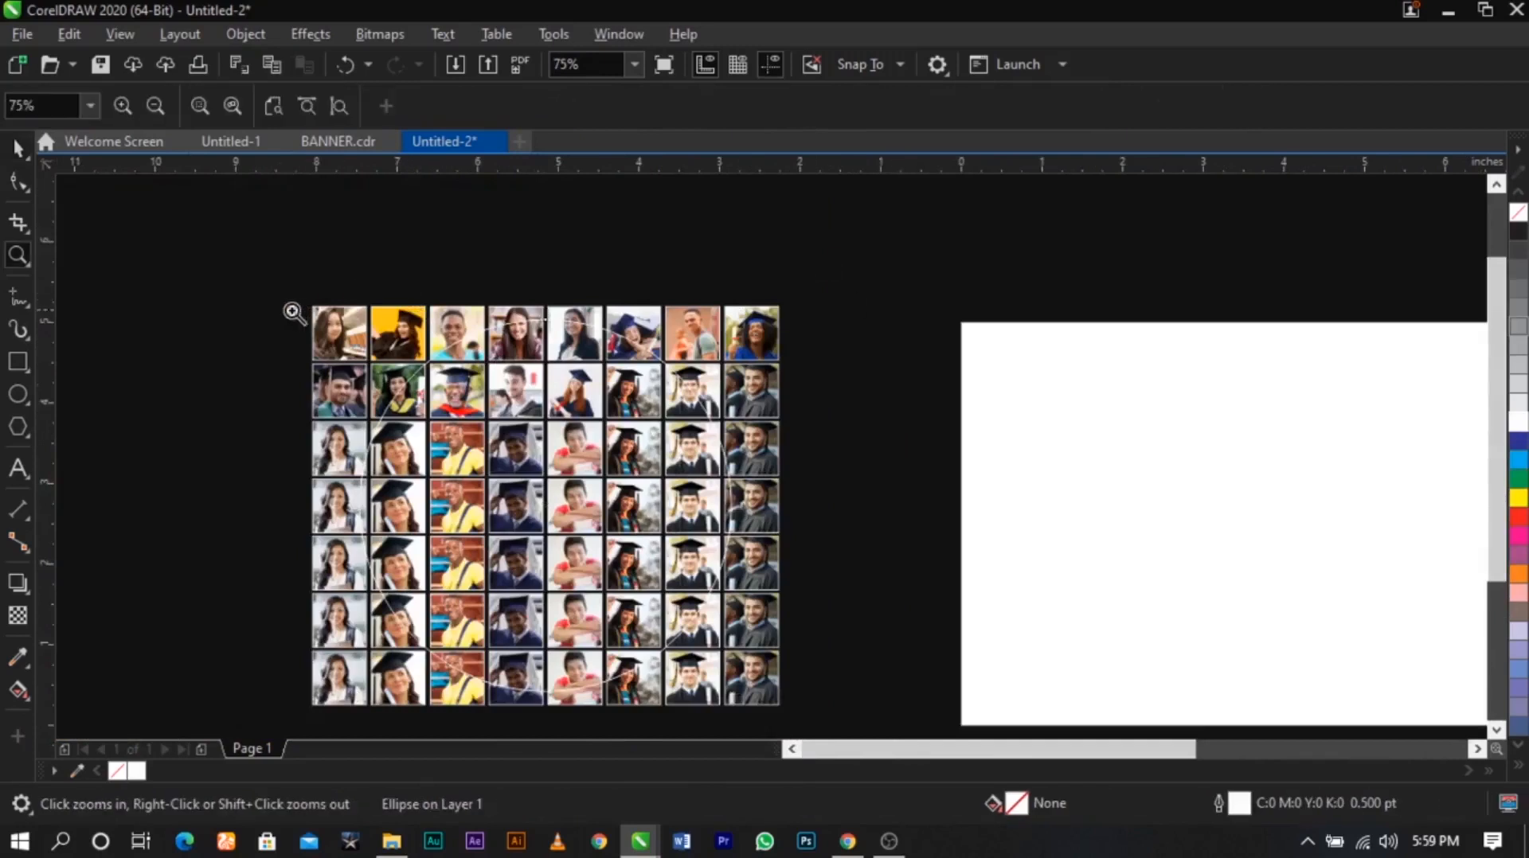
left_click_drag(292, 293, 824, 700)
key("space")
left_click(1052, 477)
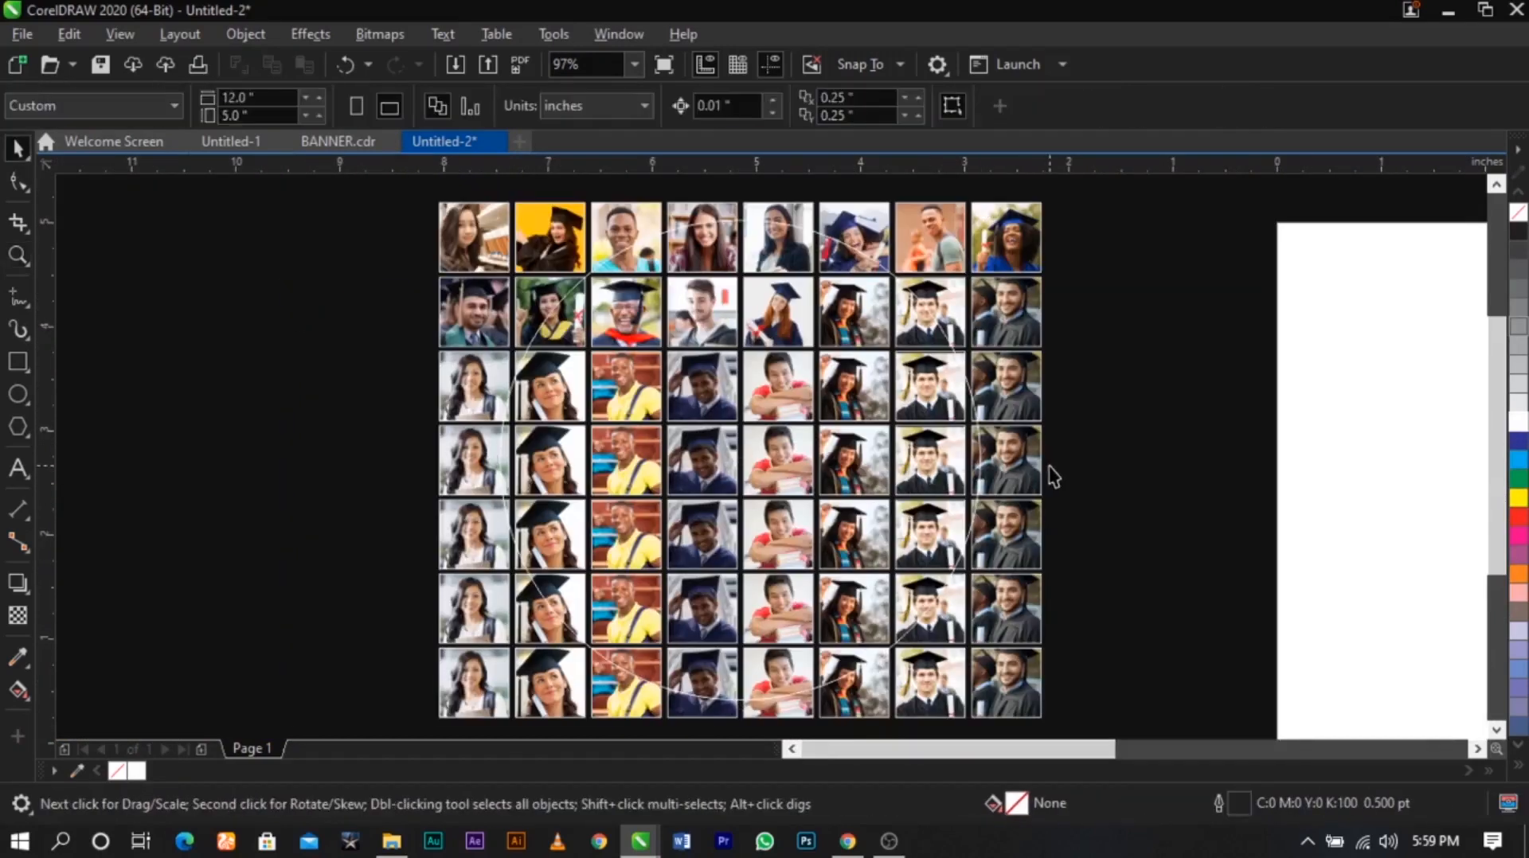
Apply a Fish Eye lens effect to the circle over the photo grid
left_click(975, 414)
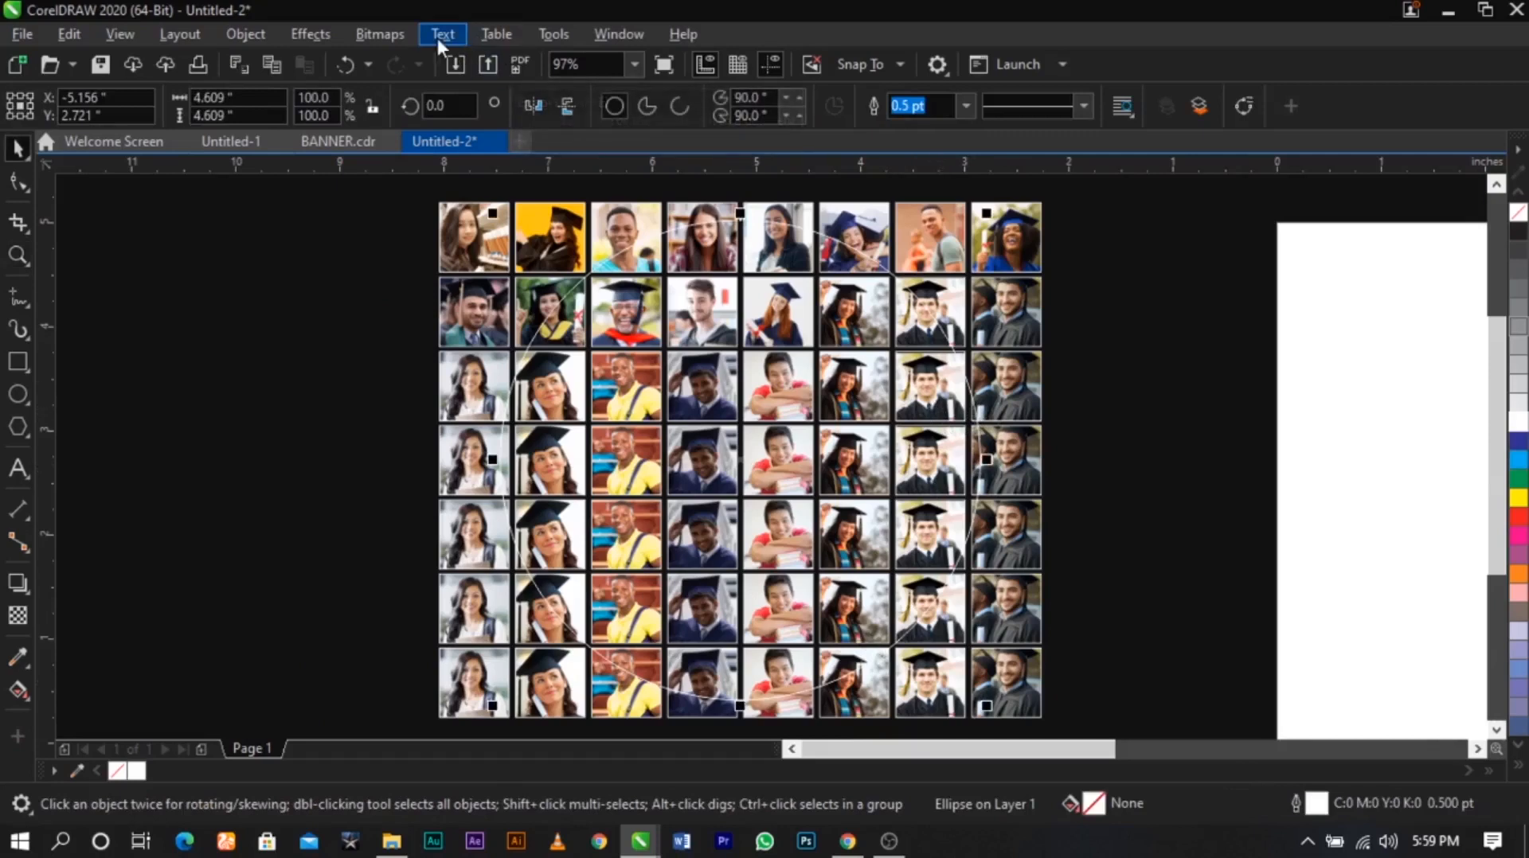
left_click(311, 35)
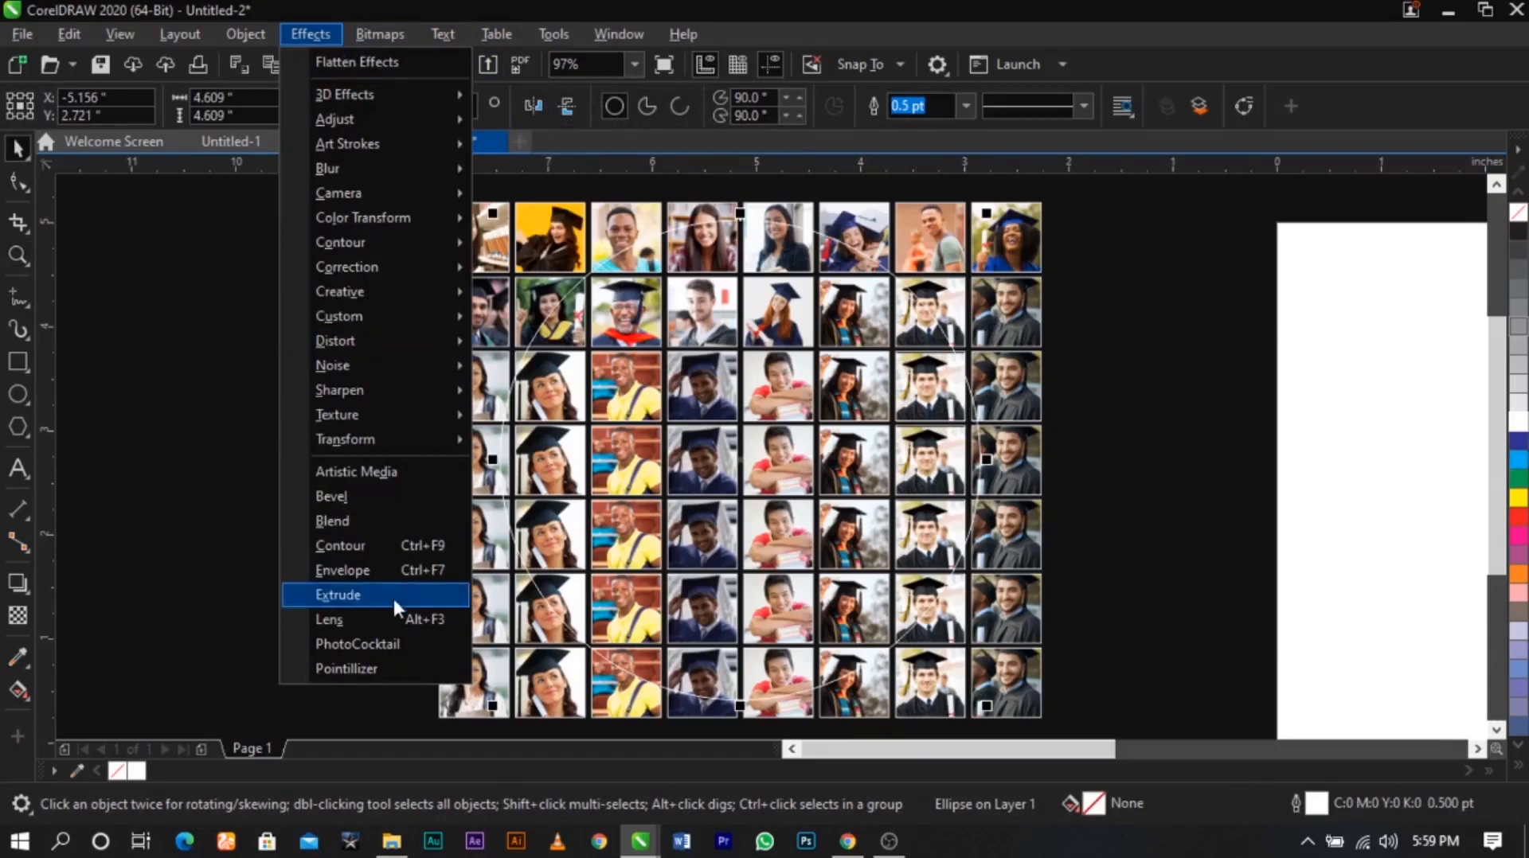
left_click(401, 623)
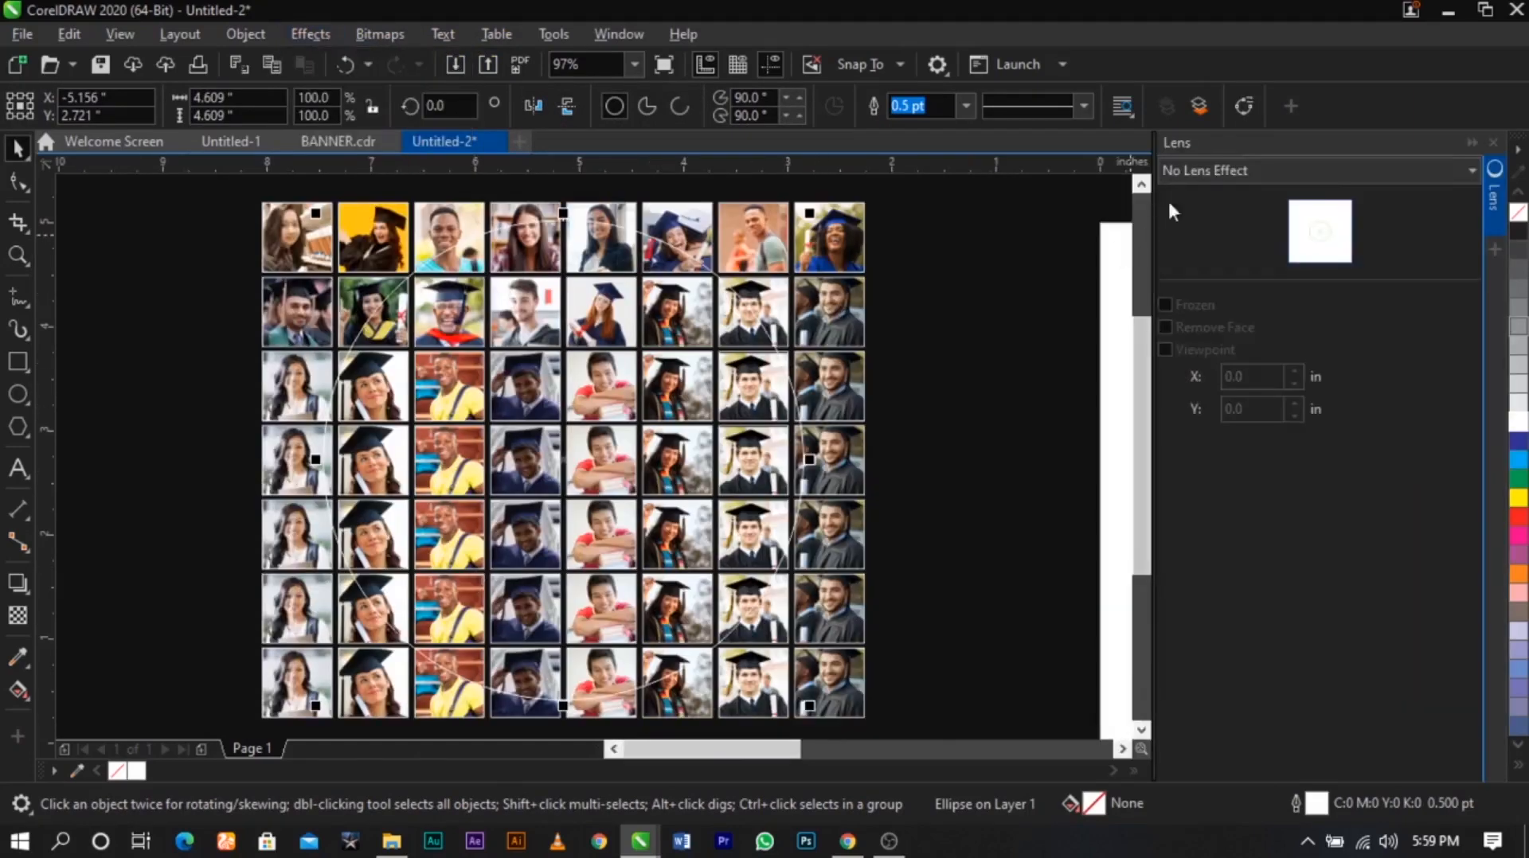
left_click(1220, 170)
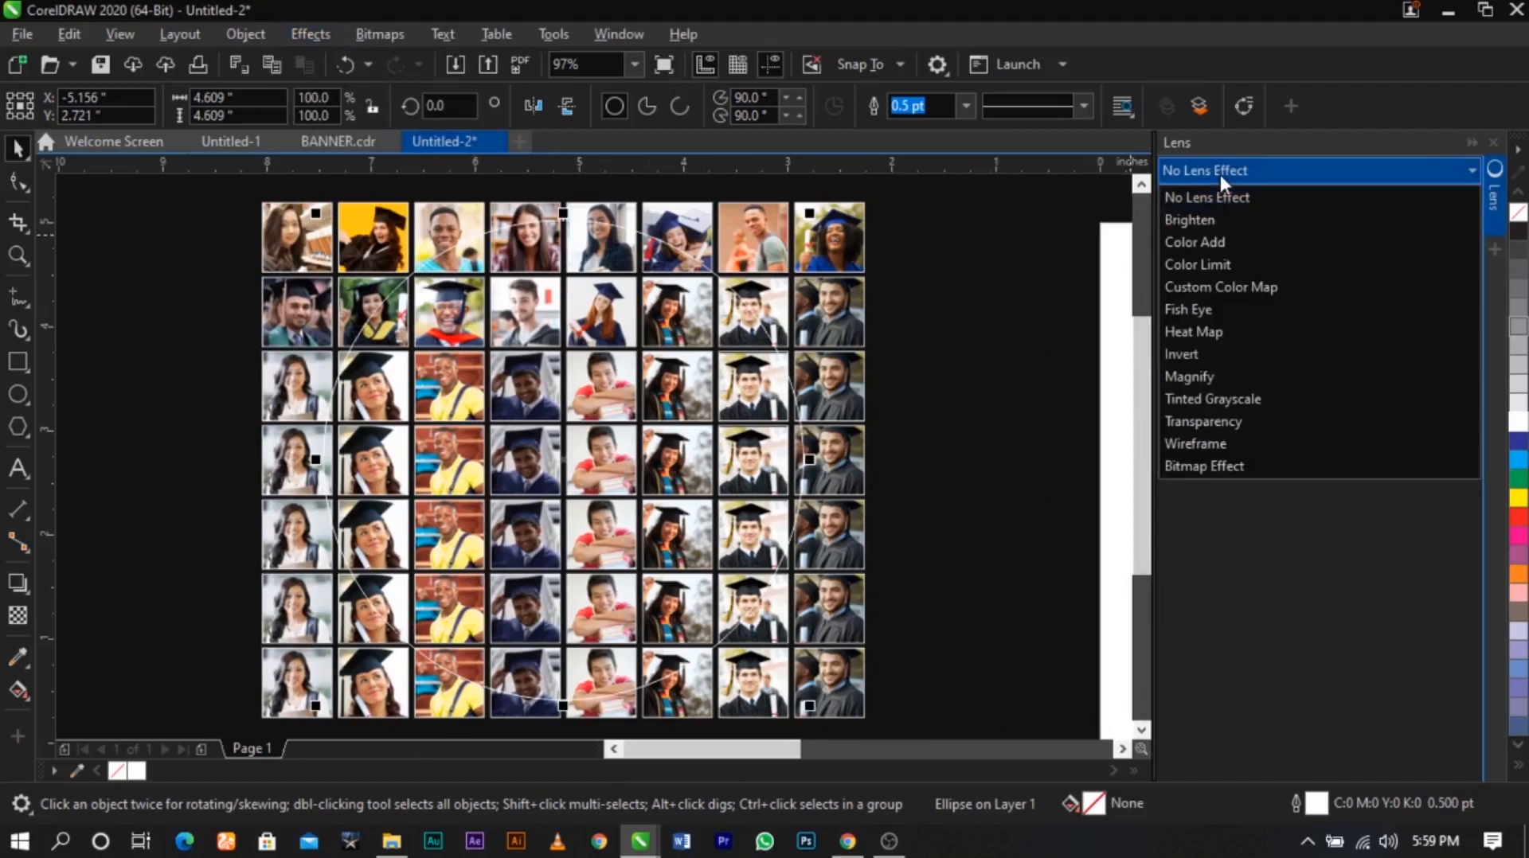
left_click(1220, 174)
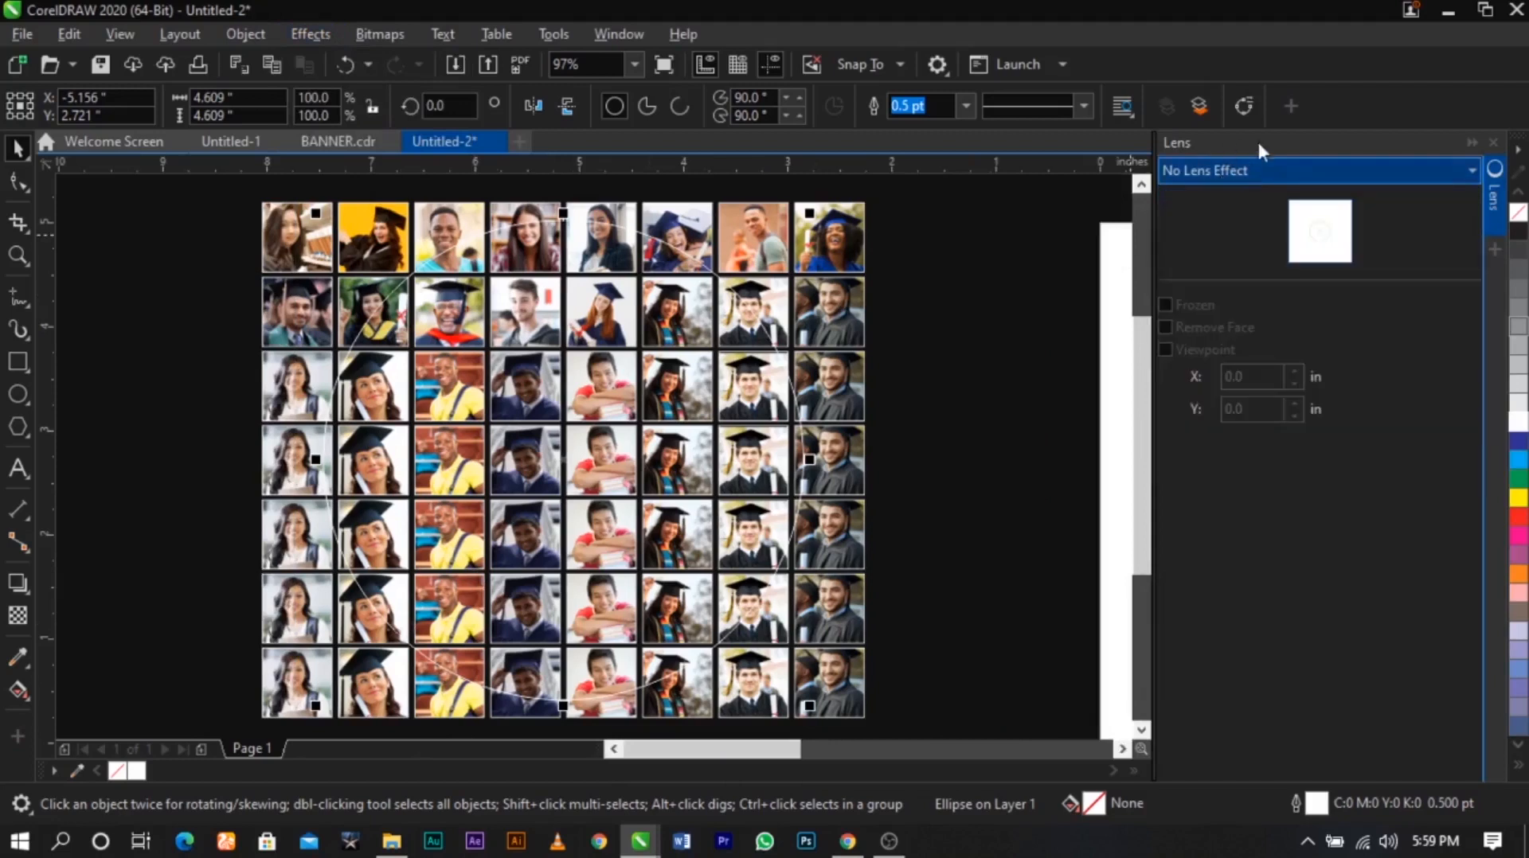
left_click(1302, 177)
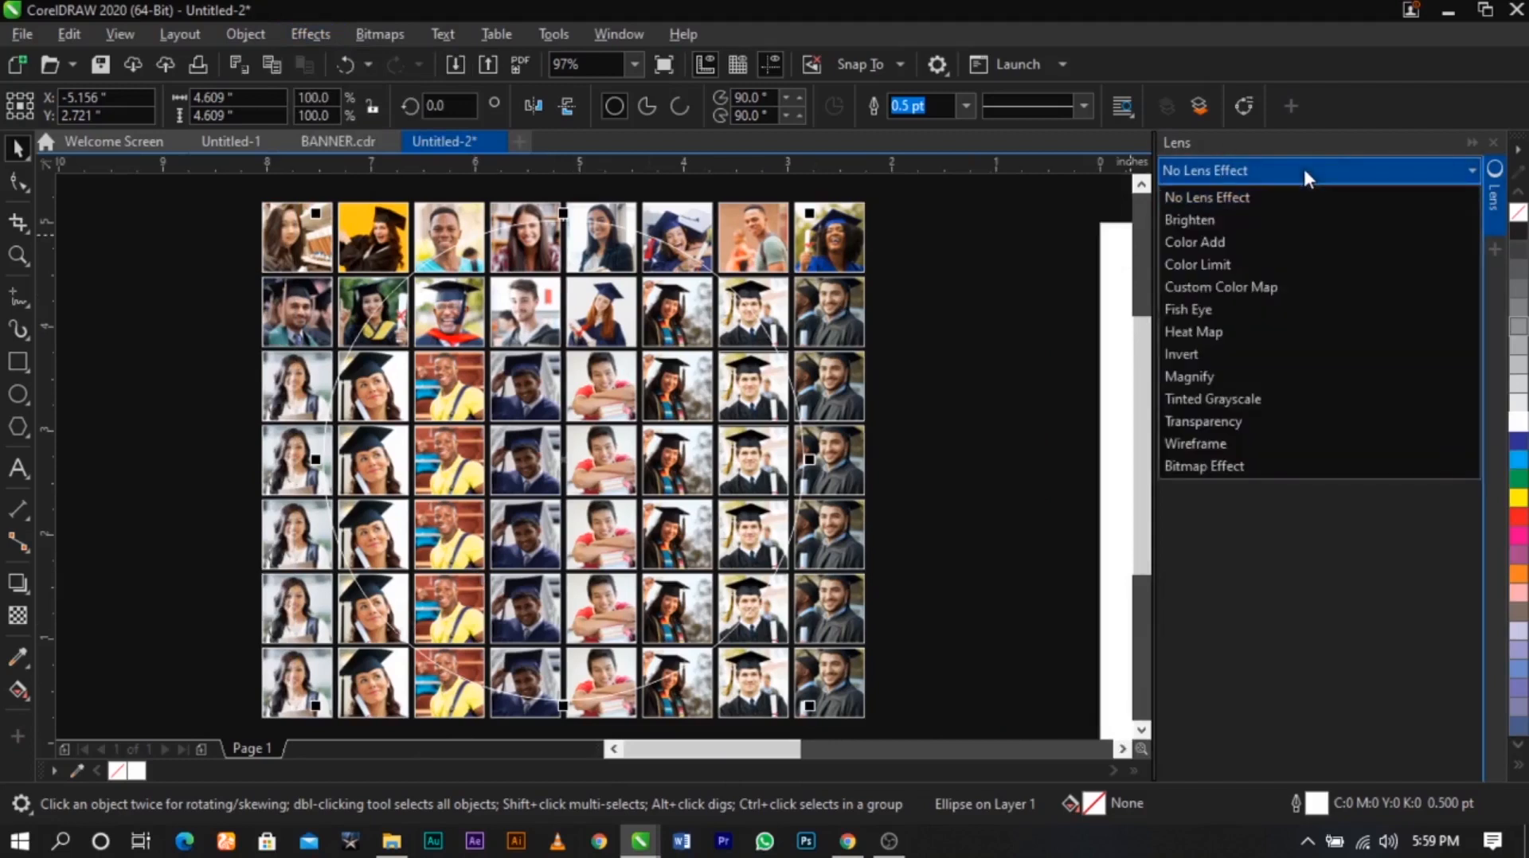
left_click(1234, 309)
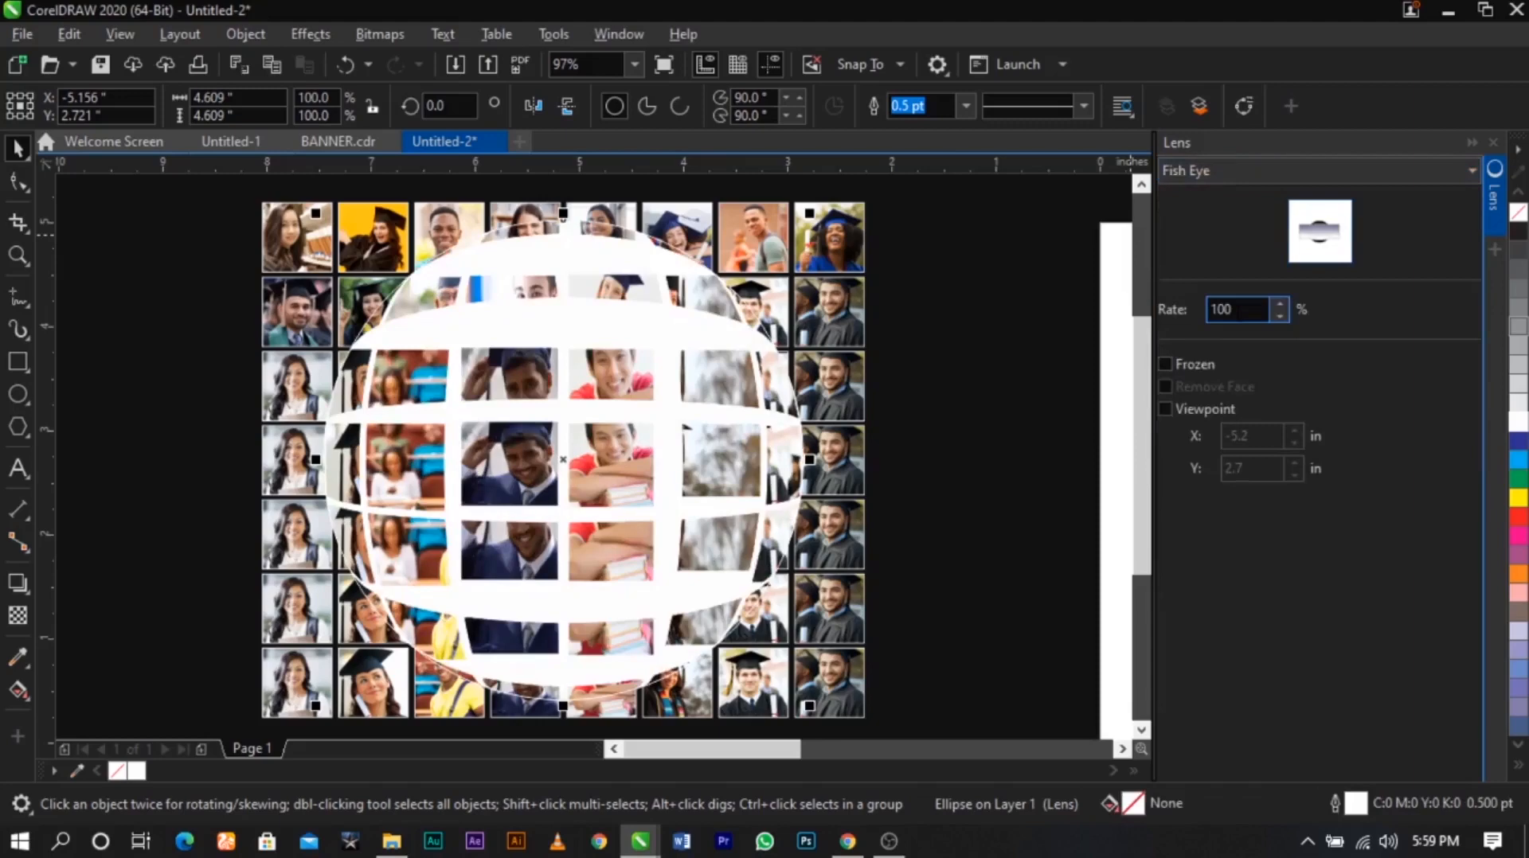
Try different Fish Eye rates, settle on 60%, and enable the lens's Viewpoint option
left_click(1280, 316)
left_click(1280, 316)
left_click(1280, 316)
left_click(1282, 316)
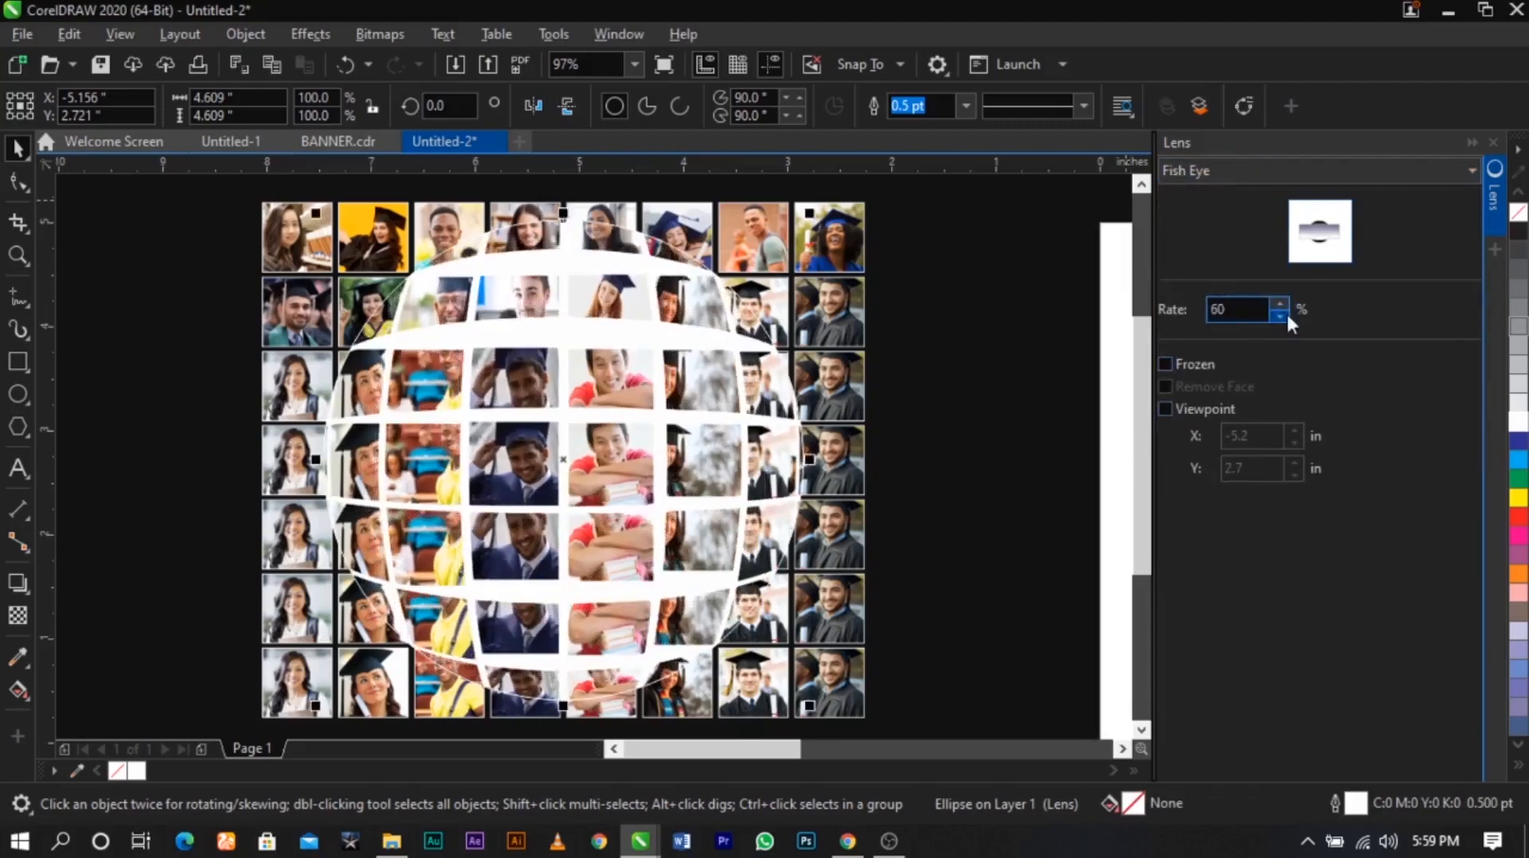
left_click(1279, 317)
left_click(1280, 317)
left_click(1280, 316)
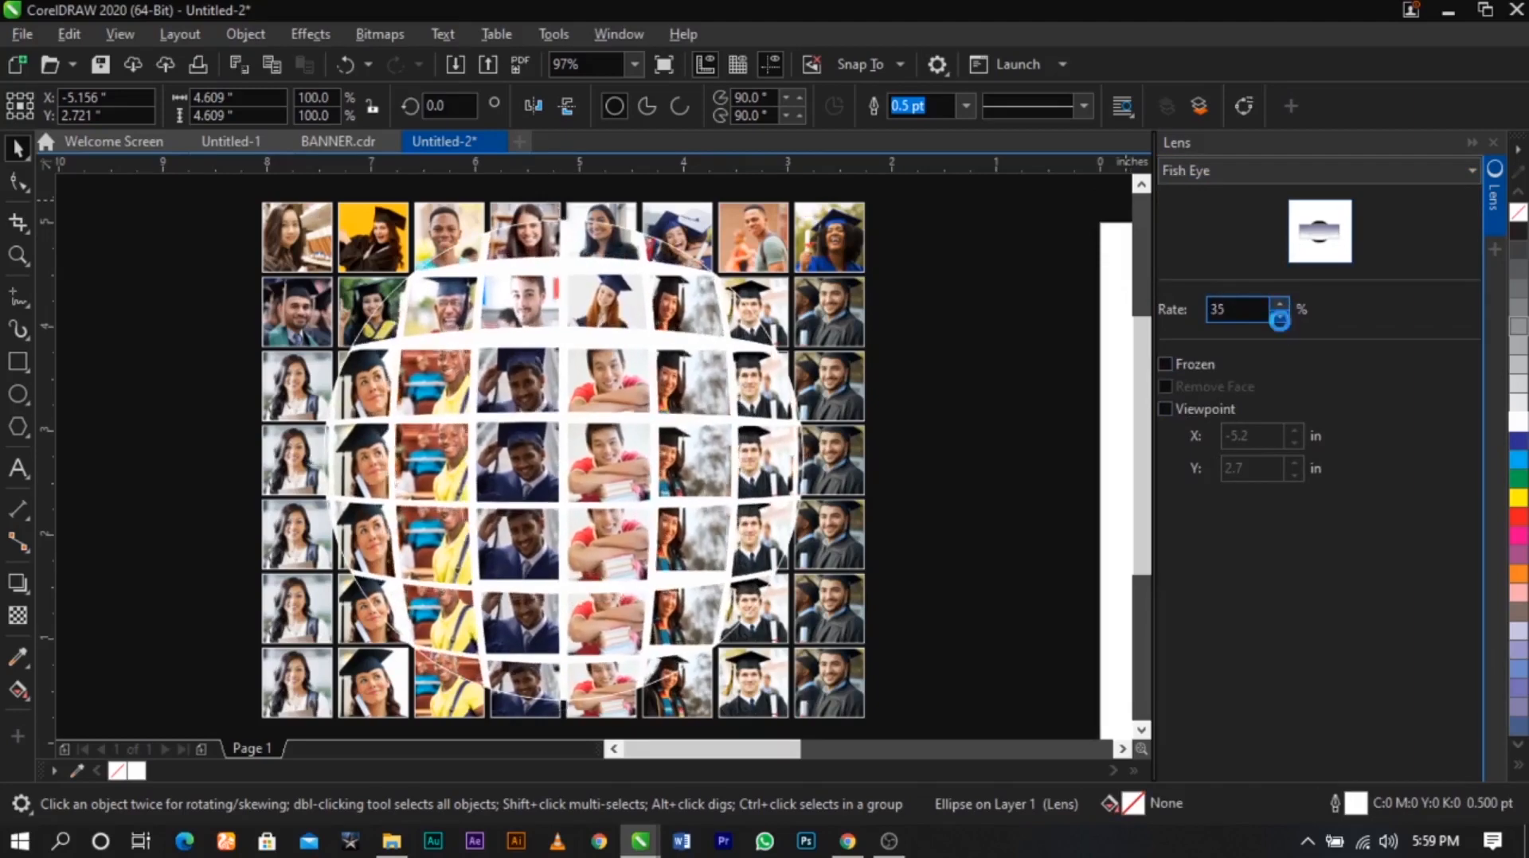
left_click(1278, 306)
left_click(1278, 306)
left_click(1278, 306)
left_click(1278, 305)
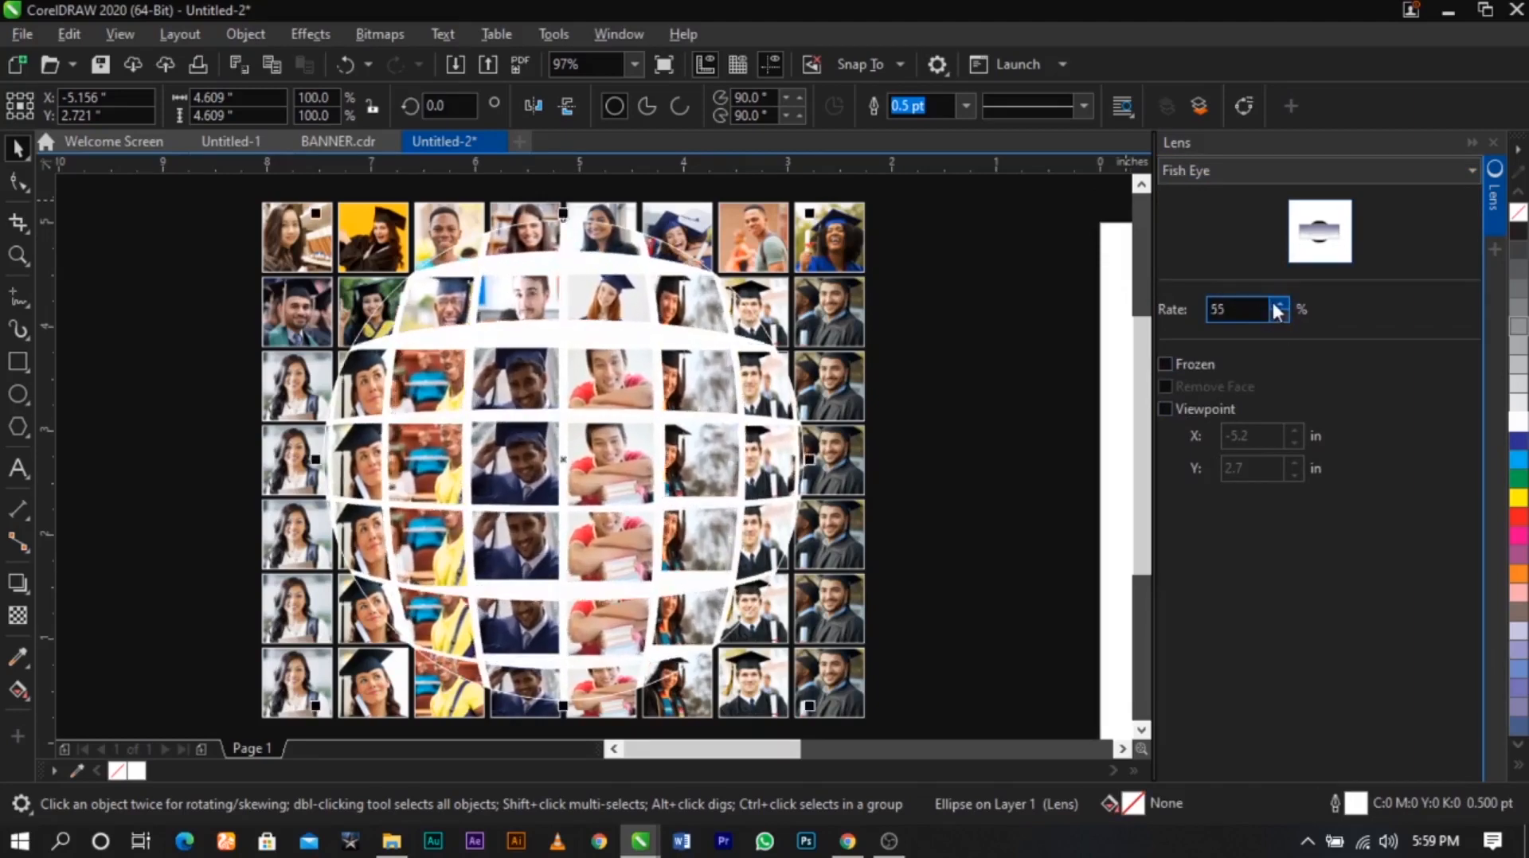
left_click(1278, 306)
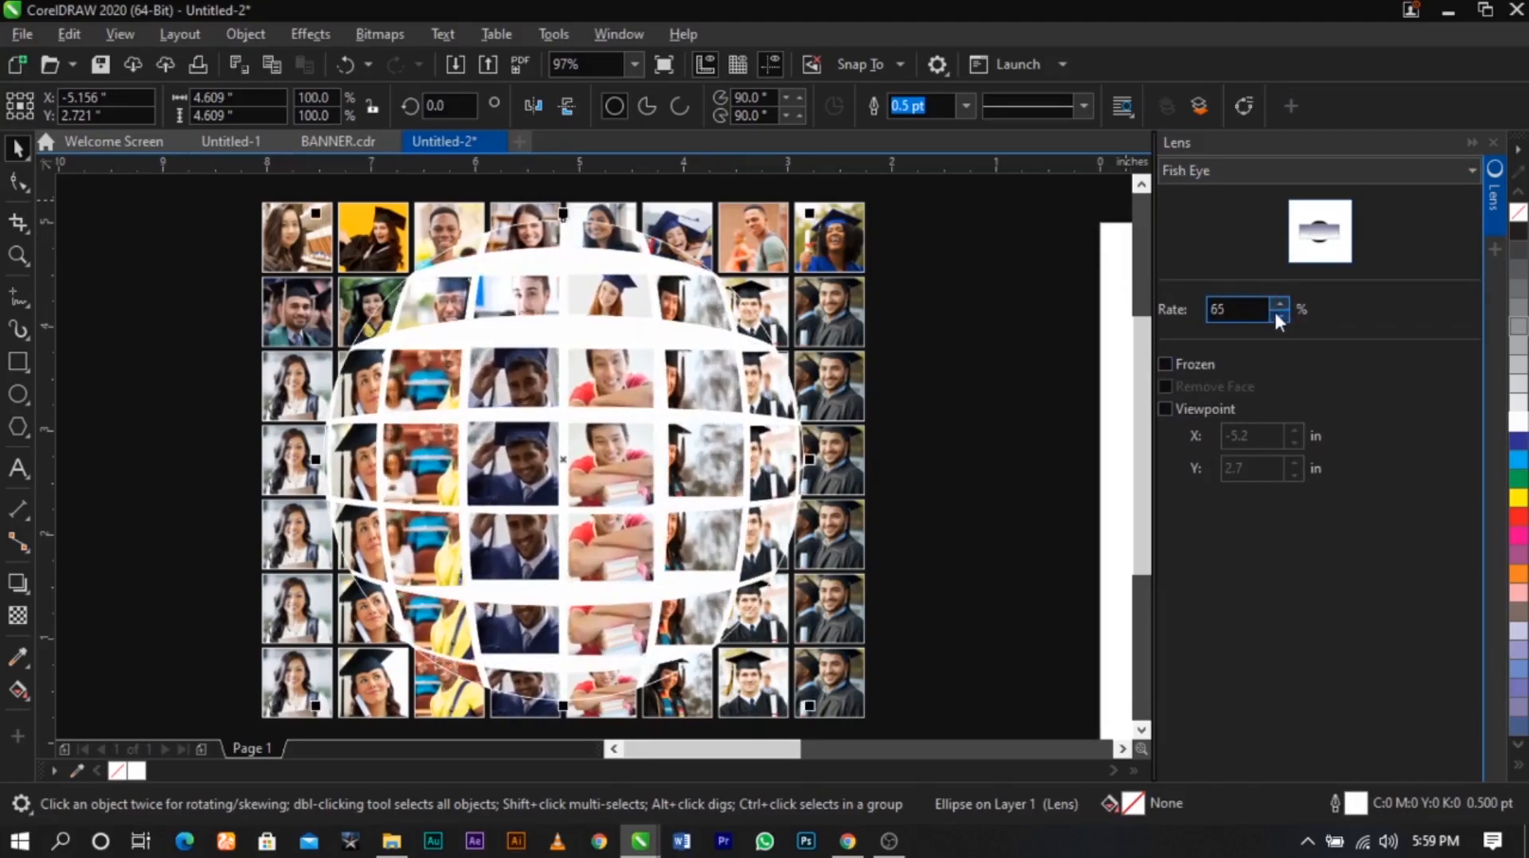
left_click(1278, 306)
left_click(1278, 306)
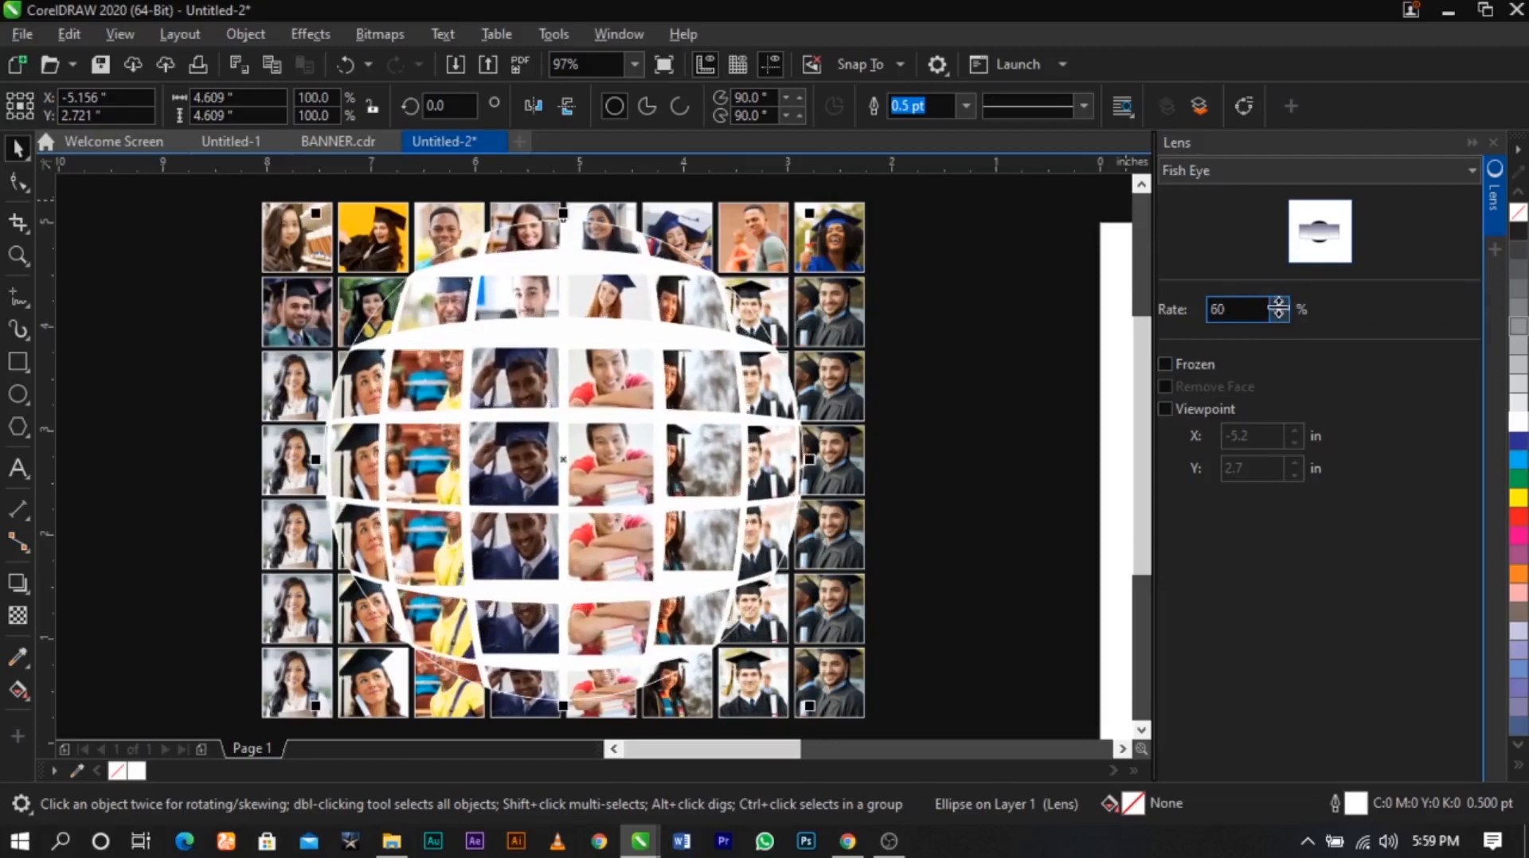
left_click(1167, 405)
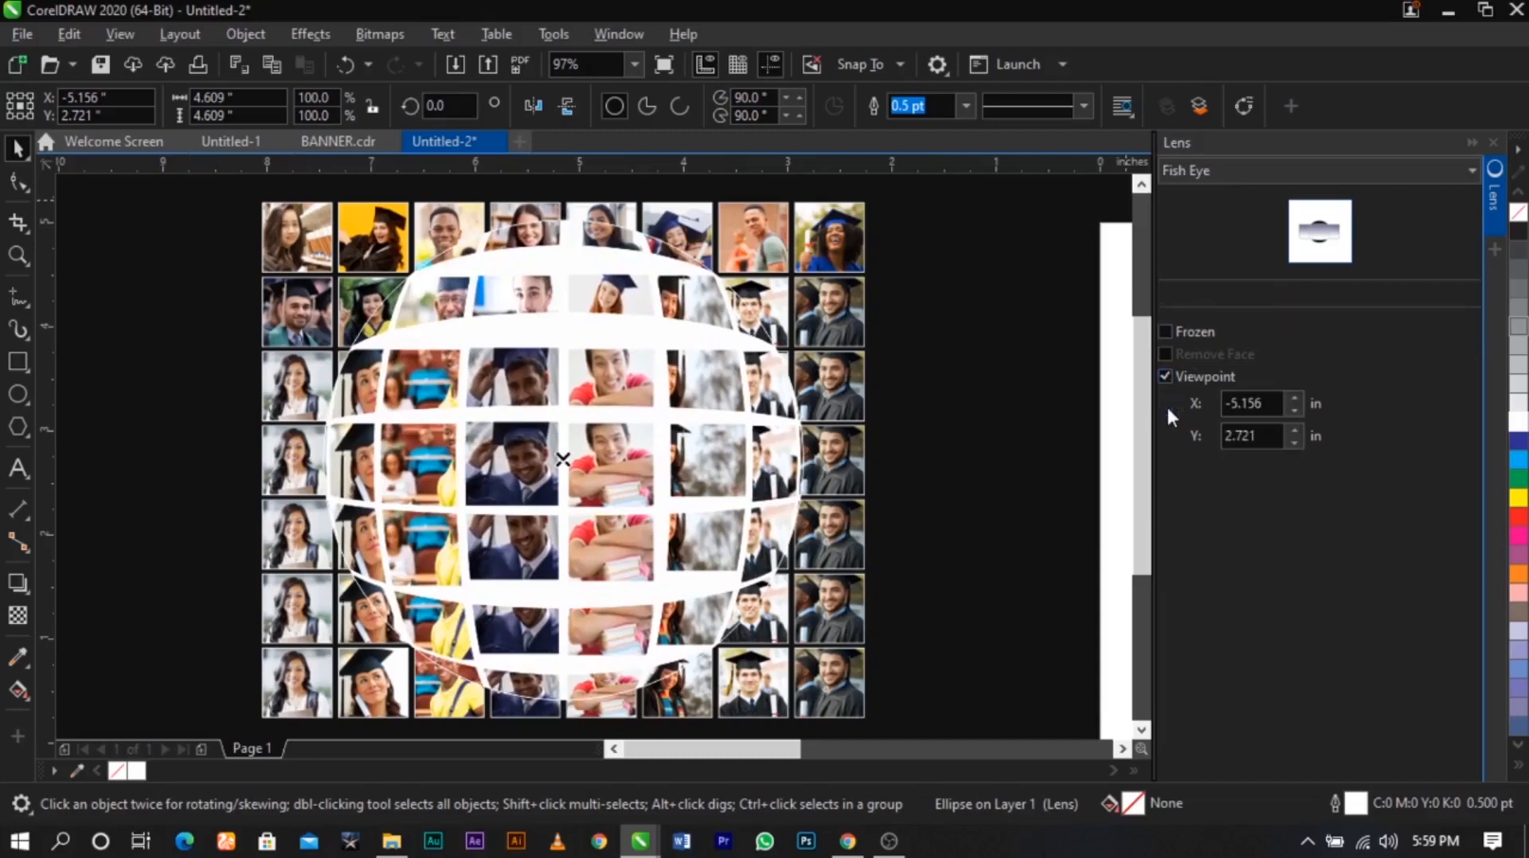
Try shifting the Fish Eye lens's viewpoint horizontally to X positions either side of the circle's centre
left_click(1296, 408)
left_click(1298, 406)
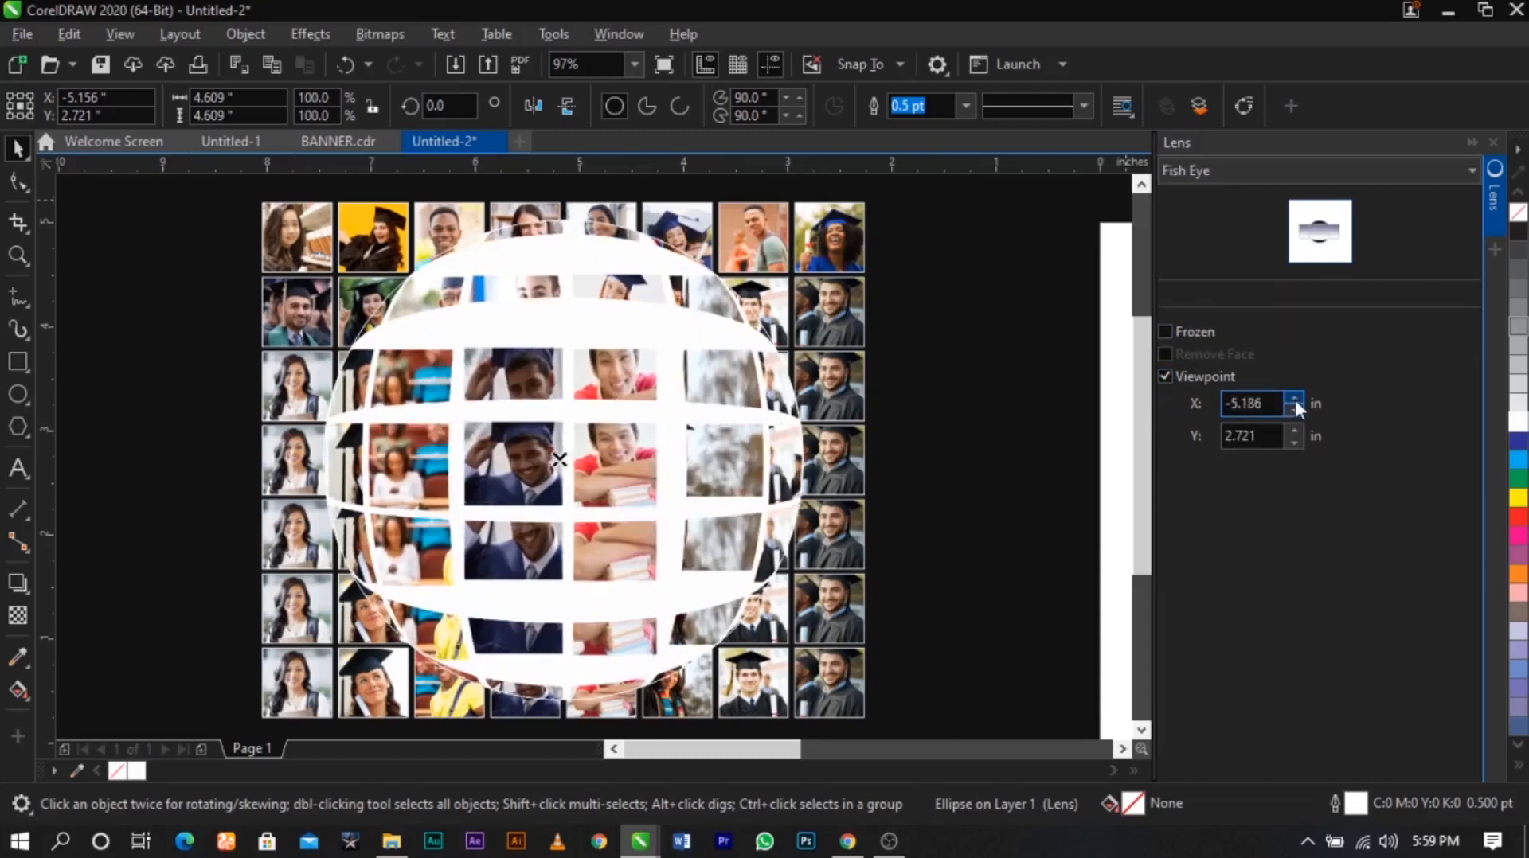
left_click(1294, 397)
left_click(1295, 398)
left_click(1294, 398)
left_click(1294, 398)
left_click(1295, 398)
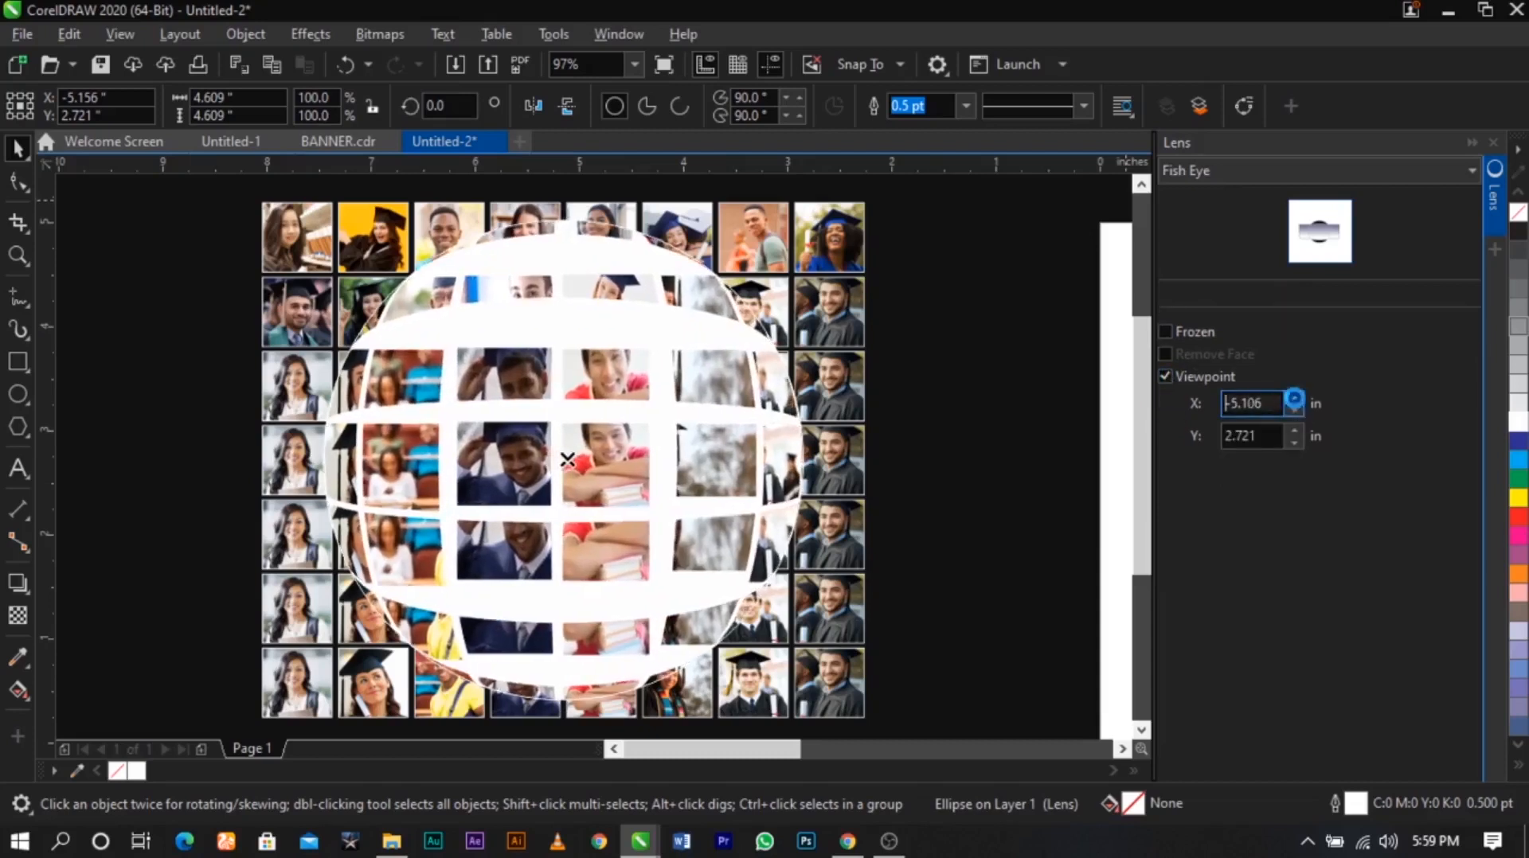
left_click(1295, 399)
left_click(1295, 411)
left_click(1295, 411)
left_click(1294, 411)
left_click(1294, 410)
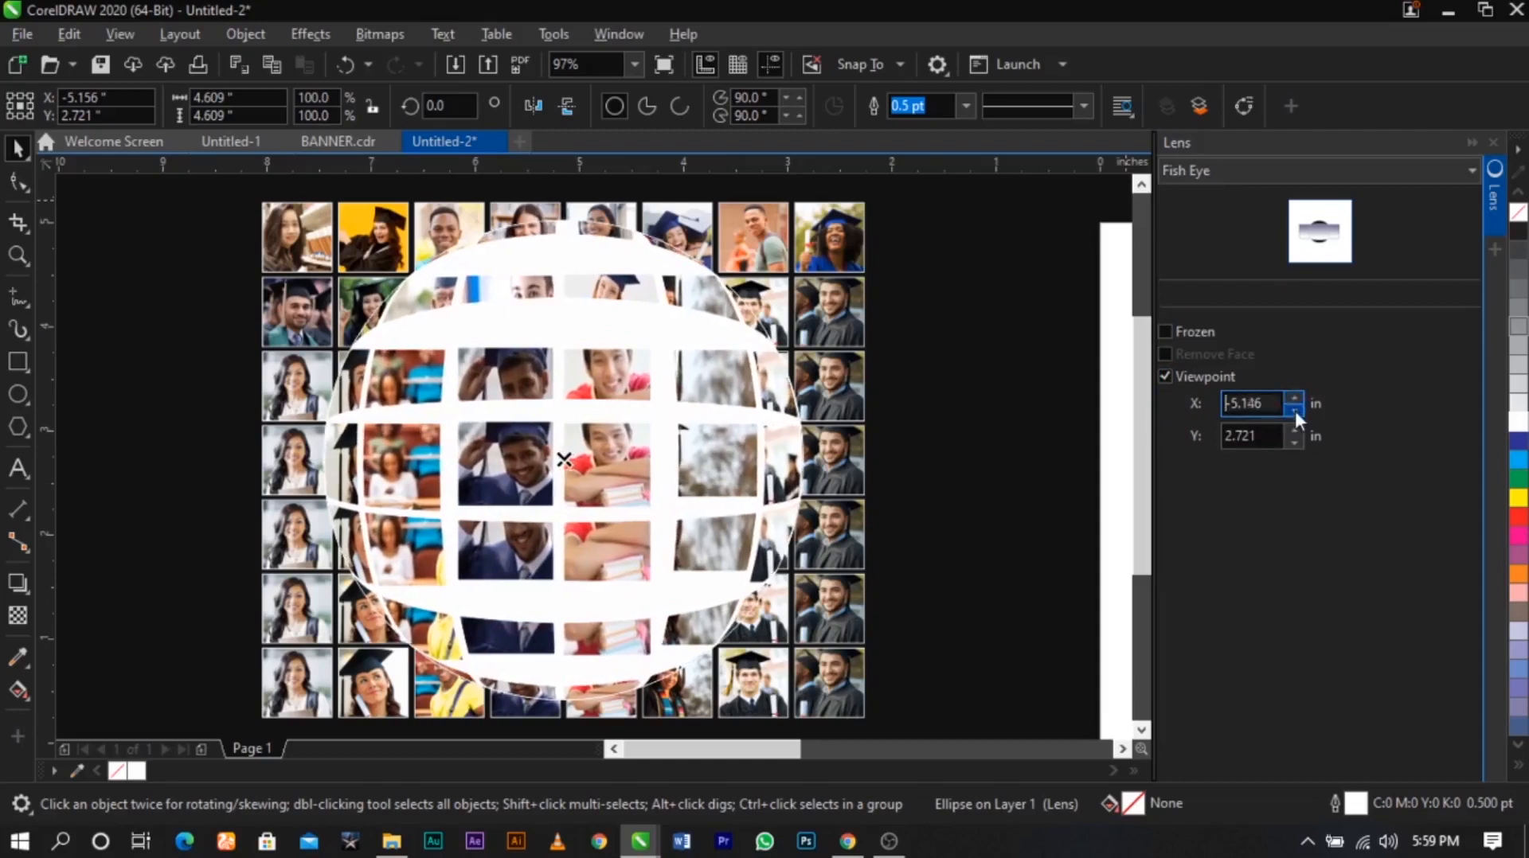
left_click(1295, 411)
left_click(1295, 411)
left_click(1294, 411)
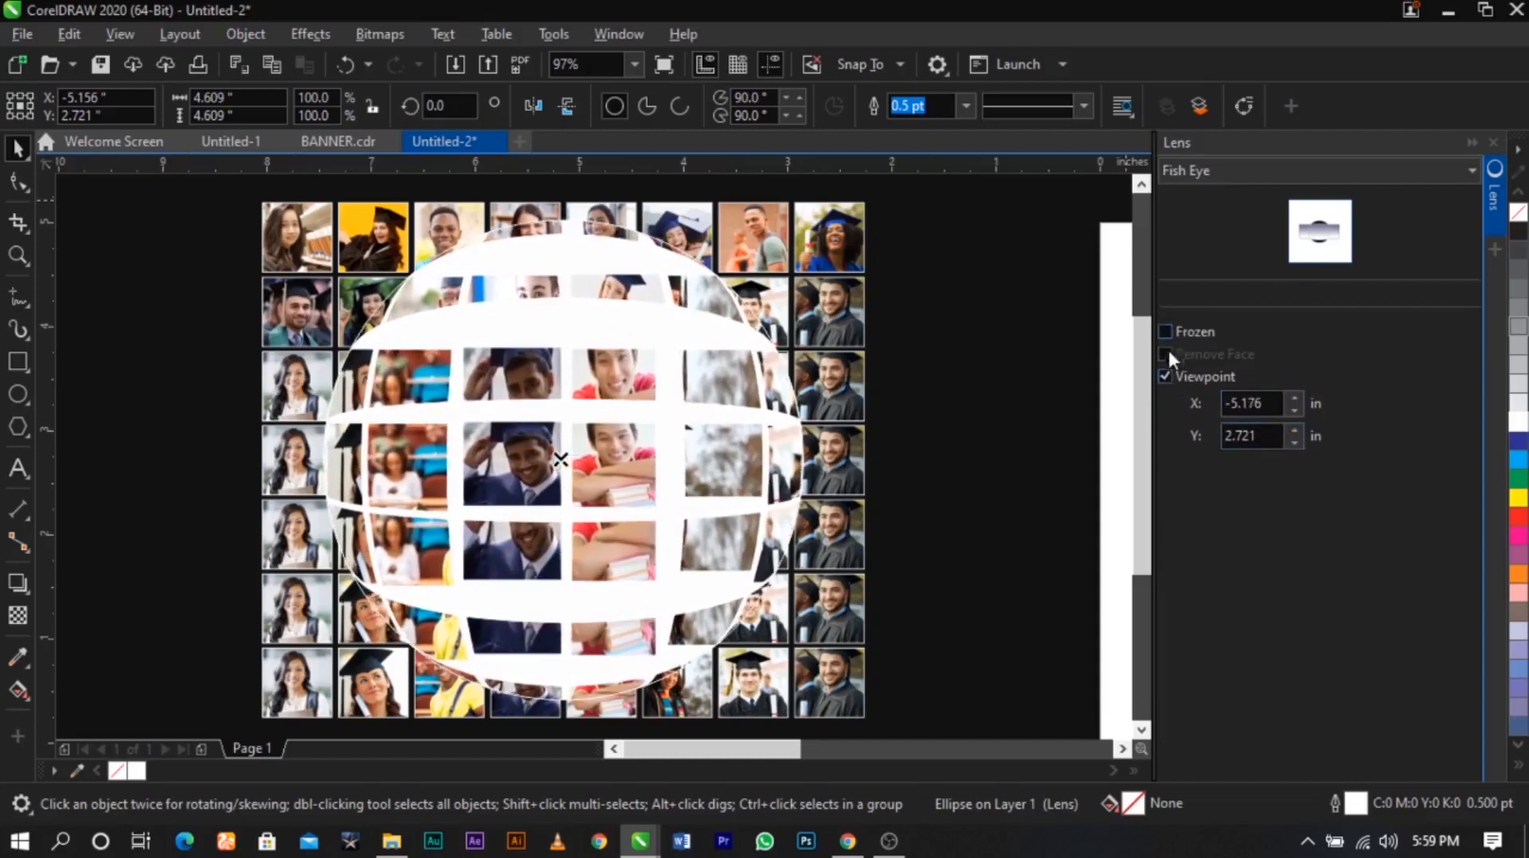
Disable the lens's Viewpoint option and set the Fish Eye rate to 65%
left_click(1167, 375)
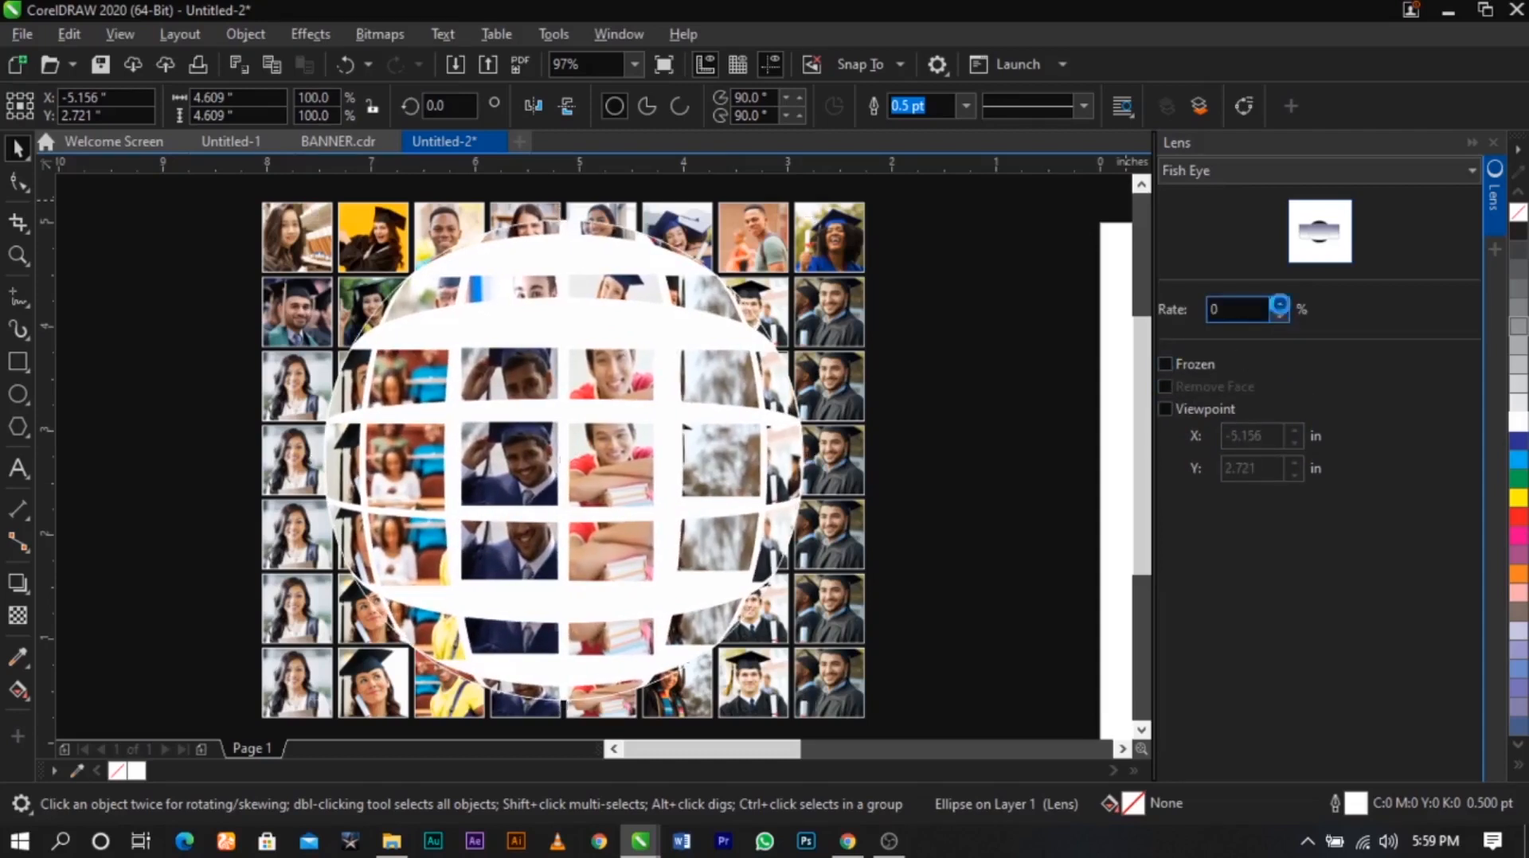
left_click(1278, 302)
left_click(1279, 302)
left_click(1279, 302)
left_click(1279, 302)
left_click(1279, 303)
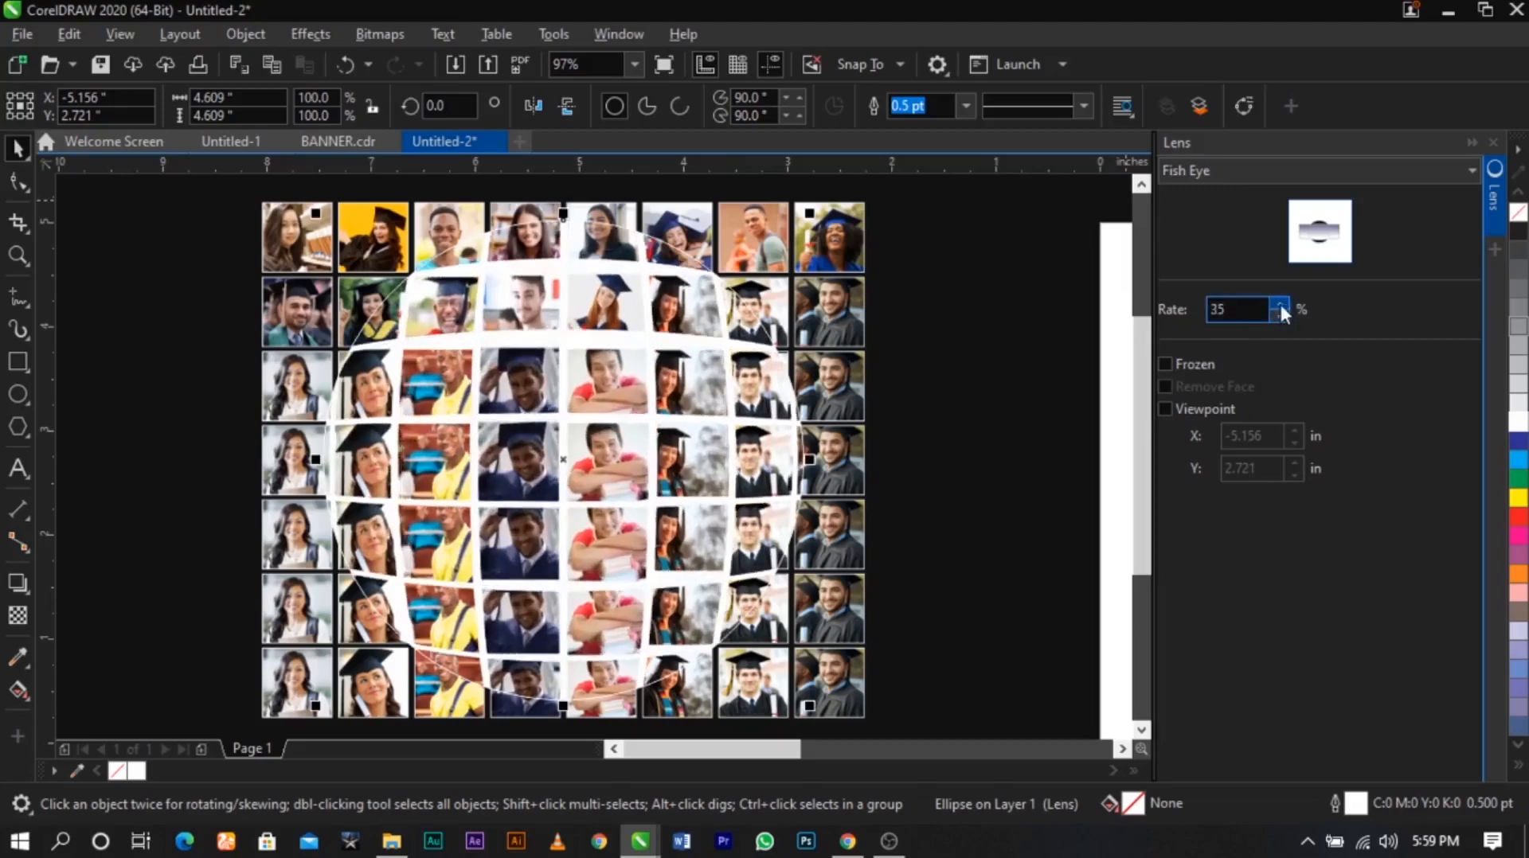
left_click(1279, 303)
left_click(1279, 303)
left_click(1279, 303)
left_click(1278, 302)
left_click(1279, 302)
left_click(1279, 303)
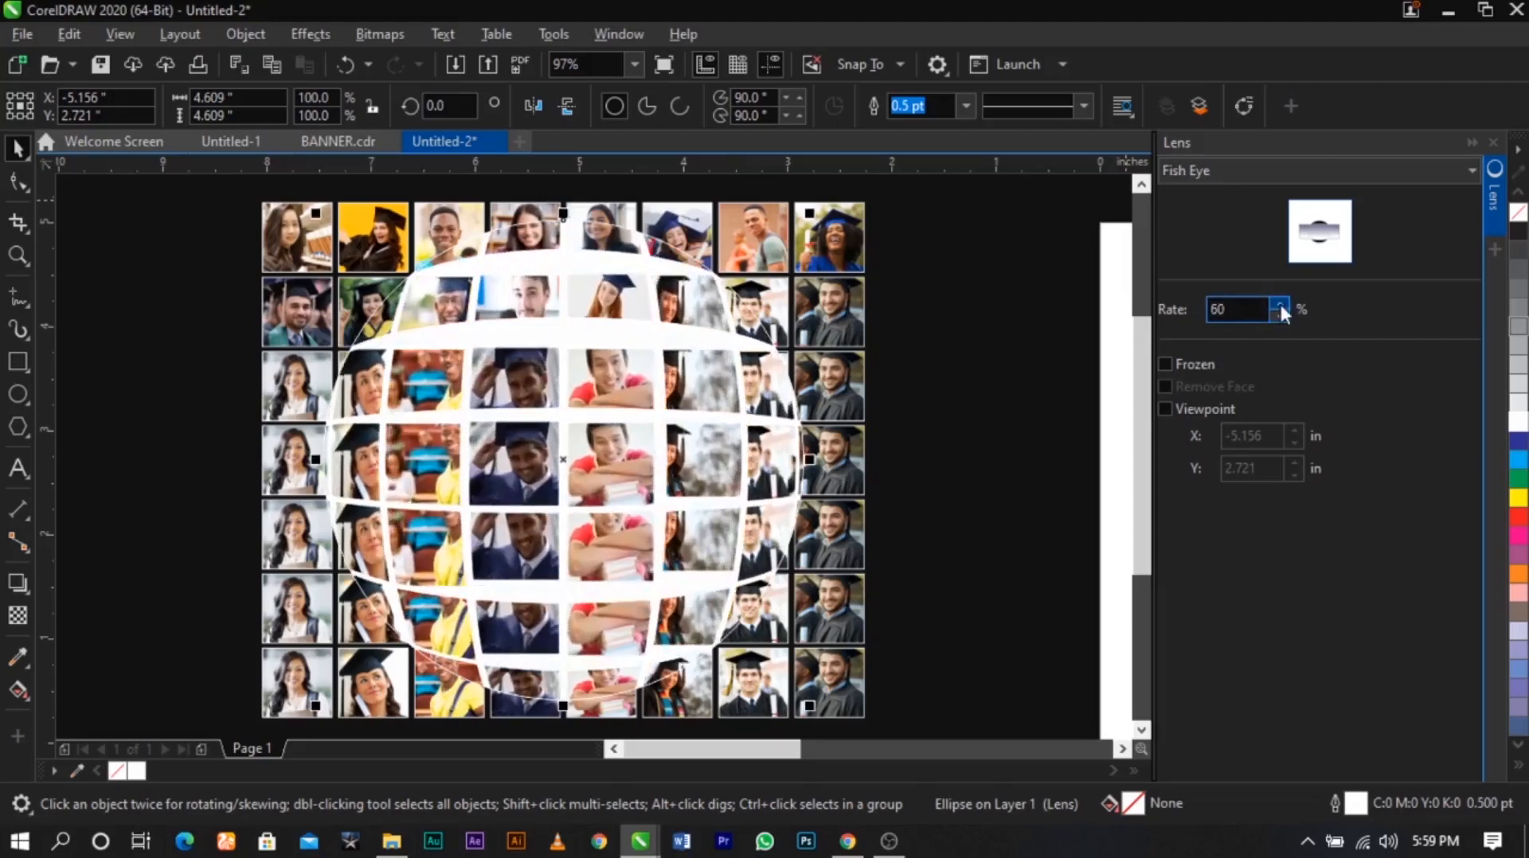
left_click(1279, 303)
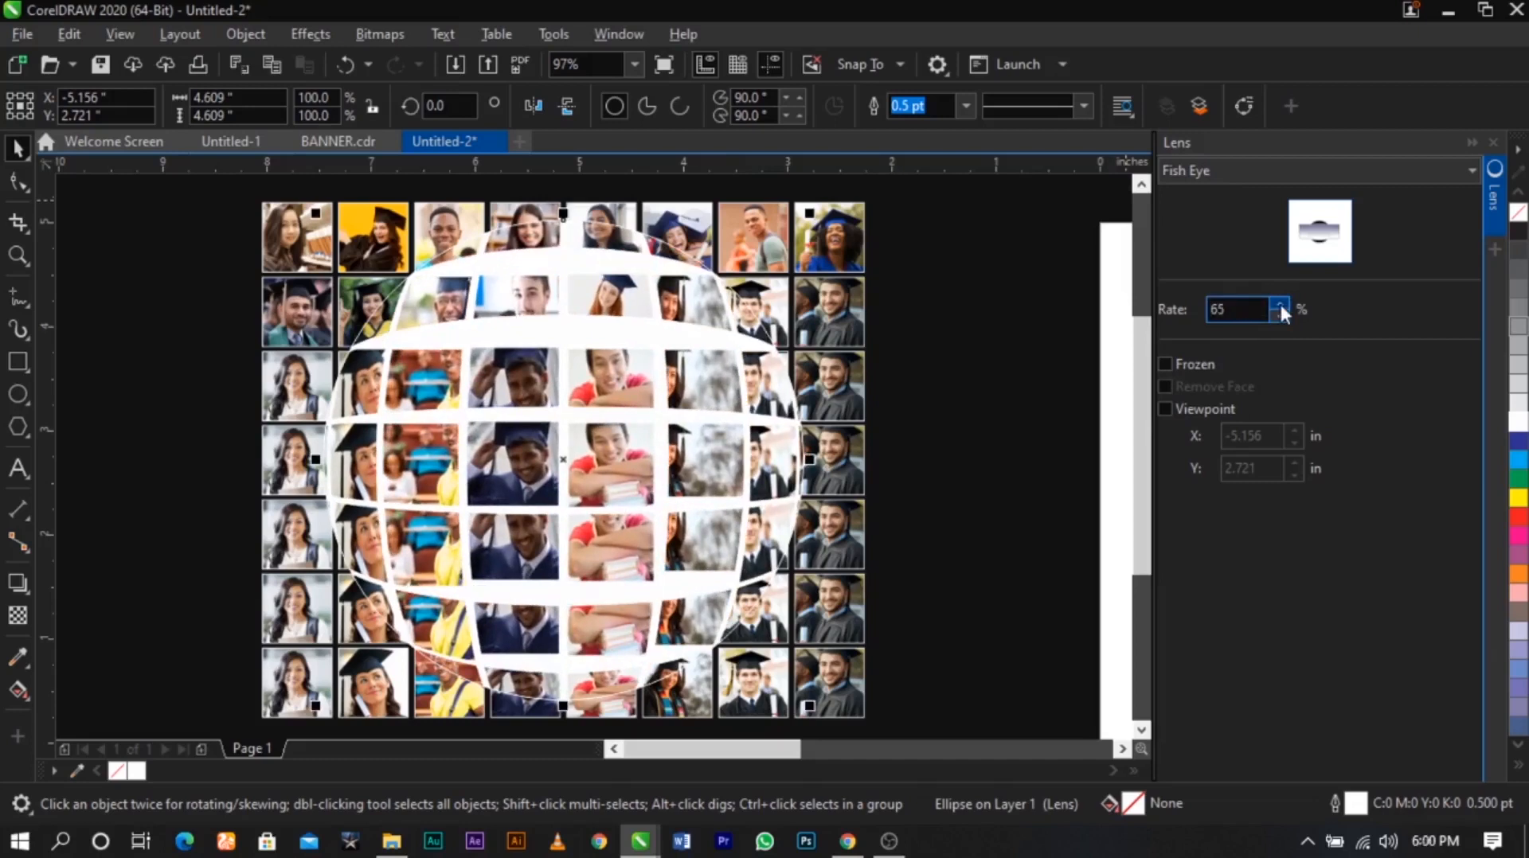
left_click(1278, 302)
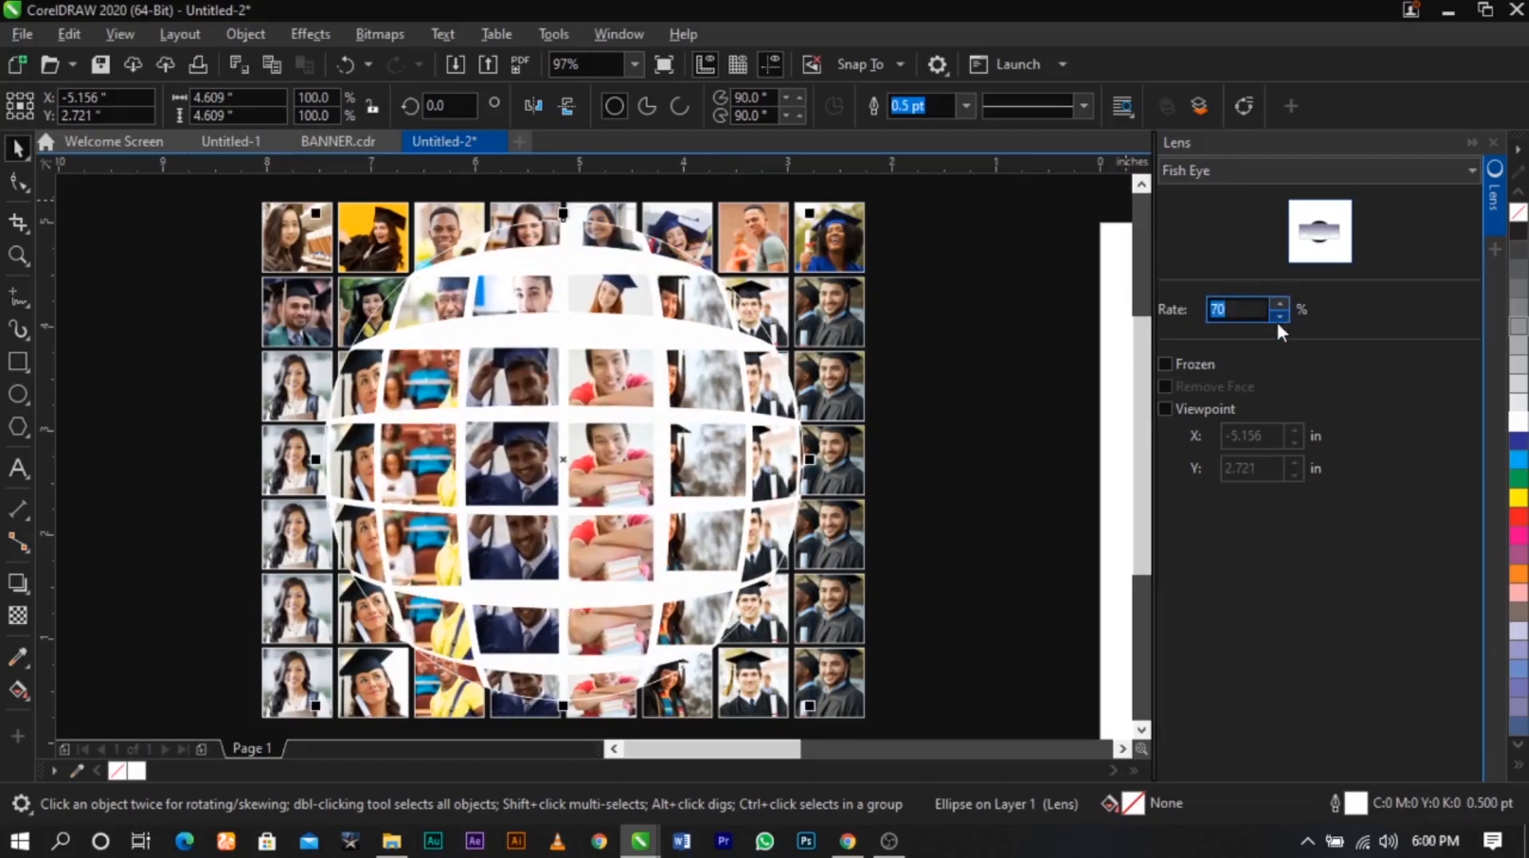
left_click(1278, 316)
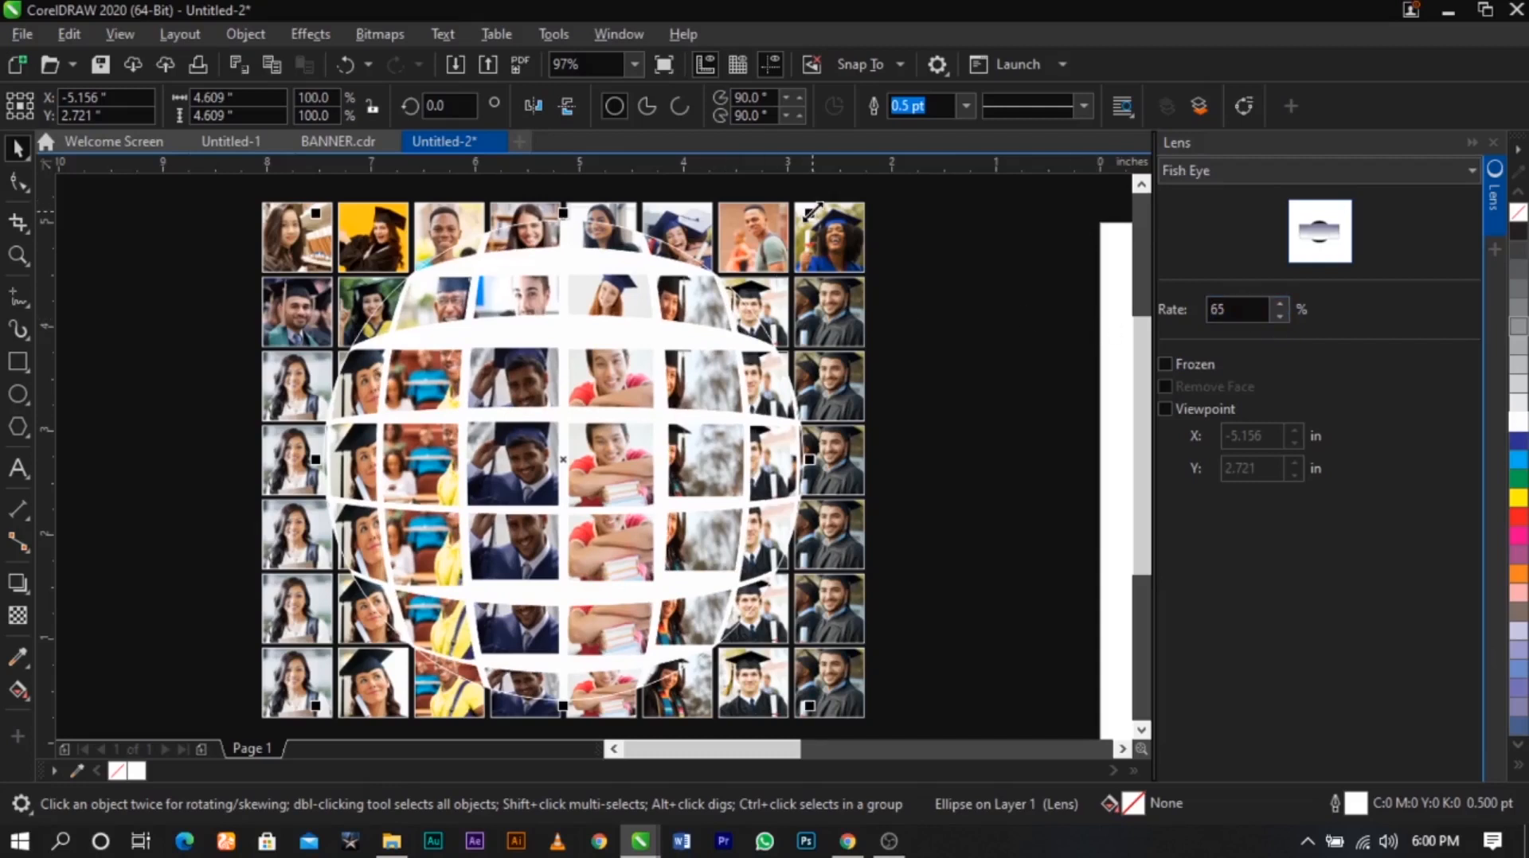
Enlarge the lens circle from its centre to about 4.94 inches across and freeze the lens
mouse_move(811, 212)
left_mouse_down()
mouse_move(791, 231)
mouse_move(836, 225)
mouse_move(831, 204)
left_mouse_up()
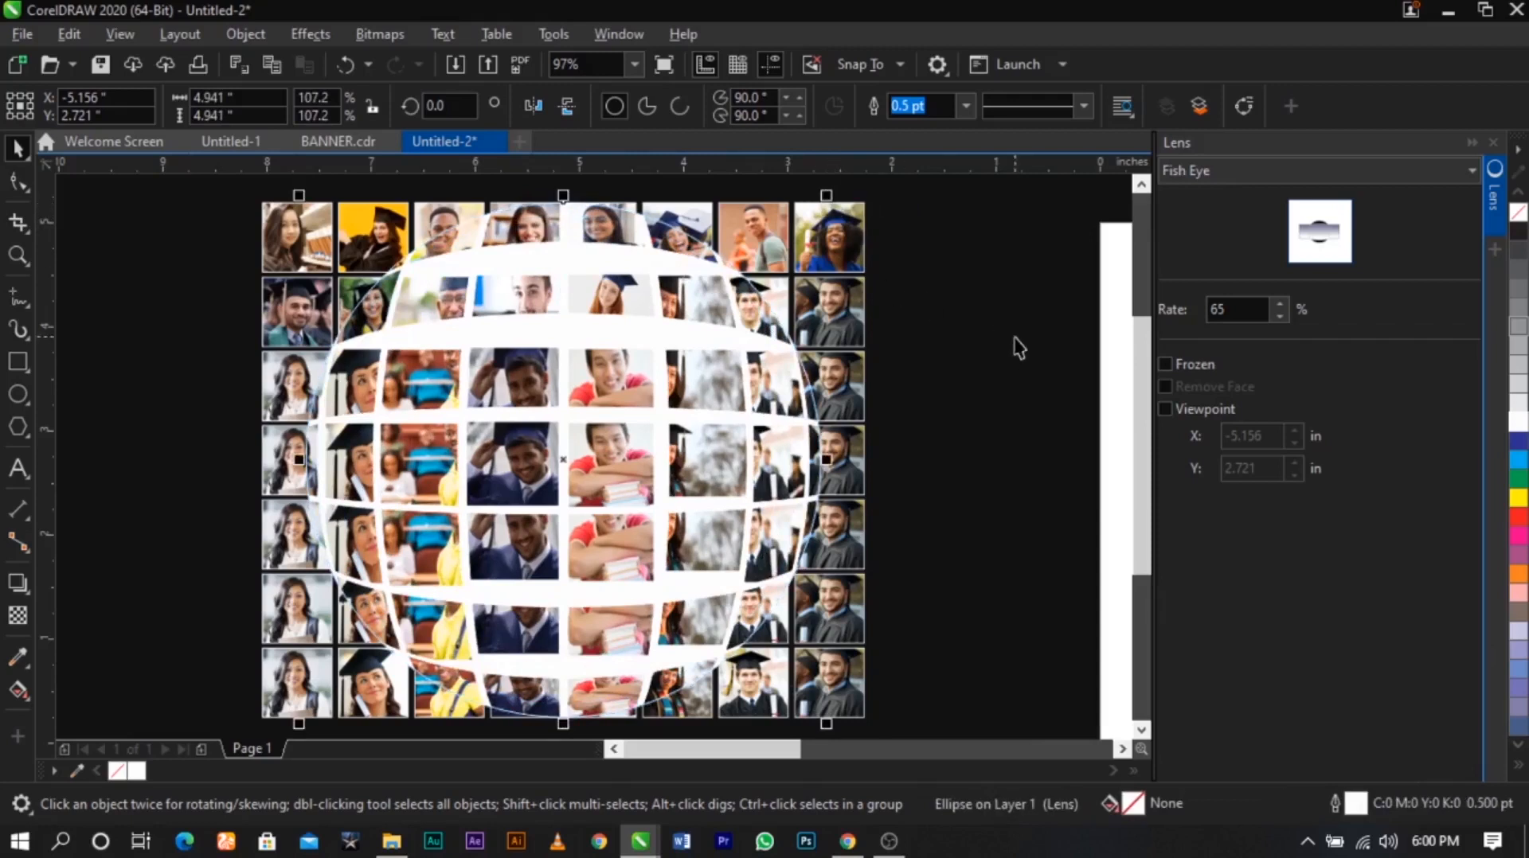
left_click(1164, 359)
Move the frozen globe clear of the photo grid into the empty space beside it and ungroup it
scroll(979, 374, "down", 2)
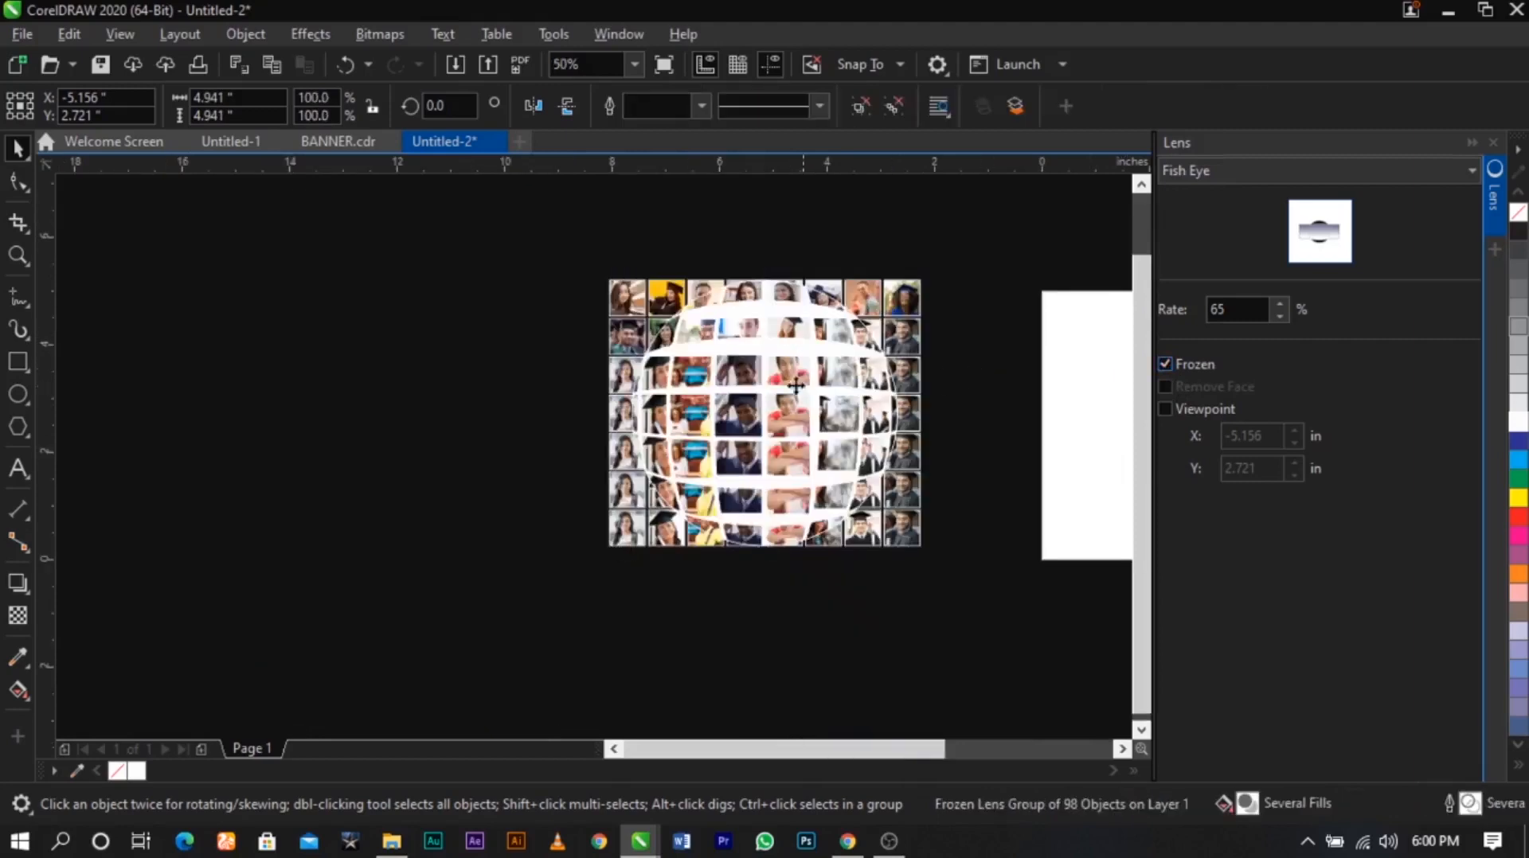
left_click_drag(796, 386, 408, 390)
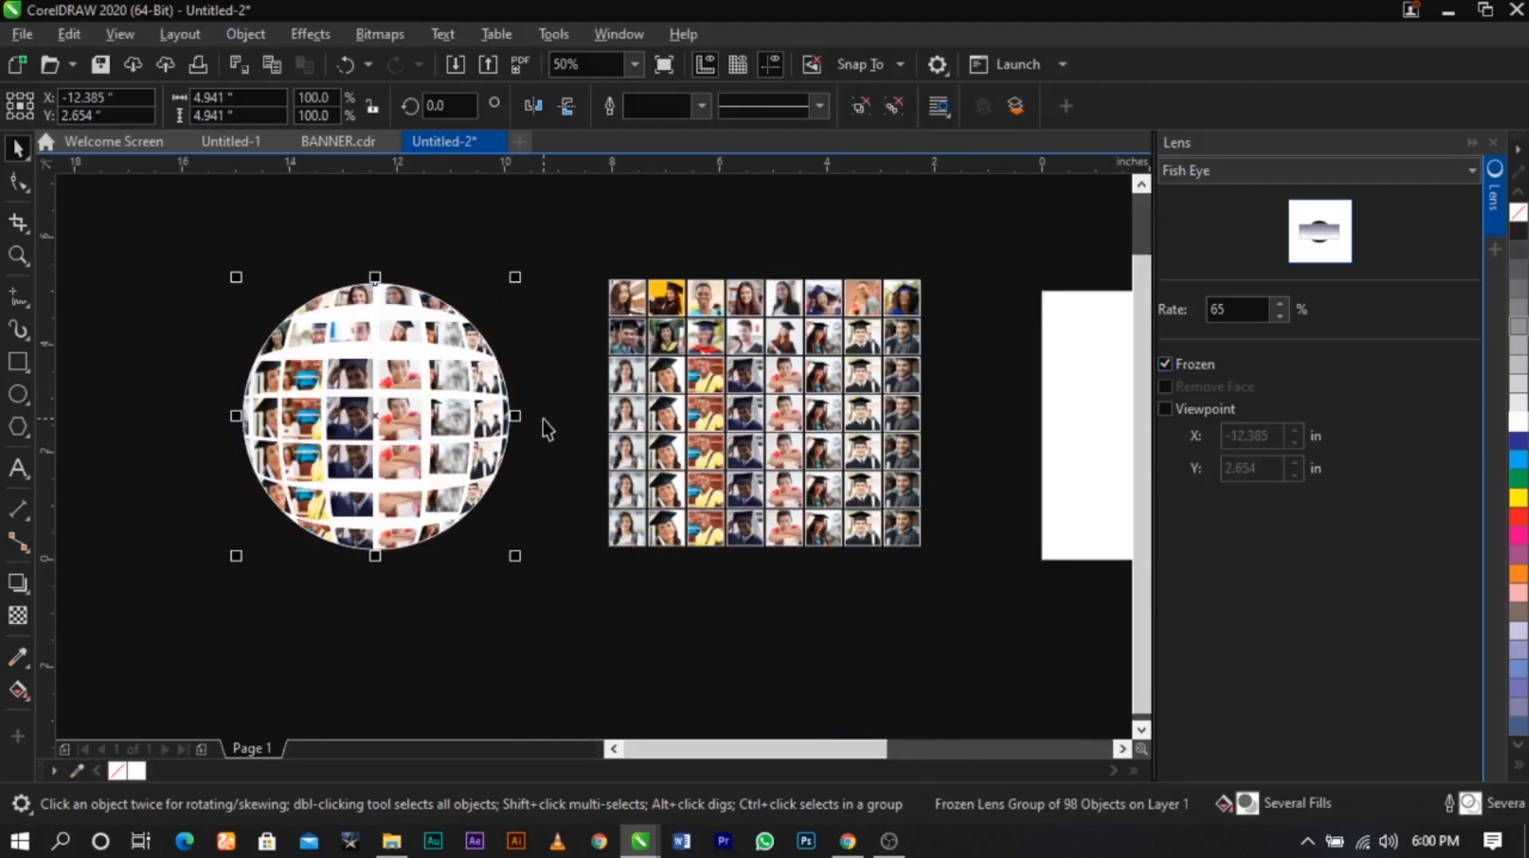
key("z")
left_click_drag(221, 255, 579, 561)
key("space")
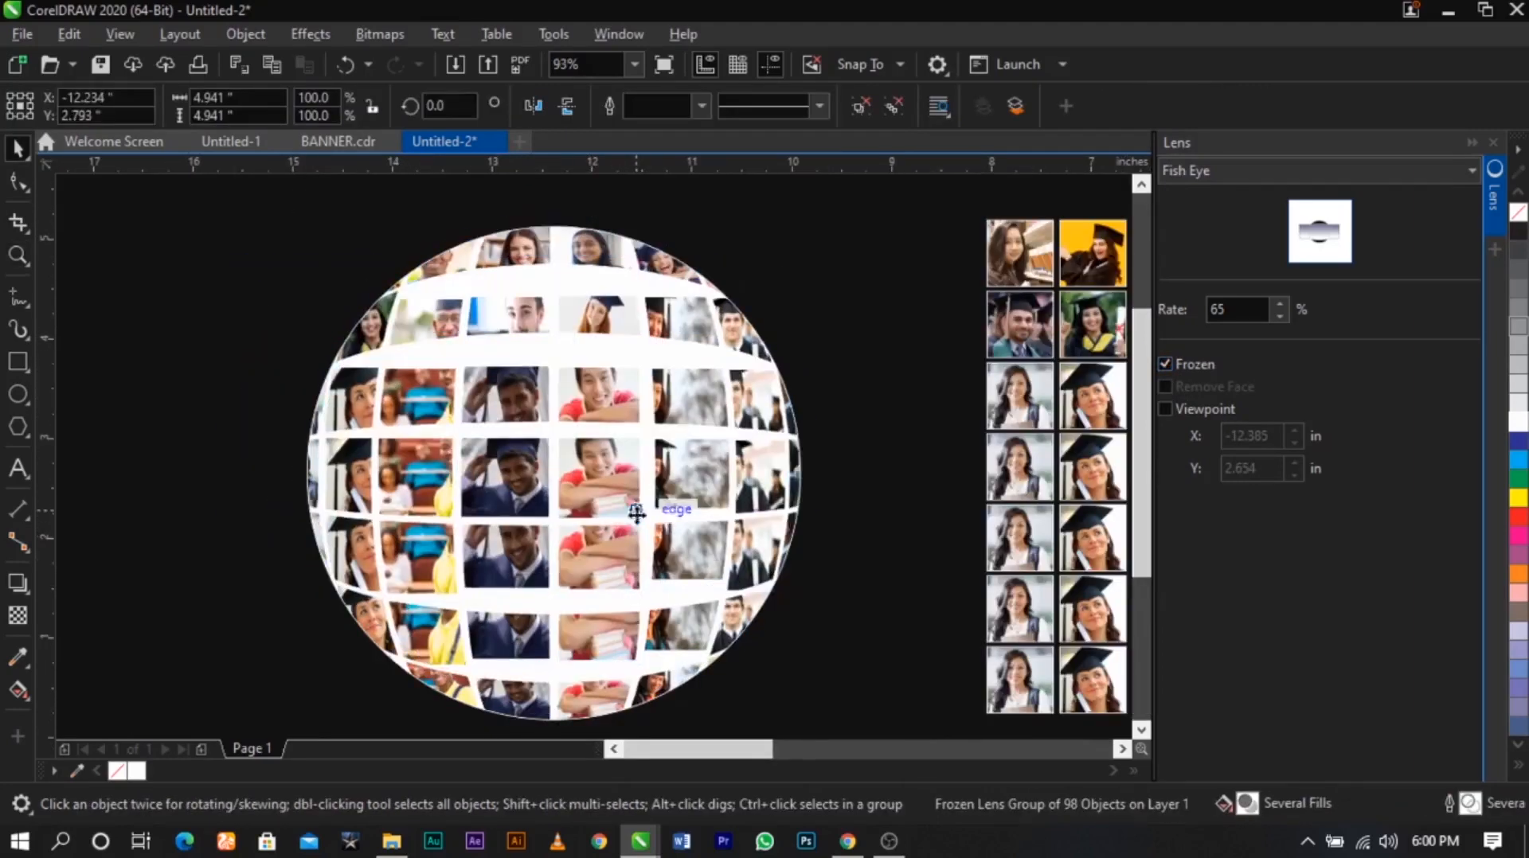
left_click_drag(636, 514, 650, 499)
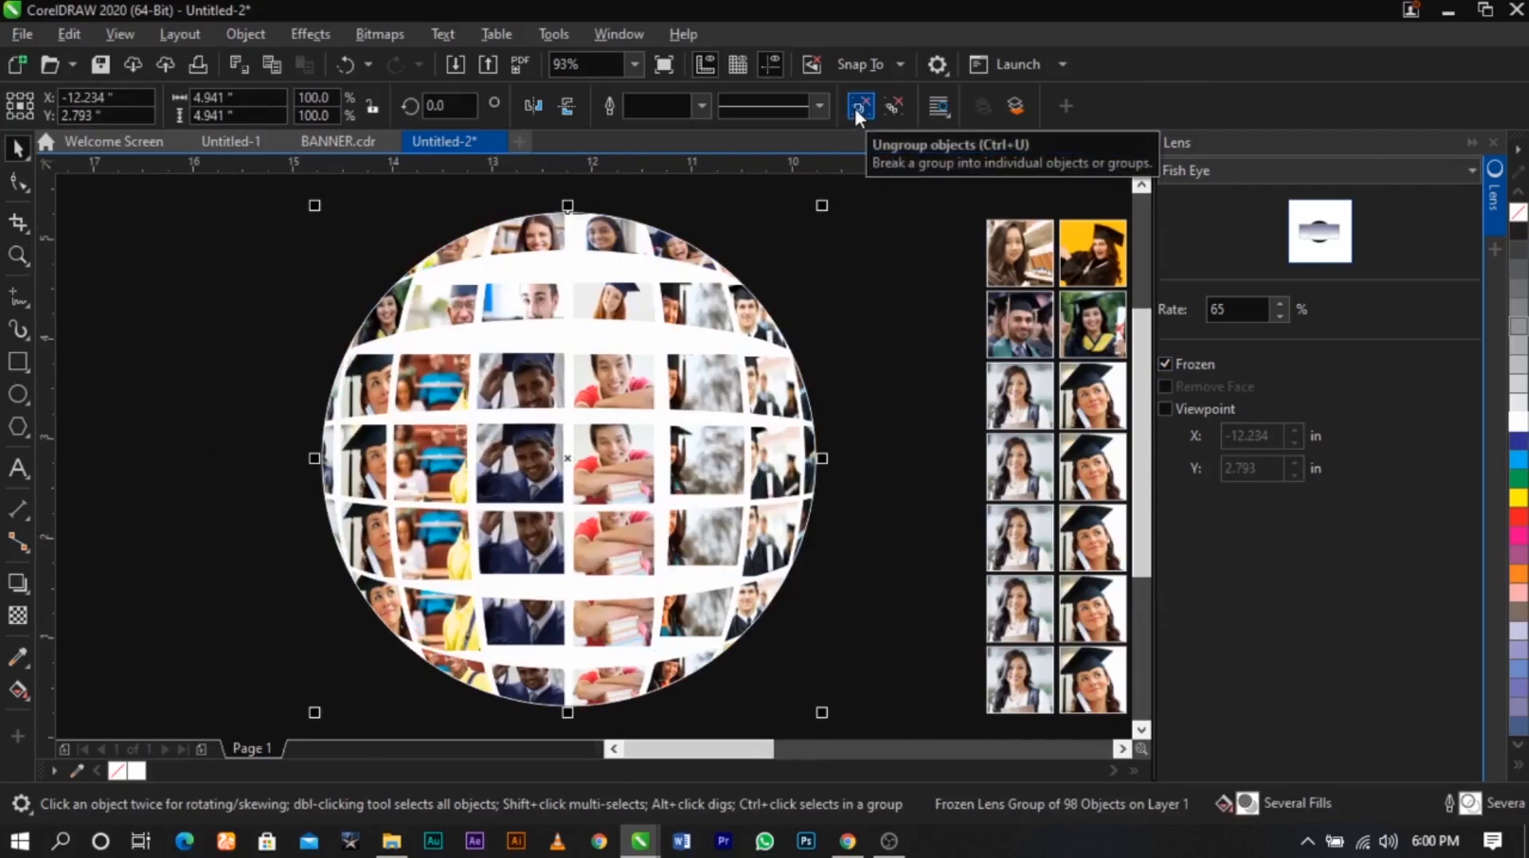
left_click(856, 107)
key("Escape")
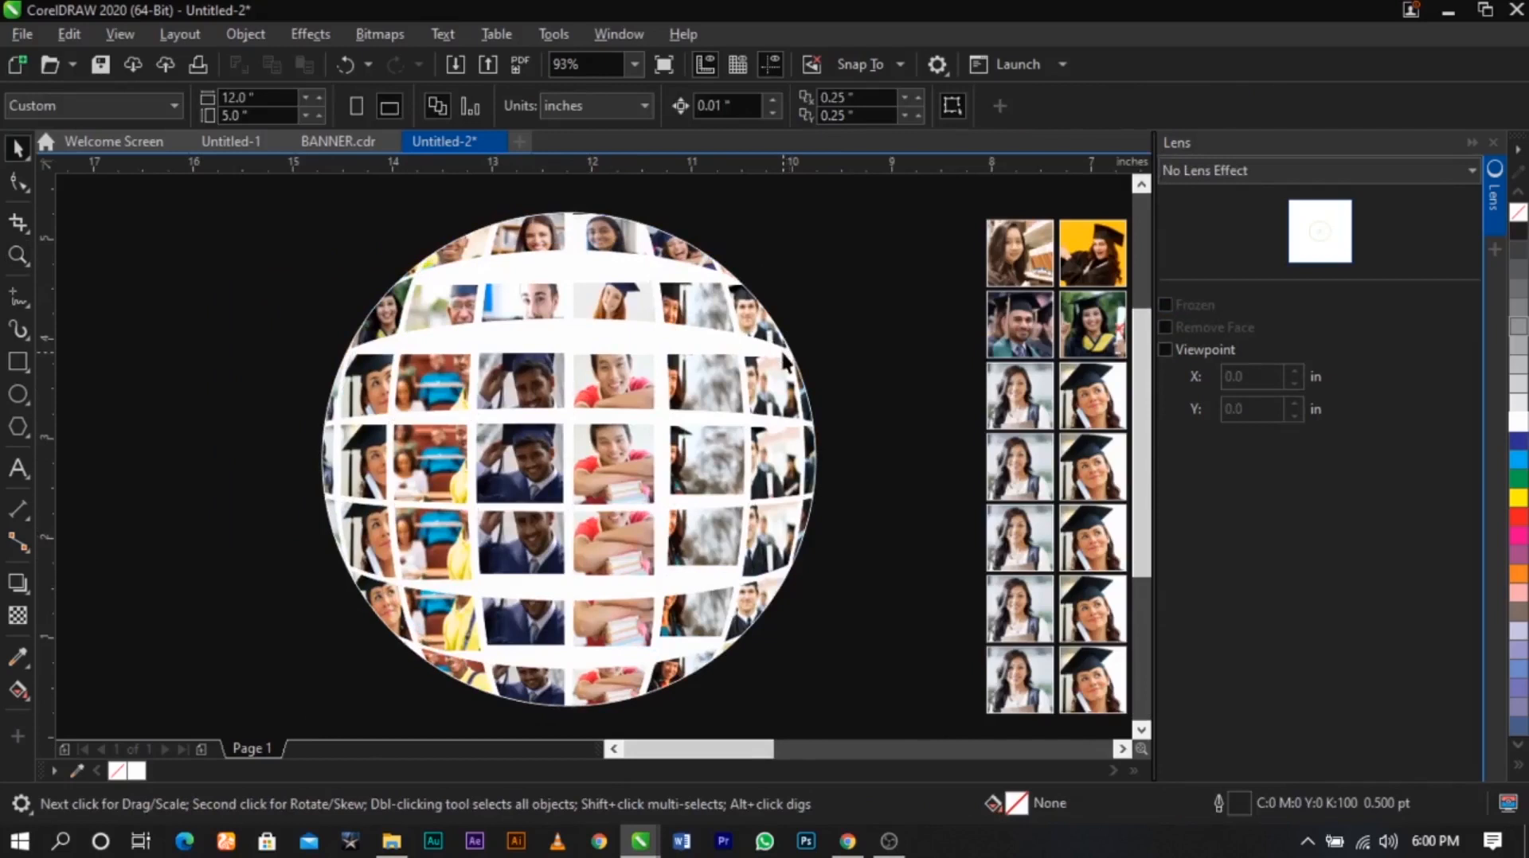
Try moving the circle outline away from the globe and undo the move
left_click(784, 362)
left_click_drag(648, 358, 362, 344)
left_click(530, 341)
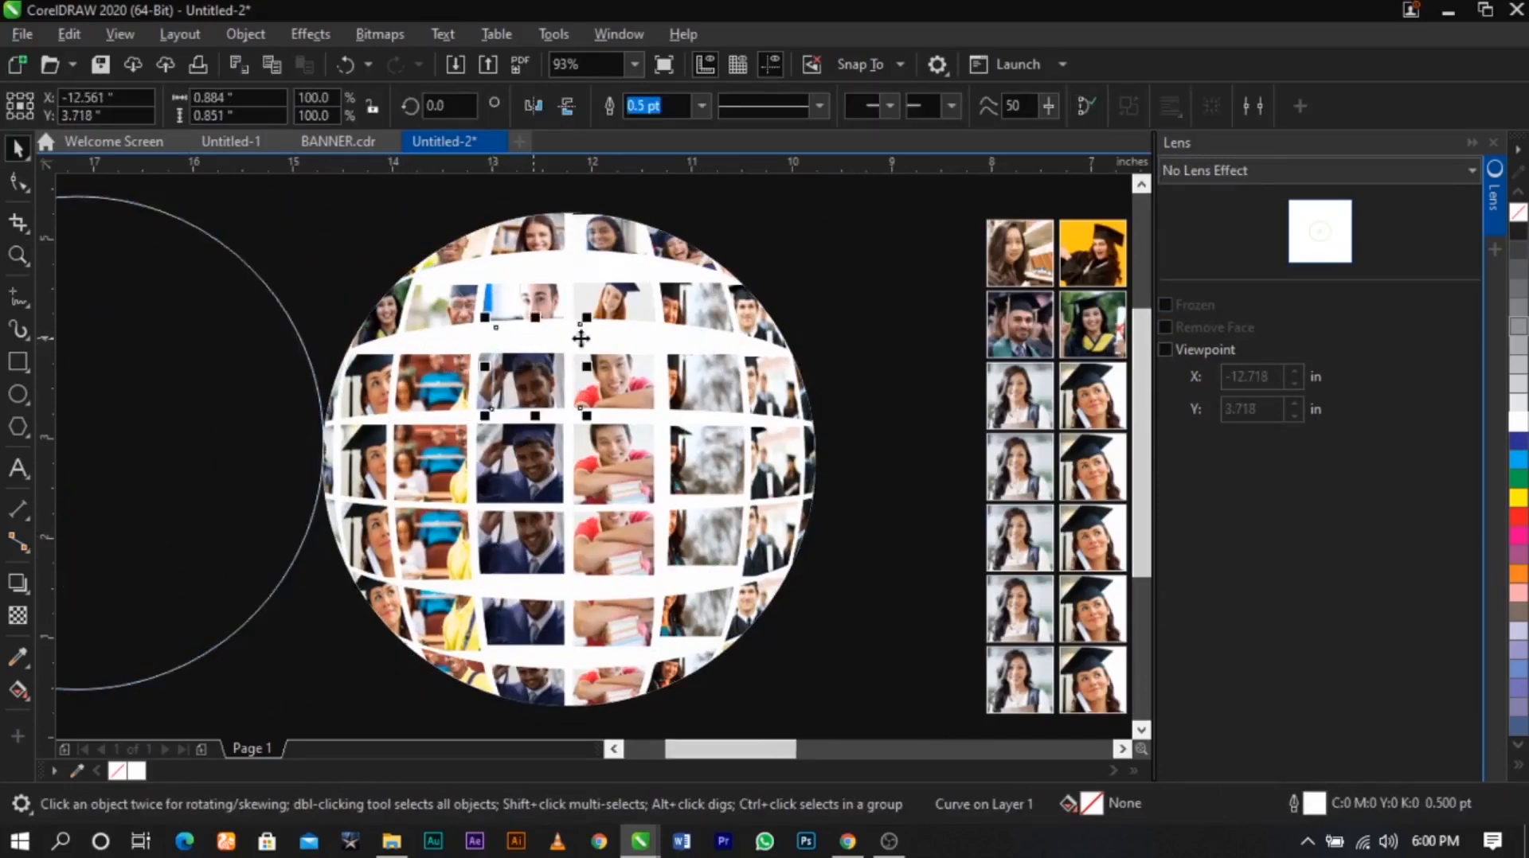
left_click(284, 381)
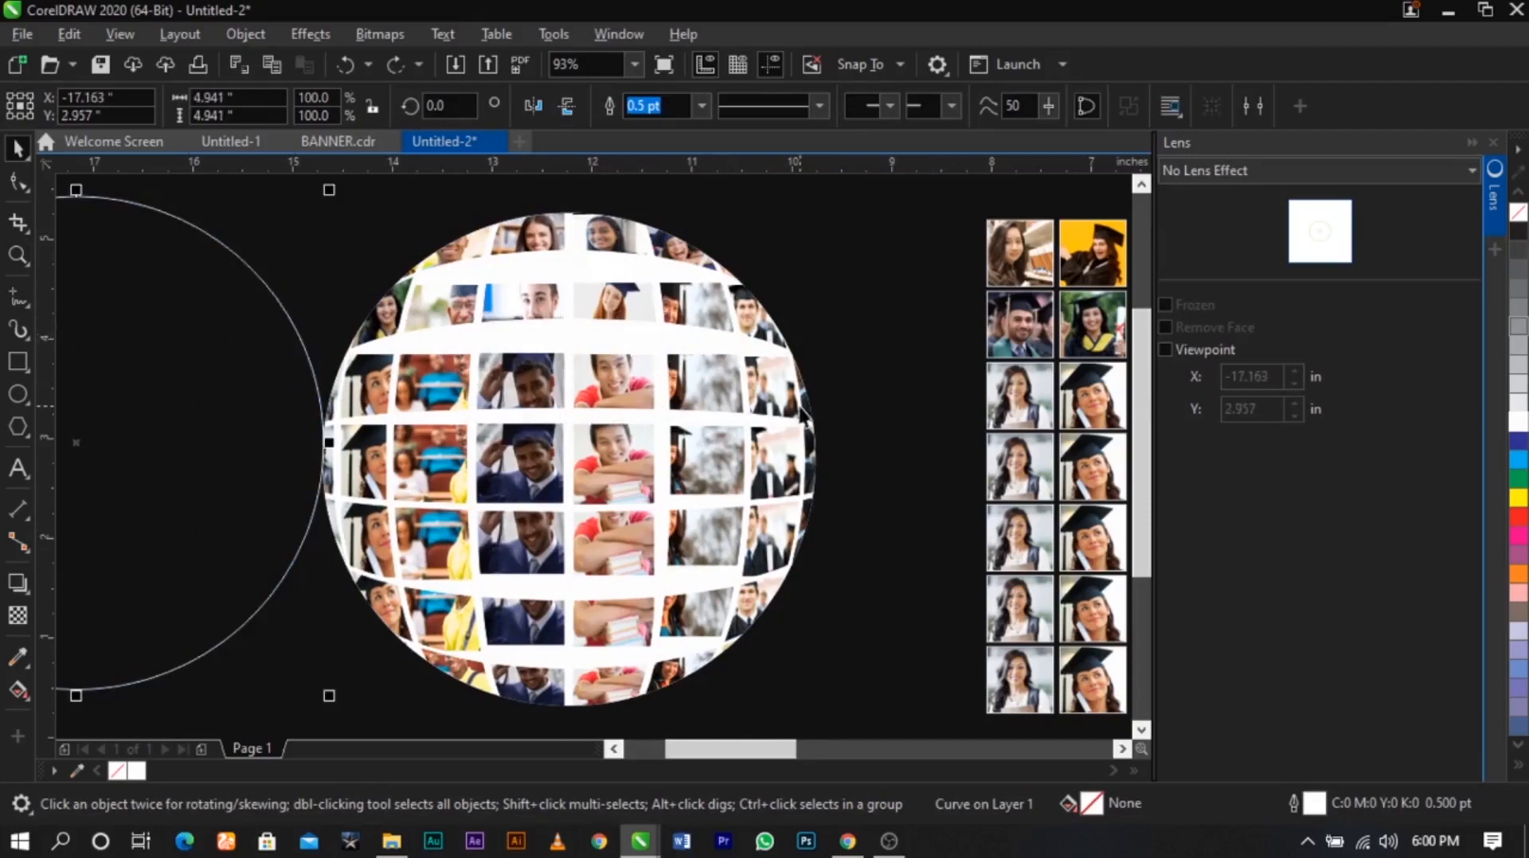
key("ctrl+z")
key("ctrl+z")
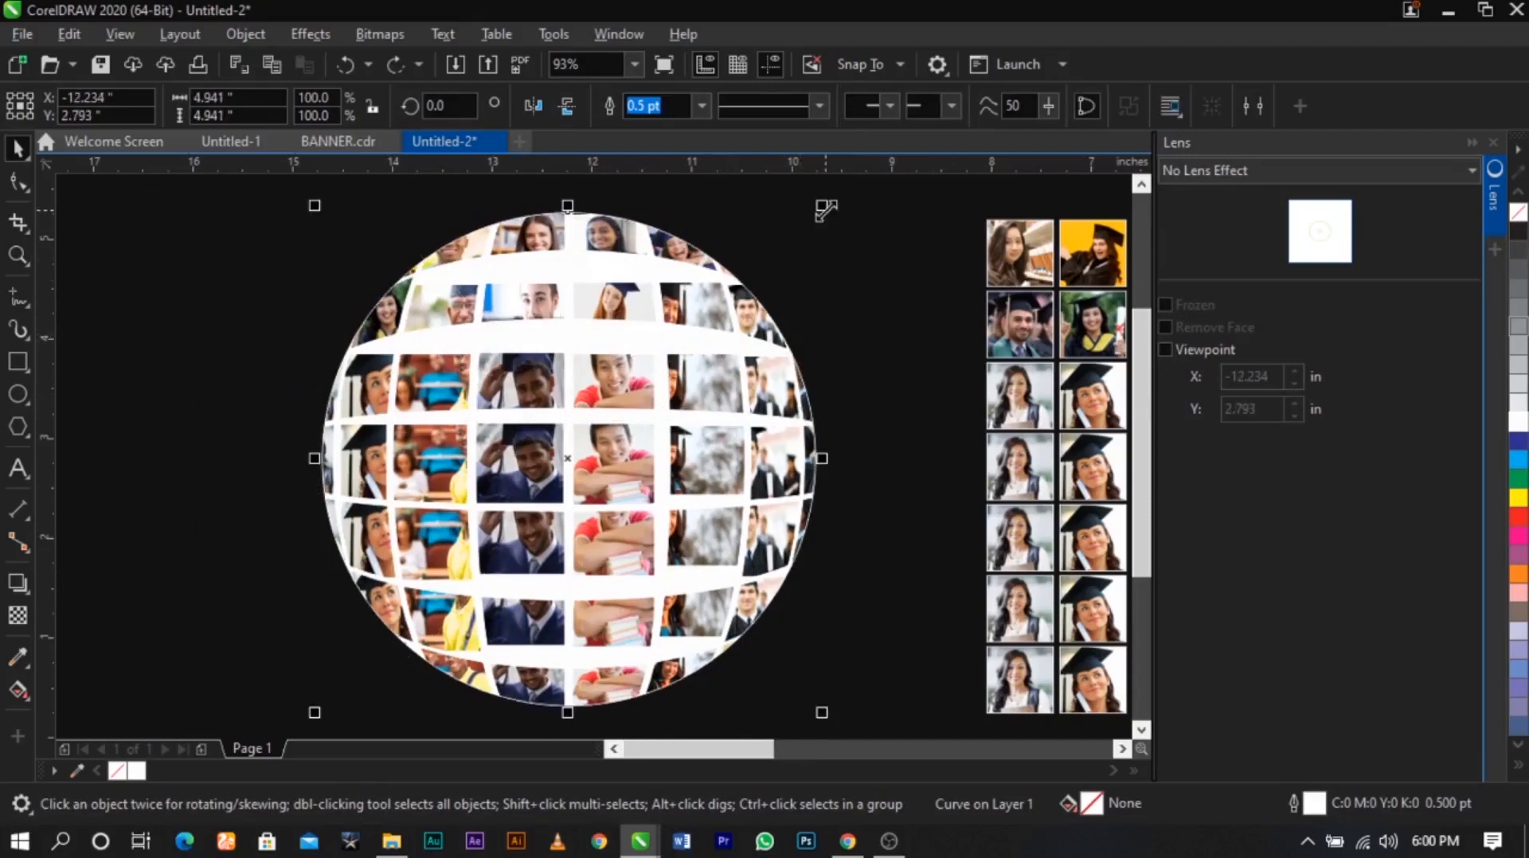
Scale the globe's outline circle from its centre to about 5.16 inches and fill it with 10% black to form a rim
left_click_drag(825, 209, 858, 203)
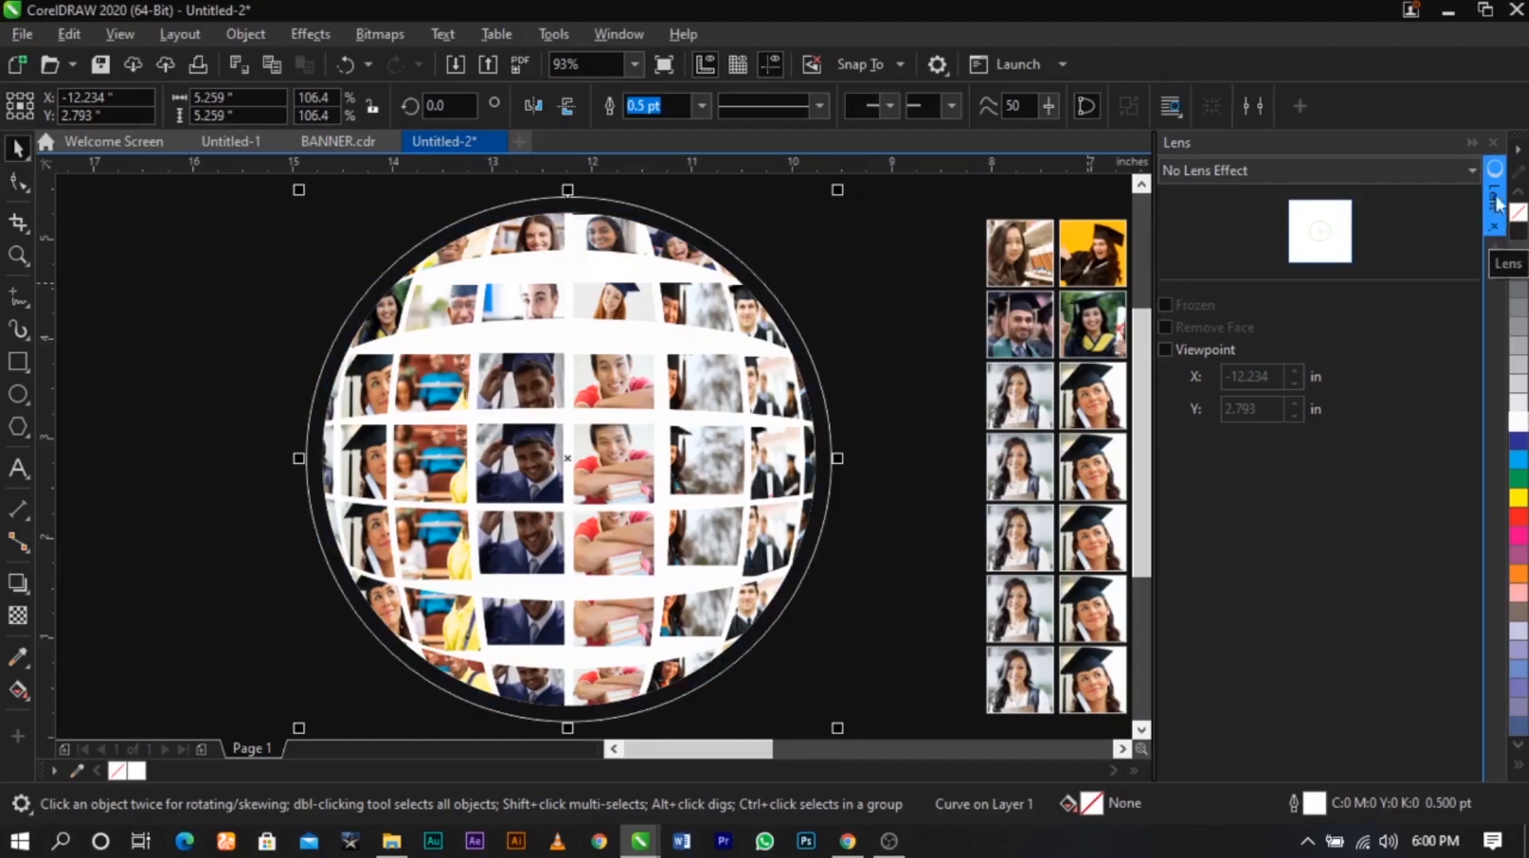
left_click(1494, 143)
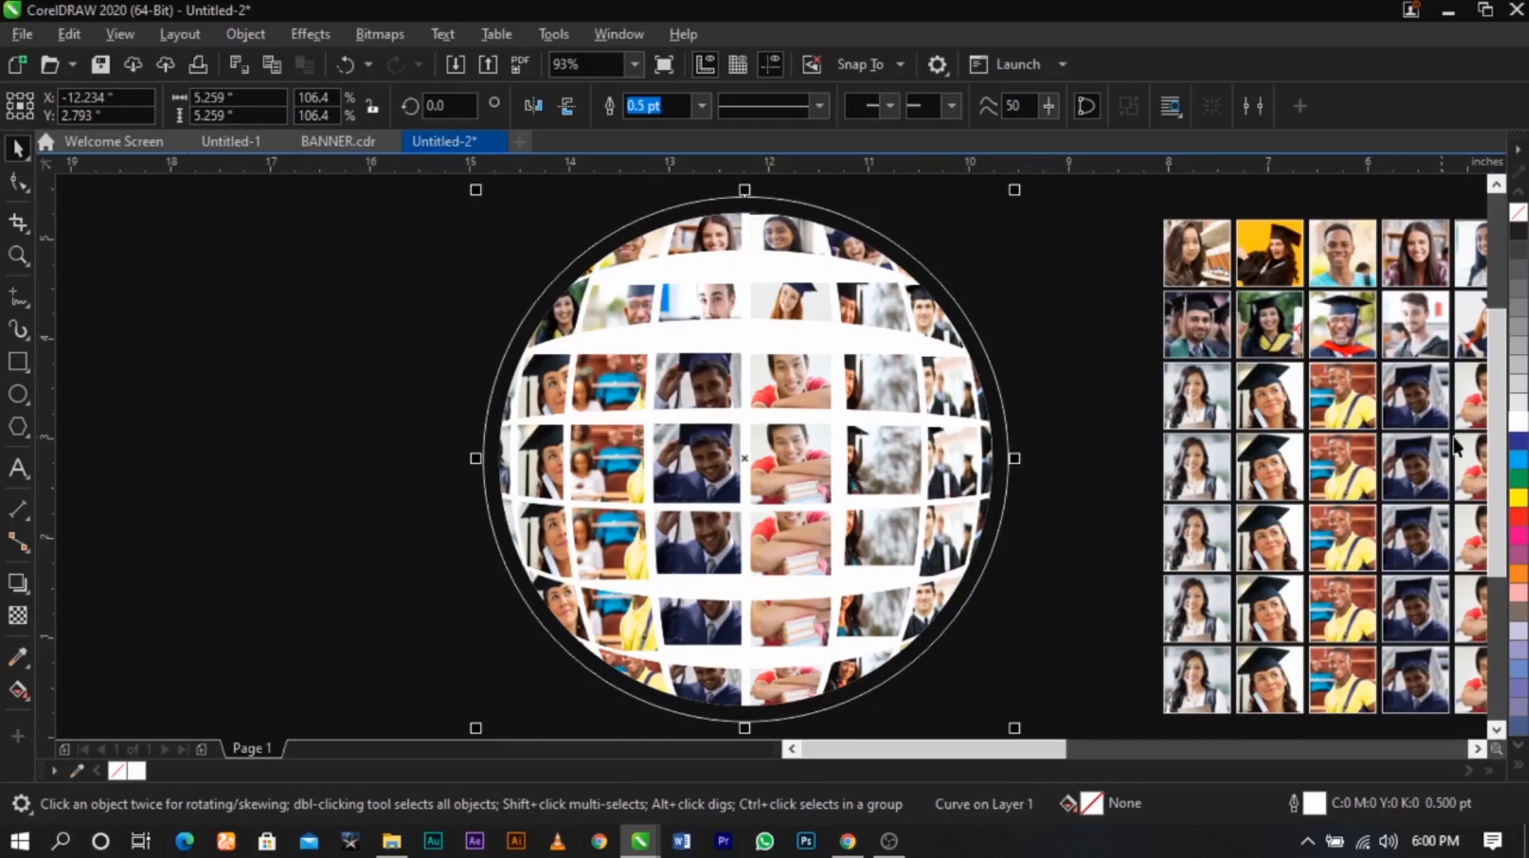
left_click(1518, 414)
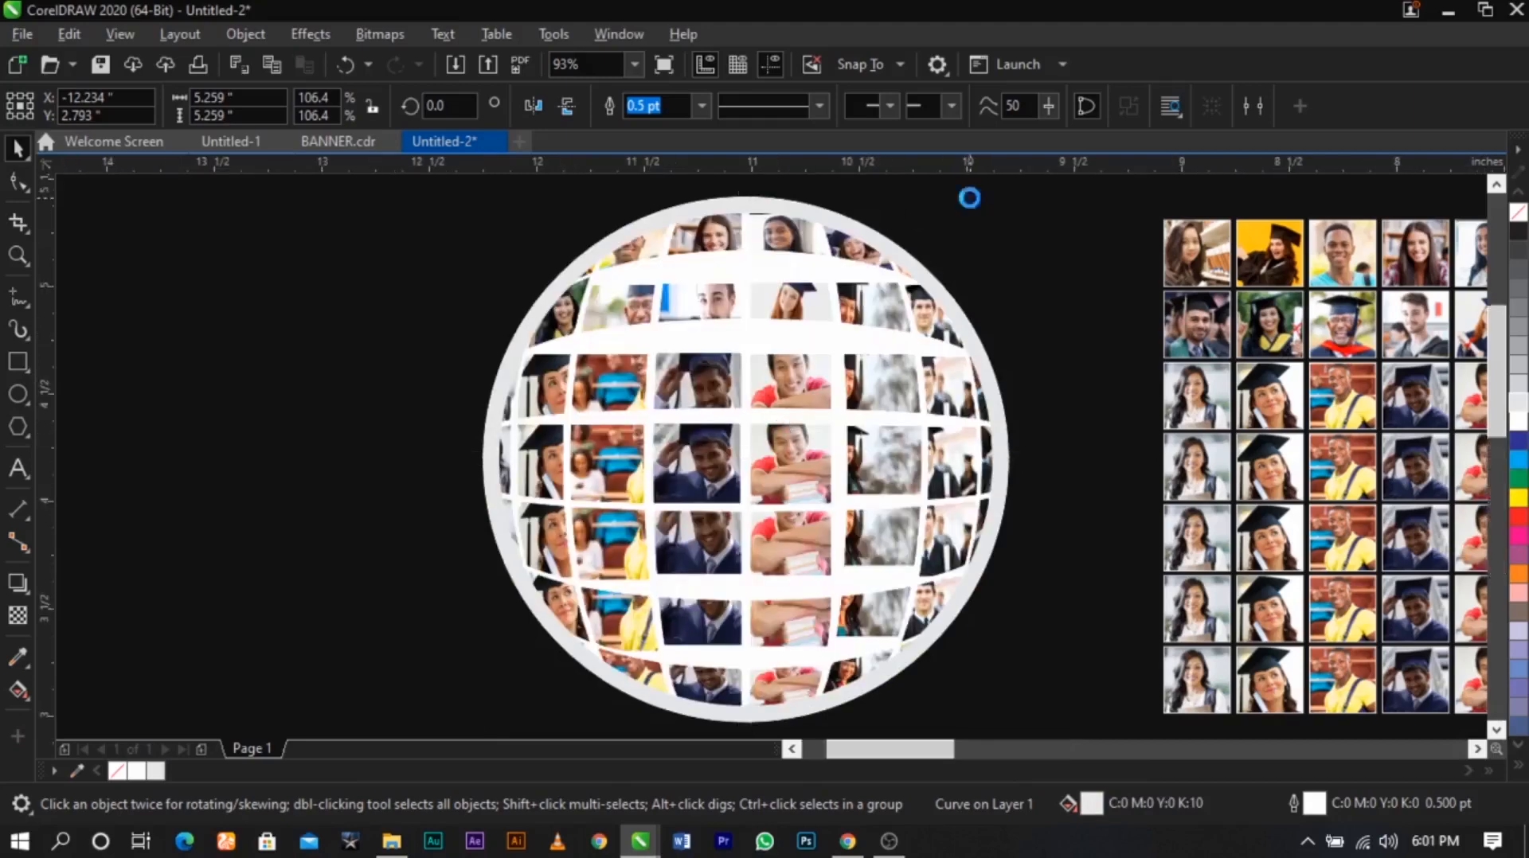
scroll(969, 197, "up", 2)
left_click_drag(1054, 191, 1056, 204)
scroll(1010, 246, "down", 2)
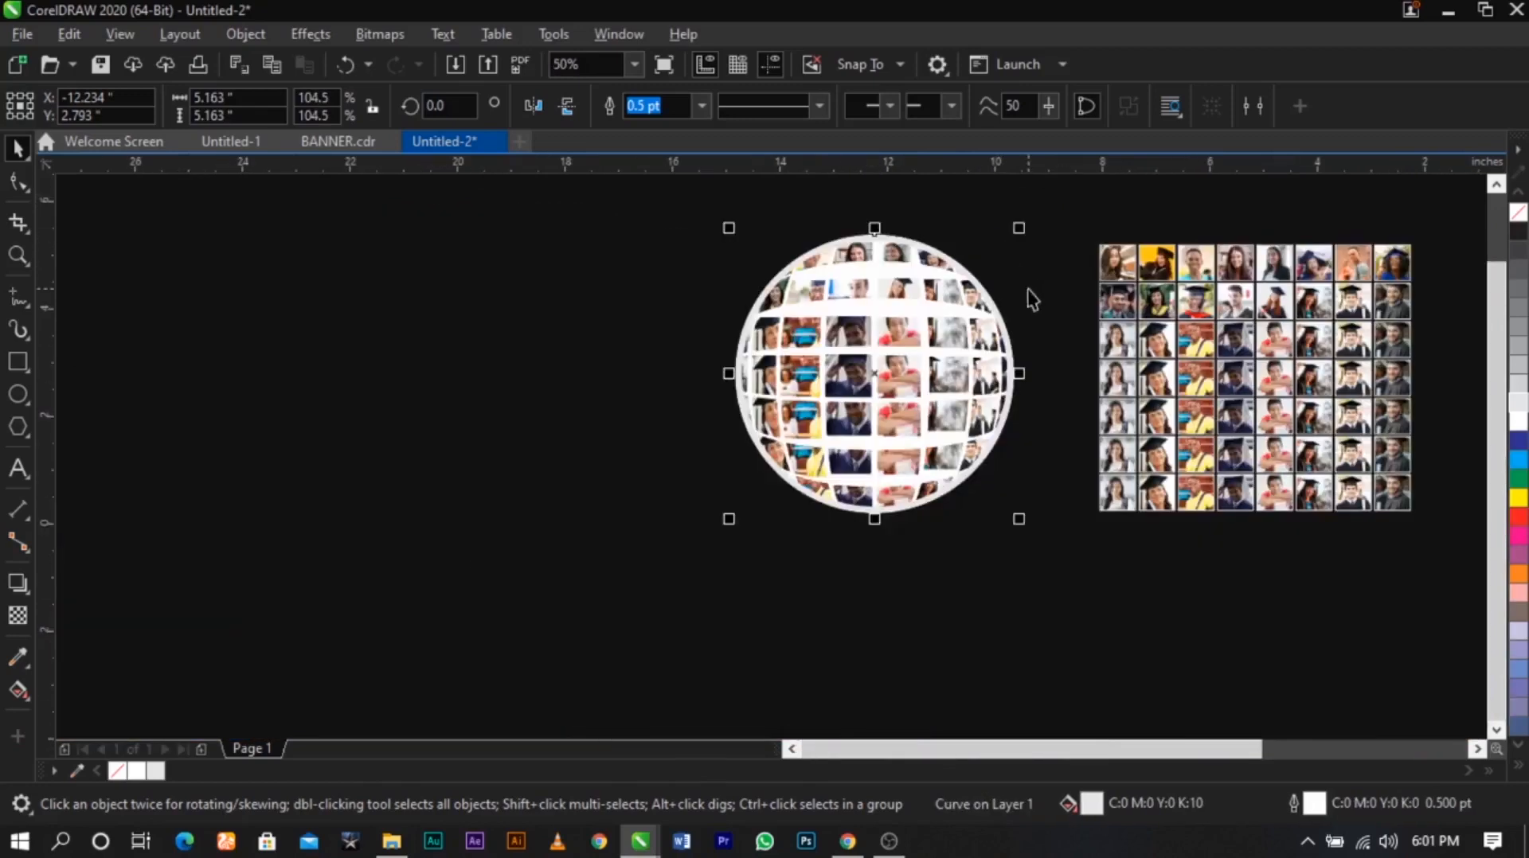
left_click(1030, 294)
Try opening the globe's third-row photo cell showing the student in the red shirt
key("z")
left_click_drag(711, 230, 1216, 552)
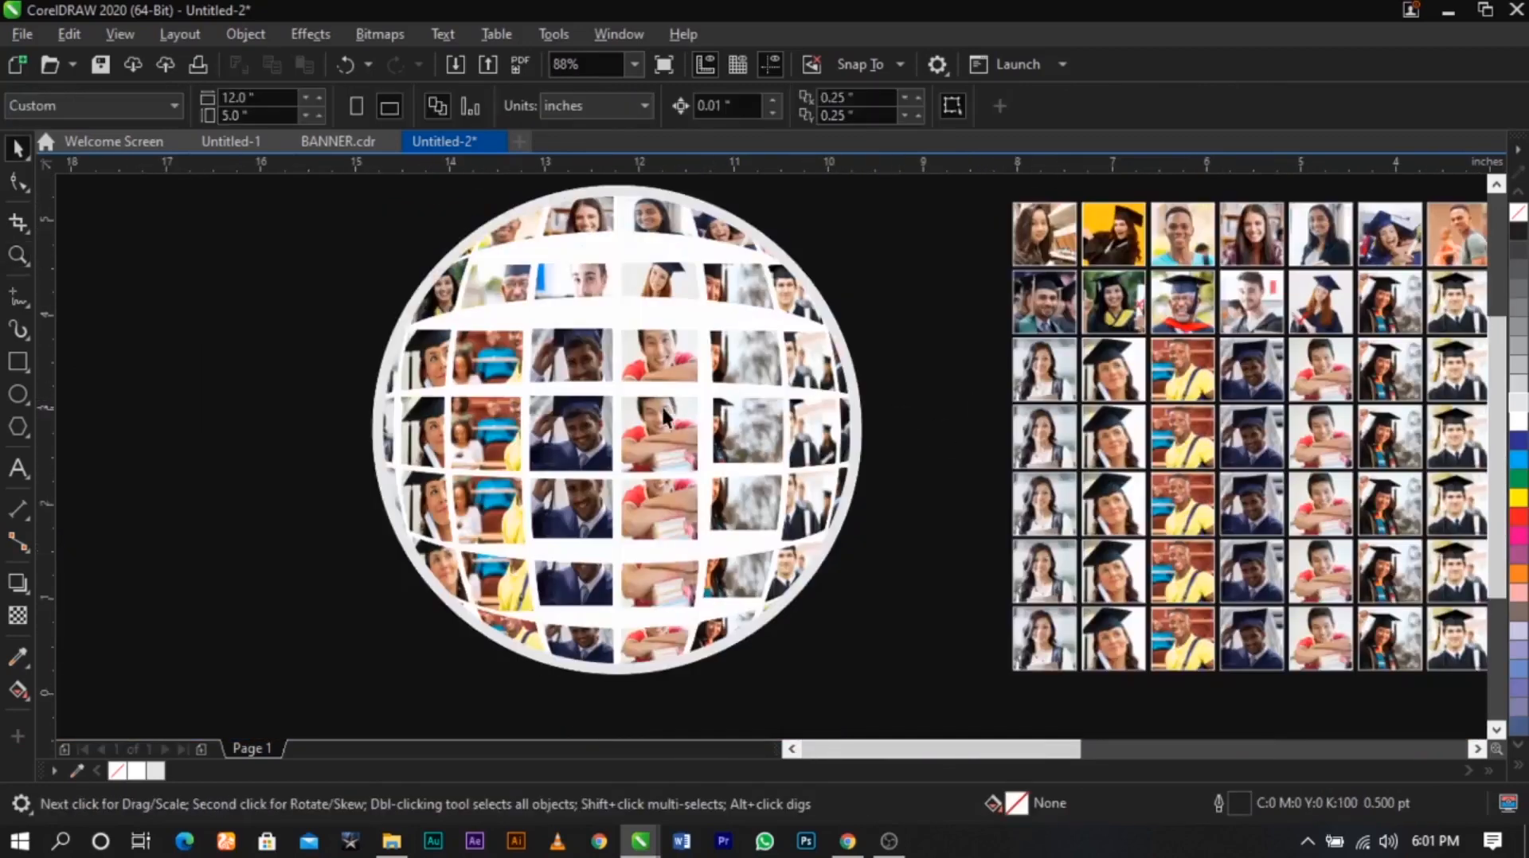
left_click(663, 416)
key("z")
left_click_drag(345, 212, 960, 426)
left_click(752, 436)
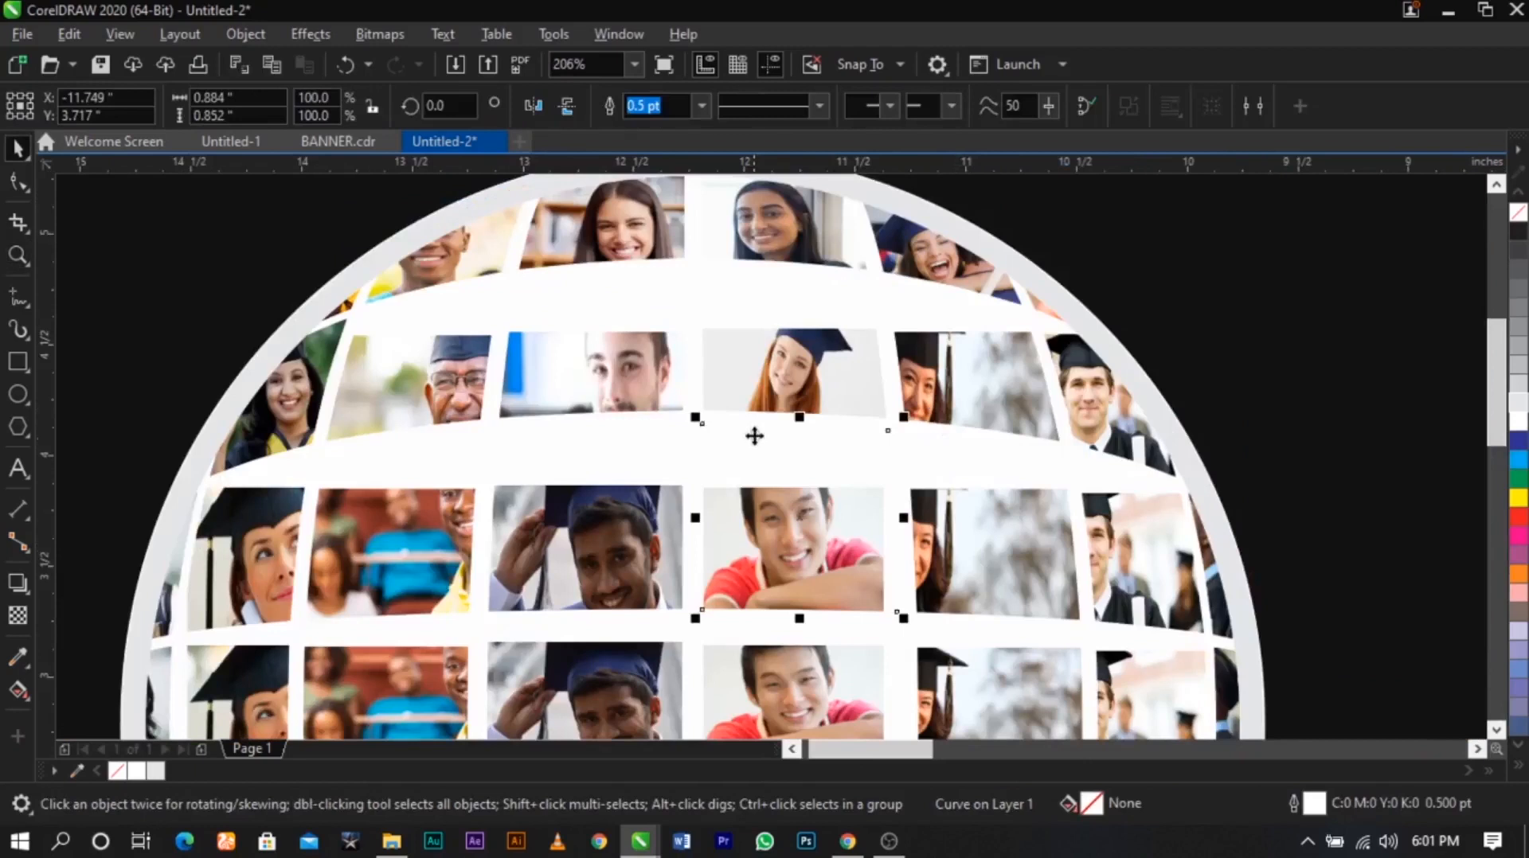
double_click(772, 472)
key("space")
left_click(743, 489)
scroll(746, 488, "down", 1)
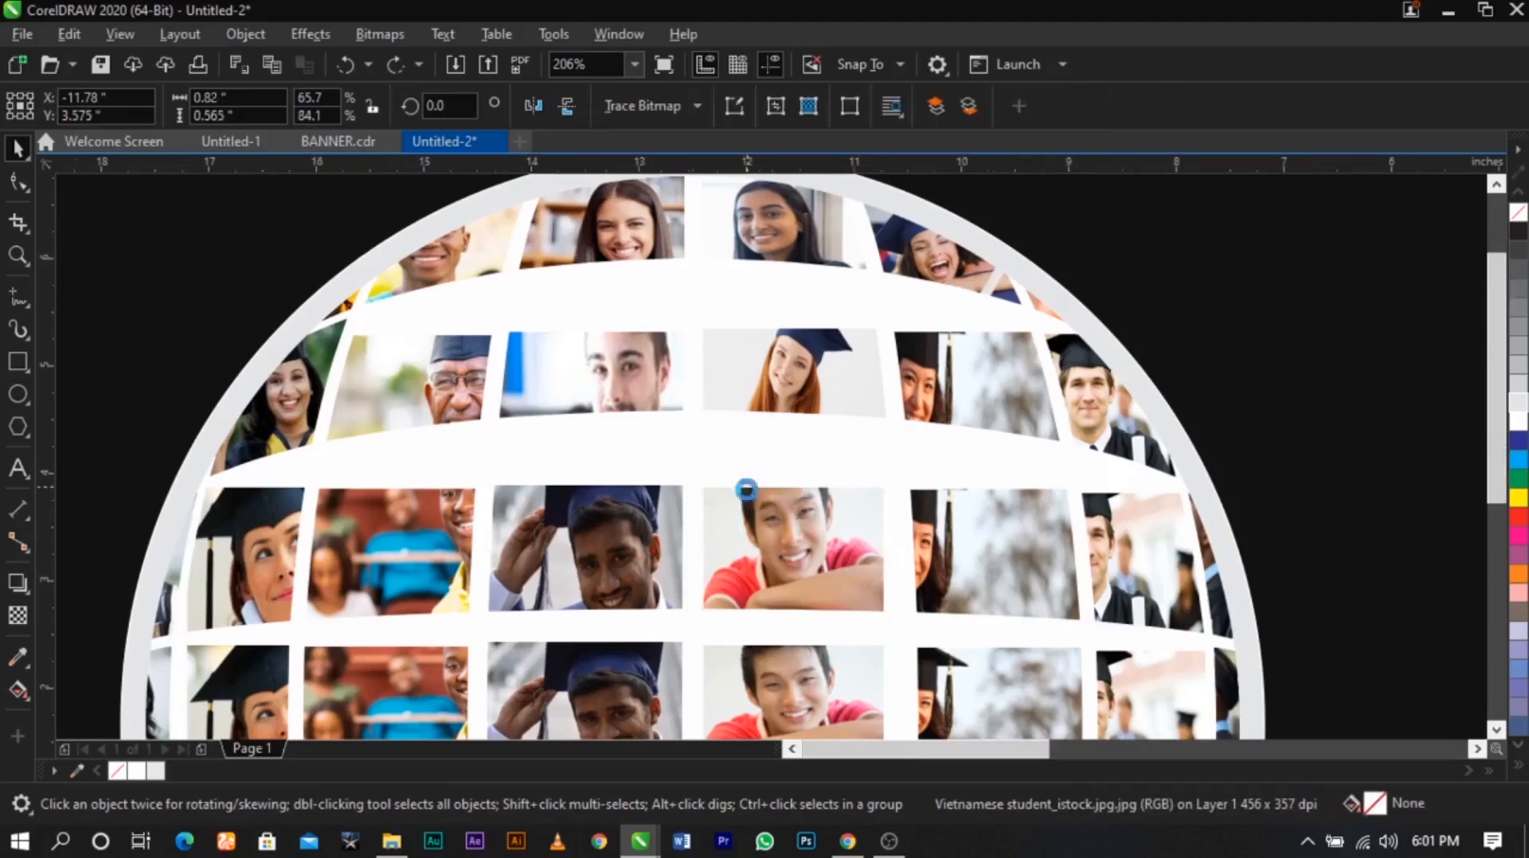
Ungroup the flat photo grid beside the globe and deselect it
left_click(1065, 532)
scroll(796, 378, "down", 1)
key("z")
left_click_drag(604, 291, 1331, 674)
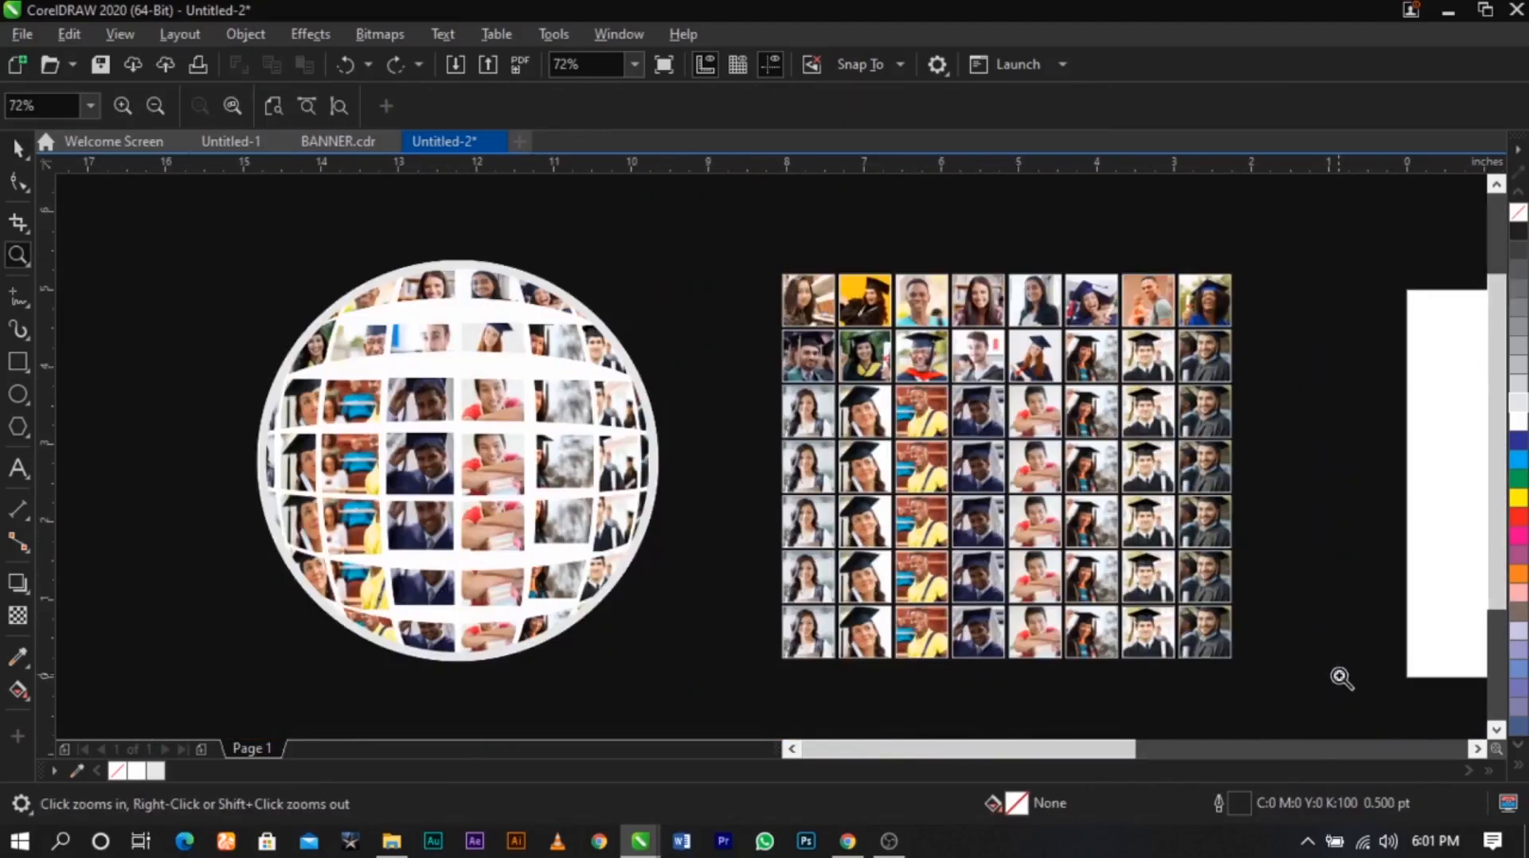
key("z")
left_click_drag(231, 225, 885, 652)
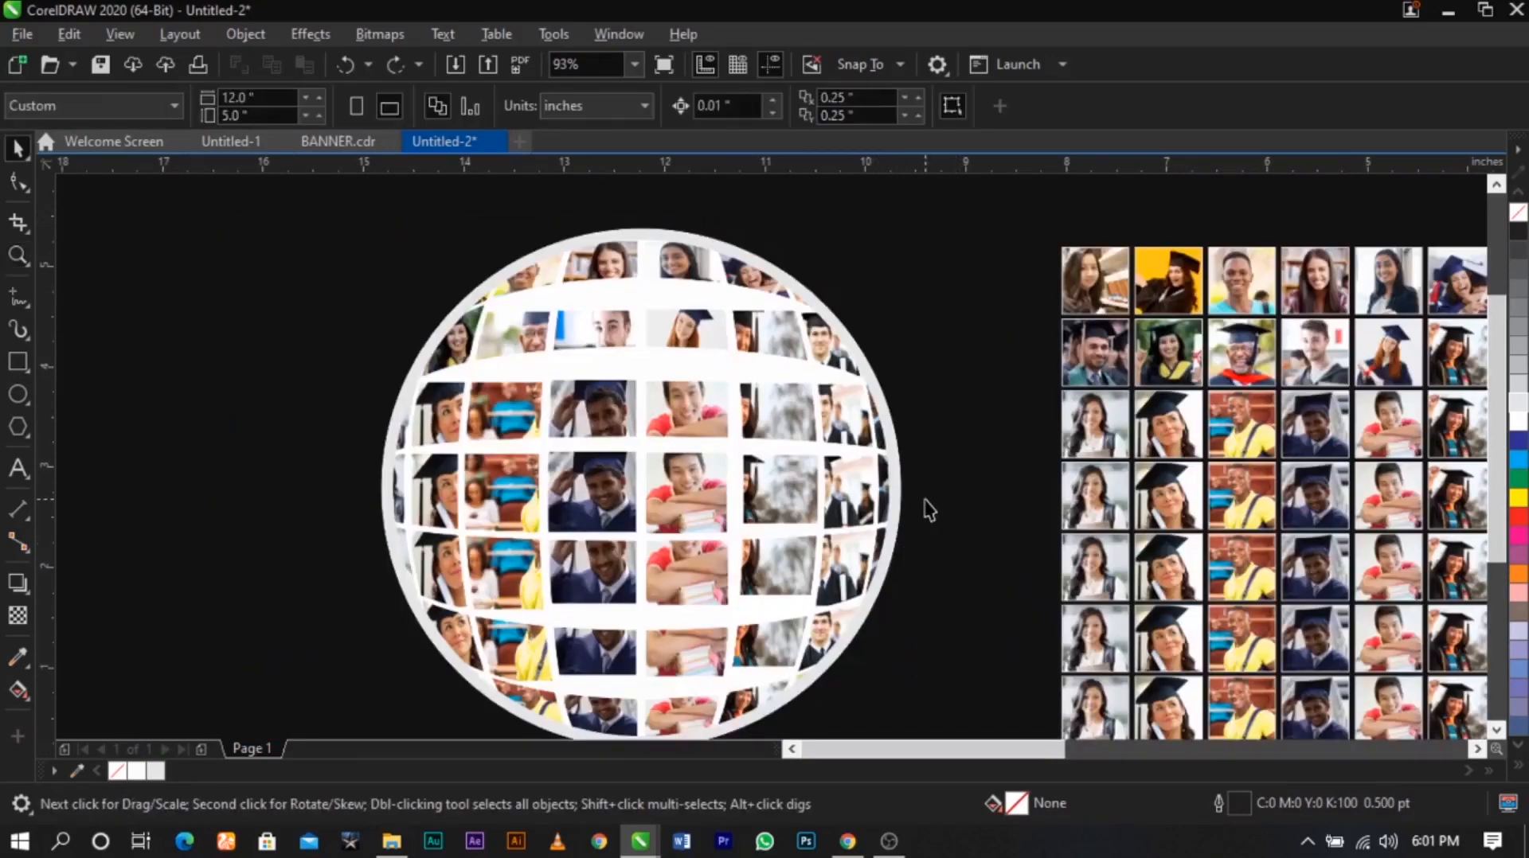
left_click(1107, 428)
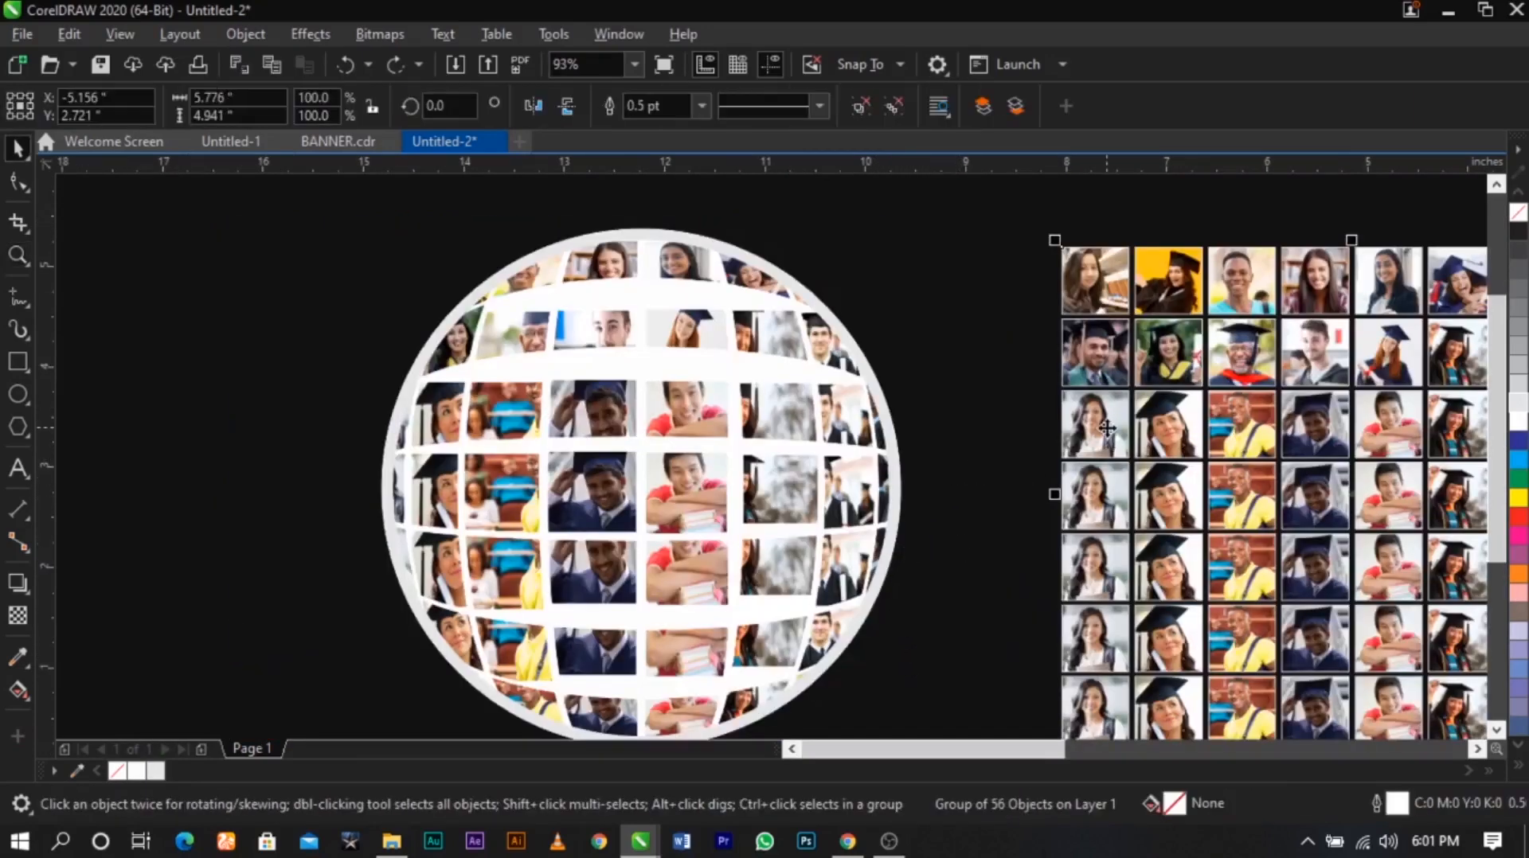
key("ctrl+u")
left_click(974, 275)
Copy the photo of the student with a notebook out of its grid cell and PowerClip it into the globe's third-row red-shirt cell
left_click(1094, 424, "ctrl")
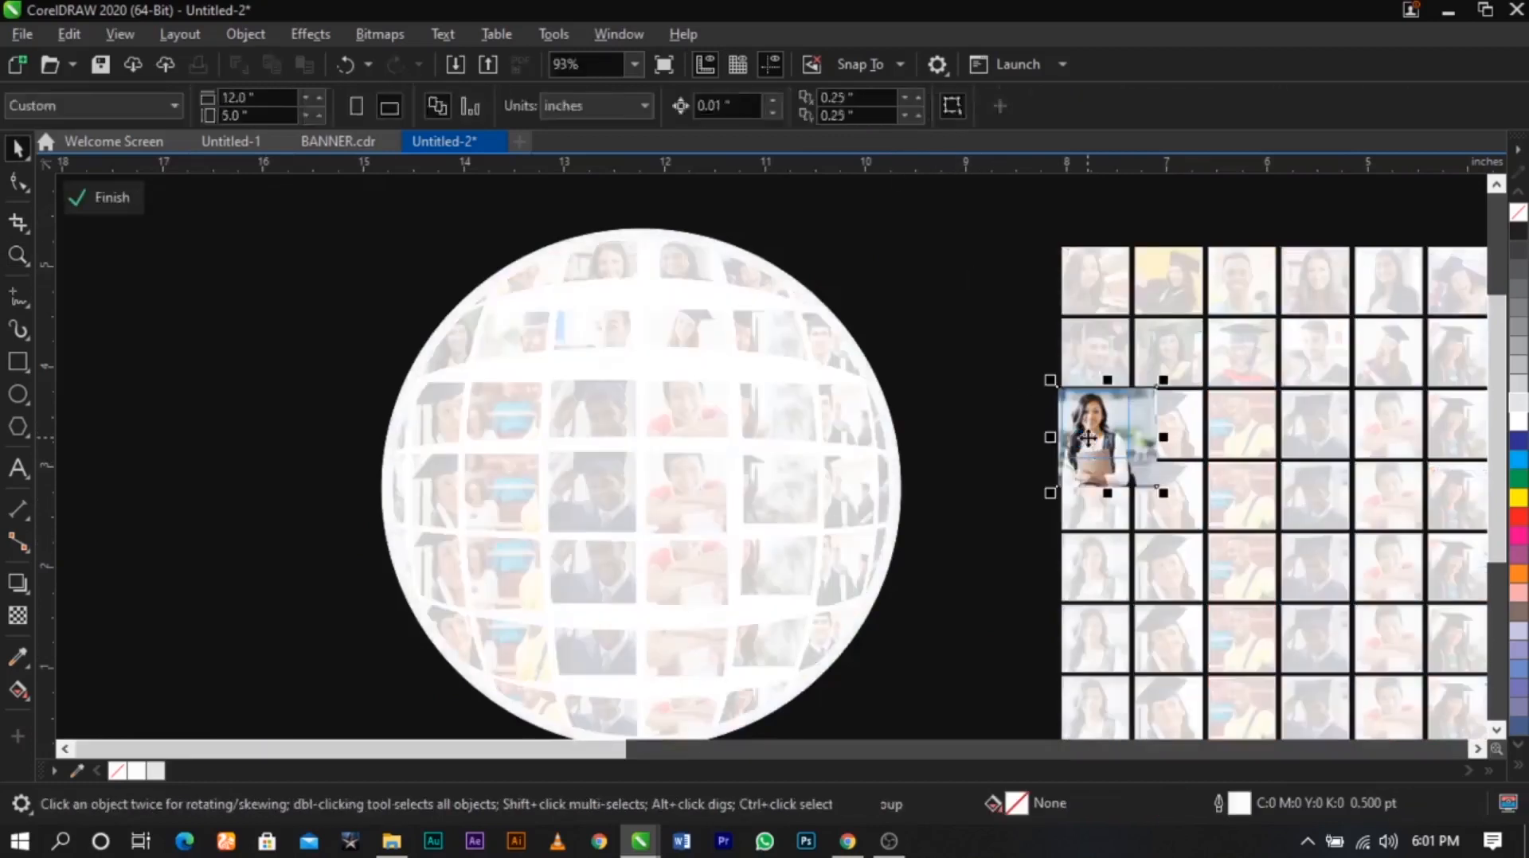
key("ctrl+c")
left_click(1002, 403, "ctrl")
key("ctrl+v")
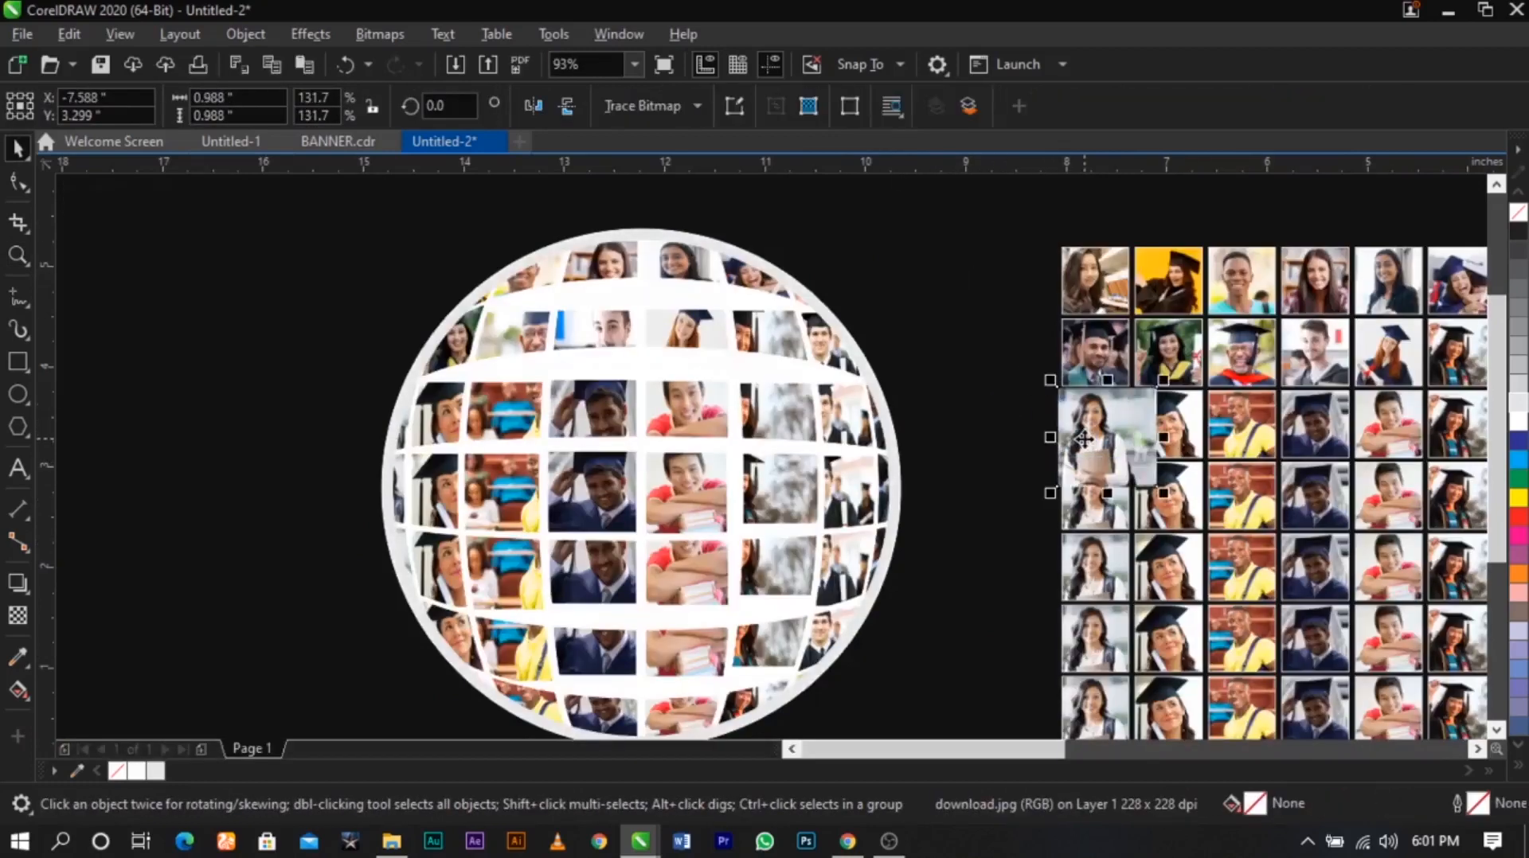
left_click_drag(1084, 439, 762, 428)
left_click(769, 441)
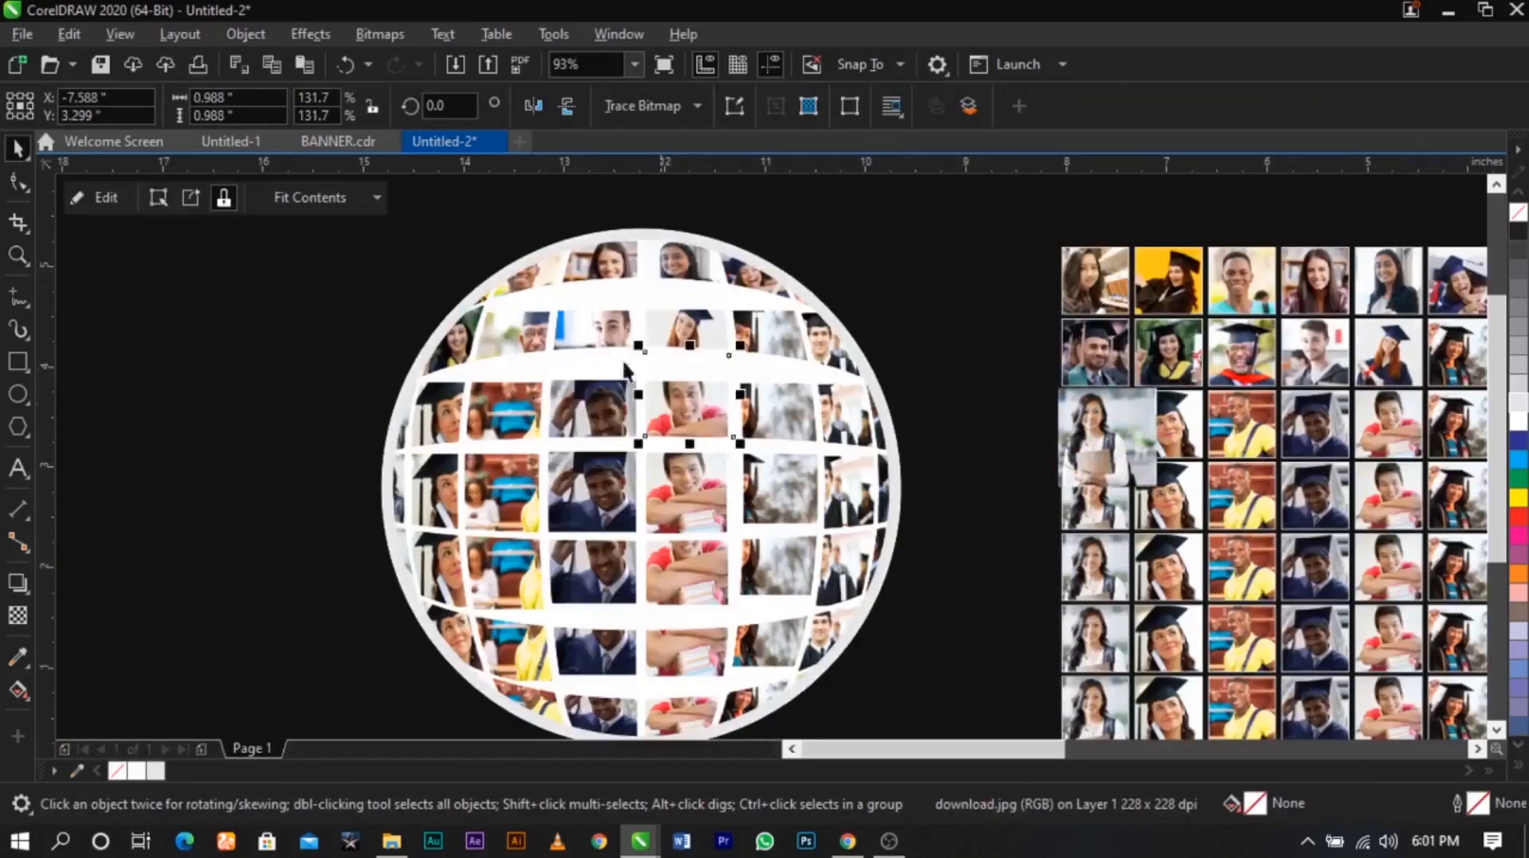
Enlarge the notebook student's photo to about 1.22 inches inside its globe cell, centre her in the frame, and finish editing the PowerClip
key("z")
left_click_drag(564, 302, 805, 489)
left_click(846, 543, "ctrl")
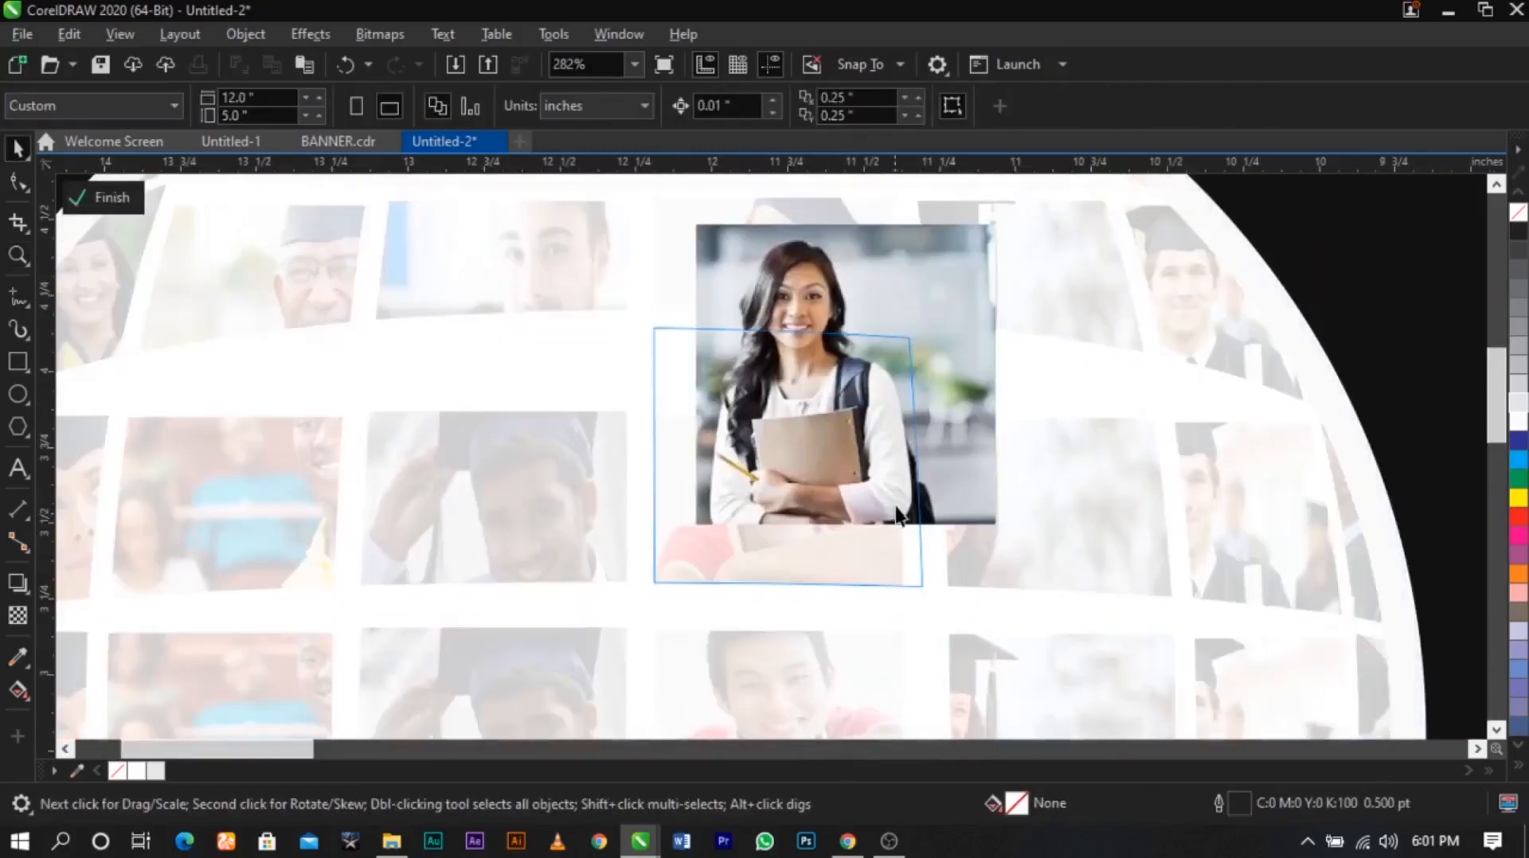
left_click_drag(897, 500, 831, 562)
left_click_drag(937, 595, 973, 631)
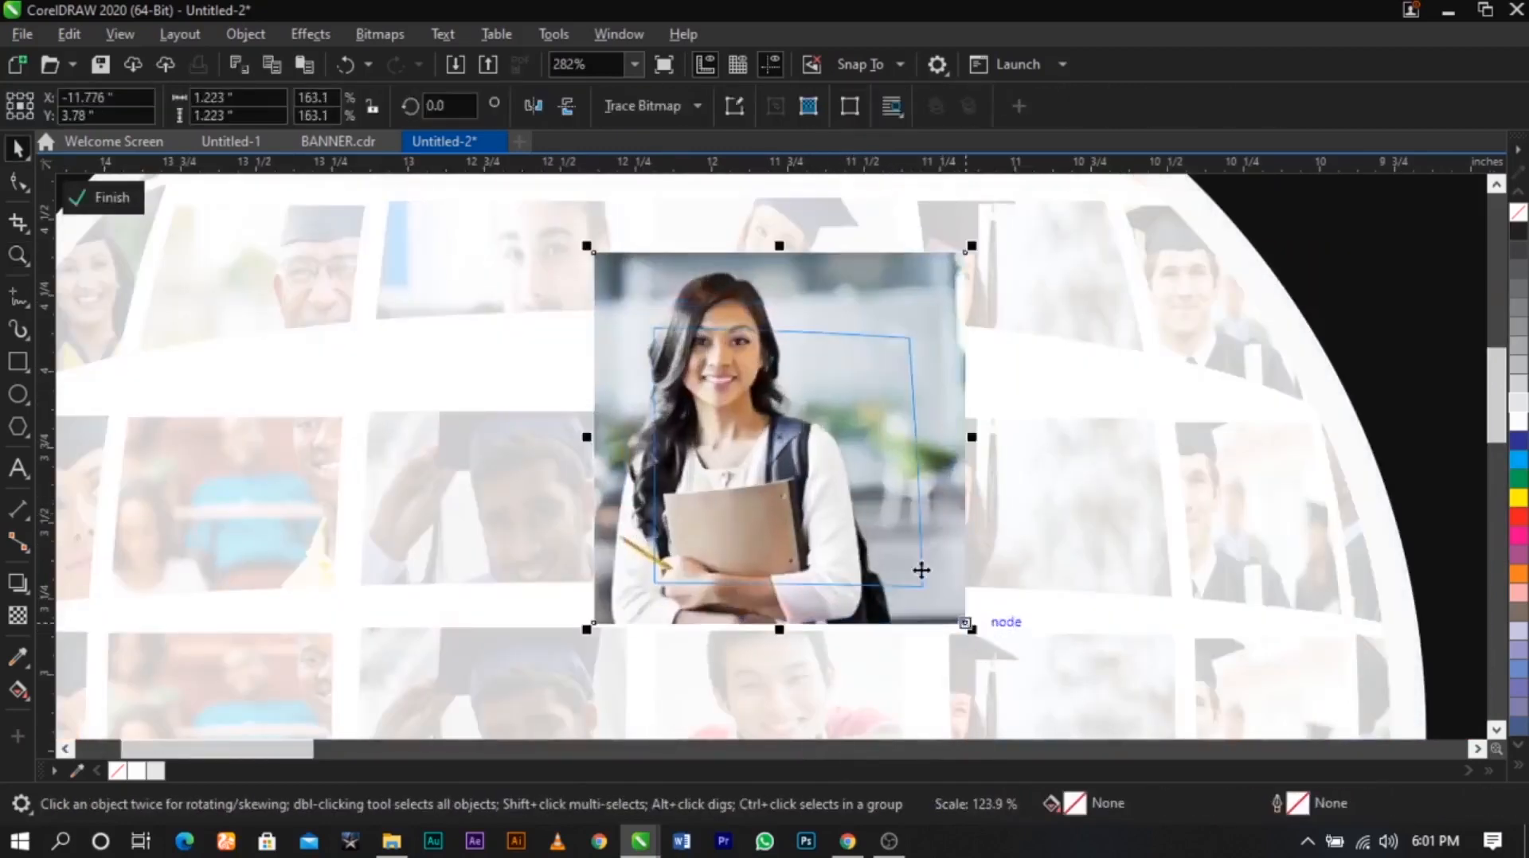
left_click_drag(879, 523, 920, 575)
left_click(1032, 554, "ctrl")
scroll(1029, 548, "down", 5)
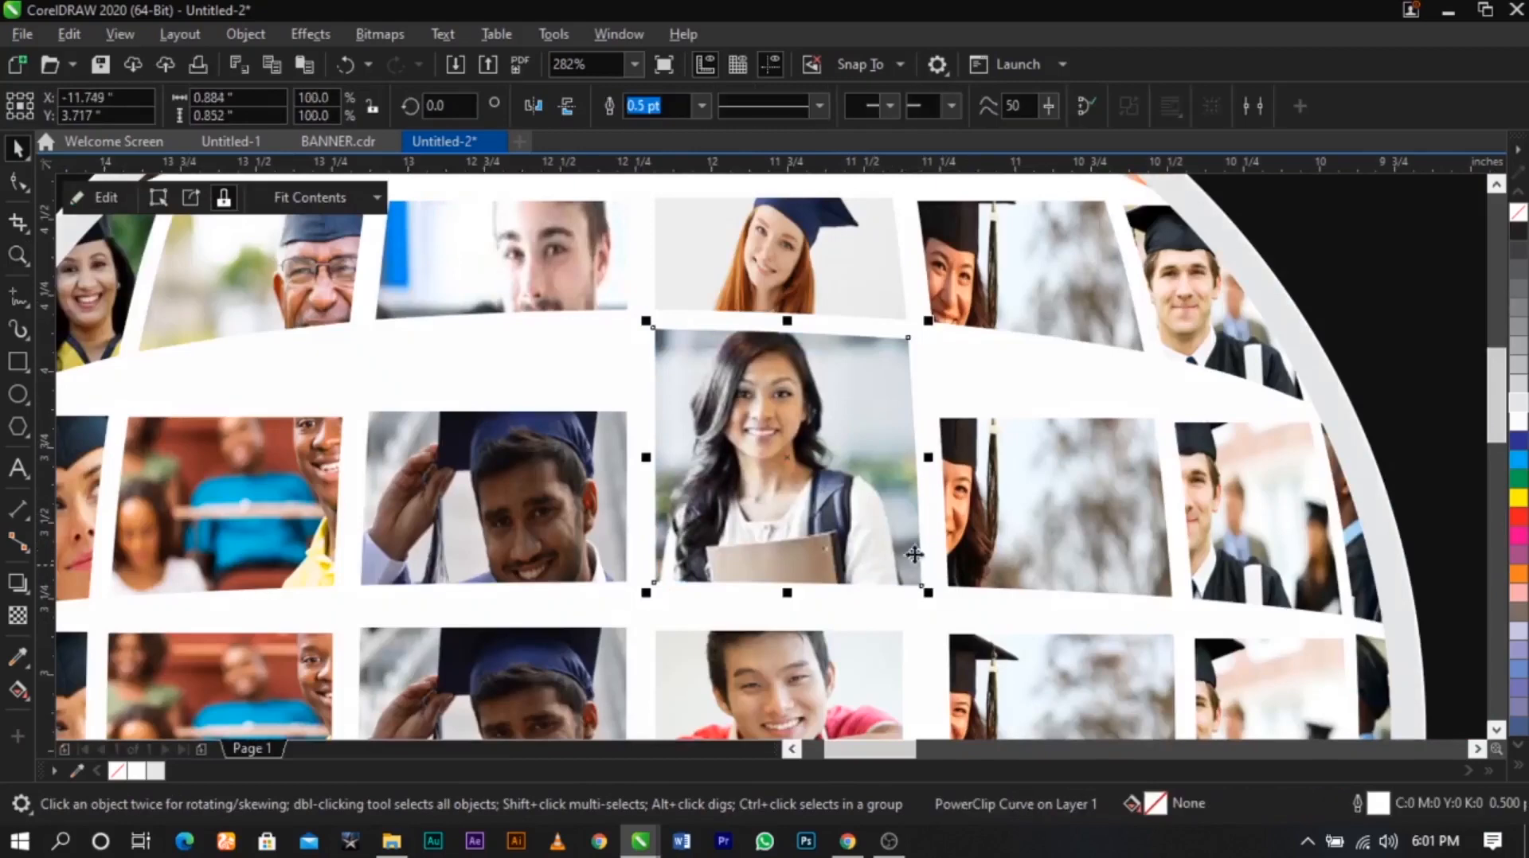
Copy the photo of the graduate holding a white scroll from its grid cell and PowerClip it into the globe's third-row cell beside the notebook student
key("z")
scroll(1417, 666, "up", 1)
key("space")
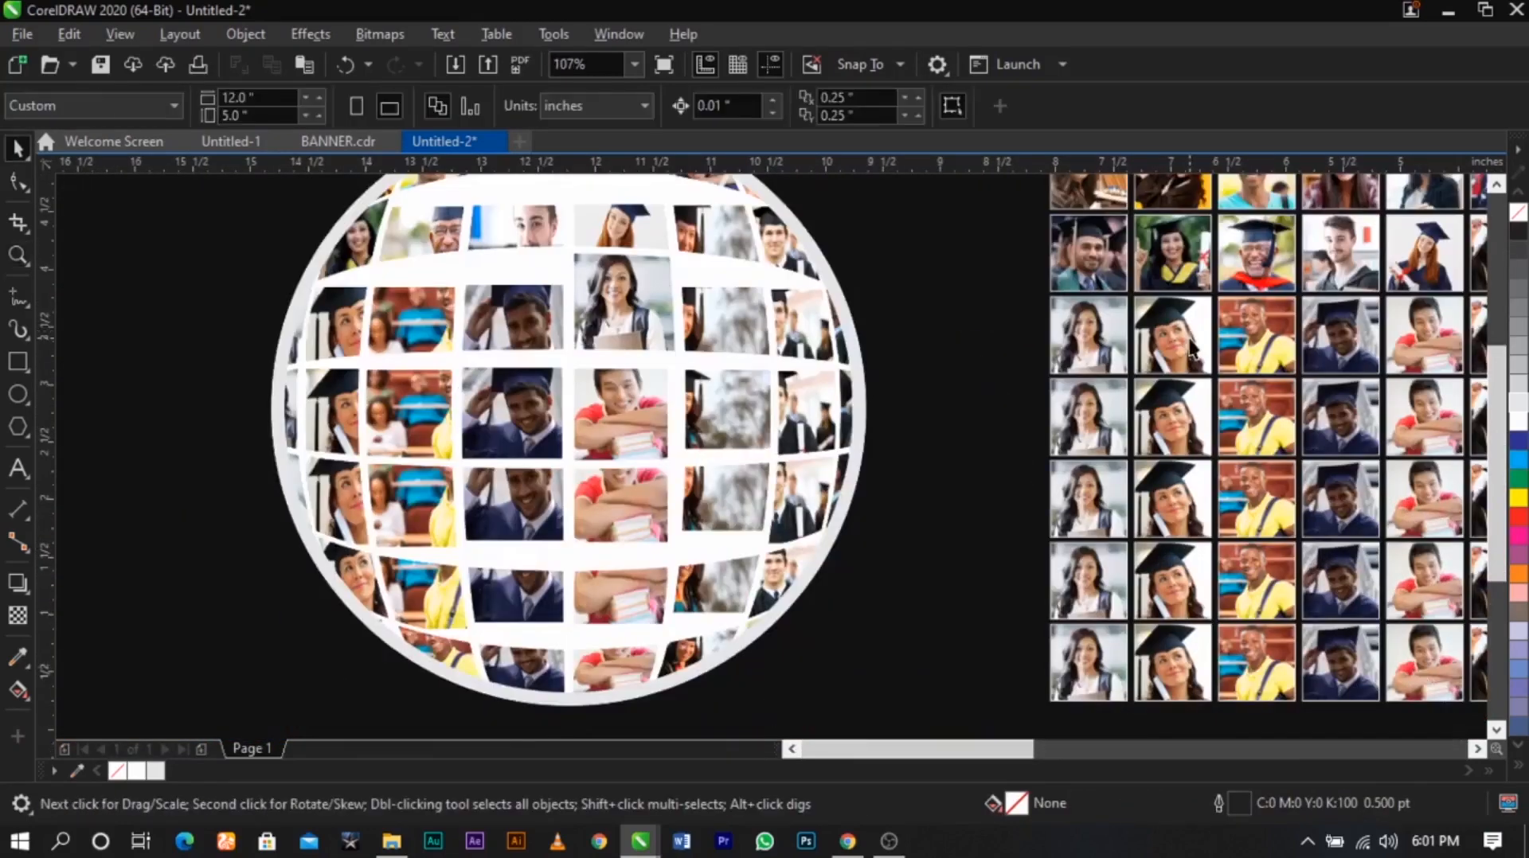
left_click(1186, 347, "ctrl")
left_click(946, 407, "ctrl")
key("ctrl+v")
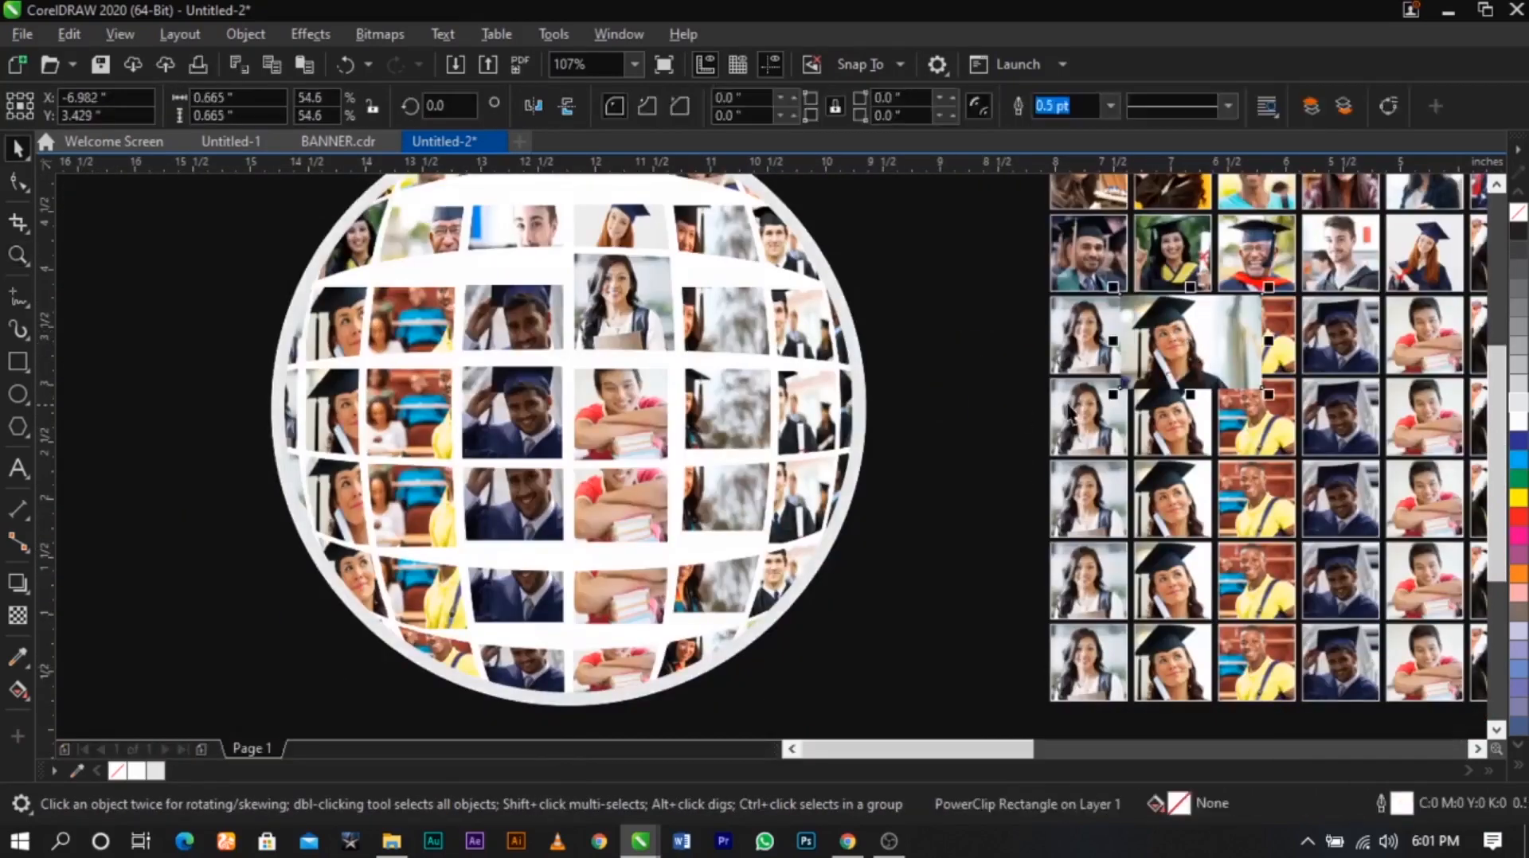
left_click_drag(1181, 351, 713, 276)
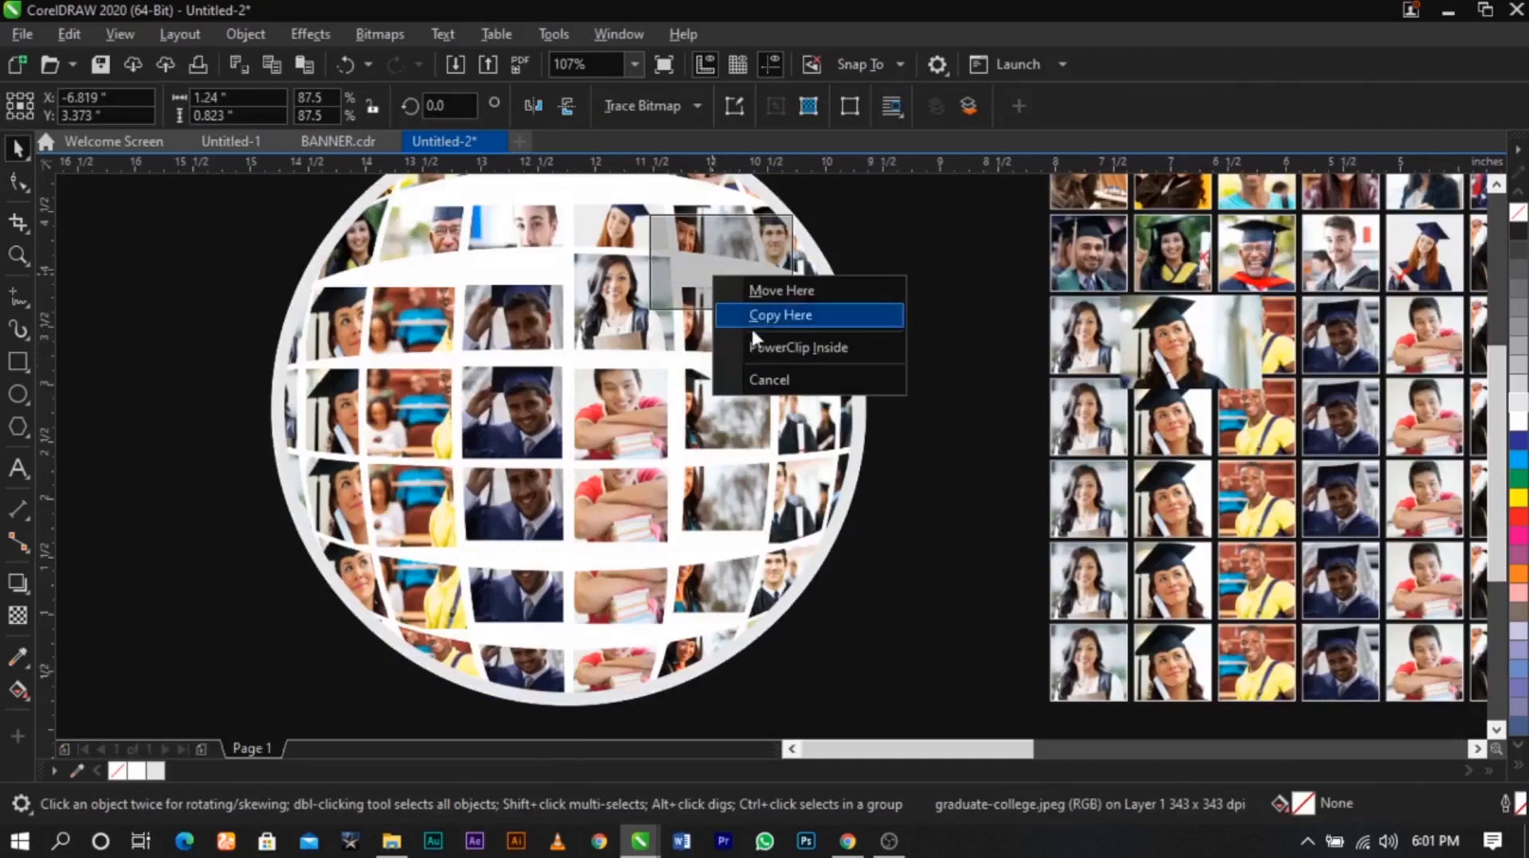
left_click(756, 347)
Move and enlarge the white-scroll graduate's photo to fill its third-row globe cell with her face in the frame, and finish editing the PowerClip
key("z")
left_click_drag(576, 228, 839, 391)
key("space")
left_click(872, 541, "ctrl")
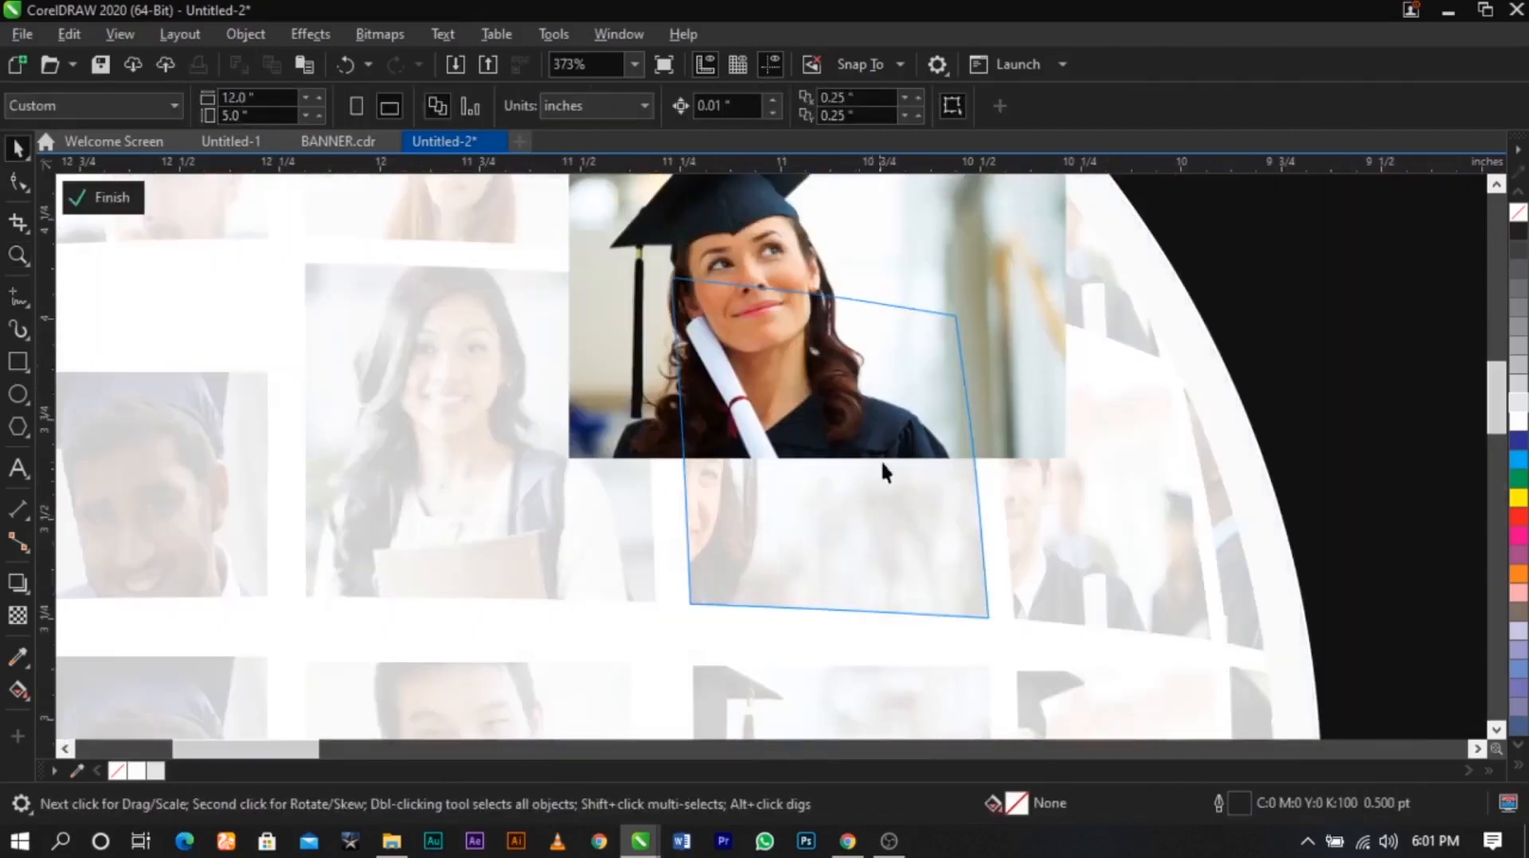
left_click_drag(926, 437, 976, 574)
left_click_drag(1116, 599, 1159, 629)
left_click(1202, 567, "ctrl")
key("F3")
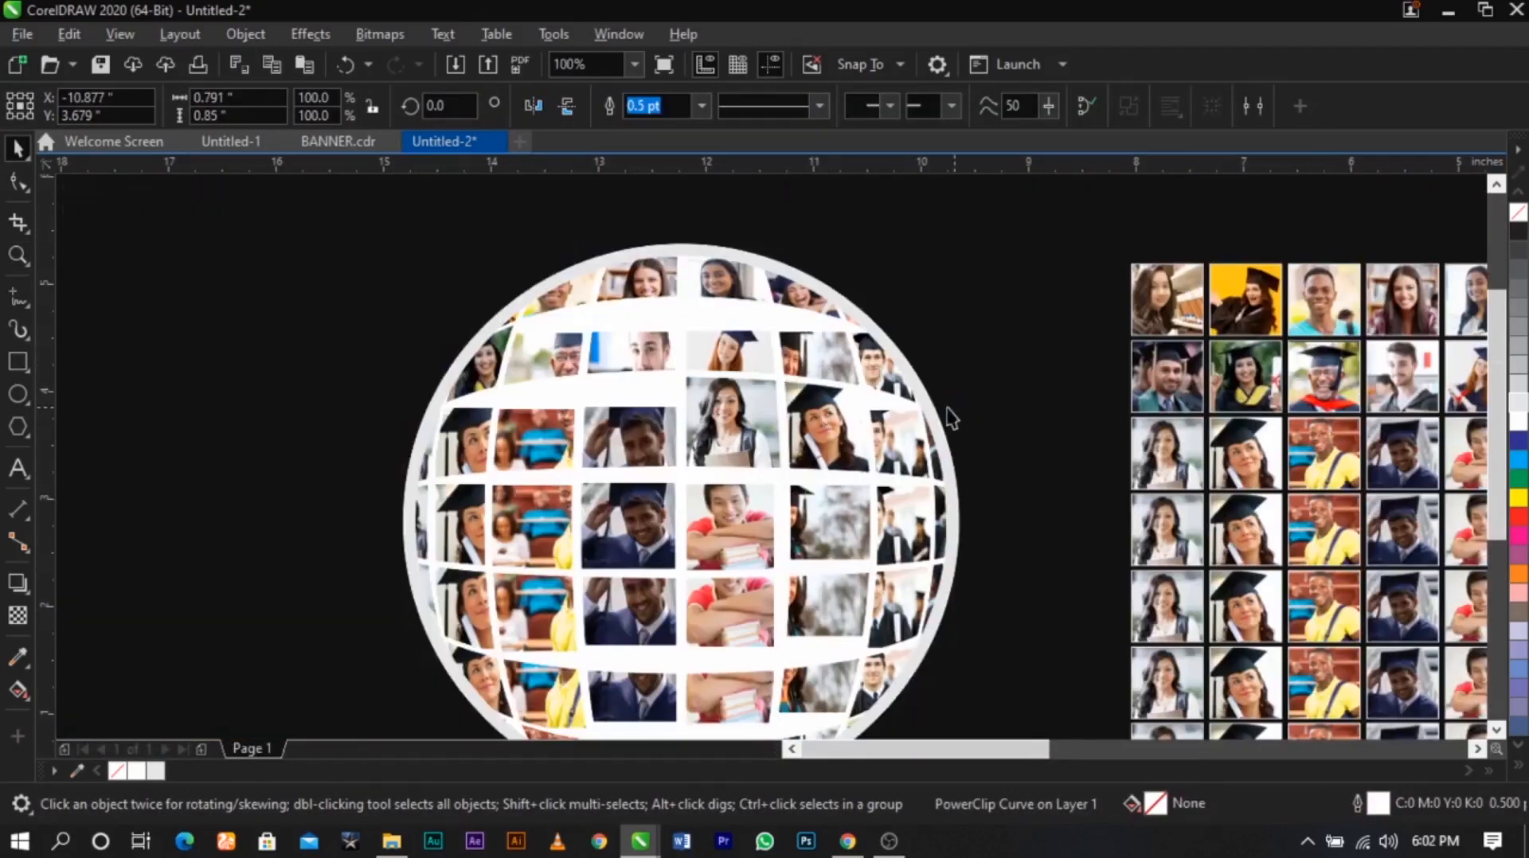
Copy the yellow-shirt student's photo out of its grid cell and PowerClip it into the globe's third-row cell showing the blue-gown graduate
key("z")
left_click_drag(418, 271, 1321, 738)
key("space")
left_click(1311, 404, "ctrl")
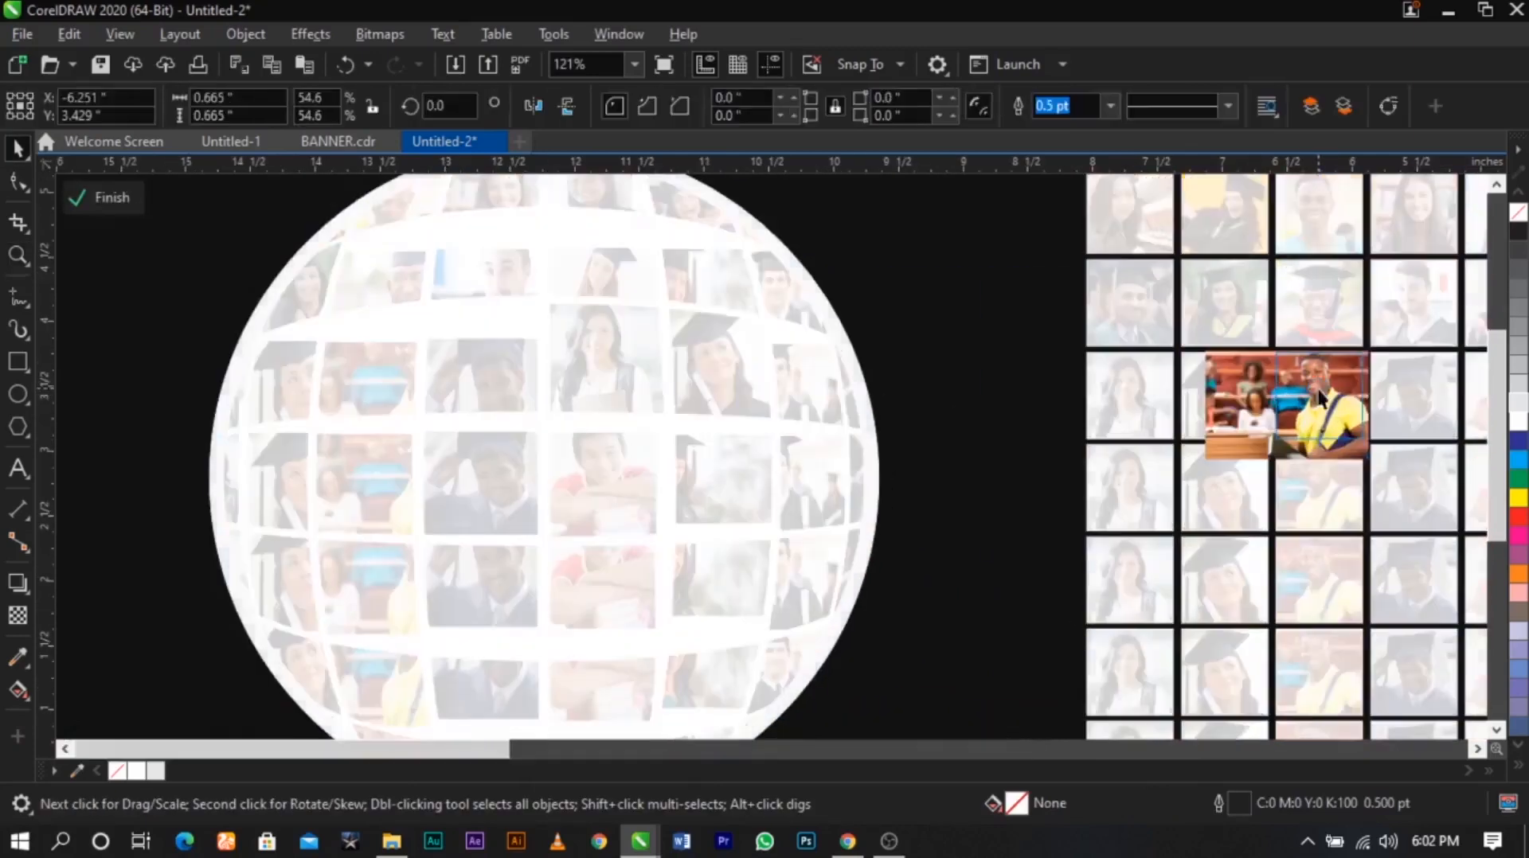
key("ctrl+c")
left_click(1012, 404, "ctrl")
key("ctrl+v")
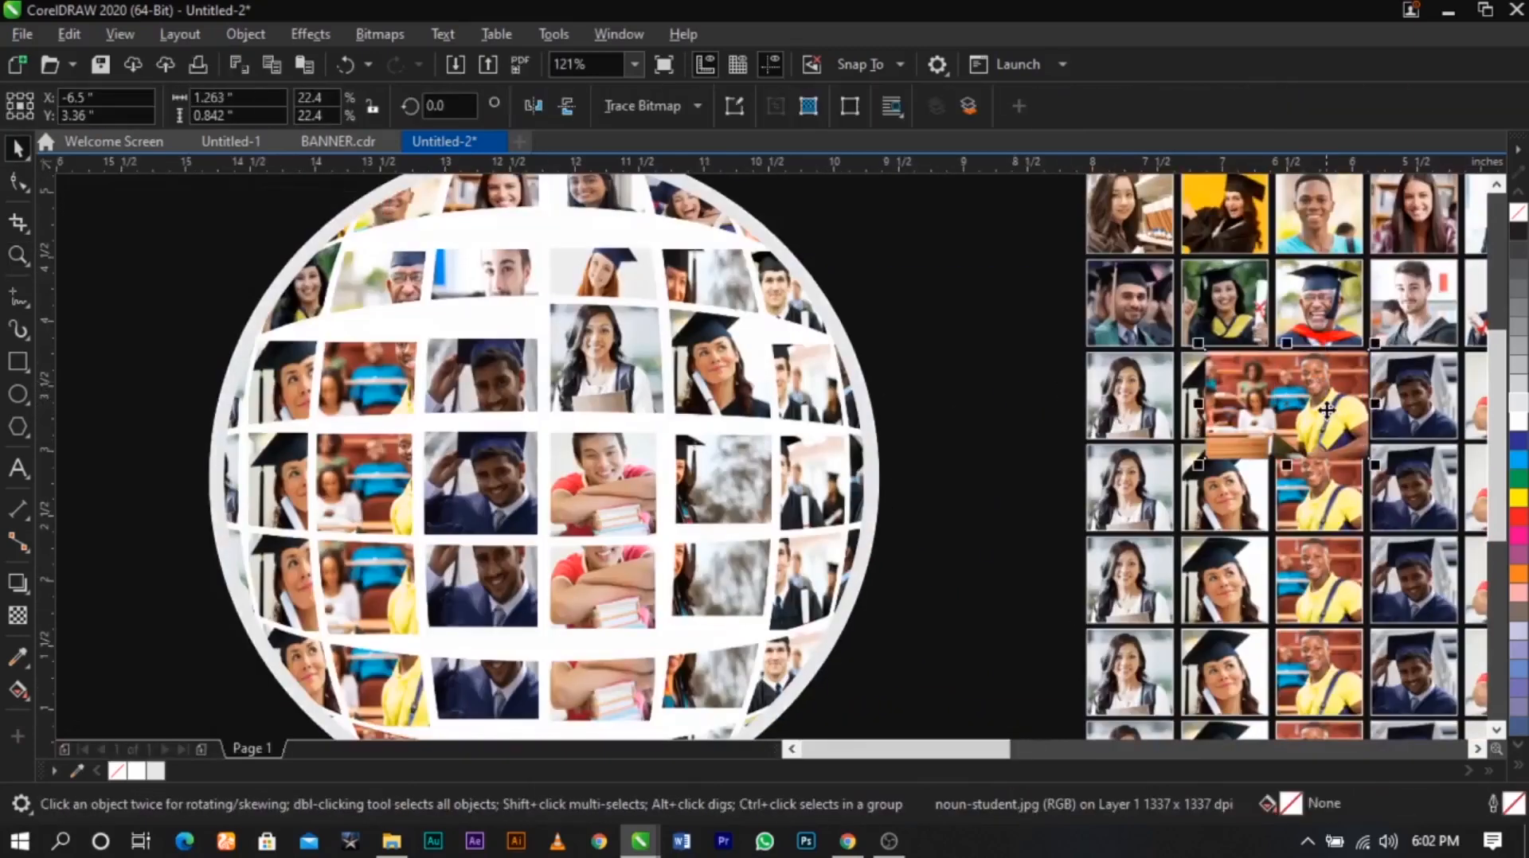
left_click_drag(1322, 402, 500, 325)
left_click(550, 392)
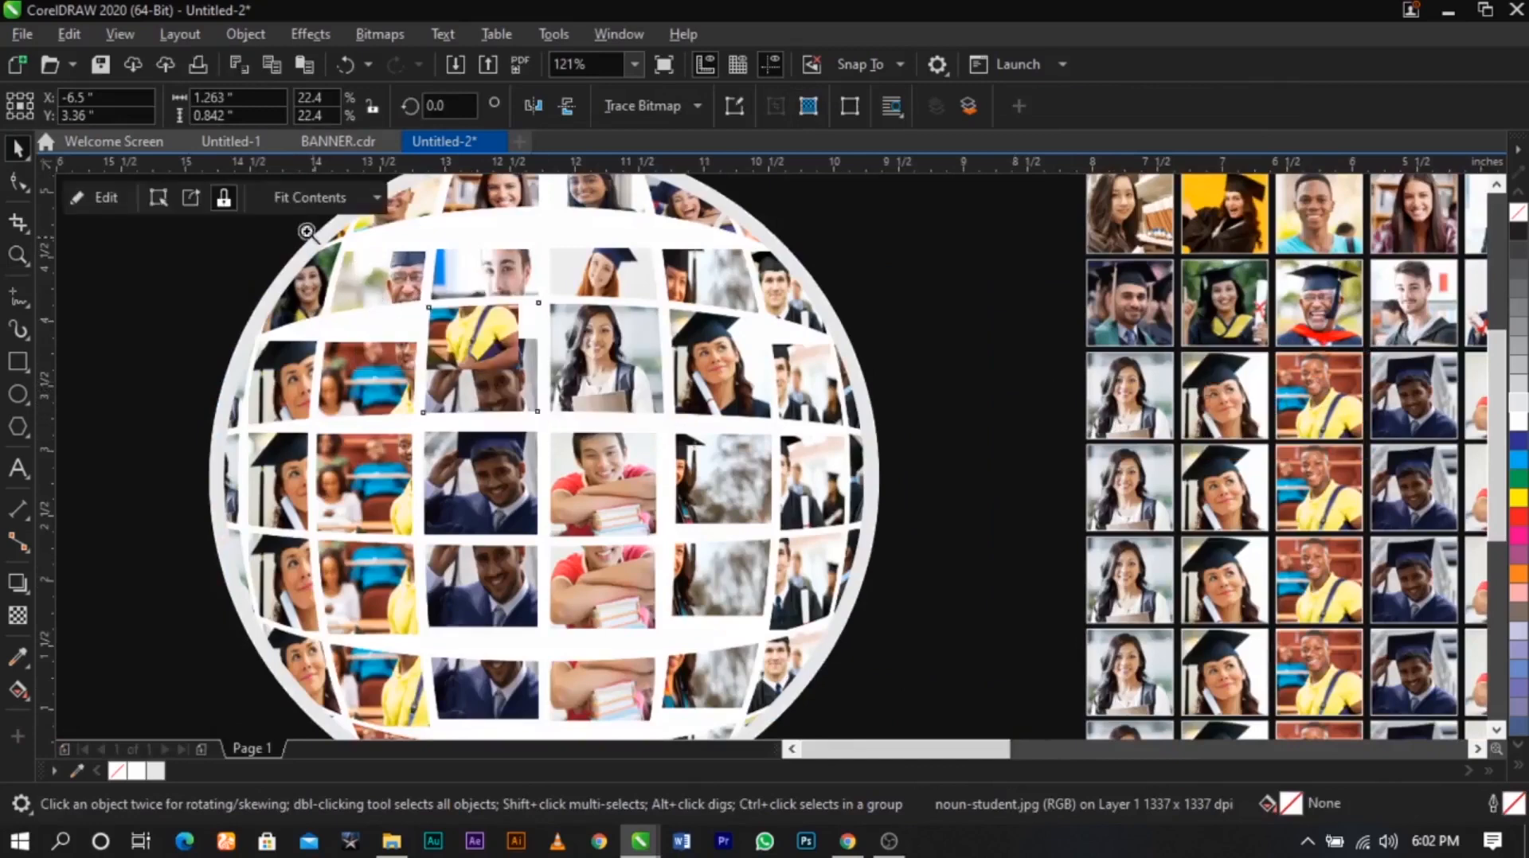
Enlarge and reposition the yellow-shirt student's photo to fill its third-row globe cell, and finish editing the PowerClip
key("z")
key("space")
left_click(687, 477, "ctrl")
left_click_drag(311, 228, 878, 570)
left_click_drag(809, 500, 773, 543)
left_click(788, 535, "ctrl")
key("F3")
key("F3")
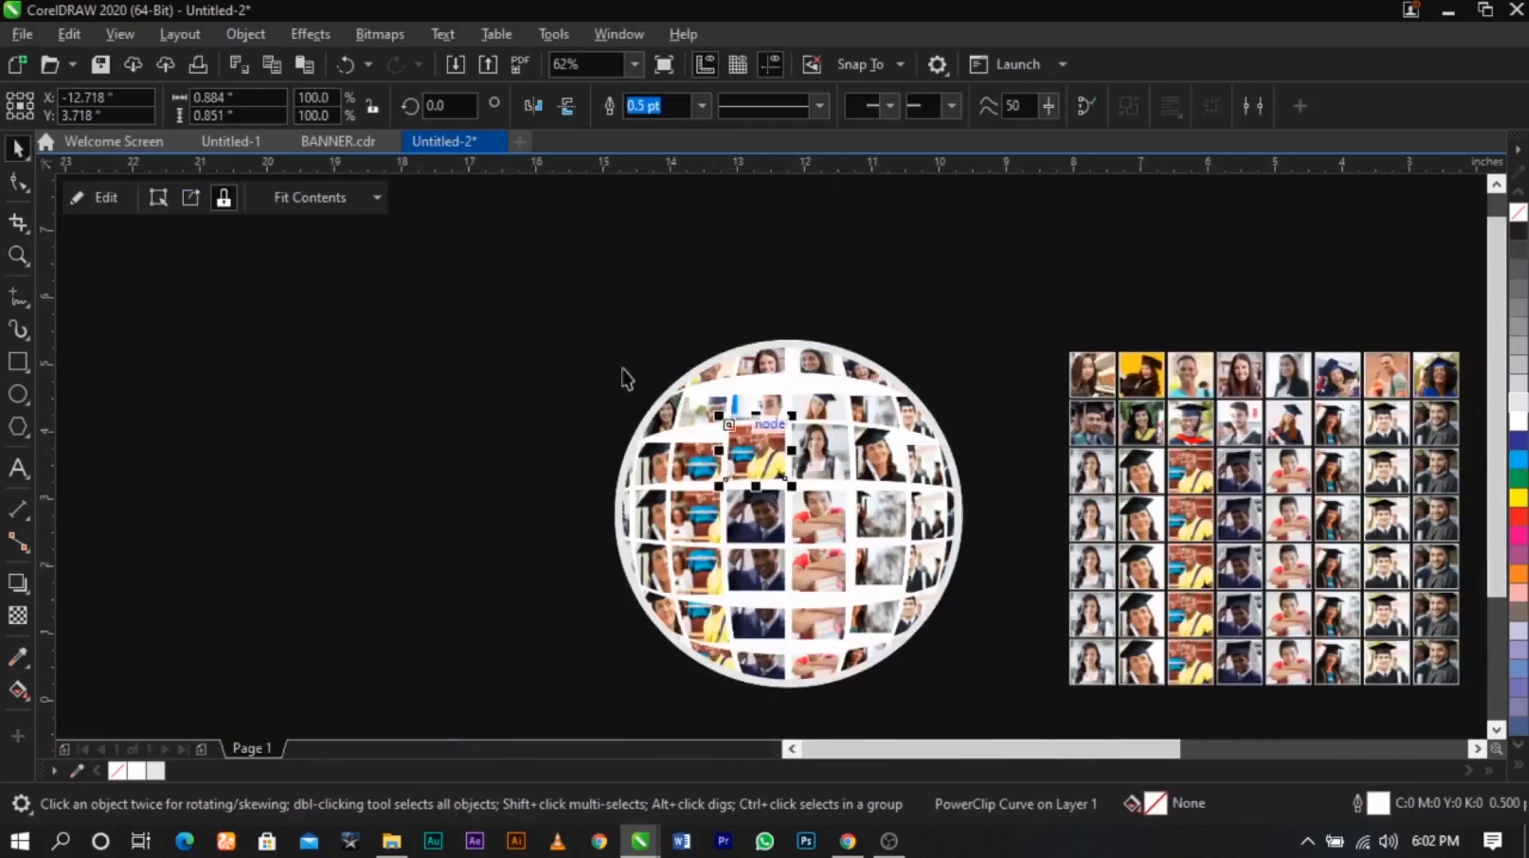
Copy the blue-gown graduate's photo out of its fourth-row grid cell and PowerClip it into the globe's fourth-row cell below the yellow-shirt student
left_click(549, 374)
key("z")
left_click_drag(502, 367, 1123, 719)
key("space")
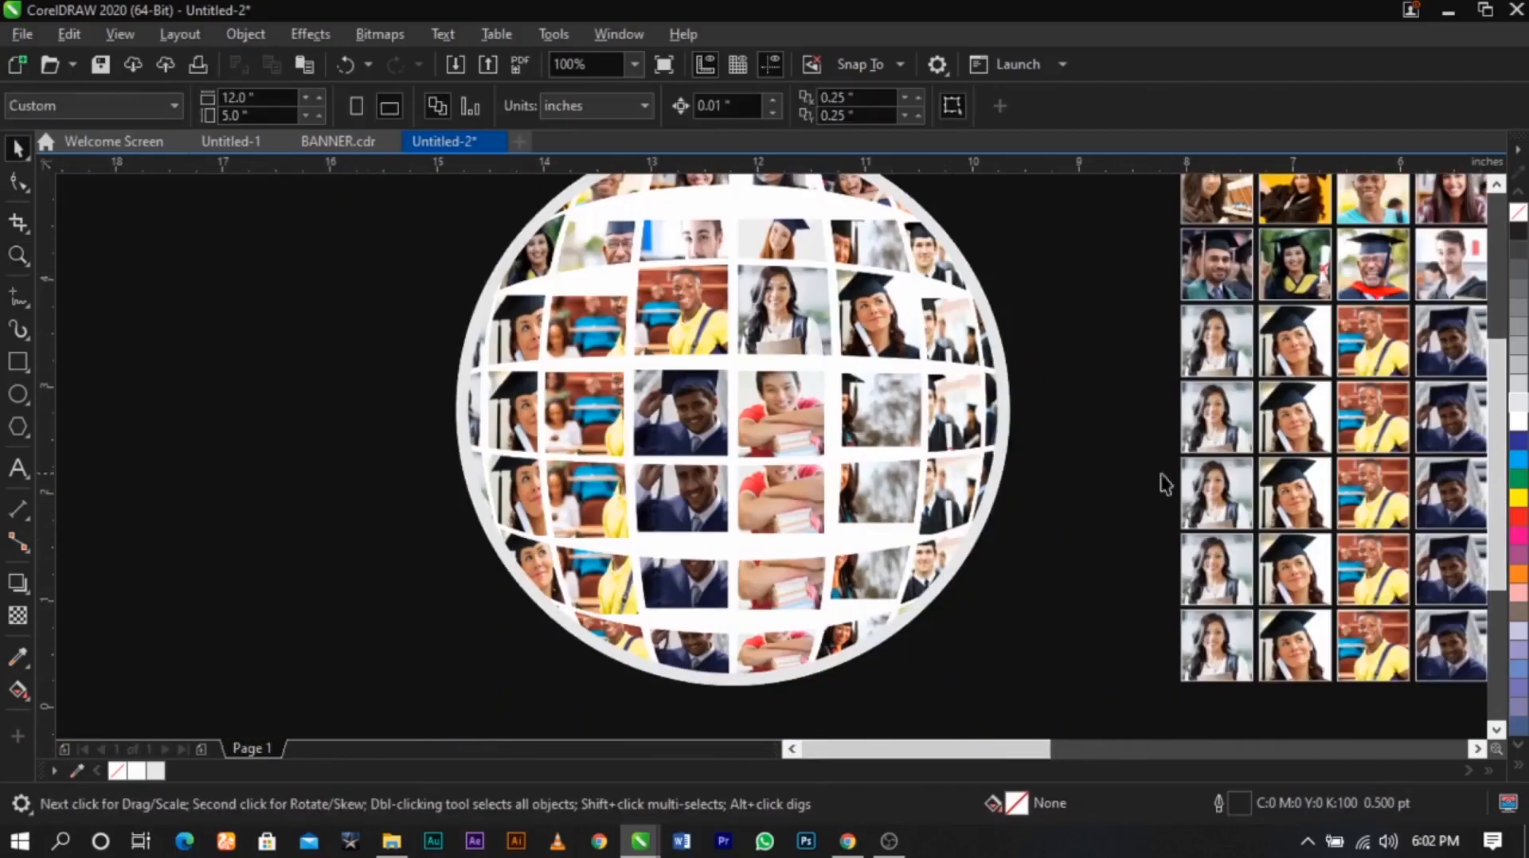
double_click(1399, 440)
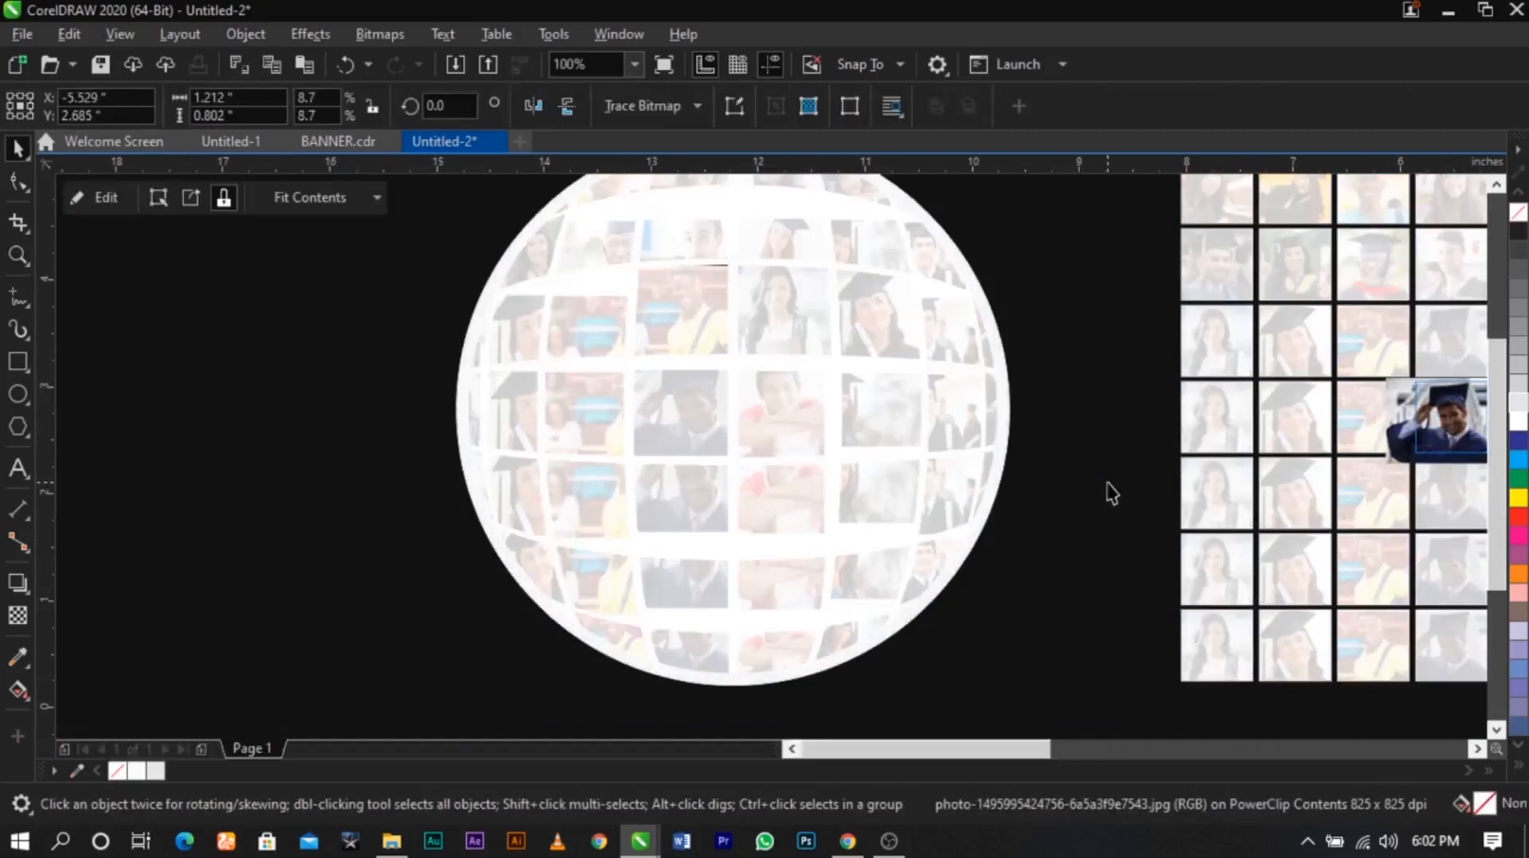
left_click(1107, 483, "ctrl")
key("ctrl+v")
left_click_drag(1442, 436, 697, 371)
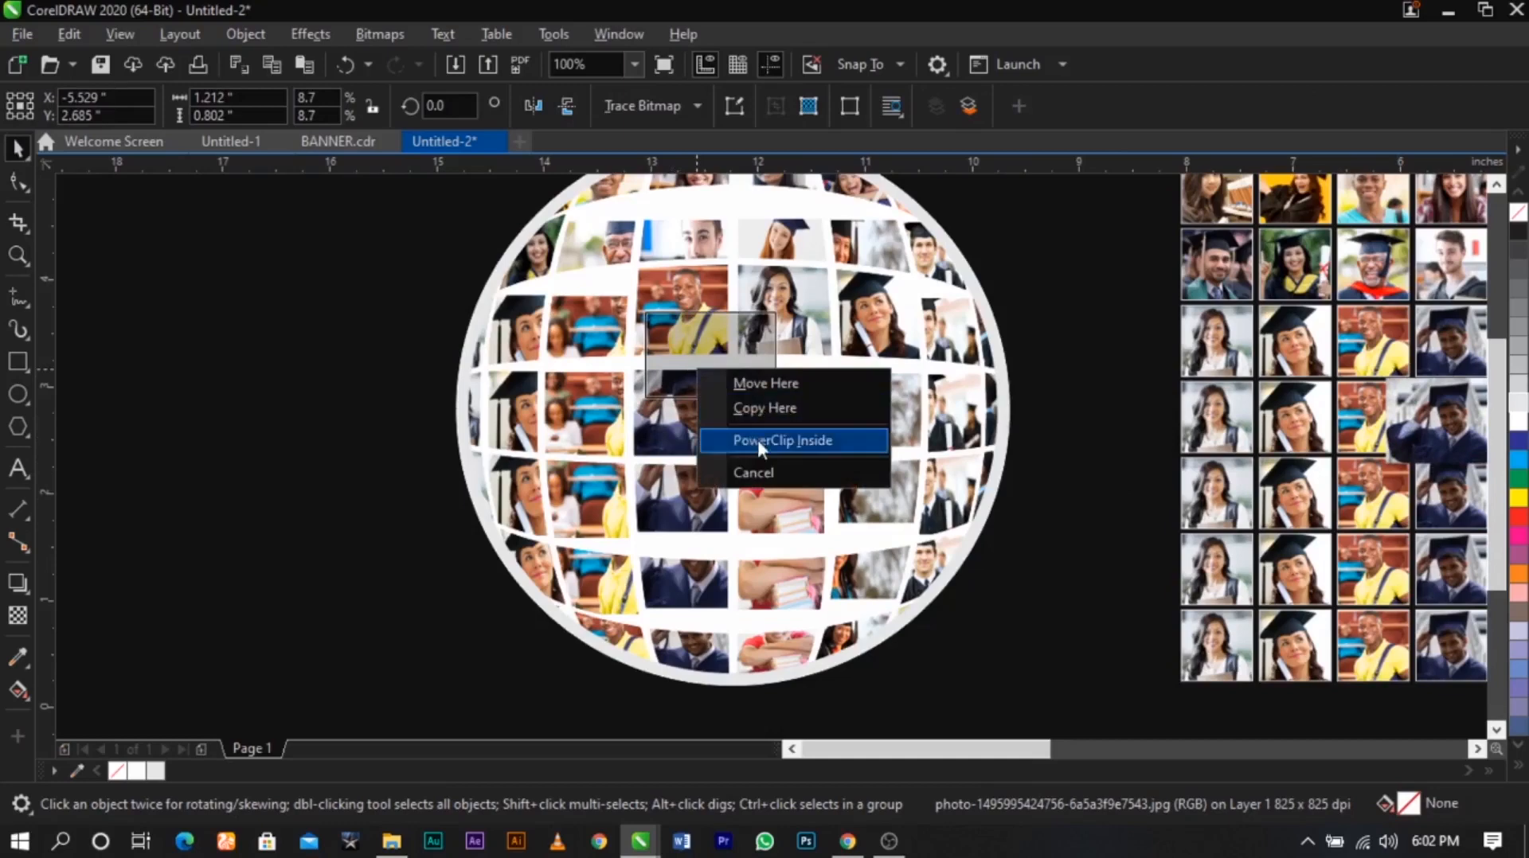
left_click(756, 436)
left_click(723, 442)
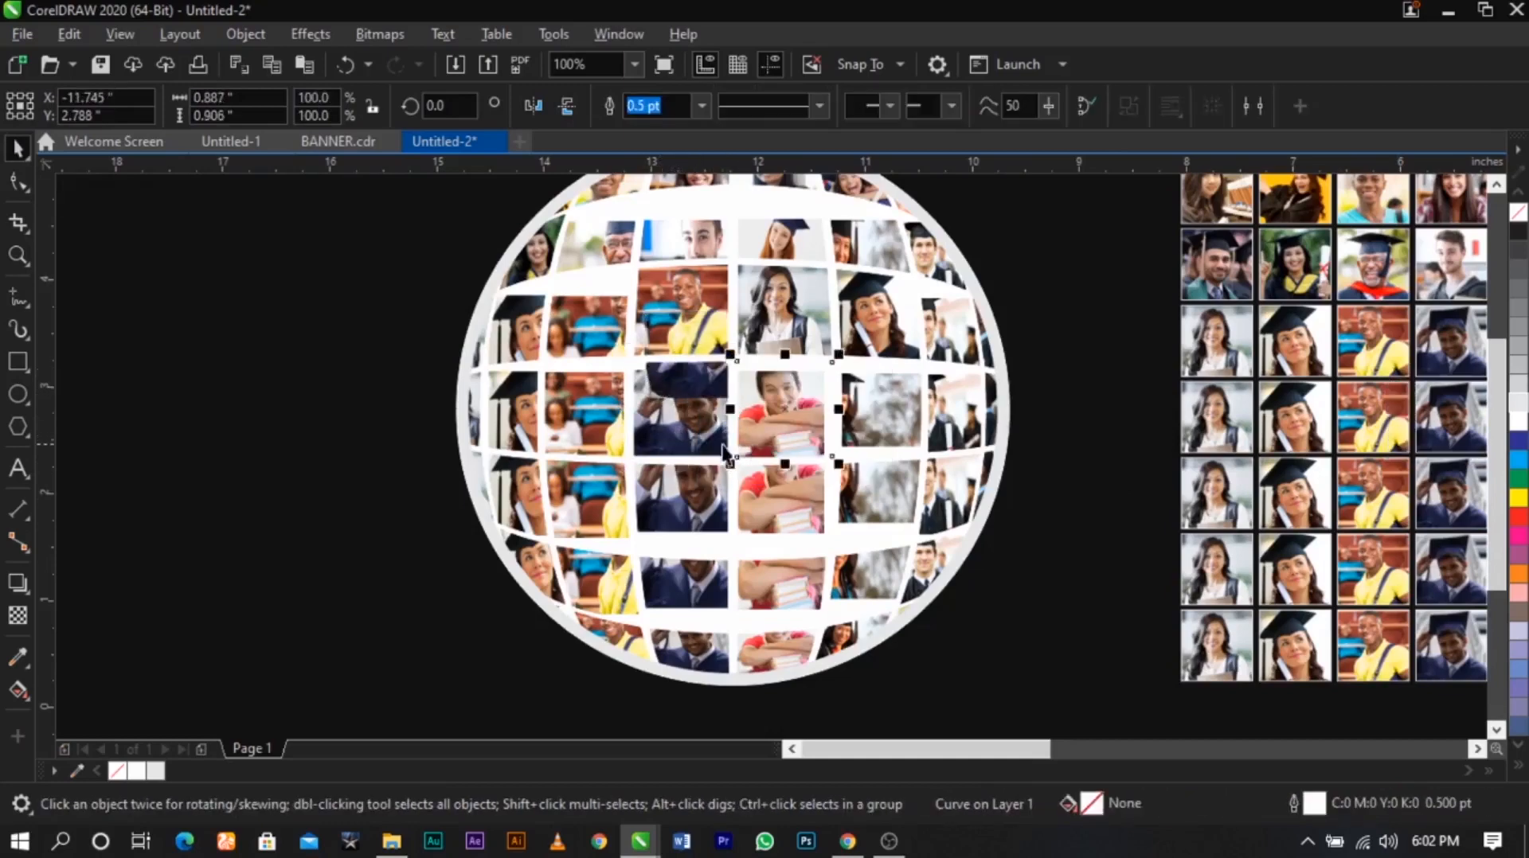
Enlarge the blue-gown graduate's photo to about 1.6 inches wide, fit his cap and face within the fourth-row globe cell, and finish editing
scroll(717, 447, "up", 1)
double_click(693, 347)
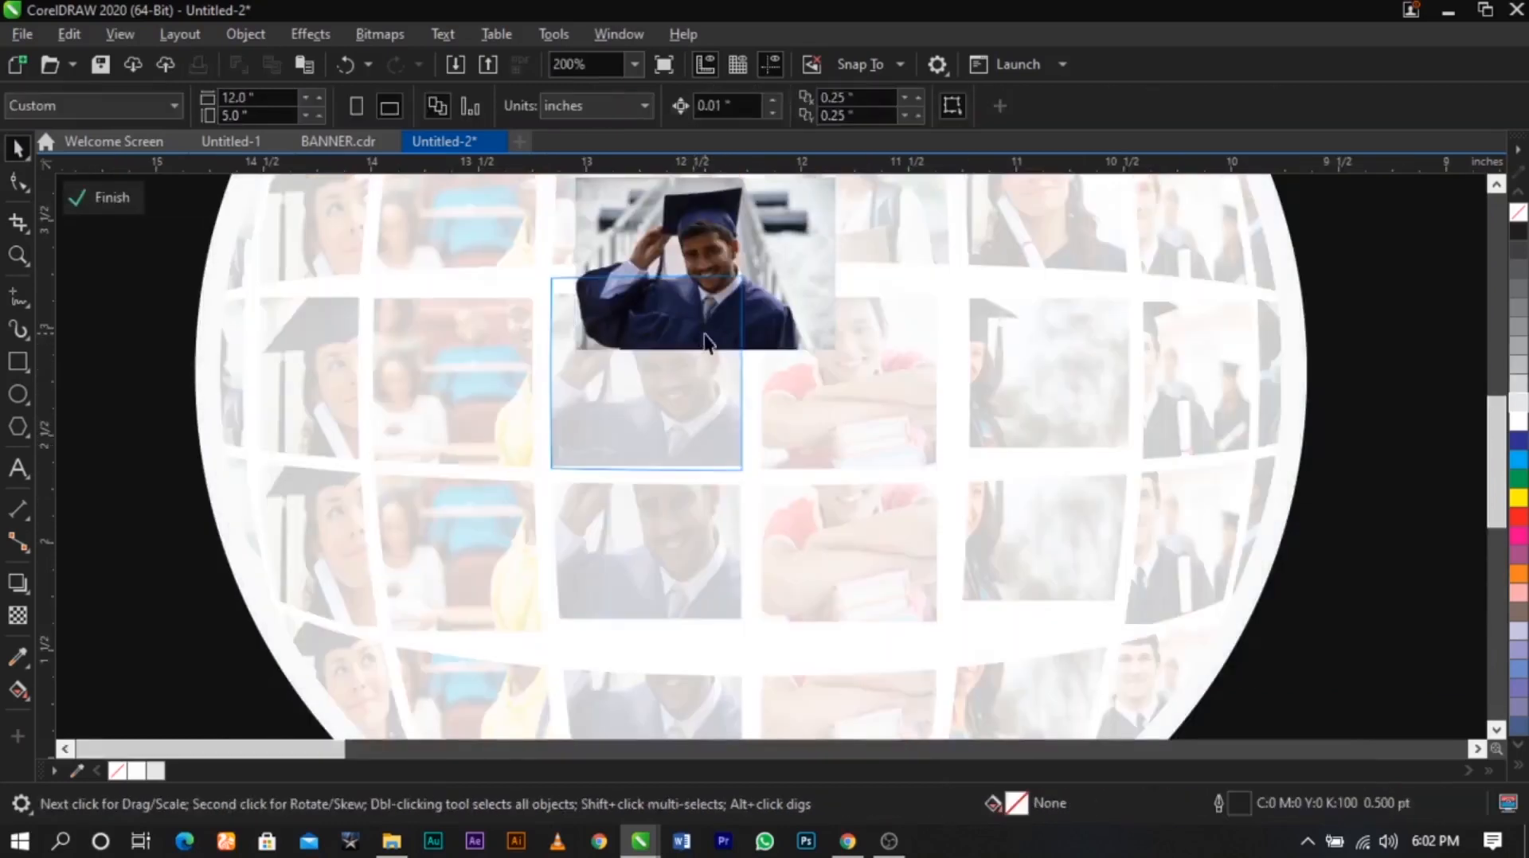
left_click_drag(705, 342, 652, 435)
left_click_drag(787, 449, 832, 457)
left_click_drag(792, 416, 819, 499)
key("ctrl+z")
double_click(782, 462)
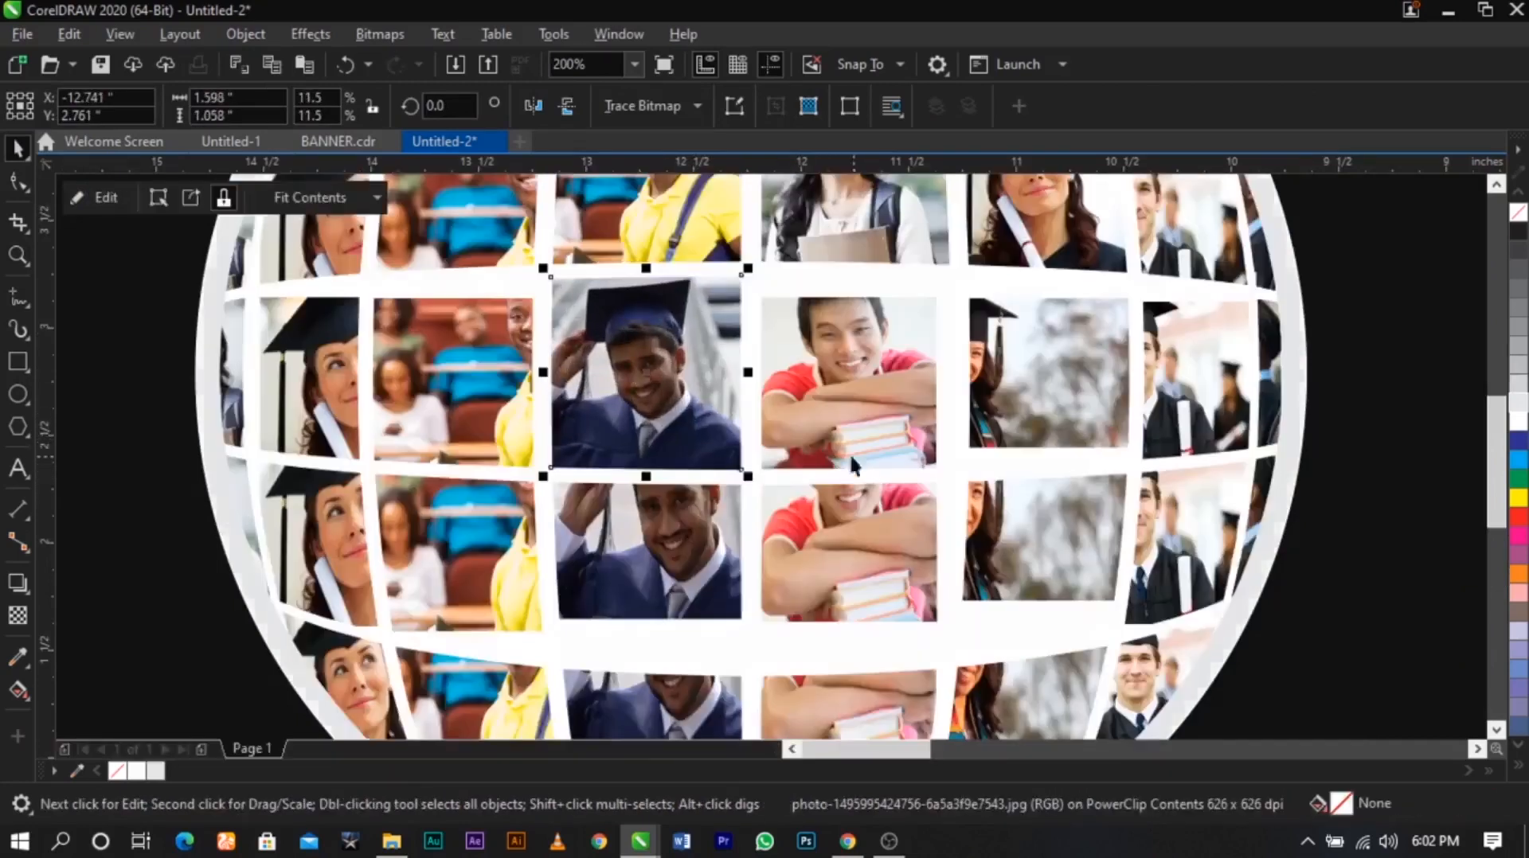
Copy the photo of the graduate raising her diploma from the grid's second row and PowerClip it into the globe's fourth-row red-shirt cell
scroll(569, 436, "down", 1)
left_click(317, 473)
key("z")
scroll(1151, 519, "up", 1)
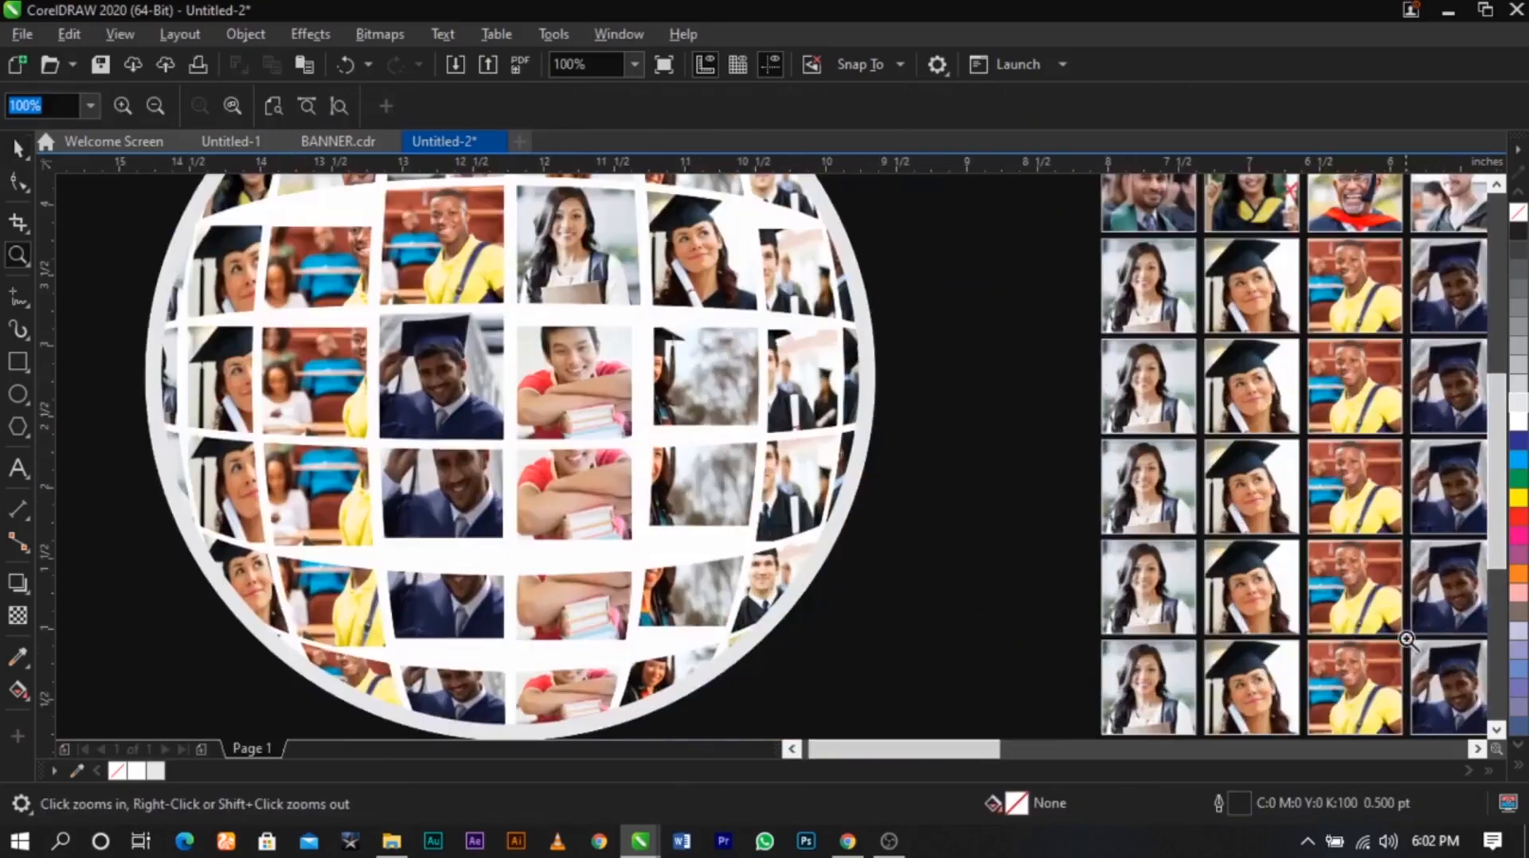
key("space")
scroll(1165, 500, "down", 3)
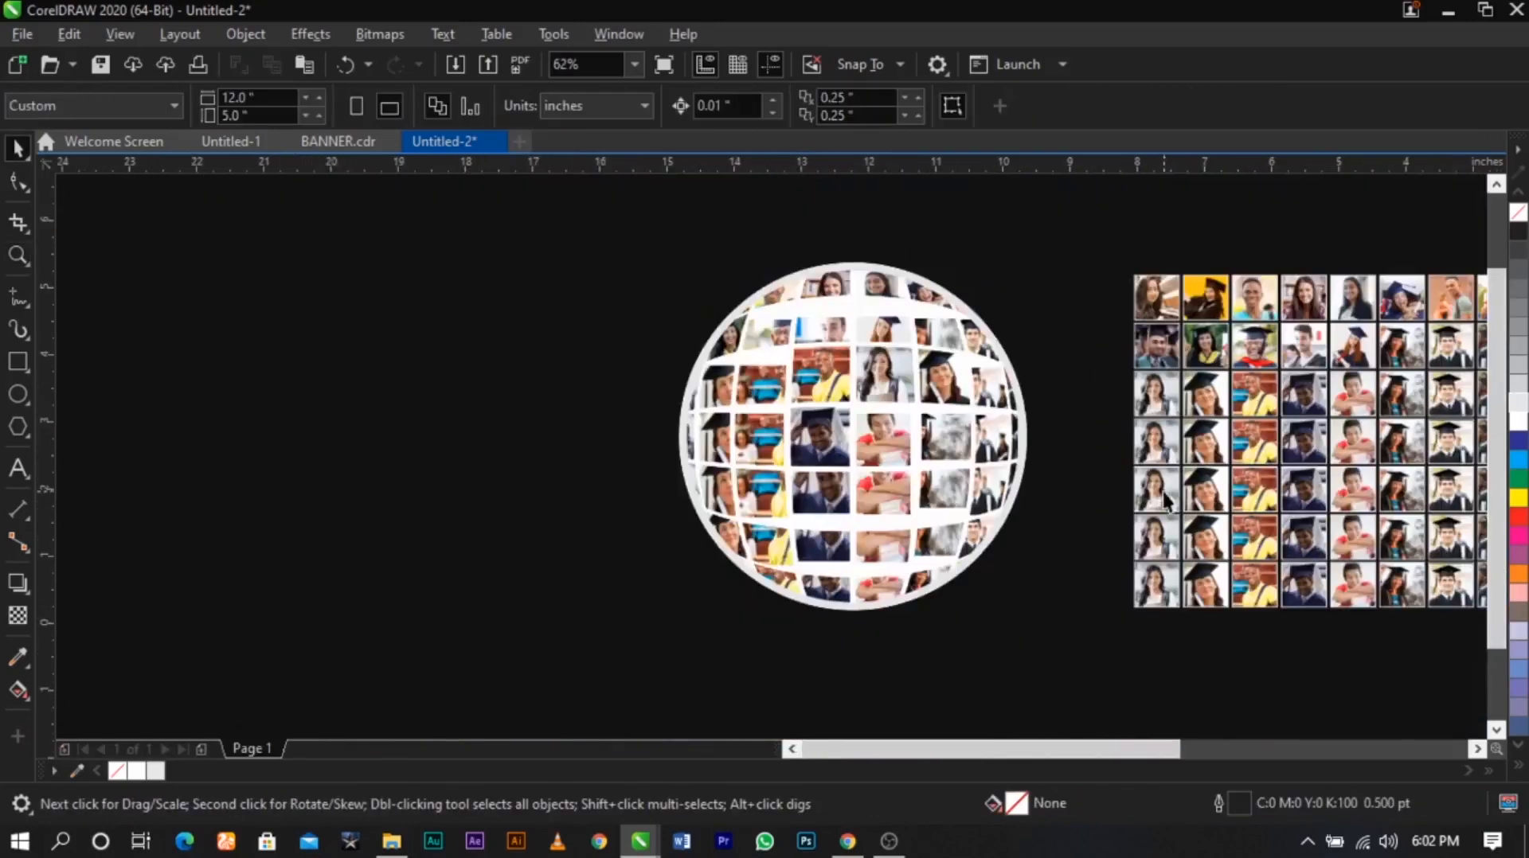
double_click(1410, 351)
left_click(1409, 351)
double_click(1091, 347)
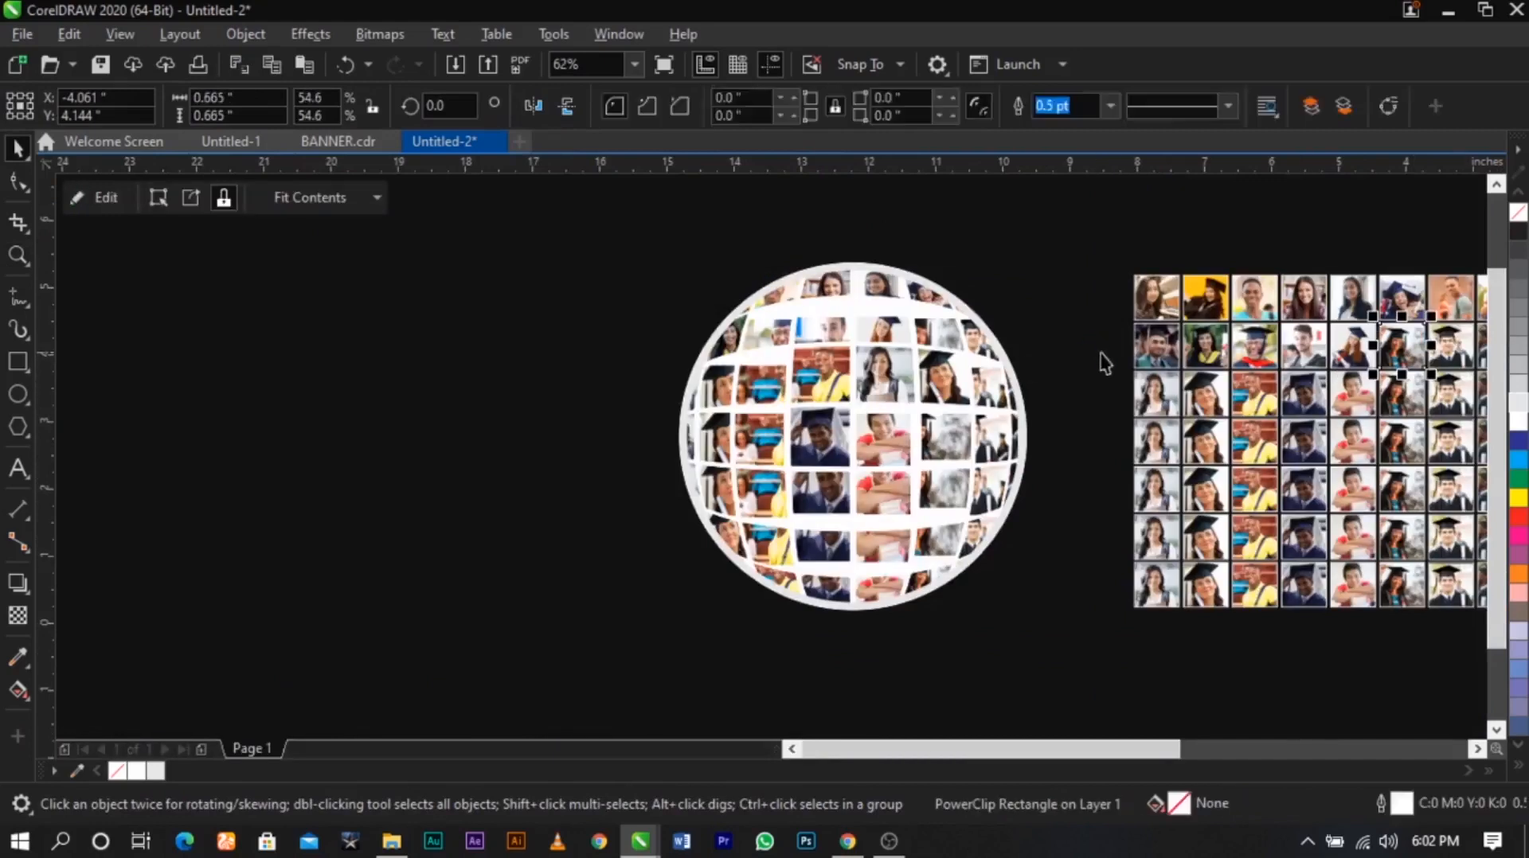
left_click(1379, 358)
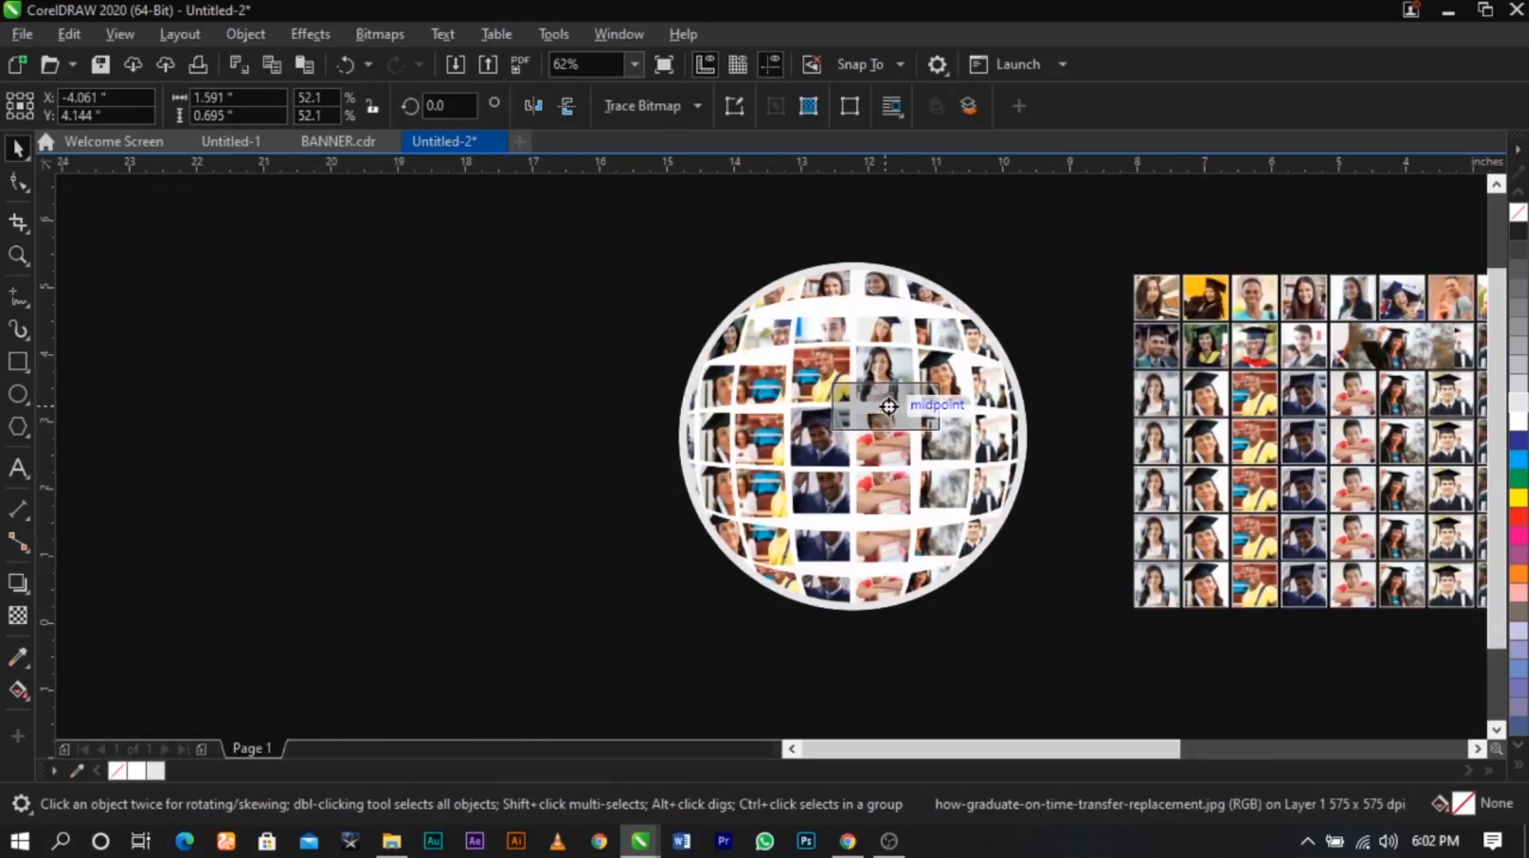
left_click(953, 478)
Enlarge the diploma-raising graduate's photo to about 2.08 inches wide, centre her in the fourth-row globe cell, and finish editing the PowerClip
scroll(903, 478, "up", 3)
double_click(906, 524)
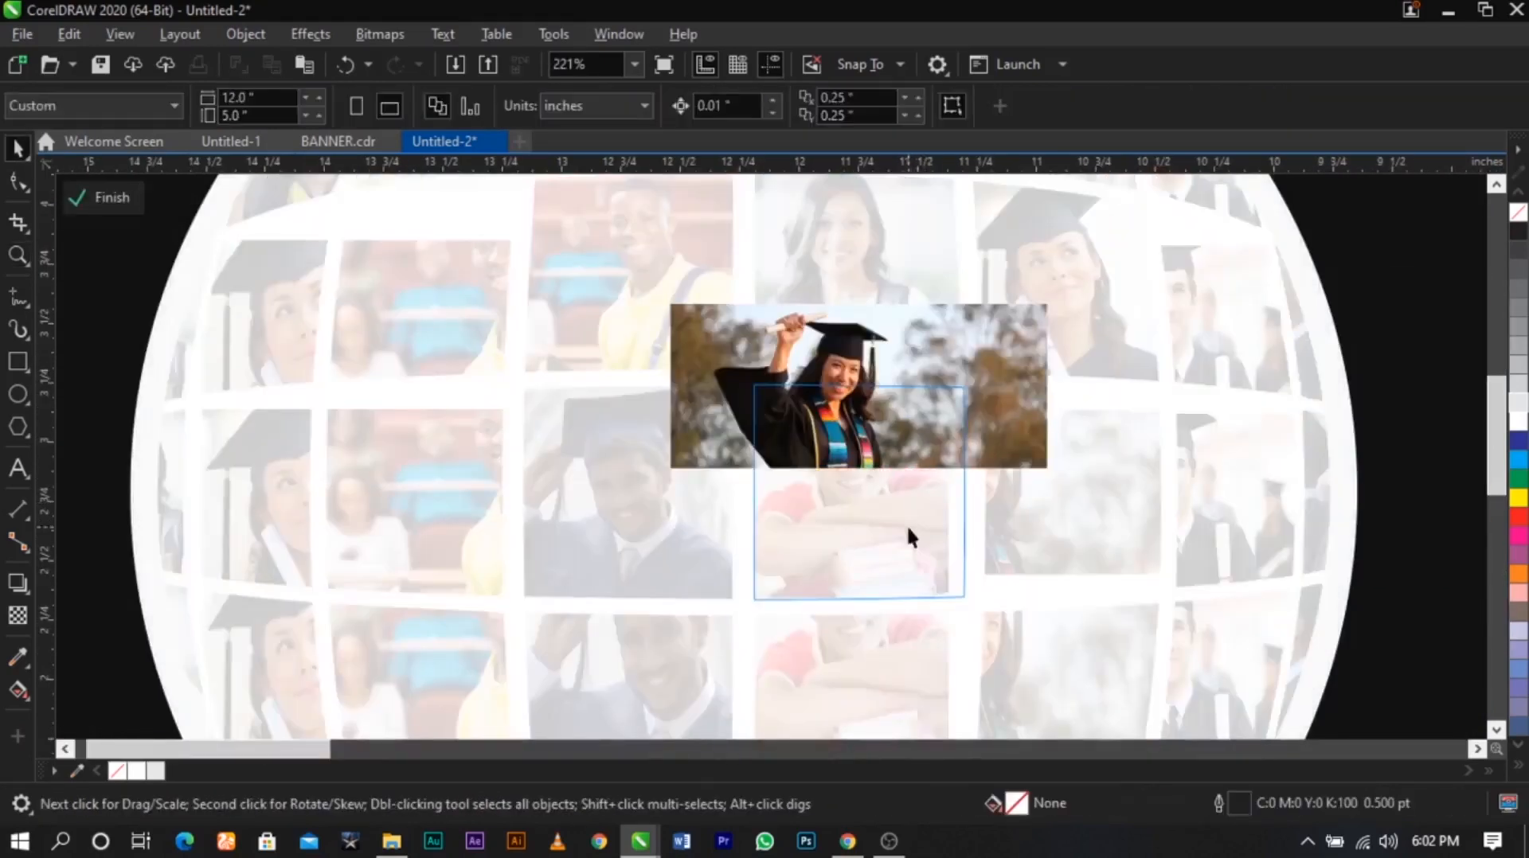
left_click_drag(911, 444, 906, 517)
left_click_drag(1048, 368, 1106, 343)
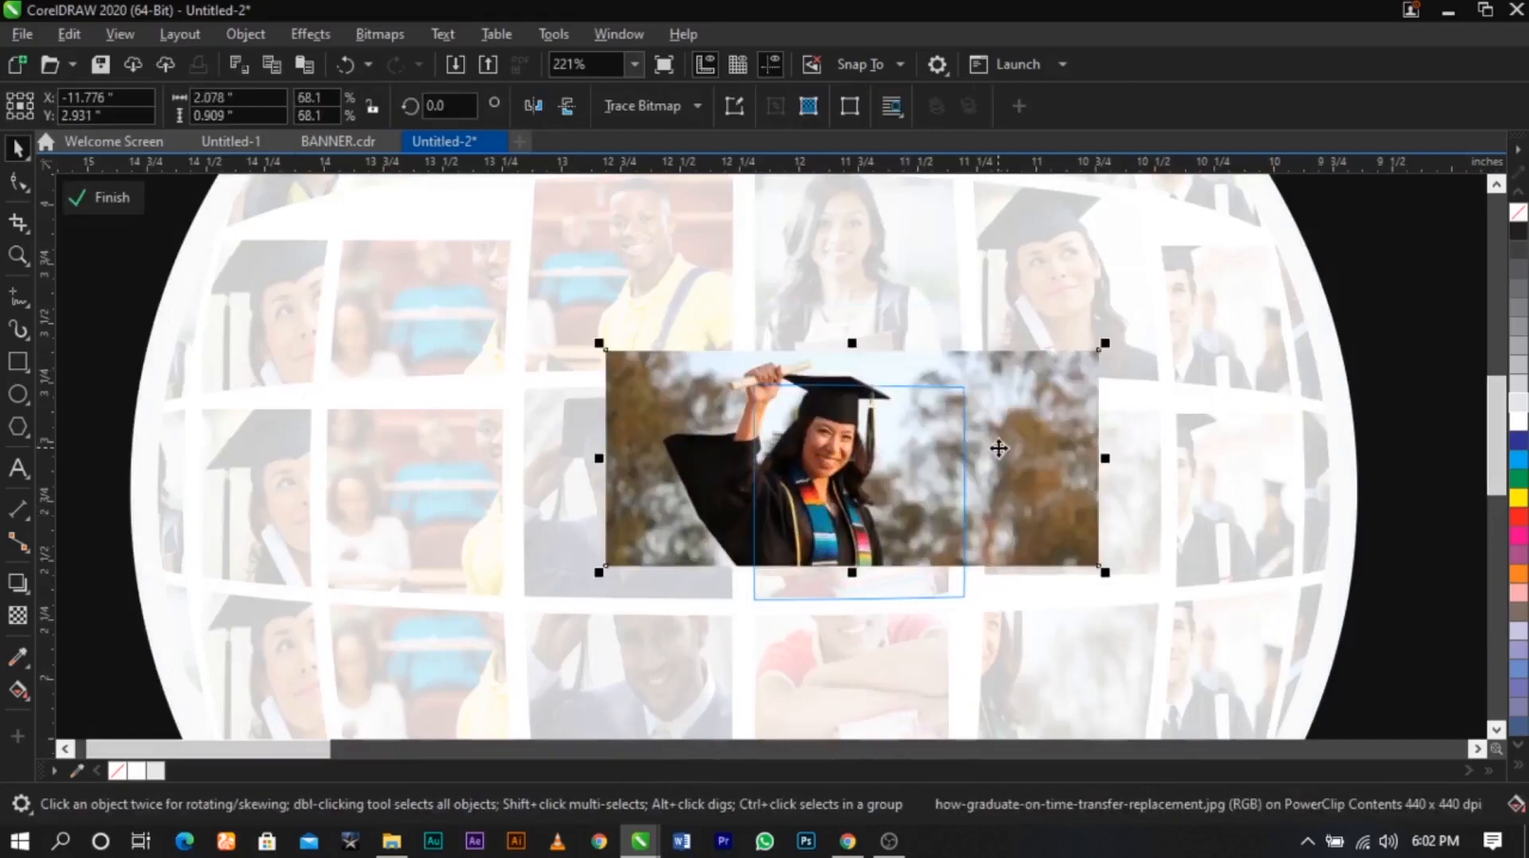
left_click_drag(997, 447, 1028, 478)
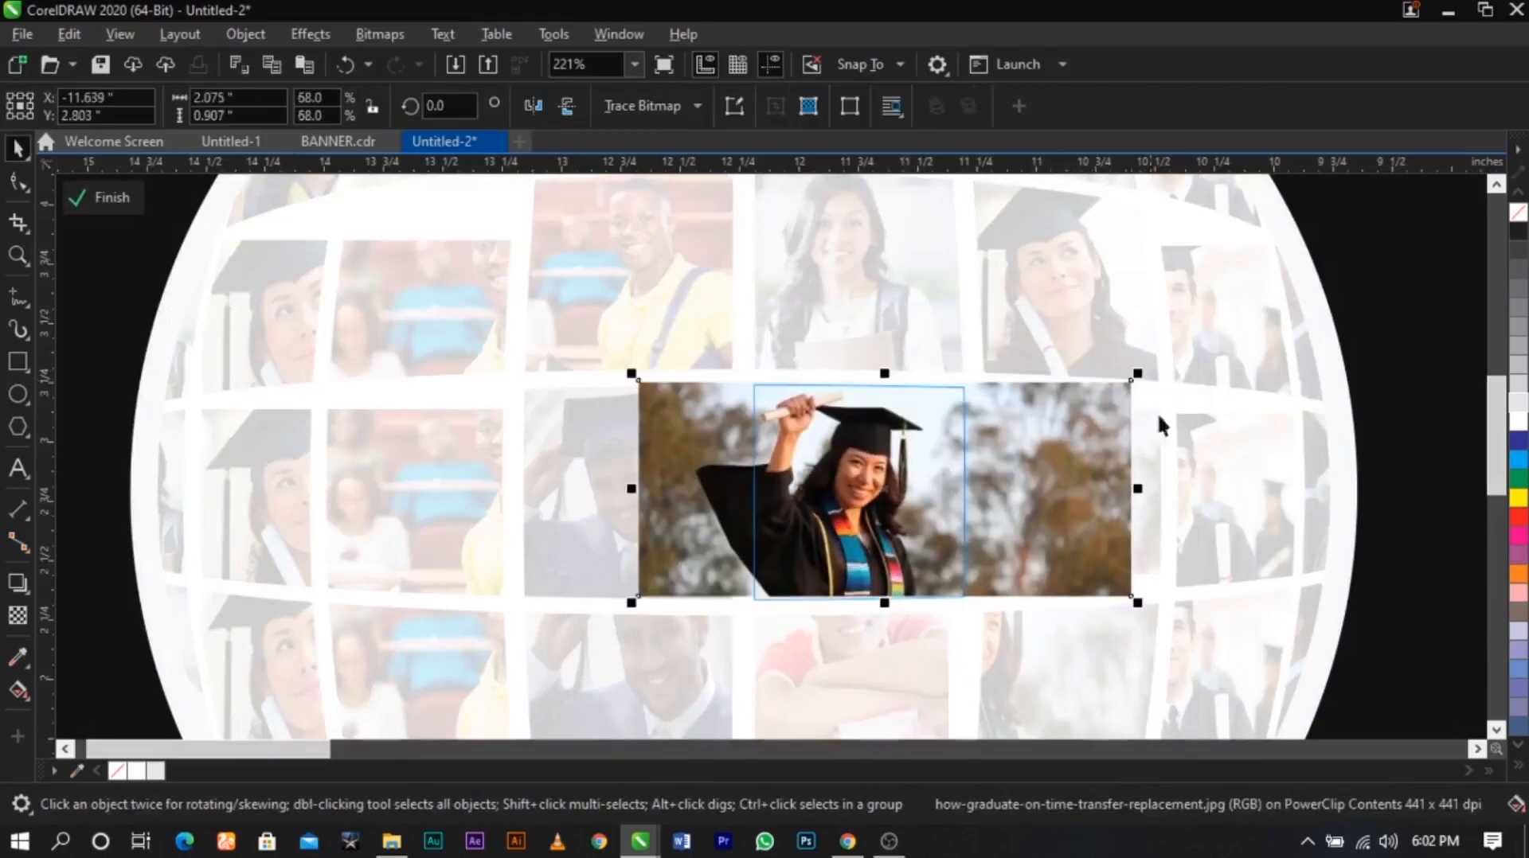
left_click(1158, 416, "ctrl")
scroll(866, 389, "down", 3)
left_click(508, 397)
key("z")
left_click_drag(653, 265, 1215, 556)
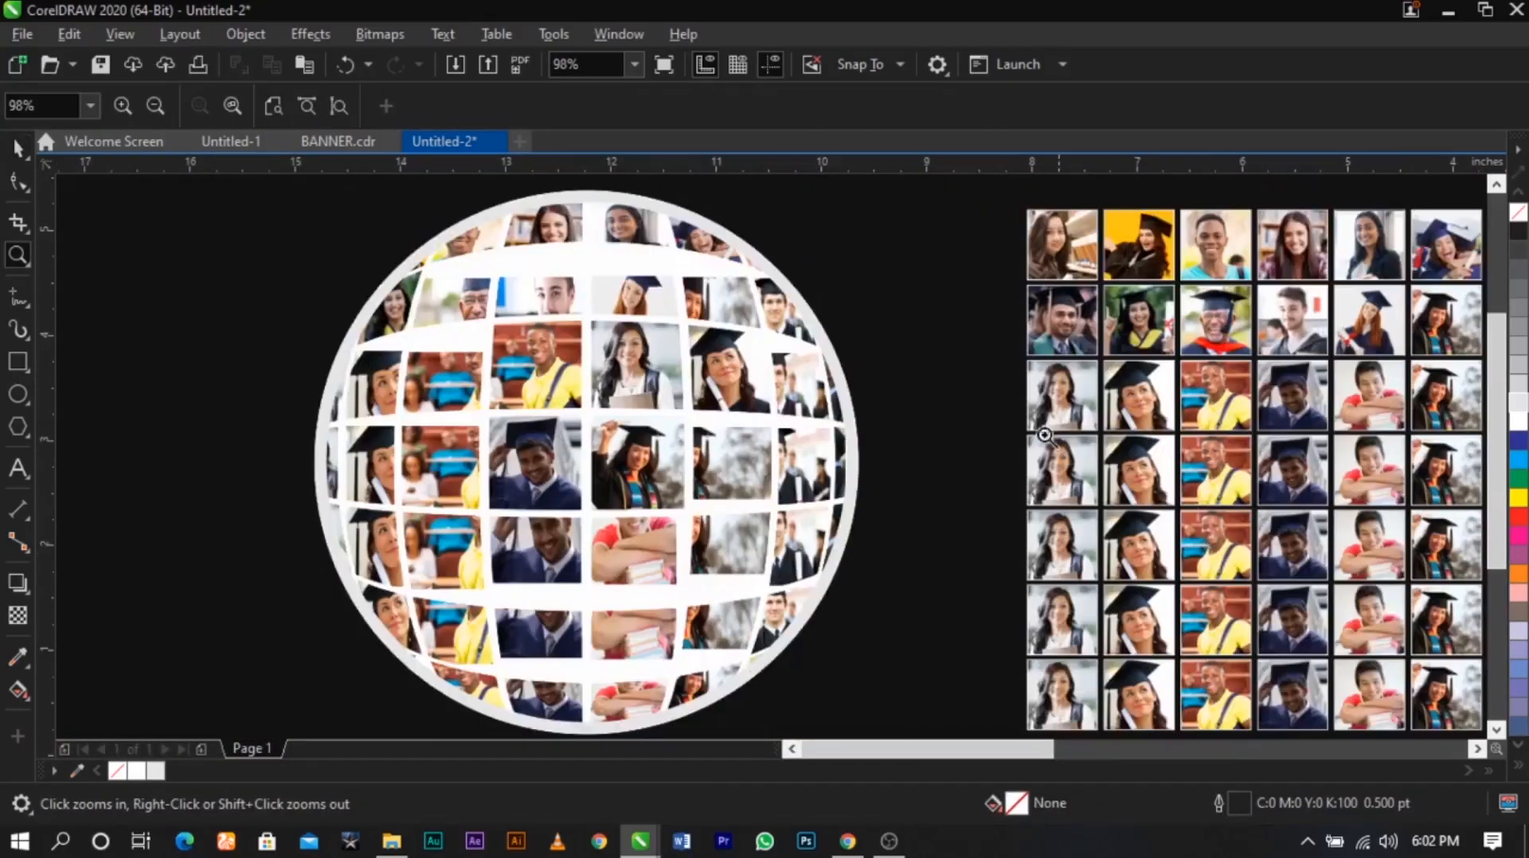
key("space")
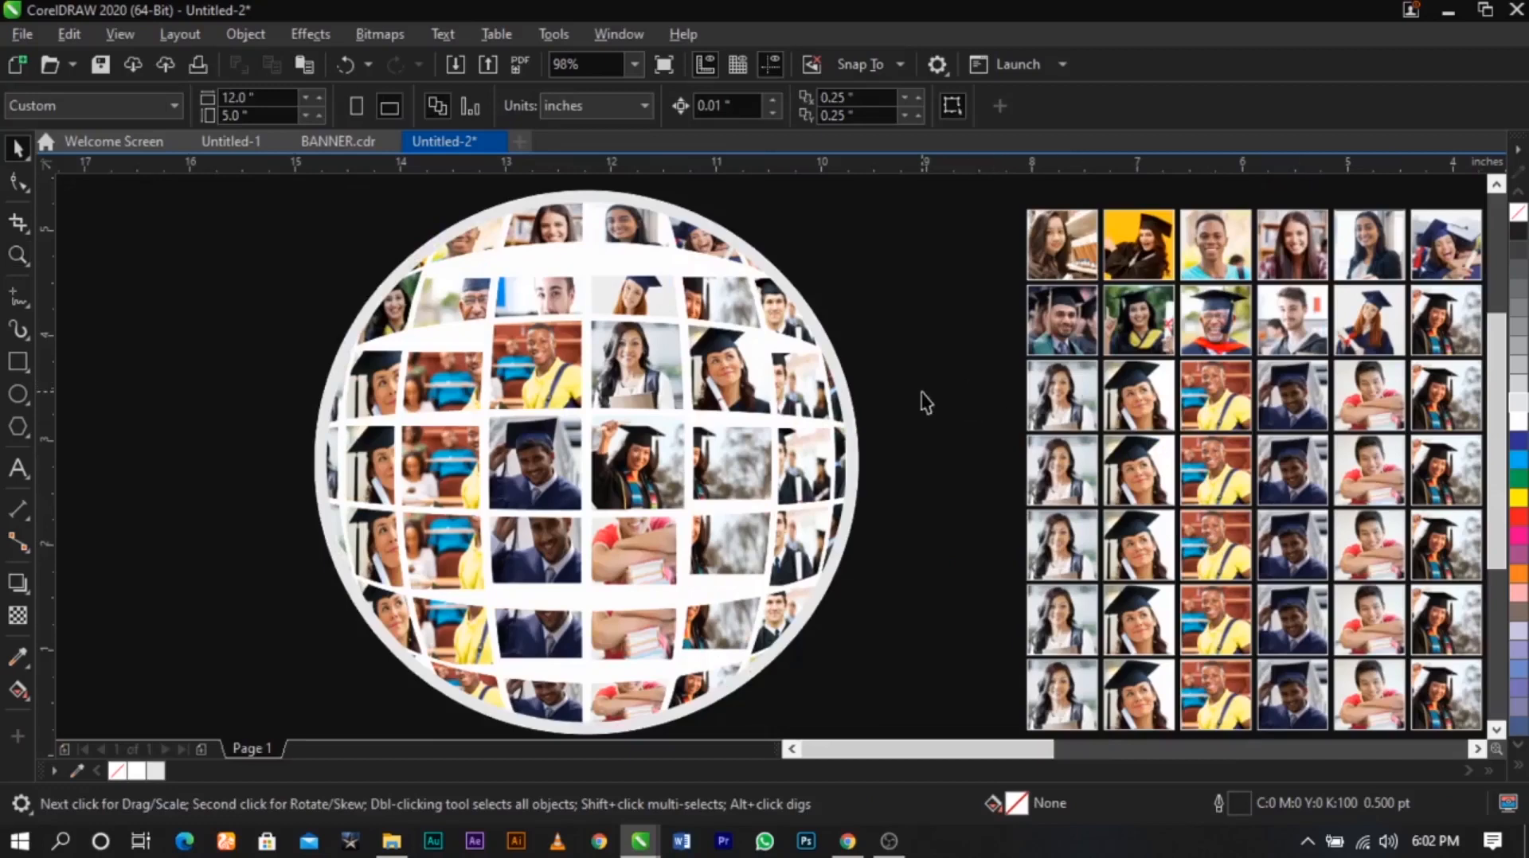
Copy the foreign-students.jpg photo out of its PowerClip cell in the grid's last column and paste a loose copy beside the globe
scroll(669, 423, "down", 2)
key("z")
left_click_drag(1290, 629, 1290, 628)
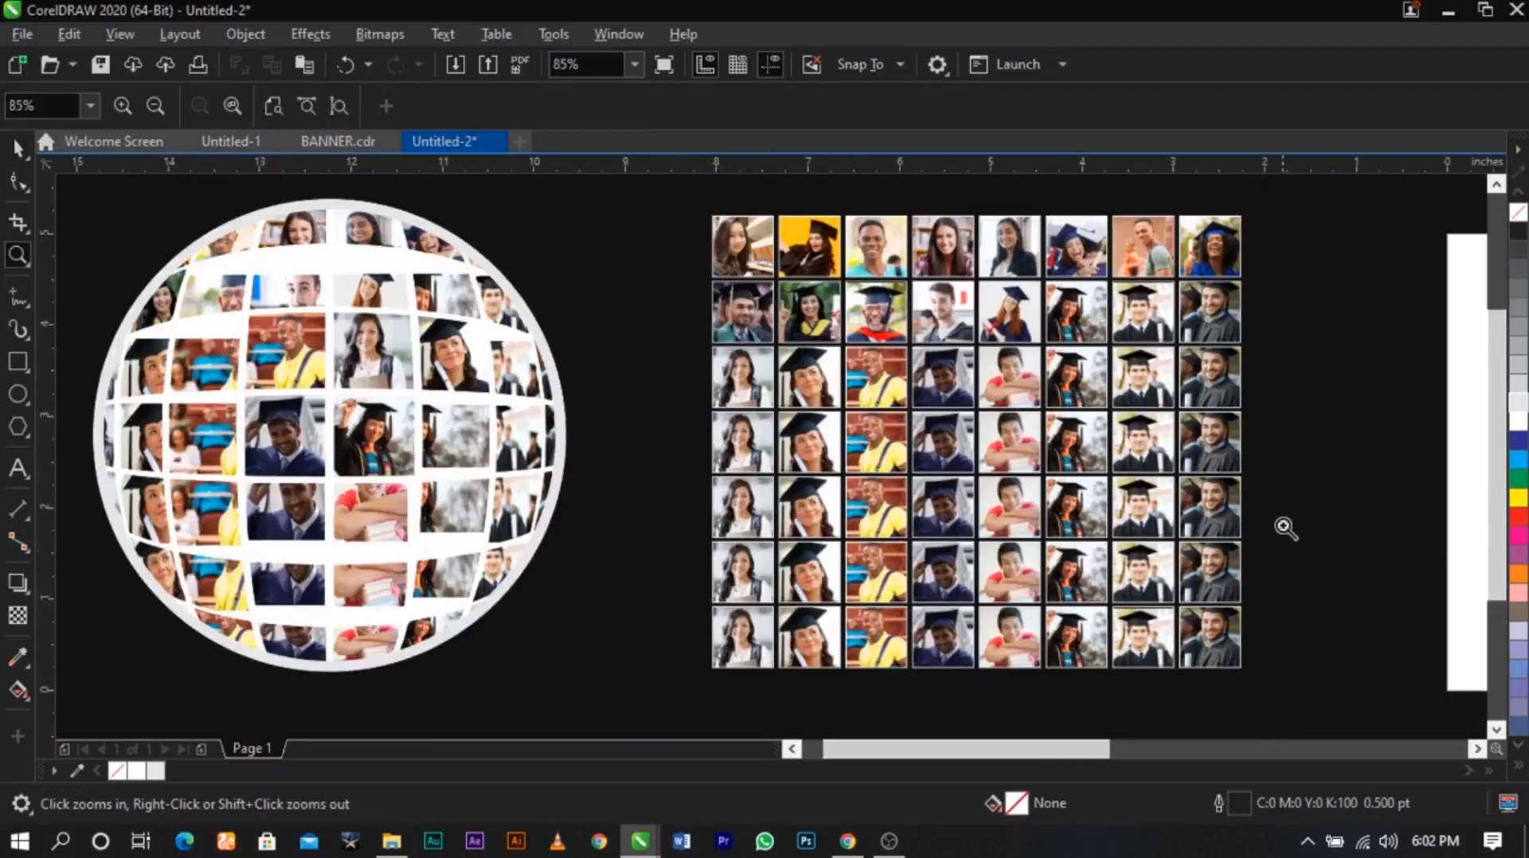
key("space")
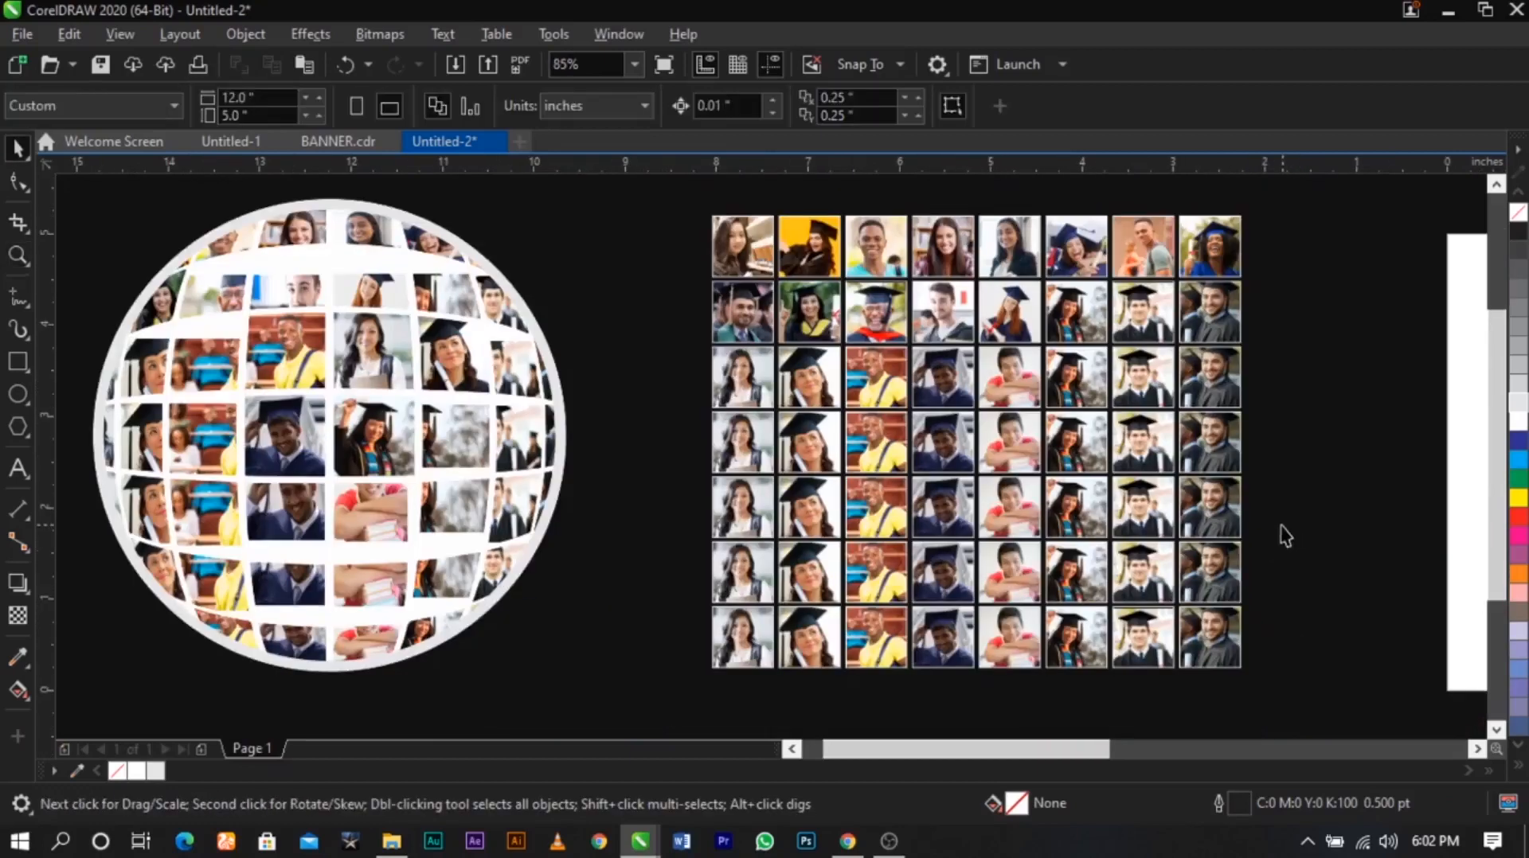
double_click(1203, 462)
left_click(1210, 453)
left_click(1302, 460, "ctrl")
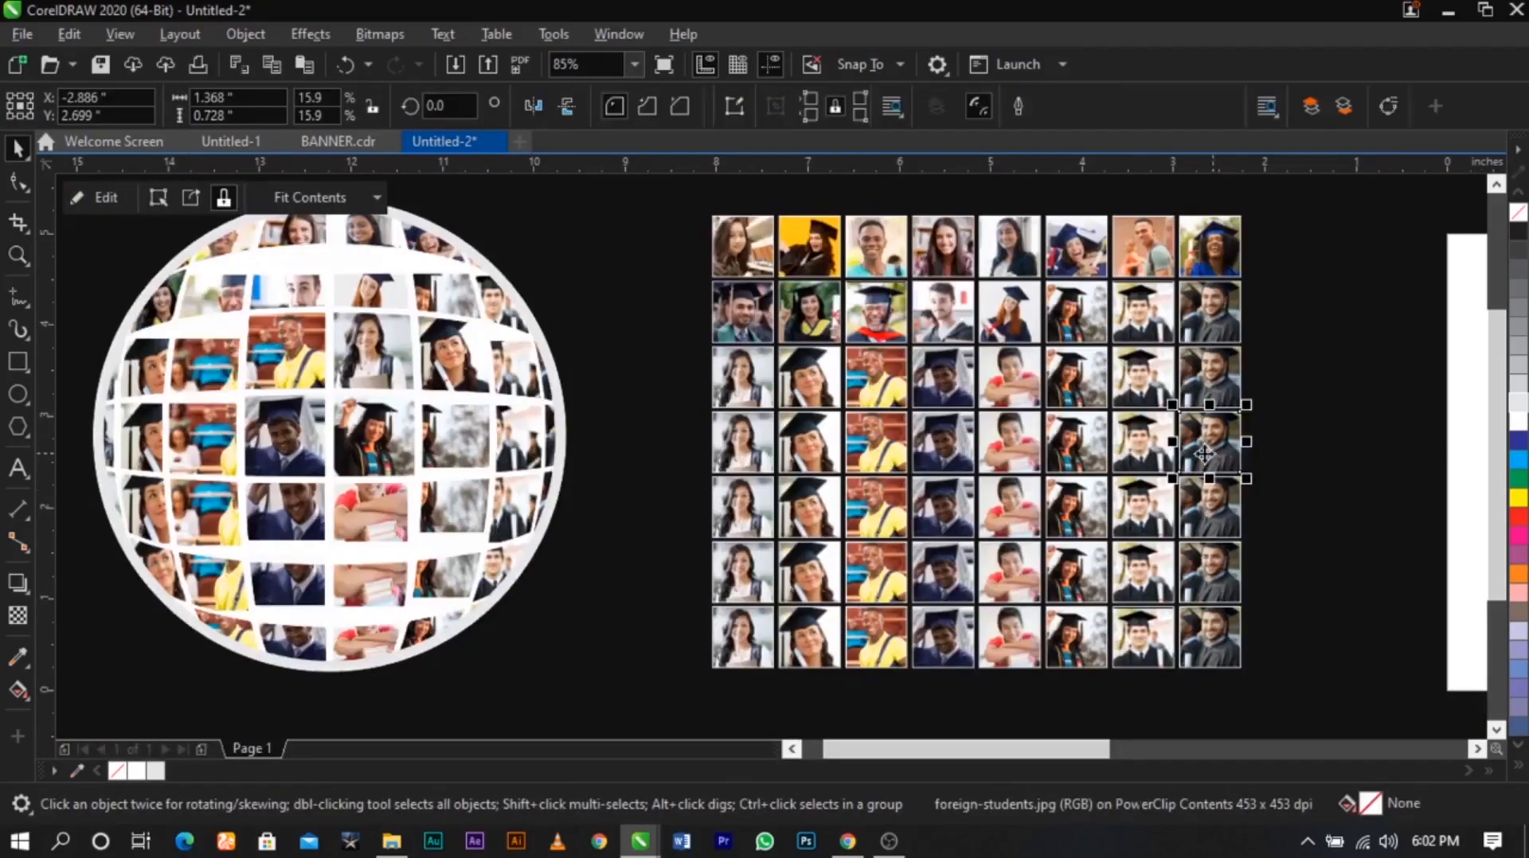
key("ctrl+v")
left_click_drag(1205, 454, 900, 553)
key("z")
left_click_drag(216, 327, 876, 655)
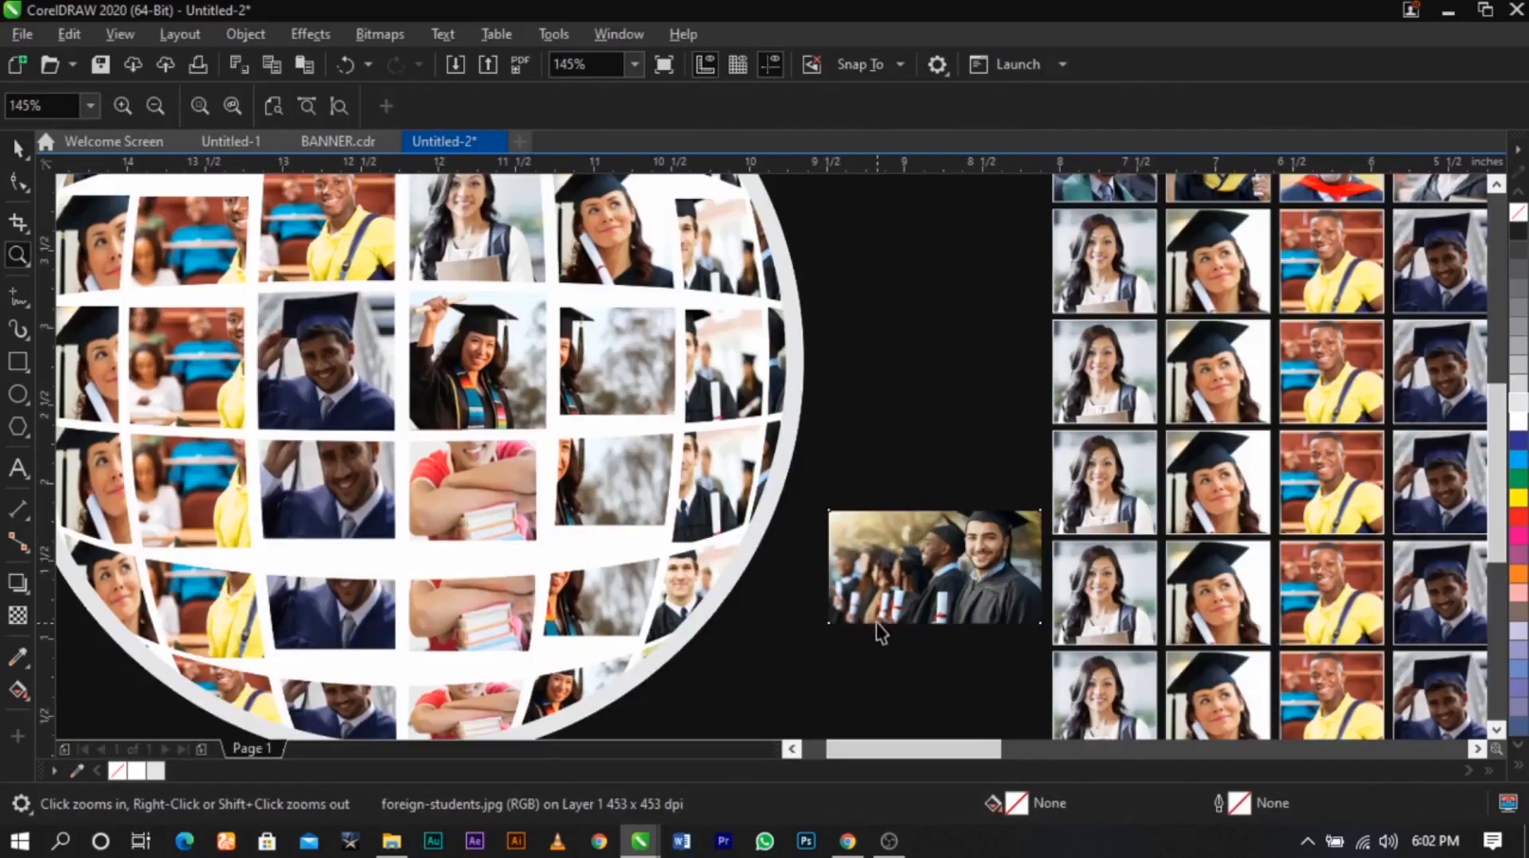
Place the foreign-students.jpg photo in the globe cell beside the woman raising her cap and enlarge it to about 22.5% to fill the frame
key("space")
left_click_drag(914, 569, 634, 378)
left_click(669, 375)
double_click(645, 339)
left_click_drag(743, 407, 784, 435)
left_click_drag(752, 415, 675, 436)
left_click(876, 467, "ctrl")
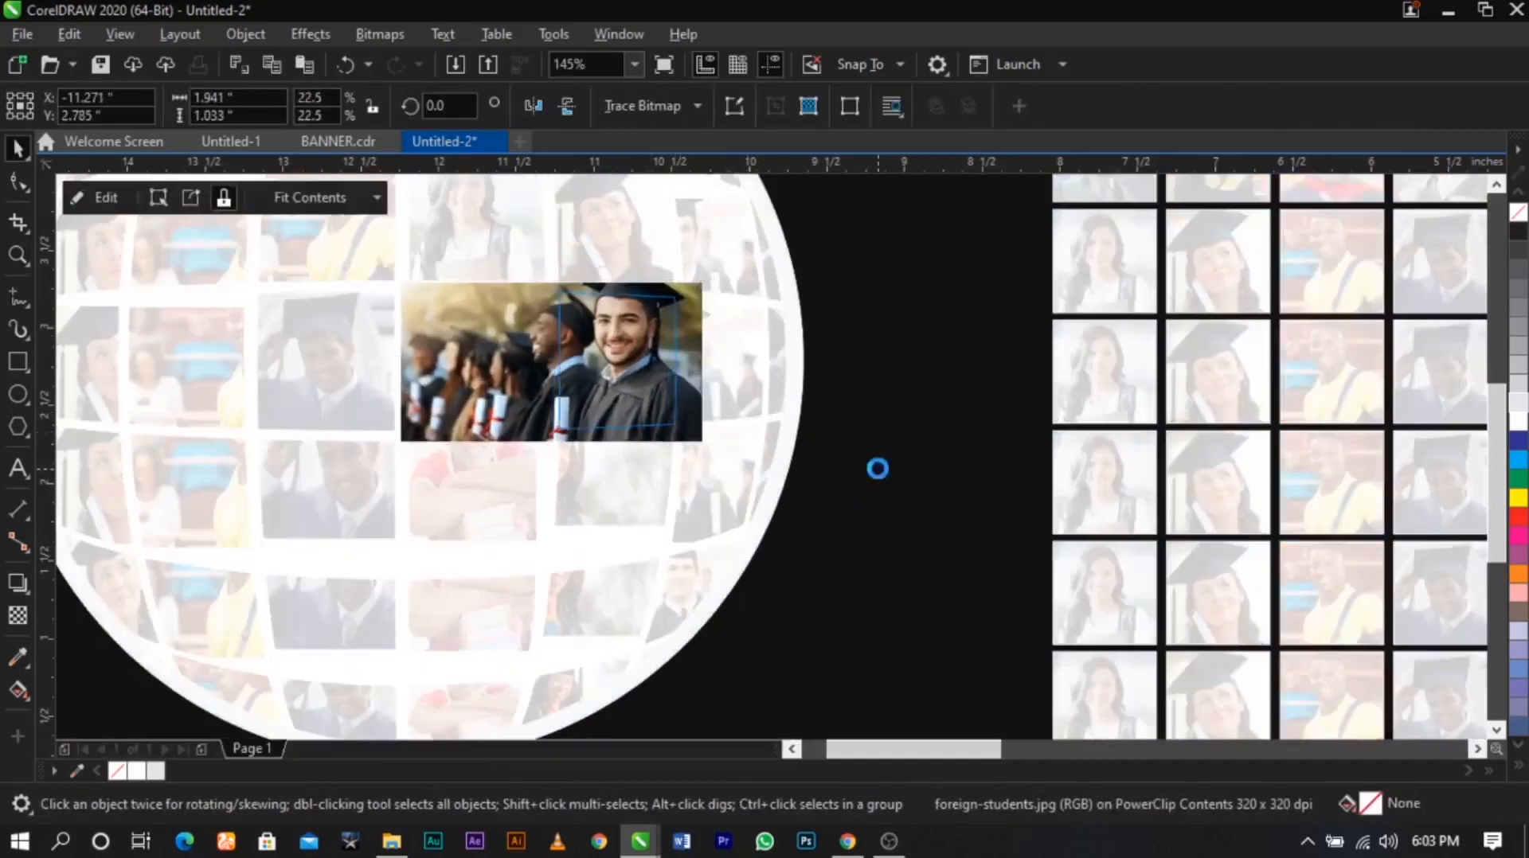
left_click(853, 392)
Copy the StudentofColor.jpg photo from the third cell of the grid's top row and paste it on the page
scroll(853, 392, "down", 1)
key("z")
left_click_drag(364, 253, 926, 500)
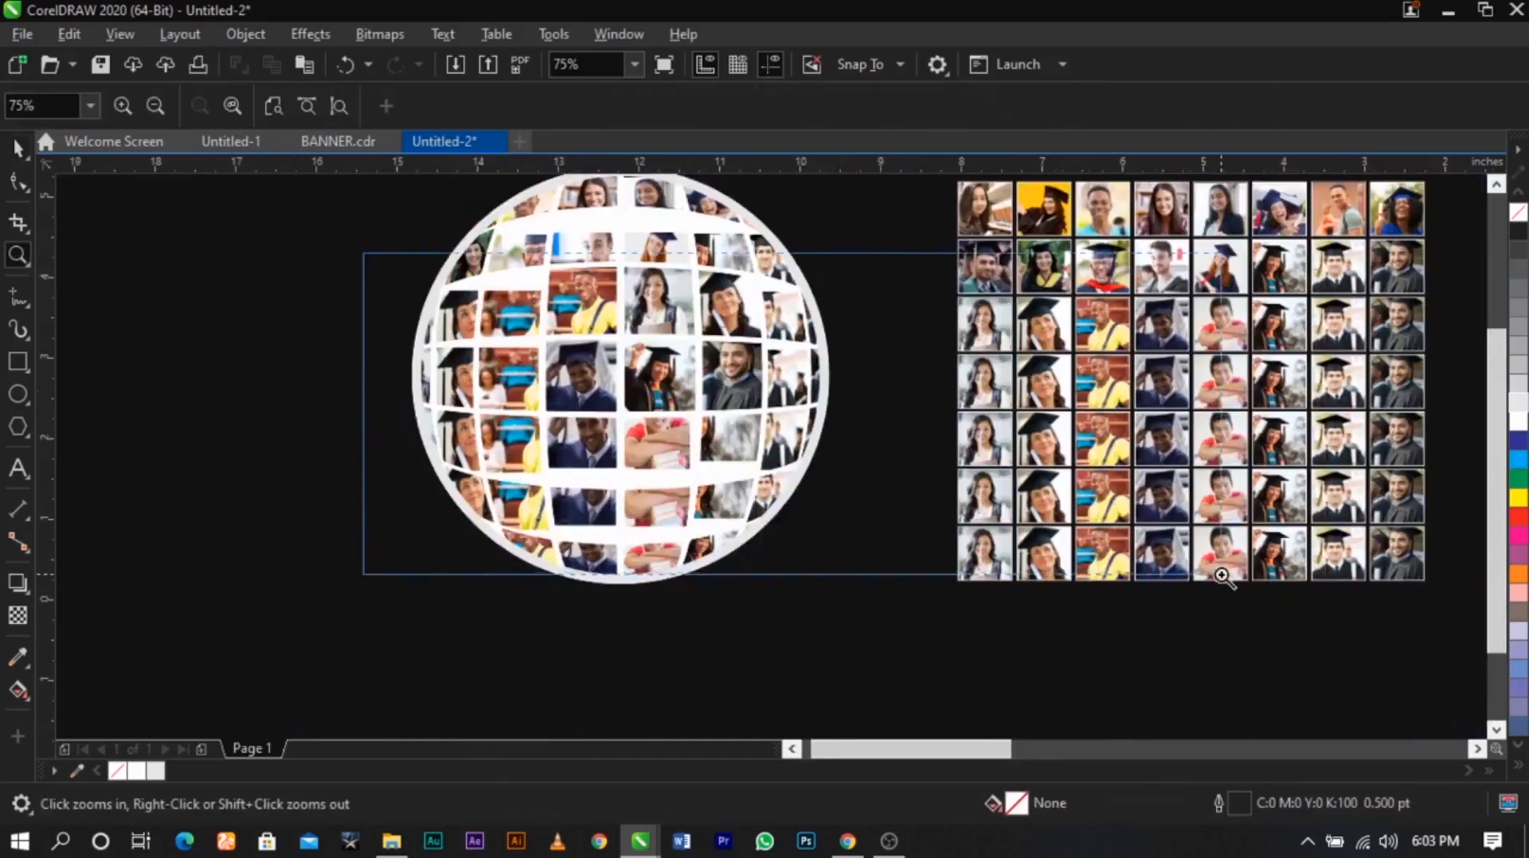
left_click_drag(1222, 575, 1222, 574)
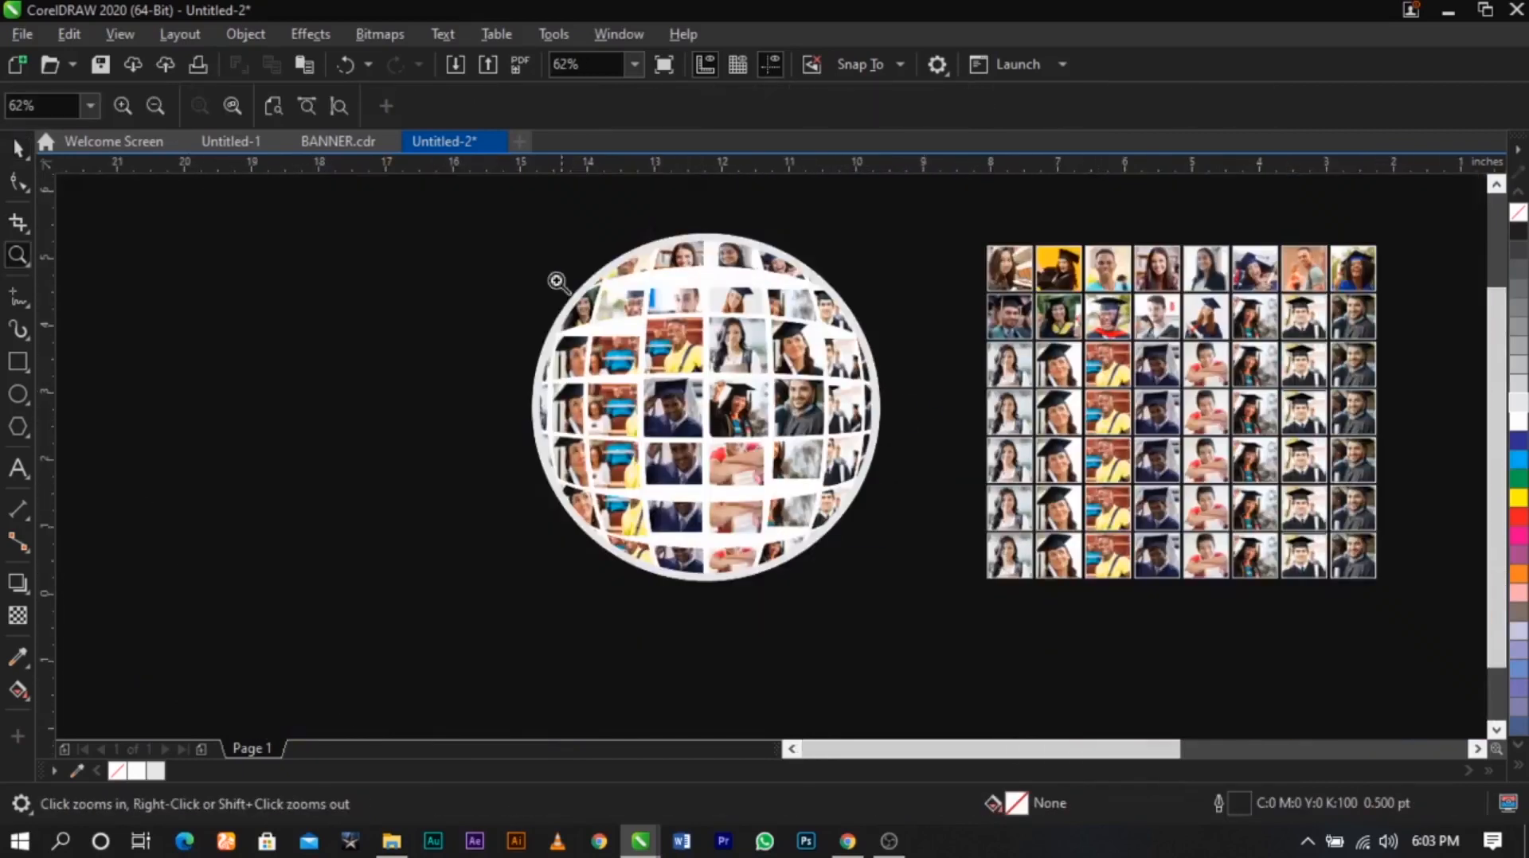
left_click(557, 283)
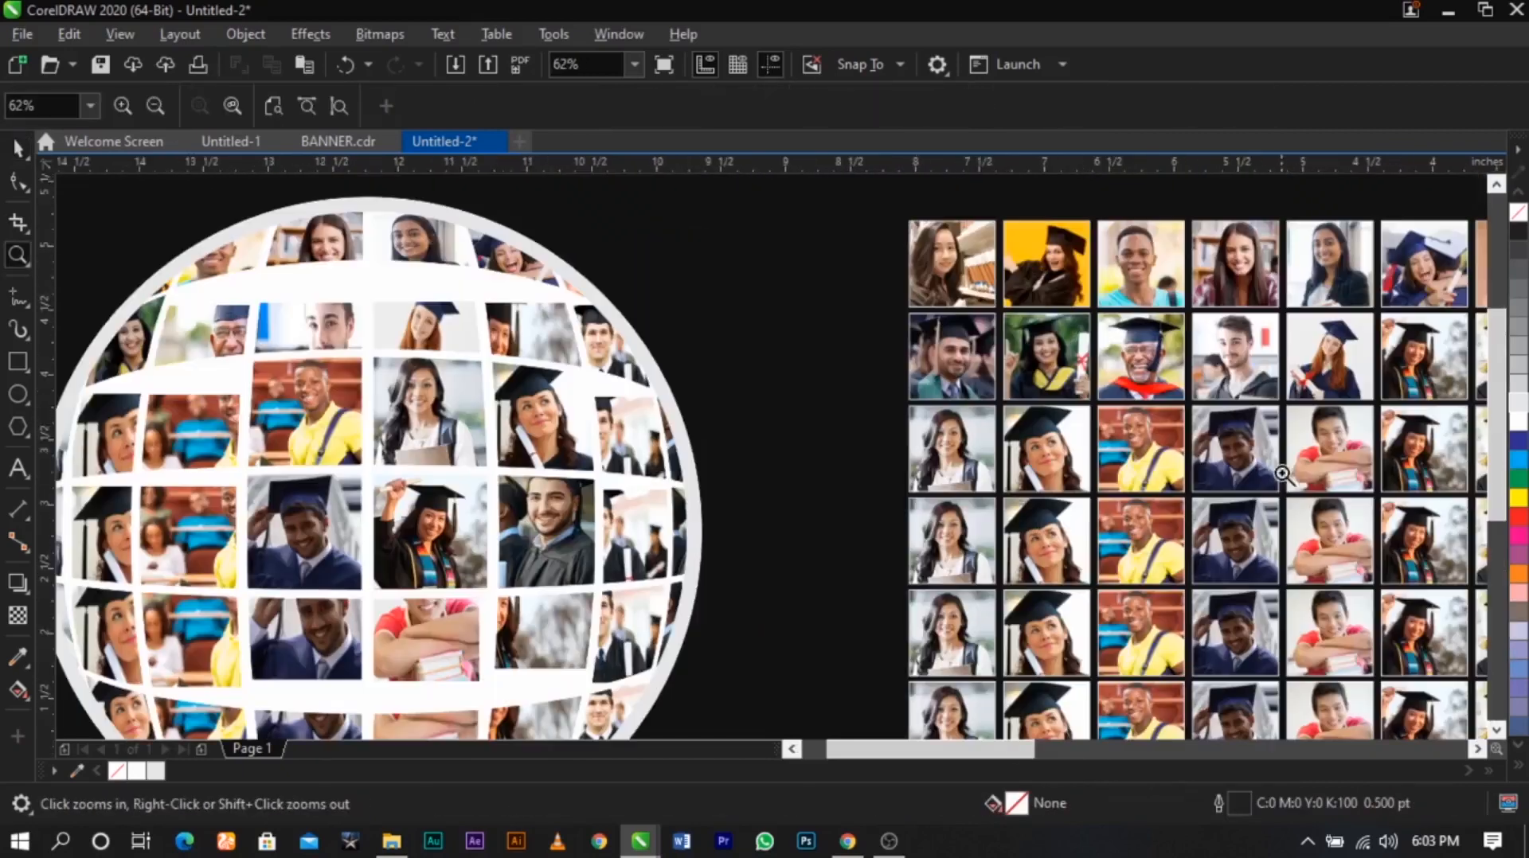
left_click(1140, 294)
left_click(1165, 282, "ctrl")
key("ctrl+c")
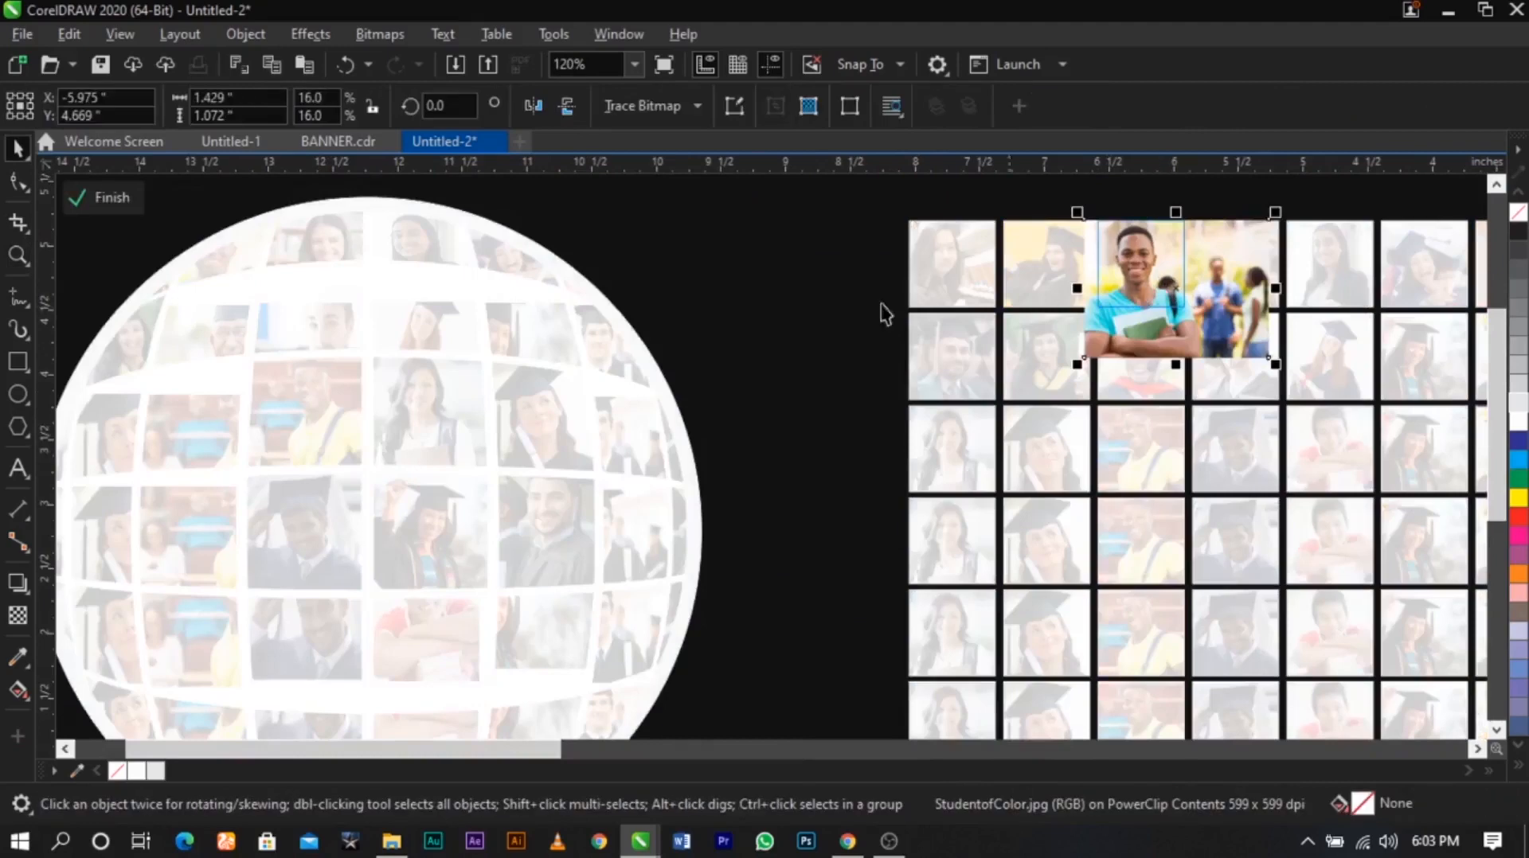
left_click(801, 302, "ctrl")
key("ctrl+v")
Place the StudentofColor.jpg photo in the globe cell above the yellow-shirted student, scale it to about 14.7% and center his face in the frame
left_click_drag(1108, 273, 331, 279)
left_click(426, 356)
key("z")
left_click_drag(187, 237, 561, 492)
key("space")
left_click(637, 378, "ctrl")
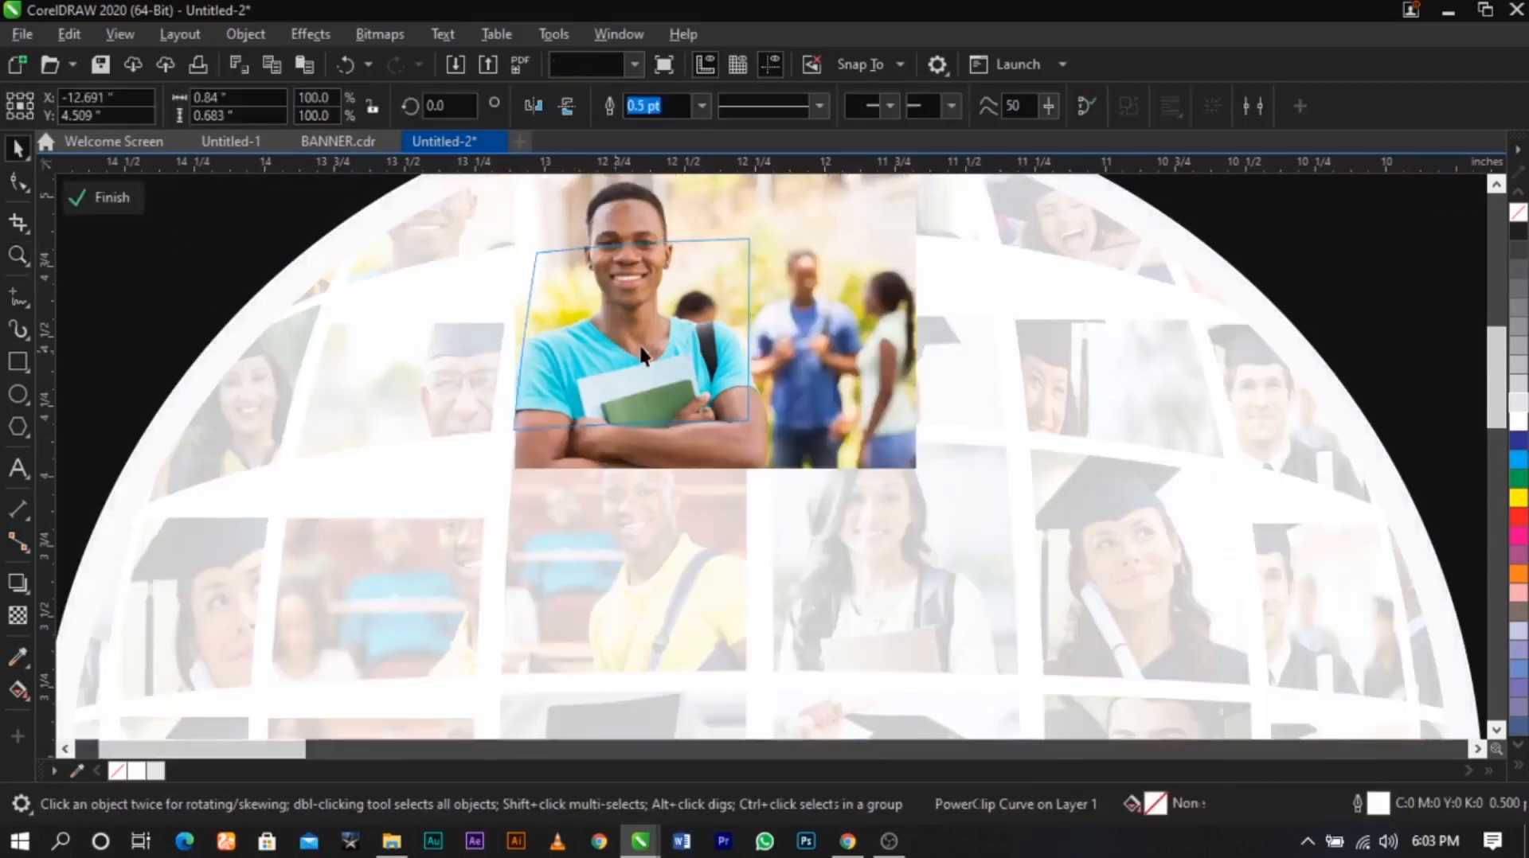
left_click_drag(648, 385, 811, 450)
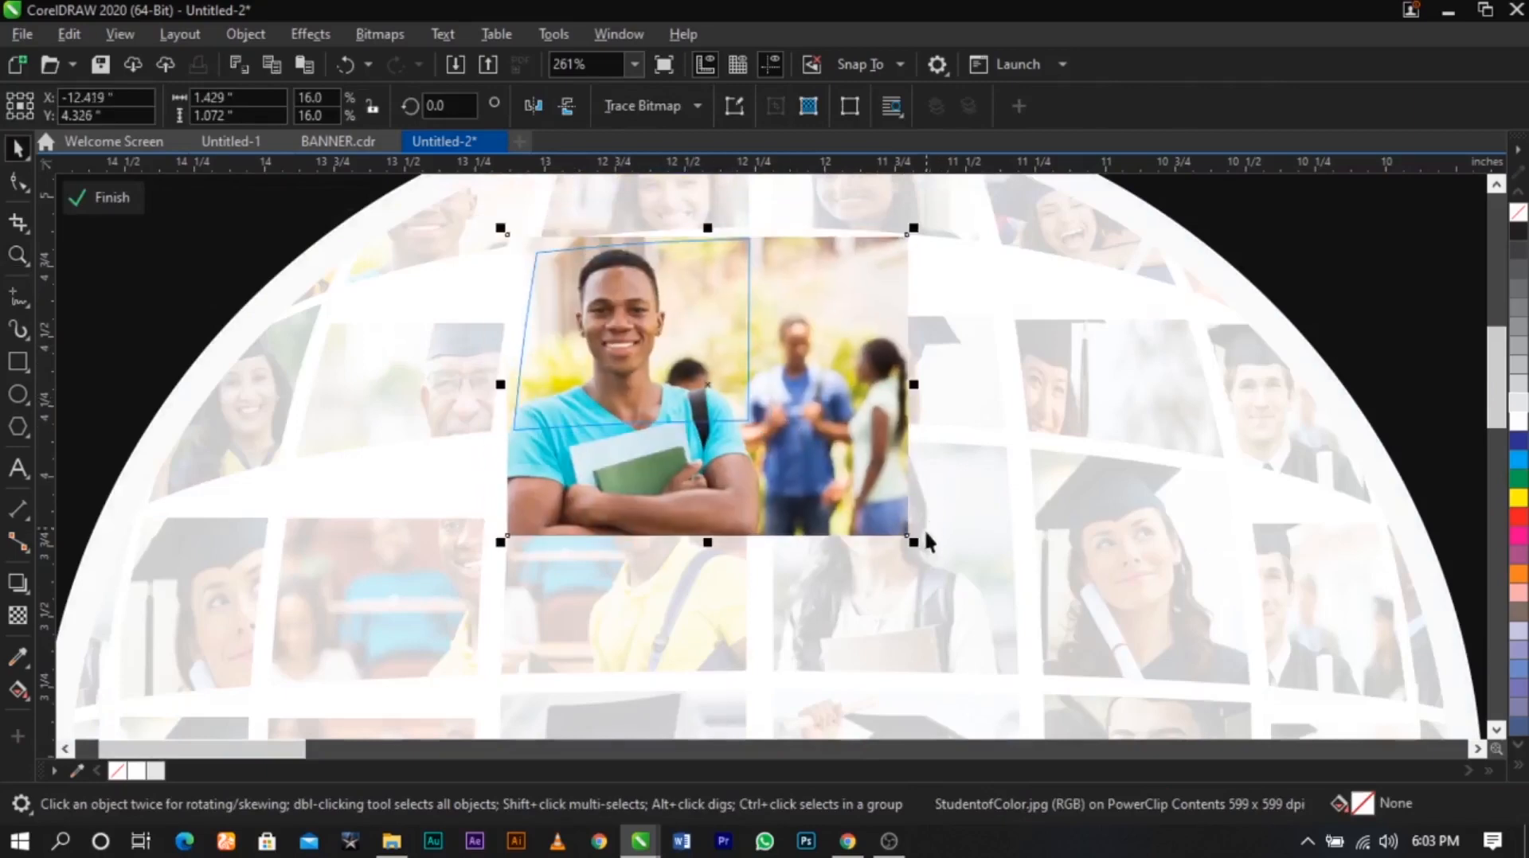
left_click_drag(924, 541, 874, 509)
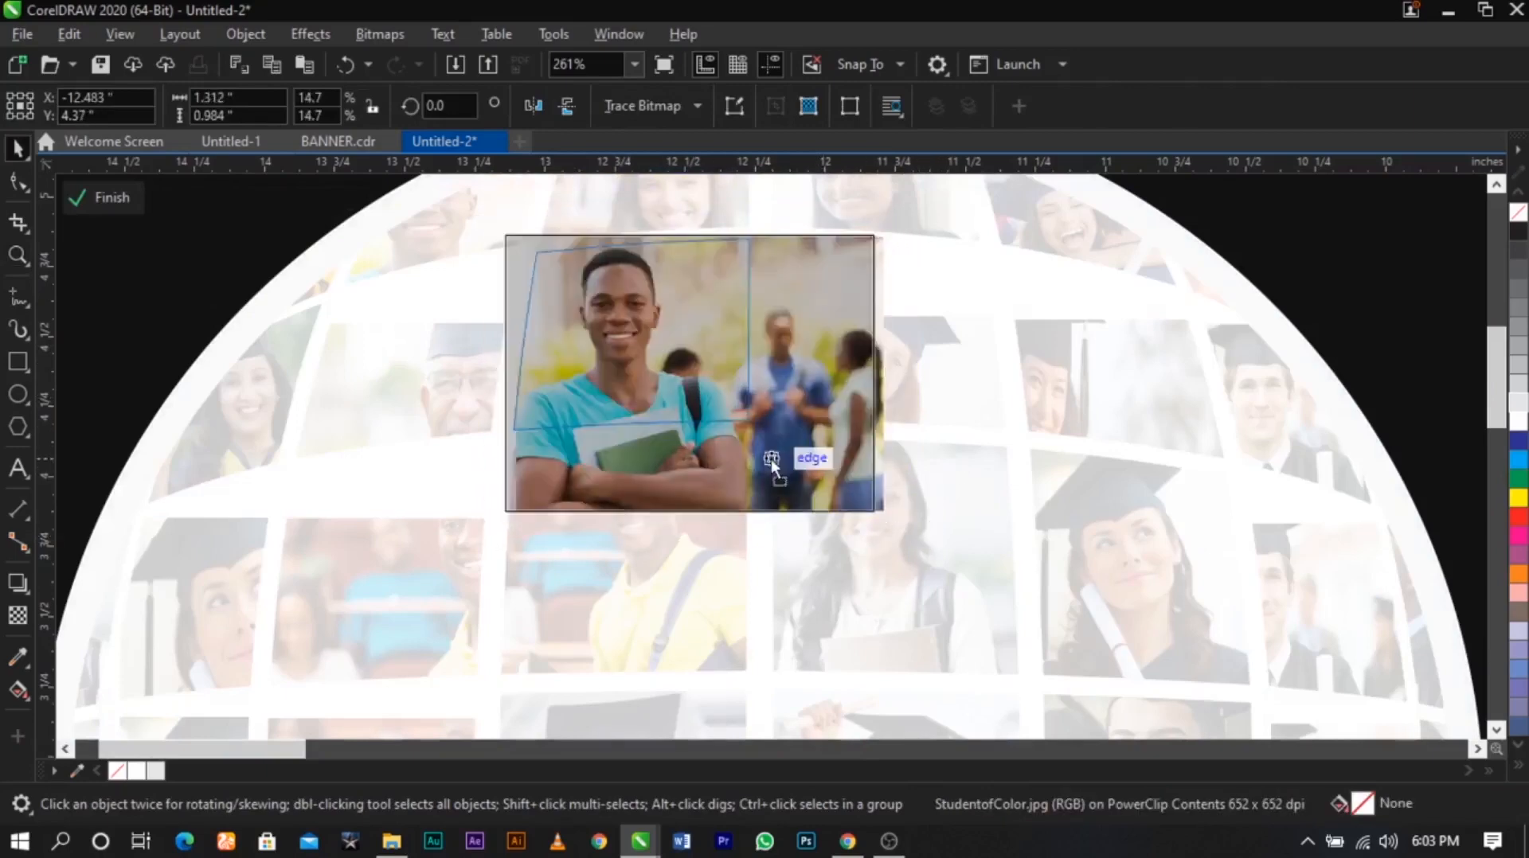
left_click(924, 450, "ctrl")
Copy the red-hooded graduate's photo from the grid's second row into the globe cell beside the student in the turquoise shirt
key("F4")
key("z")
left_click_drag(512, 330, 1162, 625)
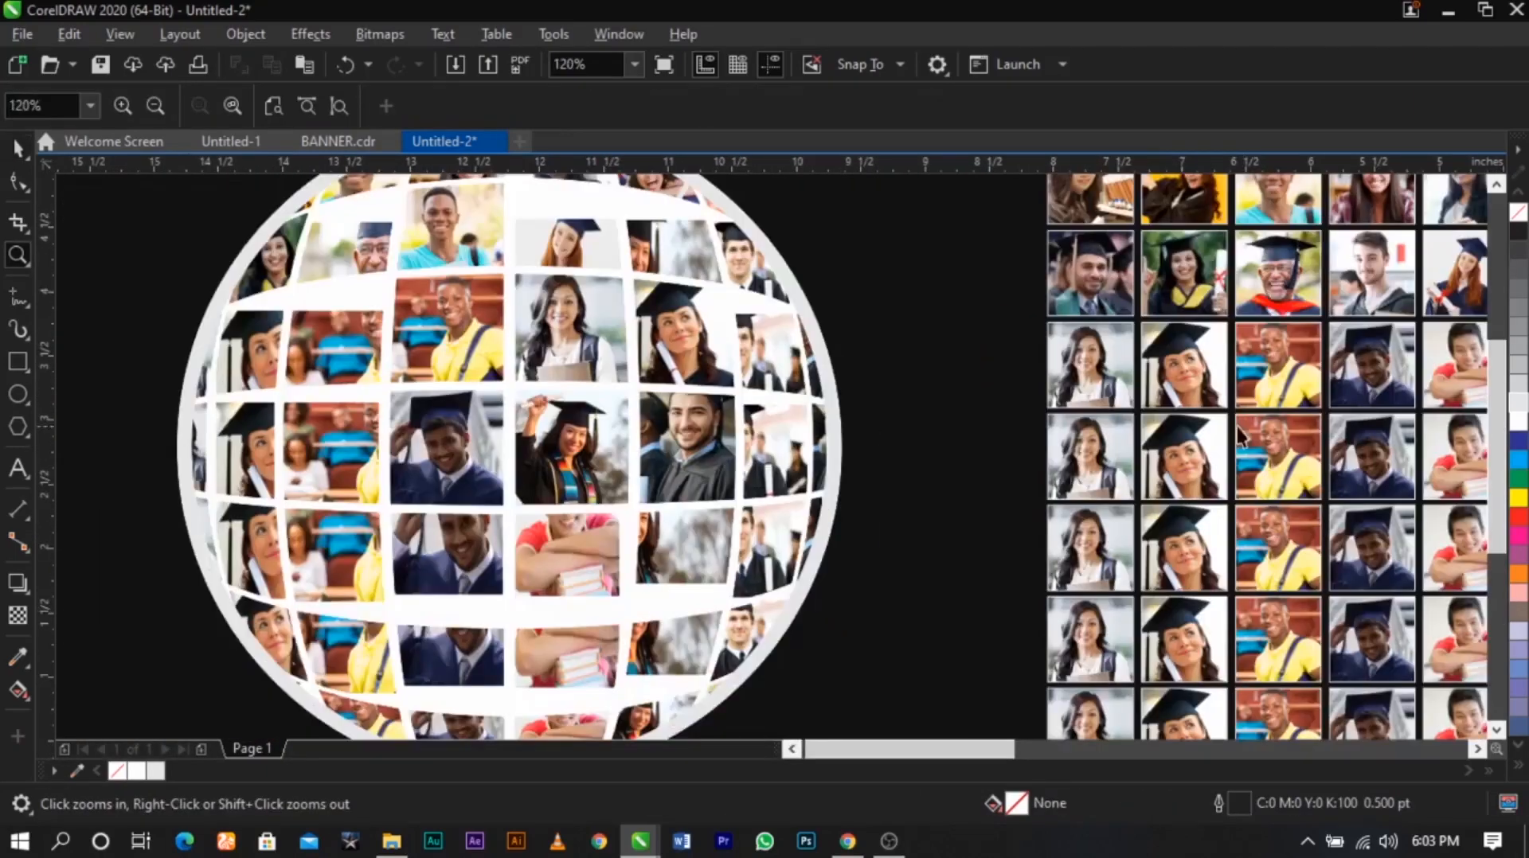
key("space")
left_click(1296, 317, "ctrl")
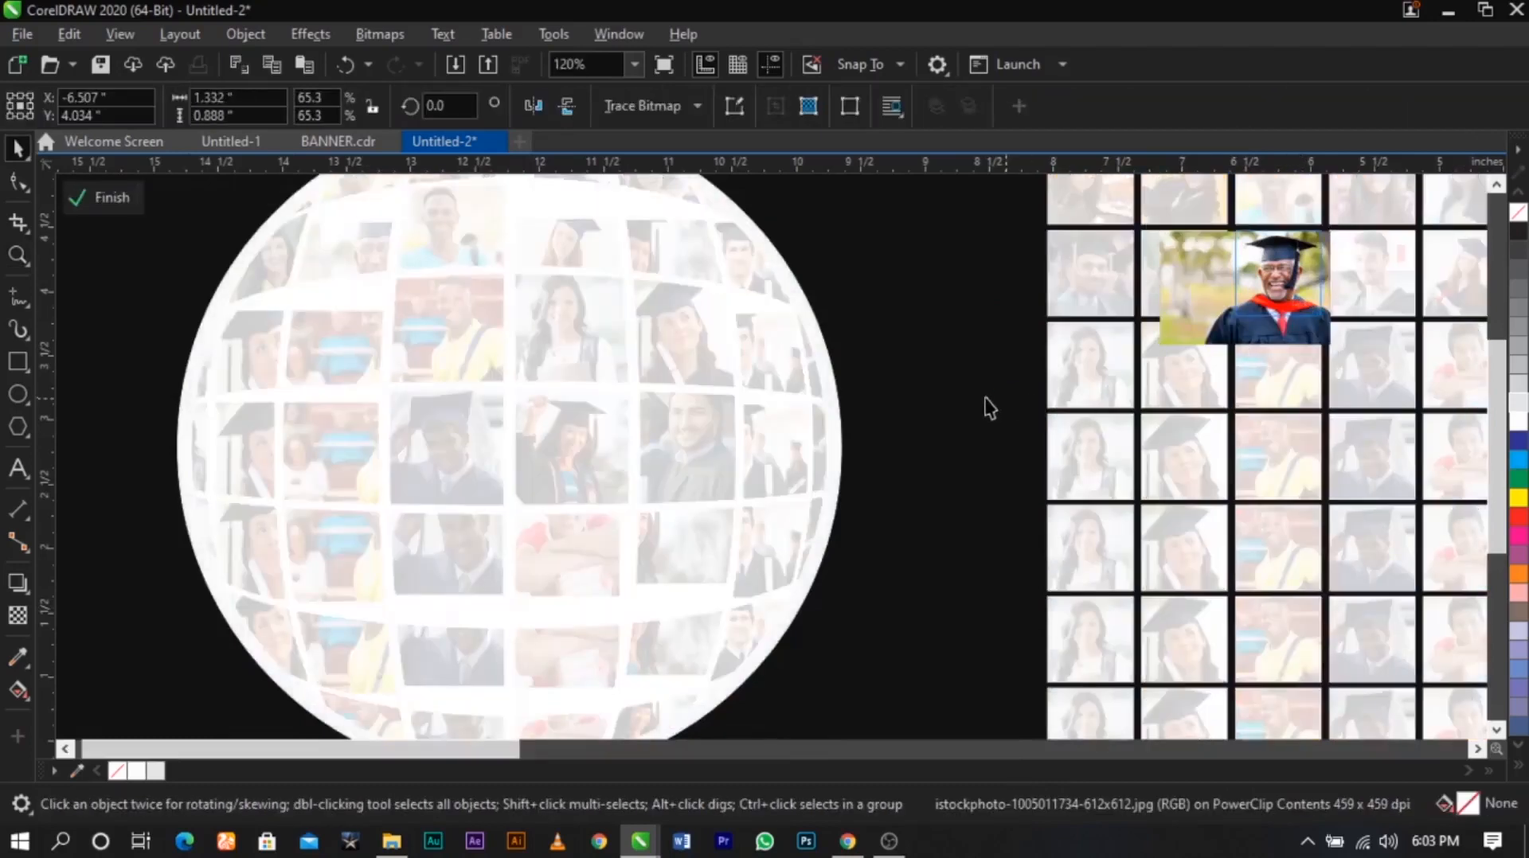
key("ctrl+v")
key("ctrl+z")
left_click(1298, 325)
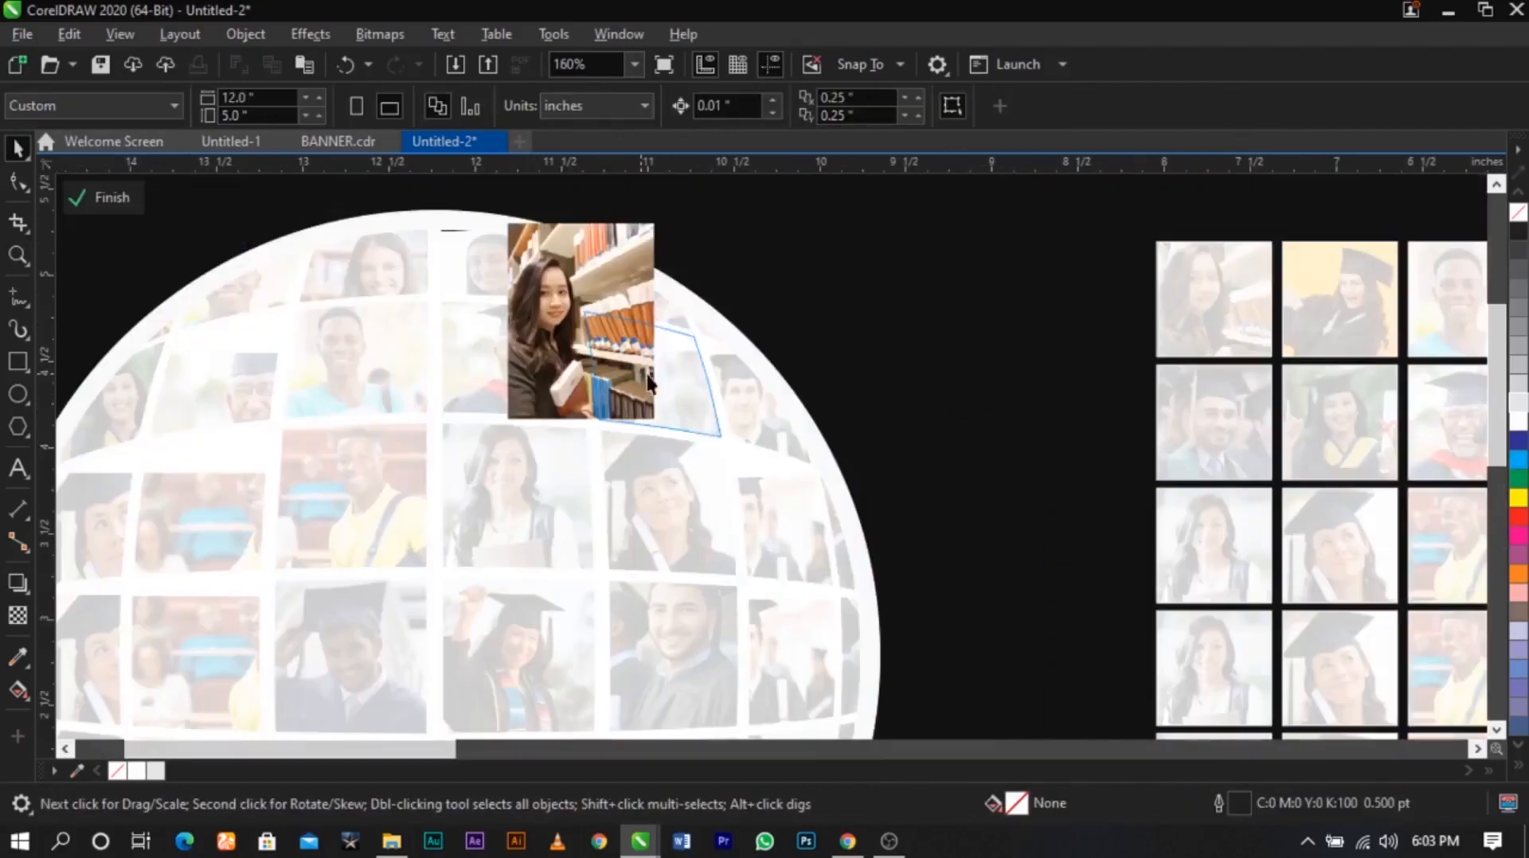
Reposition the unnamed (1).jpg library photo inside the globe cell beside the red-hooded graduate so her face fills the frame
left_click_drag(720, 417, 722, 438)
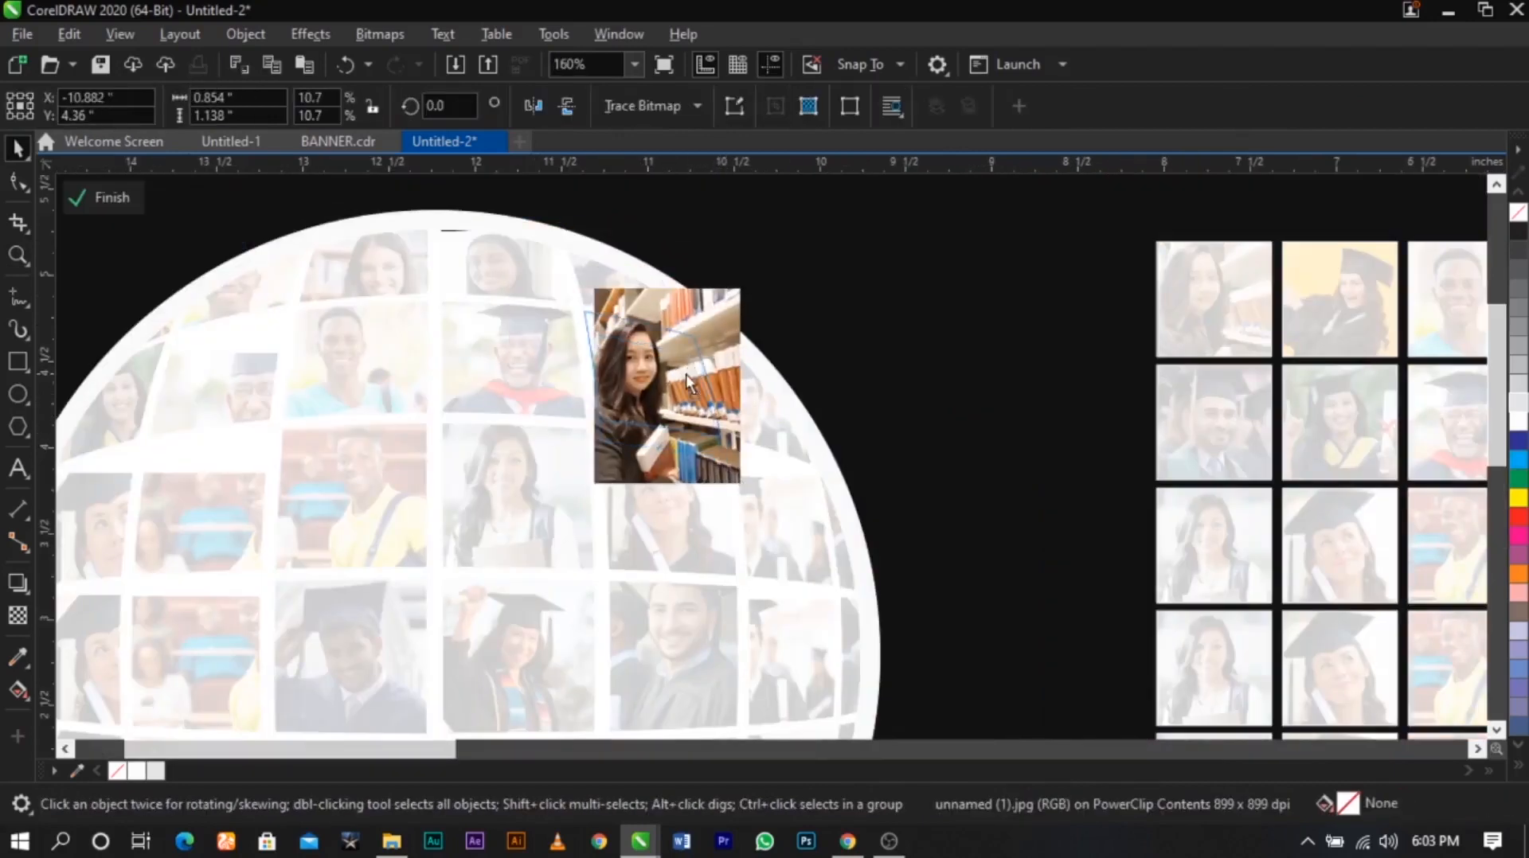
left_click_drag(686, 374, 680, 375)
left_click(804, 368, "ctrl")
Copy the laughing blue-gowned graduate's photo from the last cell of the grid's top row and paste a loose copy on the page
scroll(806, 324, "down", 4)
key("z")
left_click_drag(483, 278, 1177, 552)
key("space")
key("z")
left_click_drag(778, 382, 1250, 678)
key("space")
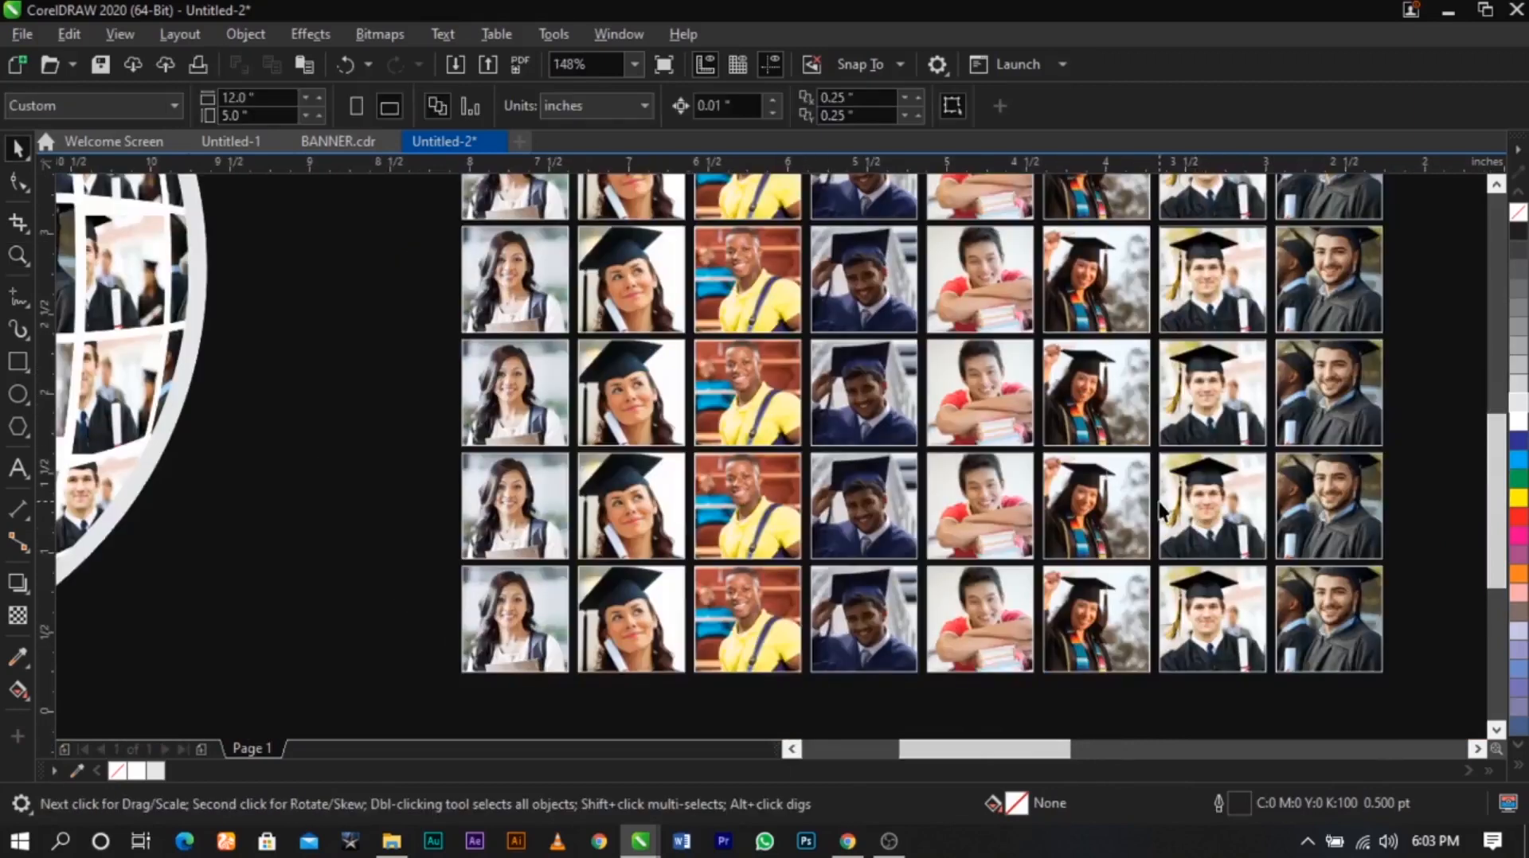
left_click(1341, 525)
scroll(1118, 452, "down", 2)
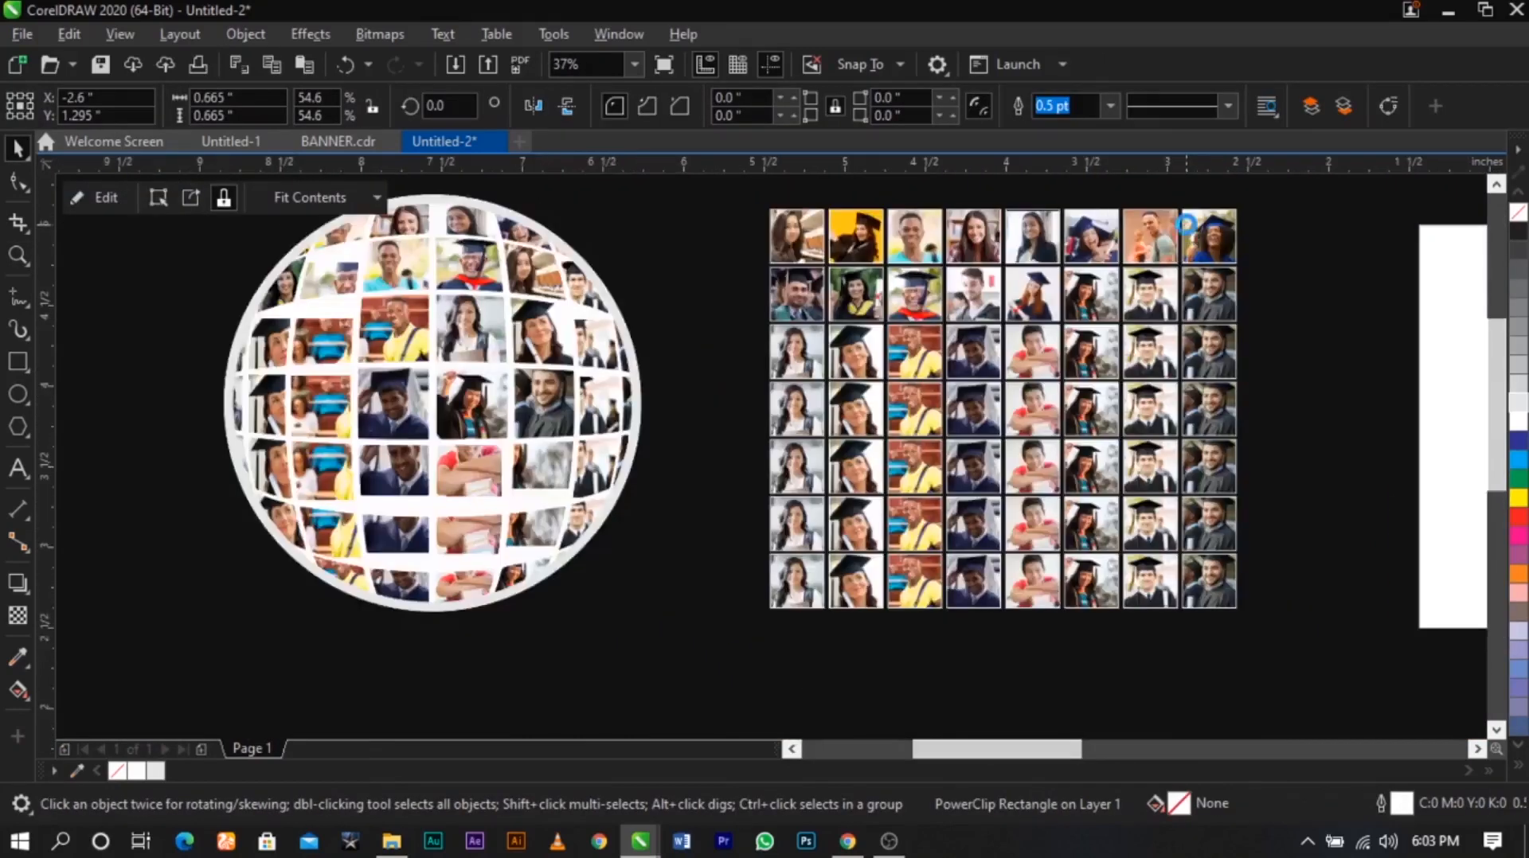
scroll(1171, 272, "up", 2)
left_click(1163, 298)
double_click(1255, 263)
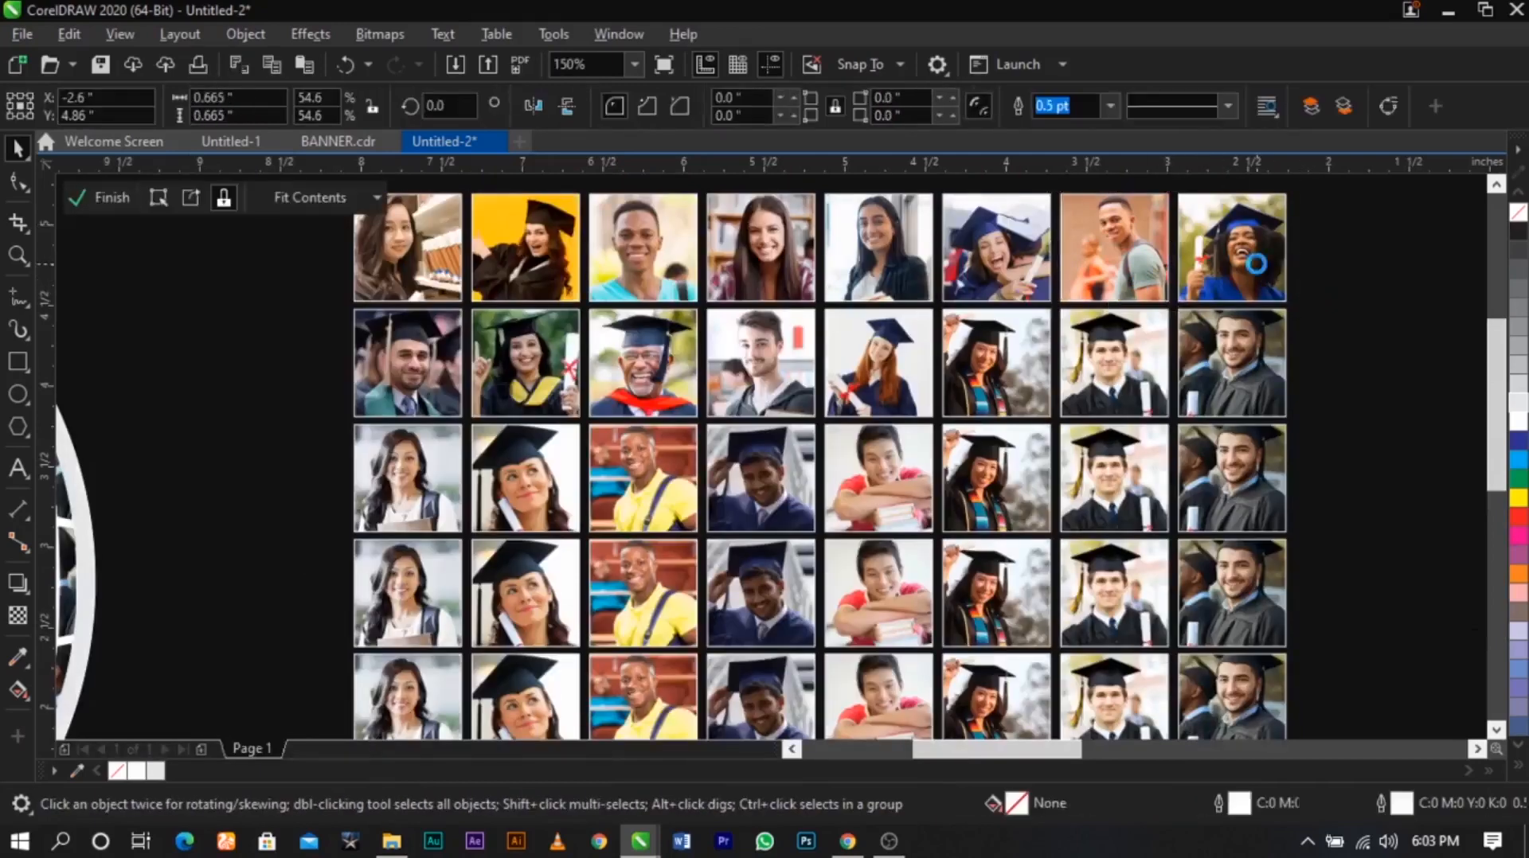
left_click(1371, 385, "ctrl")
scroll(1348, 392, "down", 1)
key("ctrl+z")
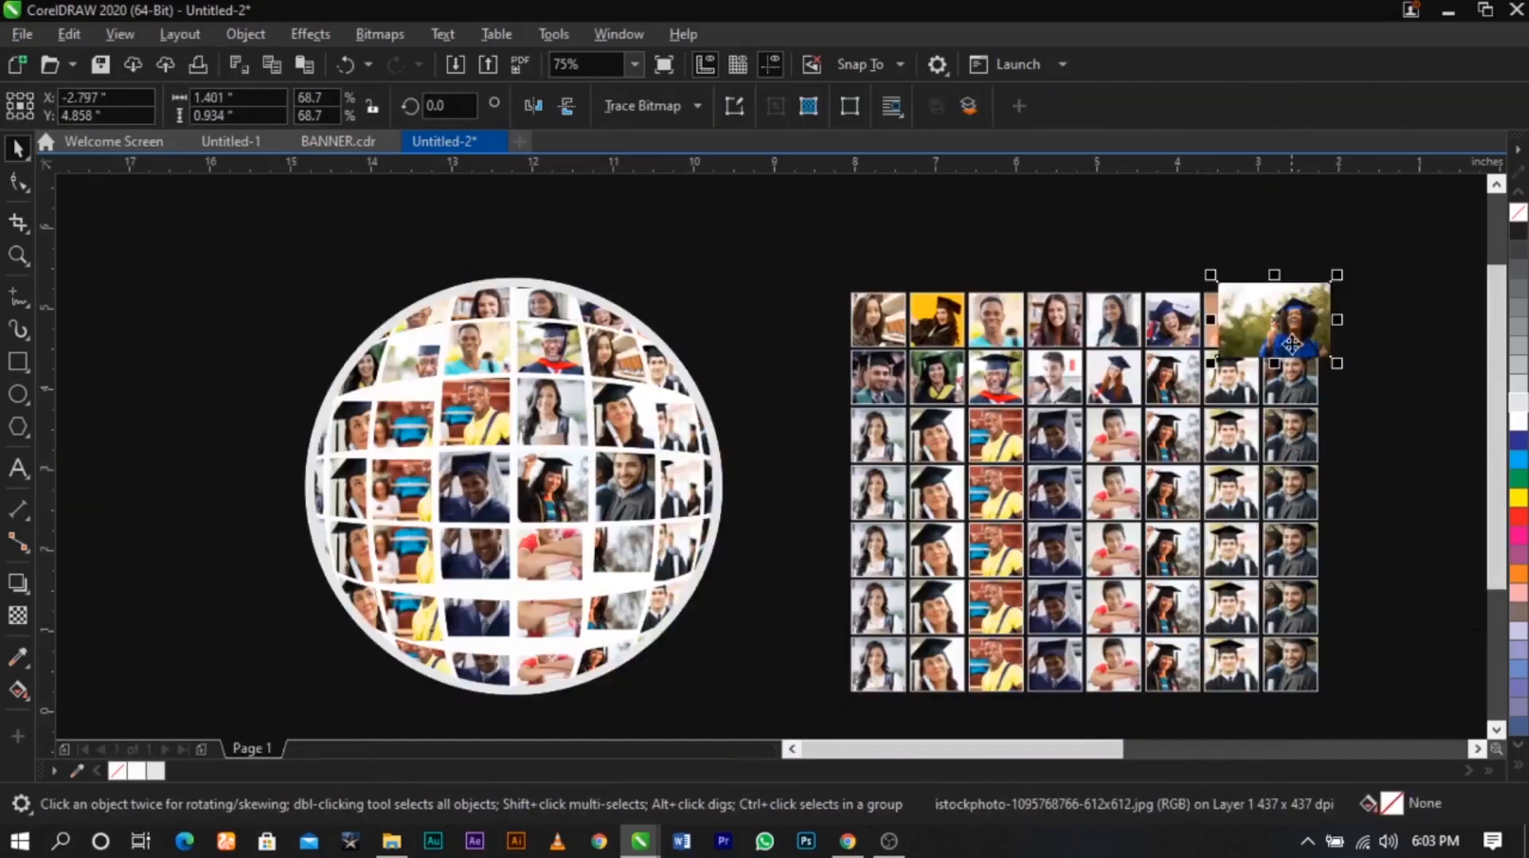
left_click_drag(683, 498, 683, 497)
Place the blue-gowned graduate's photo in the globe's third-row cell near the right edge and center her face in the frame
scroll(385, 441, "up", 3)
left_click_drag(1047, 574, 1055, 335)
left_click(1103, 400)
double_click(1100, 405)
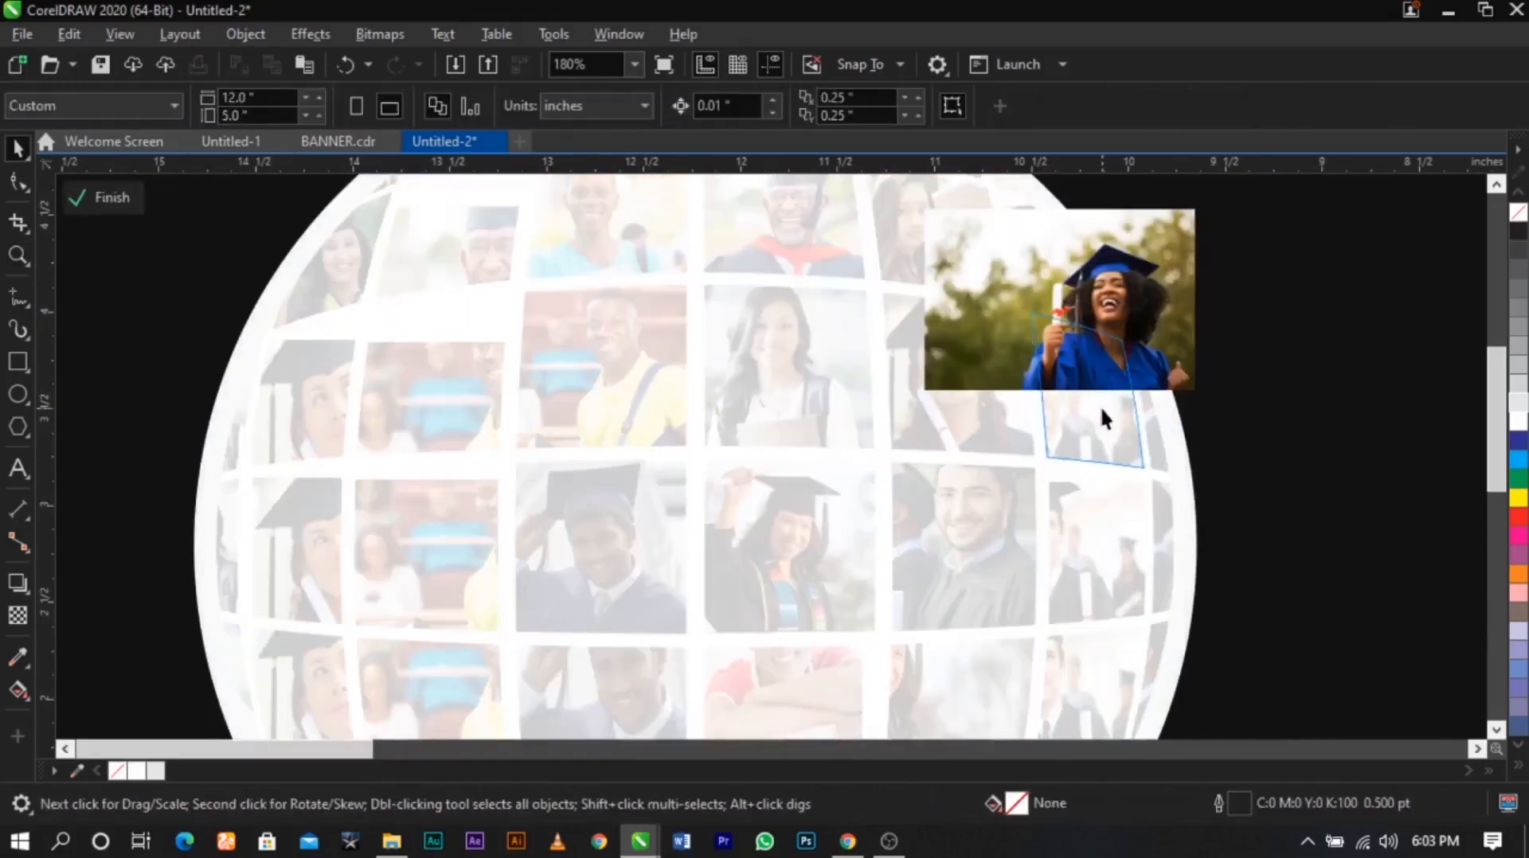
left_click_drag(1100, 404, 1088, 463)
left_click_drag(1102, 444, 1093, 446)
left_click(1266, 436, "ctrl")
scroll(1001, 341, "down", 2)
key("z")
left_click_drag(467, 234, 1507, 696)
key("space")
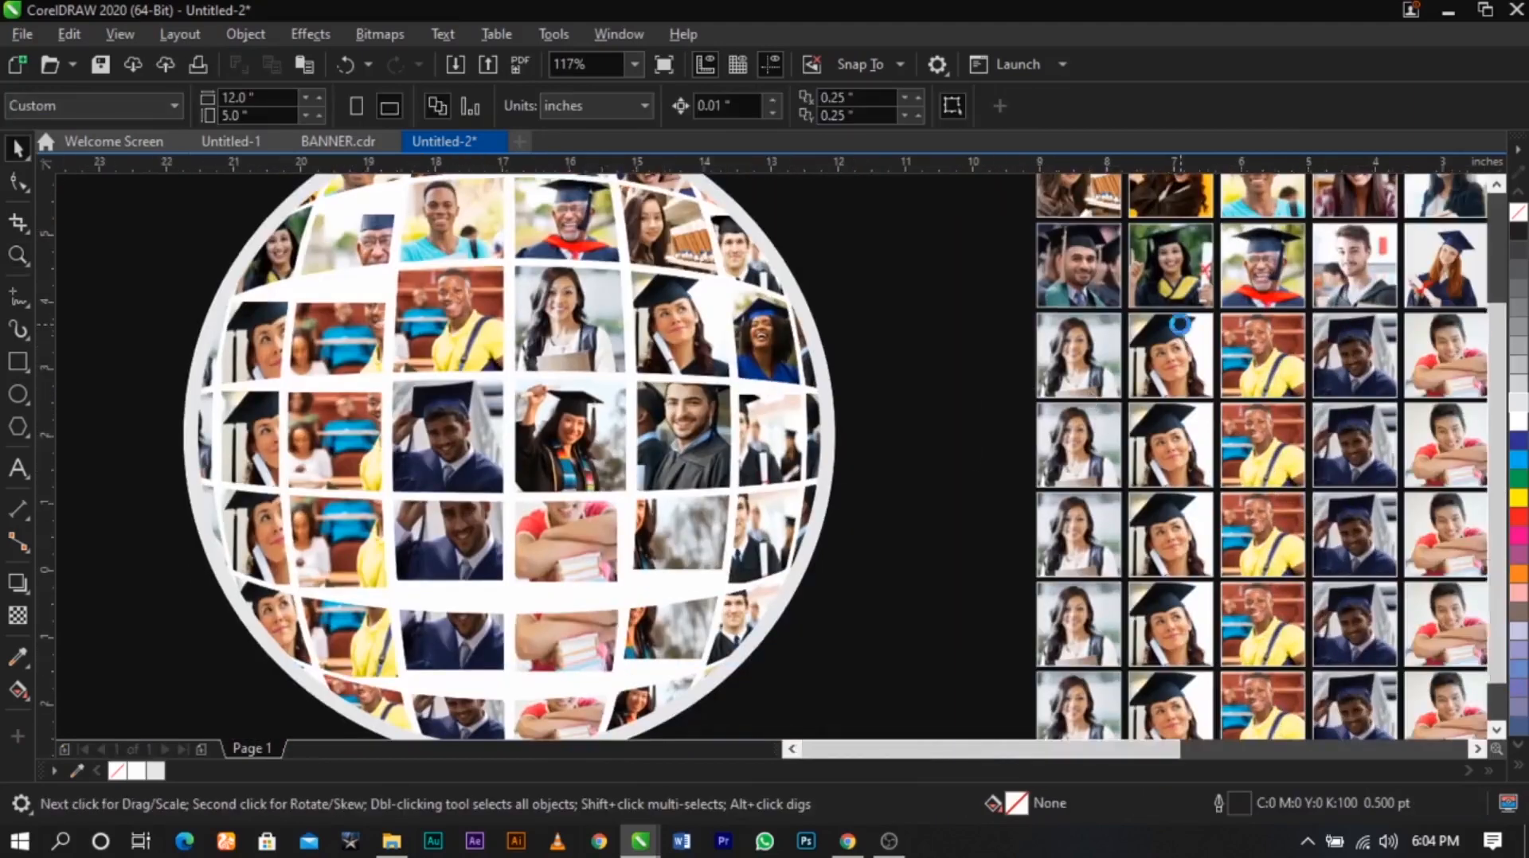
scroll(1179, 324, "down", 2)
scroll(1192, 391, "down", 4)
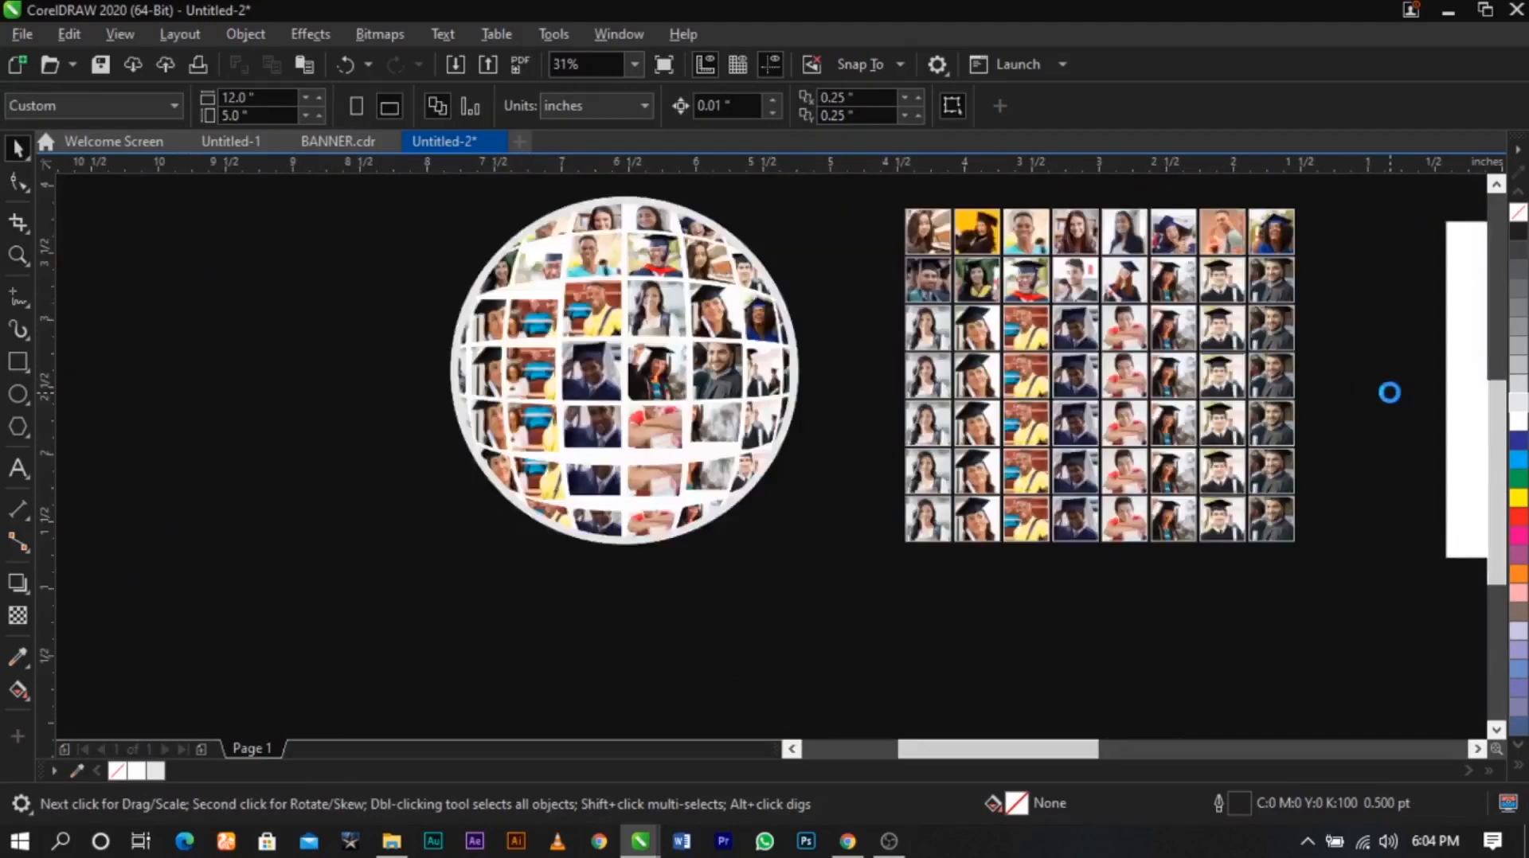
key("z")
left_click_drag(808, 262, 1384, 518)
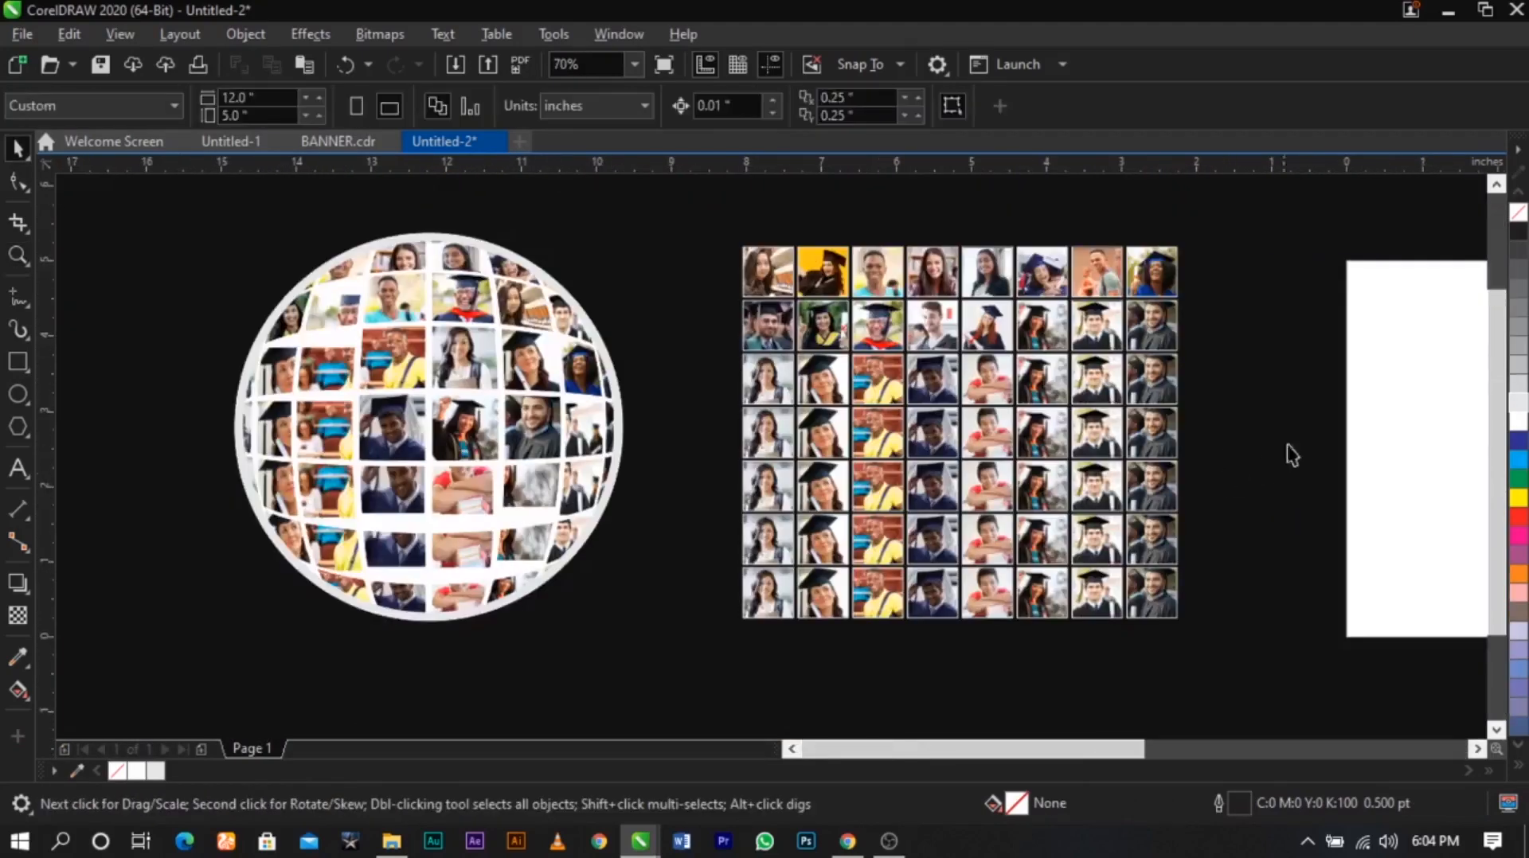
double_click(1039, 285)
key("ctrl+c")
left_click(1285, 383, "ctrl")
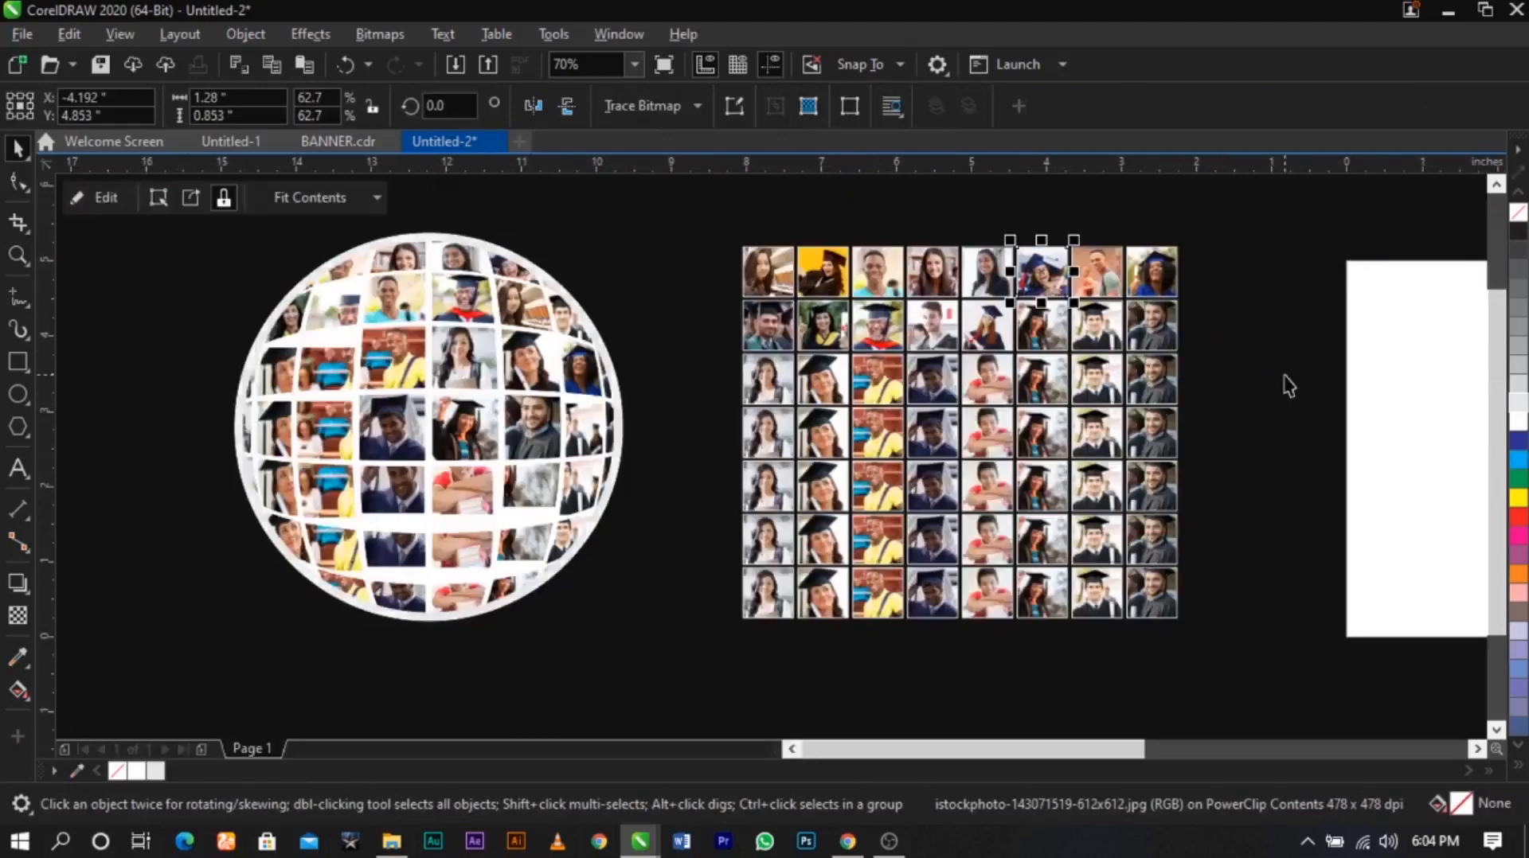
key("ctrl+v")
left_click_drag(1015, 279, 700, 313)
key("z")
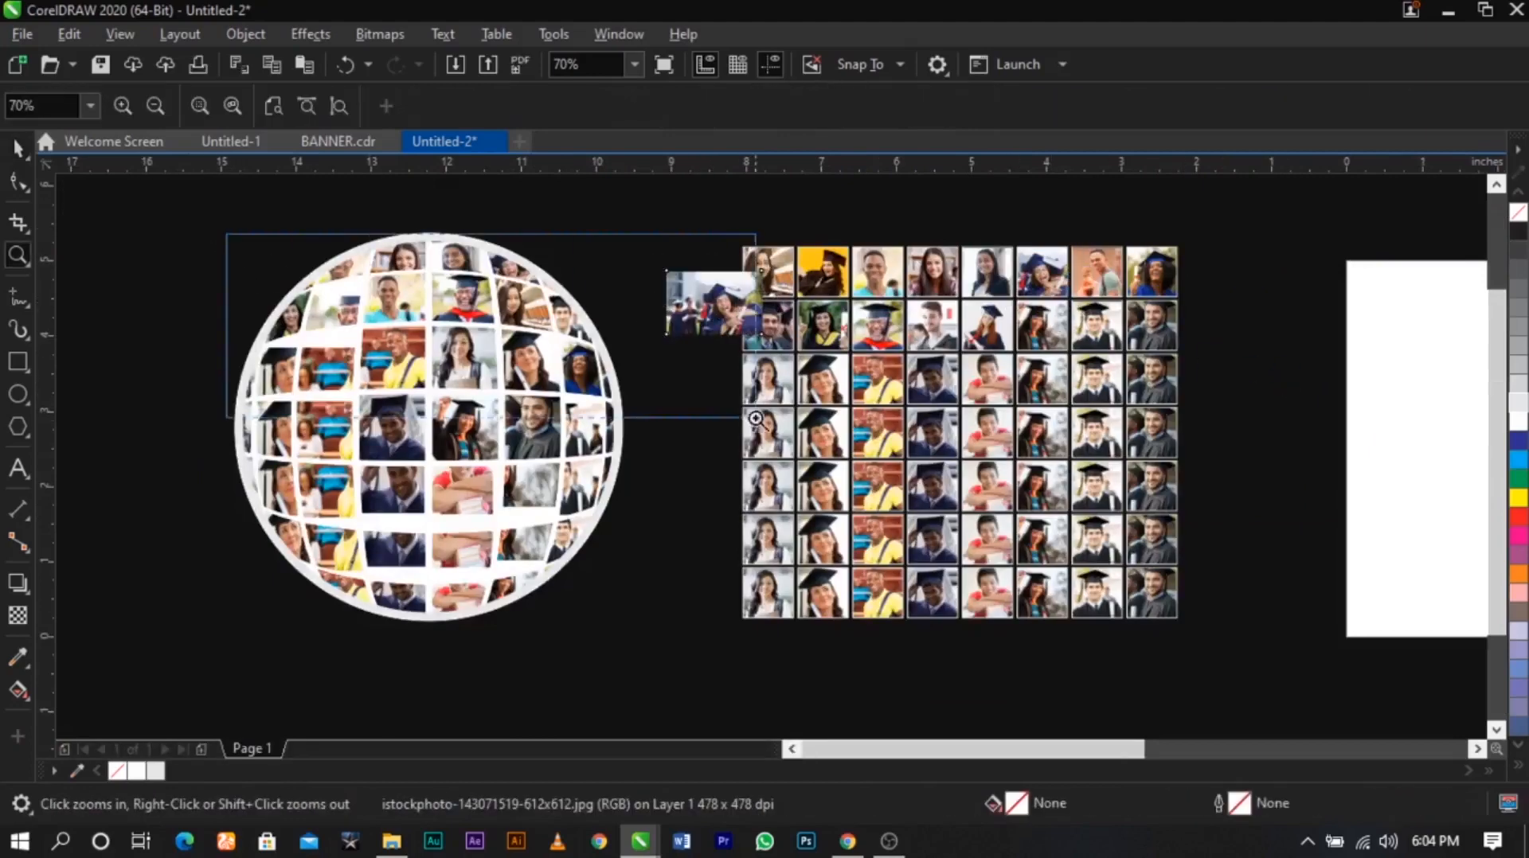
left_click_drag(755, 418, 764, 418)
left_click_drag(1338, 408, 348, 408)
left_click(447, 428)
double_click(365, 404)
left_click(953, 289, "ctrl")
scroll(948, 302, "down", 1)
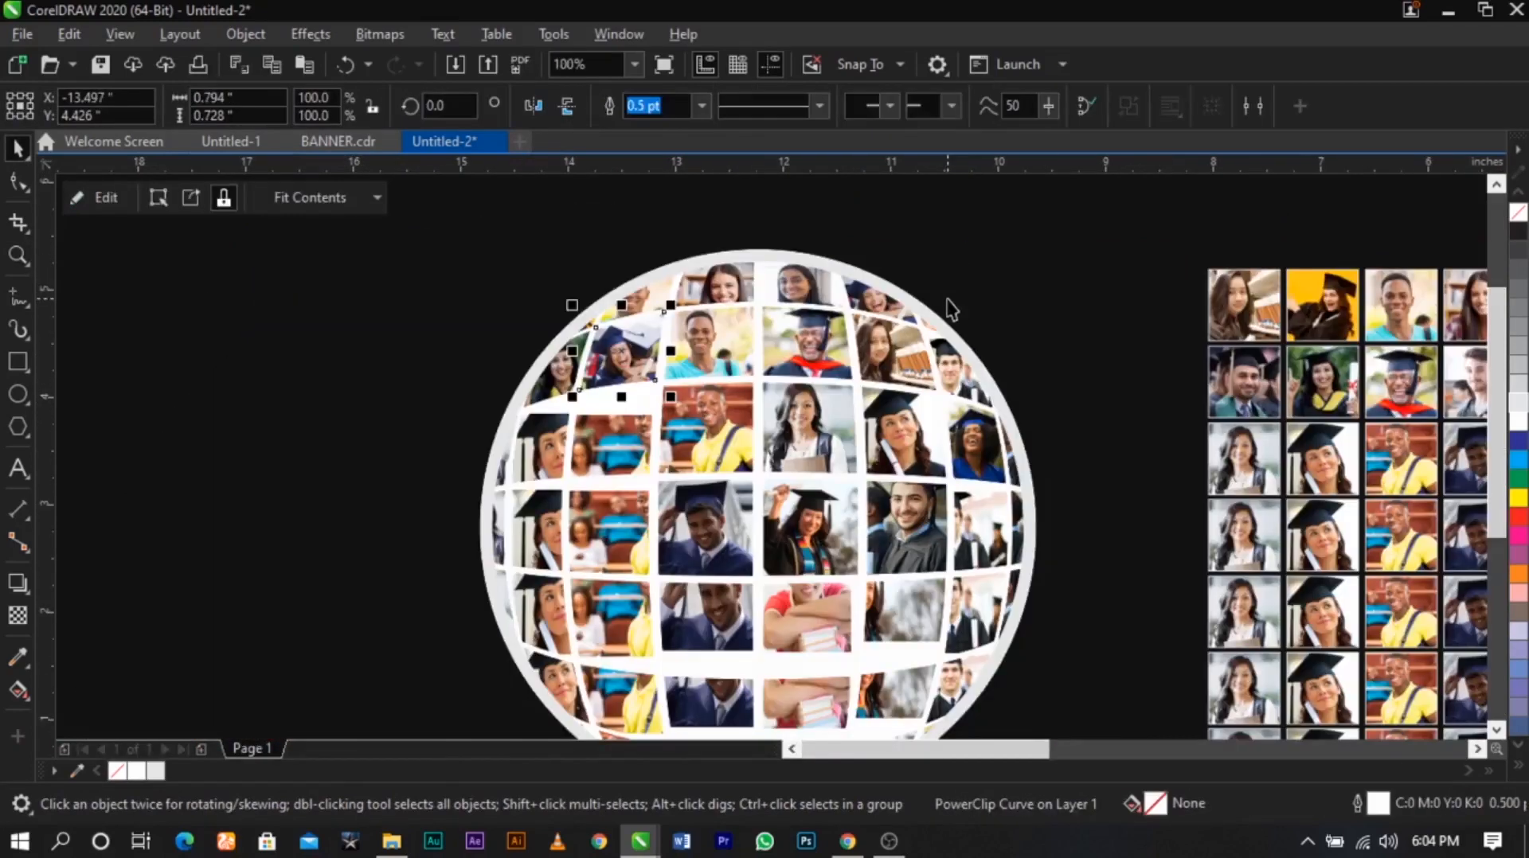
left_click(948, 303)
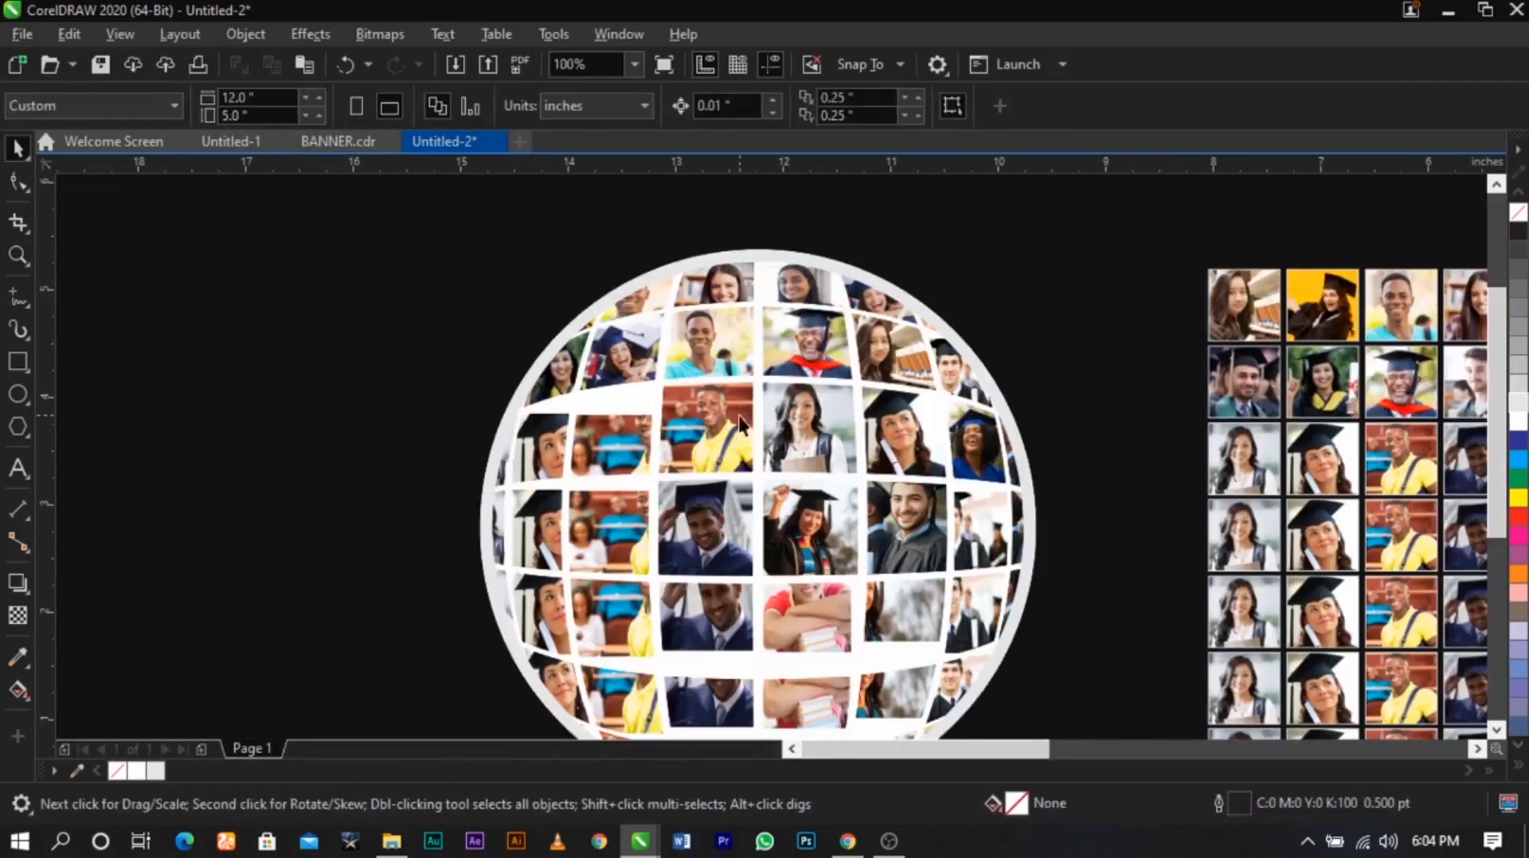
key("F2")
mouse_move(388, 297)
left_mouse_down()
mouse_move(1501, 671)
mouse_move(1515, 701)
left_mouse_up()
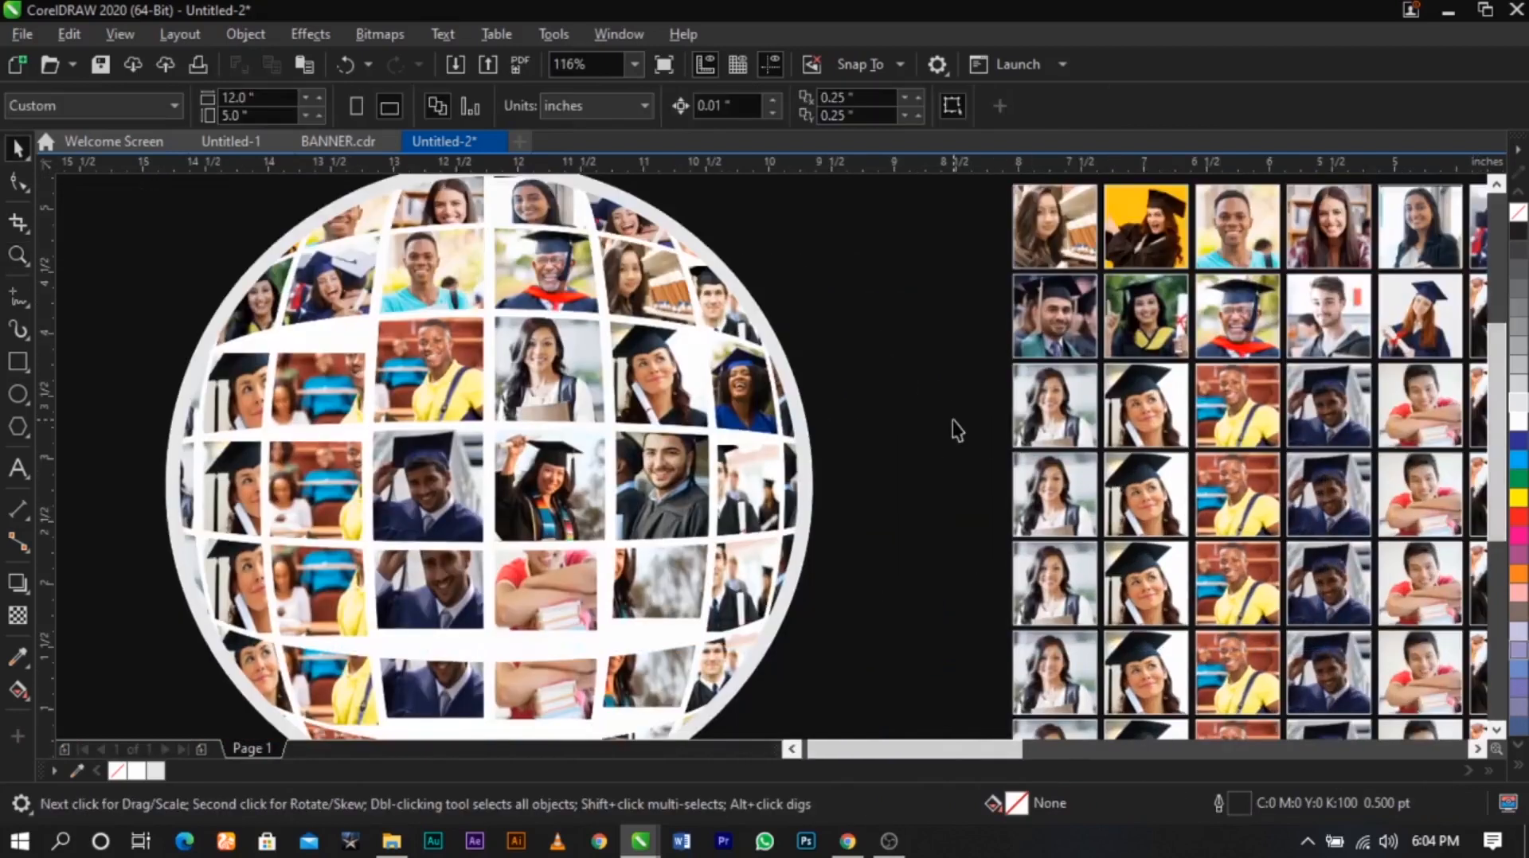
scroll(944, 425, "down", 1)
left_click_drag(505, 299, 1385, 641)
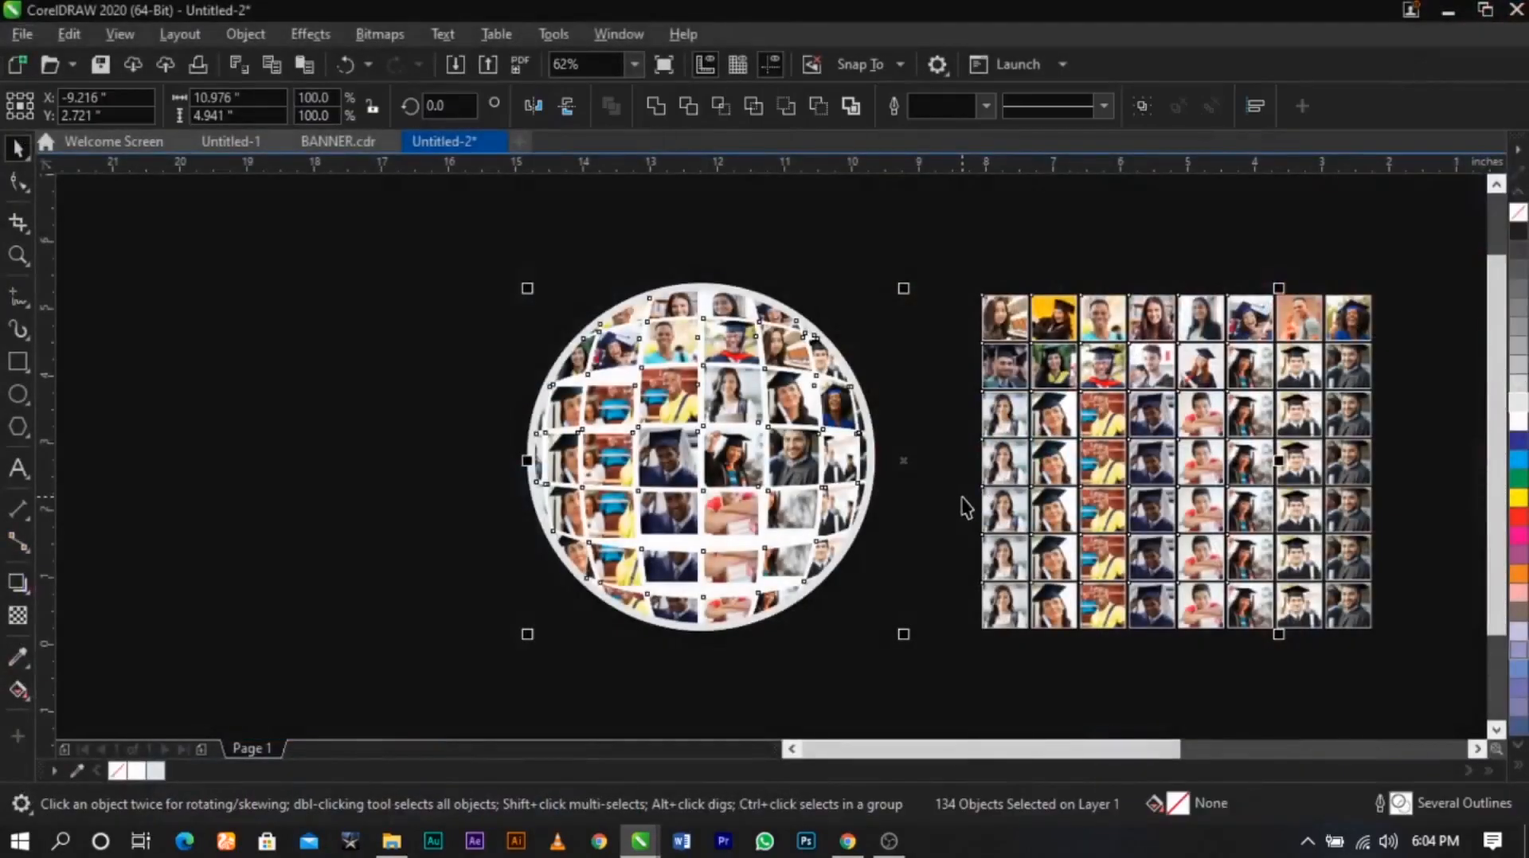
Copy the Vietnamese student_istock.jpg.jpg photo from the grid's fifth row and paste a loose copy beside the globe
key("z")
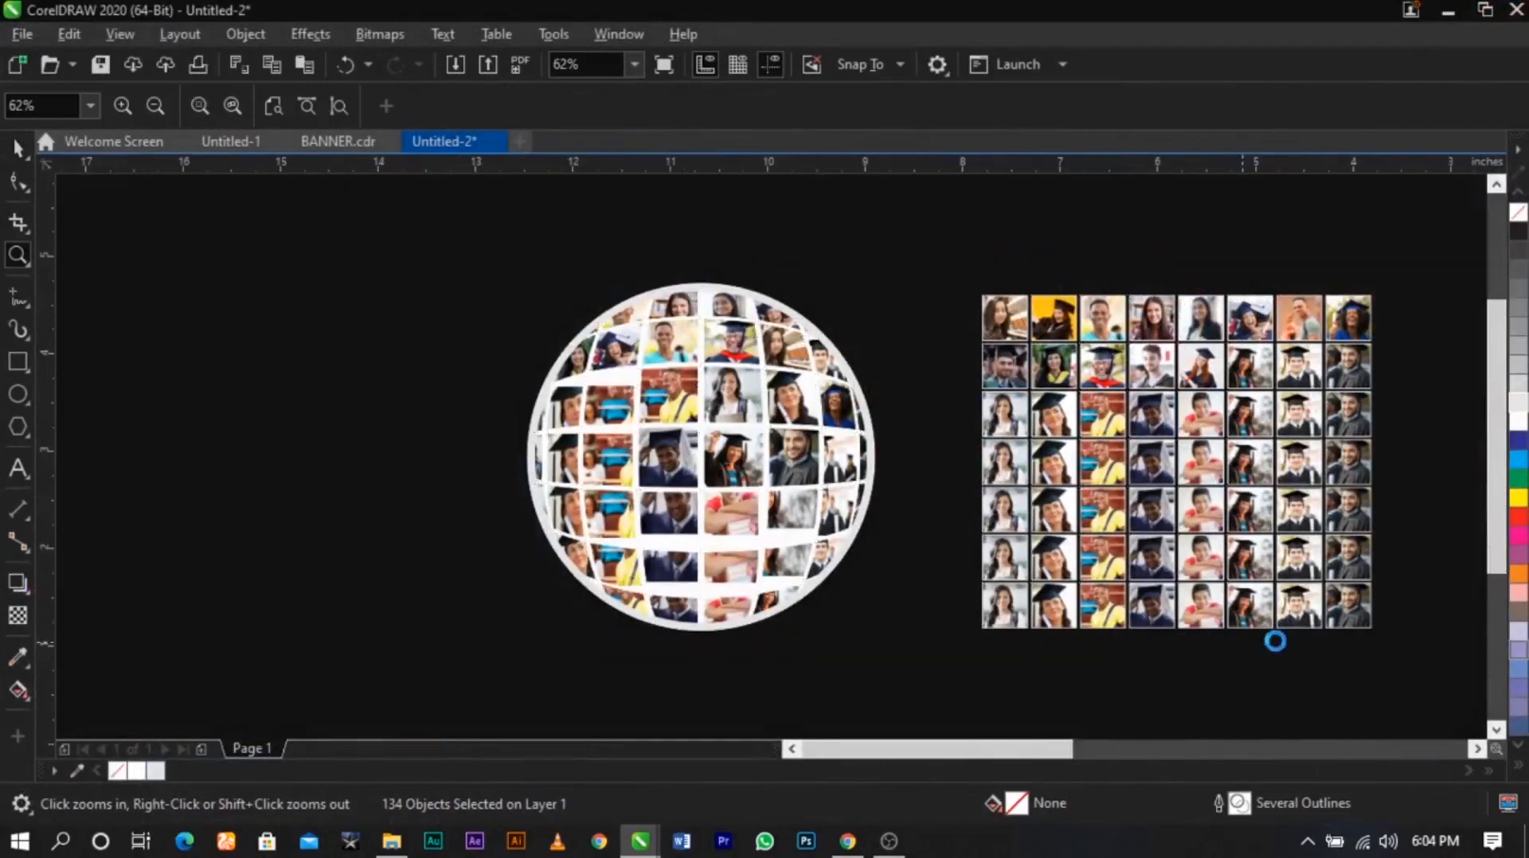
left_click_drag(446, 252, 1275, 641)
key("space")
left_click(902, 488)
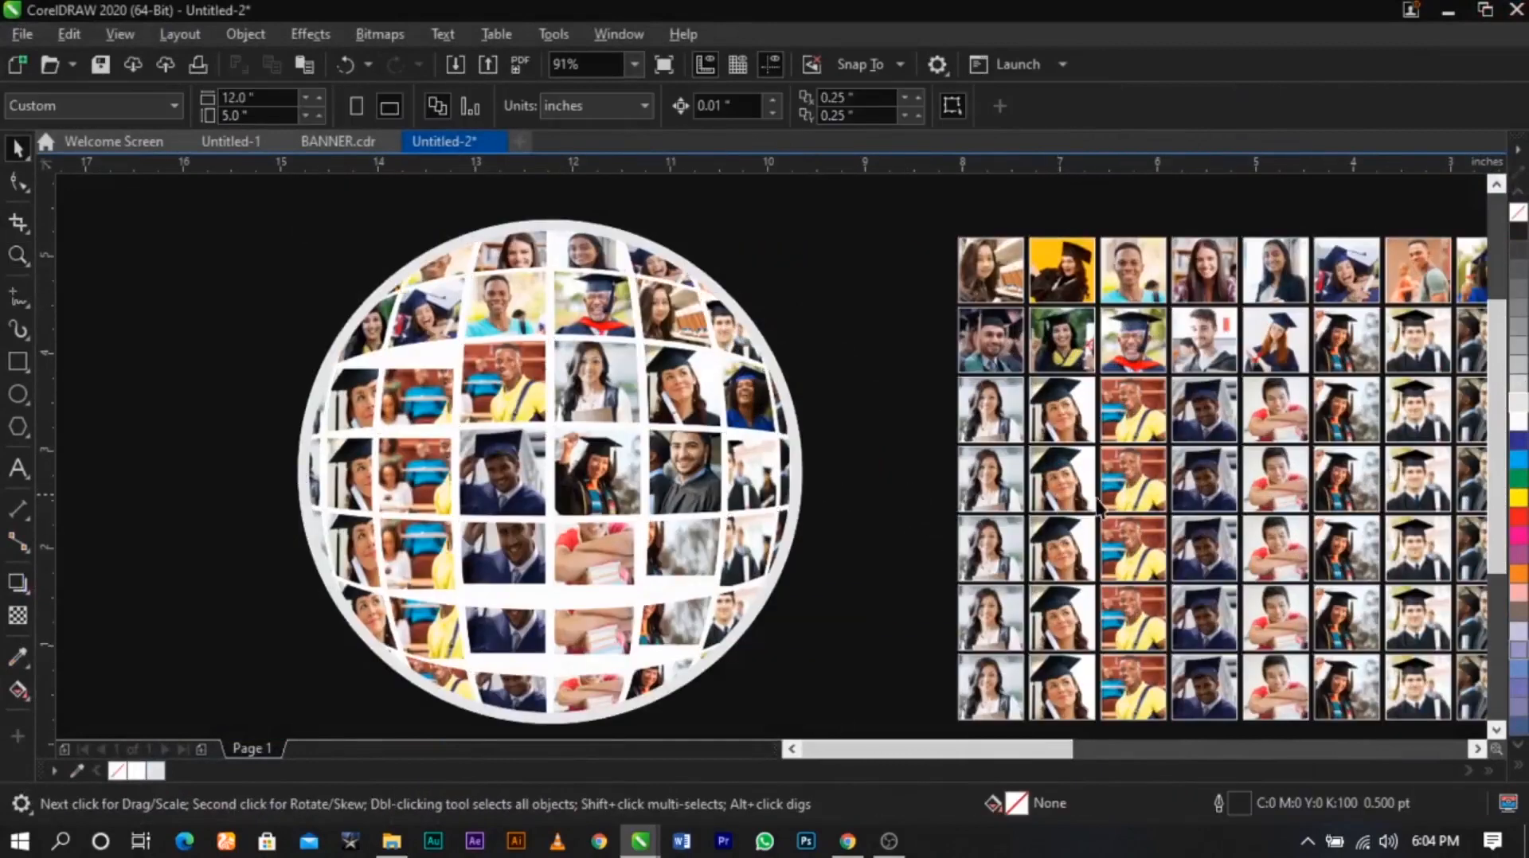
double_click(1278, 547)
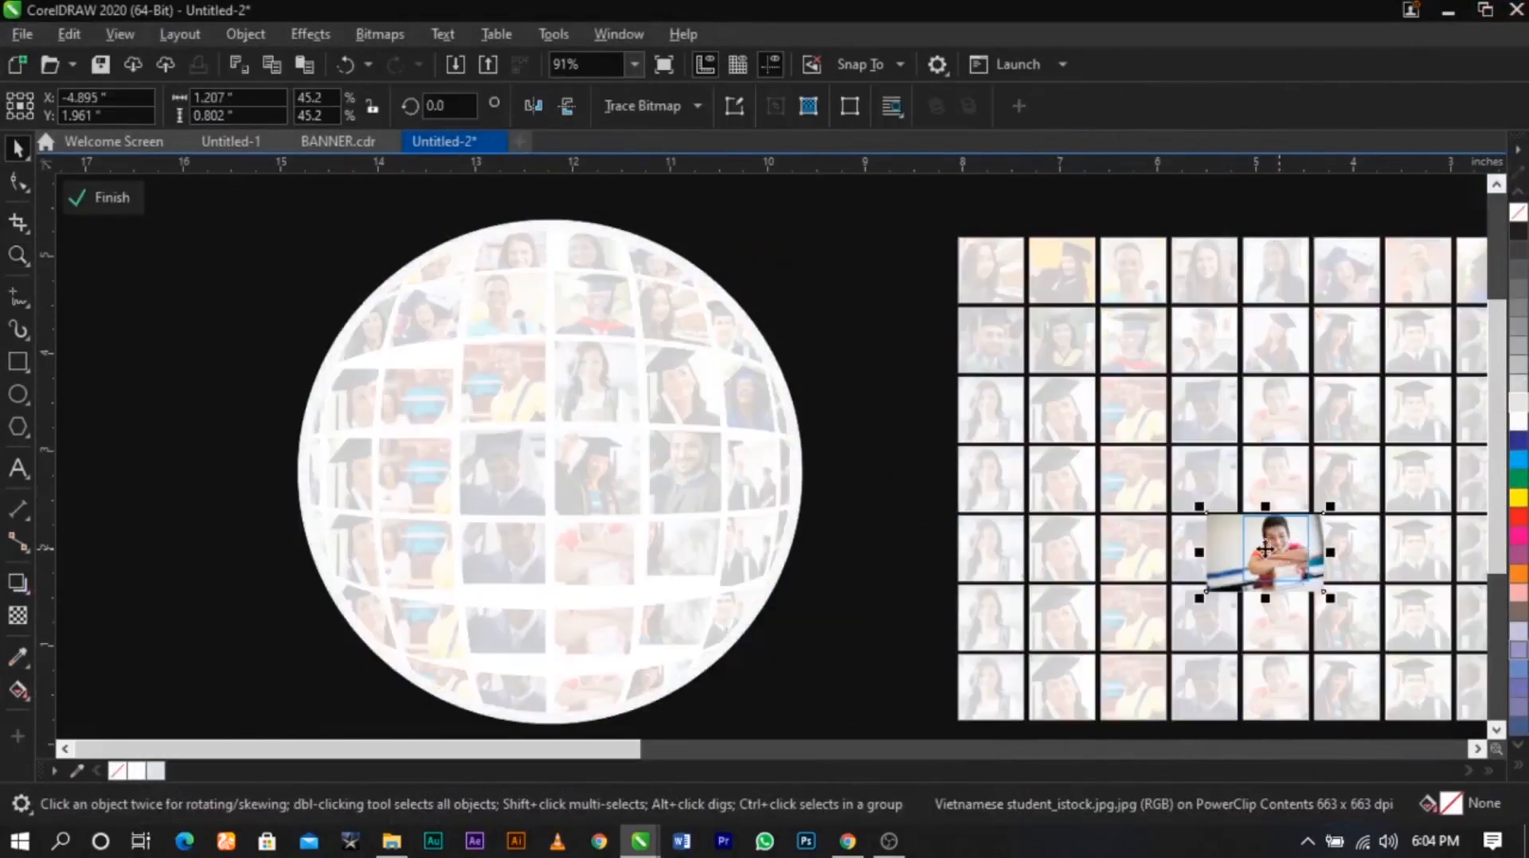
left_click(889, 522, "ctrl")
key("ctrl+v")
left_click_drag(1237, 547, 905, 537)
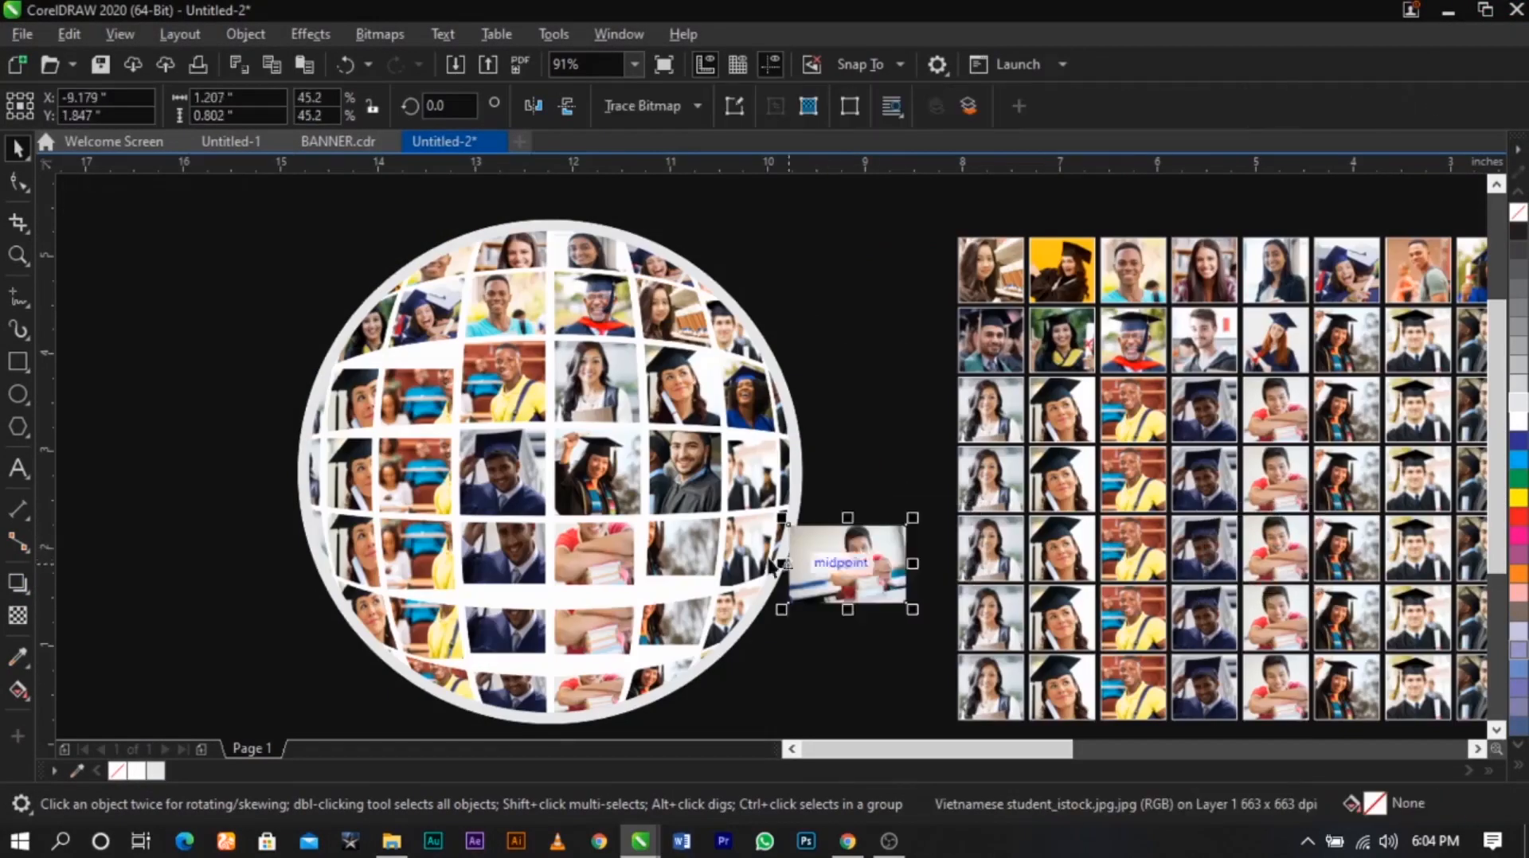
Place the Vietnamese student_istock.jpg.jpg photo in the globe's fifth-row cell below the graduate raising her diploma, enlarging it to fit the frame
scroll(691, 660, "up", 3)
left_click_drag(1089, 488, 483, 453)
left_click(557, 543)
double_click(502, 432)
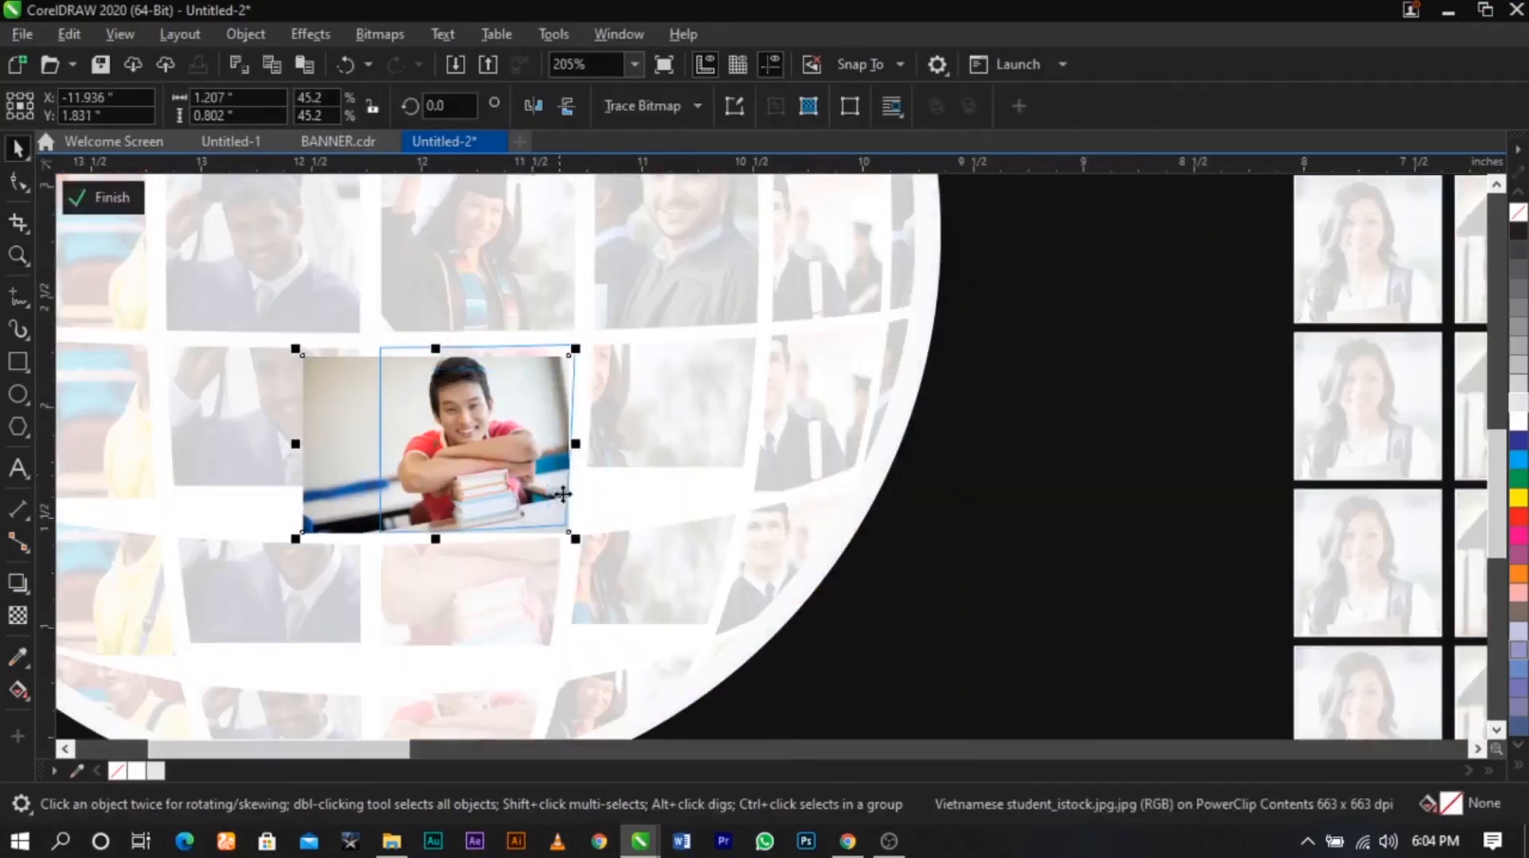
left_click_drag(568, 532, 605, 552)
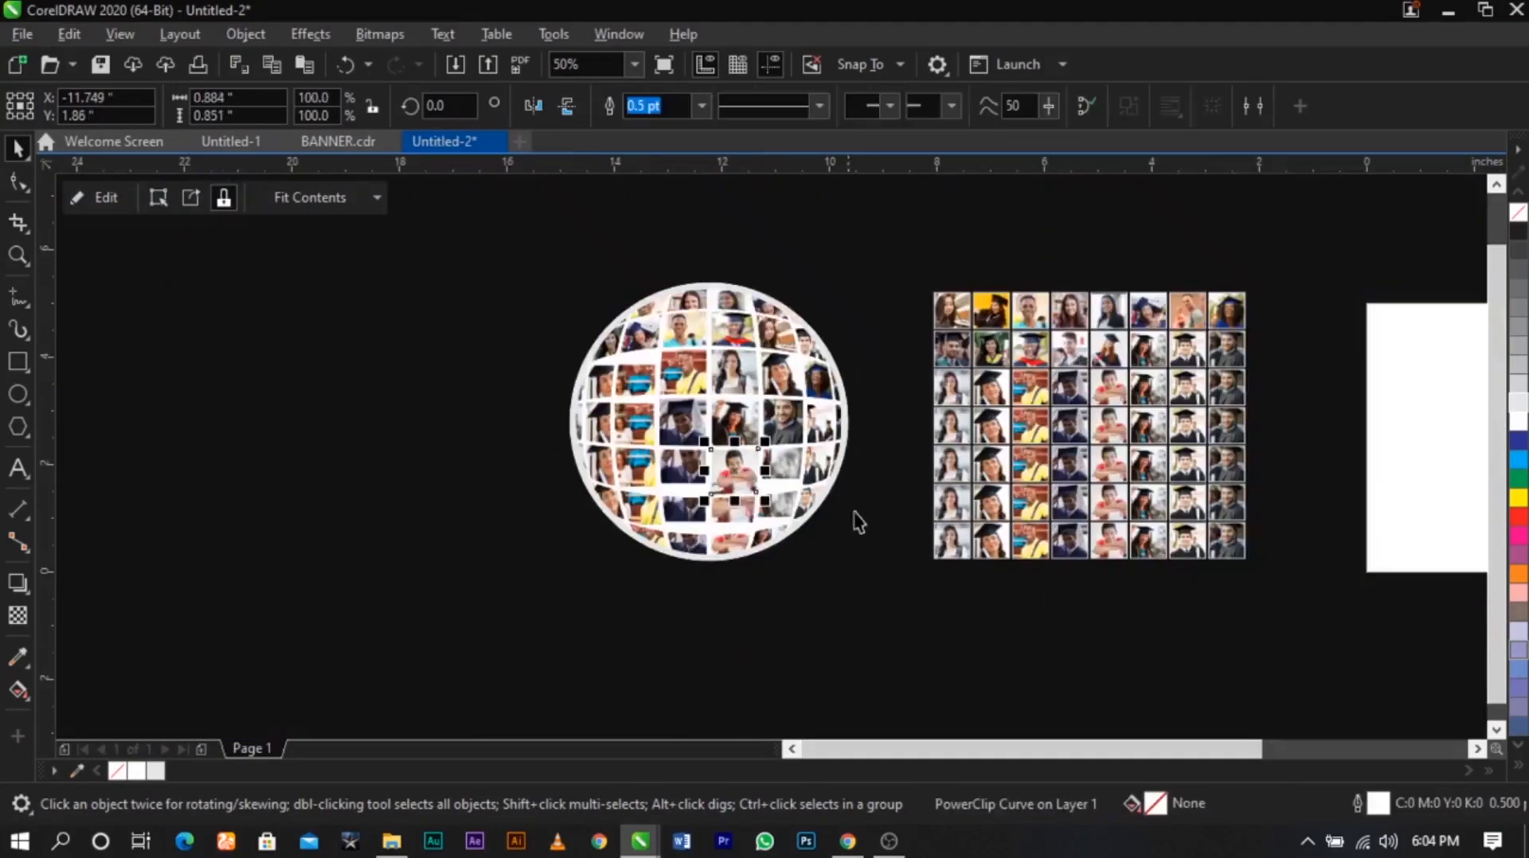
Copy the how-graduate-on-time-transfer-replacement.jpg photo from the grid's sixth row and paste a loose copy on the page
left_click(788, 510)
scroll(1035, 485, "up", 2)
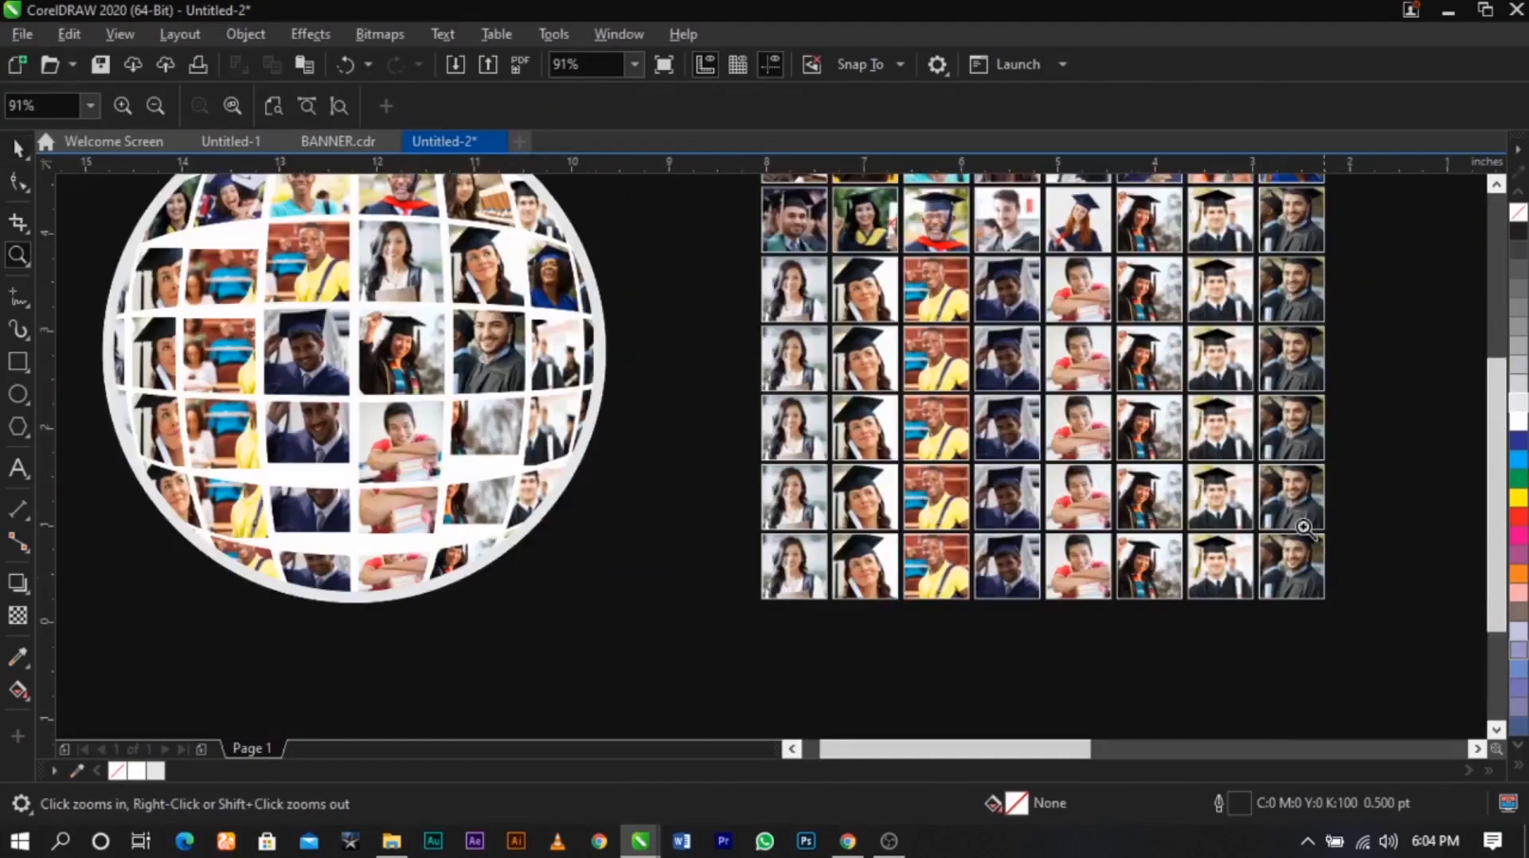
double_click(1174, 529)
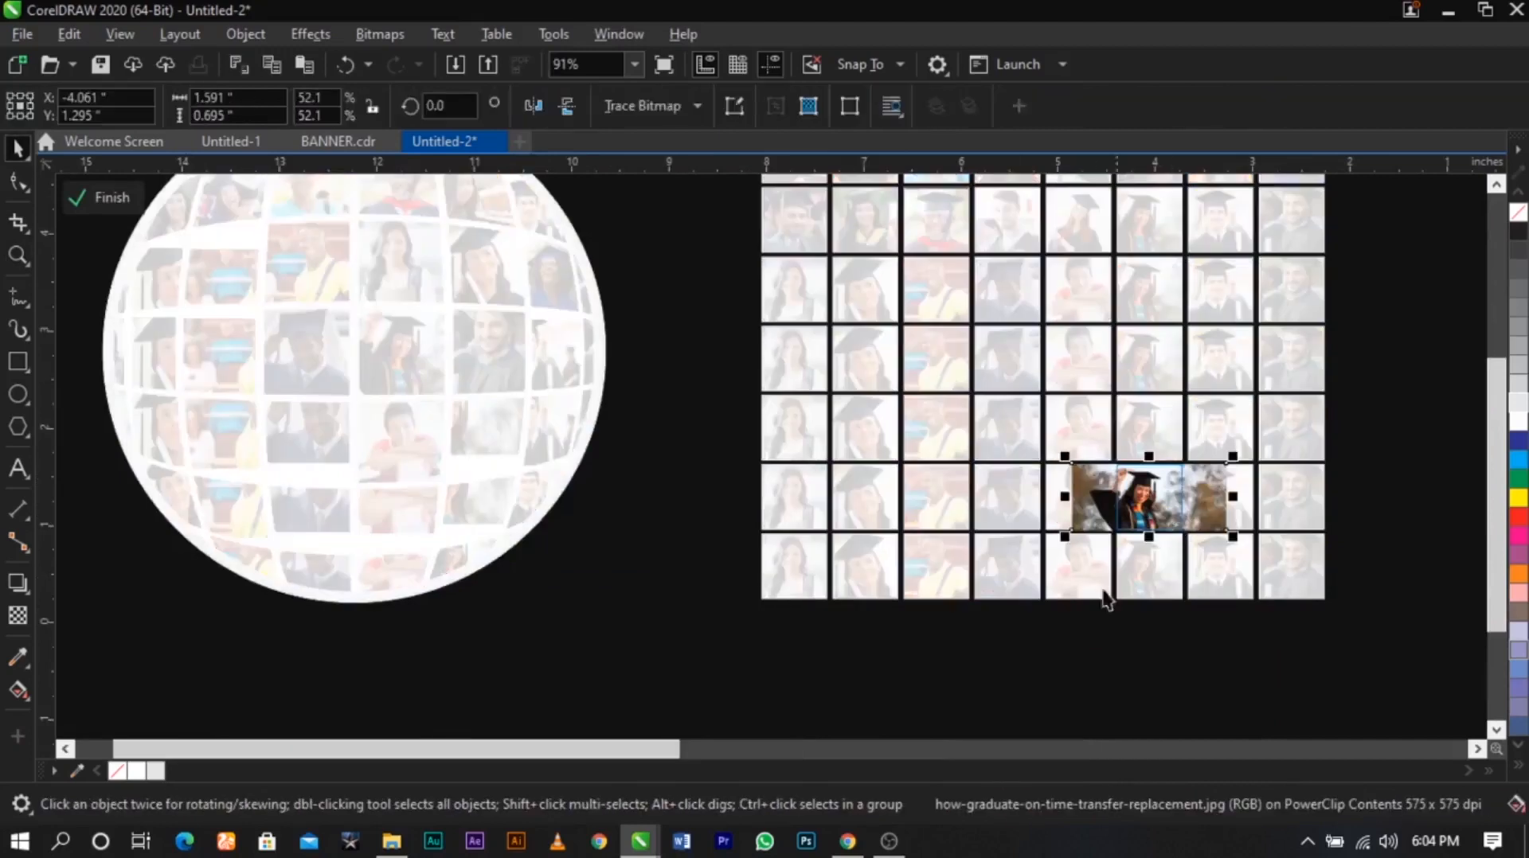
left_click(760, 603, "ctrl")
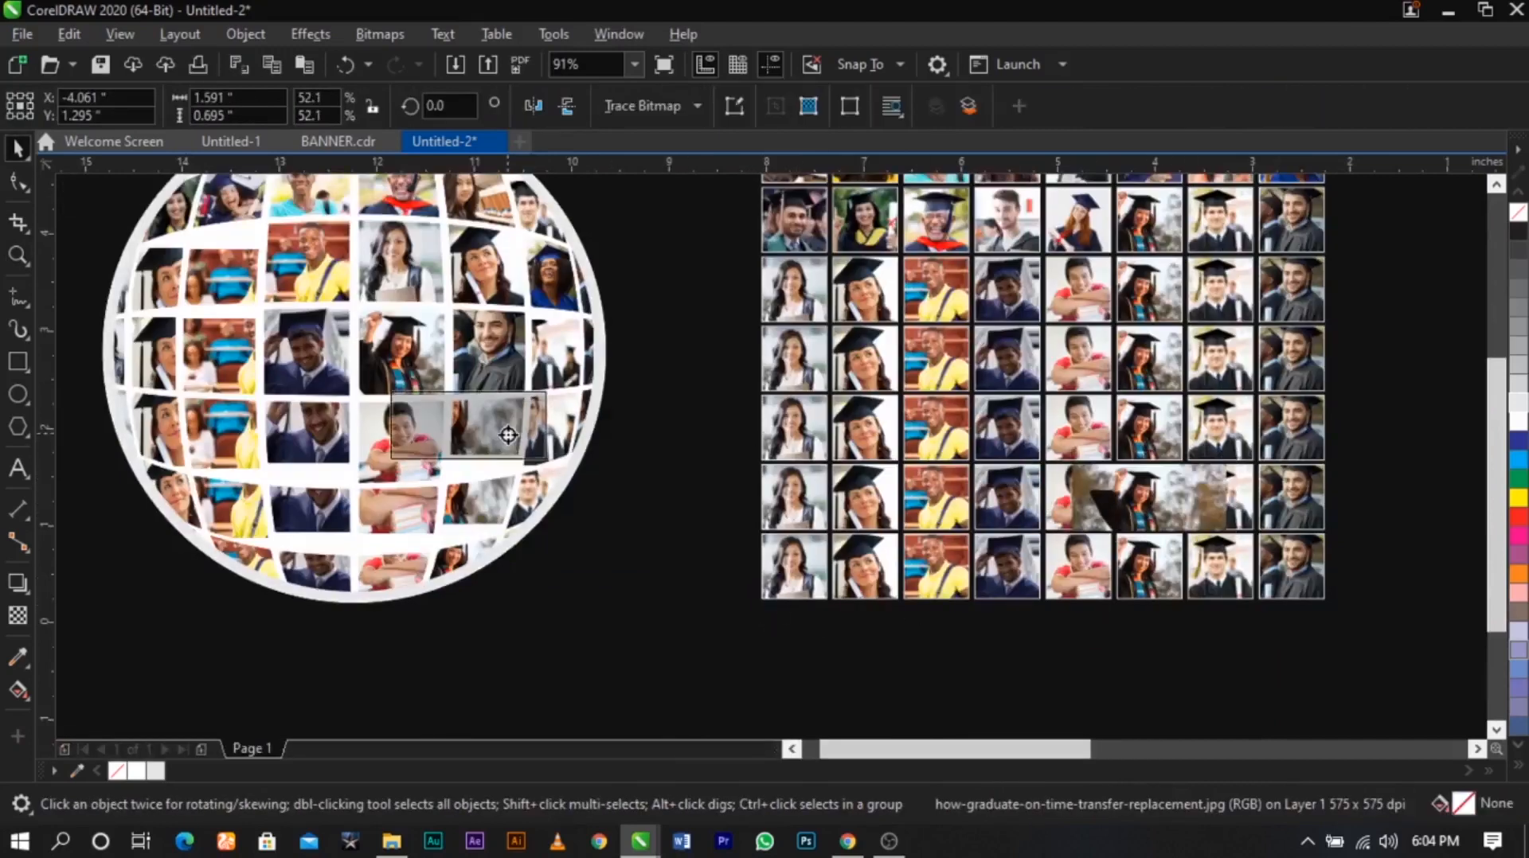
Place the how-graduate-on-time-transfer-replacement.jpg photo in the globe's fifth-row cell below the bearded graduate, enlarge it to about 2.07 inches wide and center her
left_click(574, 508)
scroll(641, 478, "up", 4)
double_click(683, 379)
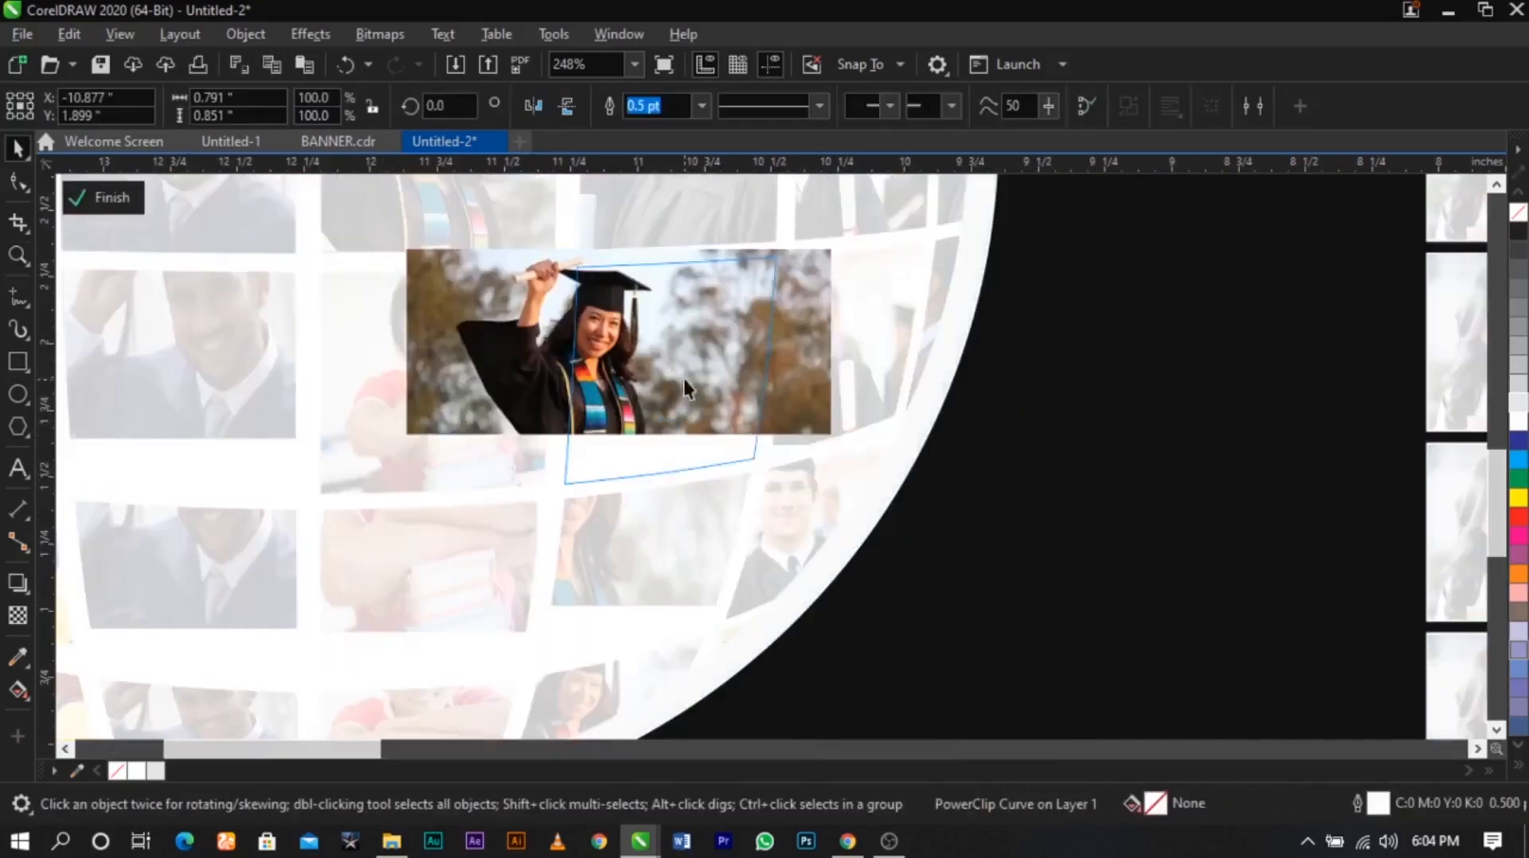
left_click_drag(707, 415, 710, 416)
left_click(869, 488)
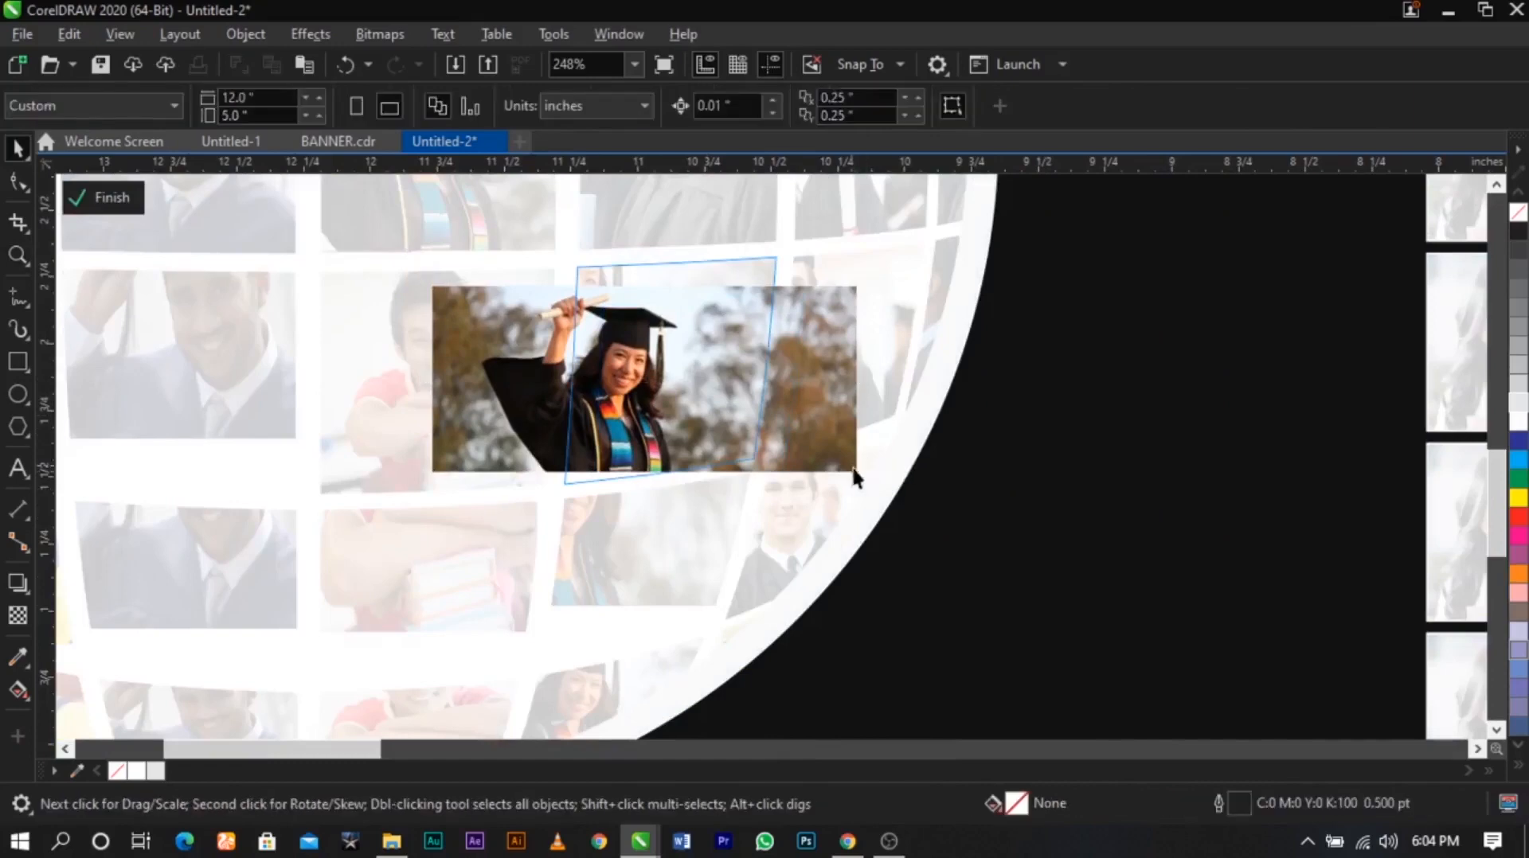
left_click(851, 468)
left_click_drag(863, 478, 932, 531)
left_click_drag(767, 453, 812, 457)
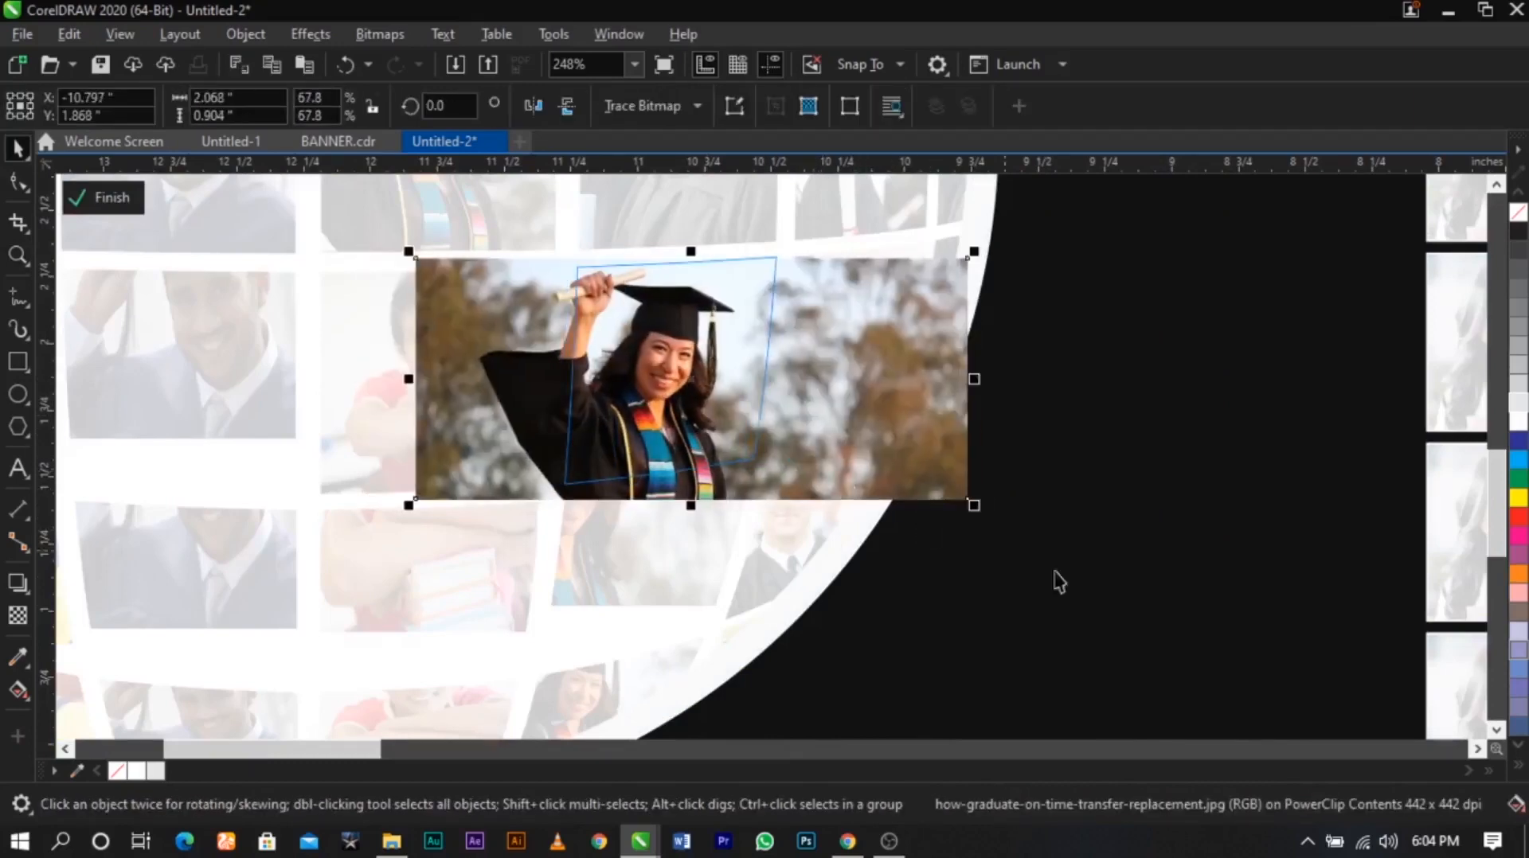
left_click(1076, 568, "ctrl")
Copy the female-redhead-graduate-student-with-diploma-smiling-copyspace_176420-14230.jpg photo from the grid's second row and move the pasted copy beside the globe
scroll(1020, 456, "down", 2)
left_click(484, 297)
key("z")
left_click_drag(479, 293, 1513, 483)
key("space")
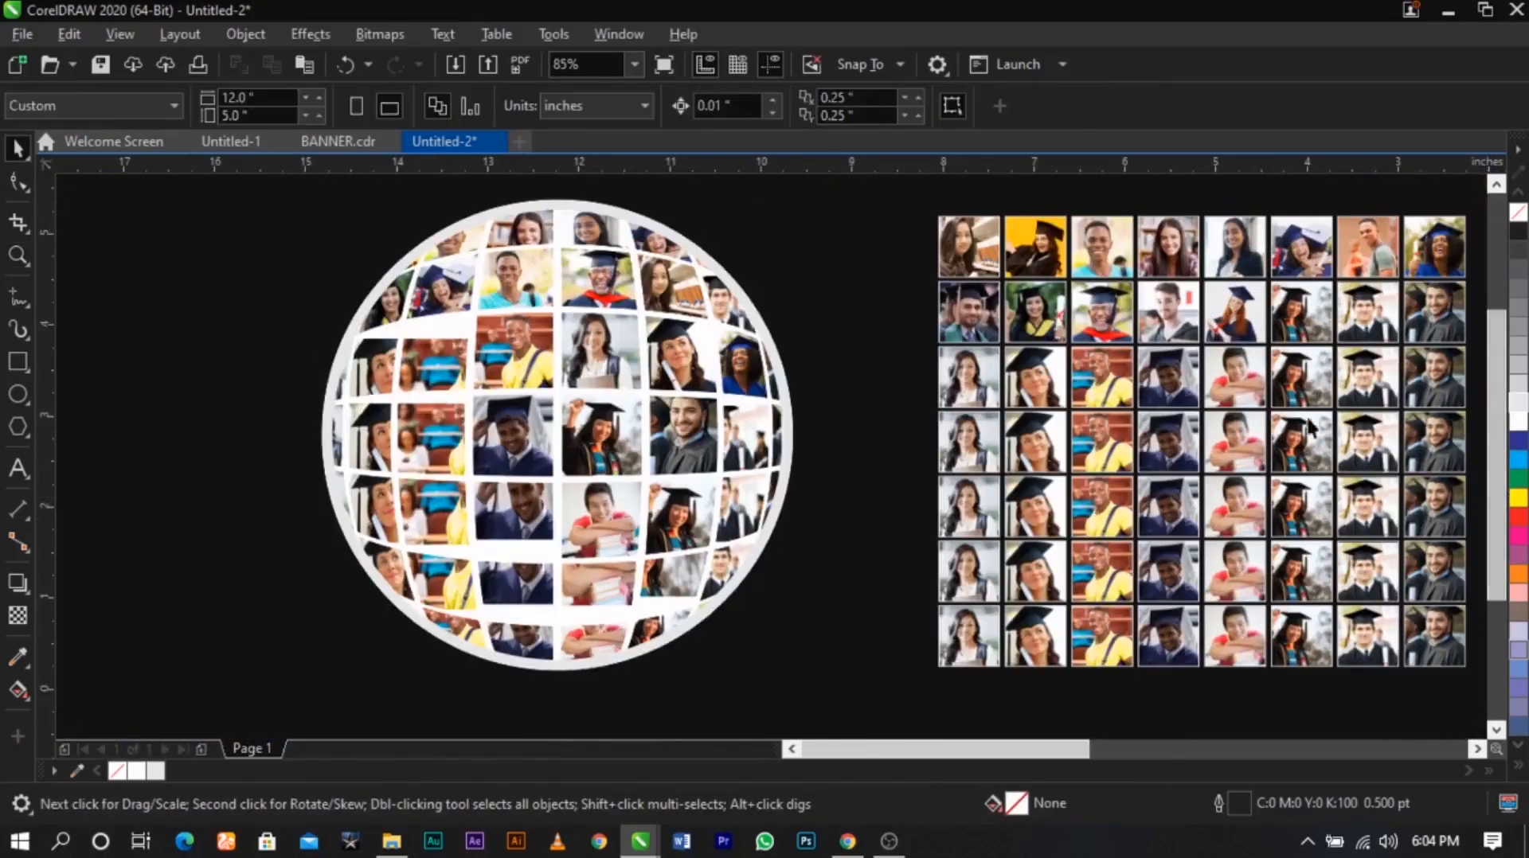
left_click(1256, 327, "ctrl")
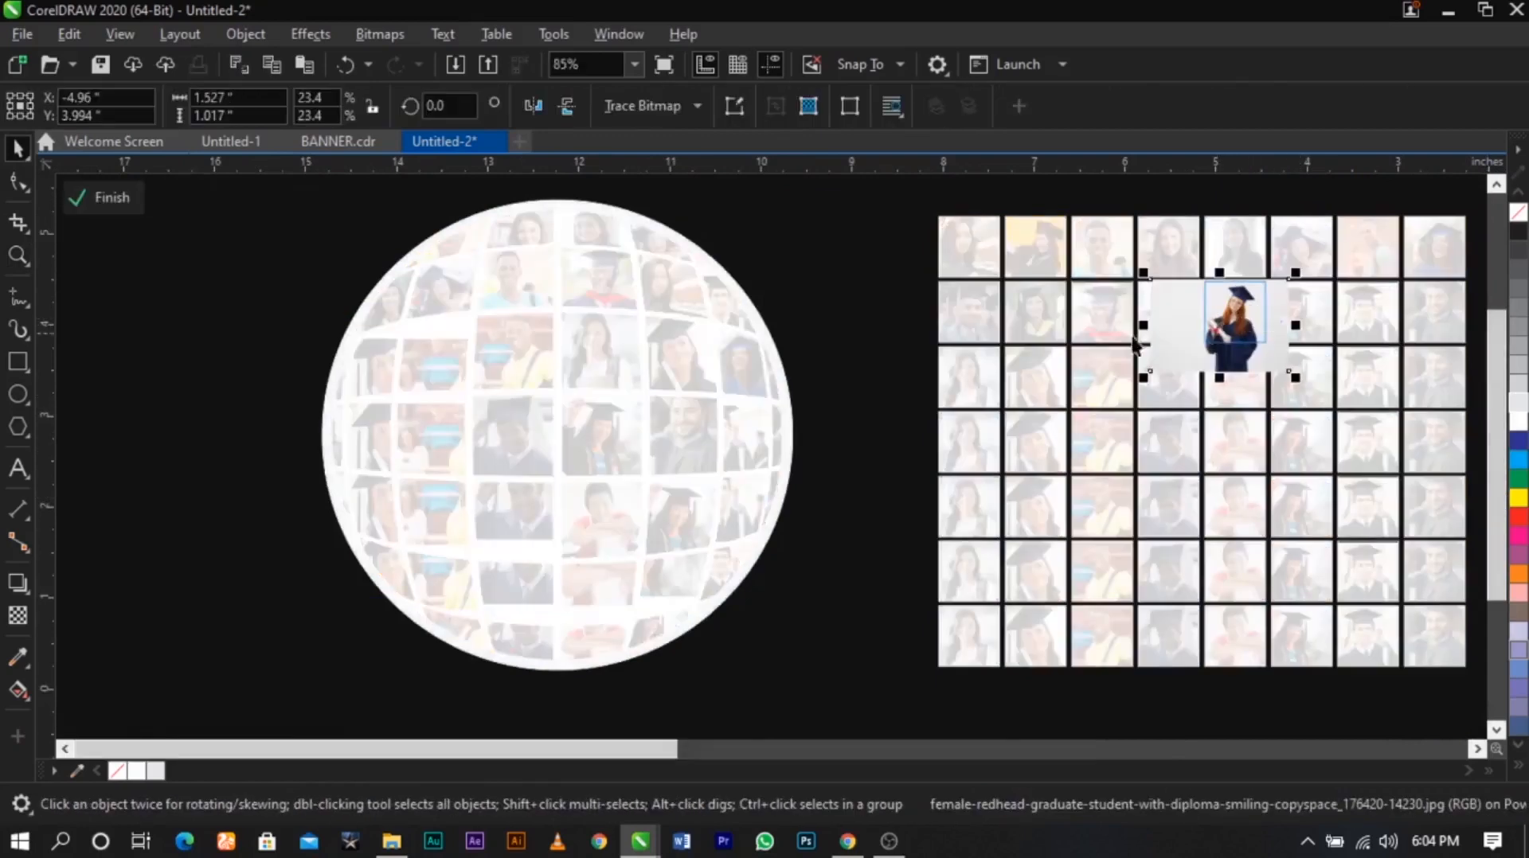
left_click(1277, 317, "ctrl")
left_click_drag(945, 460, 731, 502)
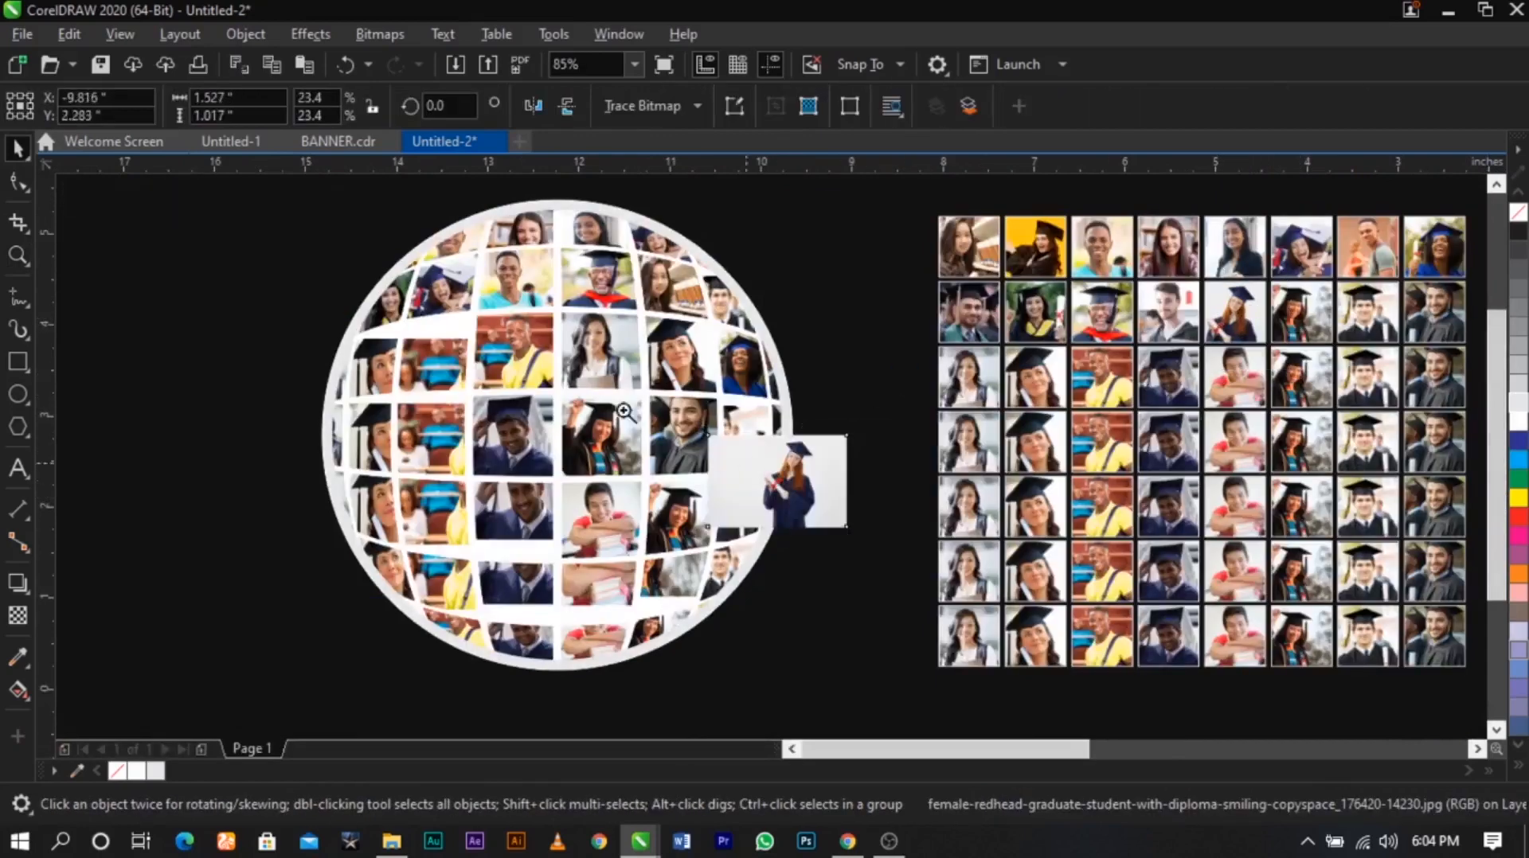
Place the redhead graduate's photo in the globe's fourth-row cell right of the bearded graduate and fit her within the frame
key("F2")
left_click_drag(572, 388, 784, 284)
left_click(844, 356)
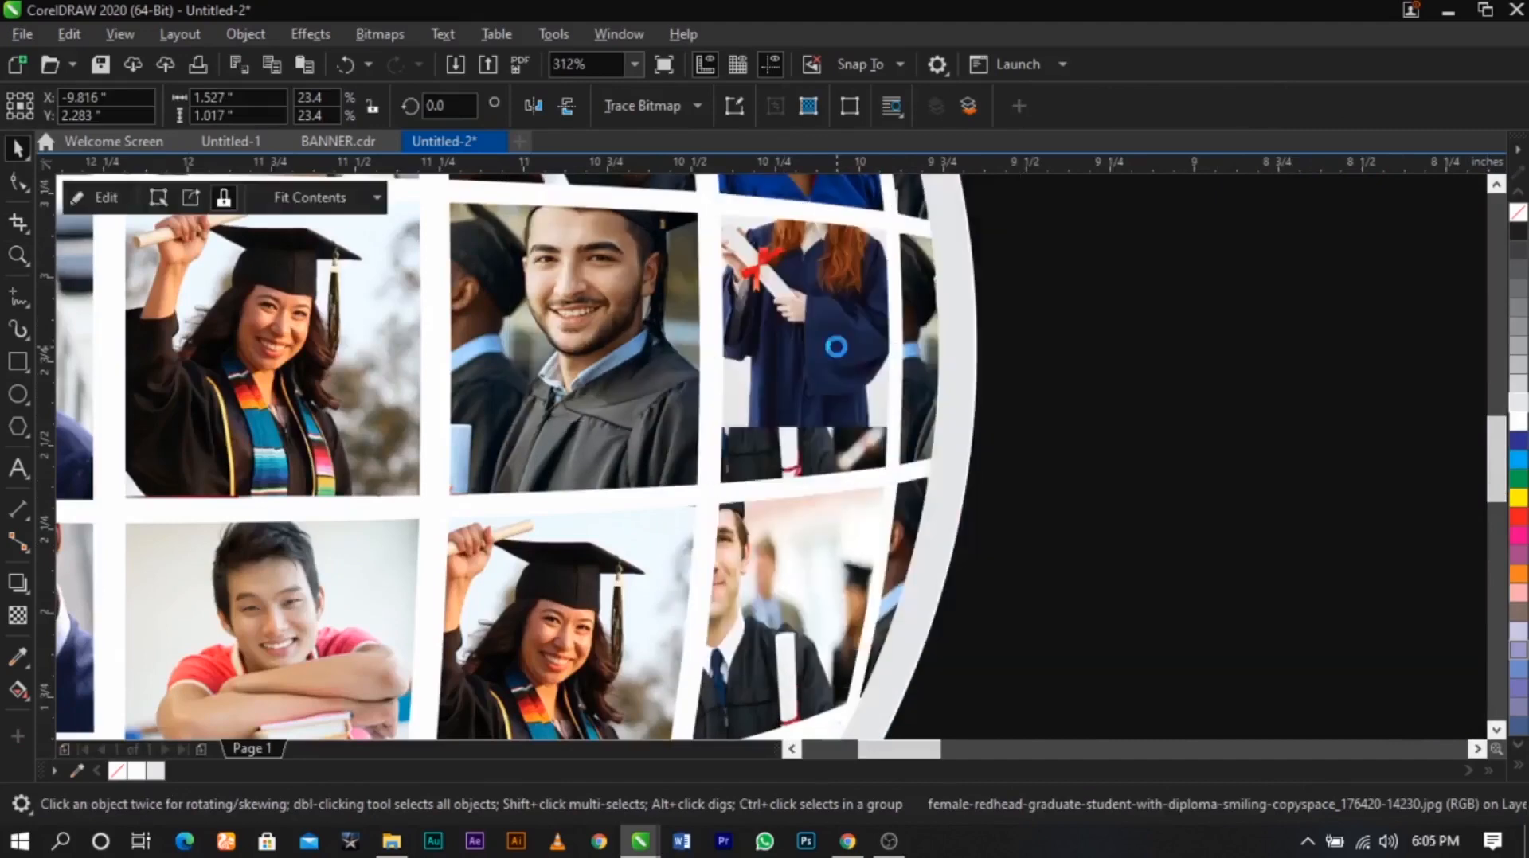
left_click(832, 350, "ctrl")
left_click_drag(838, 392, 826, 402)
left_click(1120, 404, "ctrl")
Copy the images.jpg photo from the fifth cell of the grid's top row and paste a loose copy on the page
scroll(998, 391, "down", 1)
left_click(1010, 406)
key("F2")
scroll(938, 349, "down", 1)
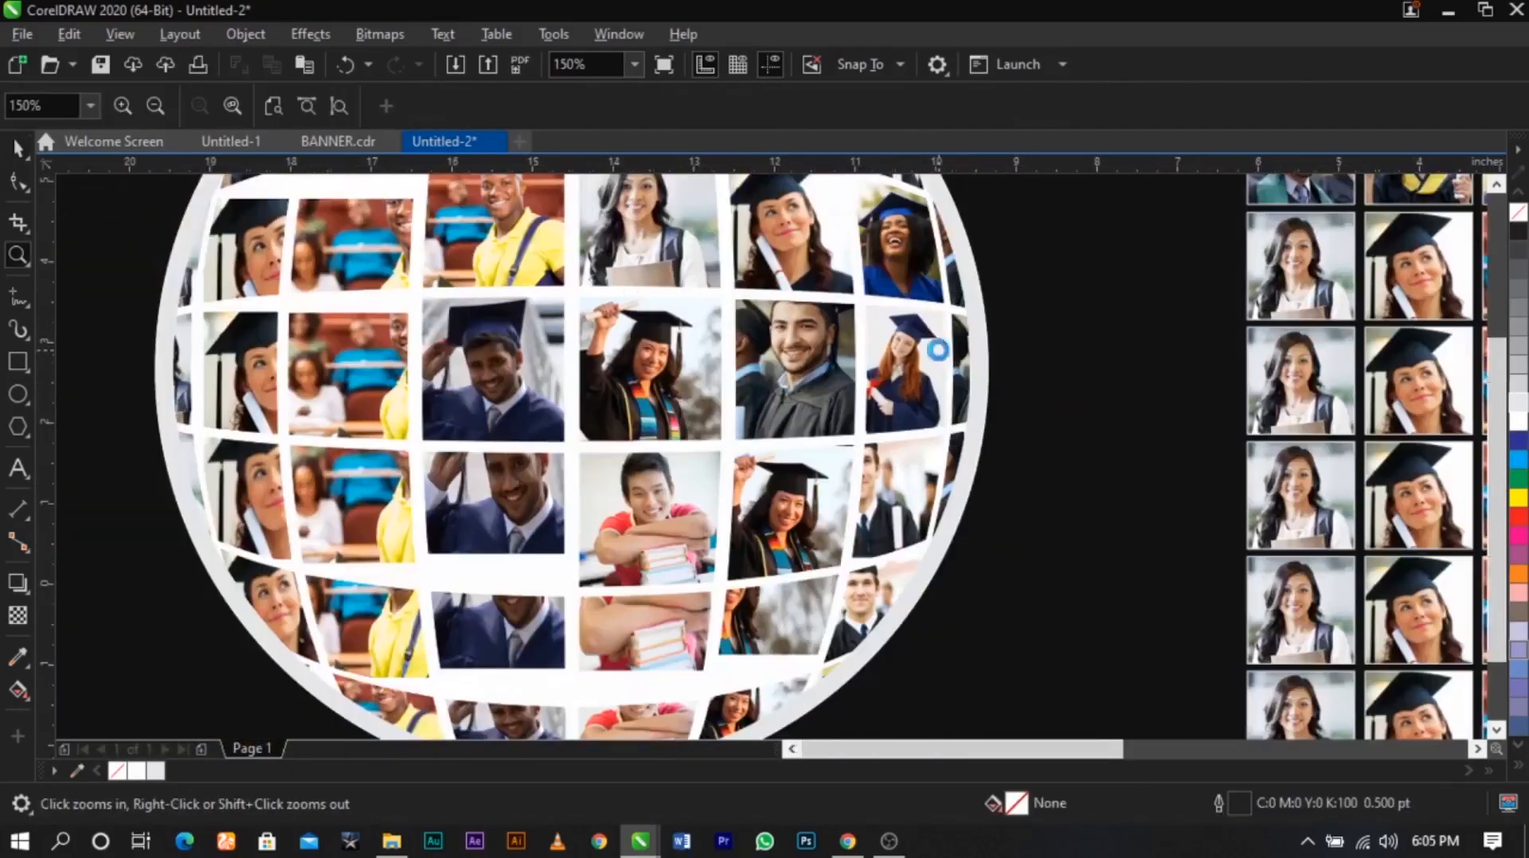
left_click_drag(436, 274, 1522, 564)
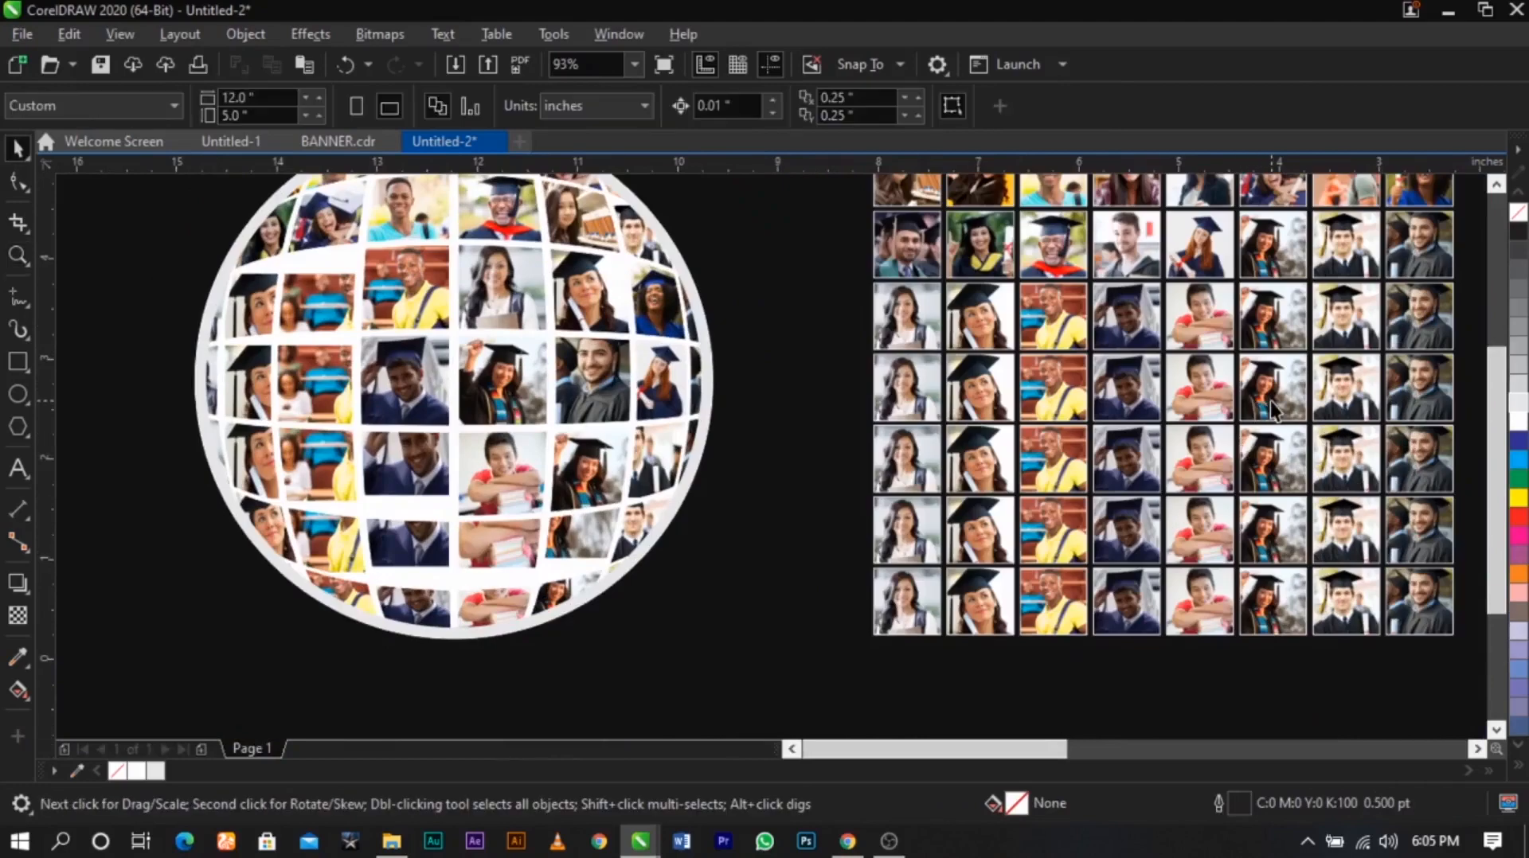
left_click(1203, 199, "ctrl")
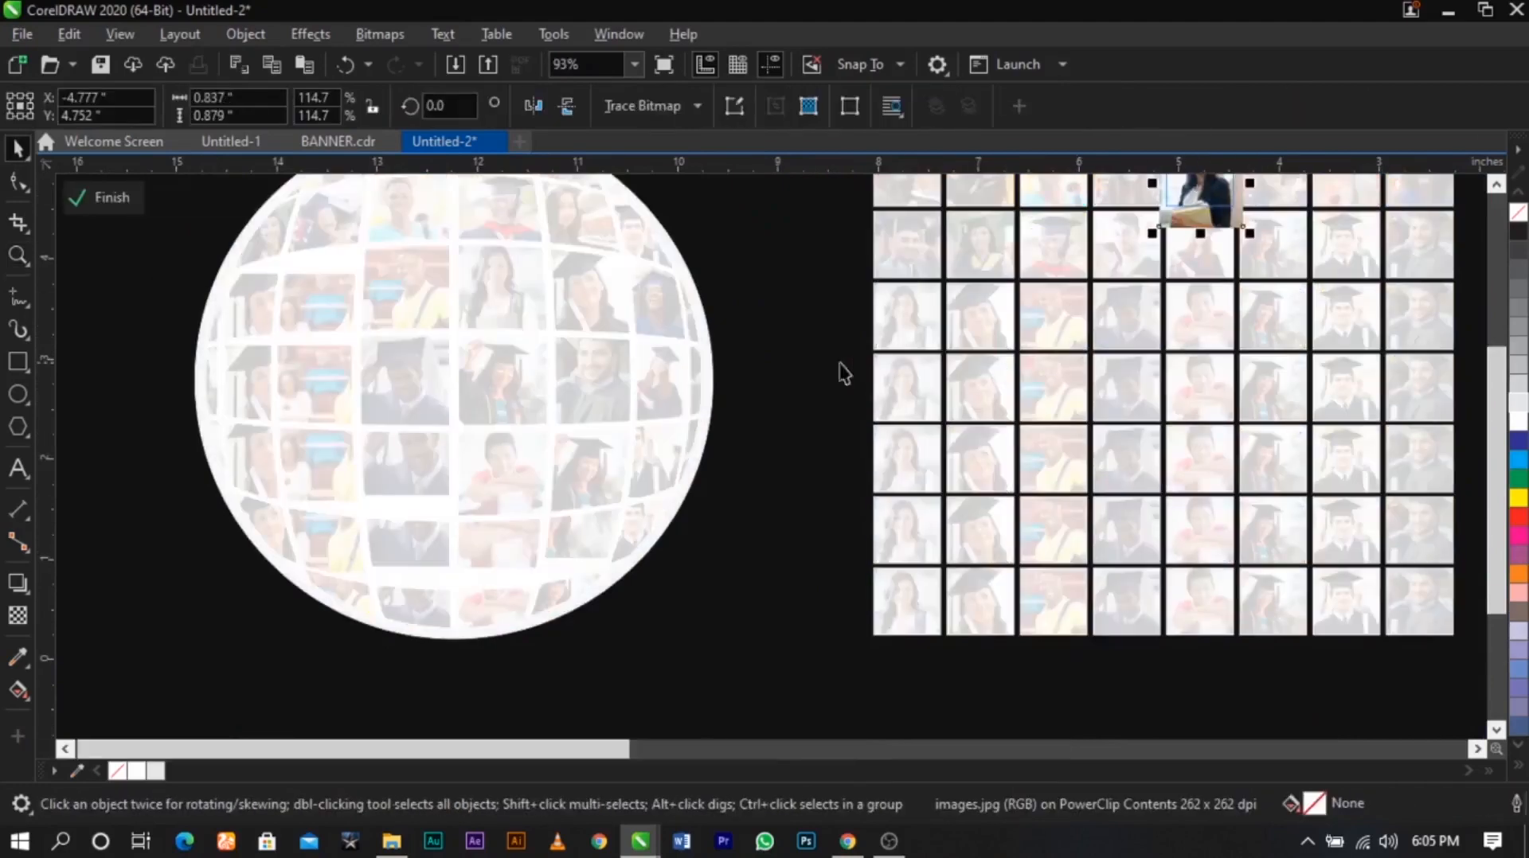
left_click(844, 374, "ctrl")
key("ctrl+v")
Place the images.jpg photo in the red-shirted student's fifth-row globe cell and delete the Vietnamese student_istock.jpg.jpg photo from that cell
key("F2")
left_click_drag(223, 326, 811, 608)
left_click_drag(1020, 590, 656, 472)
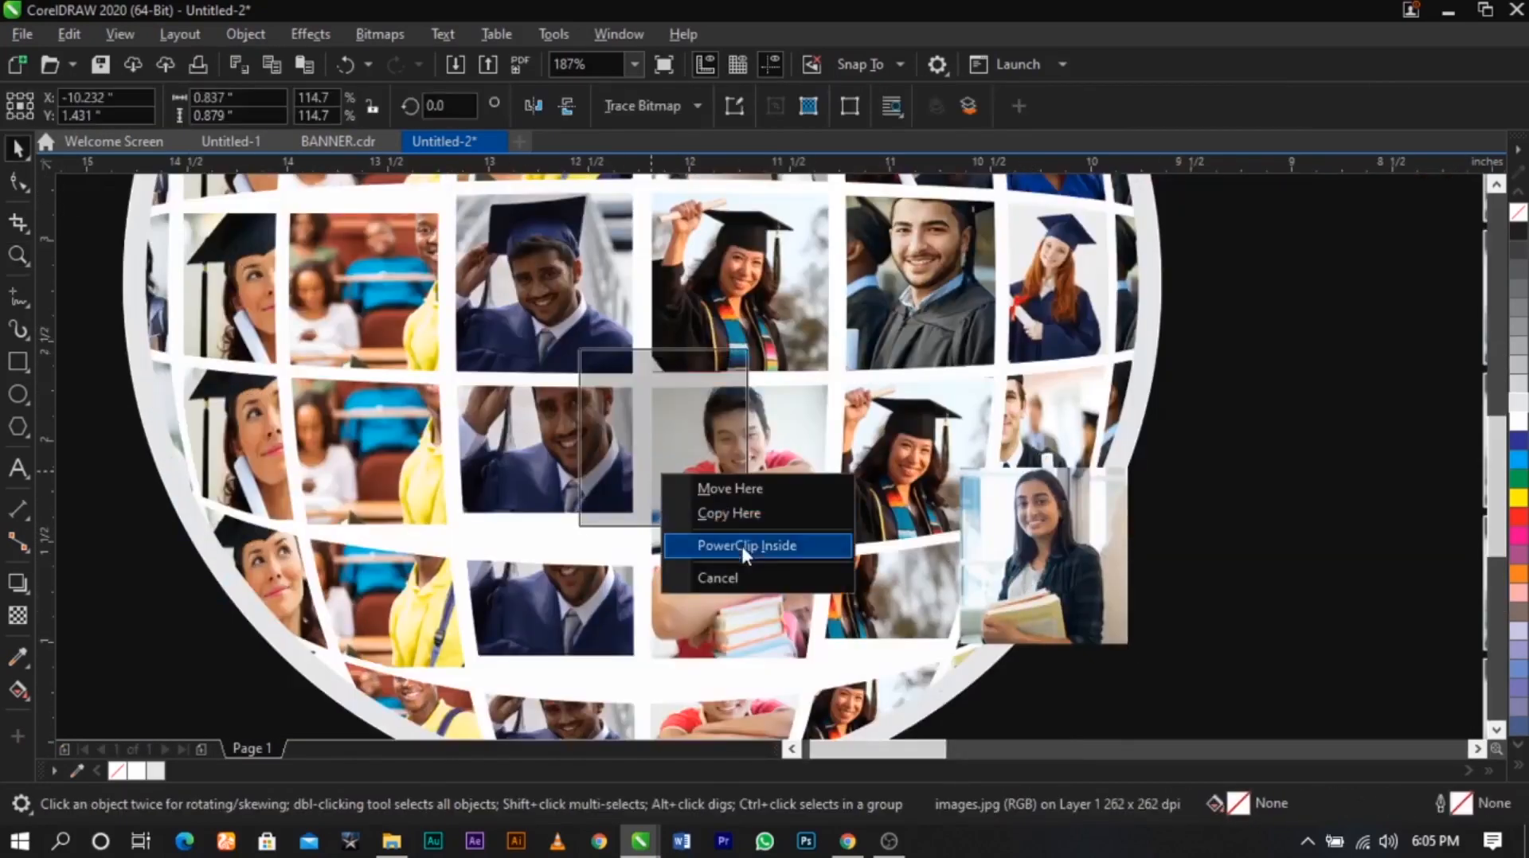
left_click(745, 546)
left_click(764, 458, "ctrl")
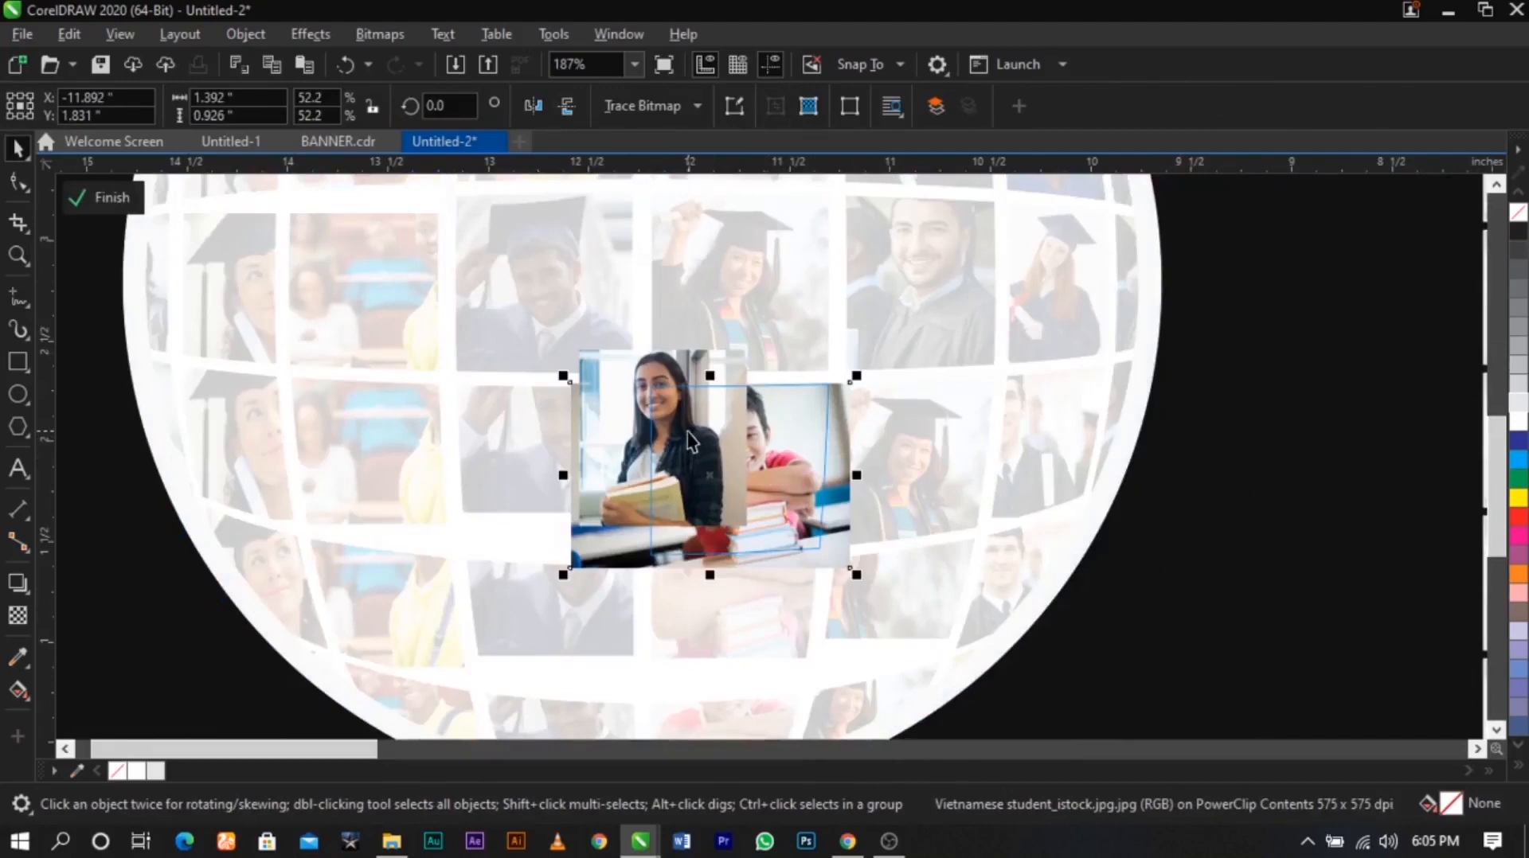
key("Delete")
Enlarge the images.jpg photo until it fills its fifth-row globe cell, and center the dark-haired student in the frame
left_click_drag(696, 440, 749, 480)
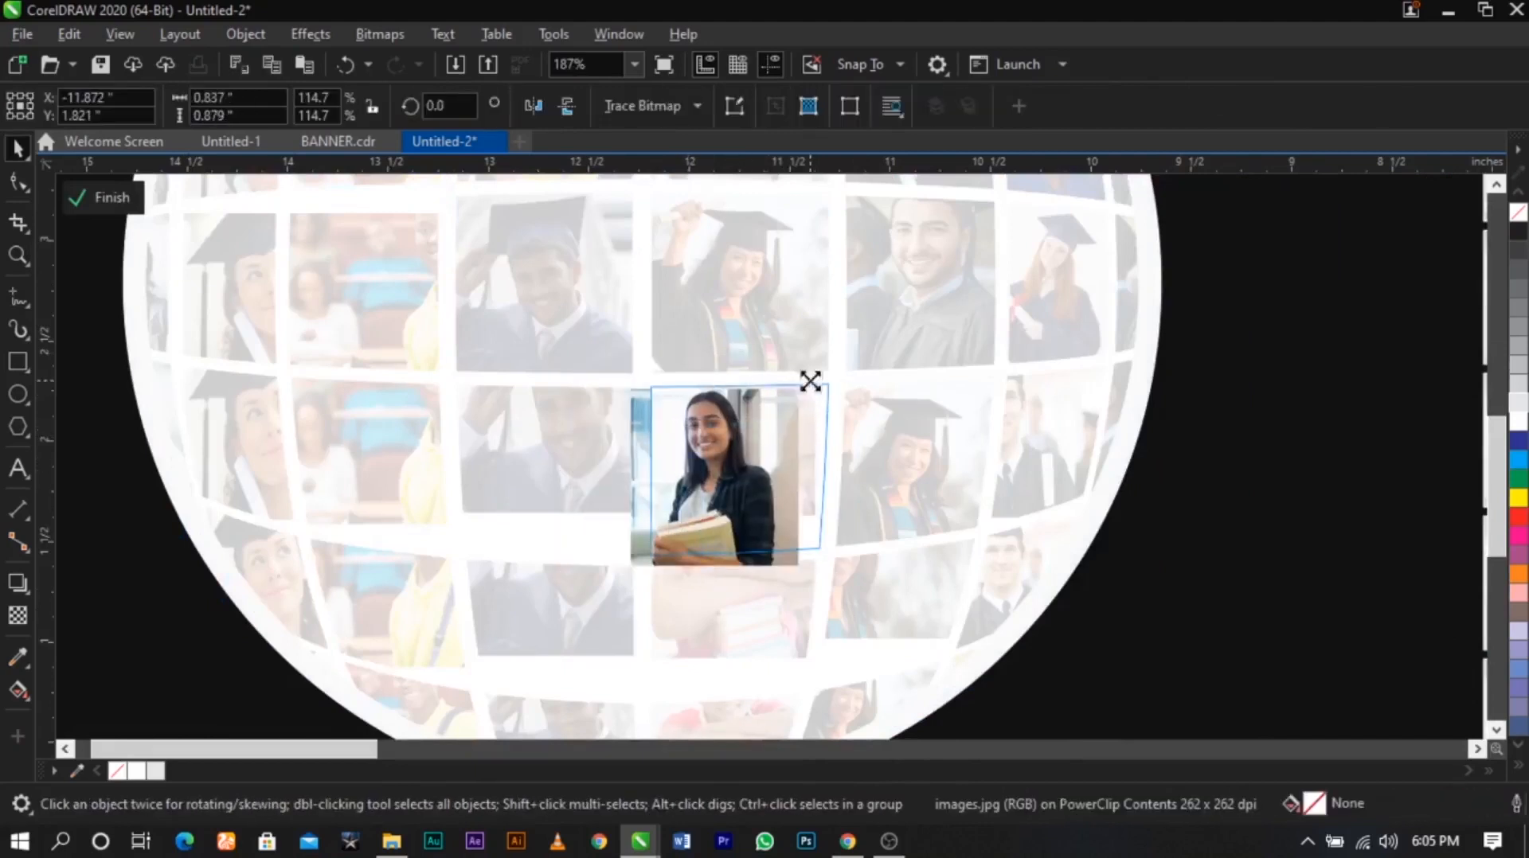
left_click_drag(810, 381, 824, 364)
left_click_drag(774, 447, 793, 451)
scroll(829, 387, "up", 1)
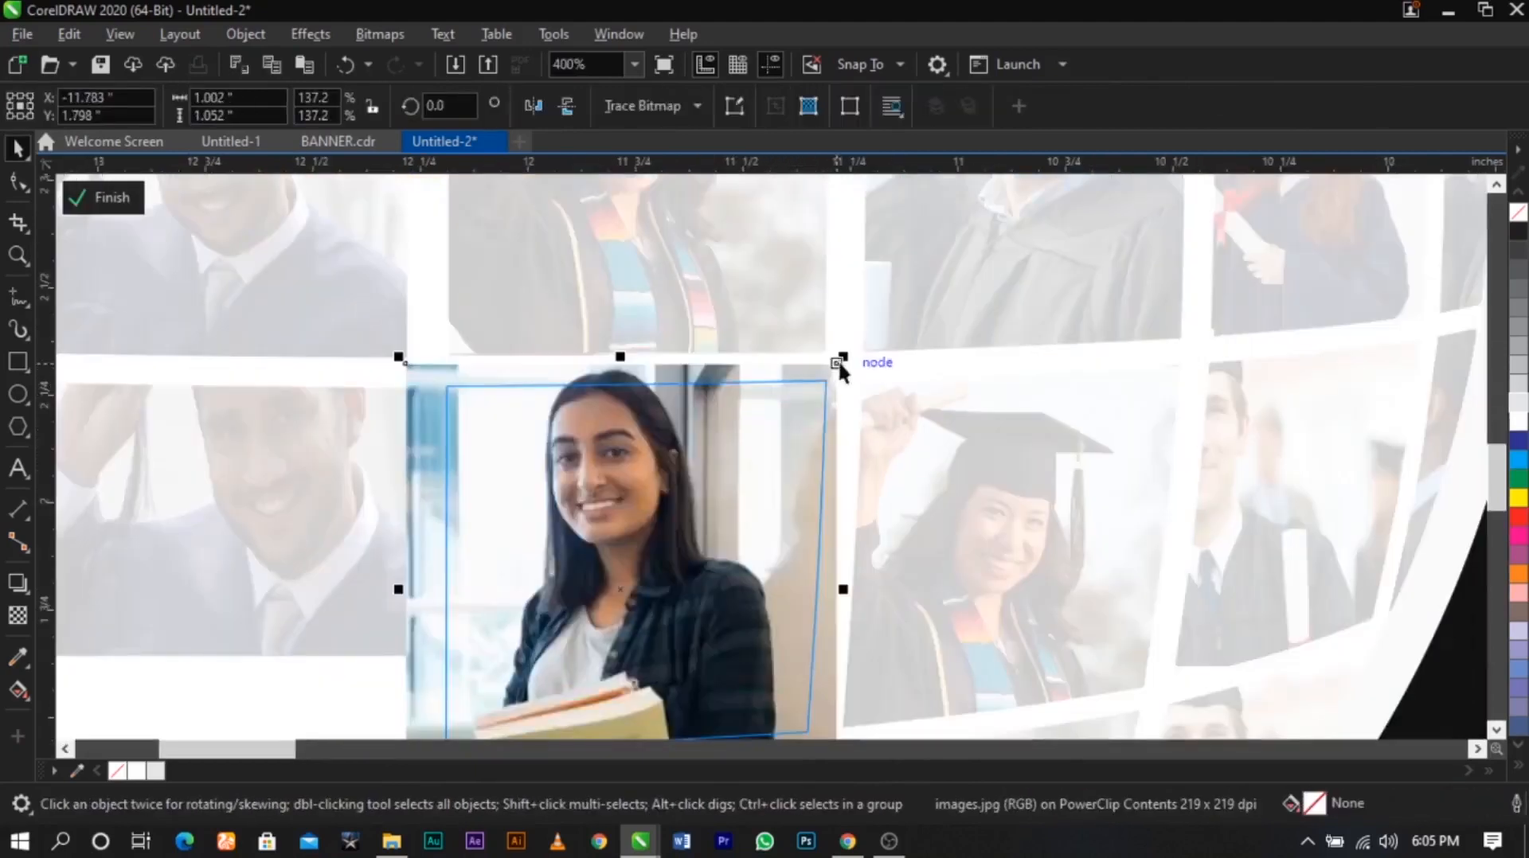
left_click_drag(842, 358, 894, 332)
left_click_drag(864, 386, 869, 409)
left_click(896, 404, "ctrl")
Copy the noun-student.jpg photo from the third cell of the grid's sixth row and paste a loose copy on the page
scroll(814, 371, "down", 2)
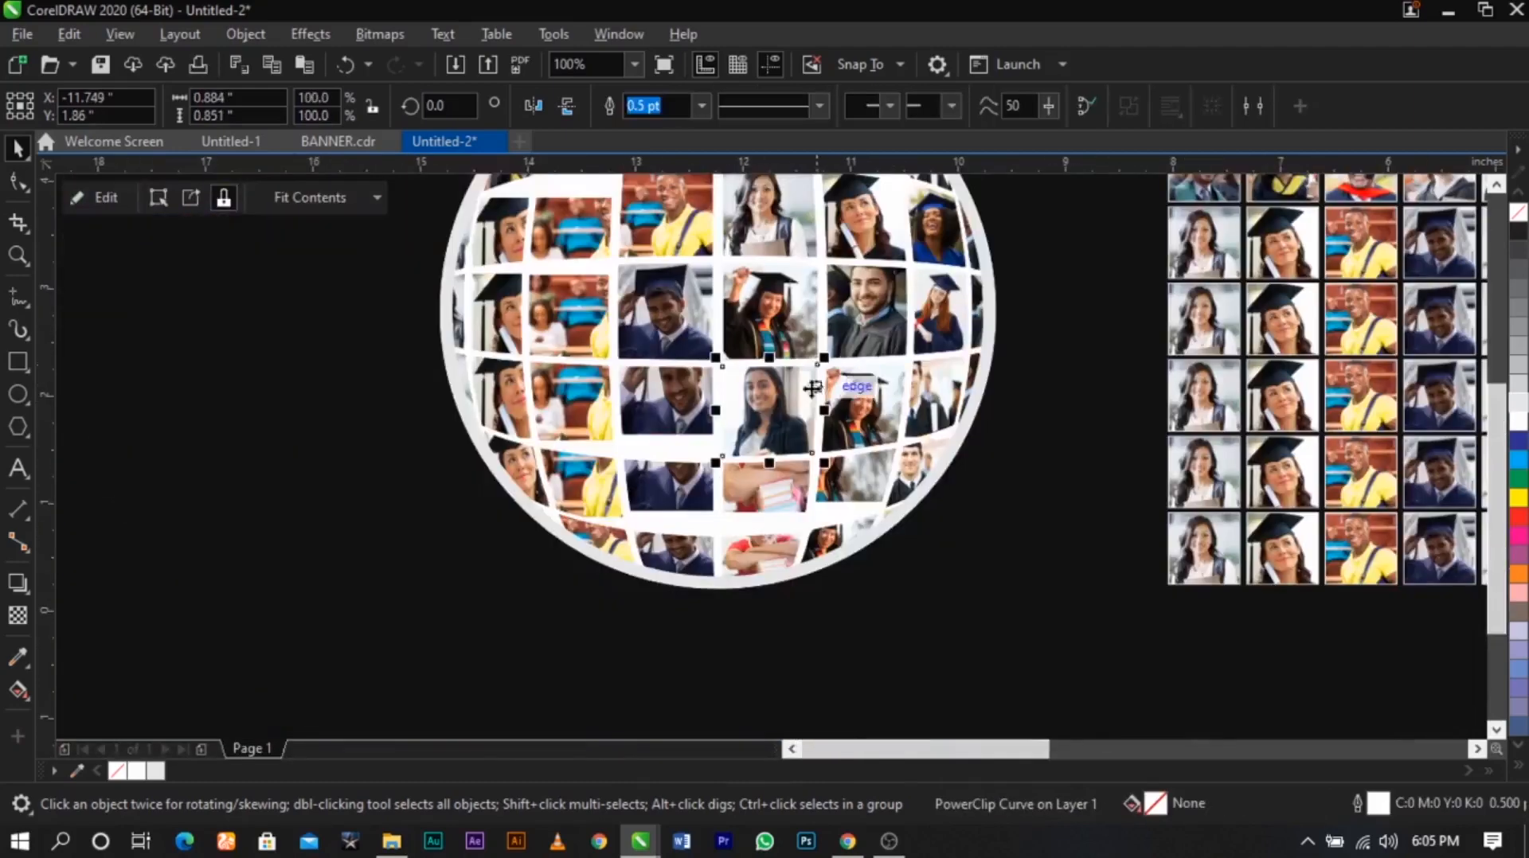
left_click(471, 629)
key("F2")
left_click_drag(542, 634, 1518, 330)
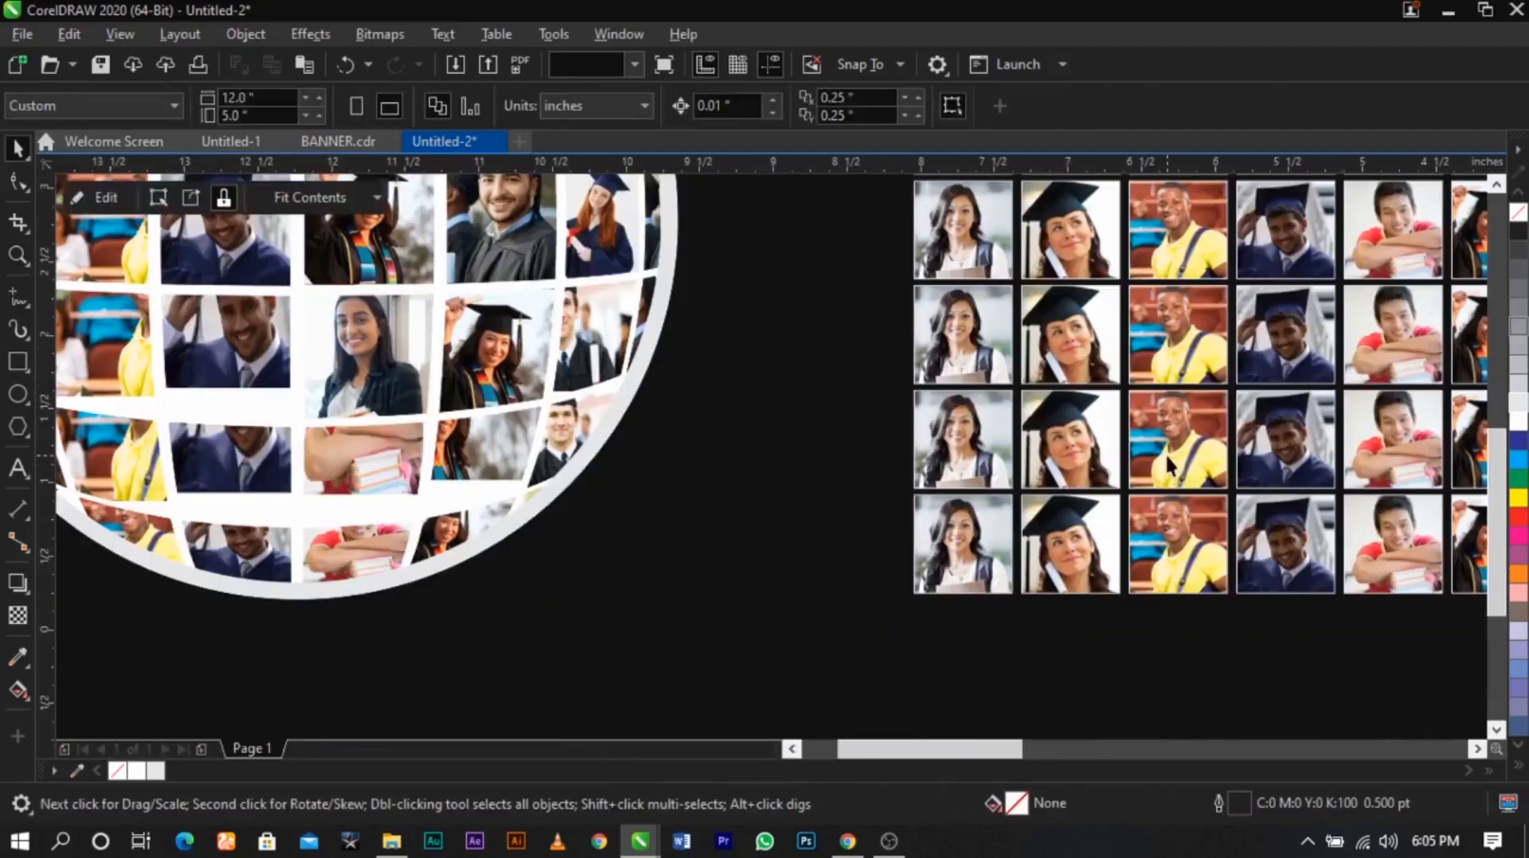
left_click(1167, 456, "ctrl")
key("ctrl+c")
left_click(768, 519, "ctrl")
key("ctrl+v")
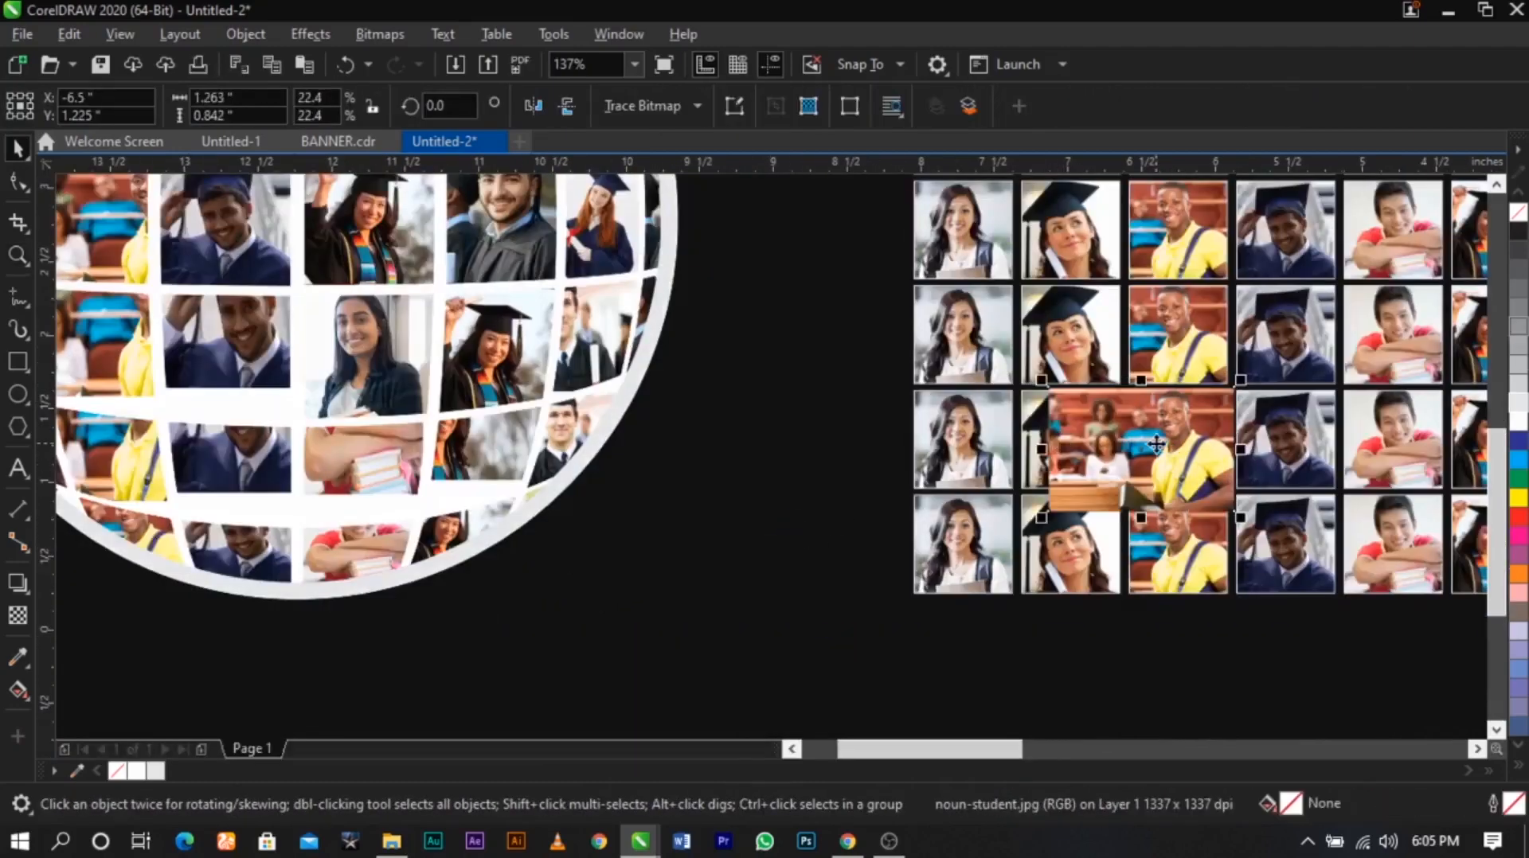
Place the noun-student.jpg photo in the globe's sixth-row cell below the diploma-raising graduate and shift the yellow-shirted student into the frame
right_click(1156, 443)
key("Escape")
left_click_drag(1118, 458, 434, 474)
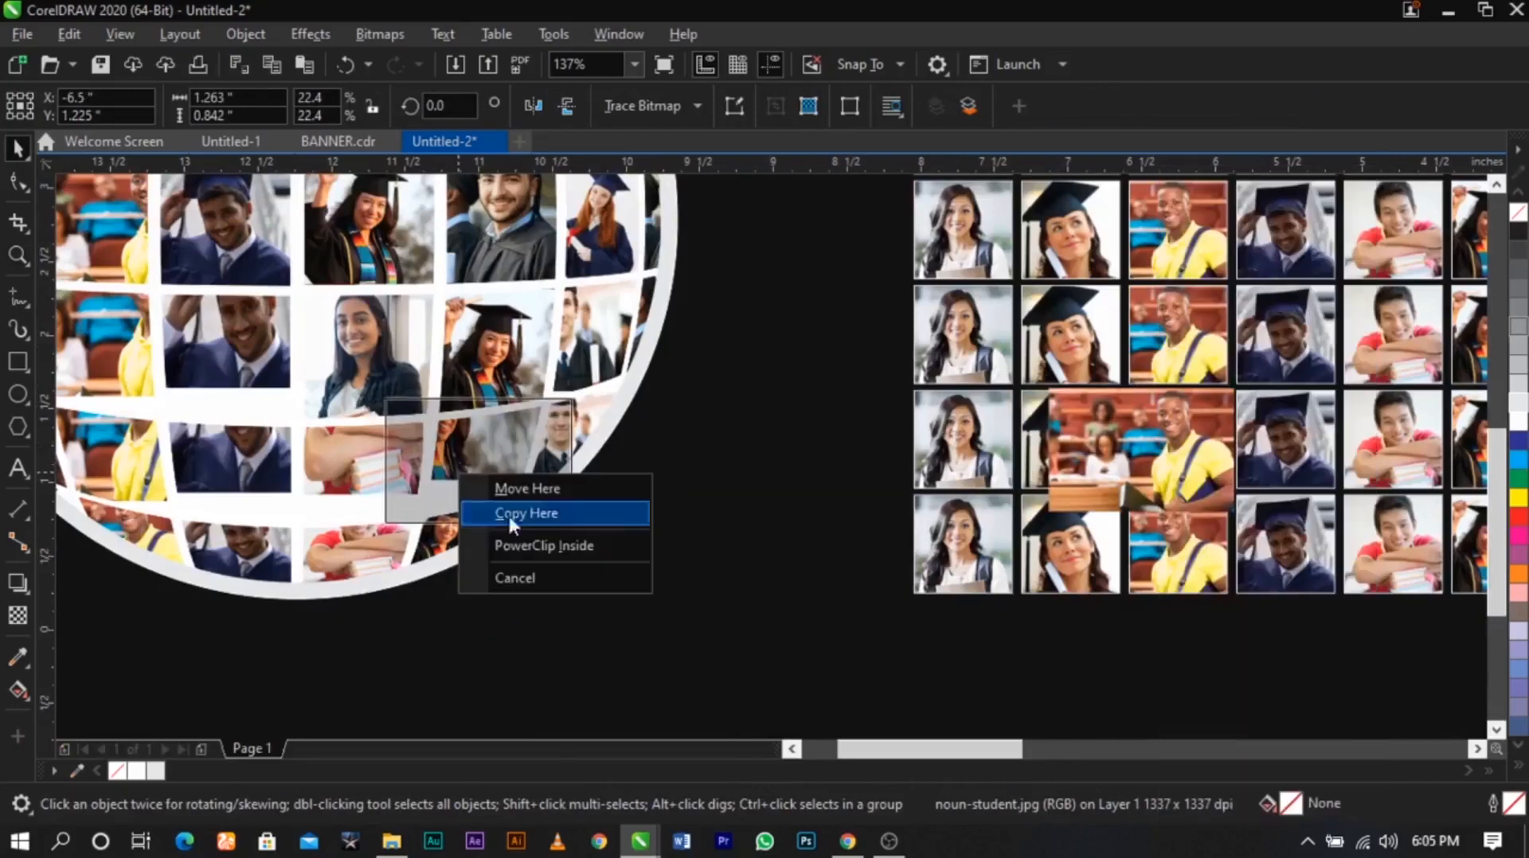
left_click(517, 549)
scroll(682, 589, "up", 4)
left_click(802, 607, "ctrl")
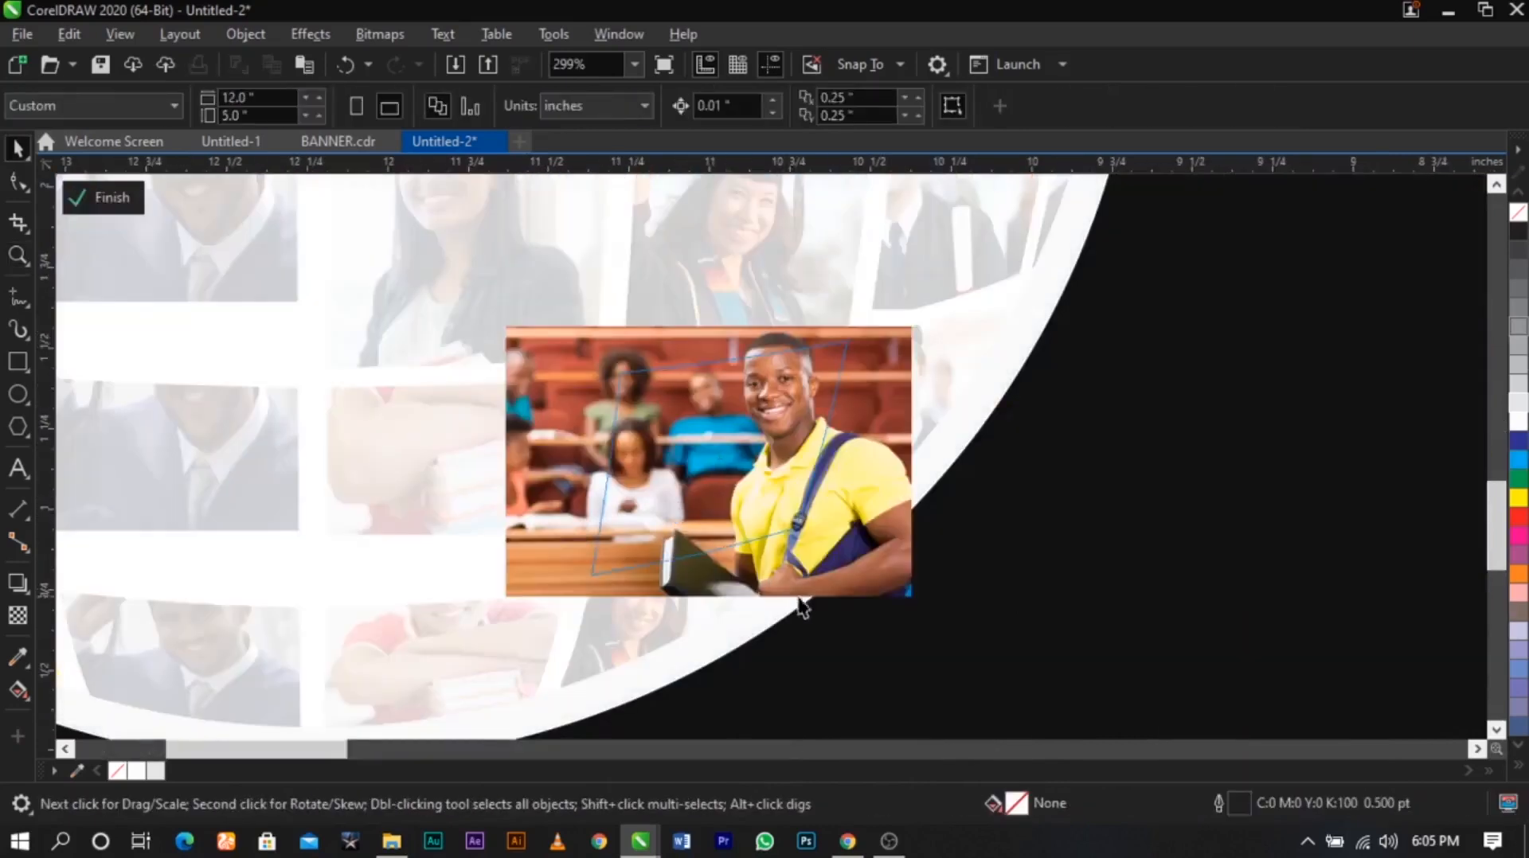
left_click_drag(585, 471, 781, 549)
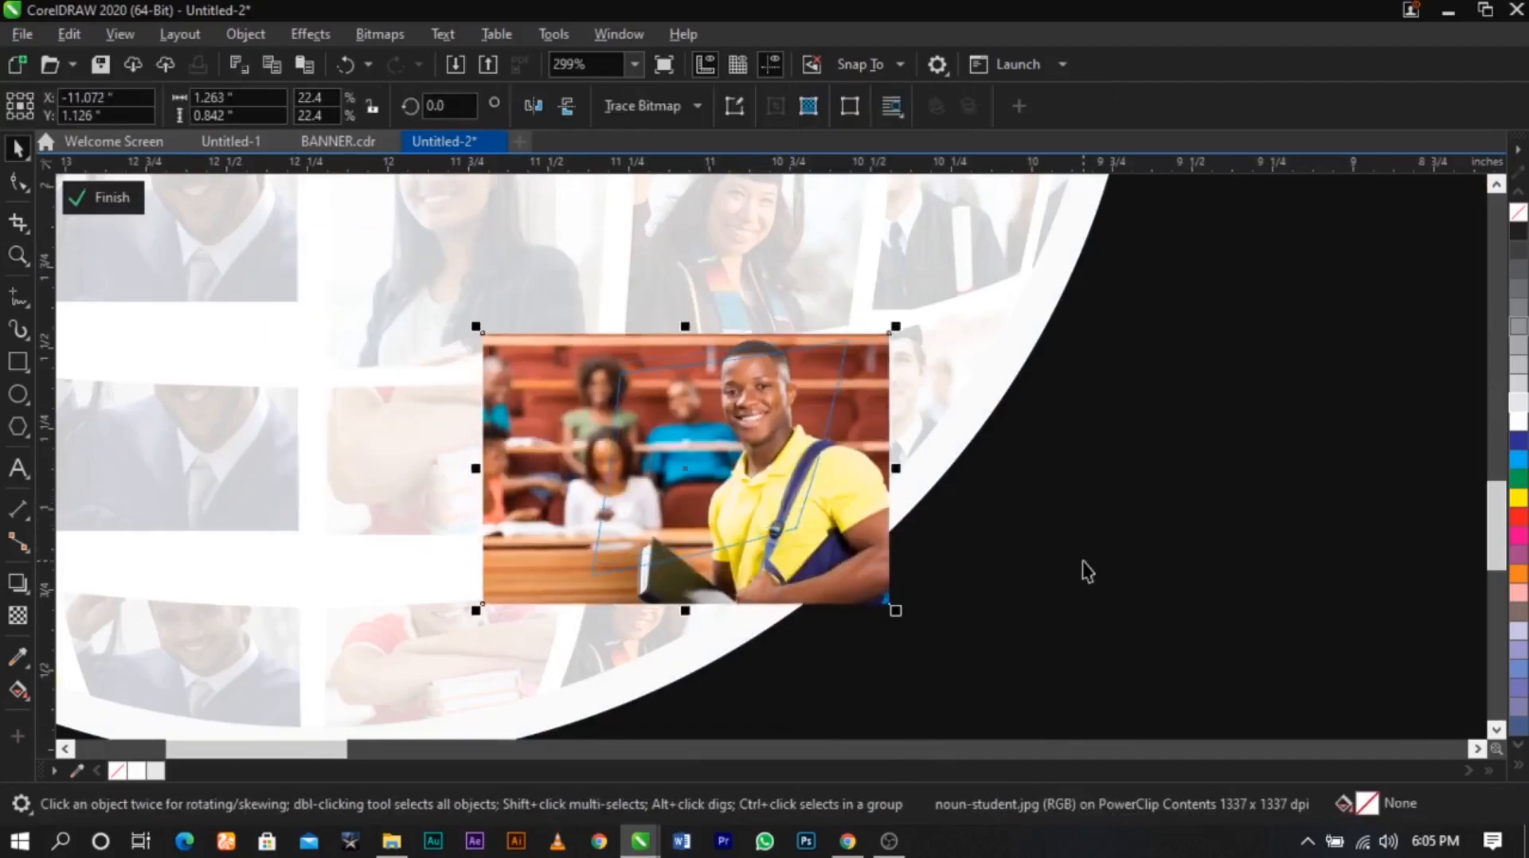
left_click(1085, 570, "ctrl")
Copy the graduate-college.jpeg photo from the second cell of the grid's bottom row and paste a loose copy on the page
scroll(947, 458, "down", 2)
left_click(997, 489)
key("z")
left_click_drag(694, 543, 1521, 232)
key("space")
left_click(864, 666, "ctrl")
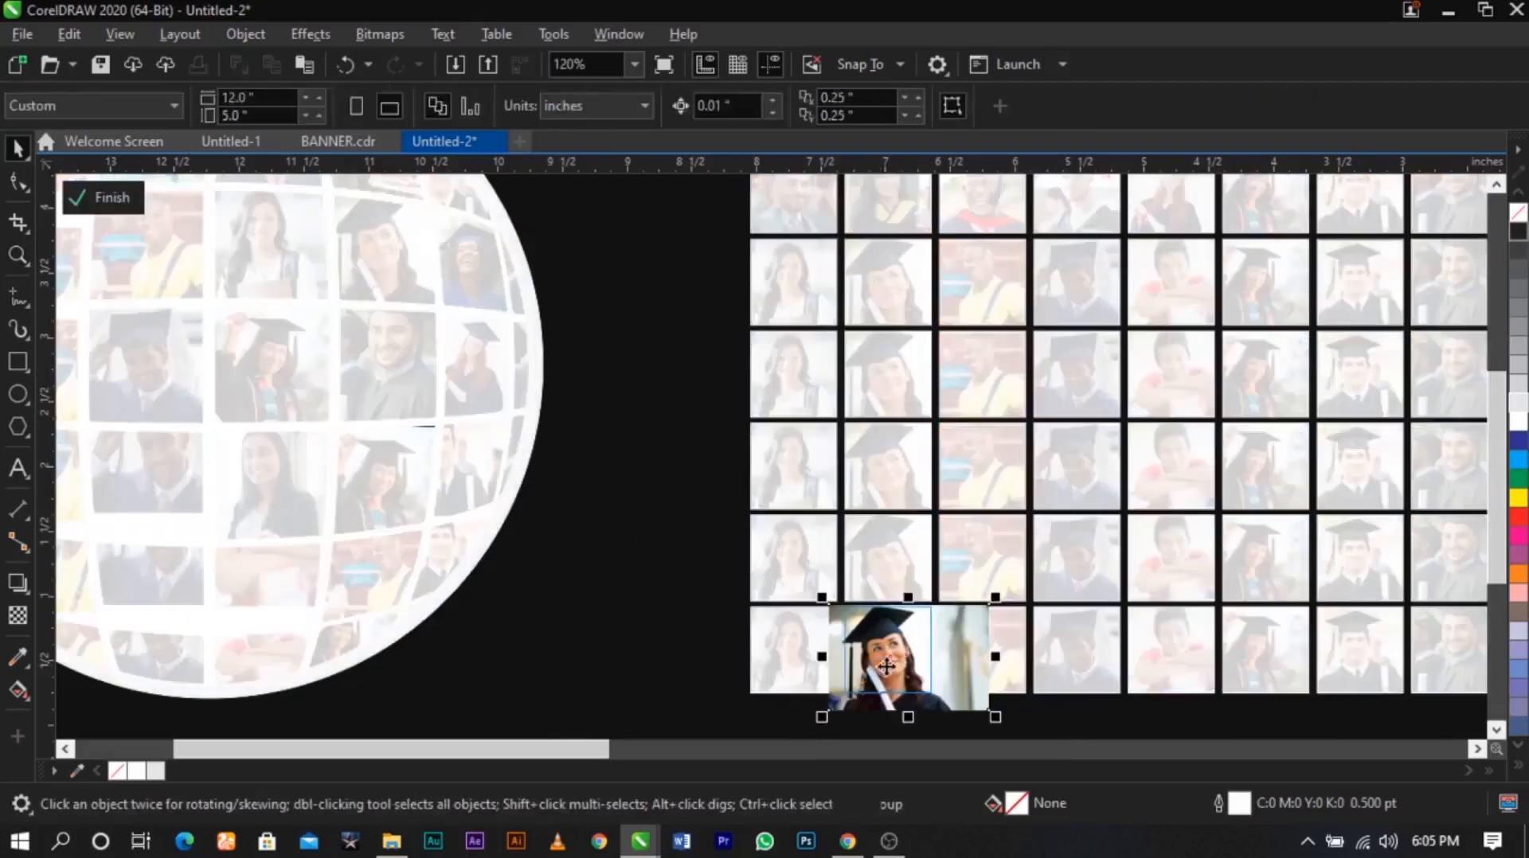
left_click(609, 637, "ctrl")
scroll(907, 530, "right", 1)
scroll(907, 535, "down", 1)
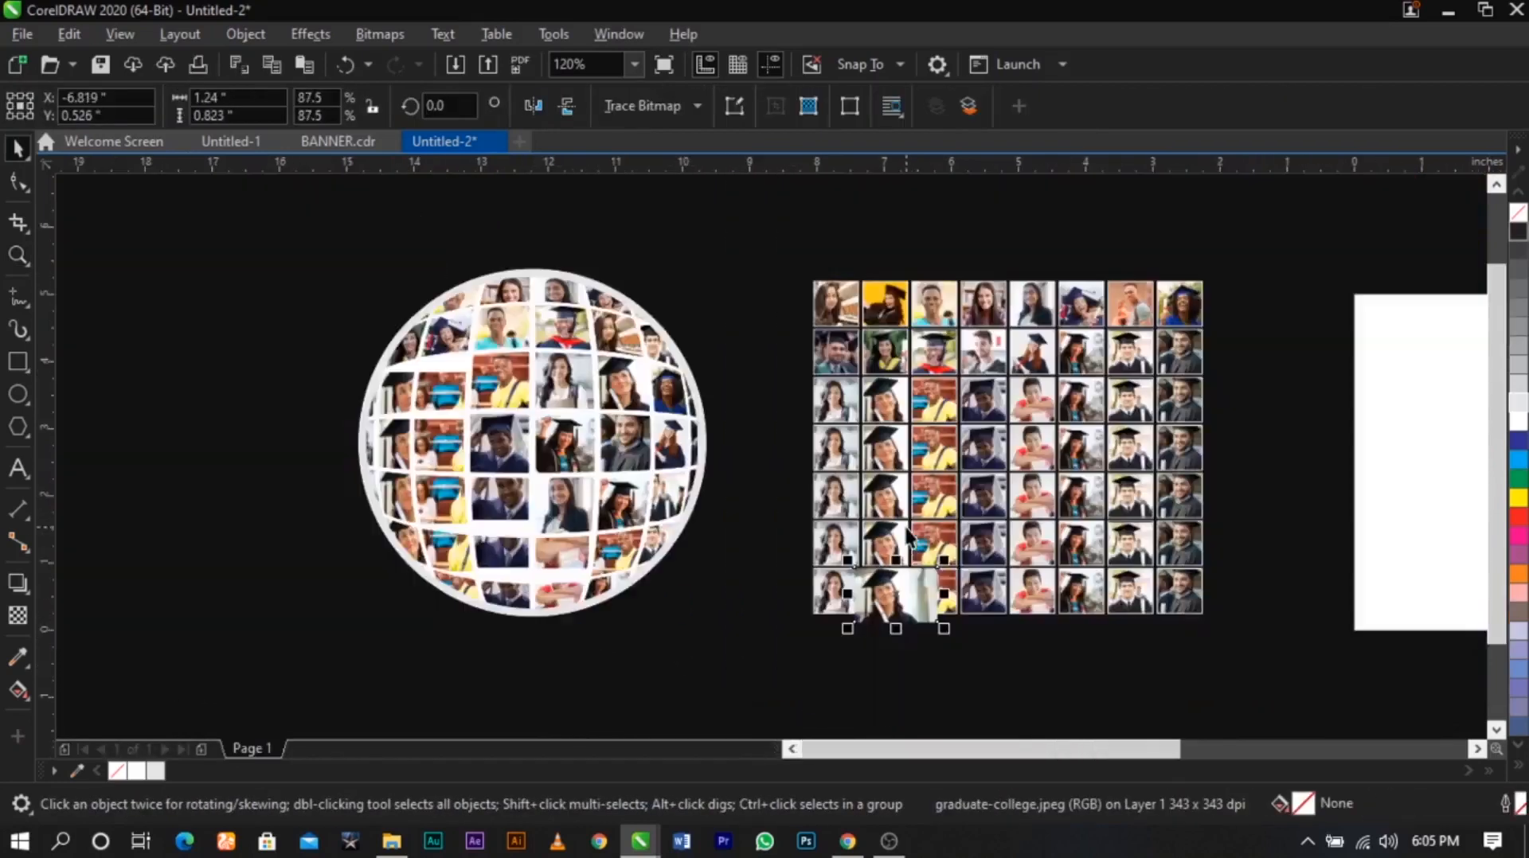
Place the graduate-college.jpeg photo in the globe's fourth-row cell near the left edge and center the woman's face in the frame
key("z")
left_click_drag(239, 335, 680, 619)
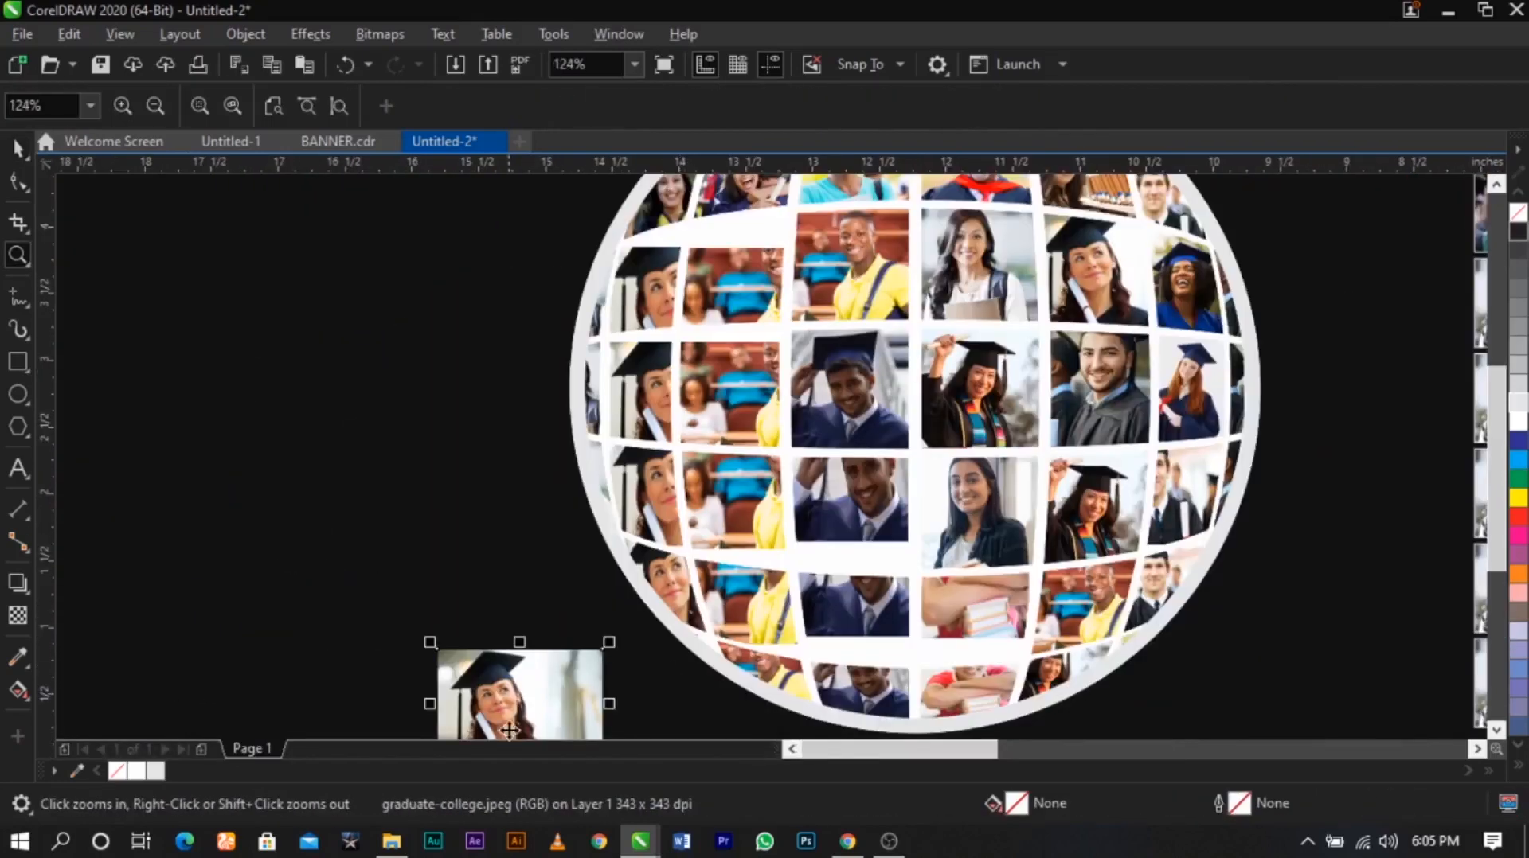
key("space")
left_click_drag(523, 704, 641, 386)
left_click(678, 456)
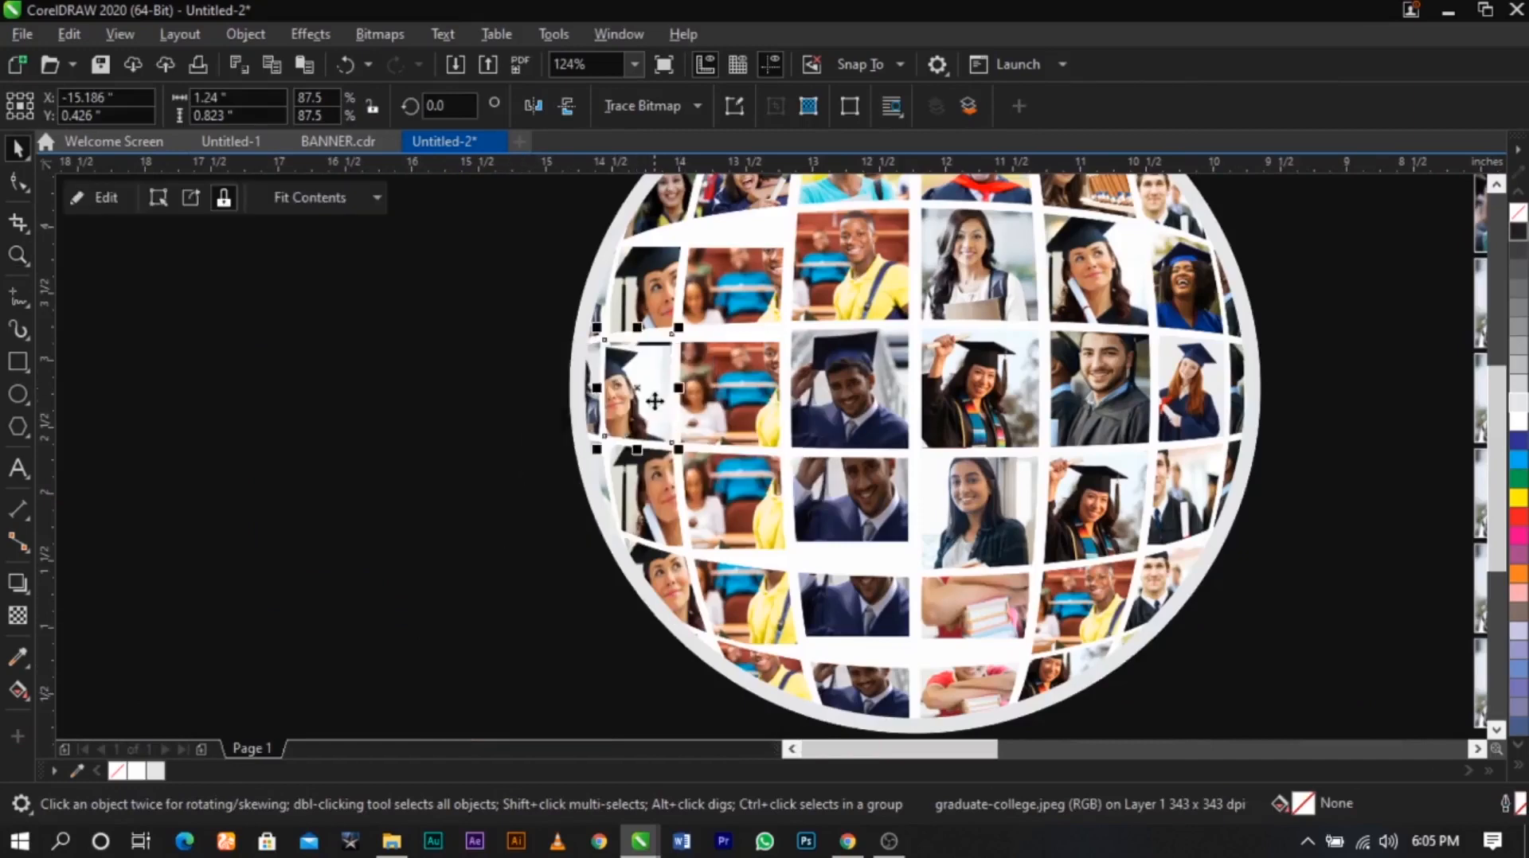
left_click(648, 395, "ctrl")
scroll(669, 394, "up", 1)
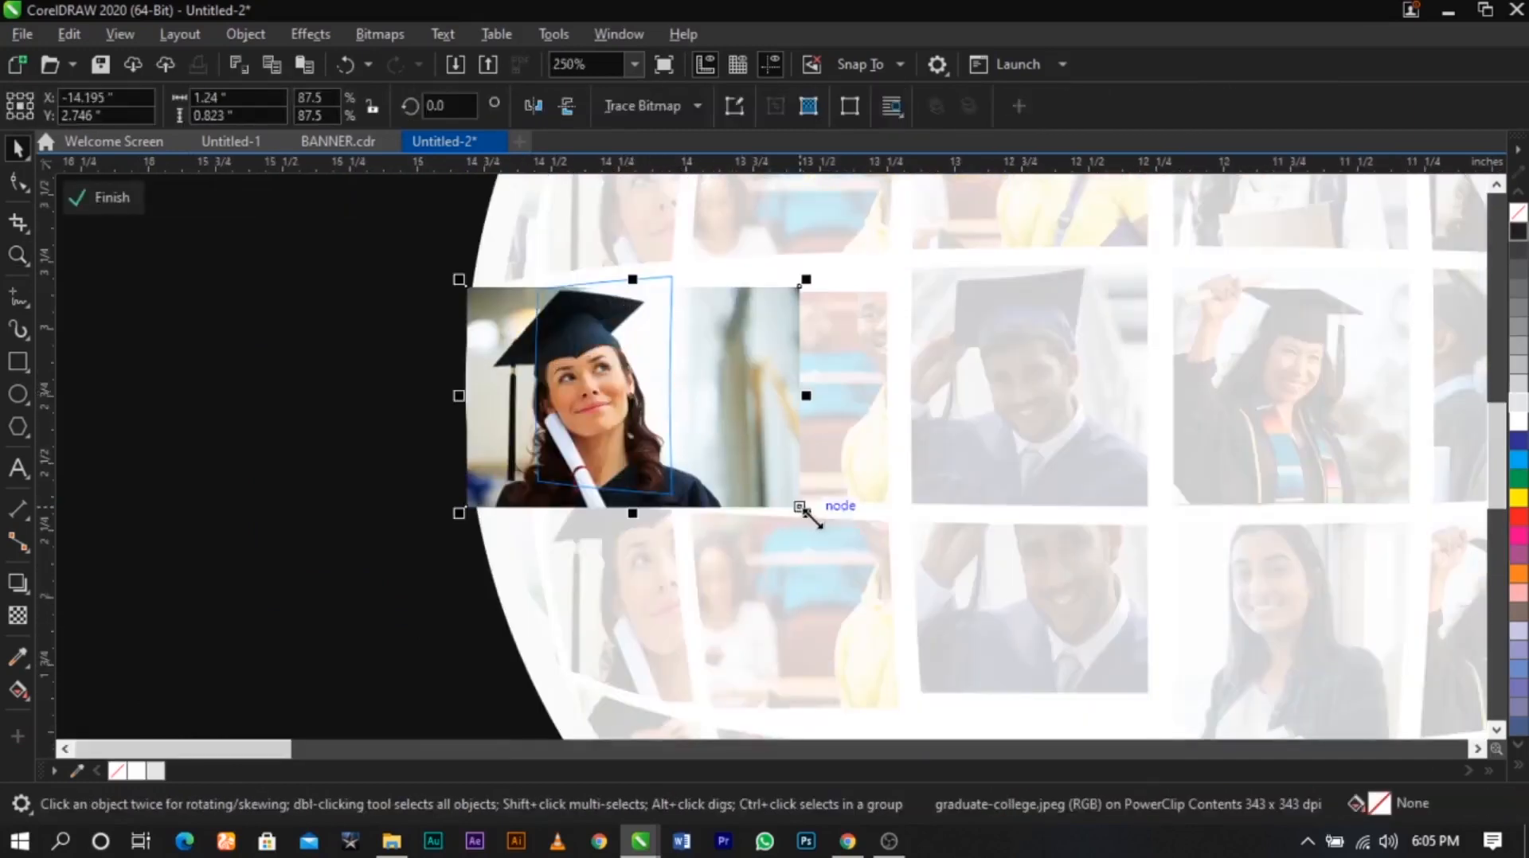
mouse_move(807, 514)
left_mouse_down()
mouse_move(829, 529)
mouse_move(833, 502)
left_mouse_up()
left_click(245, 496, "ctrl")
Copy the images (1).jpg photo from the fourth cell of the grid's second row and paste a loose copy on the page
scroll(498, 446, "down", 1)
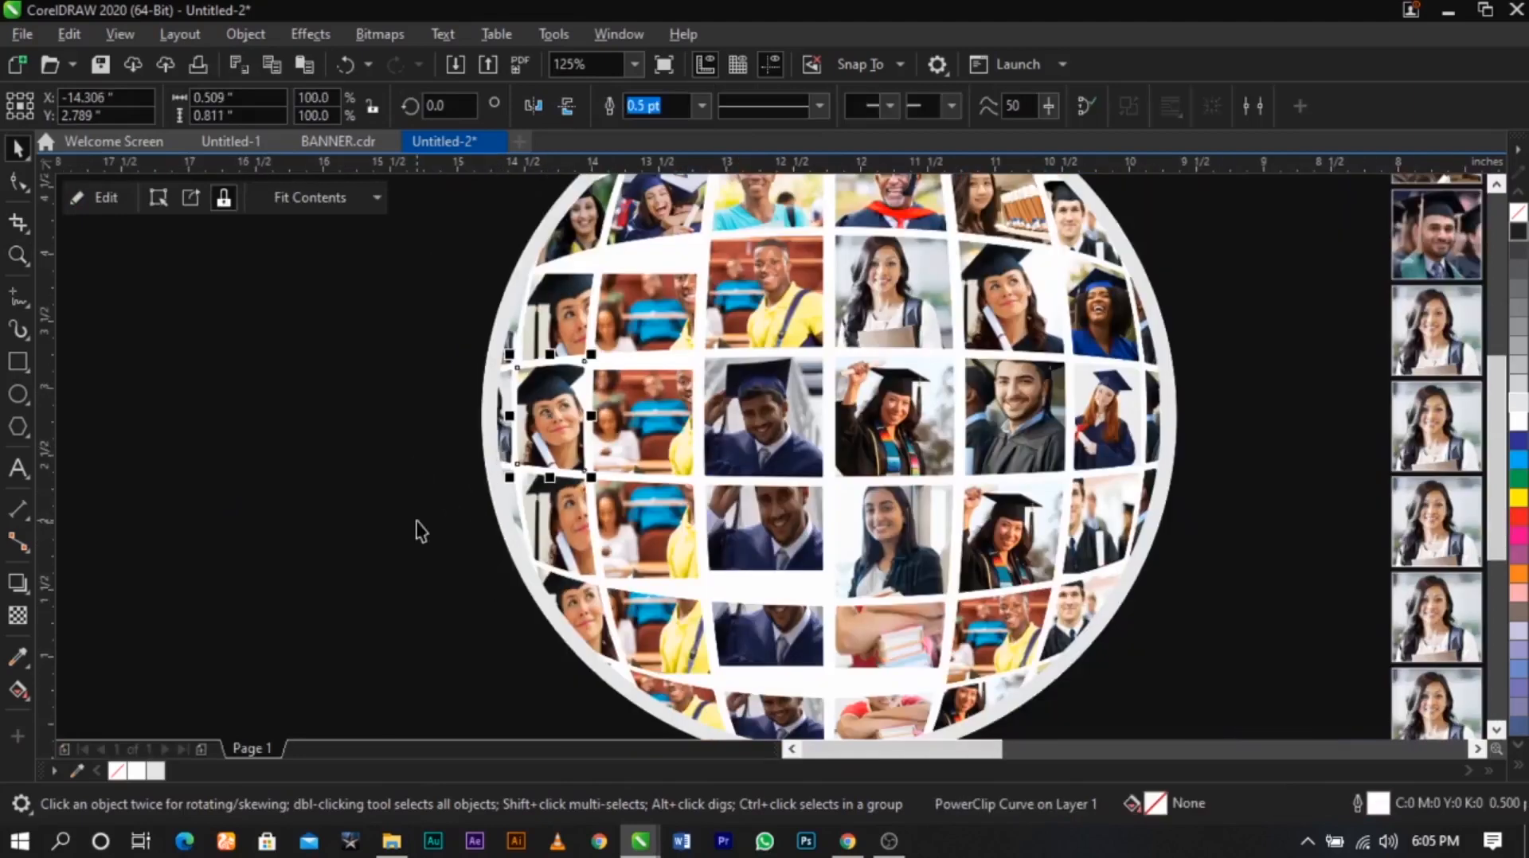
left_click(415, 520)
scroll(595, 438, "down", 1)
key("z")
left_click_drag(464, 247, 1400, 641)
key("space")
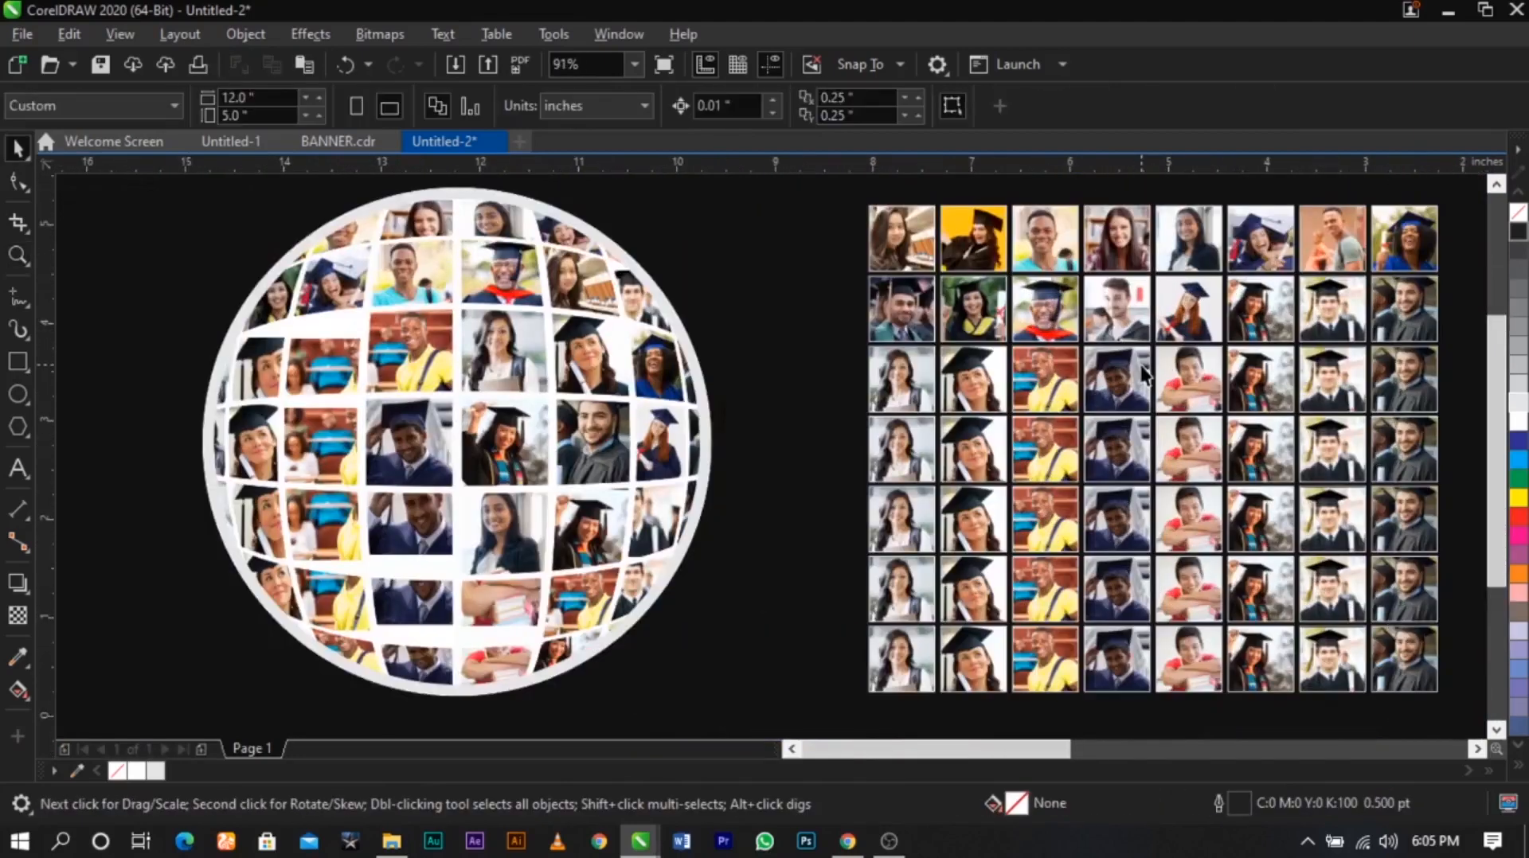
double_click(1102, 327)
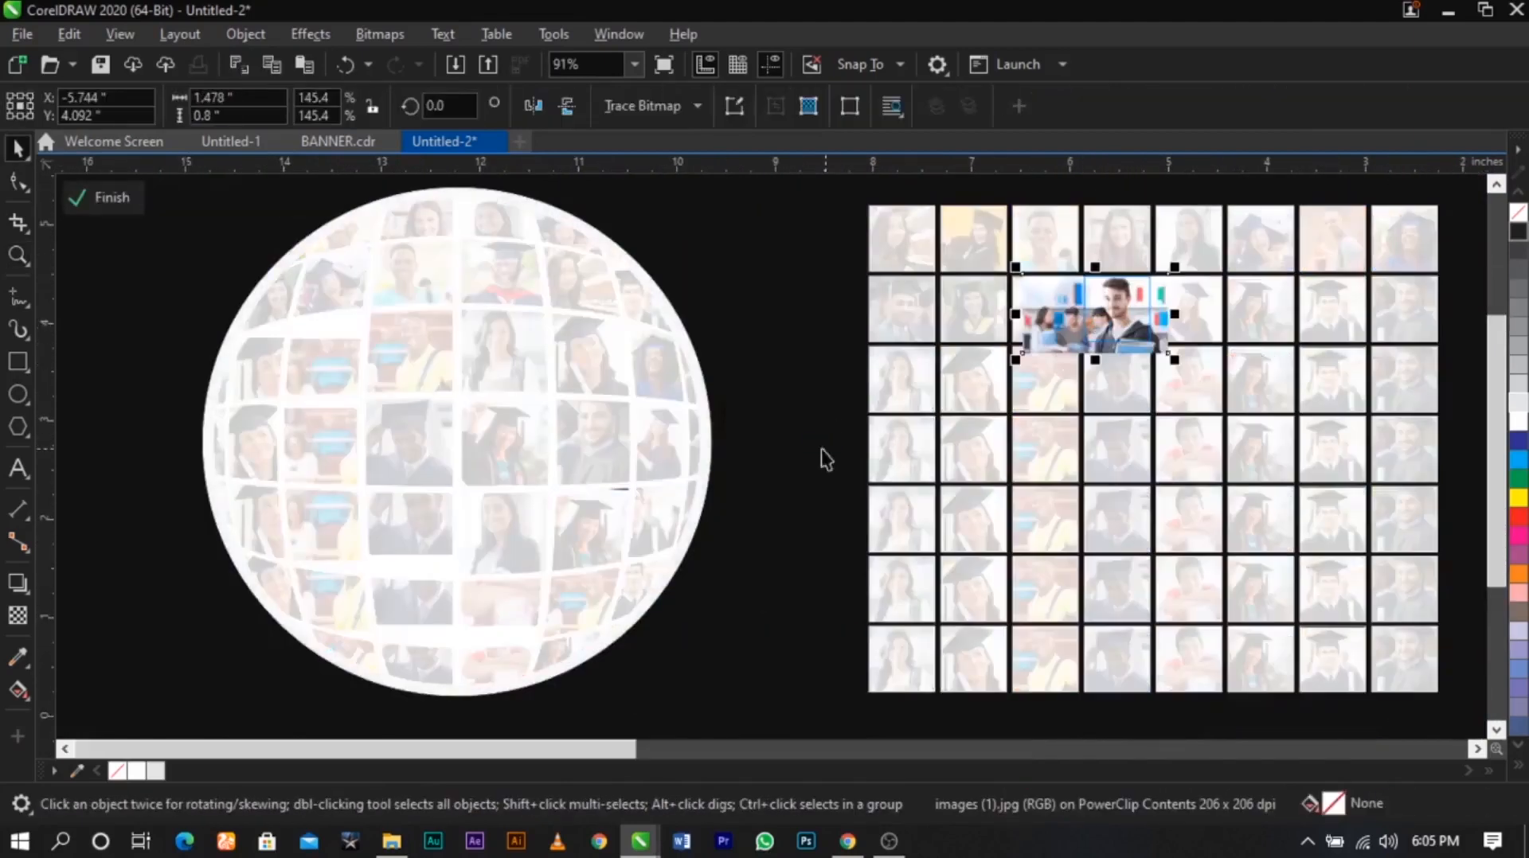
left_click(825, 459, "ctrl")
key("ctrl+v")
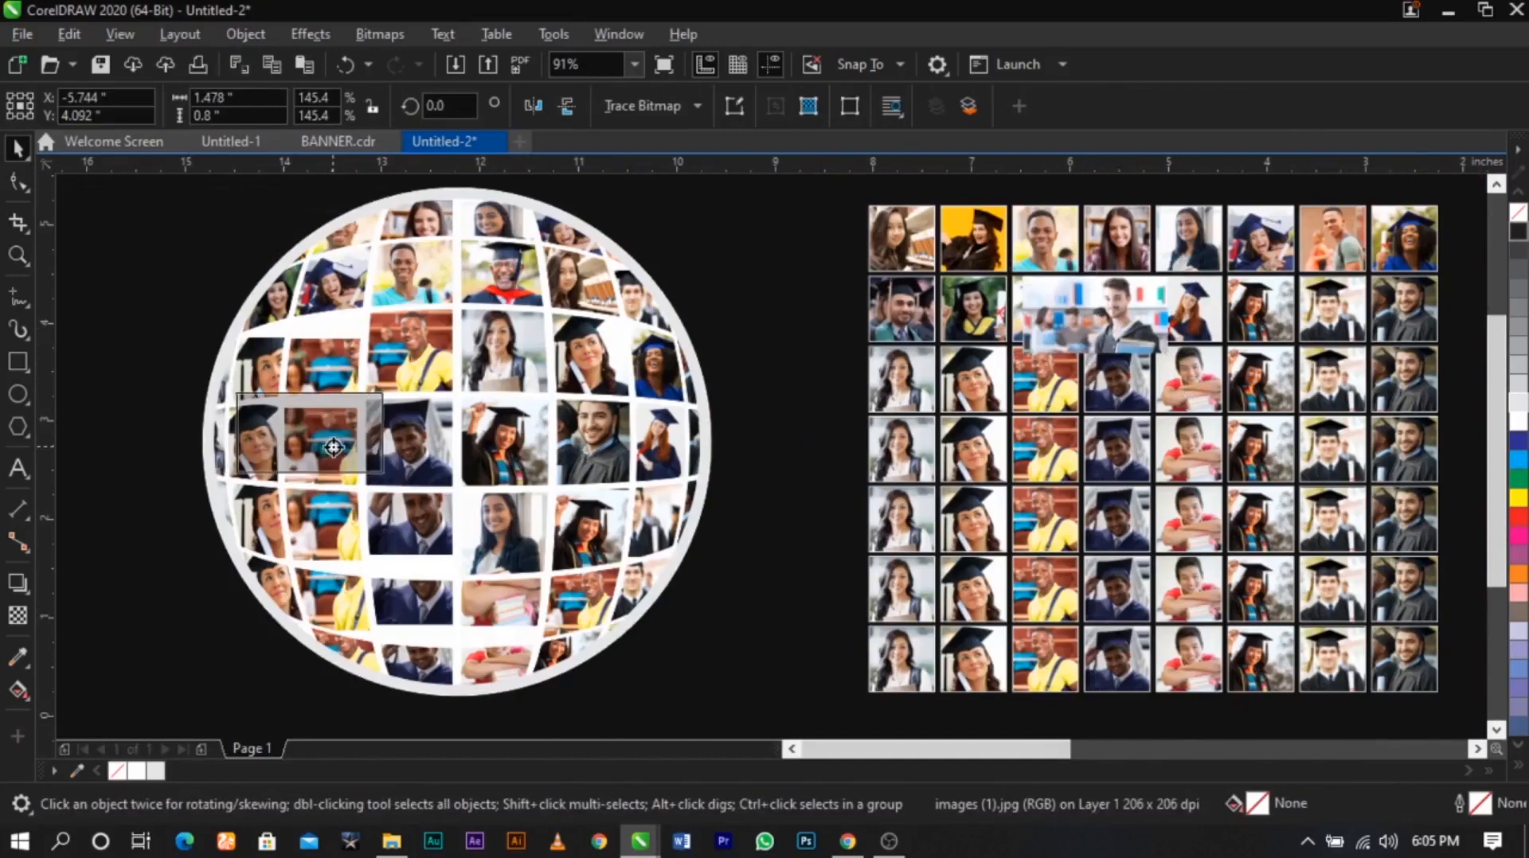
Place the images (1).jpg photo in the globe's fourth-row cell left of the navy-gowned graduate, then enlarge and reposition it to frame the man
left_click(434, 519)
key("space")
double_click(678, 478)
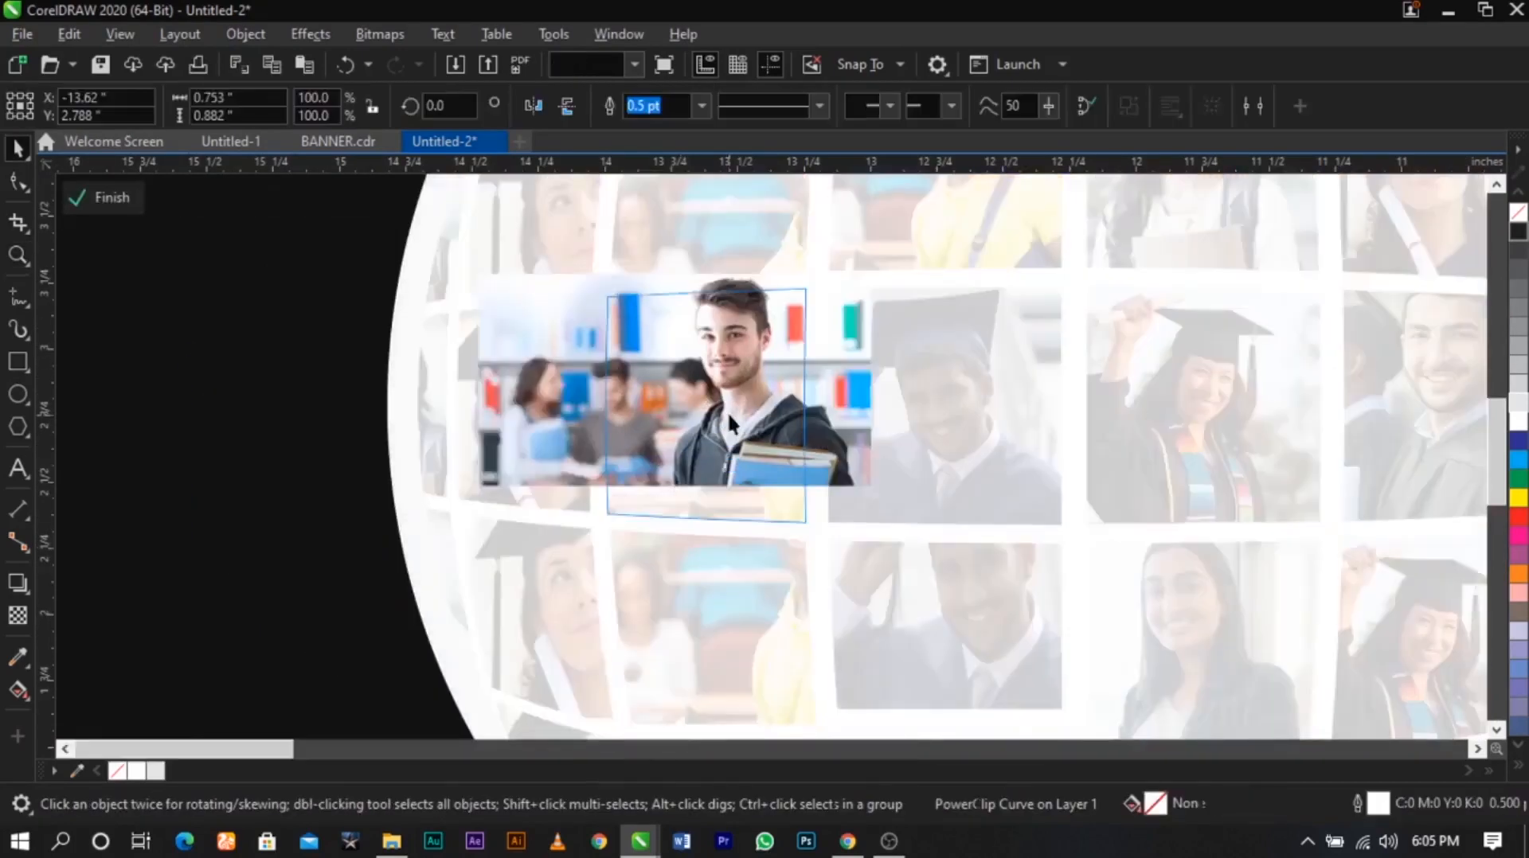
left_click_drag(694, 445, 685, 488)
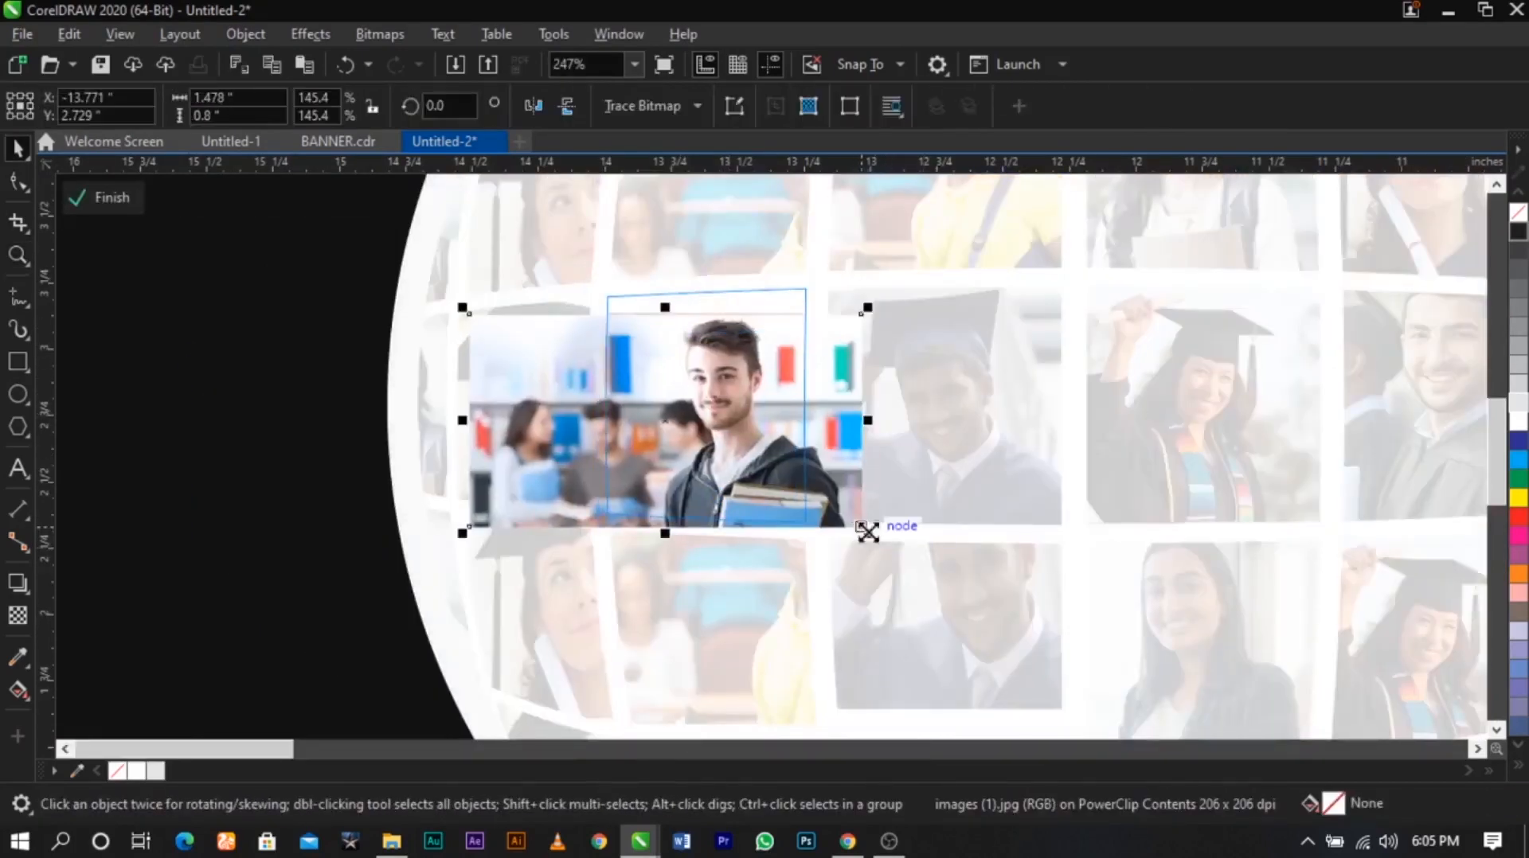
left_click_drag(867, 532, 848, 469)
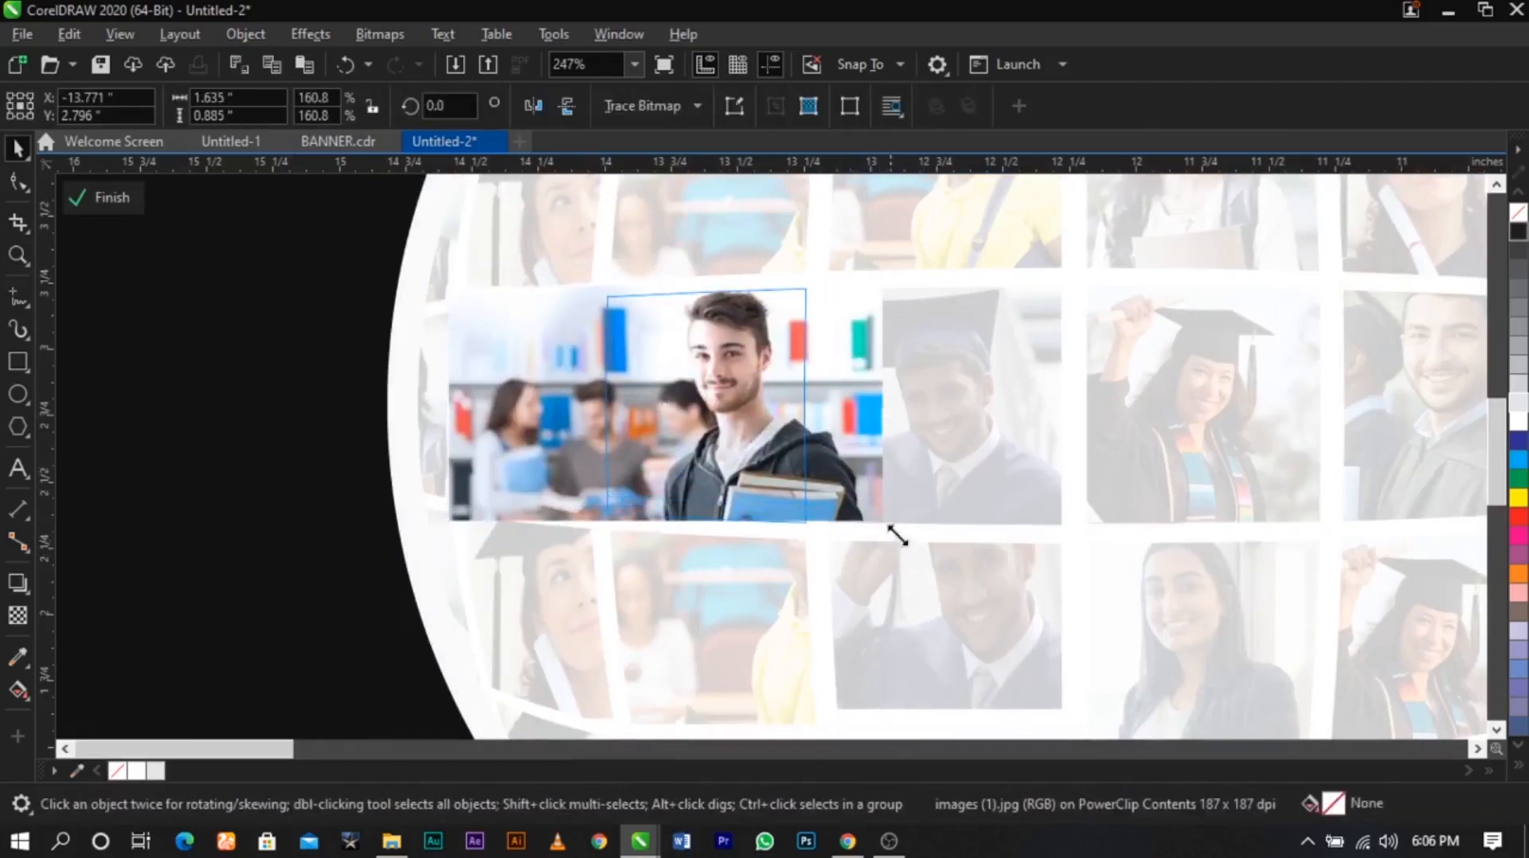
left_click_drag(898, 535, 909, 542)
key("Left")
left_click(909, 542, "ctrl")
scroll(702, 445, "down", 2)
left_click(532, 425)
Copy the iStock-609683672-studying.jpg photo from the fourth cell of the grid's top row and paste a loose copy on the page
key("z")
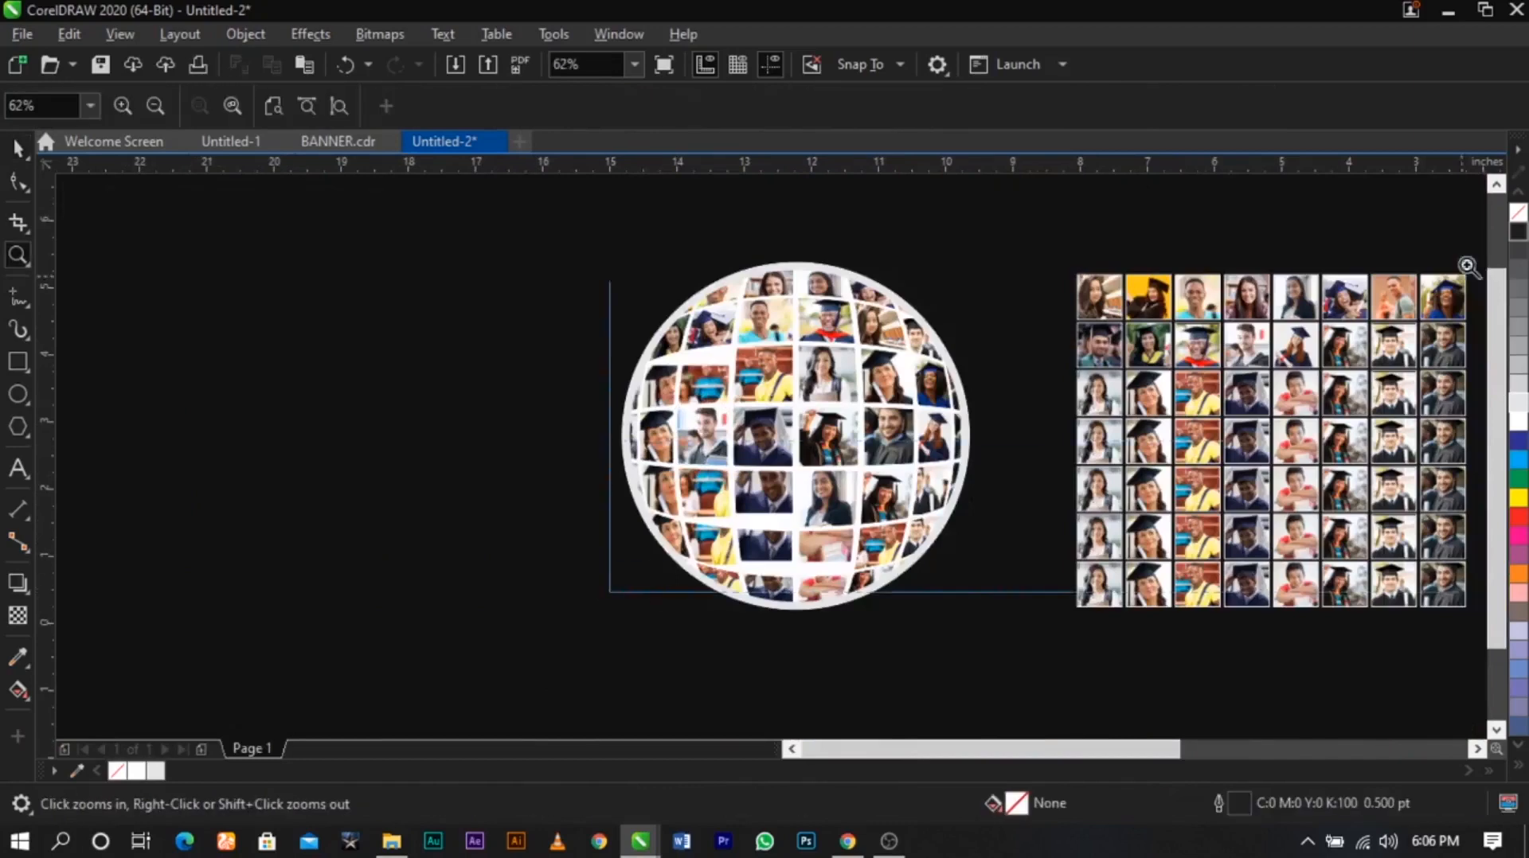
left_click_drag(610, 592, 1467, 263)
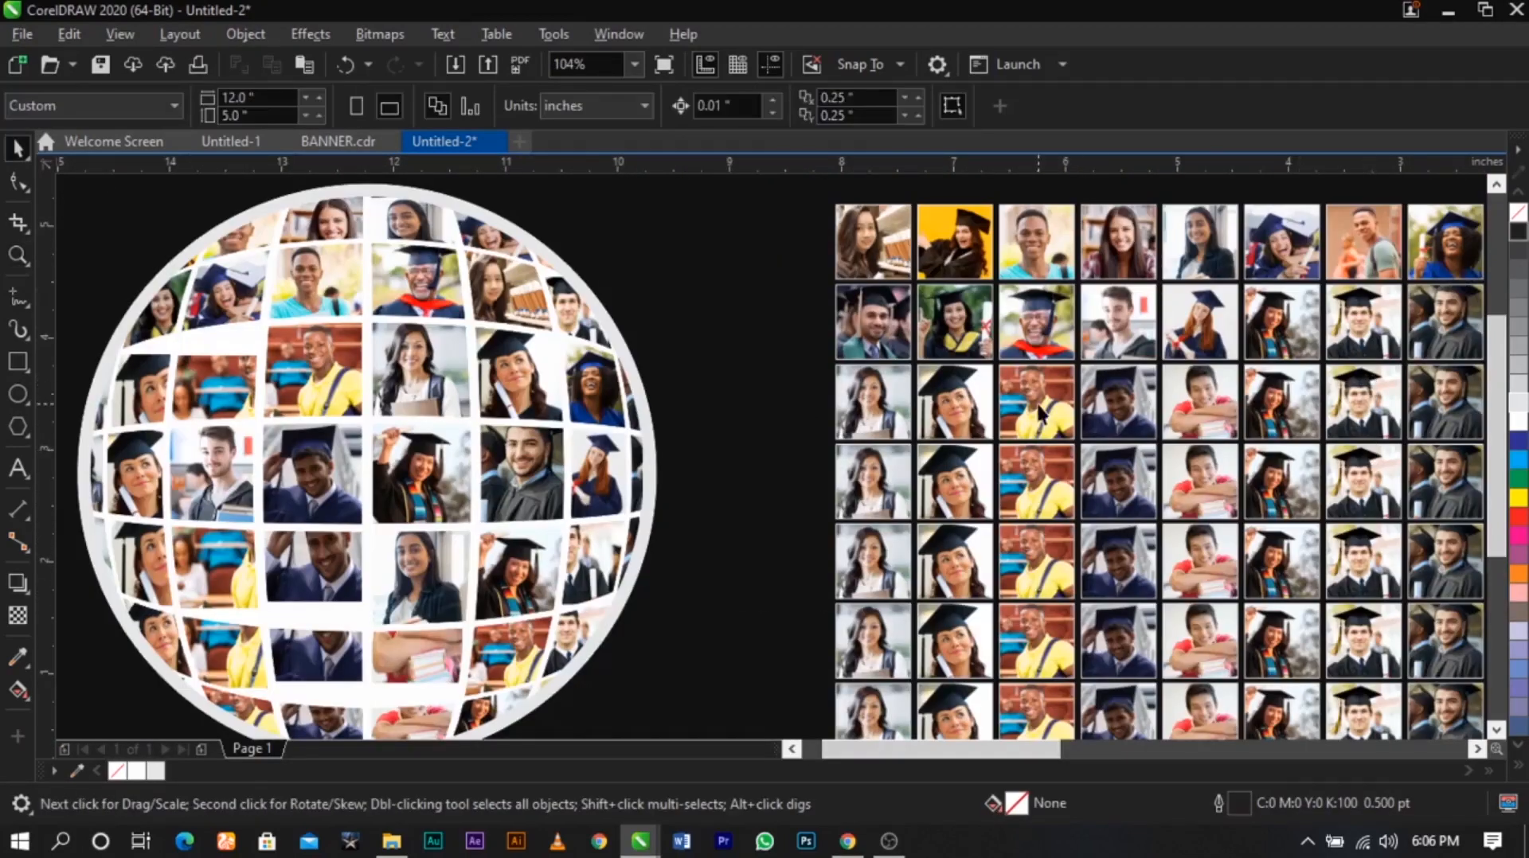
scroll(1039, 410, "down", 2)
key("z")
left_click_drag(621, 294, 1328, 588)
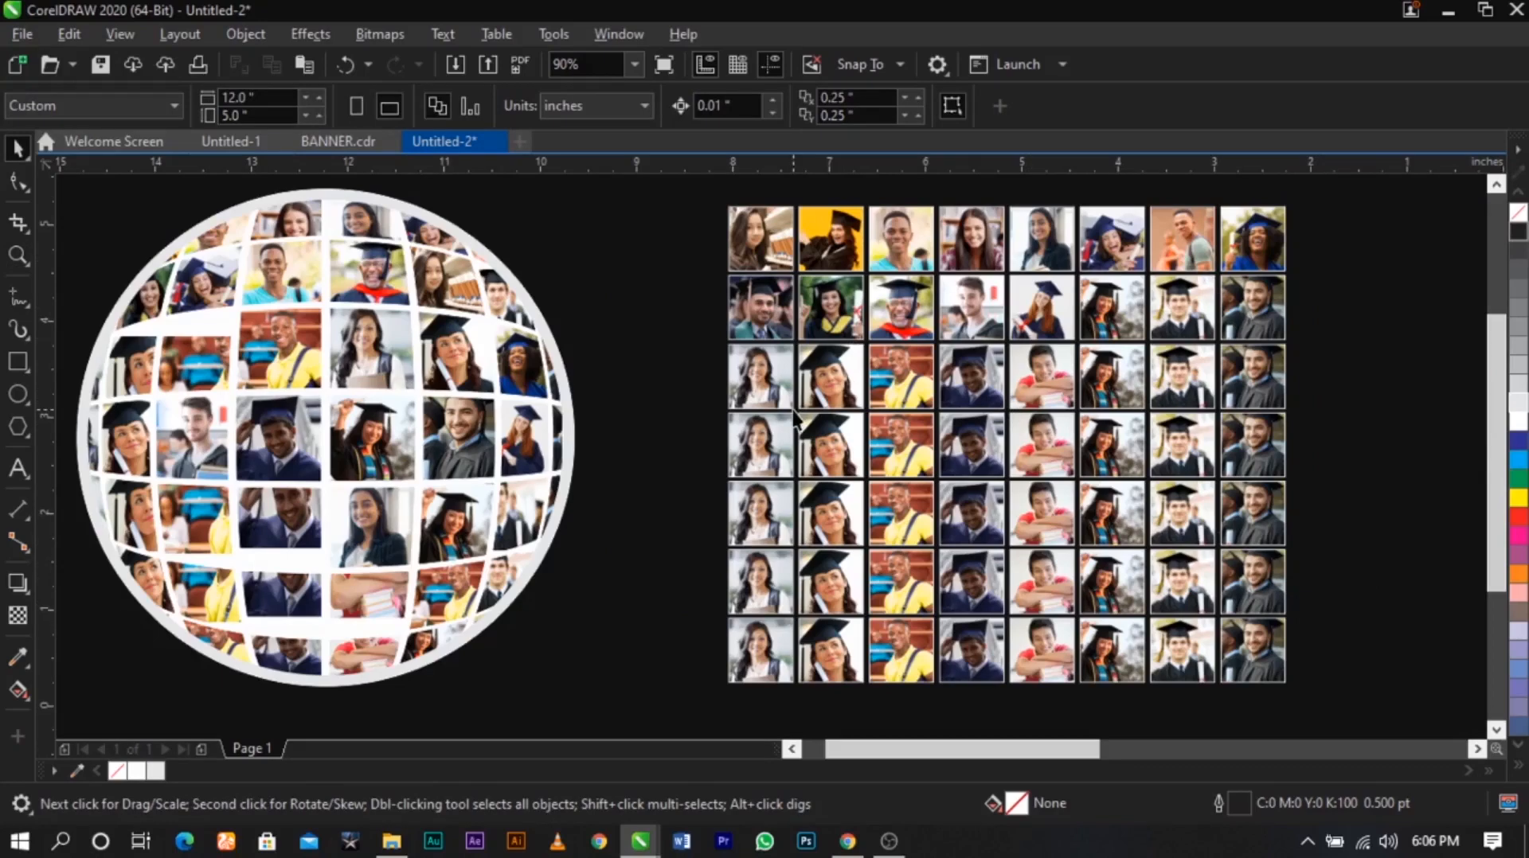
double_click(956, 249)
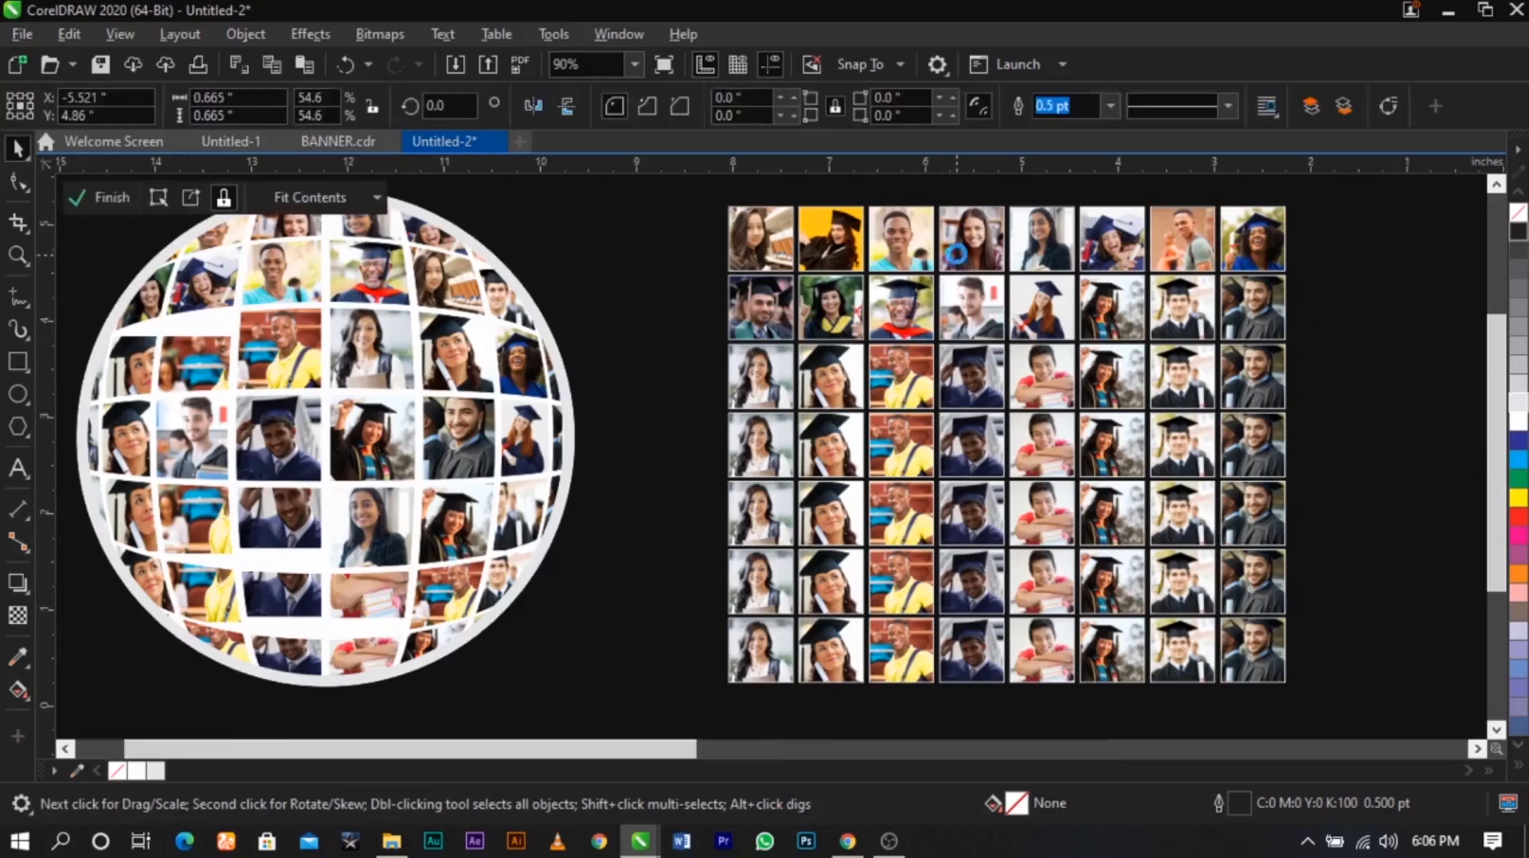
left_click(636, 461, "ctrl")
key("ctrl+v")
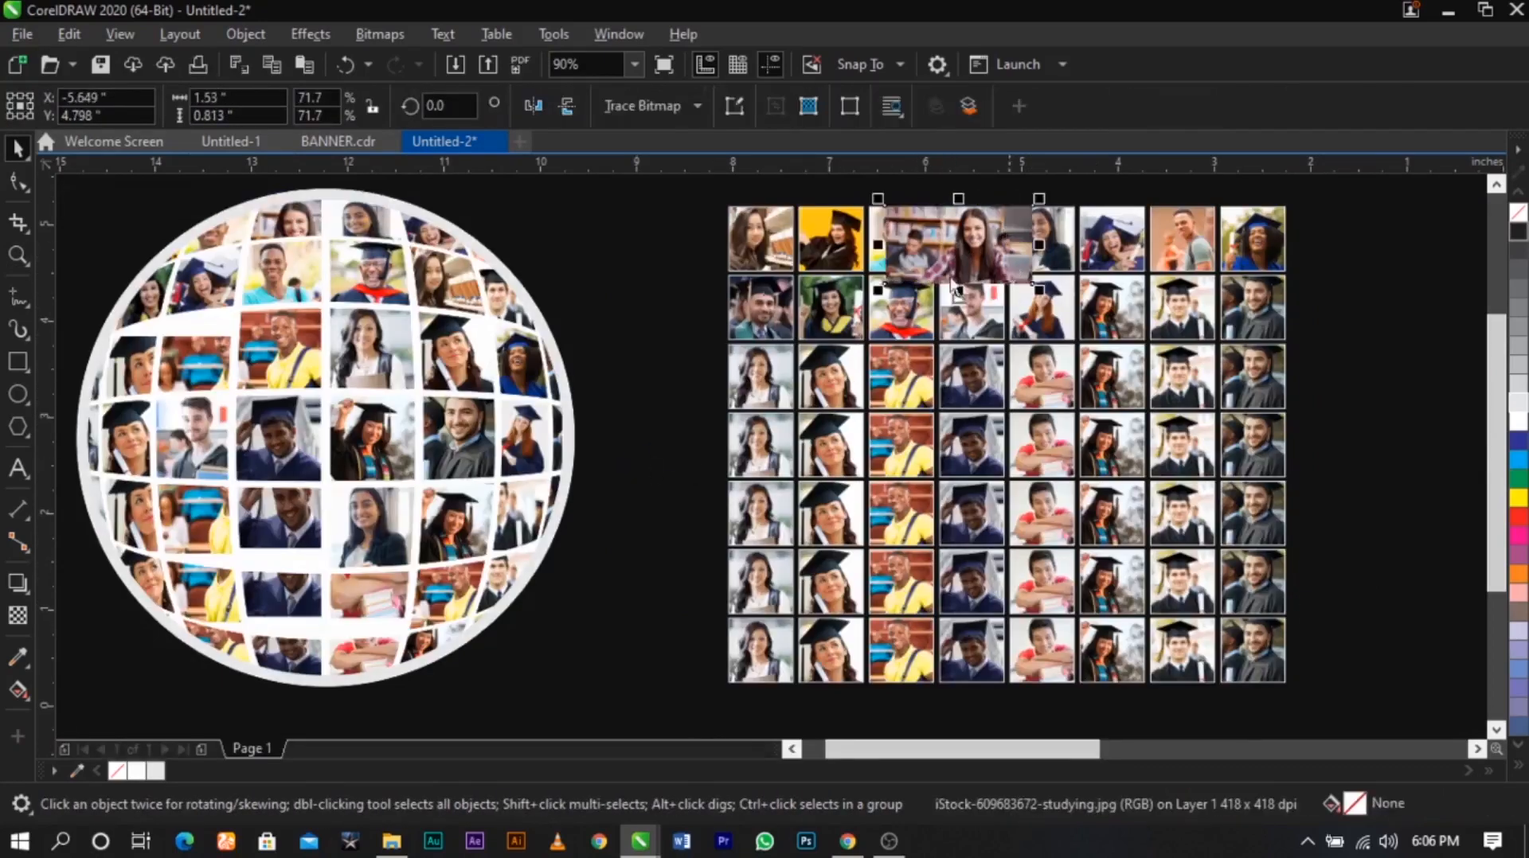
Place the iStock-609683672-studying.jpg photo inside the globe's top-row cell above the cyan-shirted student
left_click_drag(1012, 274, 300, 229)
left_click(354, 308)
key("F2")
left_click_drag(156, 378, 440, 109)
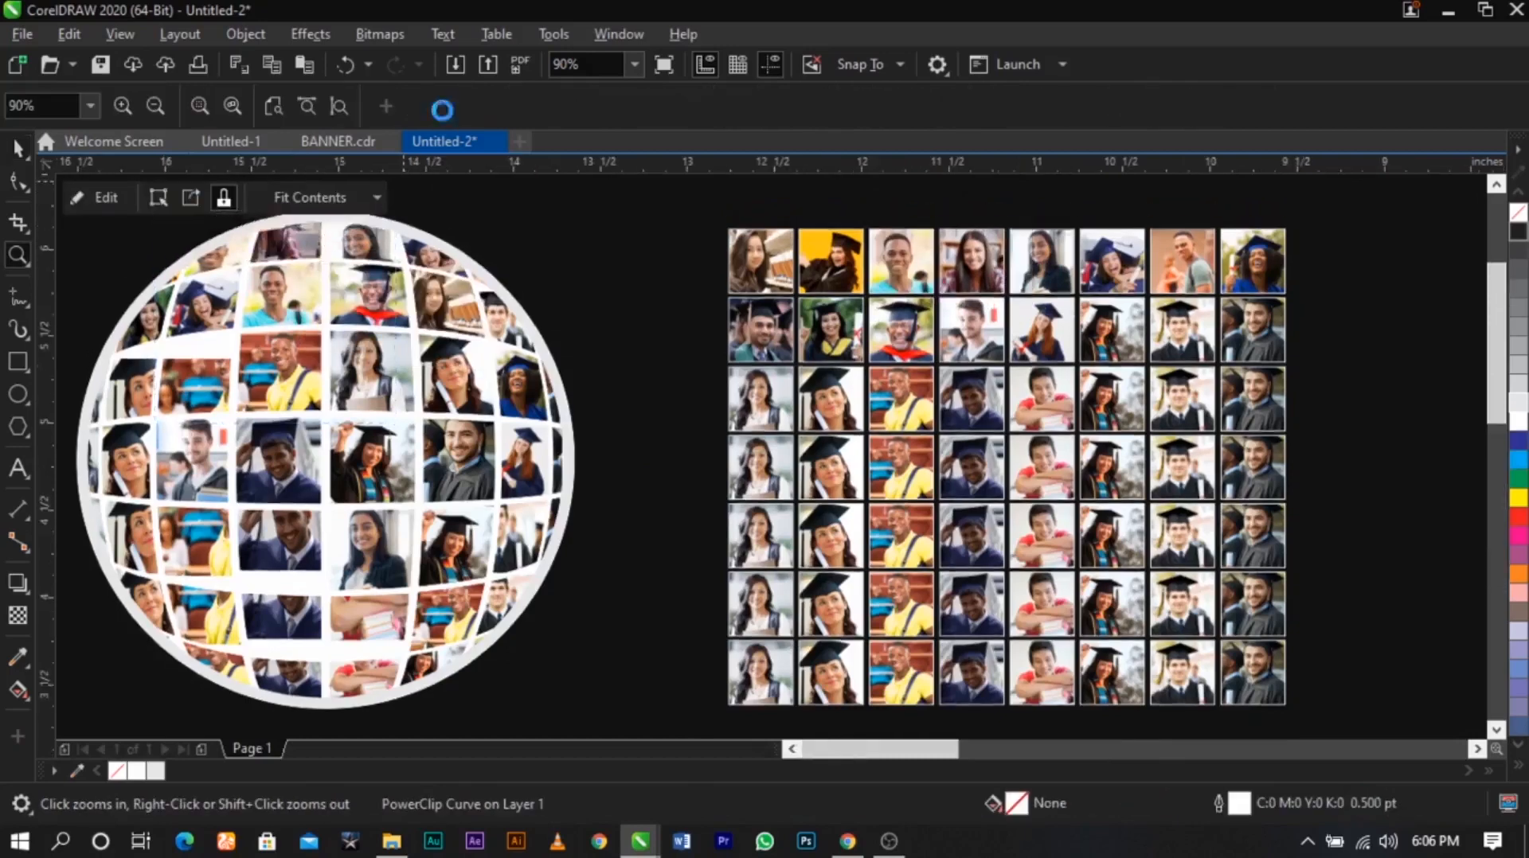
Shrink the studying woman's photo within its top-row globe cell and shift it to frame her face
left_click(759, 433, "ctrl")
left_click(759, 432)
scroll(821, 439, "up", 3)
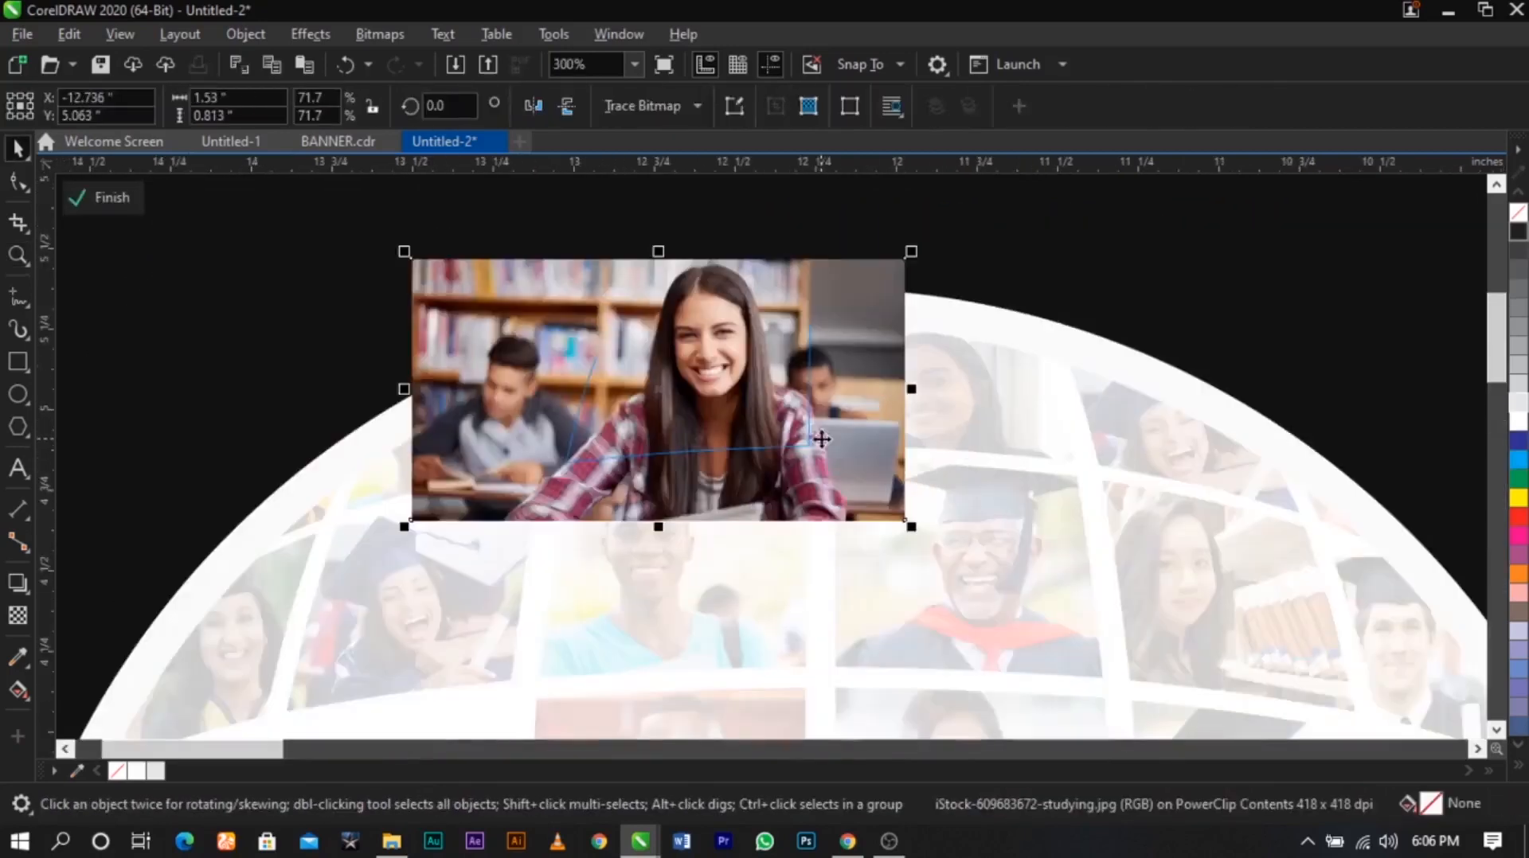
left_click_drag(911, 526, 832, 537)
left_click_drag(720, 407, 741, 404)
left_click(862, 273, "ctrl")
scroll(862, 273, "down", 2)
left_click(664, 298)
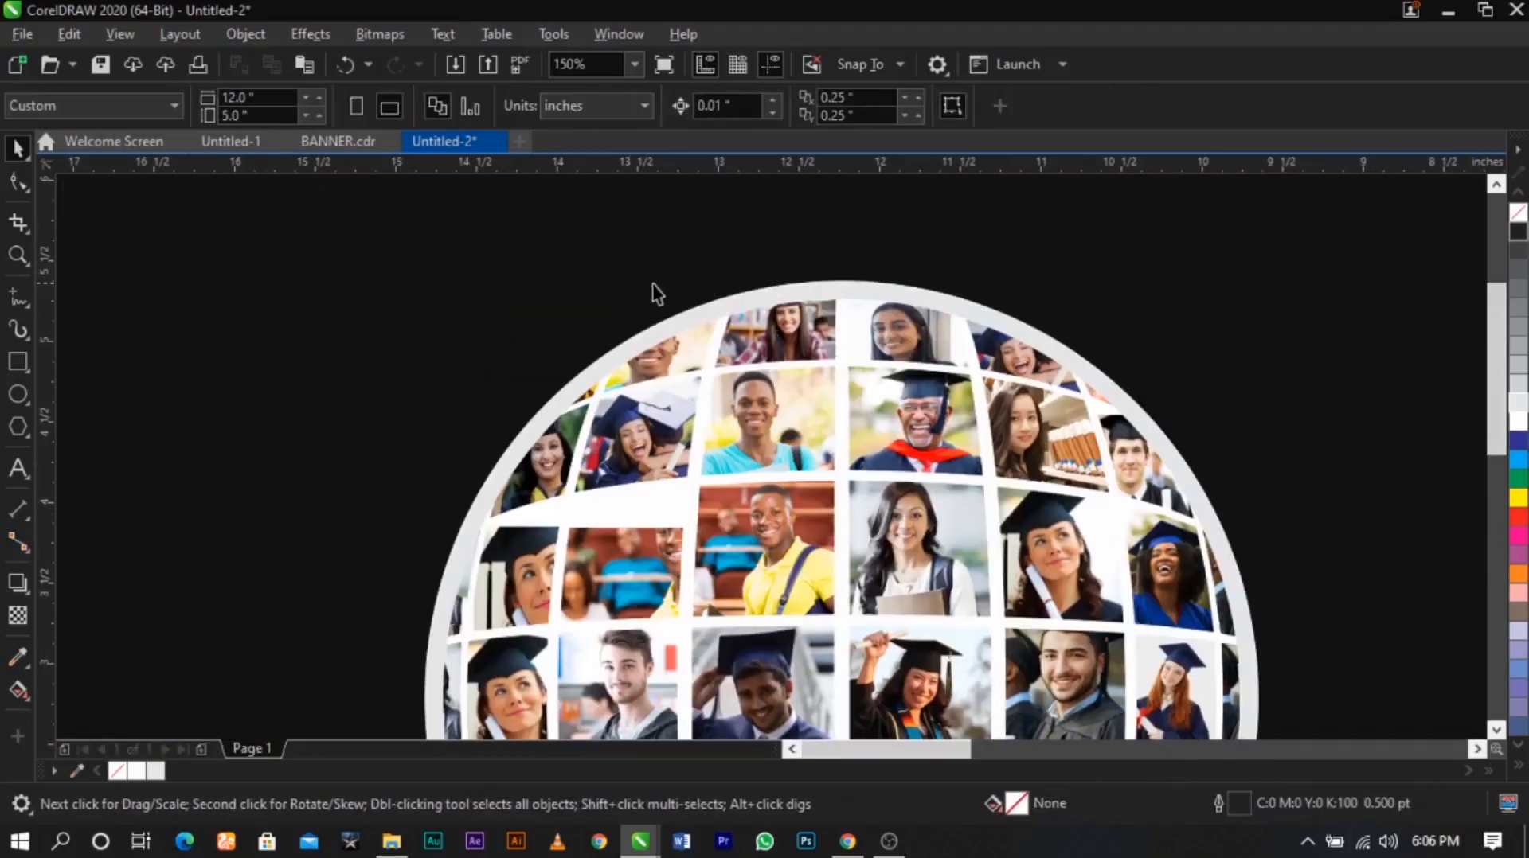
Copy the student-graduate-with-diploma_23-2148498970.jpg photo from the second cell of the grid's top row and paste a loose copy
scroll(702, 275, "down", 1)
key("F2")
left_click_drag(687, 245, 1449, 545)
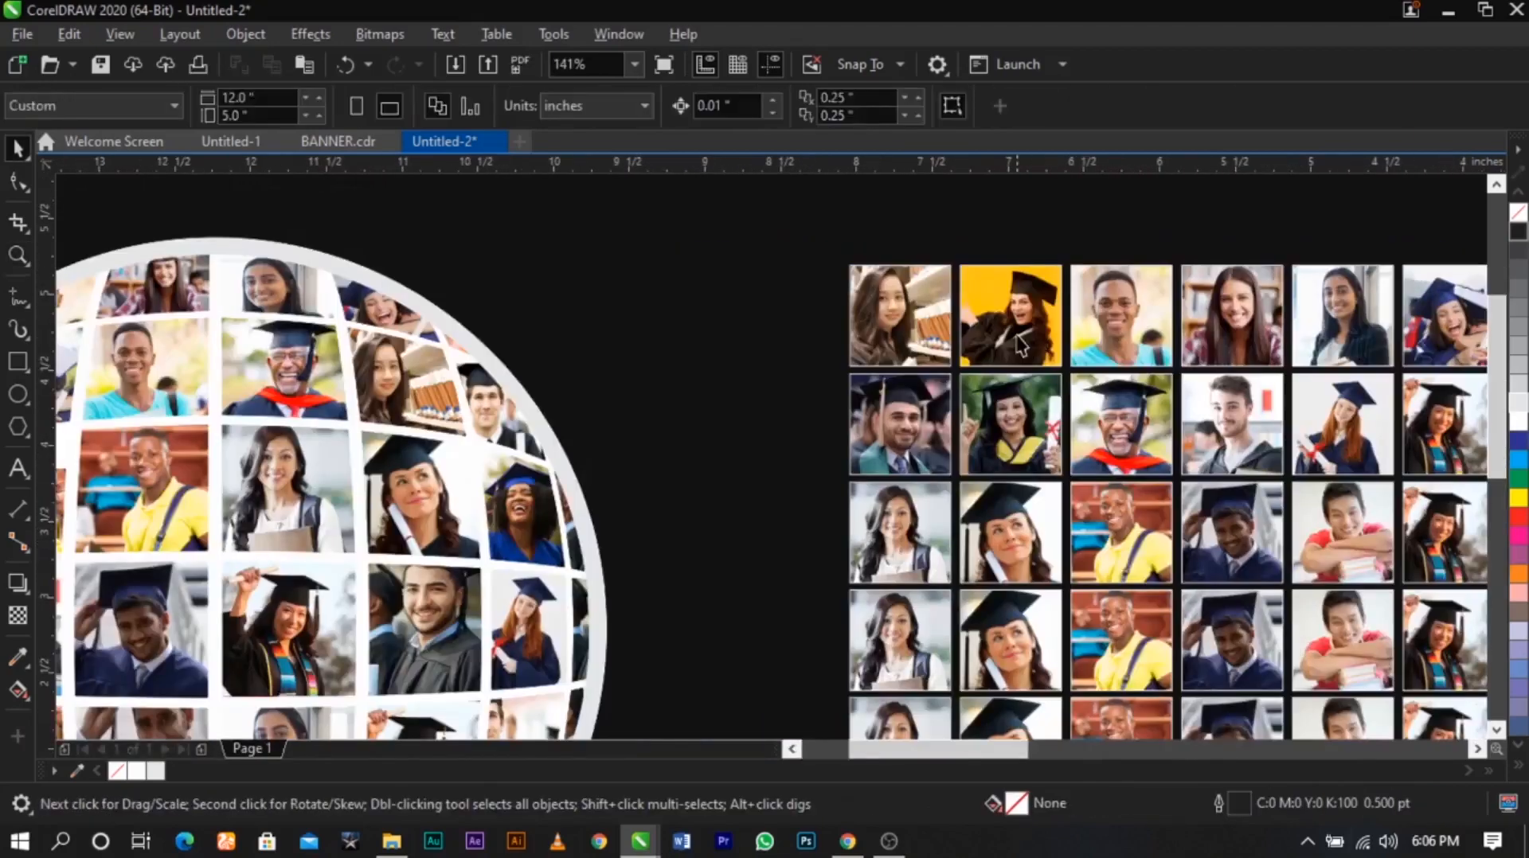
left_click(1017, 335, "ctrl")
left_click(1017, 336)
key("ctrl+c")
left_click(706, 437, "ctrl")
key("ctrl+v")
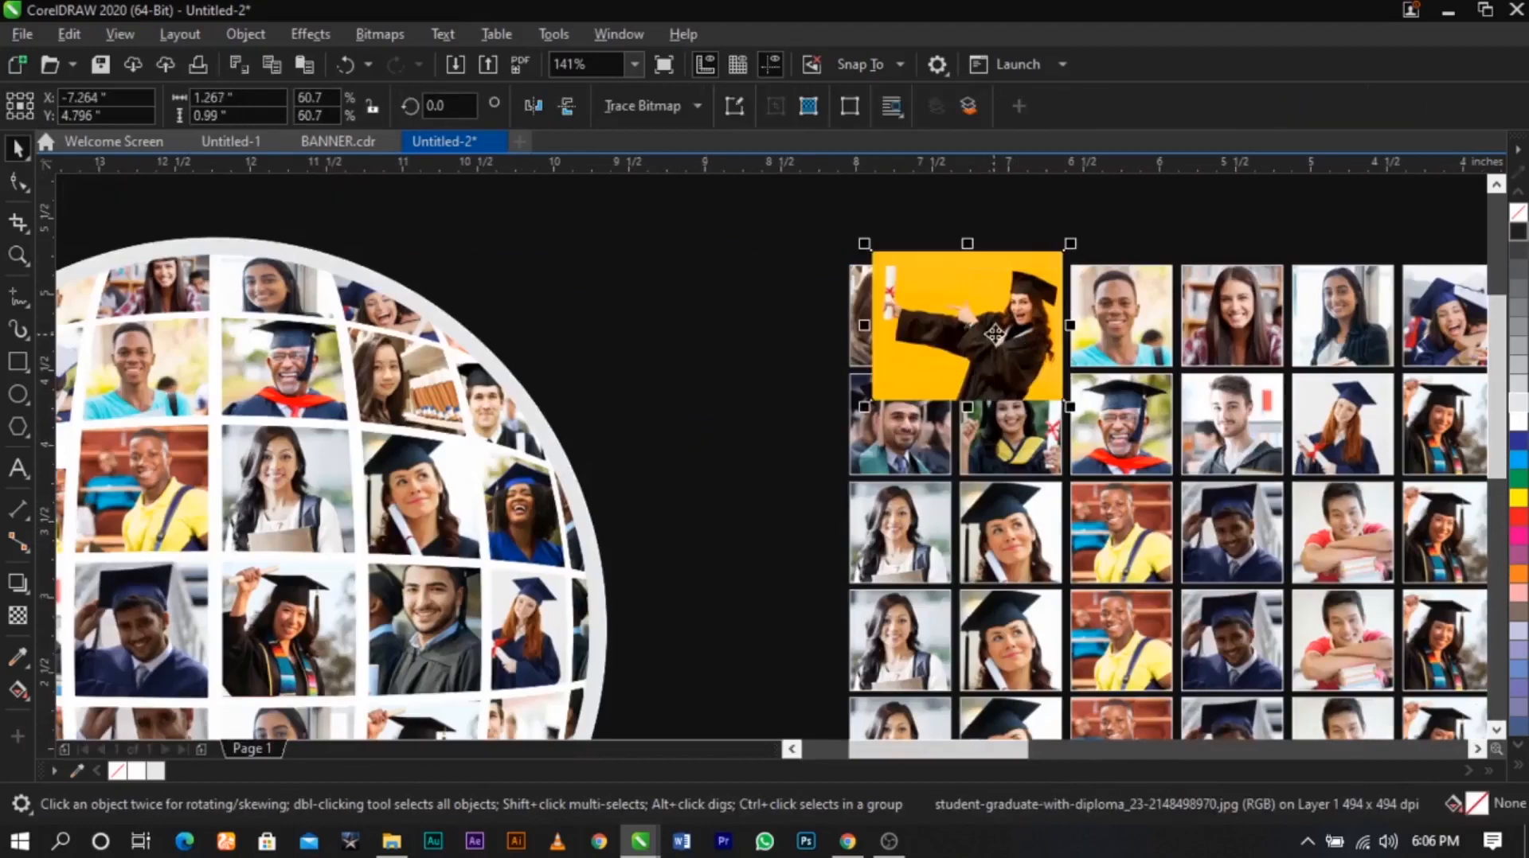
Move the loose yellow-background graduate photo to the empty area beside the globe's left edge
left_click_drag(996, 334, 598, 399)
key("Escape")
scroll(867, 379, "down", 1)
left_click_drag(933, 377, 312, 484)
key("F2")
left_click_drag(236, 332, 676, 617)
Place the yellow-background graduate photo in the globe's third-row cell left of the yellow-shirted student and shift the graduate into the frame
left_click_drag(466, 462, 691, 432)
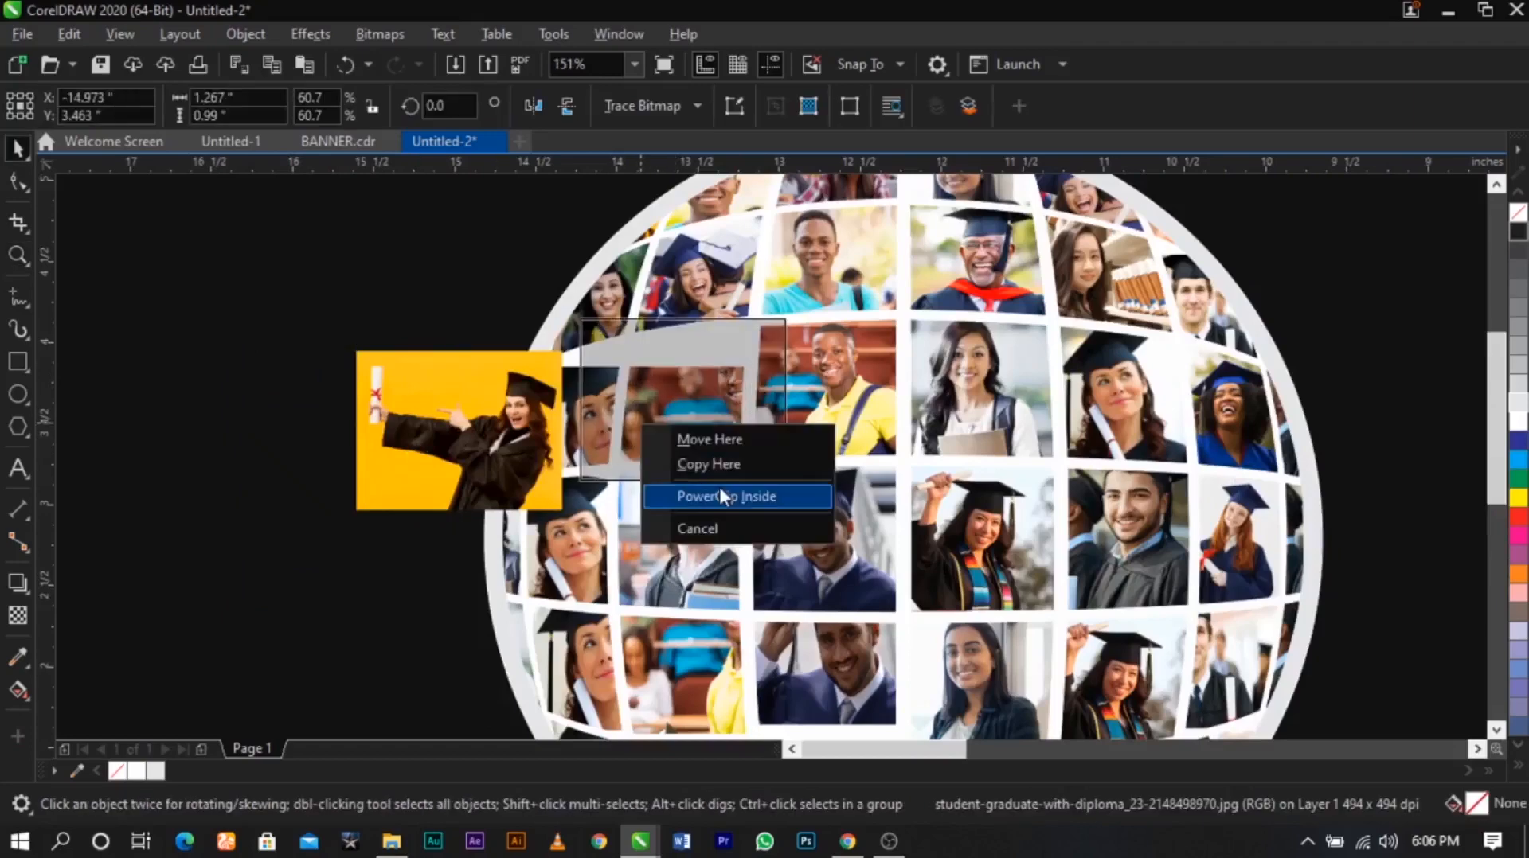
left_click(719, 485)
left_click(695, 393)
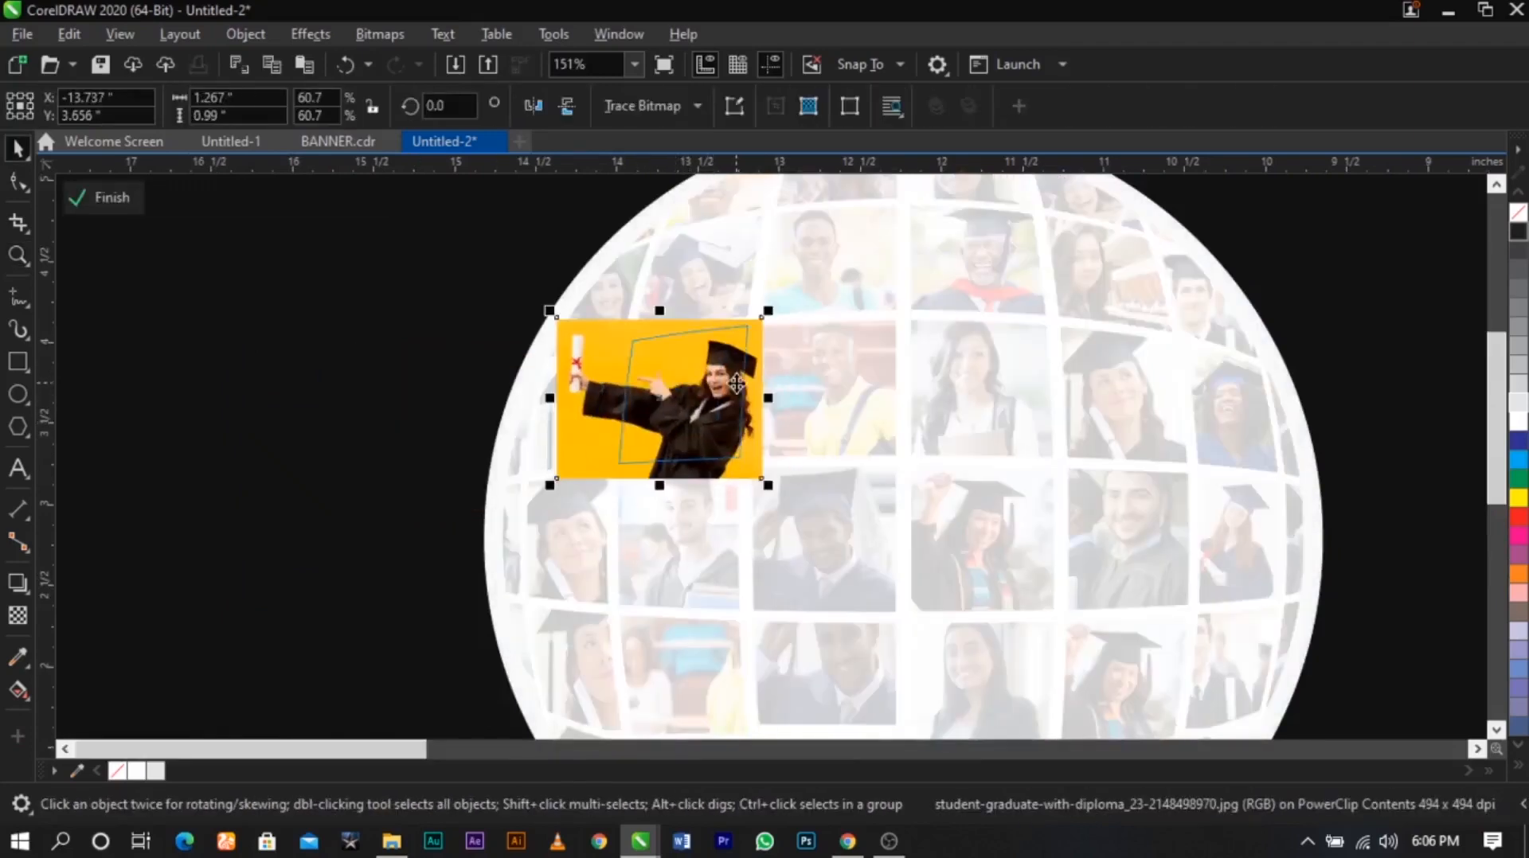
scroll(728, 380, "up", 2)
left_click(833, 481, "ctrl")
scroll(714, 372, "down", 2)
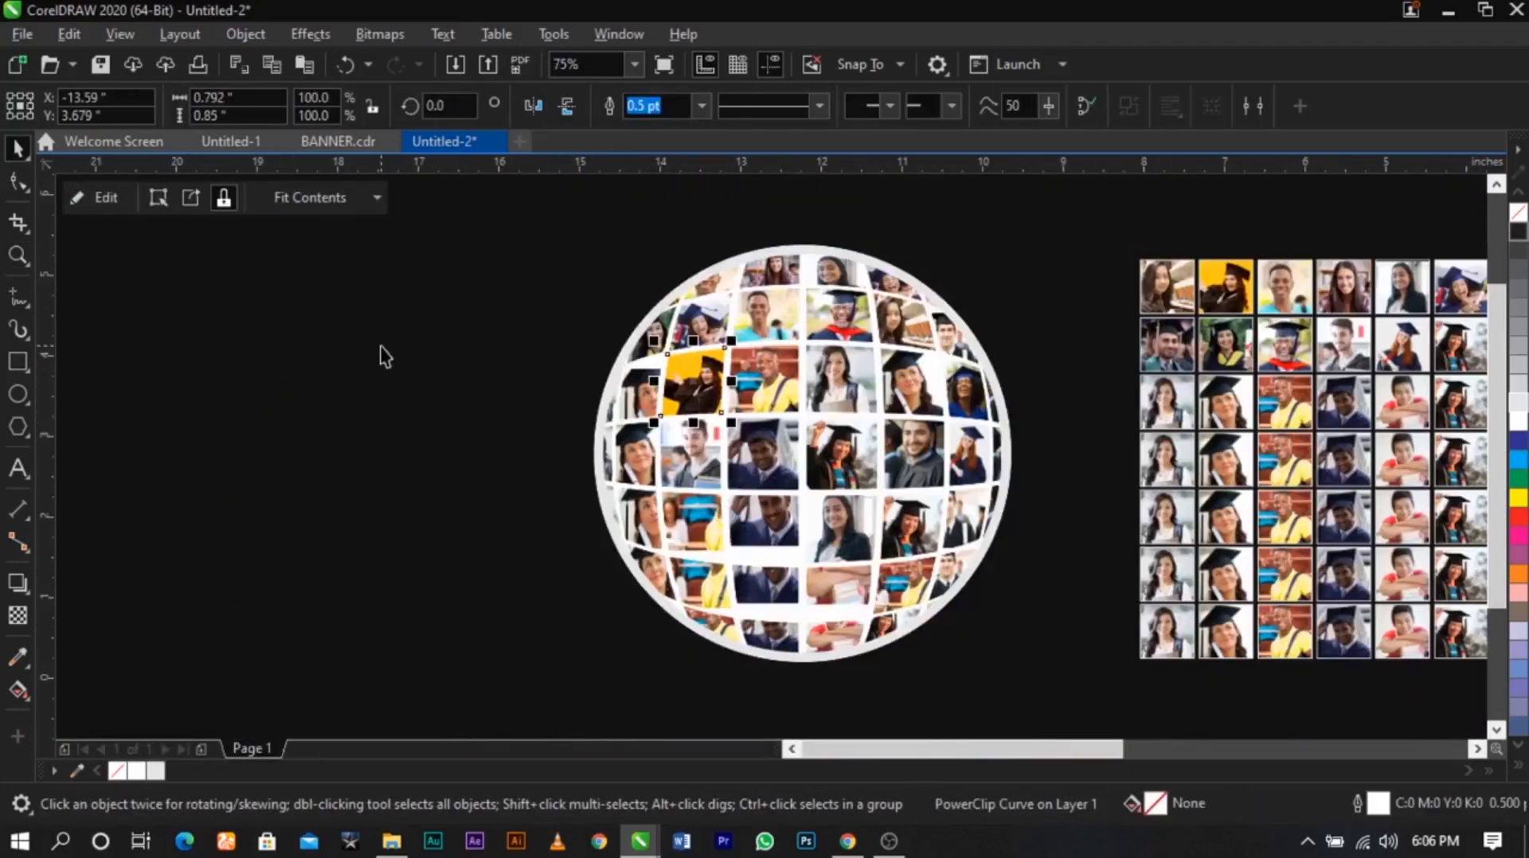
left_click(380, 348)
Copy the download (1).jpg photo from the seventh cell of the grid's top row and paste a loose copy on the page
key("F2")
left_click_drag(560, 299, 1466, 677)
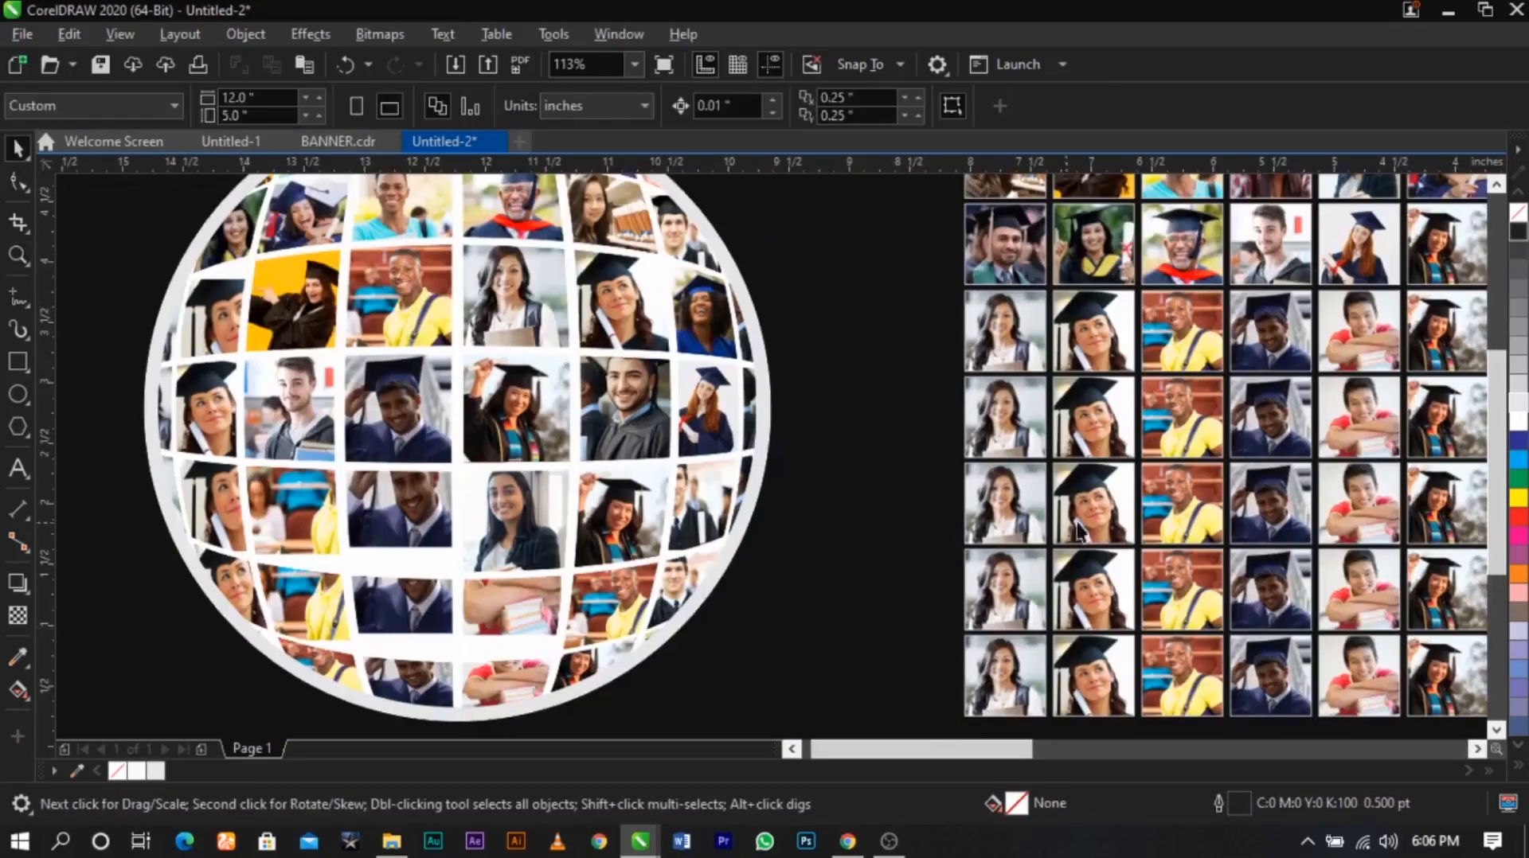
scroll(1032, 544, "down", 2)
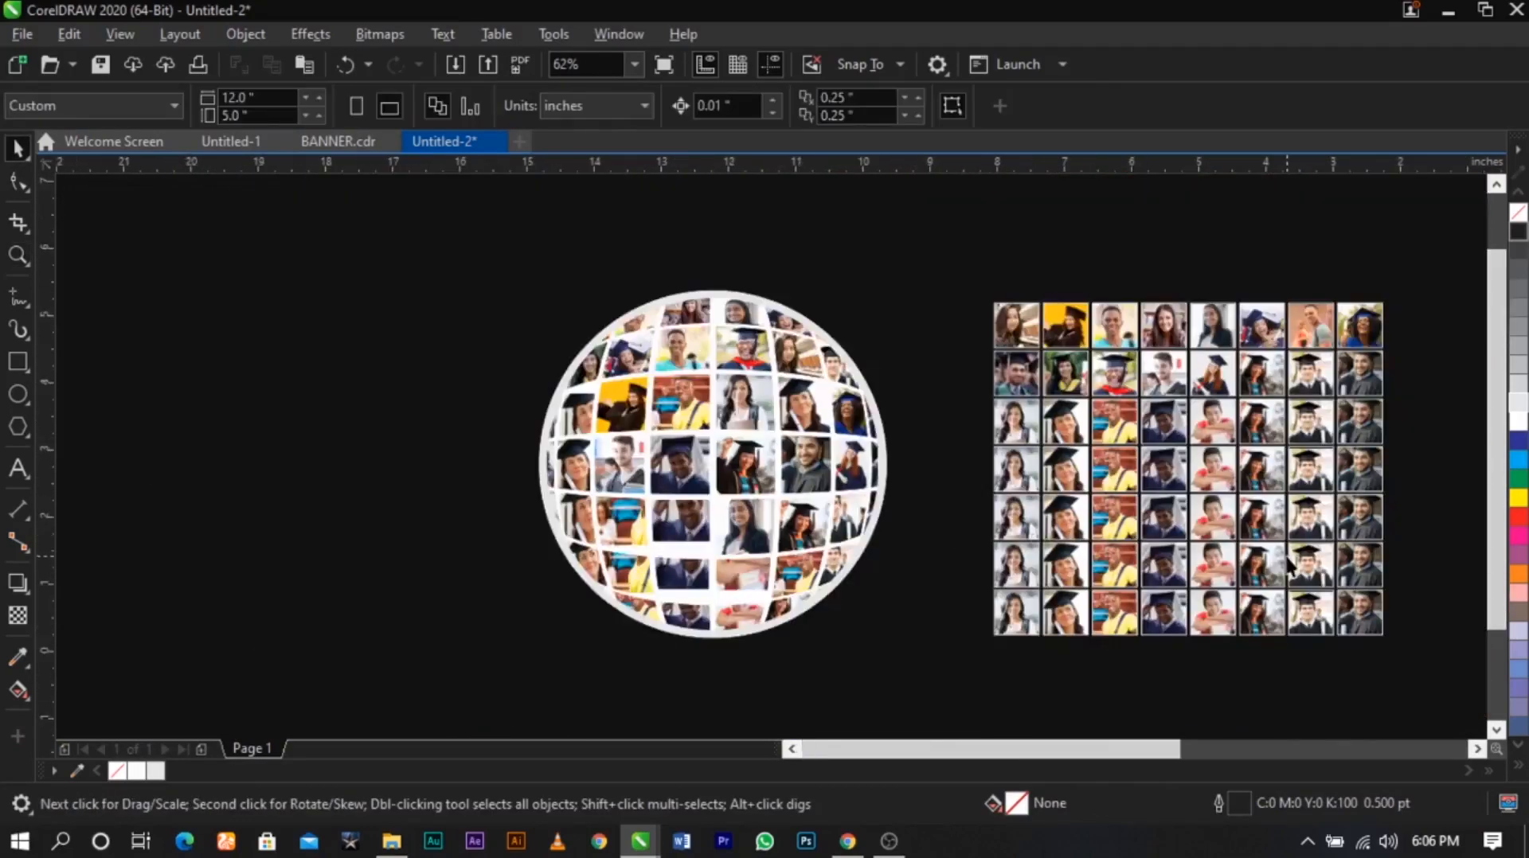
scroll(1287, 562, "up", 2)
scroll(1288, 567, "down", 2)
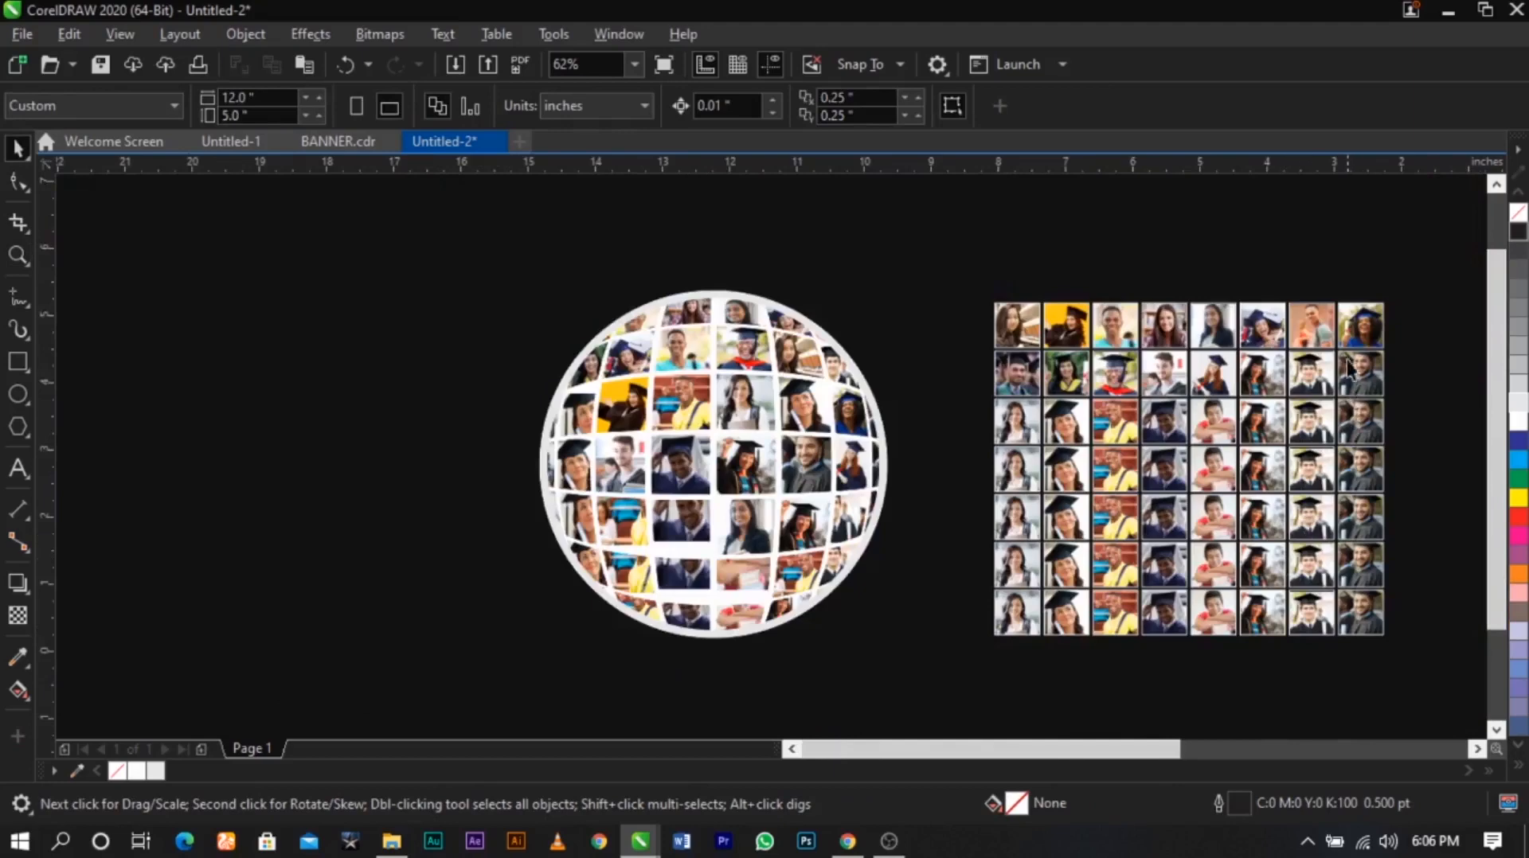
scroll(1308, 322, "up", 2)
double_click(1307, 318)
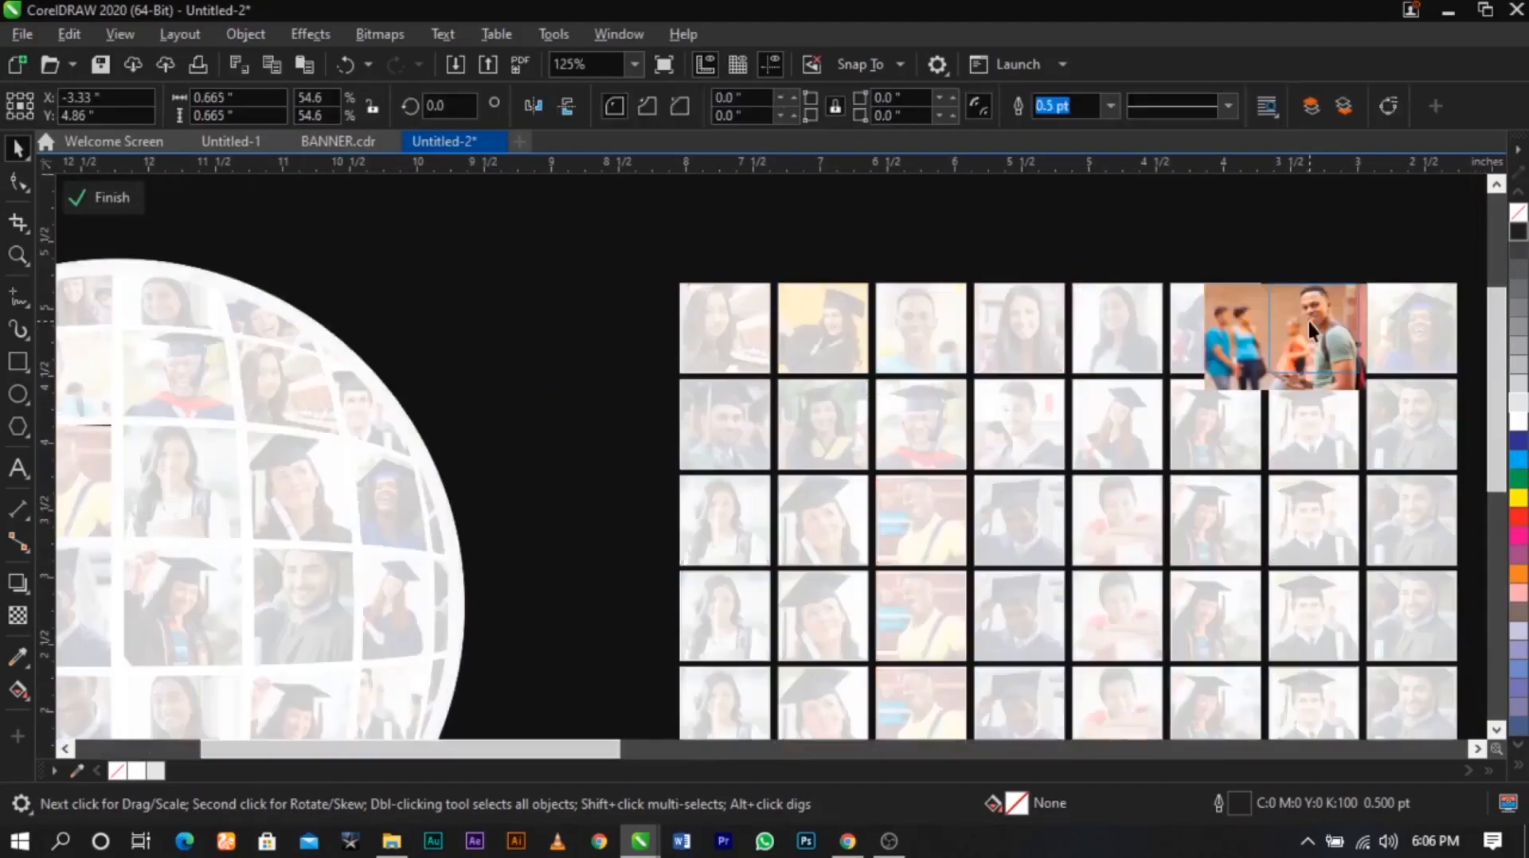
left_click(103, 197)
key("ctrl+v")
Move the loose download (1).jpg photo to the empty area beside the globe's left edge
scroll(1226, 355, "down", 1)
left_click_drag(1274, 344, 473, 471)
key("z")
left_click_drag(422, 348, 858, 599)
key("space")
Place the download (1).jpg photo in the globe's third-row cell left of the yellow-background graduate, enlarged to about 1.3 inches wide and framing the man
left_click_drag(425, 471, 603, 342)
left_click(637, 455)
double_click(557, 367)
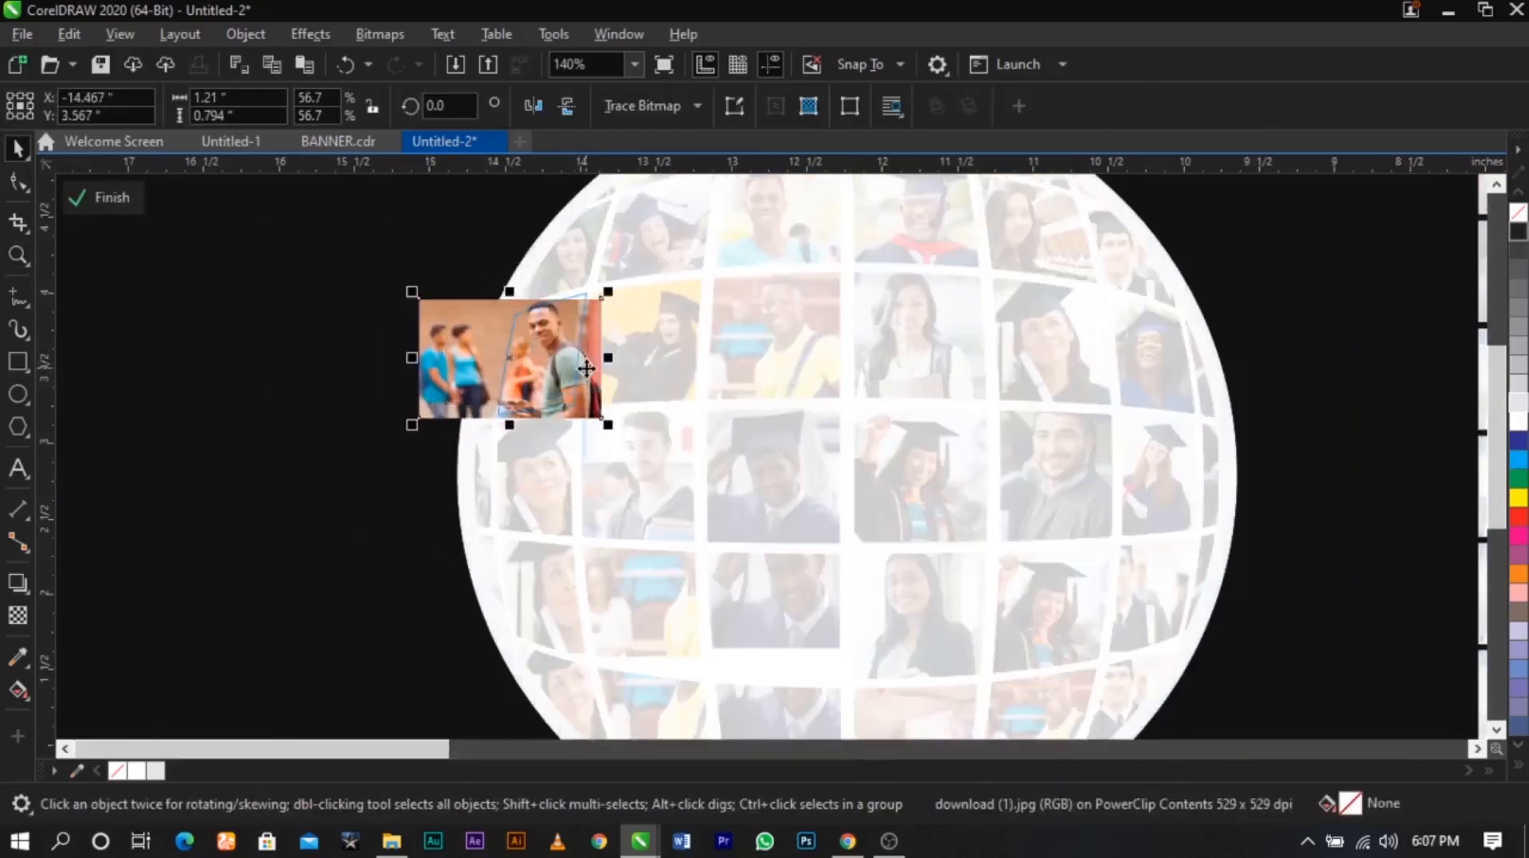
scroll(642, 479, "up", 2)
left_click_drag(625, 483, 640, 495)
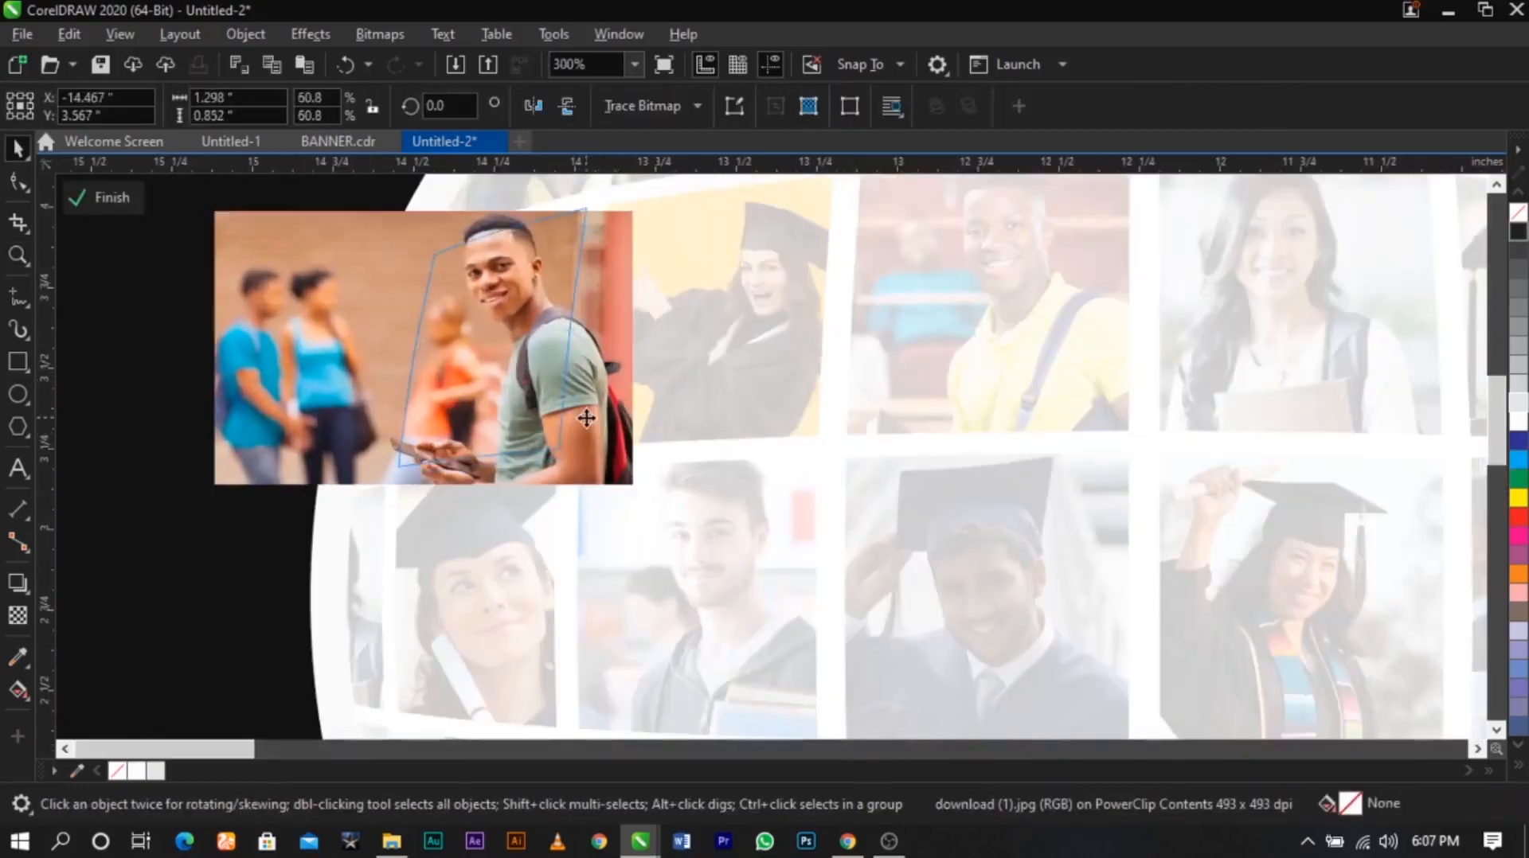
left_click_drag(584, 417, 591, 417)
left_click(661, 416, "ctrl")
scroll(661, 416, "down", 2)
left_click(481, 335)
Copy the Vietnamese student_istock.jpg.jpg photo from the fifth cell of the grid's fourth row and paste a loose copy on the page
key("z")
left_click_drag(481, 334, 1523, 701)
key("space")
left_click_drag(1236, 569, 1133, 529)
left_click(1065, 645)
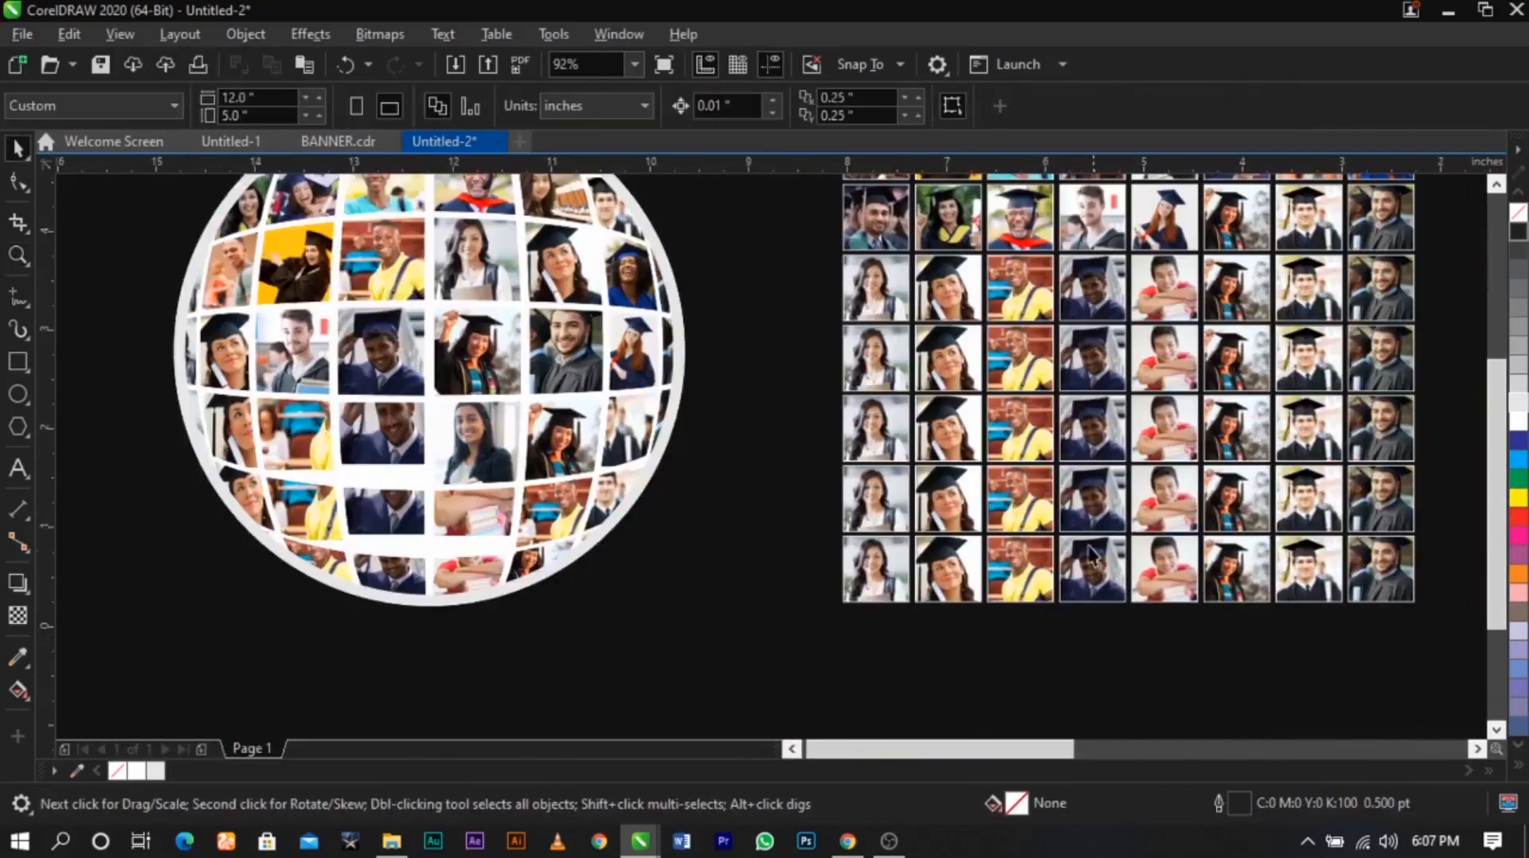
double_click(1174, 361)
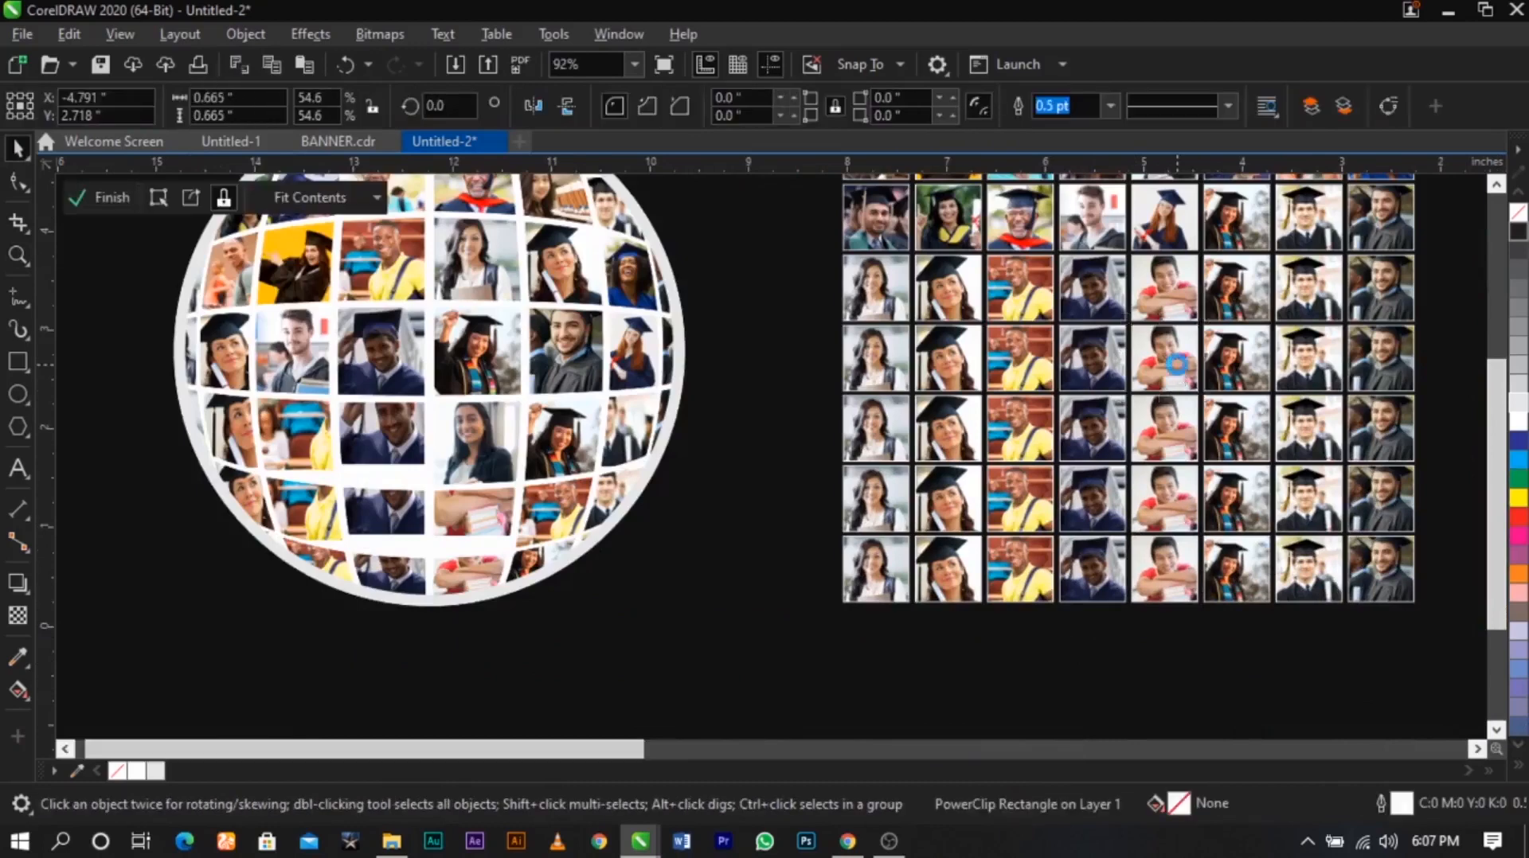
left_click(758, 567, "ctrl")
key("ctrl+v")
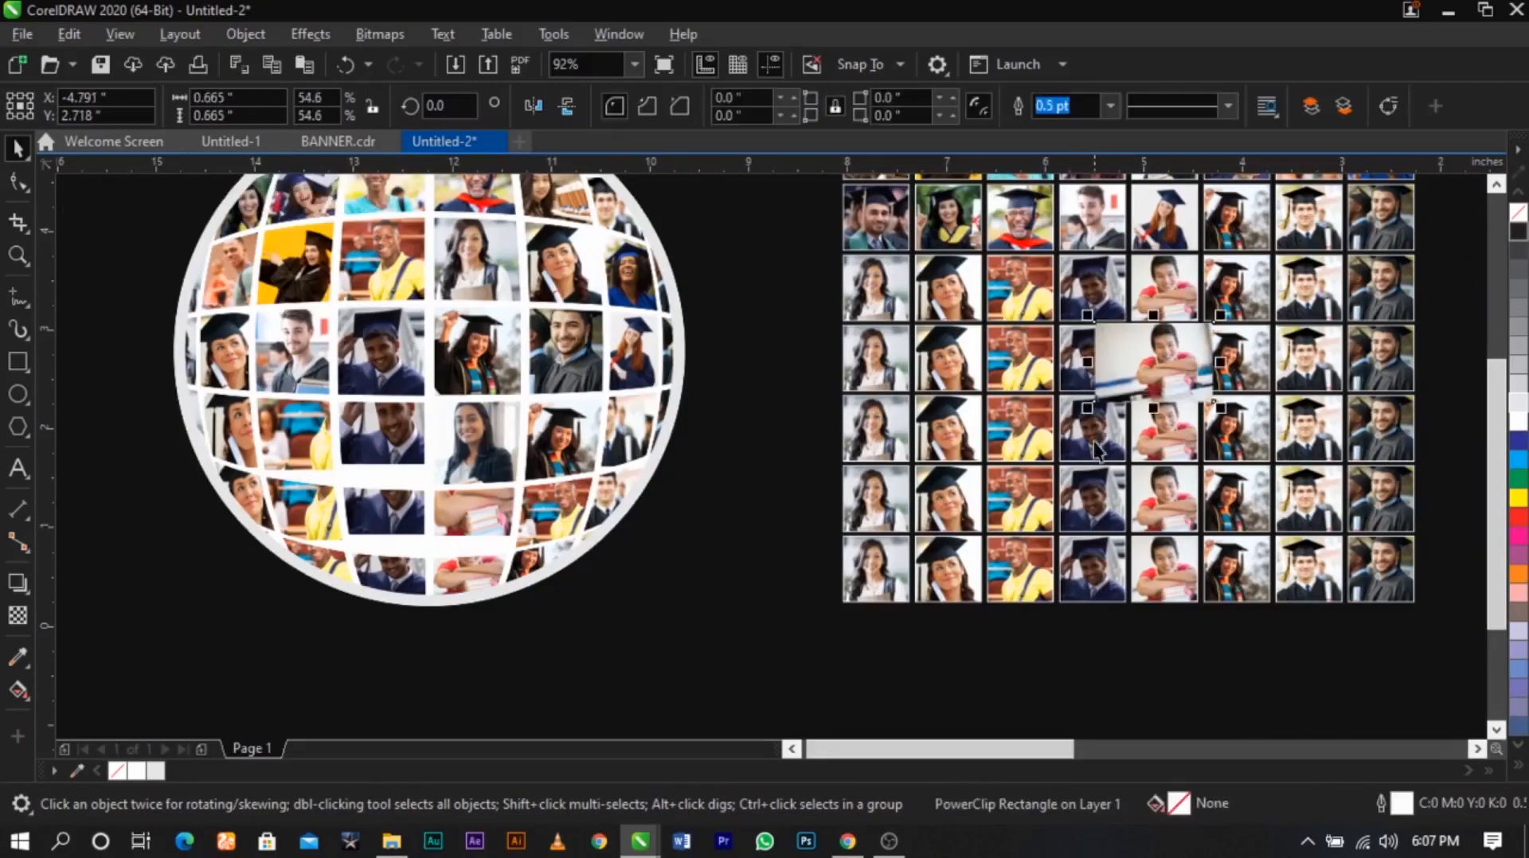
Place the Vietnamese student_istock.jpg.jpg photo inside the globe's fifth-row cell below the navy-gowned graduate
left_click_drag(1135, 382, 405, 434)
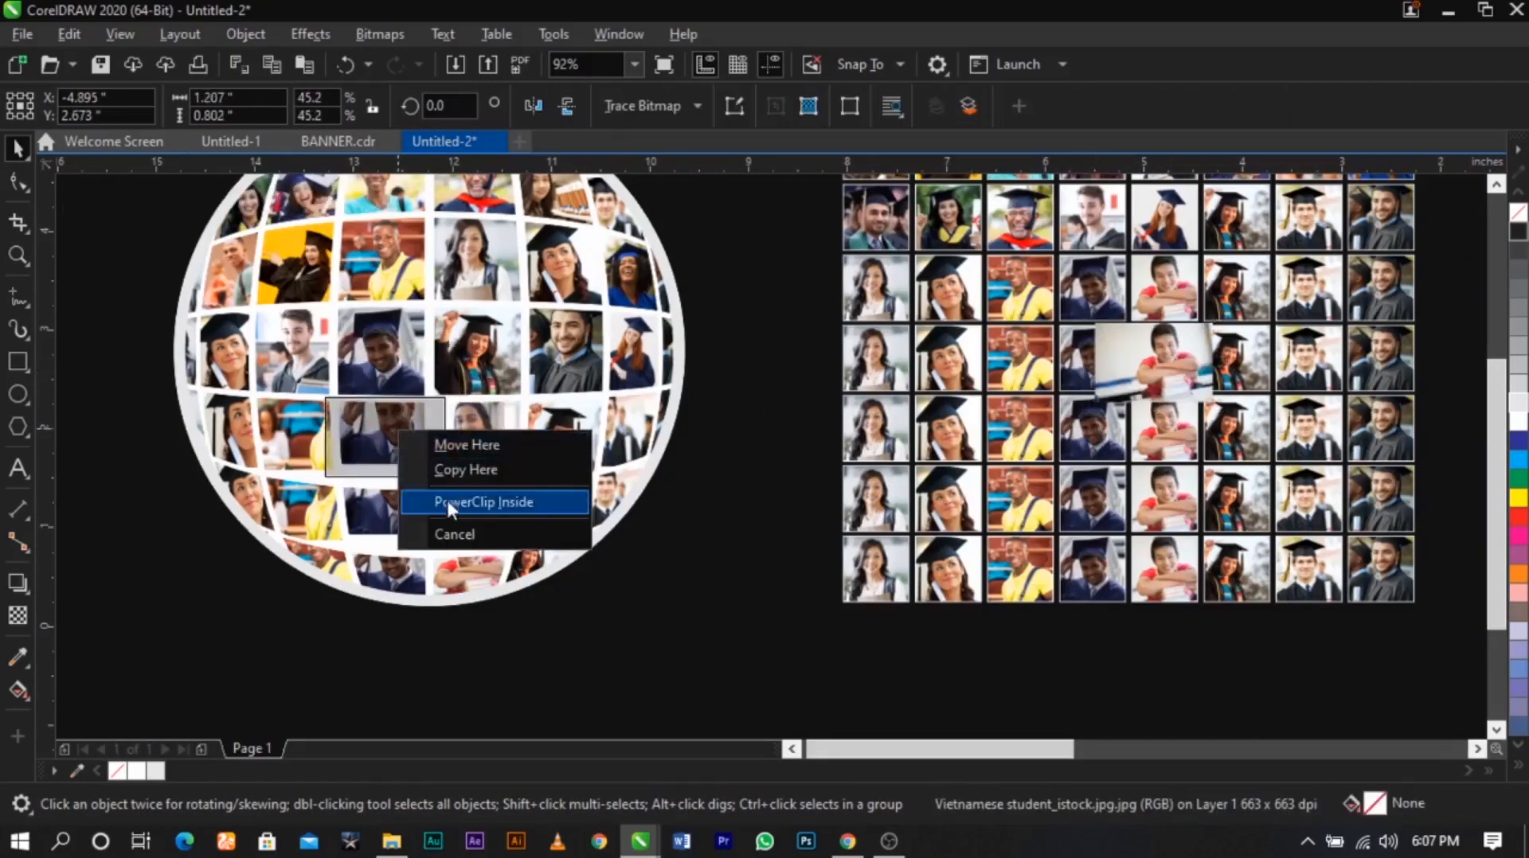
left_click(461, 505)
key("z")
left_click_drag(298, 369, 561, 535)
Shift the red-shirted student's photo left within its fifth-row globe cell and enlarge it to fill the frame
key("space")
left_click(685, 430, "ctrl")
left_click_drag(692, 418, 625, 414)
left_click_drag(770, 548, 820, 583)
left_click(838, 527, "ctrl")
scroll(832, 514, "down", 2)
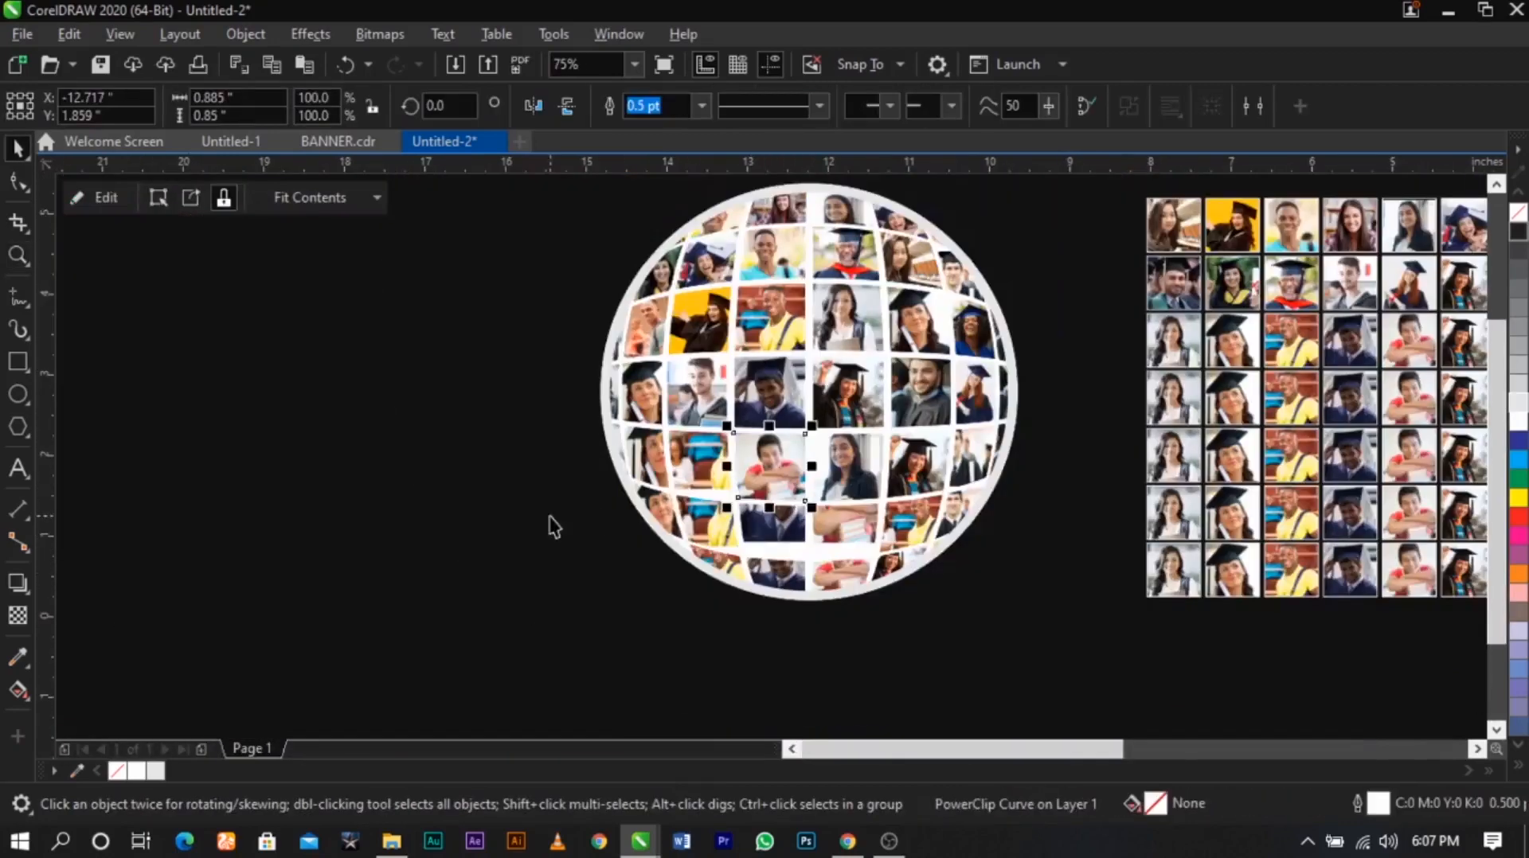
left_click(550, 519)
Copy the how-graduate-on-time-transfer-replacement.jpg photo from the sixth cell of the grid's bottom row and paste a loose copy on the page
key("z")
left_click_drag(590, 270, 1519, 689)
key("space")
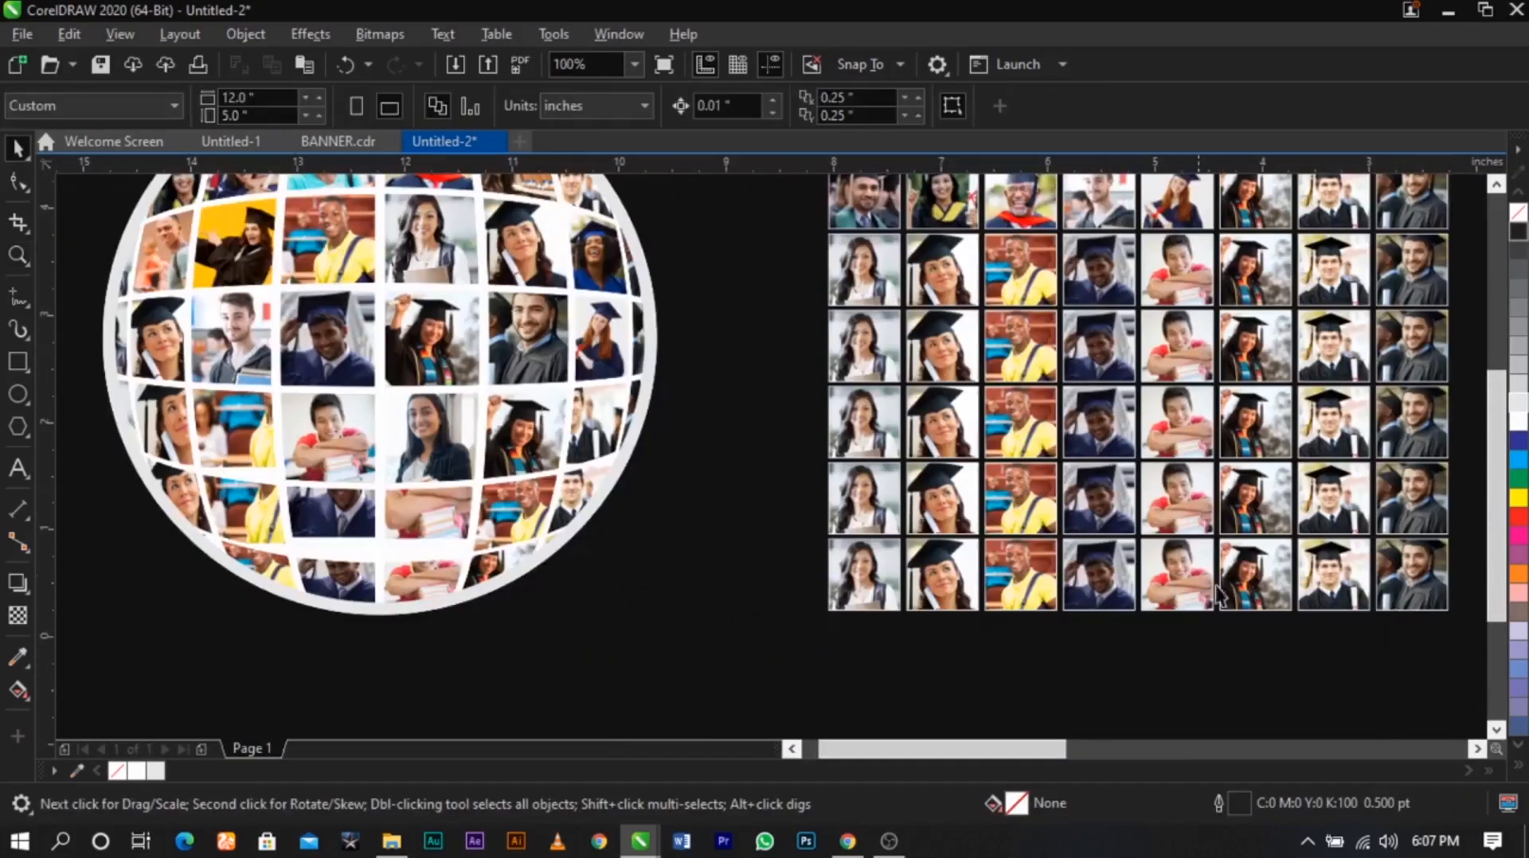
left_click(1254, 595, "ctrl")
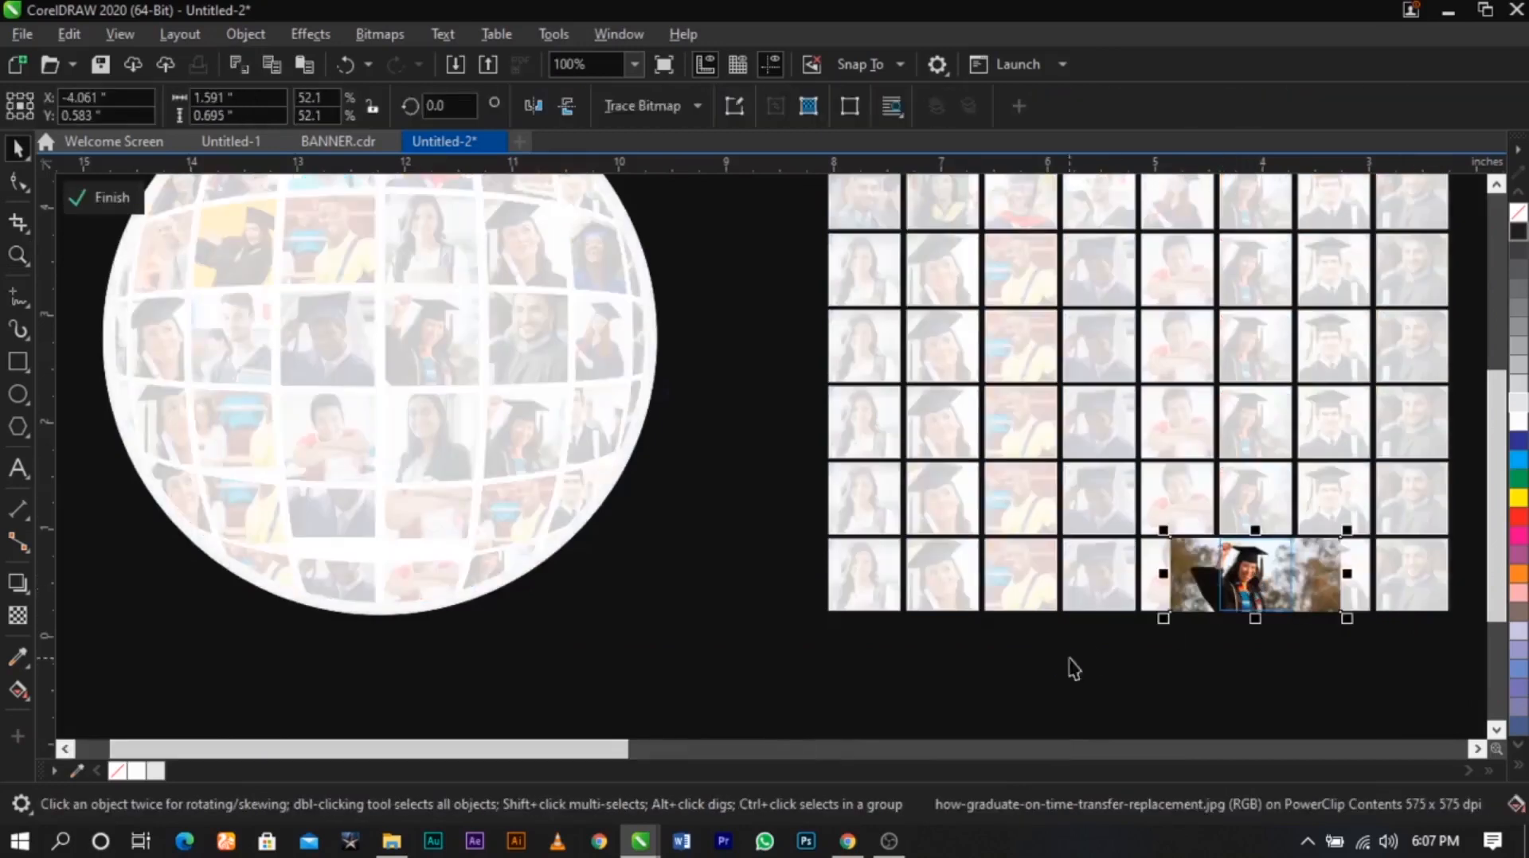
left_click(1068, 663, "ctrl")
key("ctrl+v")
Place the how-graduate-on-time-transfer-replacement.jpg photo in the globe's sixth-row cell below the red-shirted student and shift the graduate's cap and face into the frame
left_click_drag(1244, 593, 365, 517)
left_click(385, 596)
key("z")
left_click_drag(188, 453, 489, 630)
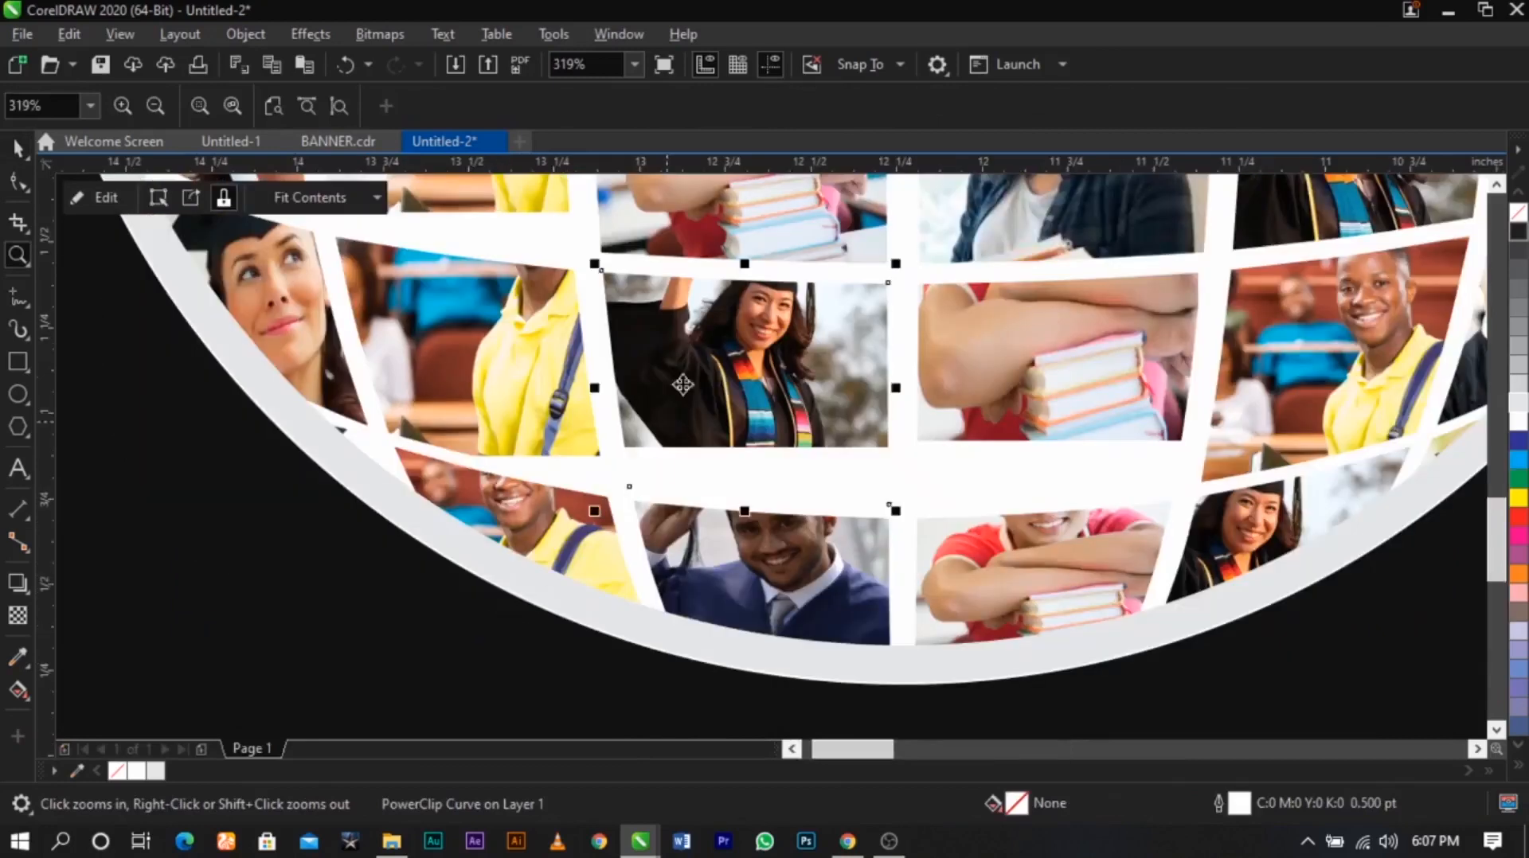
key("space")
left_click(770, 406, "ctrl")
left_click_drag(768, 404, 791, 452)
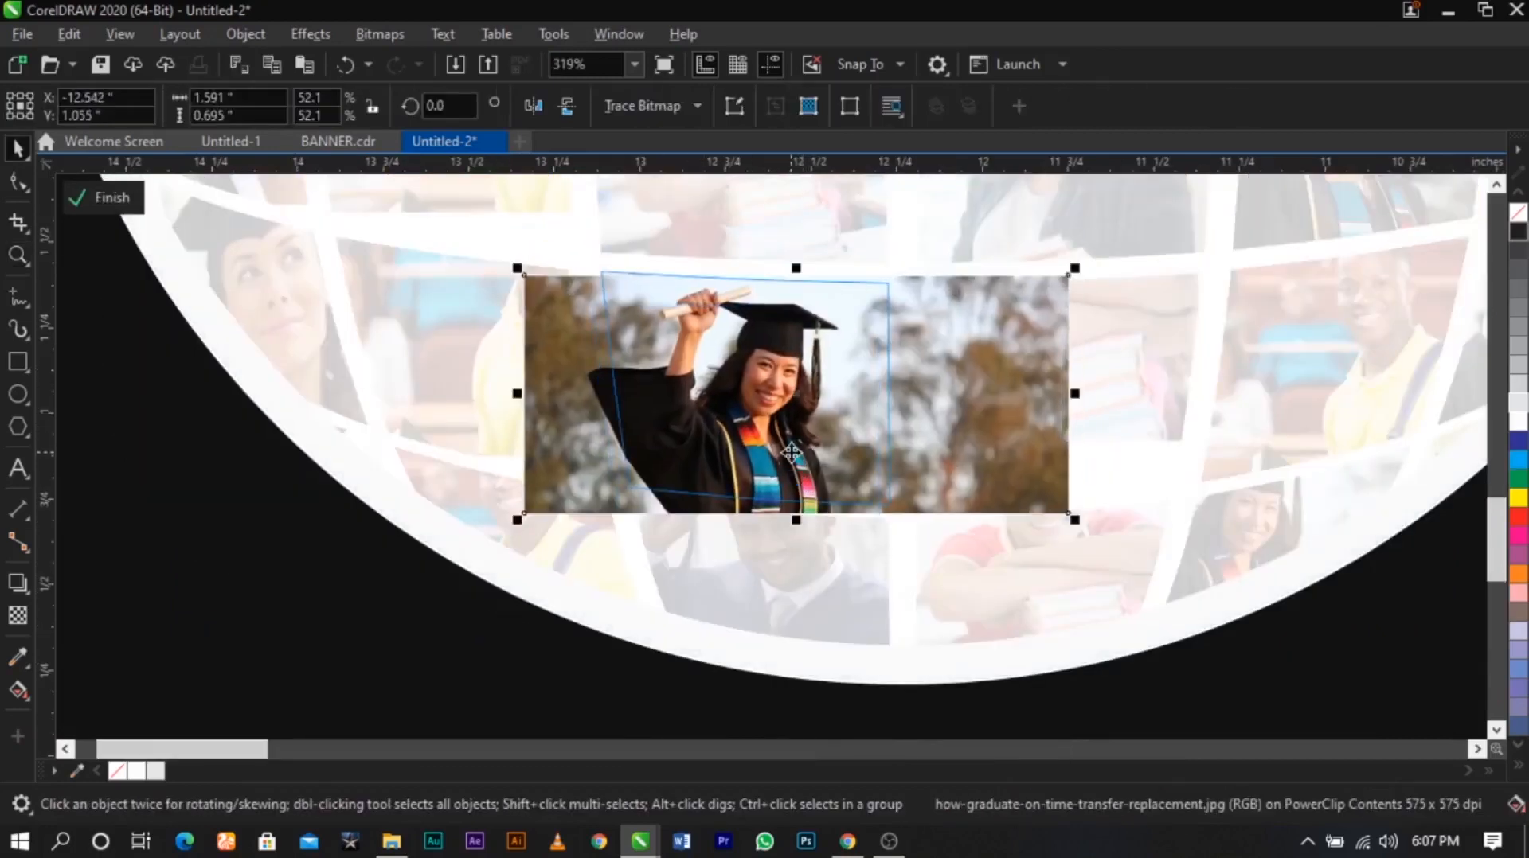
left_click(1278, 515, "ctrl")
scroll(685, 414, "down", 1)
left_click(516, 592)
Copy the Graduate-Scholarship-in-Australia.jpg photo from the seventh cell of the grid's second row and paste a loose copy on the page
key("z")
left_click_drag(402, 596, 1347, 213)
key("space")
scroll(953, 423, "down", 2)
key("z")
left_click_drag(962, 567, 1407, 190)
key("space")
left_click(977, 315, "ctrl")
left_click(977, 315)
key("ctrl+c")
left_click(1238, 386, "ctrl")
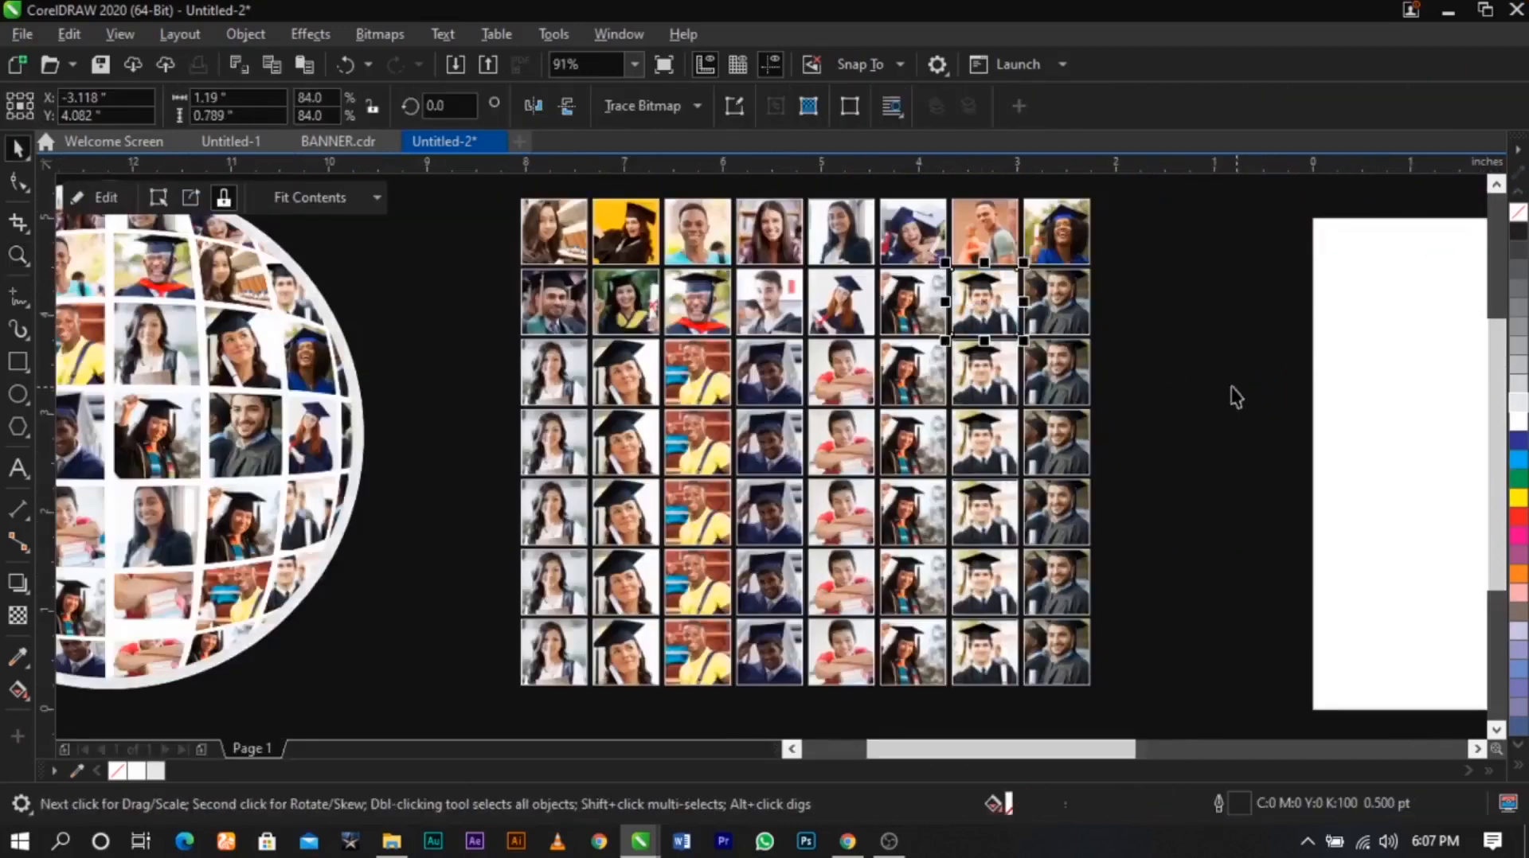
key("ctrl+v")
Place the Graduate-Scholarship-in-Australia.jpg photo inside the globe's sixth-row cell left of the diploma-raising graduate
scroll(1155, 343, "down", 2)
key("z")
left_click_drag(409, 427, 740, 512)
key("space")
left_click_drag(1007, 512, 512, 517)
left_click(561, 590)
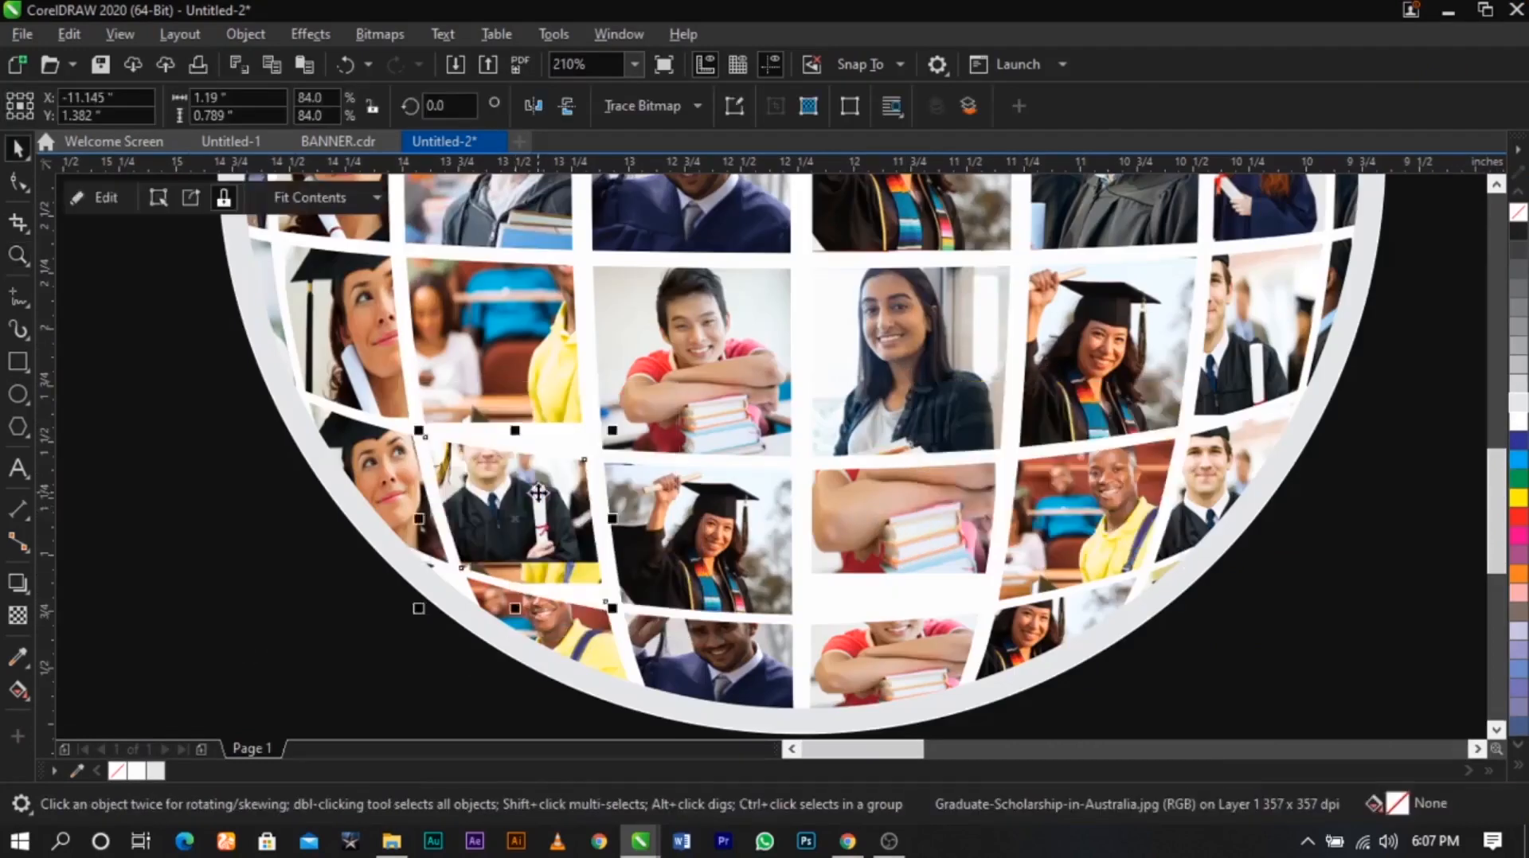
Reposition and slightly enlarge the Graduate-Scholarship-in-Australia.jpg photo within its globe cell to frame the graduate's cap and face
left_click(549, 519, "ctrl")
left_click(557, 531)
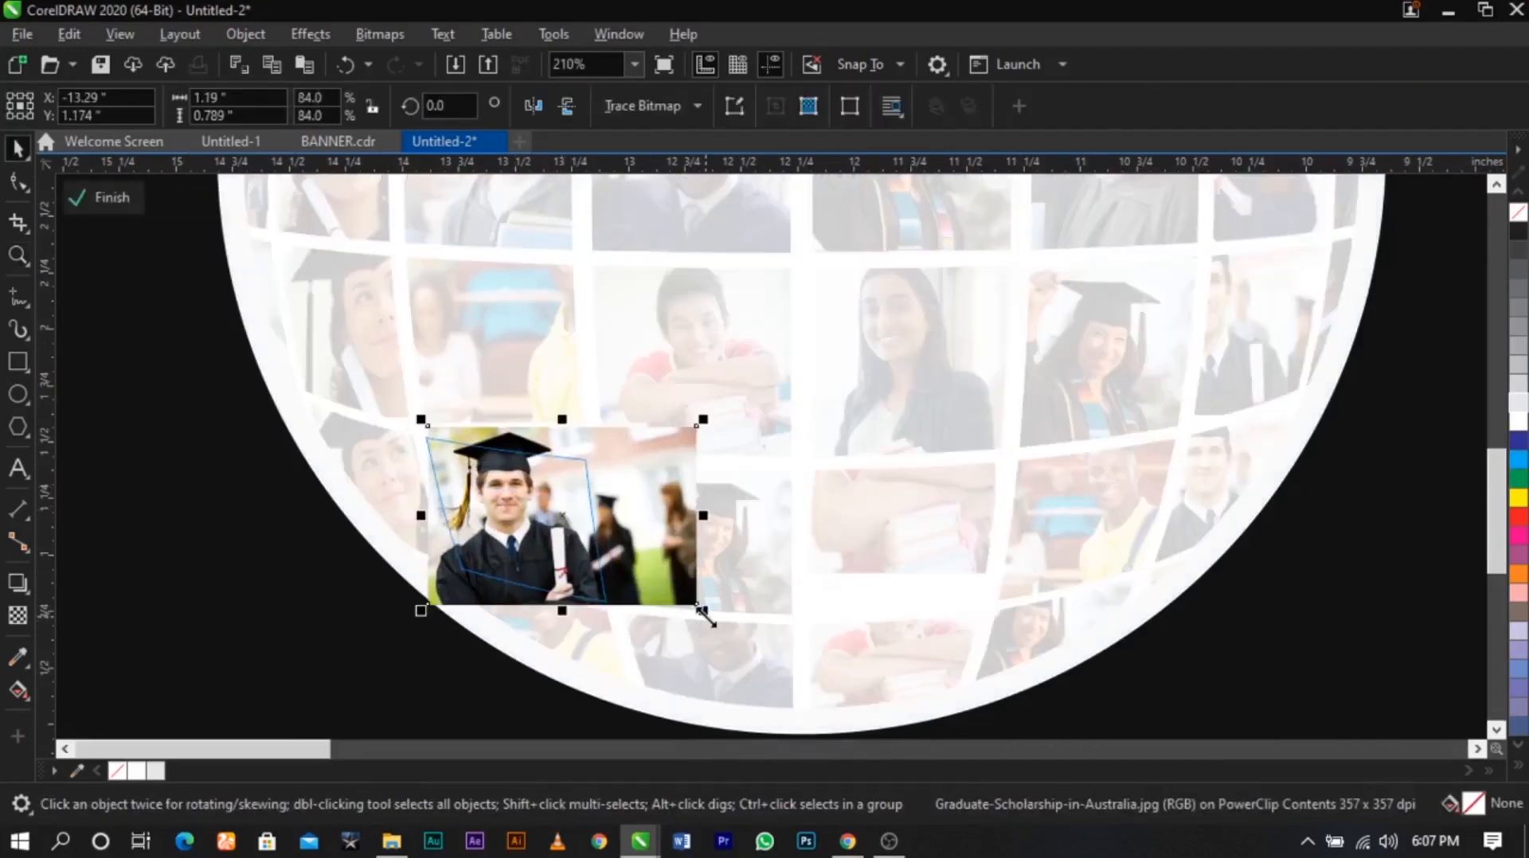
left_click_drag(703, 611, 713, 619)
left_click_drag(651, 564, 651, 576)
left_click(757, 532, "ctrl")
scroll(637, 545, "down", 1)
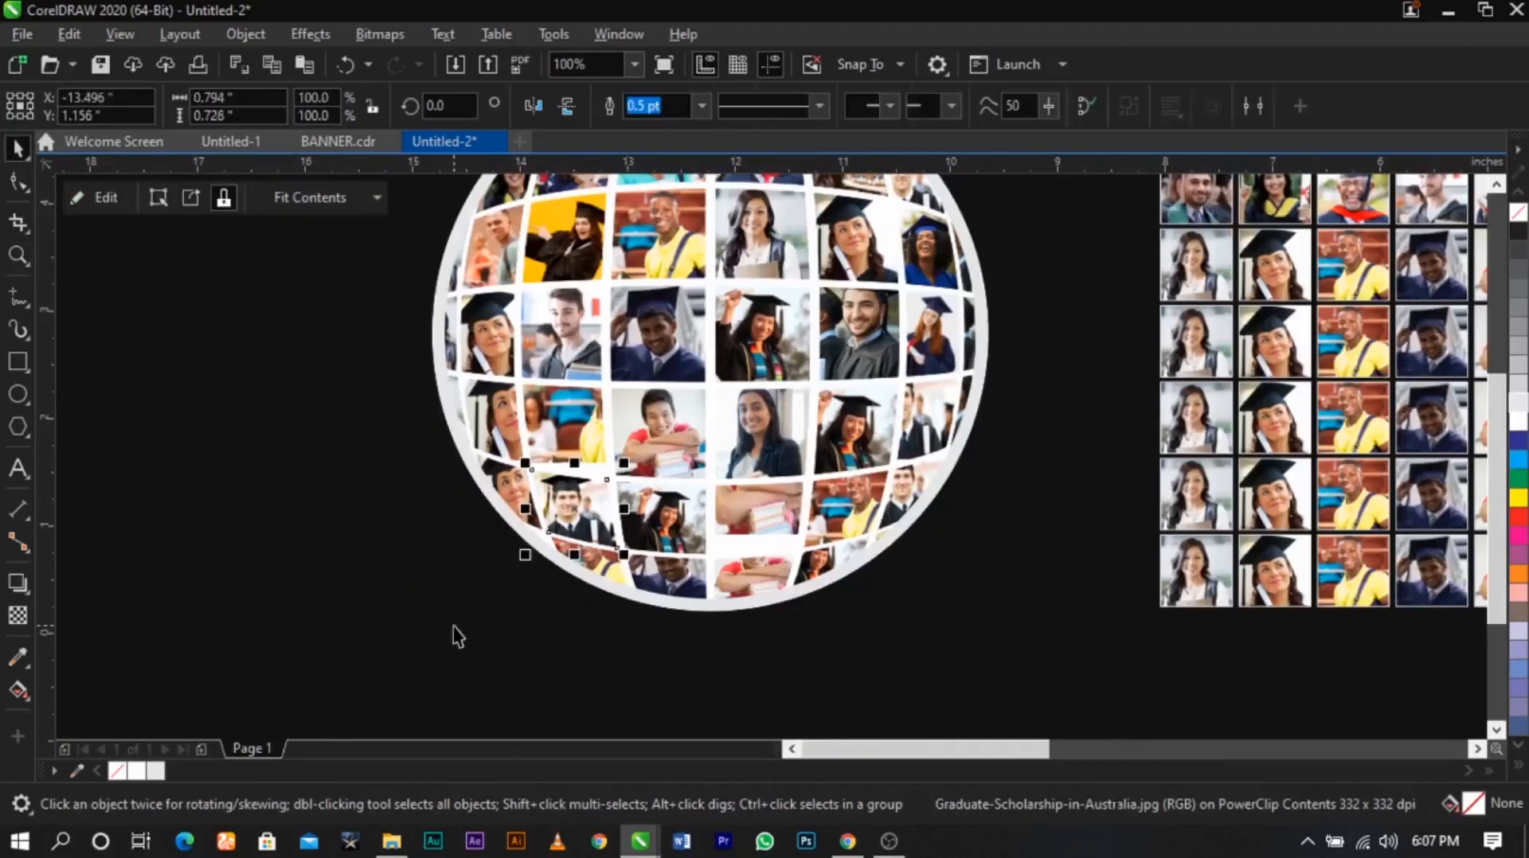
Copy the images (1).jpg photo from the fourth cell of the grid's second row and paste a loose copy on the page
left_click(452, 636)
scroll(459, 642, "down", 1)
key("z")
left_click_drag(435, 625, 1248, 318)
key("space")
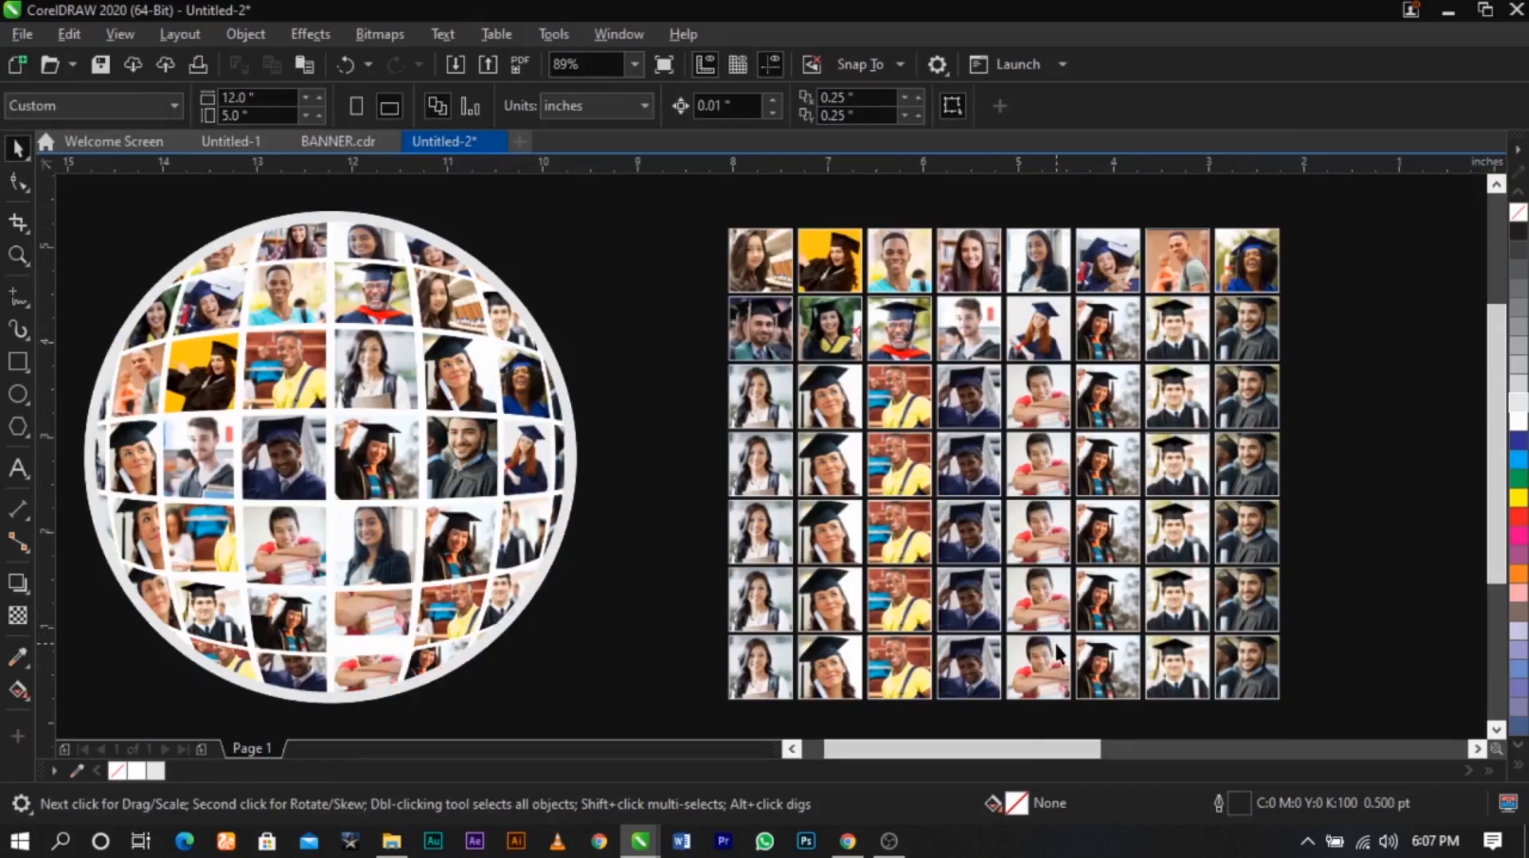
left_click(978, 351, "ctrl")
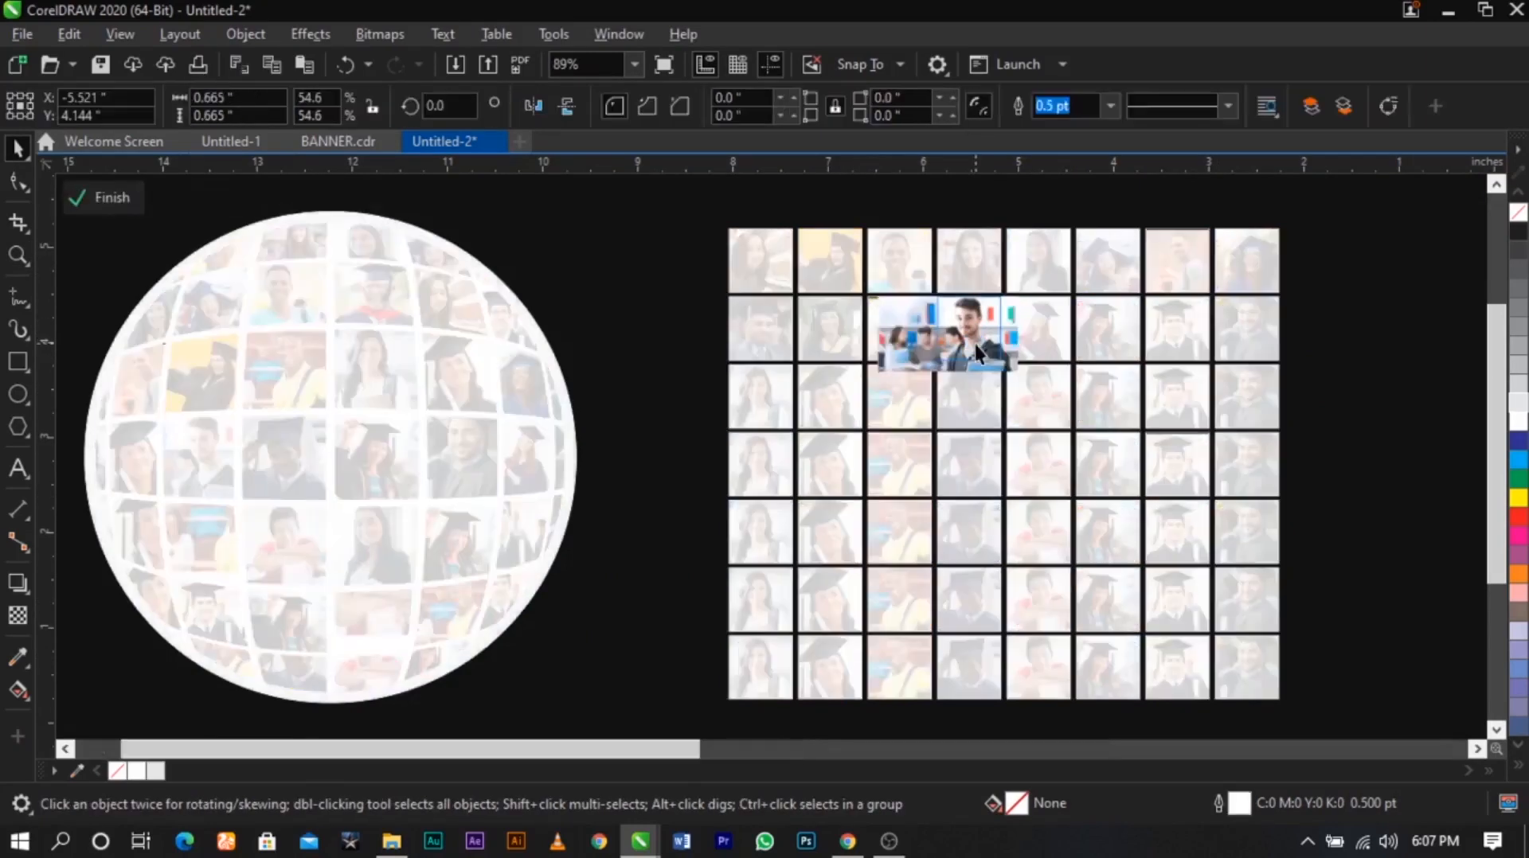
left_click(703, 422, "ctrl")
key("ctrl+v")
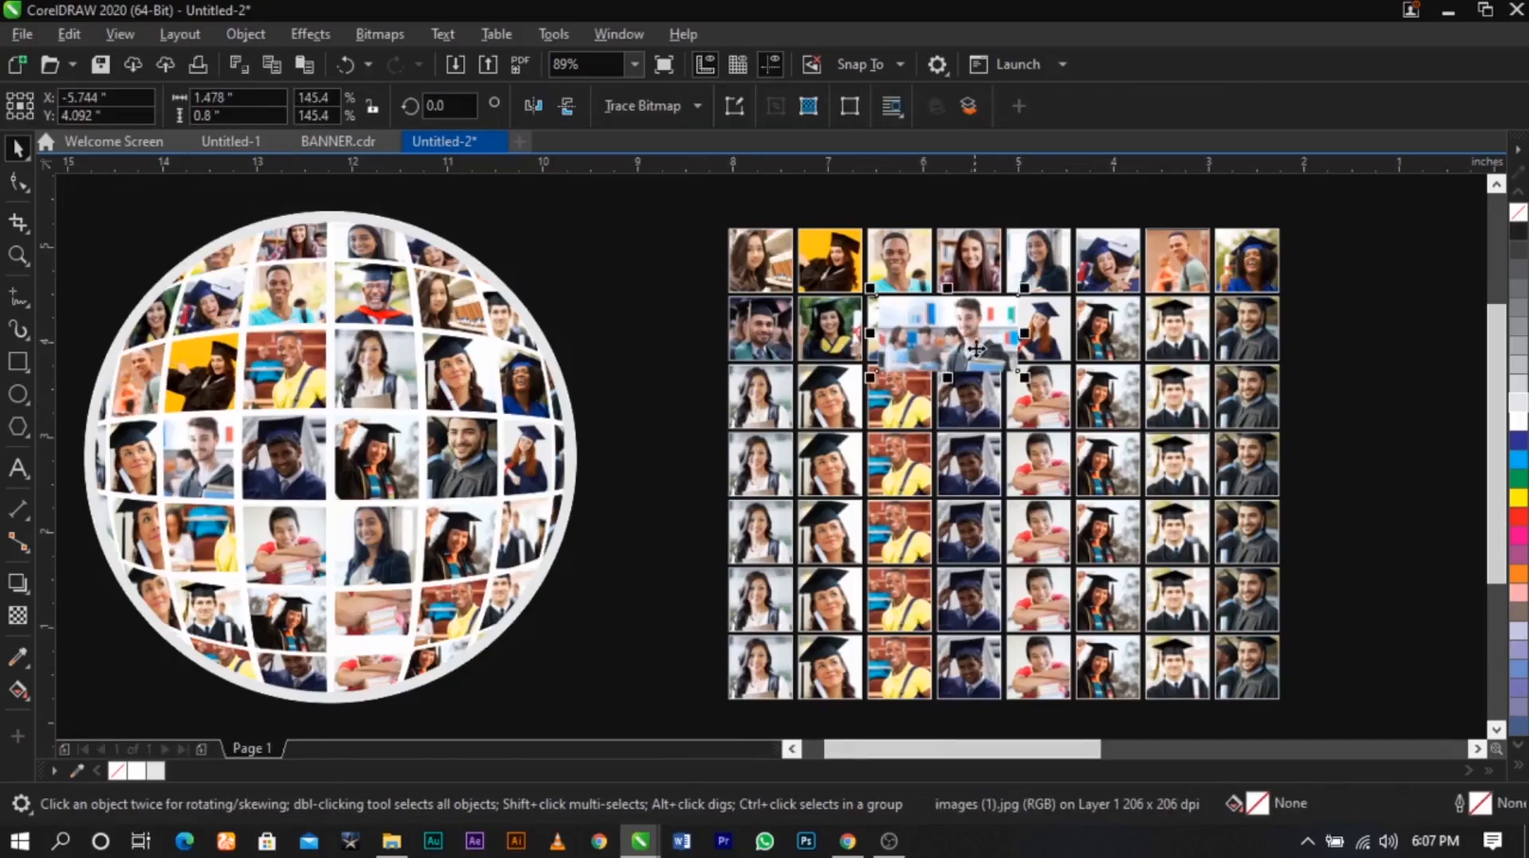
Place the loose images (1).jpg photo inside the globe's fifth-row cell left of the yellow-sweatered student
left_click_drag(941, 349, 514, 572)
key("z")
mouse_move(76, 452)
left_mouse_down()
mouse_move(419, 595)
mouse_move(673, 641)
left_mouse_up()
key("space")
left_click_drag(1095, 498, 390, 434)
left_click(821, 494)
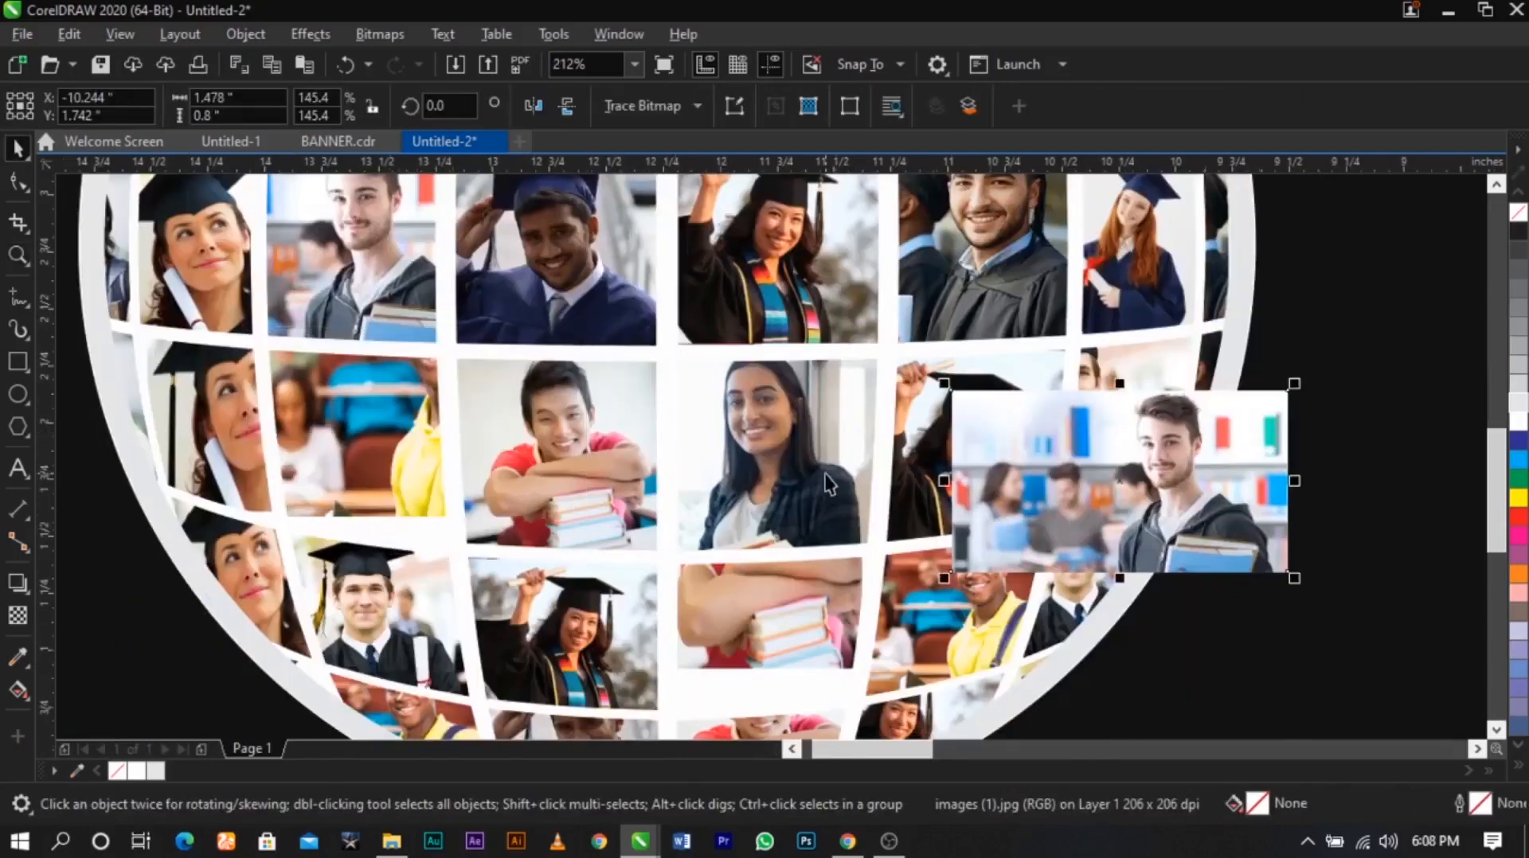
scroll(826, 475, "down", 1)
left_click_drag(980, 472, 516, 441)
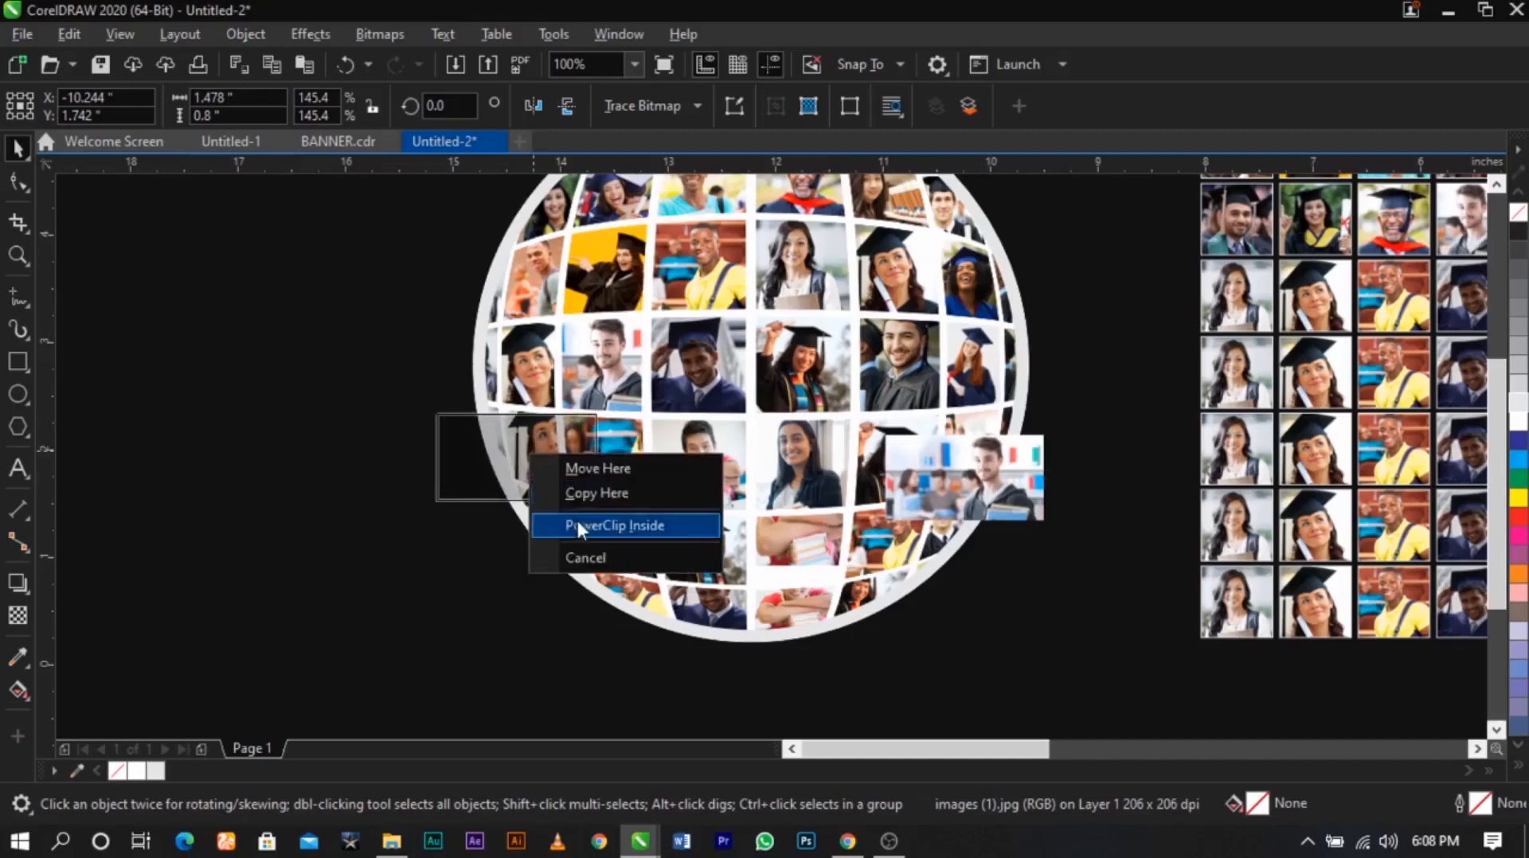
left_click(632, 525)
Slightly enlarge the images (1).jpg photo and reposition it within its globe cell to frame the student's face and books
key("z")
left_click_drag(465, 381, 762, 546)
key("space")
double_click(559, 404)
left_click(559, 379)
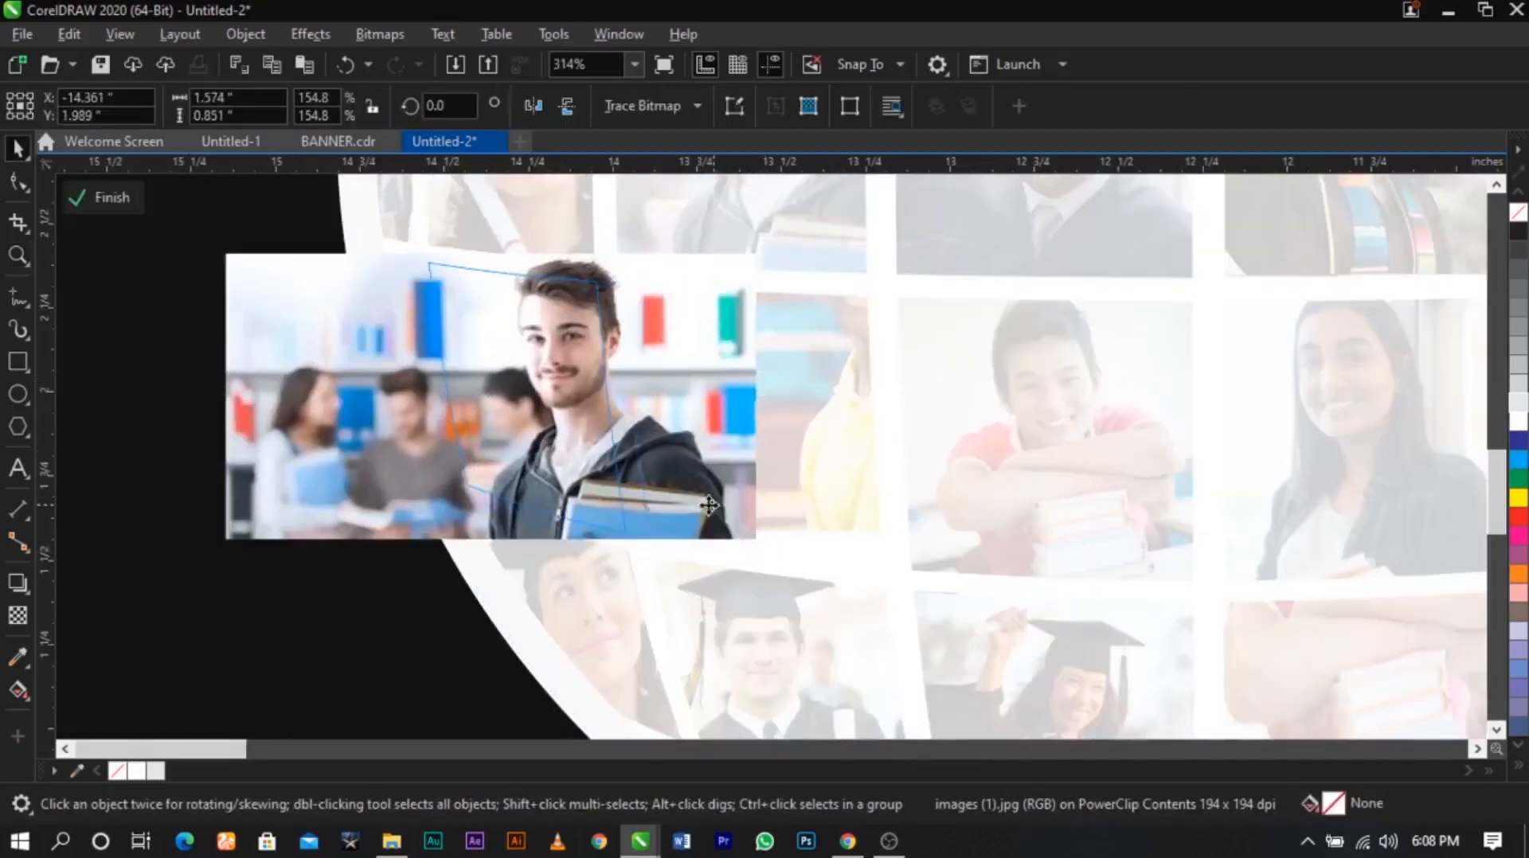
left_click_drag(707, 503, 656, 503)
left_click(651, 460, "ctrl")
scroll(650, 459, "down", 4)
left_click(479, 512)
key("z")
left_click_drag(519, 627, 1472, 250)
key("space")
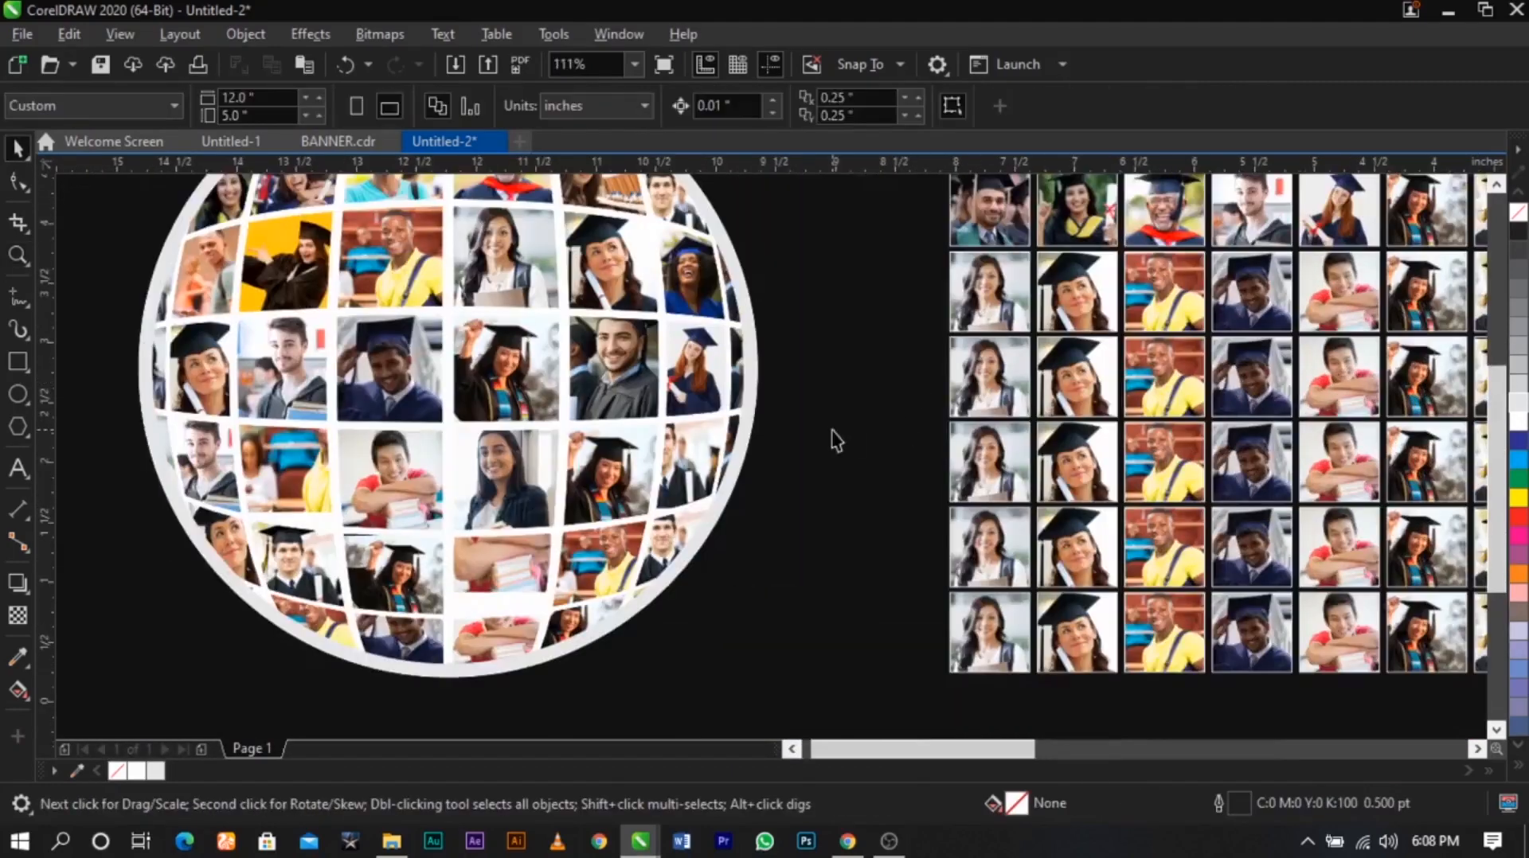
scroll(835, 440, "down", 2)
scroll(1198, 362, "up", 2)
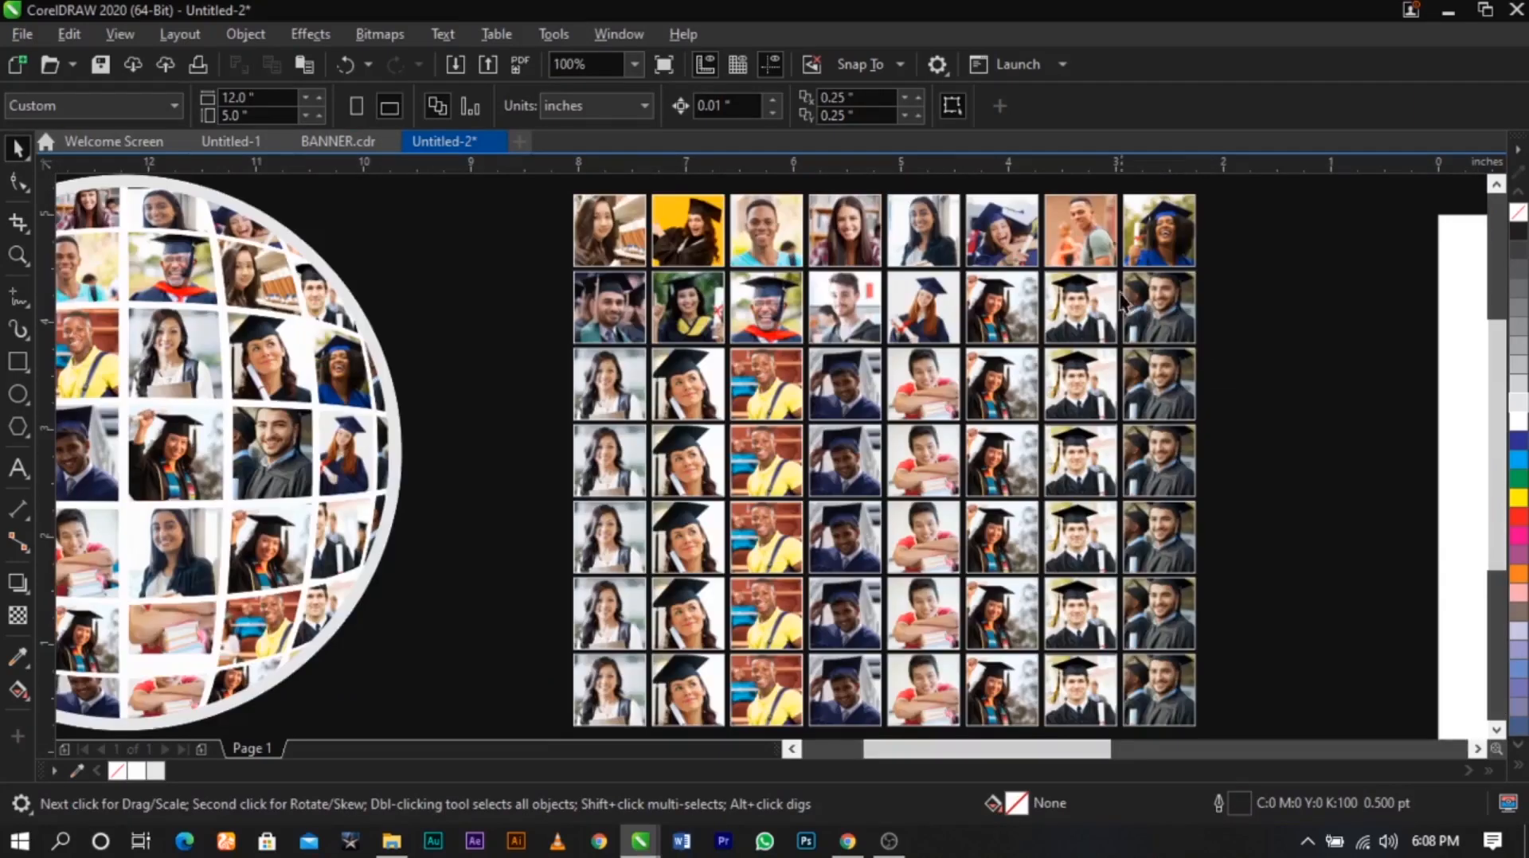
left_click(1152, 268)
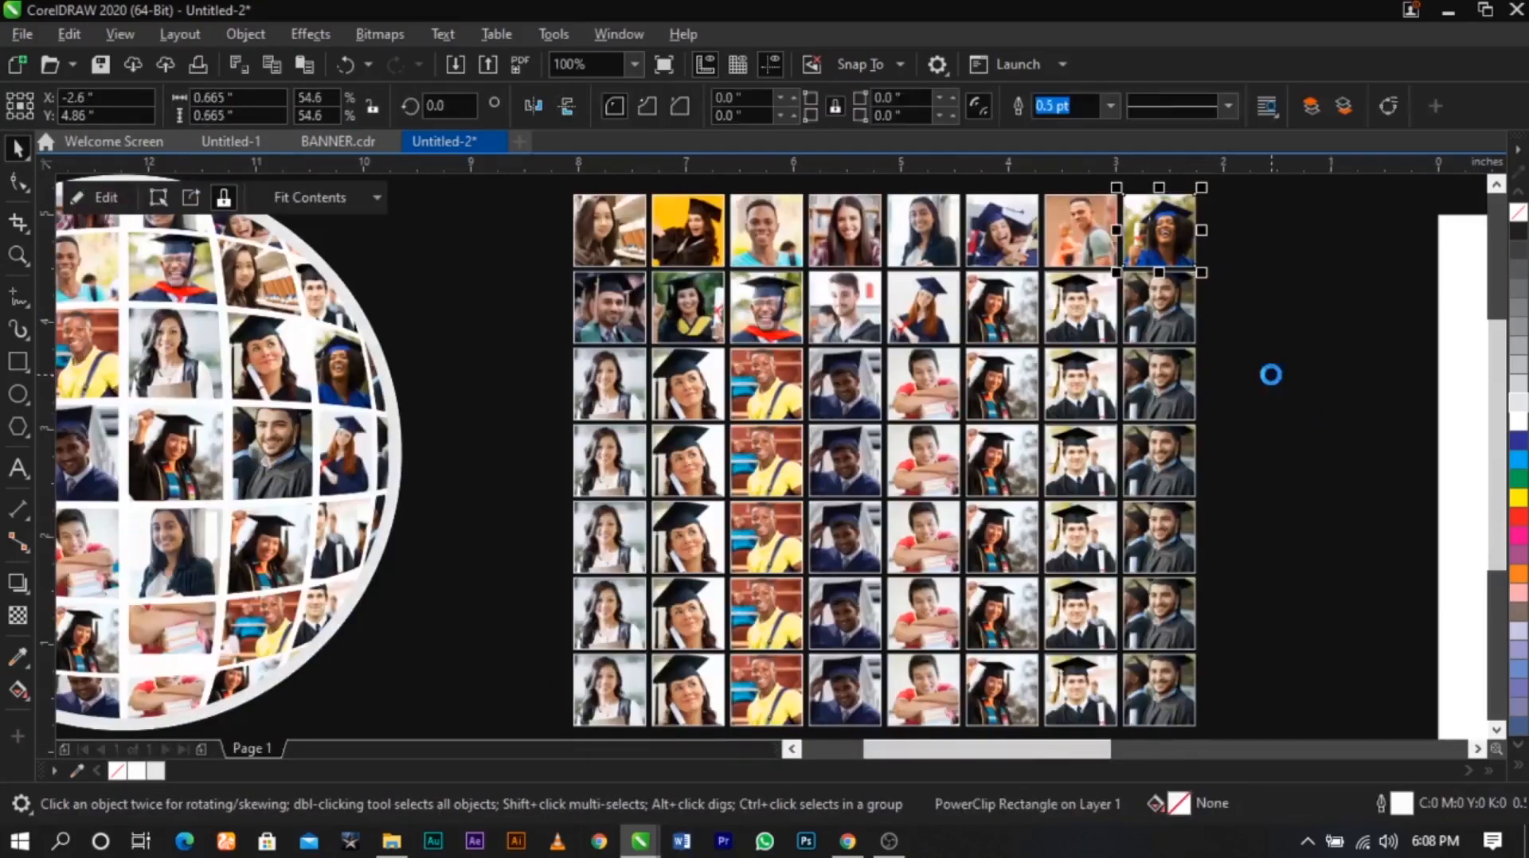
key("ctrl+v")
scroll(1271, 375, "down", 1)
mouse_move(1231, 299)
left_mouse_down()
mouse_move(1180, 340)
mouse_move(827, 456)
left_mouse_up()
key("z")
left_click_drag(556, 390, 937, 566)
left_click_drag(996, 438, 404, 439)
left_click(444, 485)
Nudge the laughing graduate's photo slightly left within its globe cell and finish editing the clipped contents
double_click(403, 391)
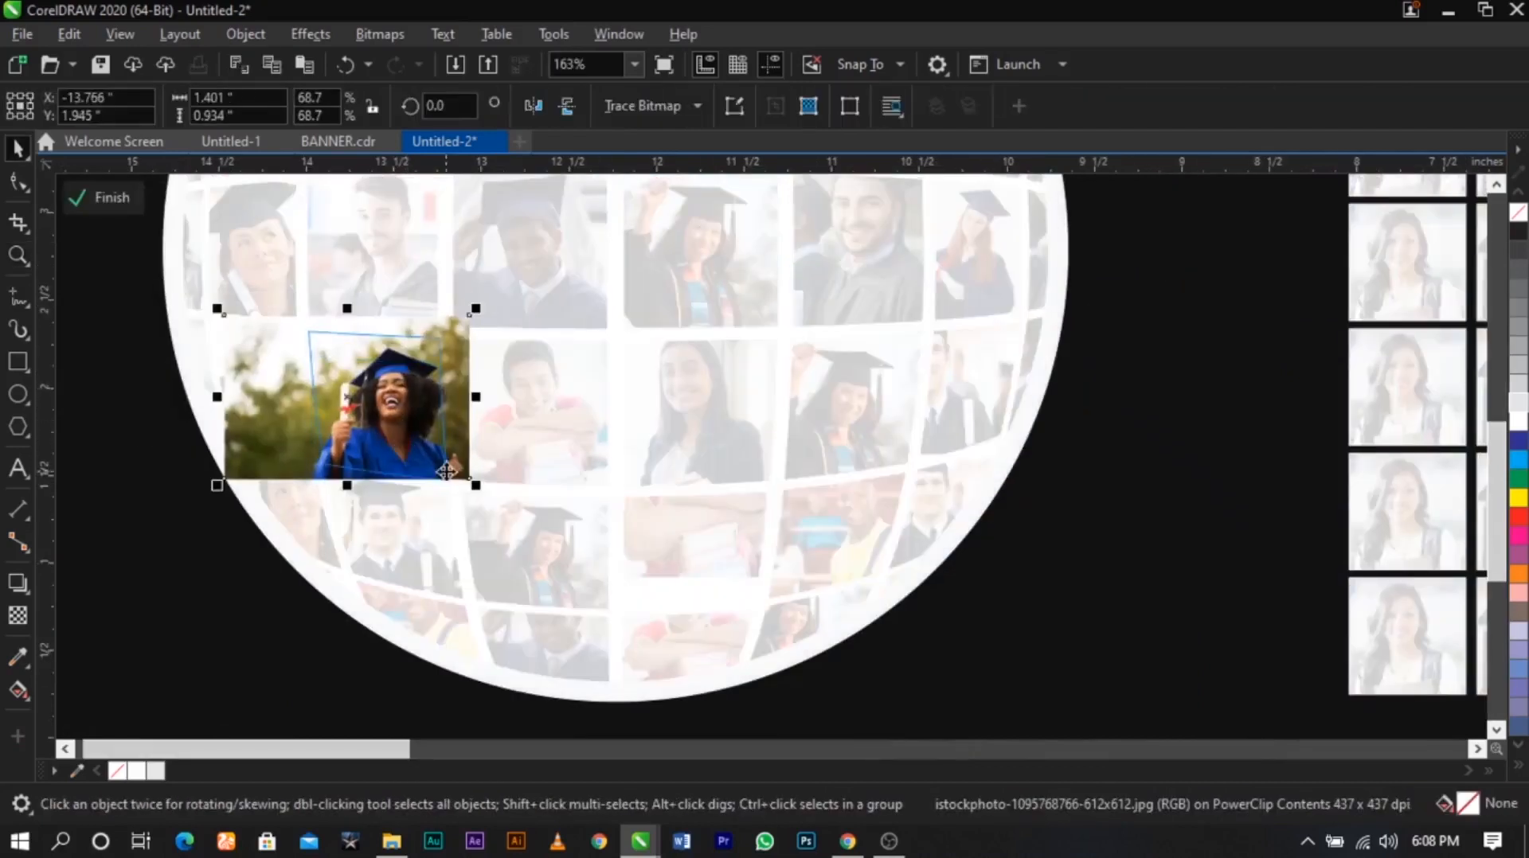
key("Left")
left_click(988, 583, "ctrl")
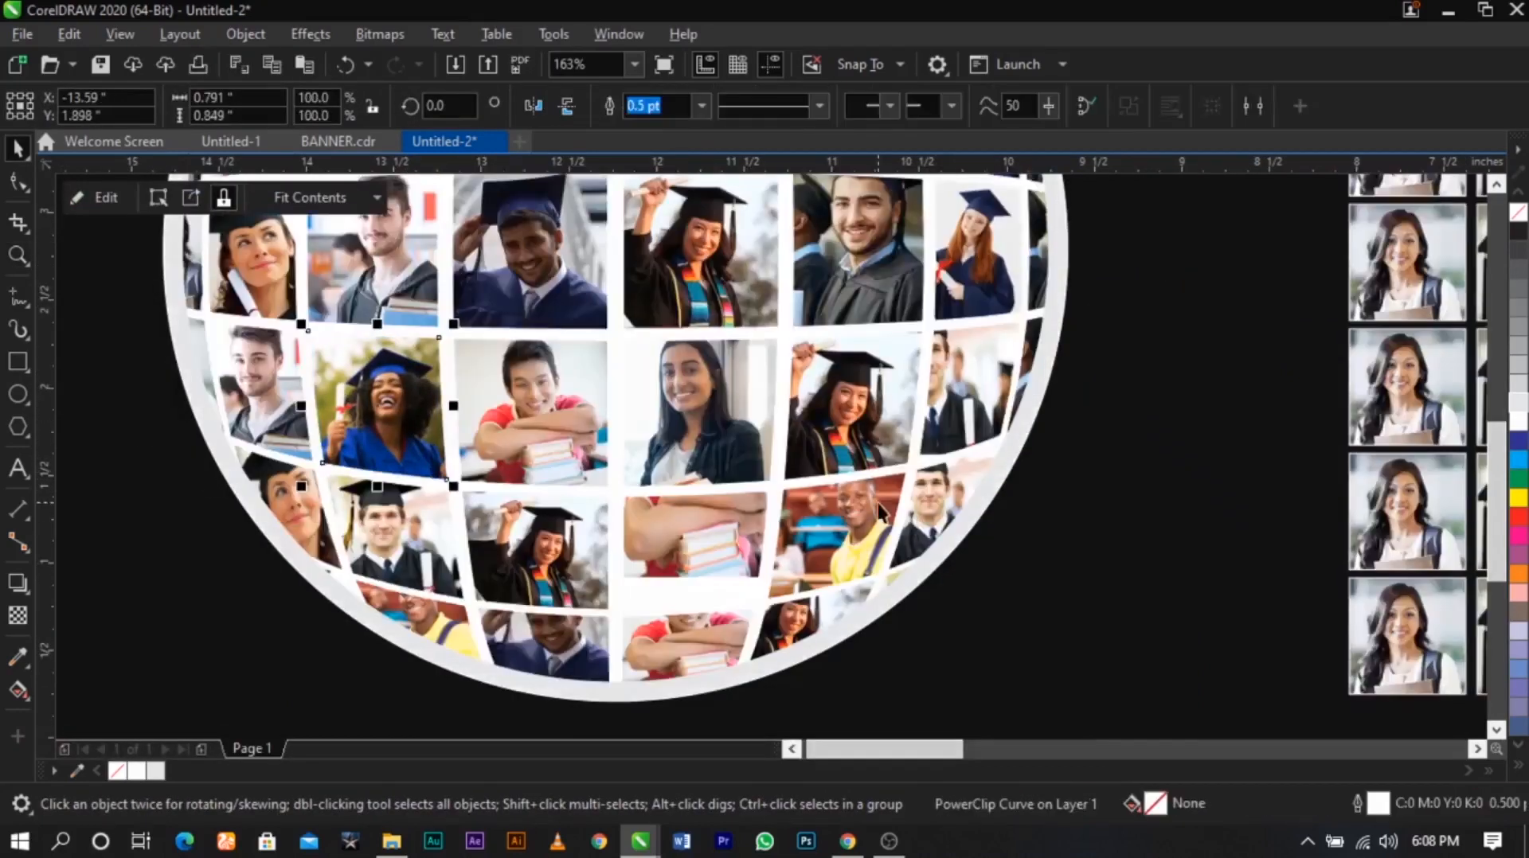
Delete the entire photo grid beside the globe
scroll(875, 512, "down", 1)
left_click(715, 604)
scroll(669, 605, "down", 1)
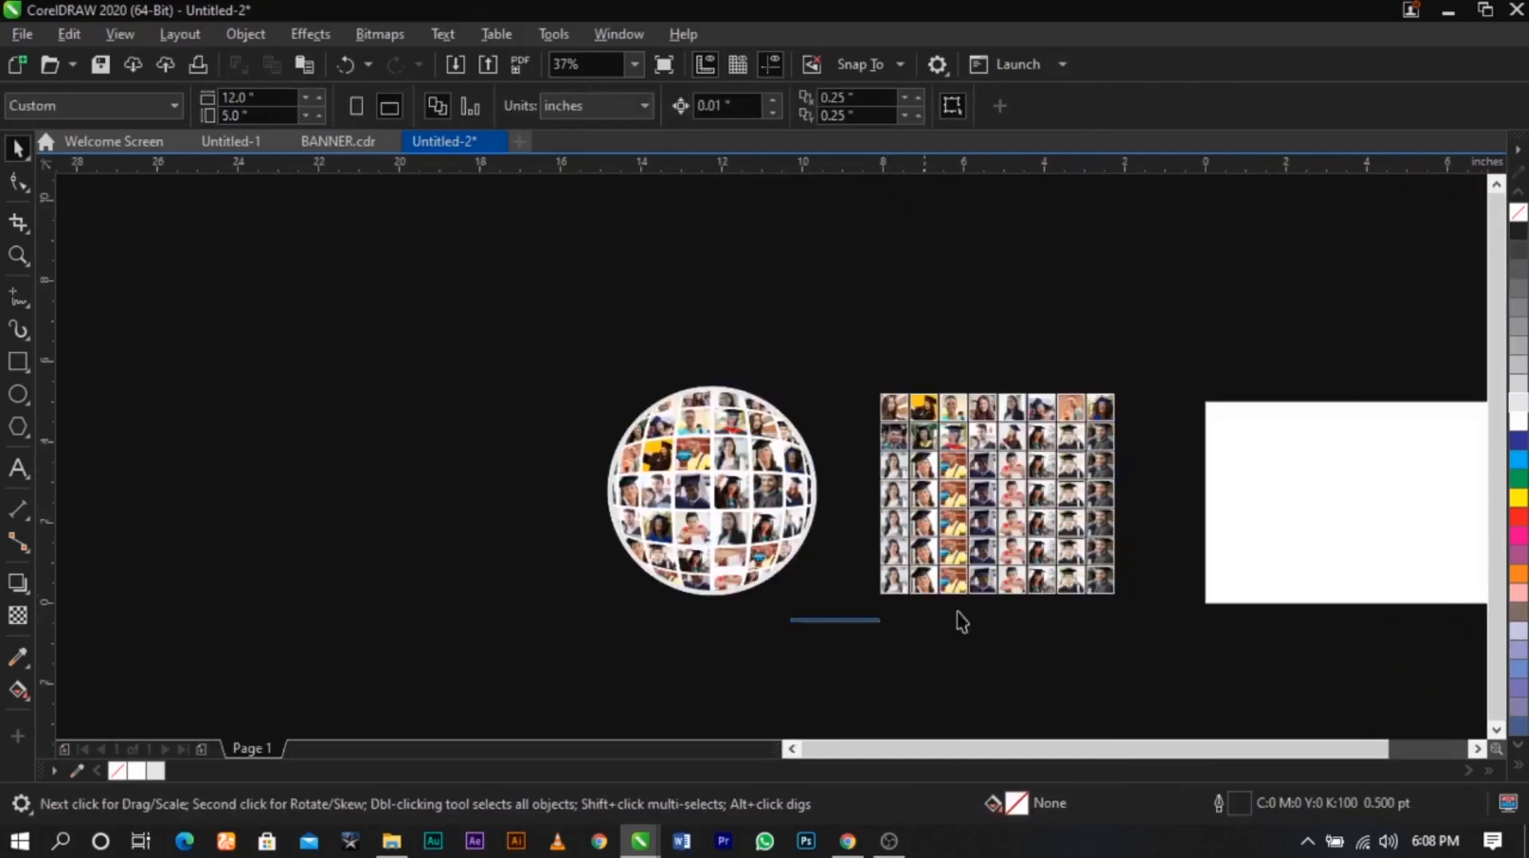
left_click_drag(957, 612, 823, 638)
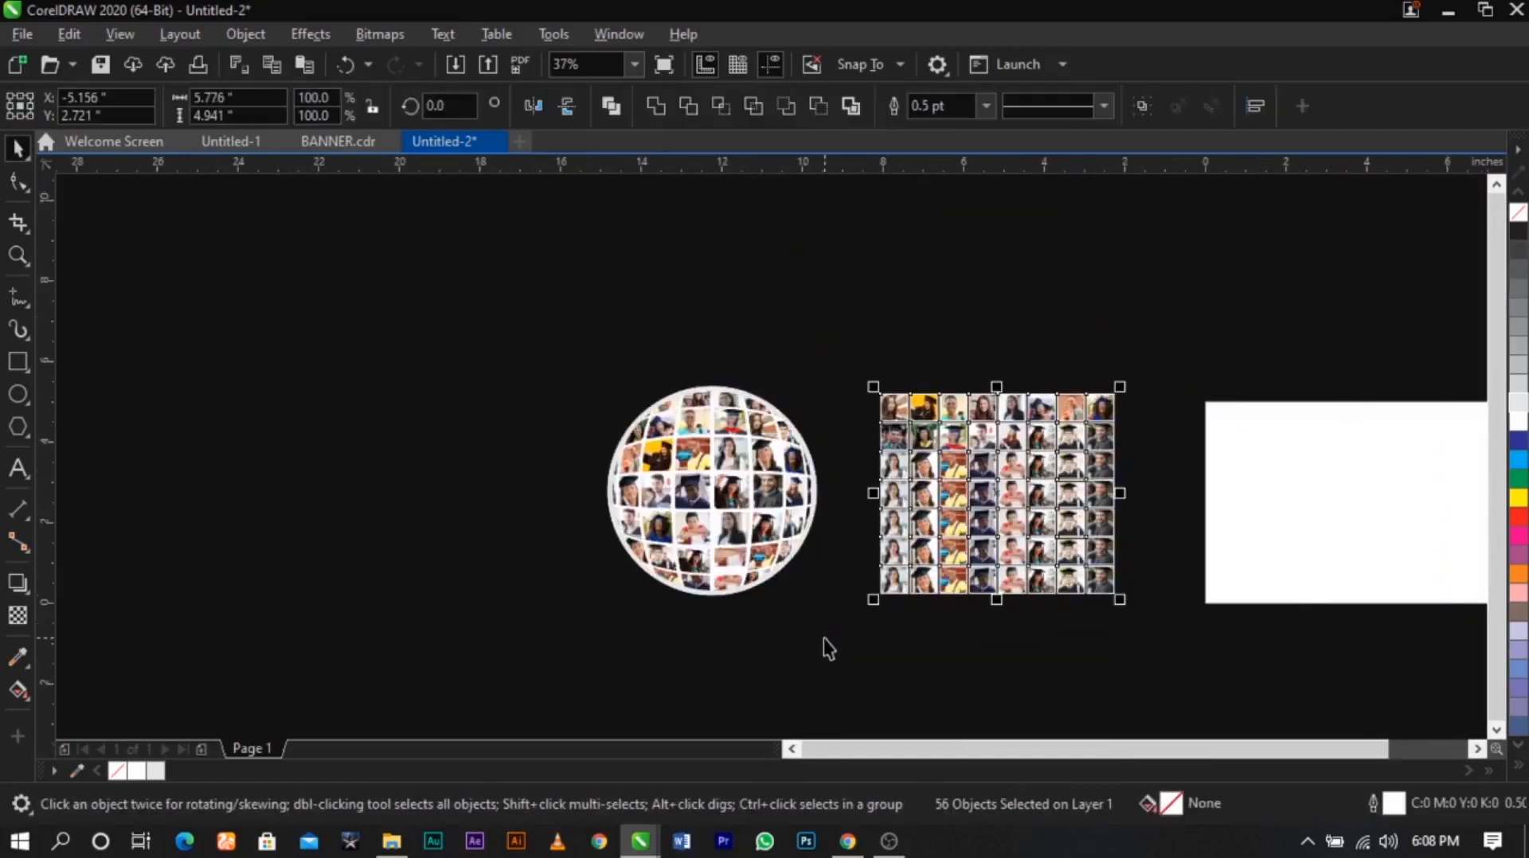
key("Delete")
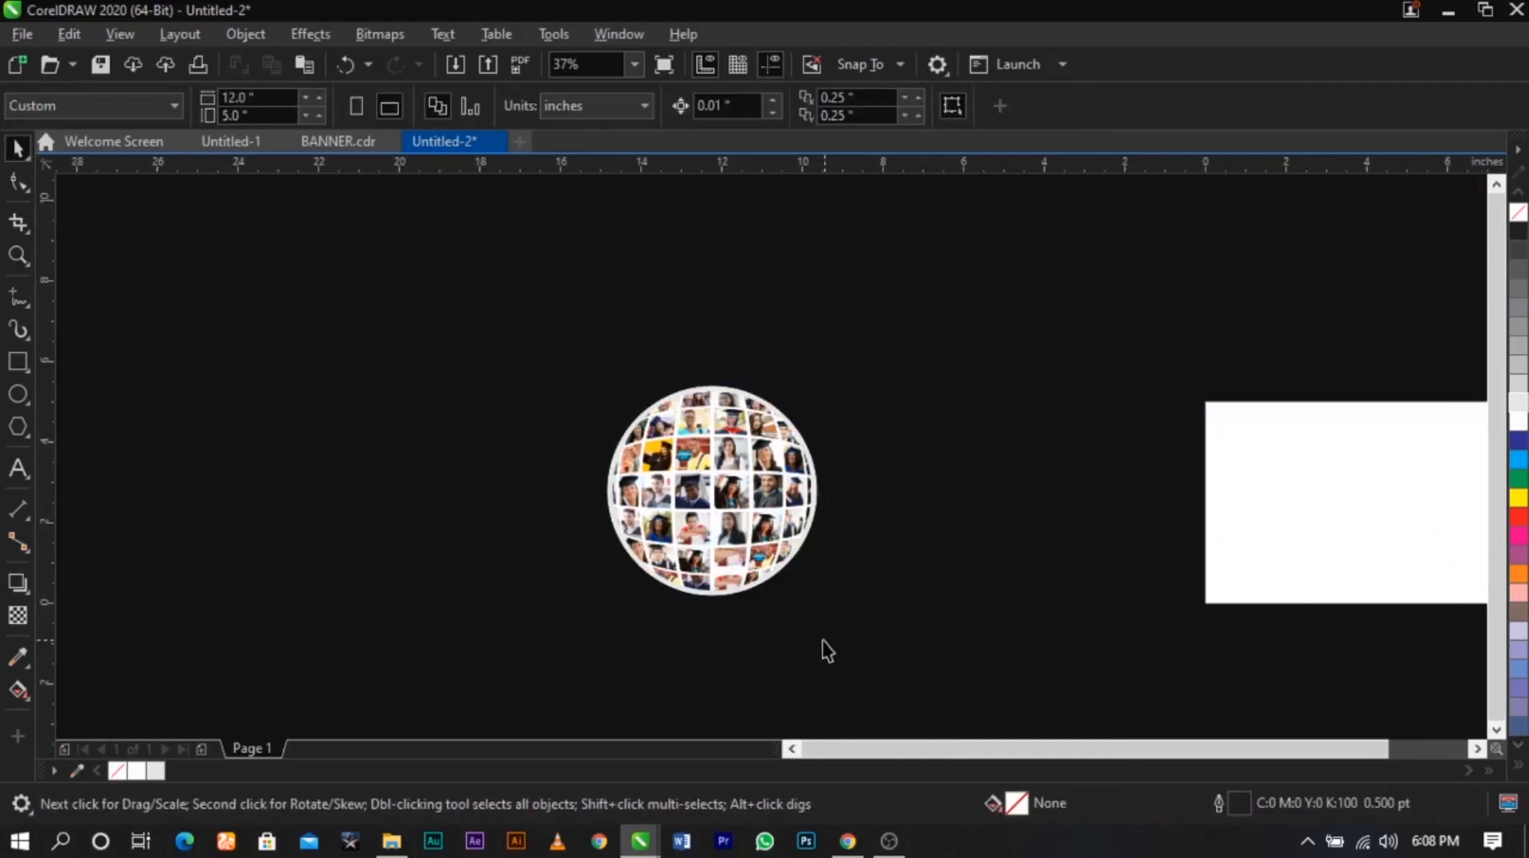
Group all the globe's objects and move the group onto the banner page
left_click_drag(558, 605, 890, 319)
key("ctrl+g")
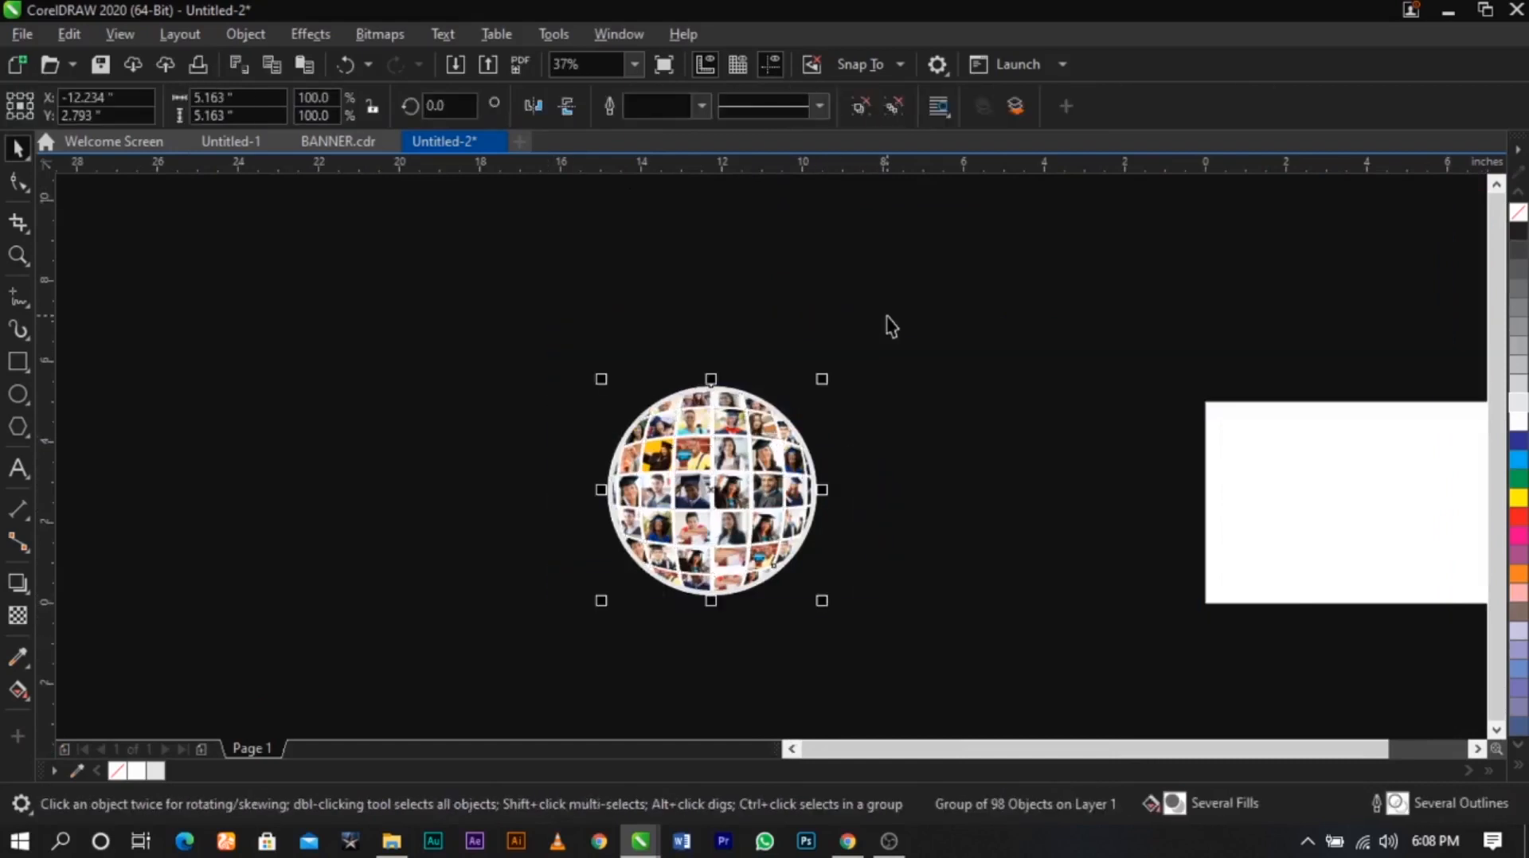
scroll(713, 444, "down", 1)
left_click_drag(715, 444, 1031, 458)
Scale the globe group down and park it just outside the page's left edge
key("z")
left_click_drag(907, 383, 1322, 595)
key("space")
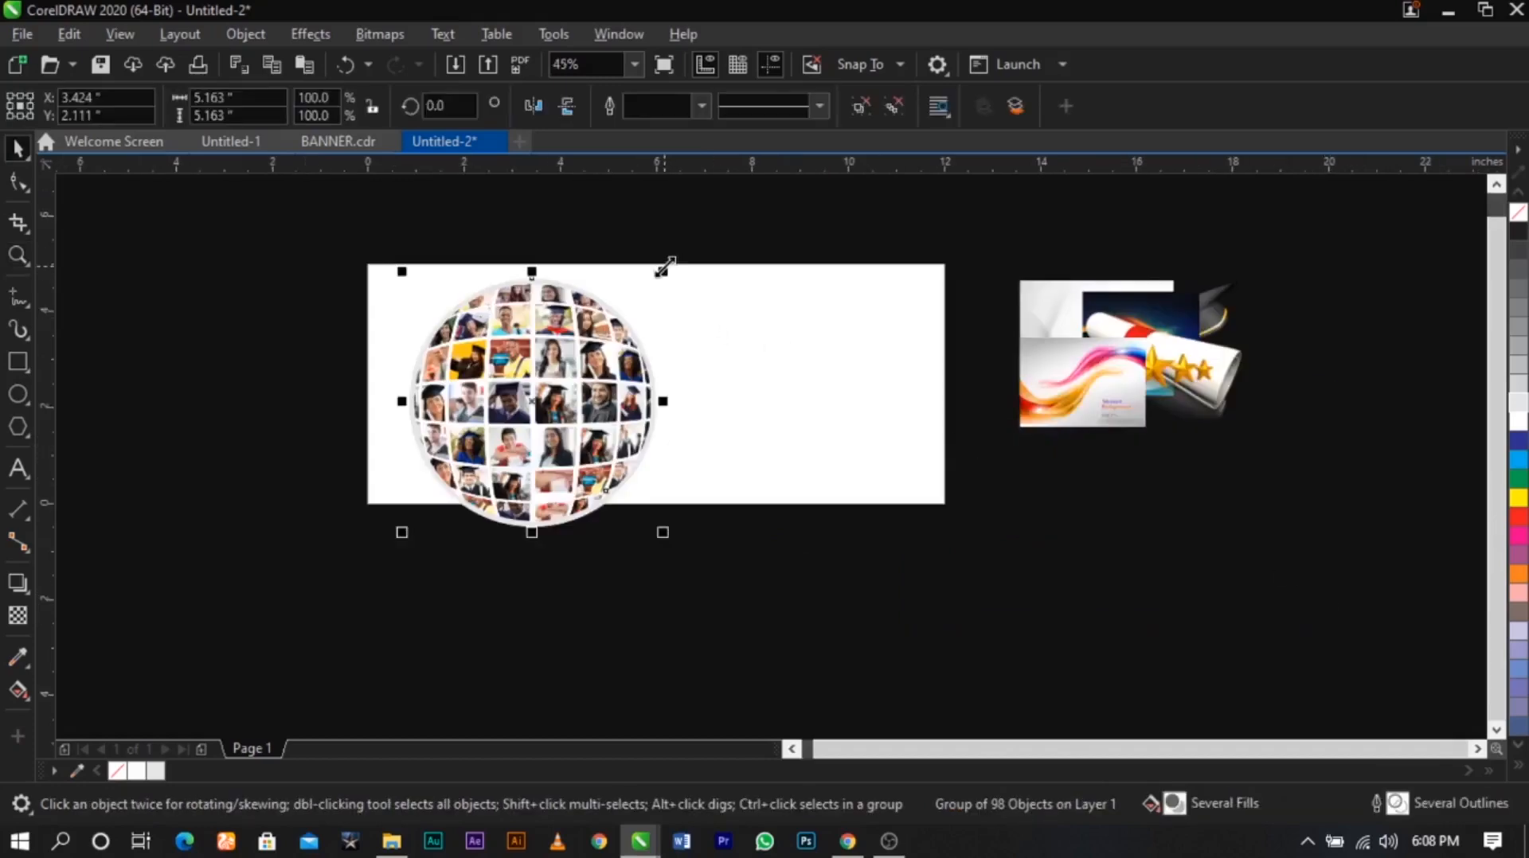
left_click_drag(666, 267, 605, 328)
left_click_drag(533, 433, 291, 388)
left_click(406, 550)
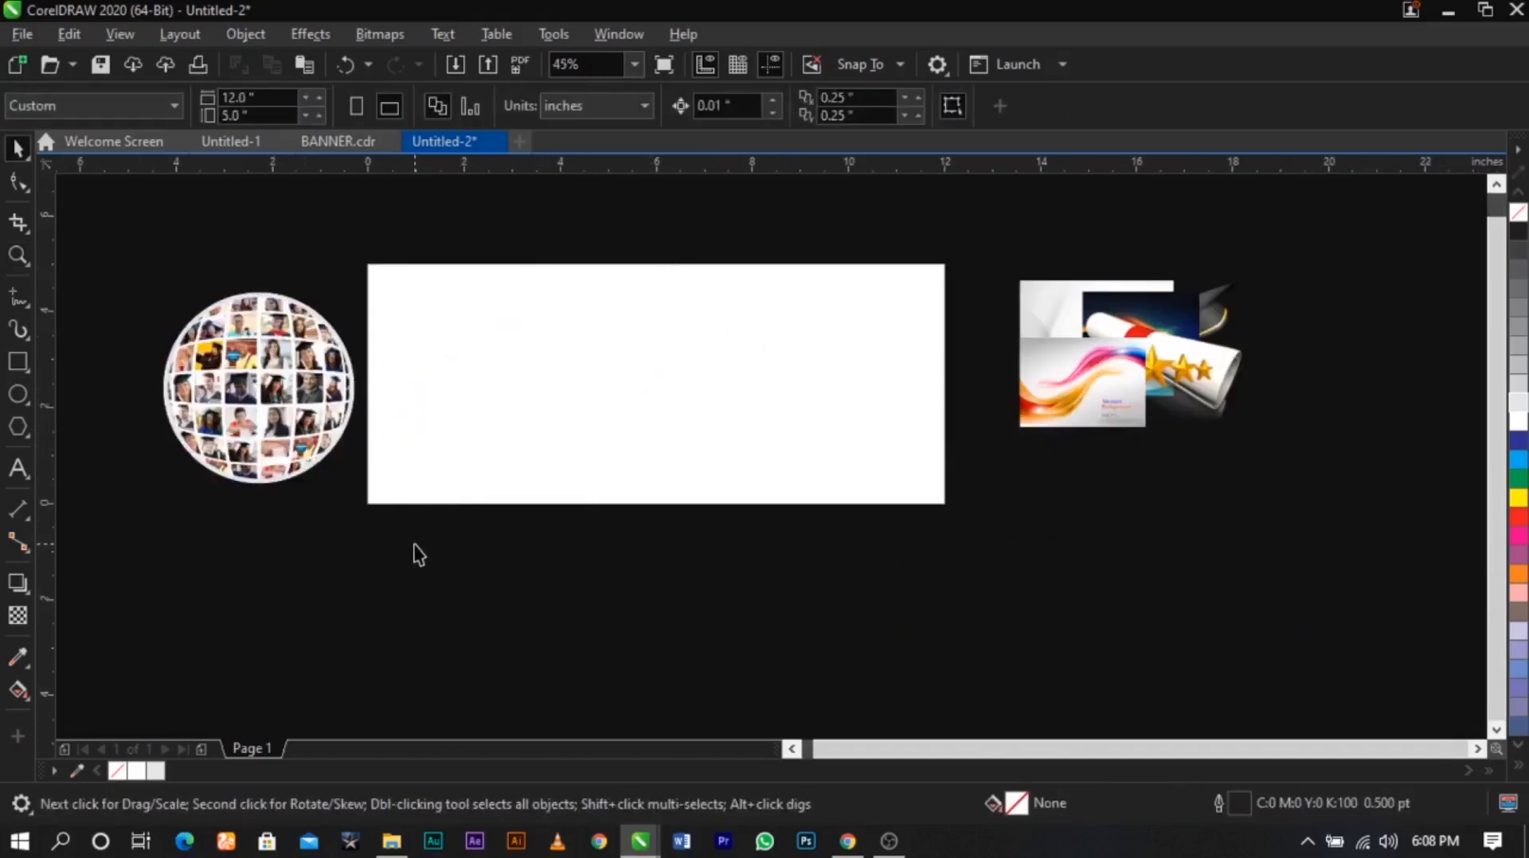
Save the drawing to the Desktop as a CDR file named VALEDICTORY BANNER
key("ctrl+s")
mouse_move(557, 325)
left_mouse_down()
mouse_move(548, 280)
mouse_move(561, 280)
left_mouse_up()
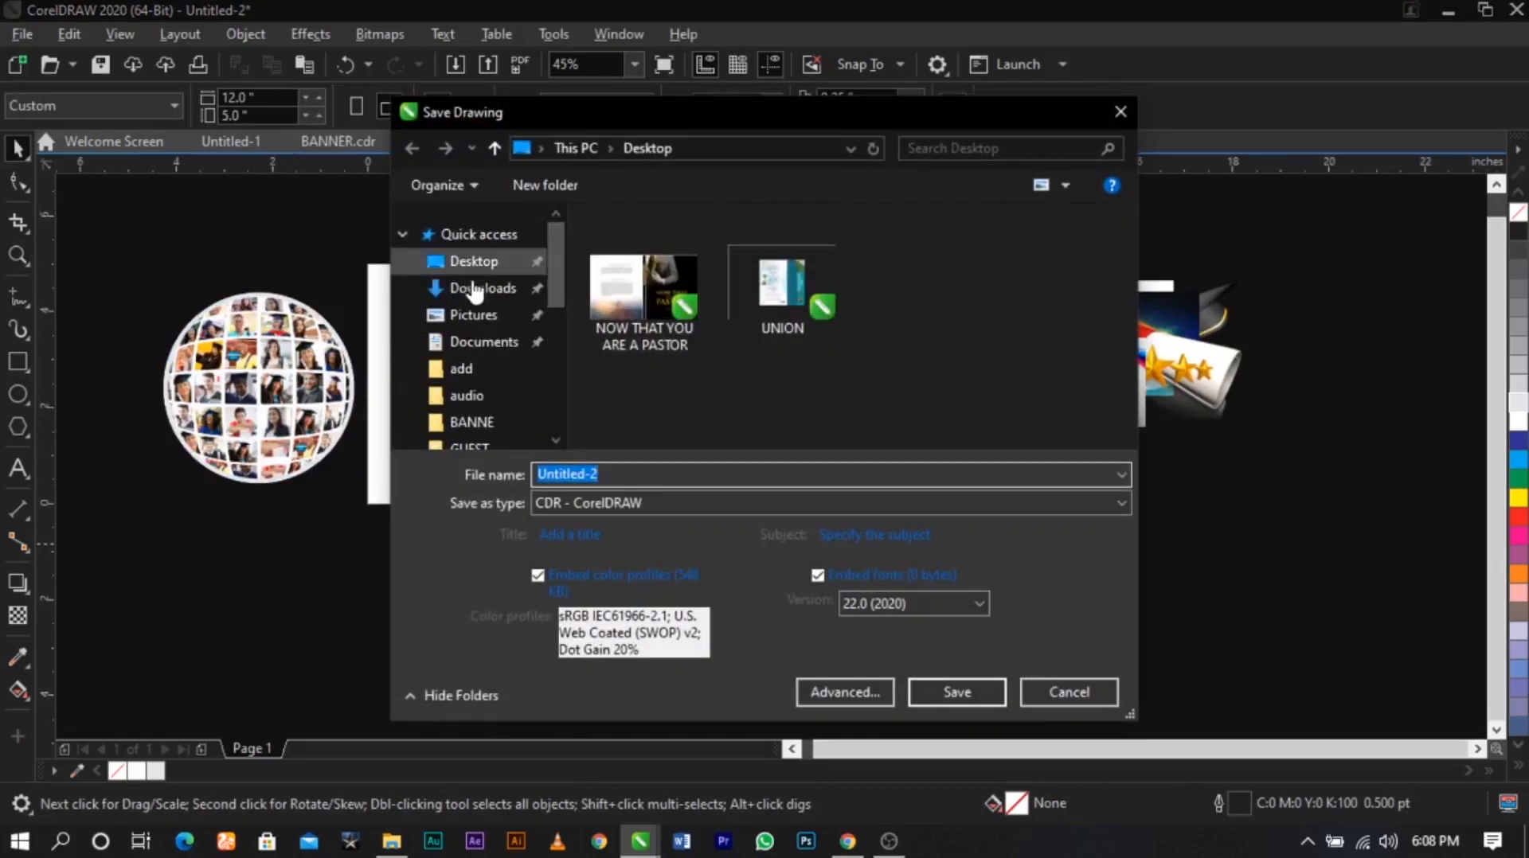
left_click(485, 343)
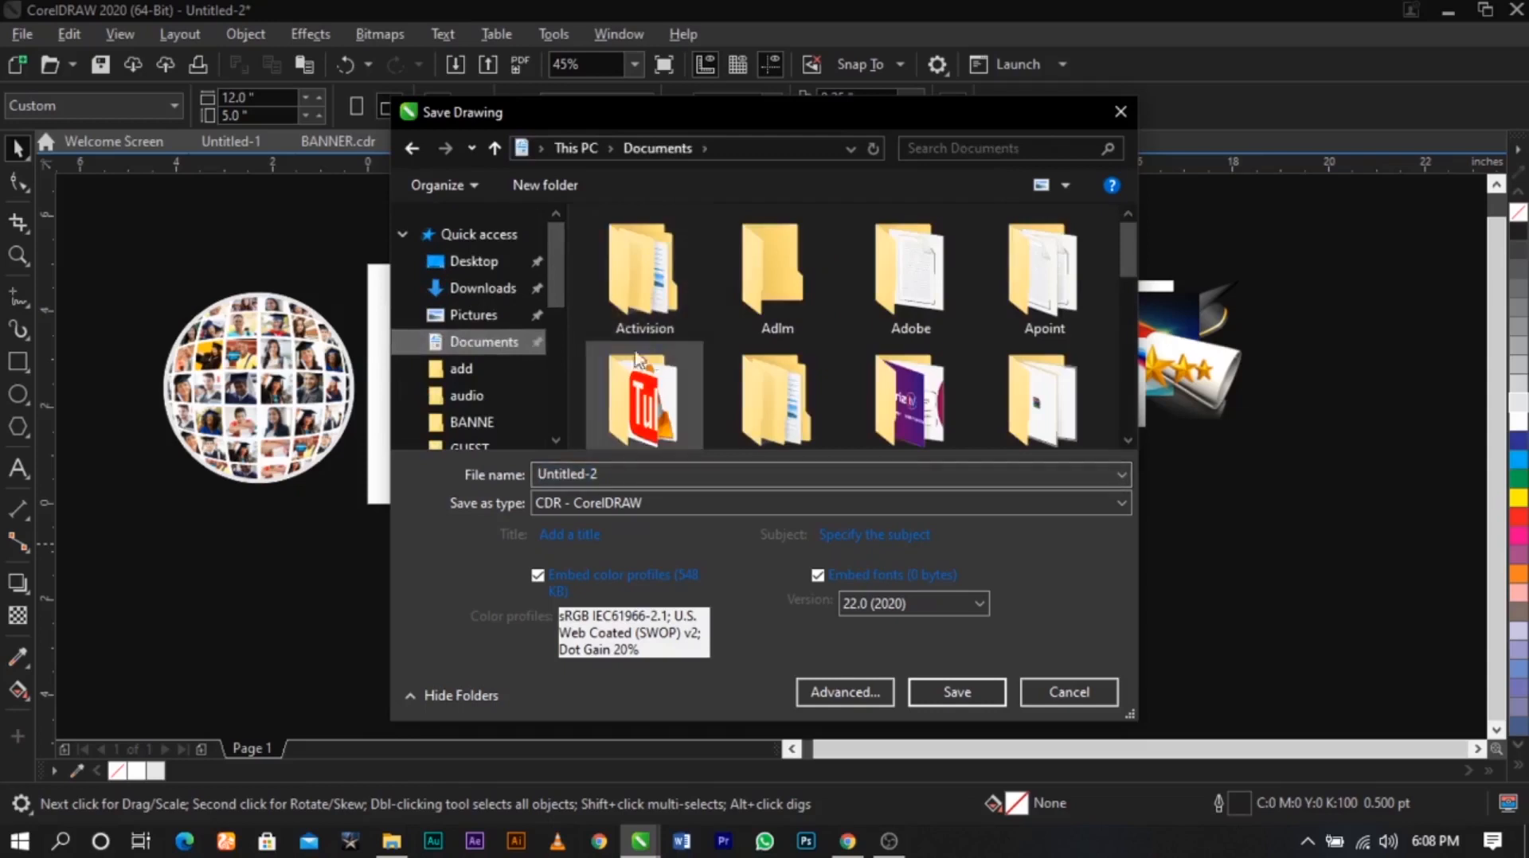
left_click(474, 261)
left_click(667, 473)
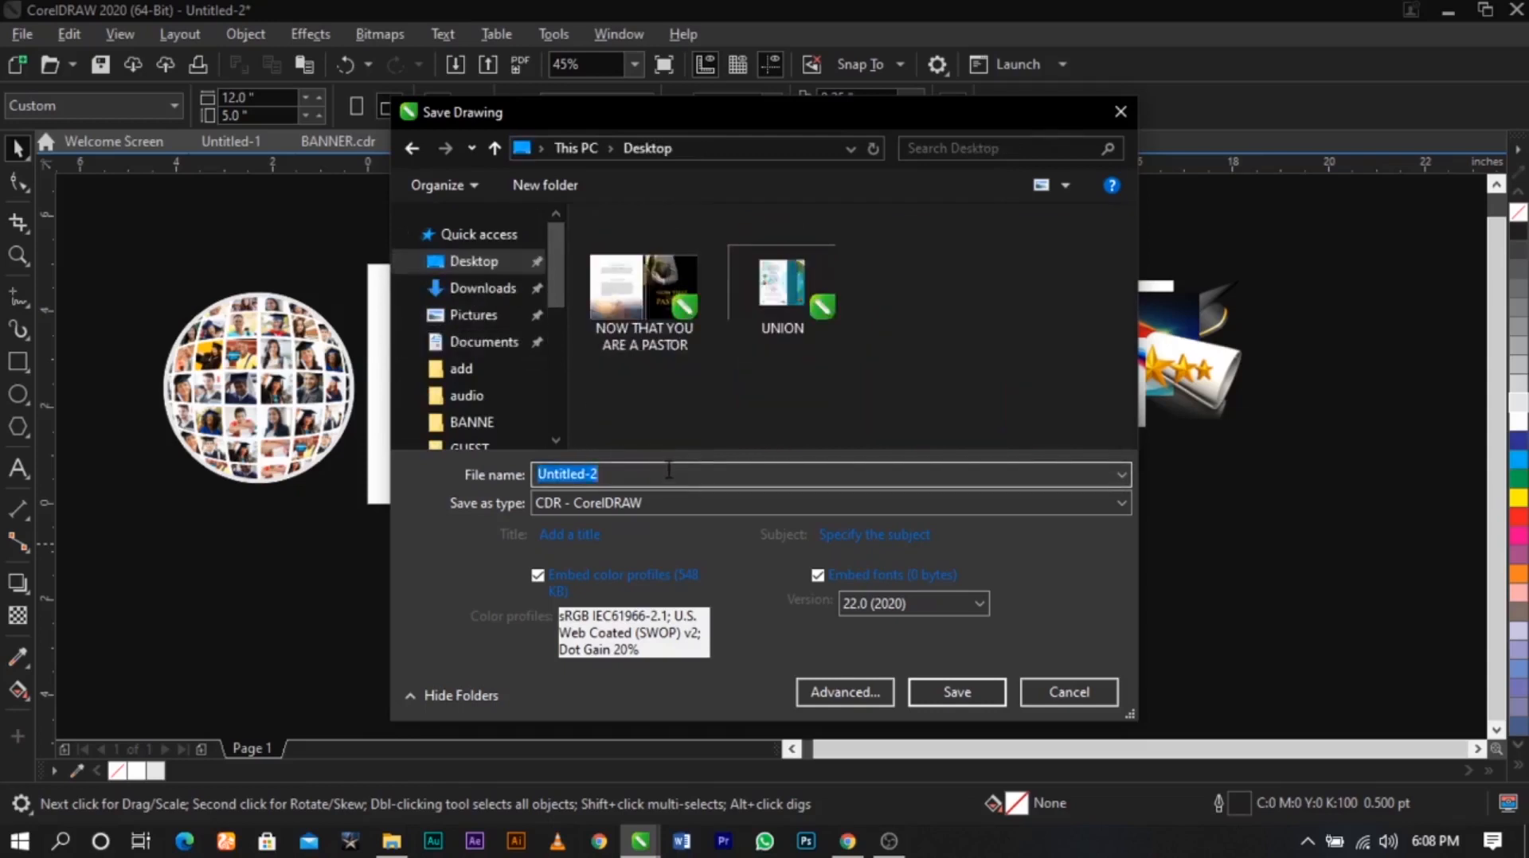
type("VALEDICTORY BANNER")
key("Return")
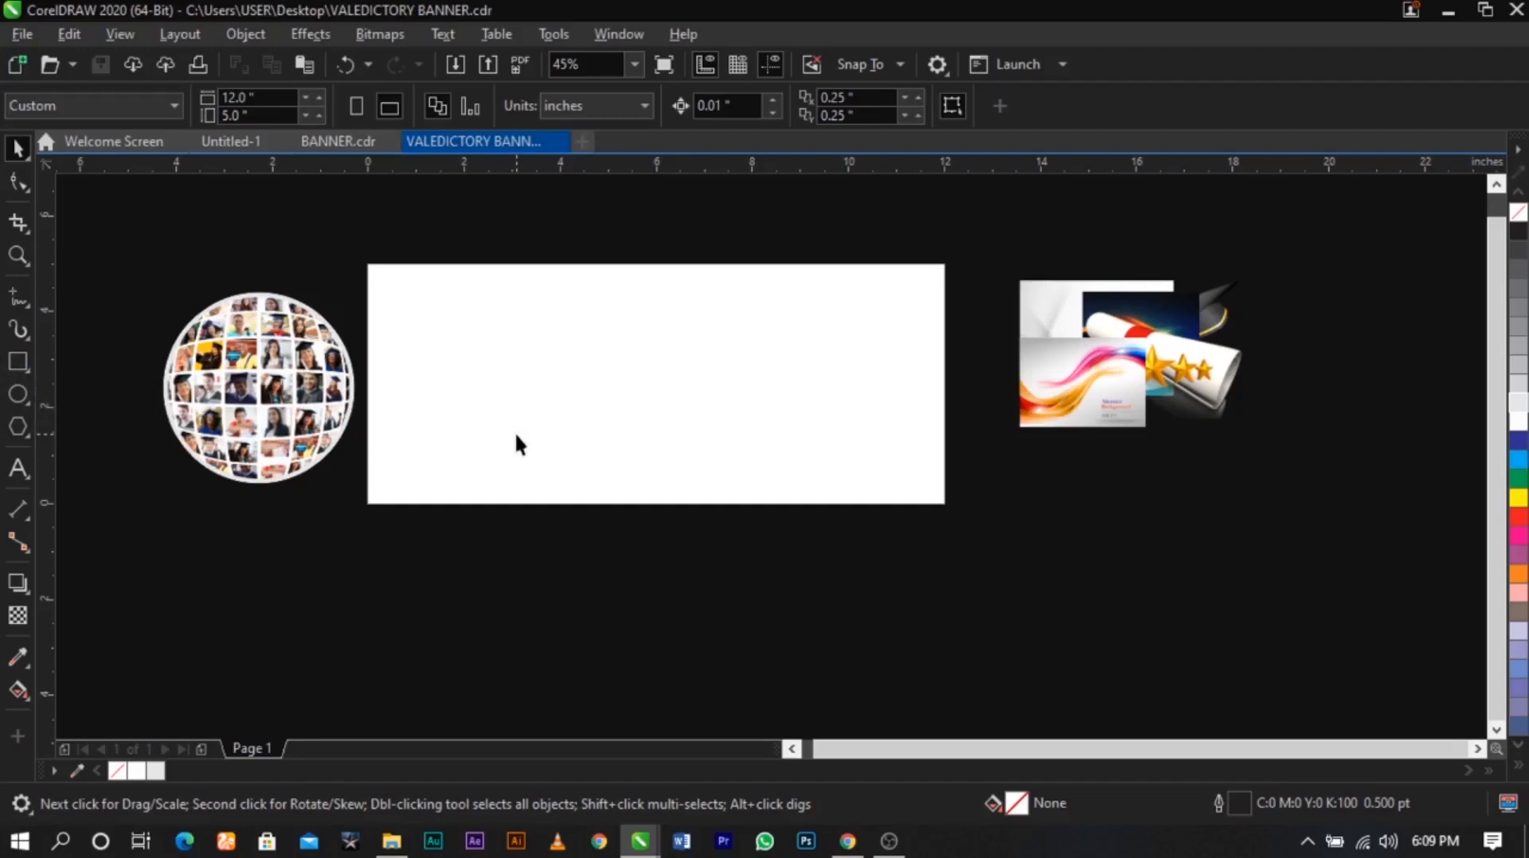
key("F6")
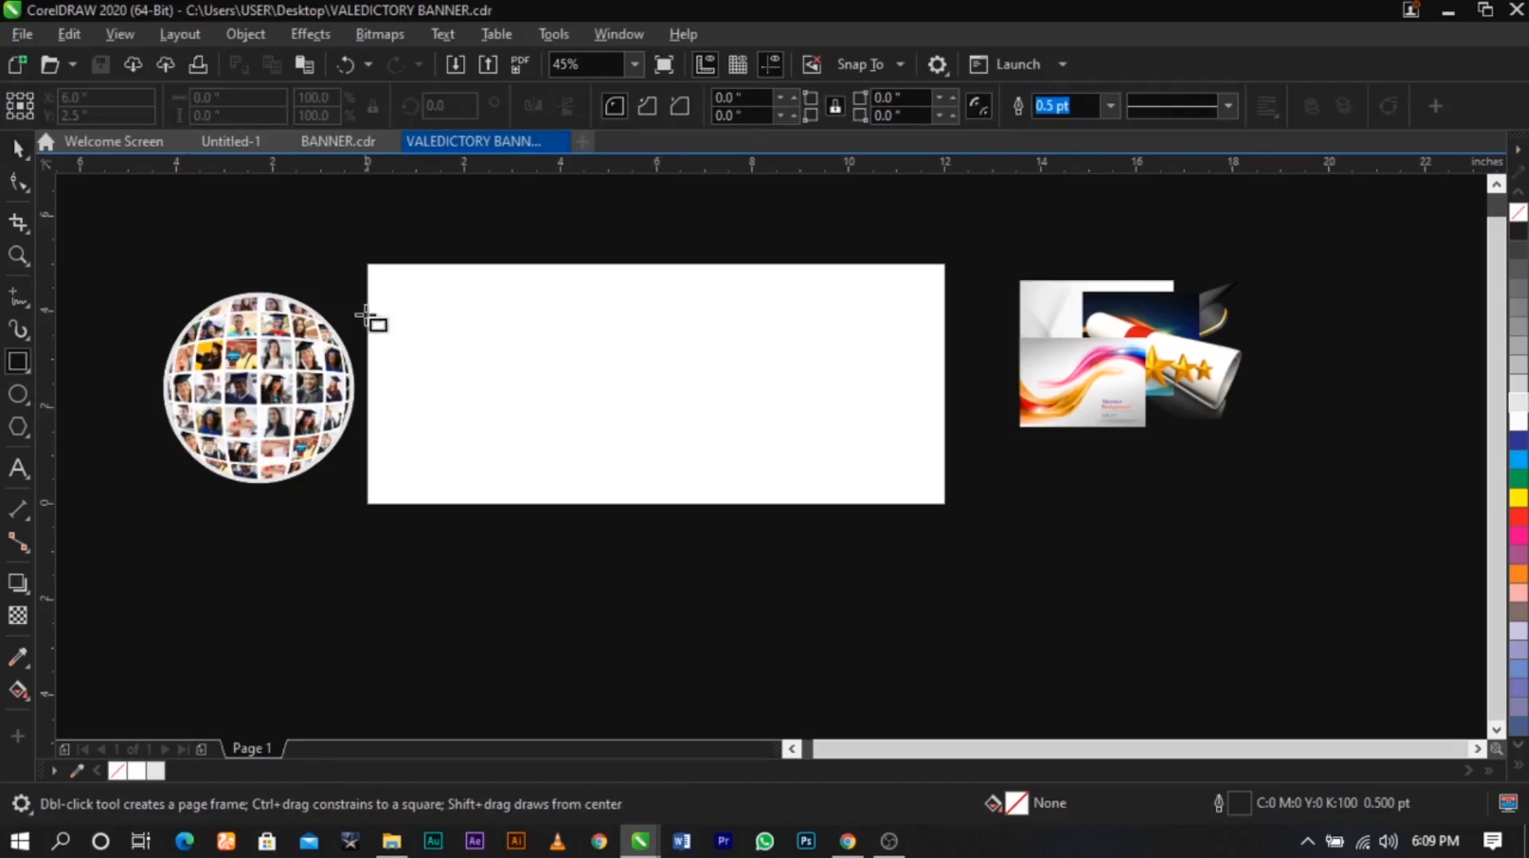
left_click_drag(367, 271, 941, 506)
key("space")
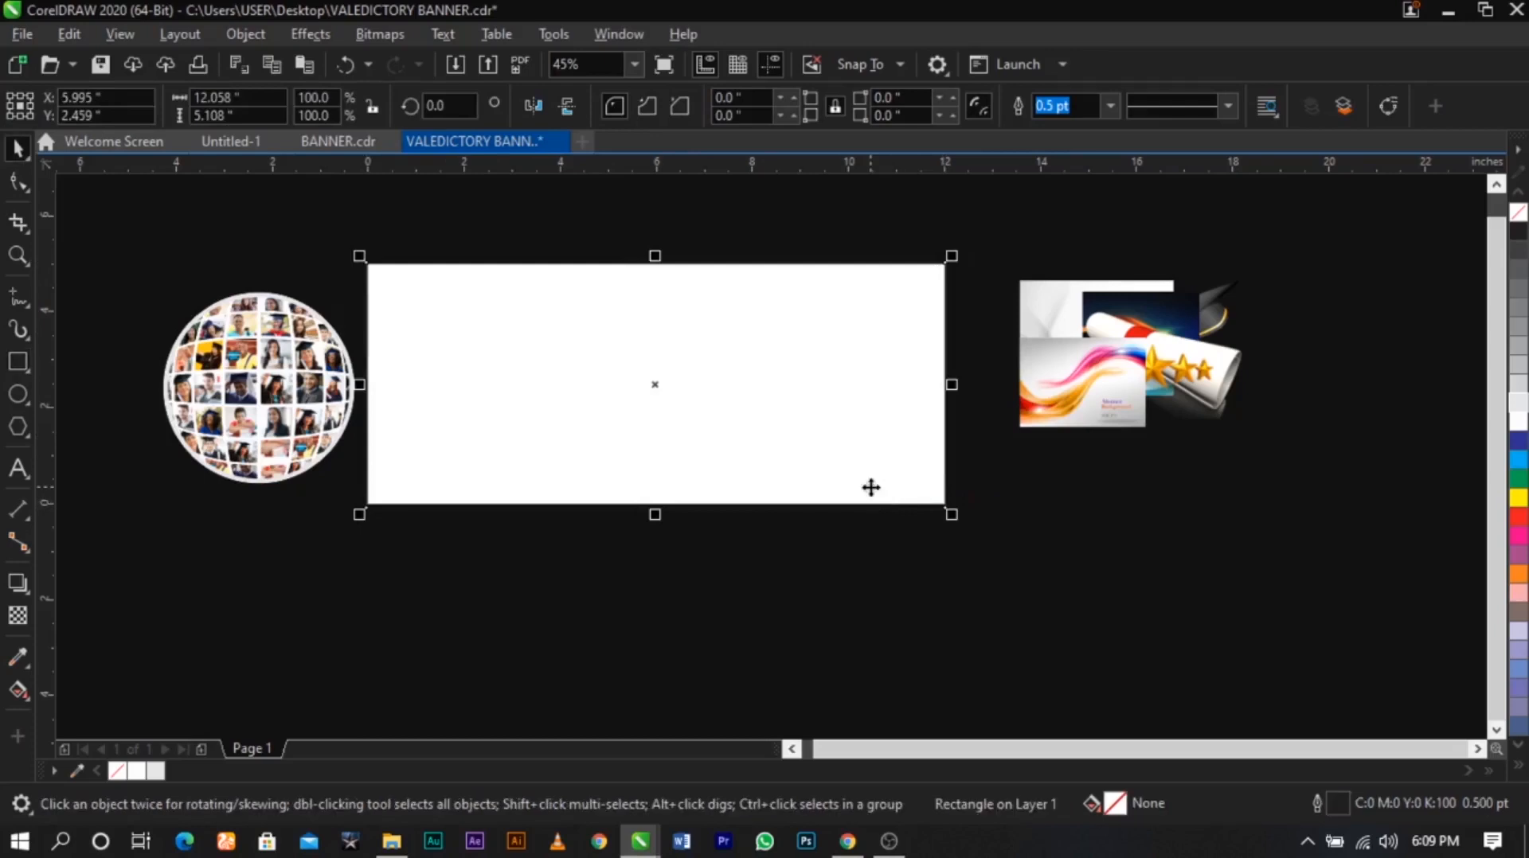
key("Delete")
Create a 12 by 5 inch page-frame rectangle that exactly covers the page
double_click(18, 369)
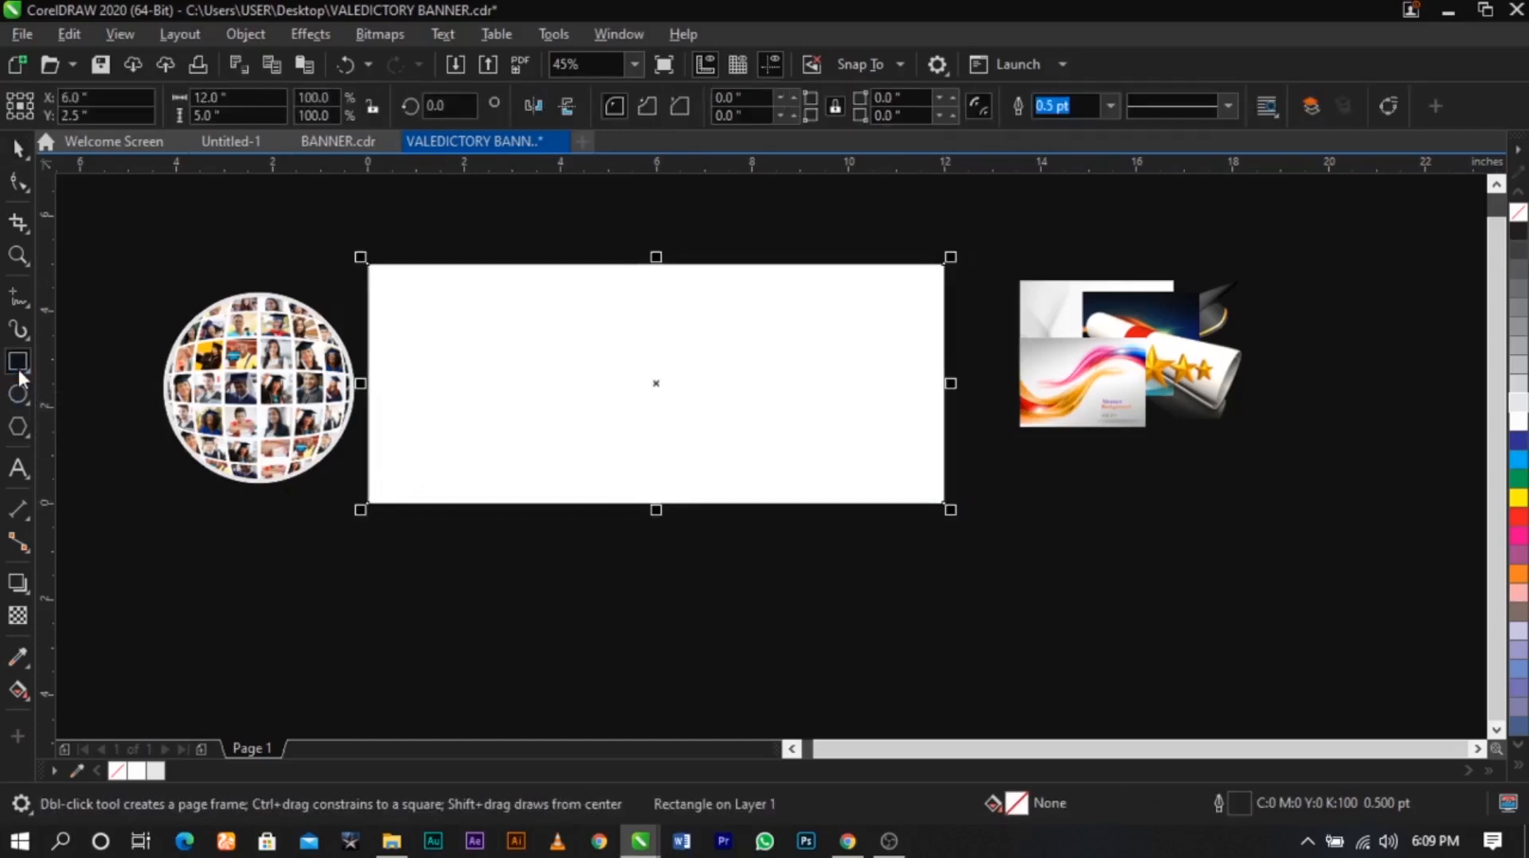
scroll(511, 360, "up", 1)
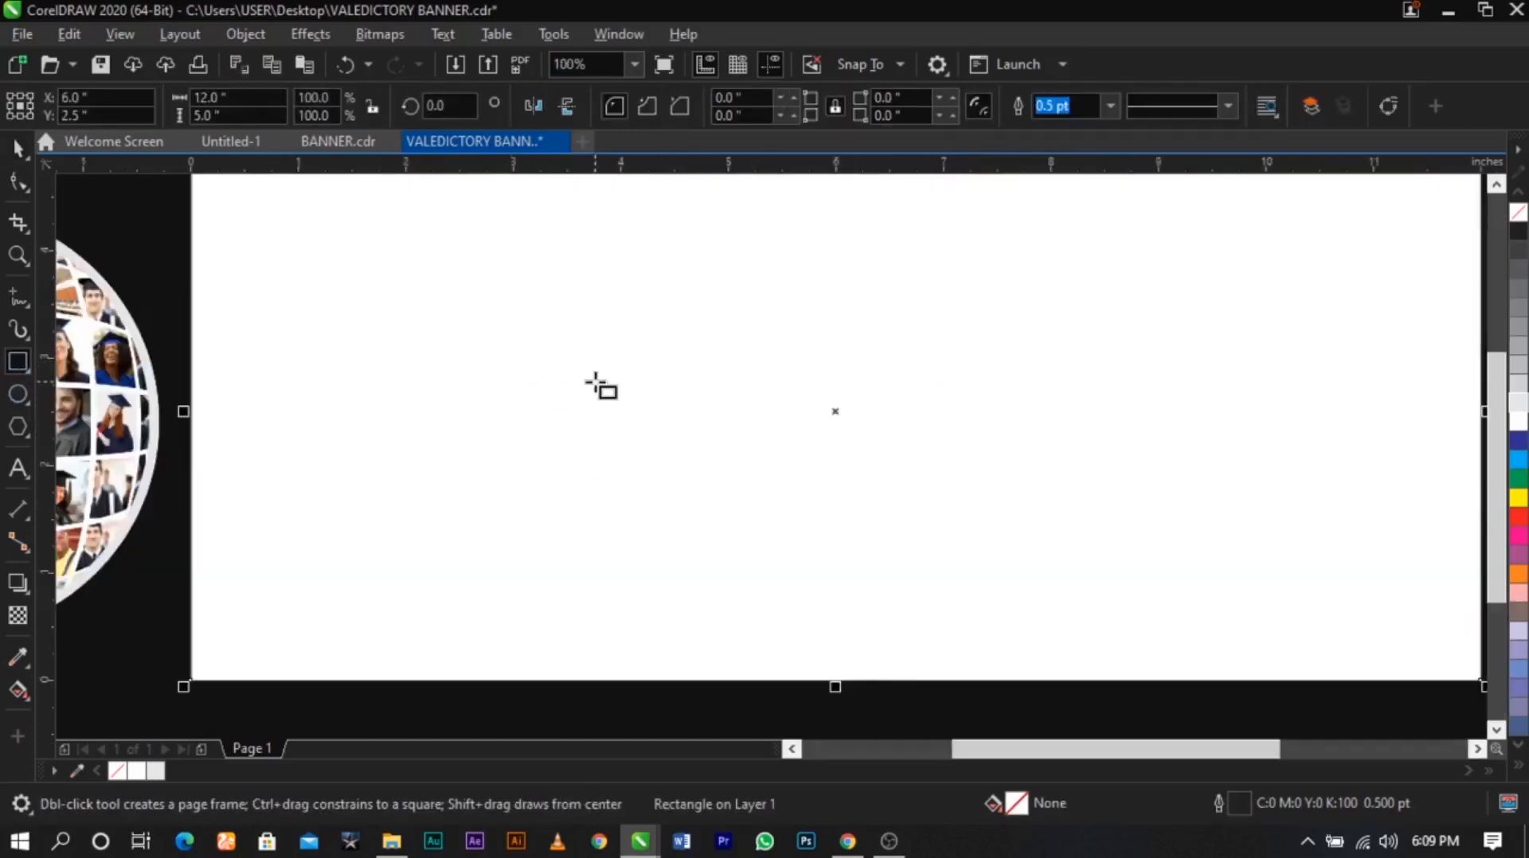
key("space")
Examine the page-frame rectangle's outline closely along the page's left edge
scroll(595, 381, "down", 1)
scroll(389, 457, "up", 6)
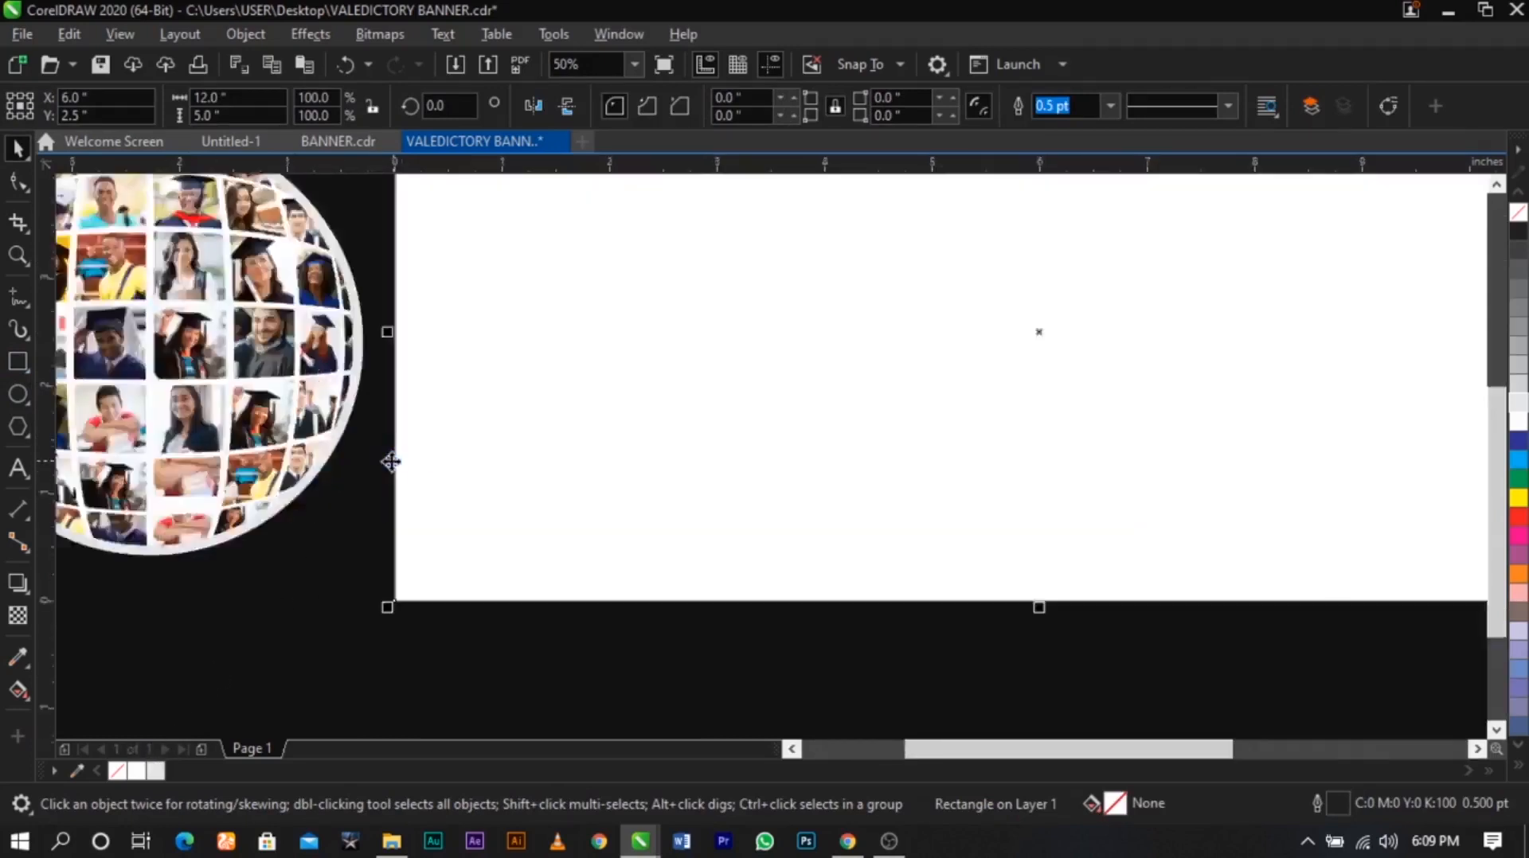
scroll(415, 476, "up", 1)
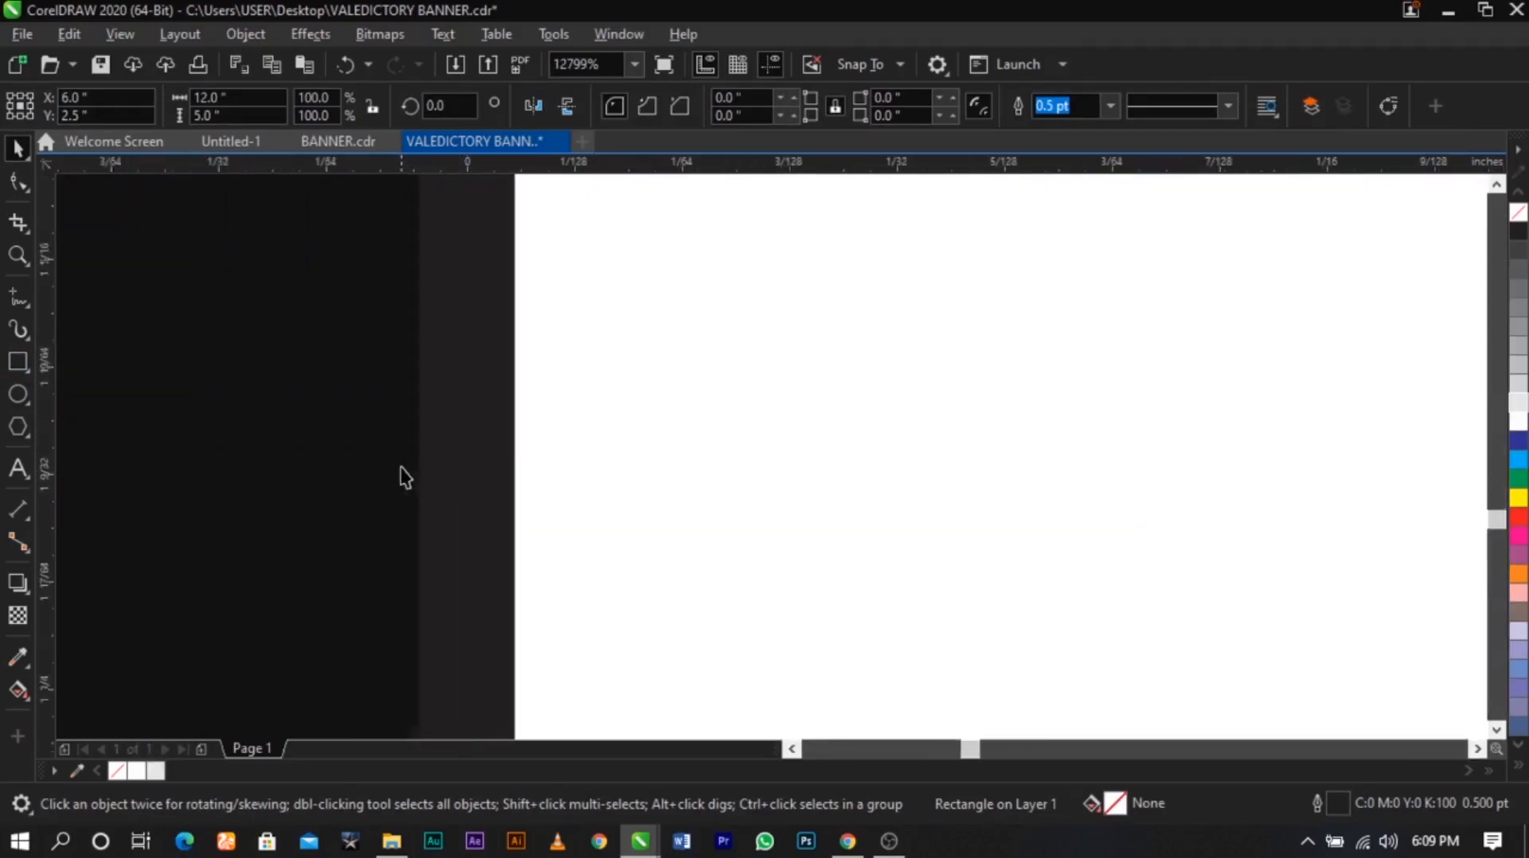
scroll(402, 469, "down", 3)
scroll(288, 436, "up", 3)
scroll(289, 436, "down", 3)
scroll(302, 441, "down", 6)
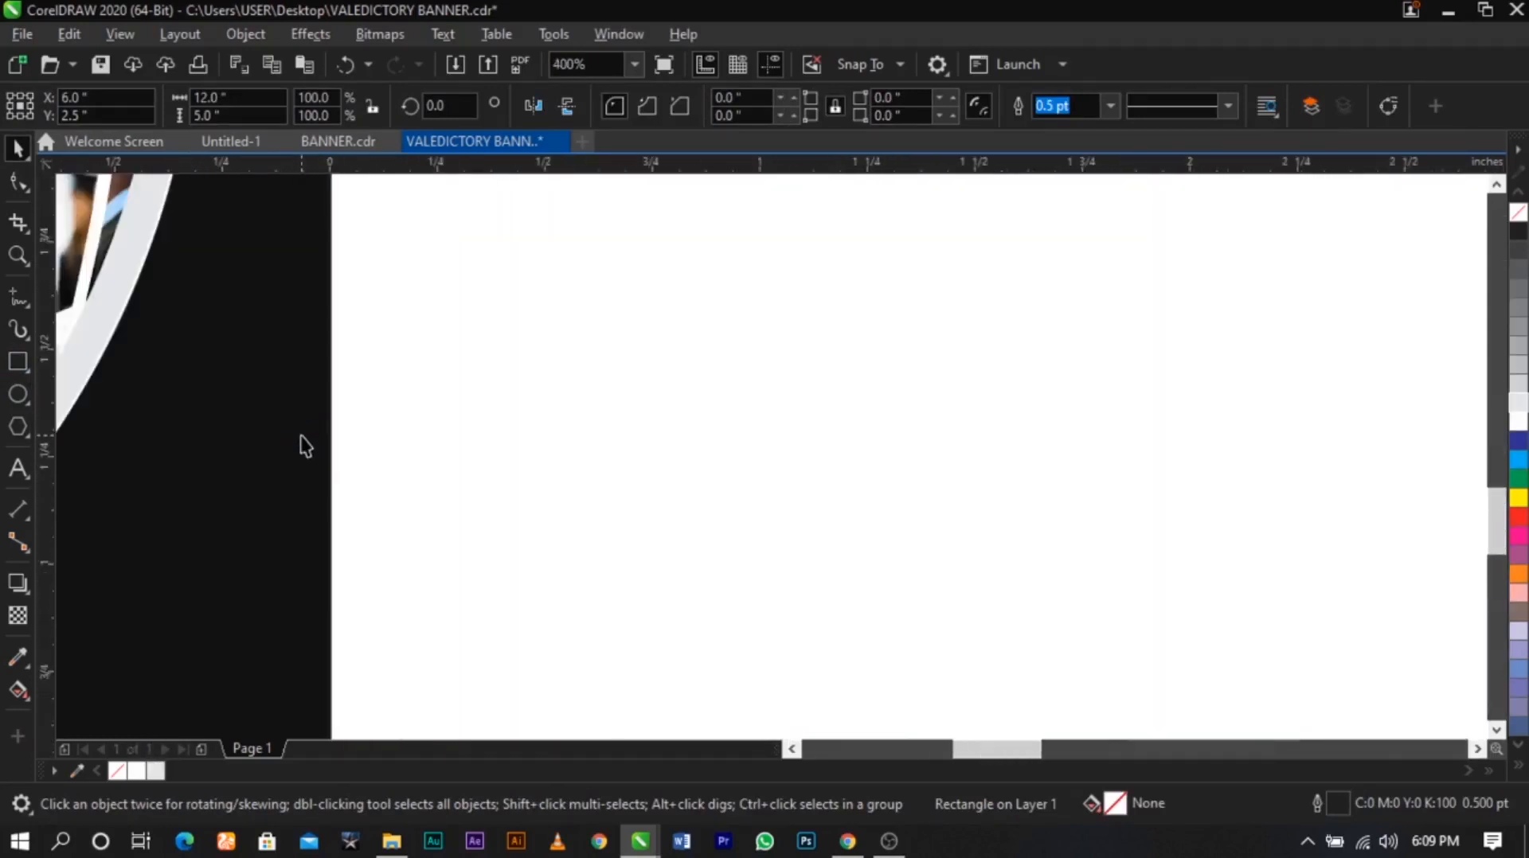
scroll(351, 484, "up", 5)
scroll(414, 517, "up", 1)
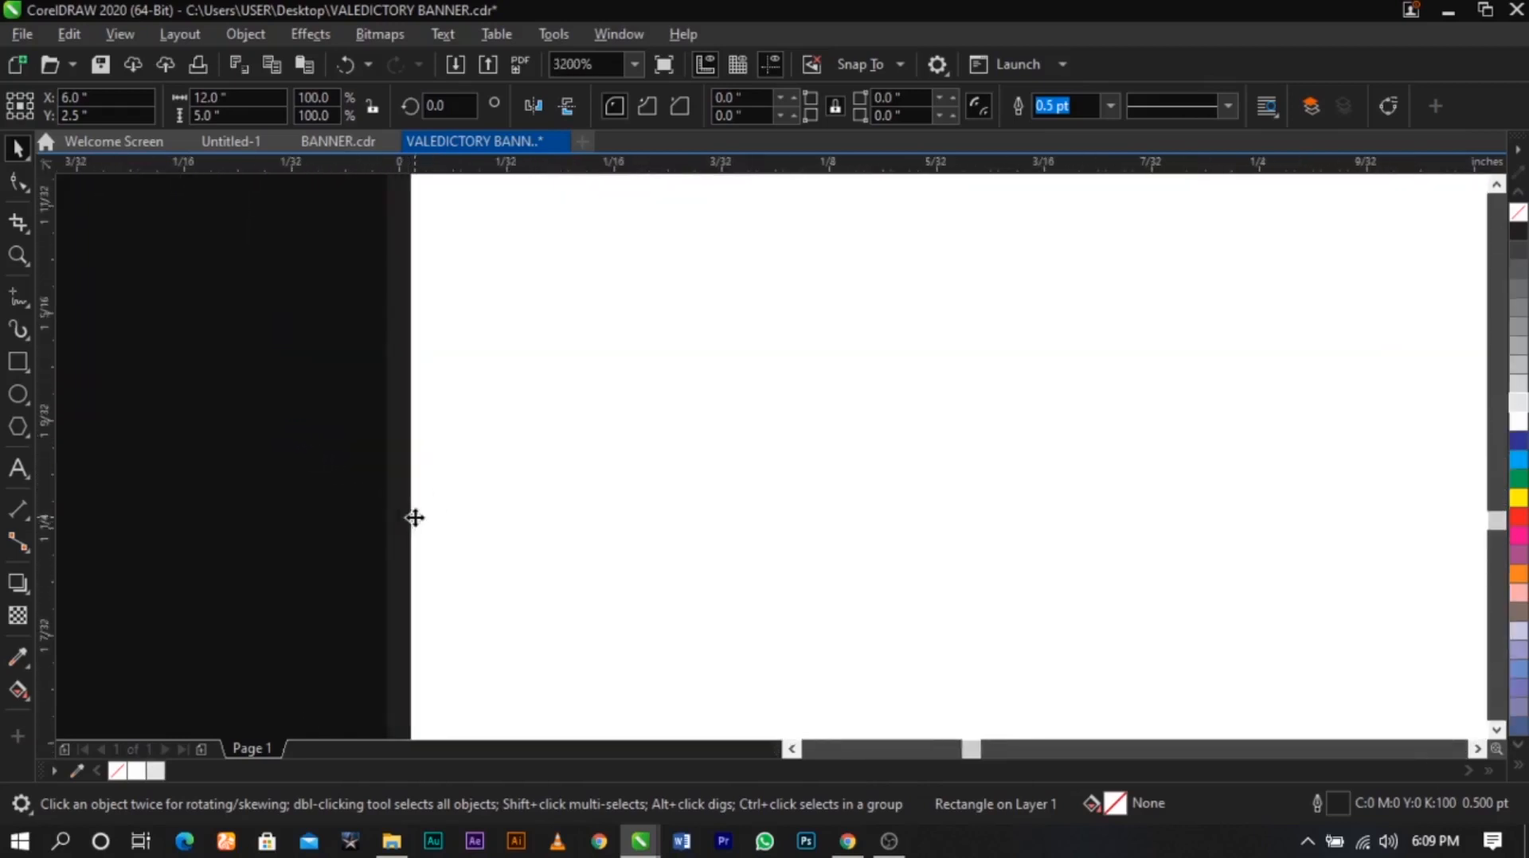
Undo a trial shift of the page-frame rectangle and remove its outline
left_click_drag(402, 494, 523, 494)
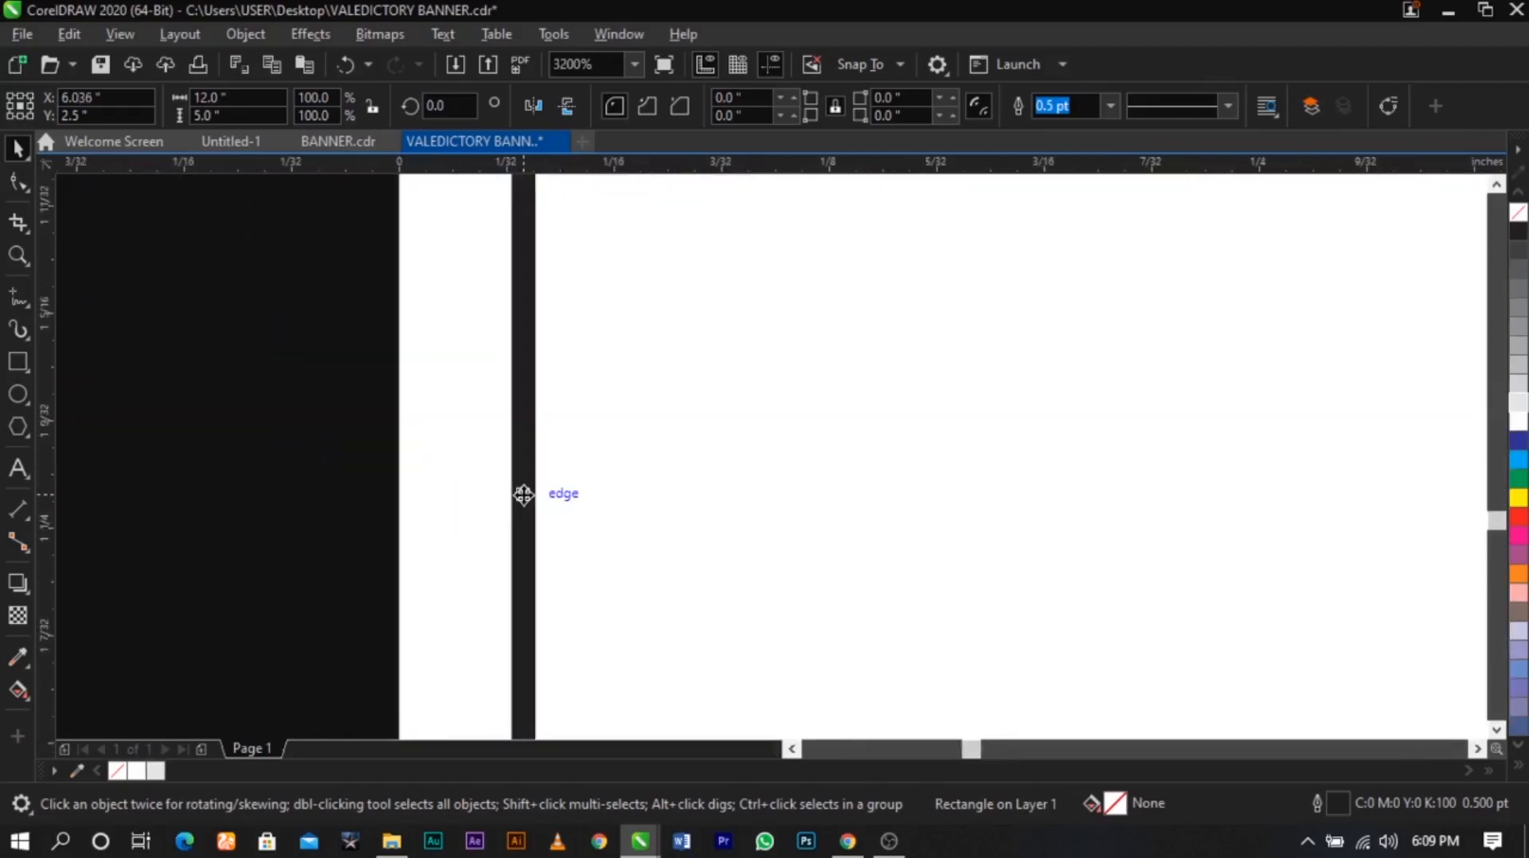
key("ctrl+z")
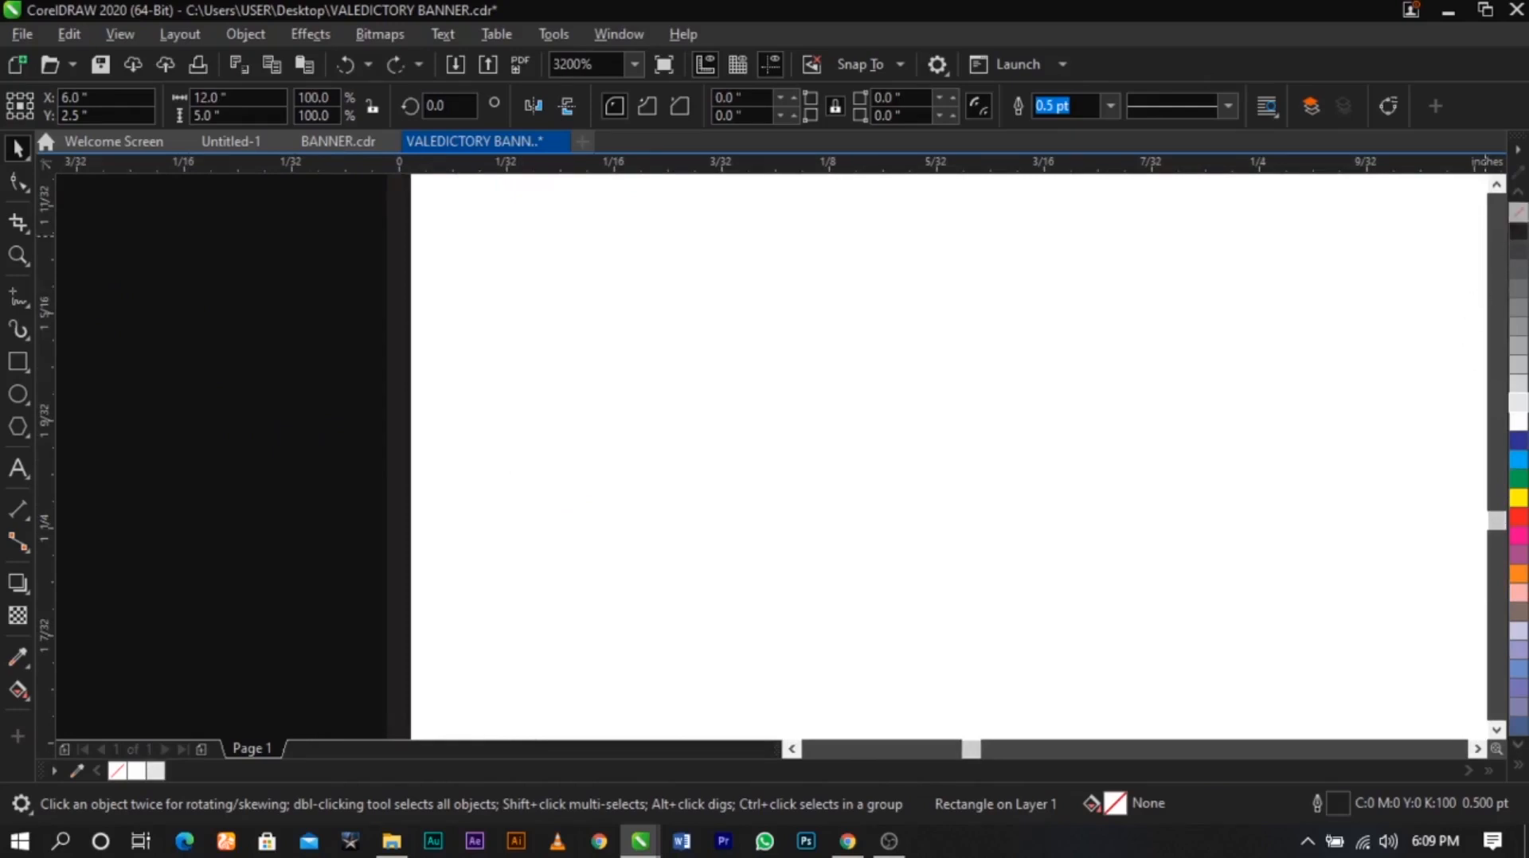
right_click(1519, 219)
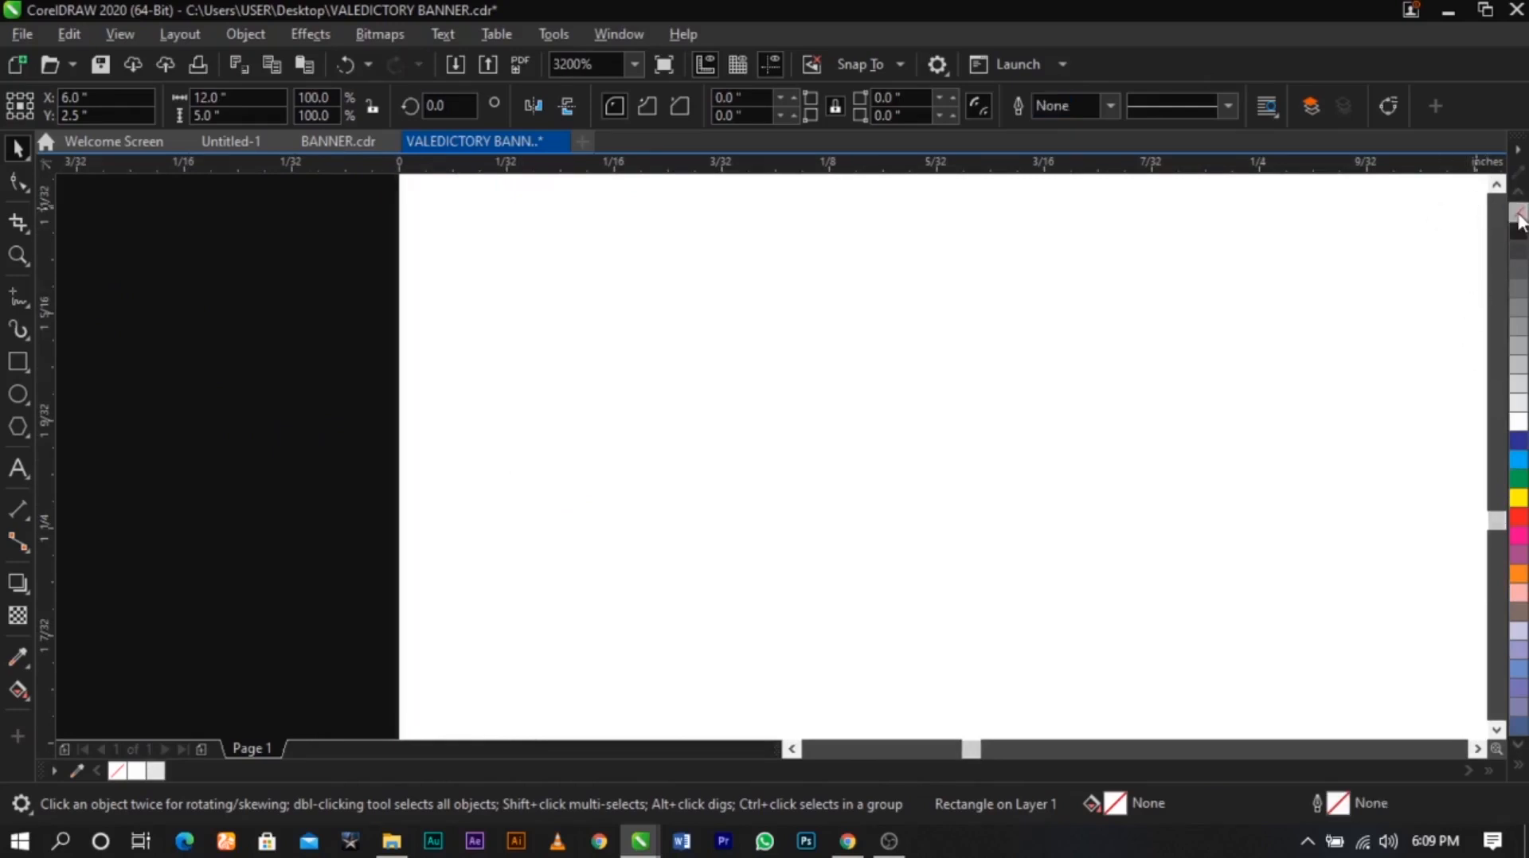
Move the two abstract background images out of the image pile beside the page to just below the page's lower edge
scroll(628, 488, "down", 10)
key("z")
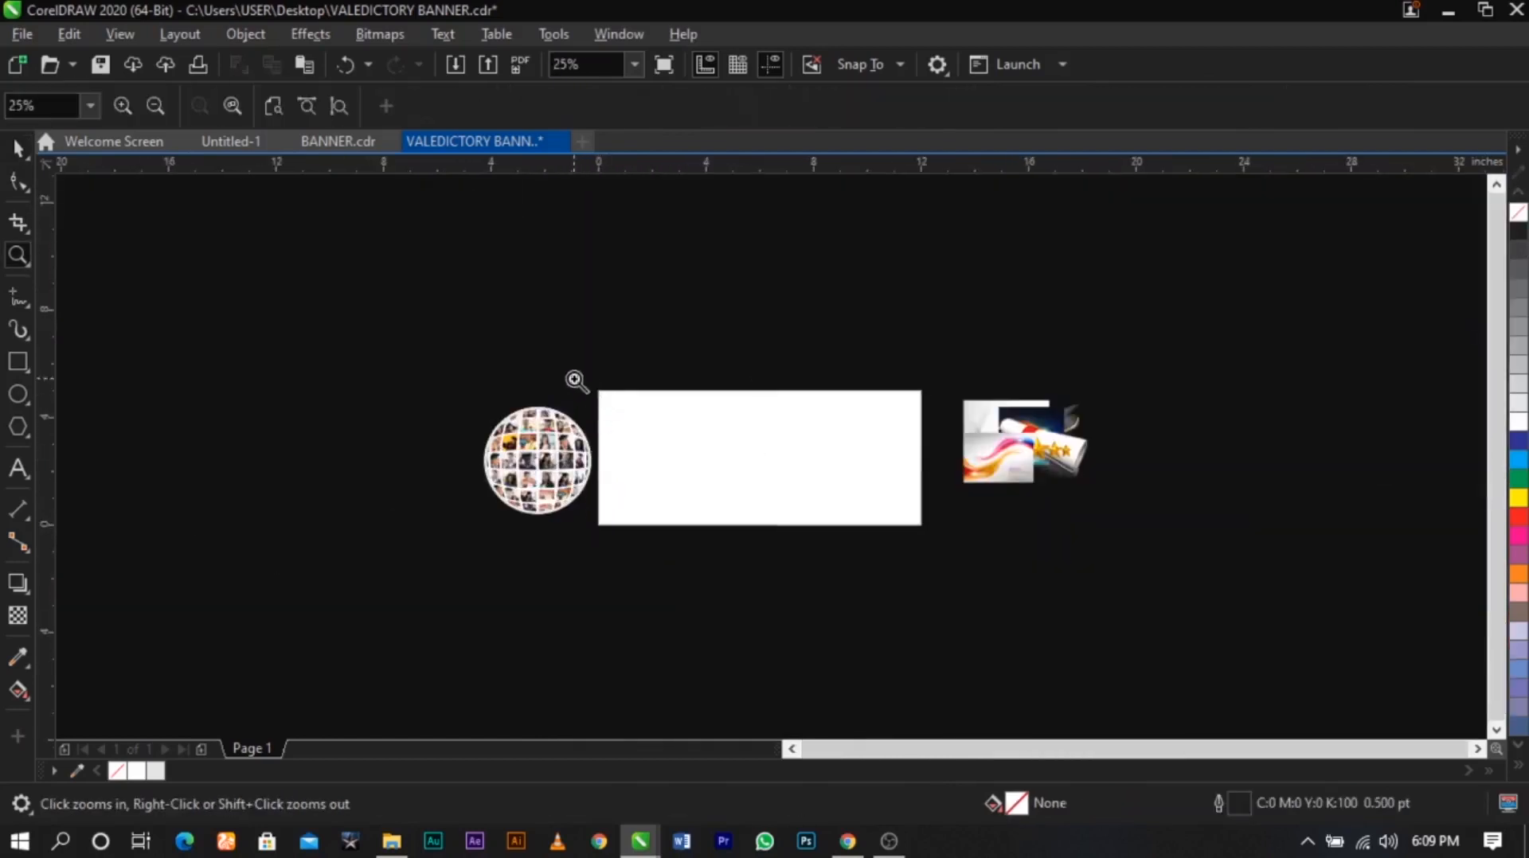
left_click_drag(572, 381, 1032, 566)
key("space")
left_click_drag(1277, 415, 1221, 646)
scroll(1159, 403, "down", 2)
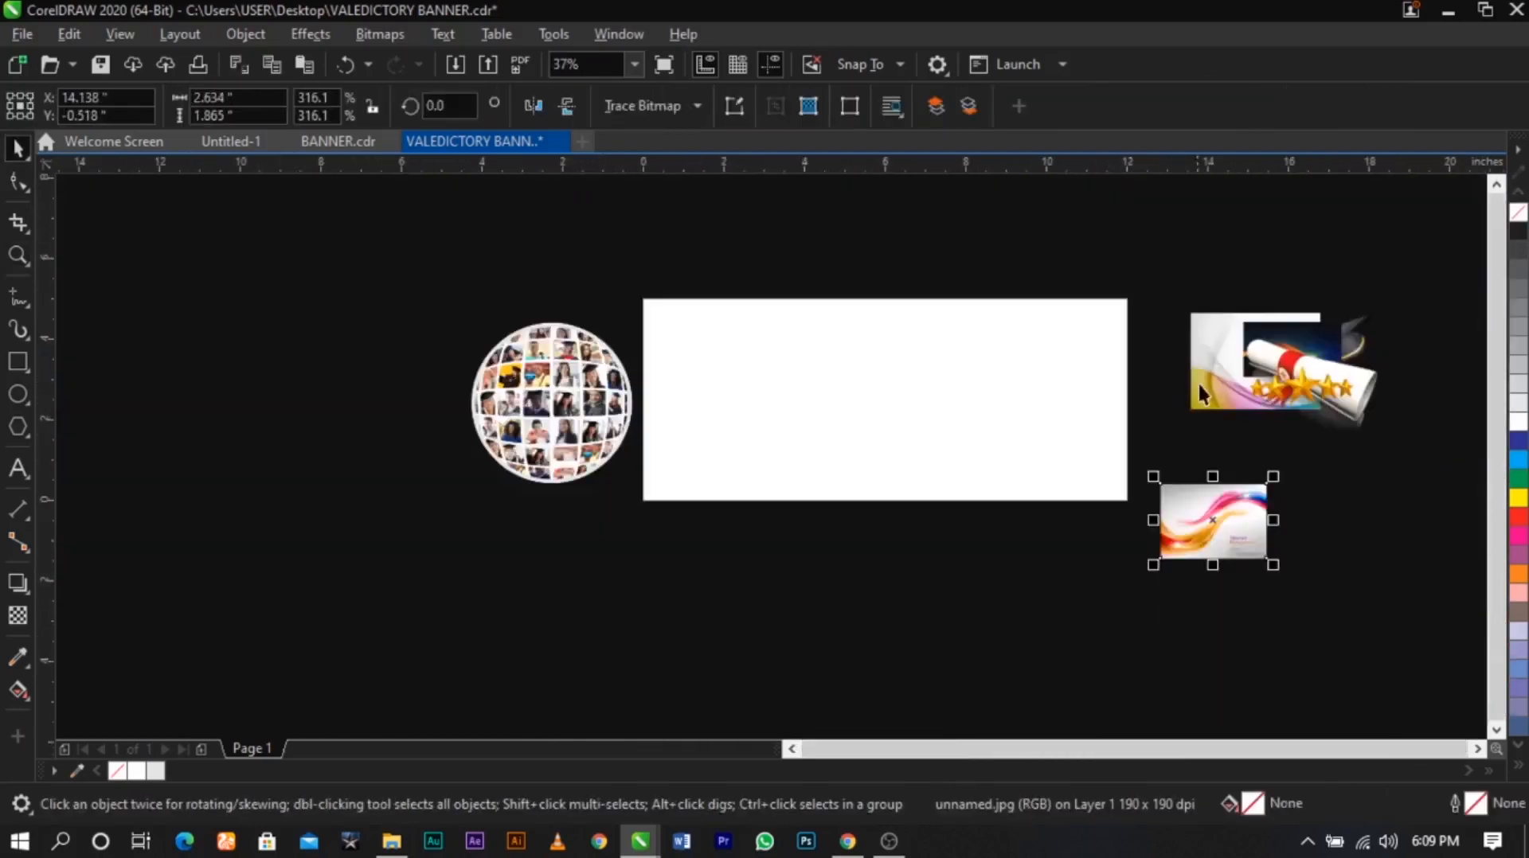
mouse_move(1197, 382)
left_mouse_down()
mouse_move(845, 654)
mouse_move(797, 619)
left_mouse_up()
left_click_drag(1174, 545, 935, 553)
left_click_drag(879, 595, 850, 535)
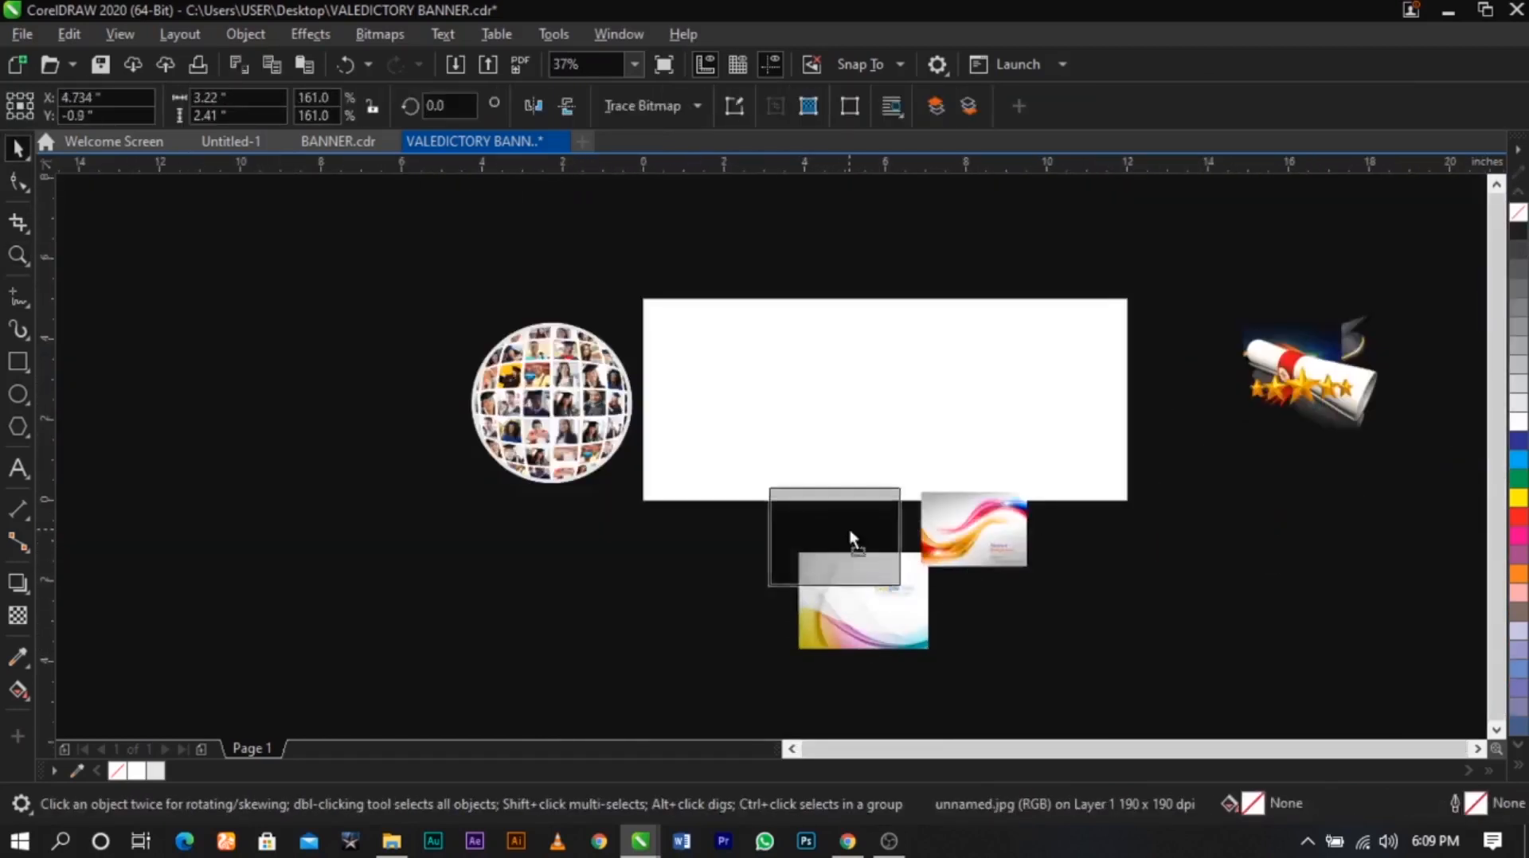
Move the orange-and-pink wave image clear below the page's right part, and shift the Sample Text image slightly upward
left_click(599, 311)
scroll(1051, 448, "up", 2)
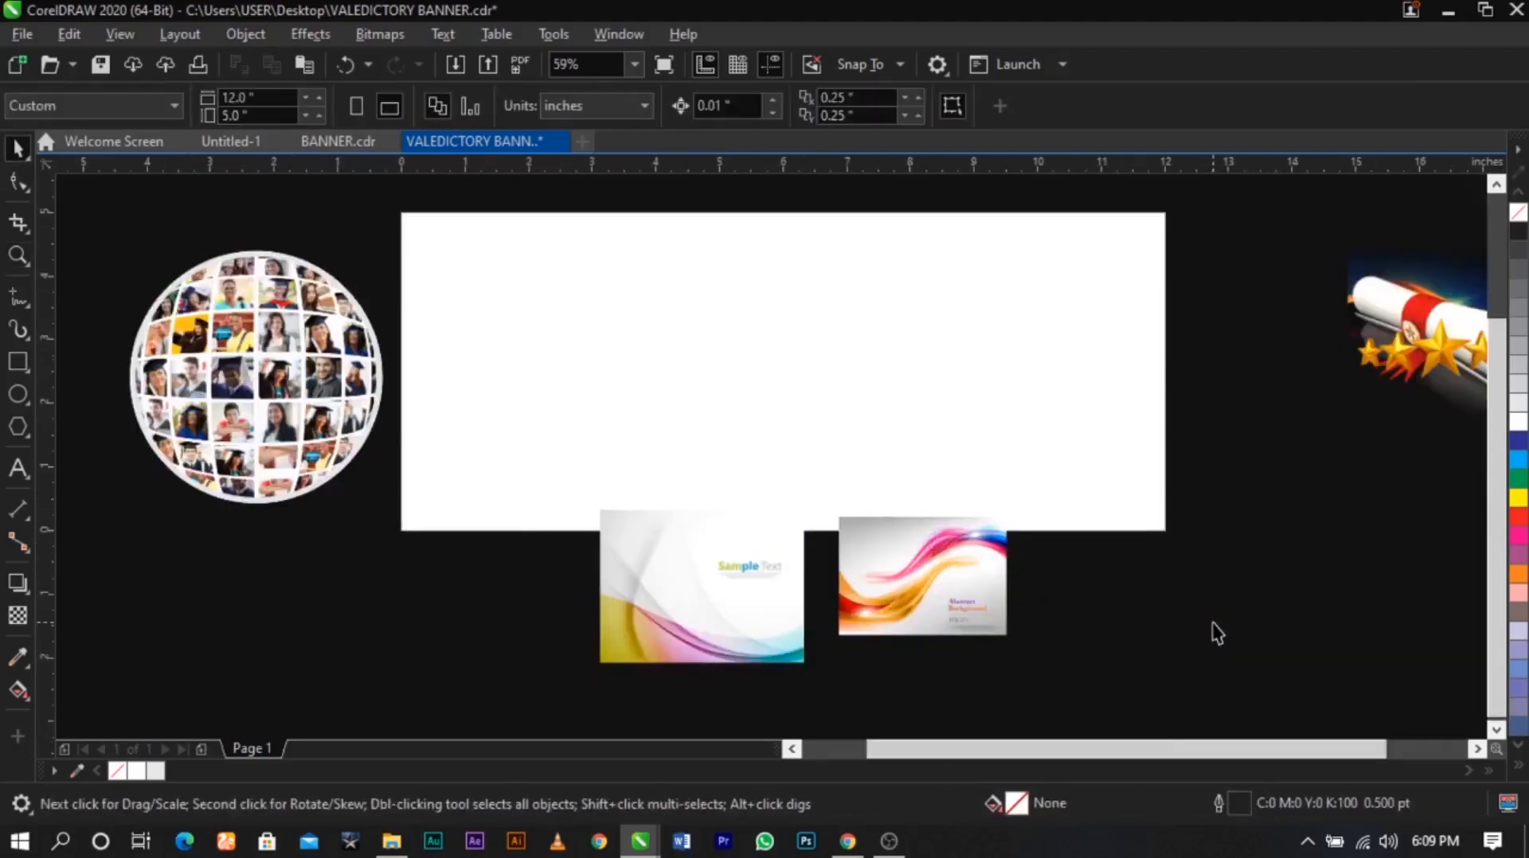
left_click_drag(980, 603, 1158, 689)
left_click(1296, 667)
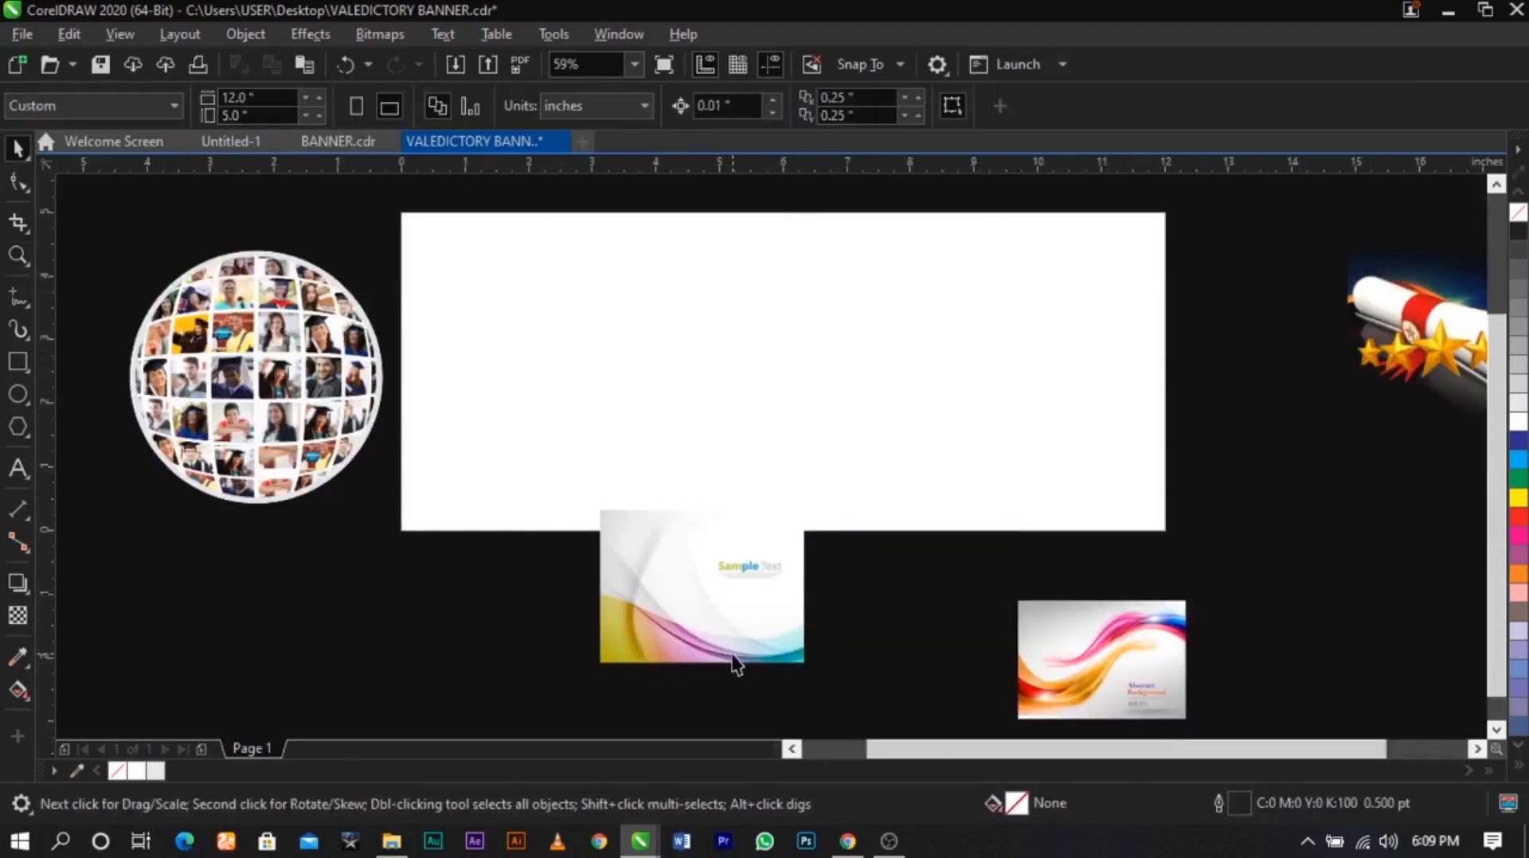
left_click(737, 637)
scroll(747, 622, "up", 3)
left_click_drag(764, 627, 795, 510)
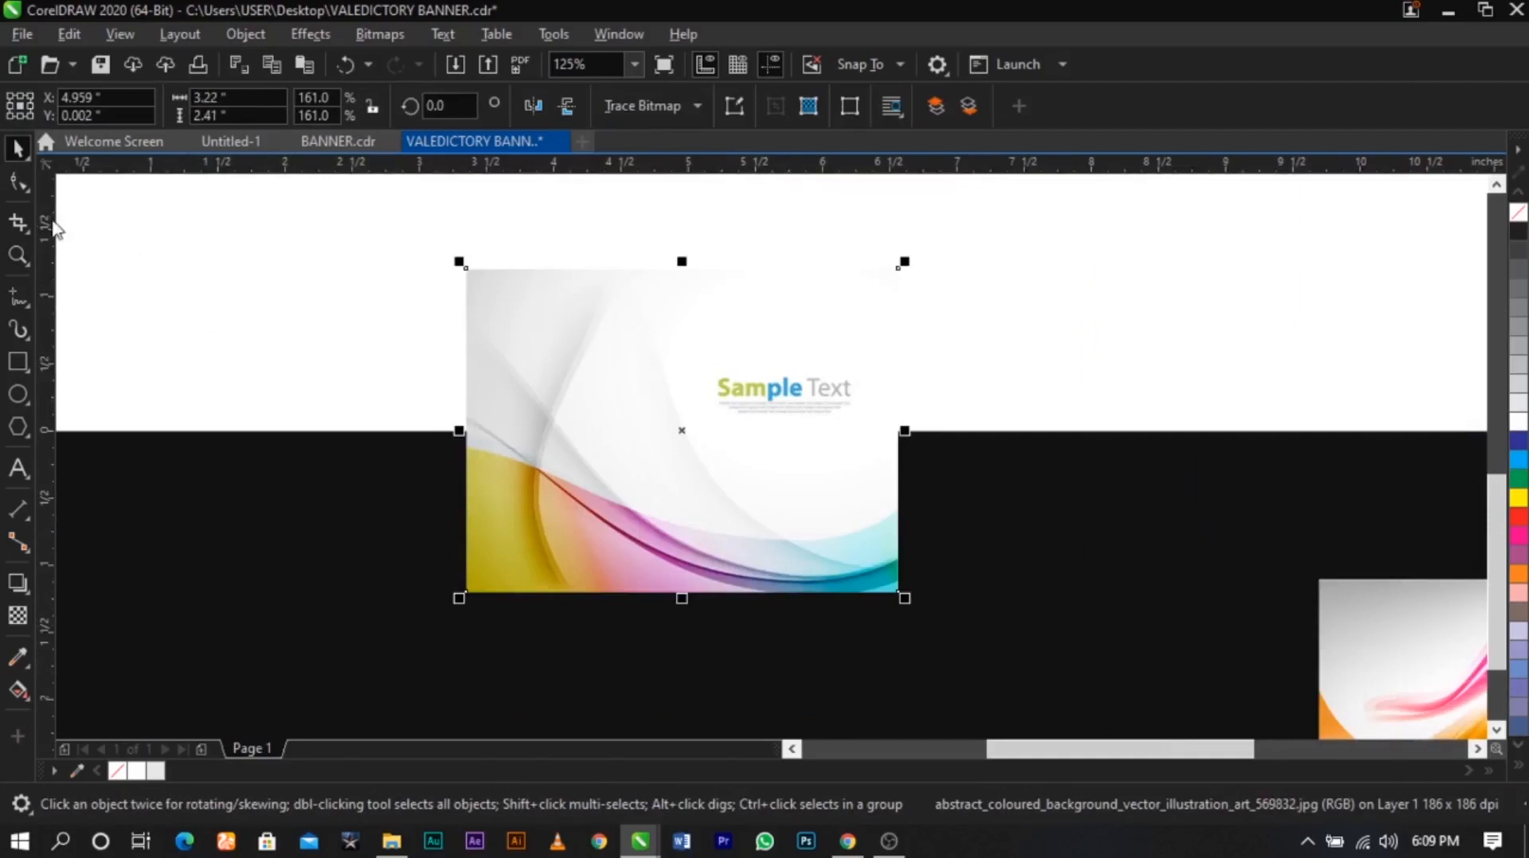
Trim the Sample Text image by adding nodes on its top and right edges and pulling the corner between them inward past the text
left_click(17, 188)
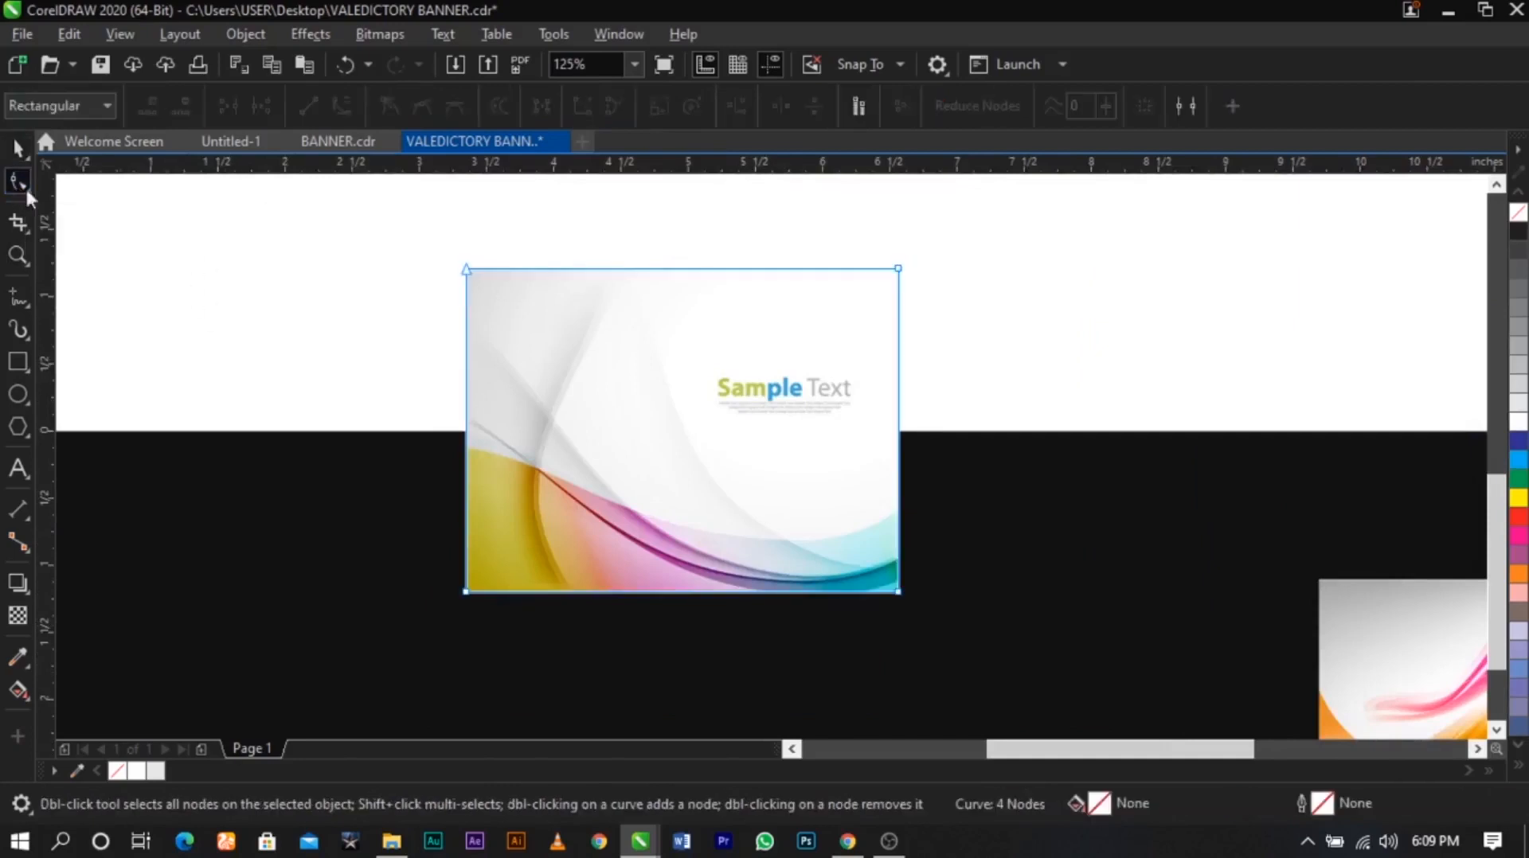
double_click(643, 268)
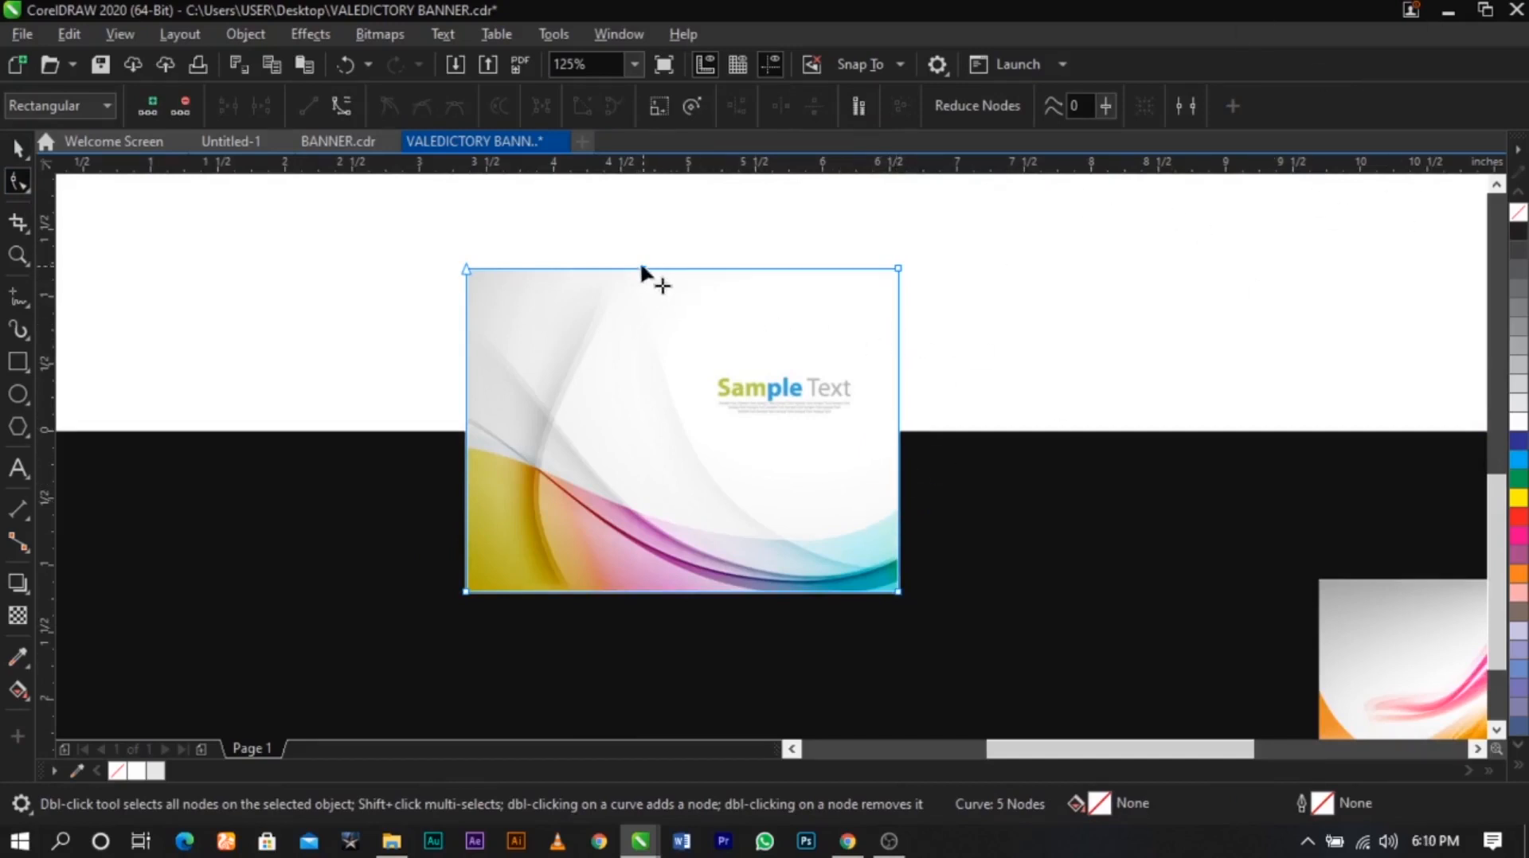
scroll(642, 269, "up", 5)
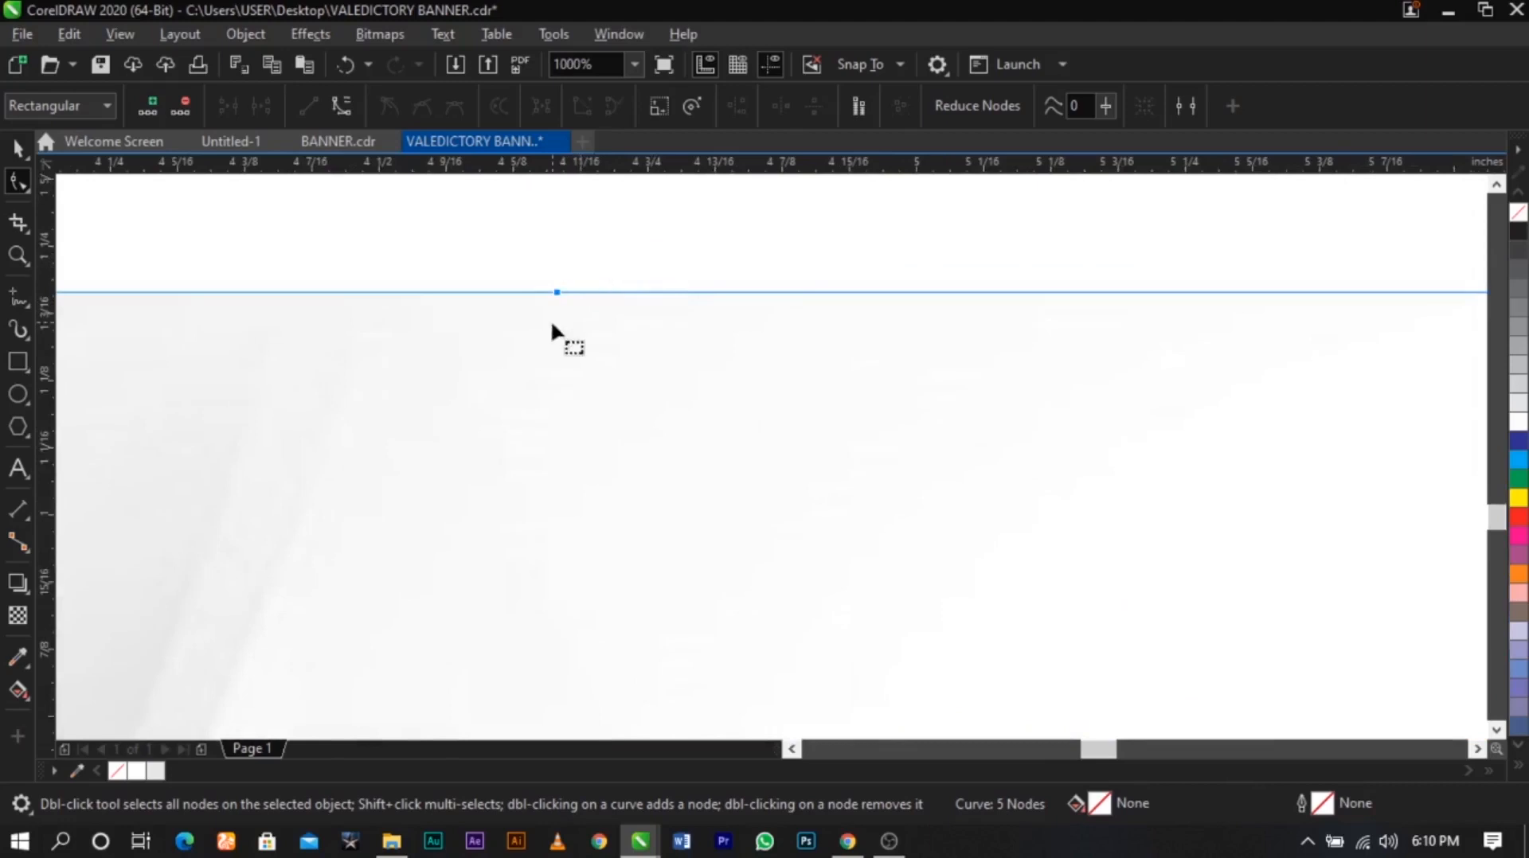
scroll(554, 330, "down", 5)
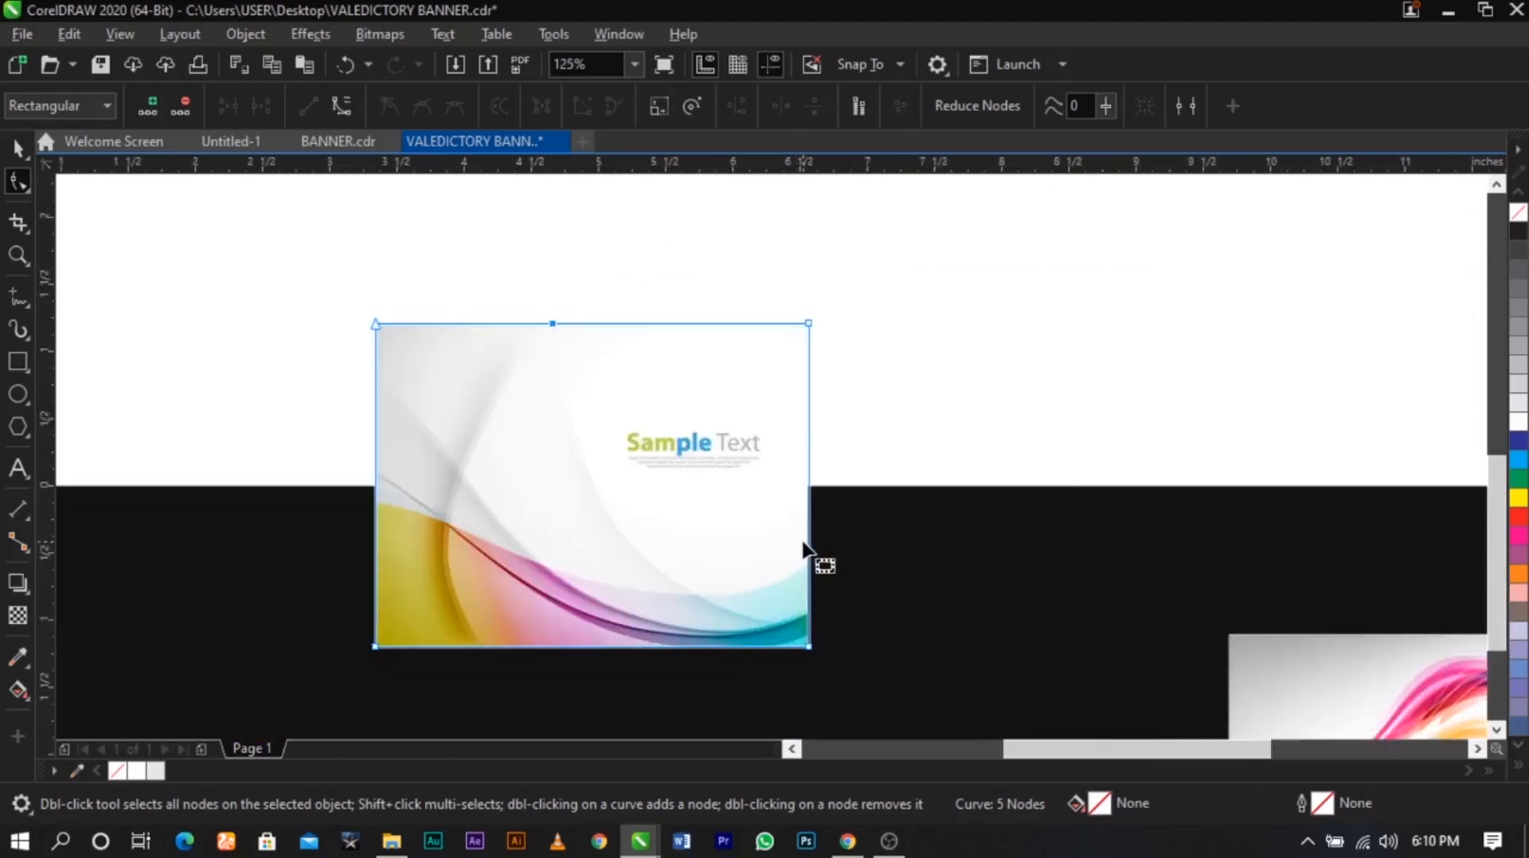
double_click(555, 324)
double_click(555, 324)
left_click(809, 540)
double_click(809, 540)
left_click_drag(808, 324, 611, 486)
scroll(611, 484, "up", 2)
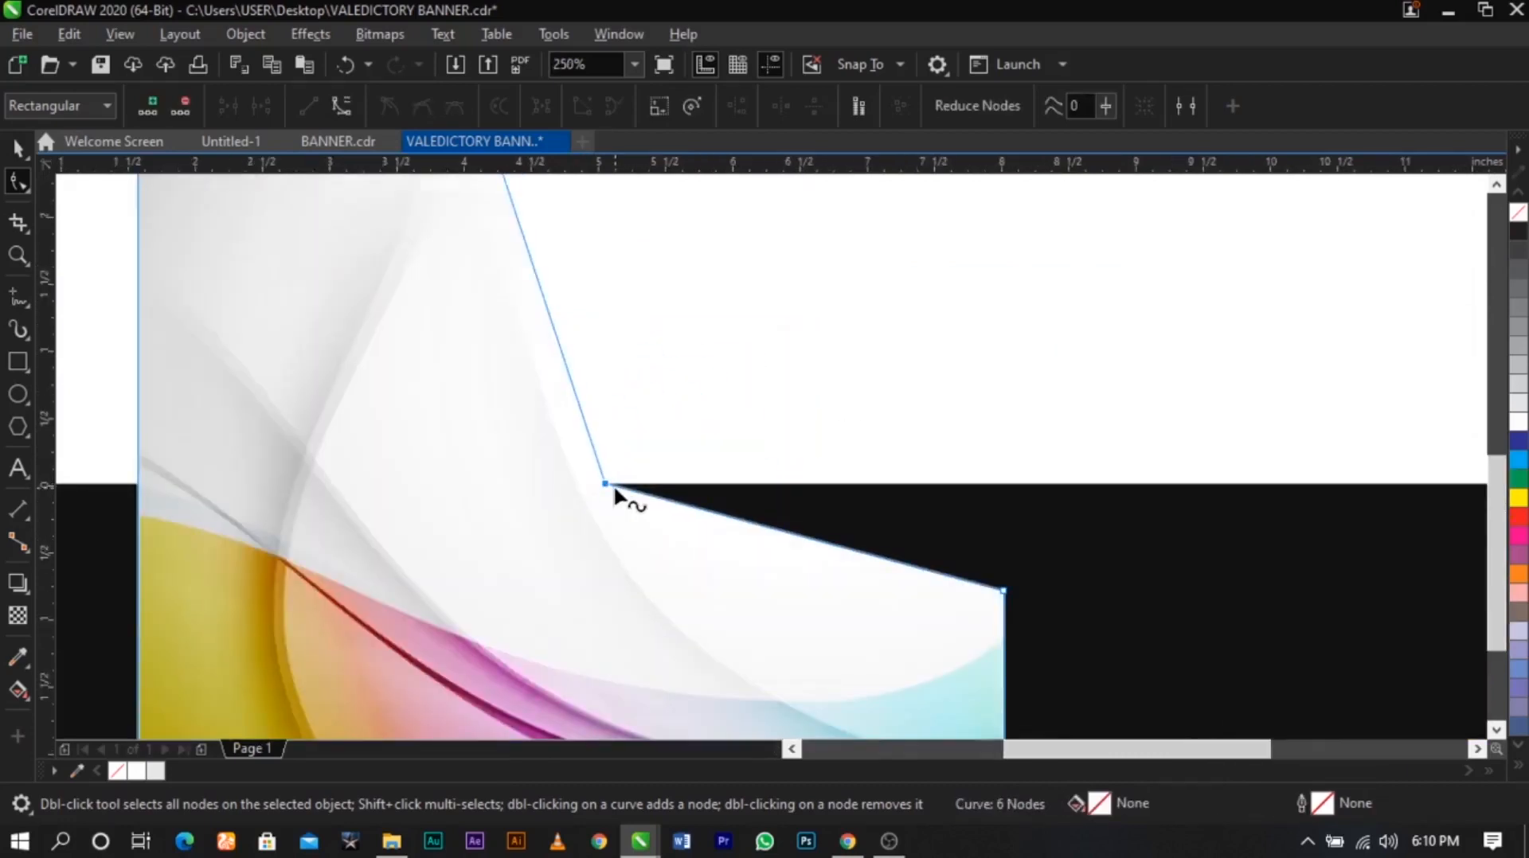
Move the trimmed background image onto the page's left half and select the page-frame rectangle behind it
scroll(613, 488, "down", 4)
key("space")
left_click_drag(638, 542, 520, 426)
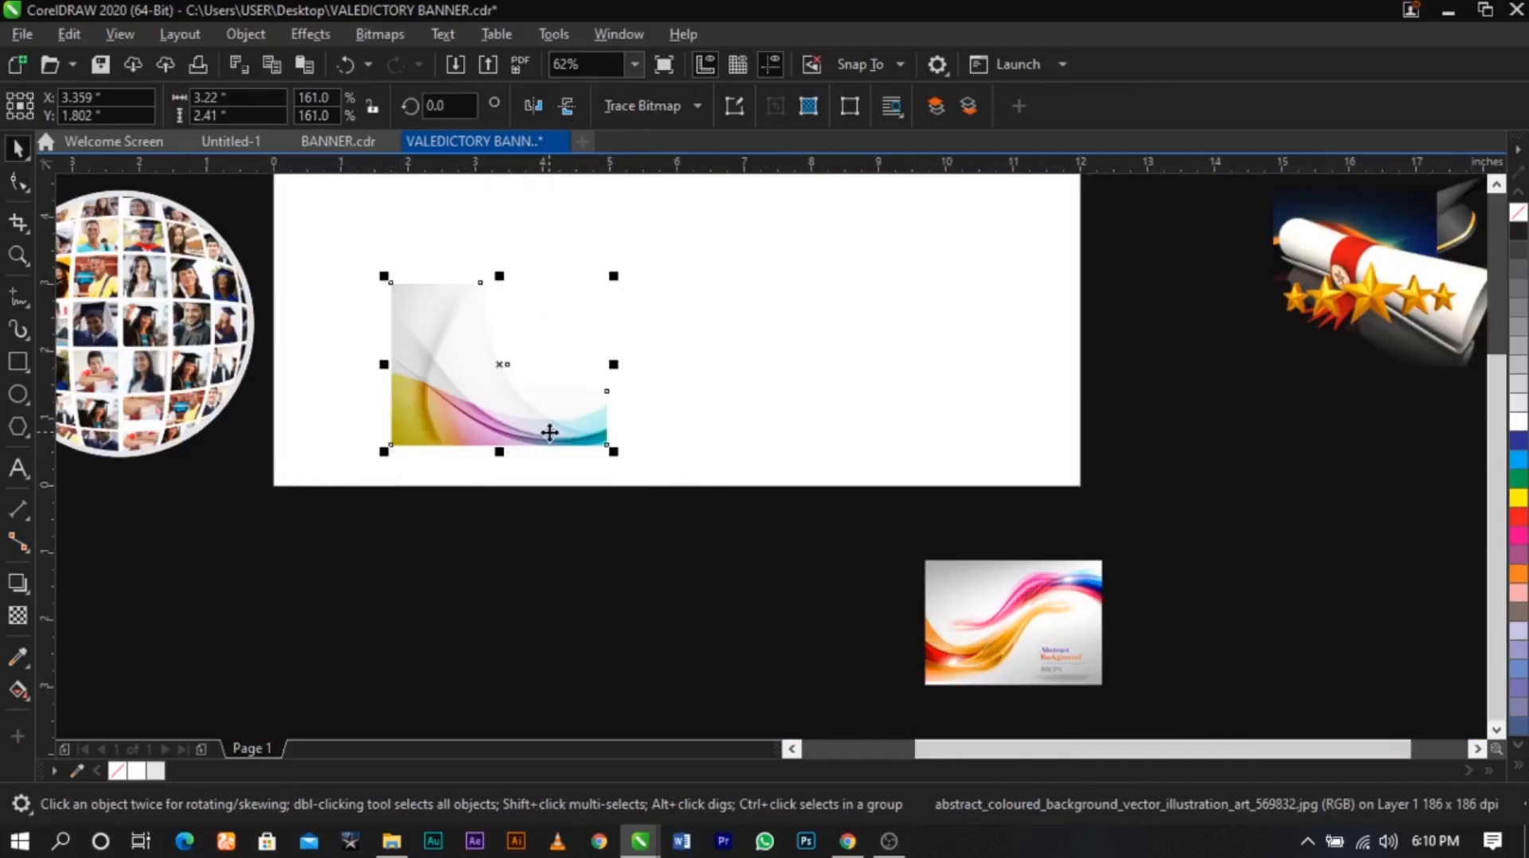
right_click(552, 433)
left_click(426, 403)
left_click(691, 407)
scroll(689, 407, "down", 1)
scroll(687, 376, "up", 1)
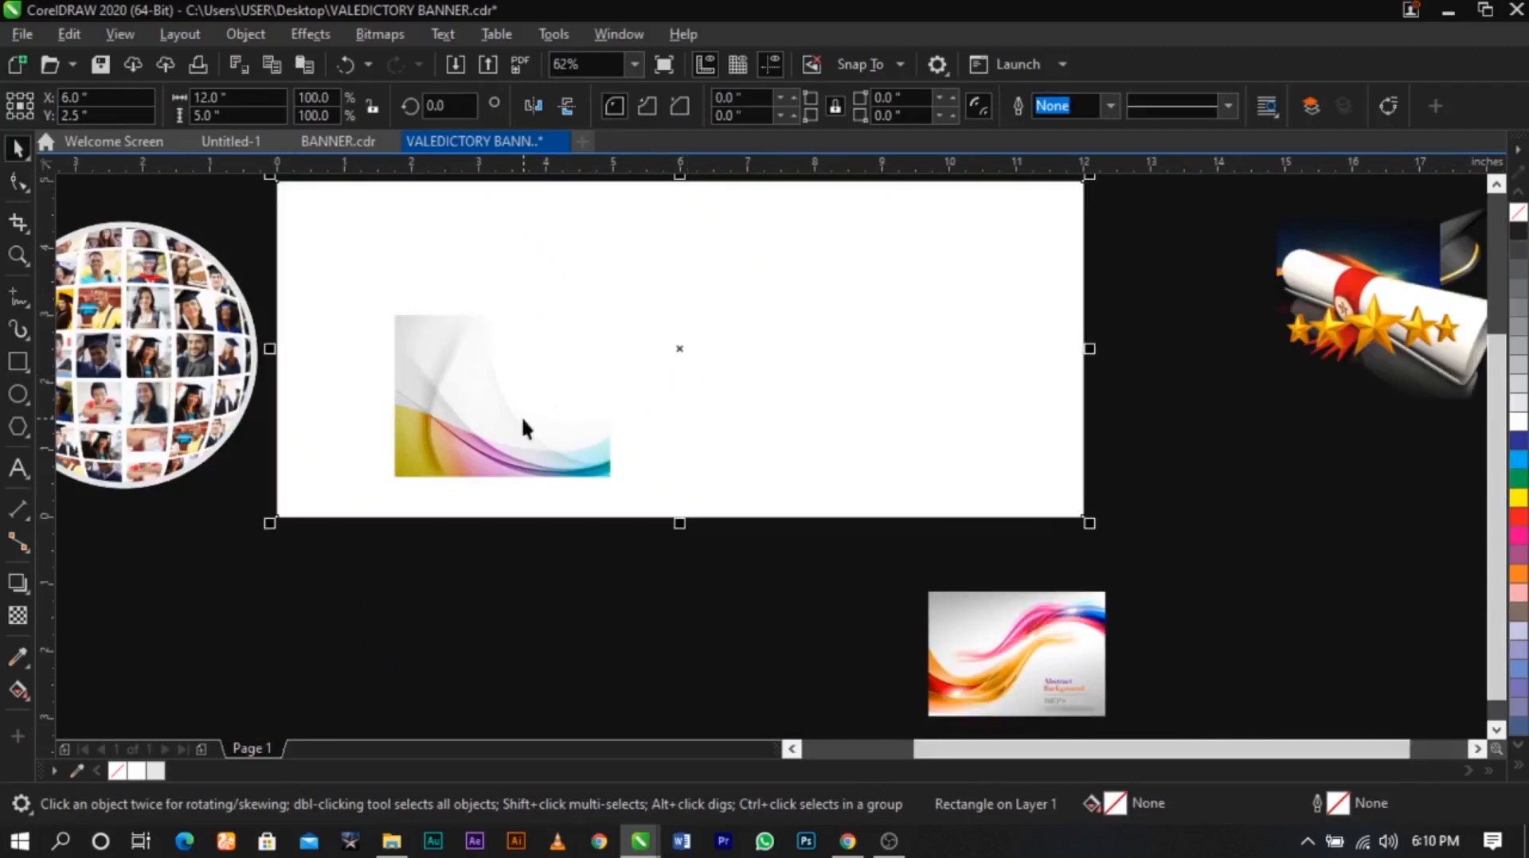
Try to PowerClip the trimmed background image by dropping it inside the page-frame rectangle, and undo the clip
left_click_drag(523, 428, 400, 379)
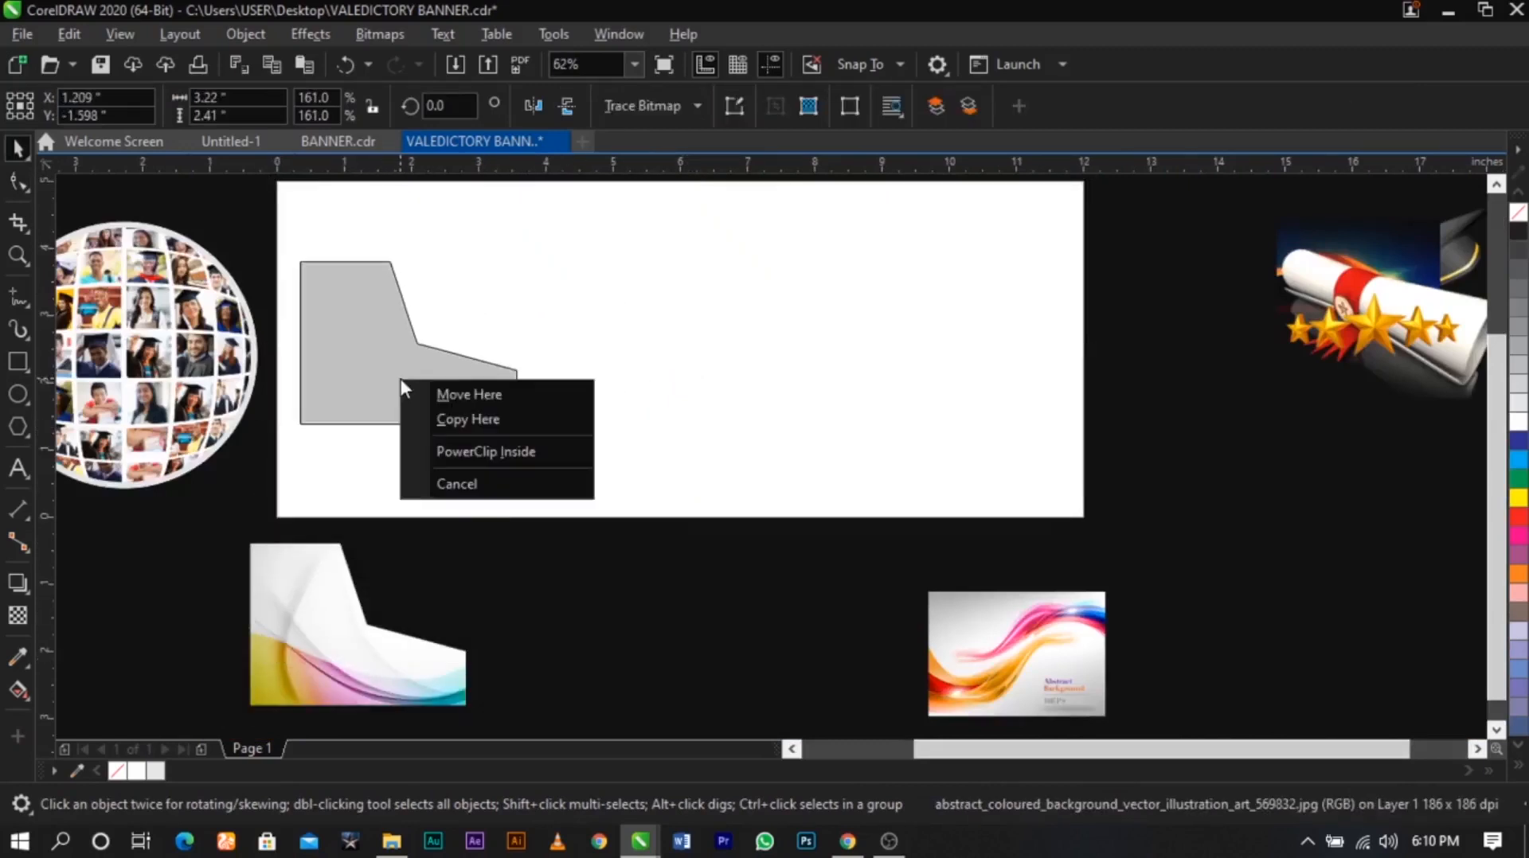
left_click(486, 452)
key("ctrl+z")
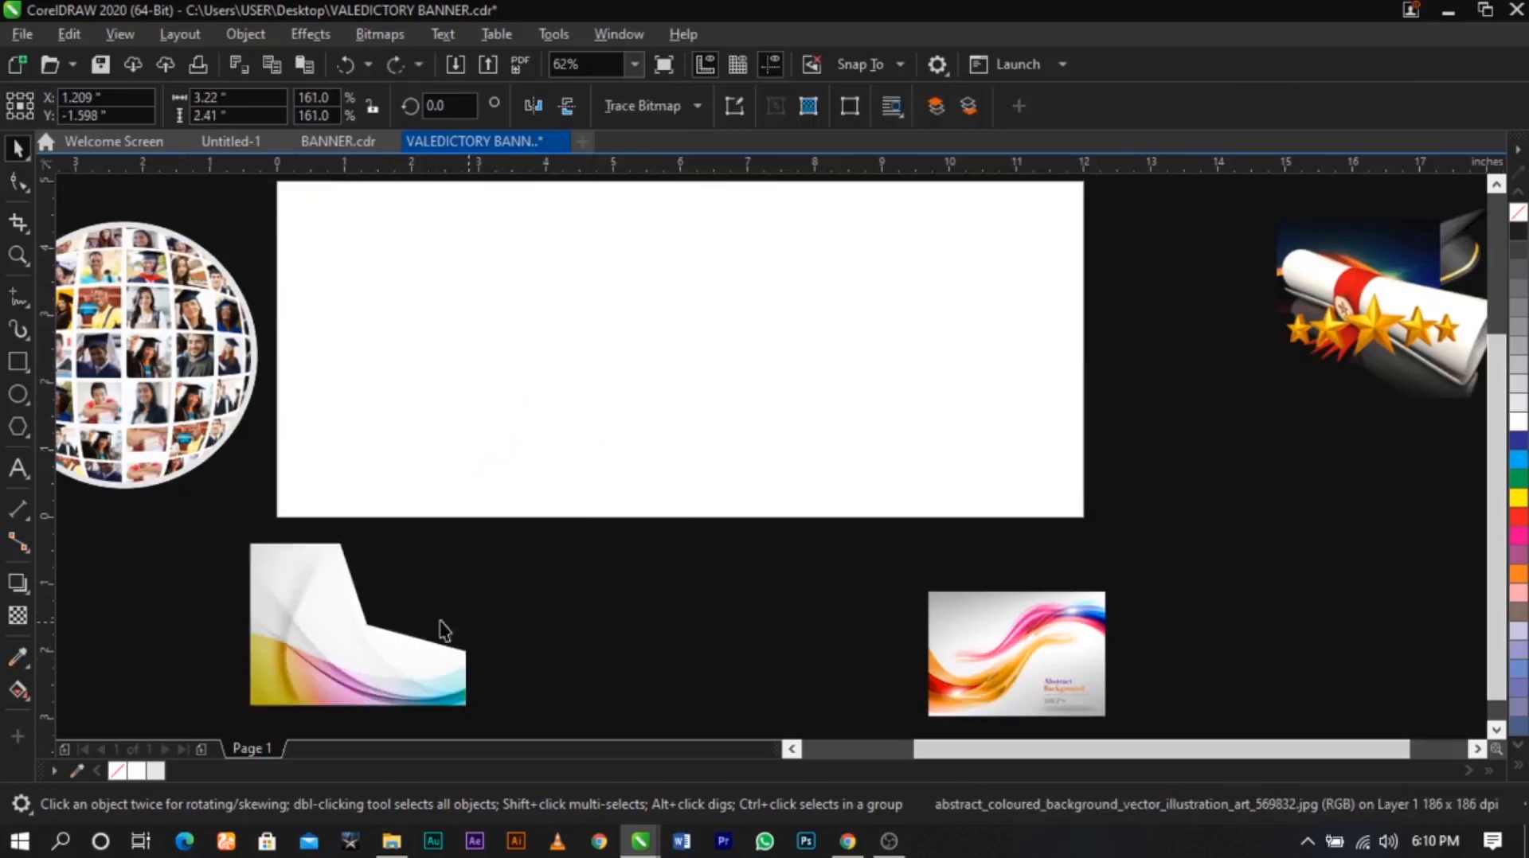
PowerClip the trimmed background image inside the page-frame rectangle
right_click(356, 613)
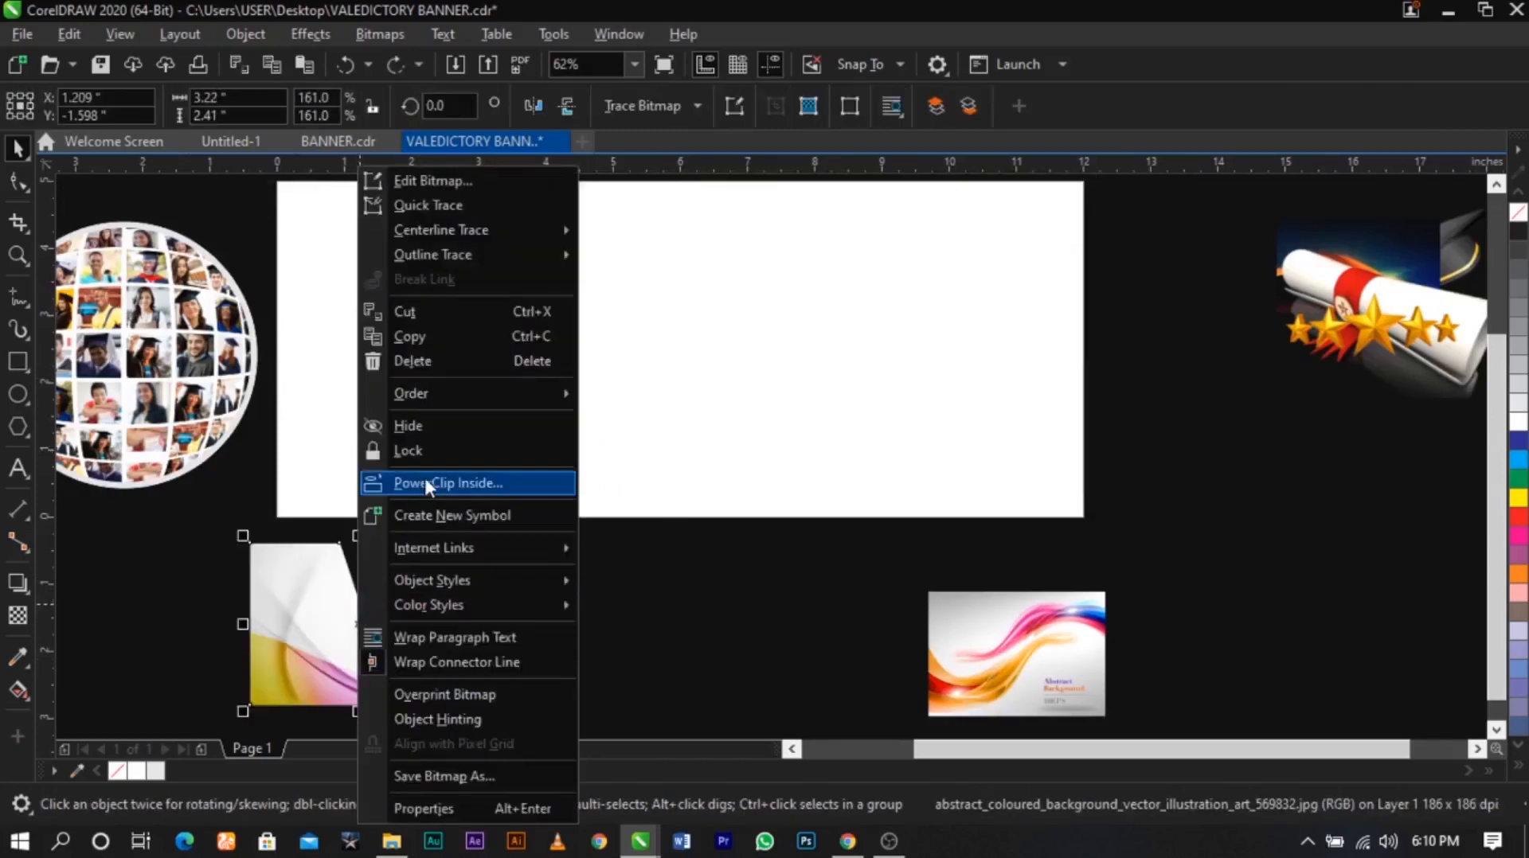
left_click(467, 490)
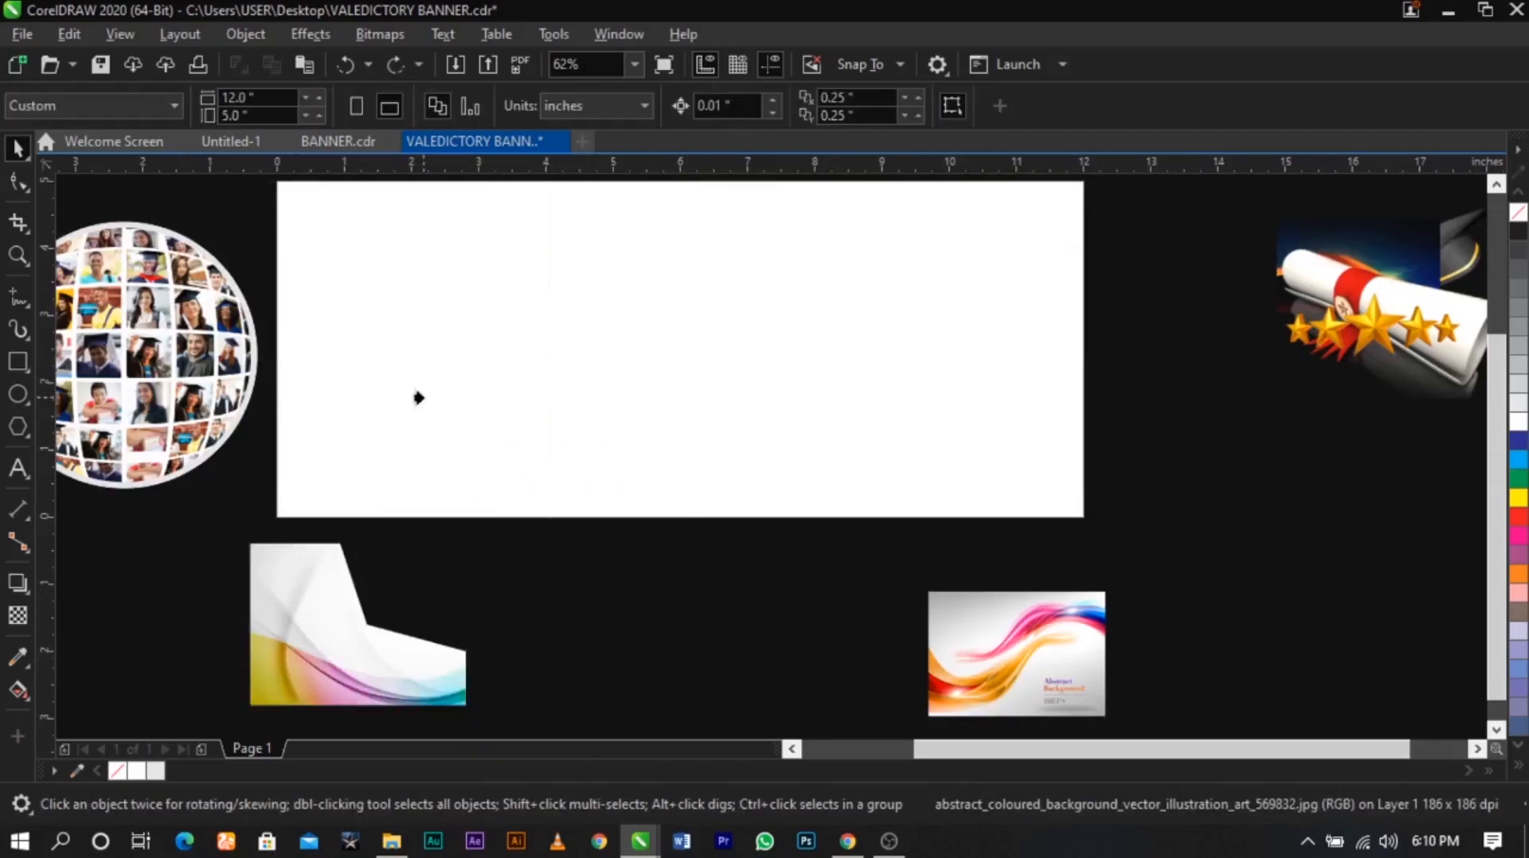
left_click(416, 397)
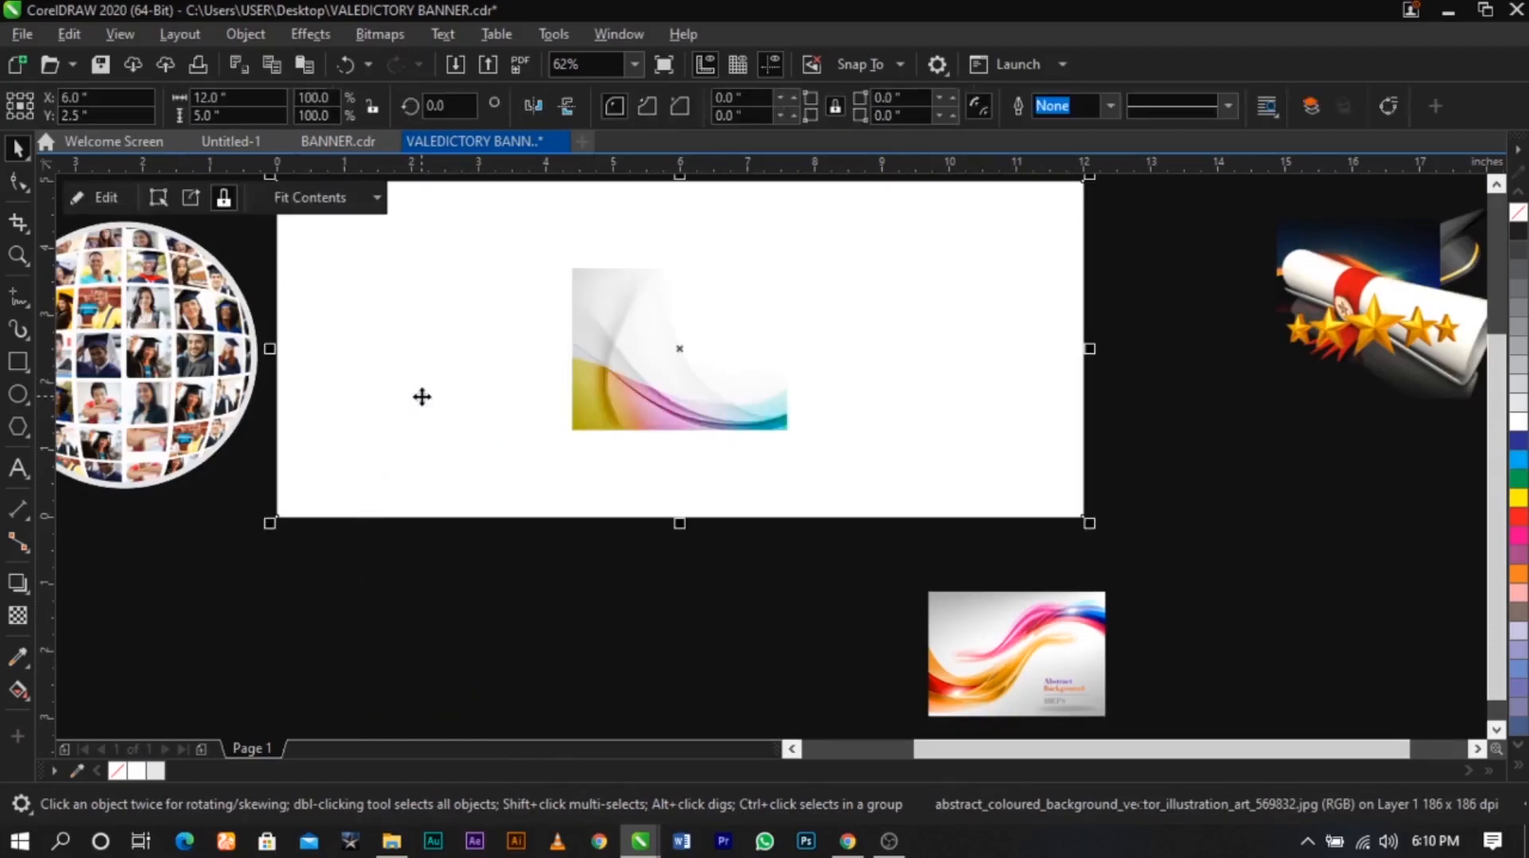
left_click(1261, 573)
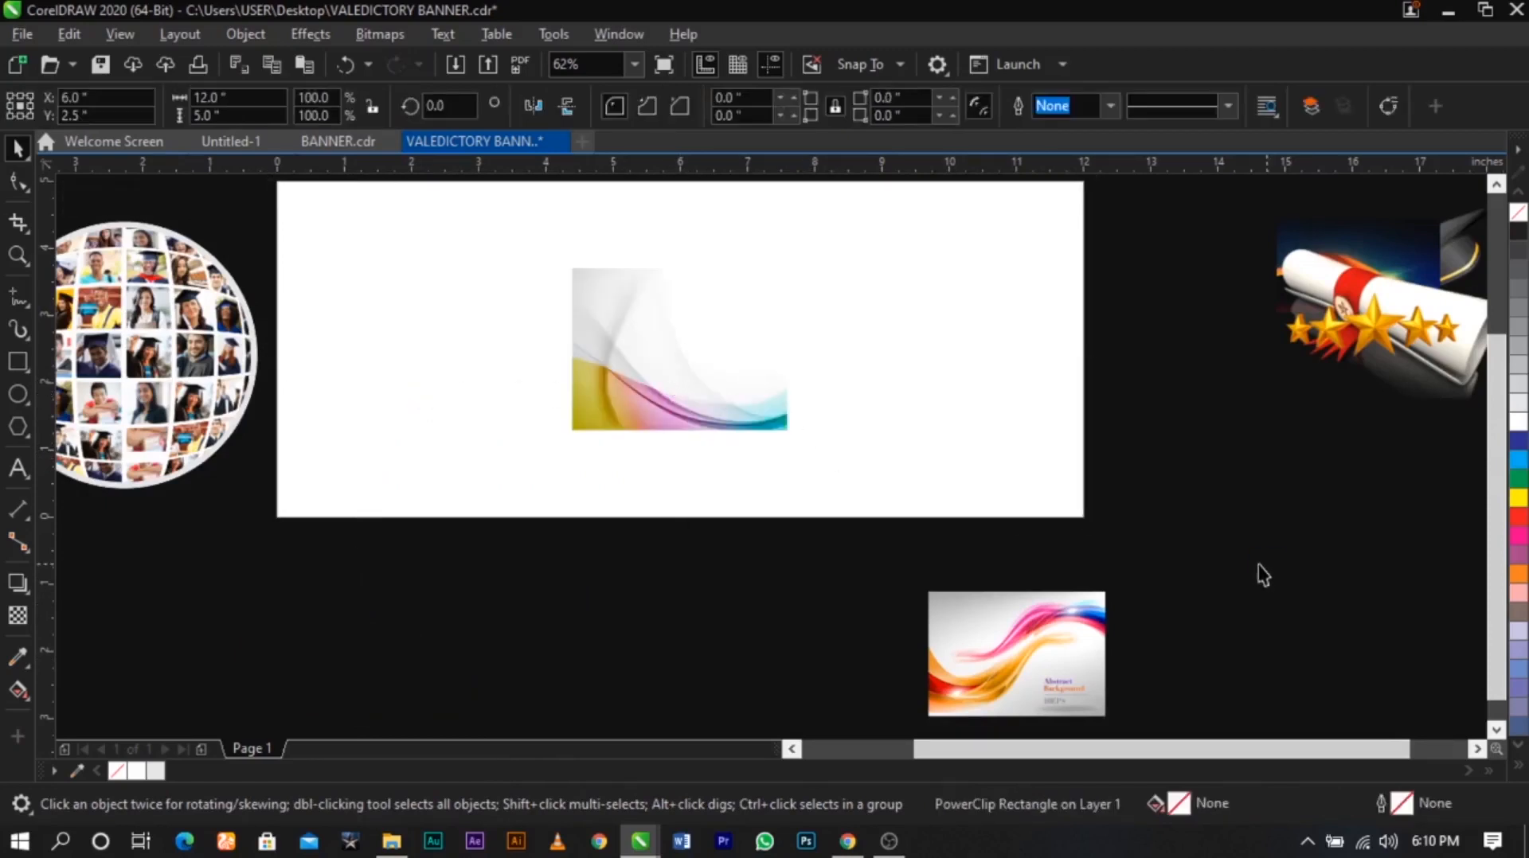
Edit the PowerClip contents, placing the background image in the frame's lower-left corner and enlarging it to about 4.97 by 3.72 inches
left_click(723, 426)
right_click(724, 430)
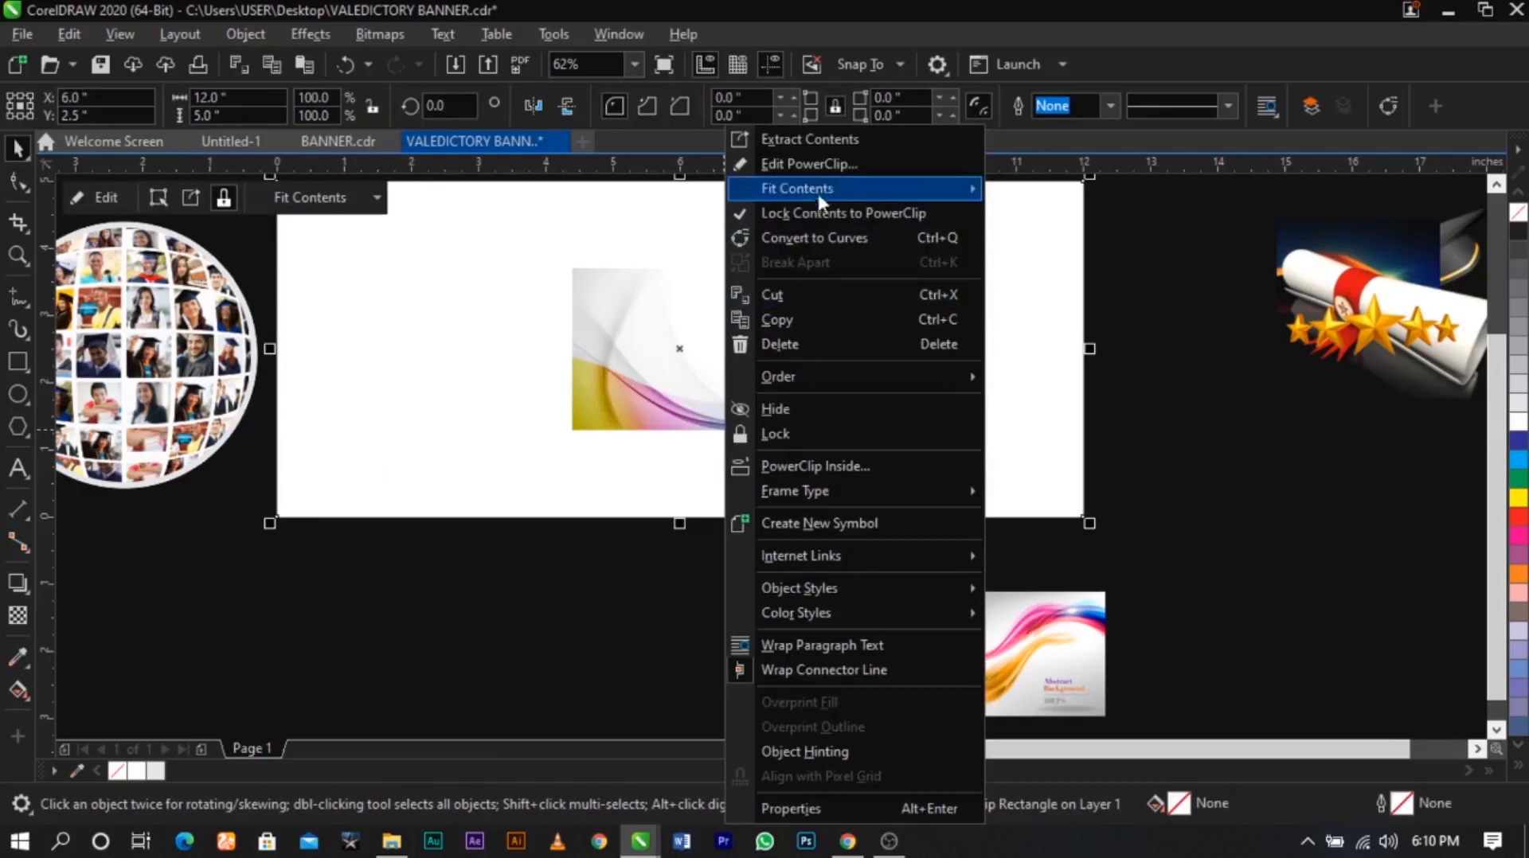
left_click(828, 170)
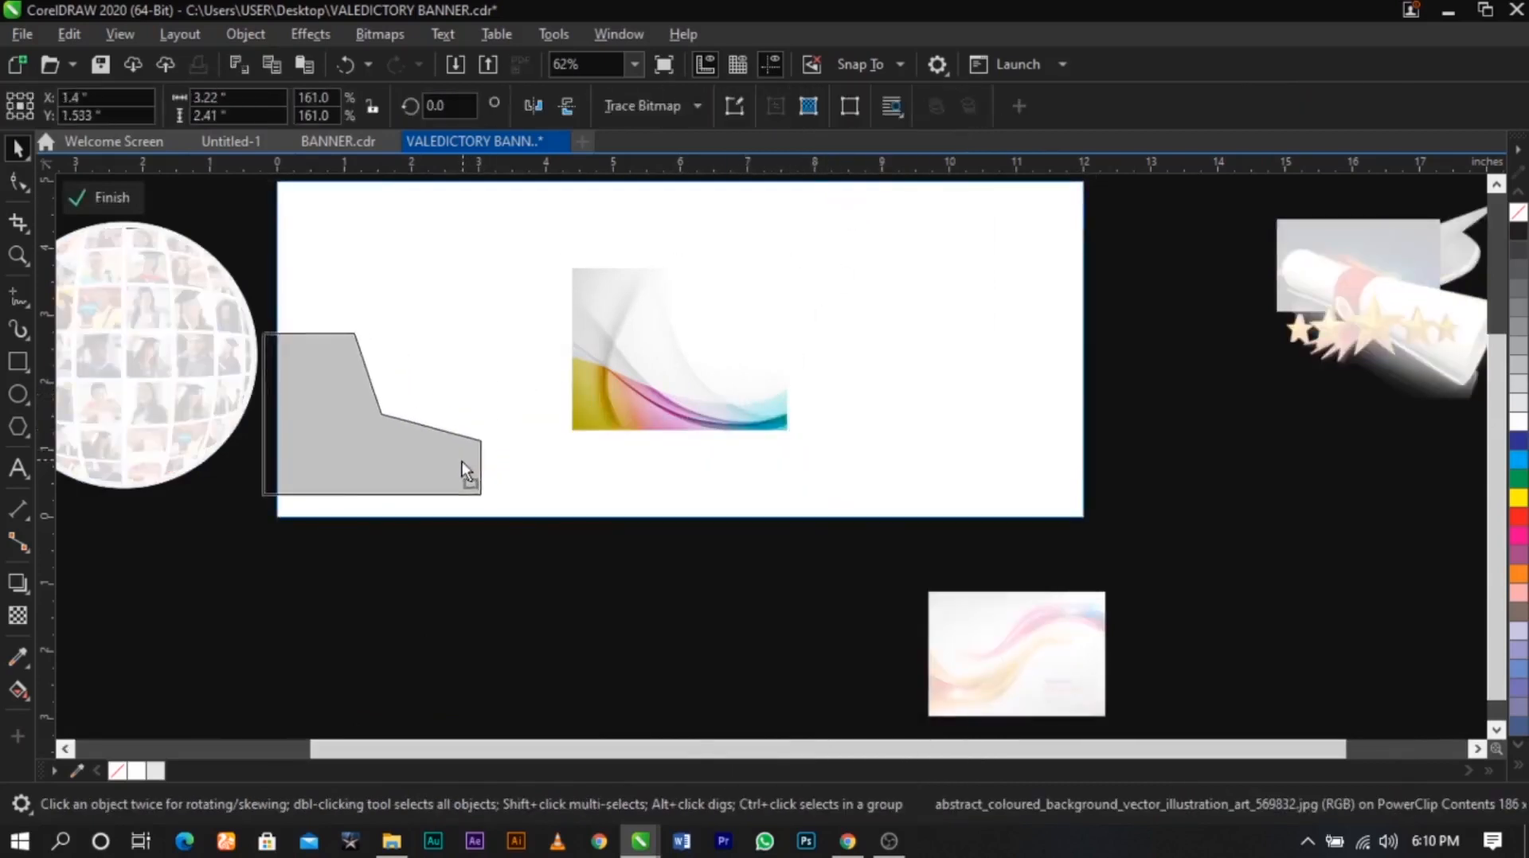
left_click_drag(770, 390, 478, 458)
left_click_drag(501, 330, 600, 256)
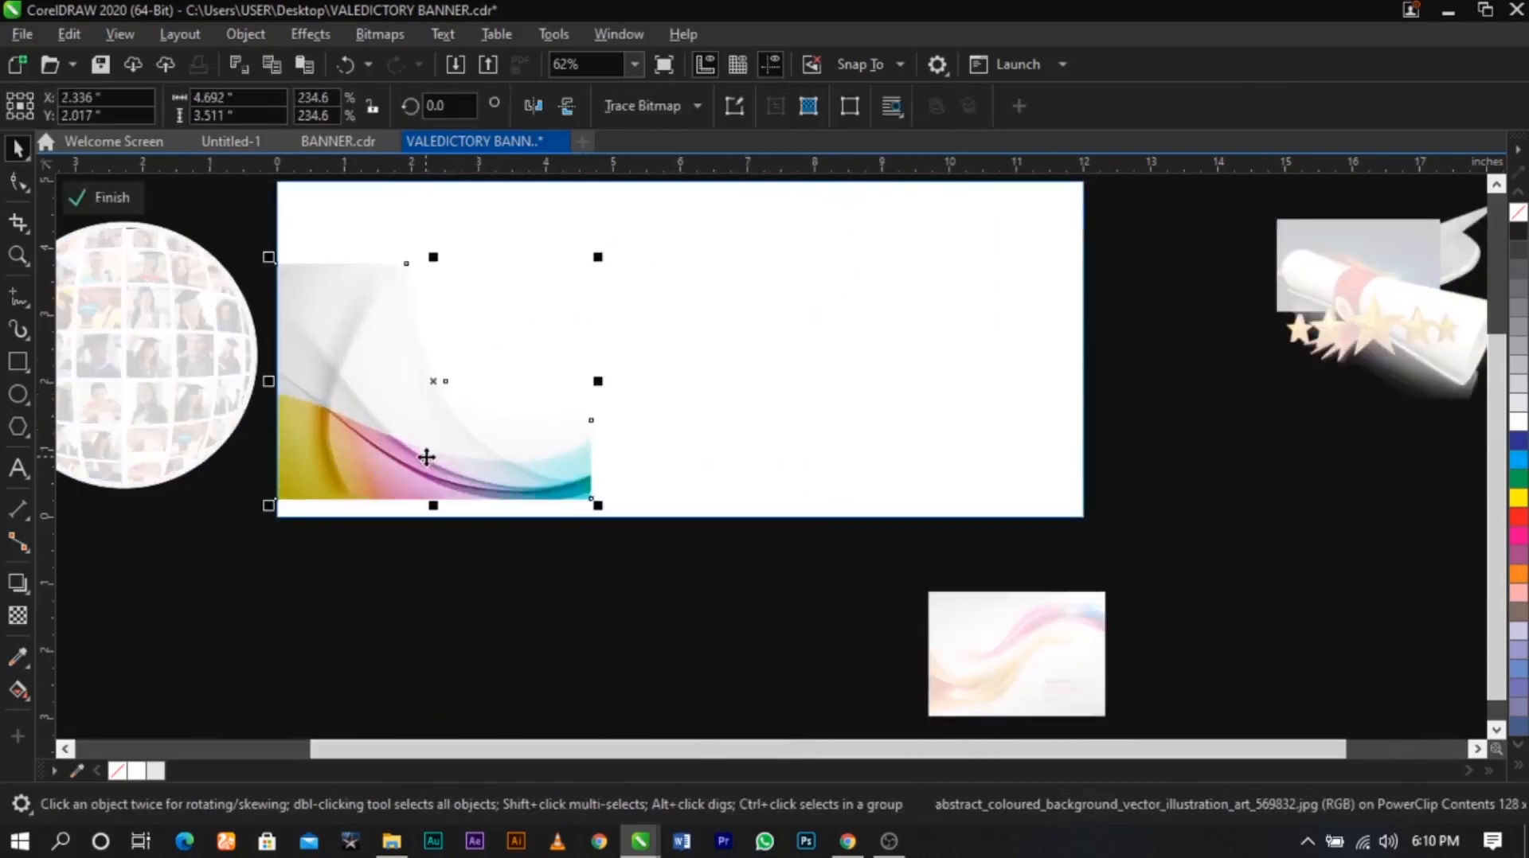
left_click_drag(426, 457, 427, 480)
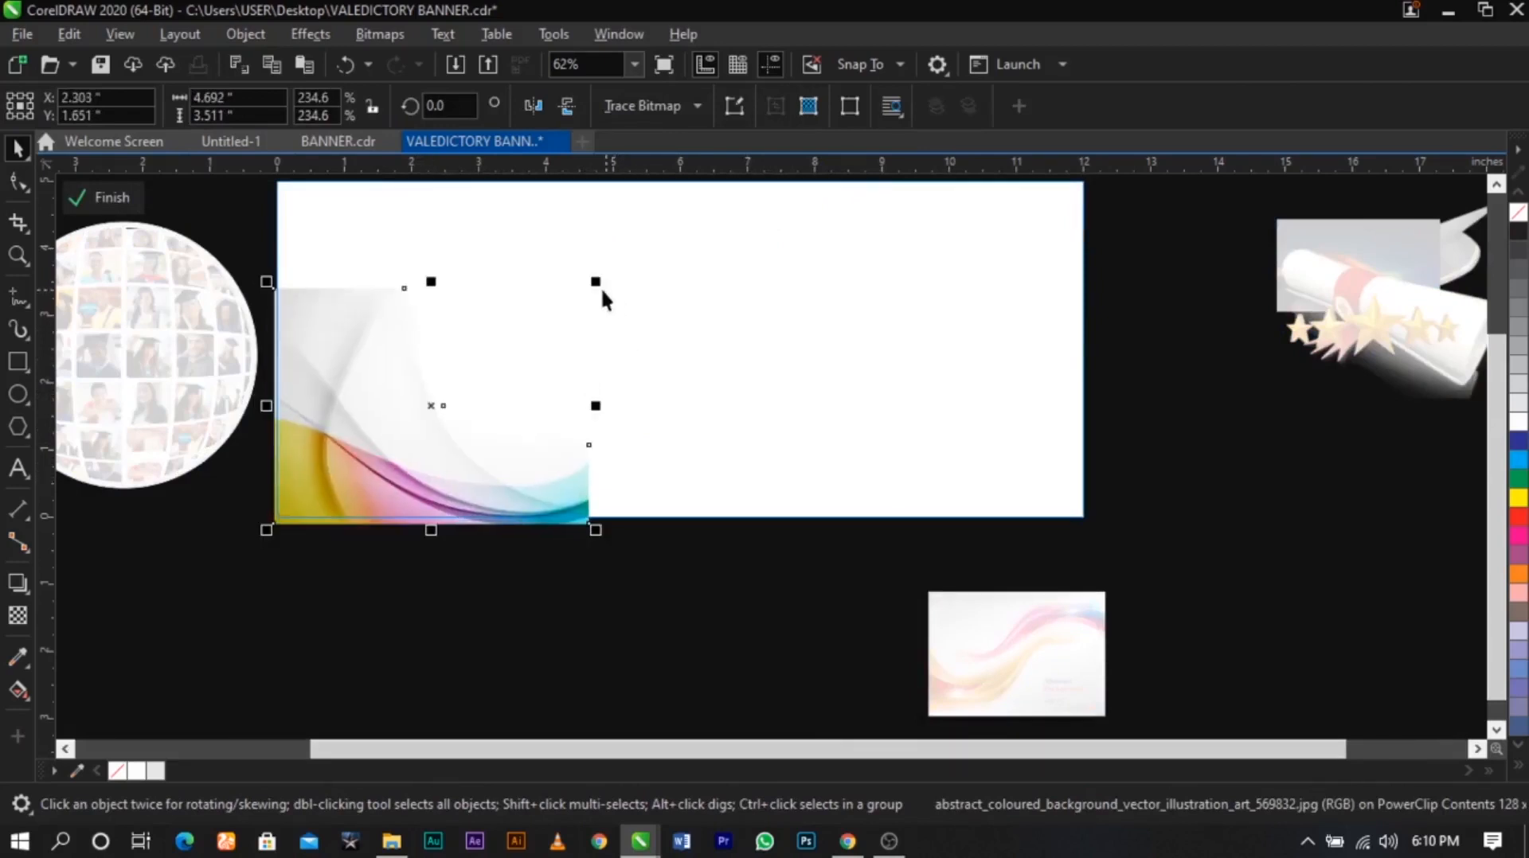
left_click_drag(602, 288, 619, 269)
left_click(443, 399)
left_click(444, 399)
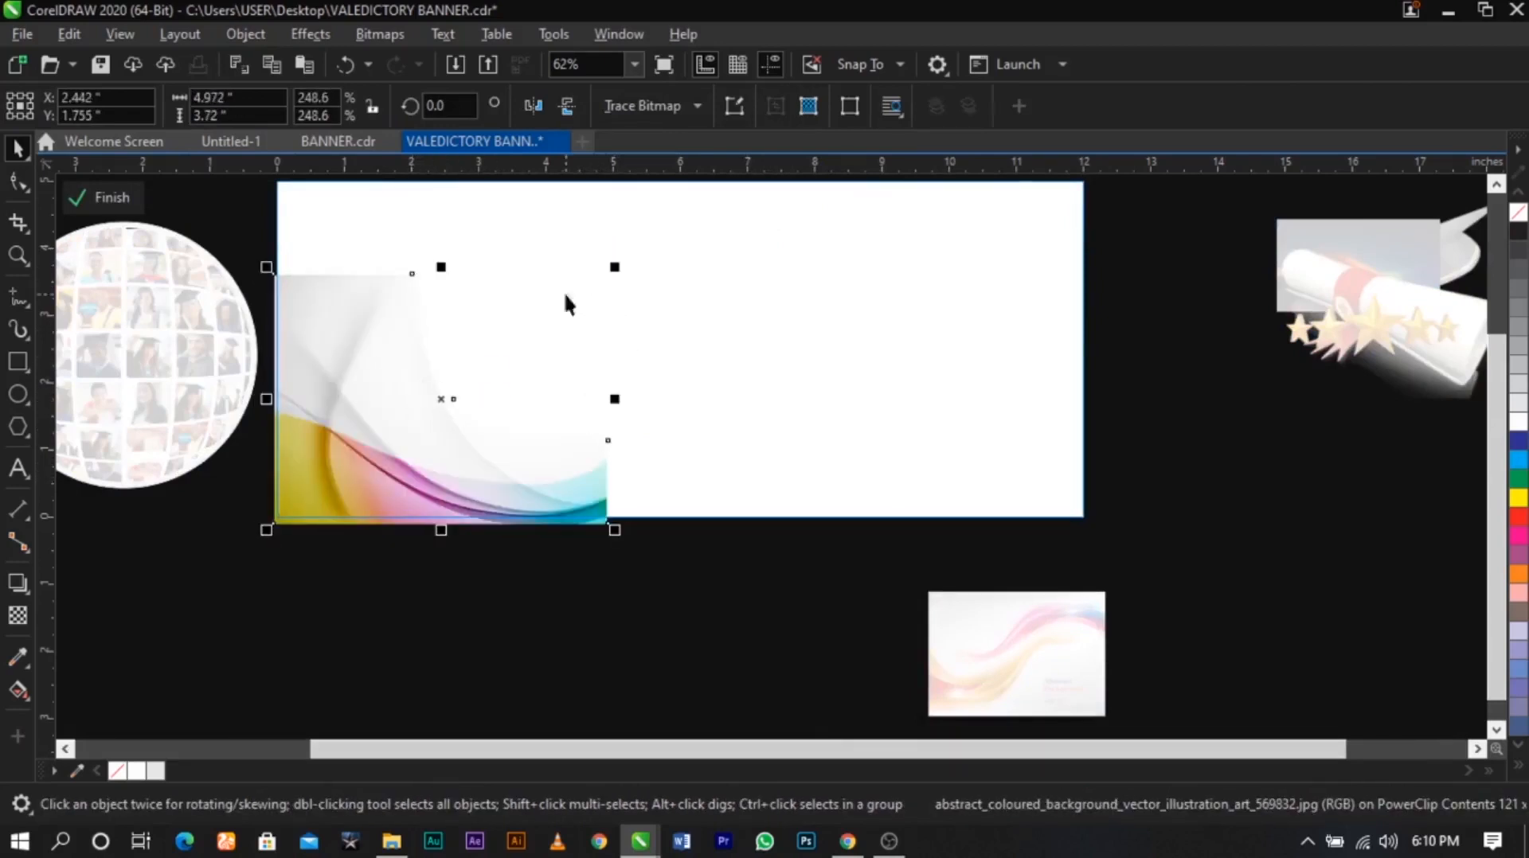
key("Escape")
Apply a vertical fountain transparency to the background image so its top edge fades out into the white page
left_click(389, 351)
scroll(355, 287, "up", 5)
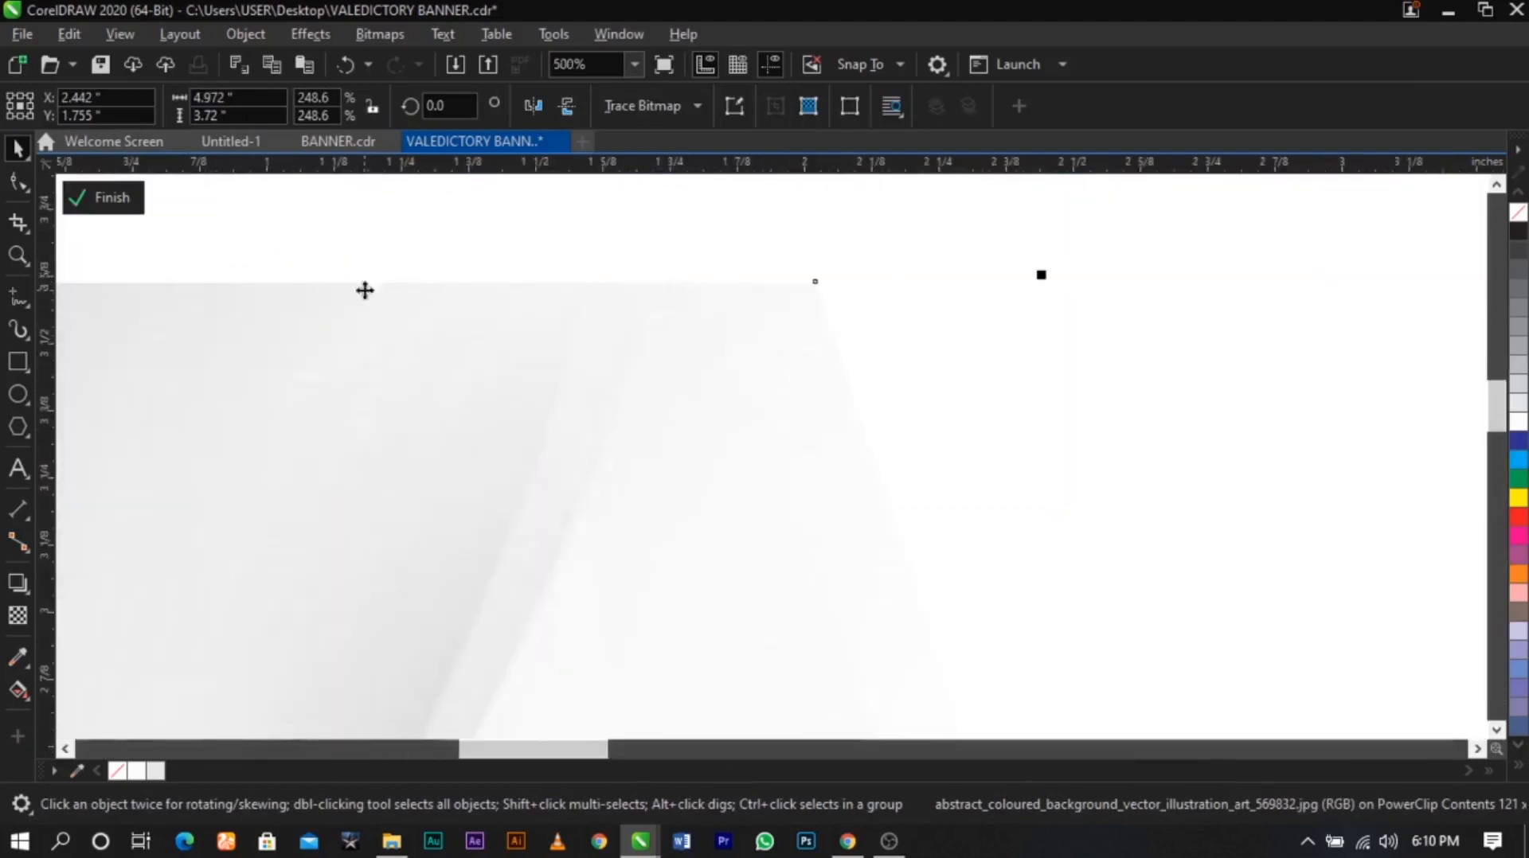
scroll(546, 310, "down", 5)
scroll(796, 549, "up", 5)
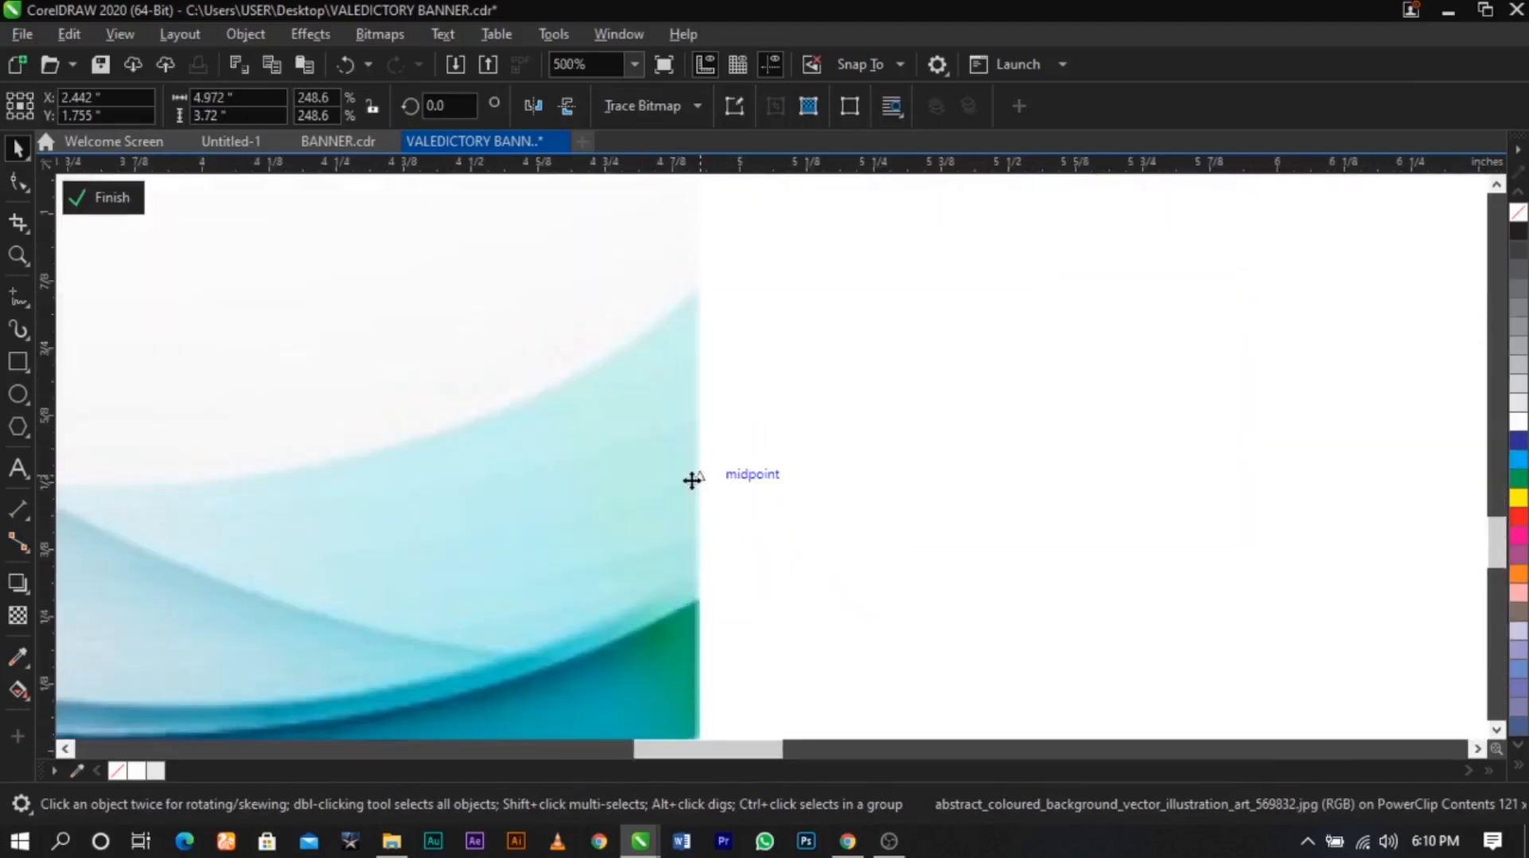
scroll(691, 480, "down", 5)
scroll(399, 275, "up", 2)
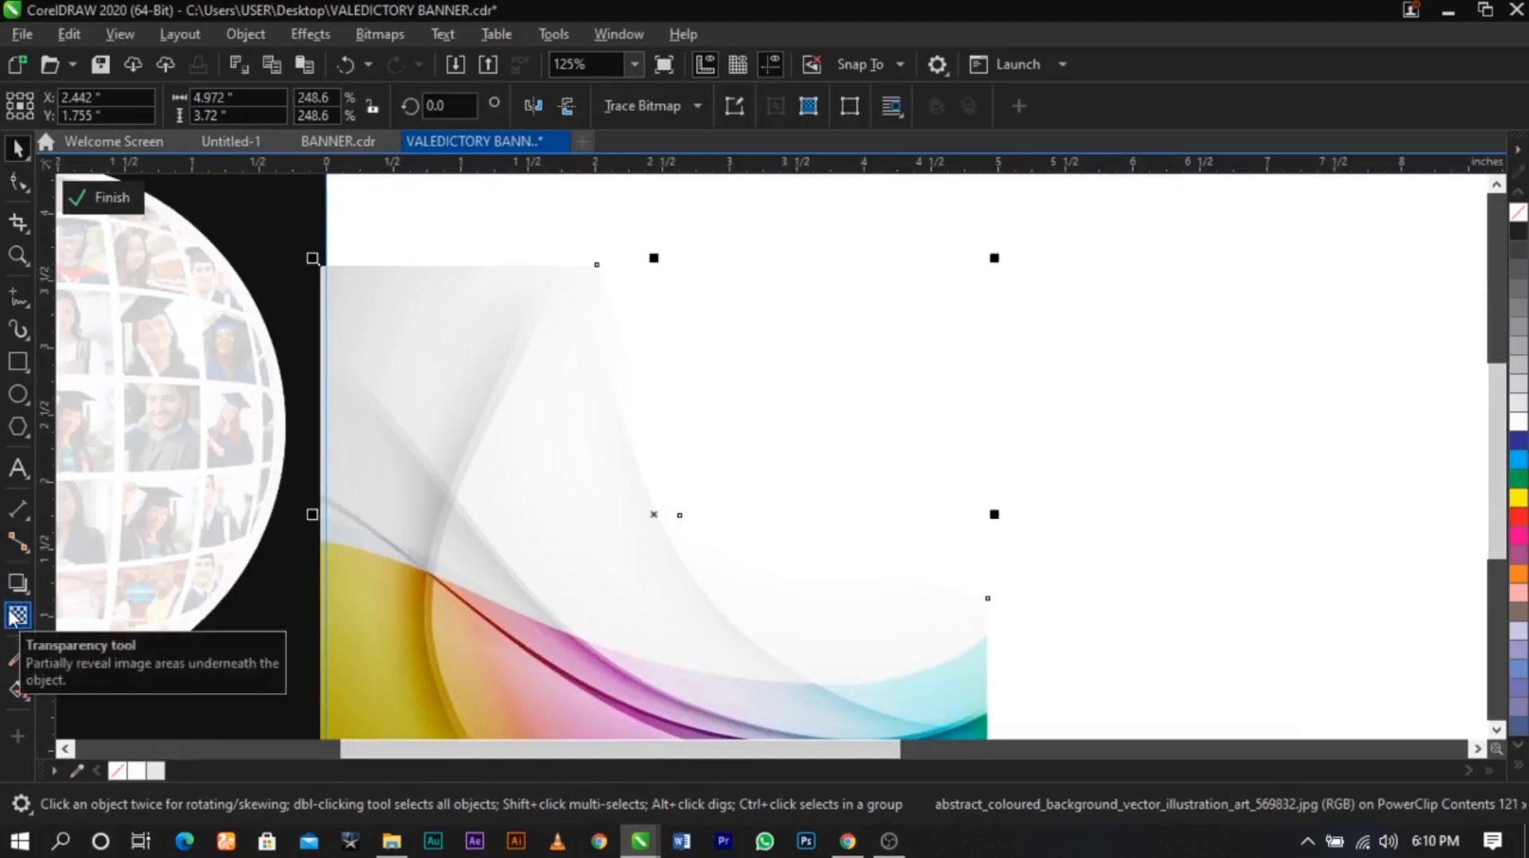
left_click(17, 617)
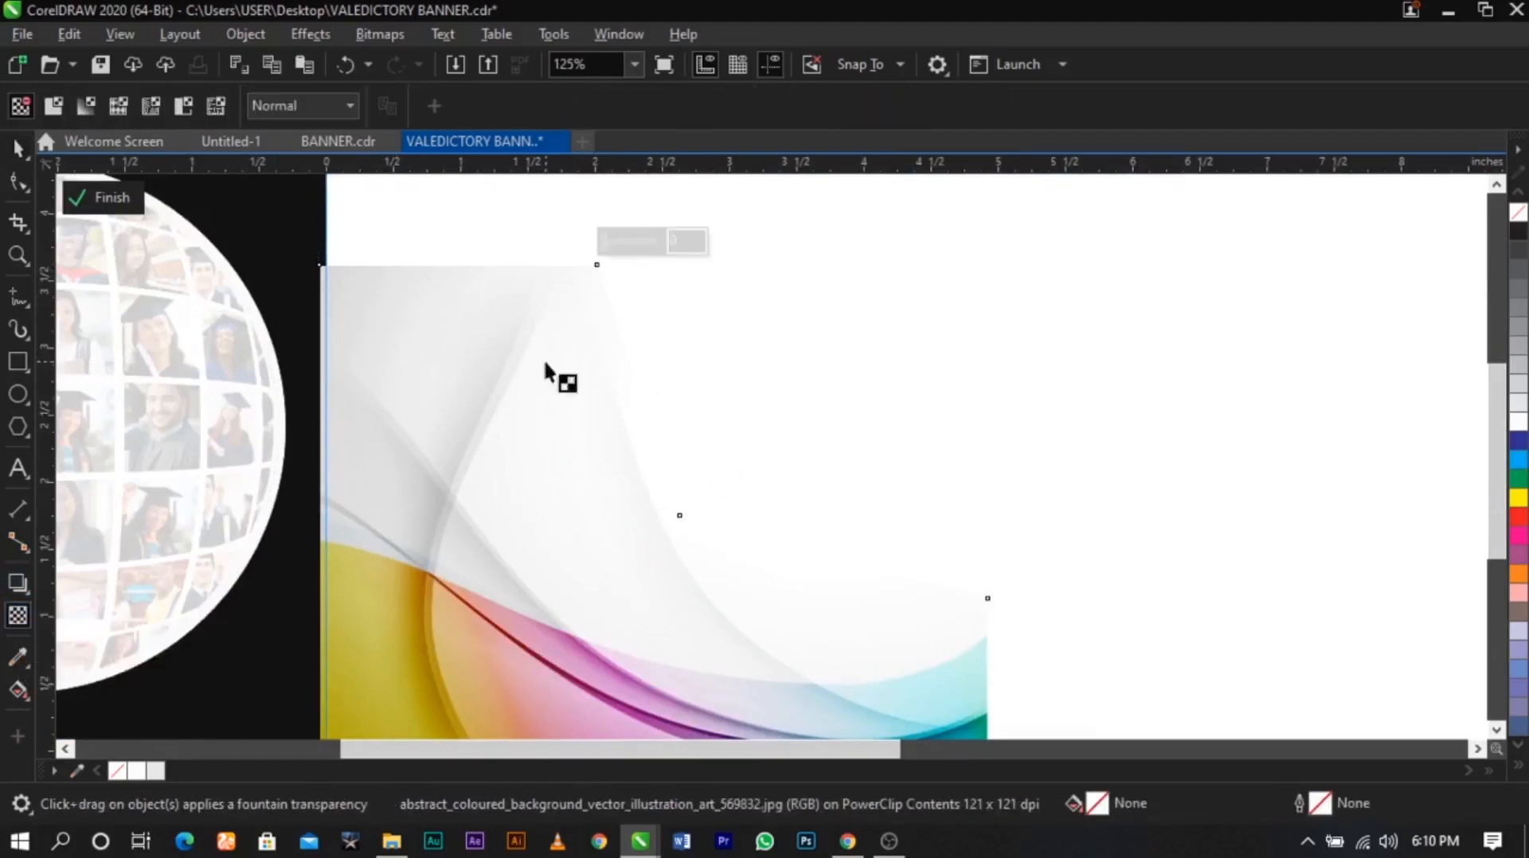
left_click_drag(516, 413, 515, 273)
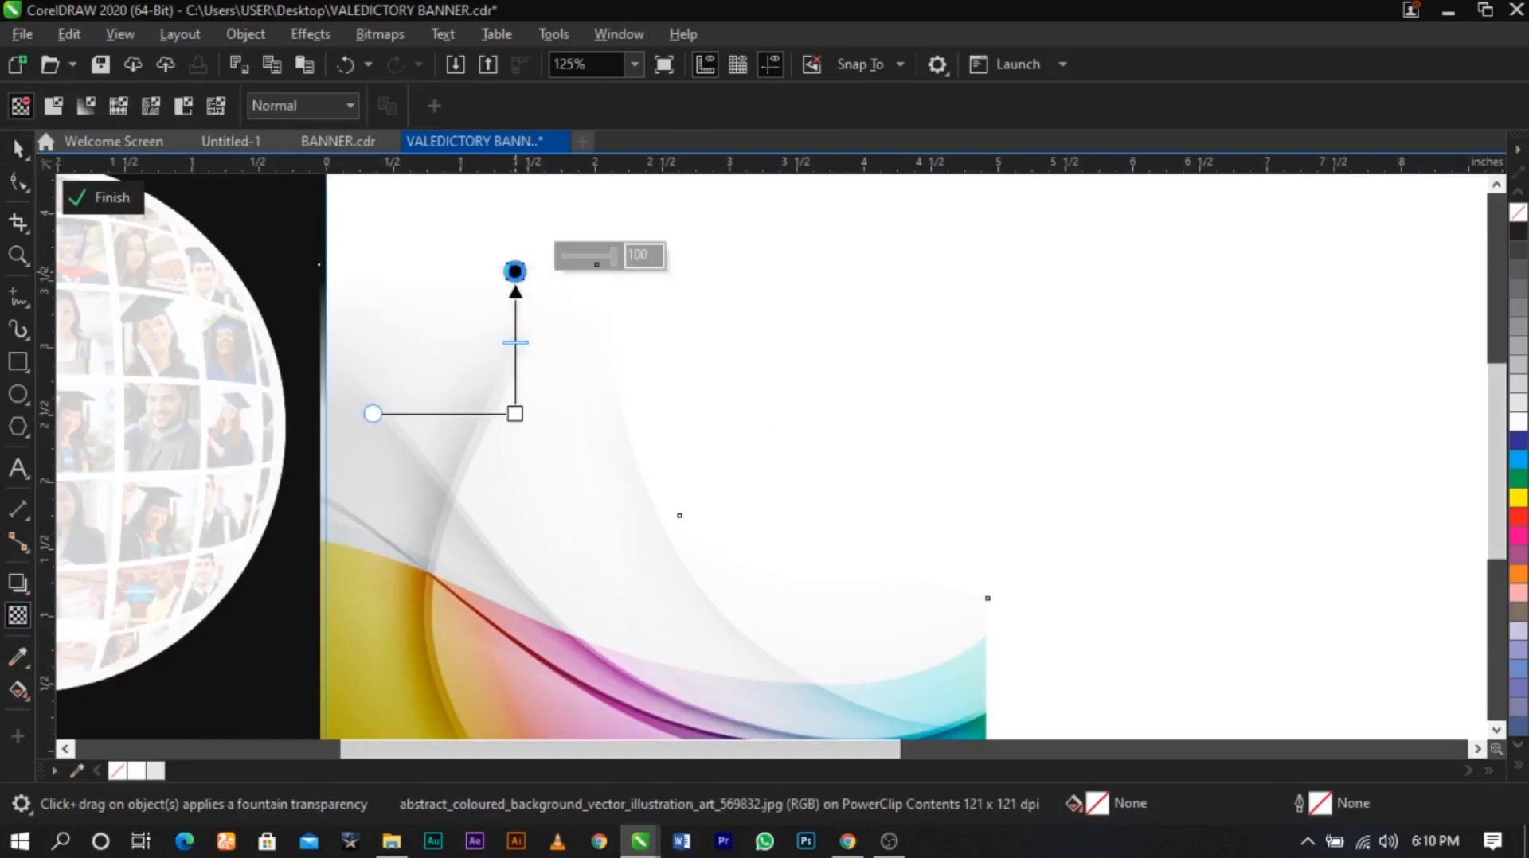
left_click_drag(515, 413, 515, 438)
scroll(471, 342, "down", 2)
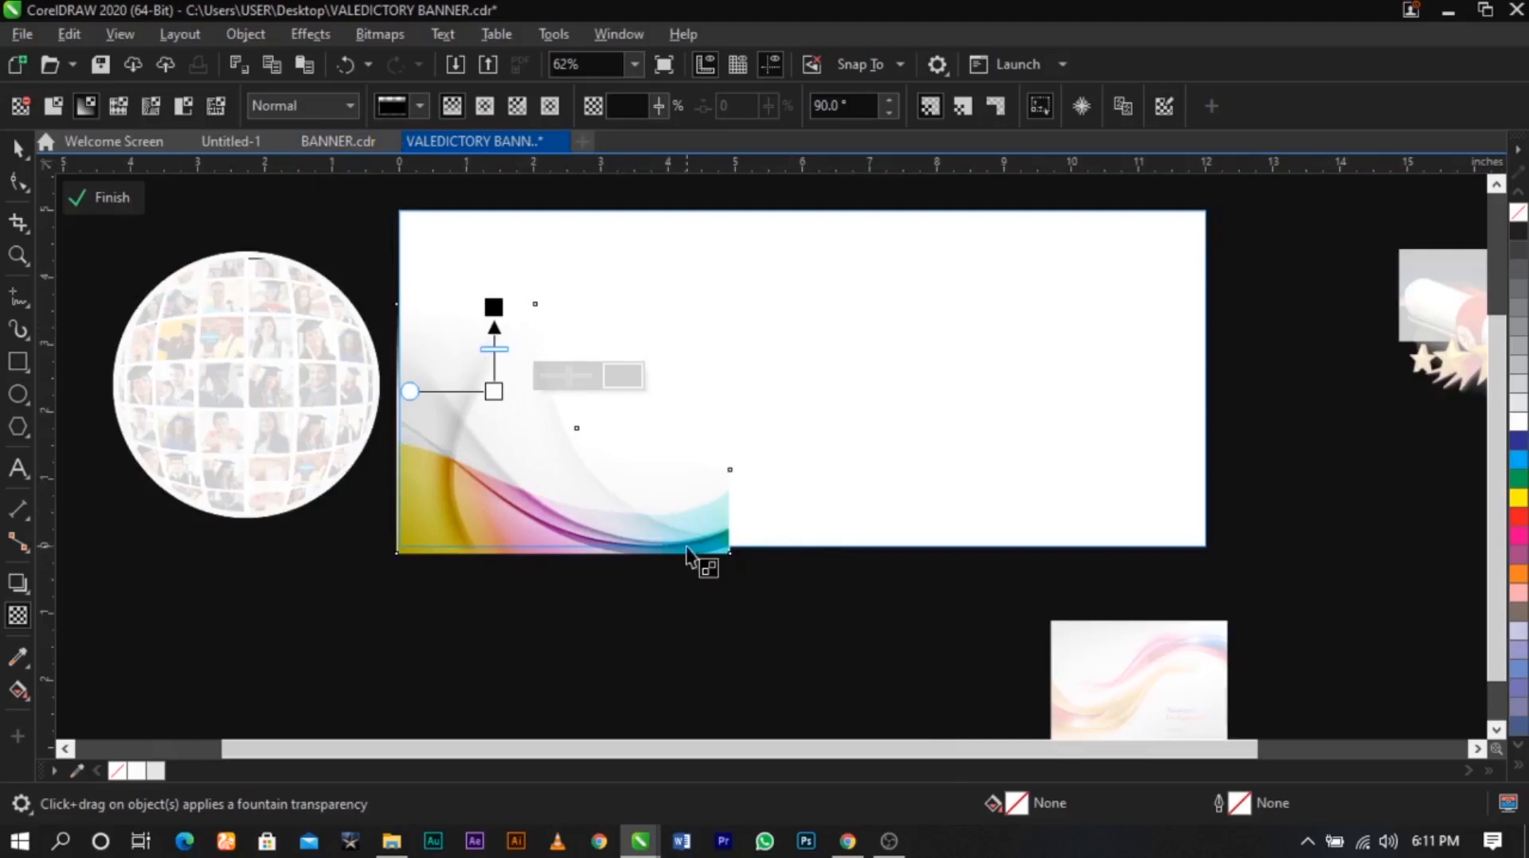
Undo a trial transparency toward the image's right edge and lower the end point of the top-edge fade slightly
left_click_drag(652, 506, 730, 506)
key("ctrl+z")
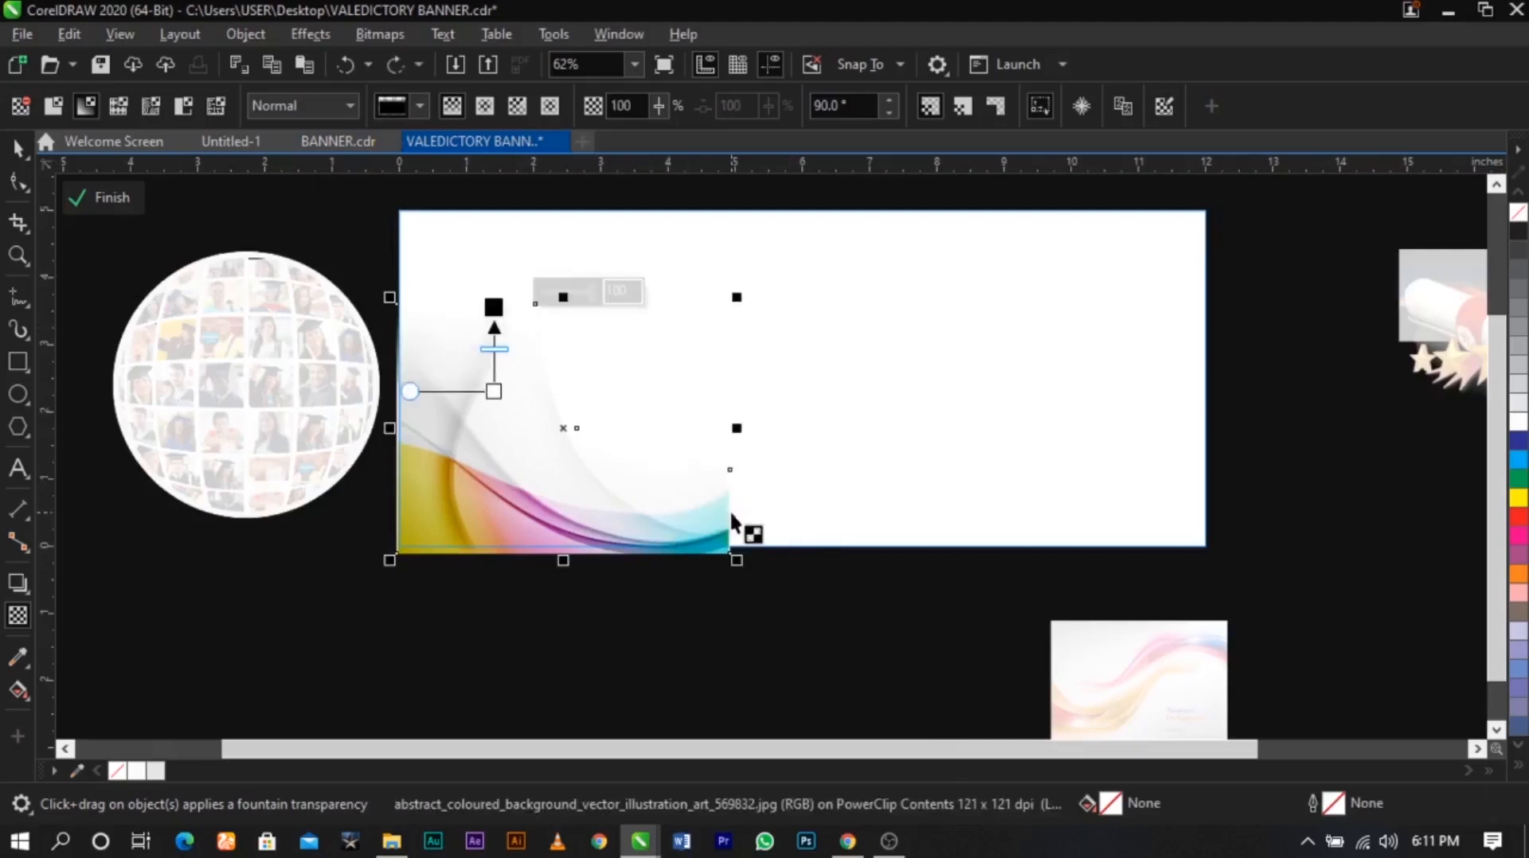
left_click(492, 311)
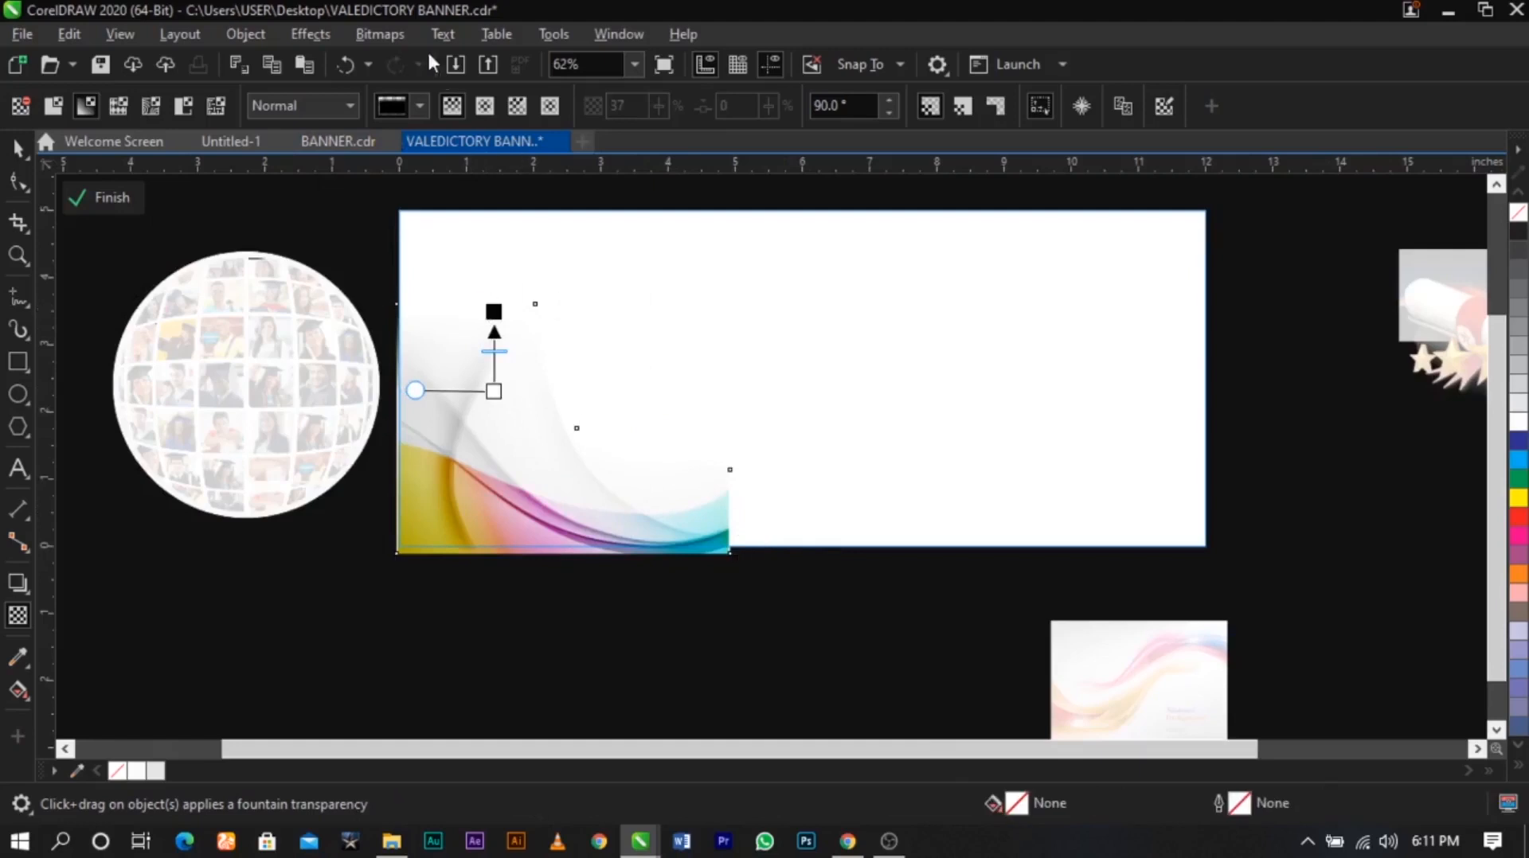
Convert the faded background image to a 300 dpi RGB Color (24-bit) bitmap with anti-aliasing and a transparent background
left_click(398, 32)
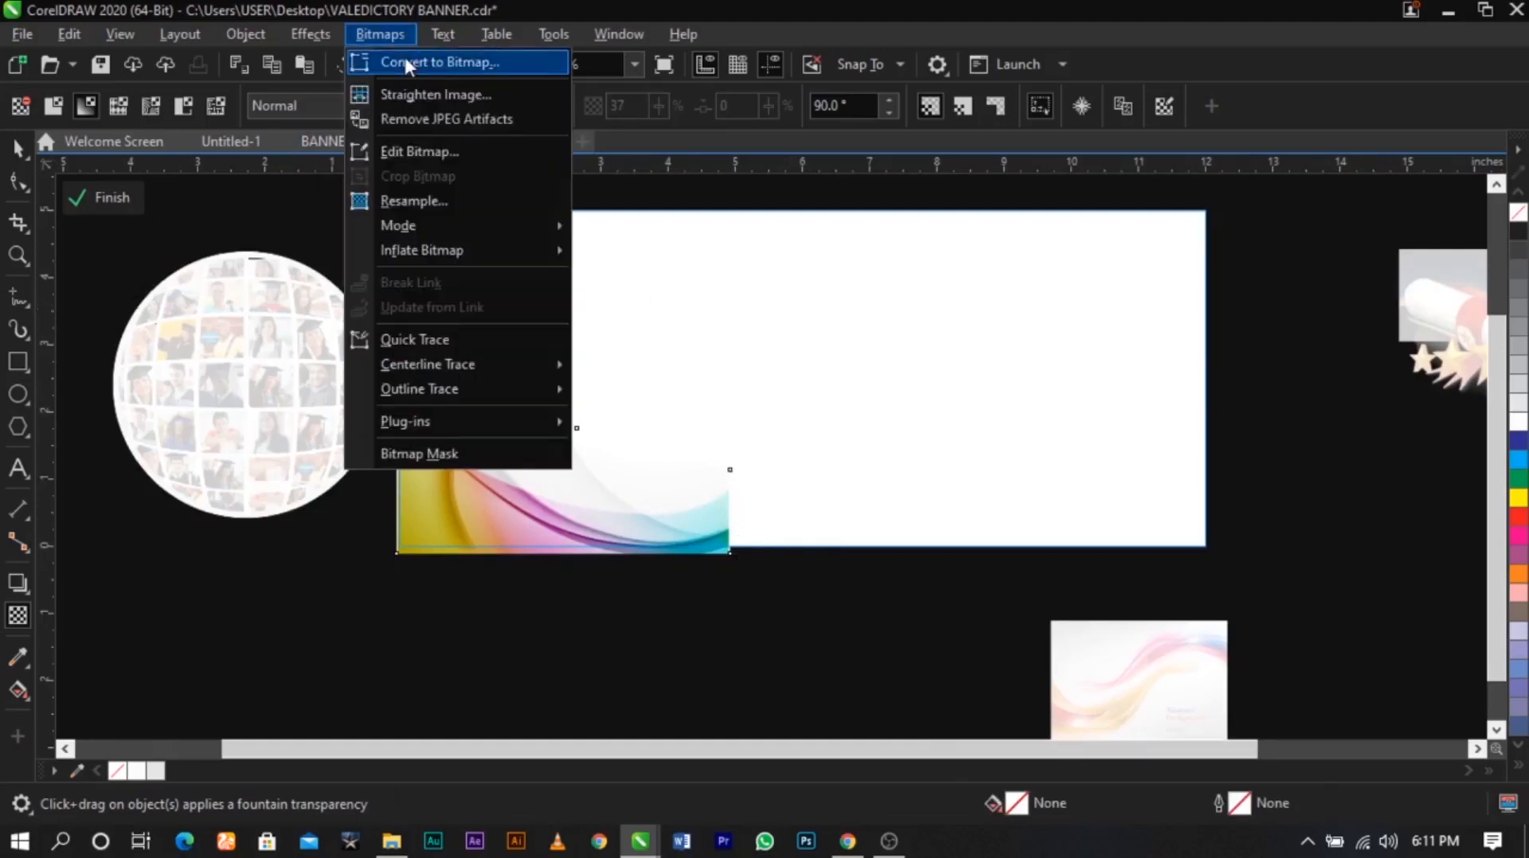
left_click(404, 56)
left_click(743, 360)
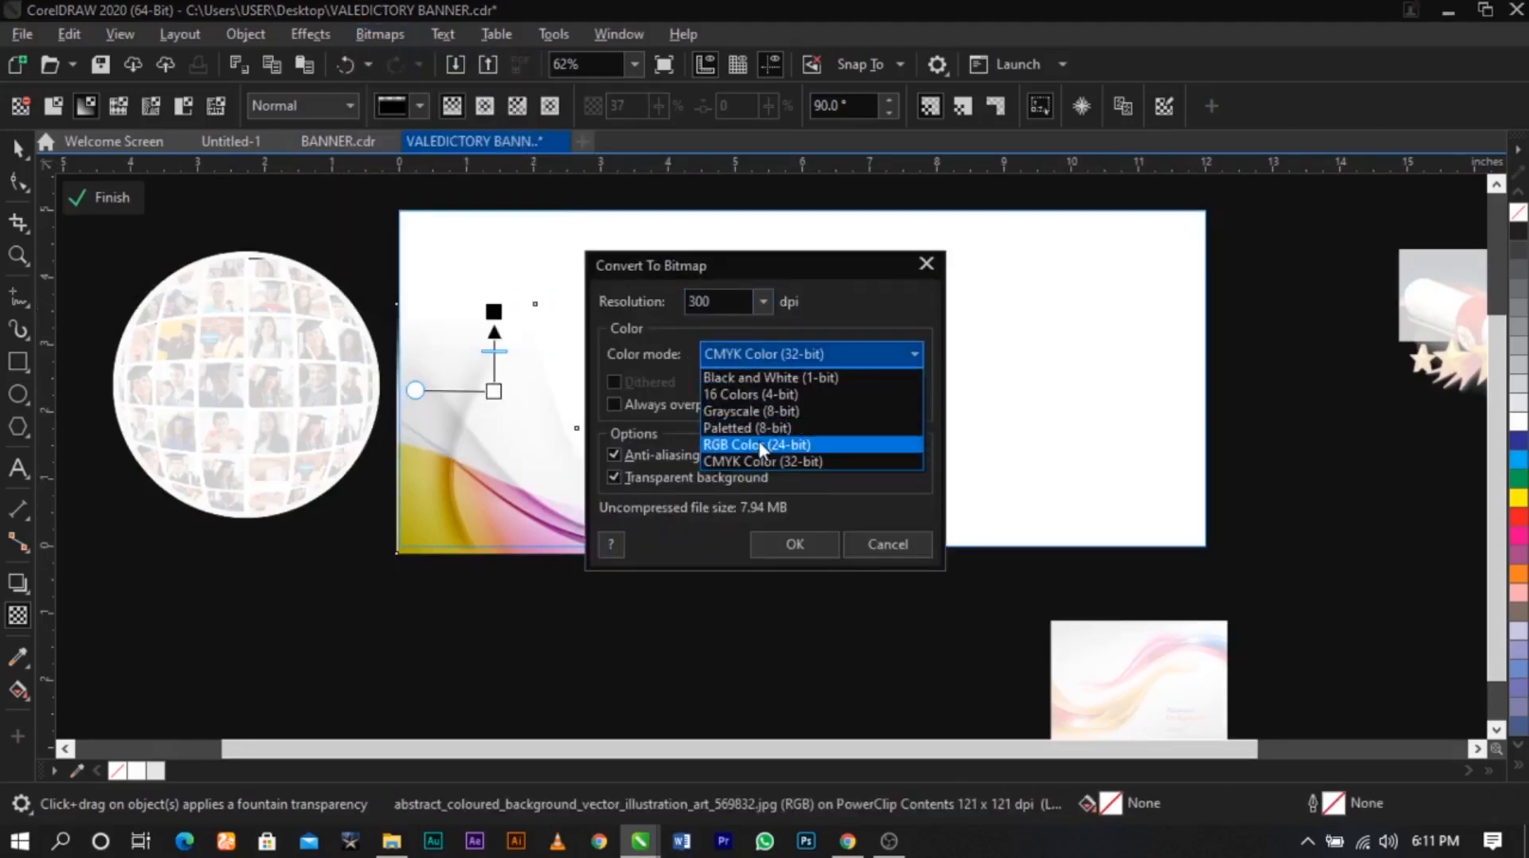
left_click(756, 443)
left_click(794, 542)
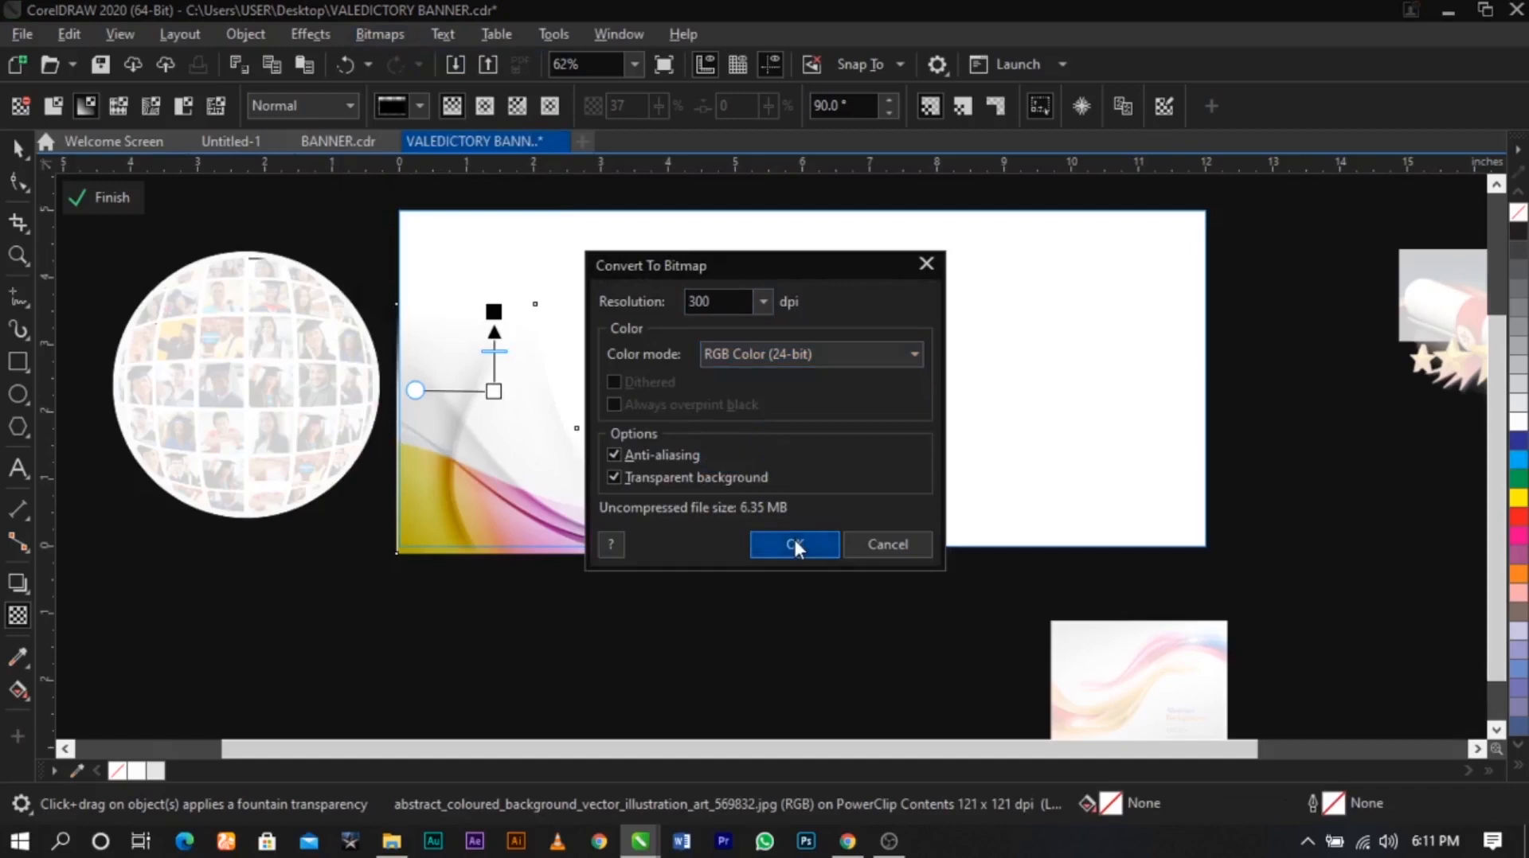
Apply a horizontal fountain transparency that fades out the background image's right edge, and finish editing the PowerClip
scroll(584, 466, "up", 2)
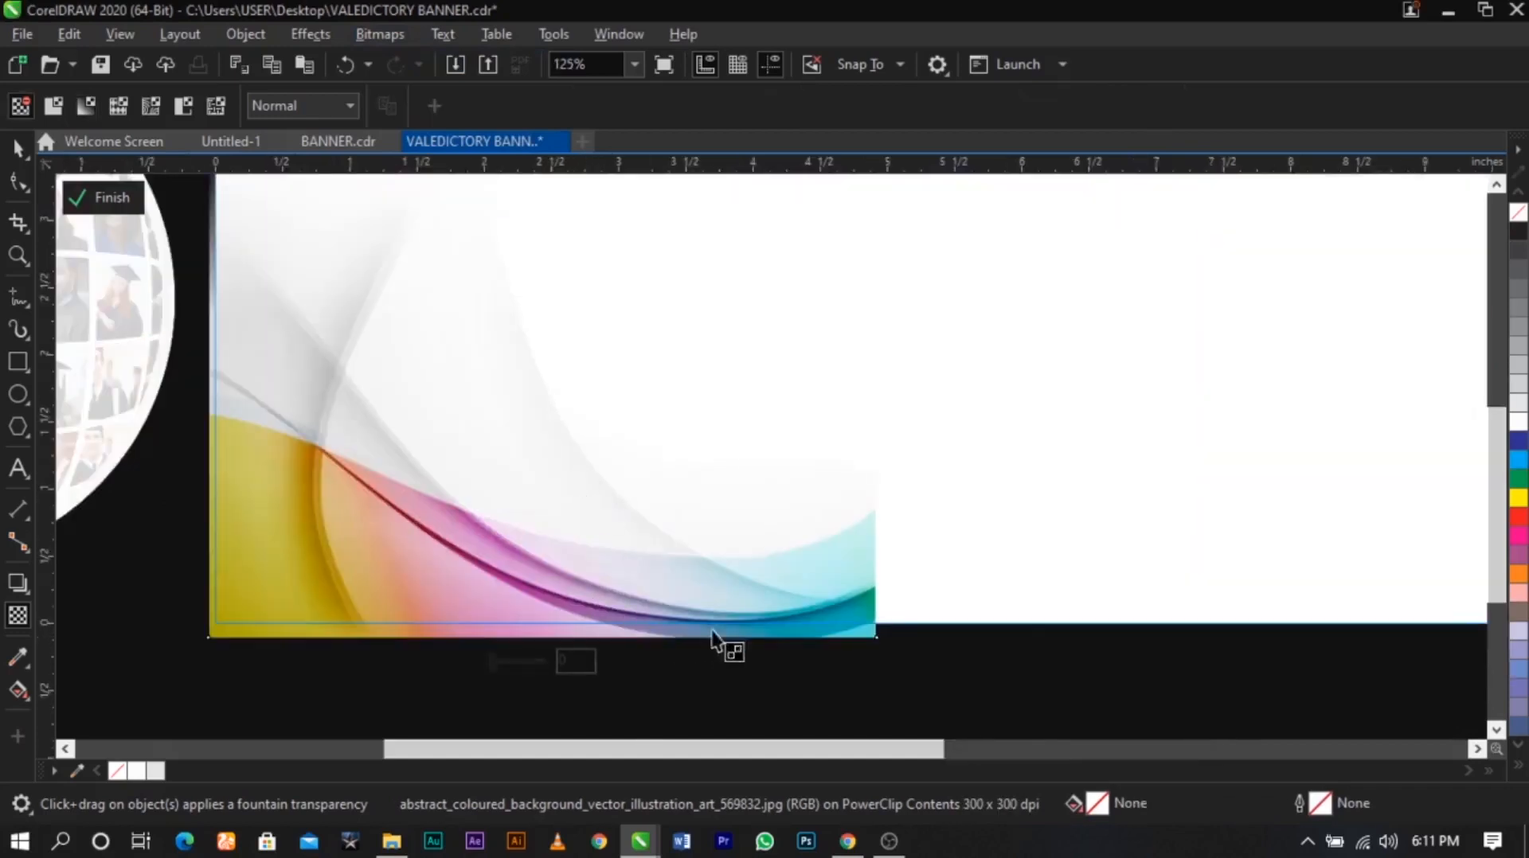
left_click_drag(707, 581, 864, 581)
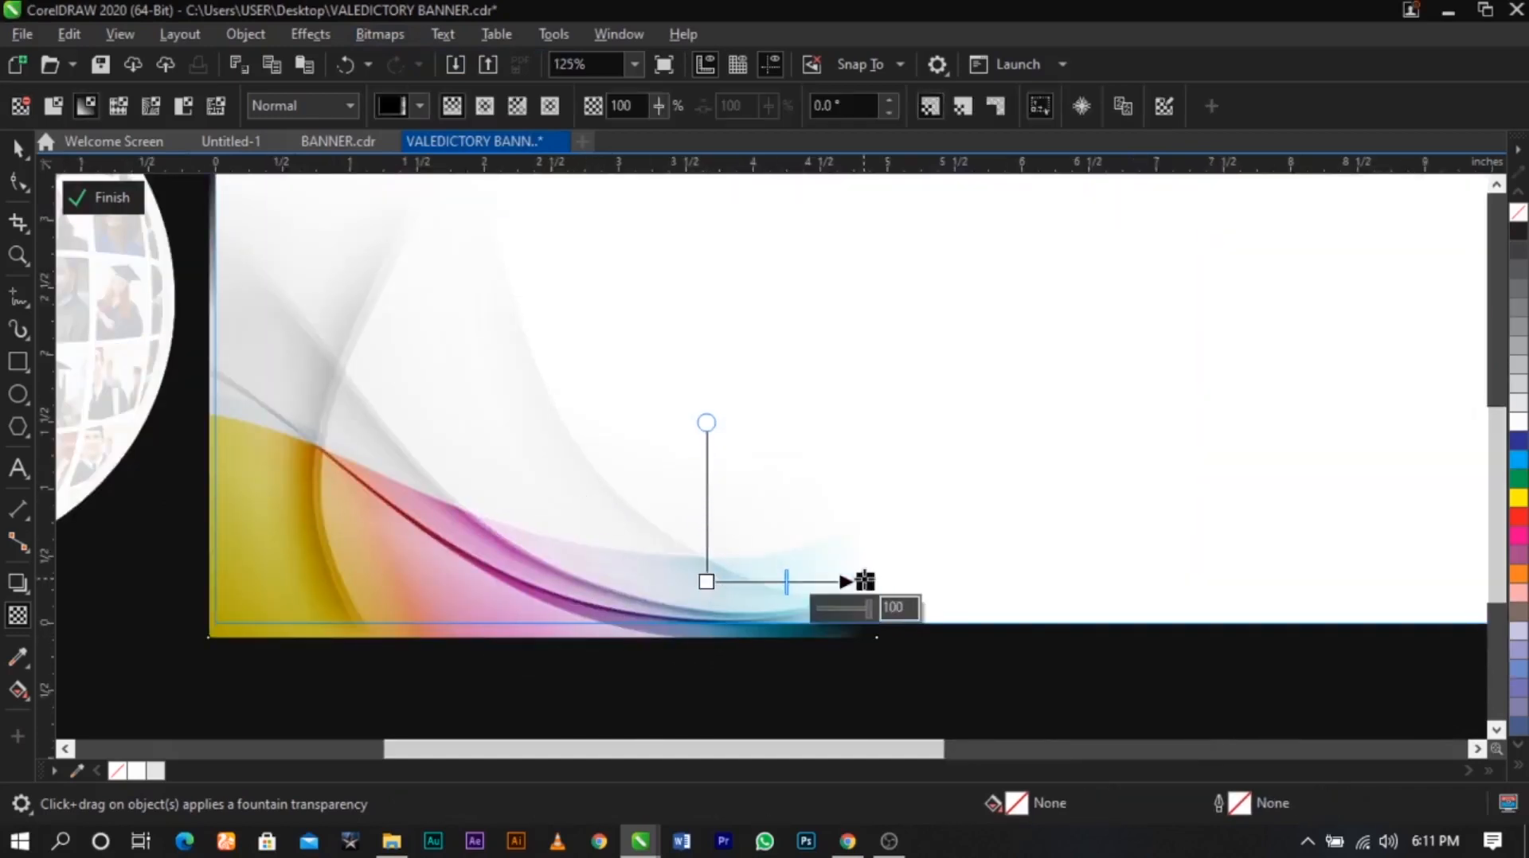
key("space")
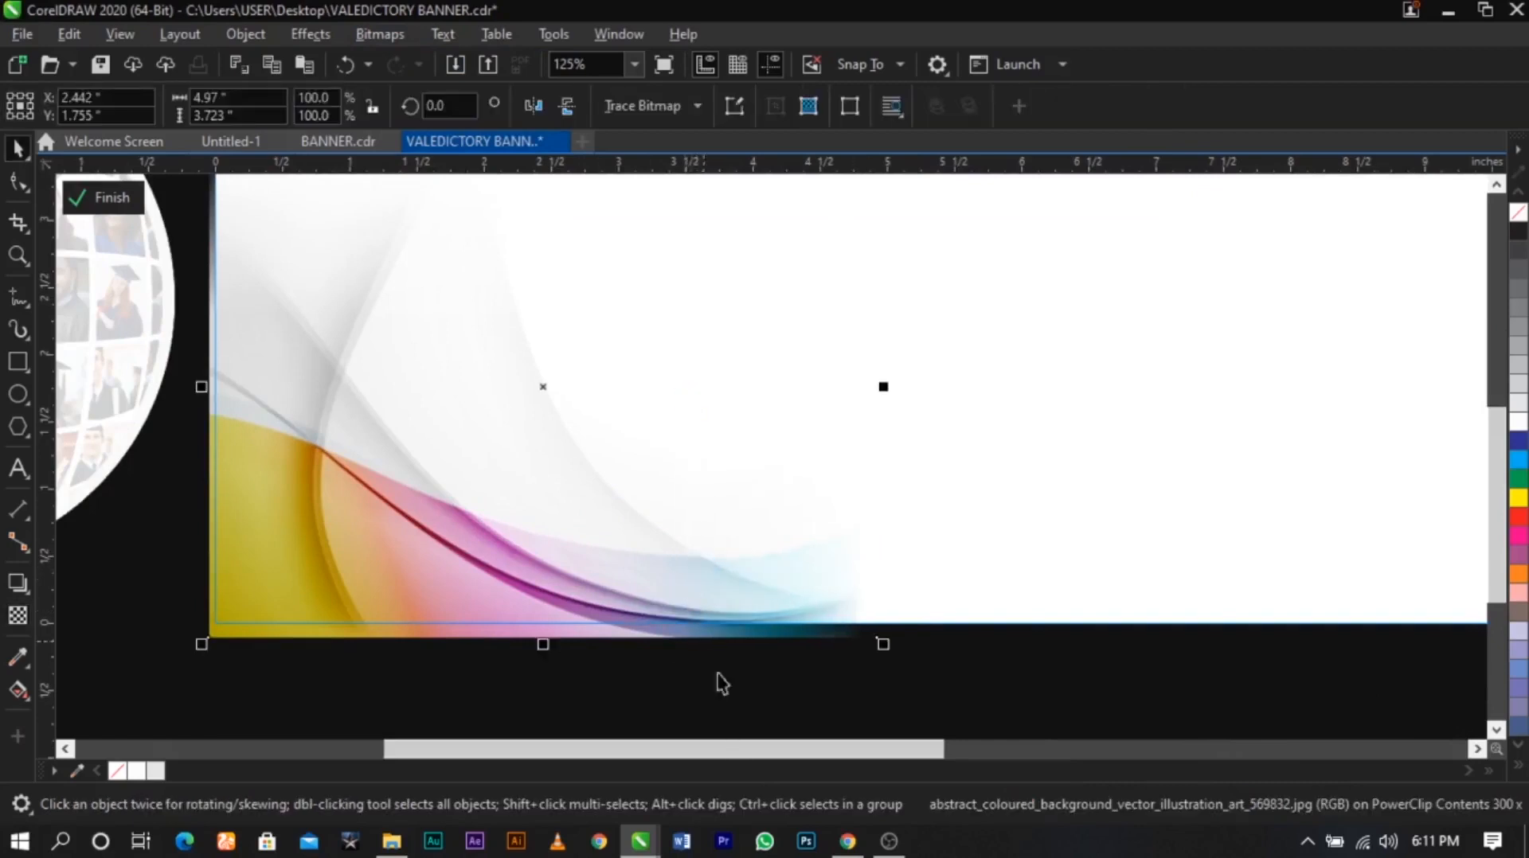
scroll(725, 679, "down", 2)
left_click(734, 681)
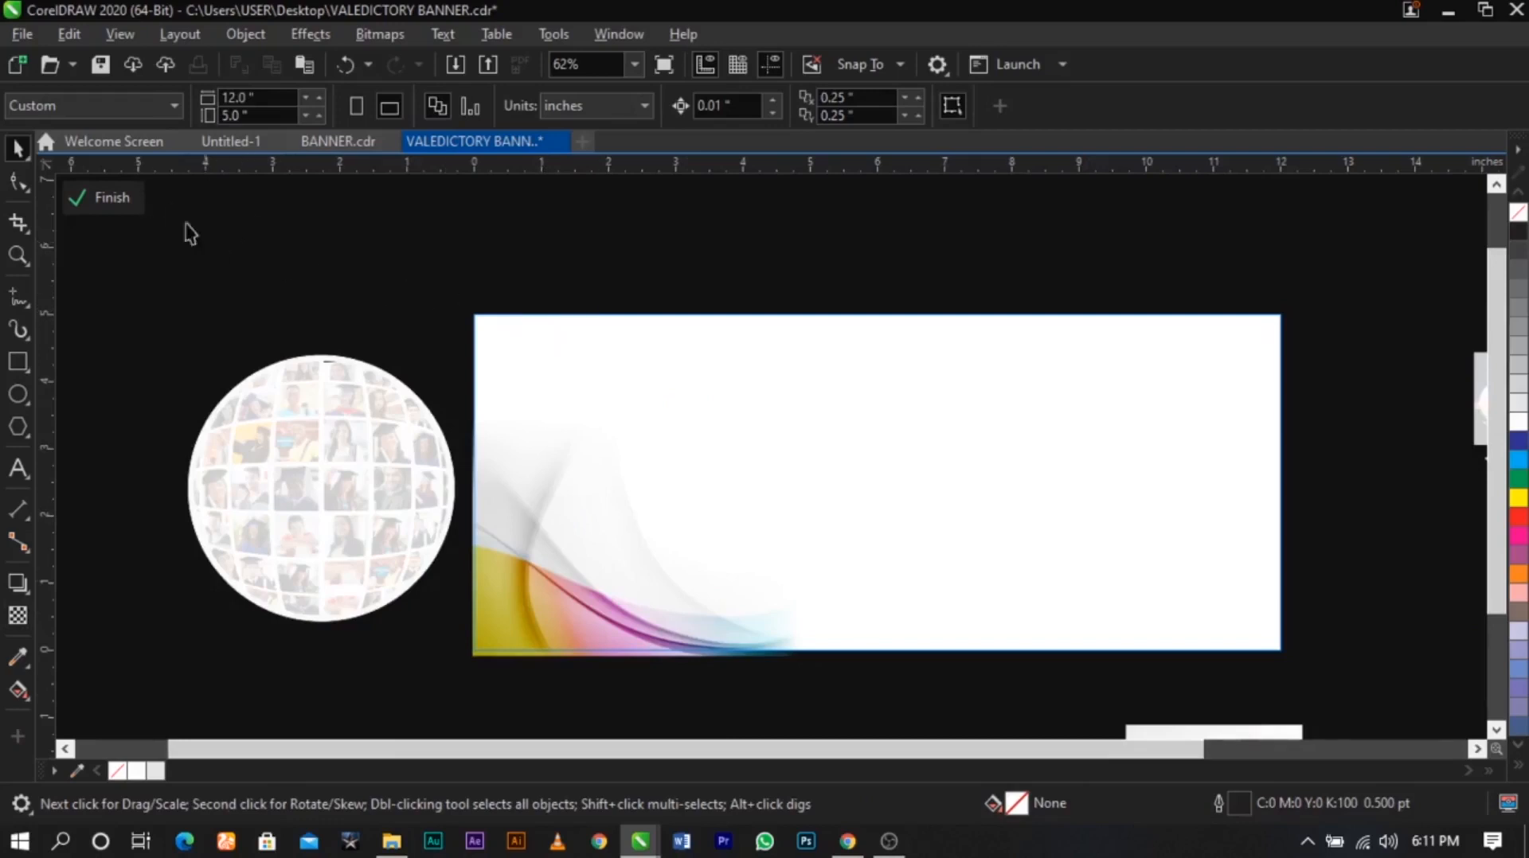
left_click(121, 197)
scroll(506, 271, "down", 2)
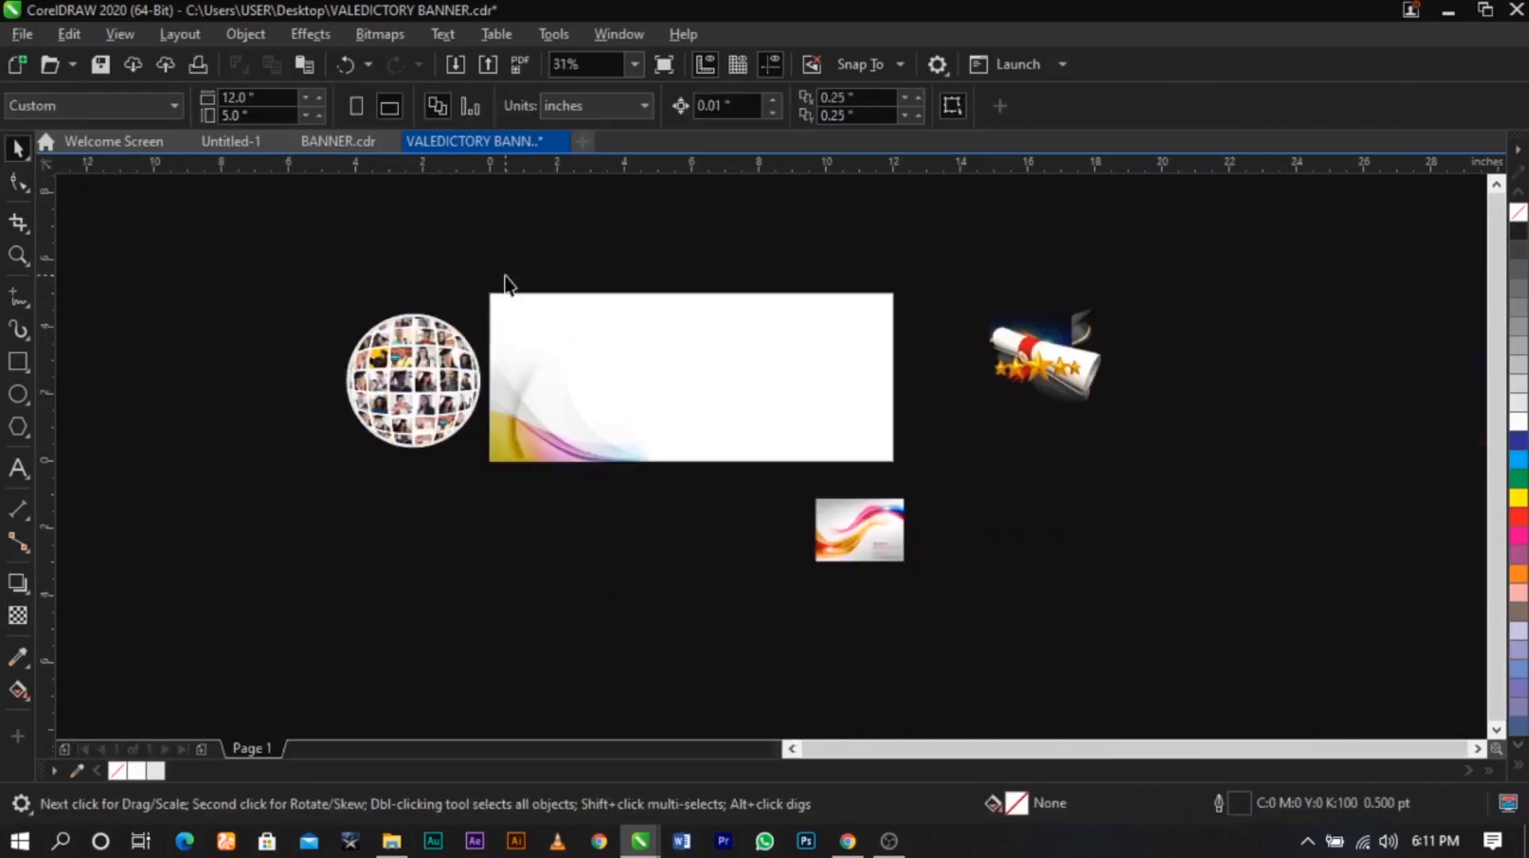
Move the orange-and-pink wave background image just outside the page's lower-right corner
key("z")
left_click_drag(818, 476, 1056, 525)
key("space")
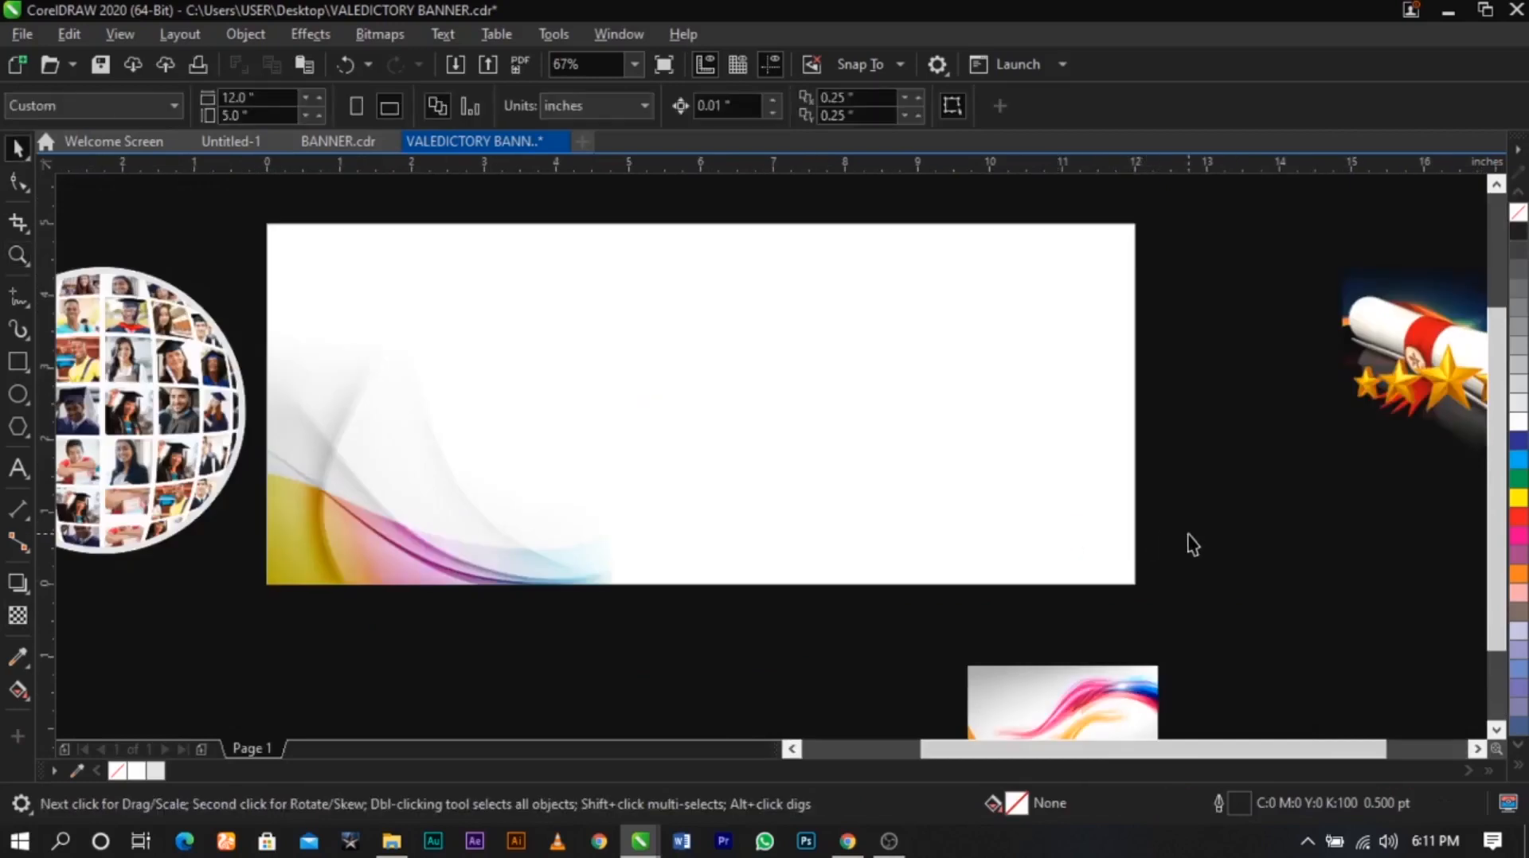
left_click_drag(1128, 696, 1307, 436)
left_click_drag(1285, 505, 1280, 540)
left_click(1112, 557)
left_click(1154, 612)
left_click(1259, 538)
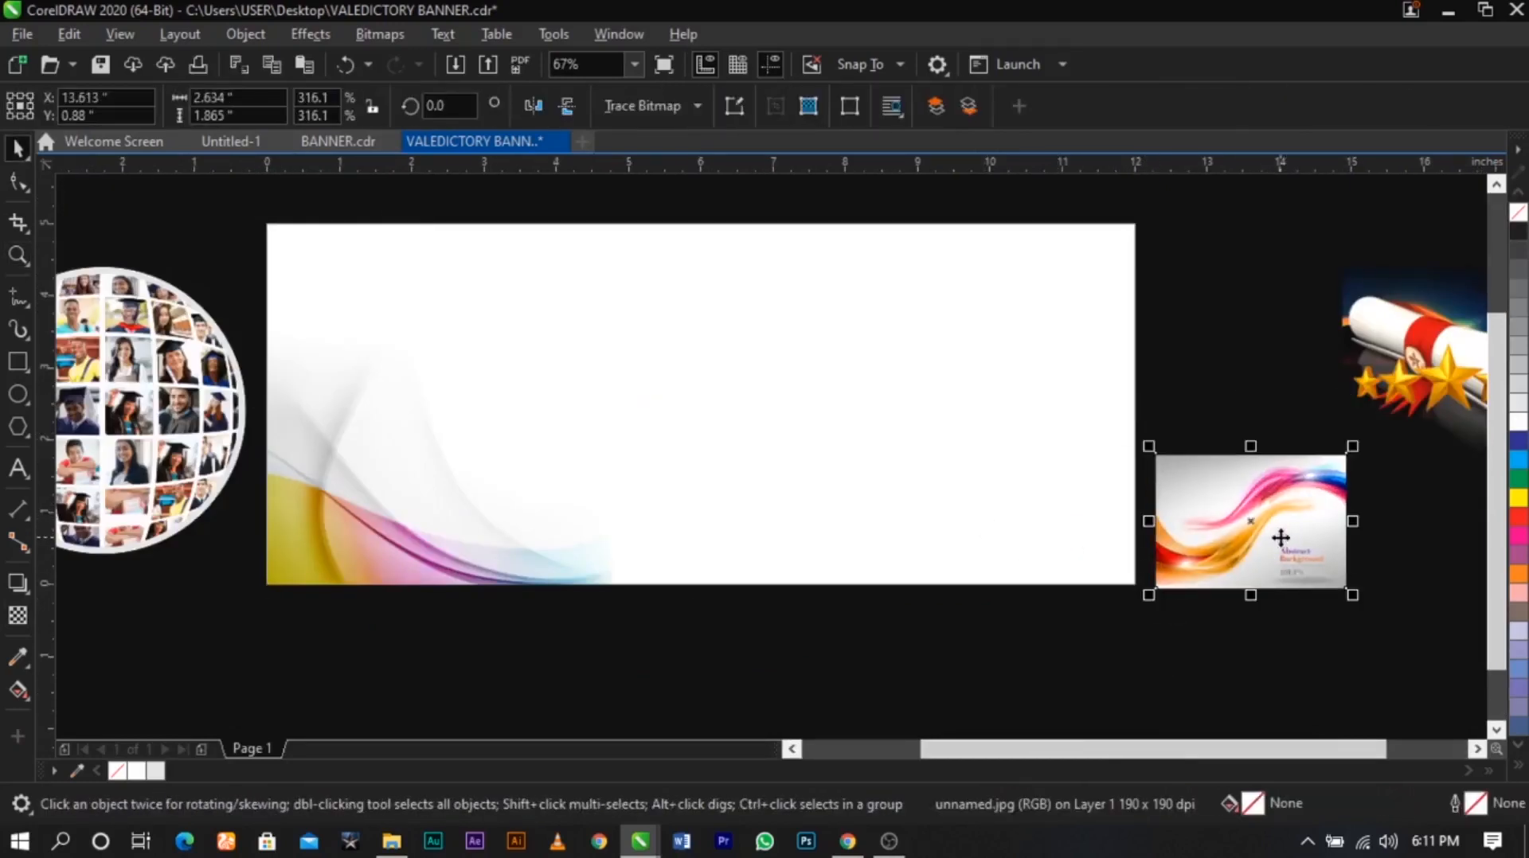
scroll(1390, 593, "up", 4)
left_click_drag(1133, 514, 1102, 579)
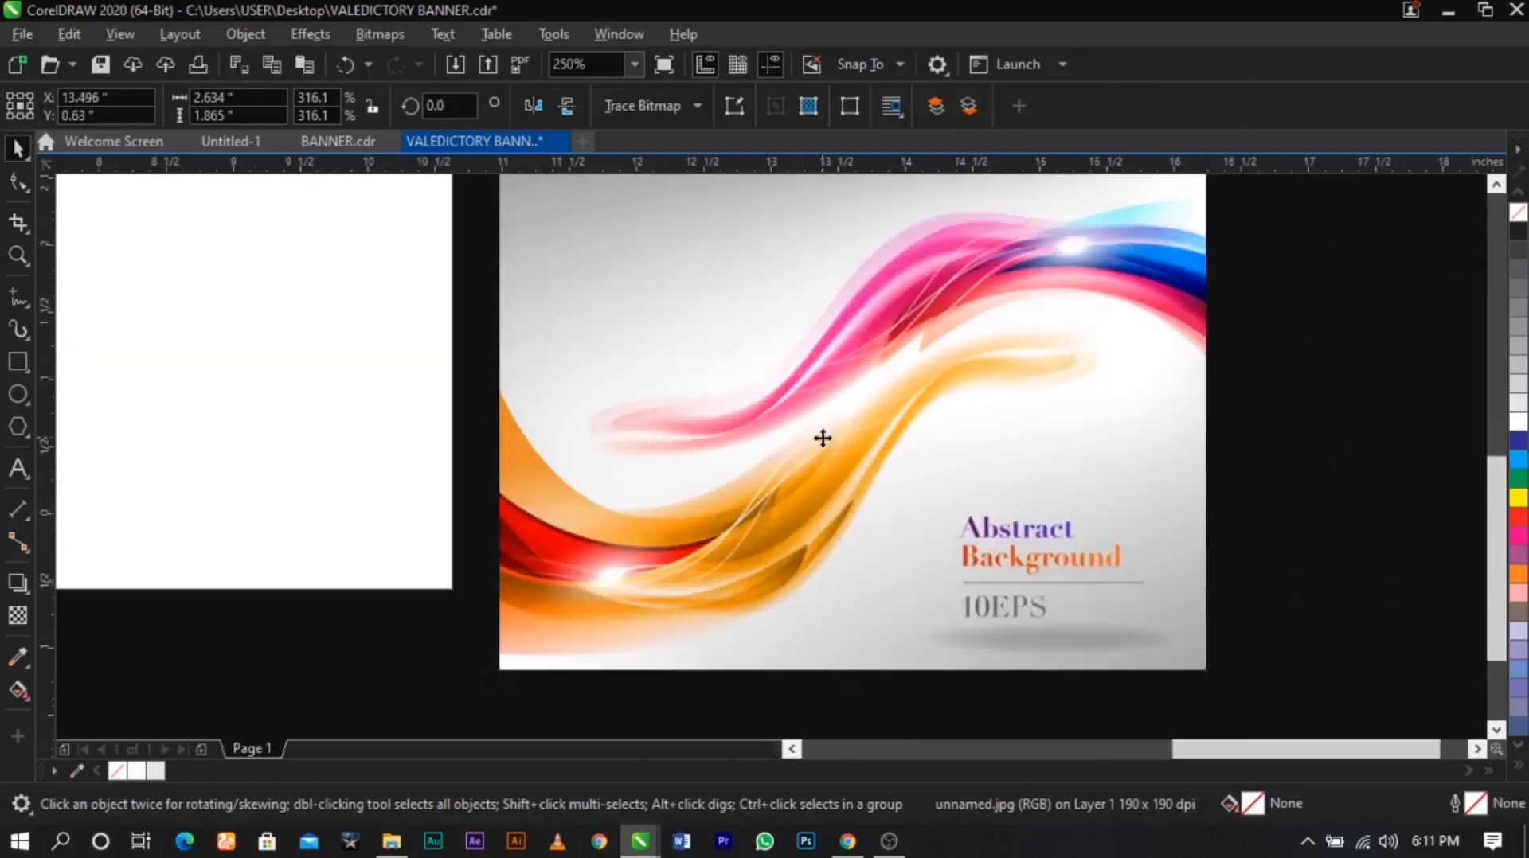
scroll(888, 434, "down", 2)
scroll(887, 434, "up", 2)
left_click_drag(903, 442, 906, 462)
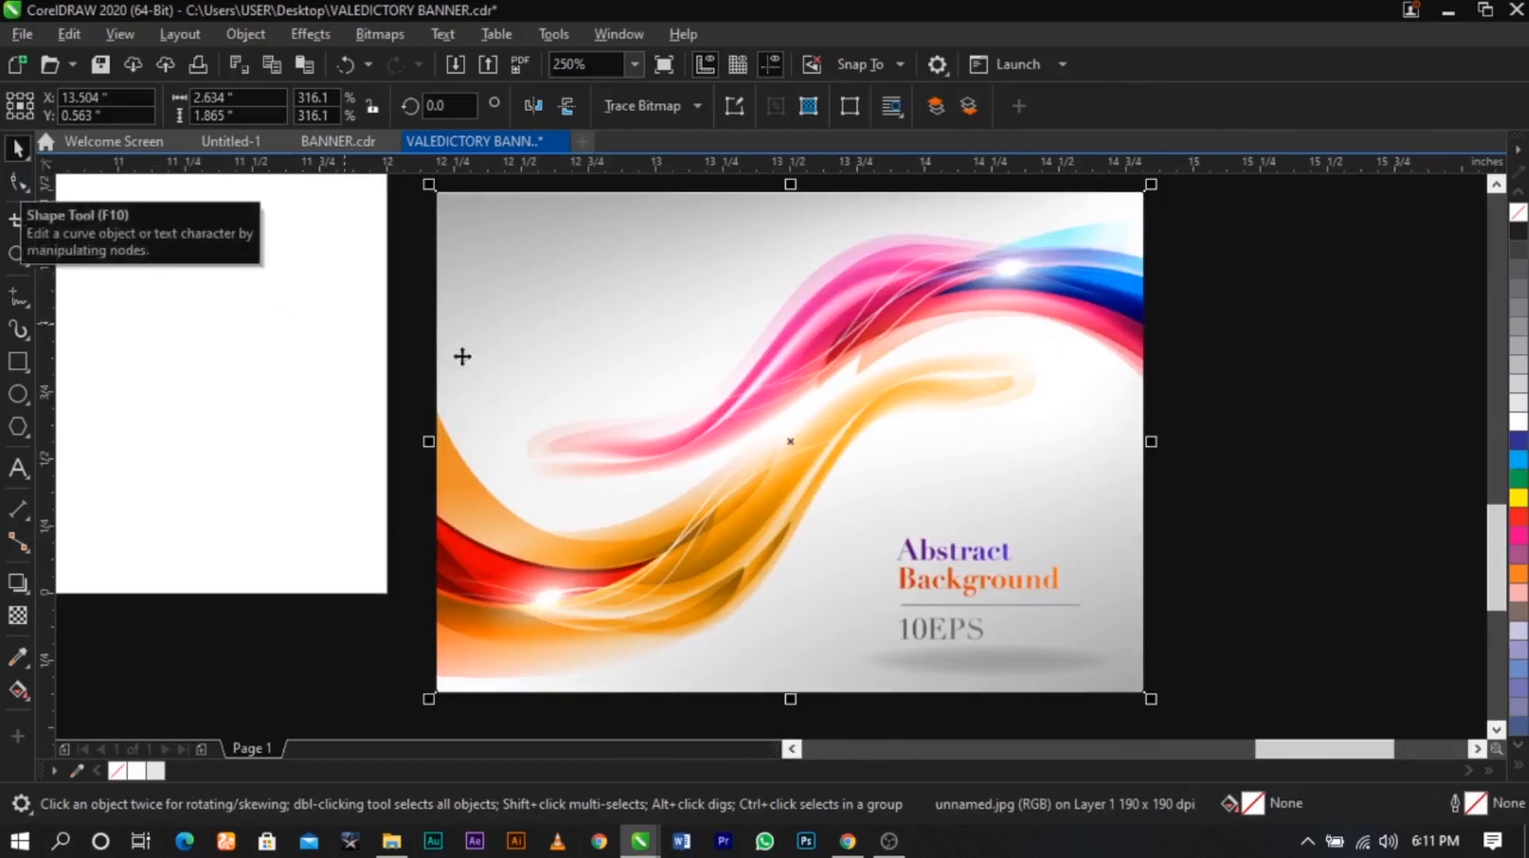
PowerClip the orange-and-pink wave image inside the page-frame rectangle
scroll(872, 323, "down", 4)
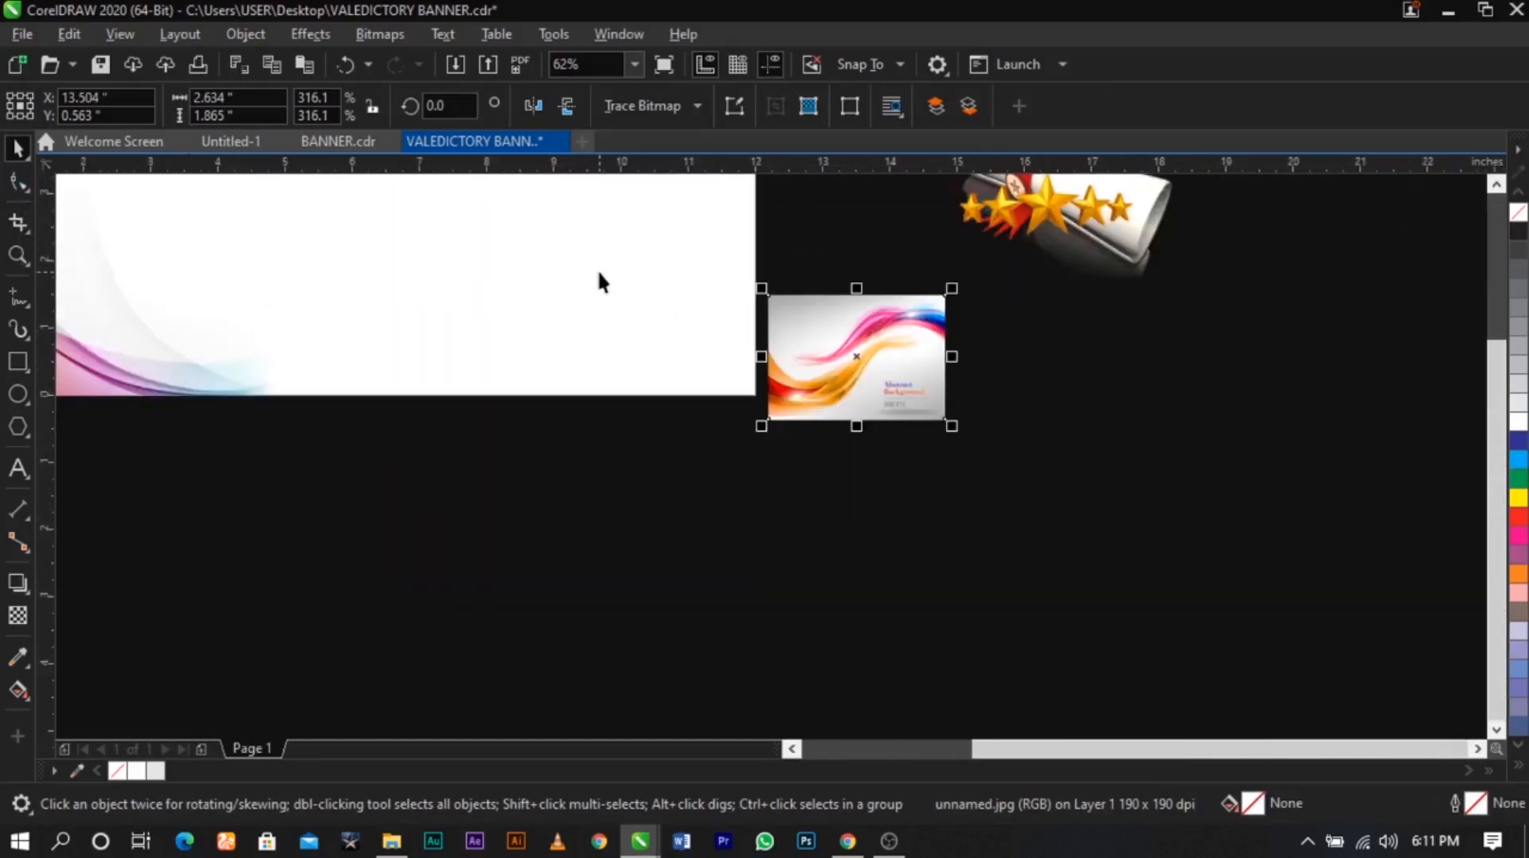
scroll(601, 274, "down", 2)
scroll(771, 331, "up", 2)
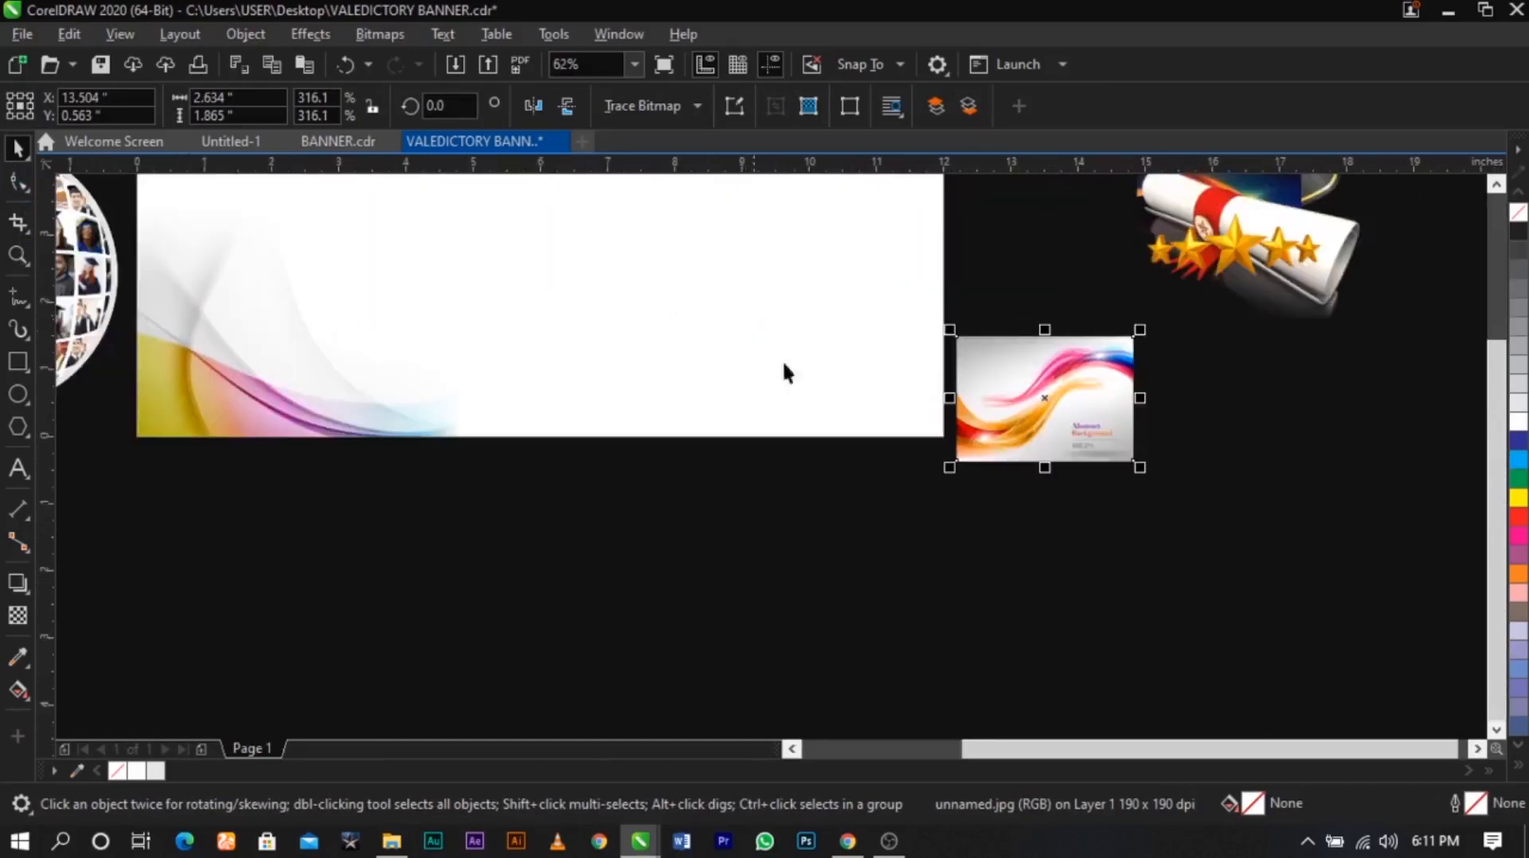
right_click(1047, 395)
left_click(1107, 482)
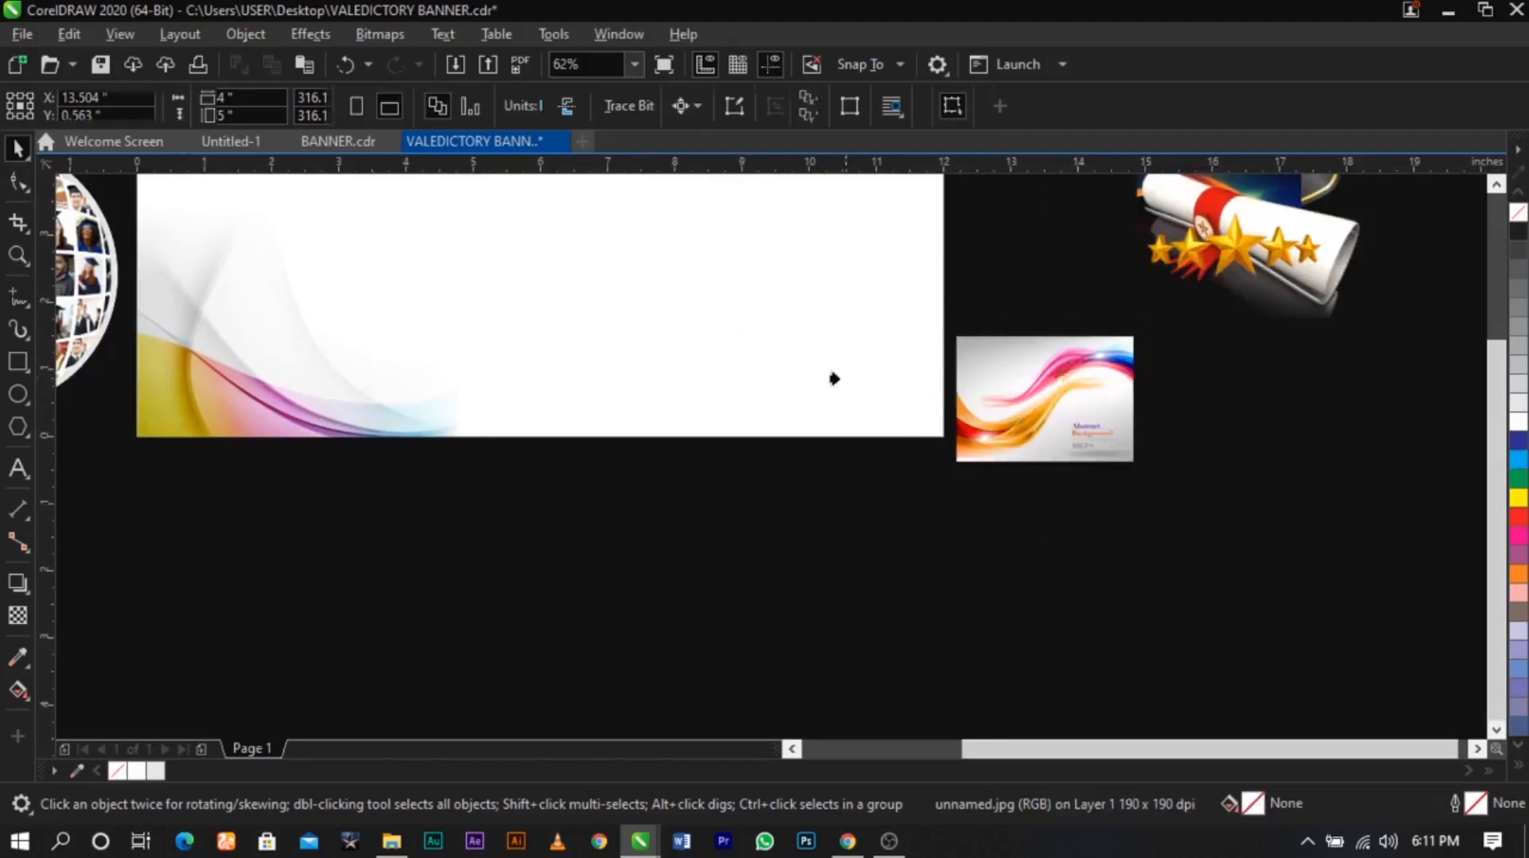
left_click(829, 378)
Edit the PowerClip contents, enlarging the wave image to about 5.57 by 3.94 inches and placing it over the frame's lower-right corner
scroll(890, 378, "down", 2)
scroll(790, 308, "up", 2)
double_click(605, 322)
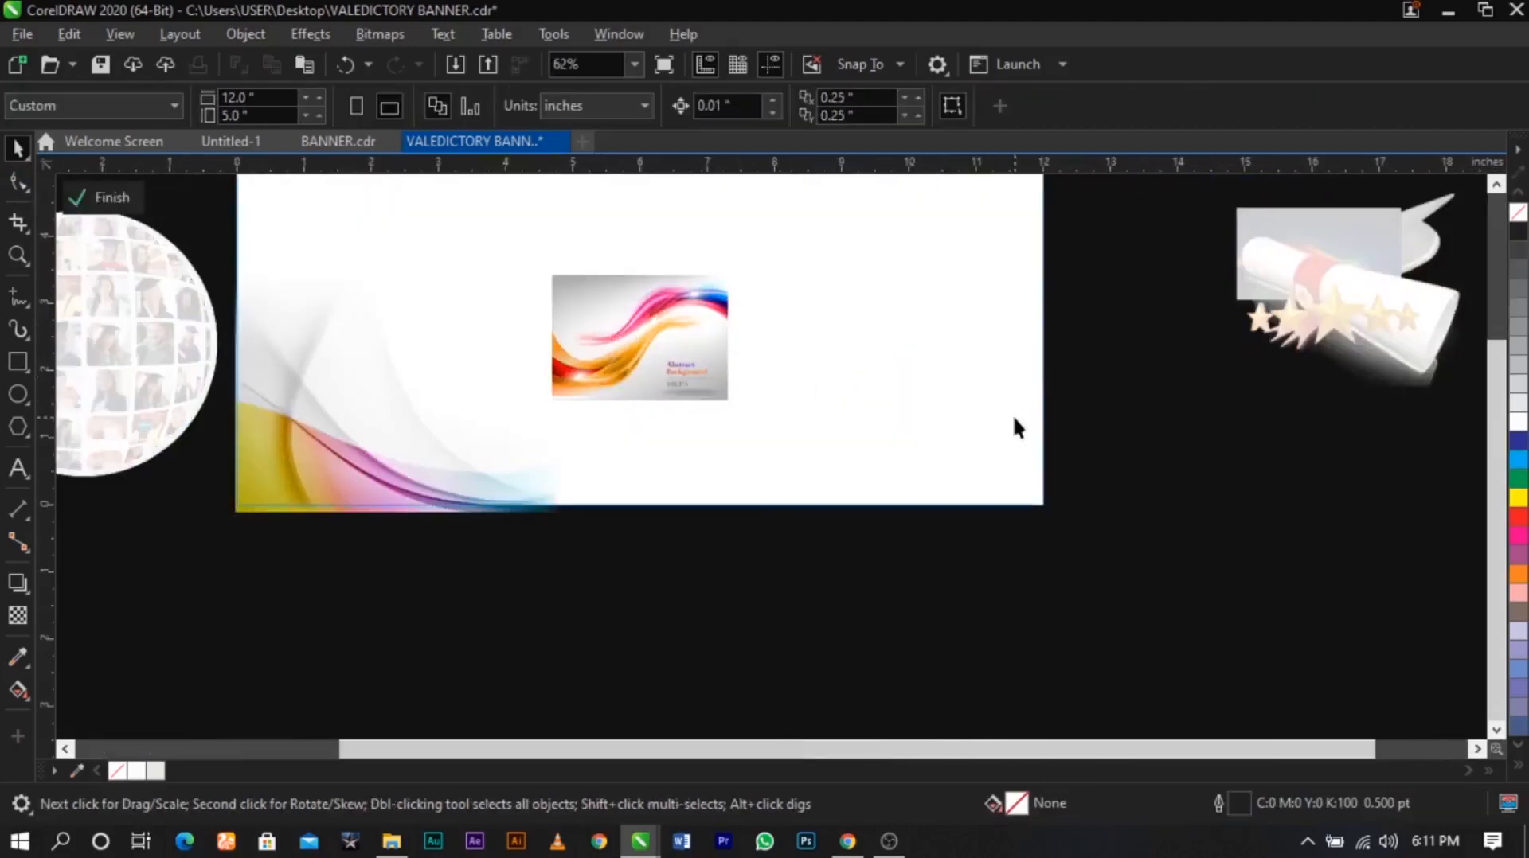
left_click(1218, 437, "ctrl")
double_click(762, 294)
left_click(1071, 310, "ctrl")
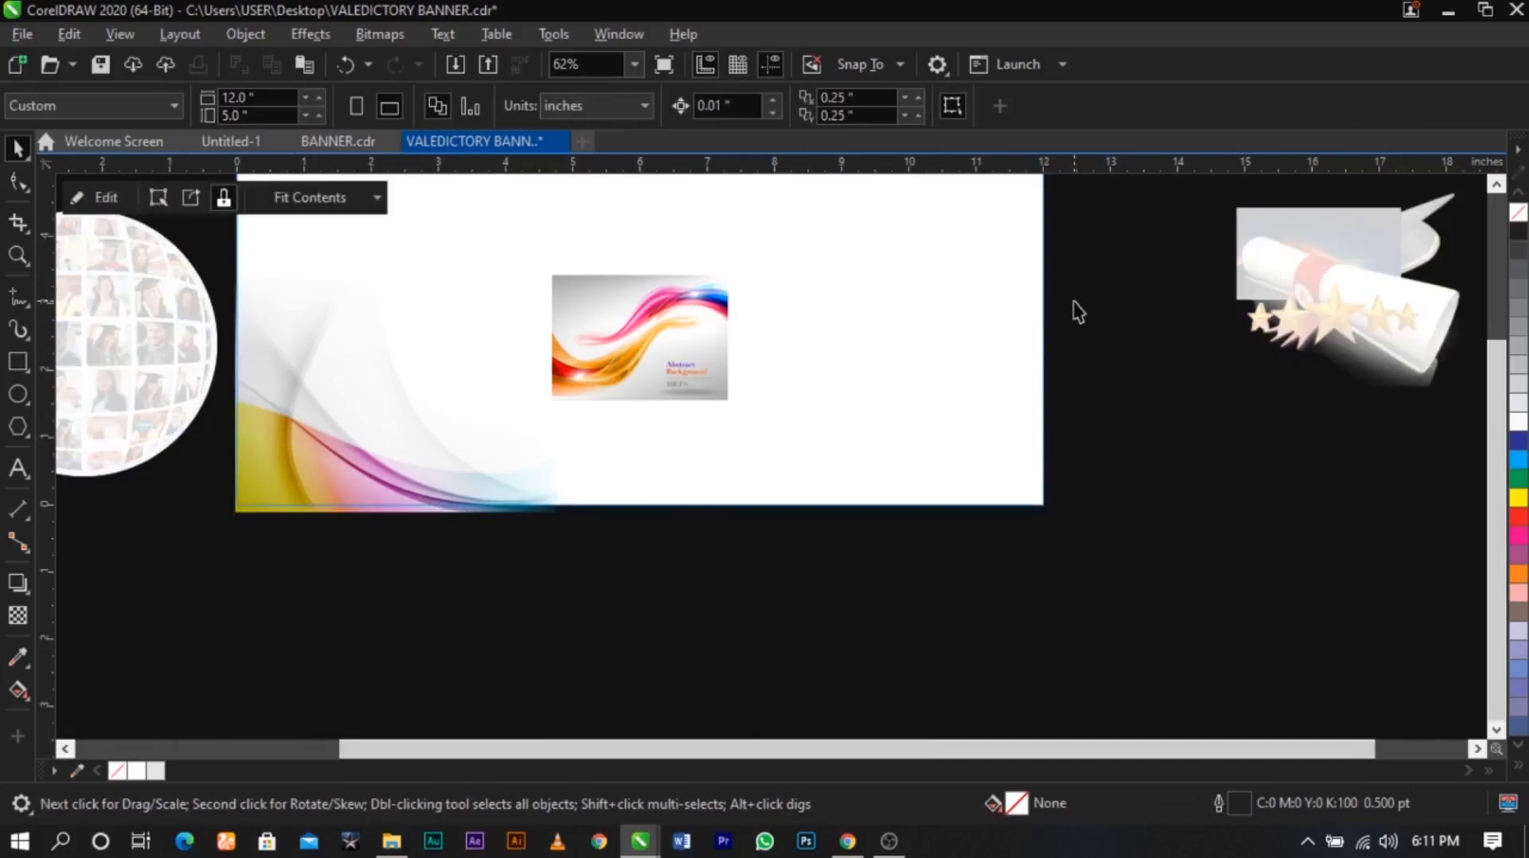
right_click(974, 317)
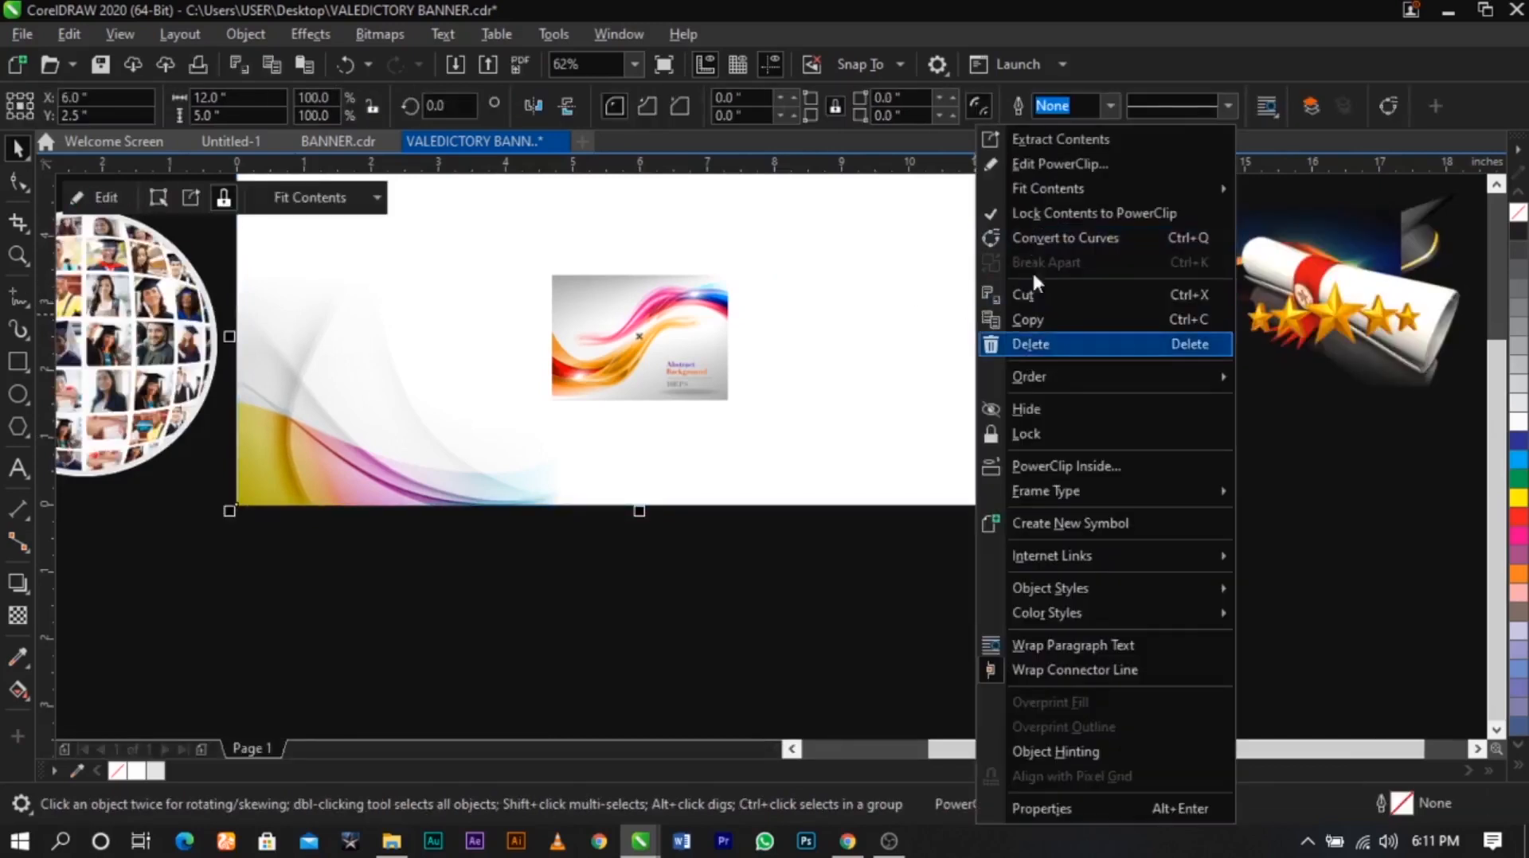
left_click(1050, 164)
left_click(708, 317)
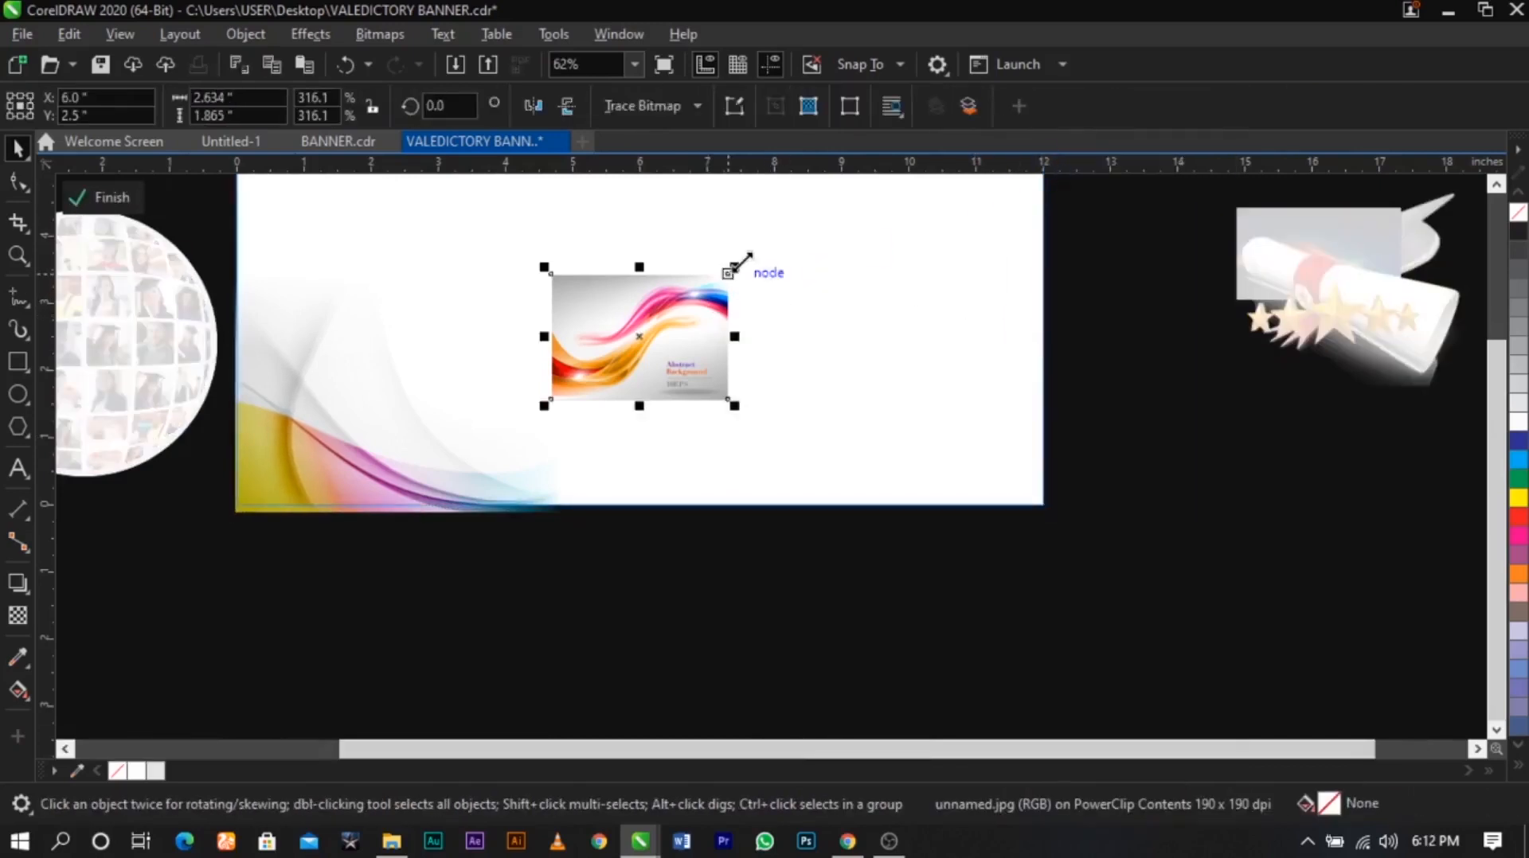
left_click_drag(731, 265, 836, 197)
left_click_drag(682, 337, 1058, 411)
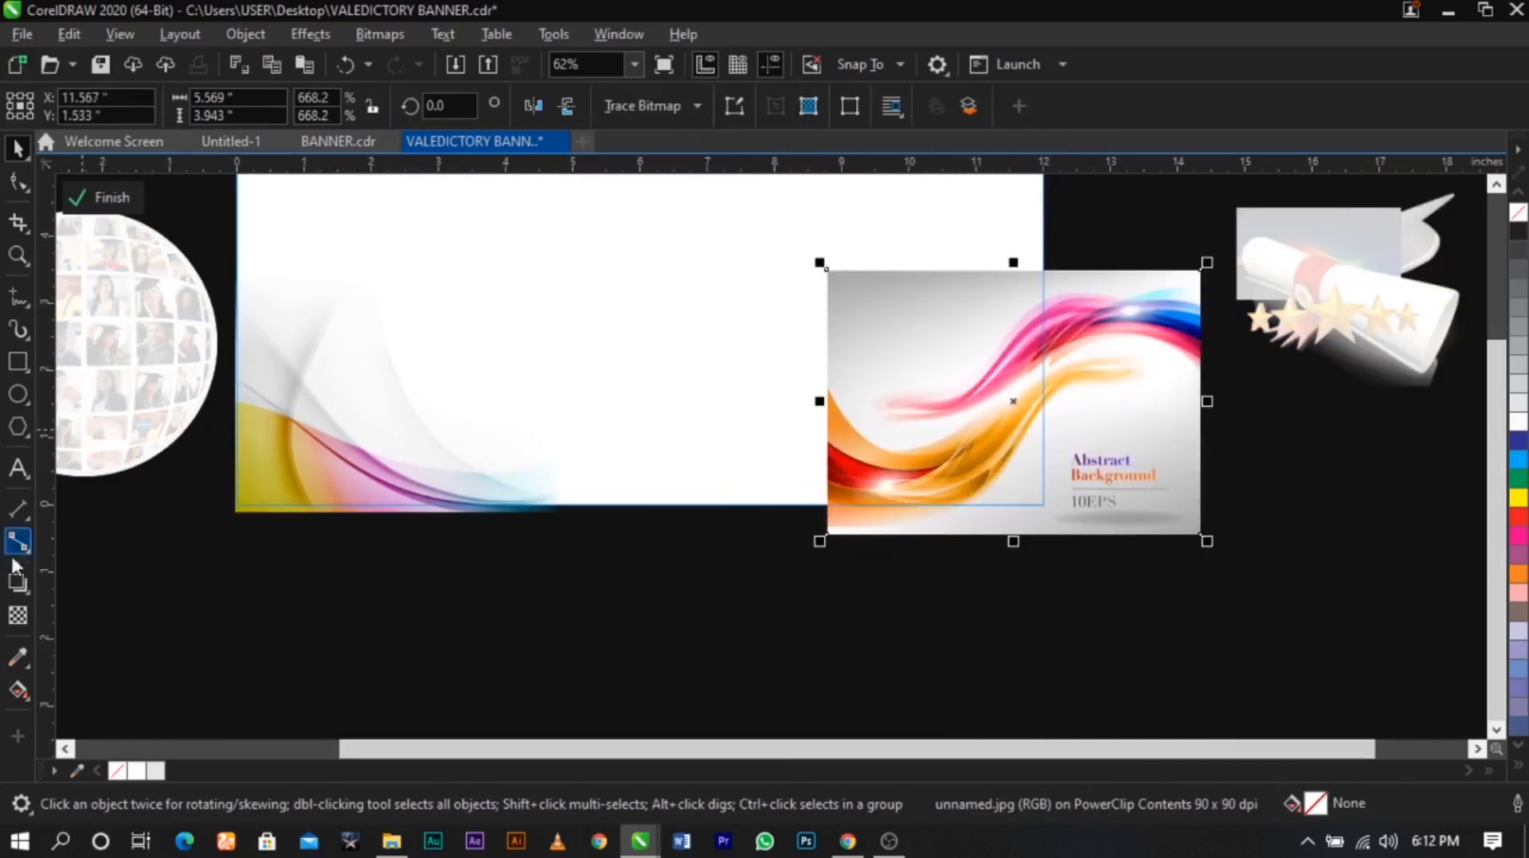
Apply a horizontal fountain transparency to the wave image so its left edge fades out into the white page
left_click(18, 614)
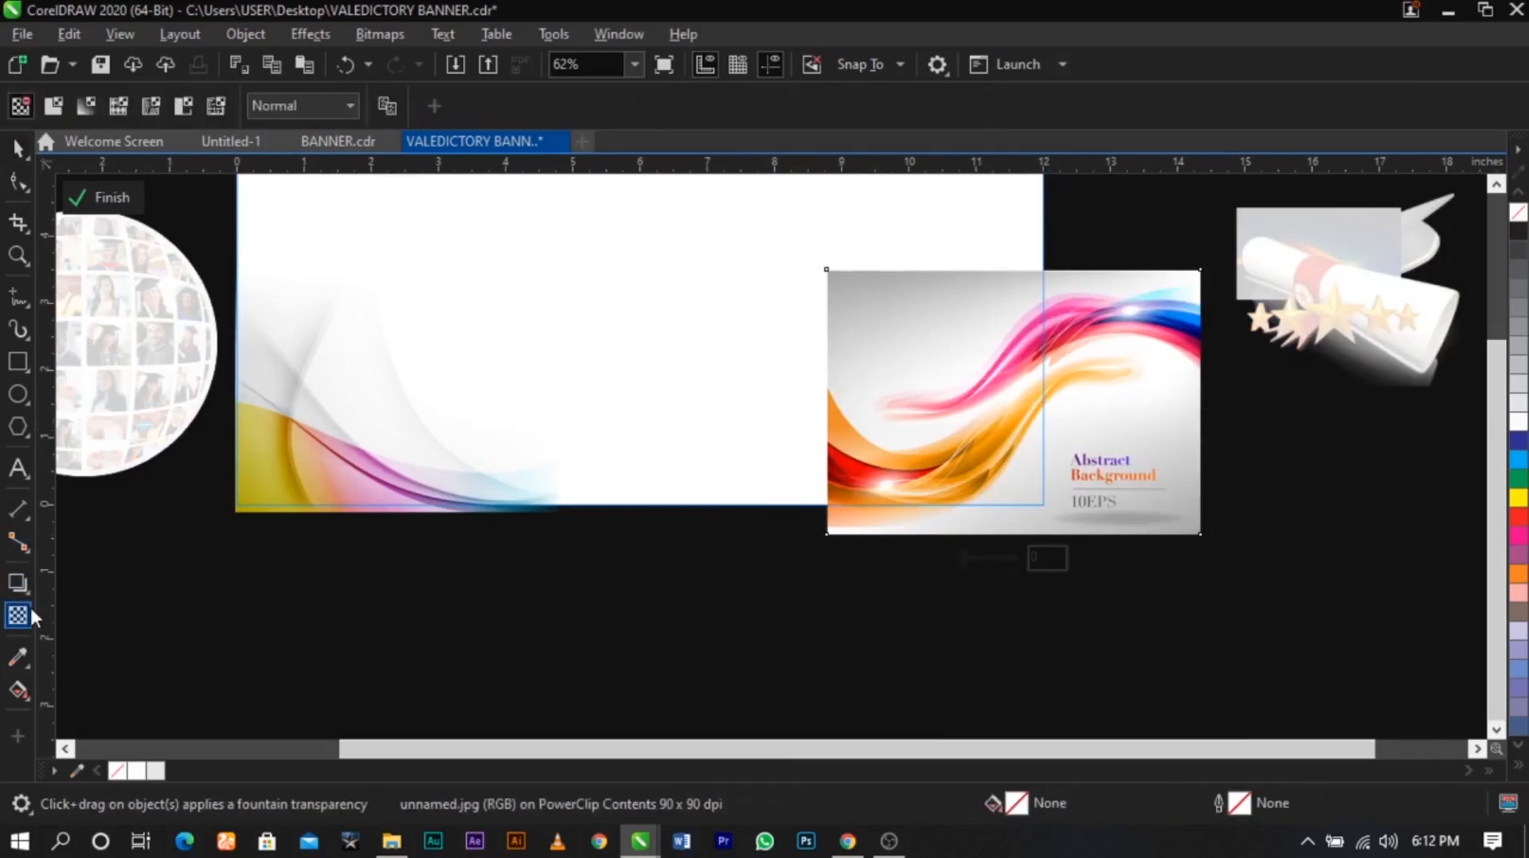
left_click_drag(945, 443, 836, 447)
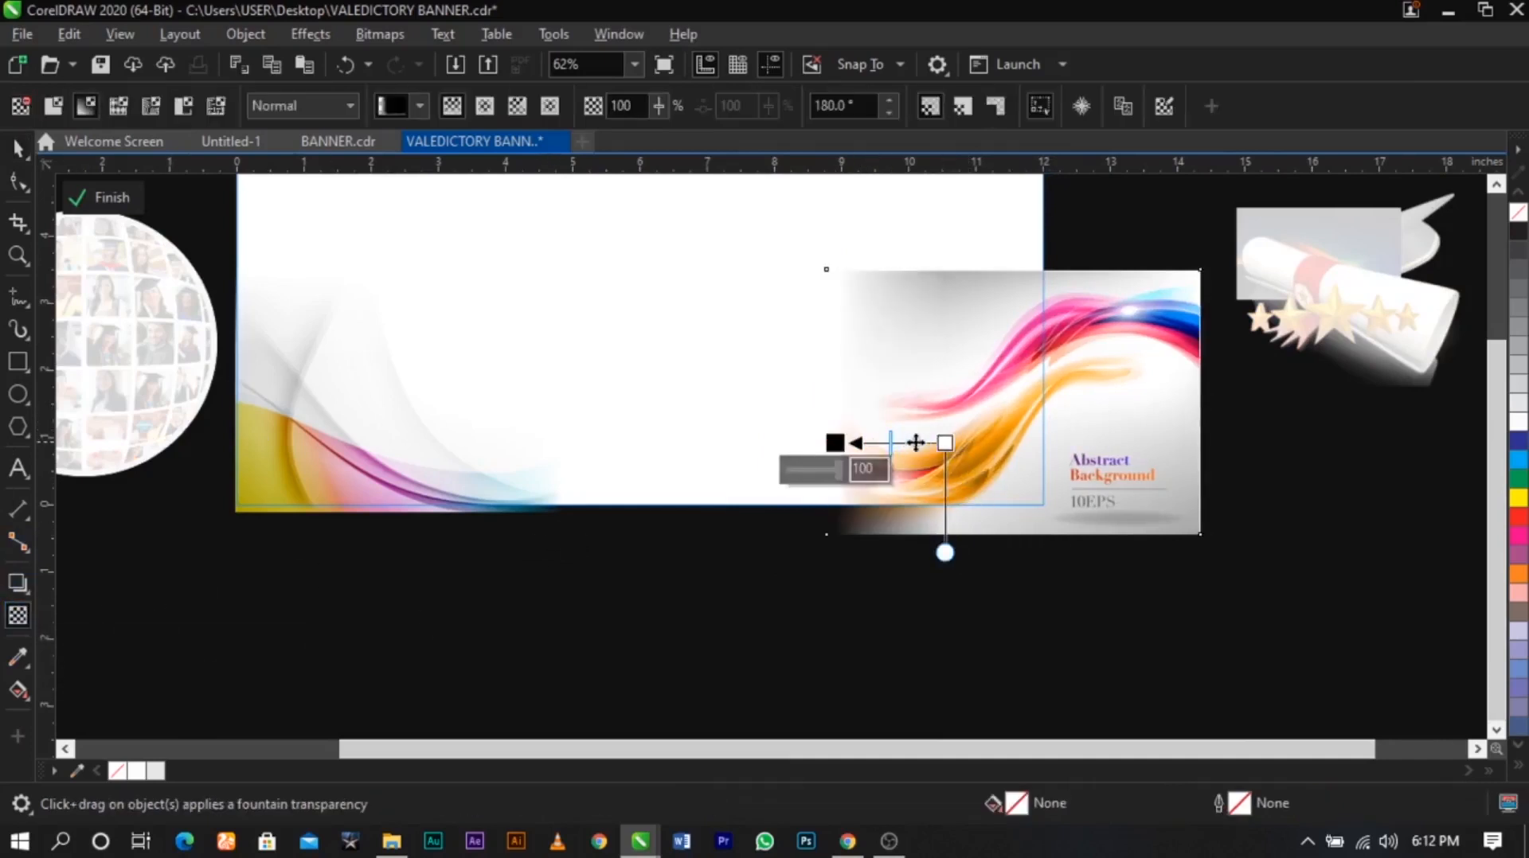
left_click_drag(945, 443, 1013, 444)
left_click_drag(836, 444, 854, 442)
left_click_drag(1014, 443, 995, 442)
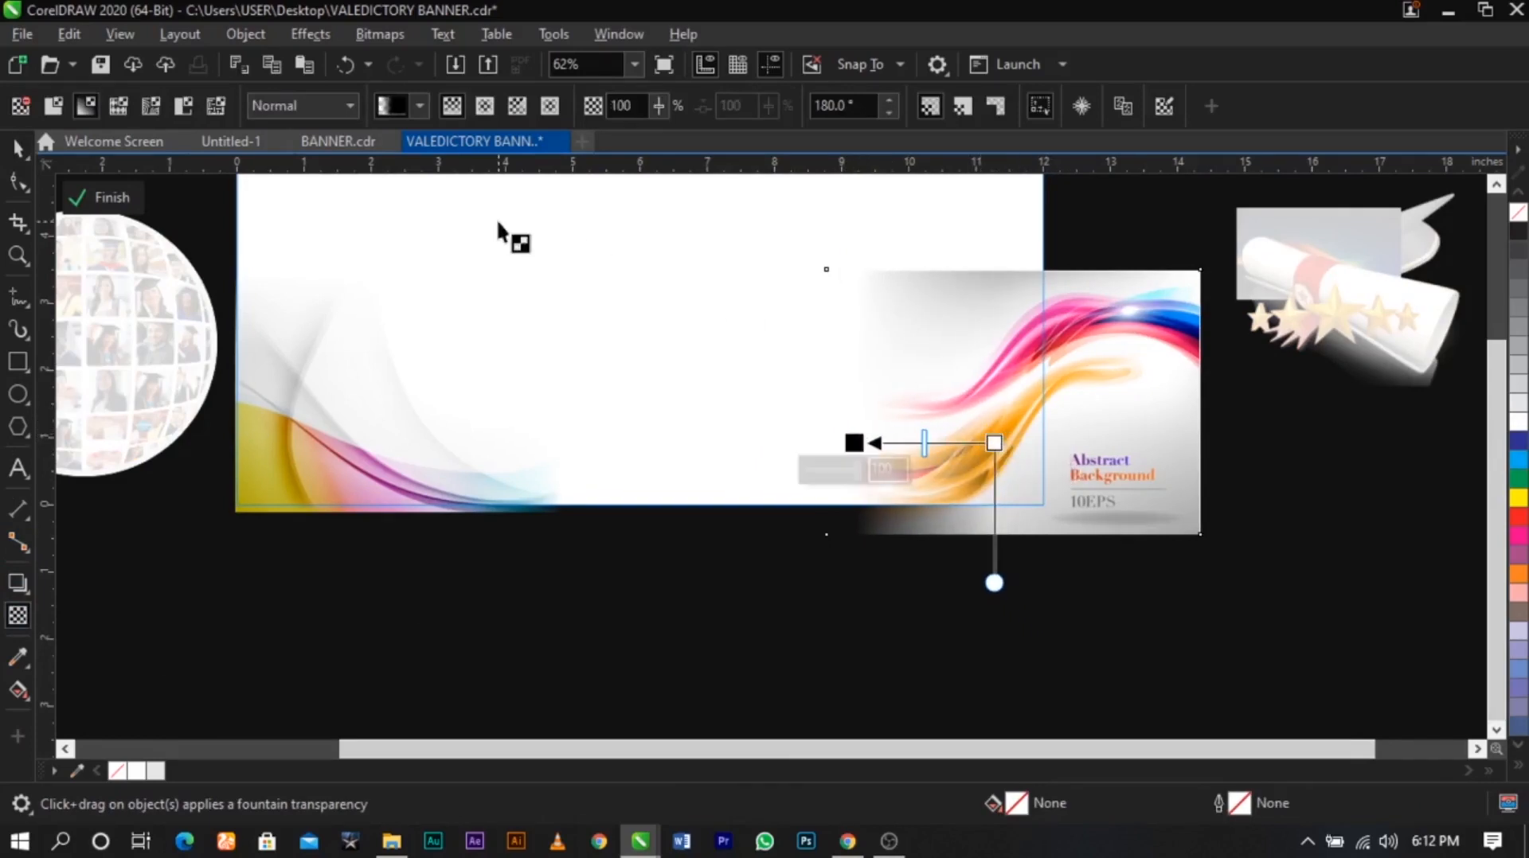
Convert the left-faded wave image to a 300 dpi RGB Color (24-bit) bitmap with anti-aliasing and a transparent background
left_click(383, 33)
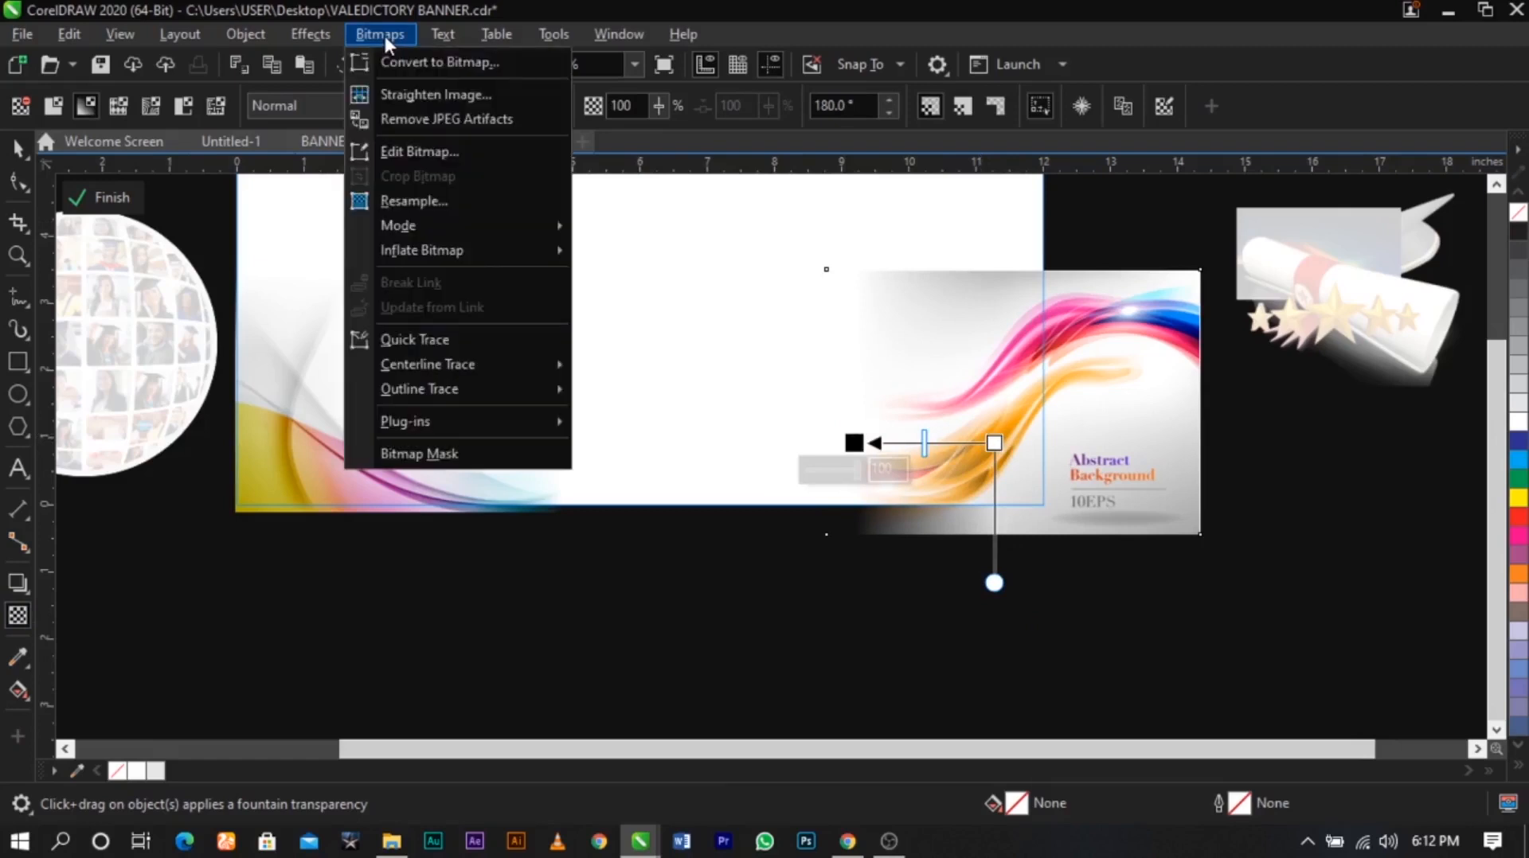
left_click(402, 62)
left_click(794, 544)
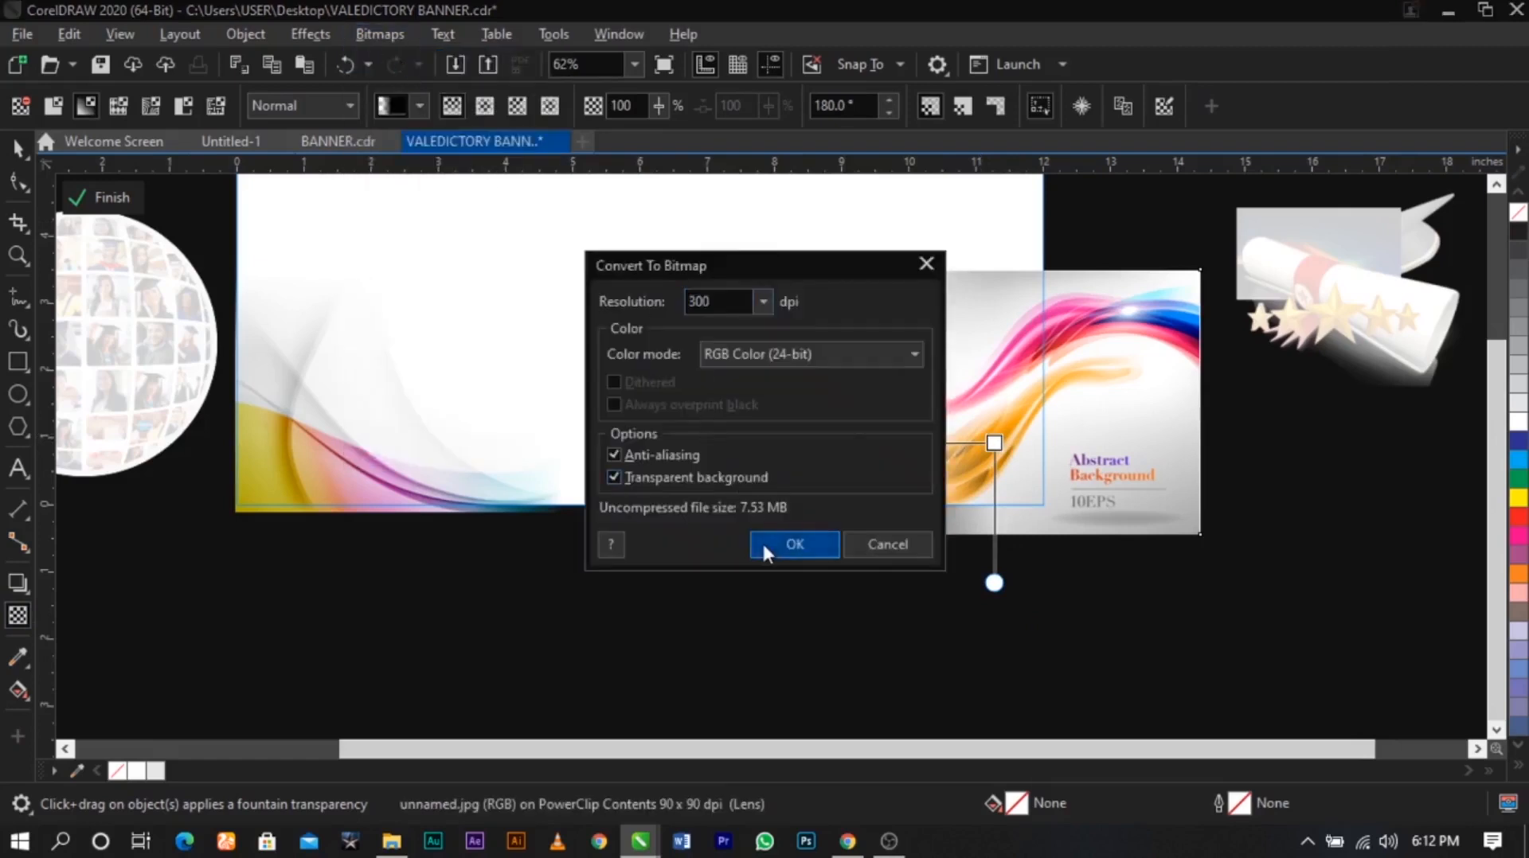
Apply a vertical fountain transparency to the wave image so its top edge fades out, lowering the fade's start and end points
left_click_drag(964, 279, 970, 270)
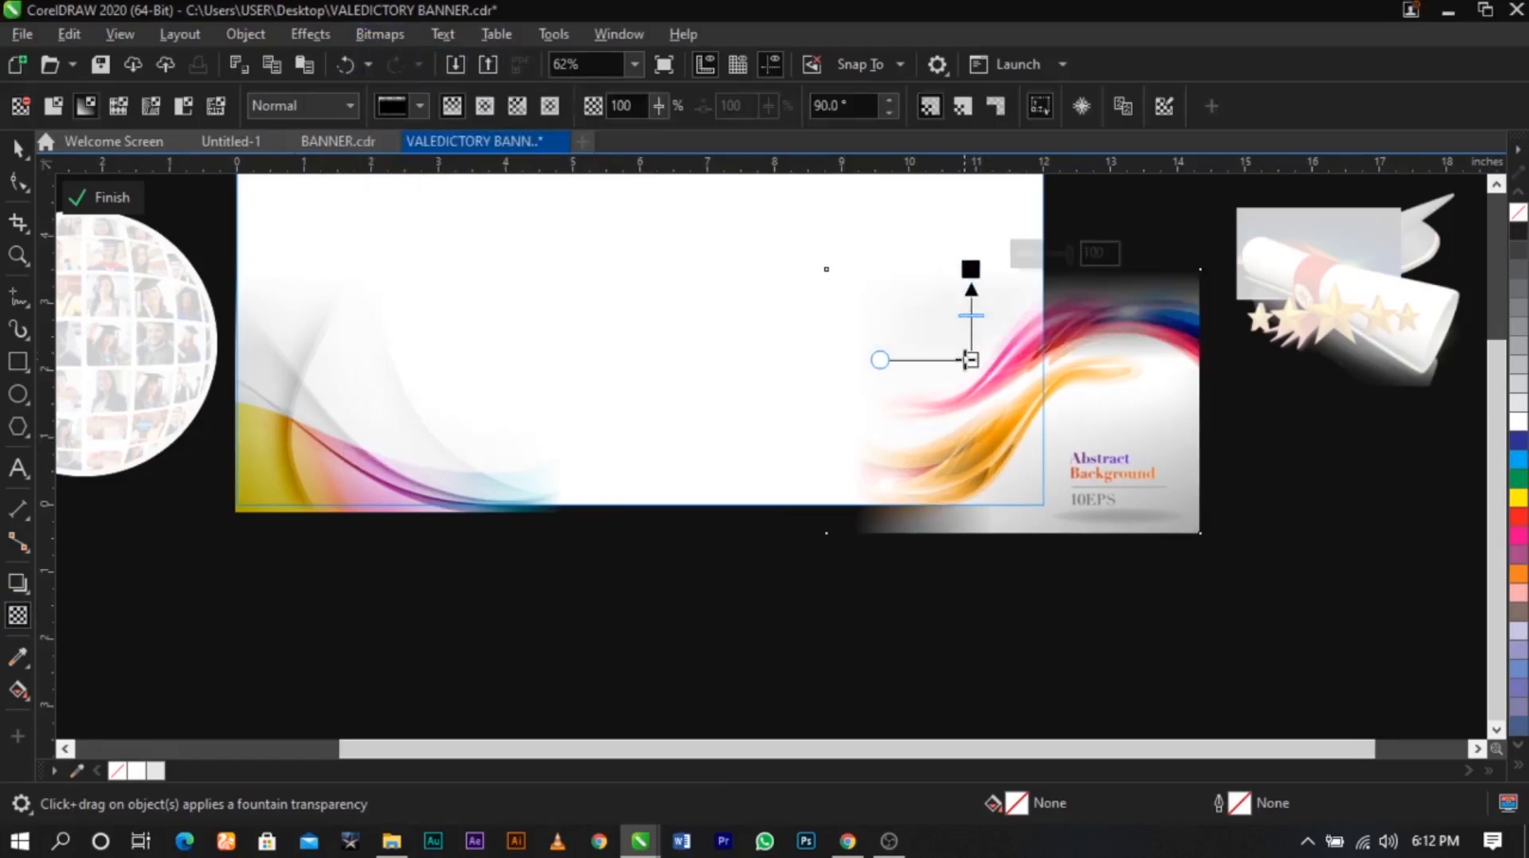
left_click_drag(970, 359, 971, 381)
left_click_drag(972, 272, 973, 296)
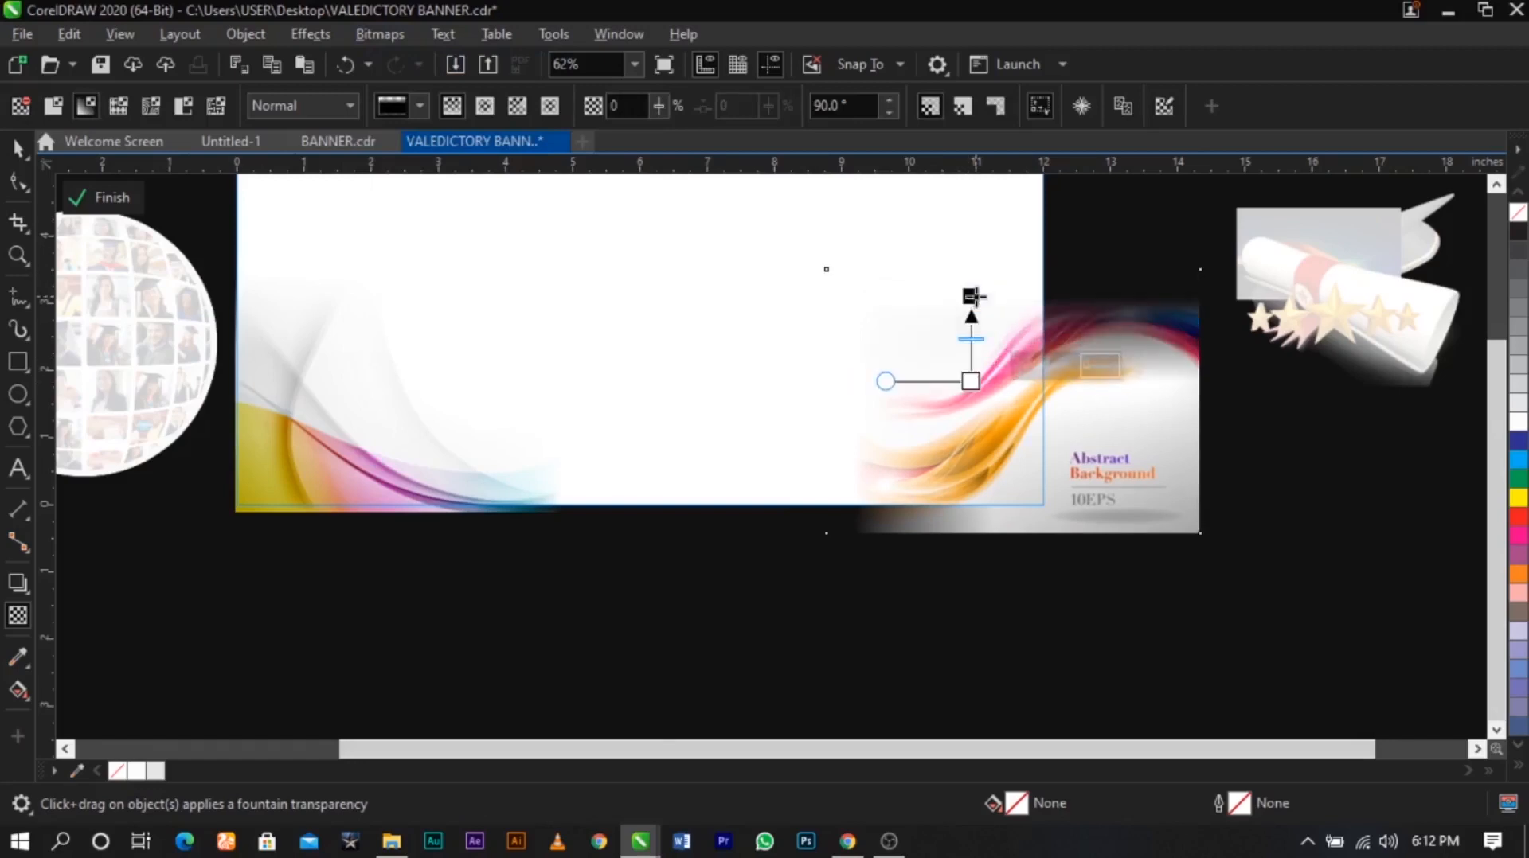
scroll(973, 295, "up", 2)
left_click_drag(991, 539, 944, 316)
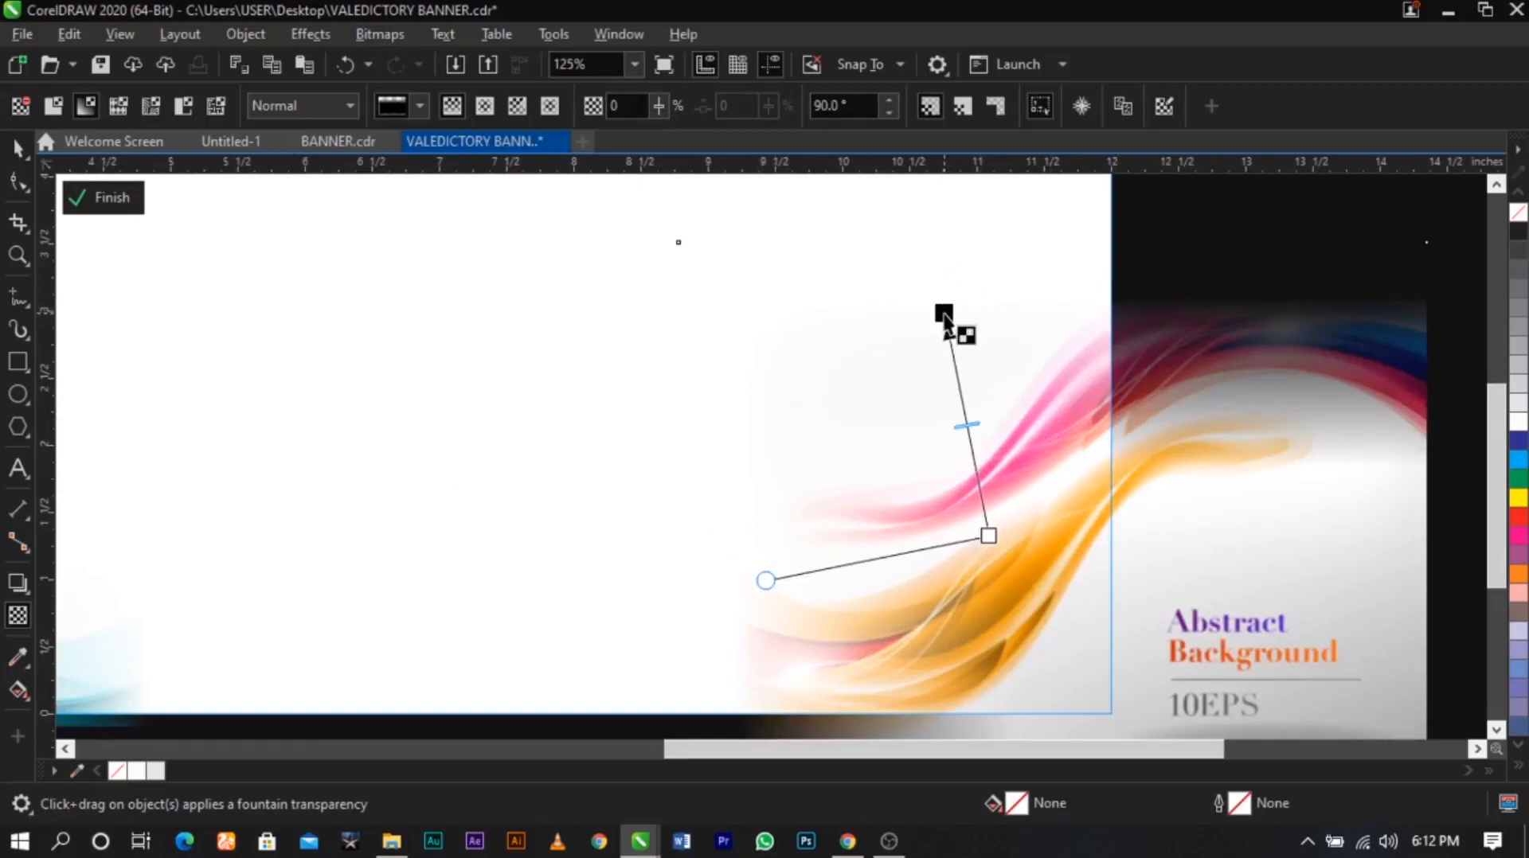
left_click_drag(944, 315, 988, 334)
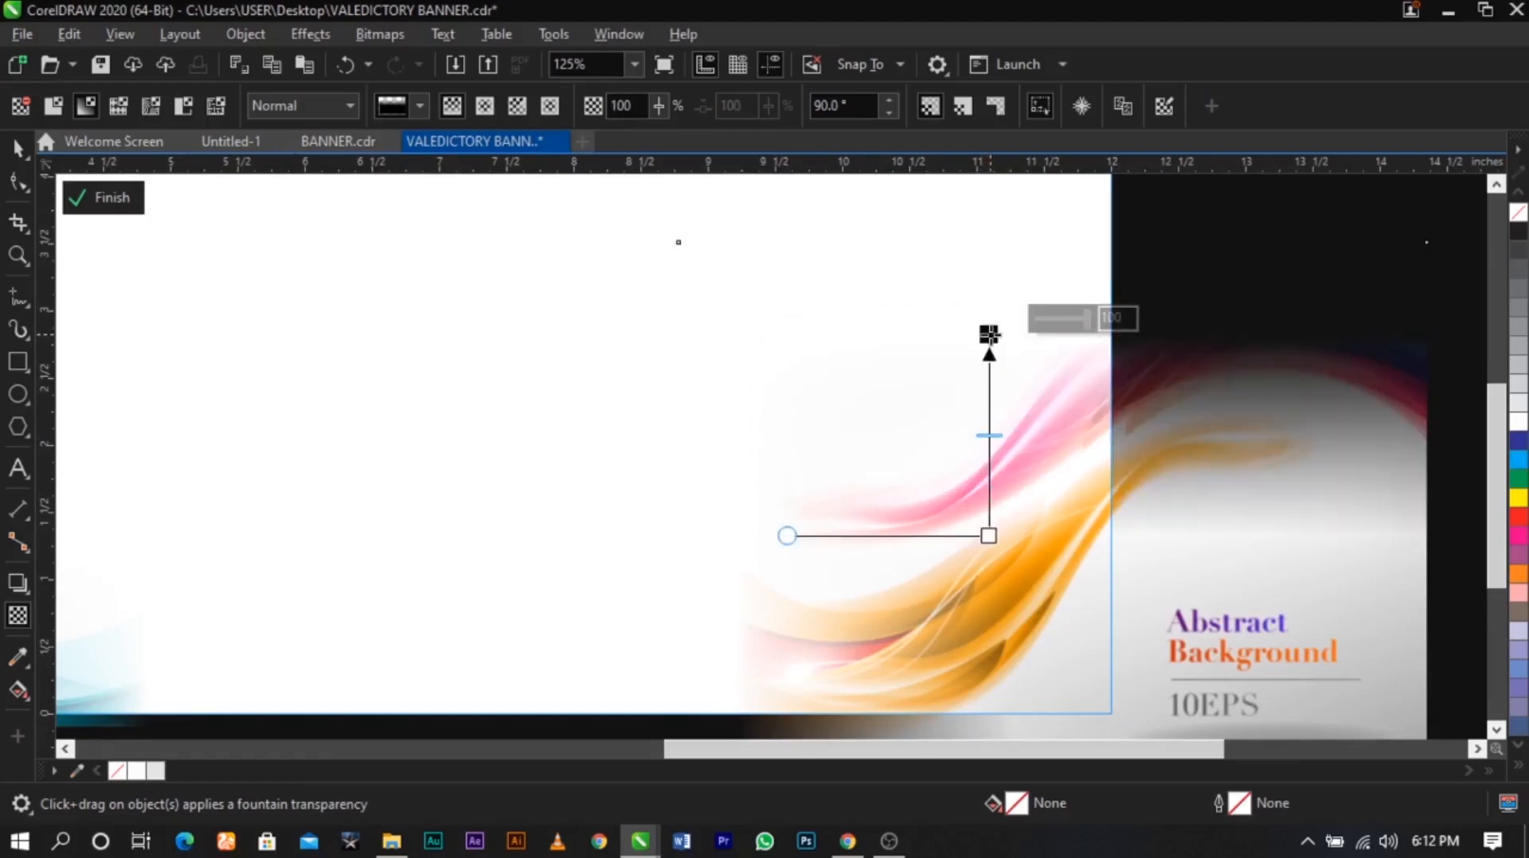
key("space")
Enlarge the faded wave image to about 5.99 by 4.24 inches and reposition it over the frame's lower-right corner
left_click_drag(1032, 514, 981, 505)
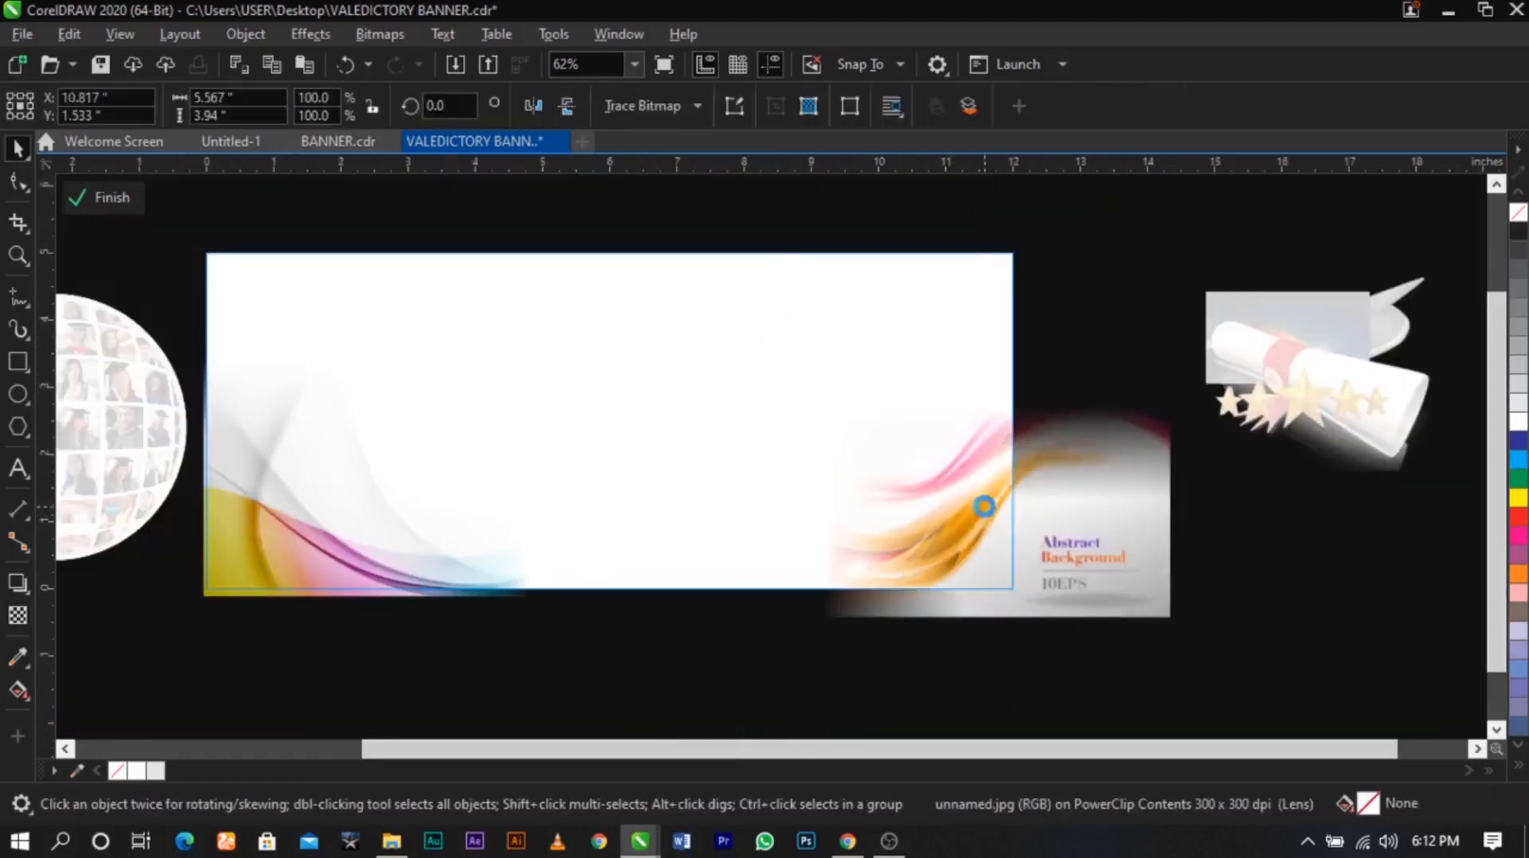
left_click_drag(1127, 348, 1141, 337)
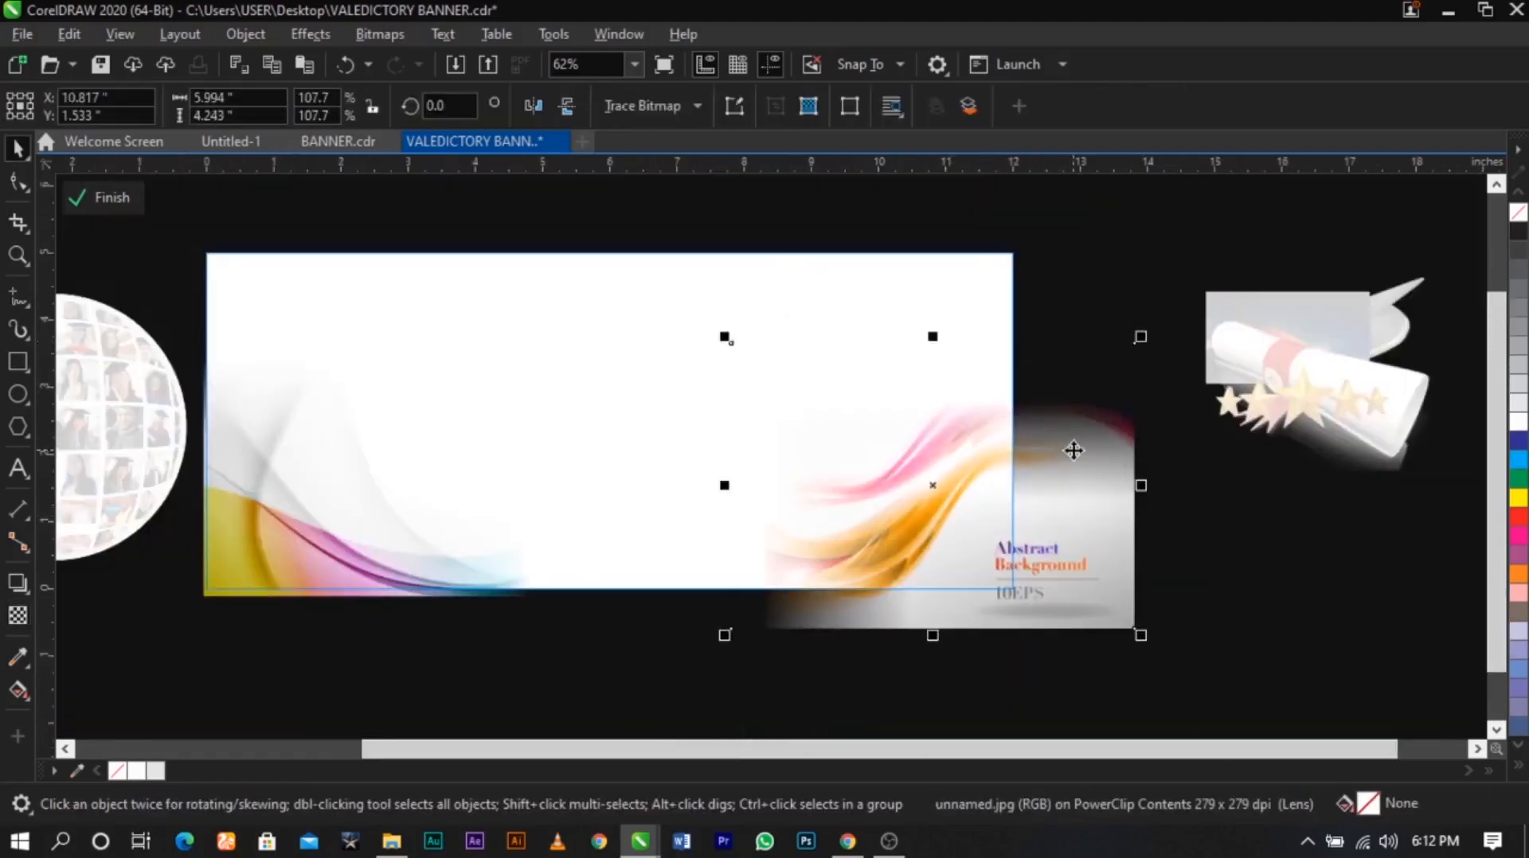
left_click_drag(1072, 450, 1093, 450)
left_click_drag(1094, 453, 1101, 454)
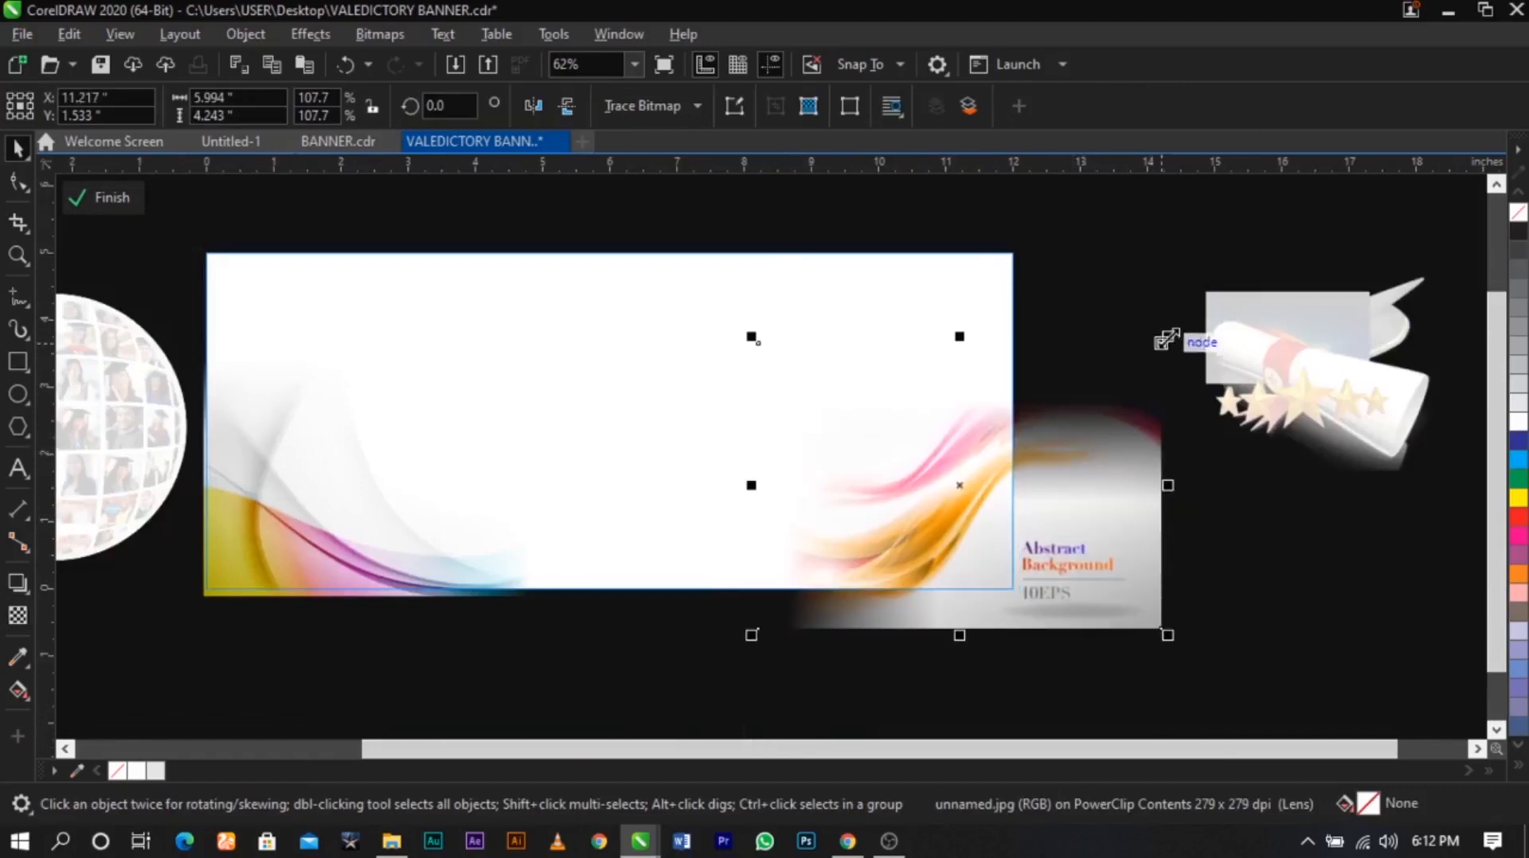
Enlarge the wave image slightly more, adjust its position in the lower-right corner, and finish editing the PowerClip
left_click_drag(1162, 339, 1184, 309)
left_click_drag(1128, 424, 1136, 426)
left_click_drag(1192, 308, 1184, 328)
left_click_drag(1097, 422, 1097, 431)
left_click(1256, 475, "ctrl")
left_click(1255, 474)
scroll(1075, 454, "down", 2)
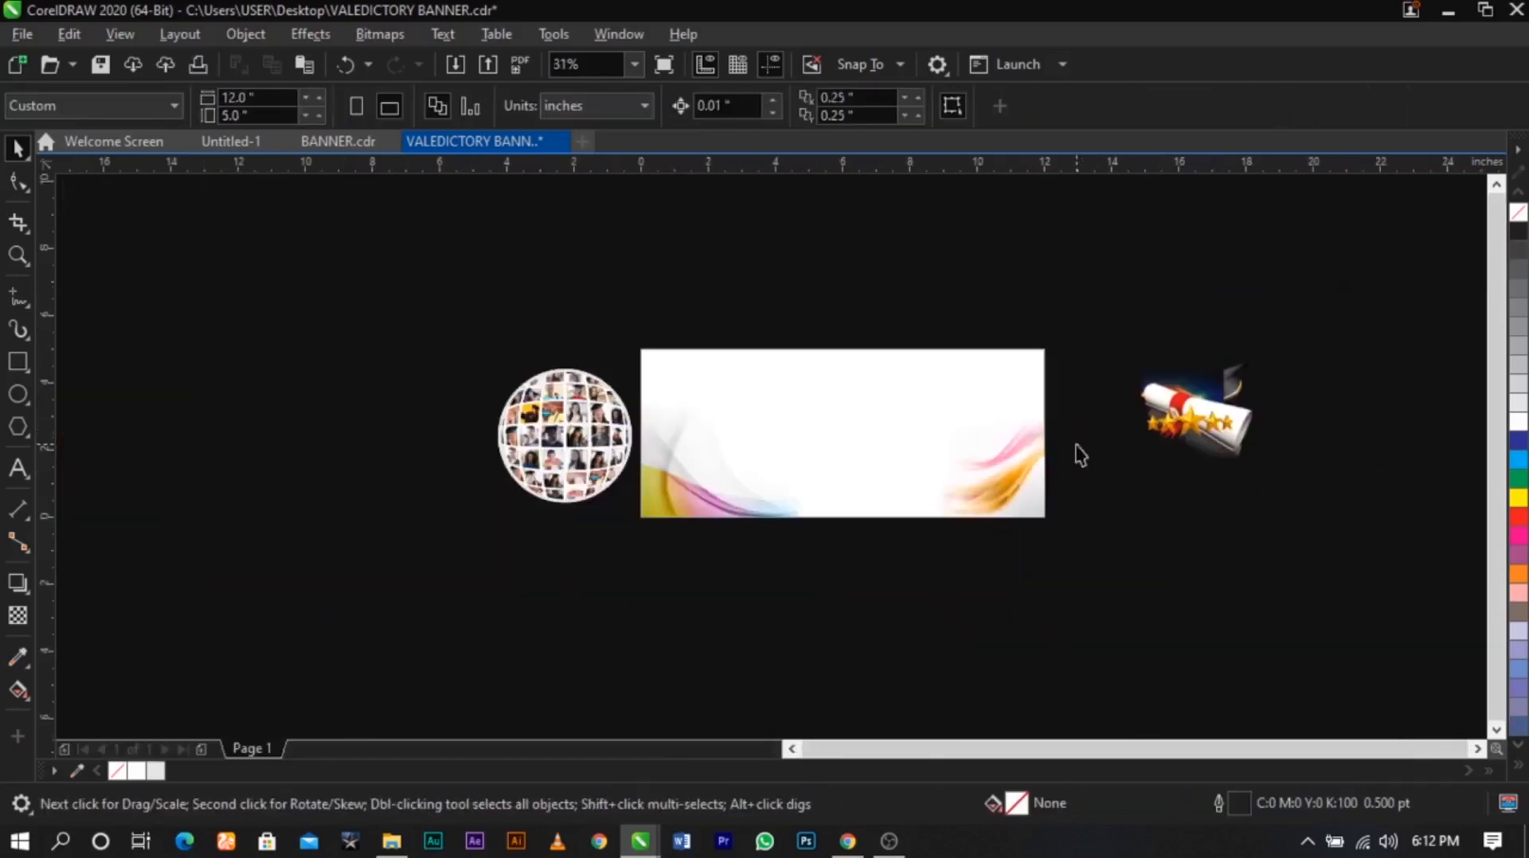
key("z")
left_click_drag(619, 332, 1130, 559)
key("space")
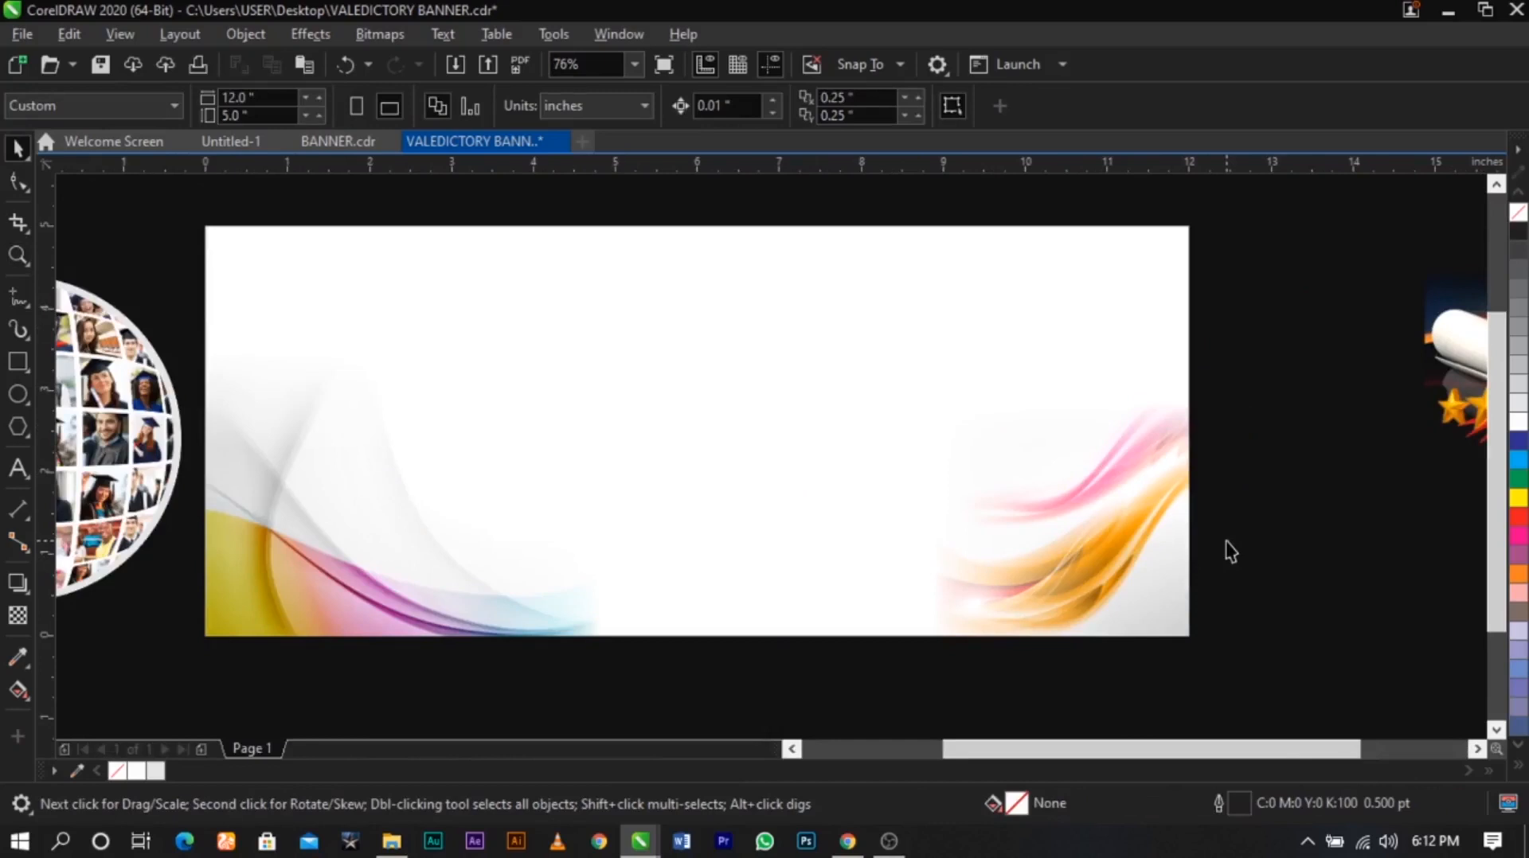
Separate the stacked graduation images, moving the gold stars left of the globe, the scroll beneath it, and the cap clear of the stack
scroll(1327, 445, "down", 2)
left_click_drag(1431, 424, 876, 452)
scroll(1306, 334, "down", 2)
left_click_drag(1388, 388, 1120, 545)
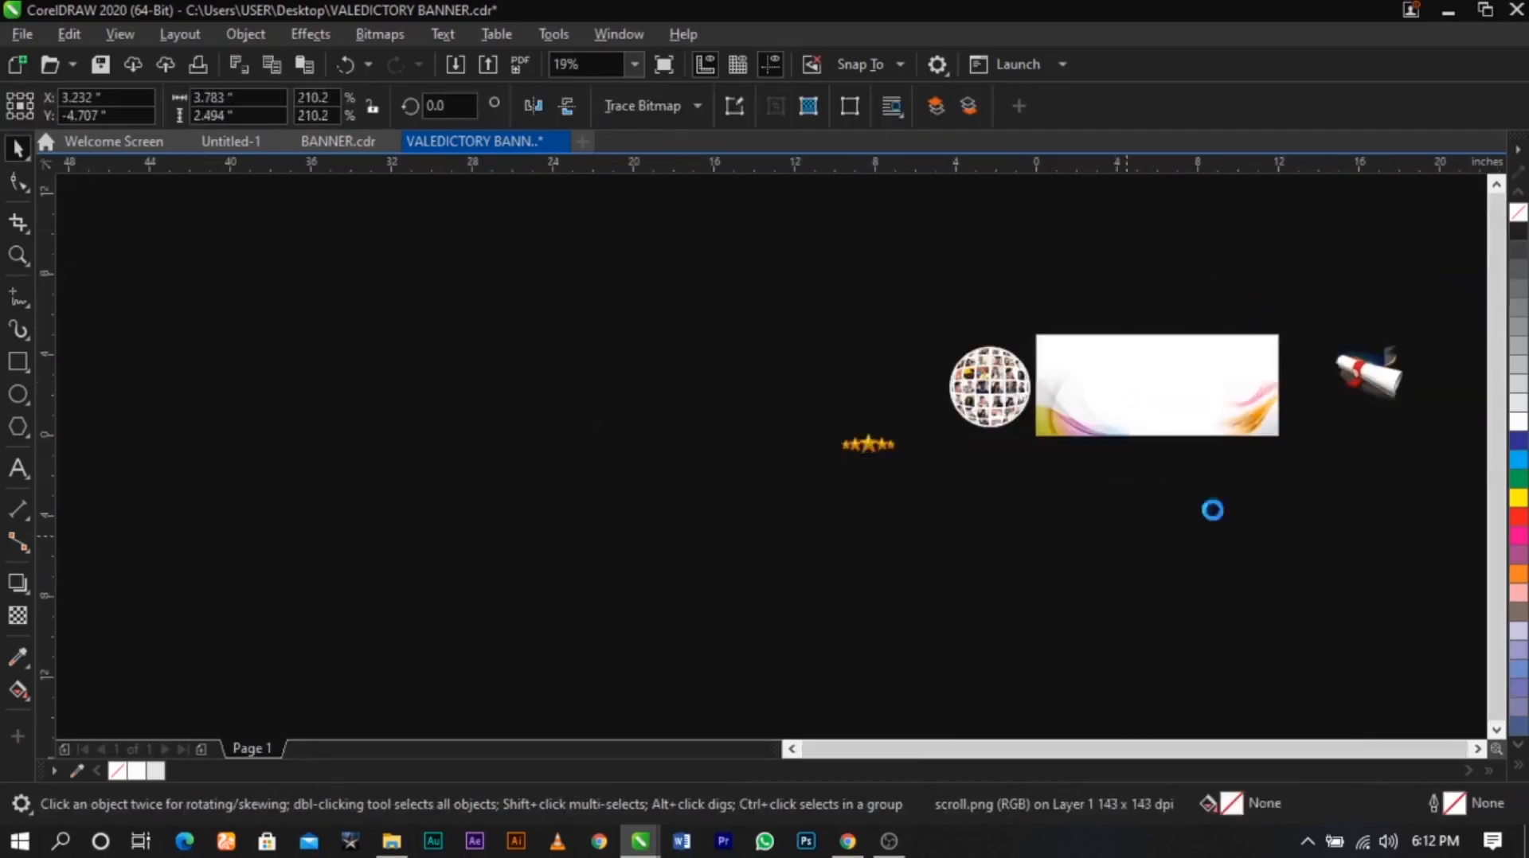
left_click_drag(1358, 366, 1387, 399)
left_click(1204, 510)
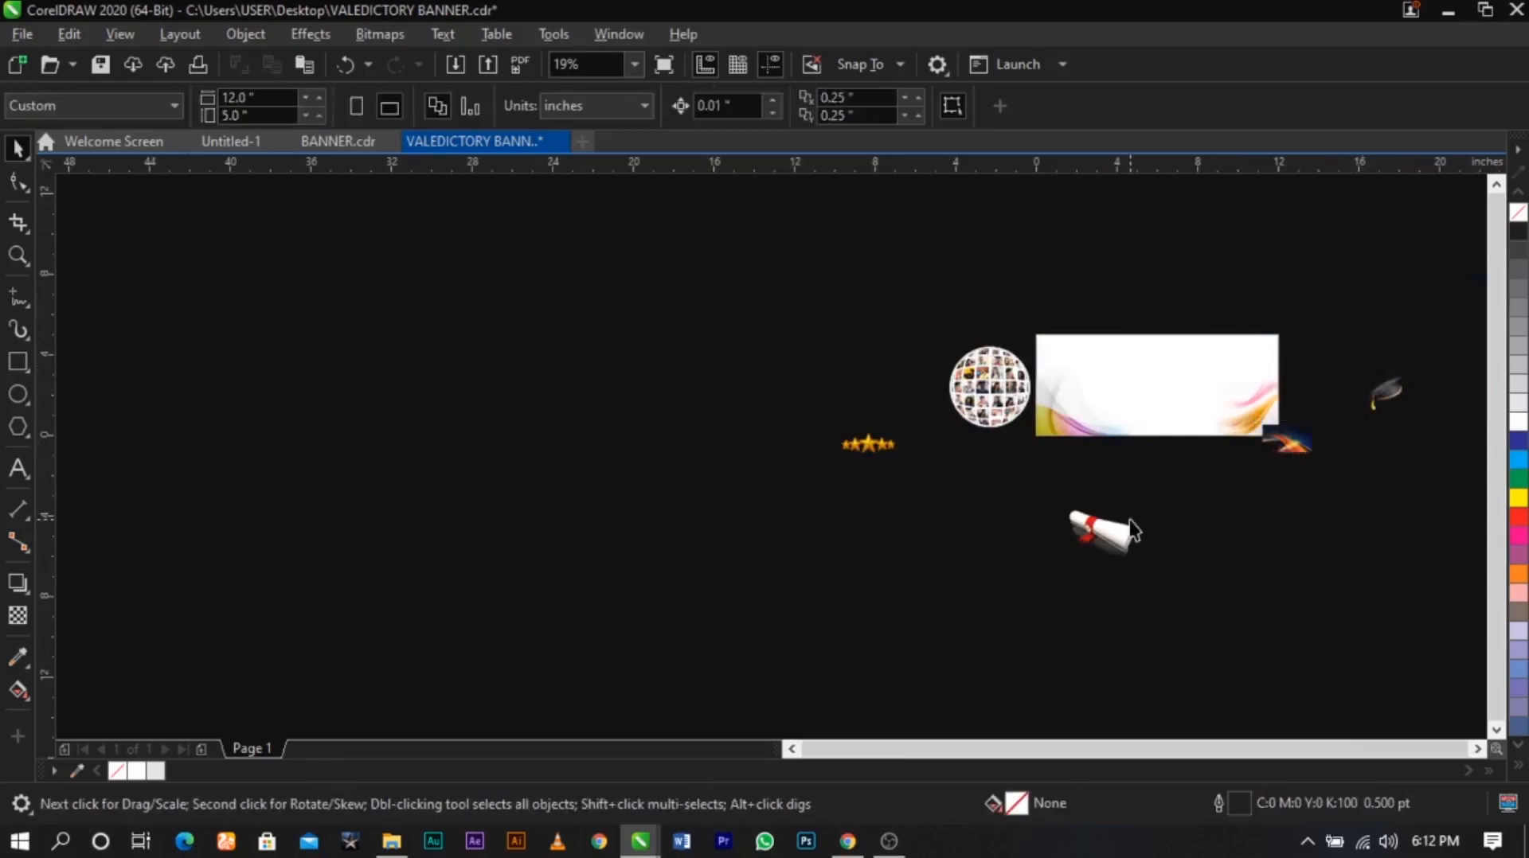
left_click_drag(1103, 541, 993, 478)
Move the dark orange-flare image to the empty area below the banner and deselect it
scroll(1237, 400, "up", 2)
left_click_drag(1364, 508, 1087, 583)
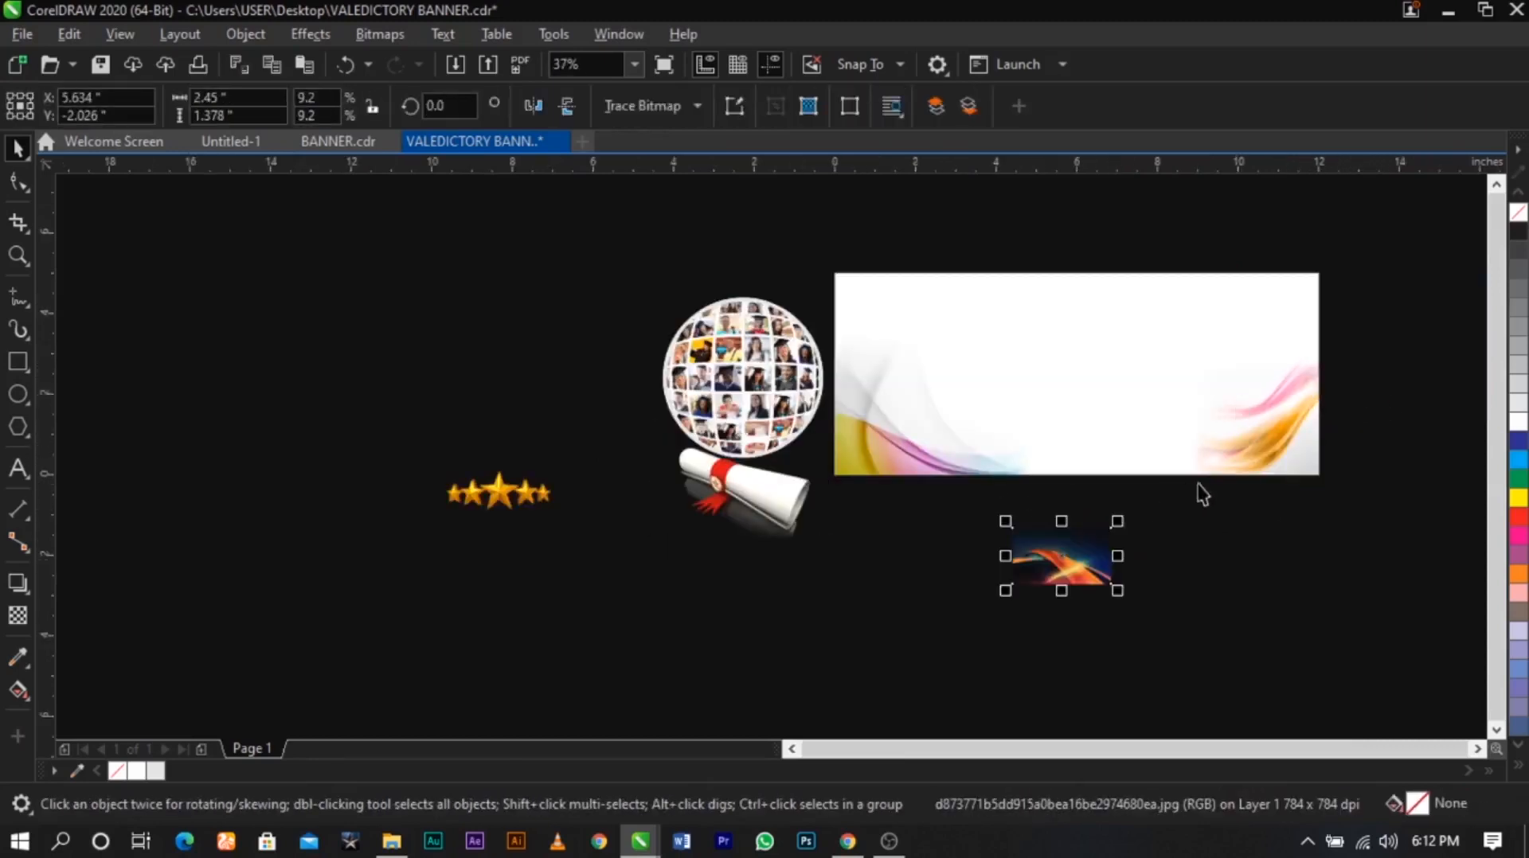
left_click(1198, 554)
right_click(1199, 549)
left_click(1261, 675)
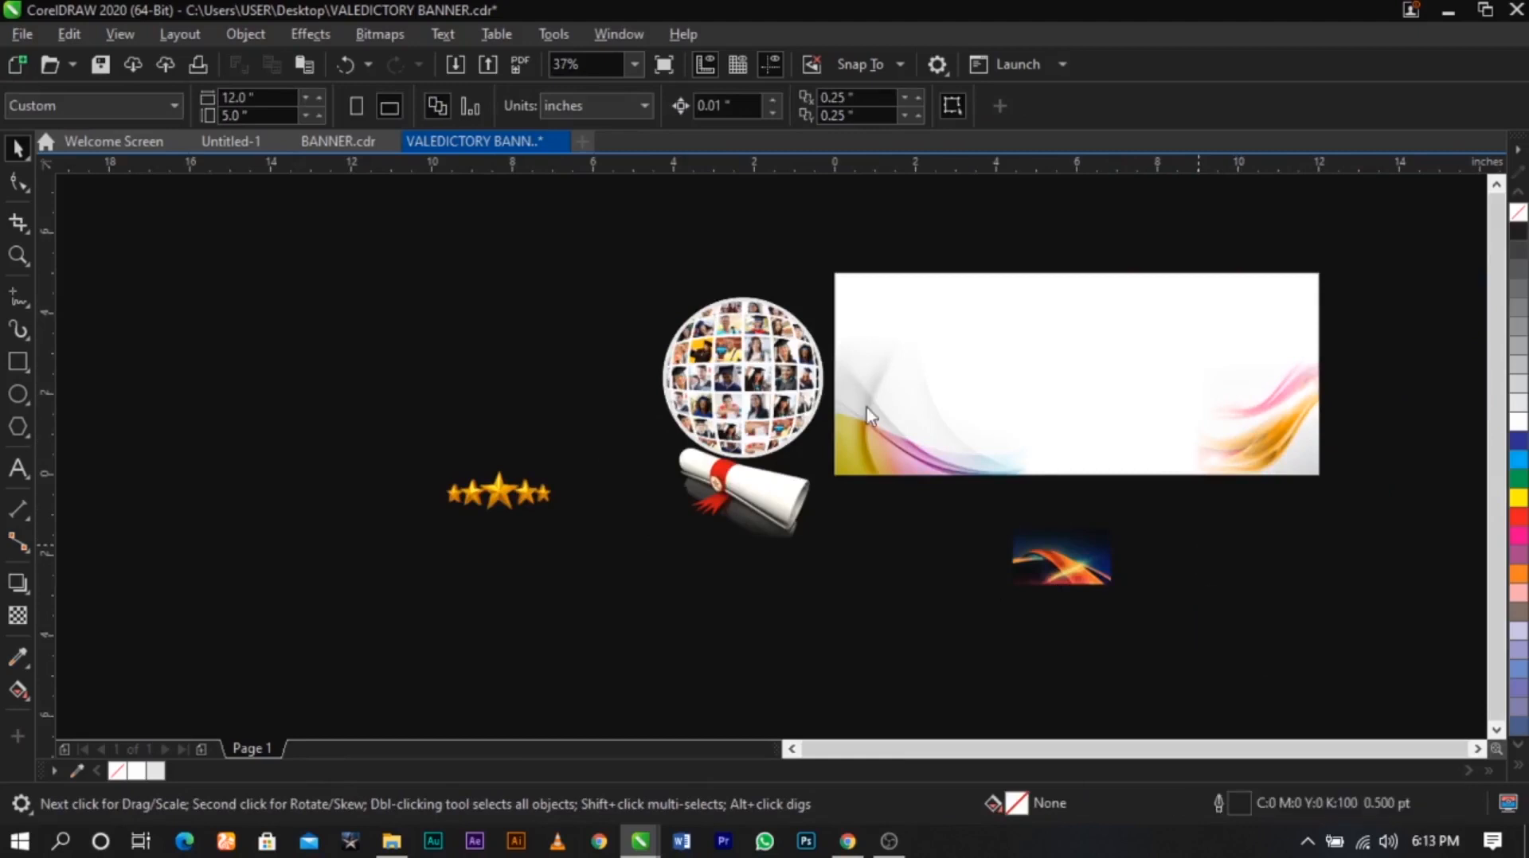
Import the university crest image 92ee936ffdec0749407abe674677b257.png from the GUEST folder, placing it about 0.94 by 1.18 inches on the banner's left half
scroll(889, 398, "down", 3)
scroll(889, 404, "down", 3)
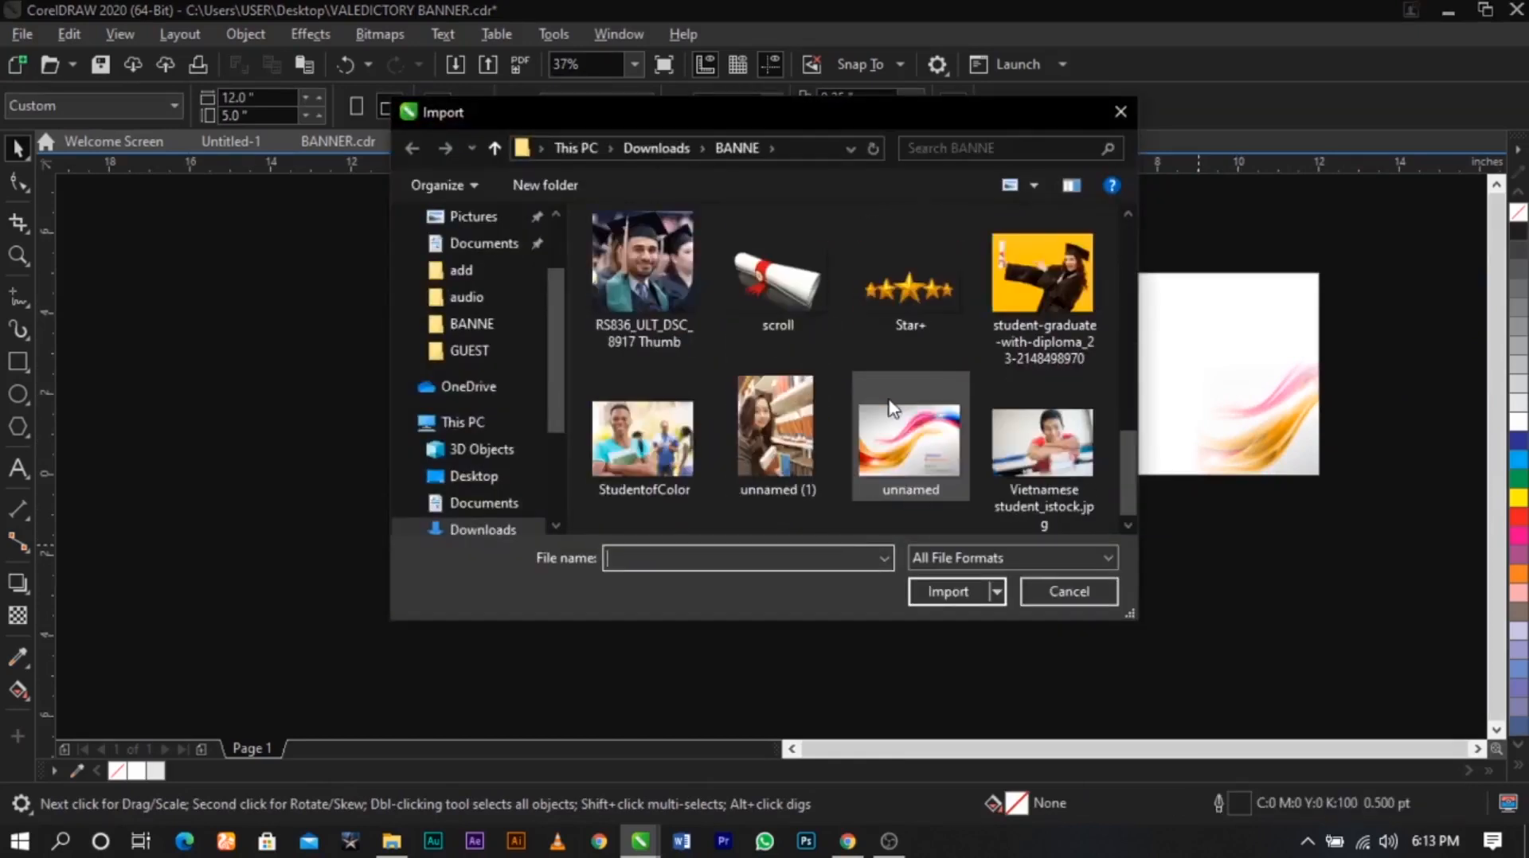
scroll(889, 402, "up", 10)
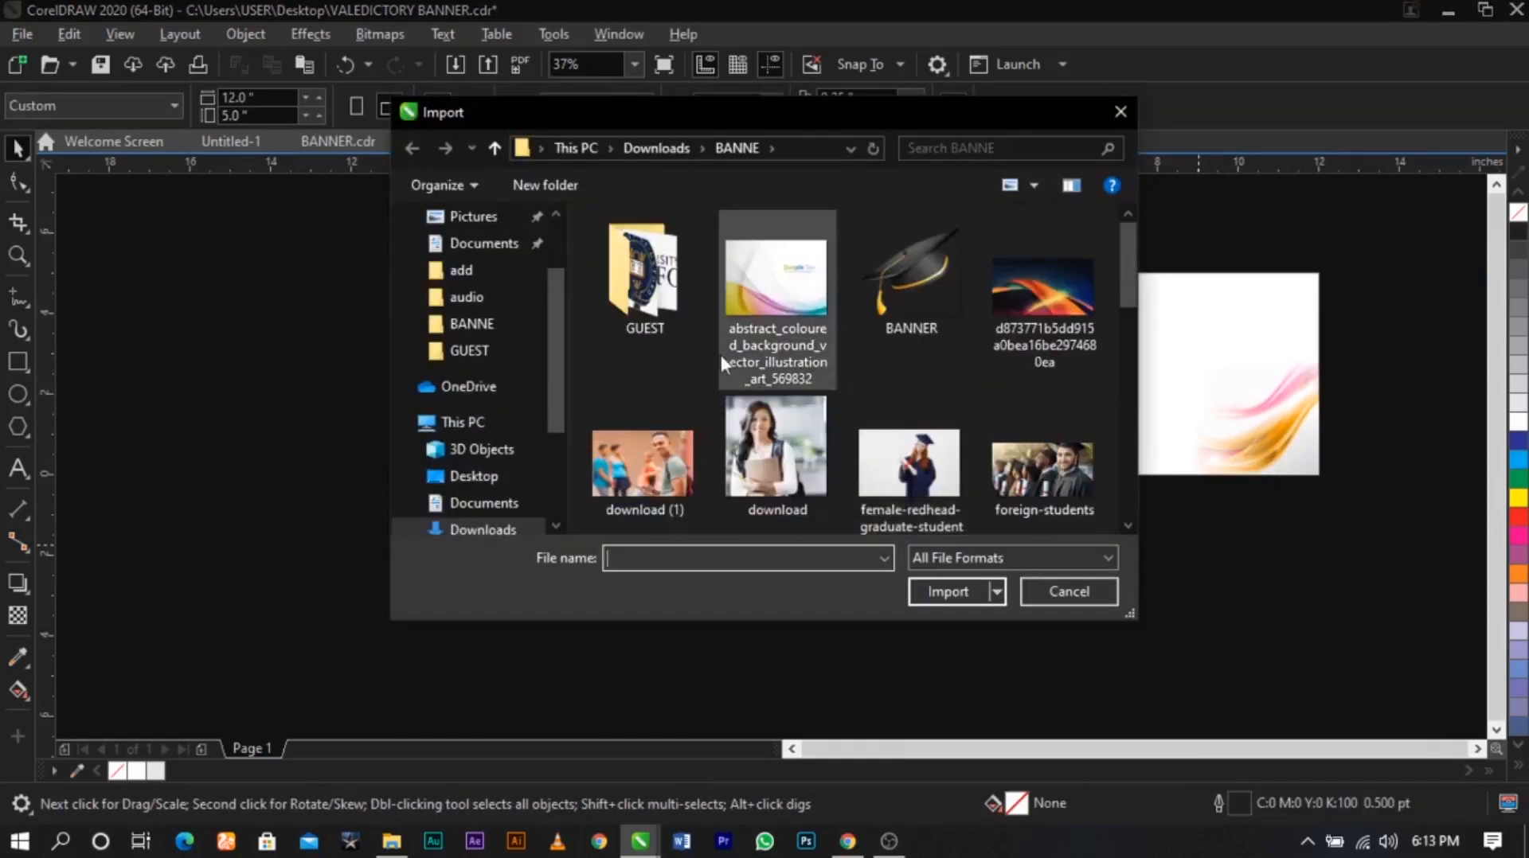
double_click(662, 313)
left_click(666, 346)
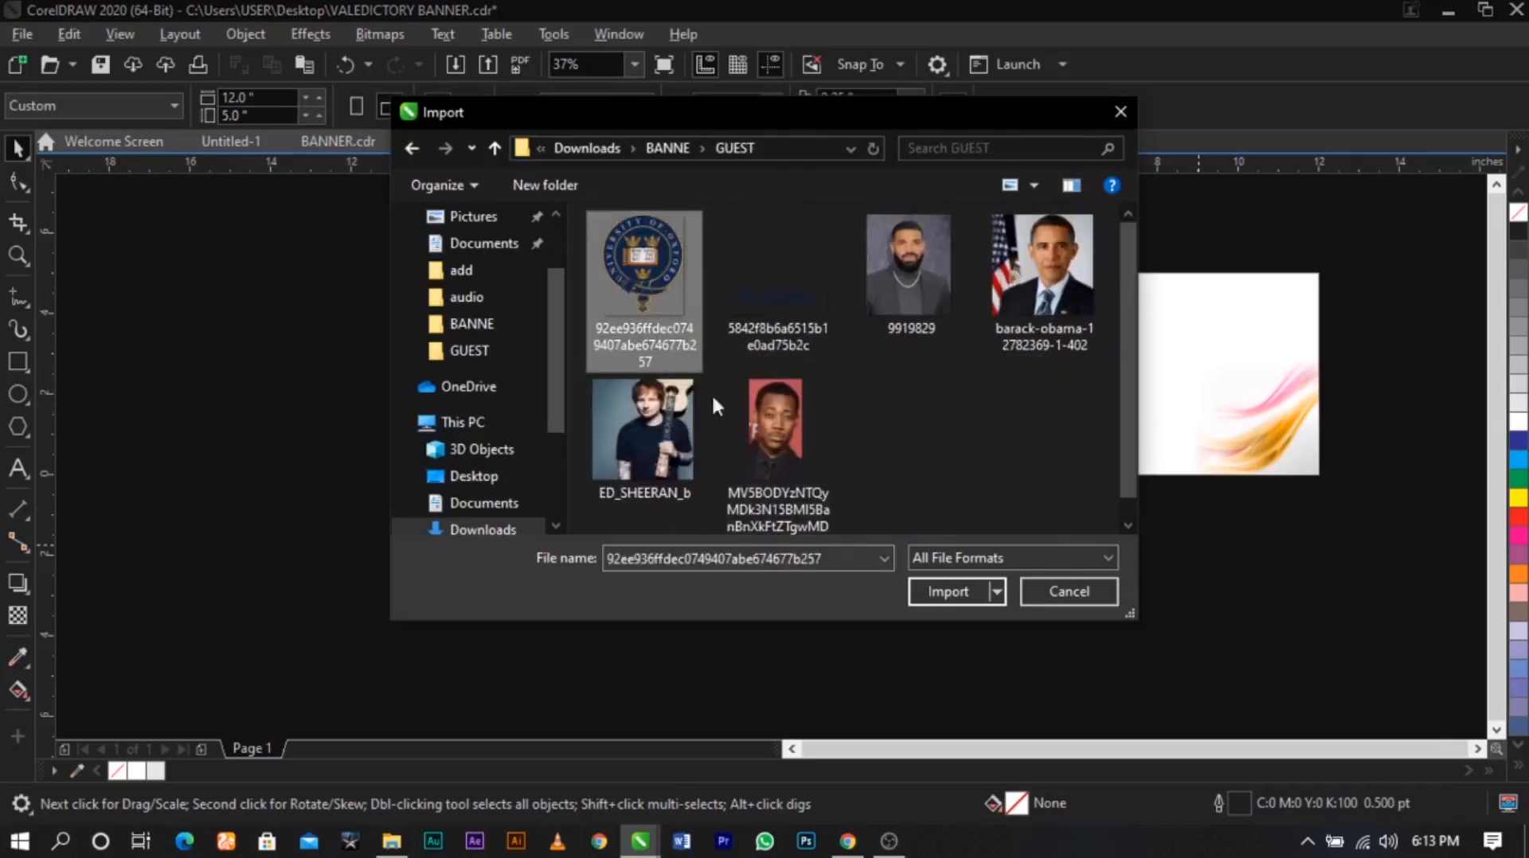
left_click(942, 592)
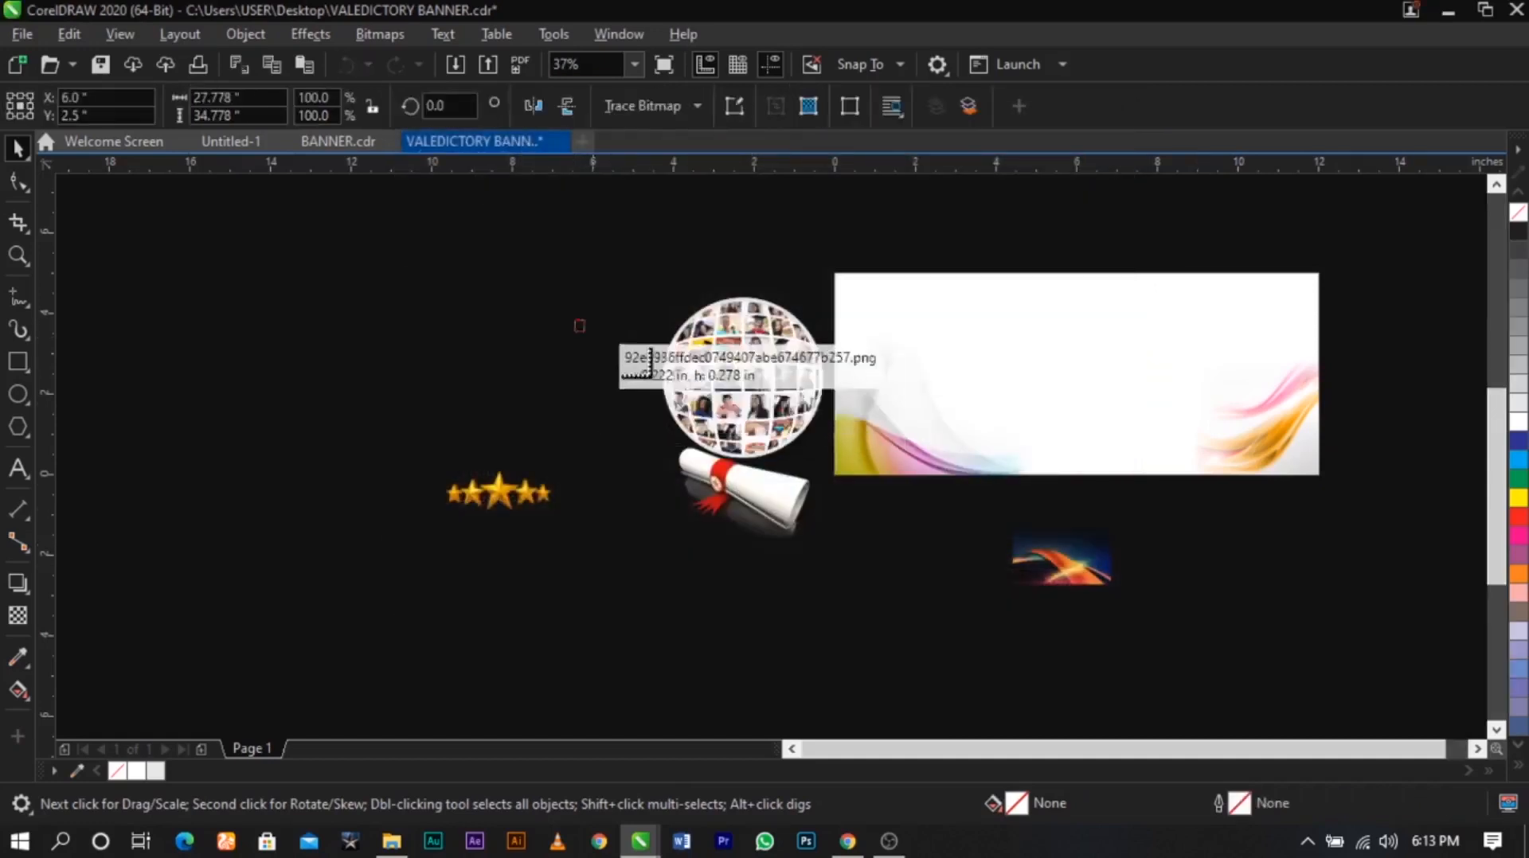
left_click_drag(566, 313, 935, 396)
Move the crest to the banner's upper-right corner, enlarge it to about 1.13 by 1.41 inches, and deselect it
key("z")
left_click_drag(779, 266, 1335, 495)
key("space")
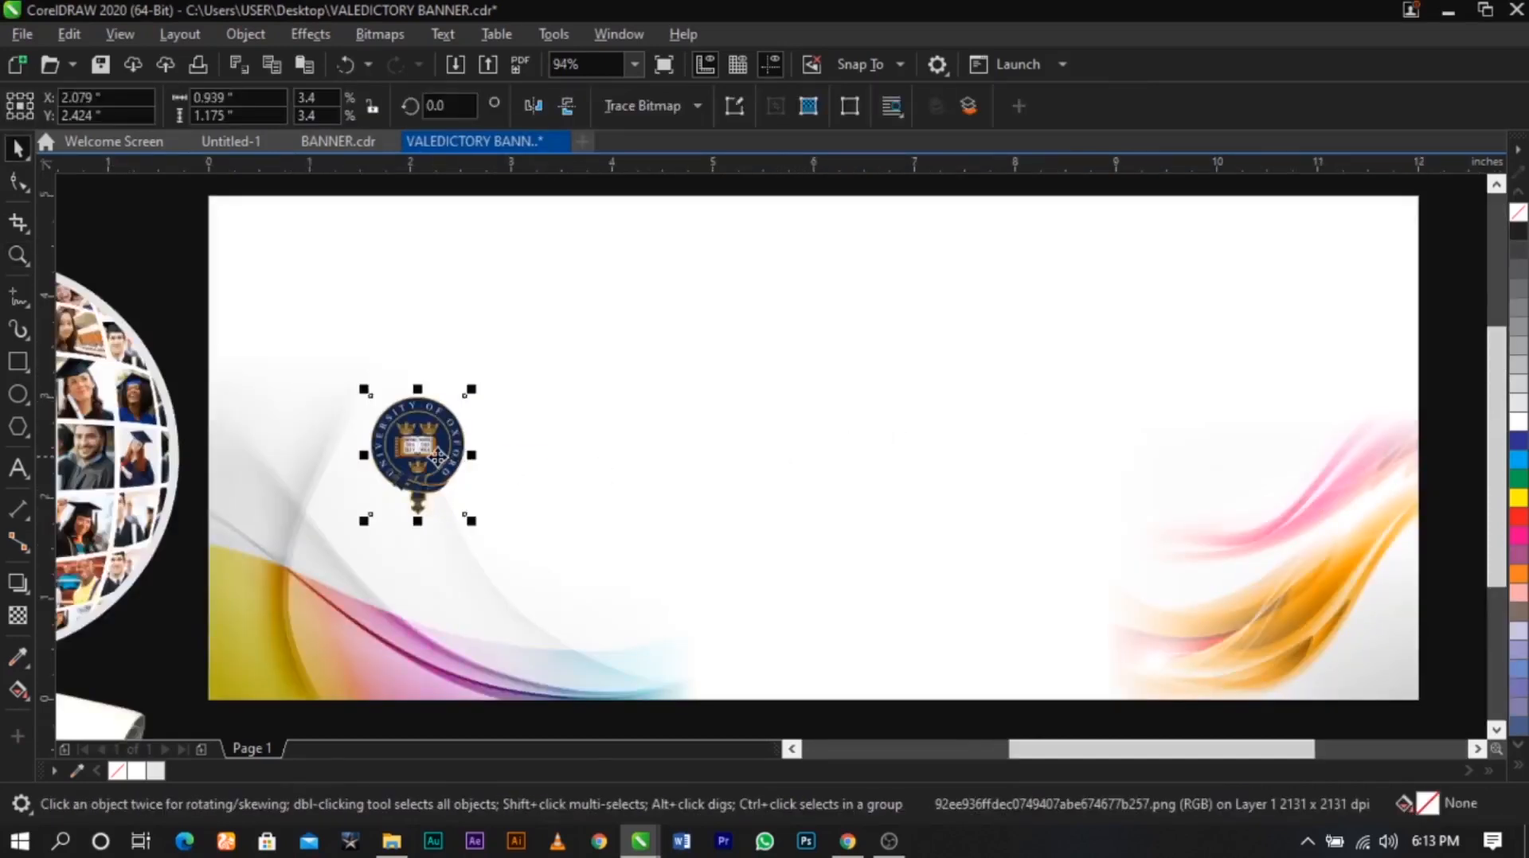
left_click_drag(434, 448, 604, 474)
left_click_drag(642, 404, 932, 327)
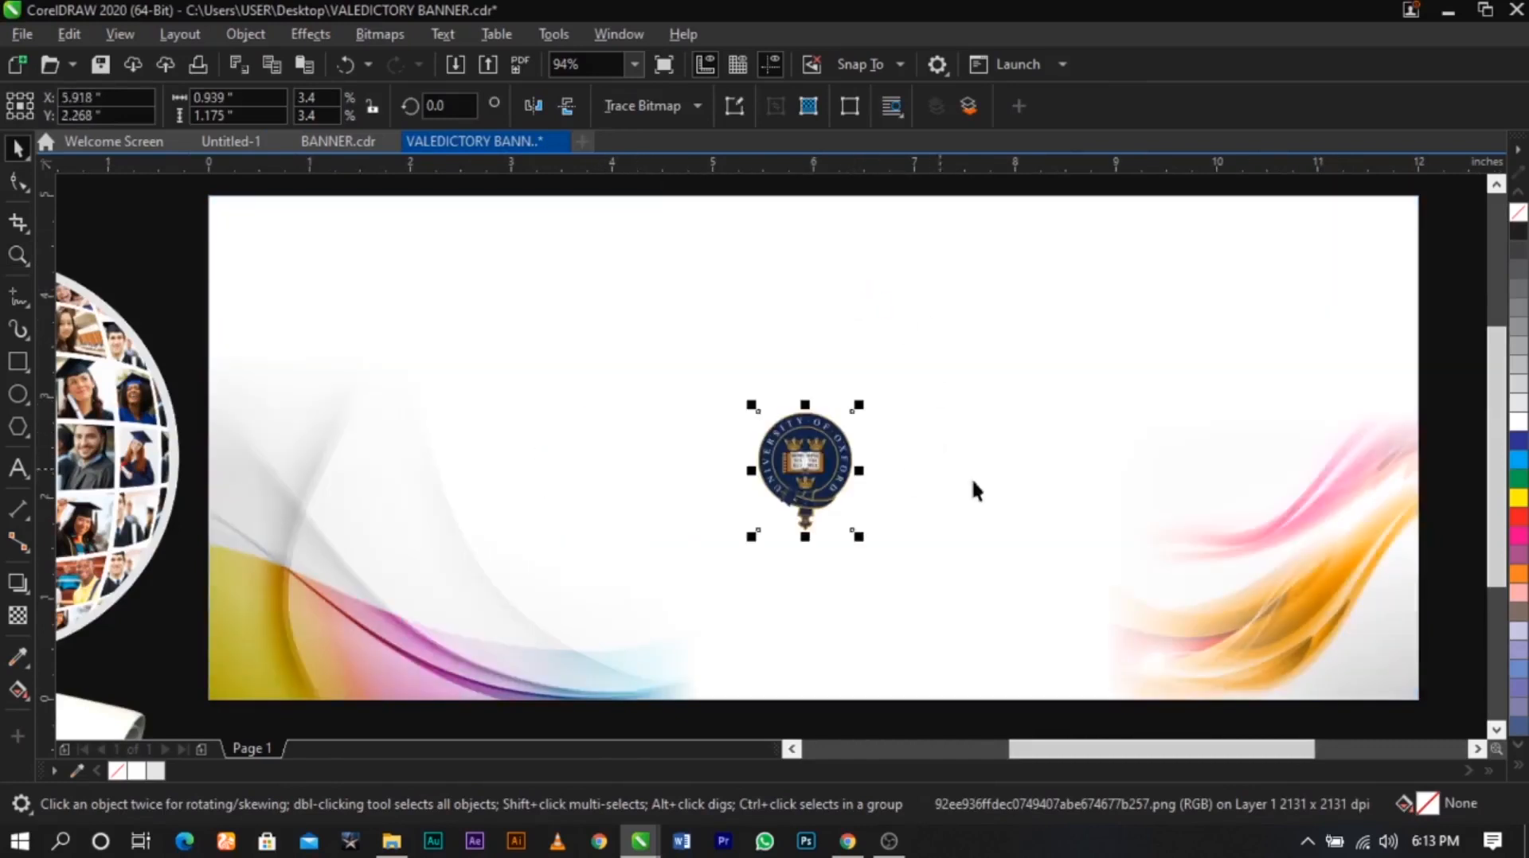
scroll(836, 436, "down", 3)
scroll(617, 444, "up", 3)
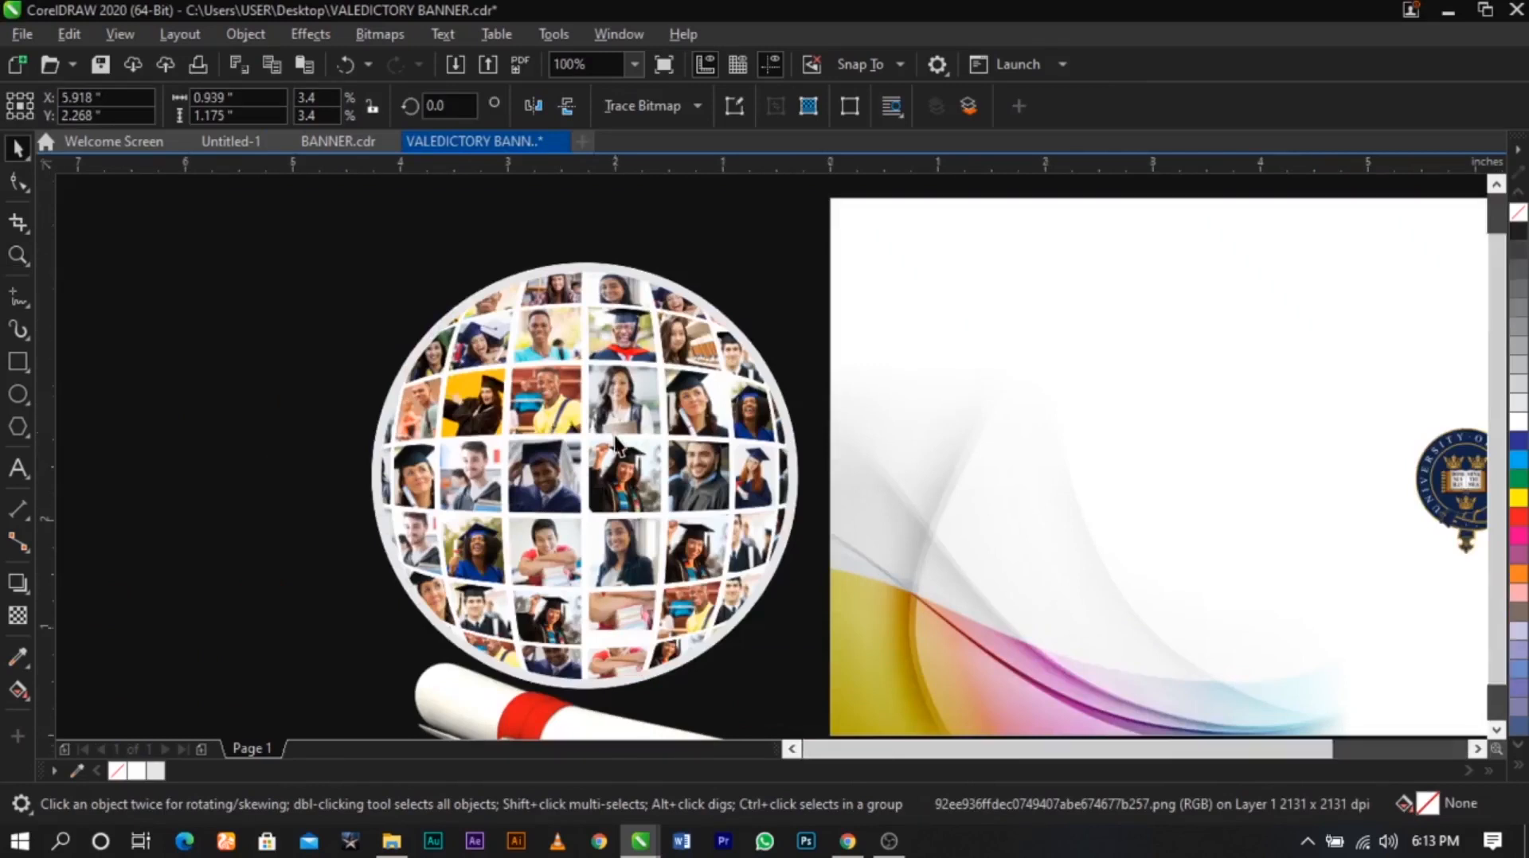
scroll(617, 438, "down", 2)
key("z")
left_click_drag(637, 293, 1393, 601)
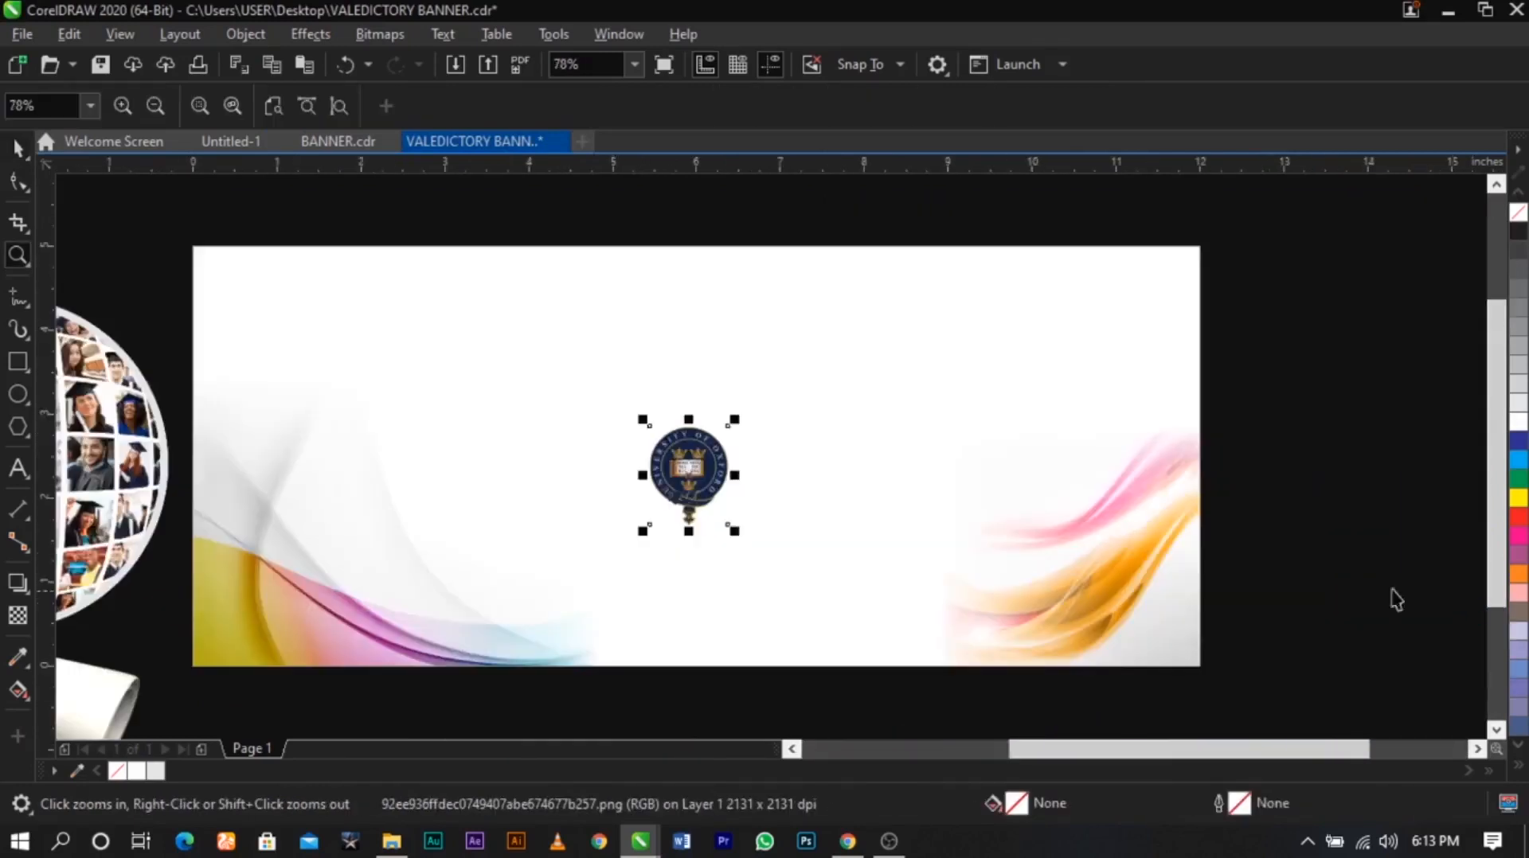
key("space")
left_click_drag(696, 474, 1178, 416)
scroll(1163, 394, "up", 2)
scroll(1163, 411, "down", 1)
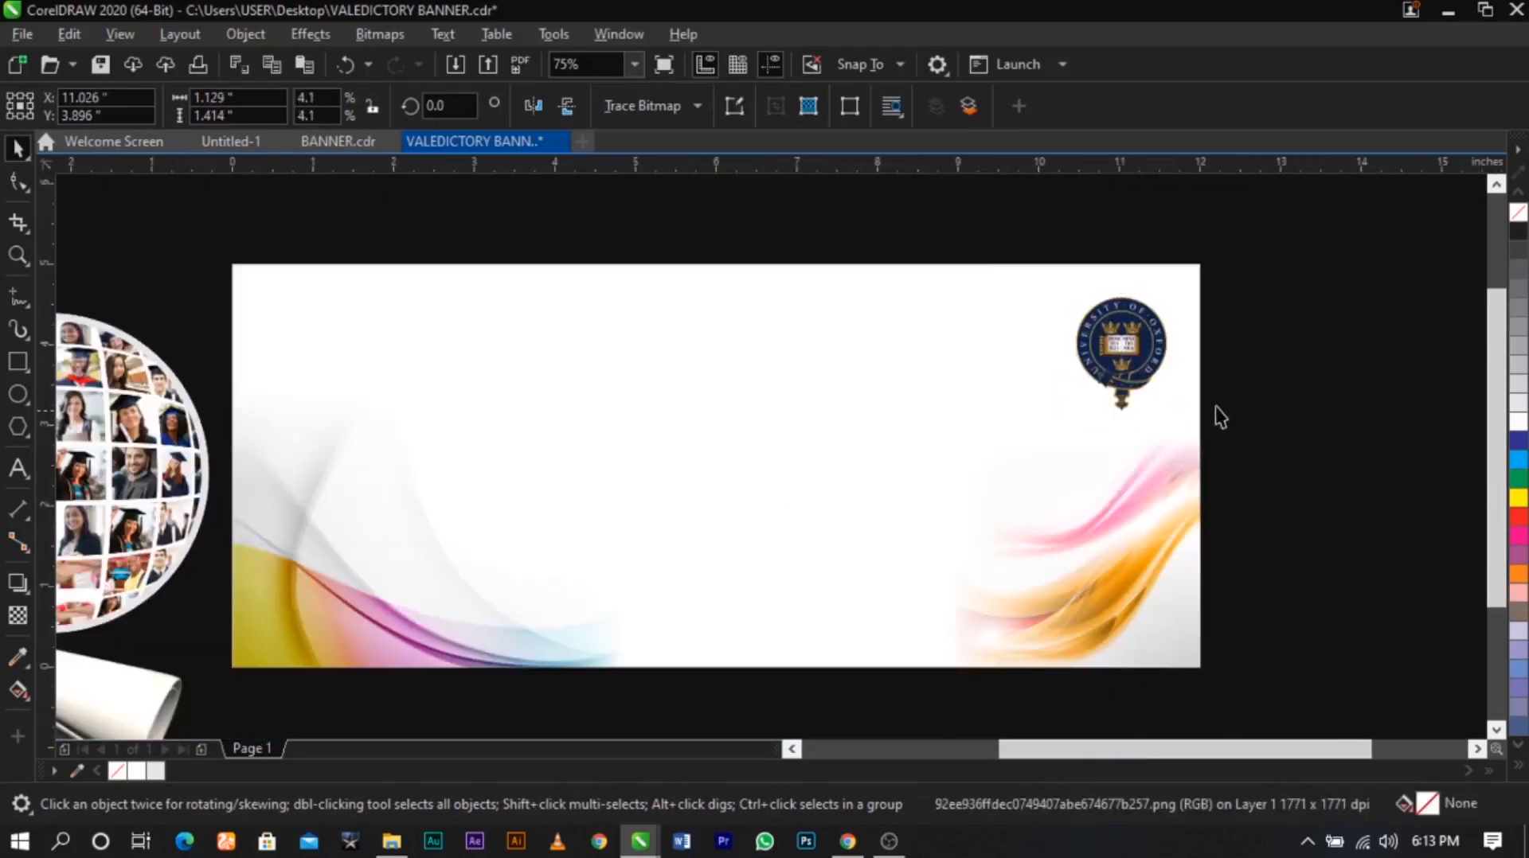
left_click(1276, 263)
Resize the PowerClipped wave image in the lower-right corner to about 4.87 by 3.45 inches, adjust its position, and finish editing the PowerClip
key("z")
left_click_drag(1278, 253, 194, 679)
key("space")
double_click(1304, 465)
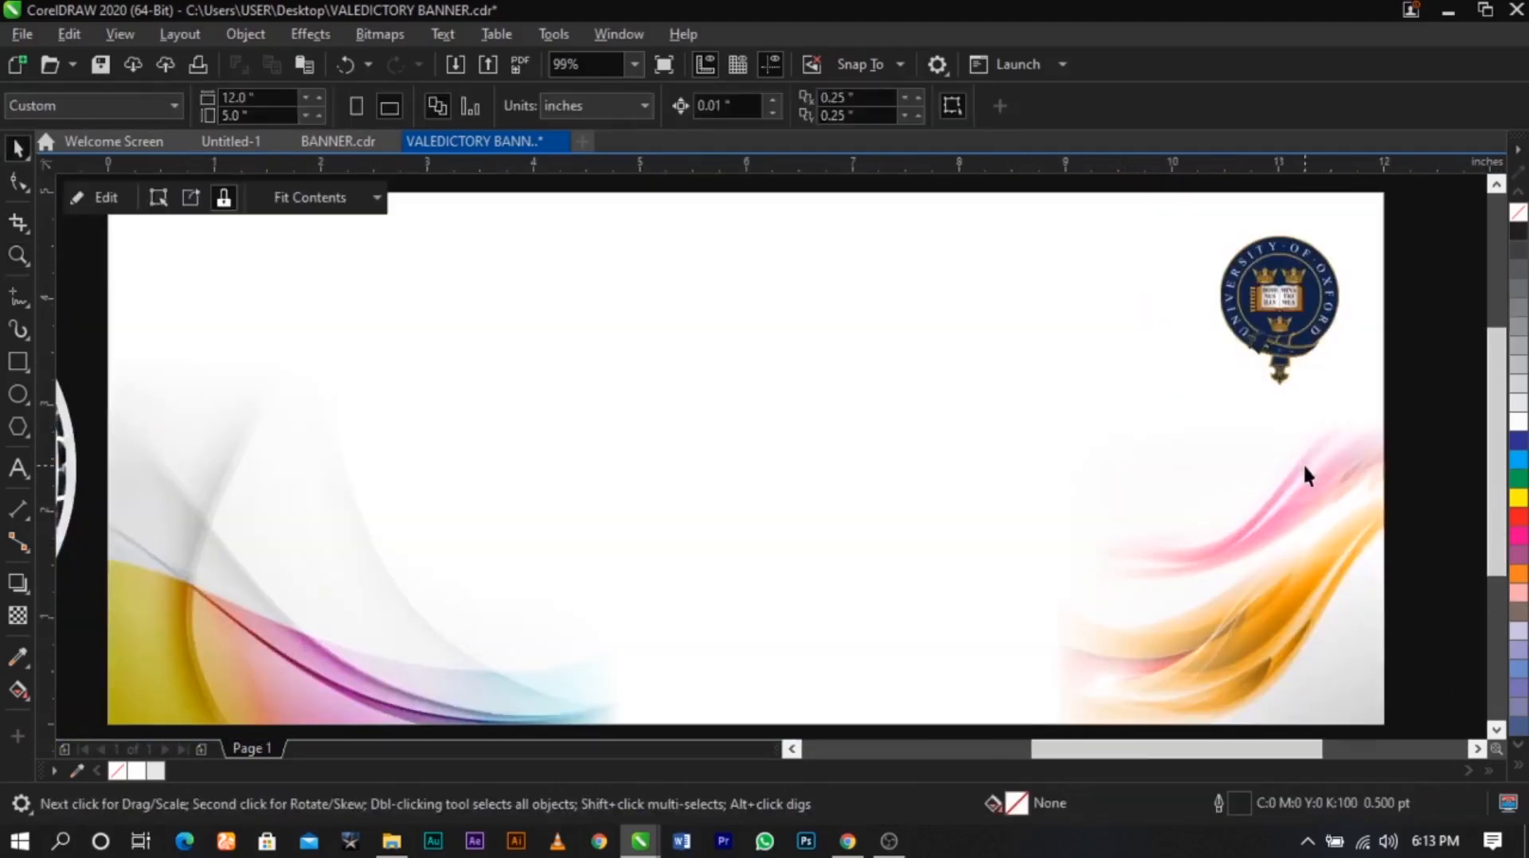
left_click_drag(996, 324, 1030, 368)
mouse_move(1325, 550)
left_mouse_down()
mouse_move(1308, 546)
mouse_move(1324, 543)
left_mouse_up()
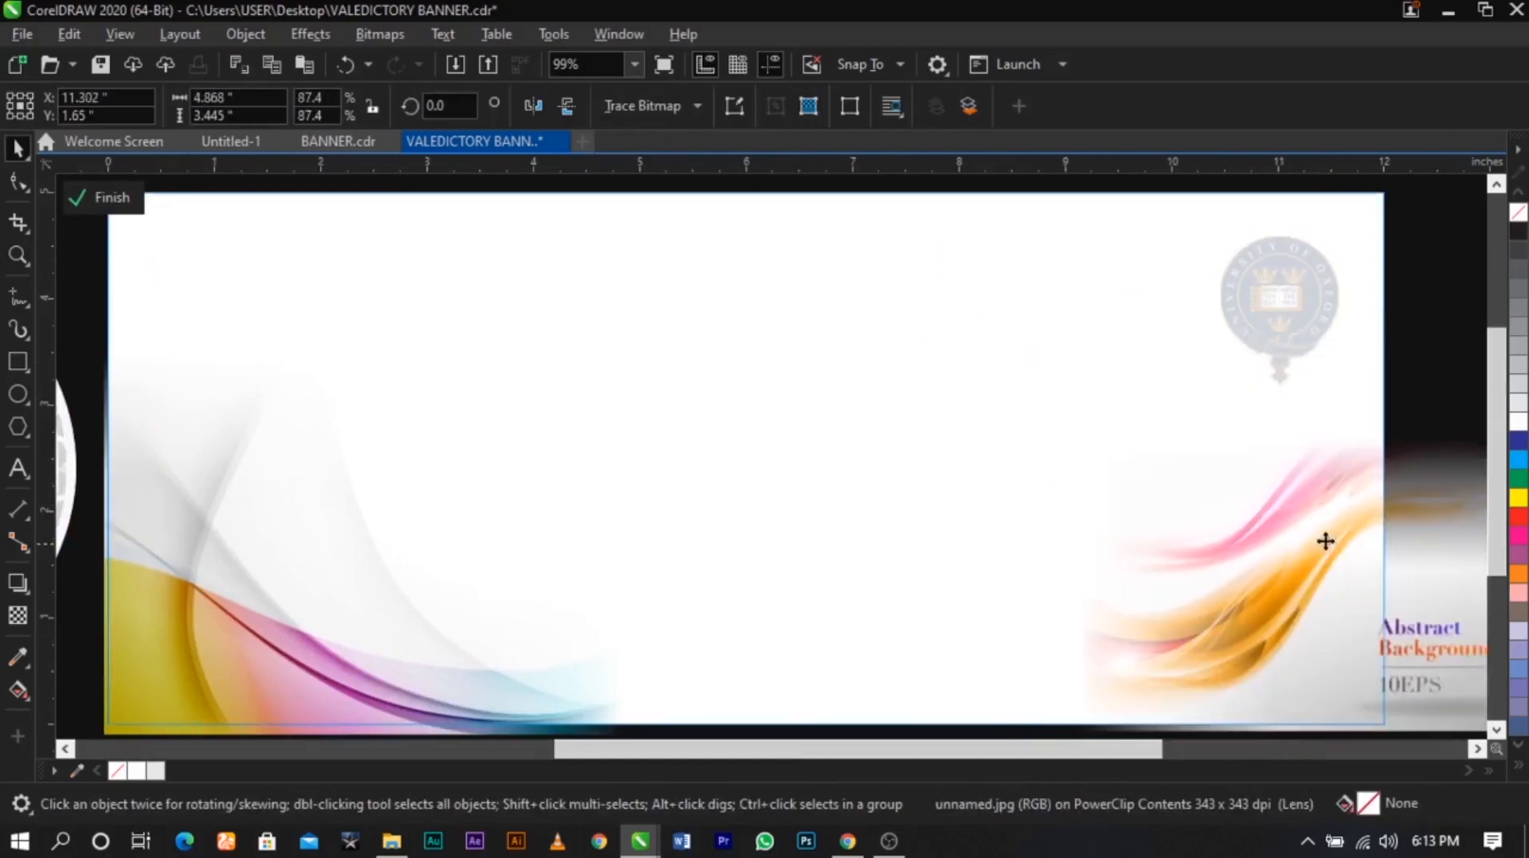
left_click(1434, 359, "ctrl")
scroll(1373, 368, "down", 1)
left_click(1372, 369)
key("z")
left_click_drag(1381, 249, 584, 549)
key("space")
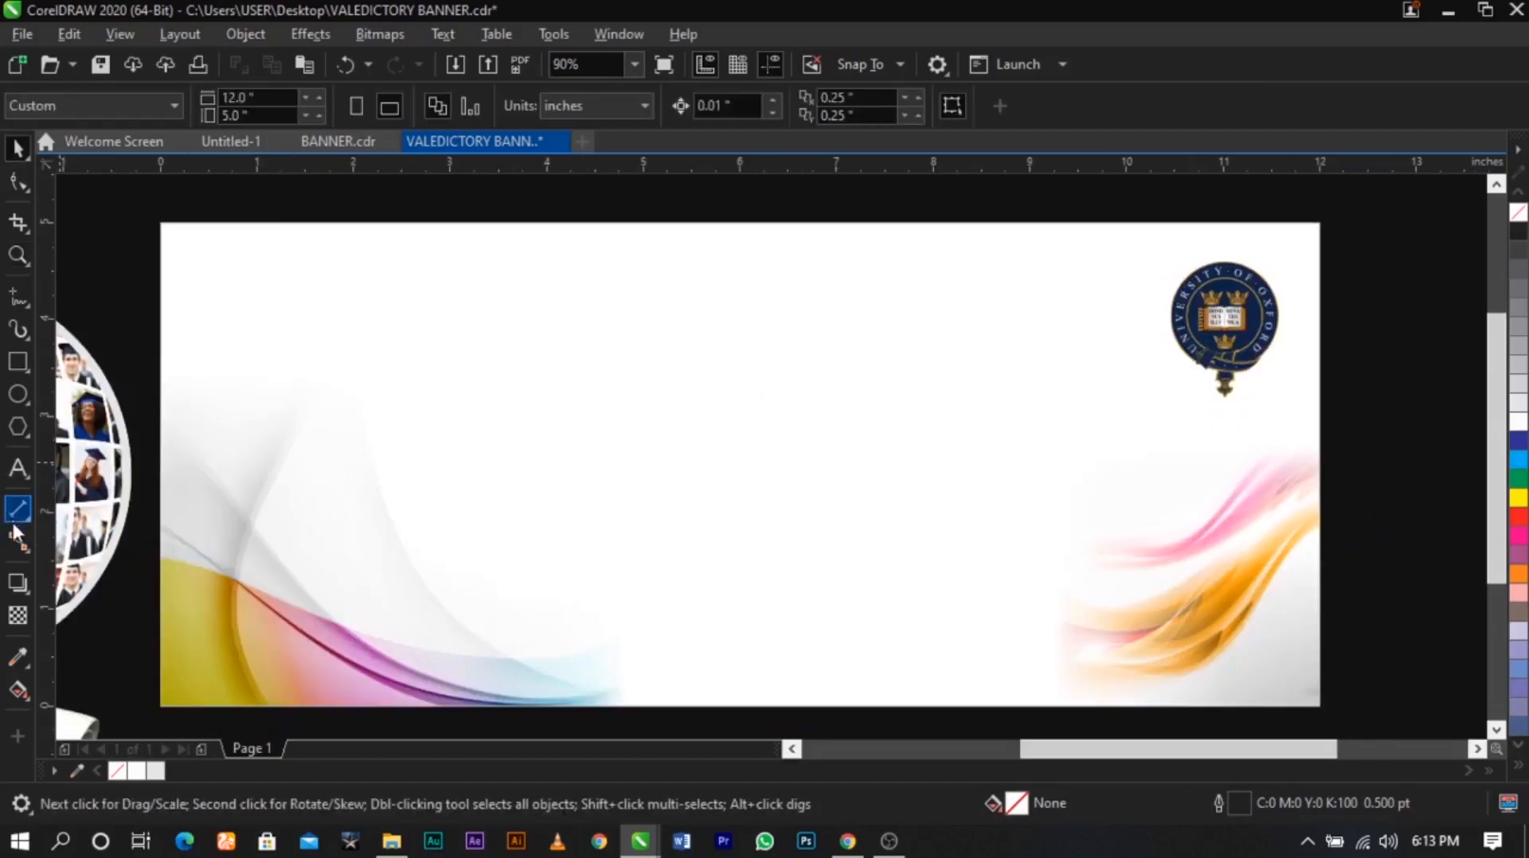
Add the artistic text "UNIVERSITY OF OXFORD" and move it near the top edge of the banner
left_click(17, 469)
left_click(531, 440)
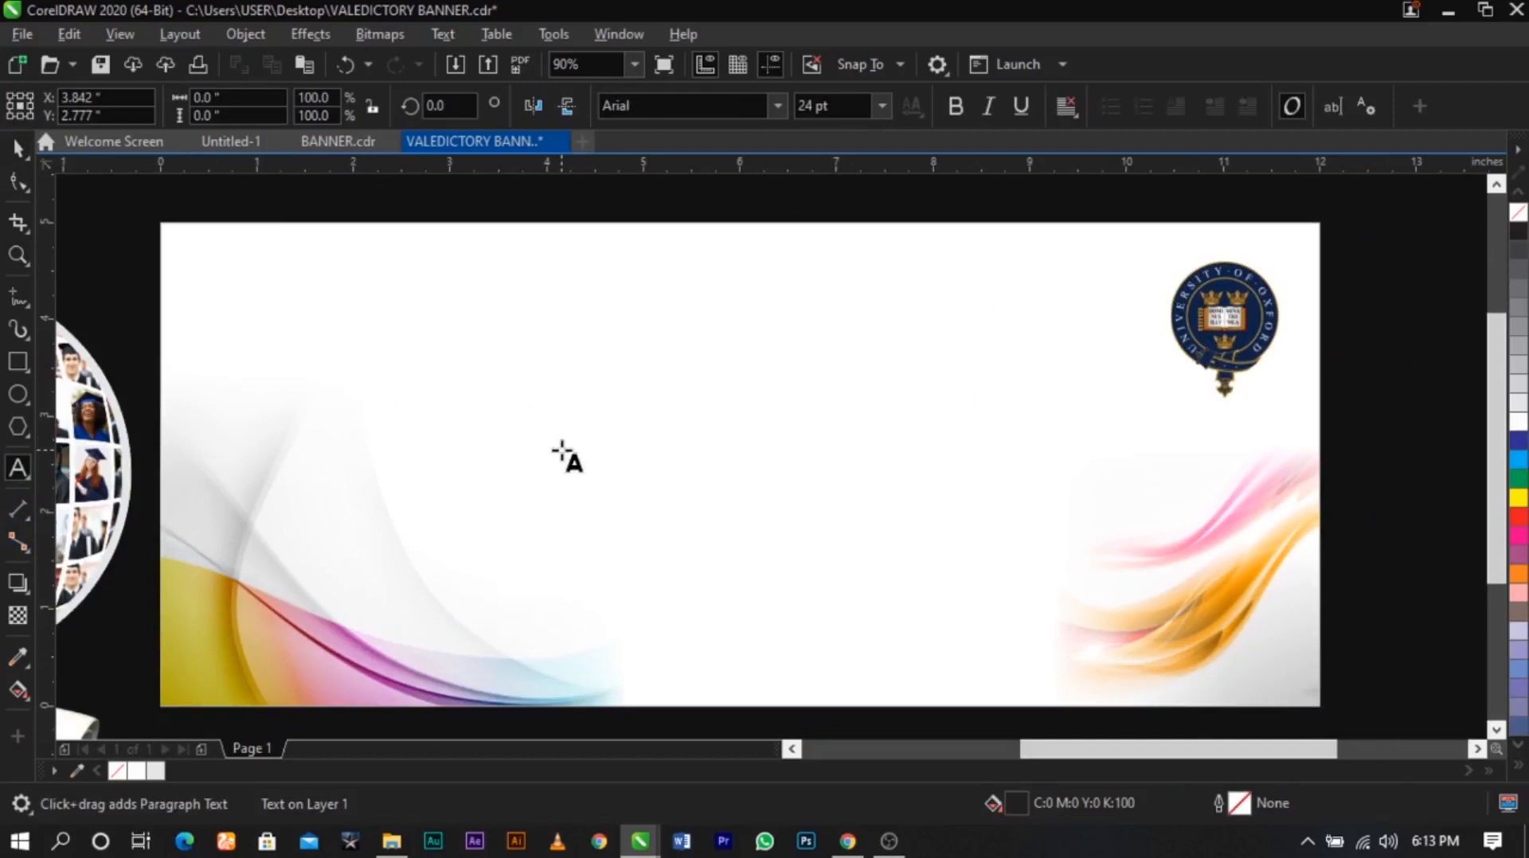
type("UNIVERSI")
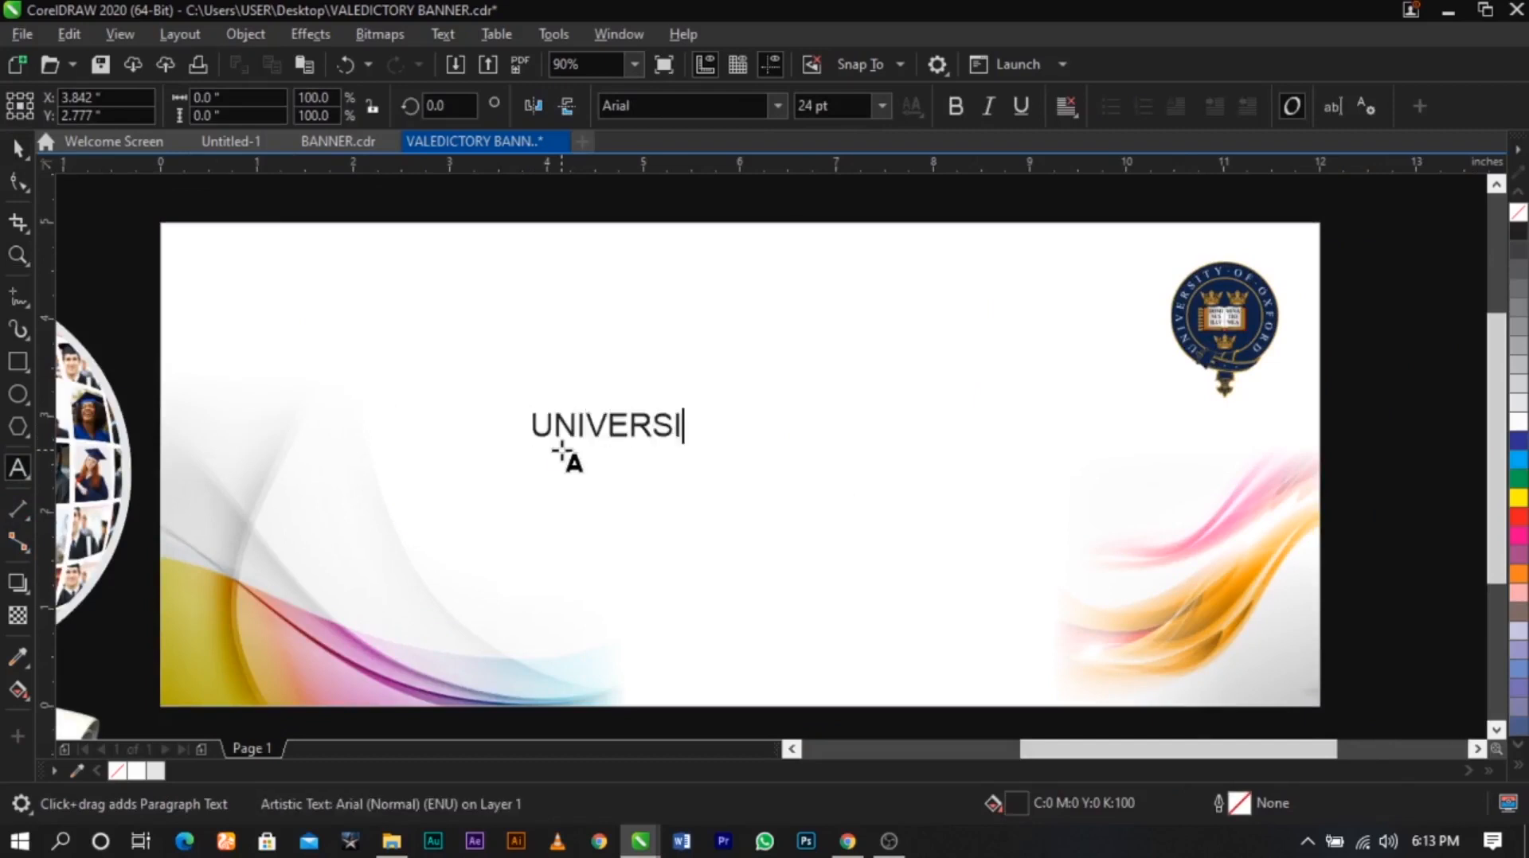
type("TY OF OX")
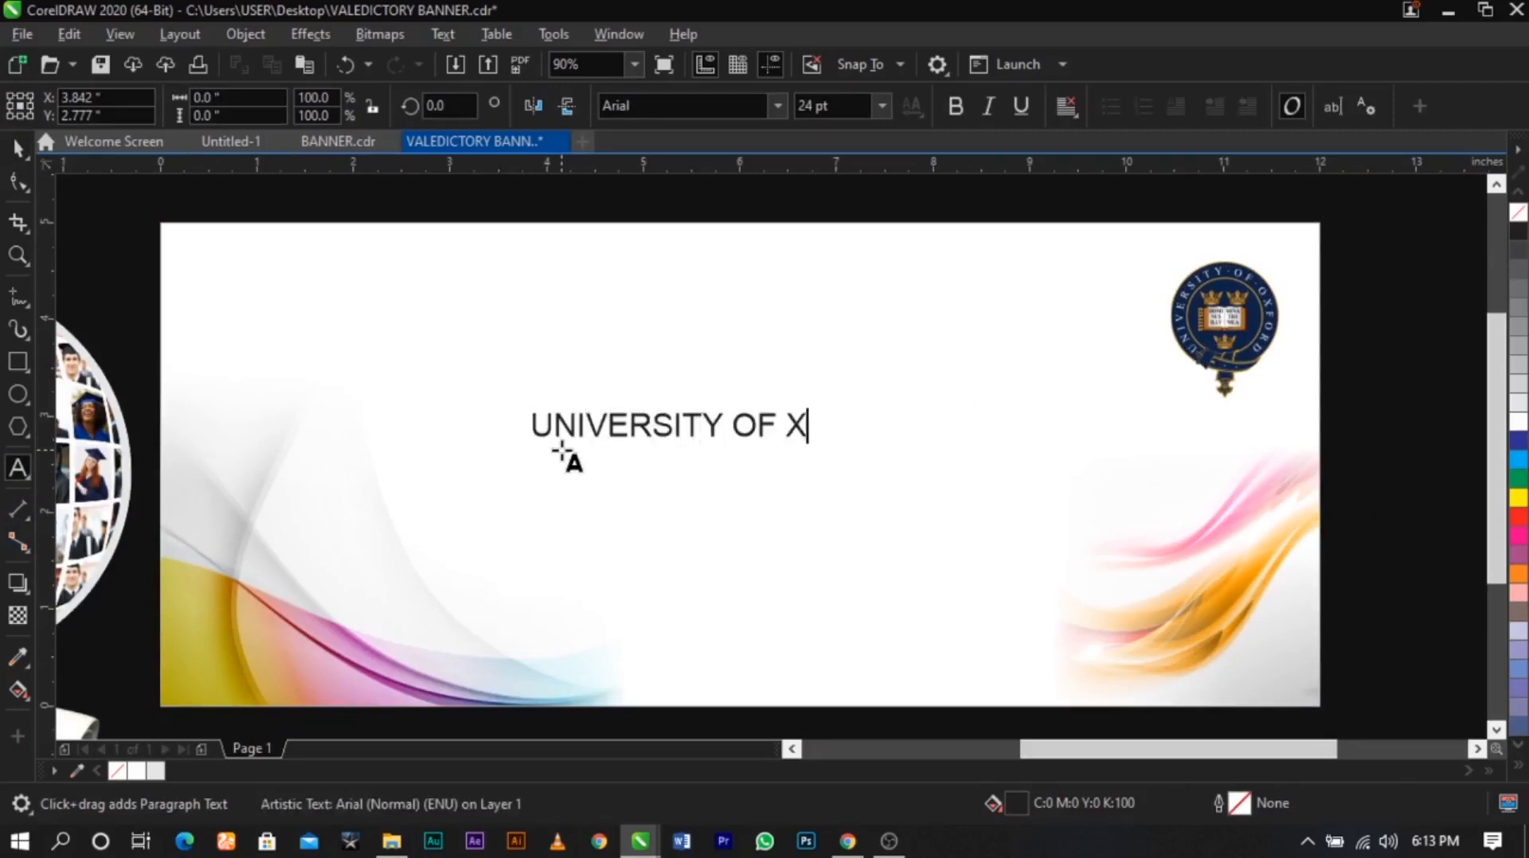
key("BackSpace")
type("OXFORD")
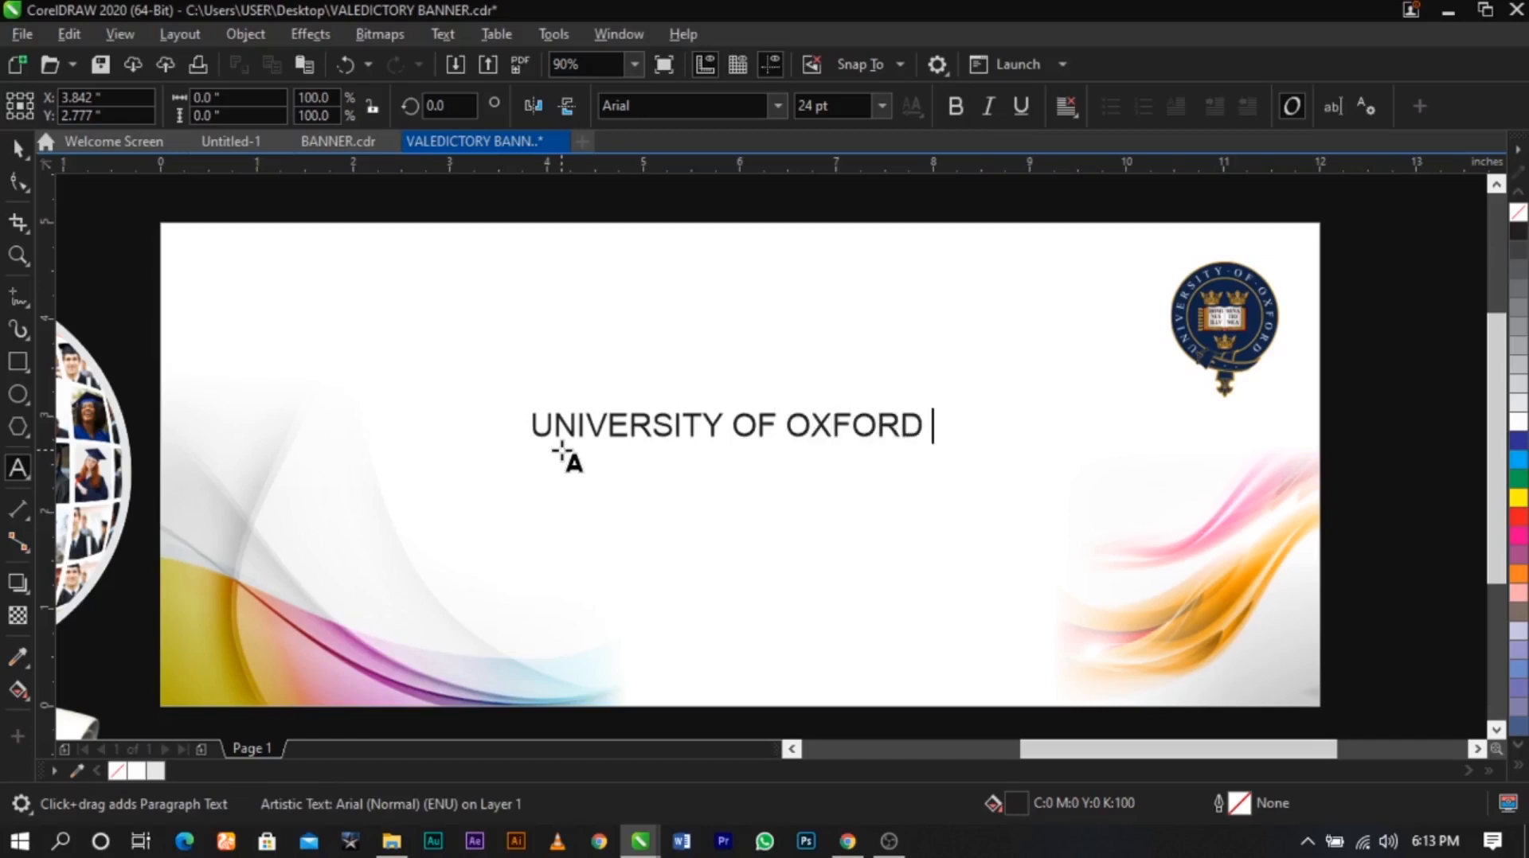
key("ctrl+space")
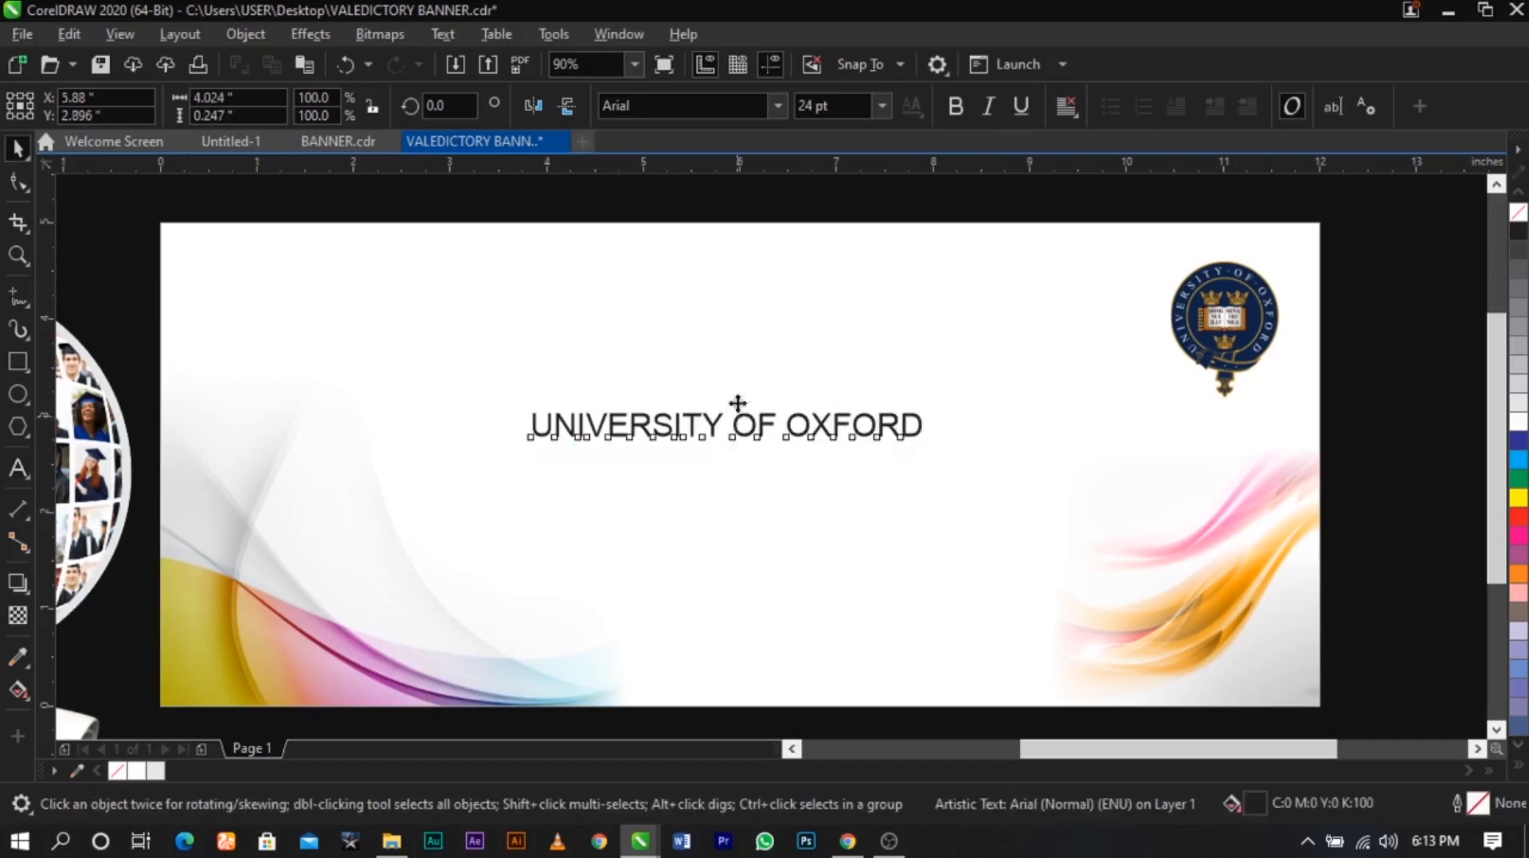
left_click_drag(732, 424, 731, 275)
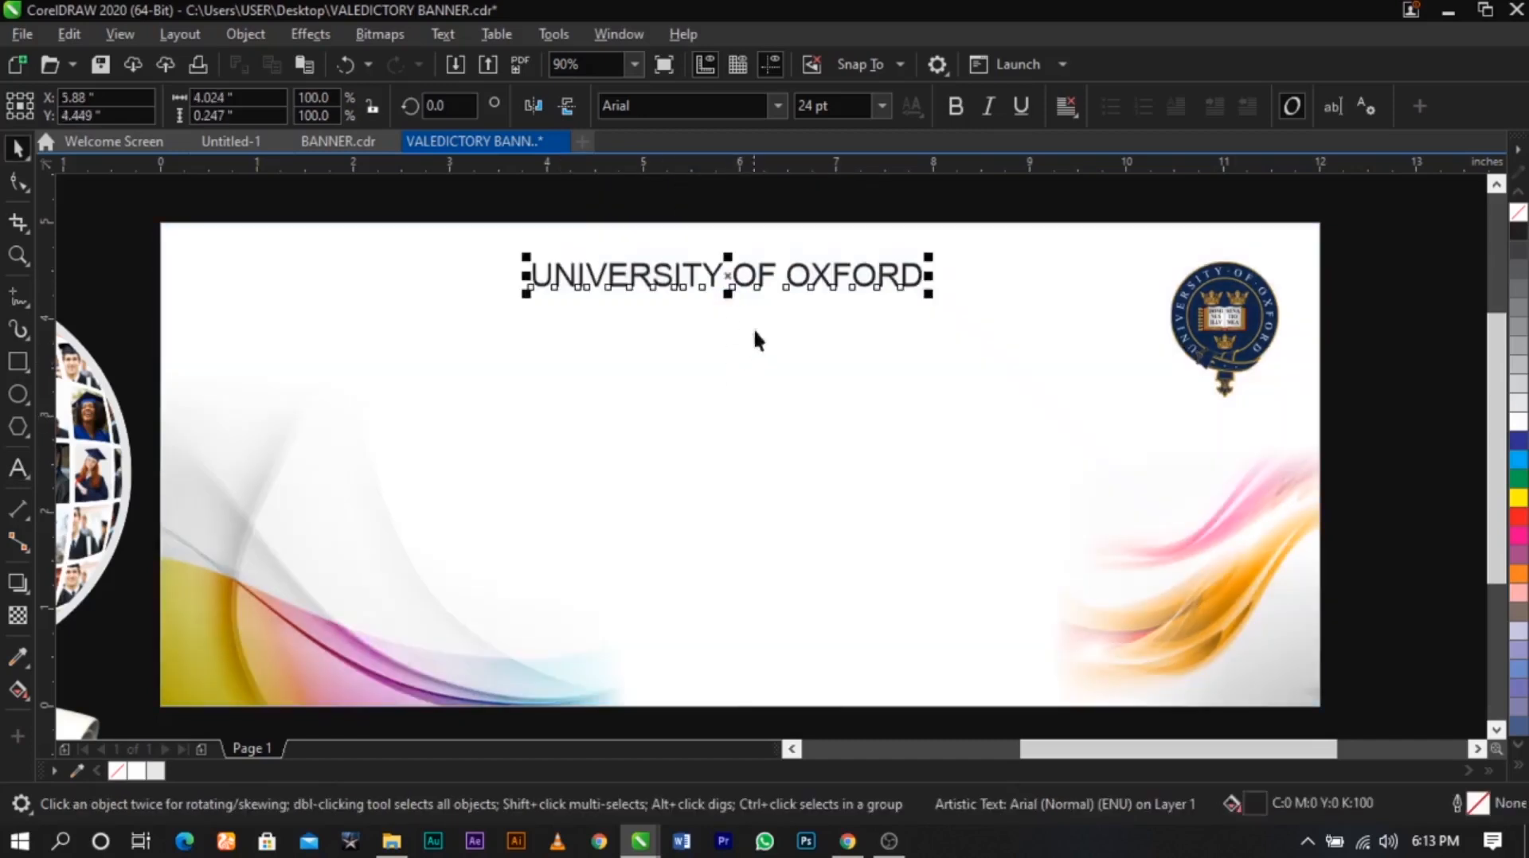
Set the heading's font to Times New Roman and enlarge the text to about 26.7 pt
left_click(697, 113)
type("TiMes New Roman")
key("Return")
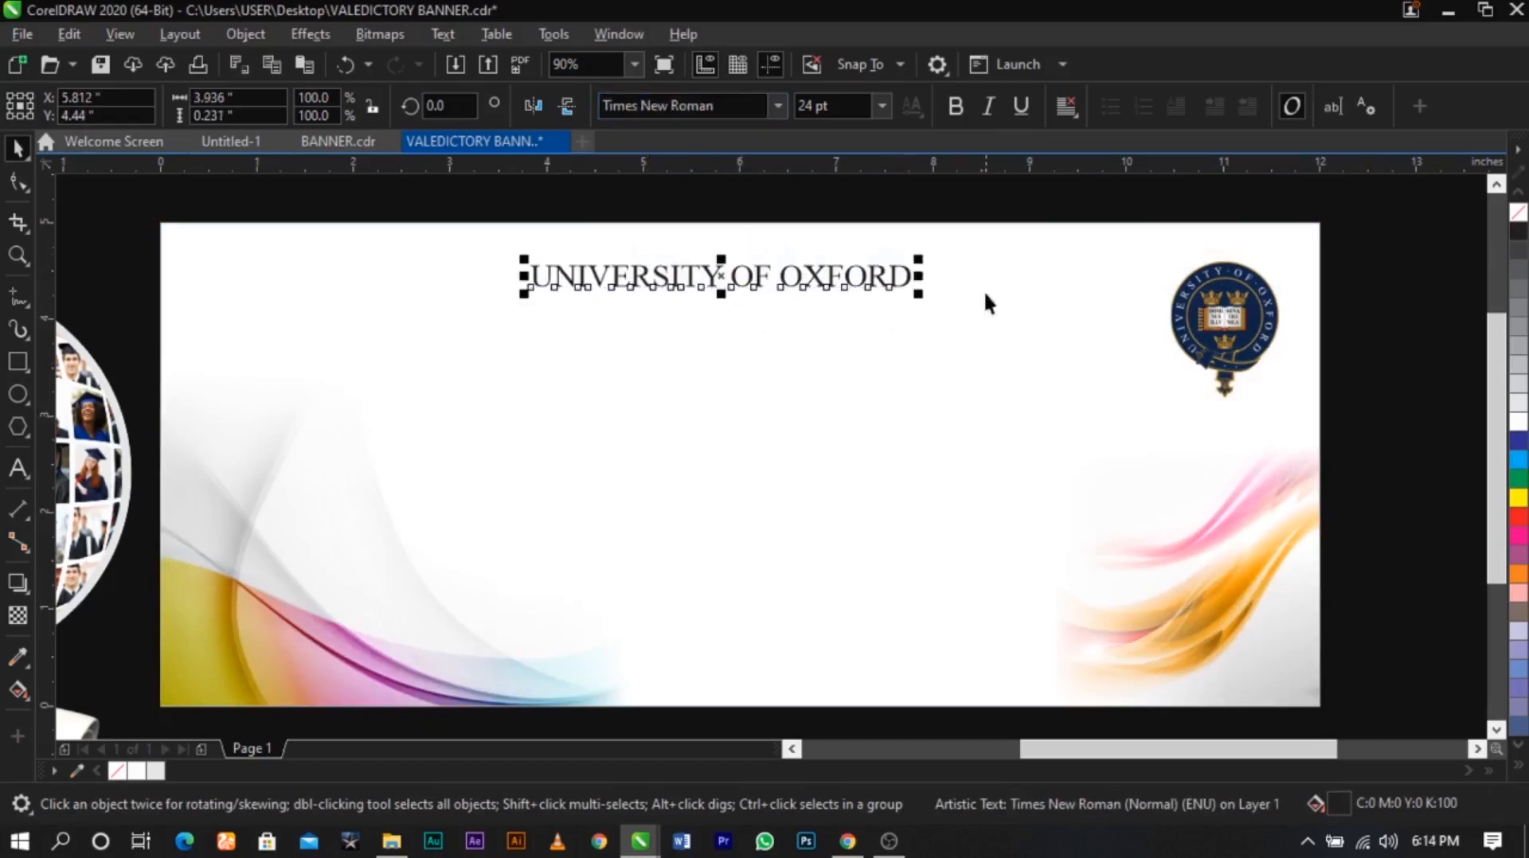
left_click_drag(921, 298, 947, 312)
Centre the UNIVERSITY OF OXFORD heading horizontally on the banner frame and clear the selection
key("t")
key("ctrl+z")
key("c")
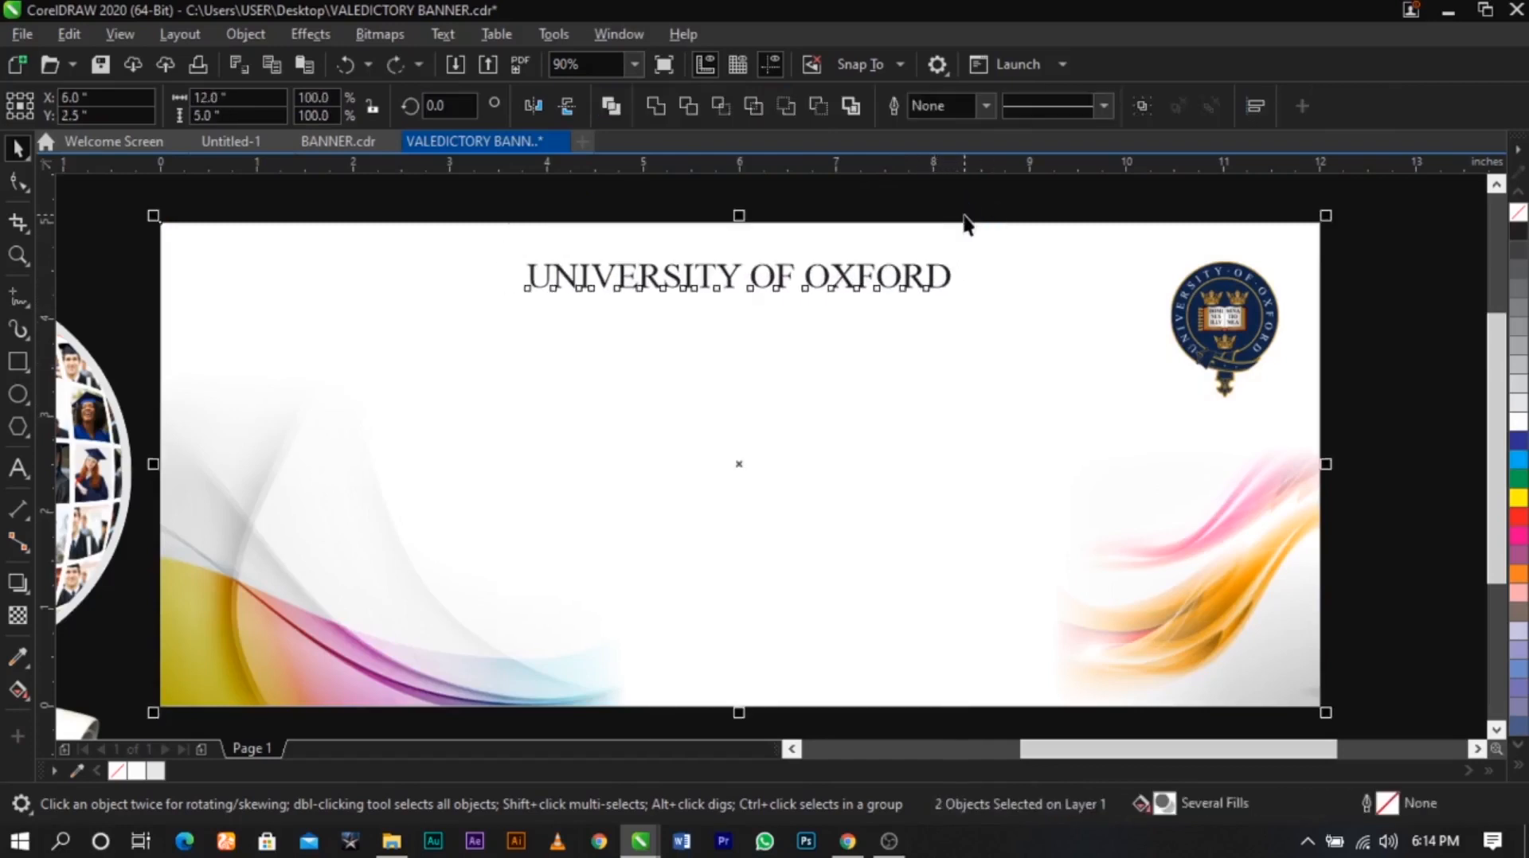
left_click(963, 214)
Shift the heading slightly left and up, then realign it to the banner frame's horizontal centre and deselect both
left_click(927, 291)
mouse_move(928, 291)
left_mouse_down()
mouse_move(938, 275)
mouse_move(791, 307)
mouse_move(715, 305)
mouse_move(908, 295)
left_mouse_up()
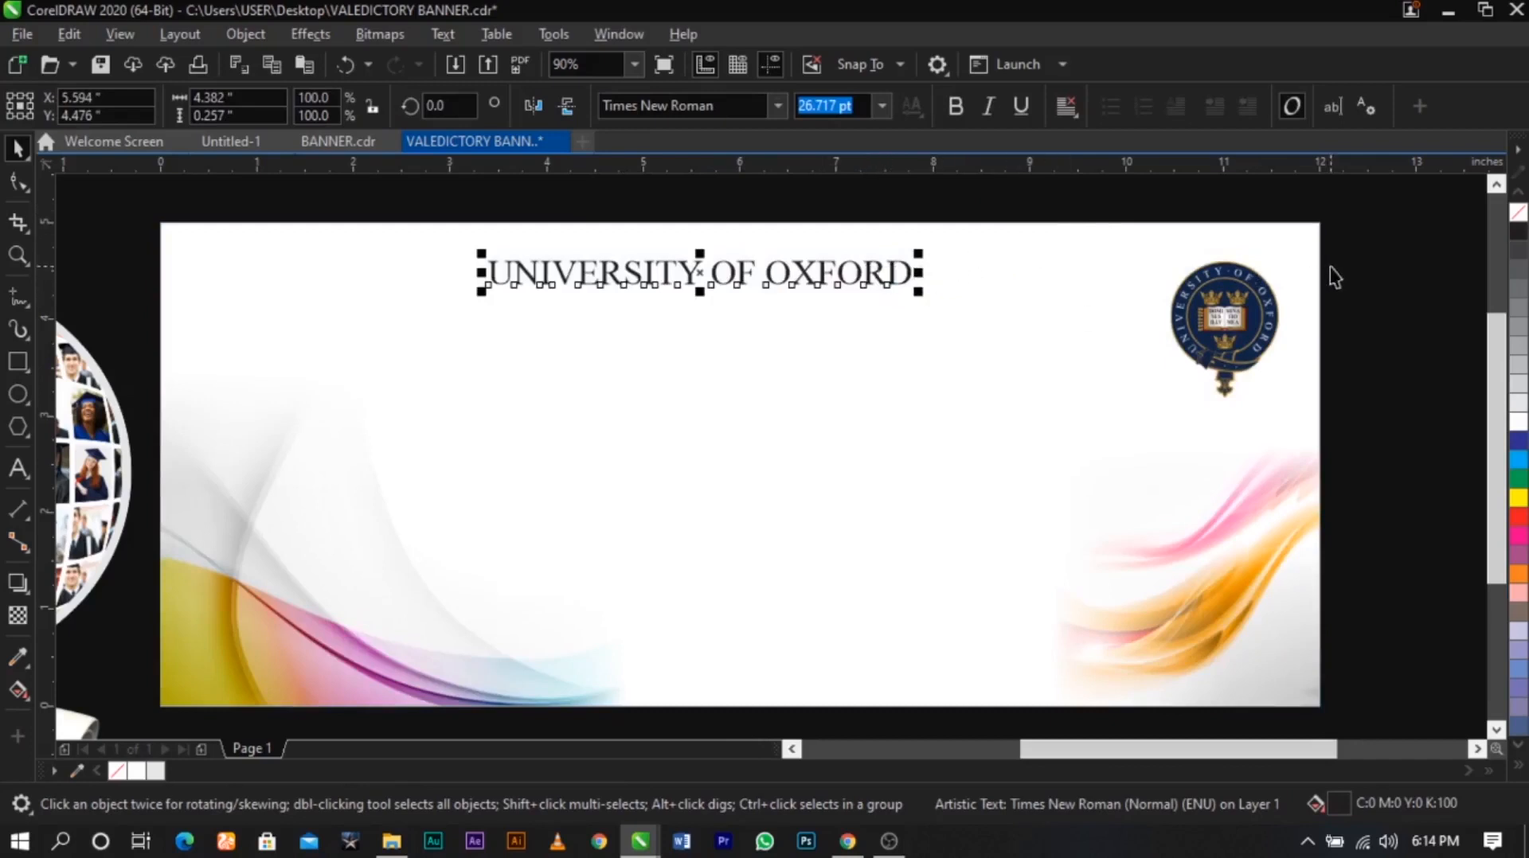
left_click(693, 275)
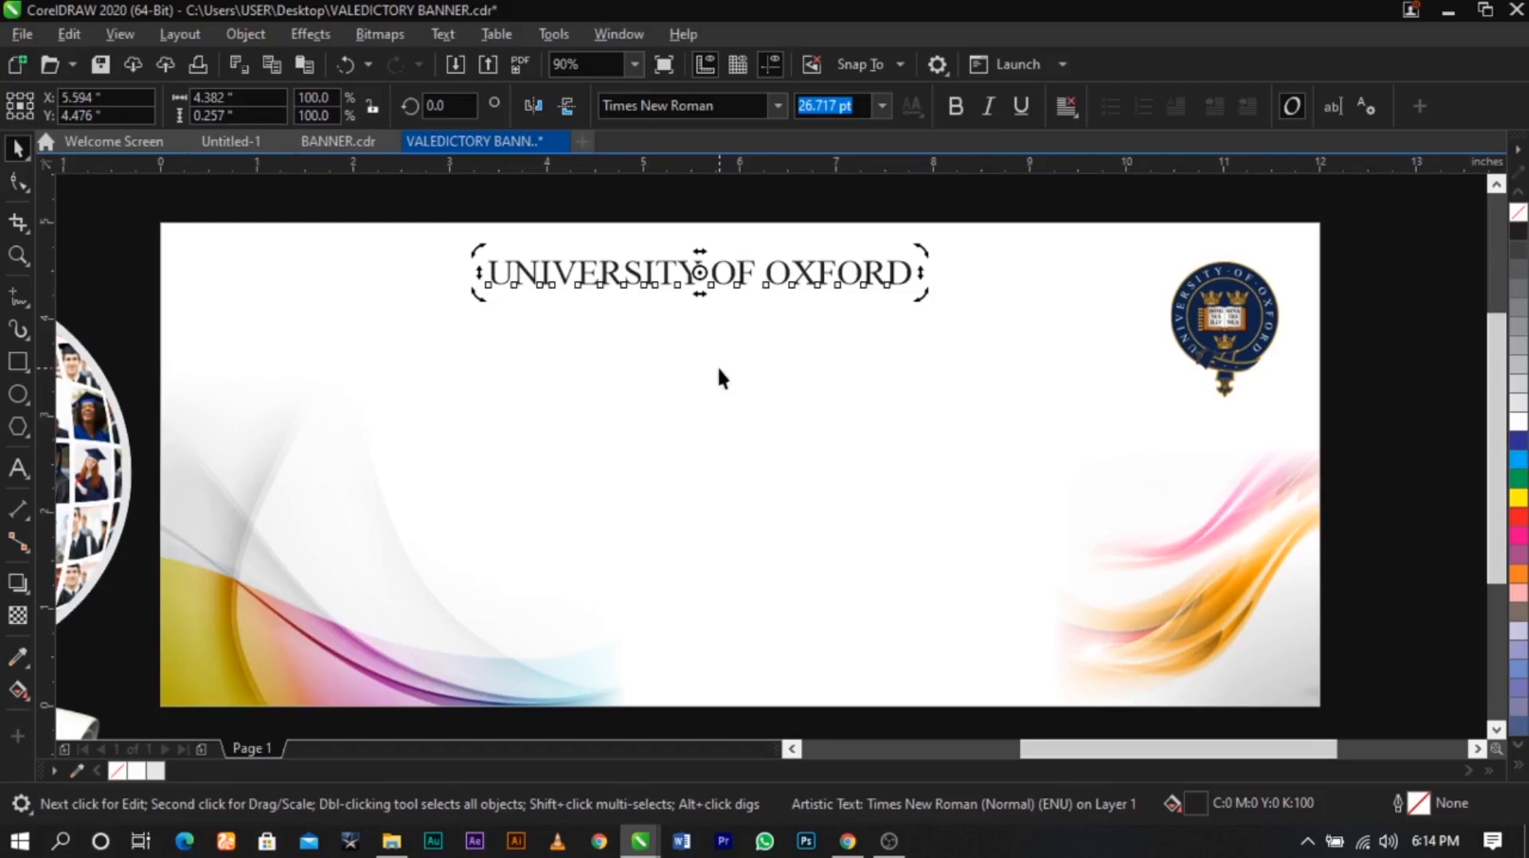
left_click(725, 368, "shift")
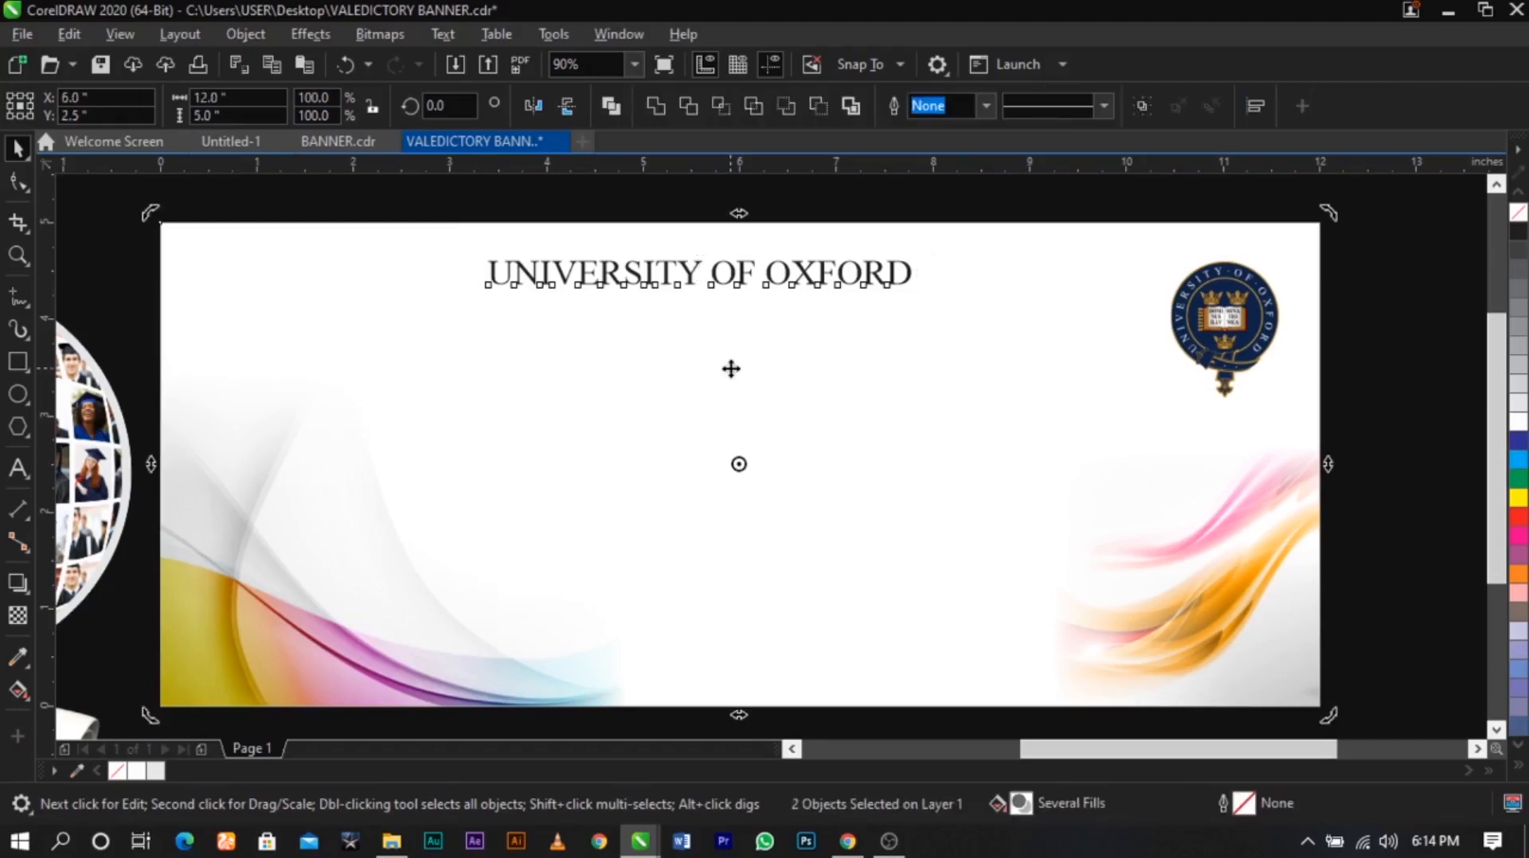
key("c")
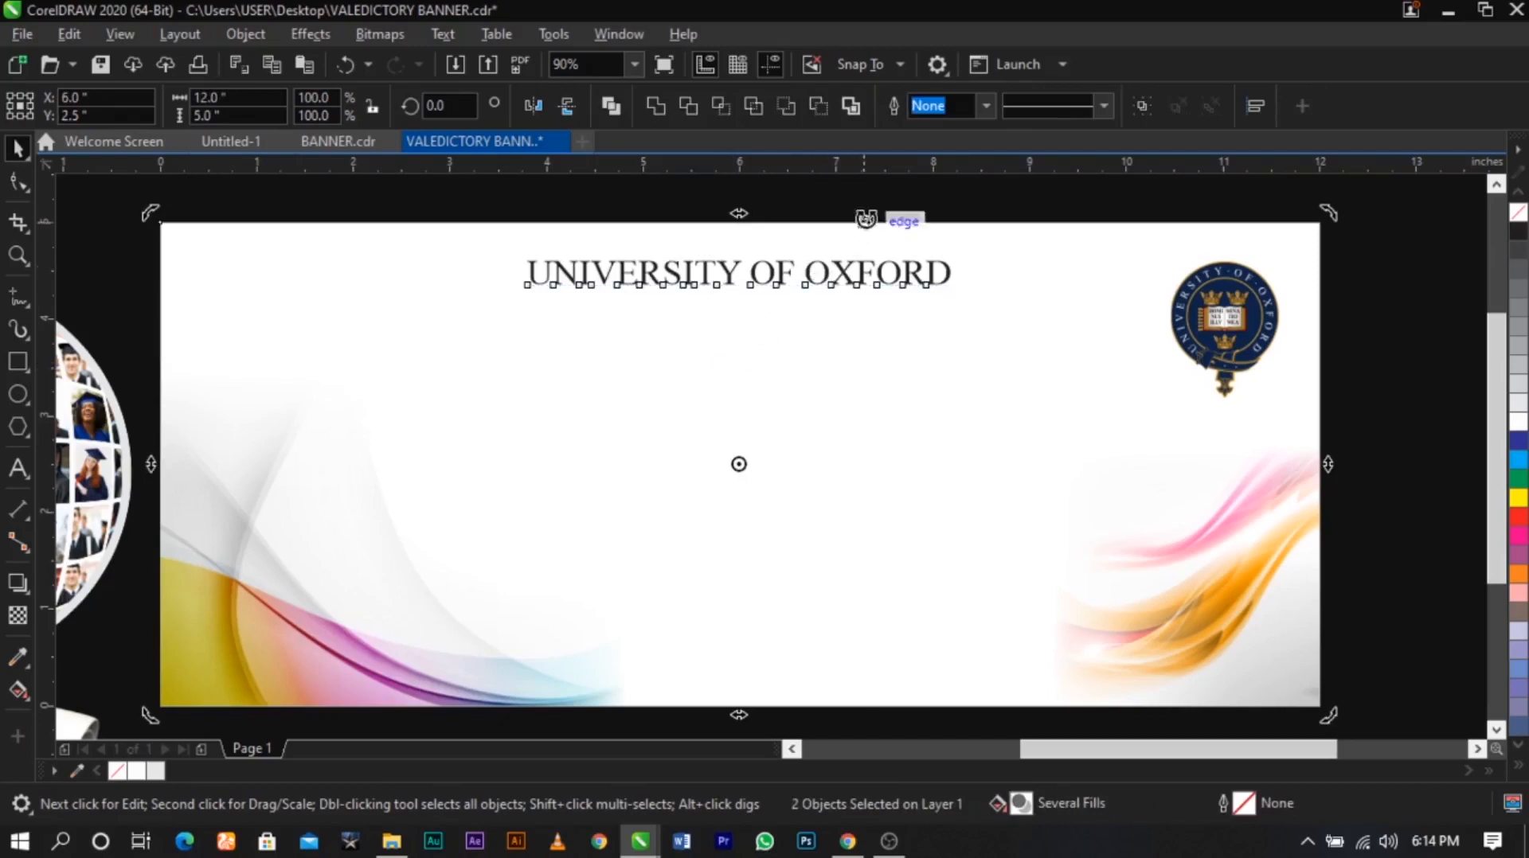
left_click(882, 218)
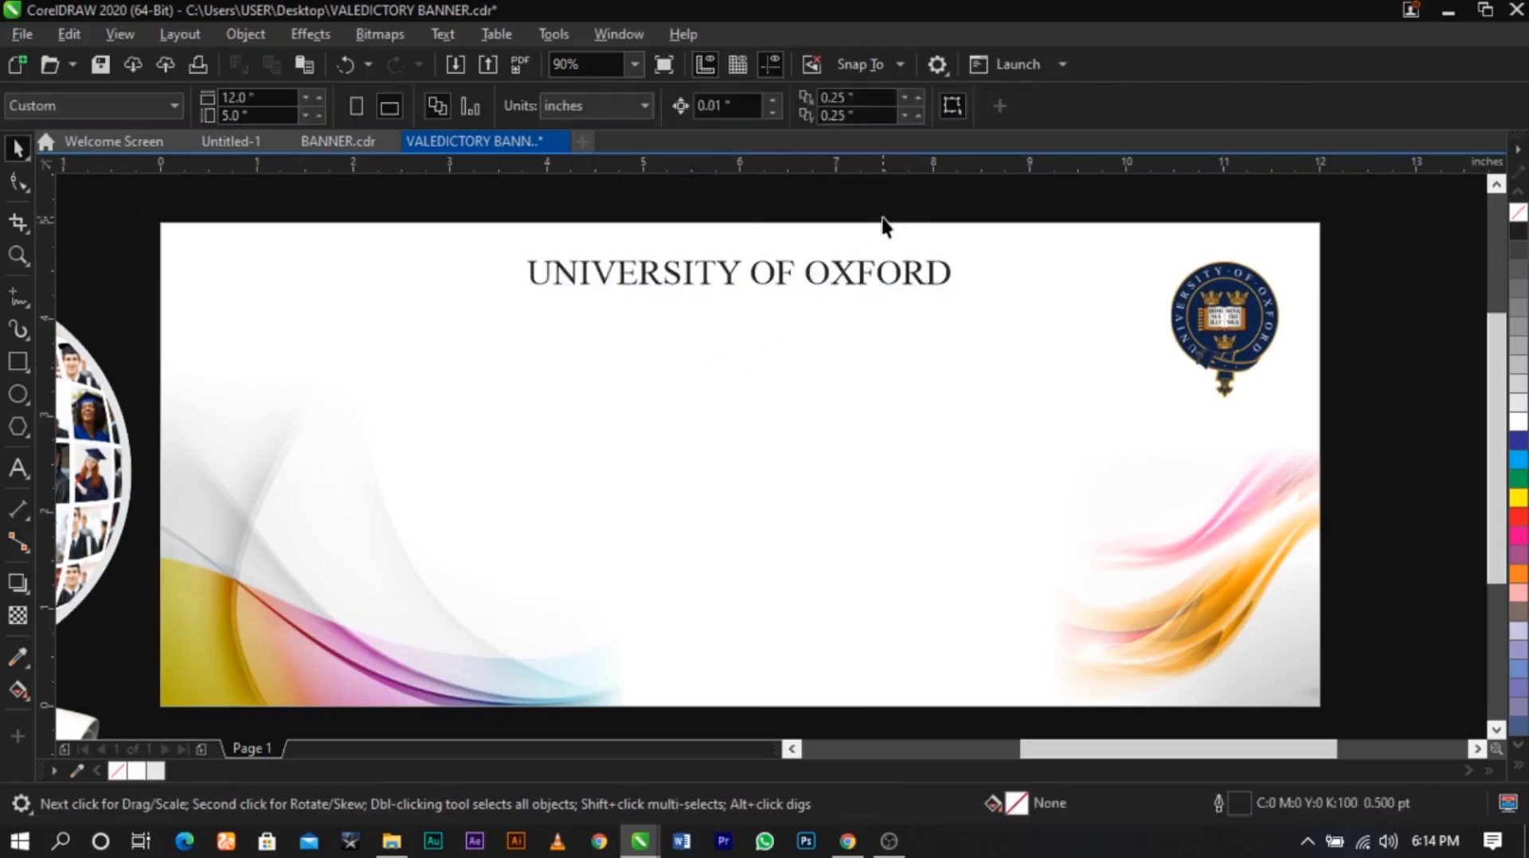
Move the heading partly past the banner's left edge, select it with the frame, and centre it horizontally again
left_click(901, 285)
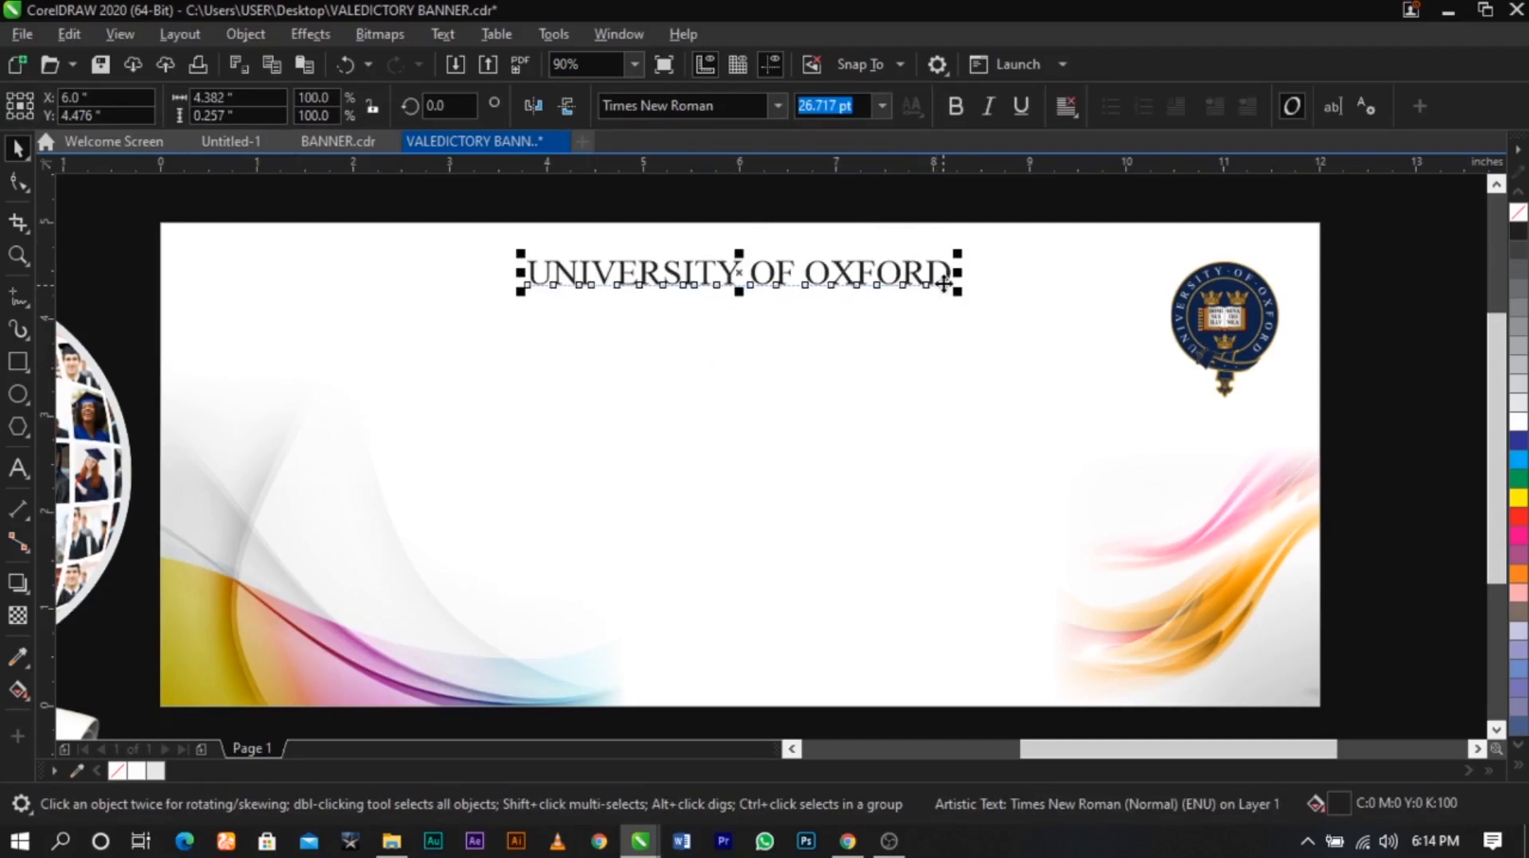
left_click(948, 351)
left_click(1375, 341)
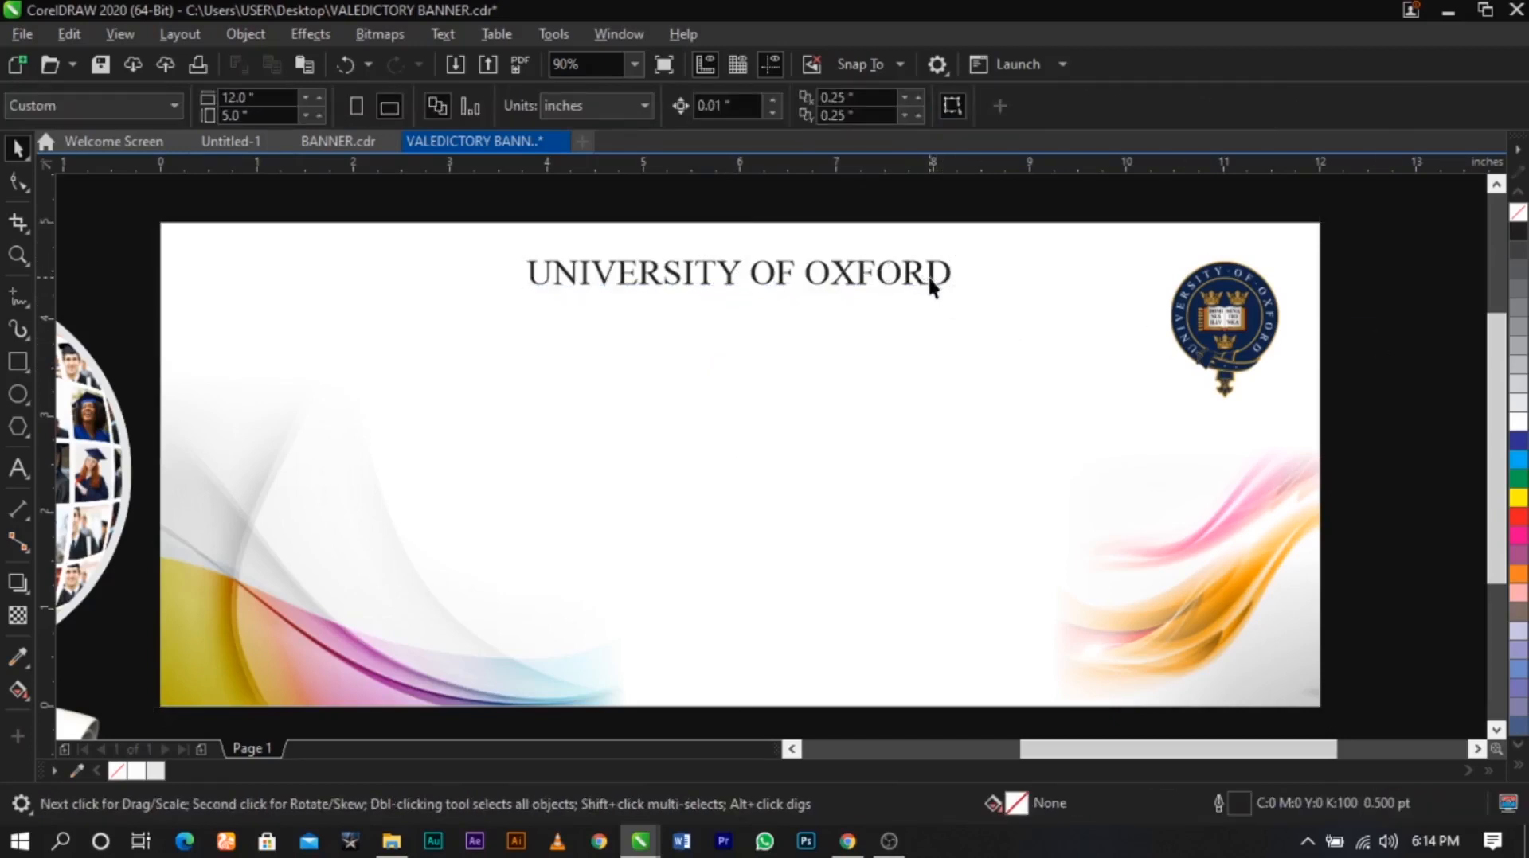
left_click_drag(928, 283, 490, 284)
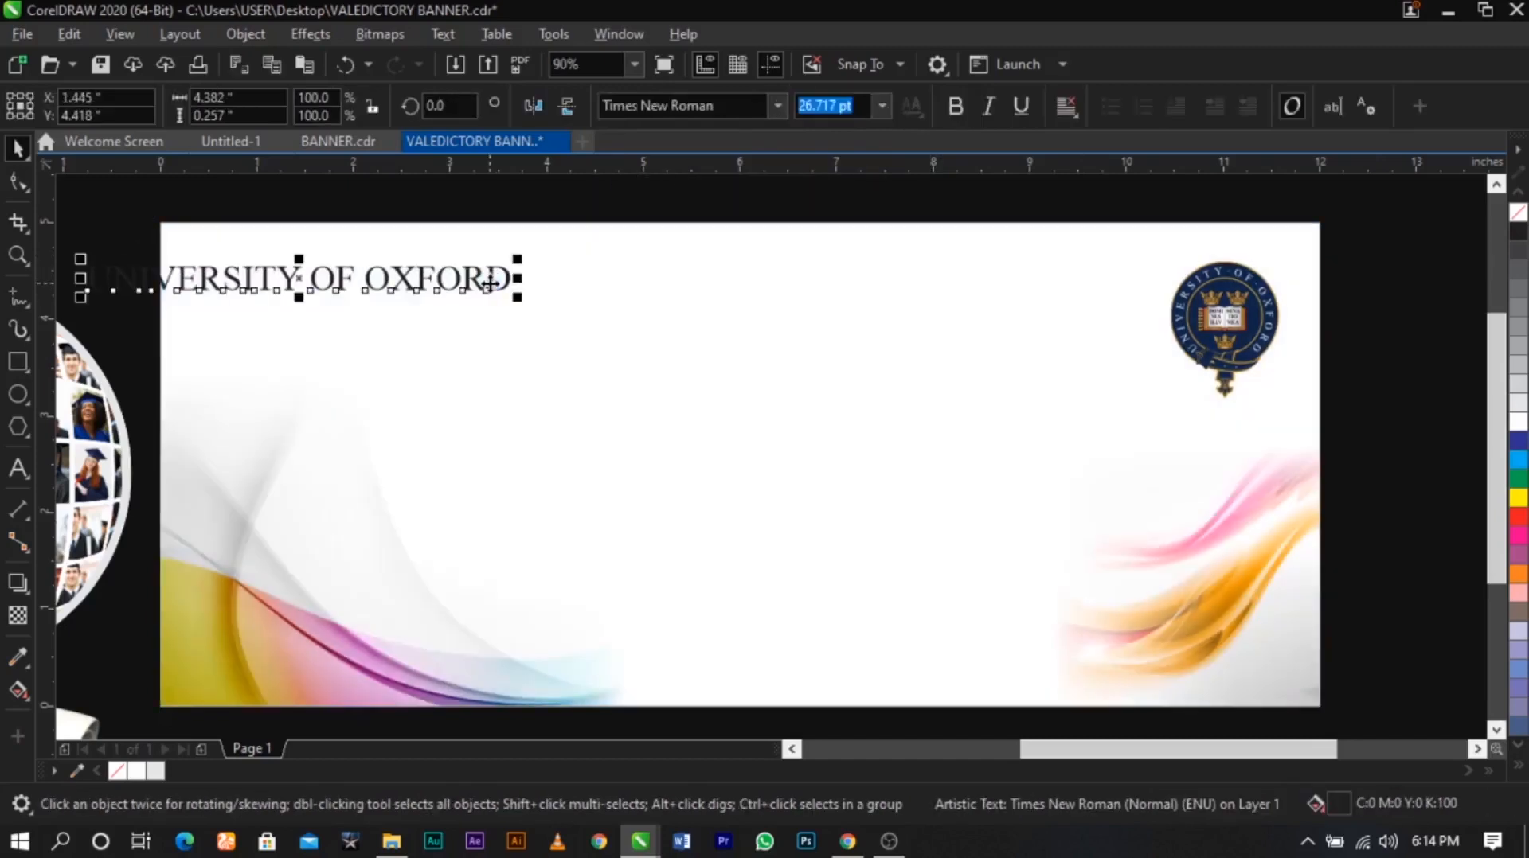
left_click(802, 430)
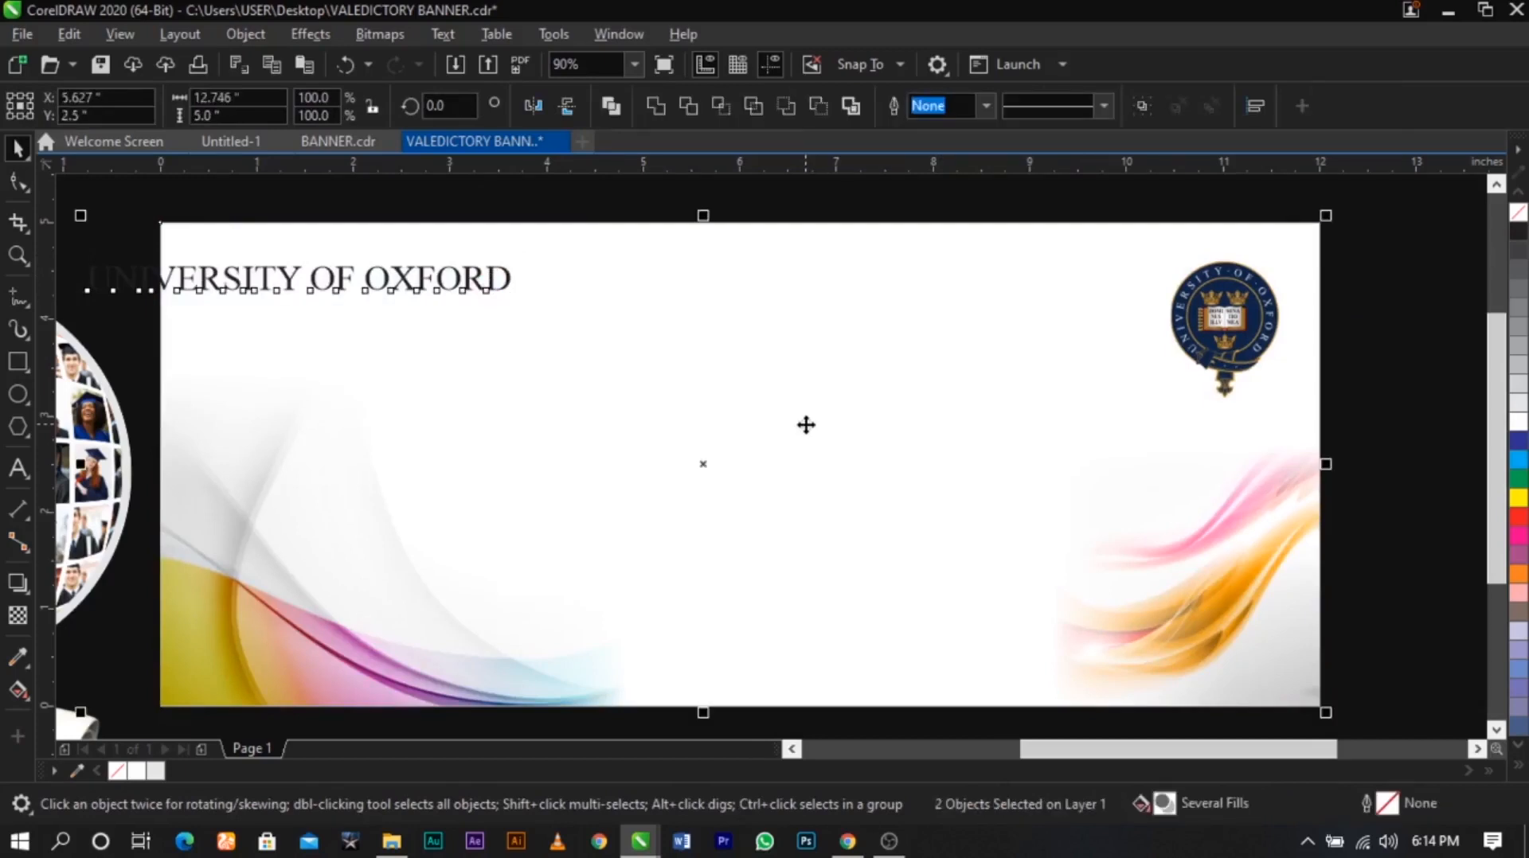
key("c")
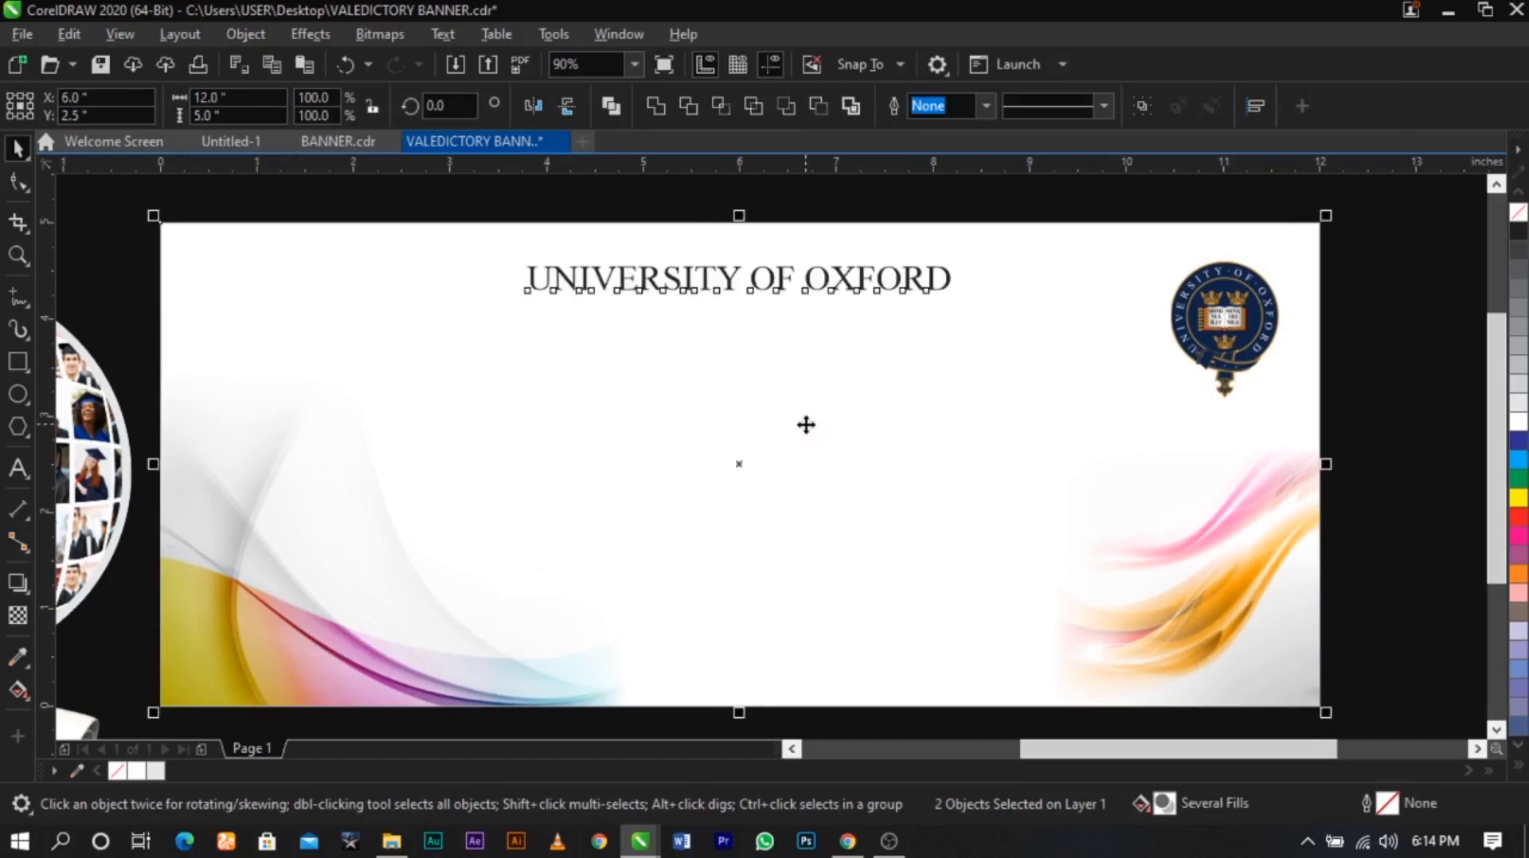
Try aligning the heading to the frame's vertical centre, top, bottom and left, ending with right alignment along the bottom edge
key("e")
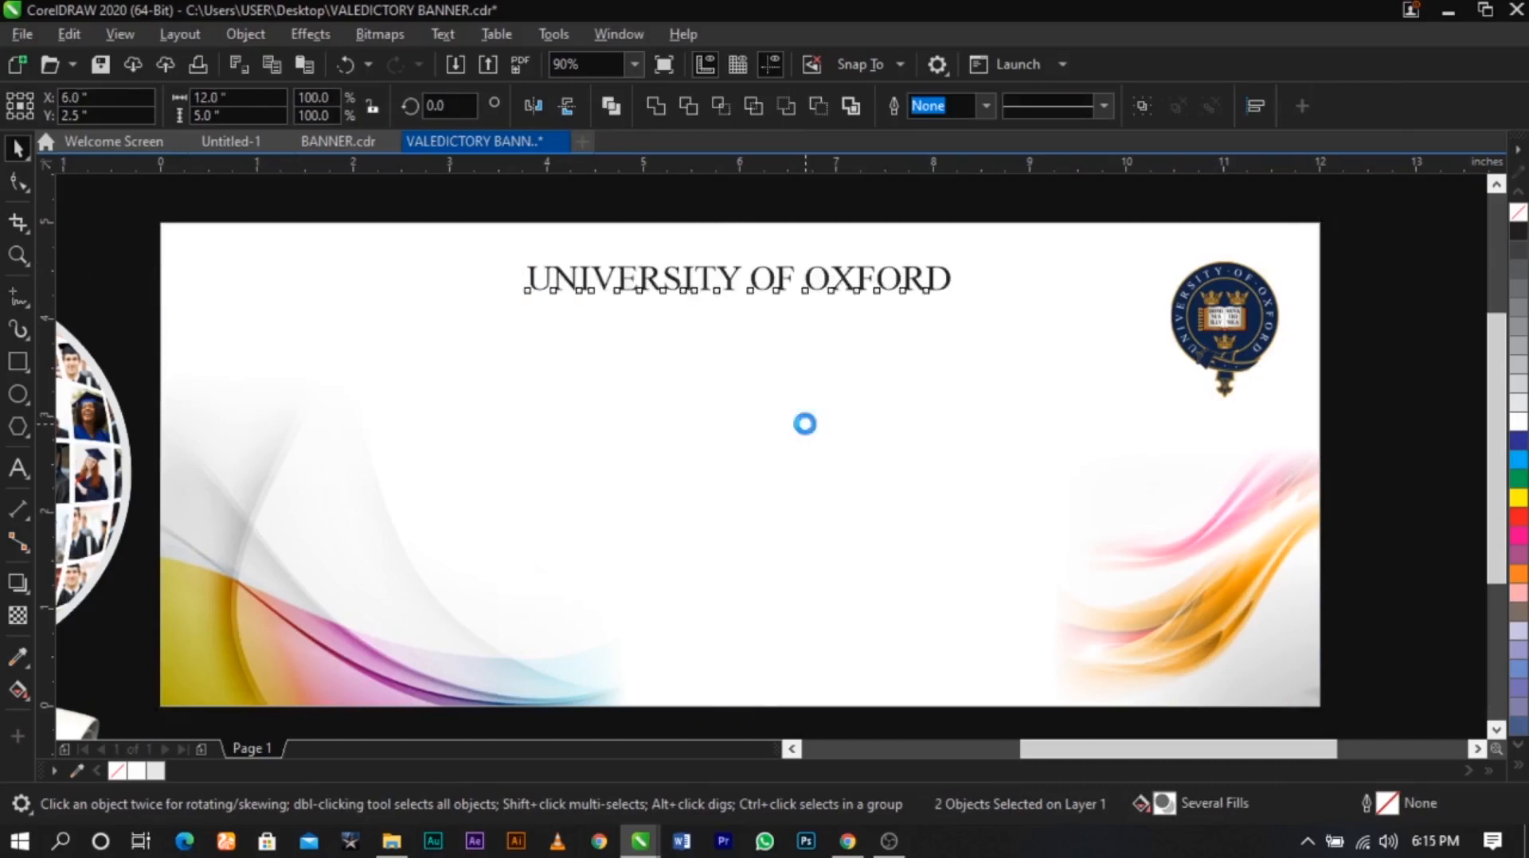
key("t")
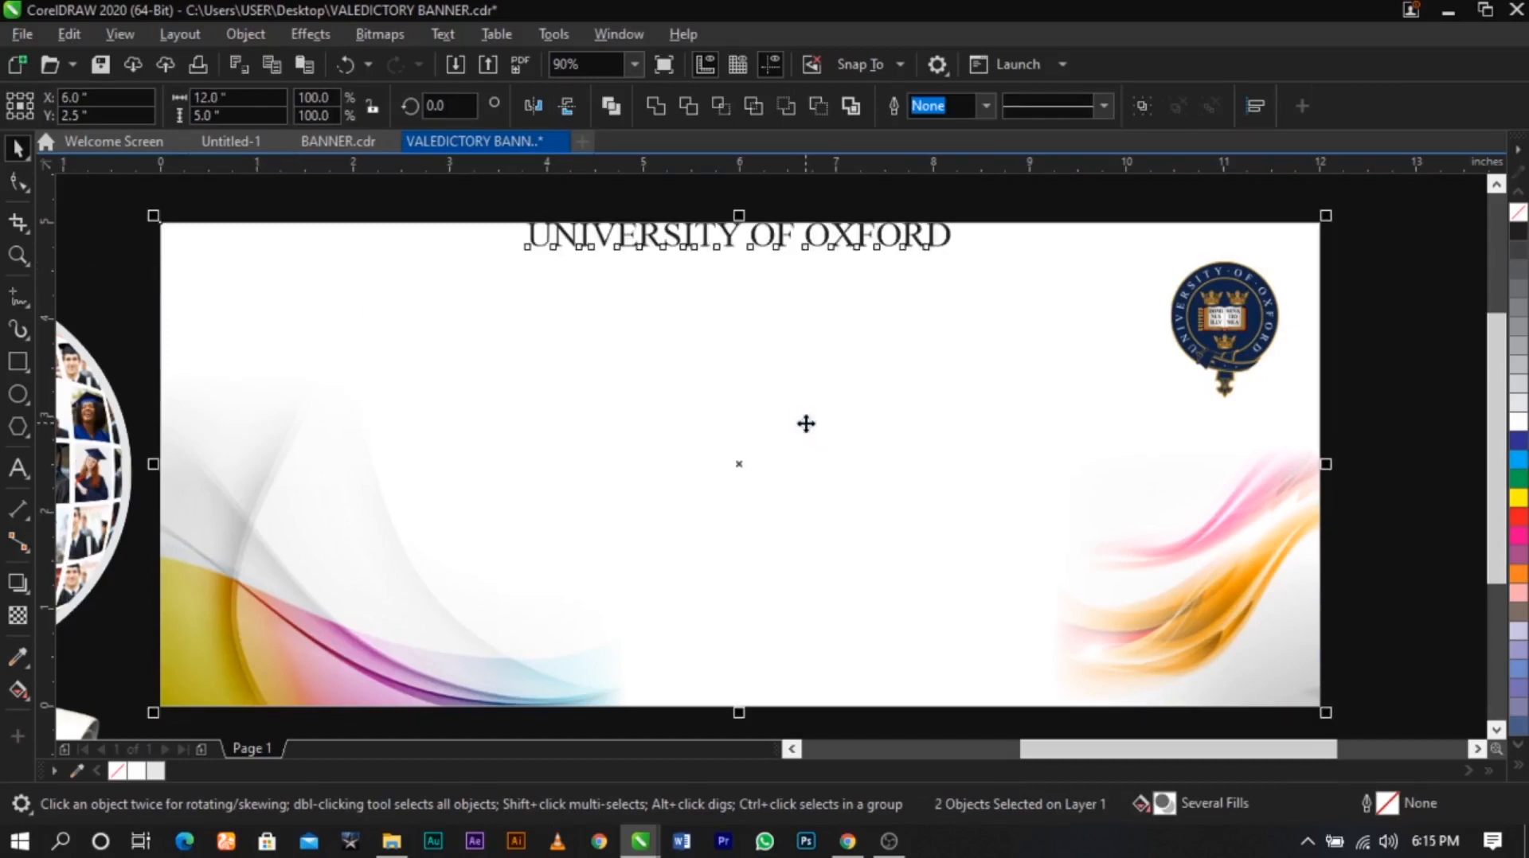
key("b")
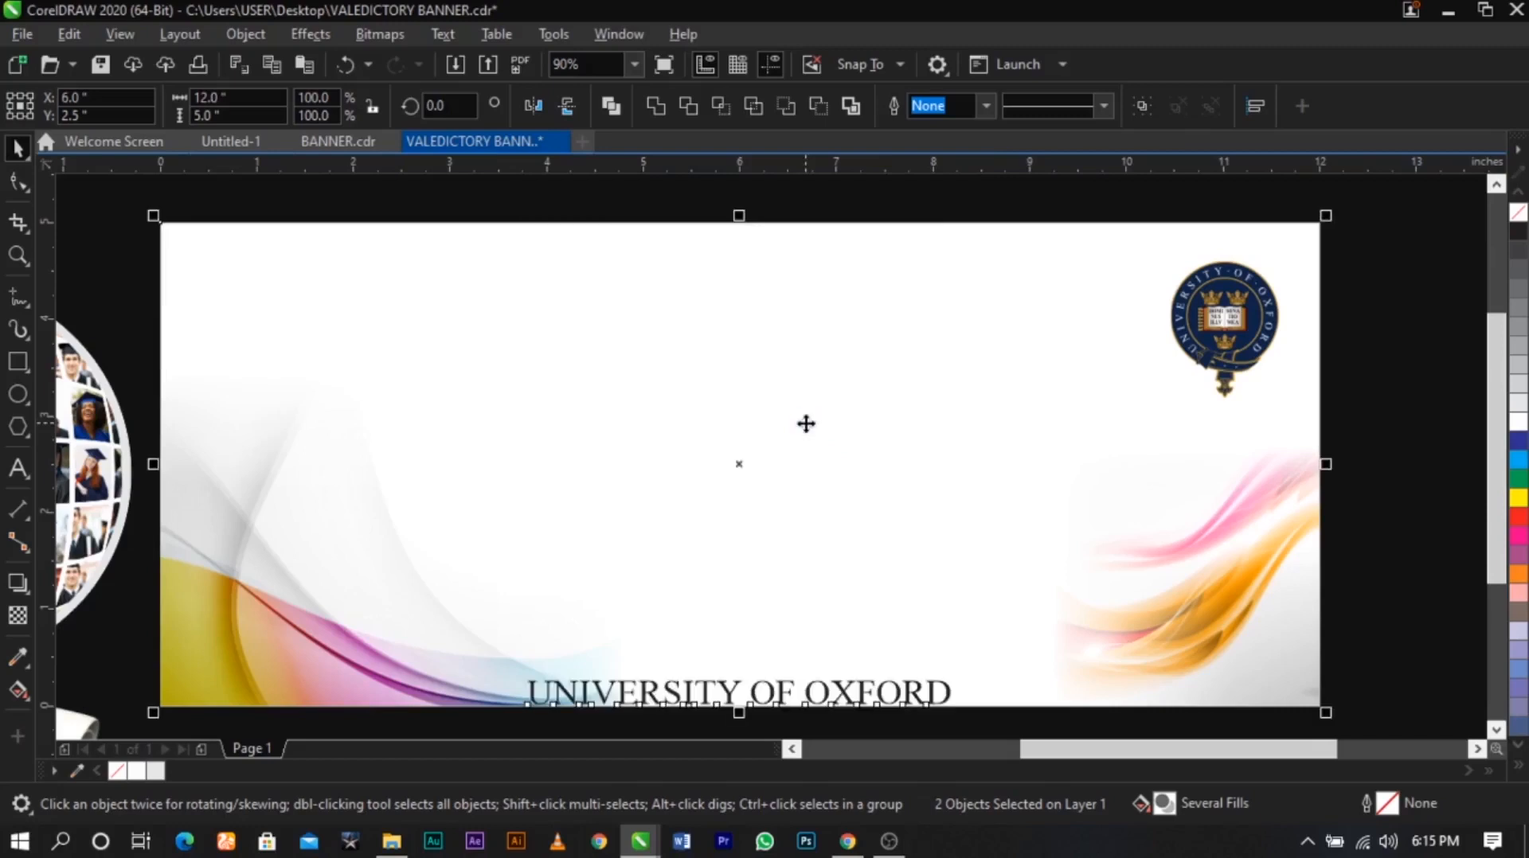
key("l")
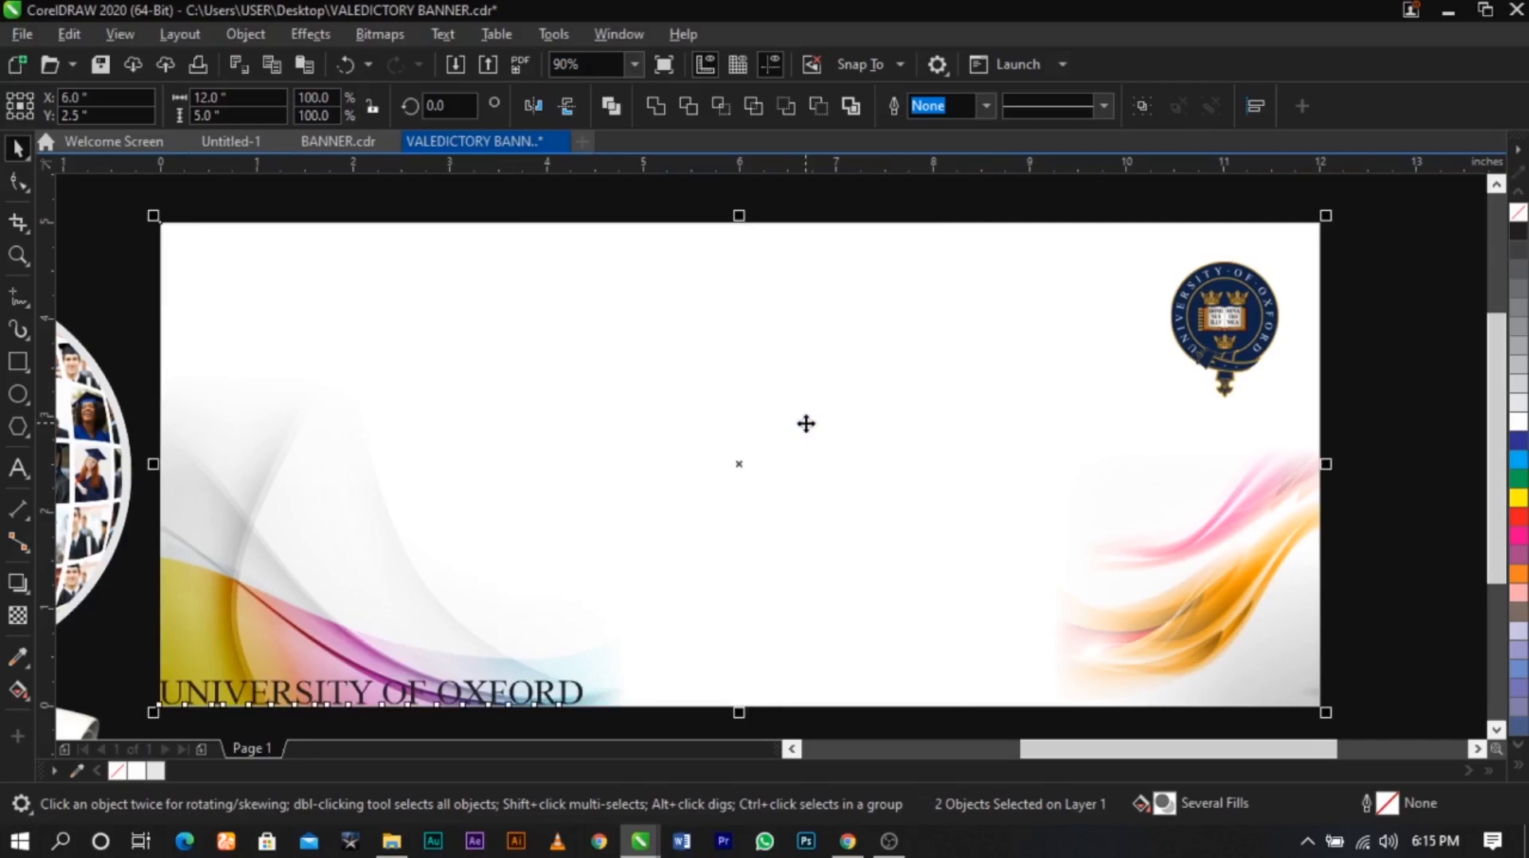
key("r")
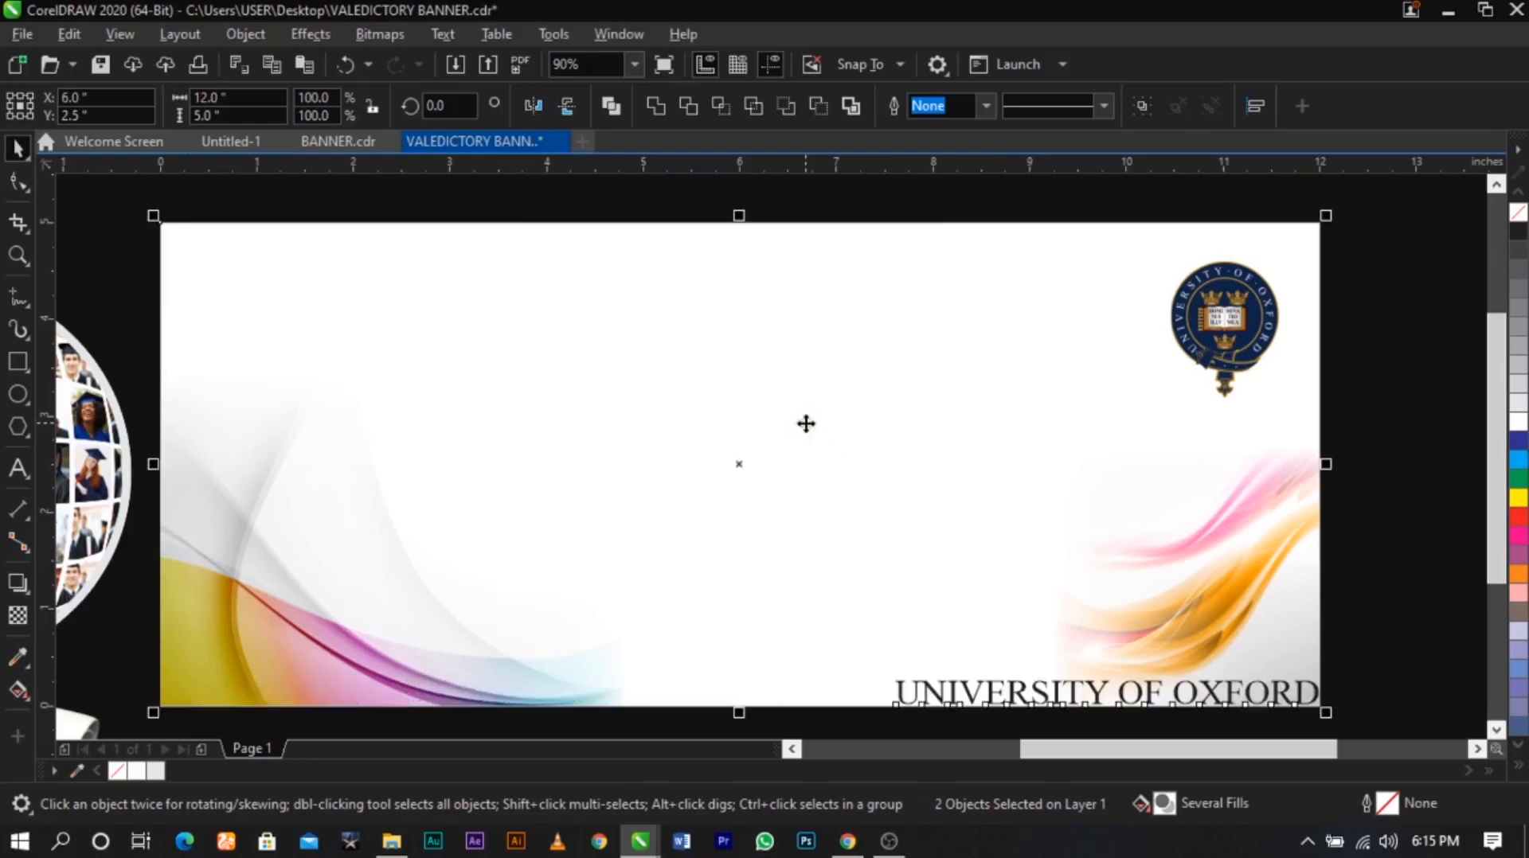
Try centring the heading on the banner frame, try its bottom, left and top alignments, and undo the last one
key("c")
key("e")
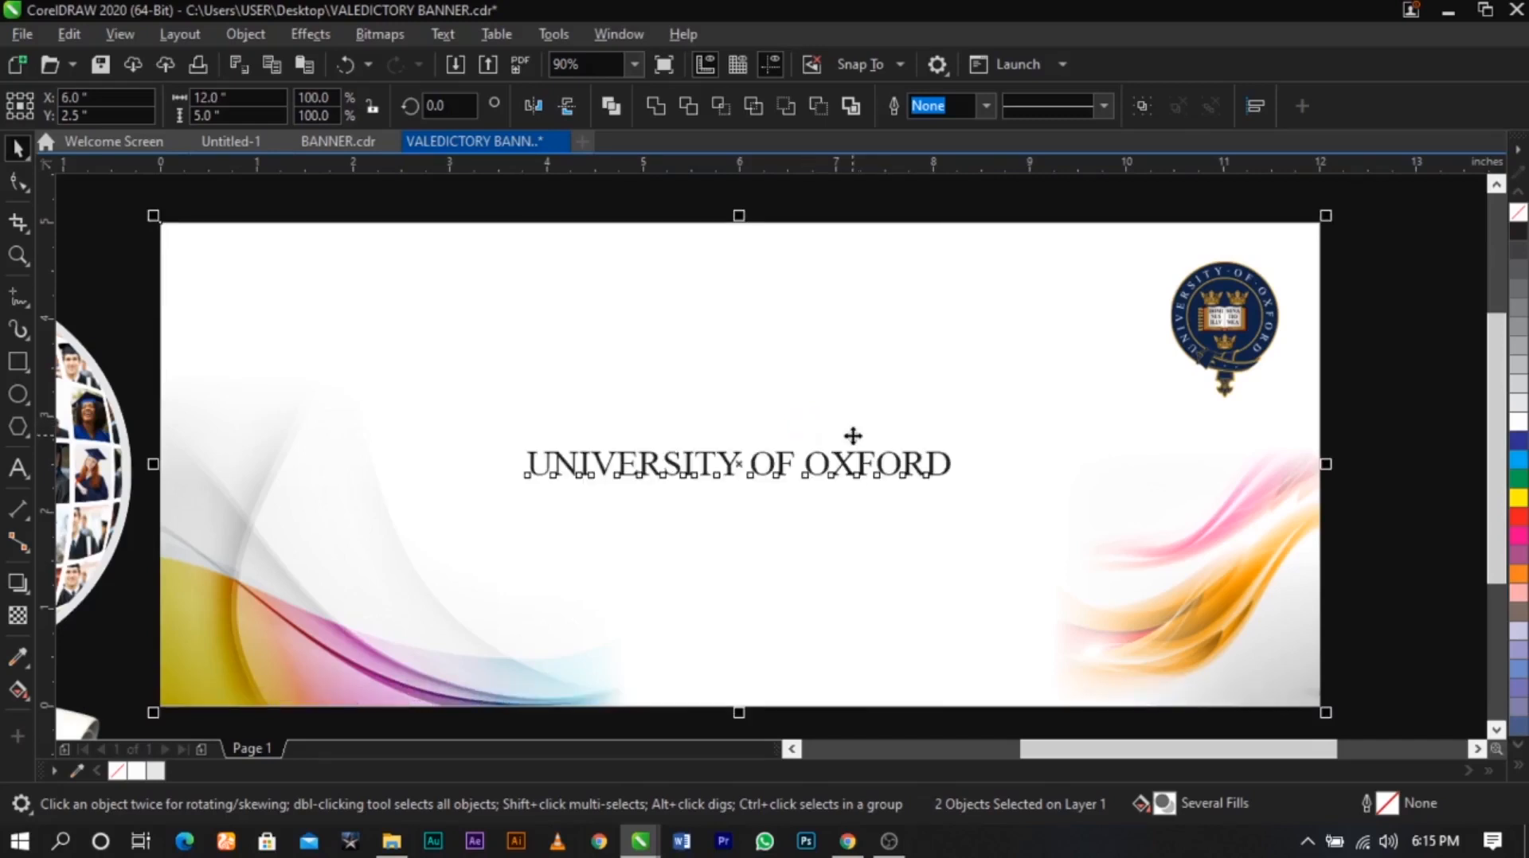
key("b")
key("l")
key("c")
key("t")
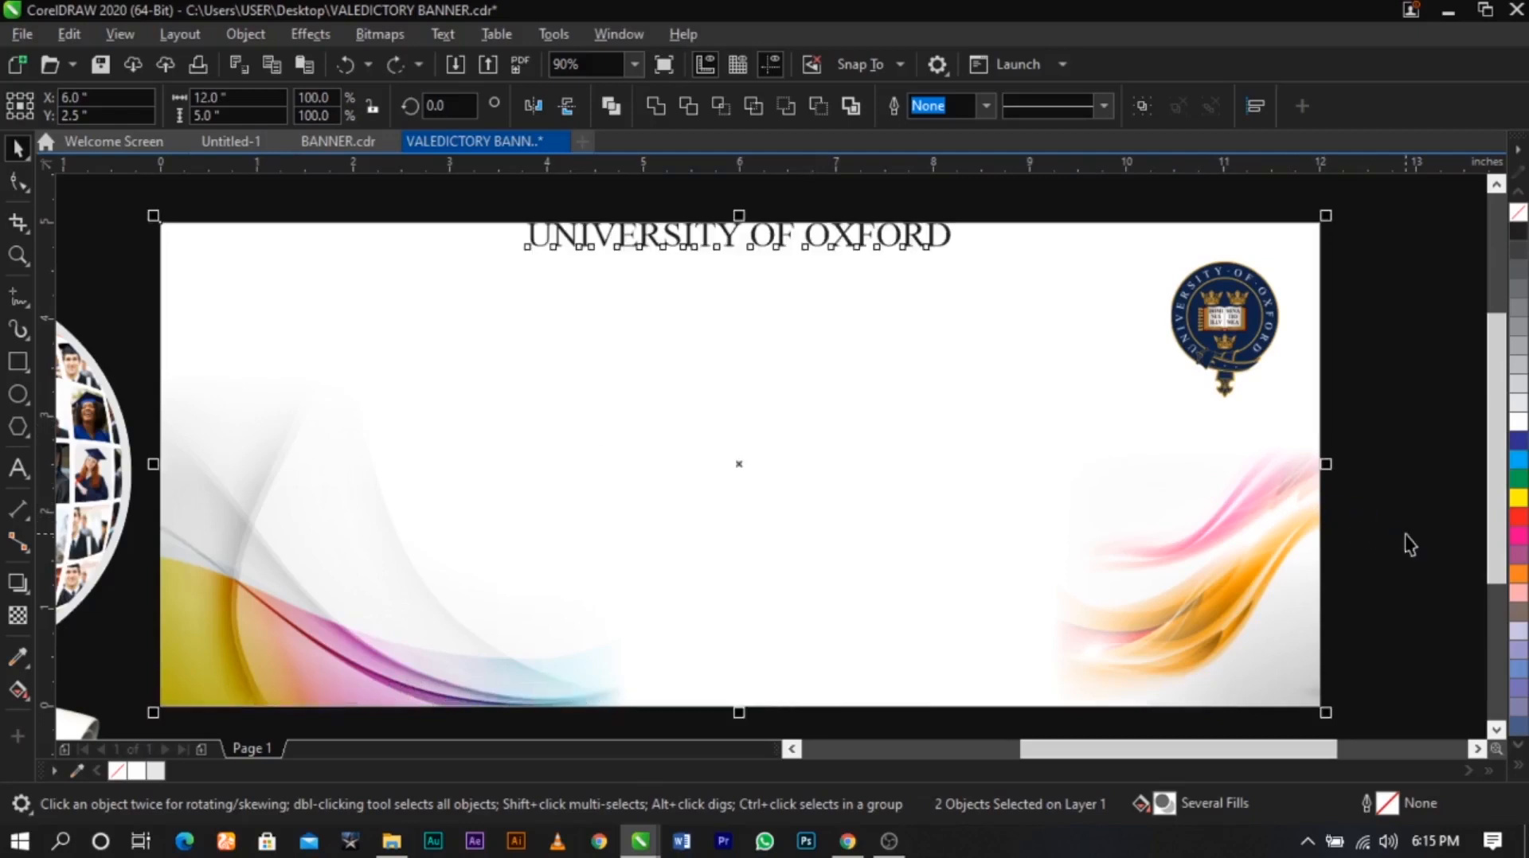
left_click(1406, 535)
key("ctrl+z")
left_click(987, 215)
Move the heading to just below the banner's upper edge and widen its letter spacing
left_click_drag(926, 460, 1056, 298)
key("F10")
key("space")
Align the widened heading to the banner frame's horizontal centre and clear the selection
left_click(1030, 340, "shift")
key("c")
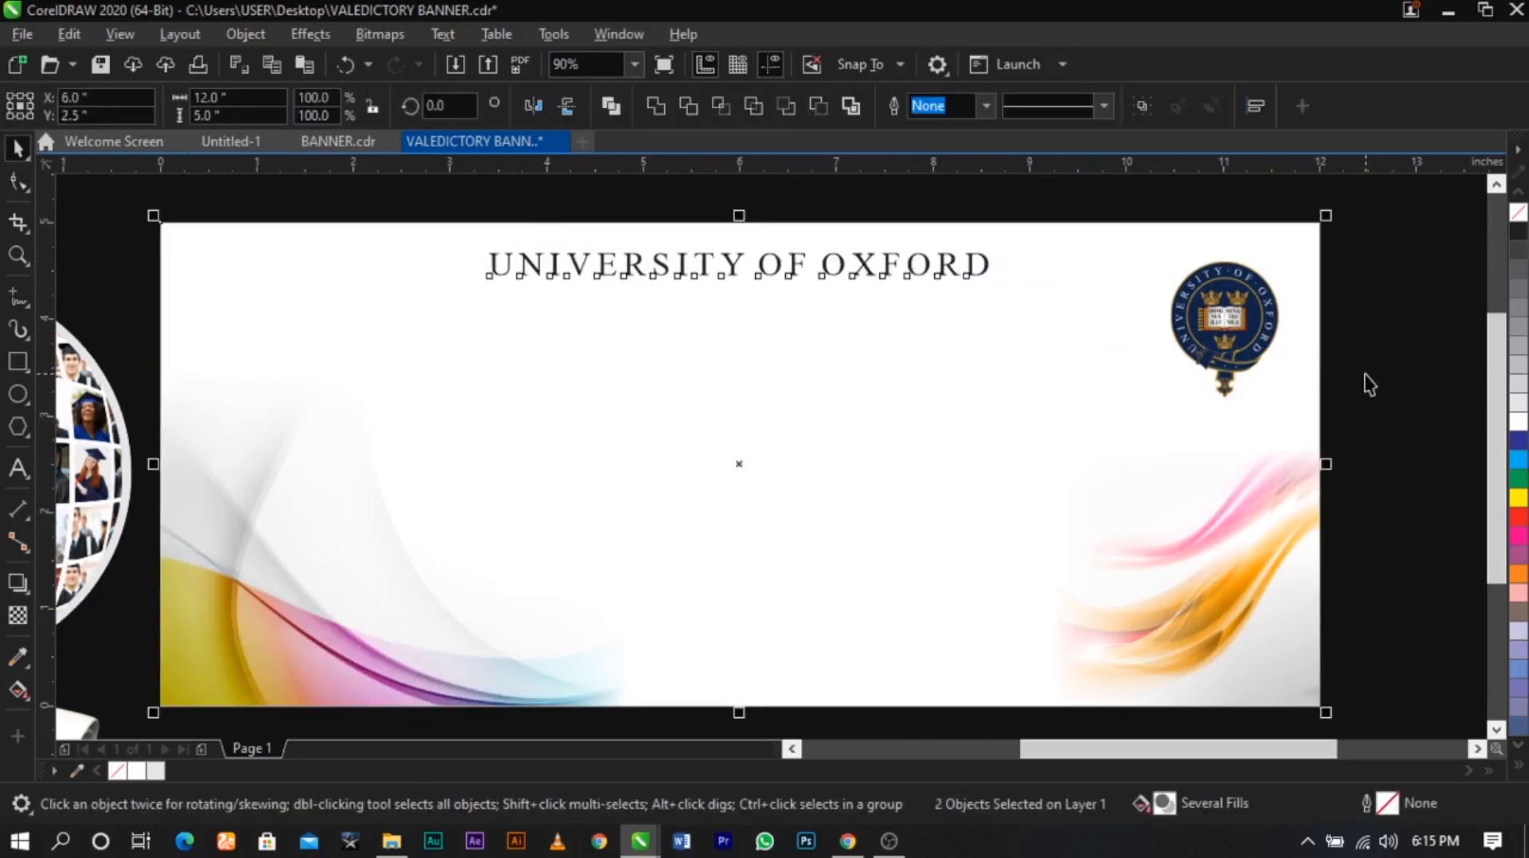
left_click(1369, 385)
scroll(1101, 347, "down", 3)
key("z")
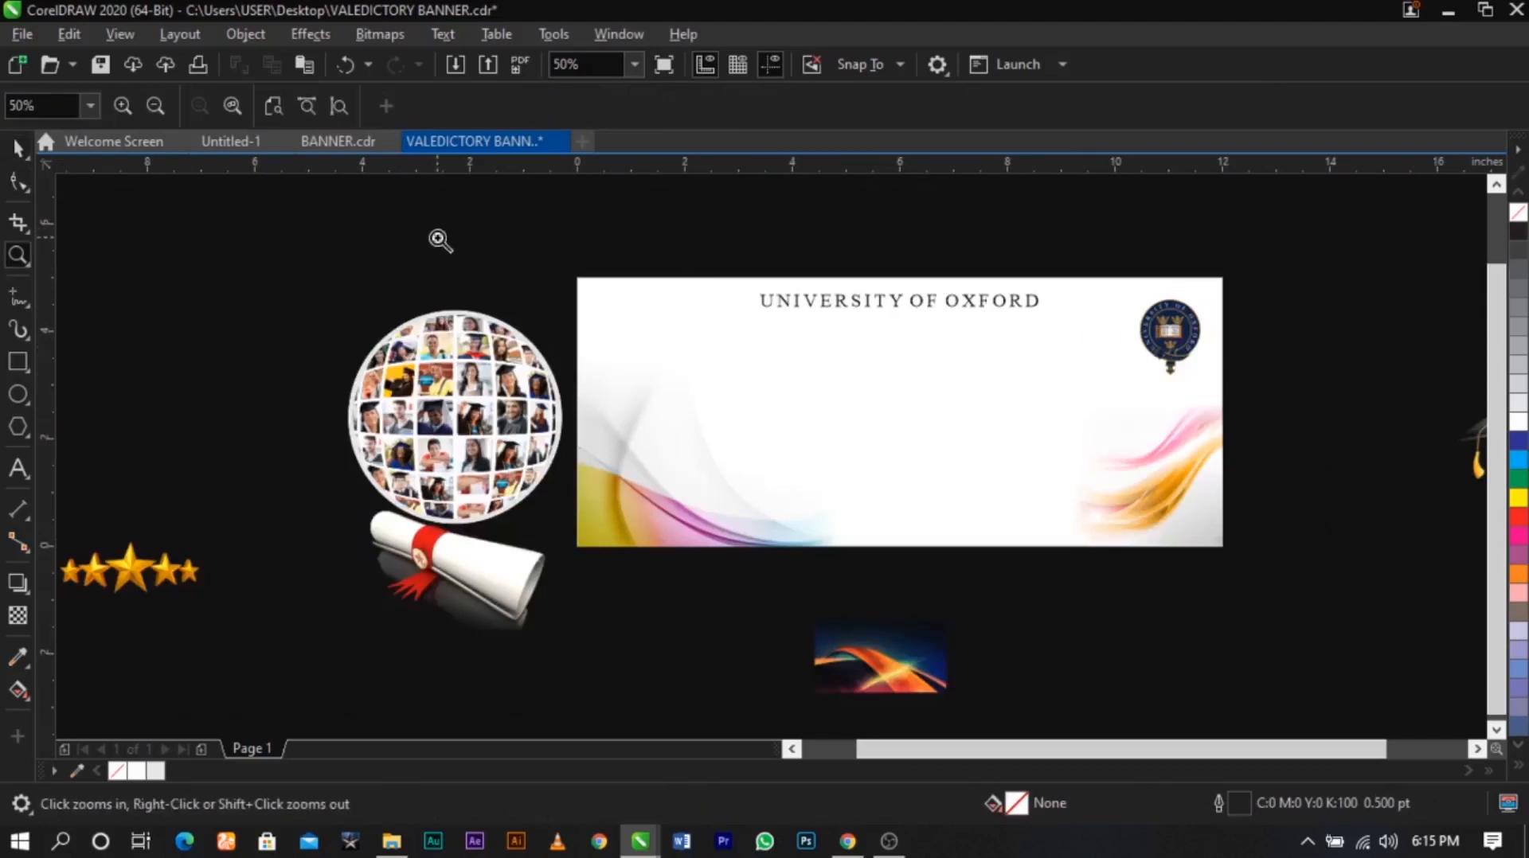
left_click_drag(438, 239, 1369, 594)
key("space")
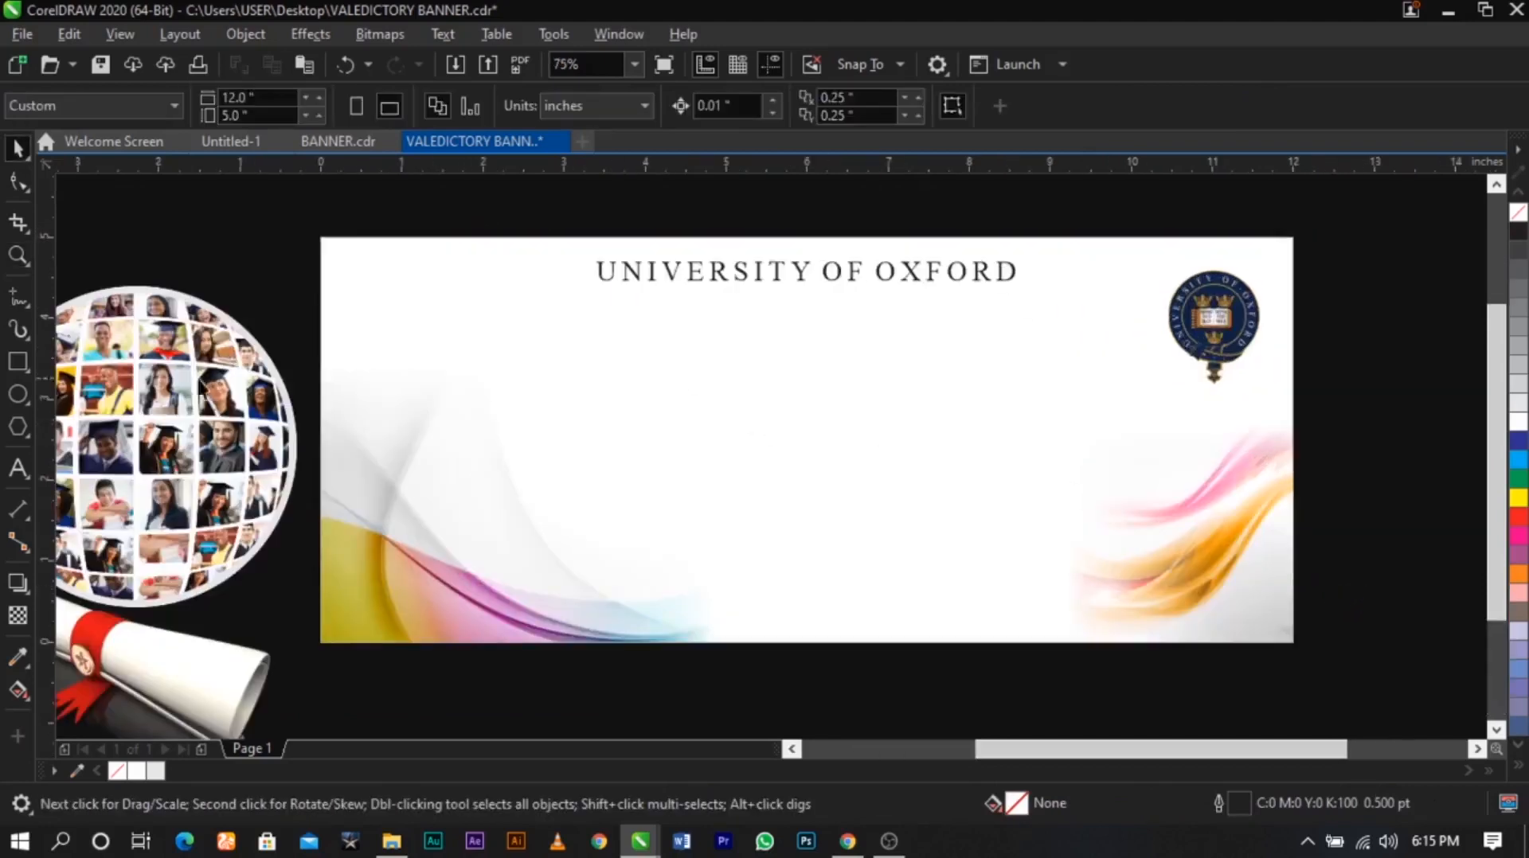
left_click(19, 469)
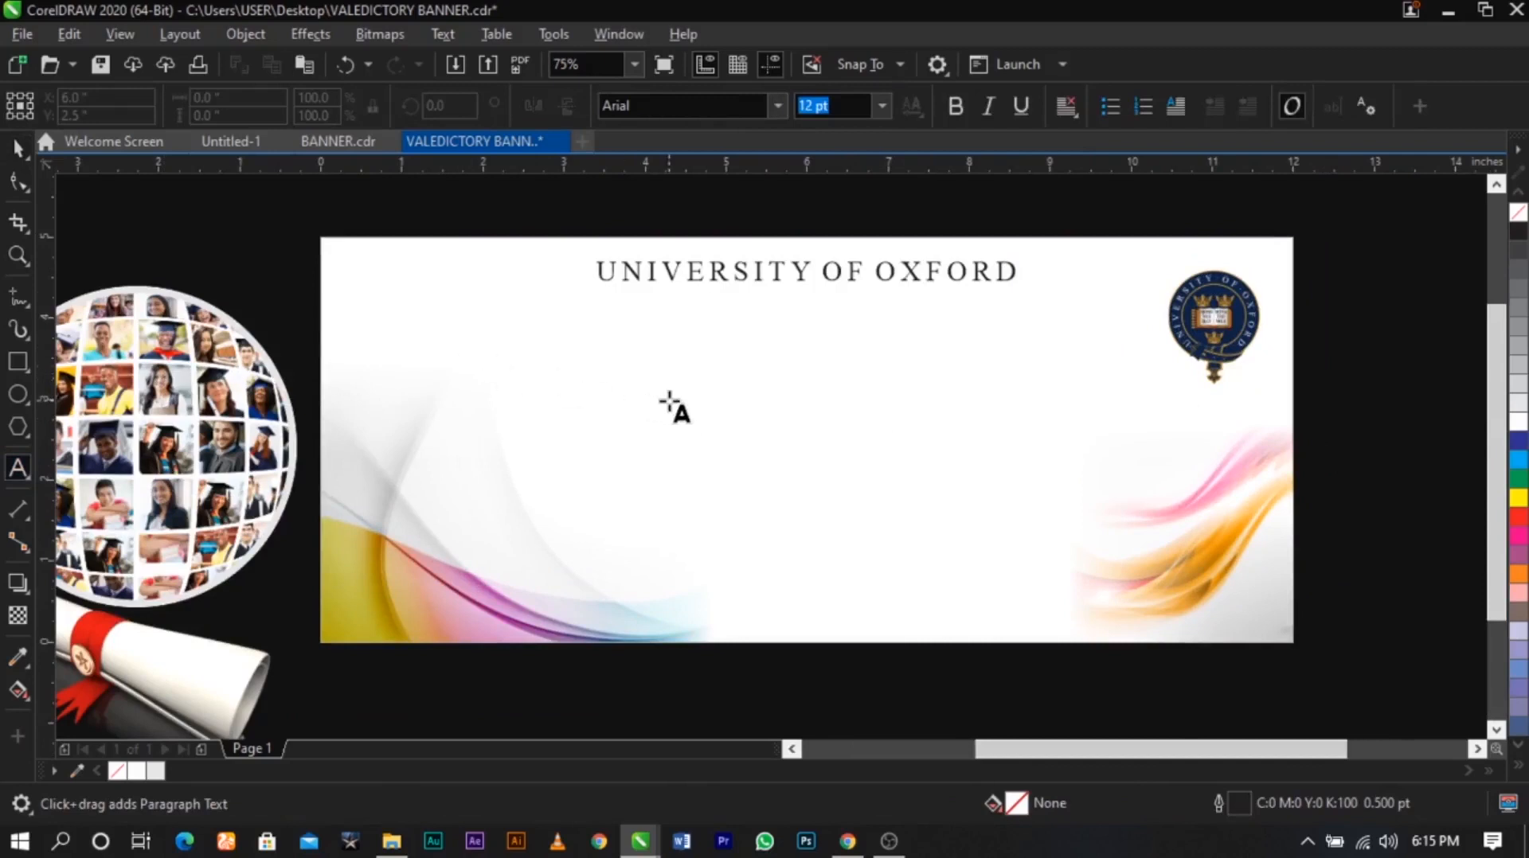
key("space")
Enlarge the globe of graduates slightly to about 3.99 inches and move it onto the left part of the banner
scroll(769, 395, "down", 2)
key("z")
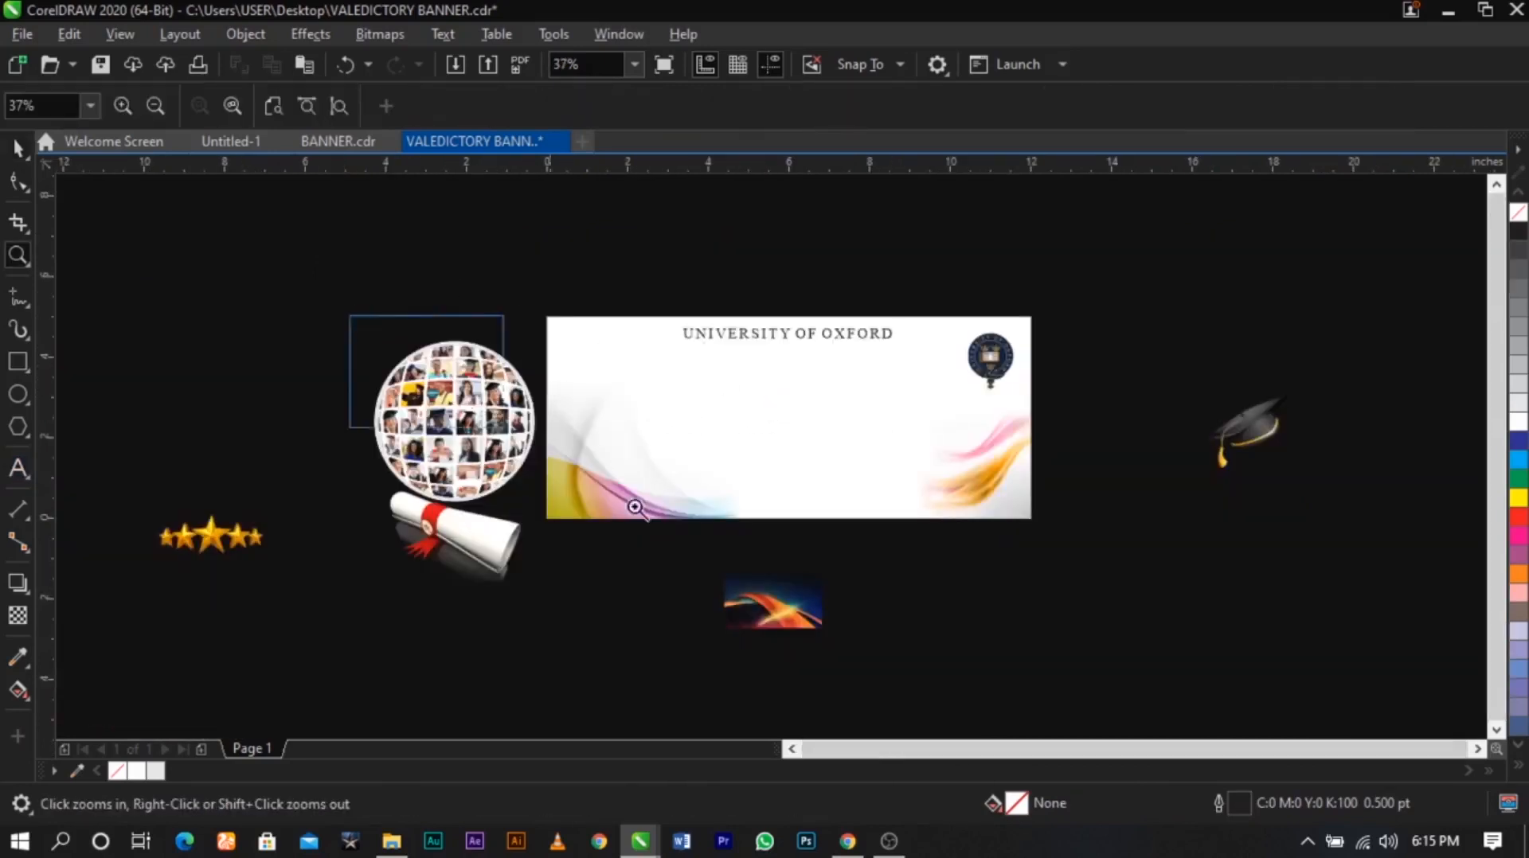
left_click_drag(634, 508, 862, 588)
key("space")
left_click(521, 243)
scroll(588, 233, "up", 1)
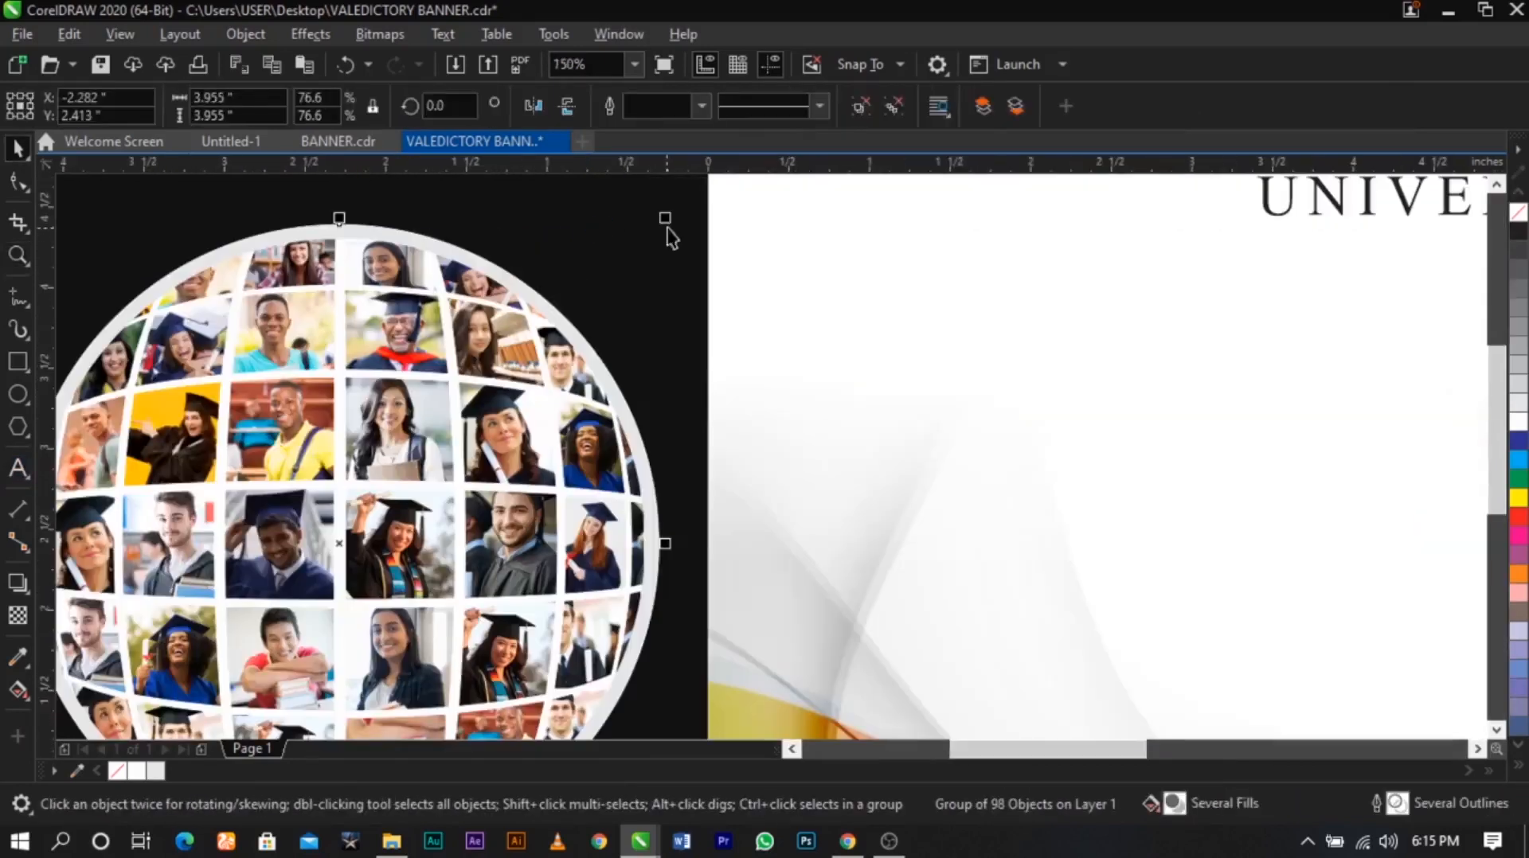
left_click_drag(665, 217, 671, 212)
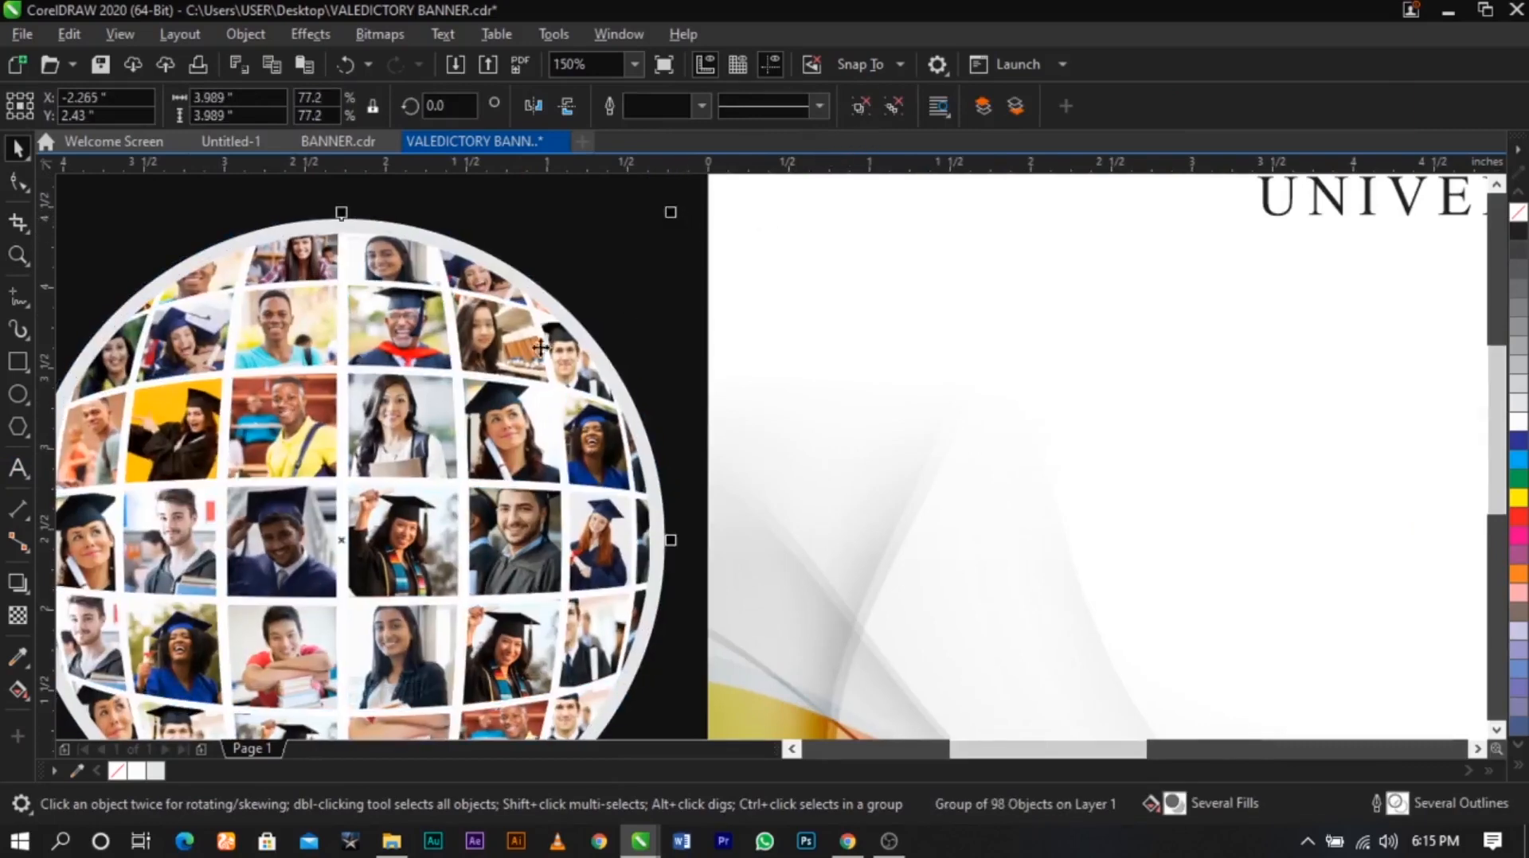
scroll(541, 347, "down", 1)
left_click_drag(447, 367, 832, 366)
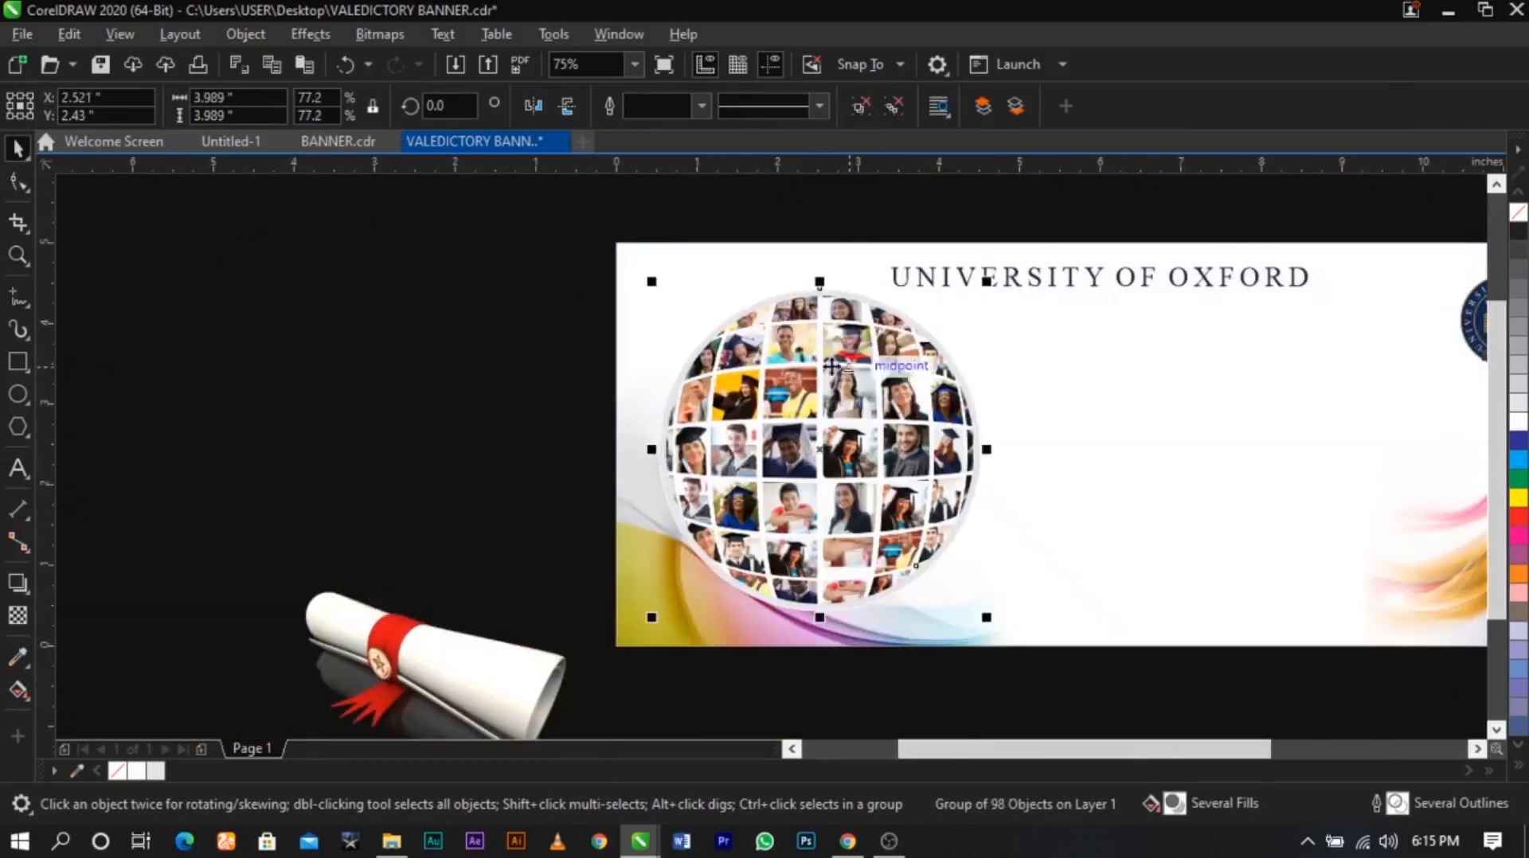
Scale the globe down slightly and shift it a little to the right so it clears the heading
key("z")
left_click_drag(618, 248, 1281, 648)
key("space")
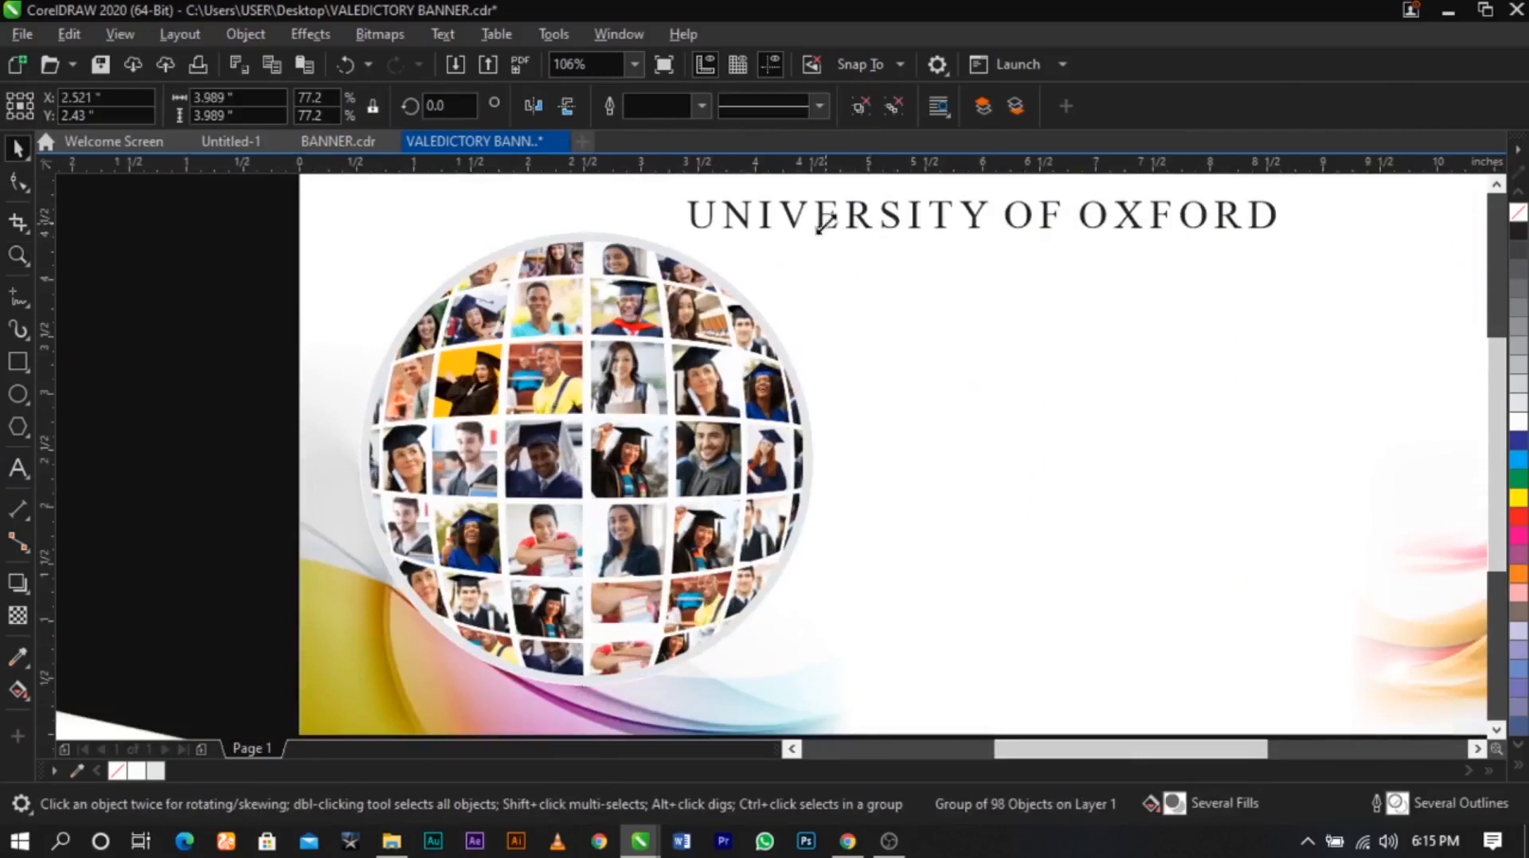
left_click_drag(825, 224, 806, 243)
left_click_drag(719, 405, 766, 404)
scroll(765, 403, "down", 1)
key("z")
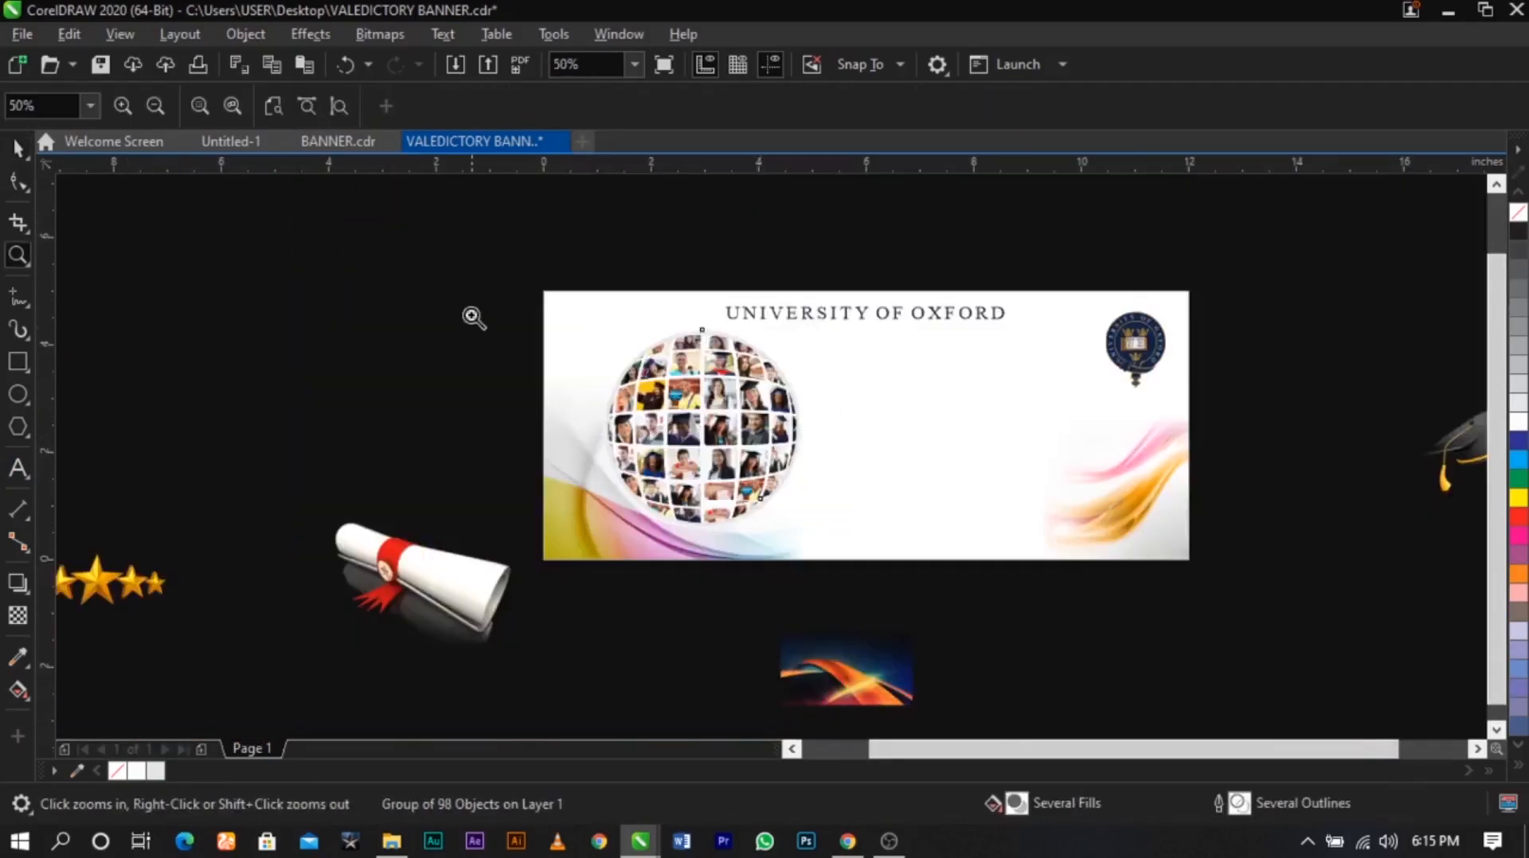
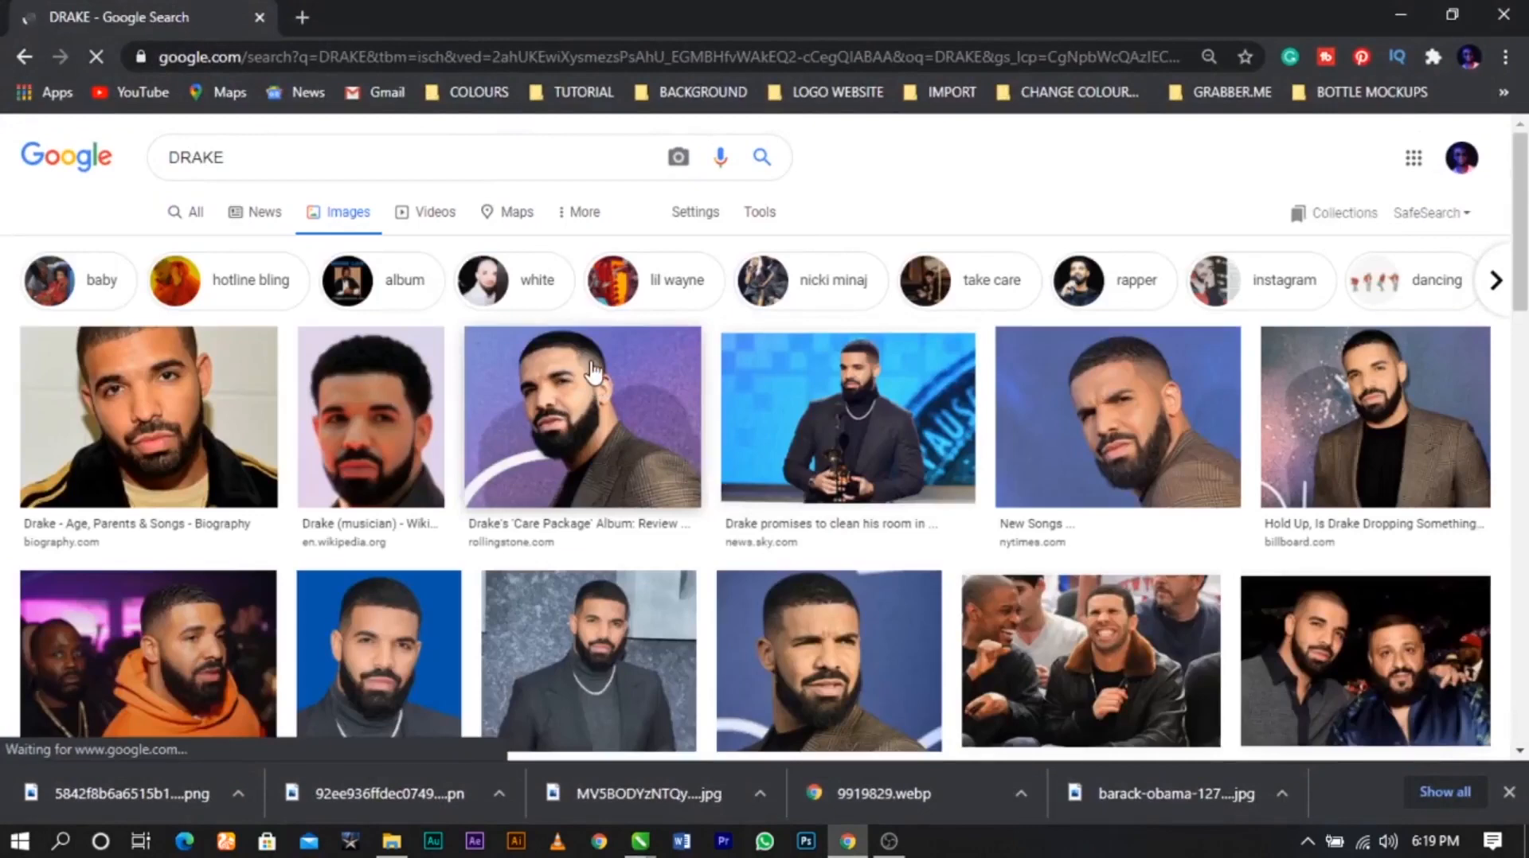
Copy the grey-background Drake portrait with dark suit and silver chain from Google Images and paste it into the CorelDRAW banner document
scroll(597, 366, "down", 4)
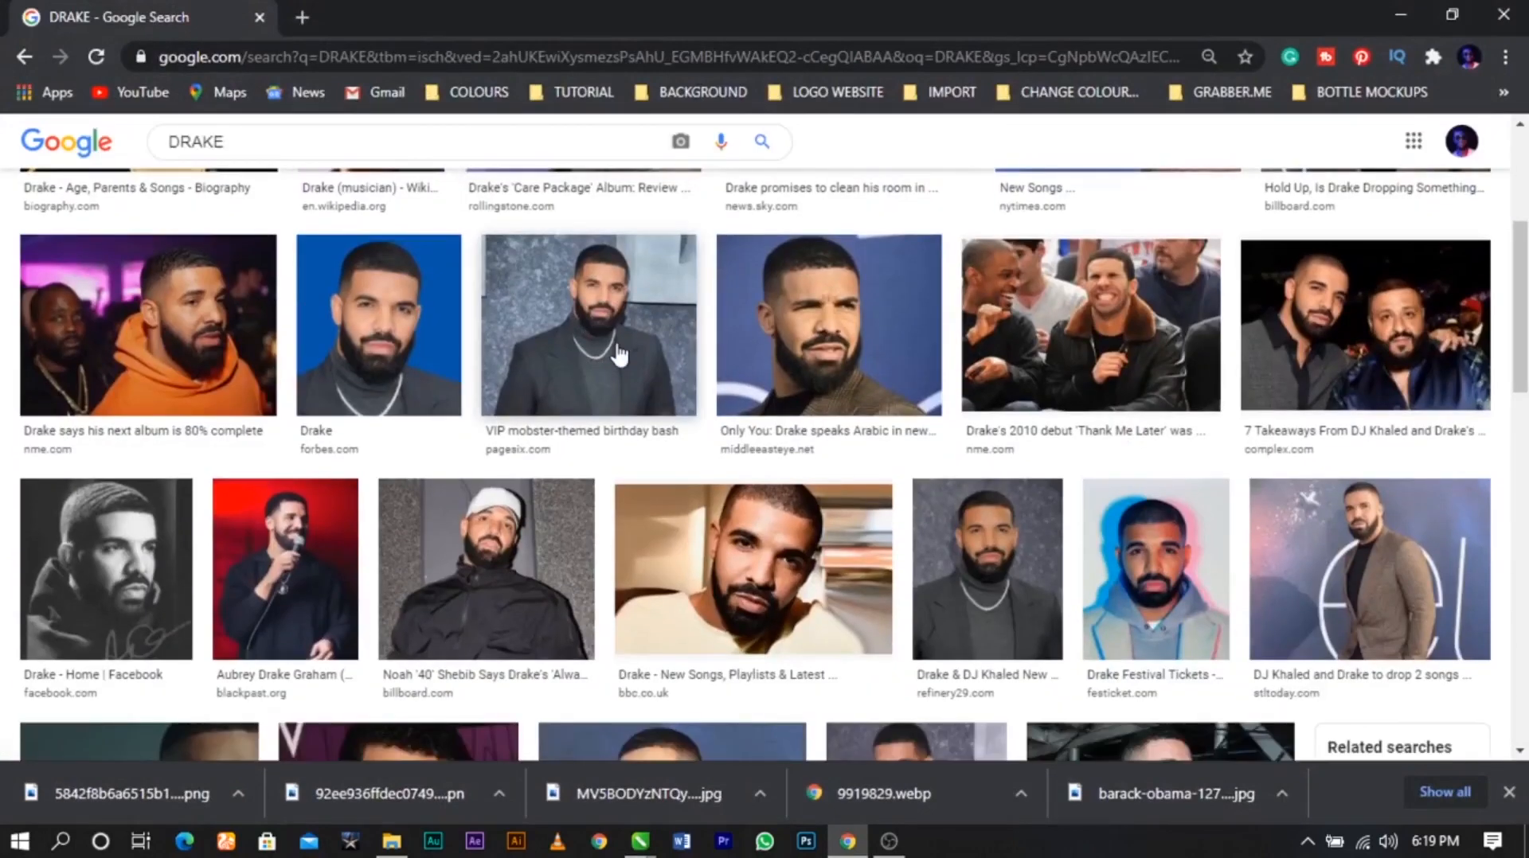
left_click(956, 617)
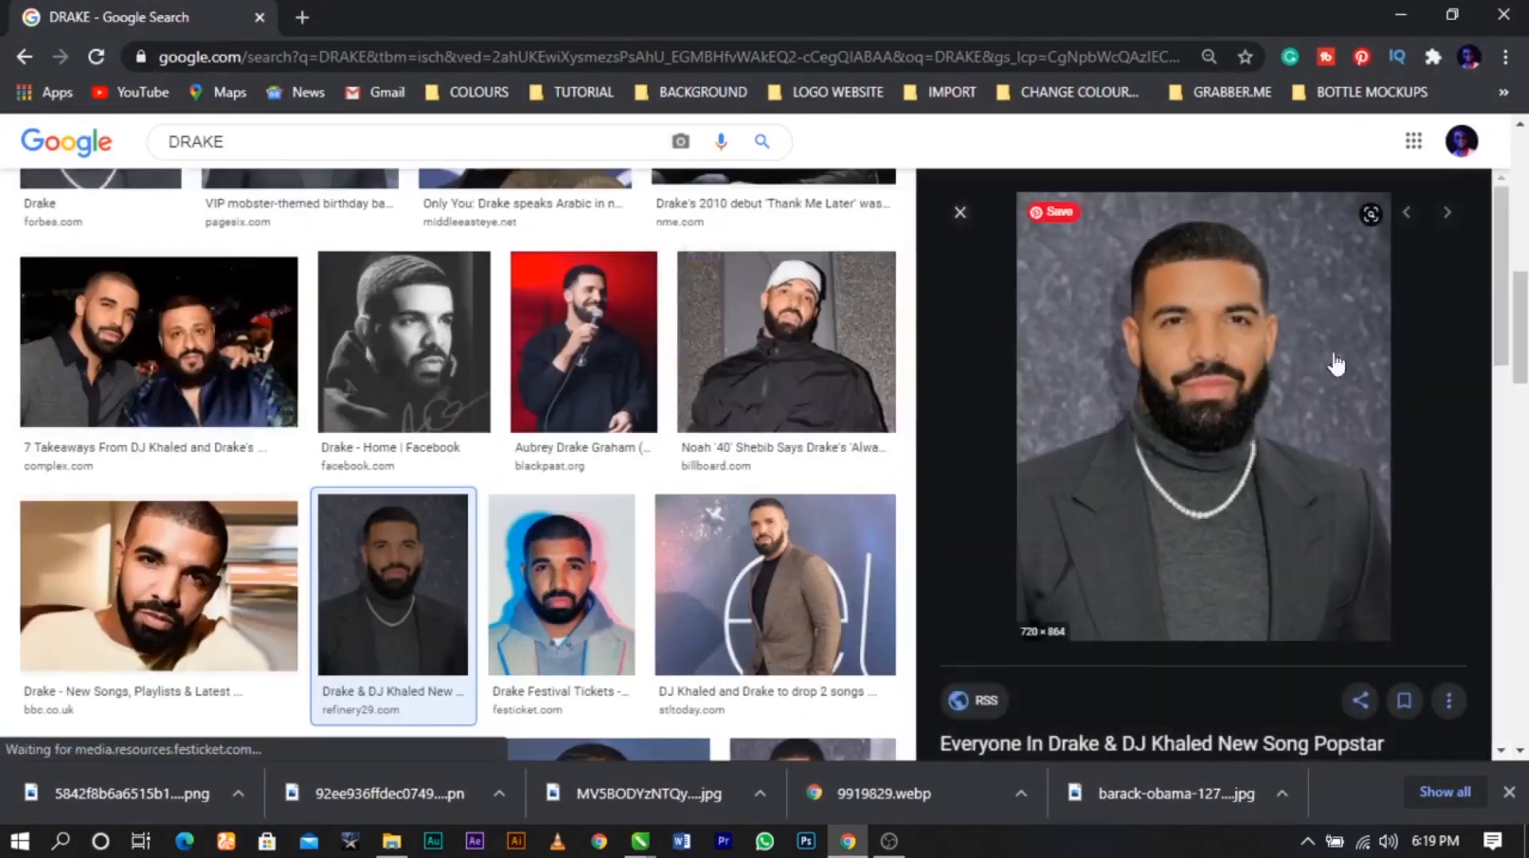
right_click(1262, 336)
left_click(1316, 551)
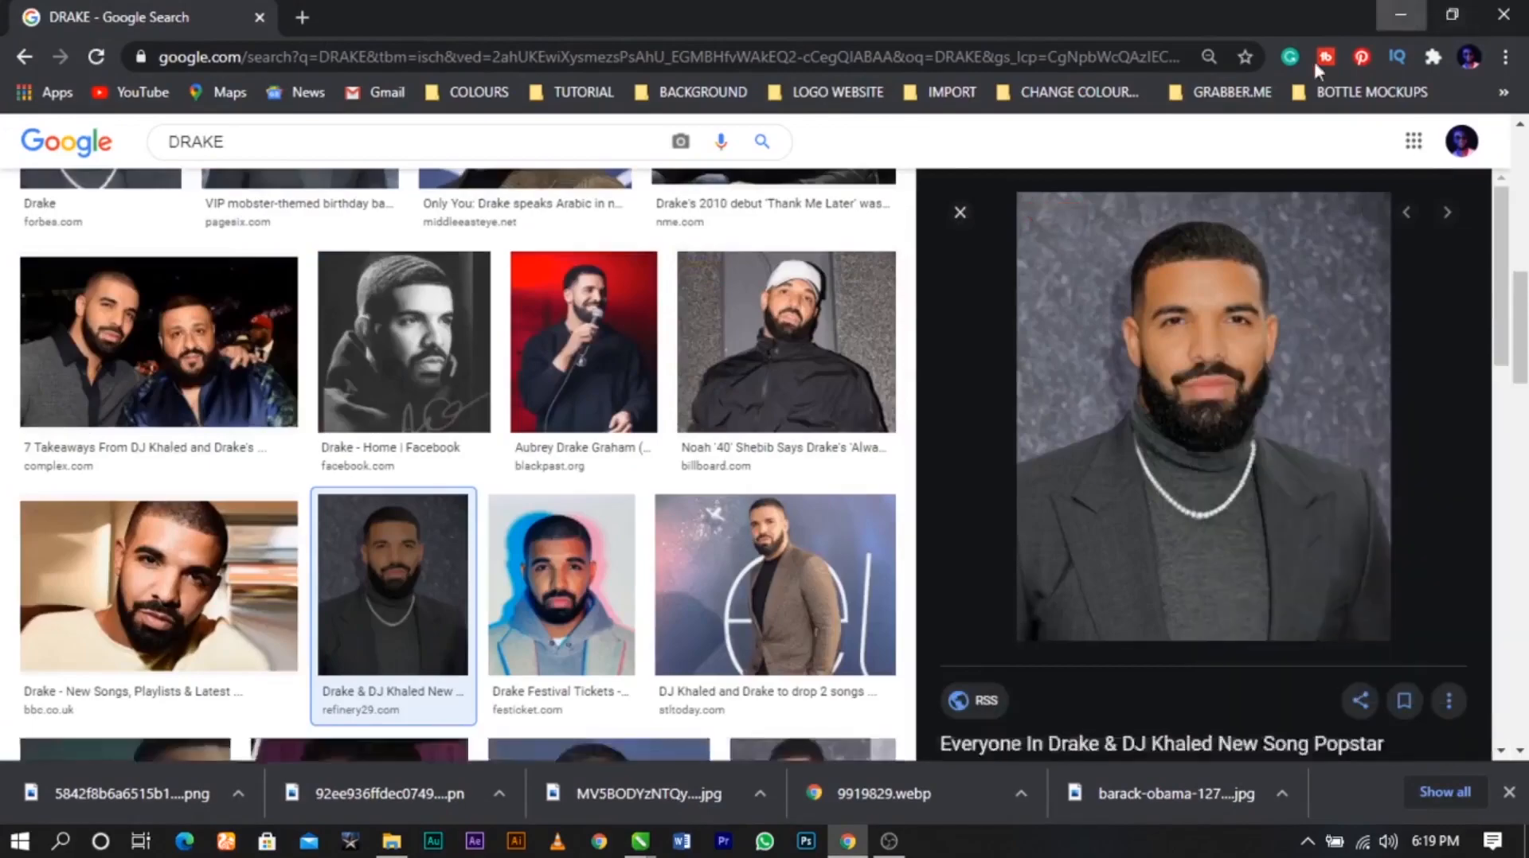
key("alt+Tab")
key("ctrl+v")
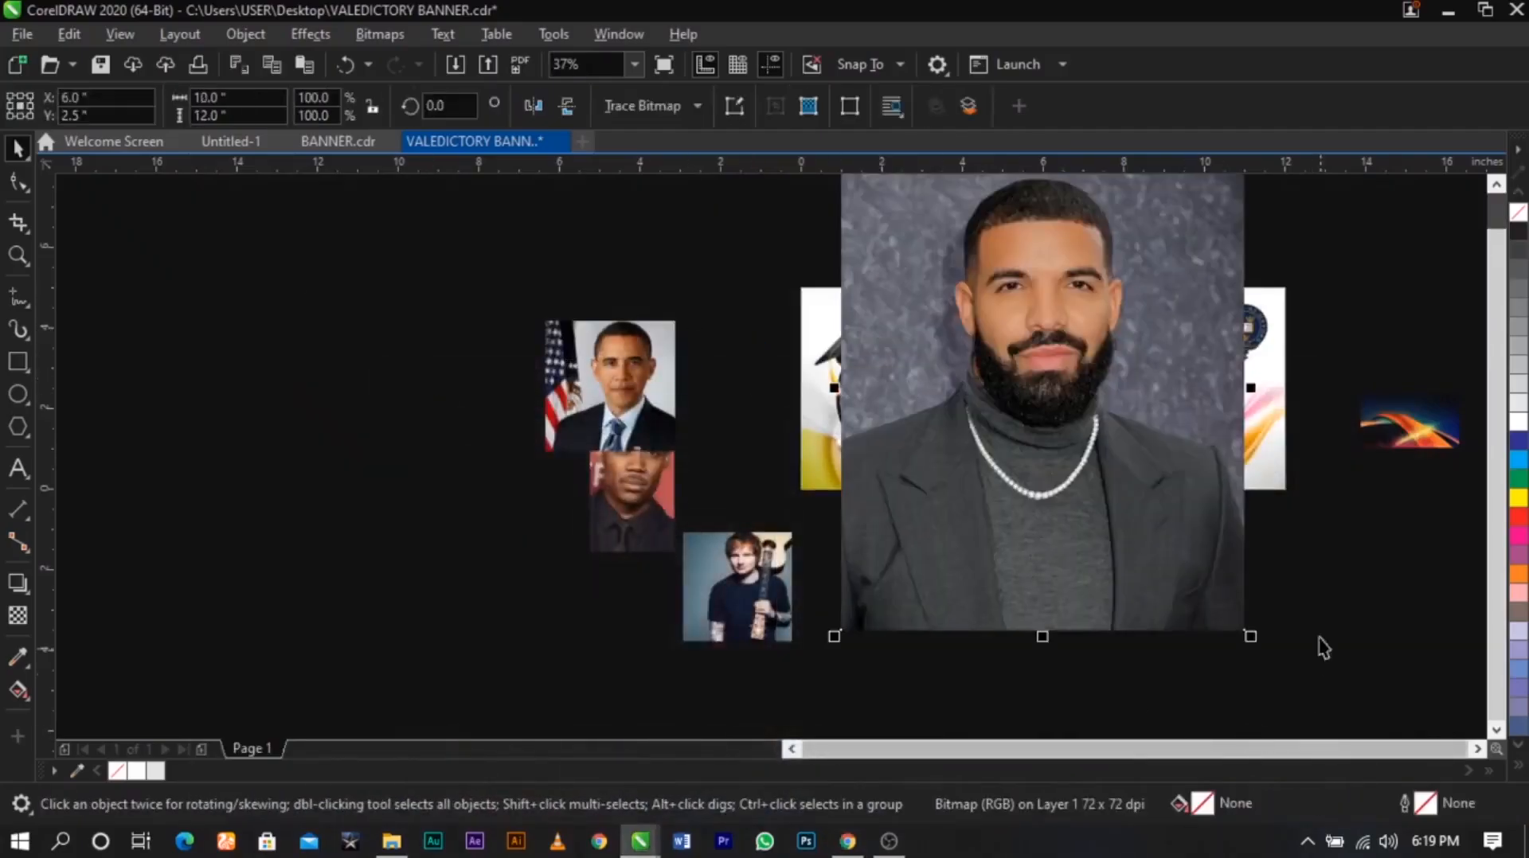
Shrink the pasted Drake portrait and place it between the Obama portrait and the banner
left_click_drag(1250, 636, 1102, 539)
left_click_drag(1062, 345, 757, 330)
key("z")
left_click_drag(477, 262, 1276, 573)
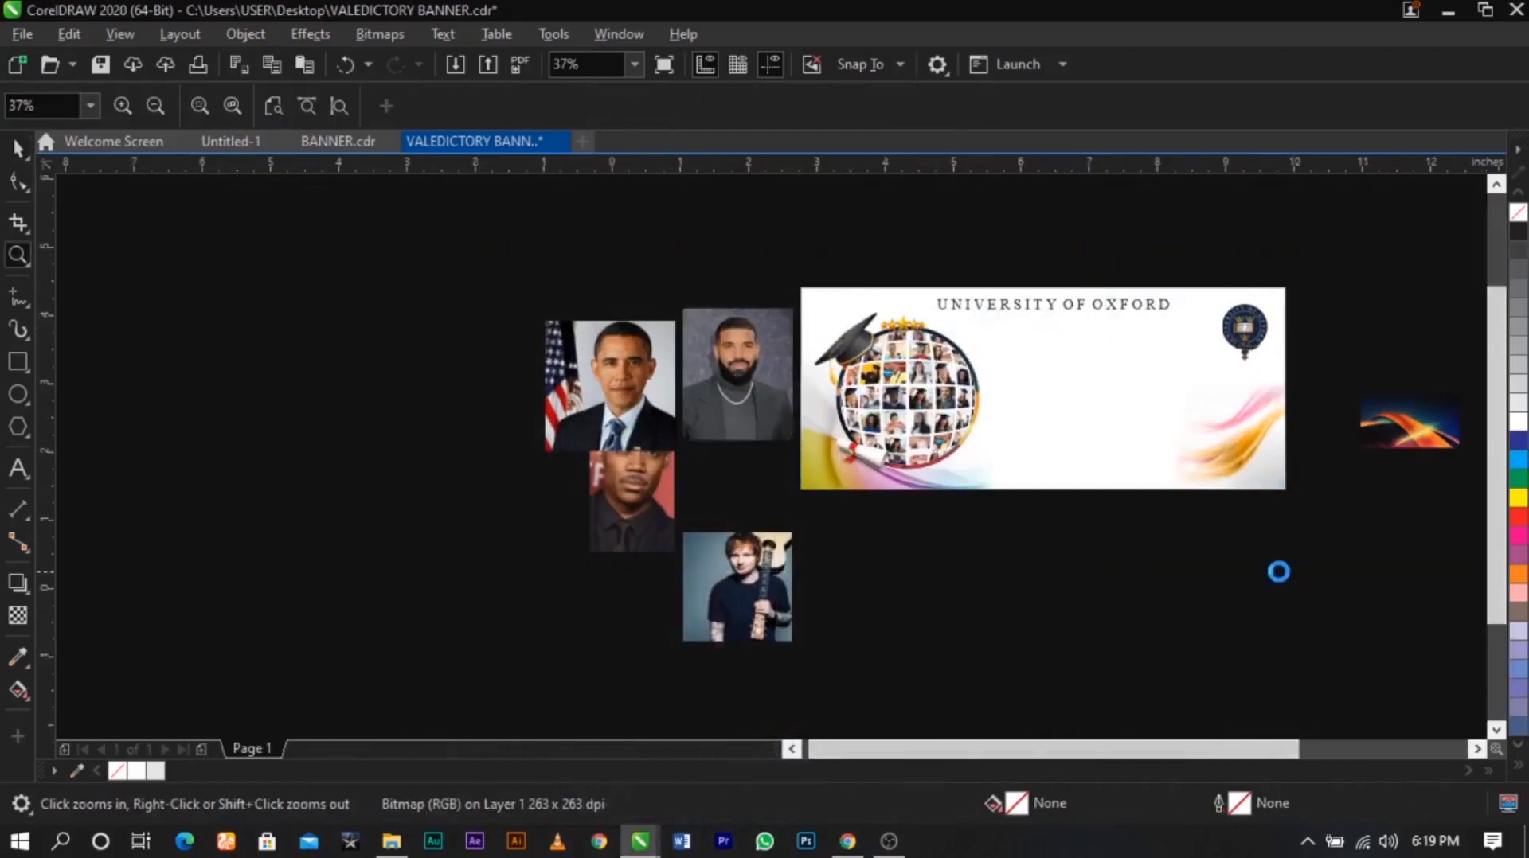
key("space")
Move the guitarist photo up under the Drake portrait, scale both photos down together and deselect them
left_click_drag(556, 580, 560, 496)
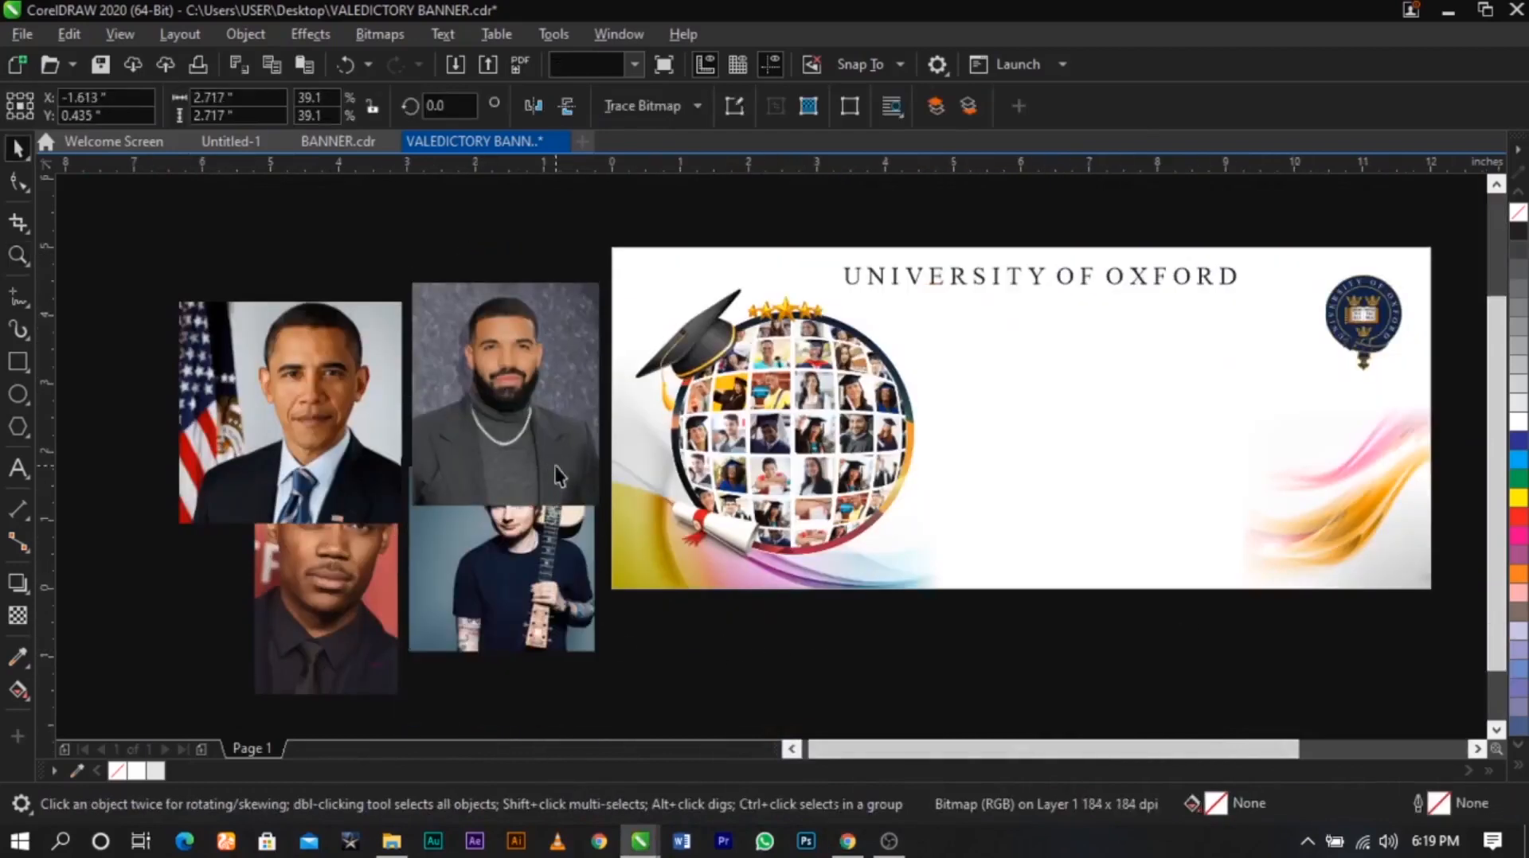
left_click(598, 624)
left_click(564, 488)
left_click(584, 629, "shift")
left_click_drag(608, 658, 501, 579)
left_click(547, 618)
left_click(519, 644)
Enlarge the guitarist photo again and reposition the portraits beside the banner so they no longer overlap
left_click(500, 500)
scroll(500, 500, "up", 3)
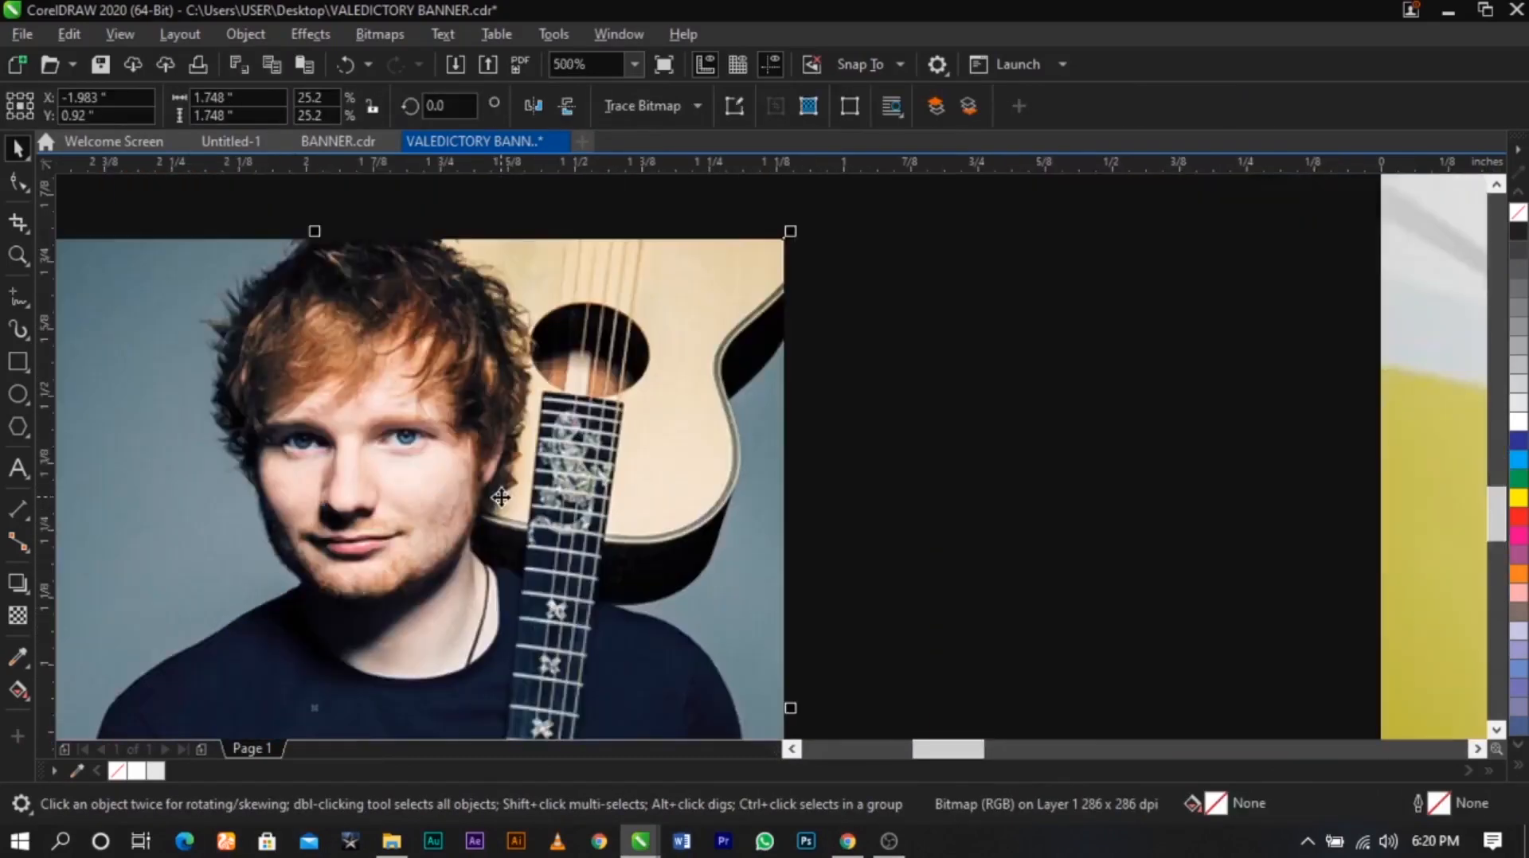
scroll(514, 499, "down", 2)
left_click_drag(603, 424, 760, 306)
left_click_drag(585, 493, 576, 546)
left_click_drag(263, 398, 201, 248)
mouse_move(554, 270)
left_mouse_down()
mouse_move(579, 242)
mouse_move(570, 255)
left_mouse_up()
scroll(557, 279, "down", 2)
Move the red-background portrait down slightly, scale it to about 1.73 by 3.30 inches and deselect it
left_click(323, 578)
left_click_drag(437, 404, 434, 424)
scroll(434, 425, "up", 2)
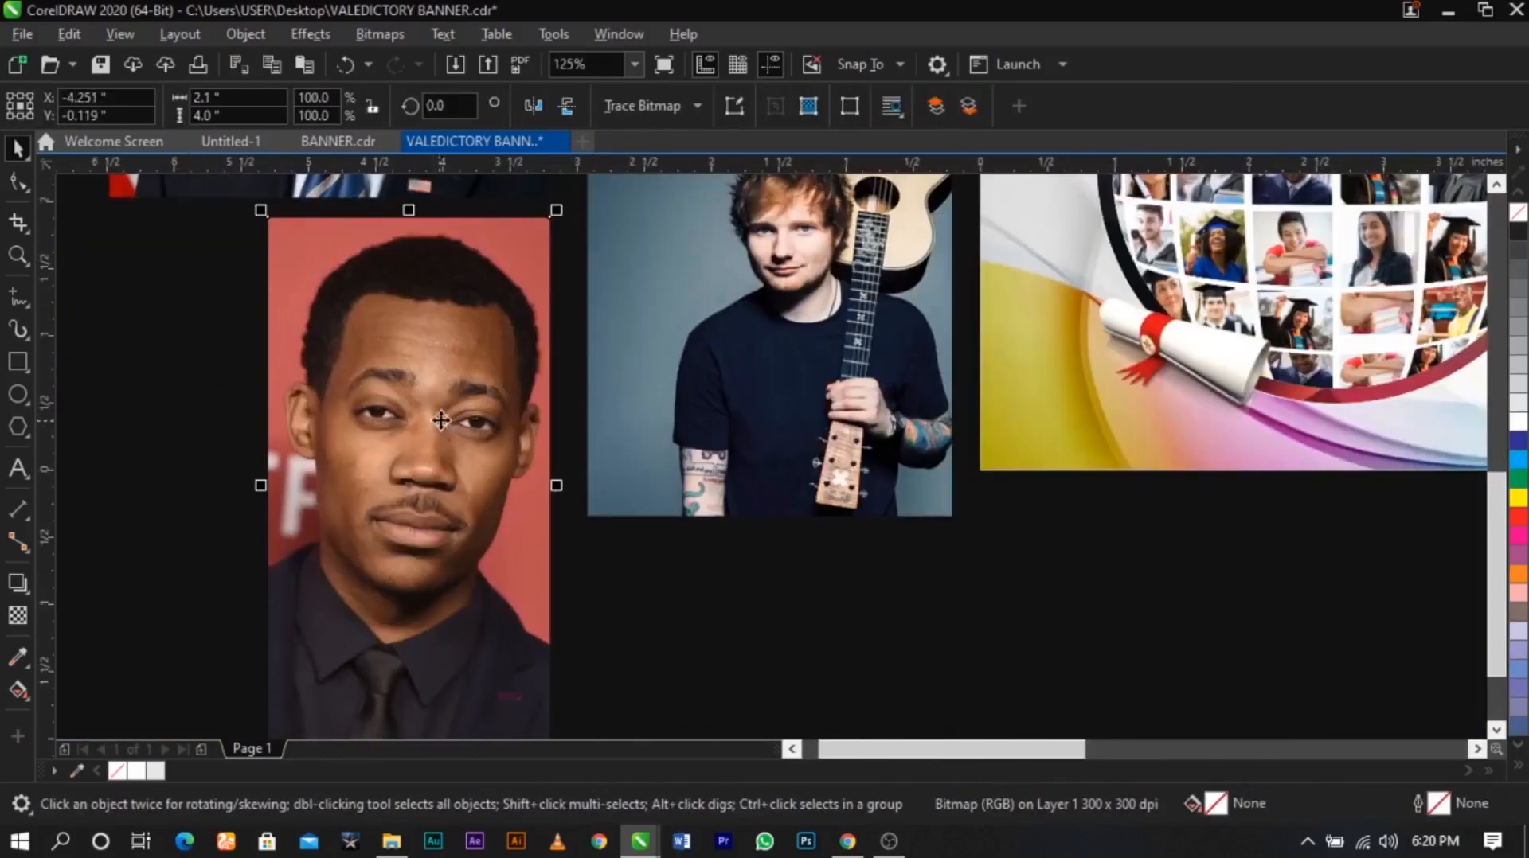
left_click_drag(563, 212, 548, 264)
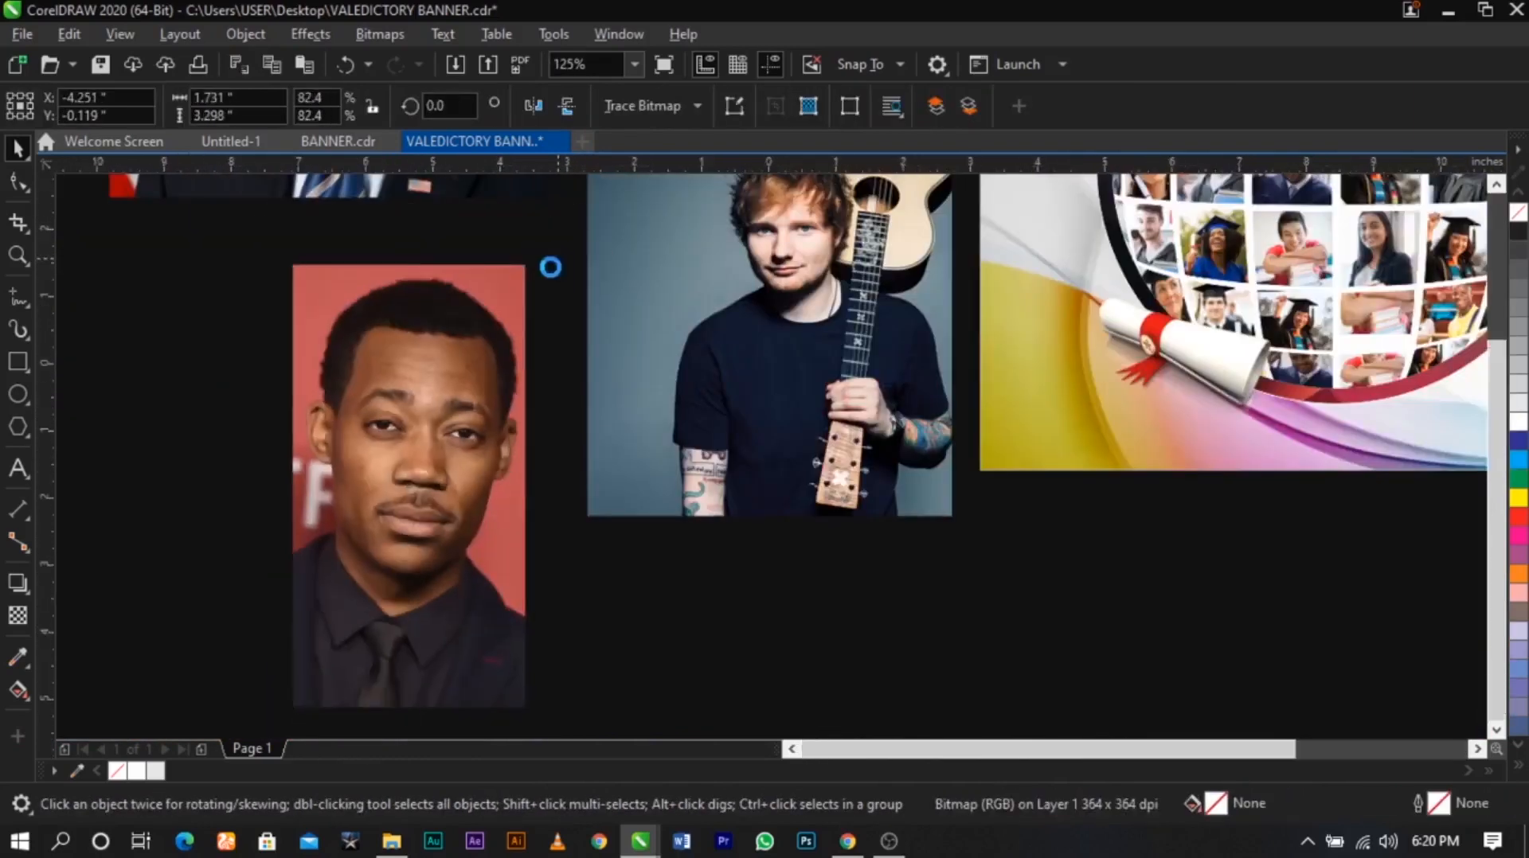
scroll(549, 264, "down", 1)
left_click(287, 531)
Add the artistic text "Valedictory" in the blank area below the heading, between the globe and the crest
key("z")
left_click_drag(280, 532, 1402, 103)
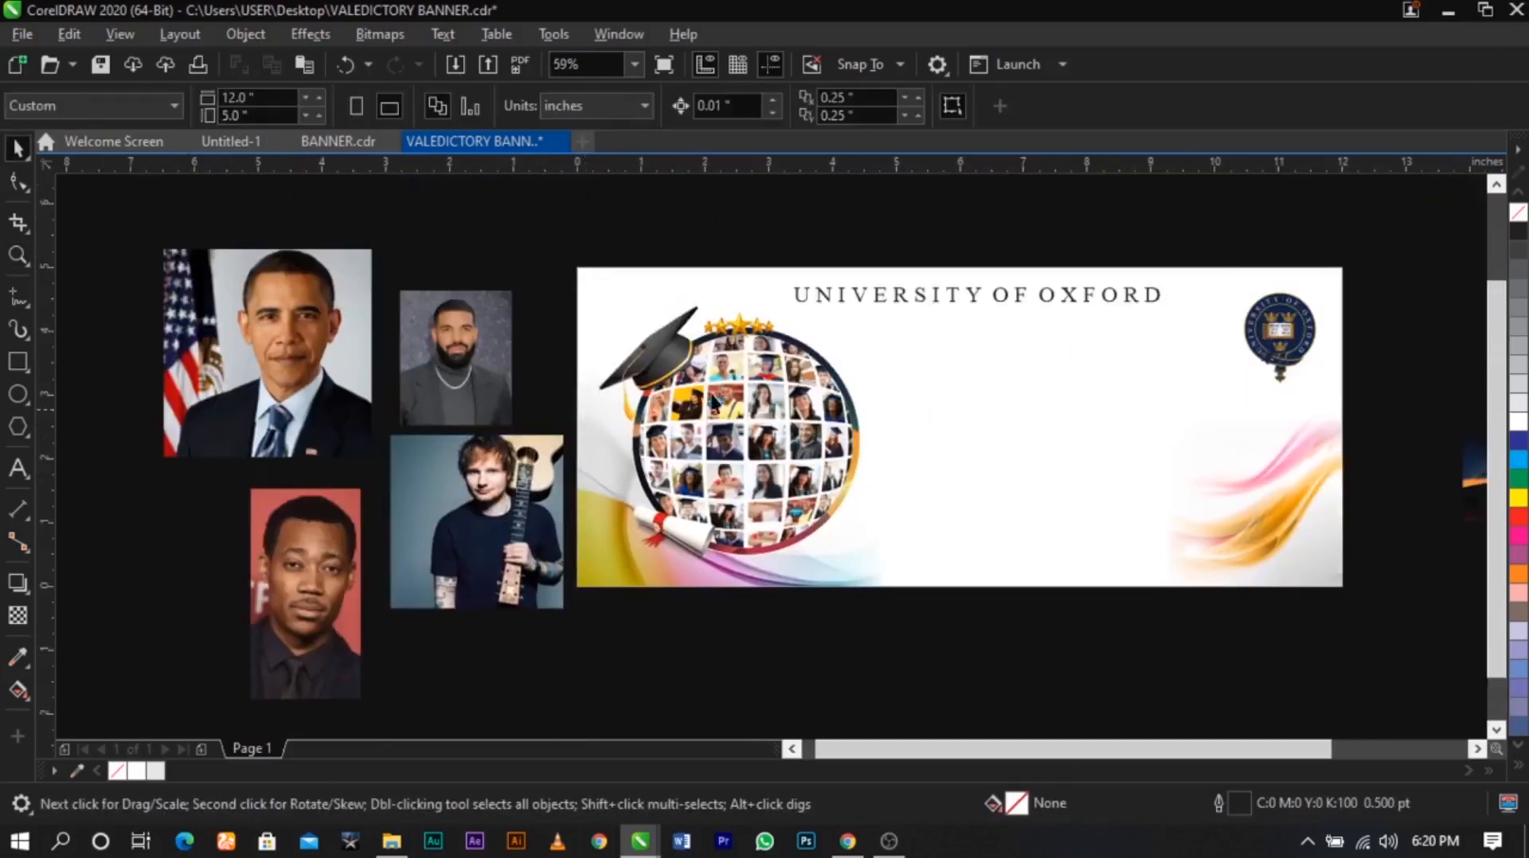
key("F2")
left_click_drag(551, 248, 1407, 638)
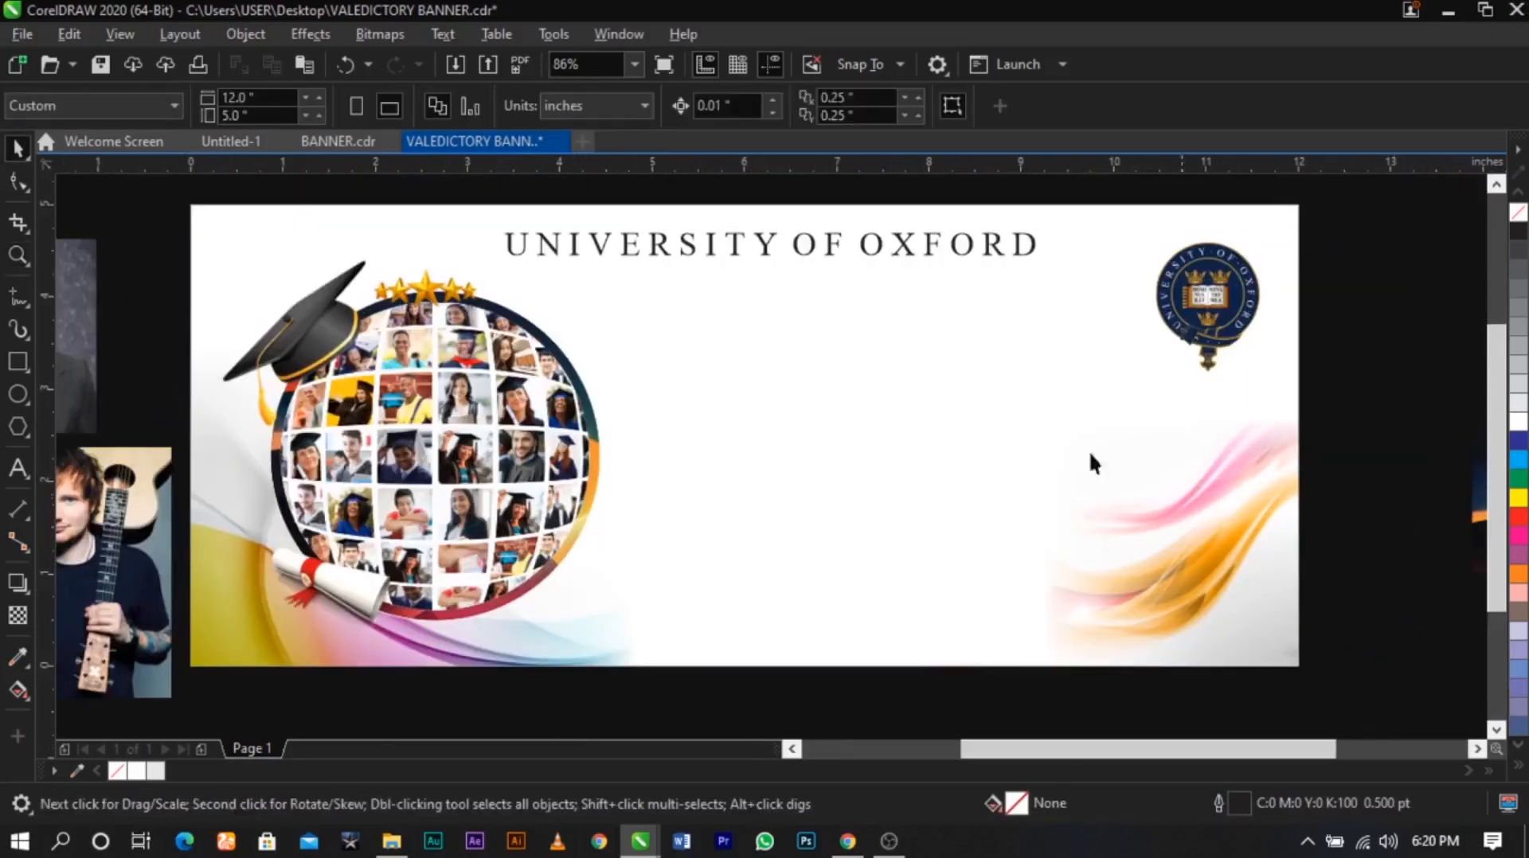
left_click(19, 469)
left_click(731, 404)
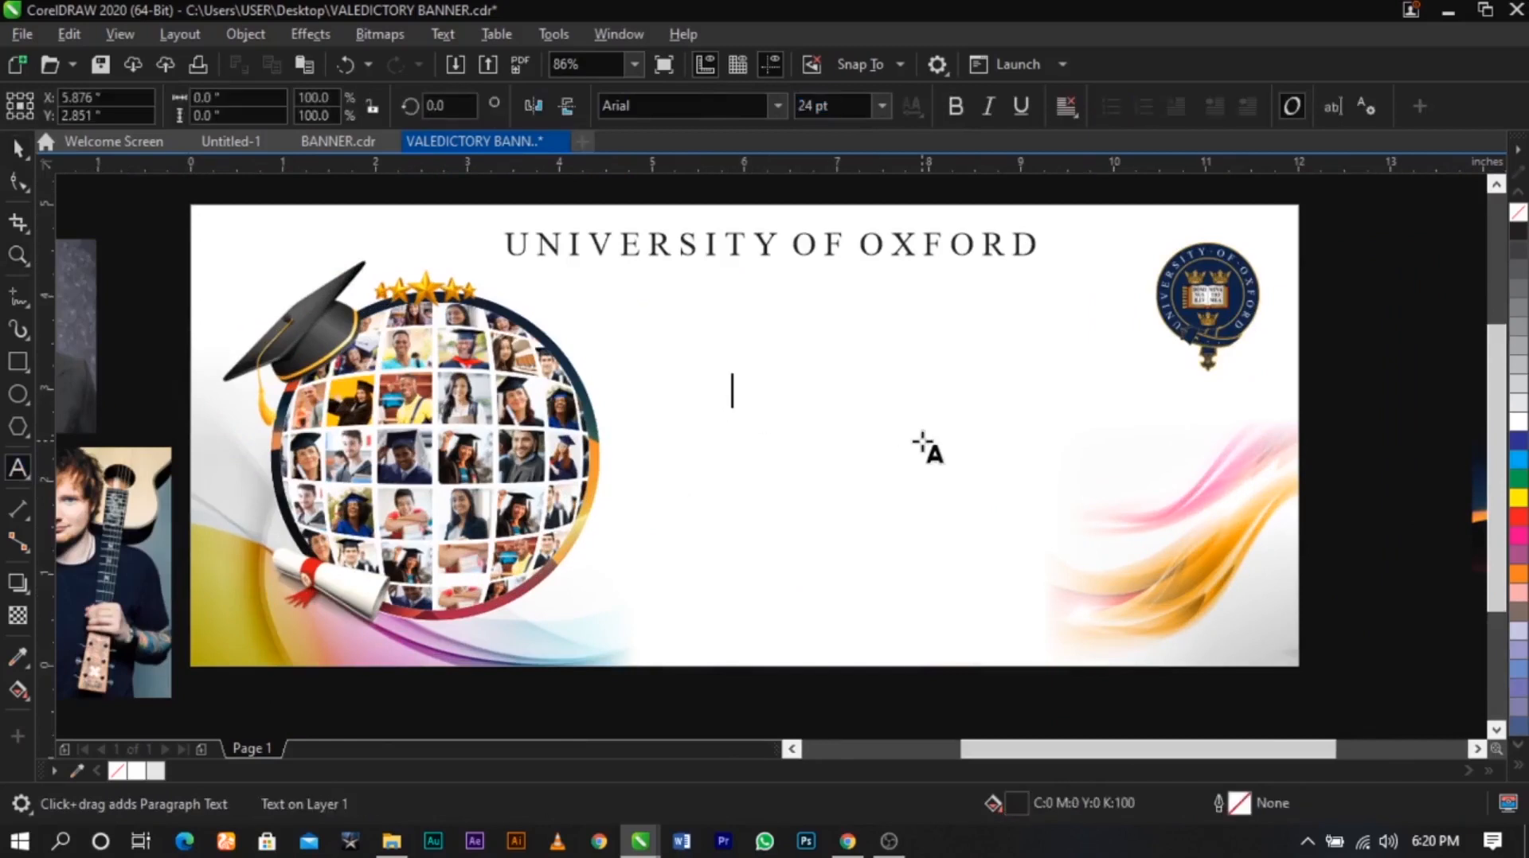
type("Valedictory")
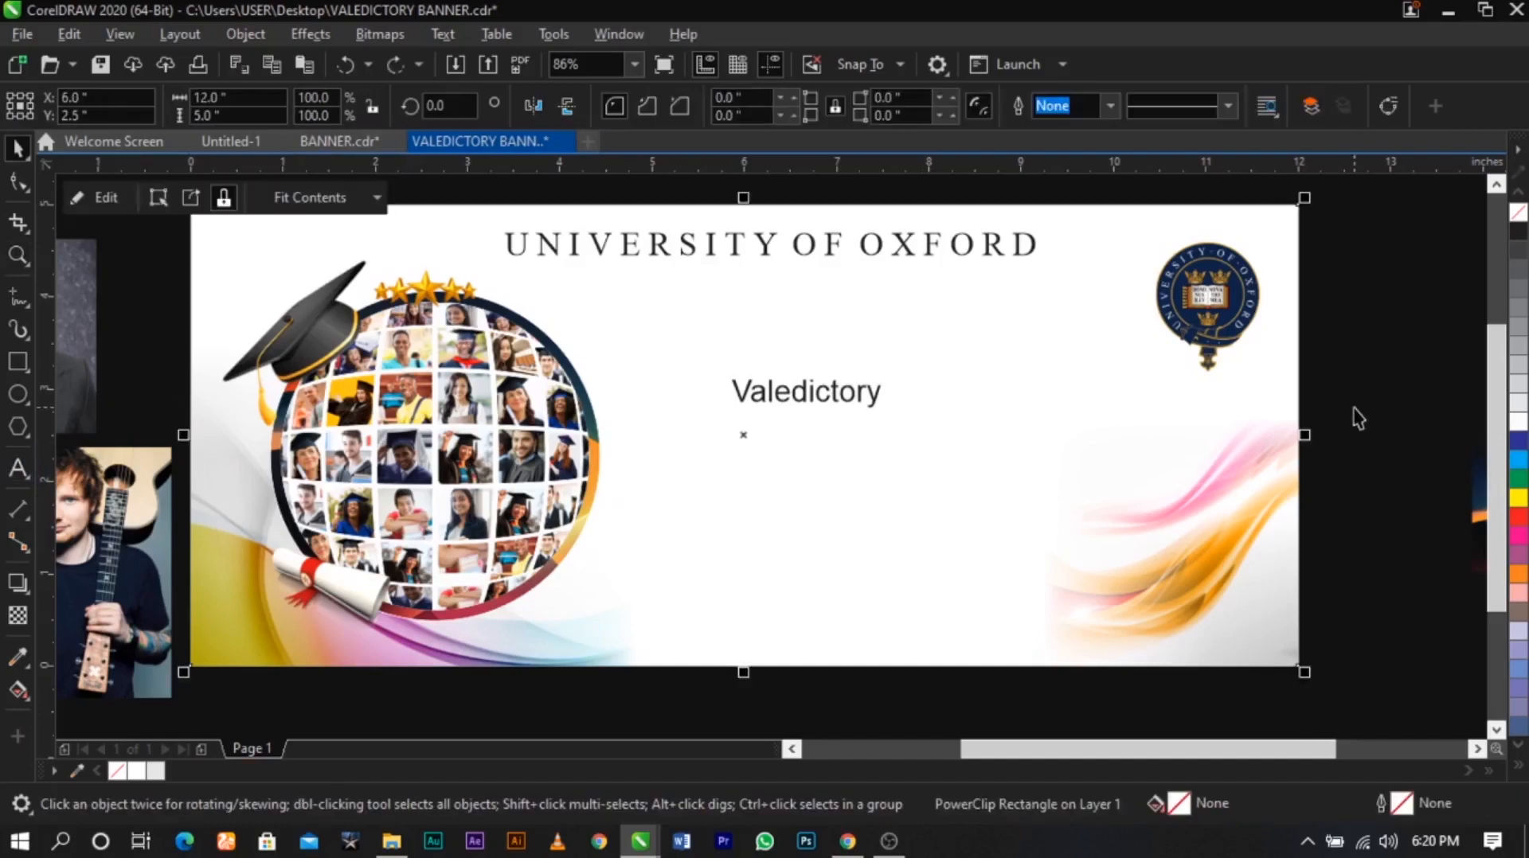
Select the "Valedictory" text and set its font to Ganymedian
left_click(1353, 412)
left_click(854, 376)
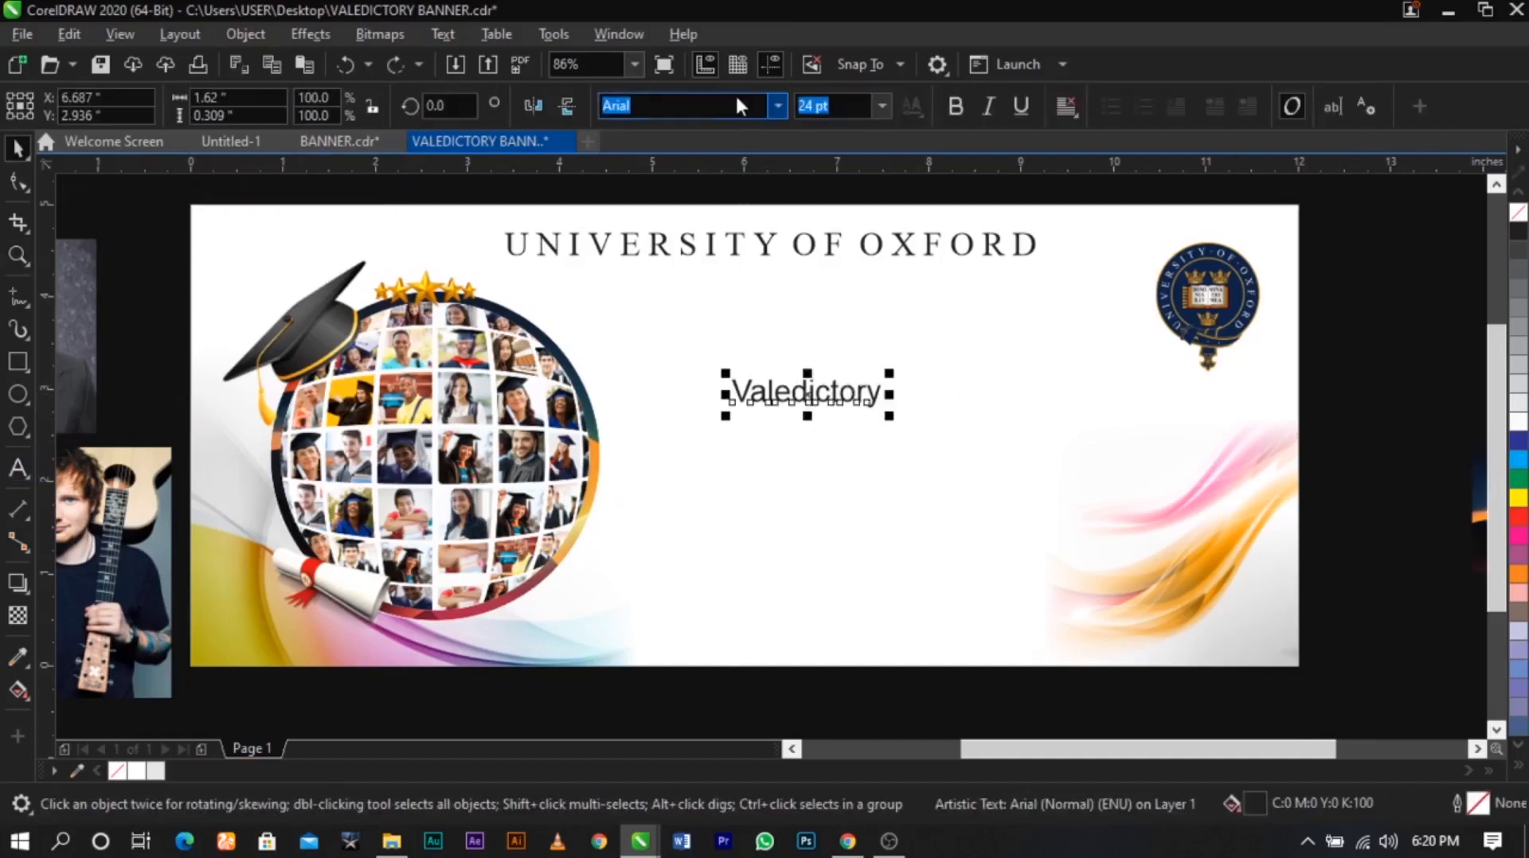
type("G")
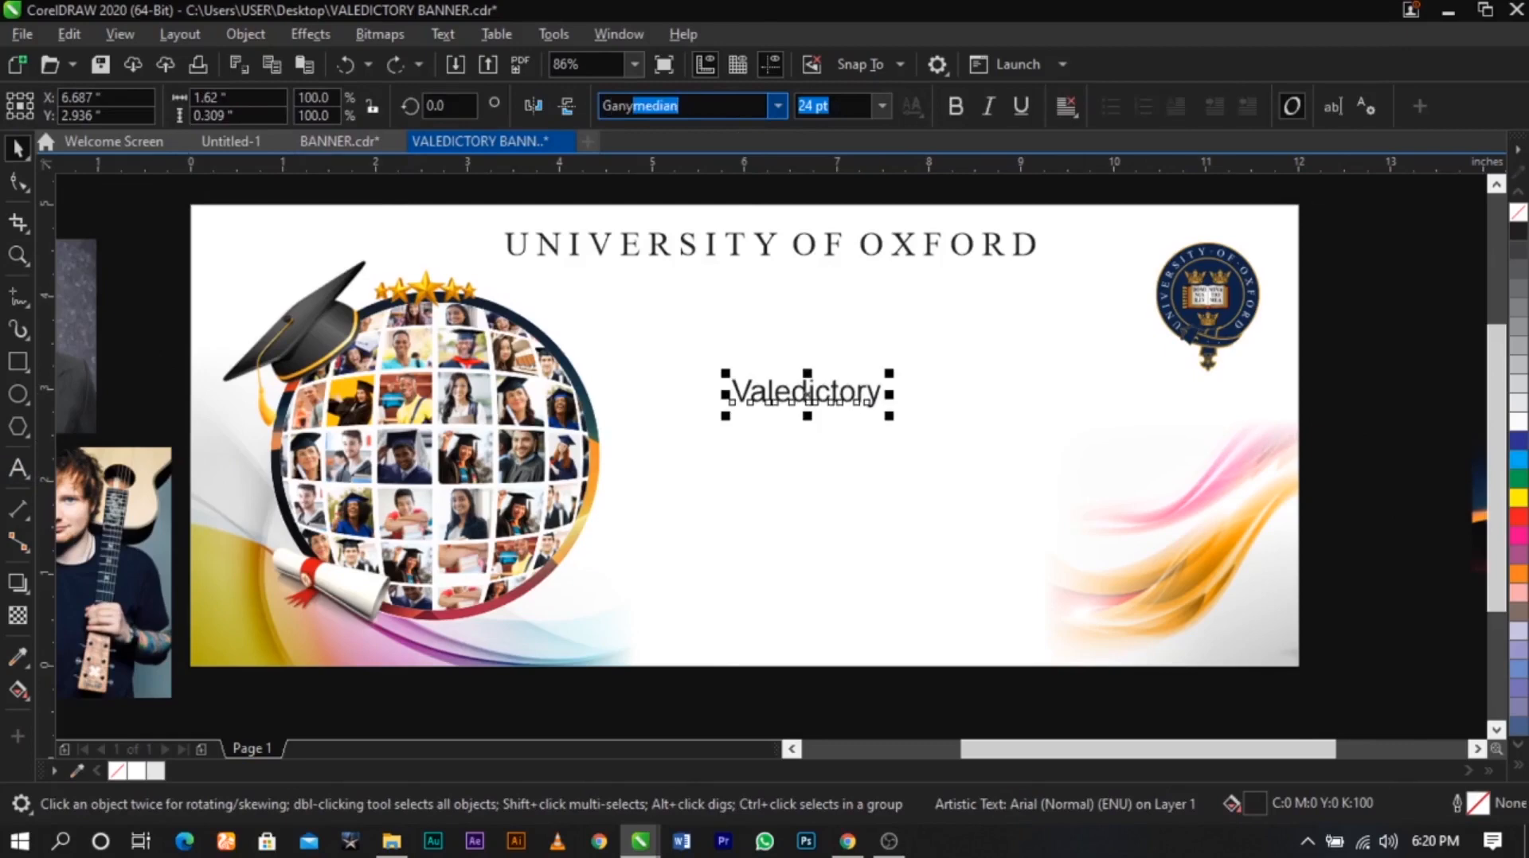
Set the Valedictory text's font to Ganymedian, then enlarge it to about 3.64 inches wide beneath the university title
type("any")
key("Return")
key("z")
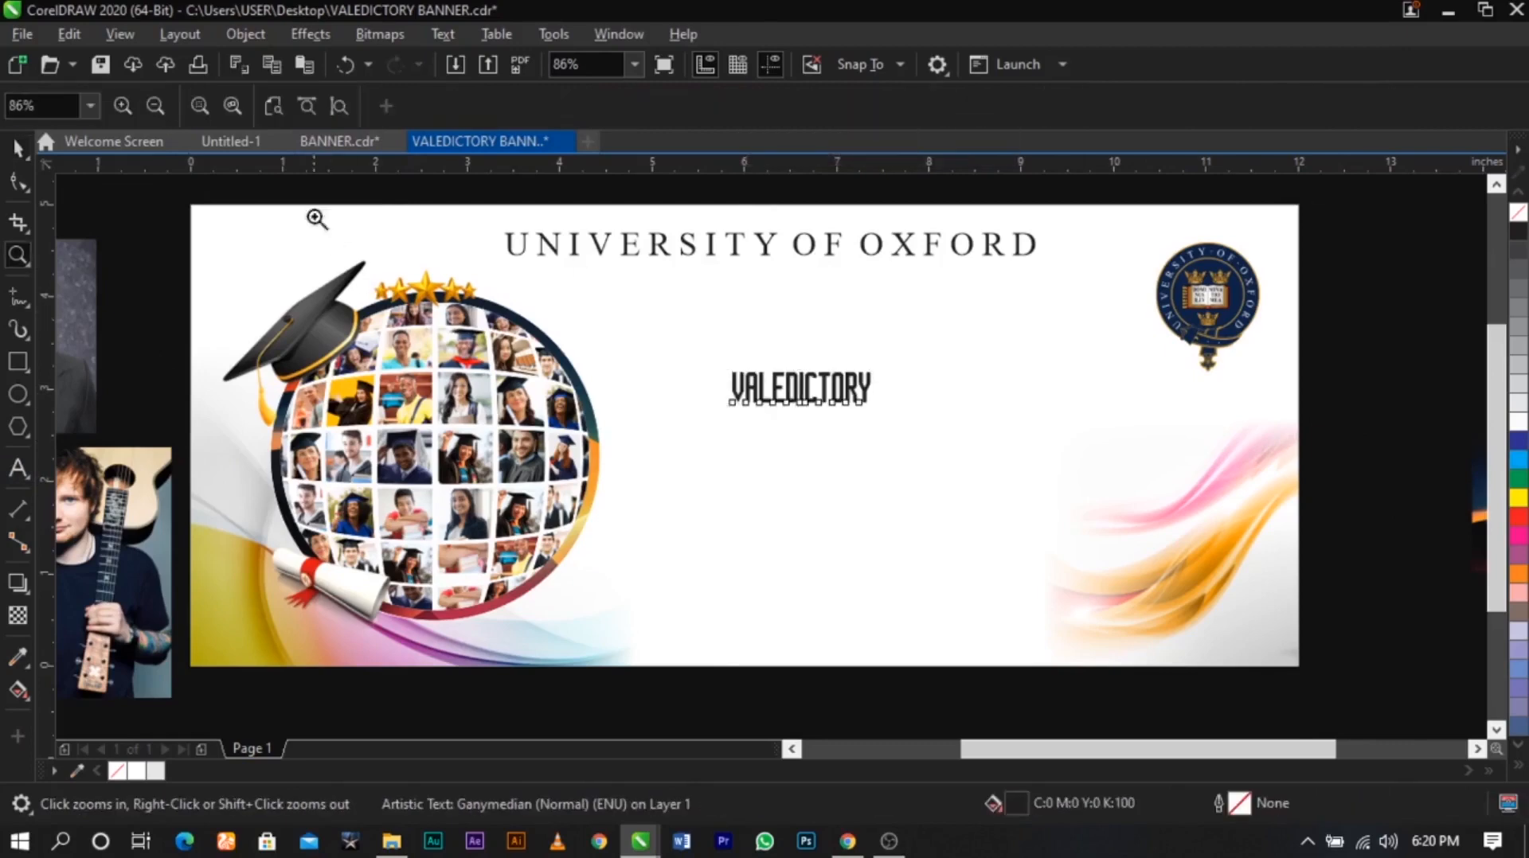
left_click_drag(1177, 554, 1177, 555)
key("space")
left_click_drag(942, 426, 1062, 374)
left_click_drag(1065, 470, 1161, 432)
left_click_drag(1097, 386, 1090, 409)
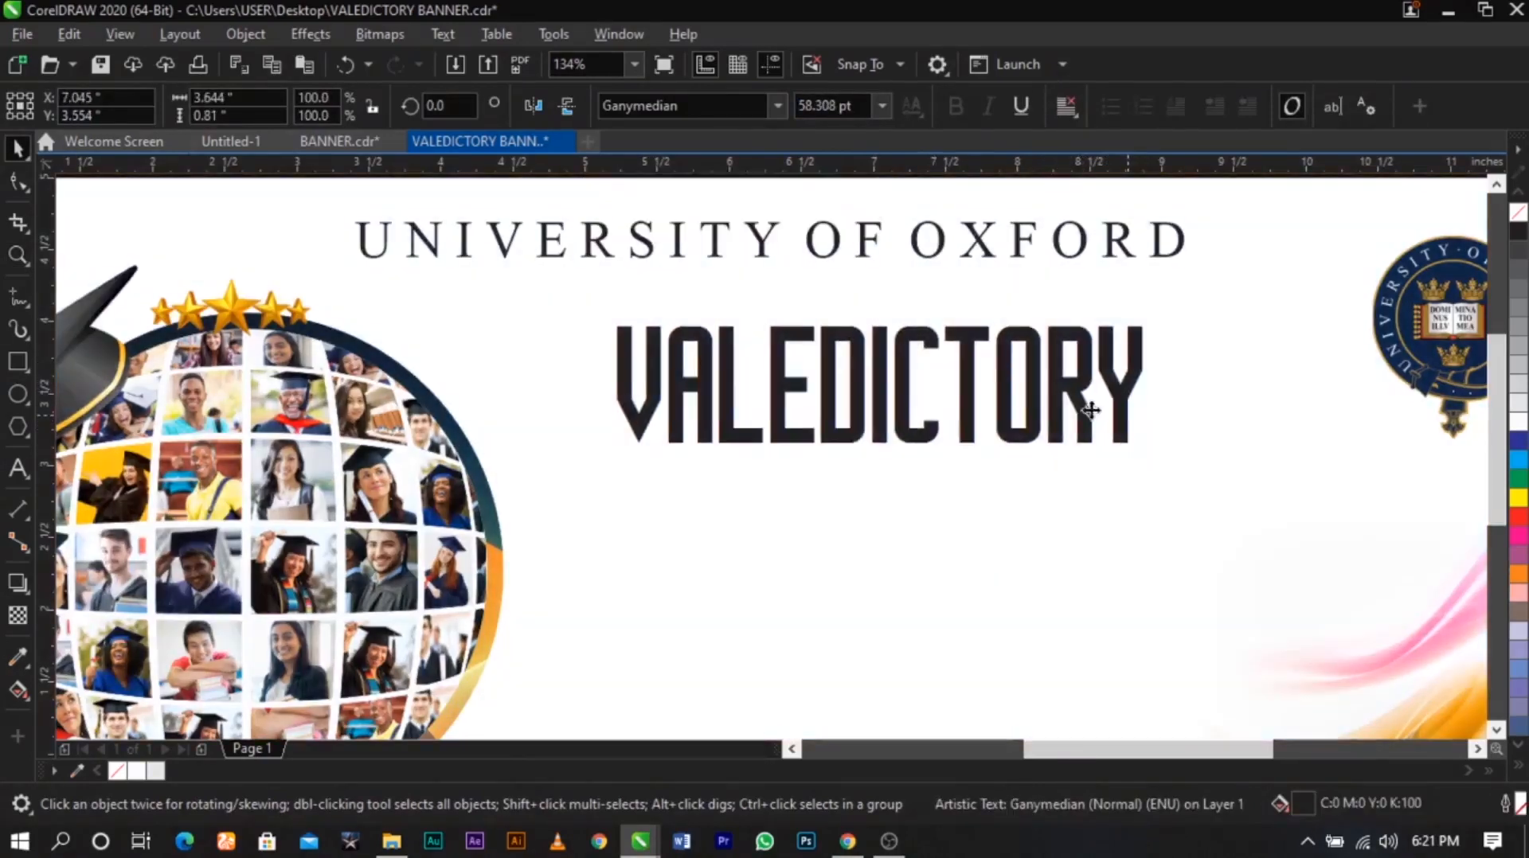
Enlarge the Valedictory text to about 3.87 inches wide and move it closer to the university title
scroll(879, 339, "down", 2)
key("Escape")
key("z")
left_click_drag(402, 203, 1218, 636)
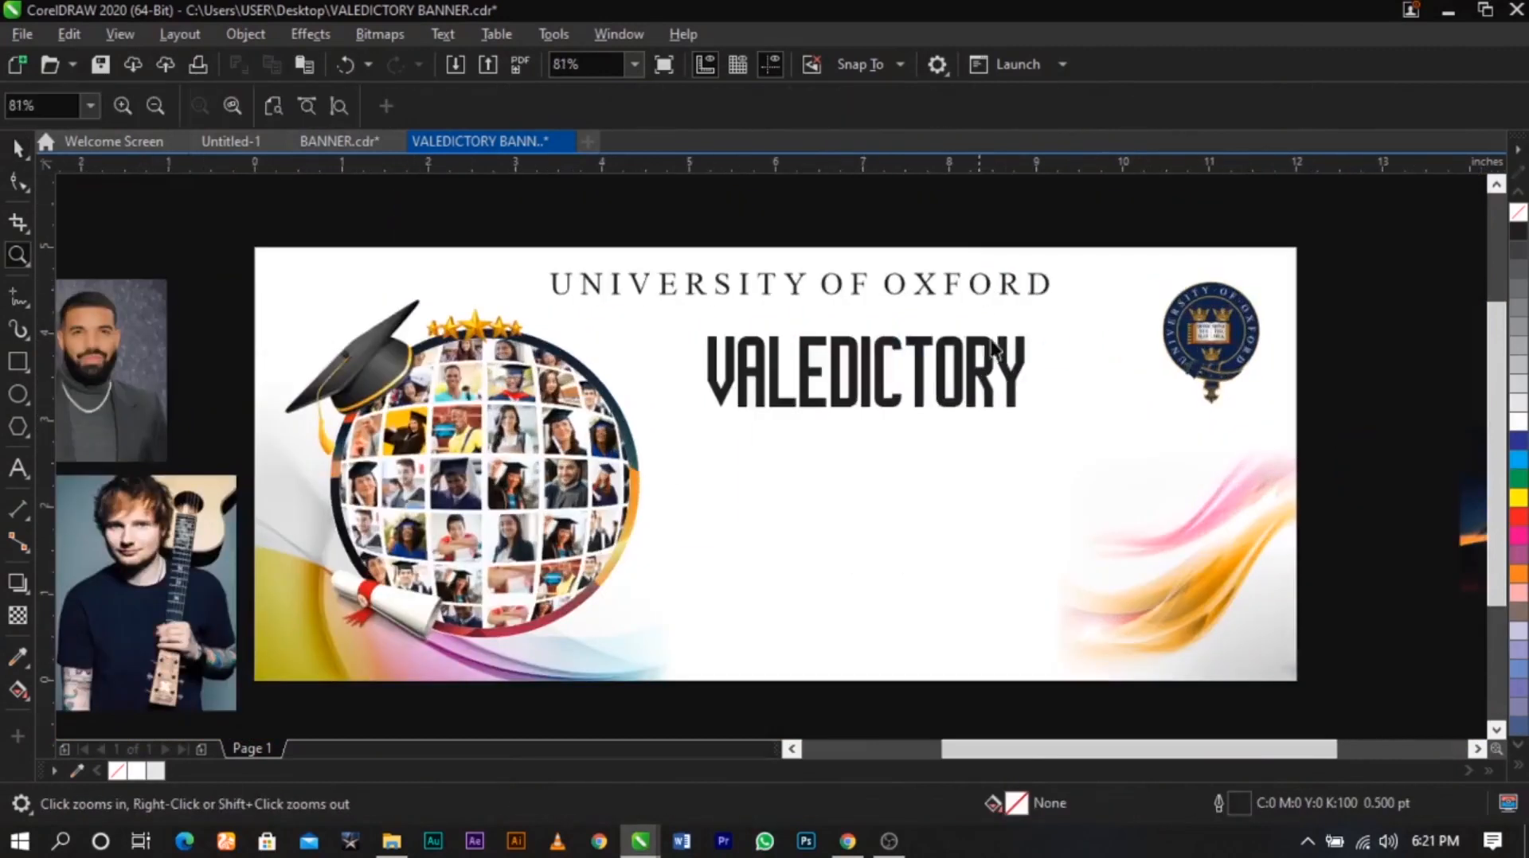
key("space")
left_click_drag(1004, 374, 1031, 413)
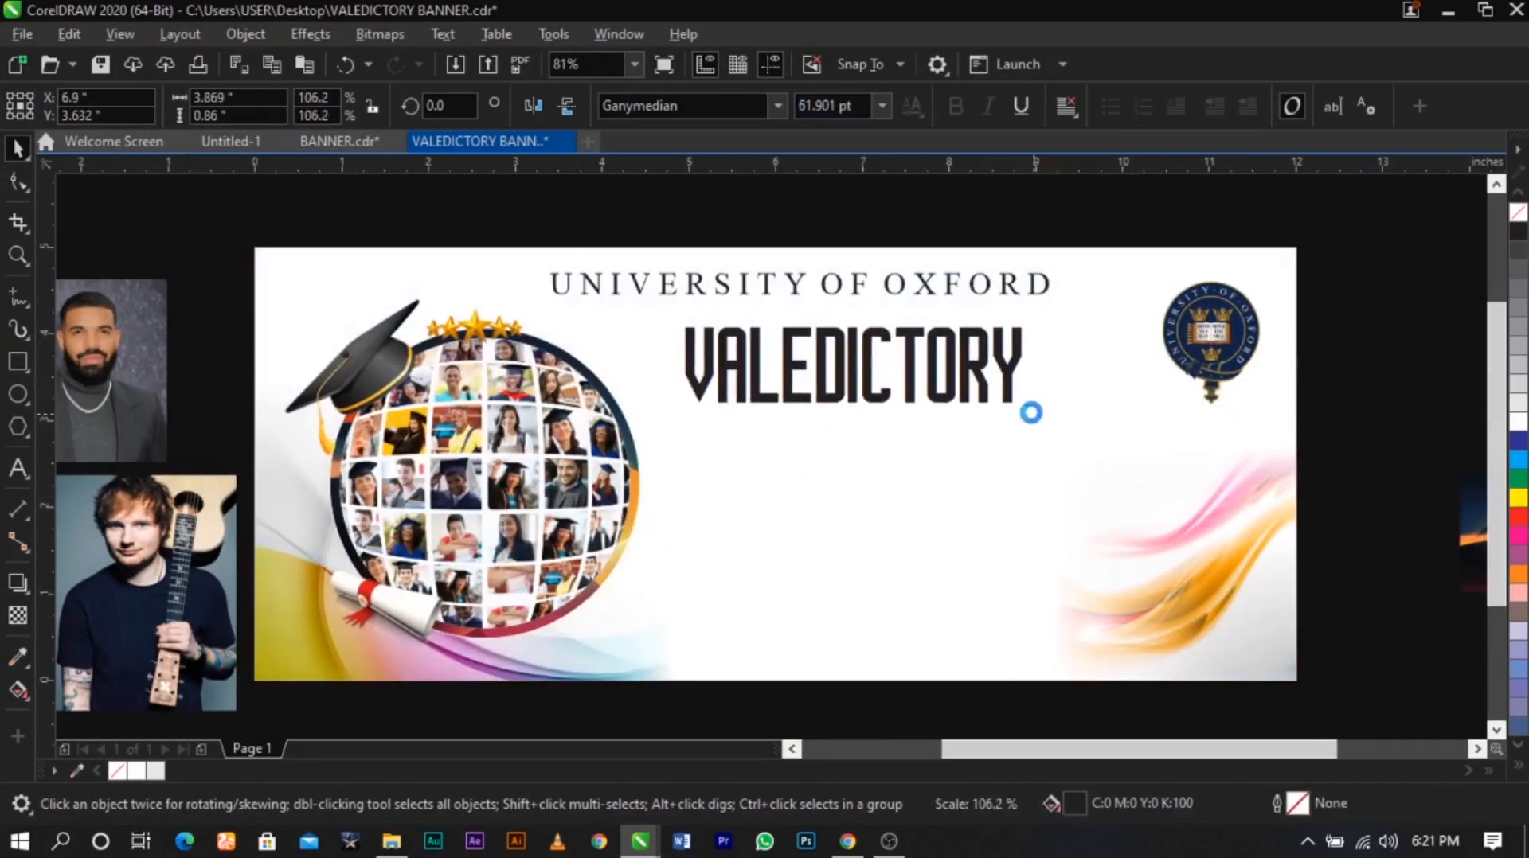
Centre the UNIVERSITY OF OXFORD title and the Valedictory text on each other and shift the title rightward
left_click(1037, 293, "shift")
left_click_drag(1003, 300, 1042, 292)
left_click(1029, 225)
Scale the Valedictory text up to about 4.28 inches wide and deselect it
scroll(909, 265, "down", 2)
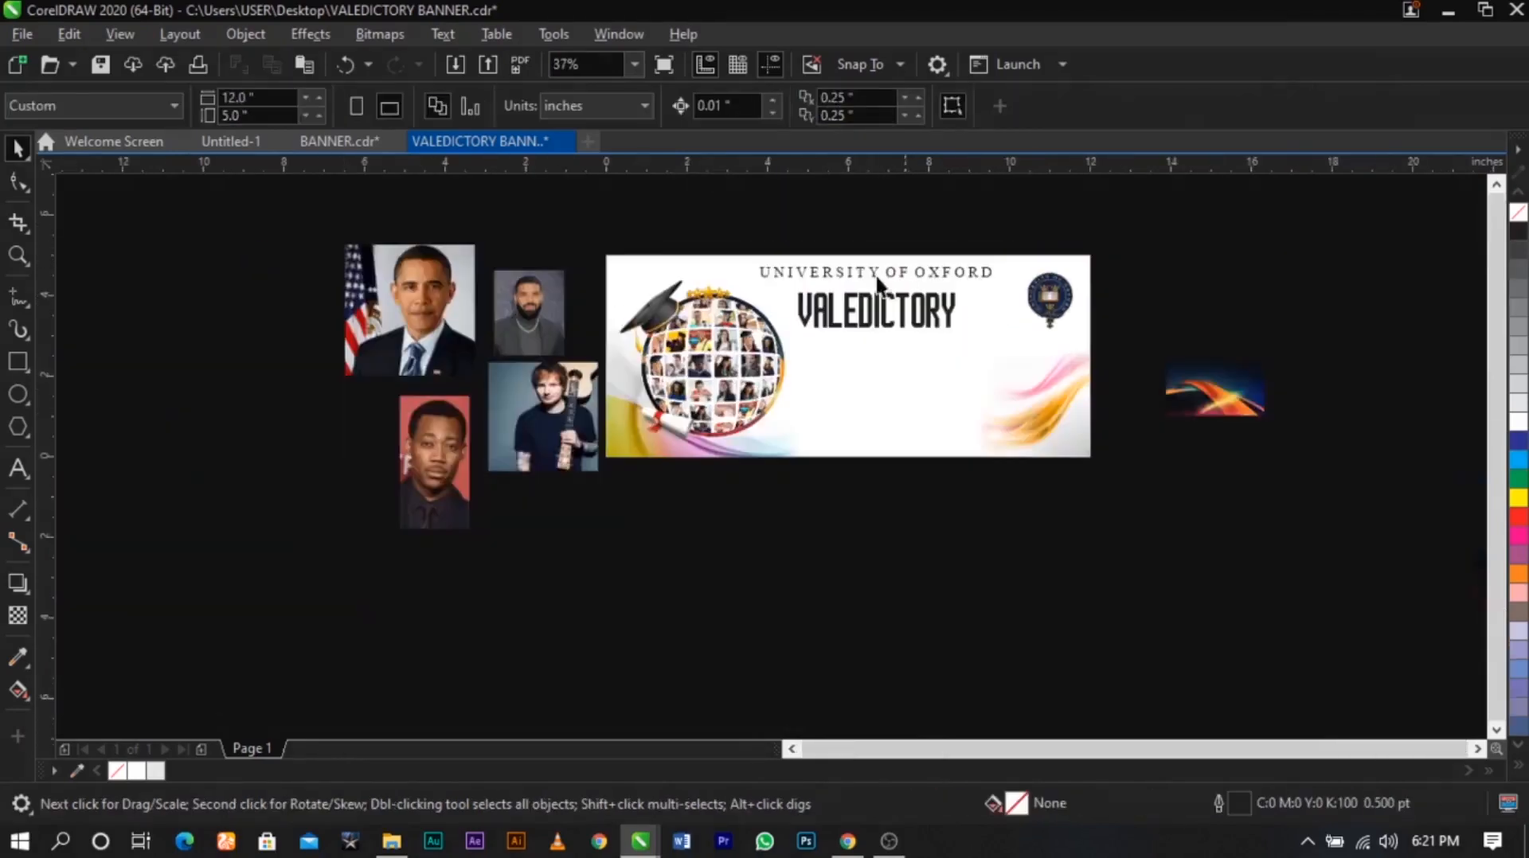
key("z")
left_click_drag(600, 229, 1259, 495)
key("space")
left_click(812, 375)
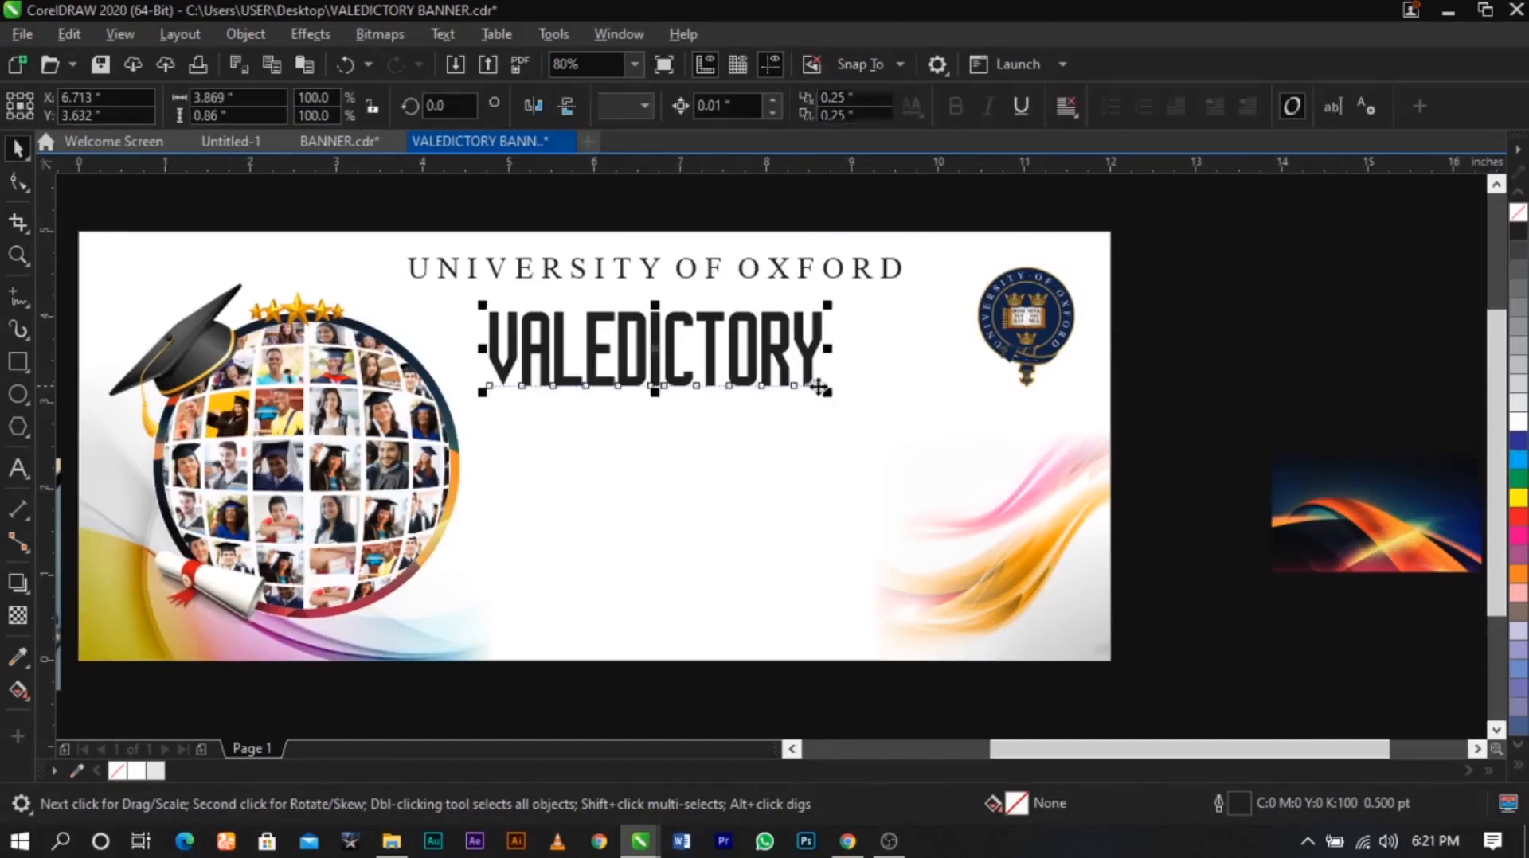
left_click_drag(828, 390, 832, 358)
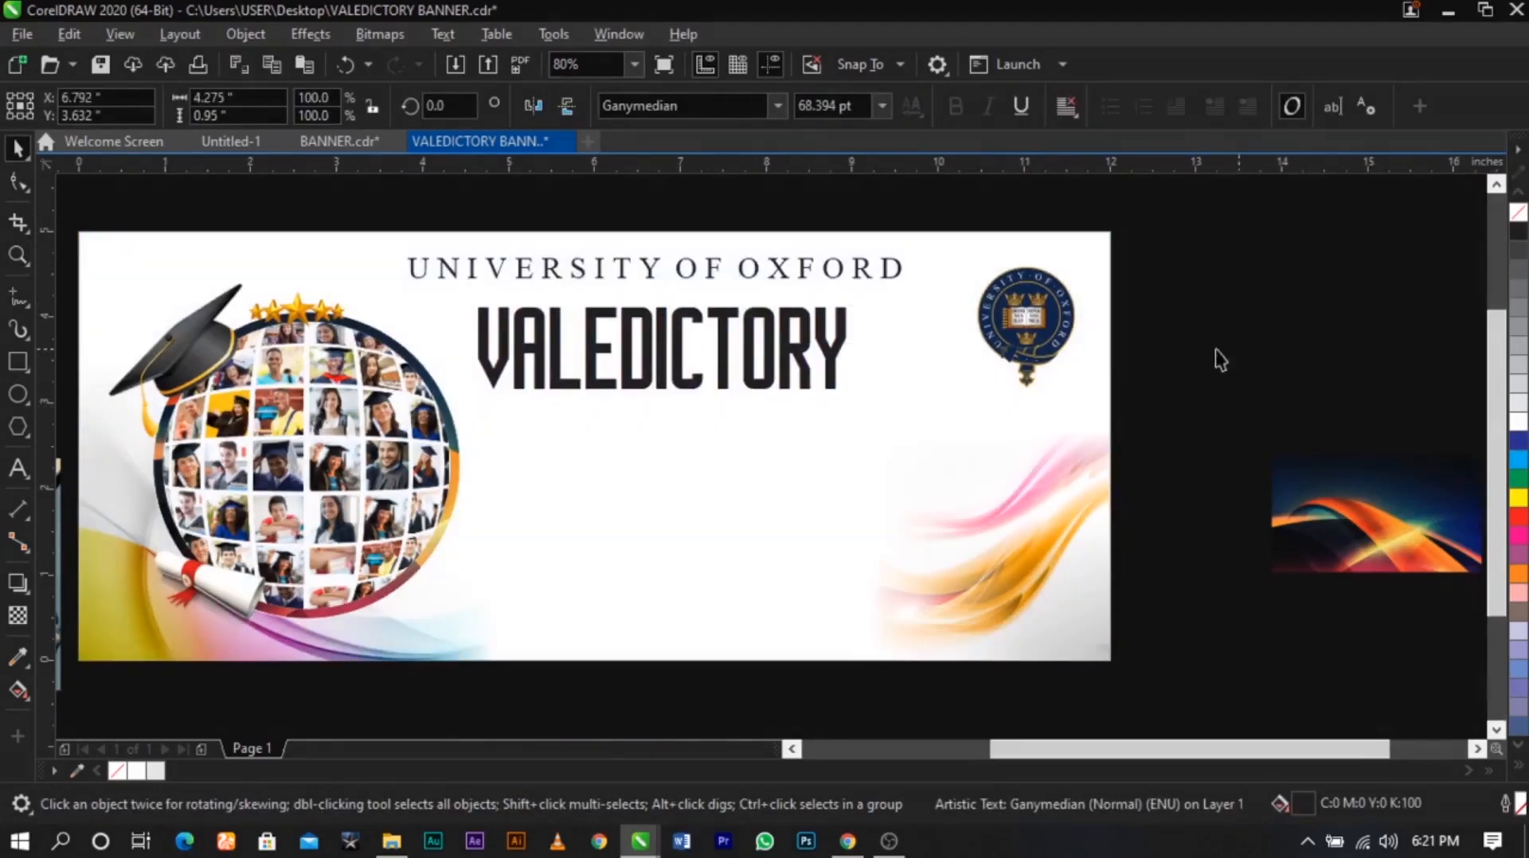
left_click(1215, 349)
Move the dark abstract wave picture onto the banner and PowerClip it inside the Valedictory text
key("z")
right_click(645, 293)
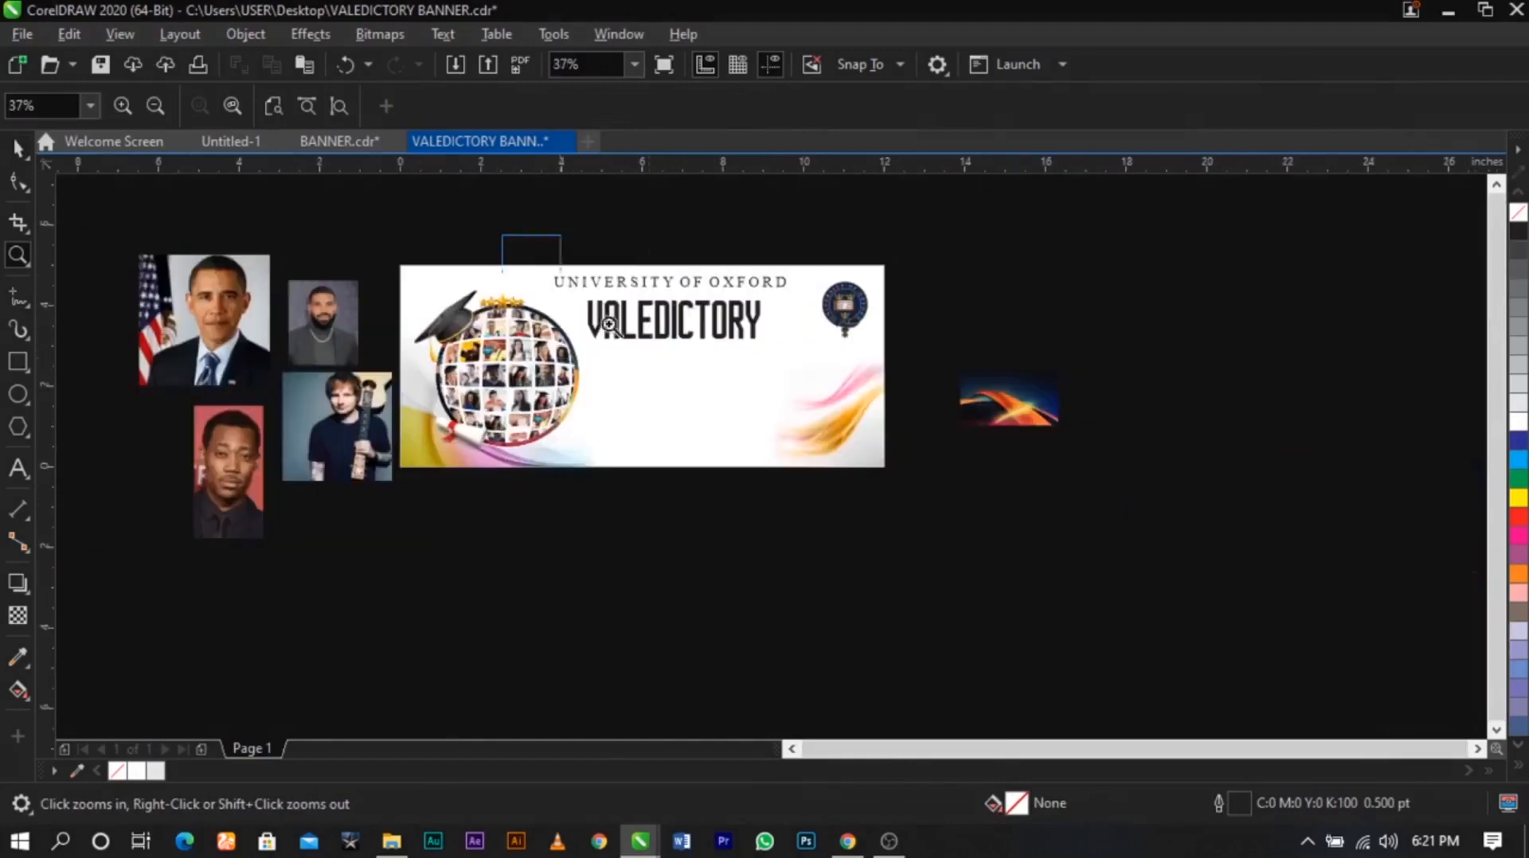
left_click_drag(609, 324, 965, 513)
key("space")
left_click_drag(1321, 530, 798, 448)
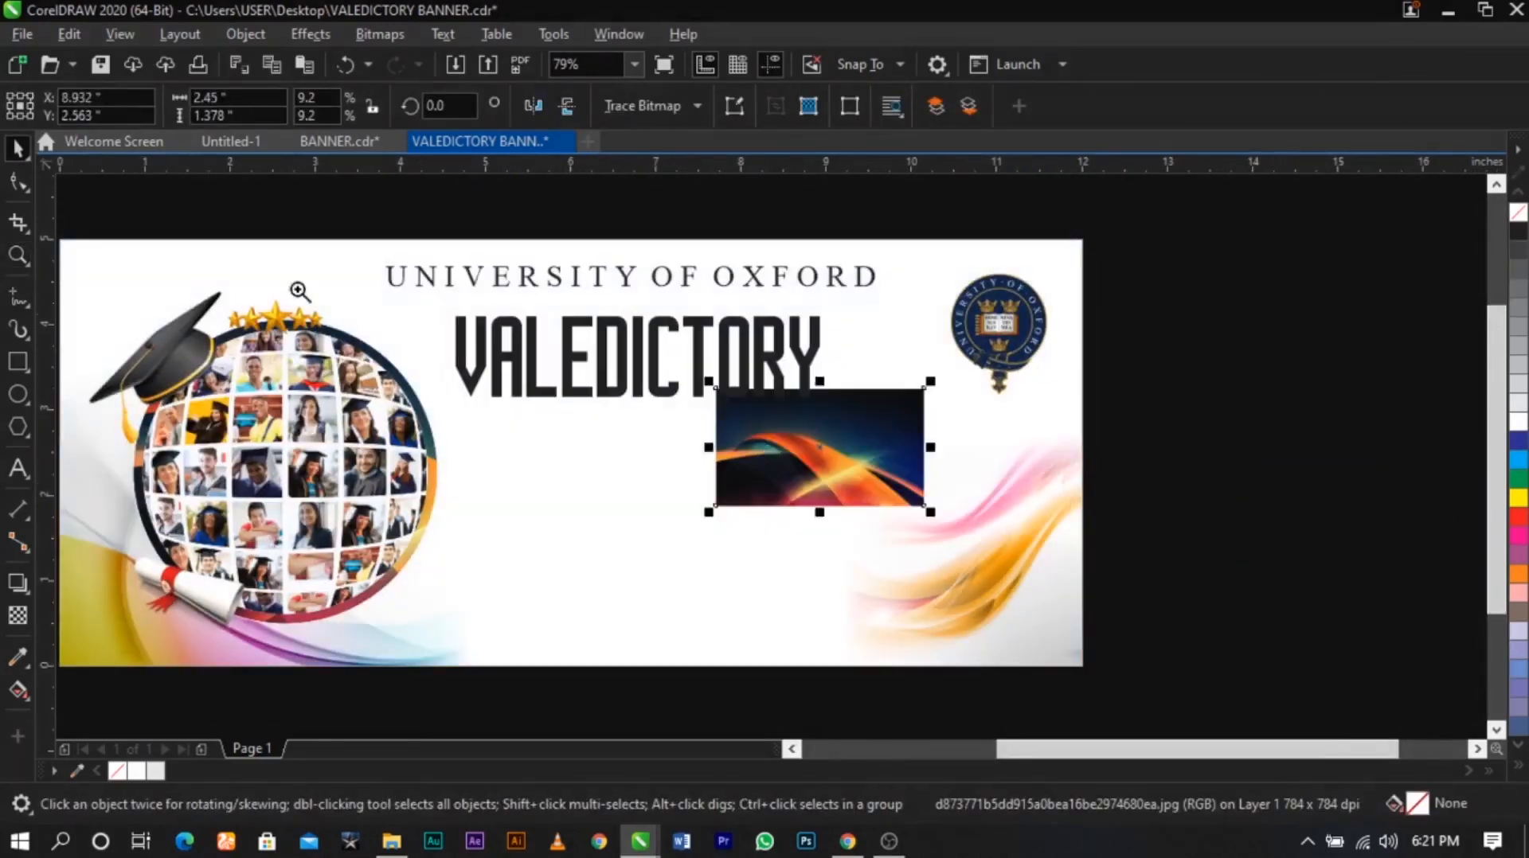
key("z")
left_click_drag(286, 276, 1040, 332)
key("space")
left_click(1133, 456)
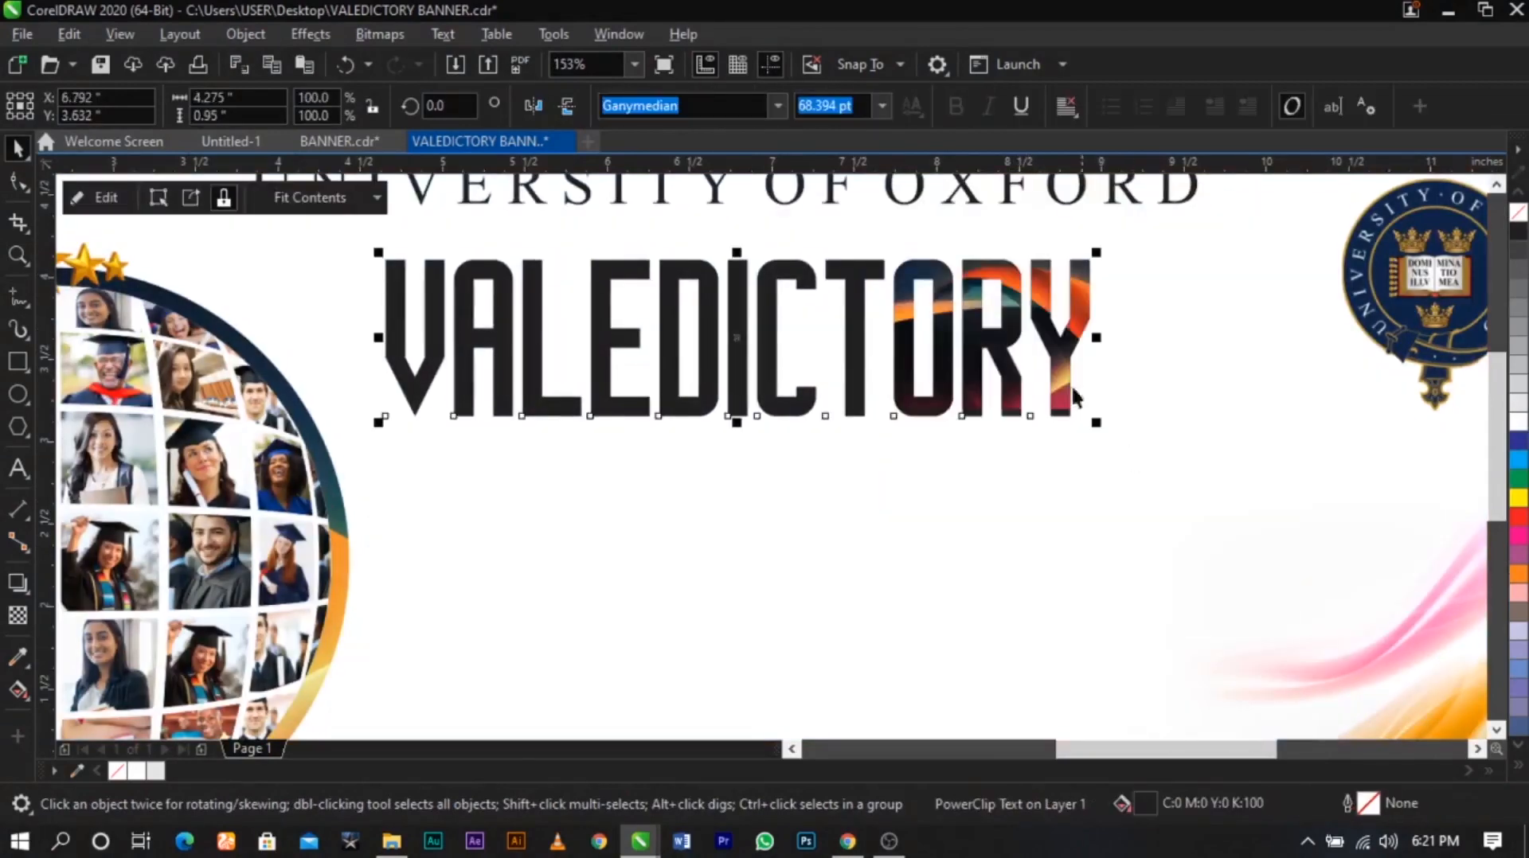
Edit the PowerClip contents, enlarging and repositioning the wave picture to cover the whole word, and finish editing
double_click(1061, 371)
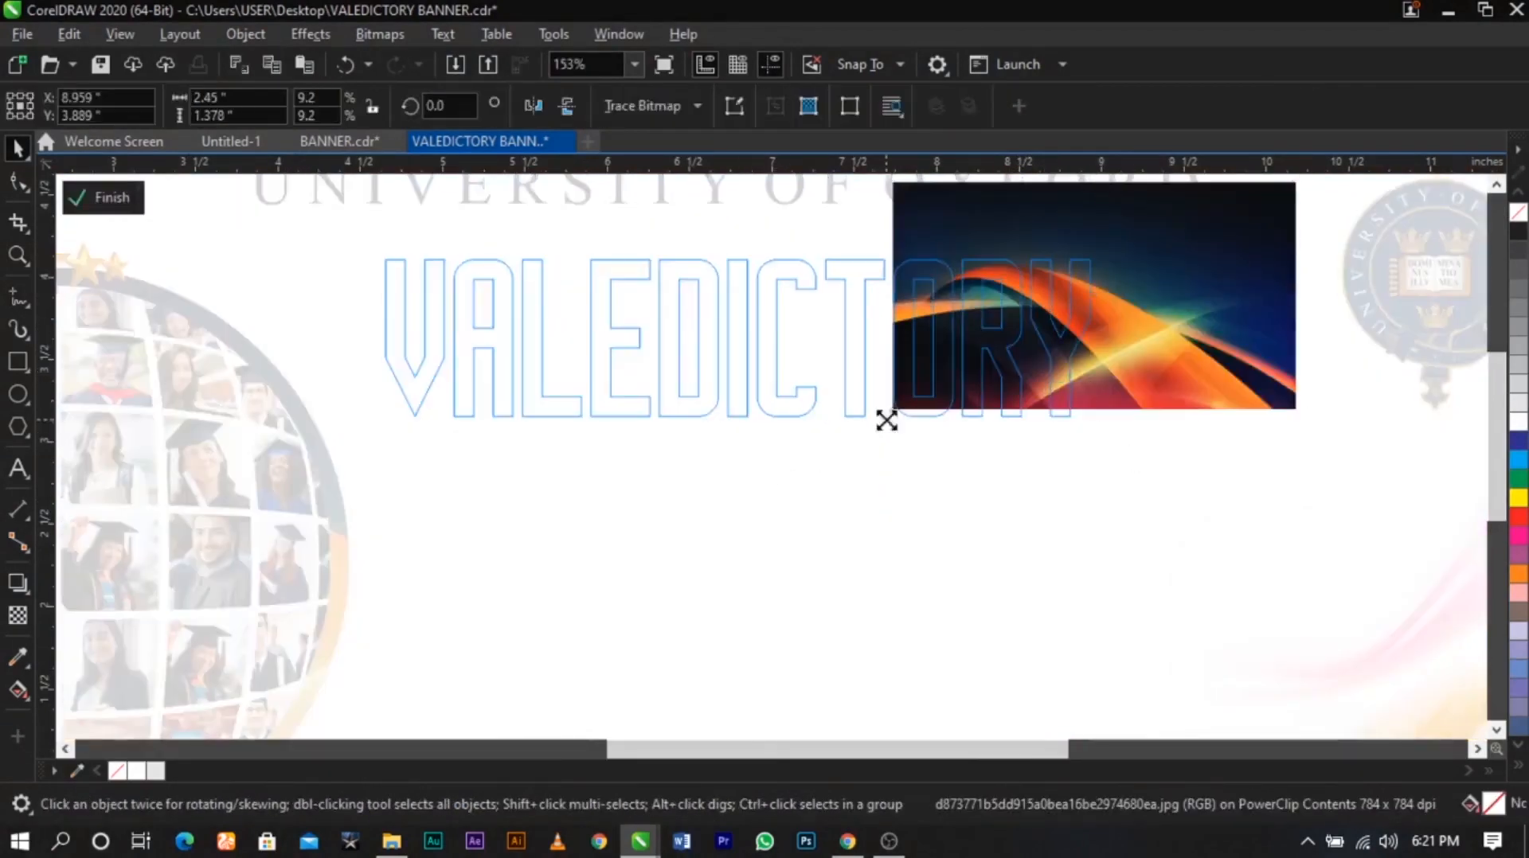
left_click_drag(886, 420, 757, 488)
left_click_drag(1126, 399, 724, 398)
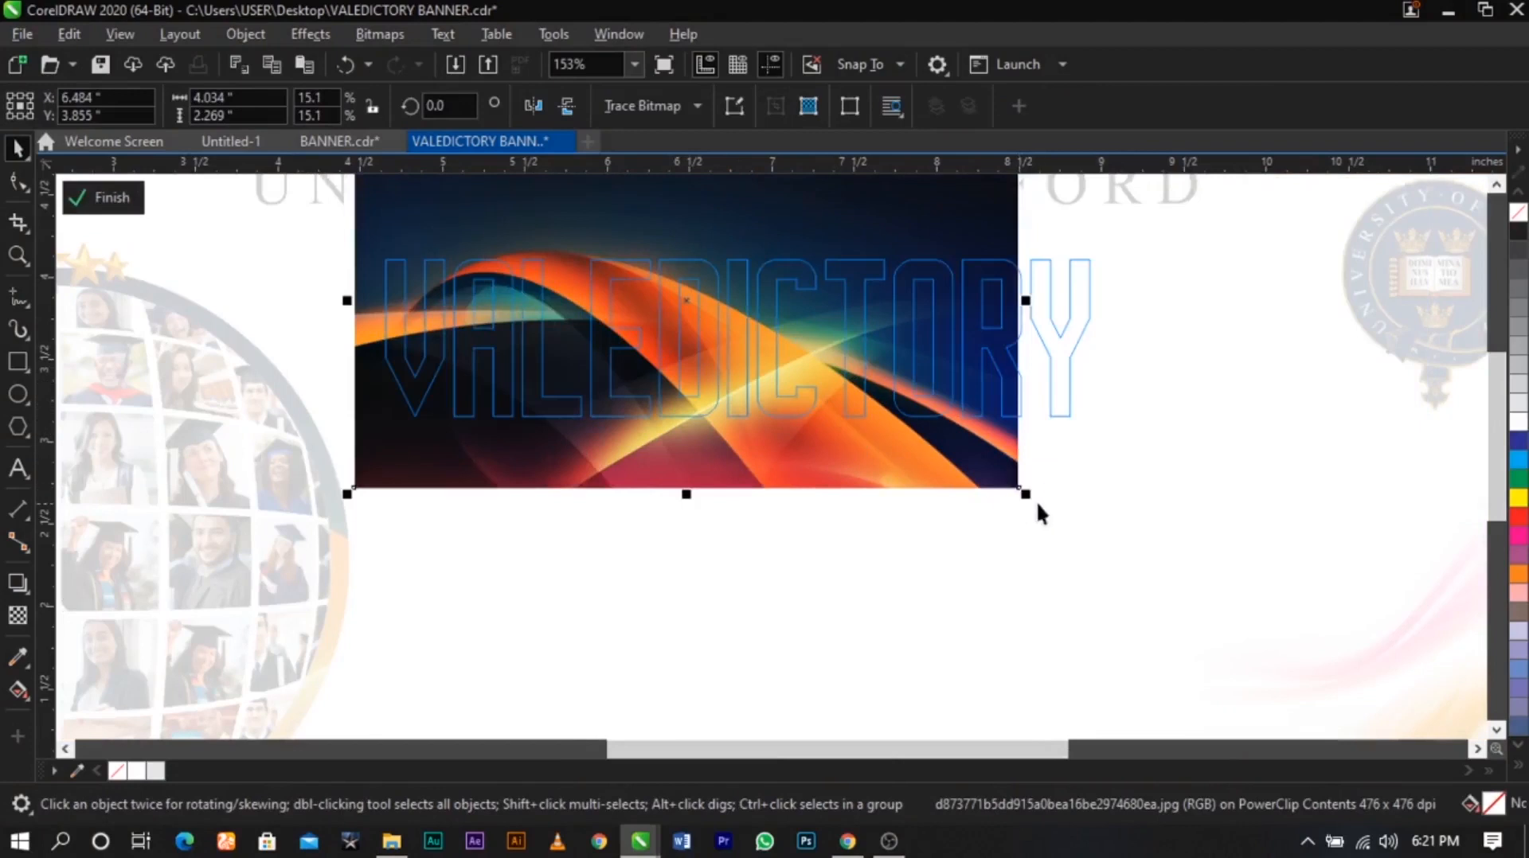
left_click_drag(1035, 498, 1074, 474)
left_click(1187, 466, "ctrl")
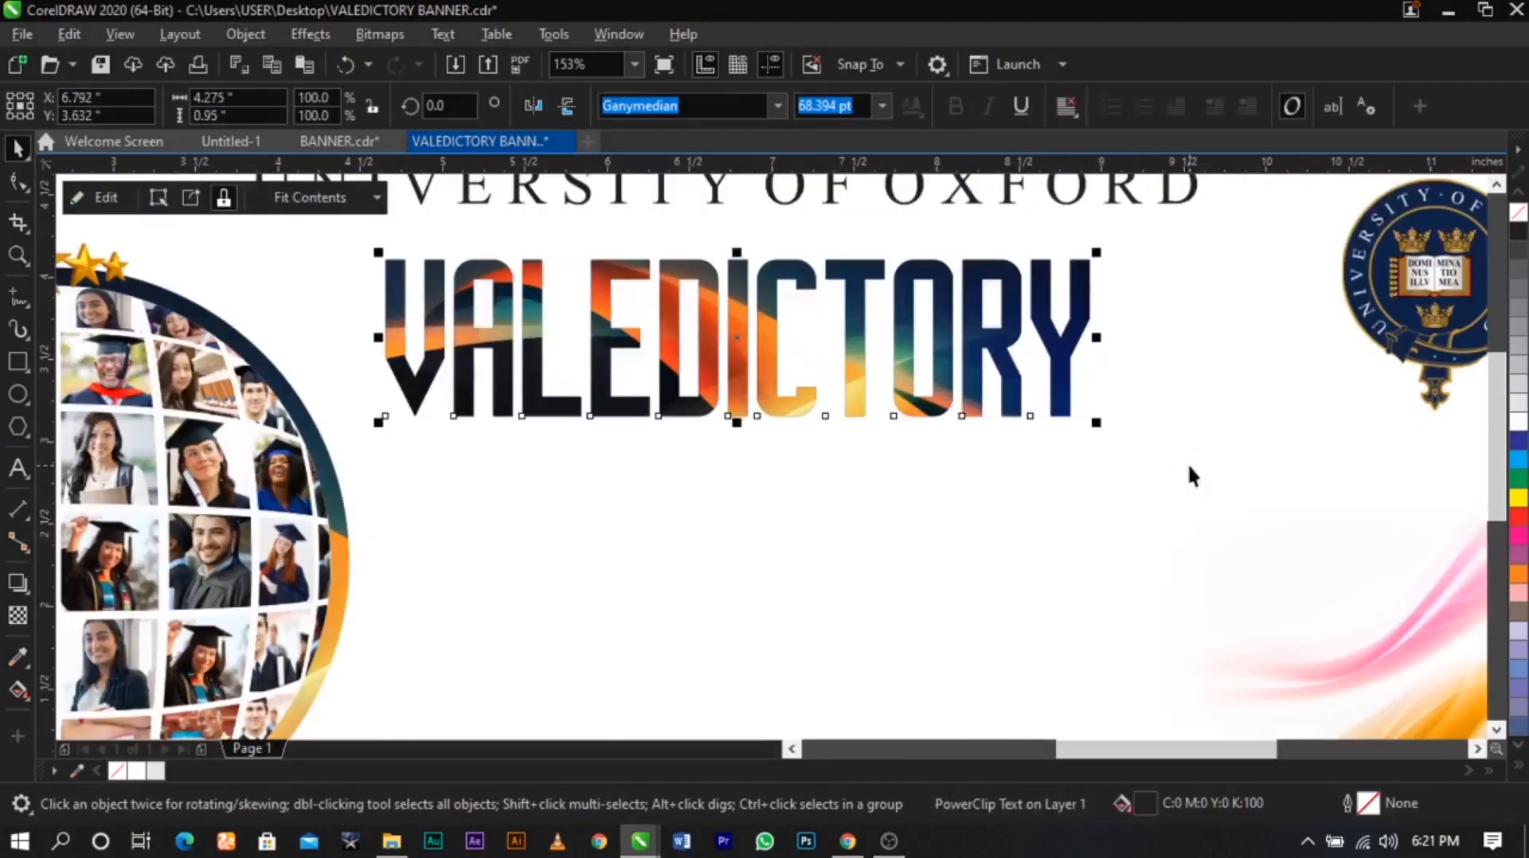
Shift the Valedictory text slightly right and centre it with the UNIVERSITY OF OXFORD title
left_click(1188, 468)
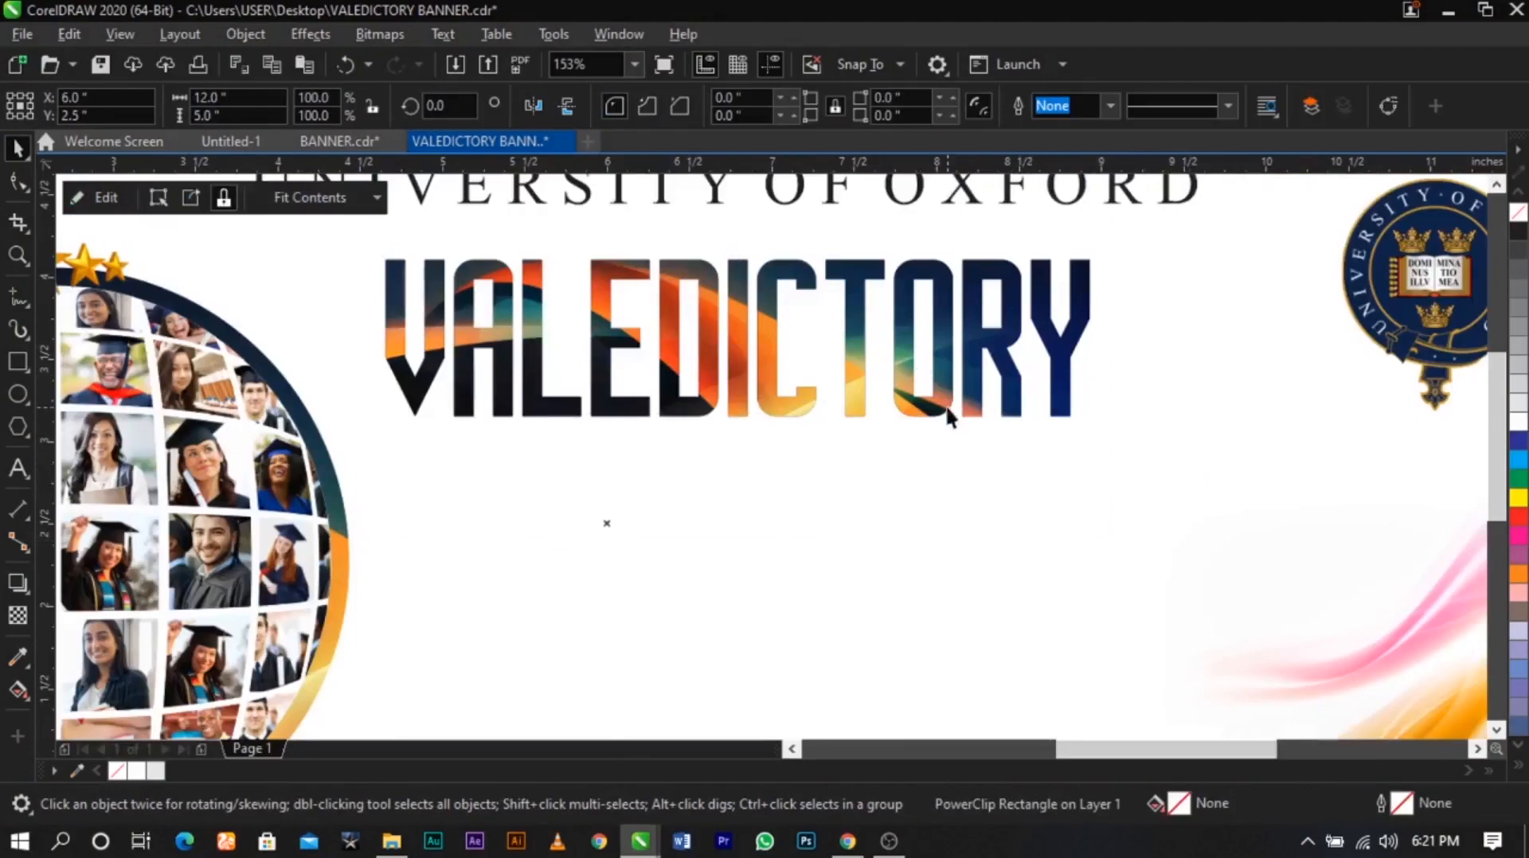
left_click_drag(943, 410, 968, 411)
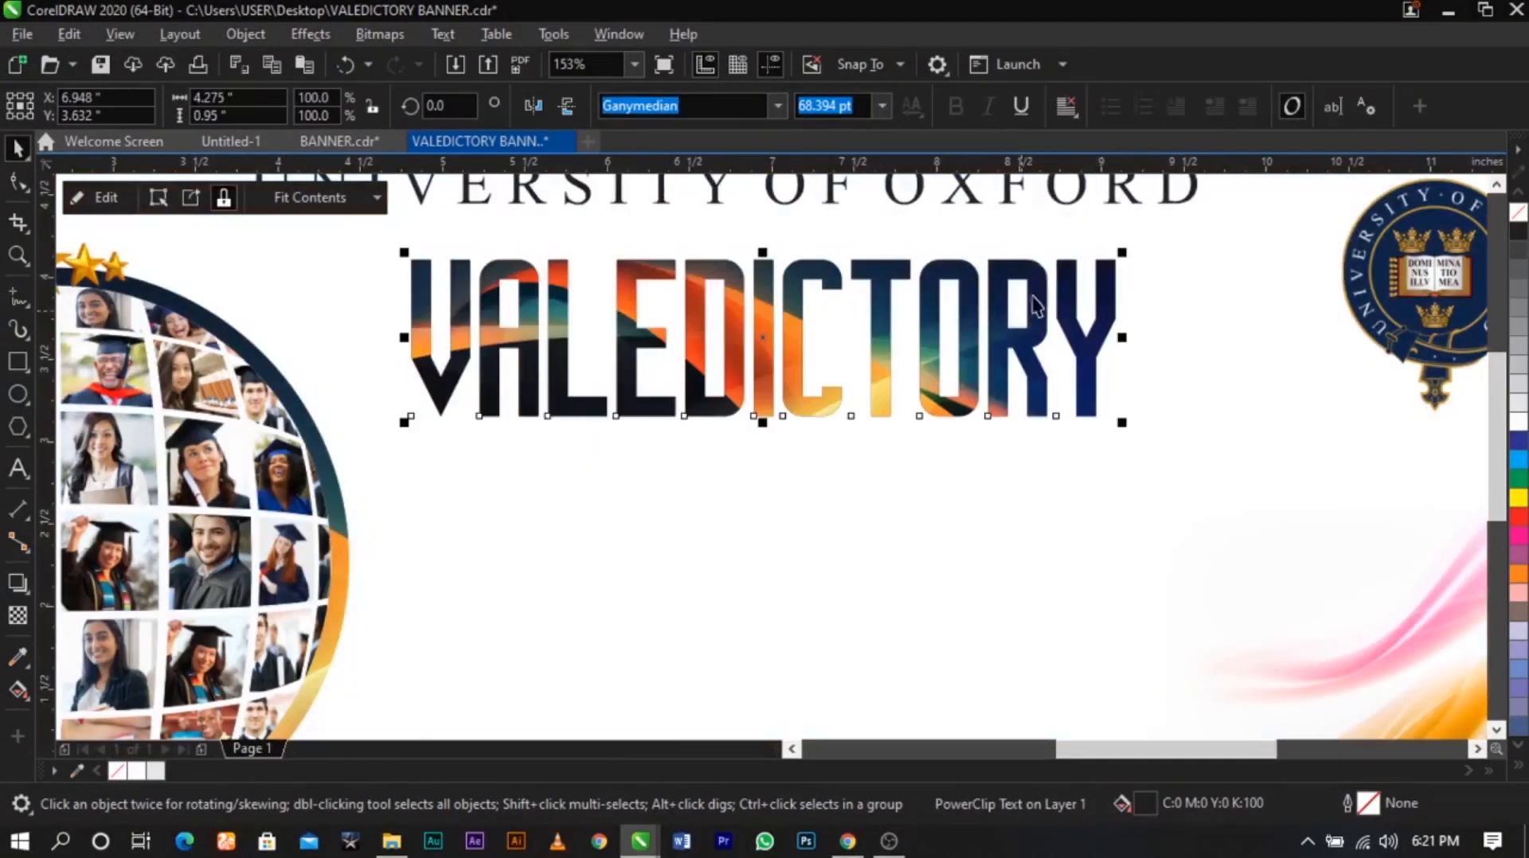
left_click(1075, 203, "shift")
left_click_drag(1071, 280, 1106, 317)
left_click(1101, 320)
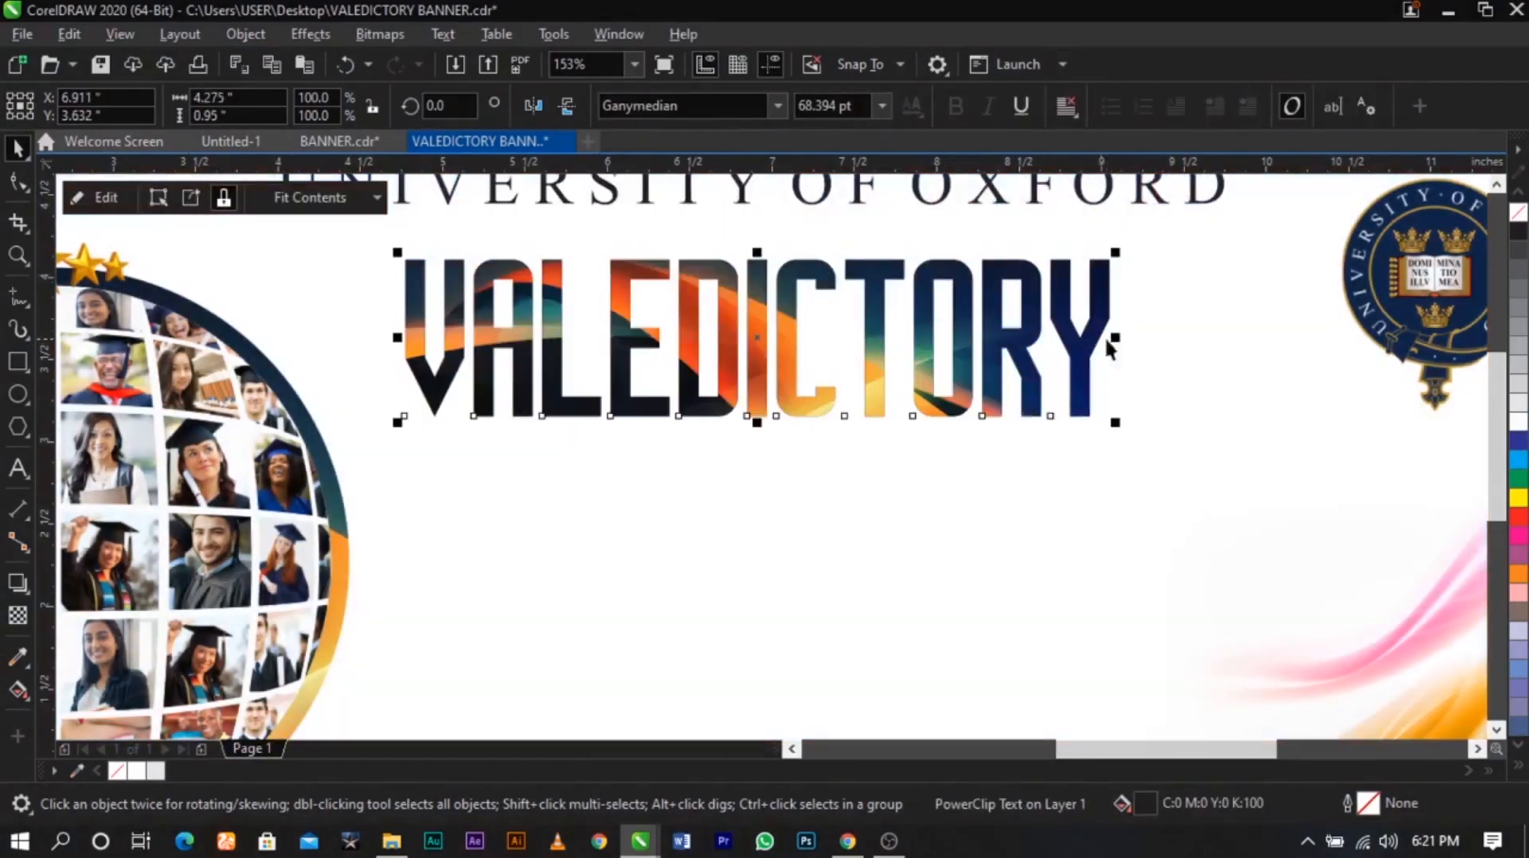
Give the Valedictory text a white 4.0 pt outline placed behind the fill
right_click(1519, 429)
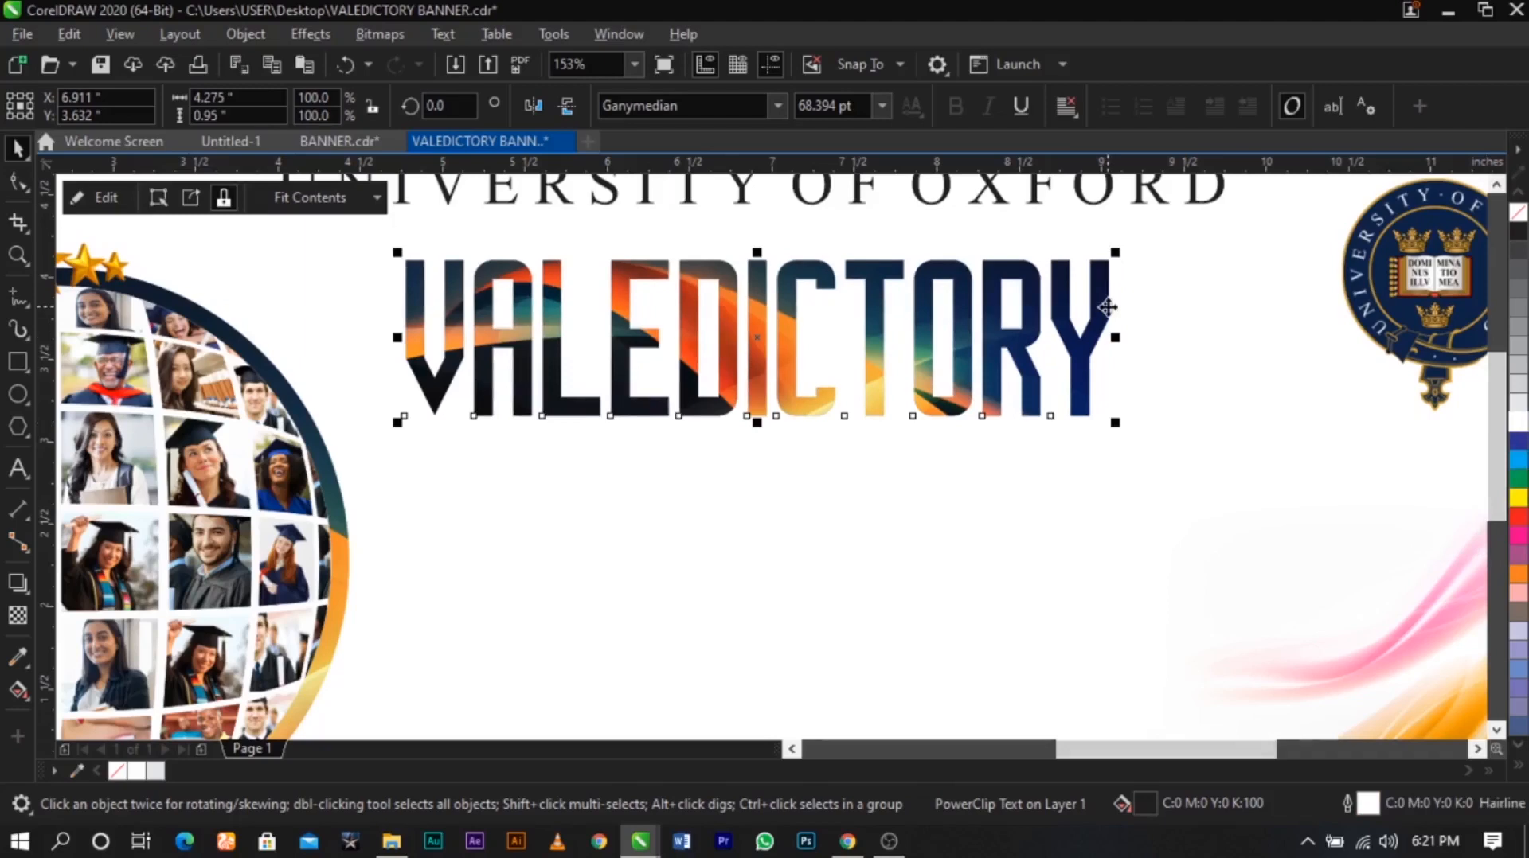
key("F12")
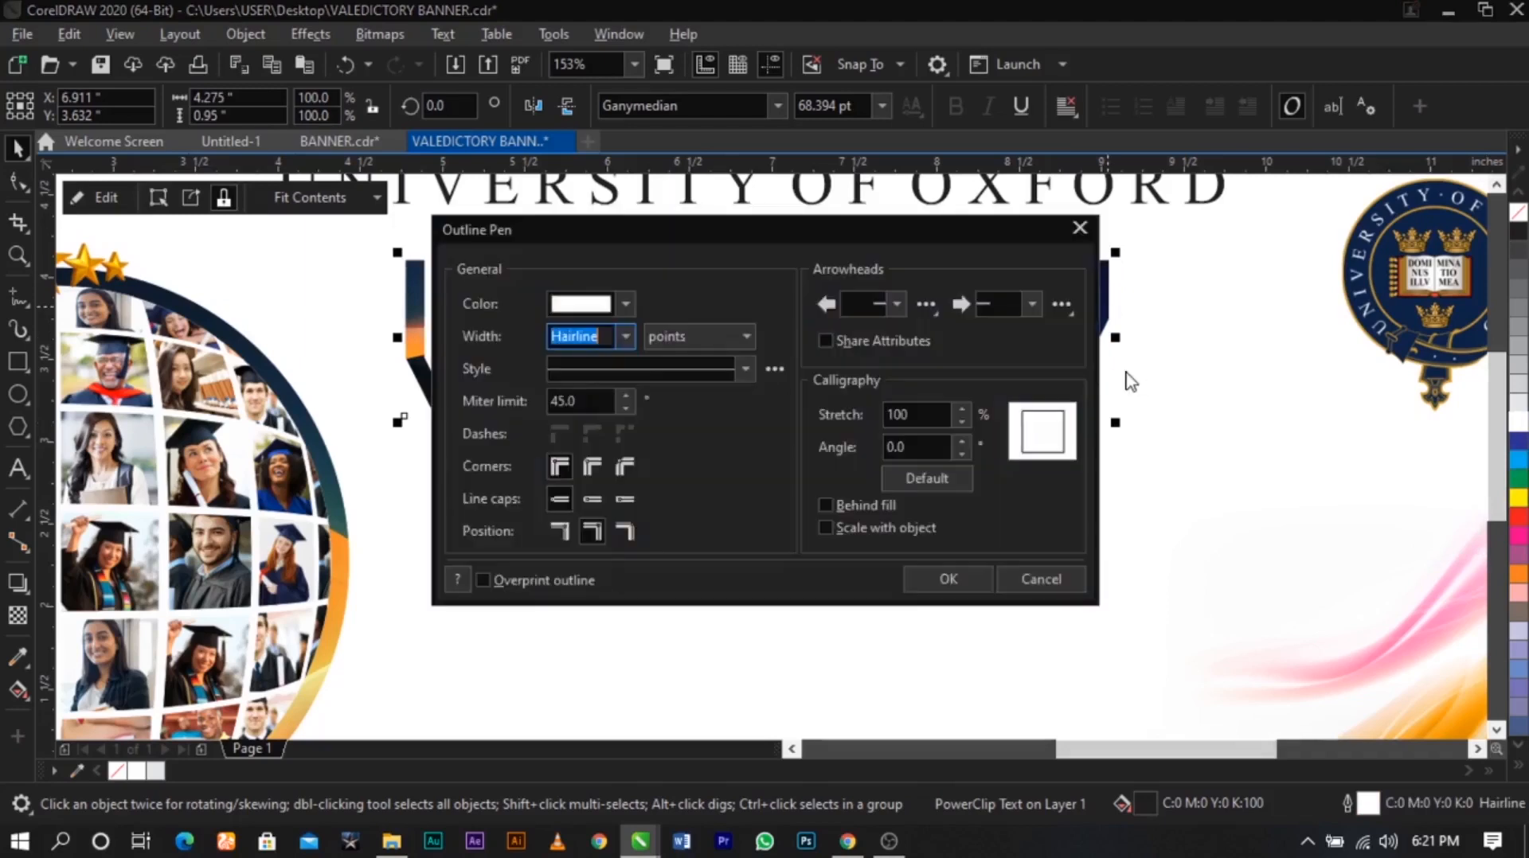
left_click(1079, 228)
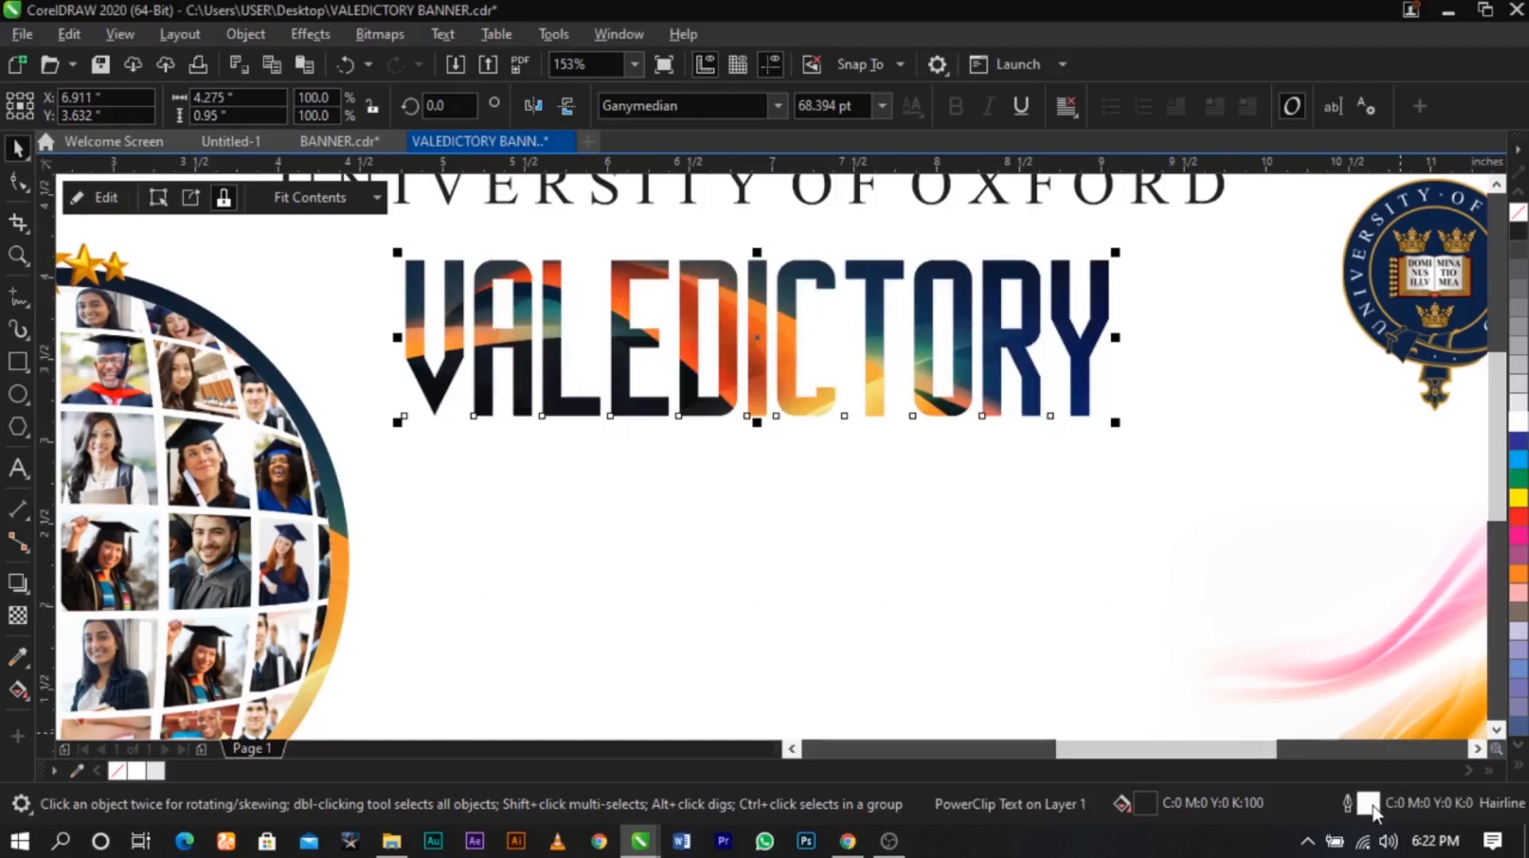
double_click(1370, 804)
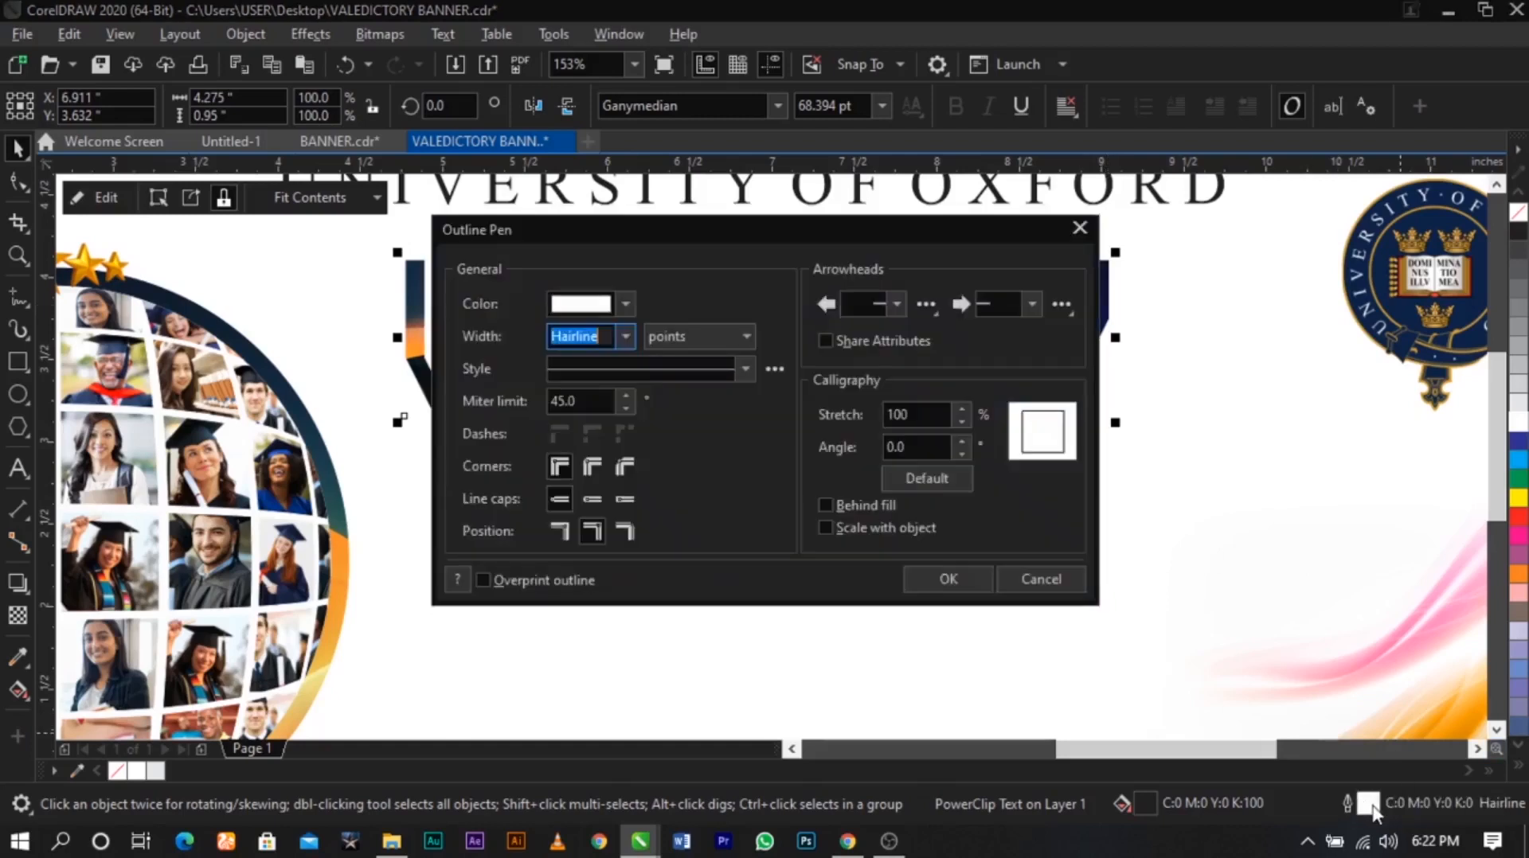
left_click(628, 336)
left_click(613, 487)
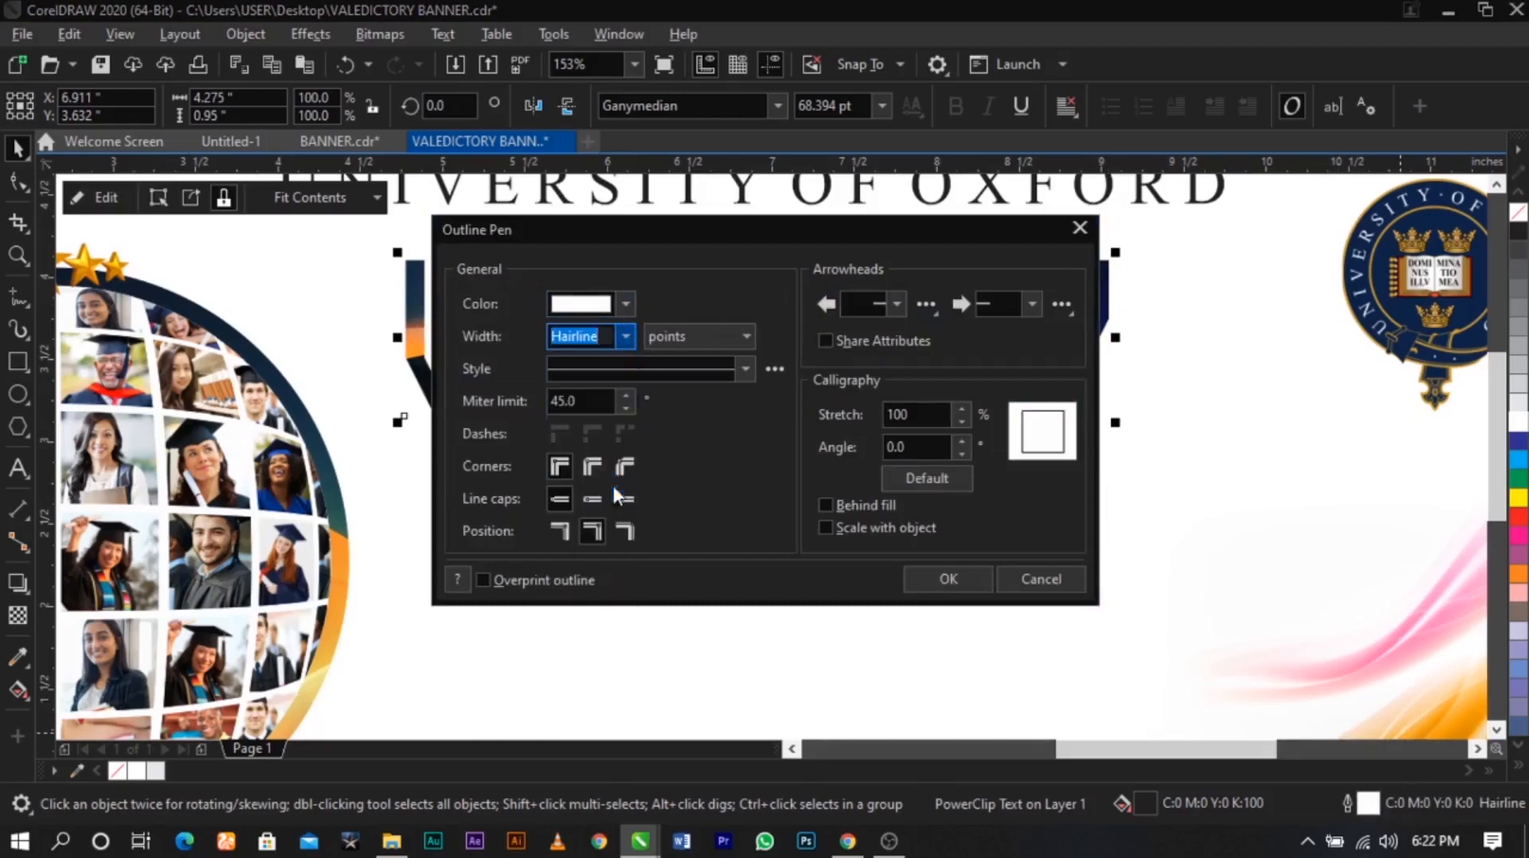
left_click(861, 503)
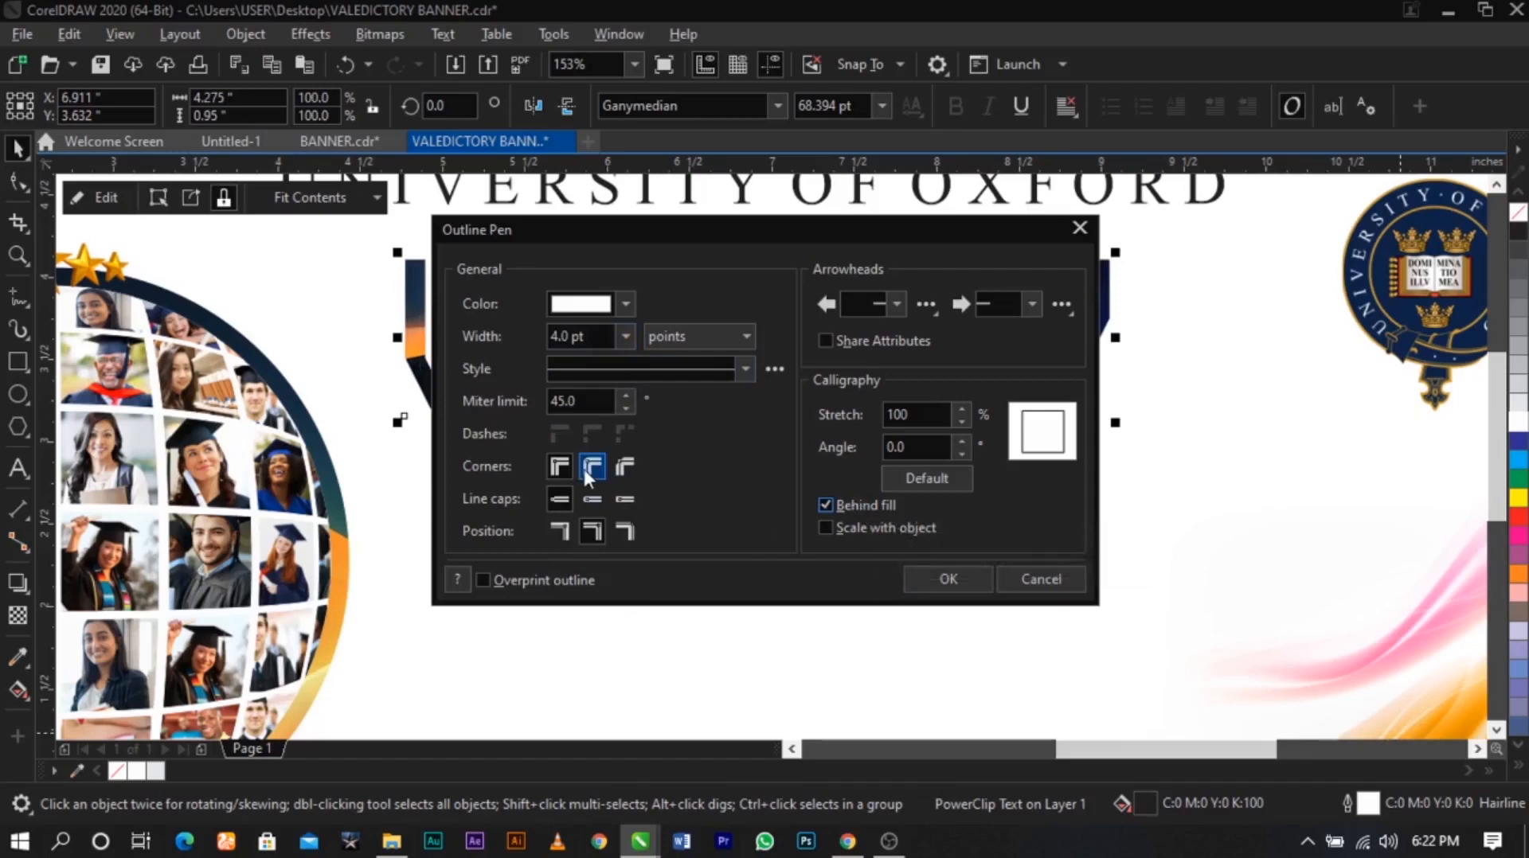
left_click(939, 580)
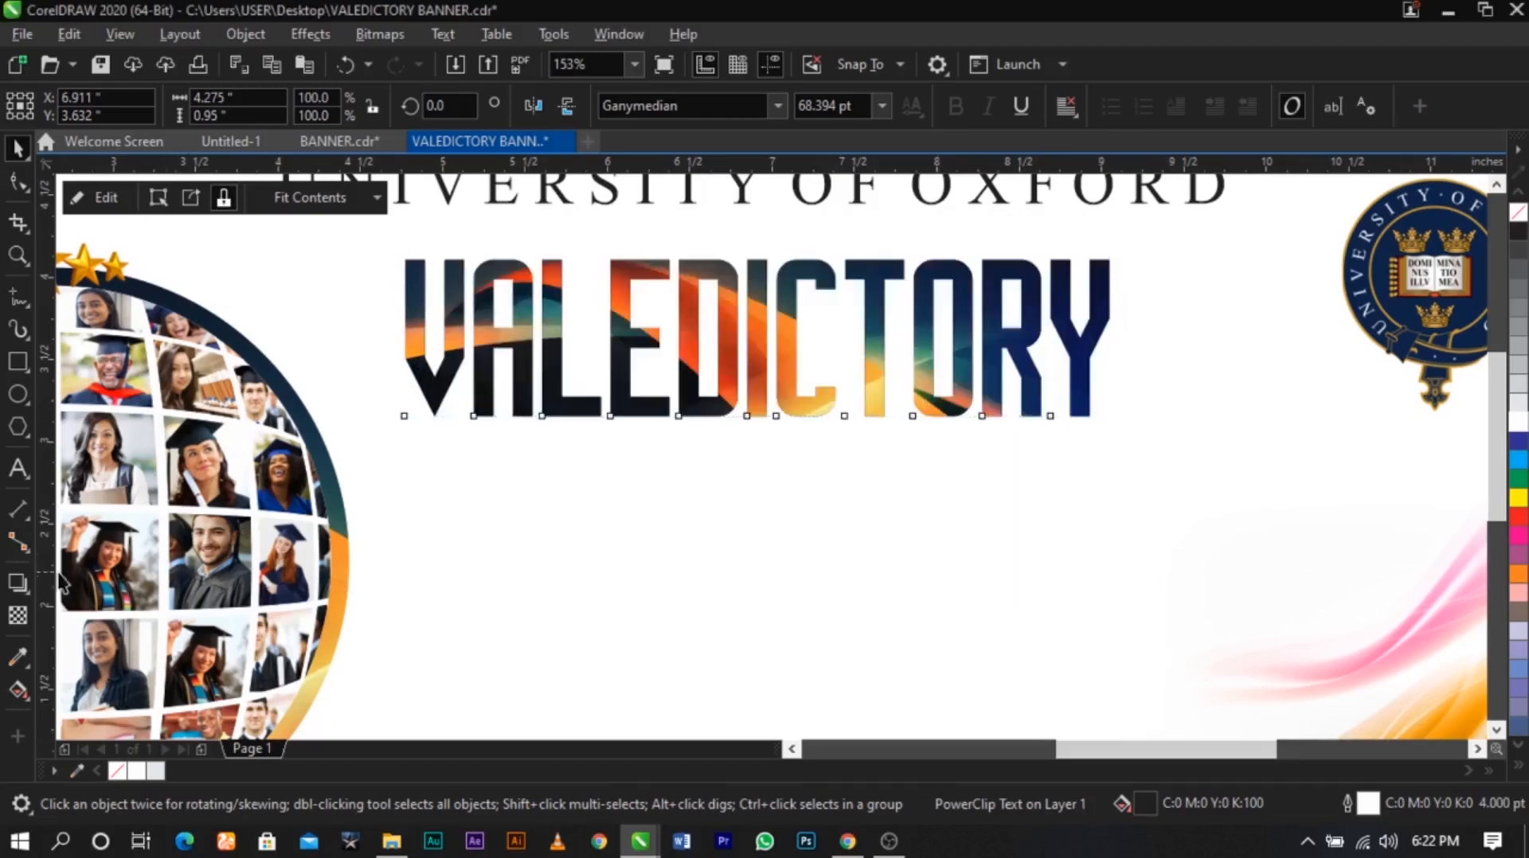
Add a drop shadow to the Valedictory text from the Flat Top Left preset, pull it directly behind the letters and set its opacity to 29
left_click(18, 582)
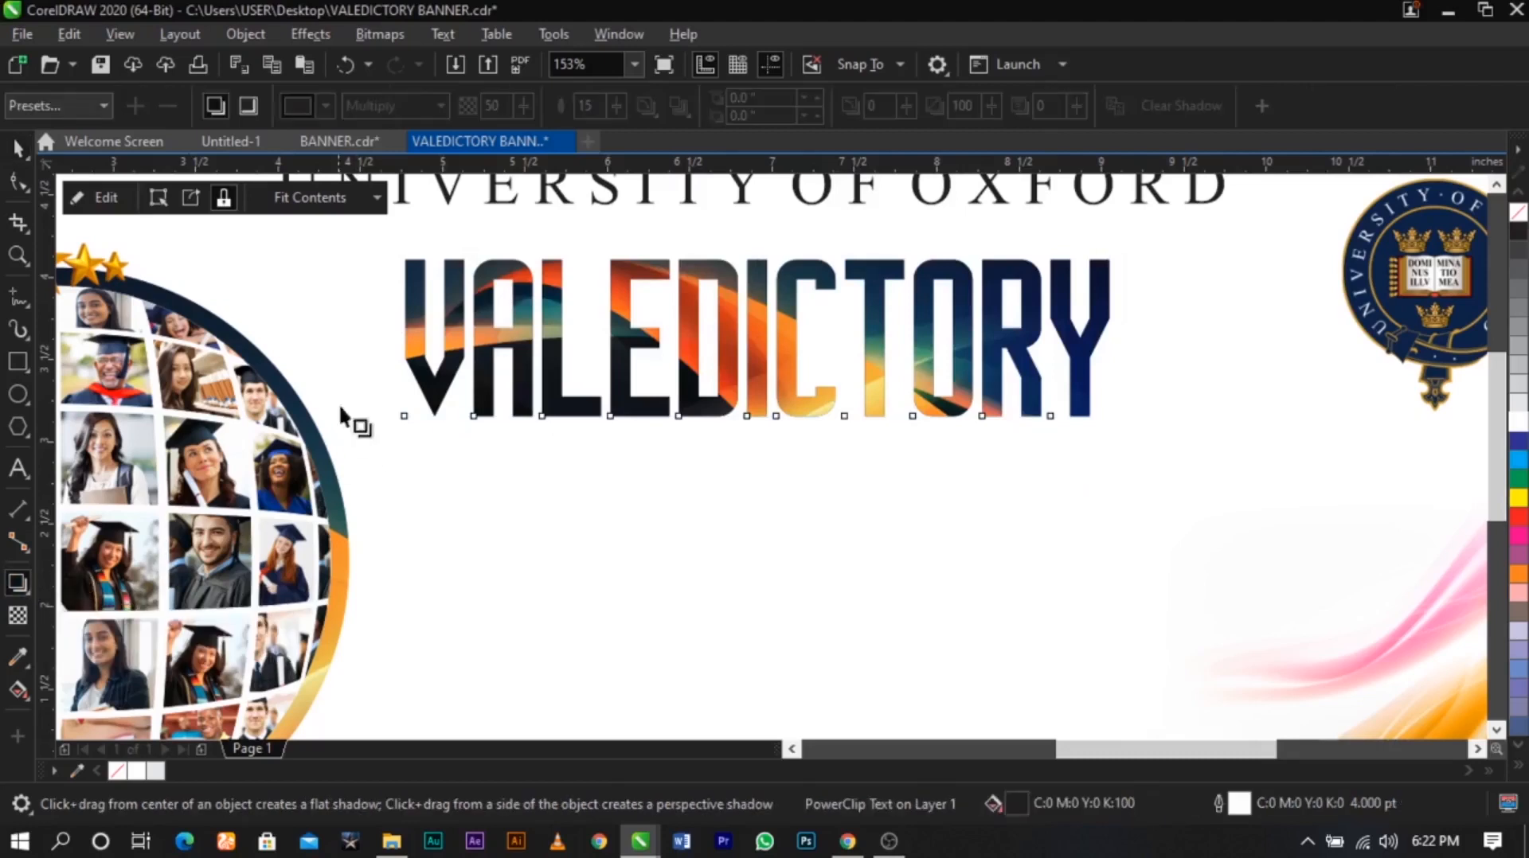
left_click_drag(404, 338, 1114, 366)
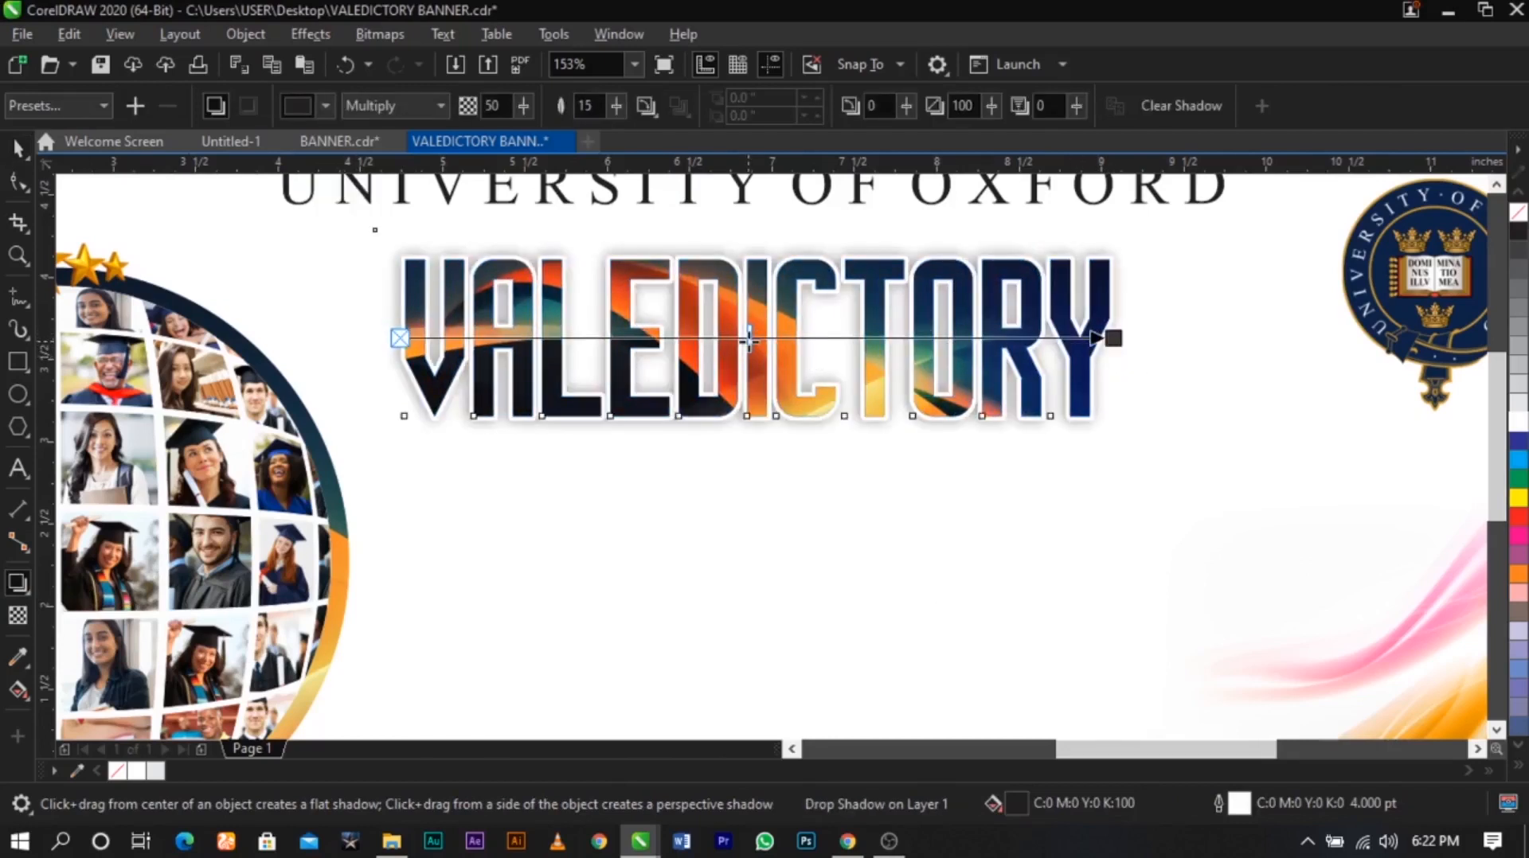
left_click(76, 111)
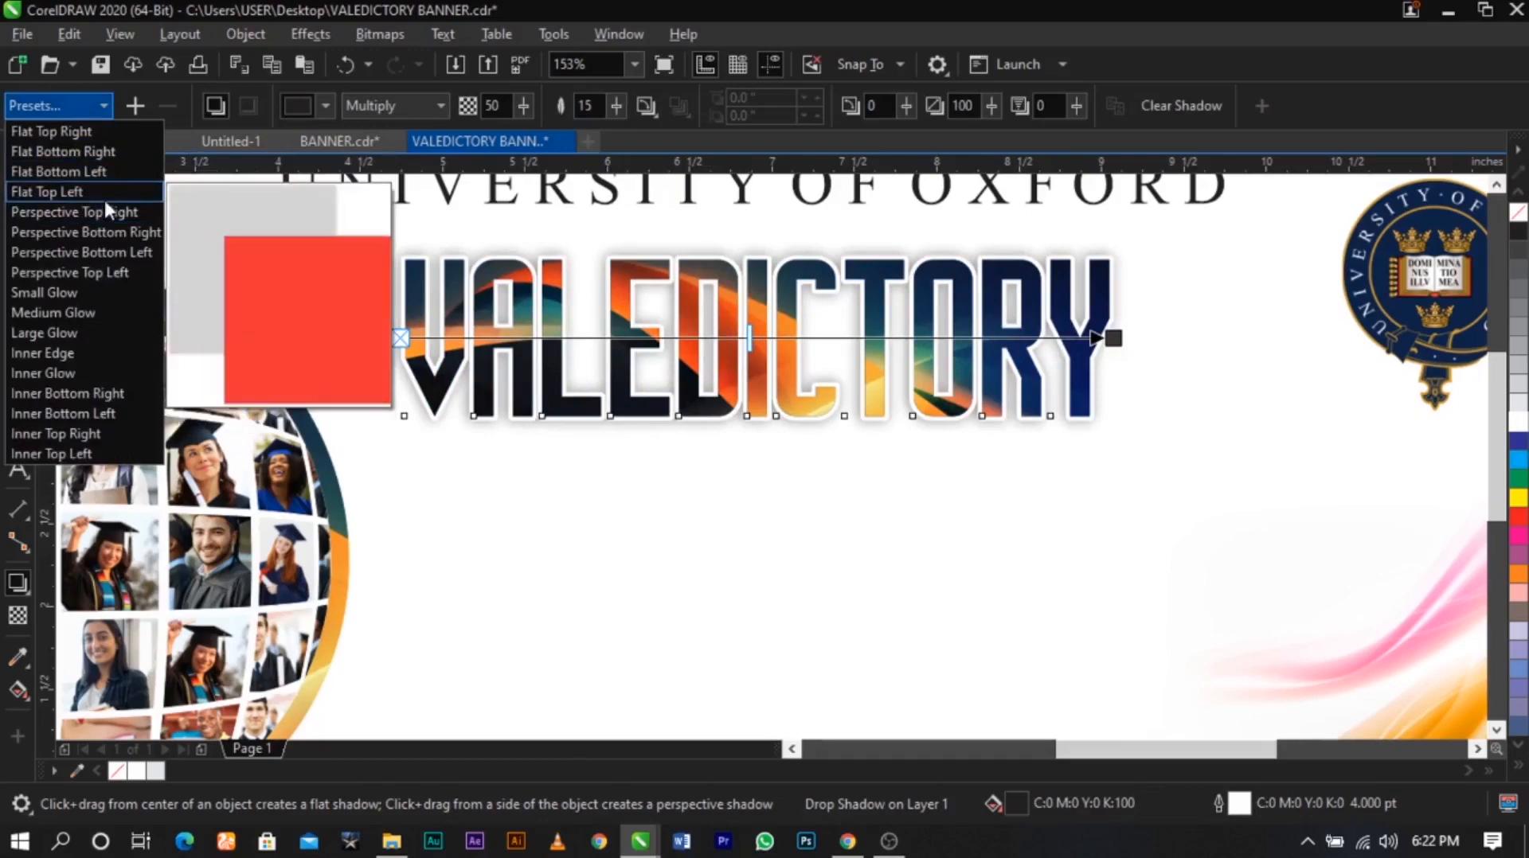
left_click(103, 198)
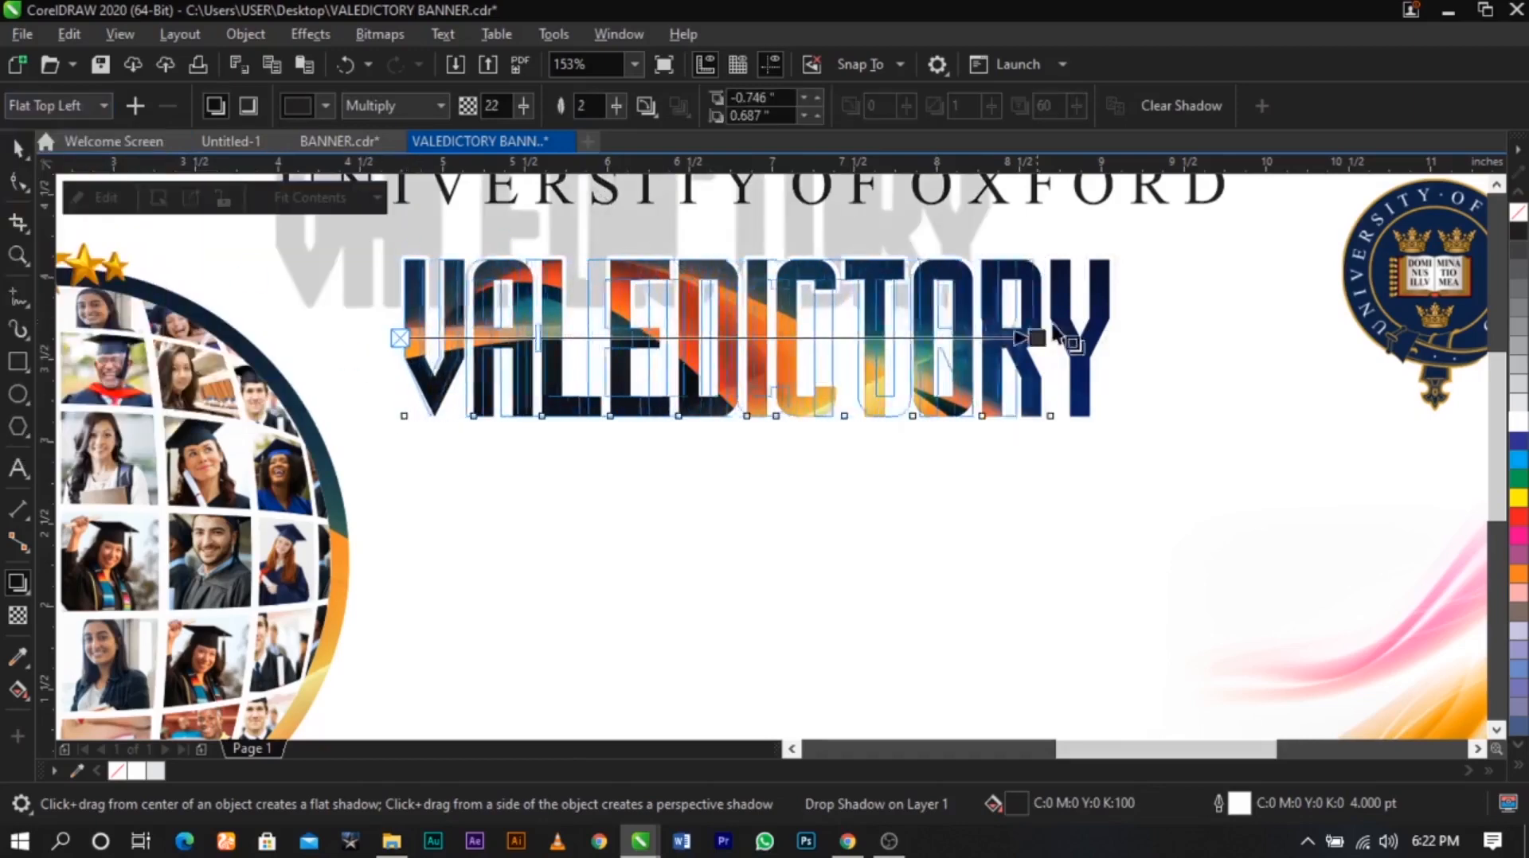
left_click_drag(1052, 327, 1114, 329)
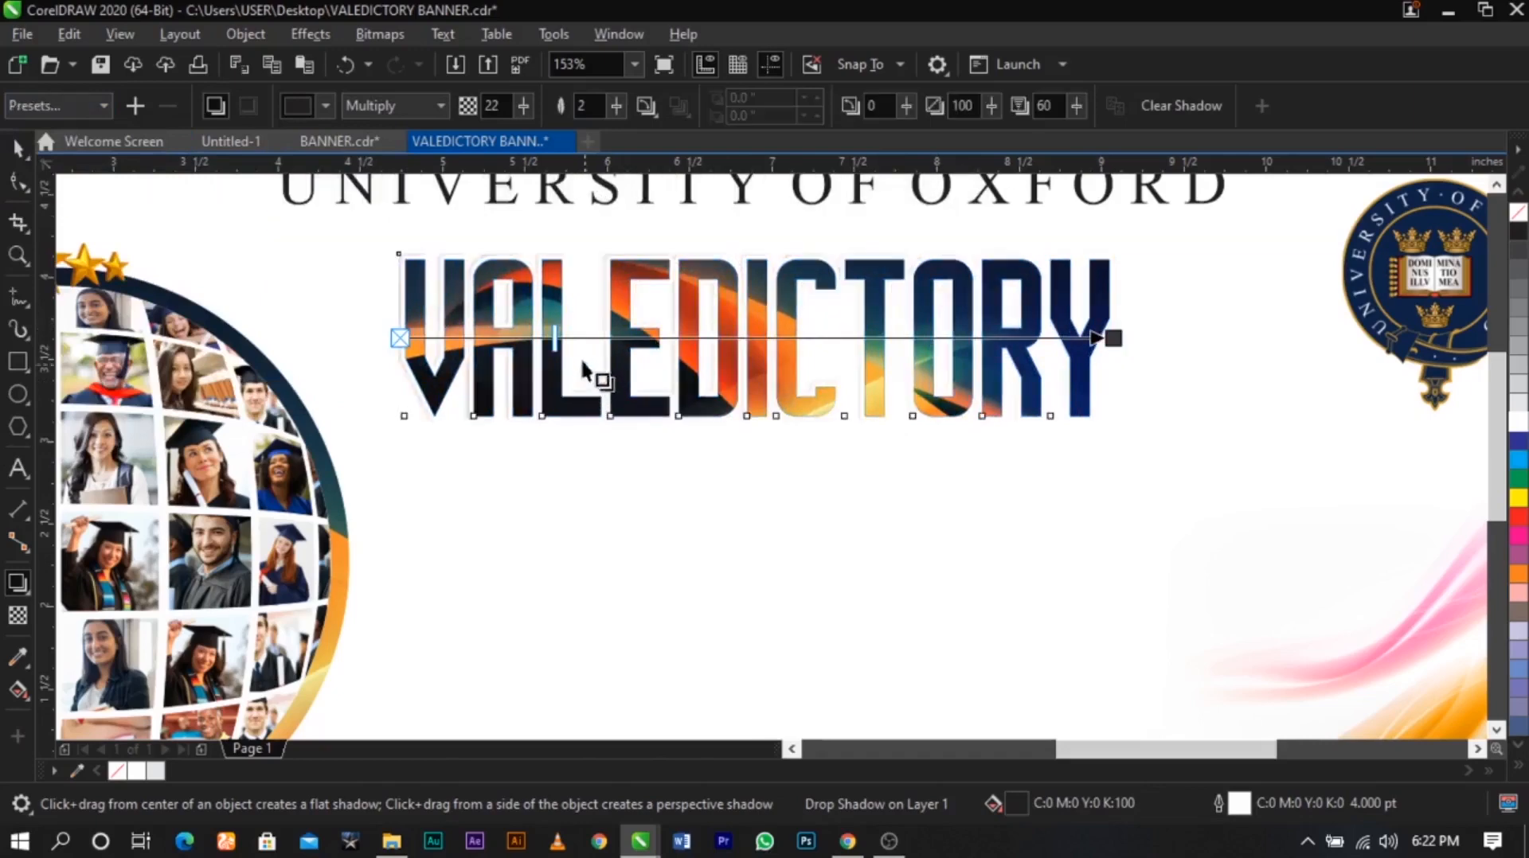
left_click_drag(557, 338, 608, 335)
key("space")
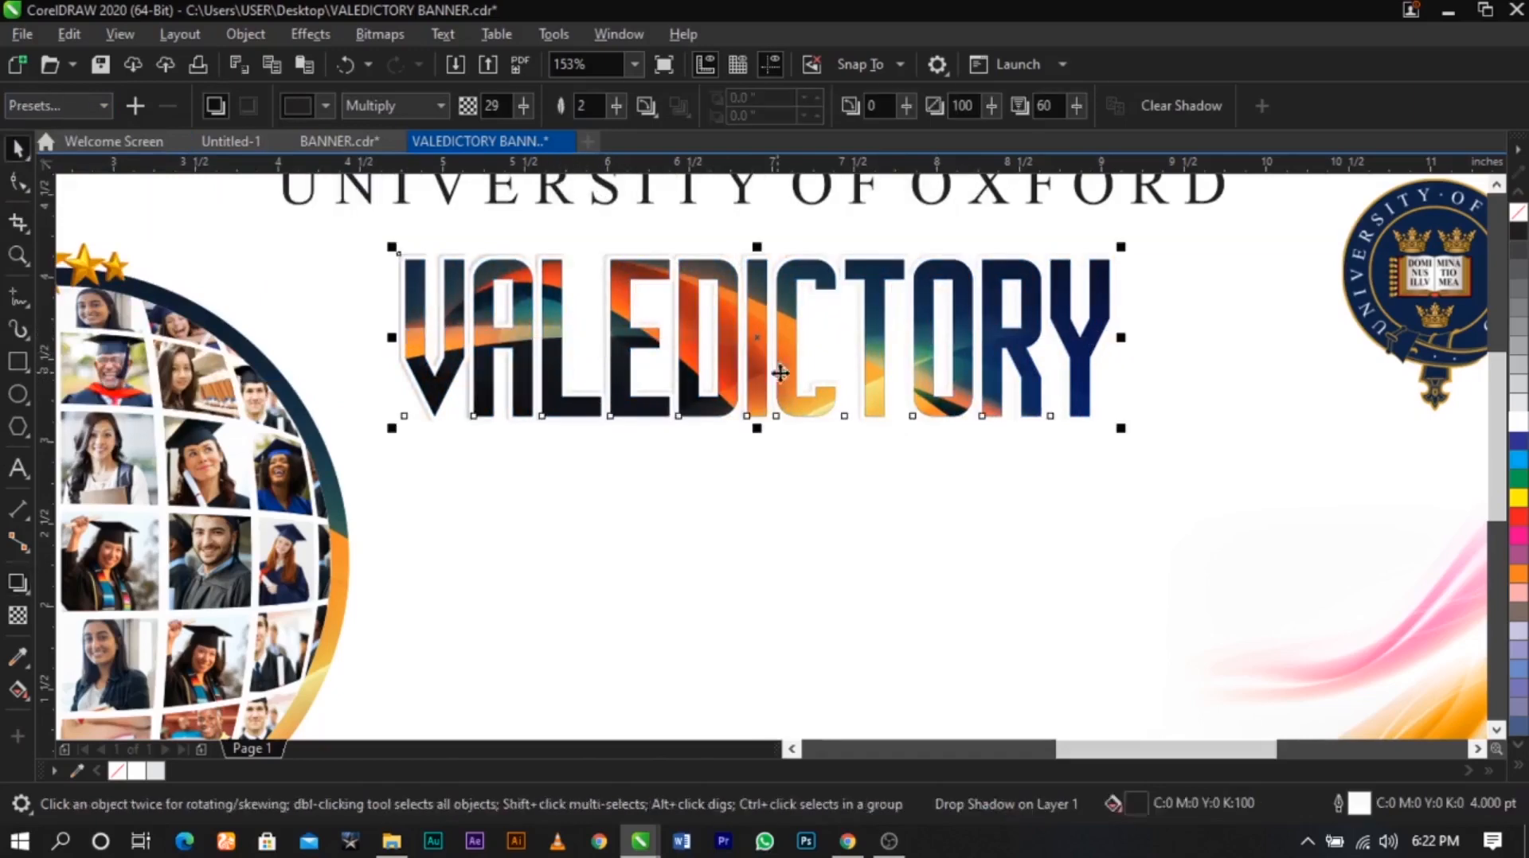
Break the drop shadow apart from the Valedictory text and offset the shadow slightly down and left
scroll(1131, 319, "up", 3)
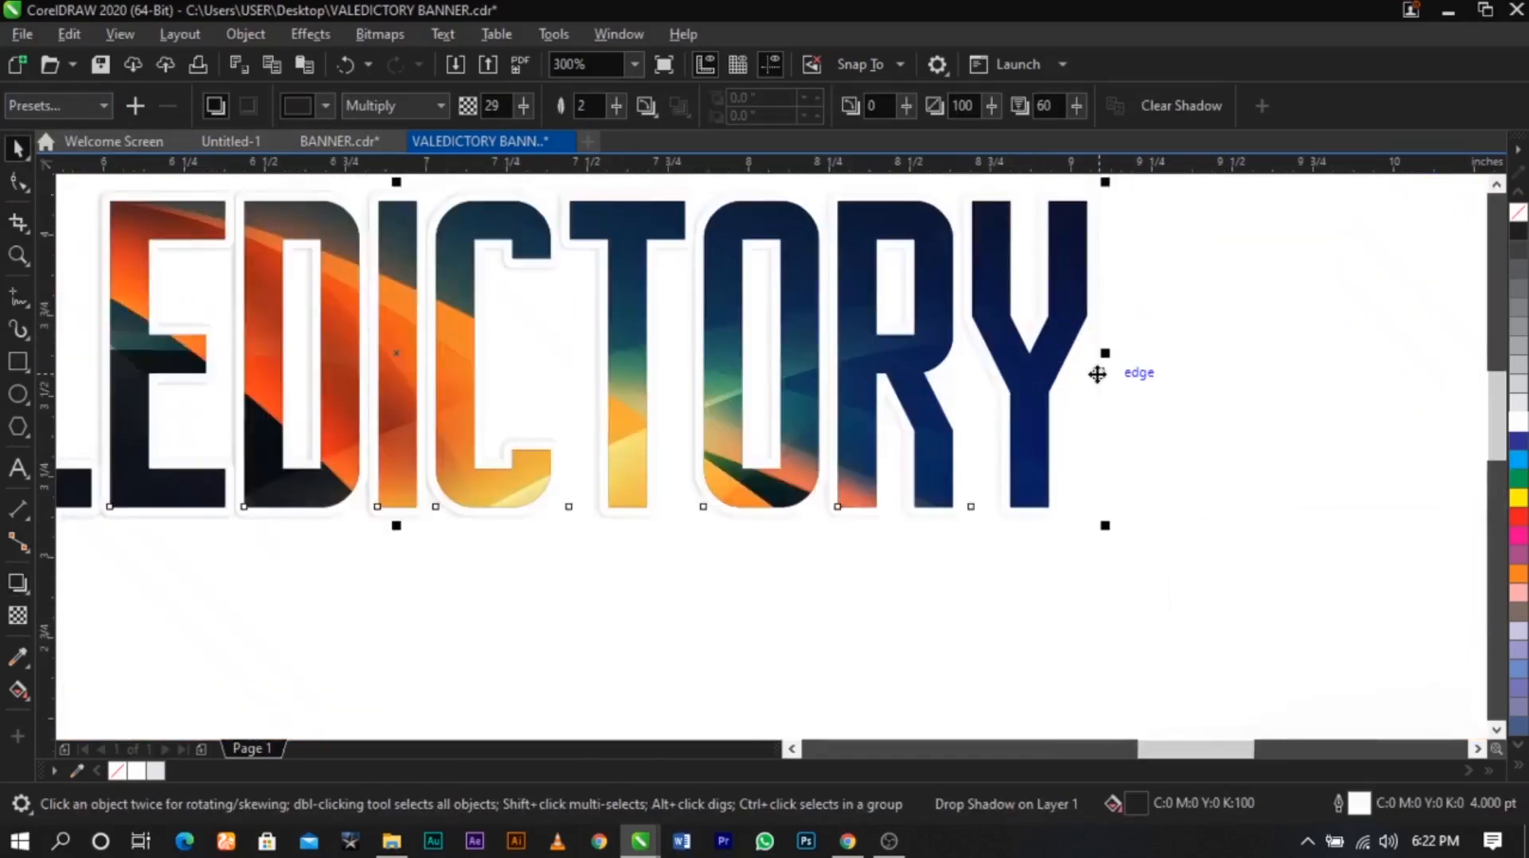
scroll(1098, 375, "down", 3)
left_click(1098, 374, "shift")
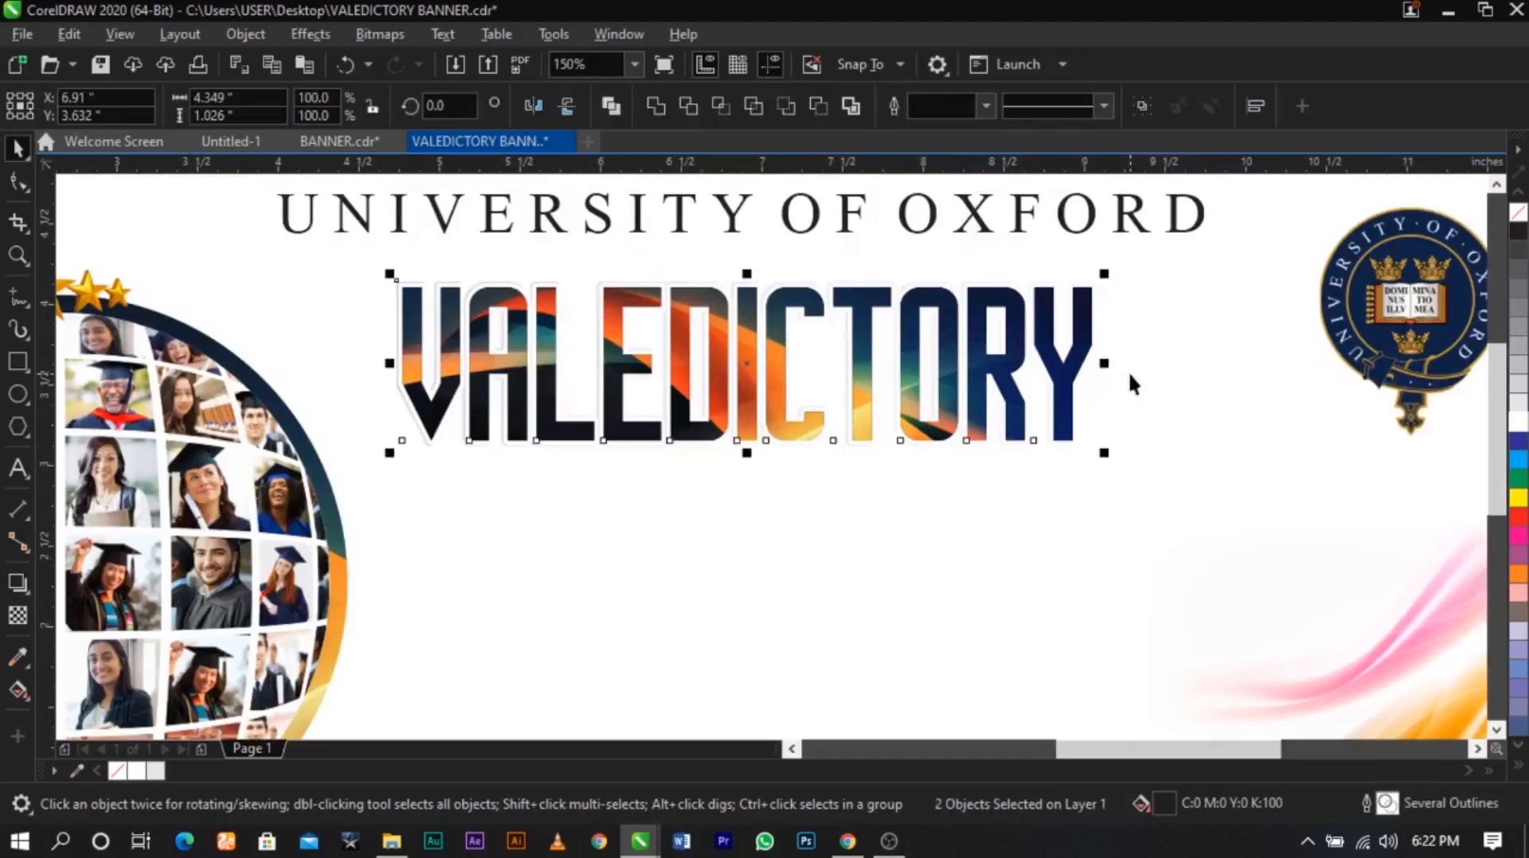
left_click(1129, 371)
left_click(1082, 378)
left_click_drag(1082, 380, 1080, 419)
scroll(1085, 393, "up", 3)
scroll(1006, 483, "down", 3)
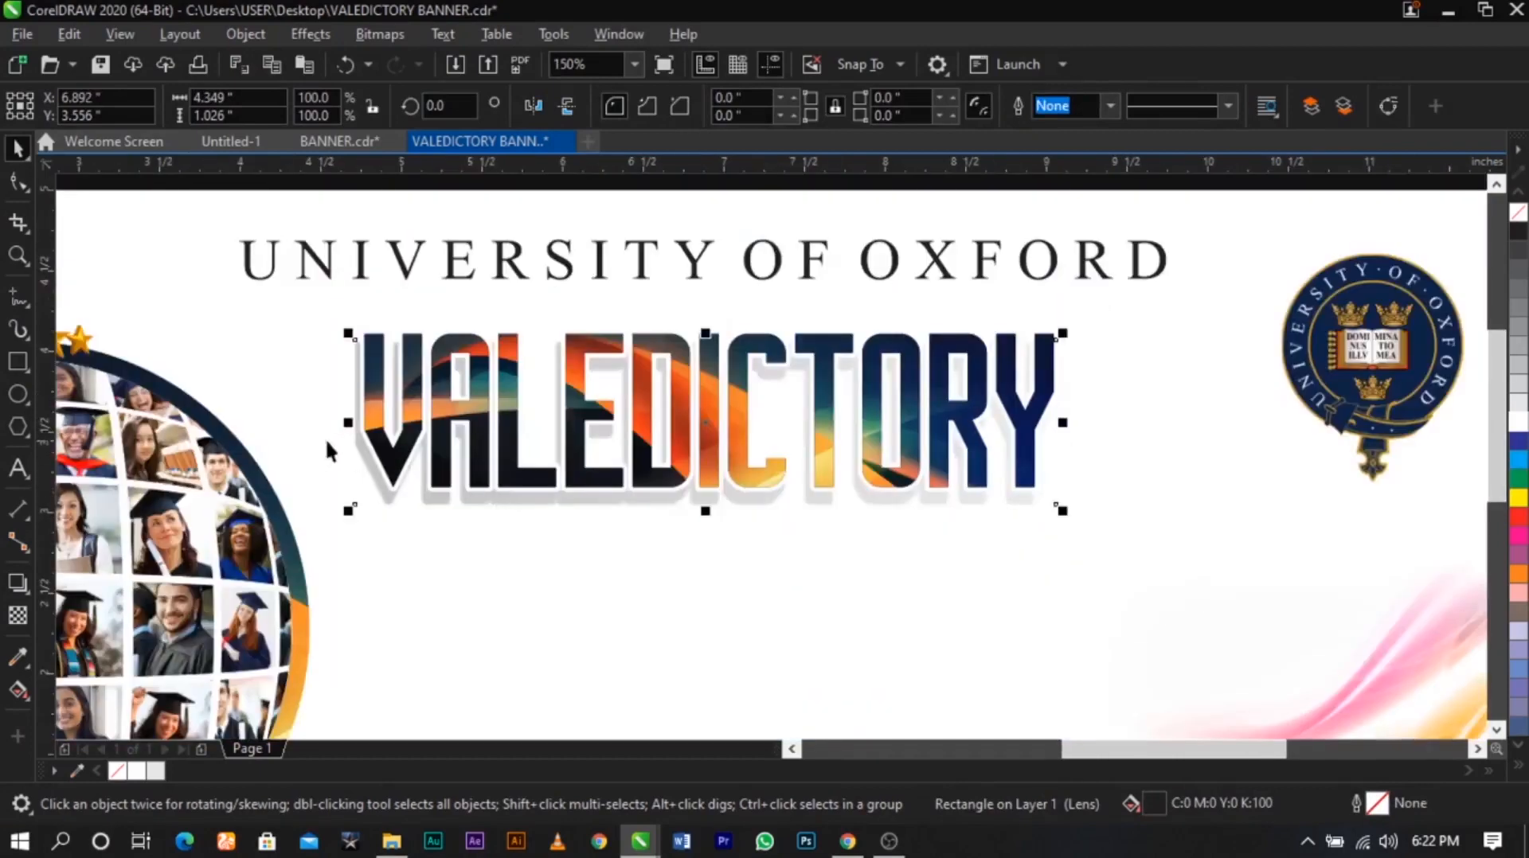
Fine-tune the separated shadow's position behind the Valedictory lettering and deselect it
scroll(345, 440, "up", 3)
left_click_drag(371, 458, 394, 478)
scroll(368, 458, "up", 1)
scroll(721, 410, "down", 2)
scroll(749, 367, "down", 1)
left_click(745, 235)
Examine the overall banner layout and the empty area beneath the Valedictory heading
key("z")
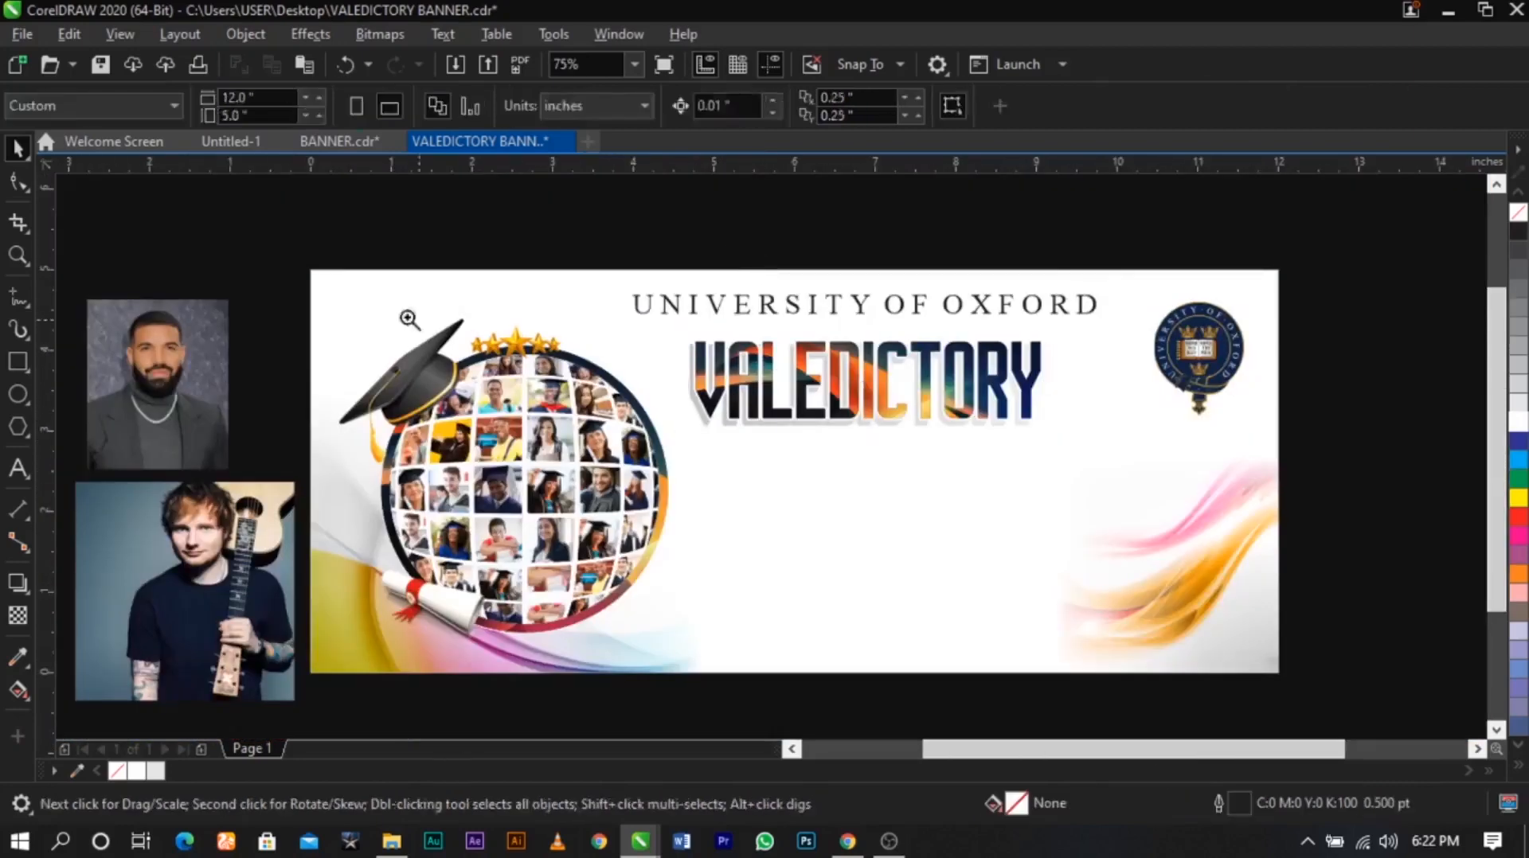
left_click_drag(269, 254, 1380, 766)
key("space")
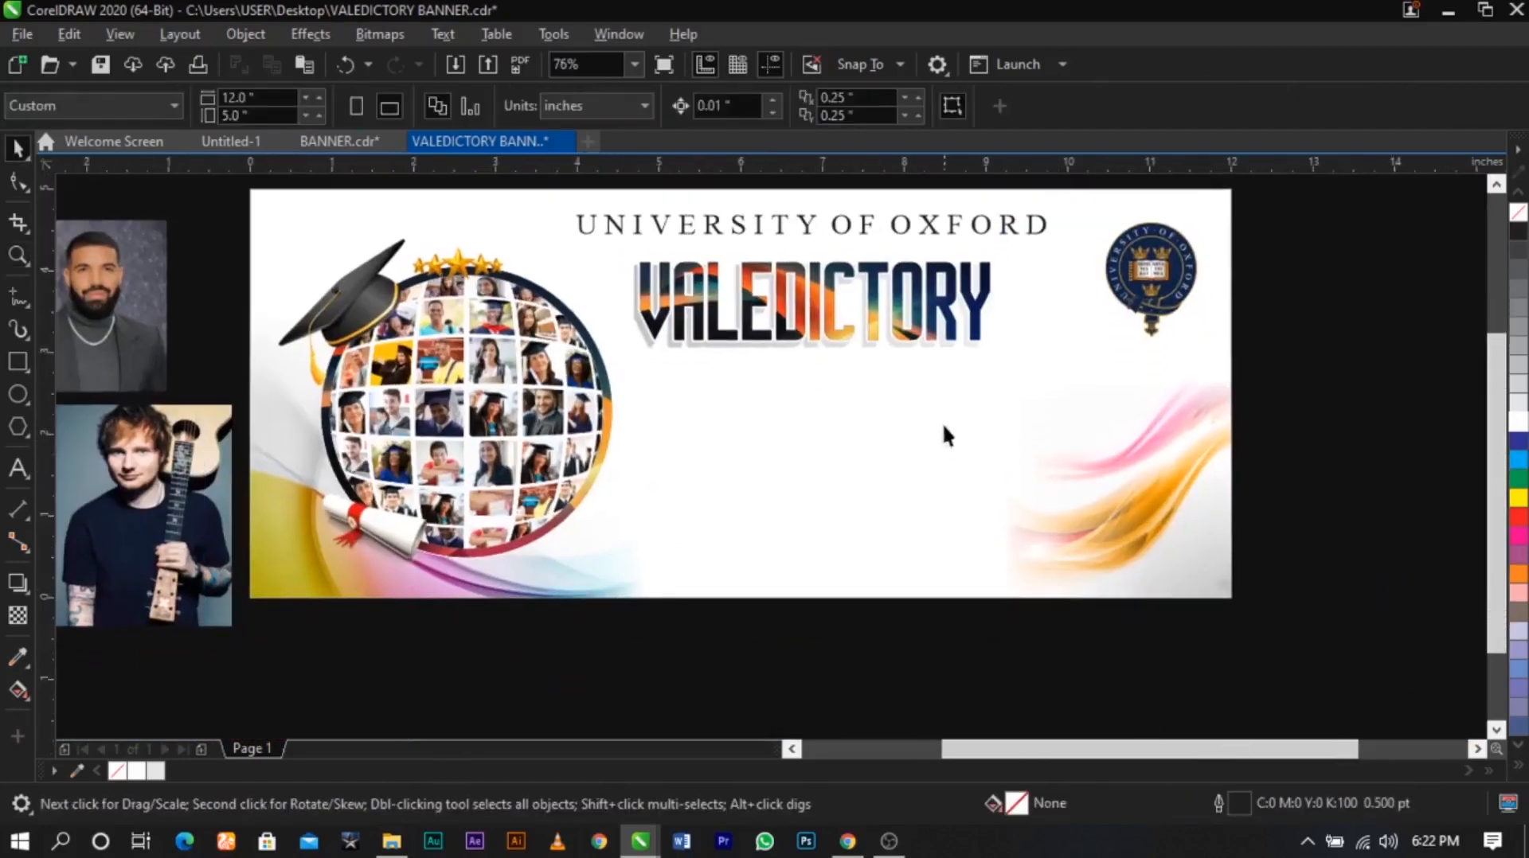
scroll(942, 430, "down", 1)
key("z")
left_click_drag(656, 332, 990, 497)
key("space")
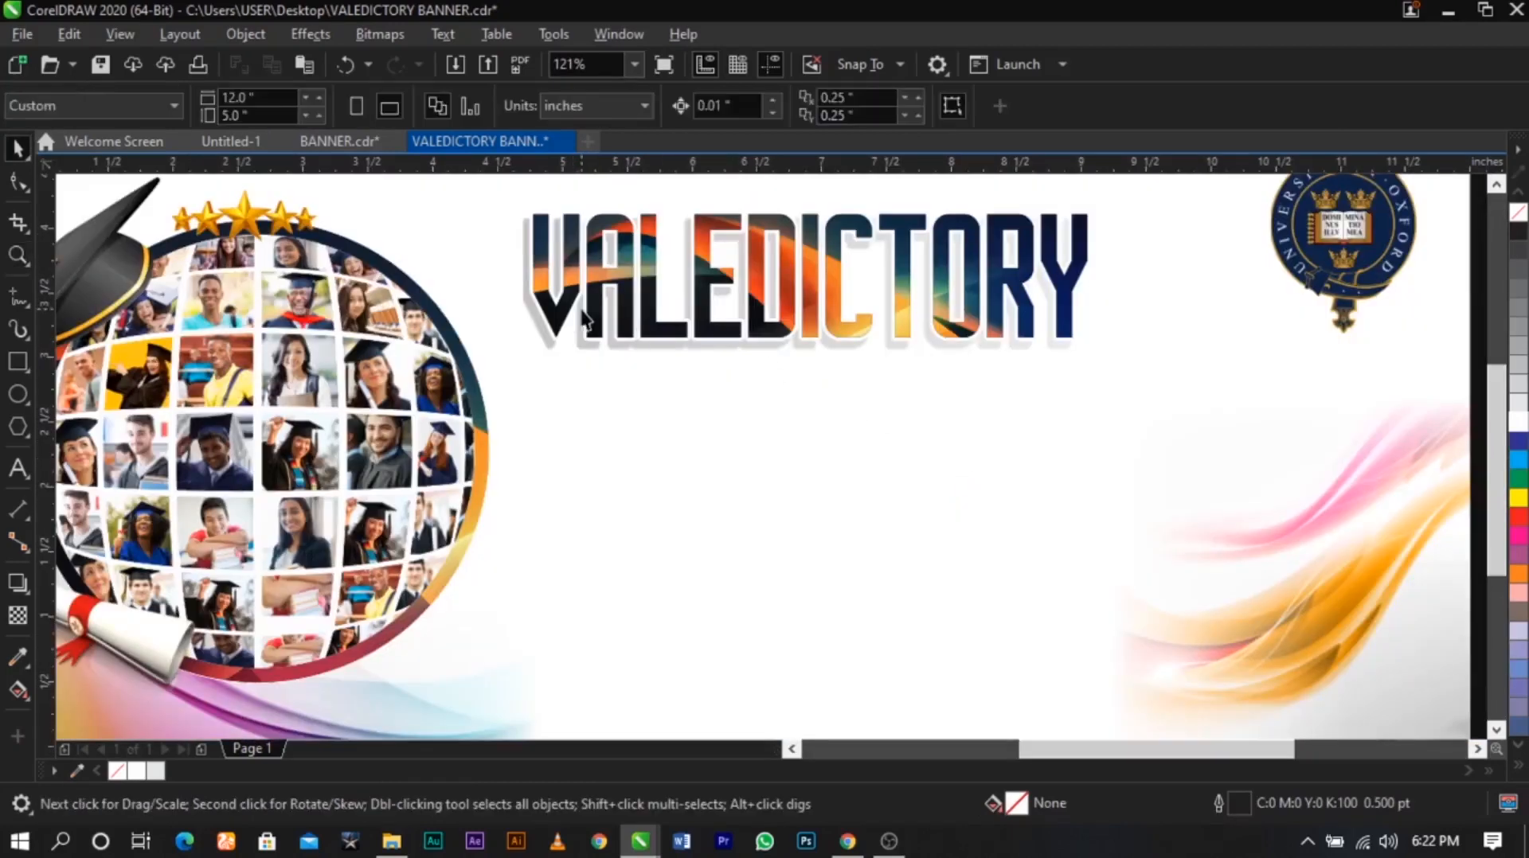
Draw a portrait rectangle about 1.26 by 1.58 in beneath the middle of the Valedictory heading
scroll(581, 308, "down", 2)
key("z")
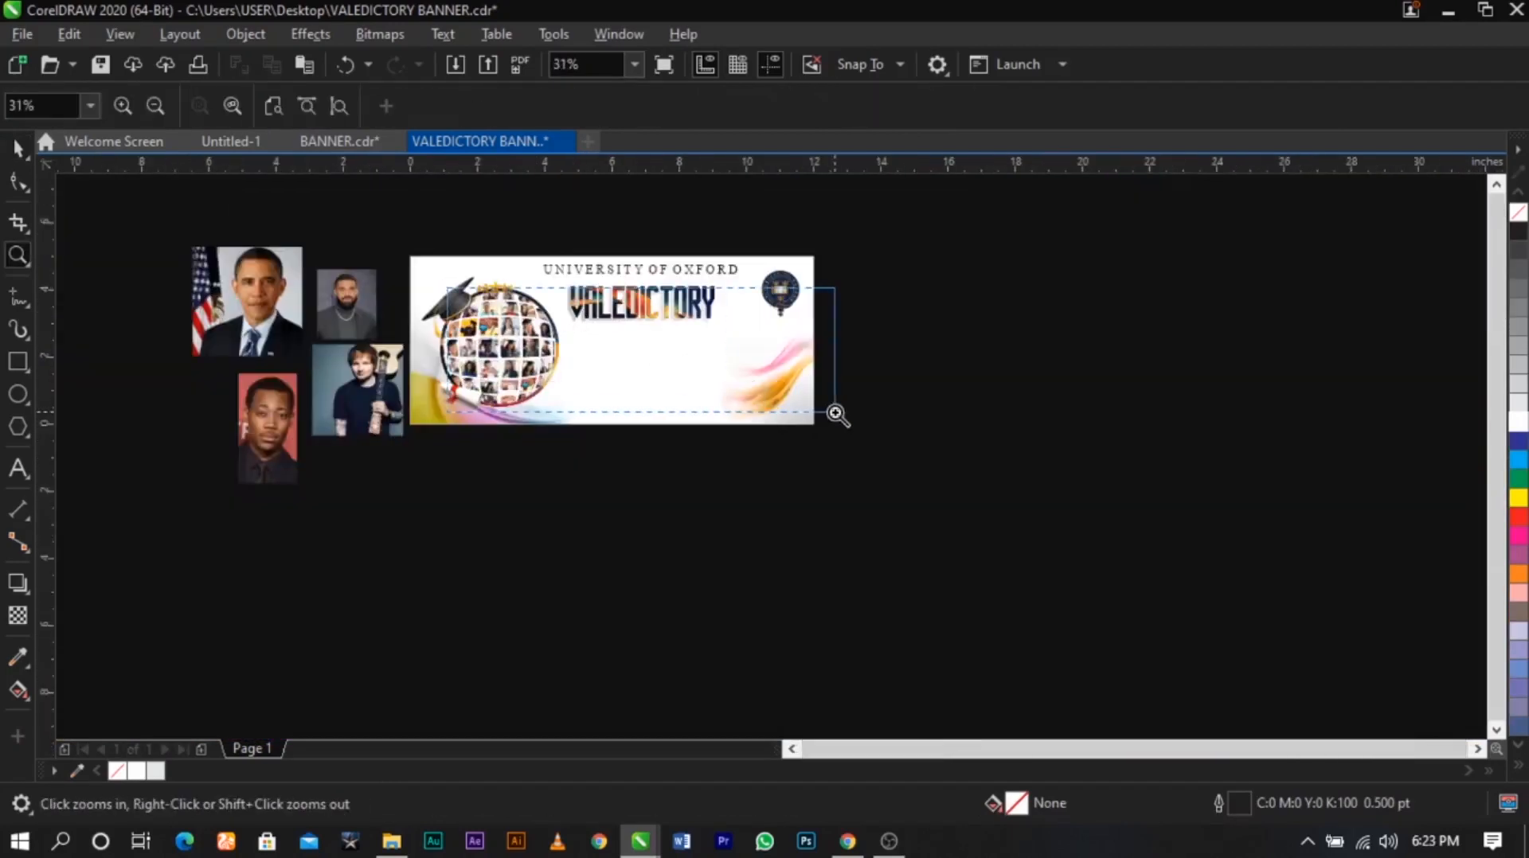
left_click_drag(784, 407, 785, 406)
key("space")
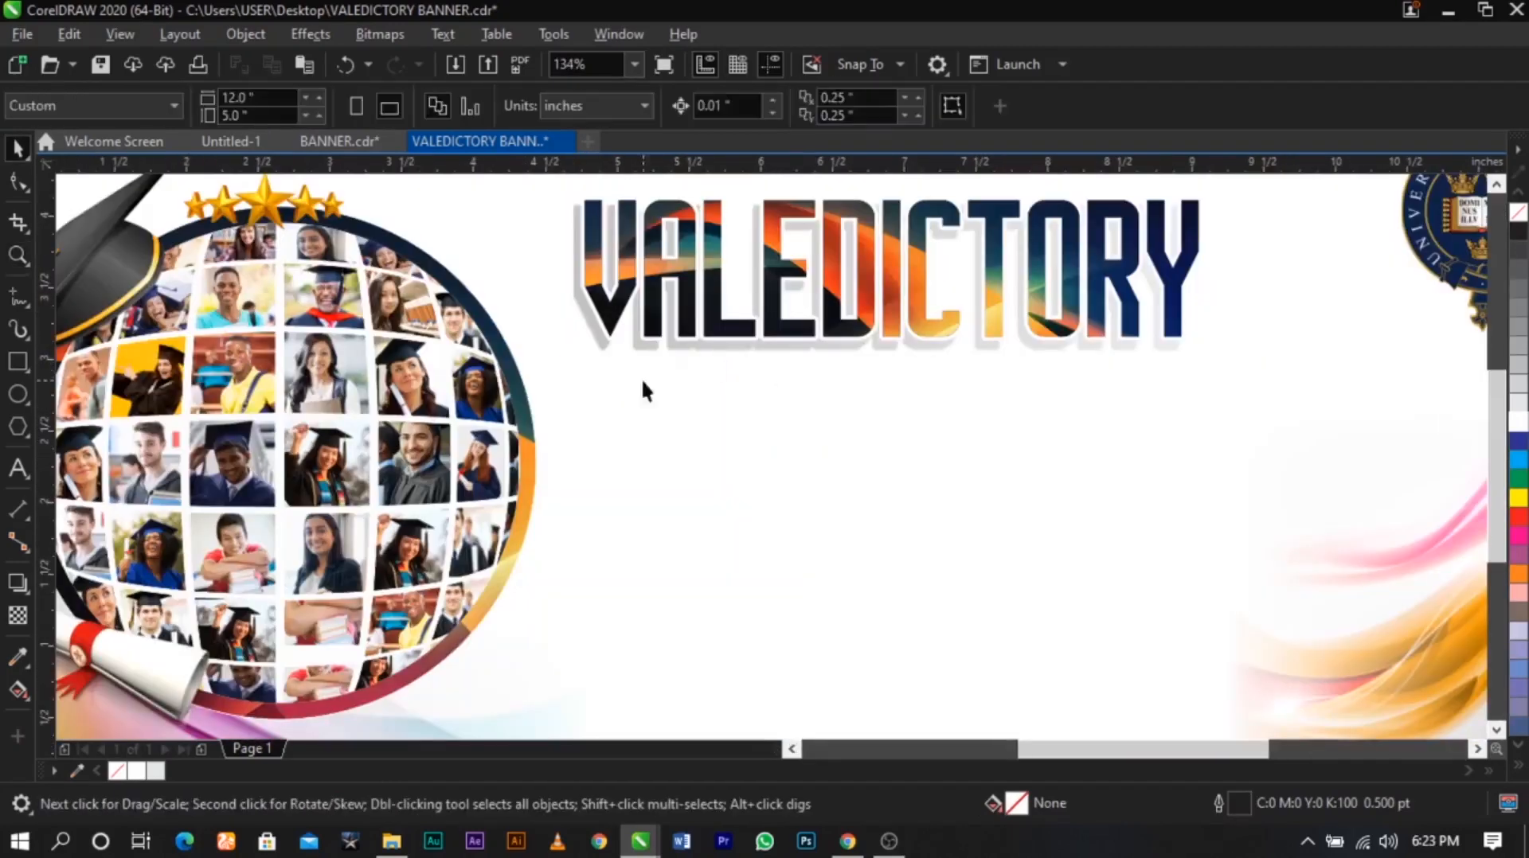
left_click(17, 361)
mouse_move(830, 390)
left_mouse_down()
mouse_move(949, 574)
mouse_move(1012, 617)
left_mouse_up()
key("space")
scroll(942, 509, "down", 2)
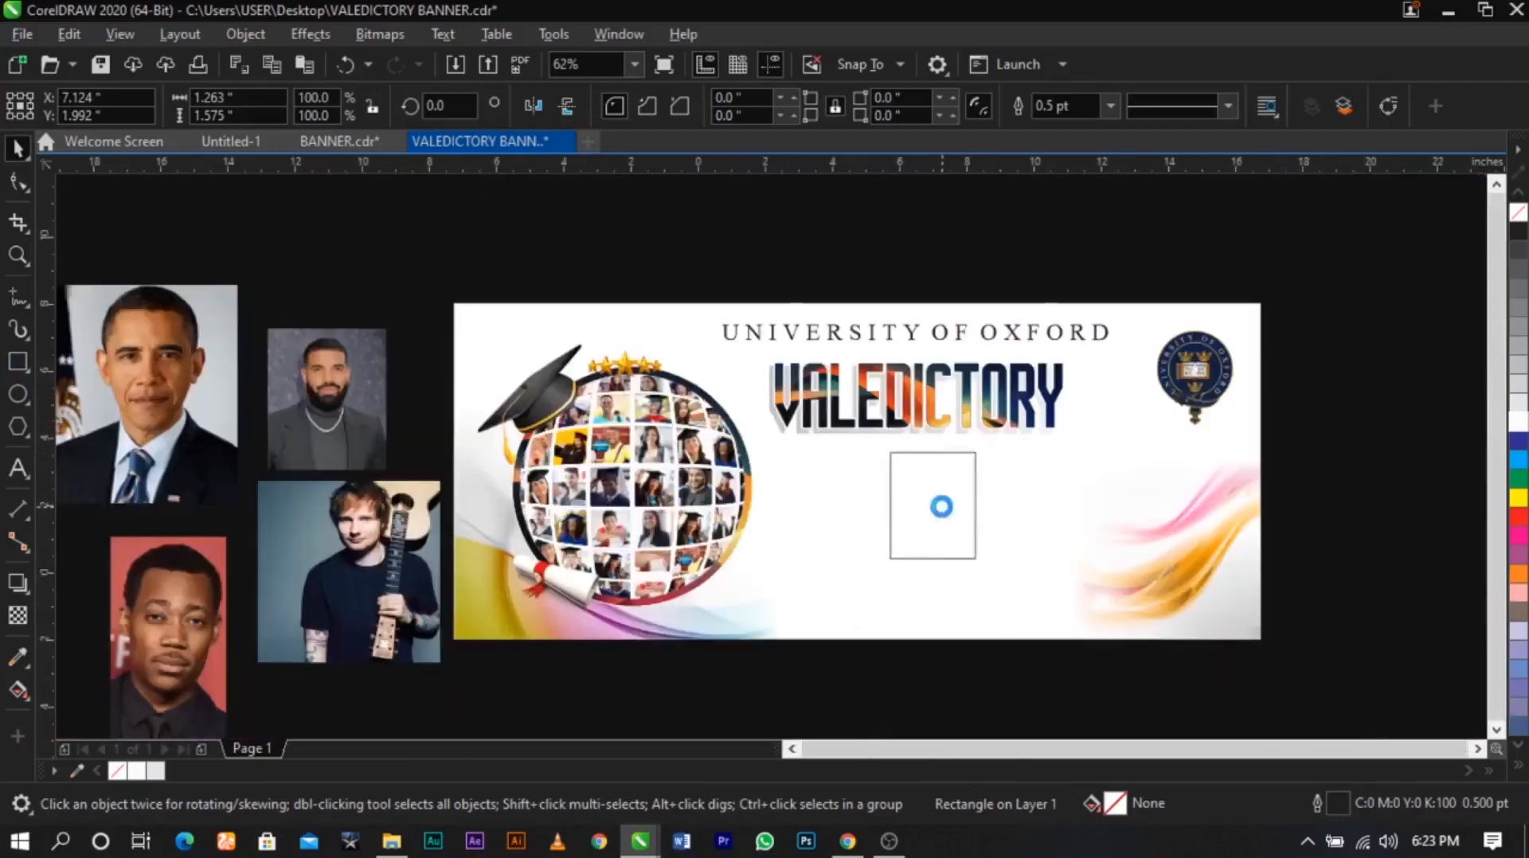
Narrow the rectangle beneath the heading symmetrically to about 1.06 in wide
key("z")
left_click_drag(618, 392, 1143, 597)
scroll(990, 494, "up", 2)
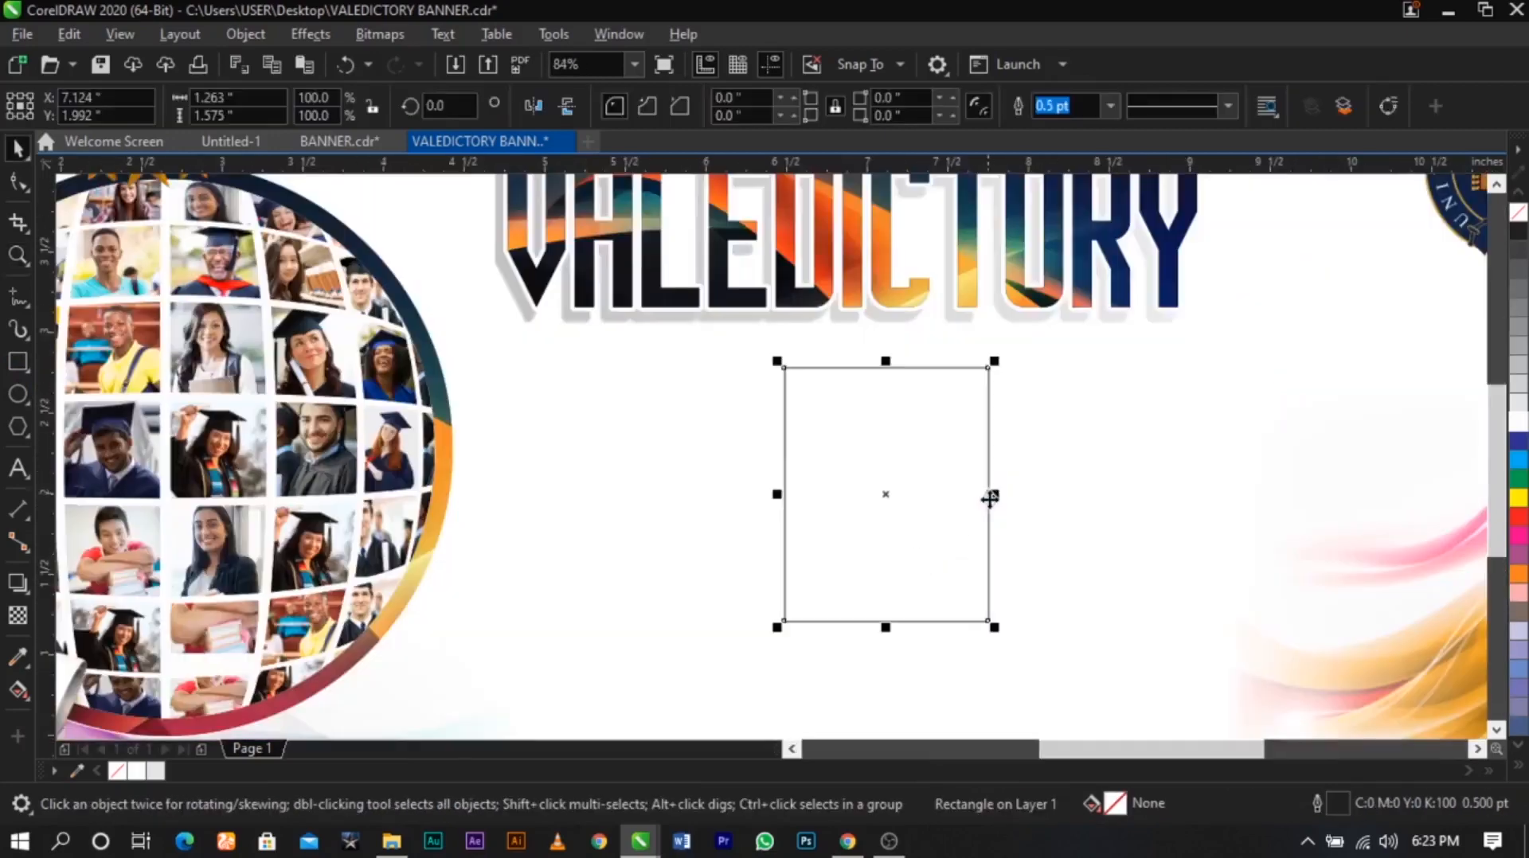
left_click_drag(992, 494, 1116, 510)
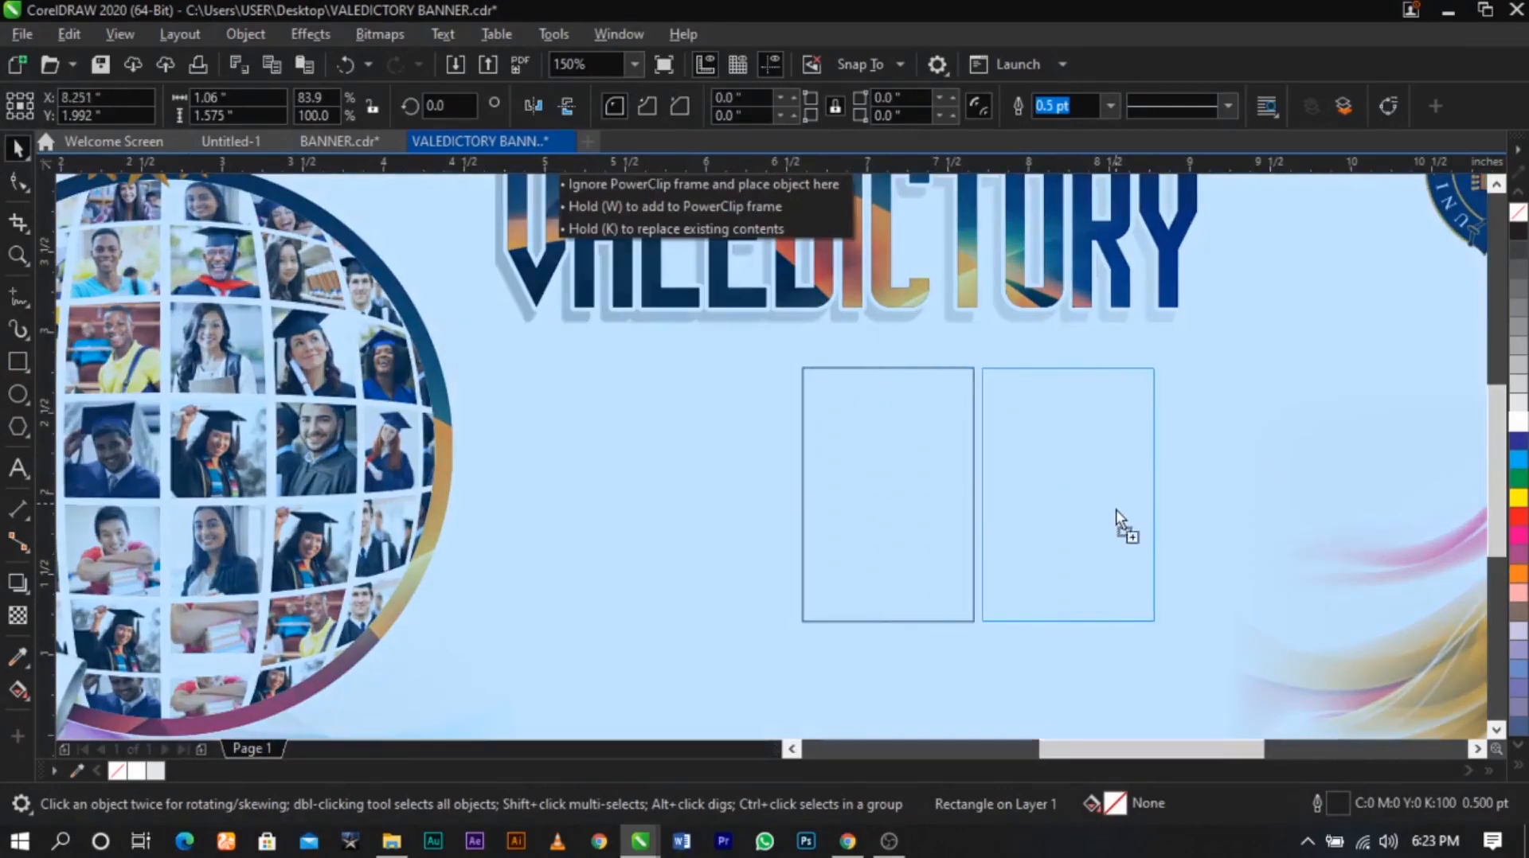
Try to place two copies of the rectangle side by side to its right, and undo the copies
right_click(1115, 509)
left_click(993, 516)
left_click_drag(1016, 498, 1197, 500)
scroll(892, 494, "down", 3)
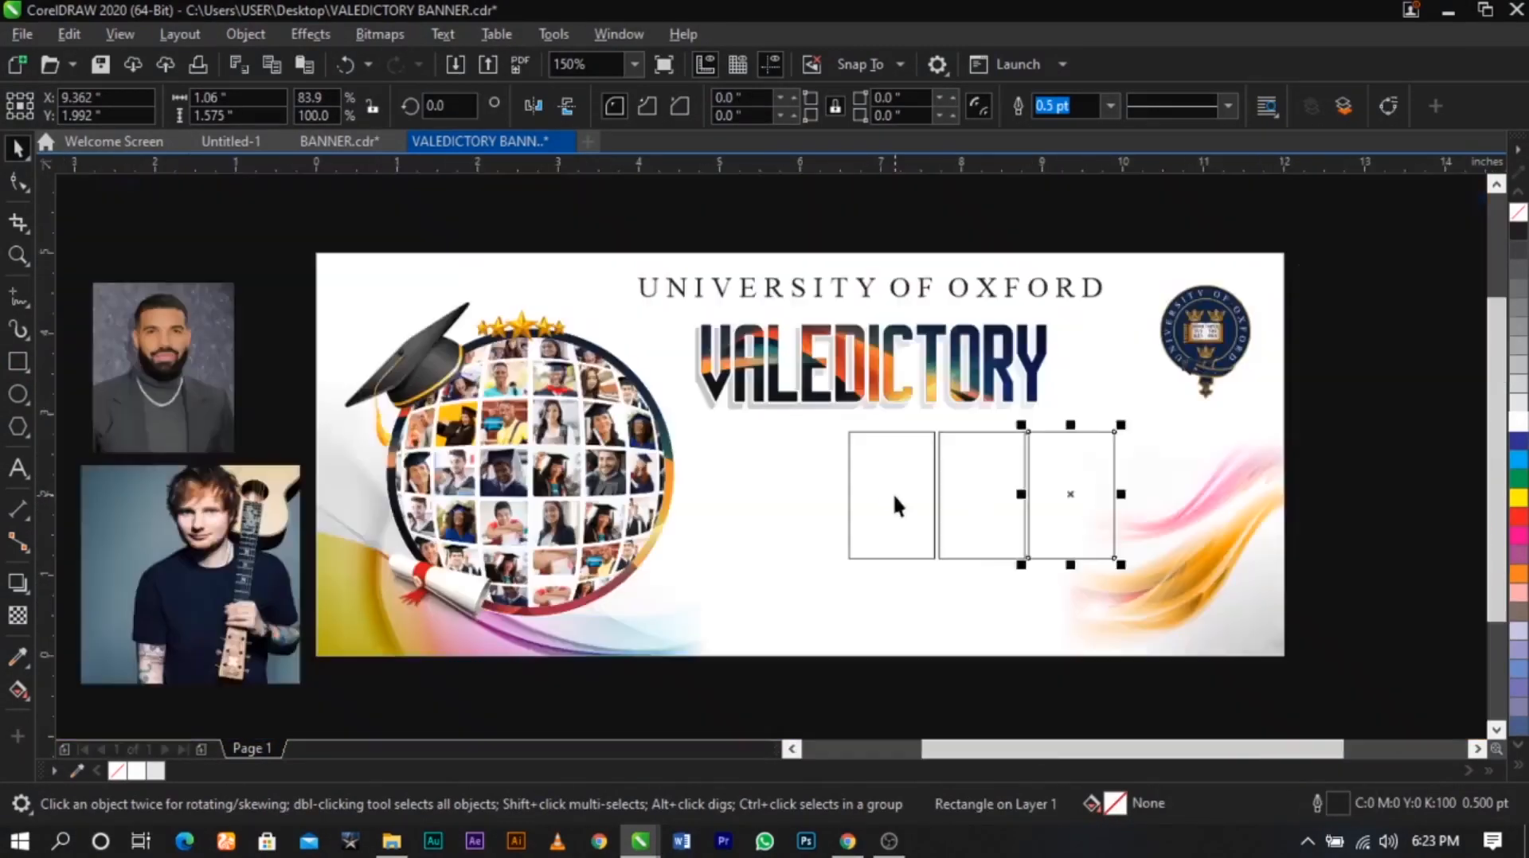
key("z")
left_click(1109, 567)
key("space")
key("ctrl+z")
key("ctrl+z")
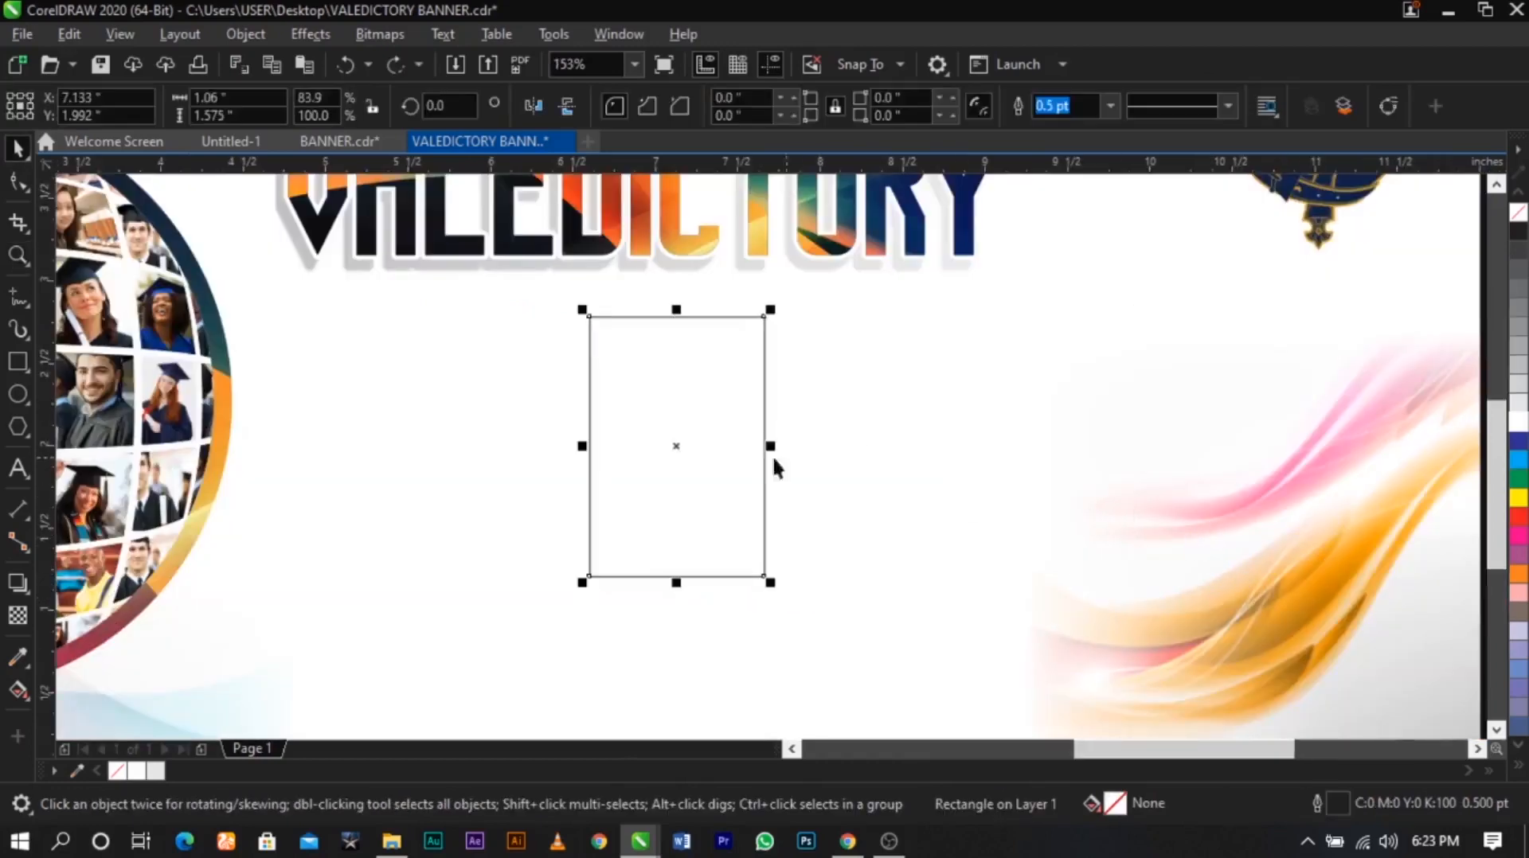
Shift the rectangle left, place a copy beside it with a small gap and repeat the duplication twice for a row of four
mouse_move(710, 447)
left_mouse_down()
mouse_move(544, 439)
mouse_move(729, 438)
left_mouse_up()
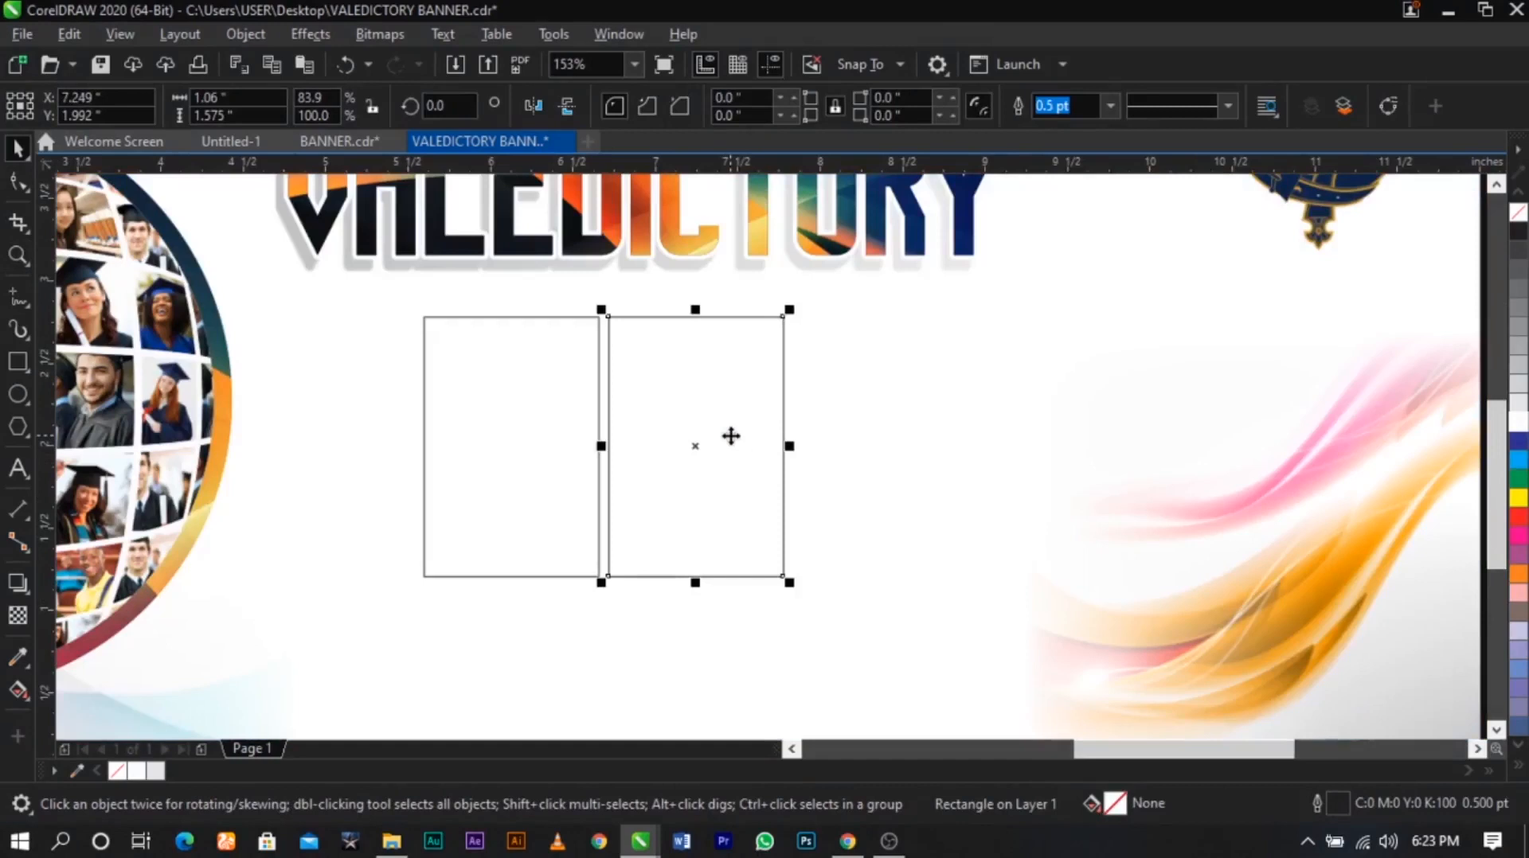
key("ctrl+r")
key("ctrl+r")
scroll(959, 456, "down", 2)
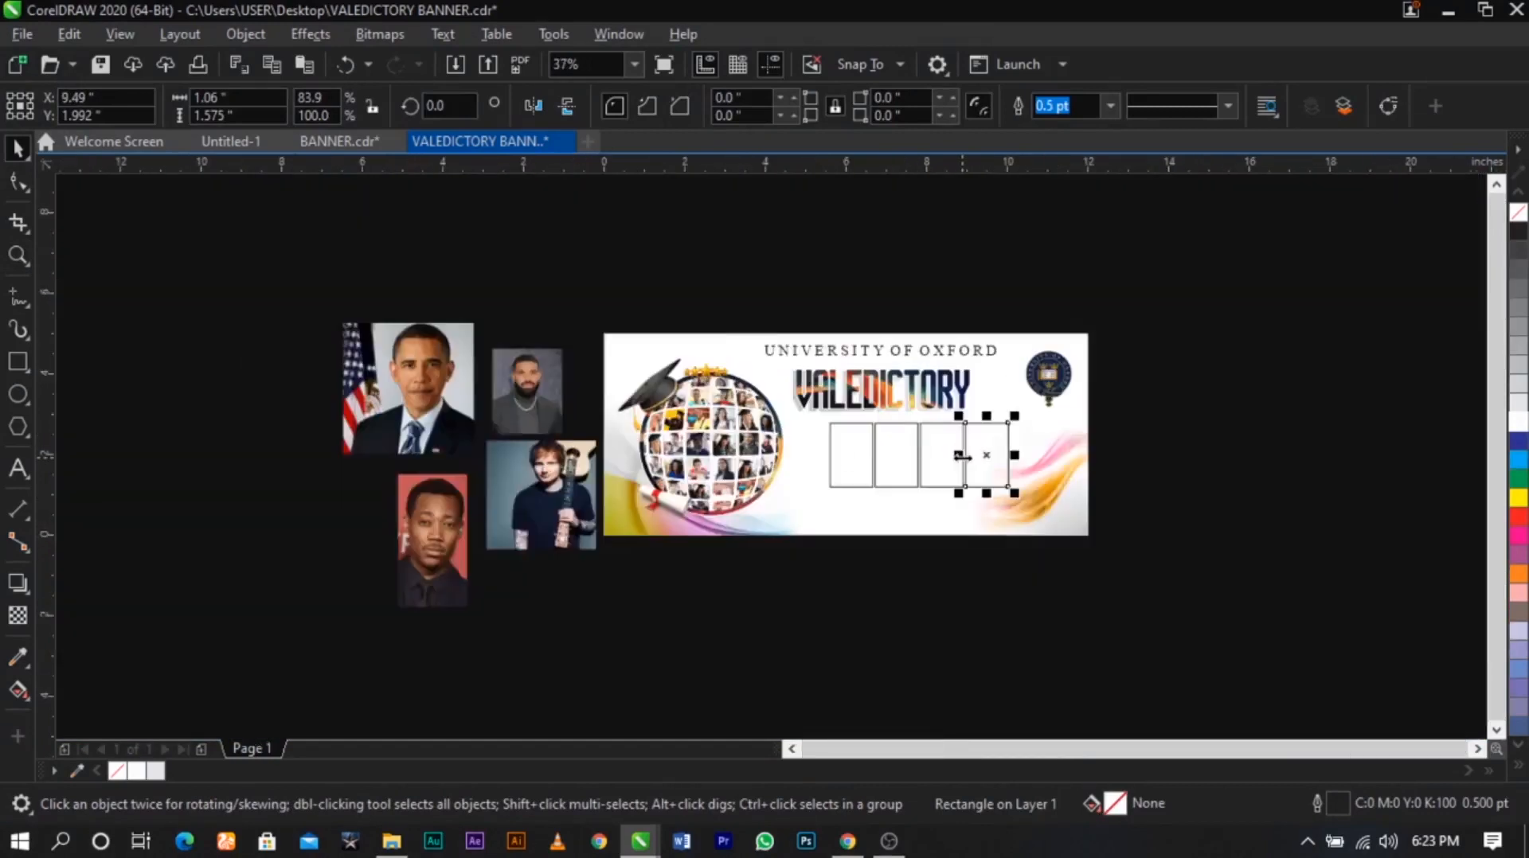
Scale the four rectangles together to about 4.18 by 1.49 in and move the row left, under the Valedictory heading
scroll(963, 456, "up", 1)
left_click(938, 466, "shift")
left_click(843, 451, "shift")
left_click(763, 445, "shift")
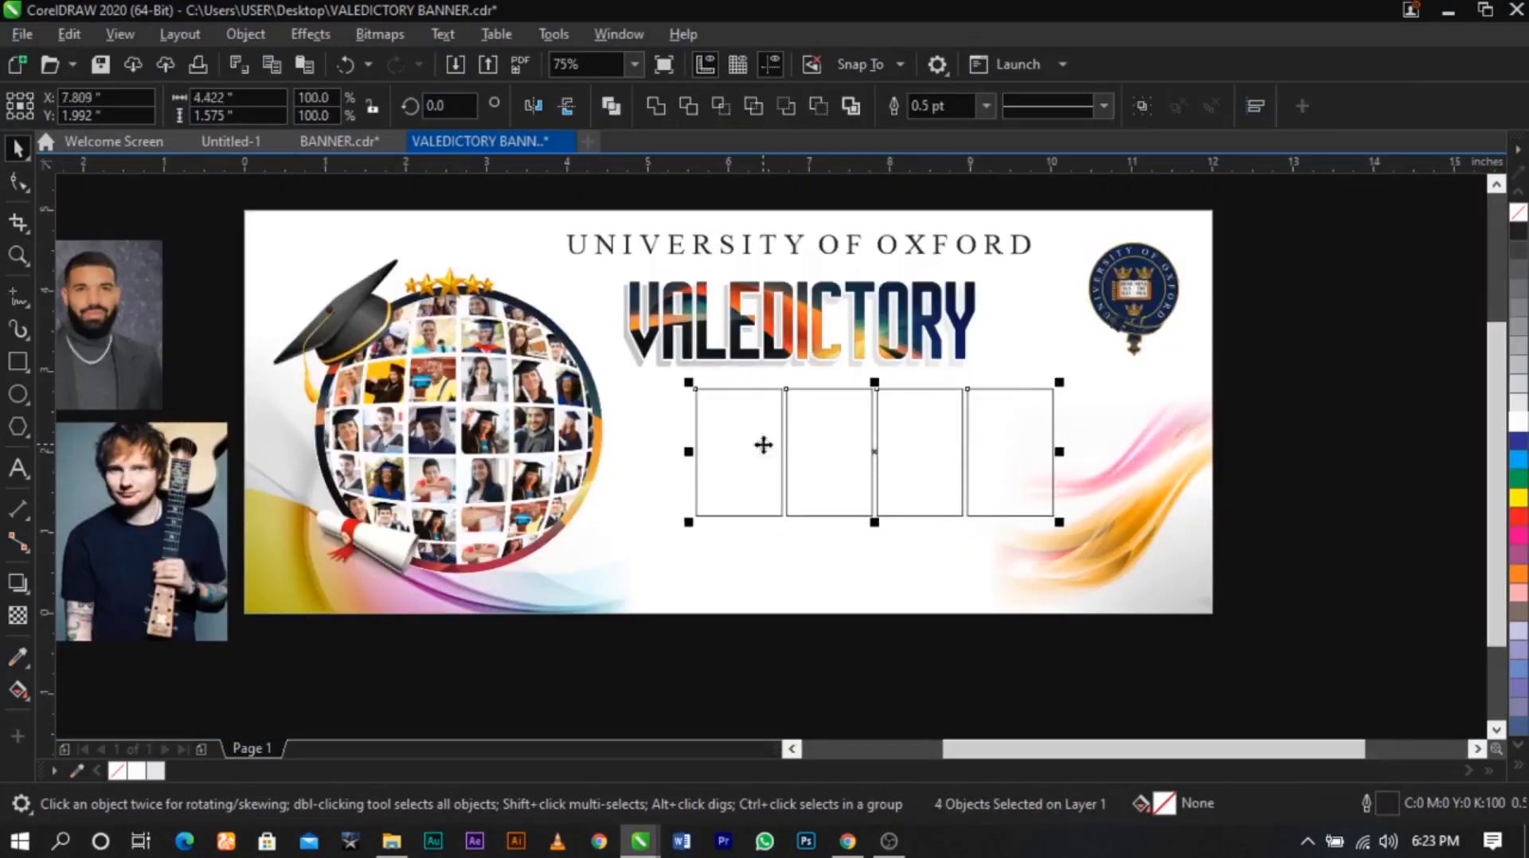
left_click_drag(1058, 522, 1039, 516)
left_click_drag(993, 451, 874, 440)
left_click_drag(875, 446, 871, 434)
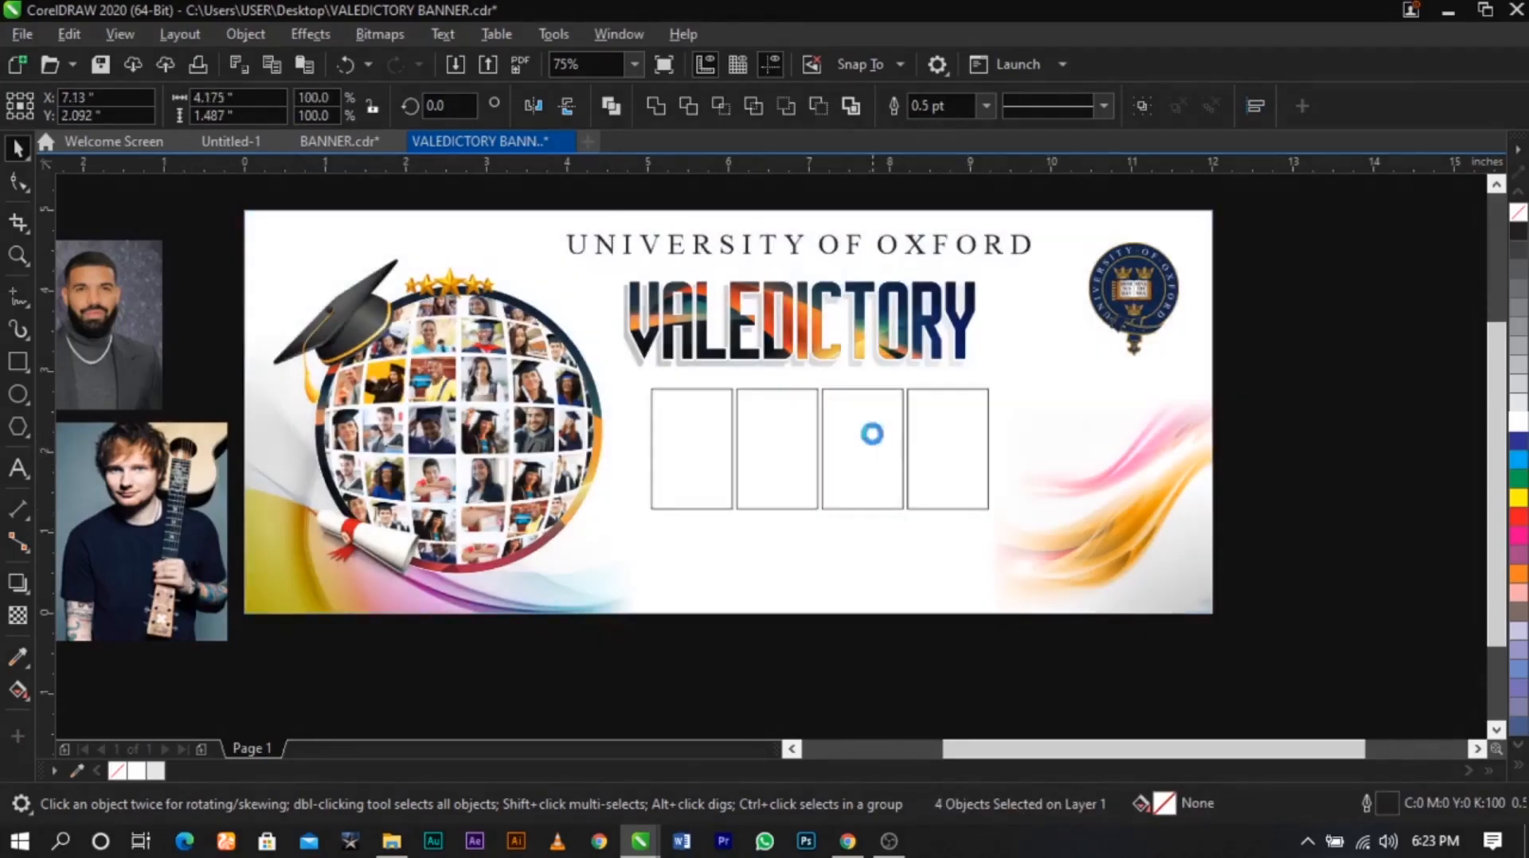
Stretch the rightmost rectangle downward to about 1.93 in tall and deselect everything
left_click(1322, 425)
scroll(914, 476, "up", 3)
left_click(978, 535)
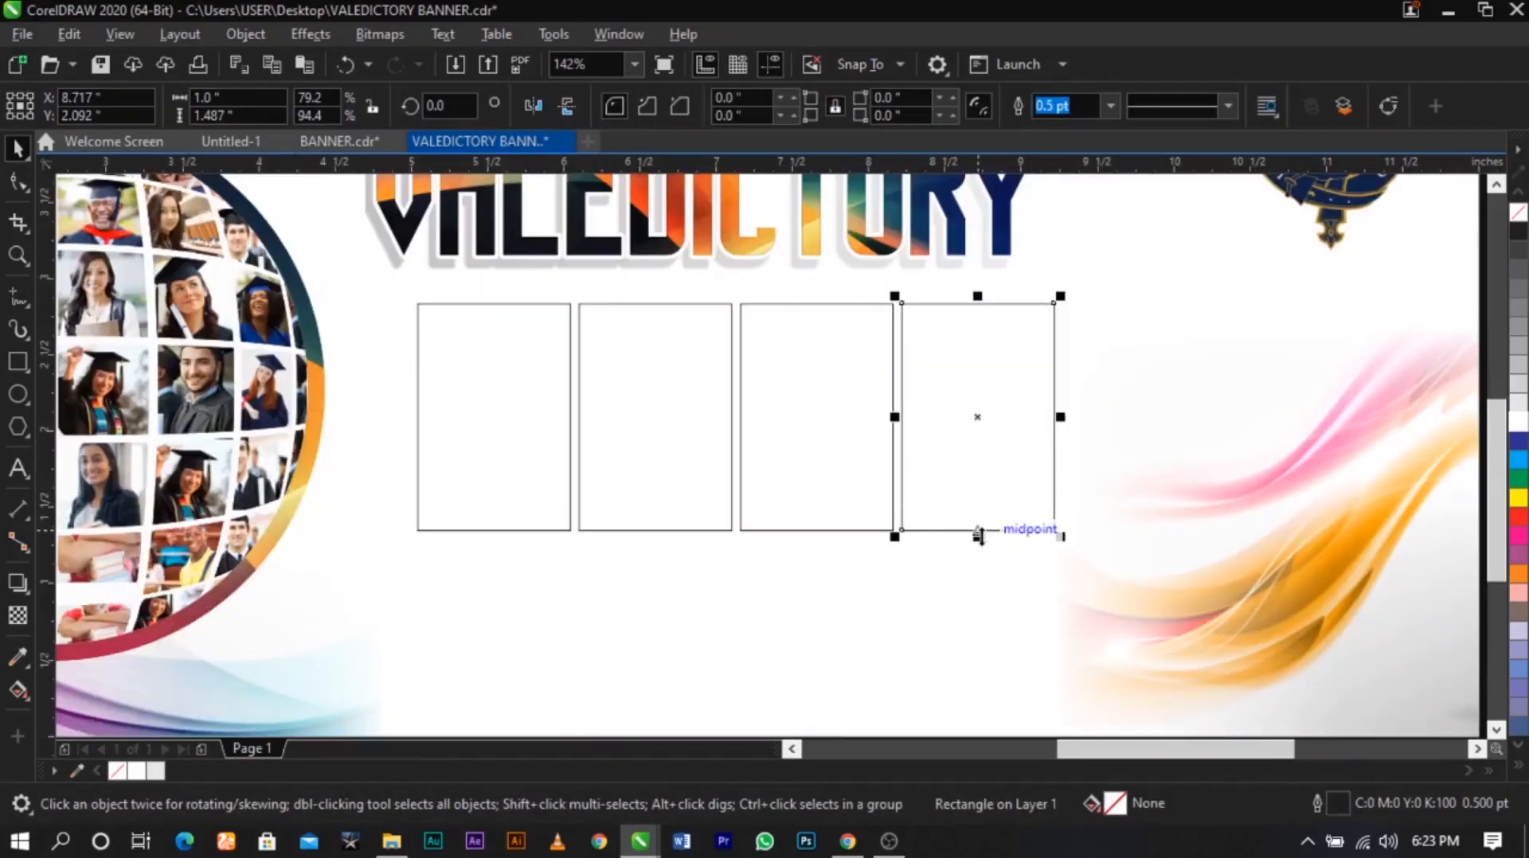
left_click_drag(980, 543, 985, 597)
left_click(908, 437)
scroll(908, 437, "down", 3)
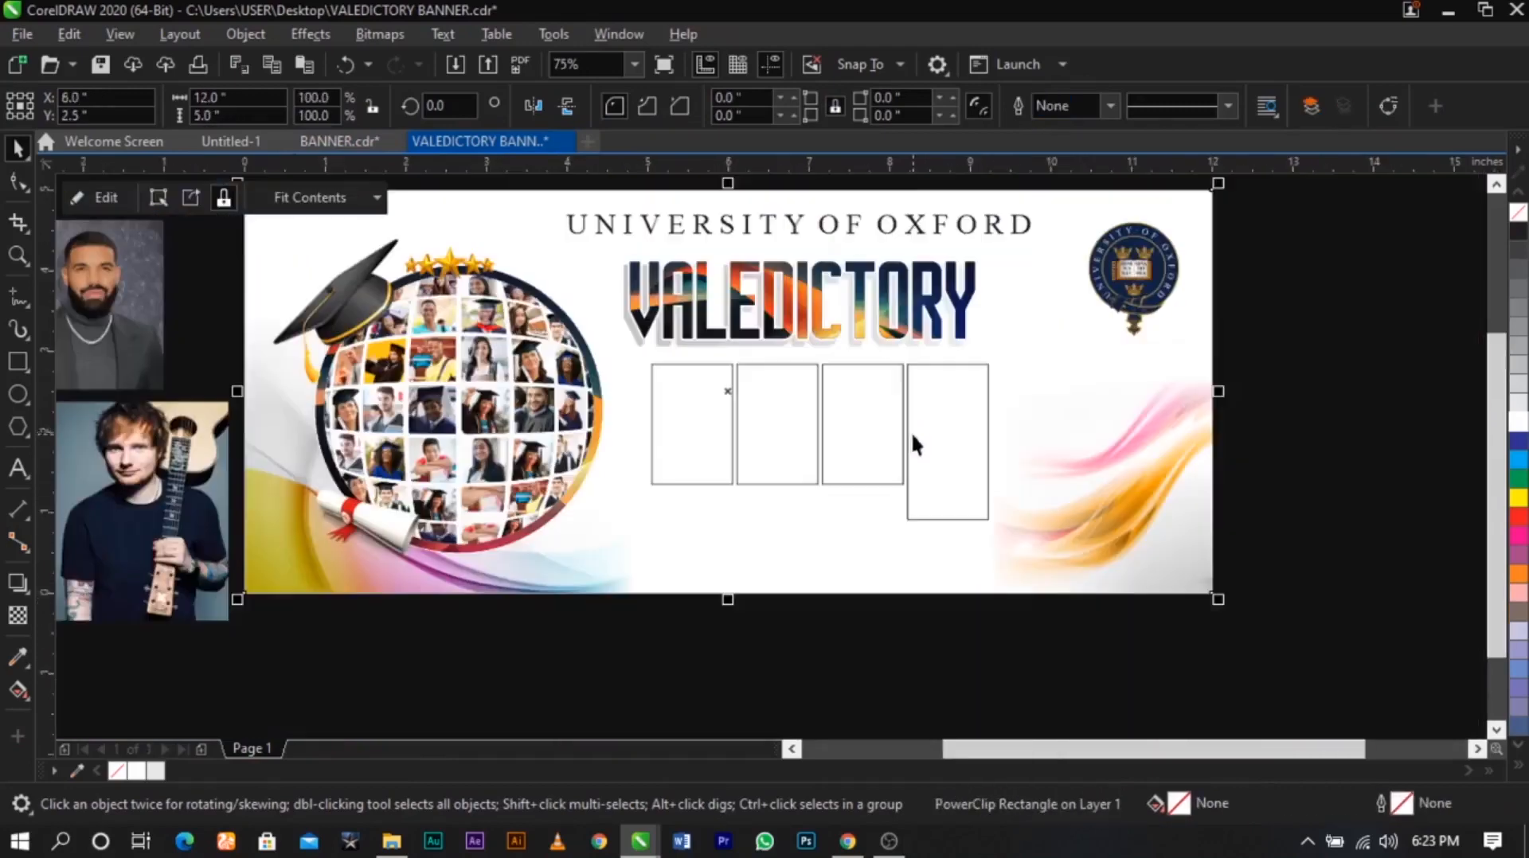
left_click(1392, 504)
PowerClip the guitar portrait inside the tall rightmost frame and the flag-background portrait inside the leftmost frame
left_click_drag(192, 460, 964, 426)
left_click(993, 499)
scroll(880, 470, "down", 2)
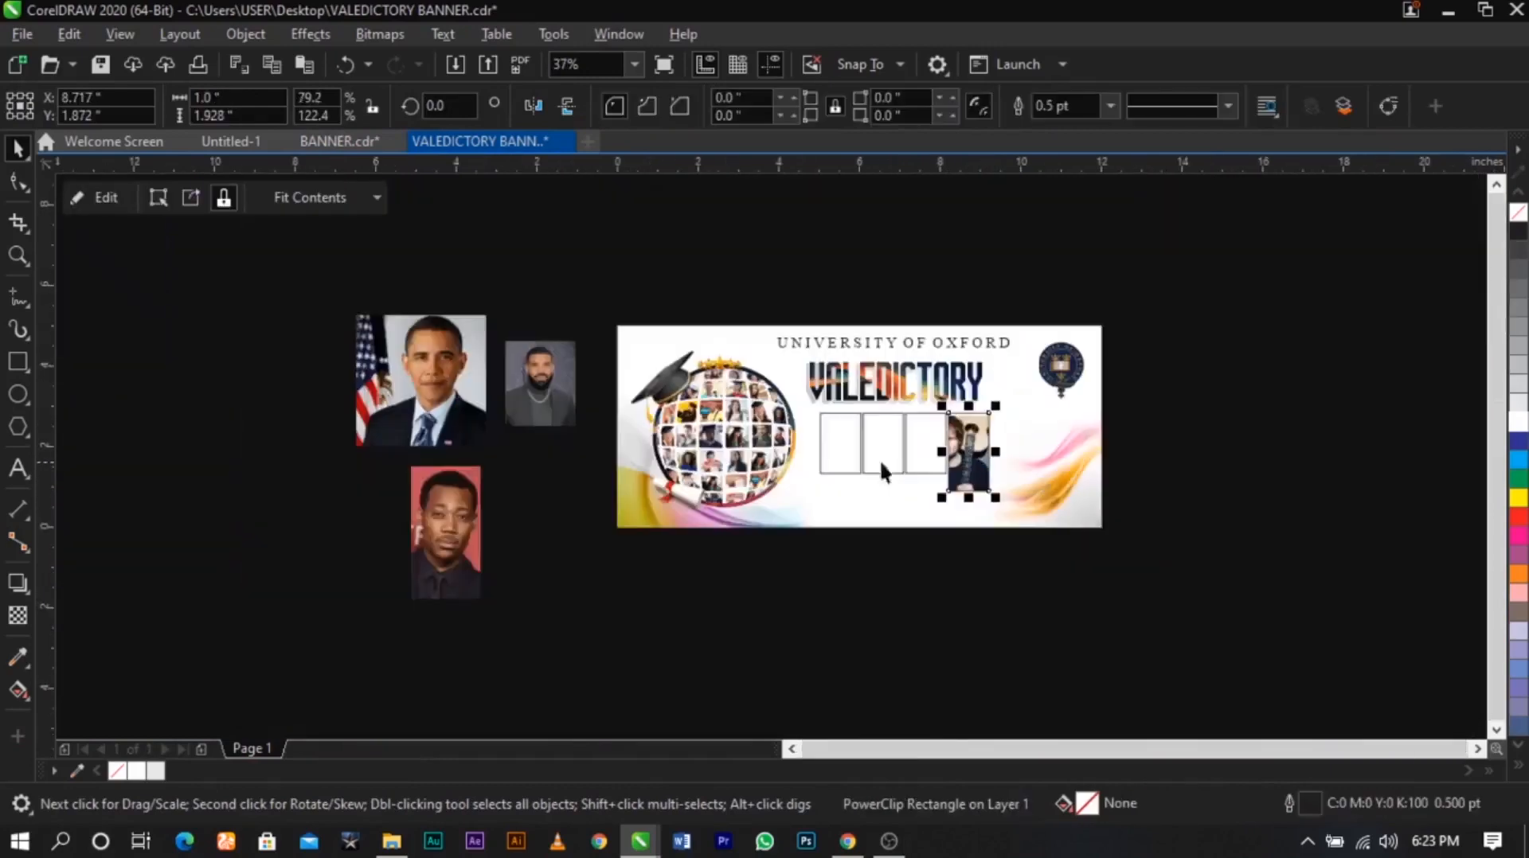
left_click_drag(389, 309, 1070, 559)
left_click_drag(227, 353, 1016, 477)
left_click(1072, 546)
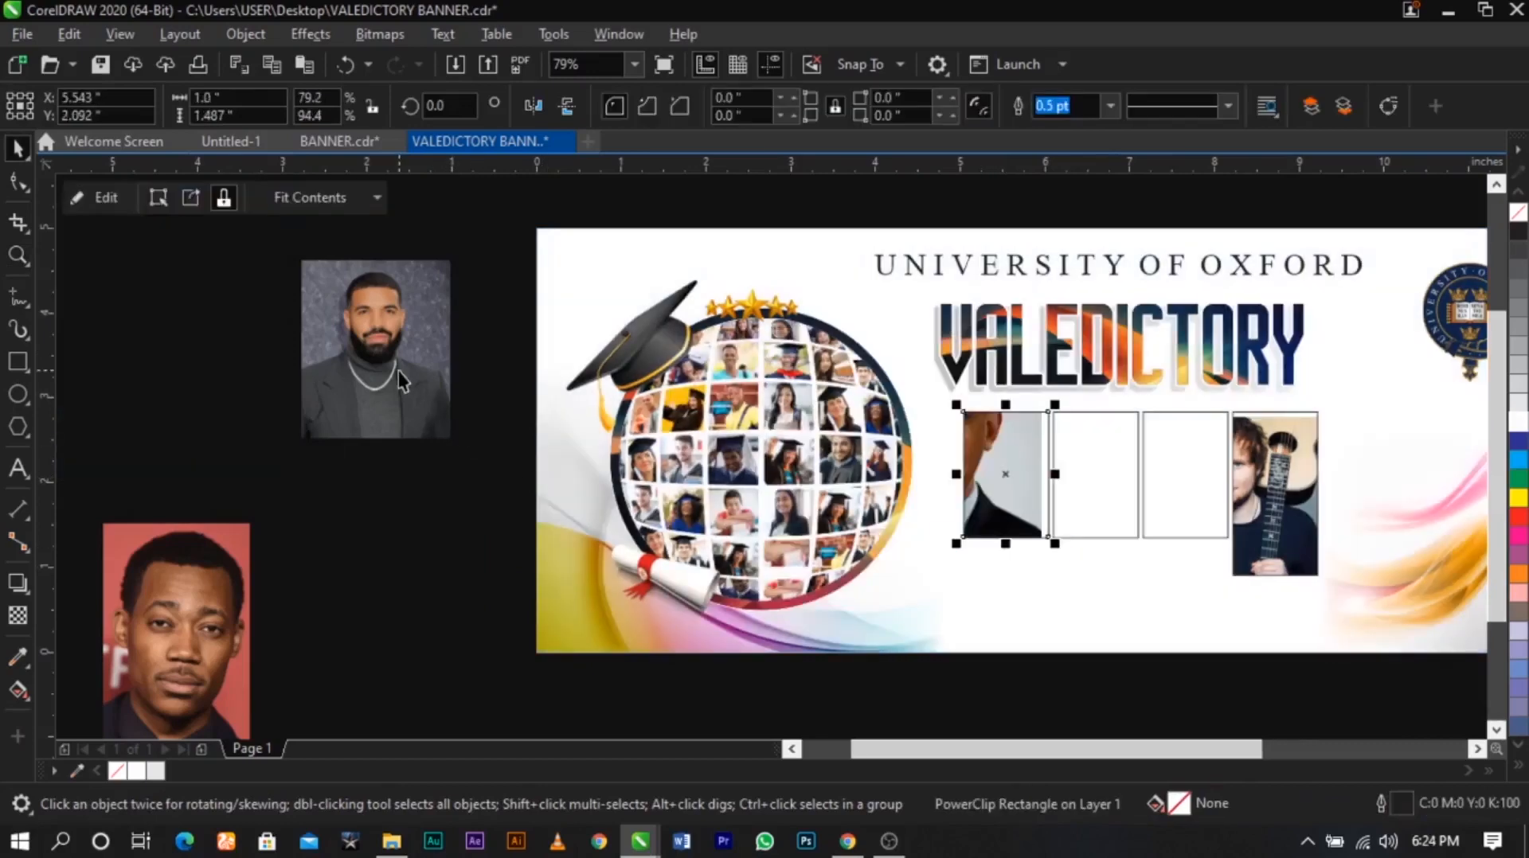
PowerClip the grey turtleneck portrait inside the second frame and the red-background portrait inside the third frame
left_click_drag(398, 371, 1116, 483)
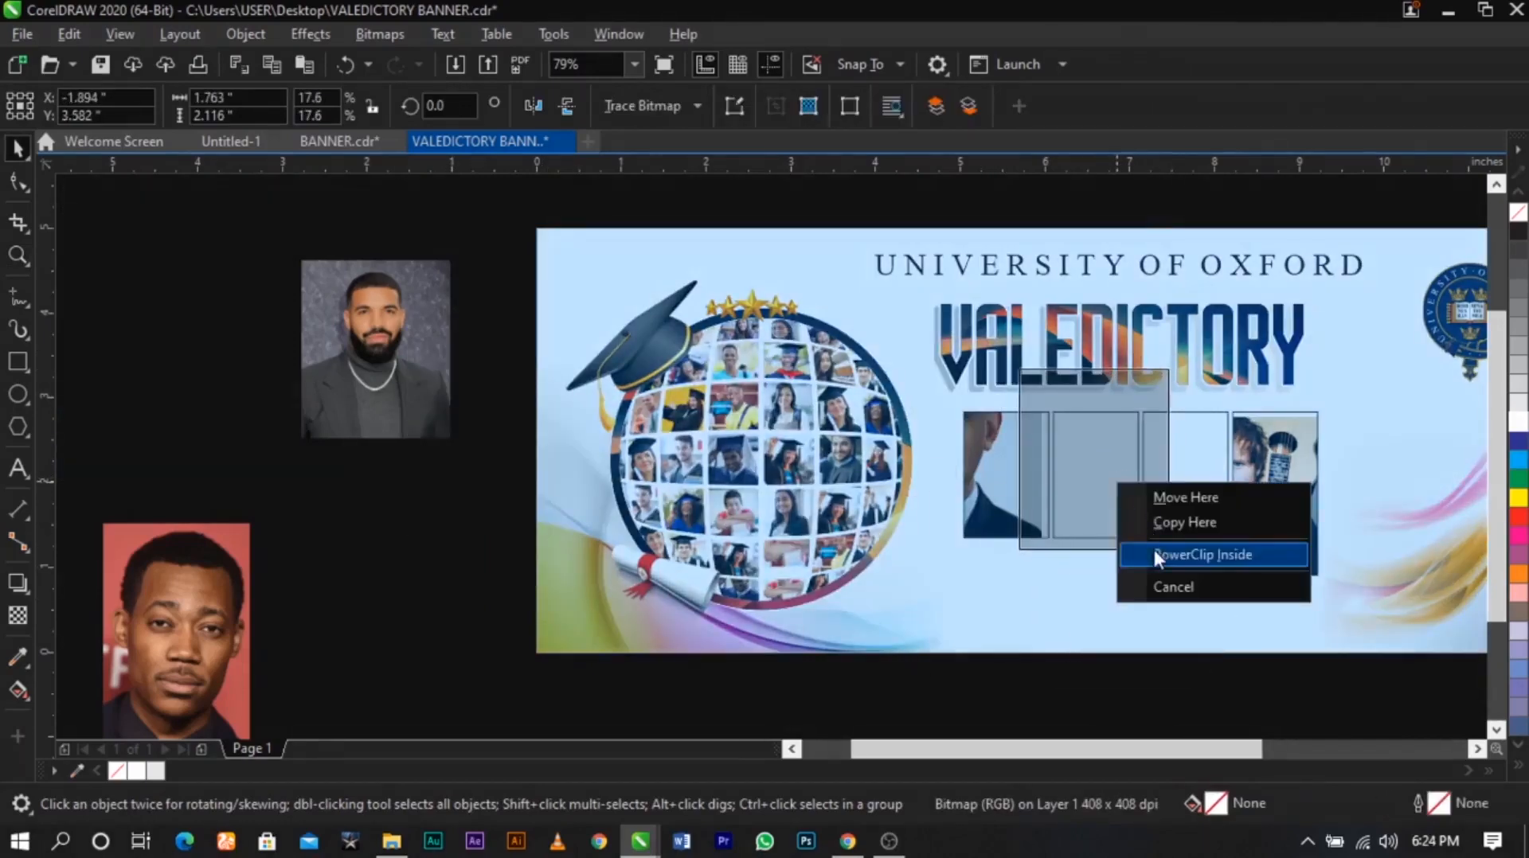
left_click(1153, 546)
left_click_drag(194, 643, 1164, 505)
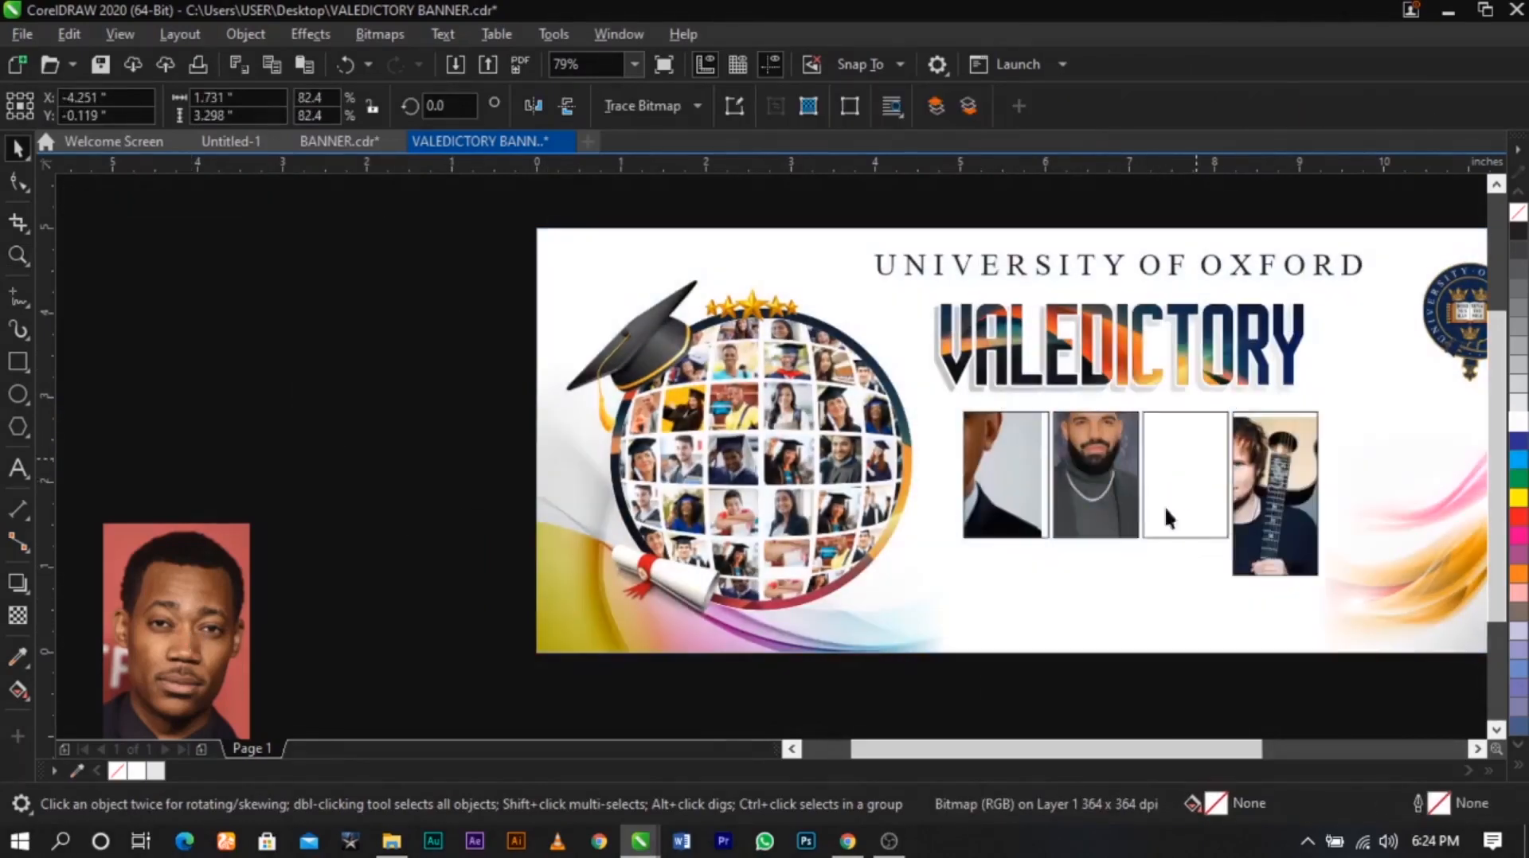
Scale the flag-background portrait to about 1.51 in square and position it so the face fills the leftmost frame
key("z")
left_click_drag(797, 367, 1428, 661)
key("space")
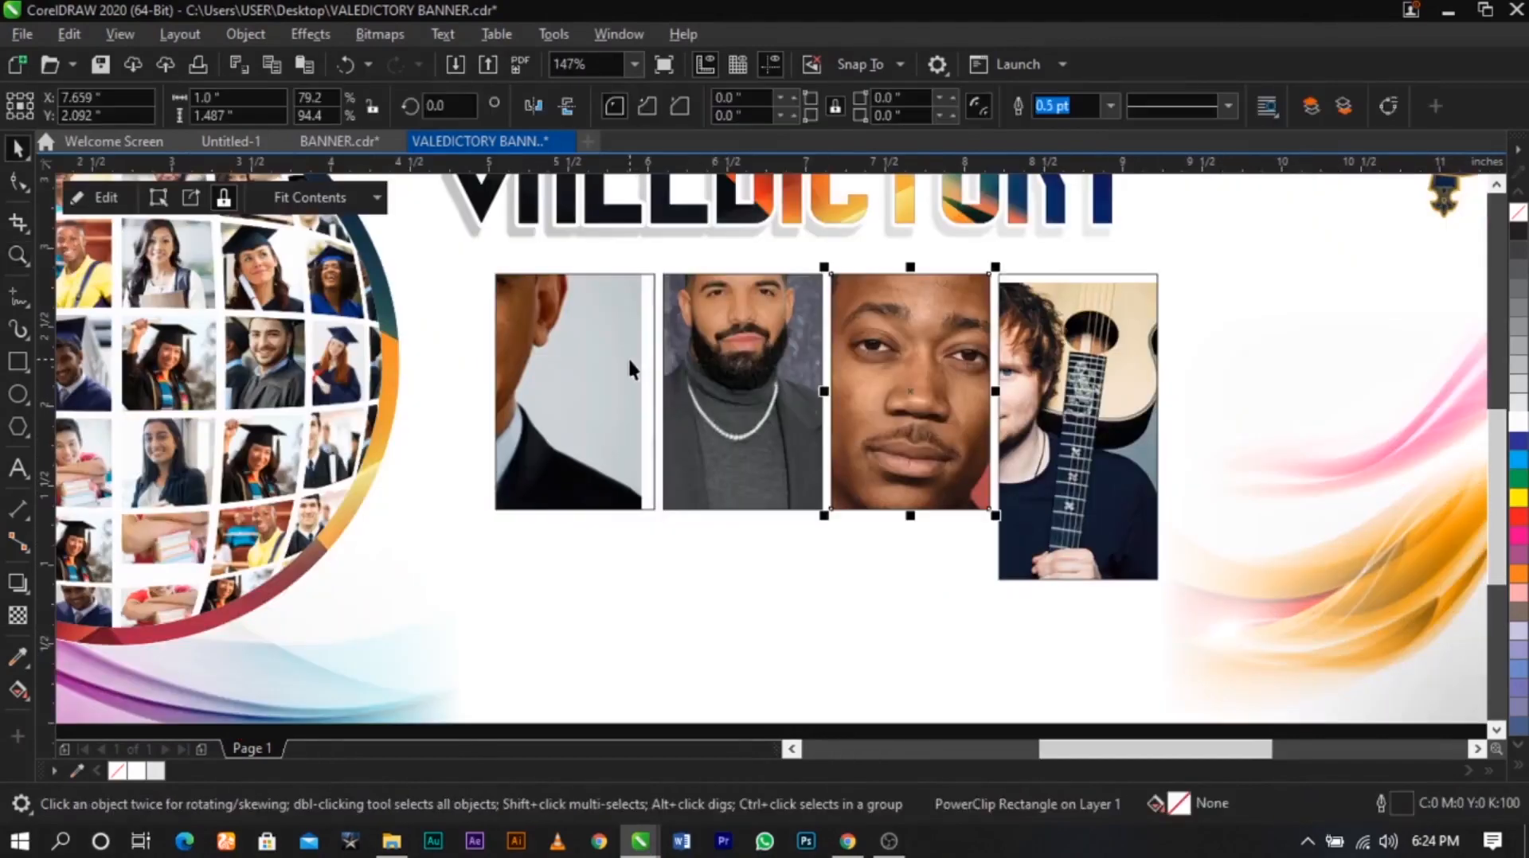
double_click(629, 360)
left_click(629, 368)
left_click_drag(649, 631, 518, 505)
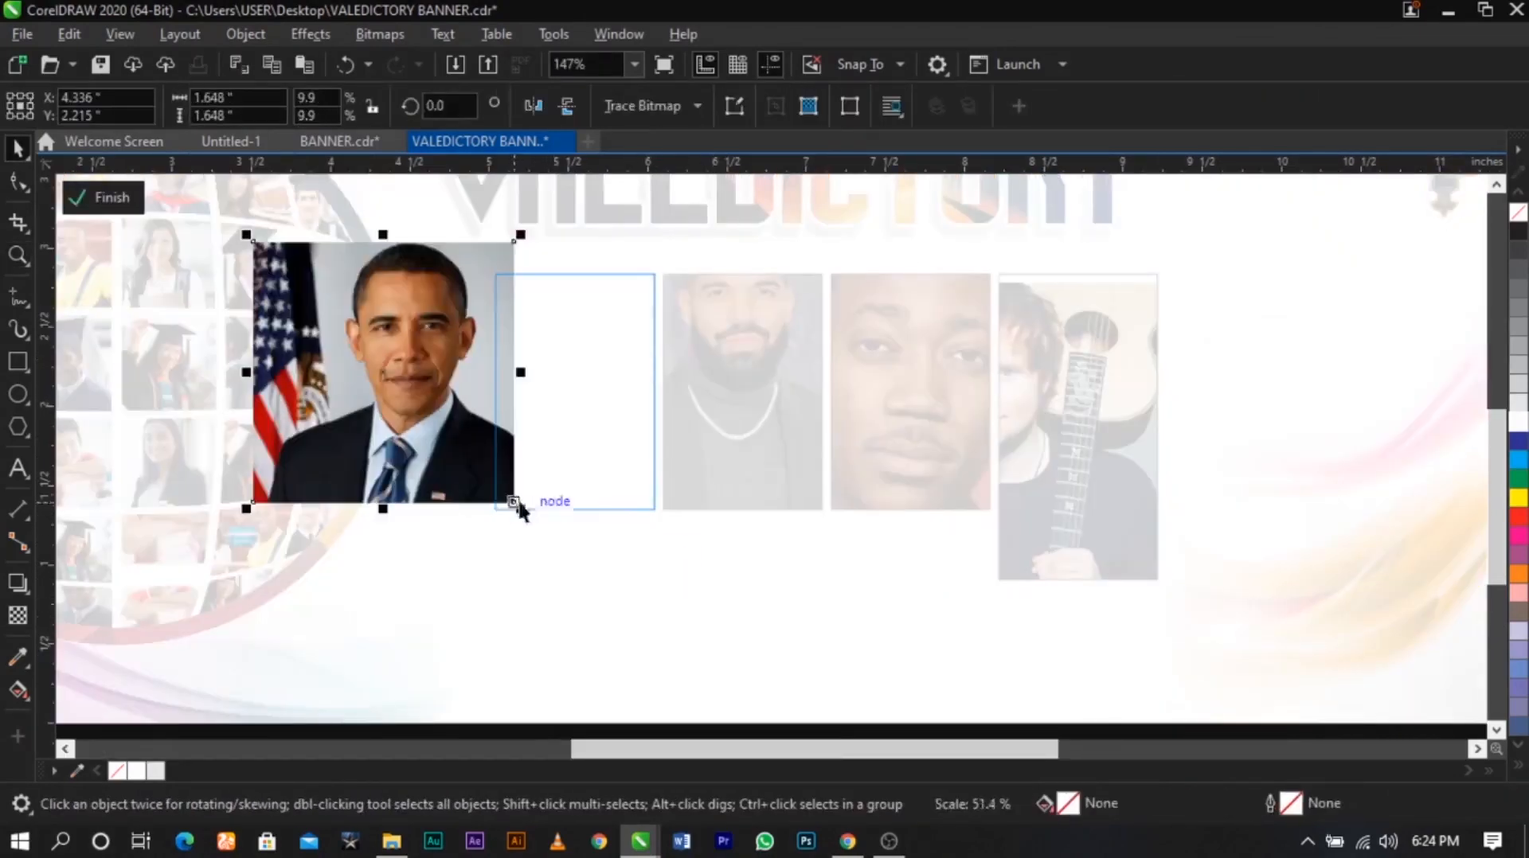
left_click_drag(466, 459, 693, 517)
scroll(614, 435, "up", 3)
left_click(607, 434)
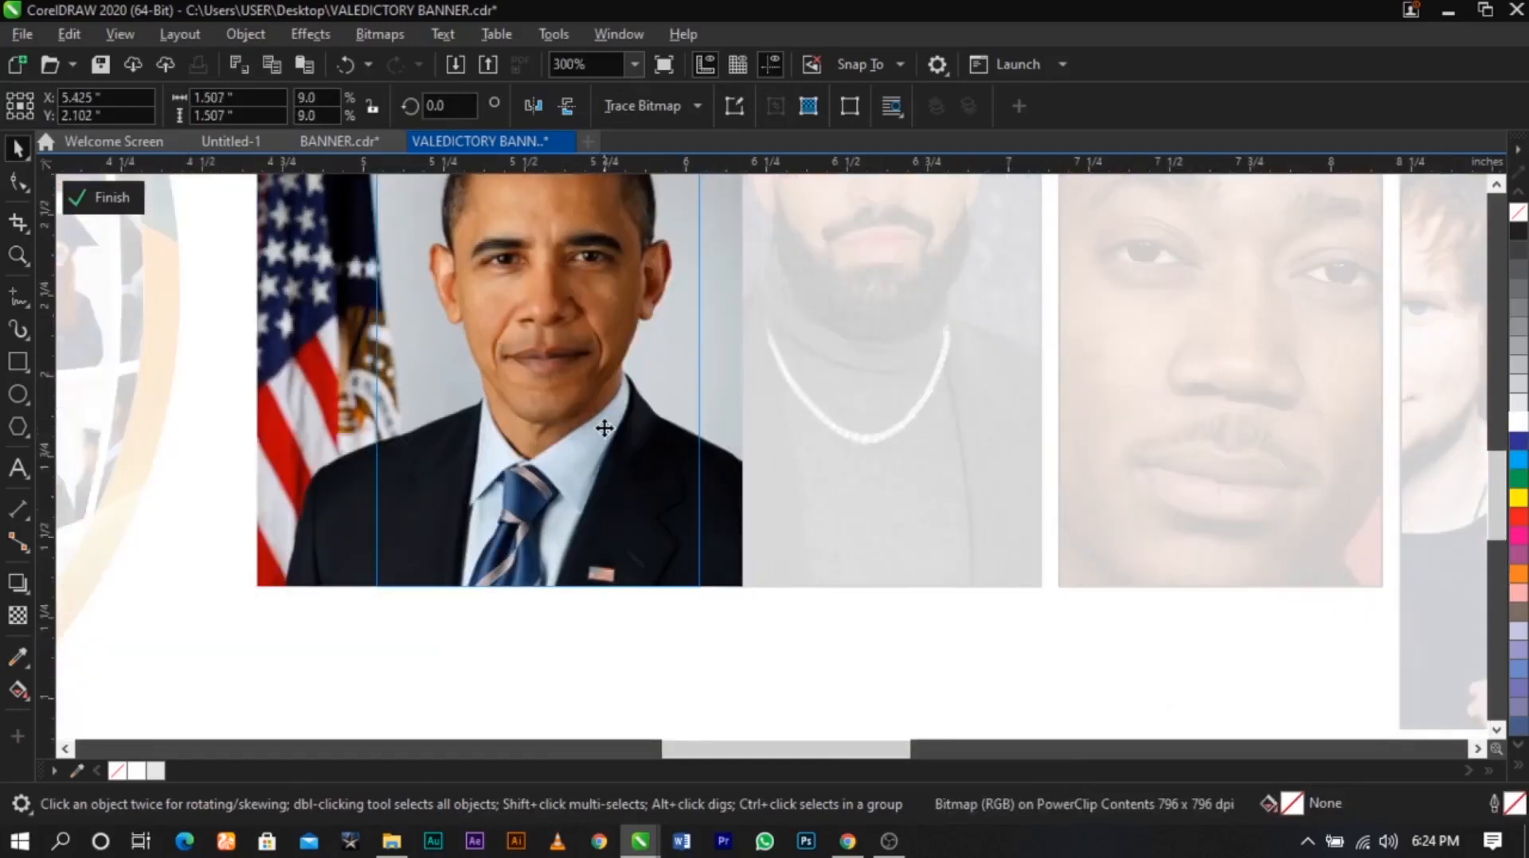
left_click(798, 468, "ctrl")
scroll(634, 446, "down", 1)
left_click(635, 542)
scroll(636, 496, "down", 1)
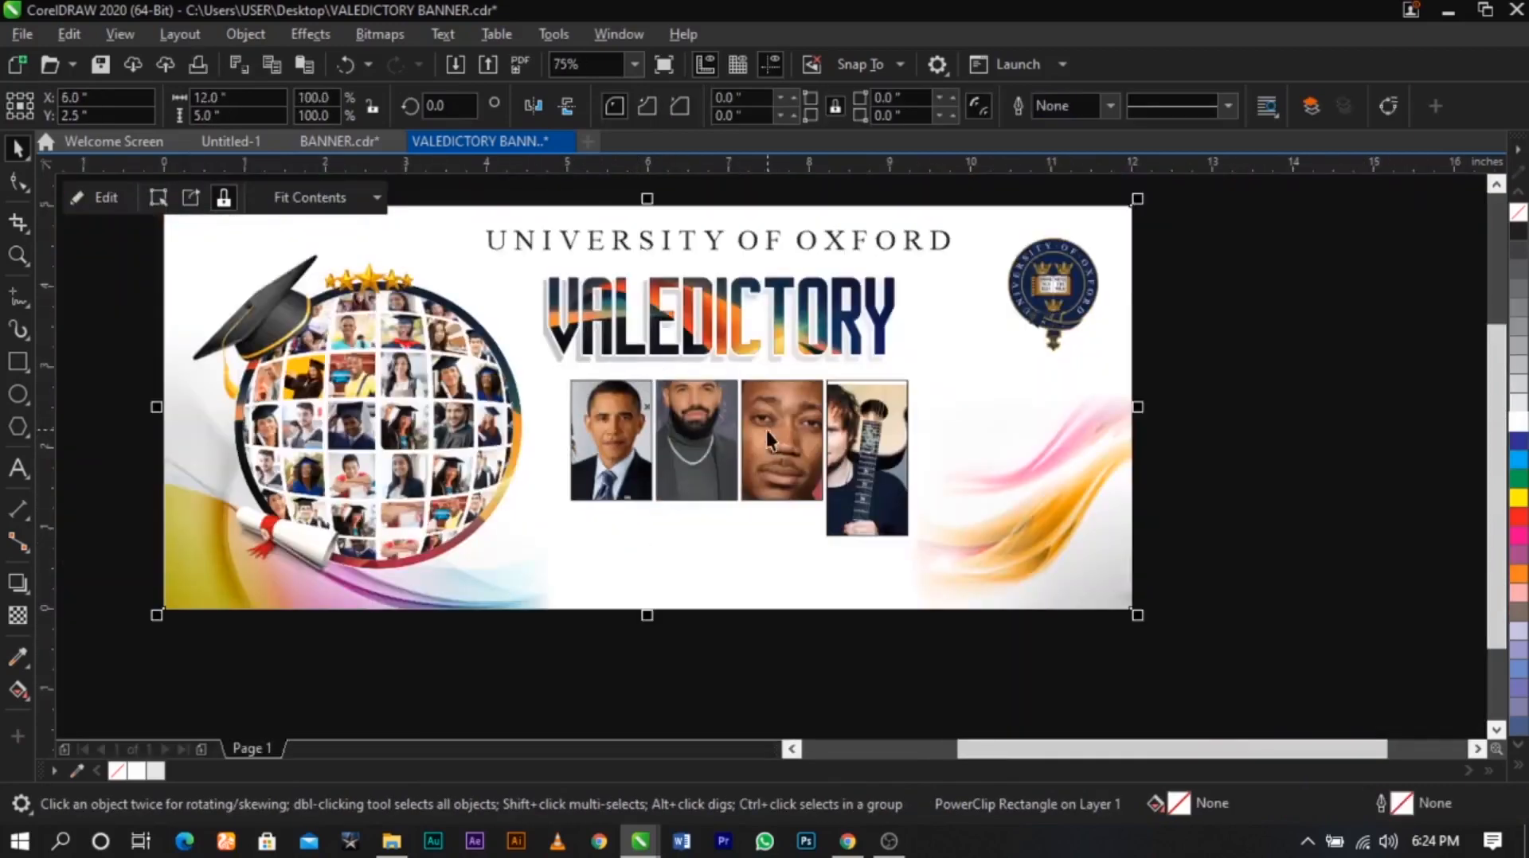
Try to shift the flag-background portrait to the right inside the leftmost frame, and undo the shift
left_click(602, 422, "ctrl")
scroll(603, 427, "up", 2)
left_click_drag(603, 449, 653, 453)
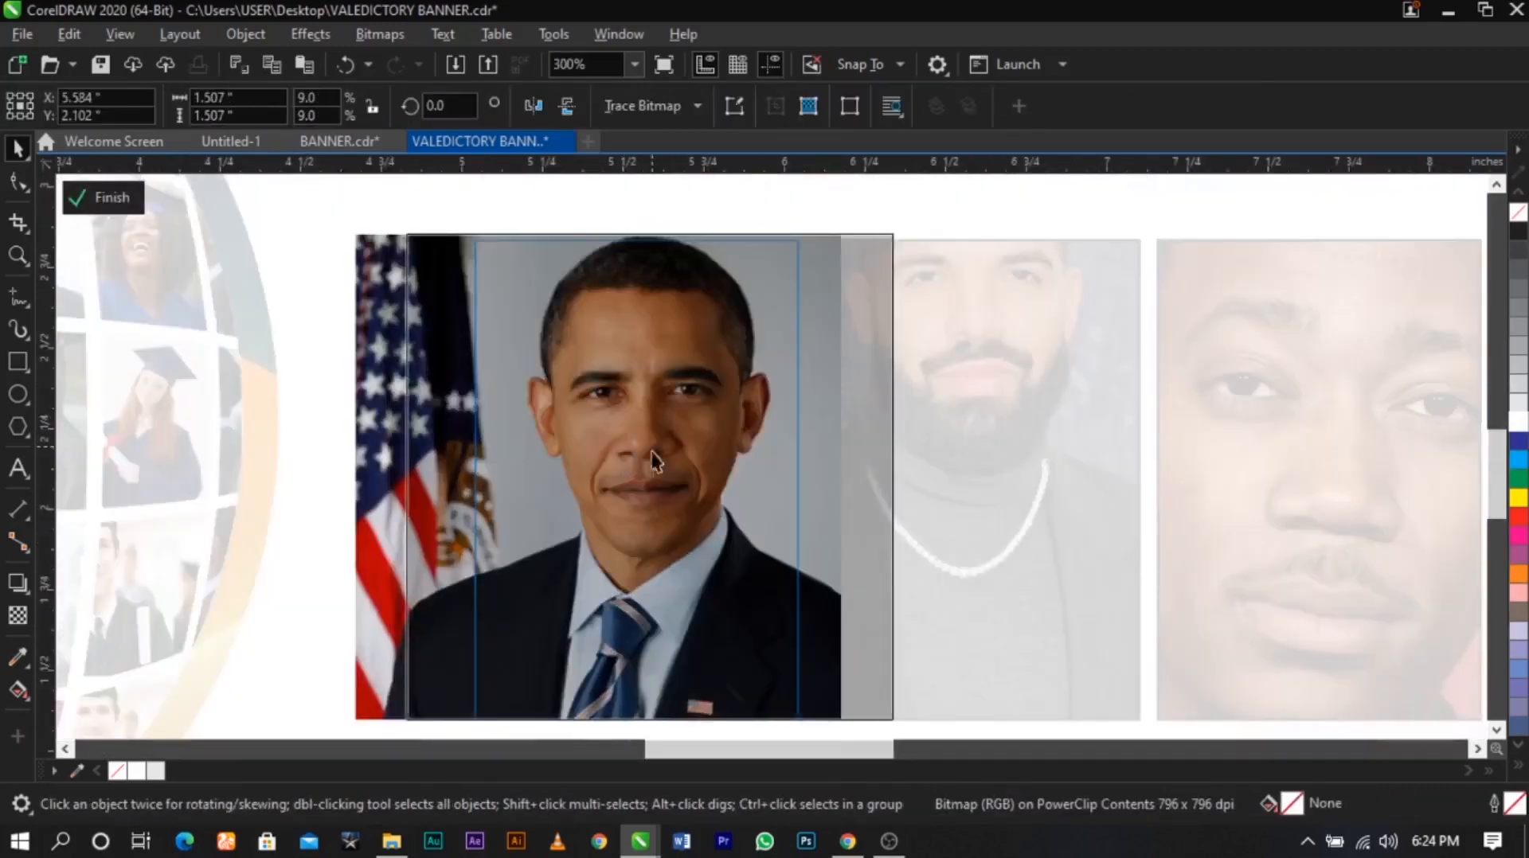
left_click(652, 451)
left_click(381, 473, "ctrl")
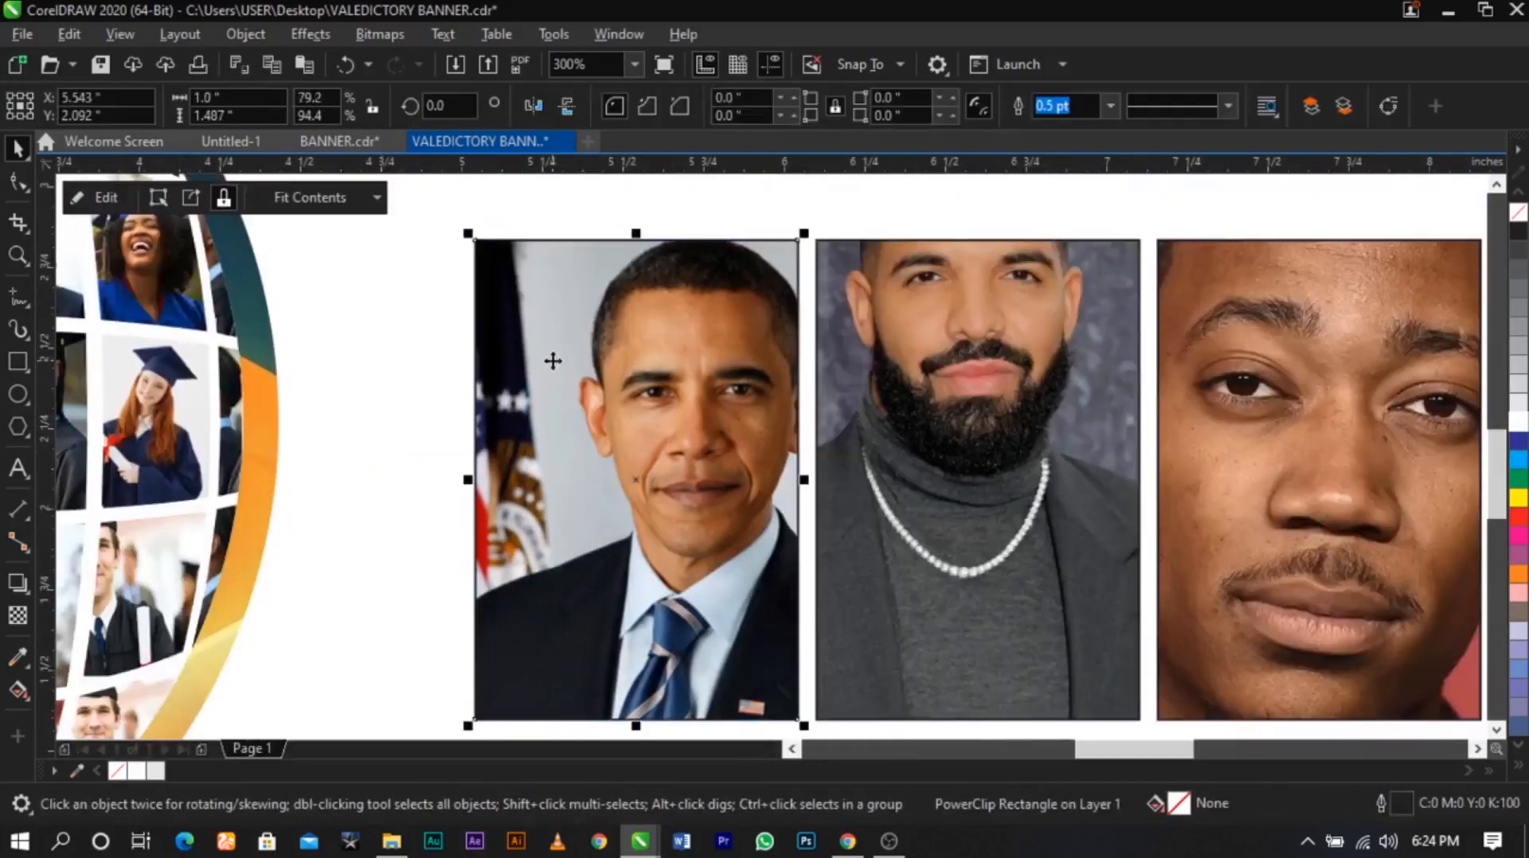
scroll(552, 361, "down", 1)
key("F2")
left_click_drag(409, 274, 1011, 573)
left_click(619, 489, "ctrl")
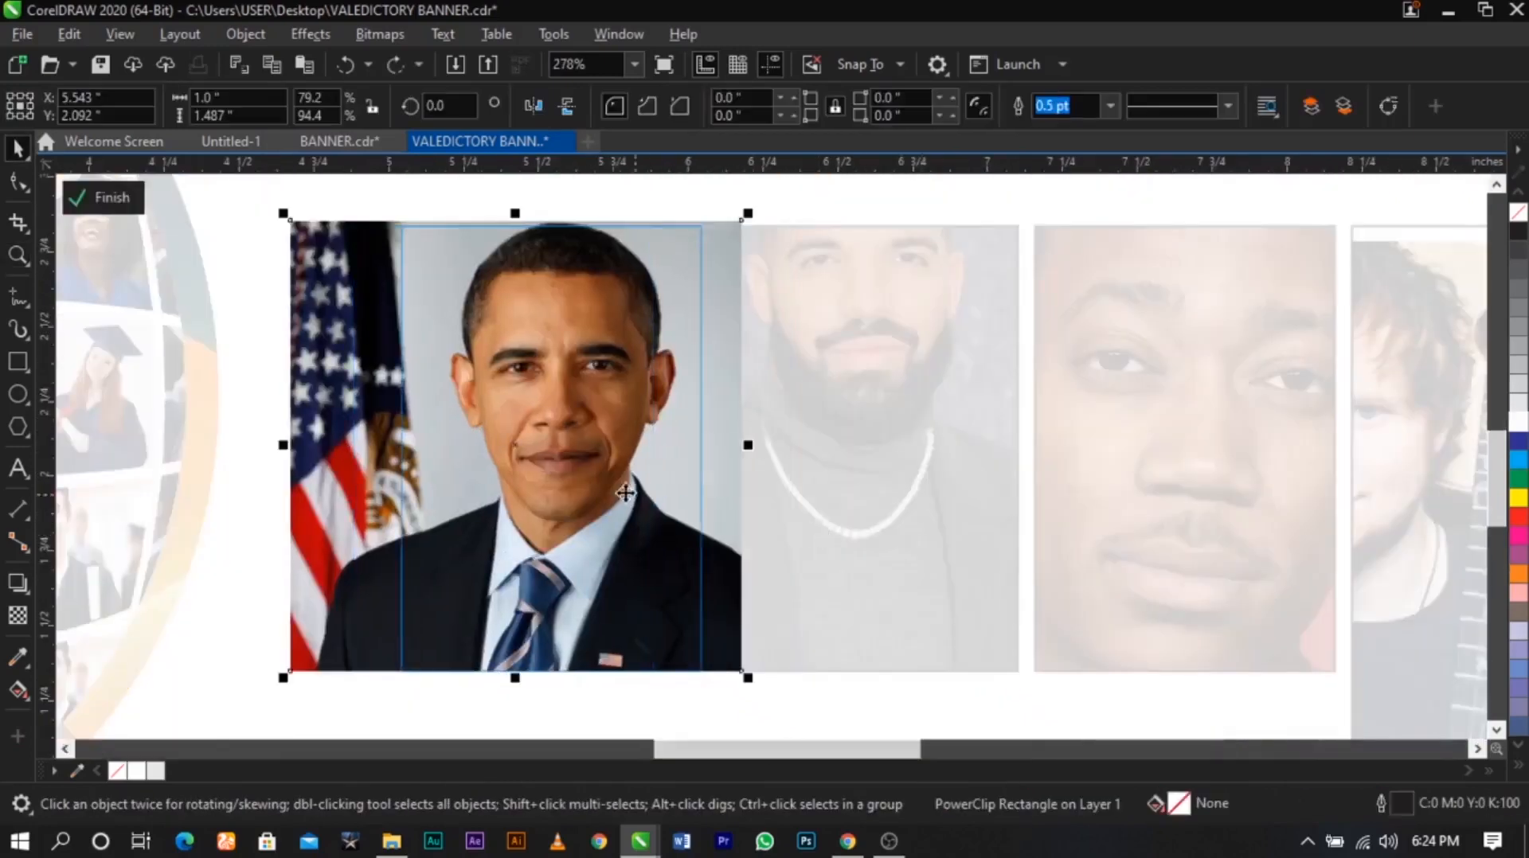
left_click(891, 533, "ctrl")
Scale the turtleneck portrait to about 1.3 by 1.55 in and lower it so it fills the second frame
left_click(889, 514, "ctrl")
left_click(889, 512)
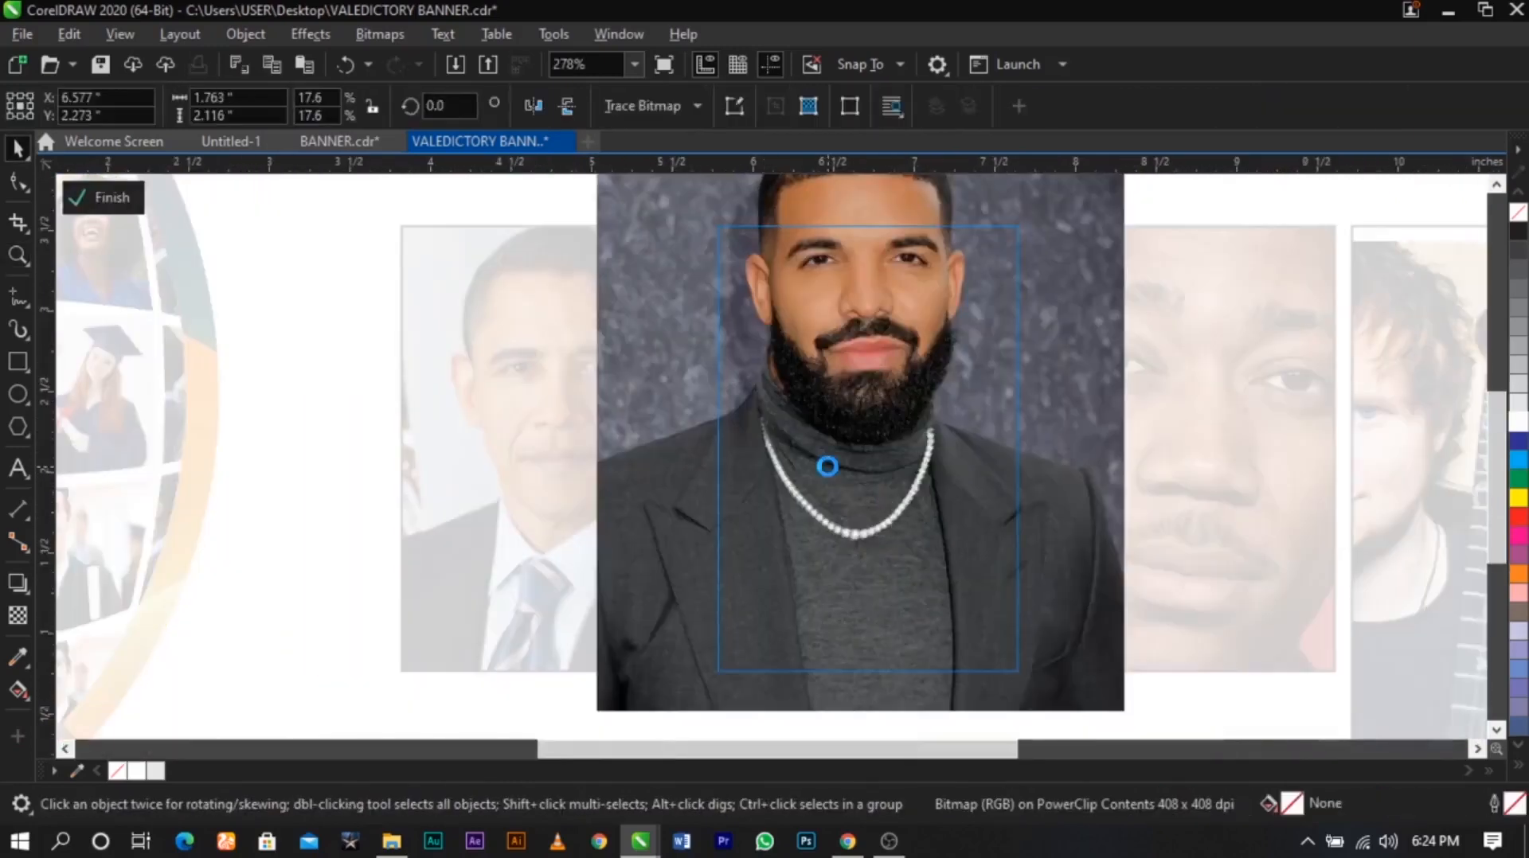
key("F3")
left_click_drag(994, 617, 934, 557)
key("Down")
key("Down")
key("Down")
key("Down")
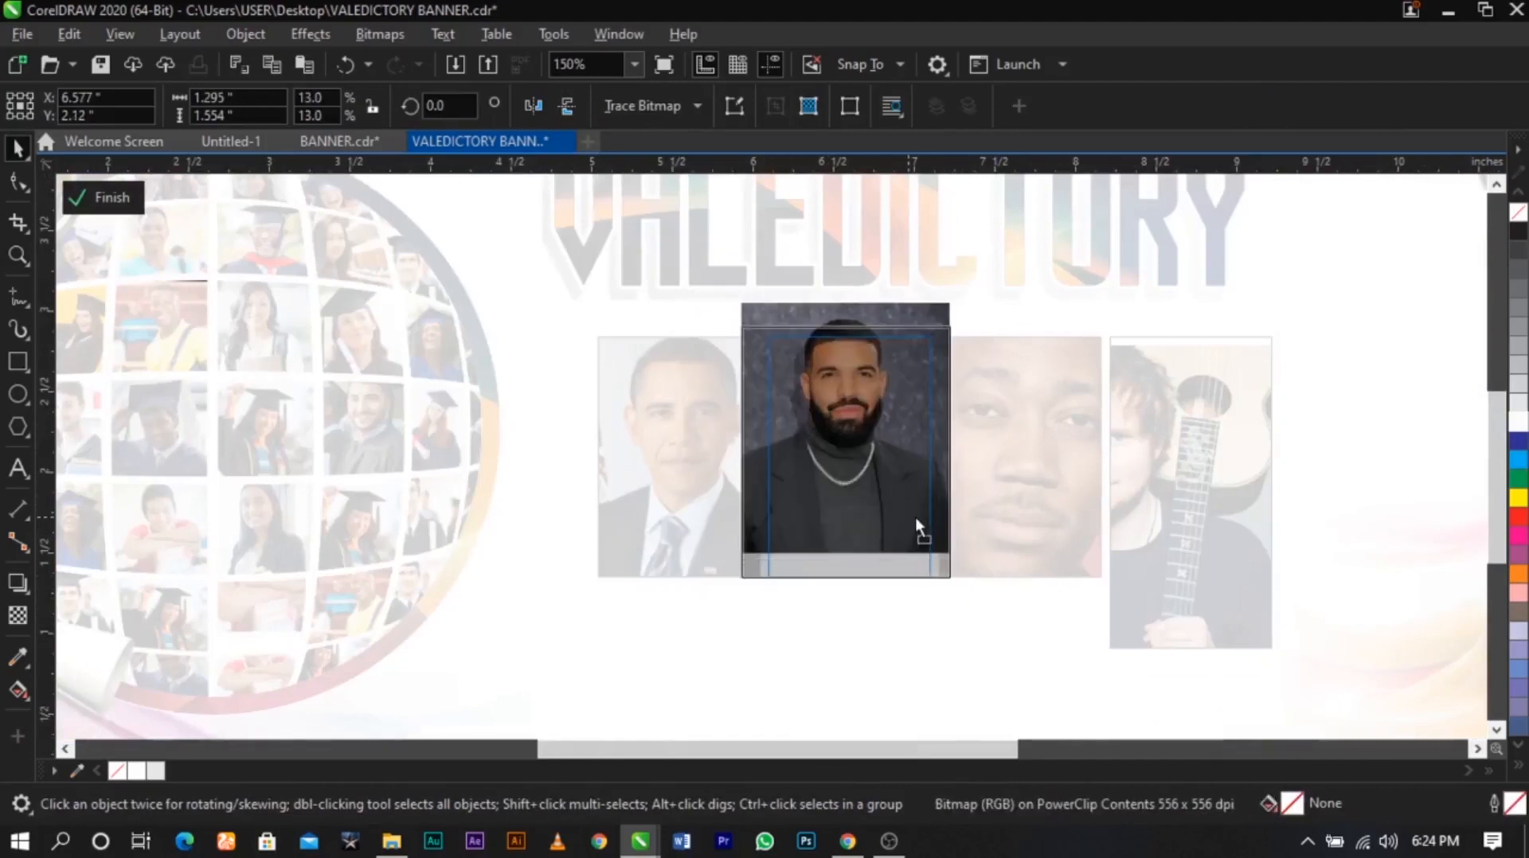
left_click(962, 608, "ctrl")
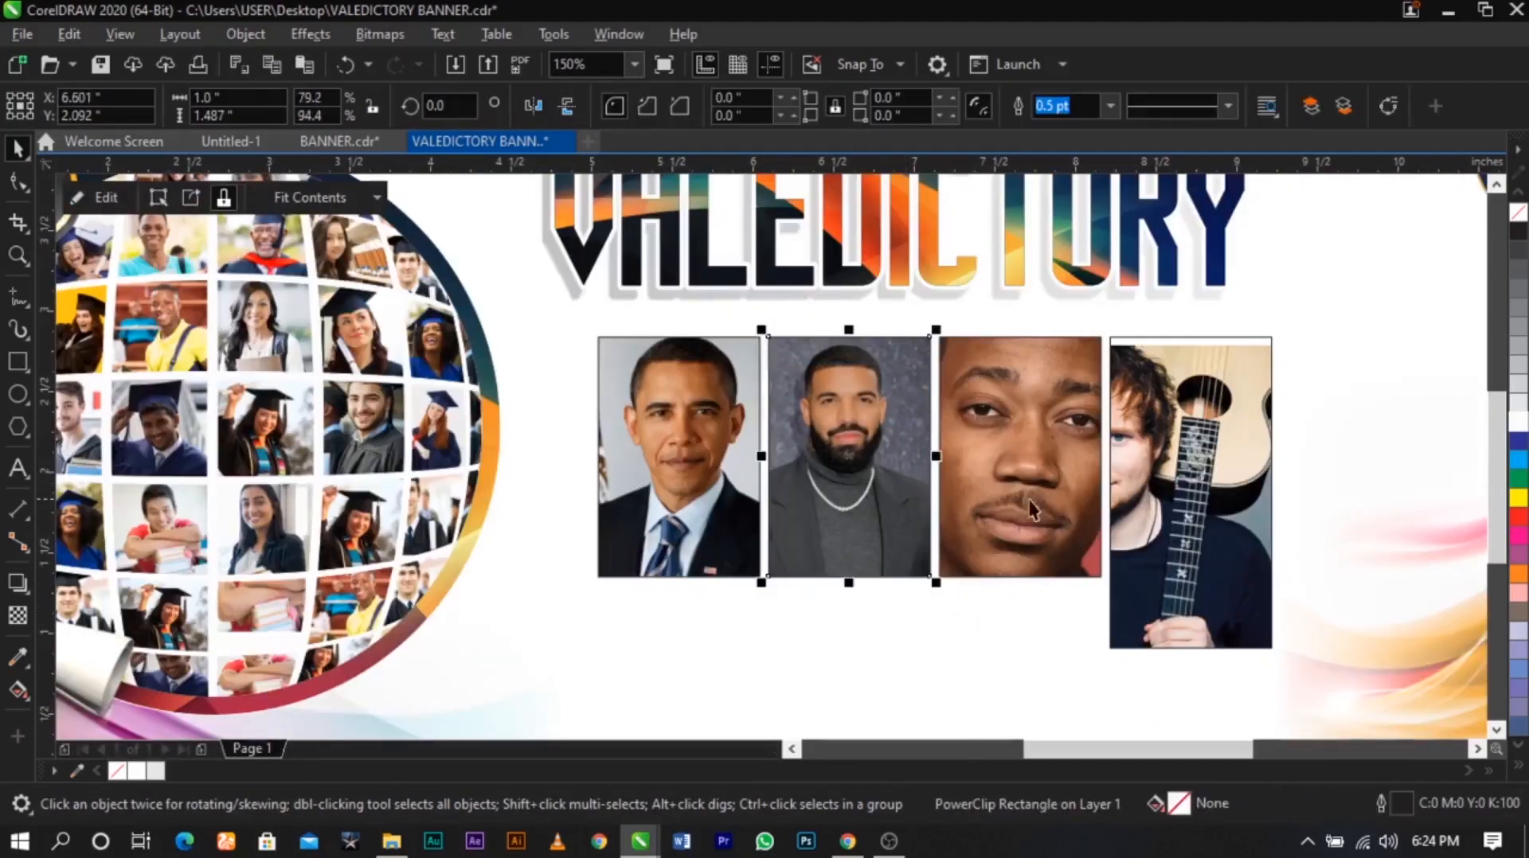
Shrink the red-background portrait, move it up over the third frame and enlarge it slightly to cover the frame
left_click(1024, 504, "ctrl")
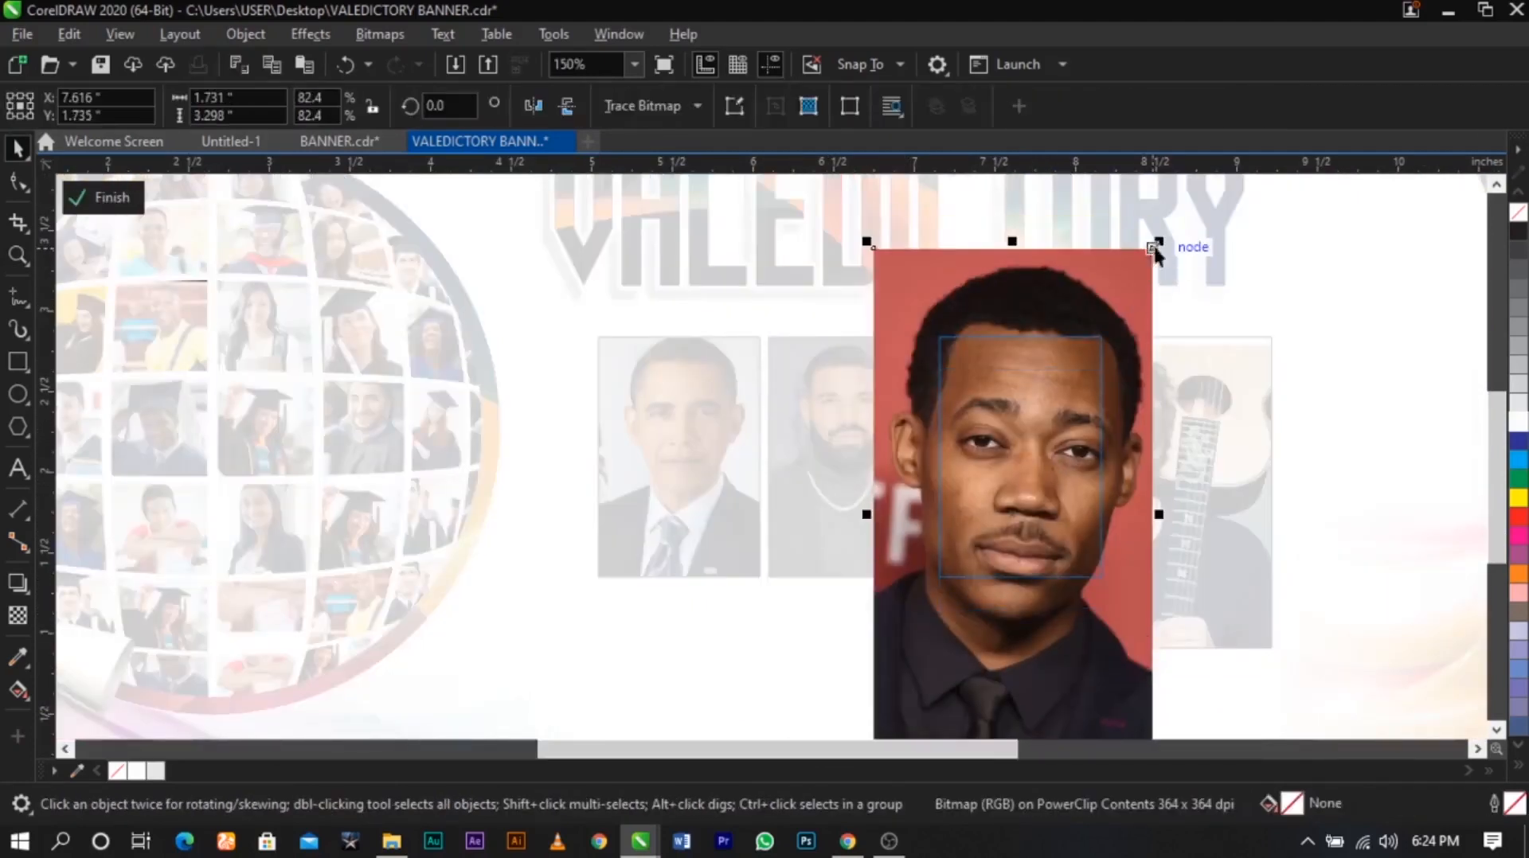
left_click_drag(1153, 244, 1098, 357)
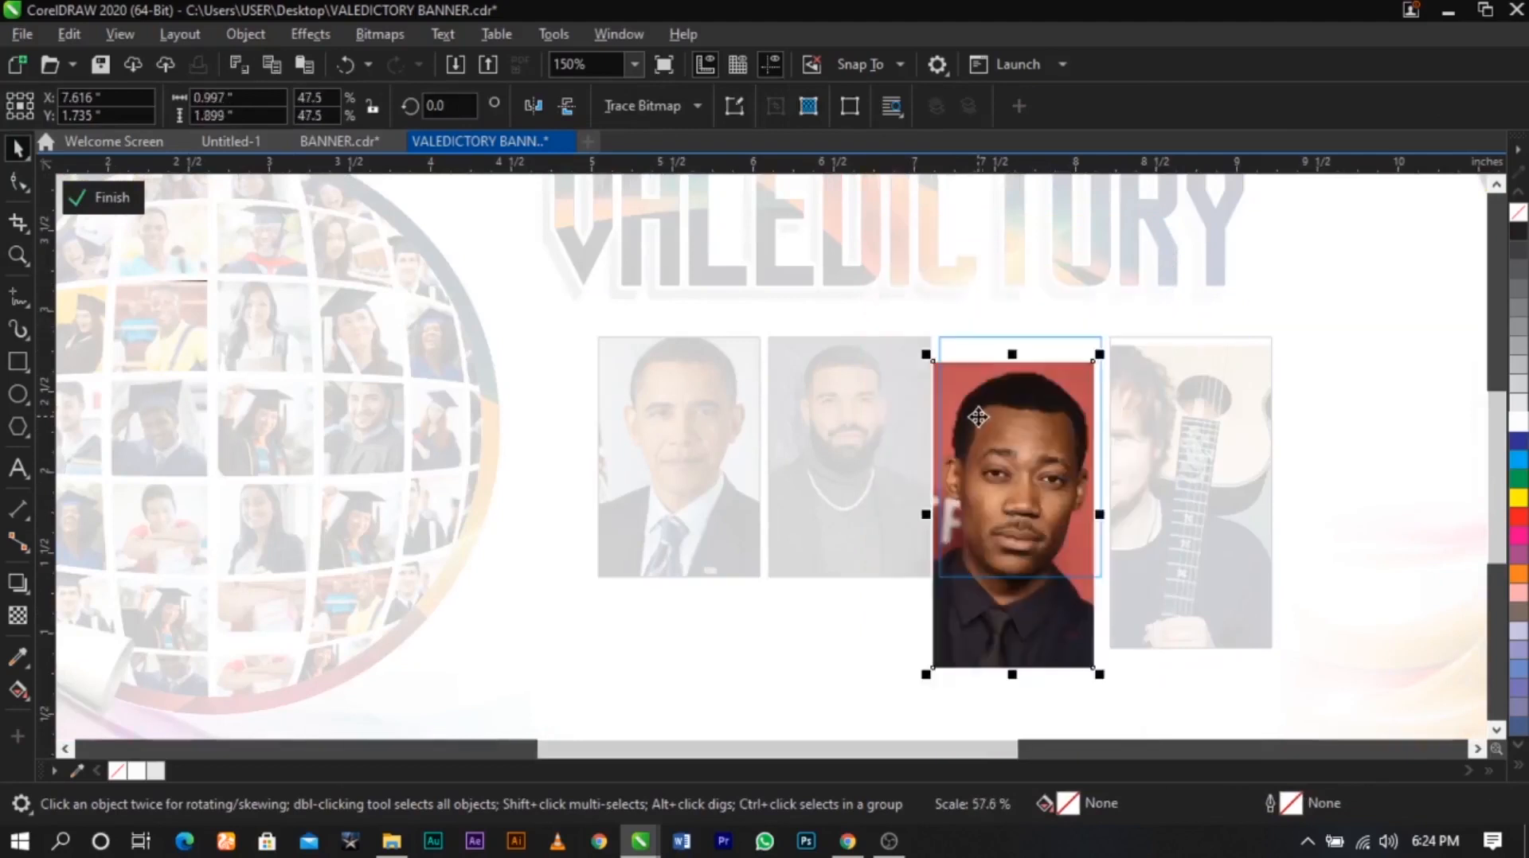
scroll(978, 417, "up", 2)
left_click_drag(980, 436, 1003, 382)
left_click_drag(1230, 246, 1239, 235)
left_click(804, 393, "ctrl")
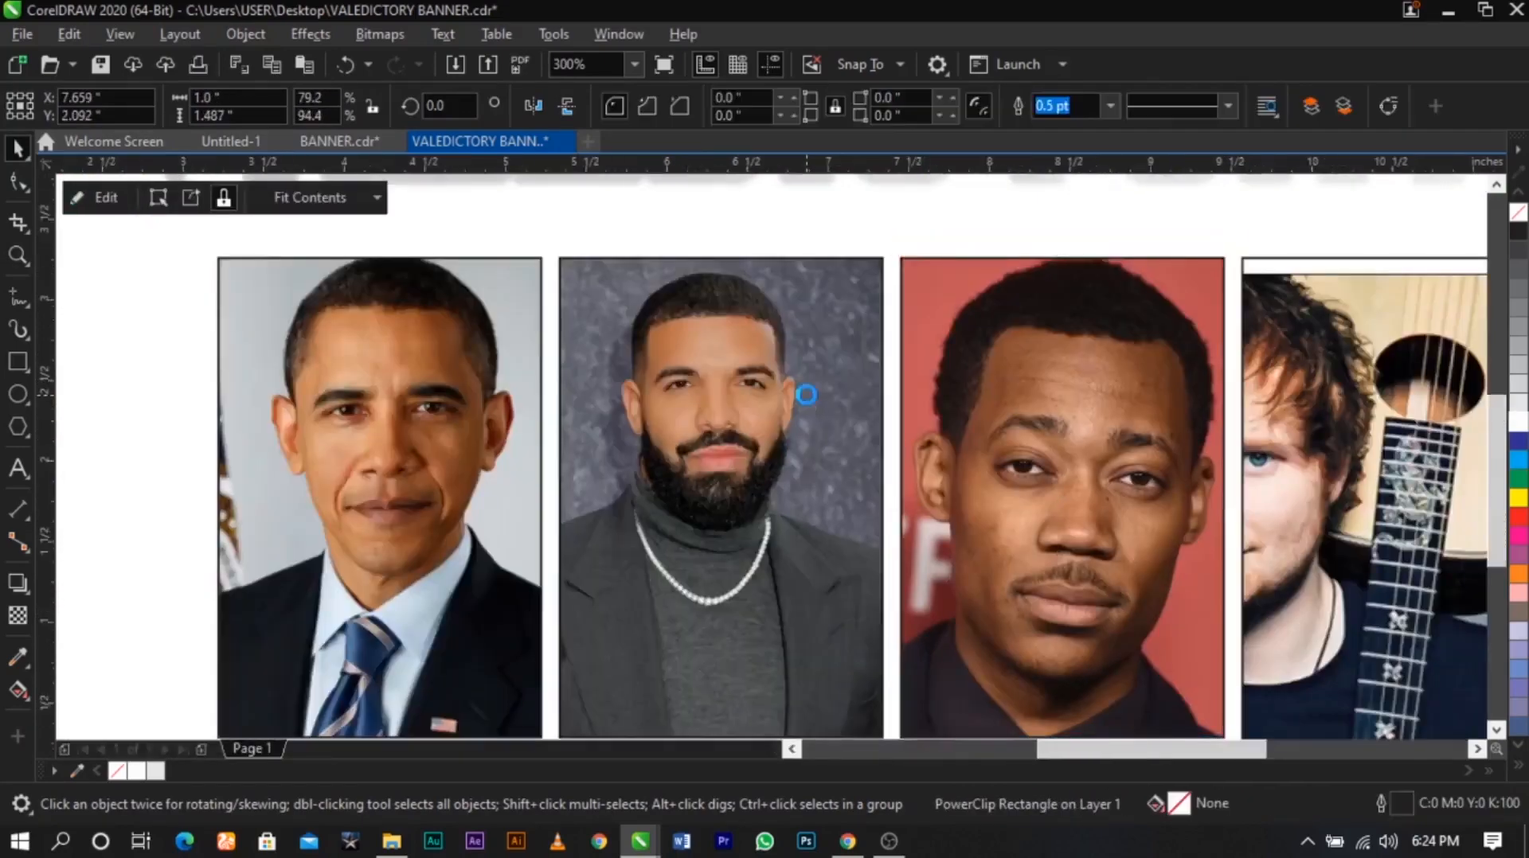
Enlarge the turtleneck portrait inside the second frame to about 1.47 by 1.76 in
scroll(804, 394, "down", 2)
left_click(669, 323)
key("z")
left_click_drag(554, 316, 1111, 604)
key("space")
left_click(691, 392, "ctrl")
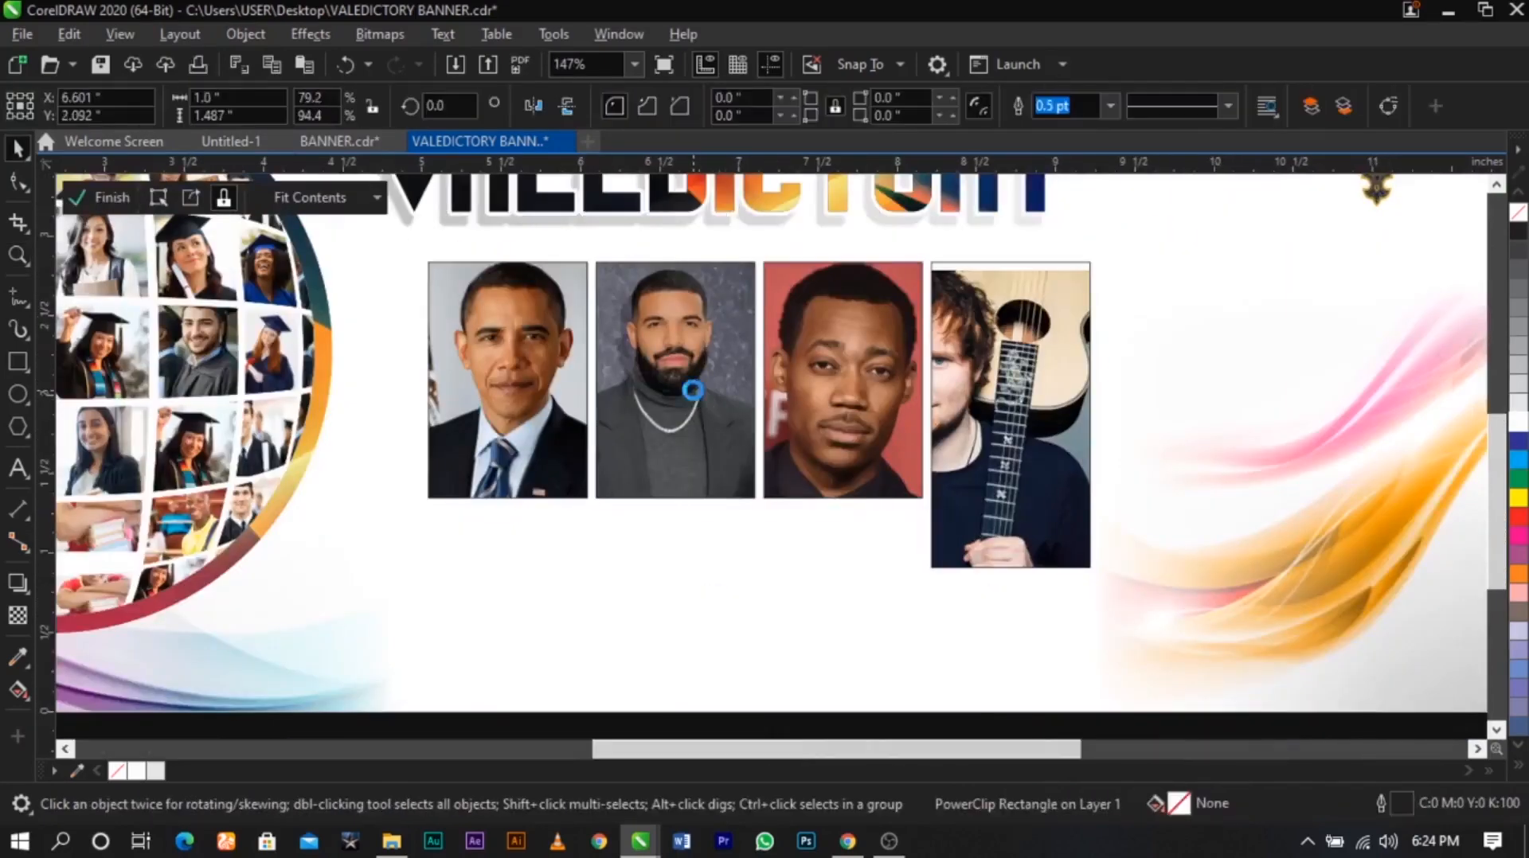
left_click_drag(781, 508, 789, 524)
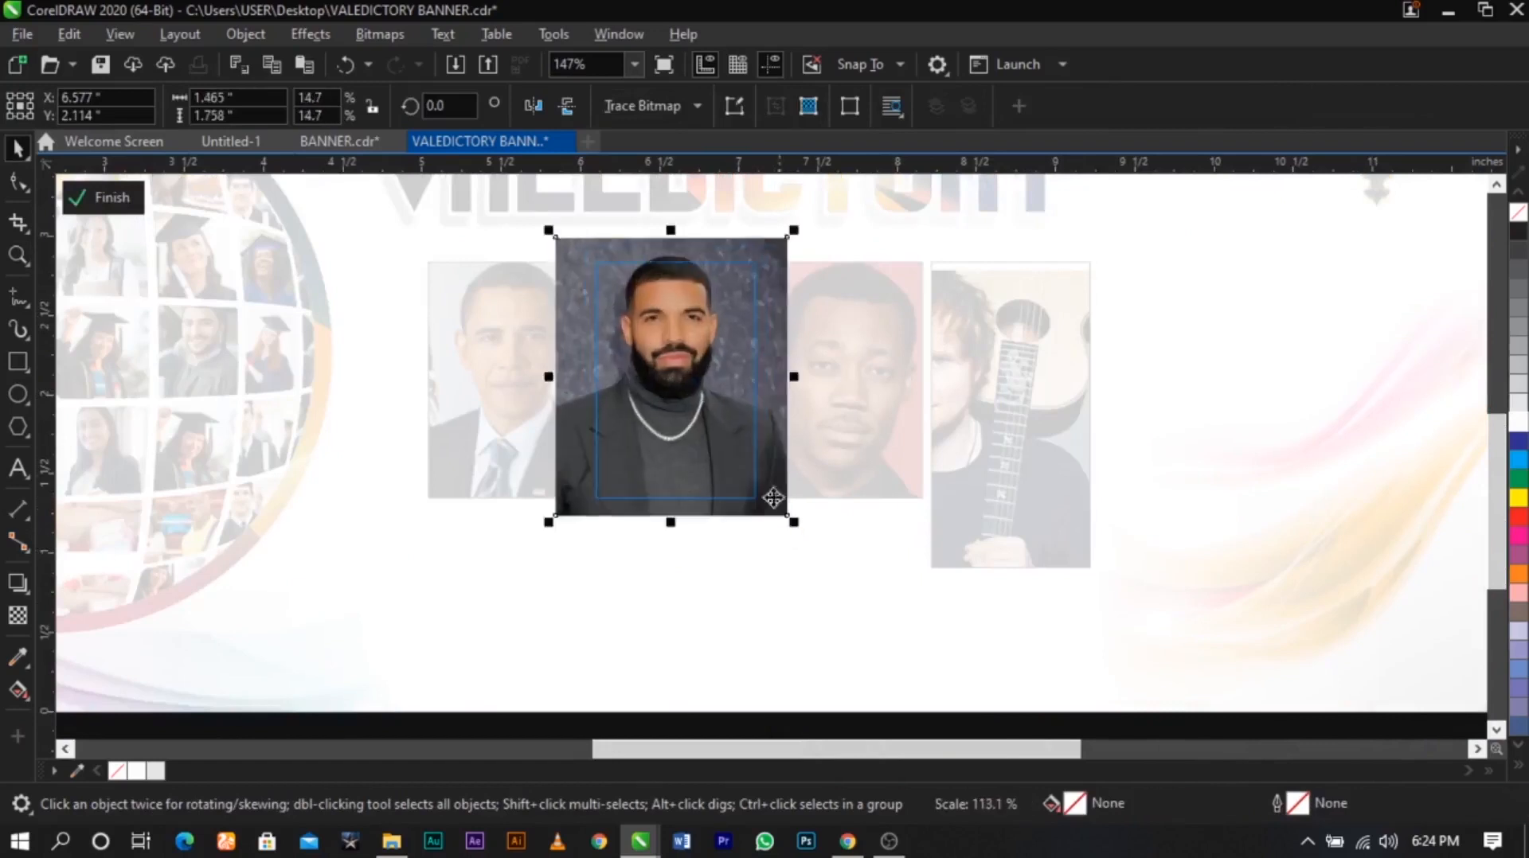
left_click(890, 552, "ctrl")
Scale the guitar portrait inside the fourth frame to about 2.01 in square, position it over the frame, and finish editing the contents
left_click(1030, 480, "ctrl")
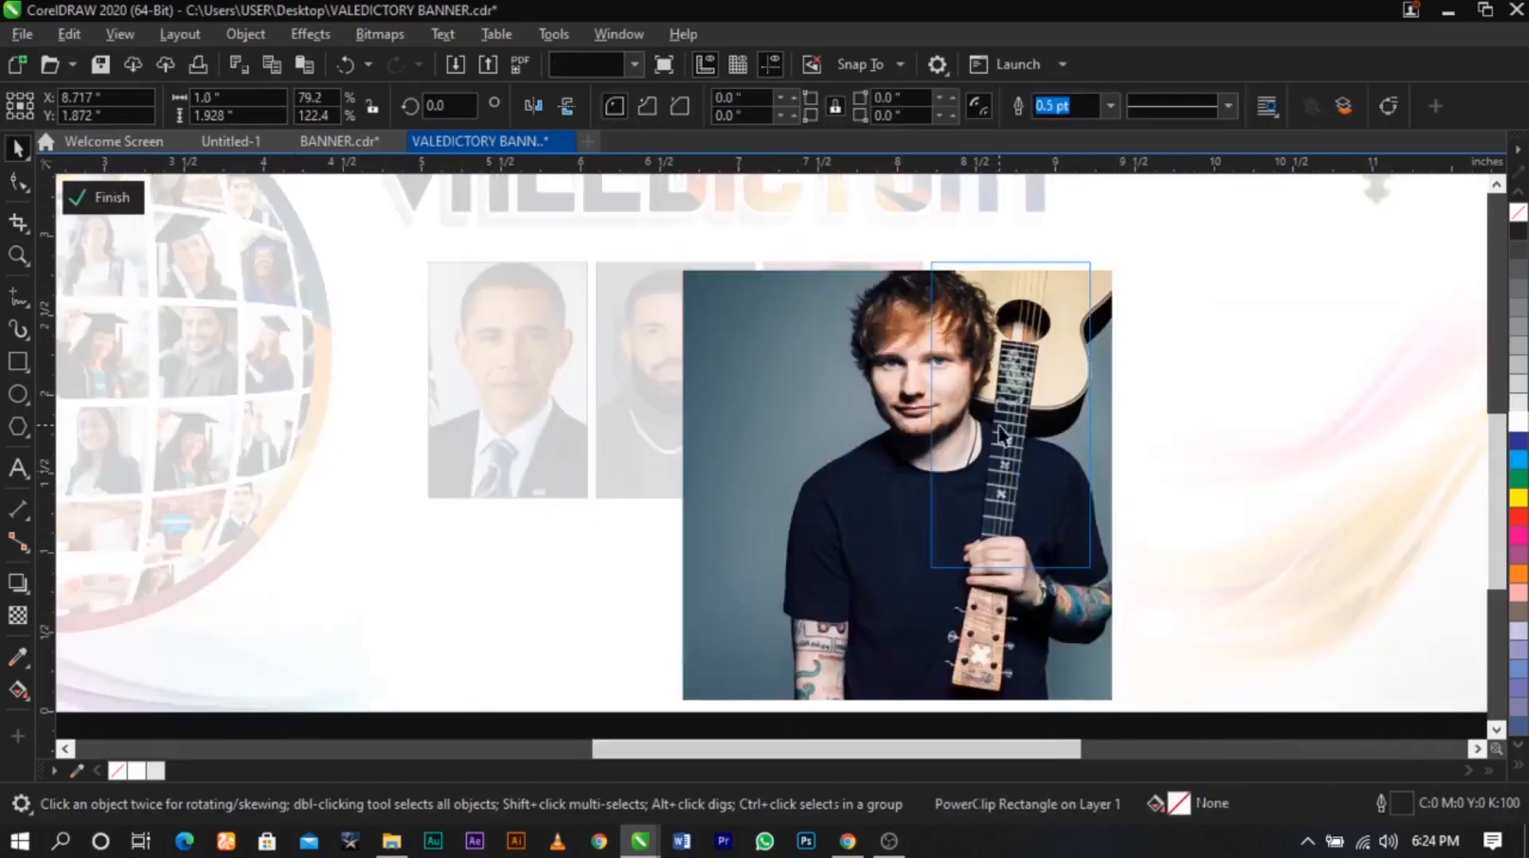
left_click_drag(1145, 259, 1064, 337)
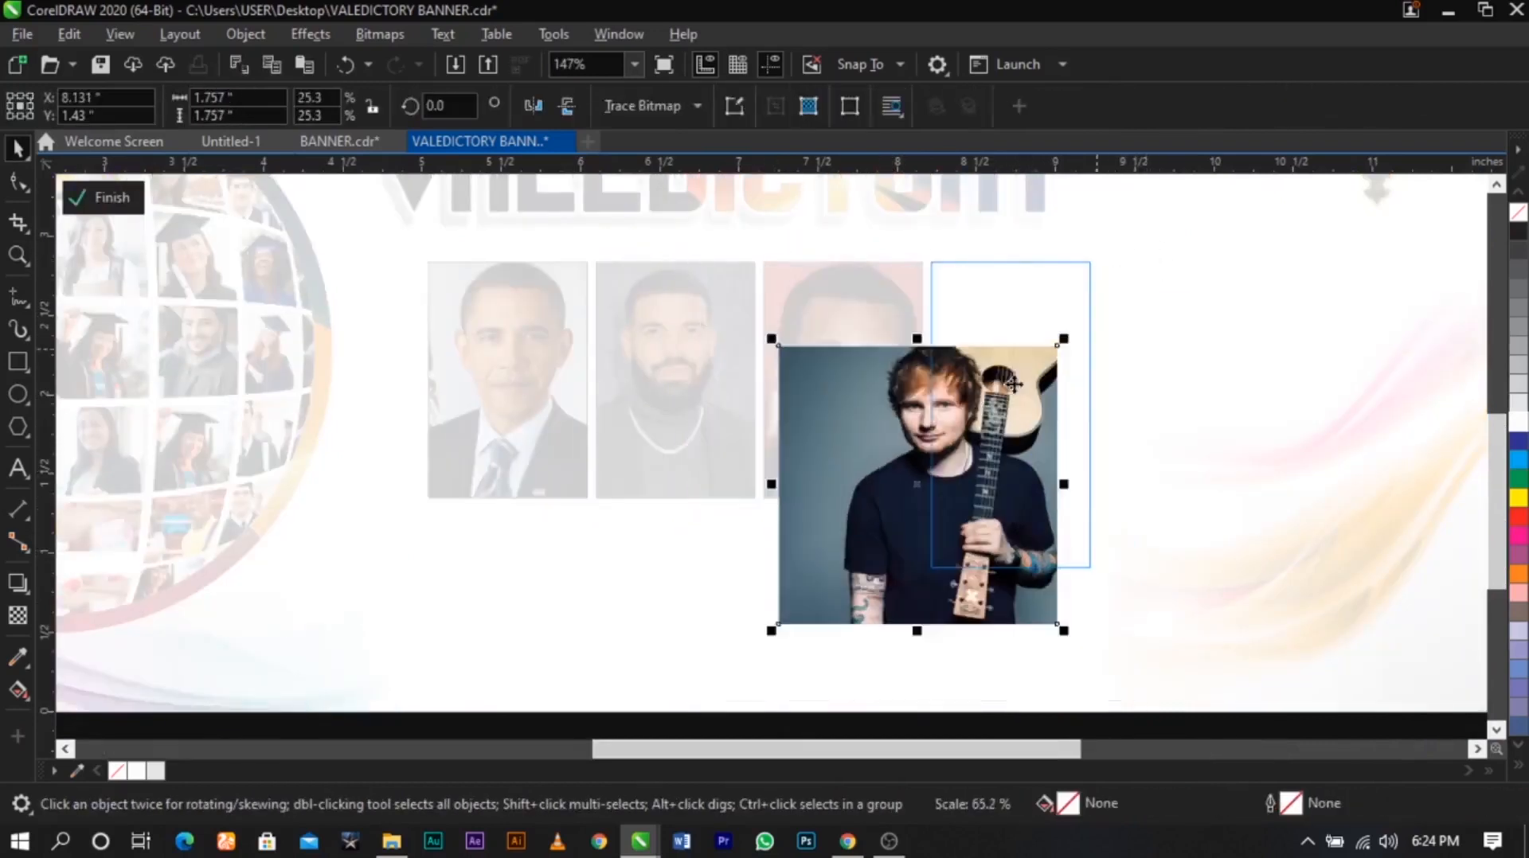
left_click_drag(1061, 597, 1154, 601)
left_click_drag(1116, 527, 1102, 527)
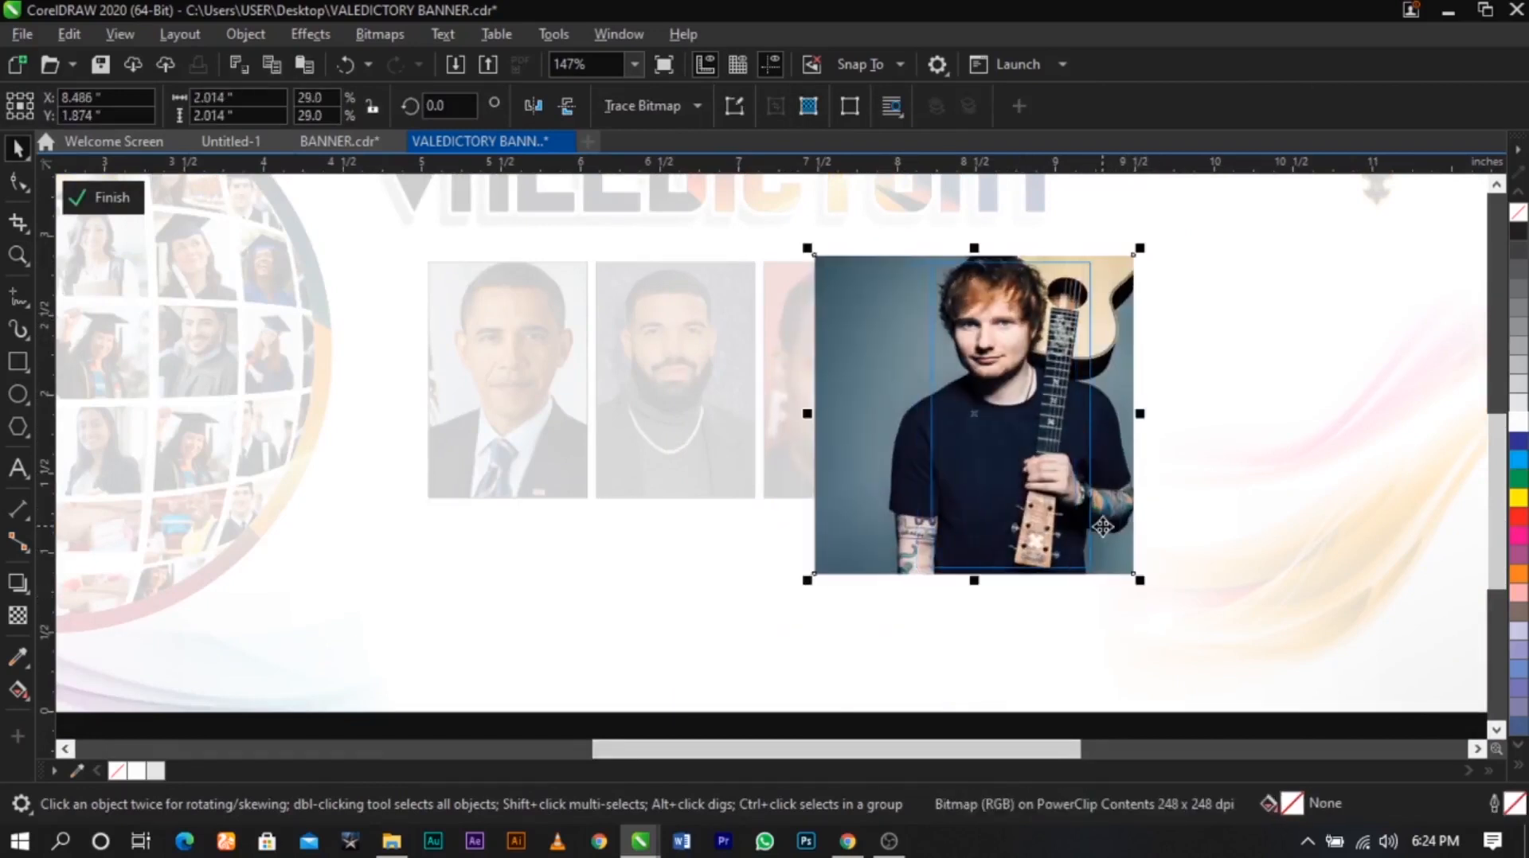
left_click(1169, 543, "ctrl")
scroll(812, 300, "down", 1)
left_click(1219, 396)
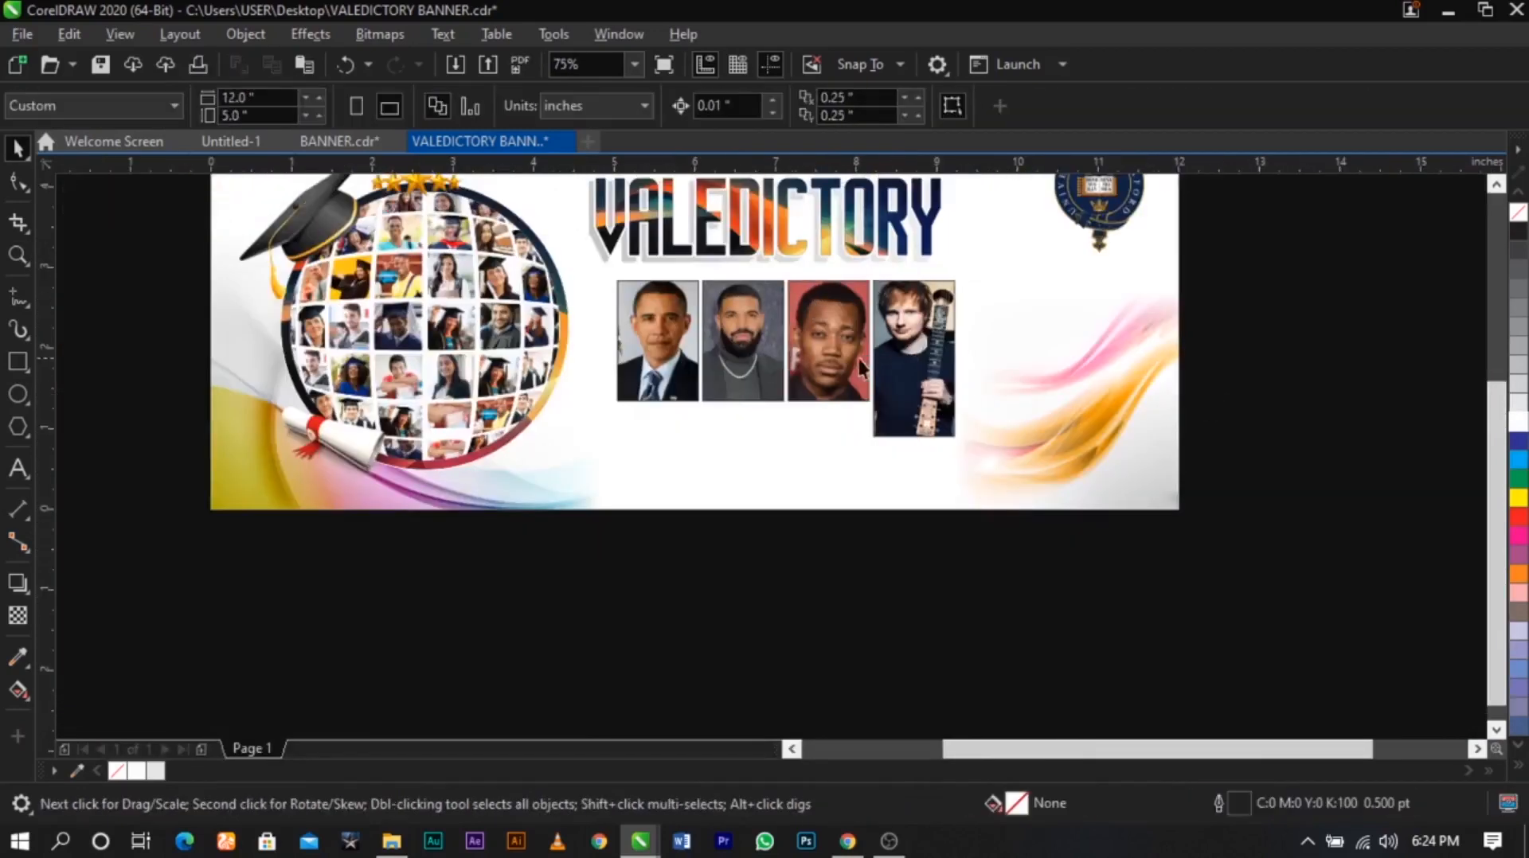
Remove the outlines from all four portrait frames
left_click_drag(632, 278, 1011, 519)
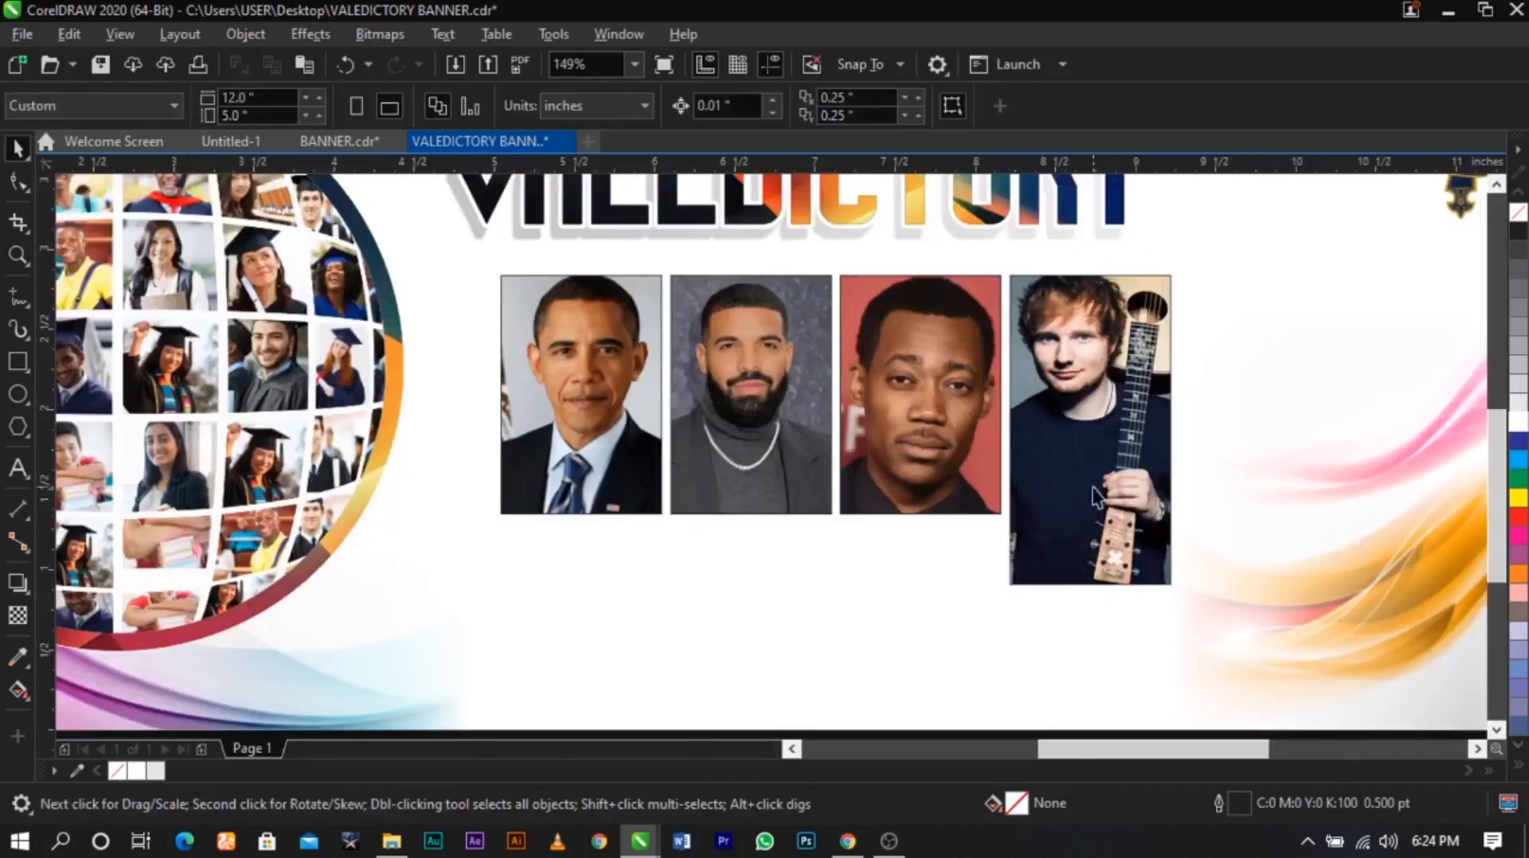
left_click(1018, 516)
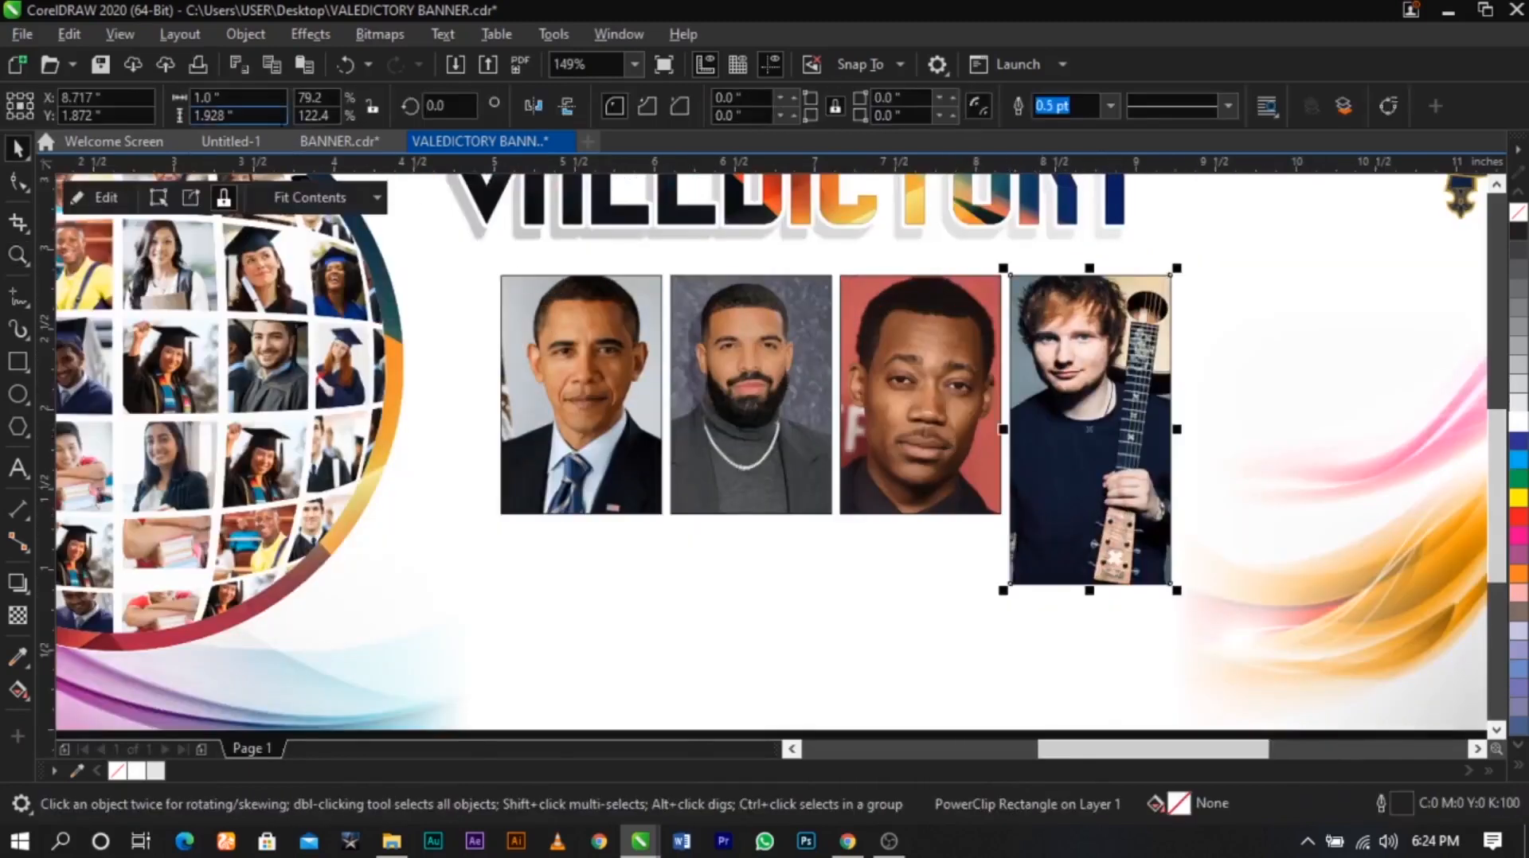
left_click(976, 436, "shift")
left_click(772, 434, "shift")
left_click(645, 412, "shift")
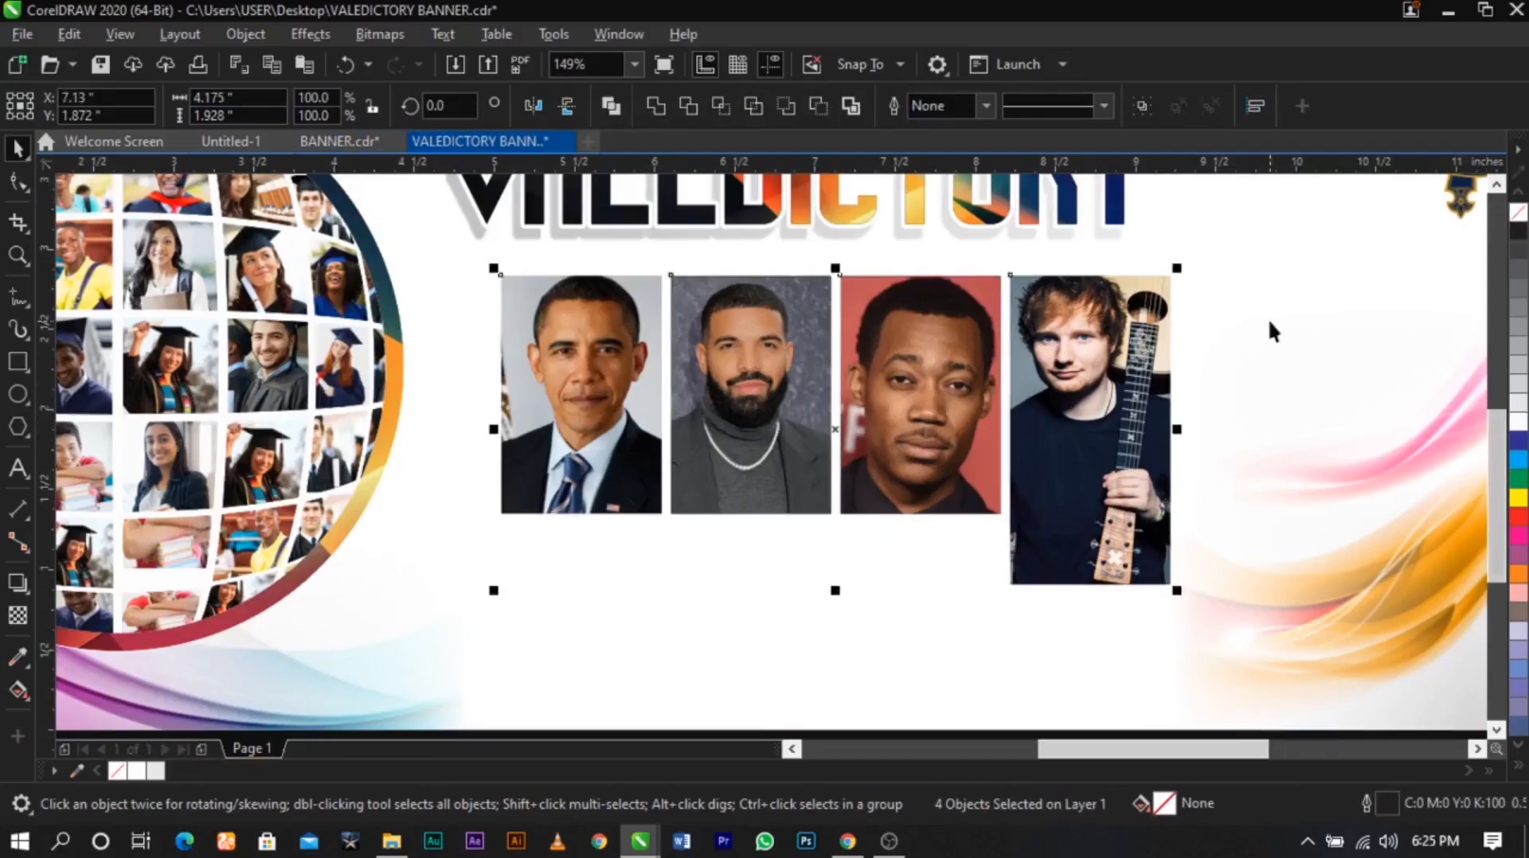
left_click(941, 328)
scroll(941, 328, "down", 1)
left_click(1180, 637)
scroll(1180, 637, "down", 1)
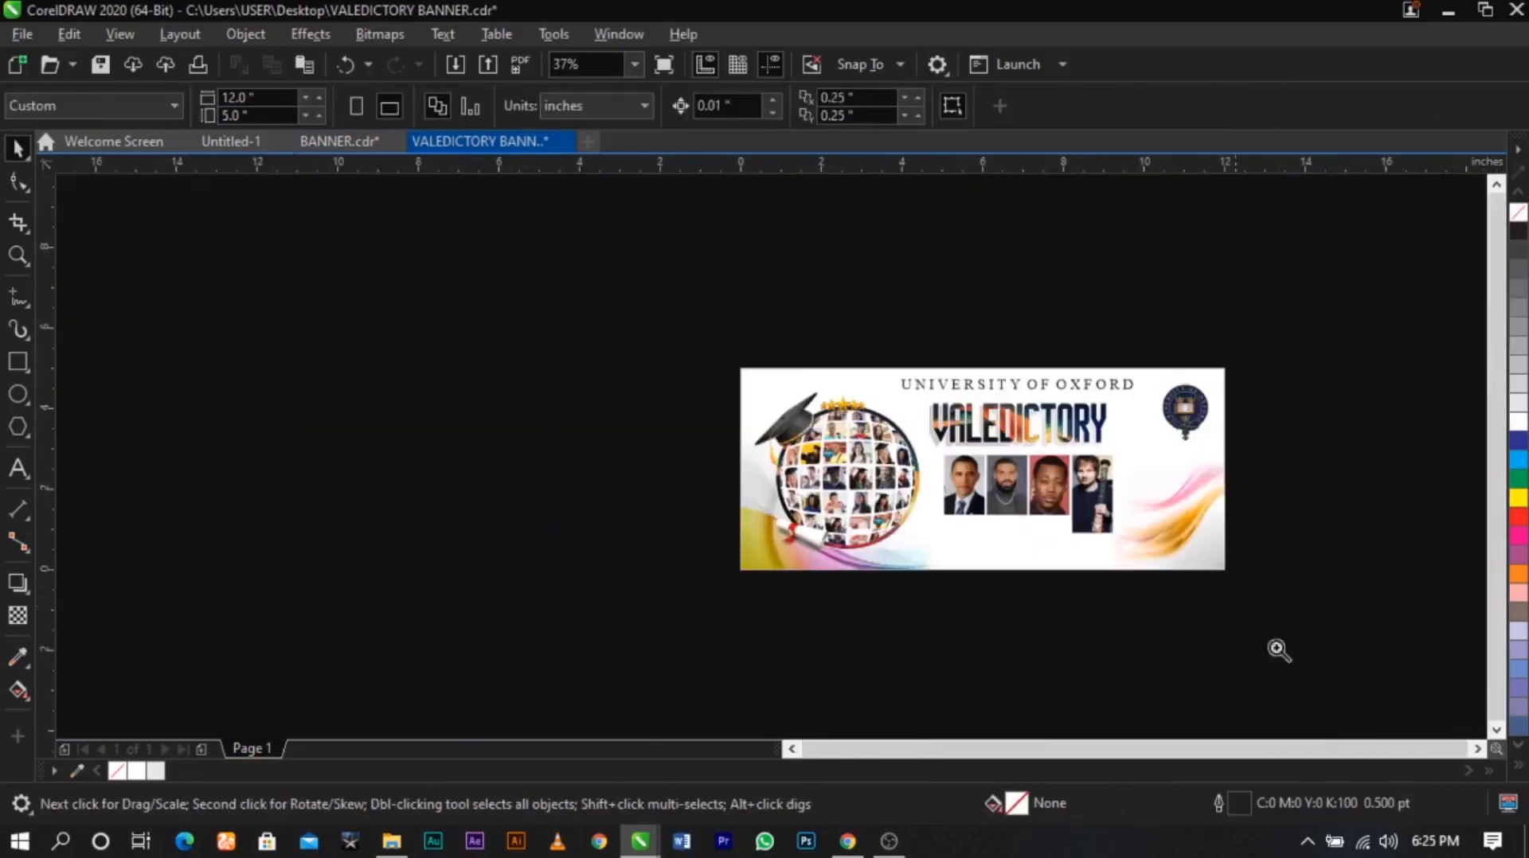
Begin an artistic text line just below the leftmost portrait
key("z")
left_click_drag(1314, 656, 693, 311)
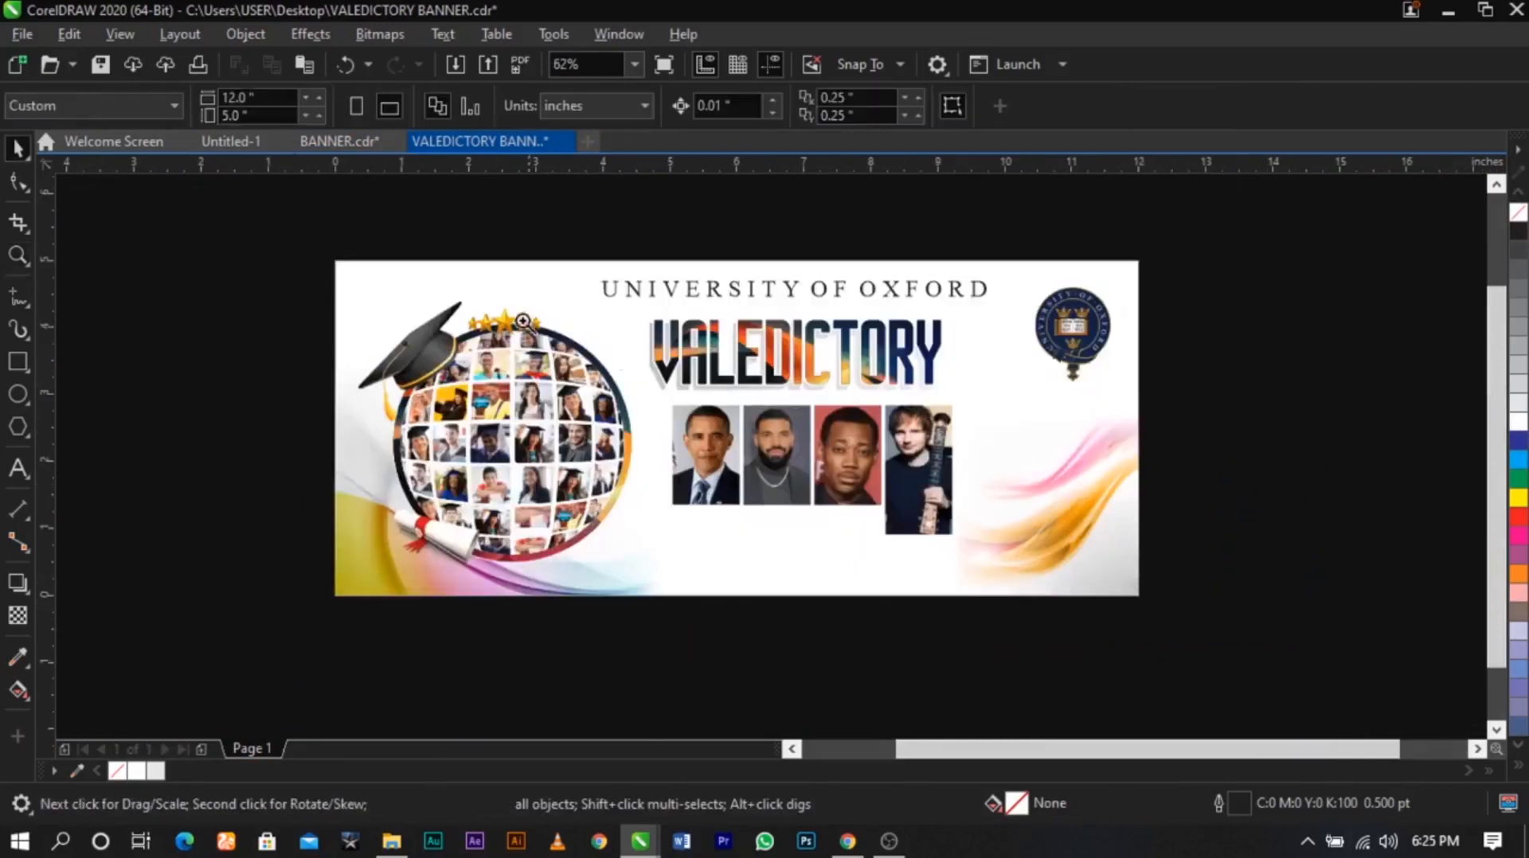
left_click_drag(382, 246, 1232, 600)
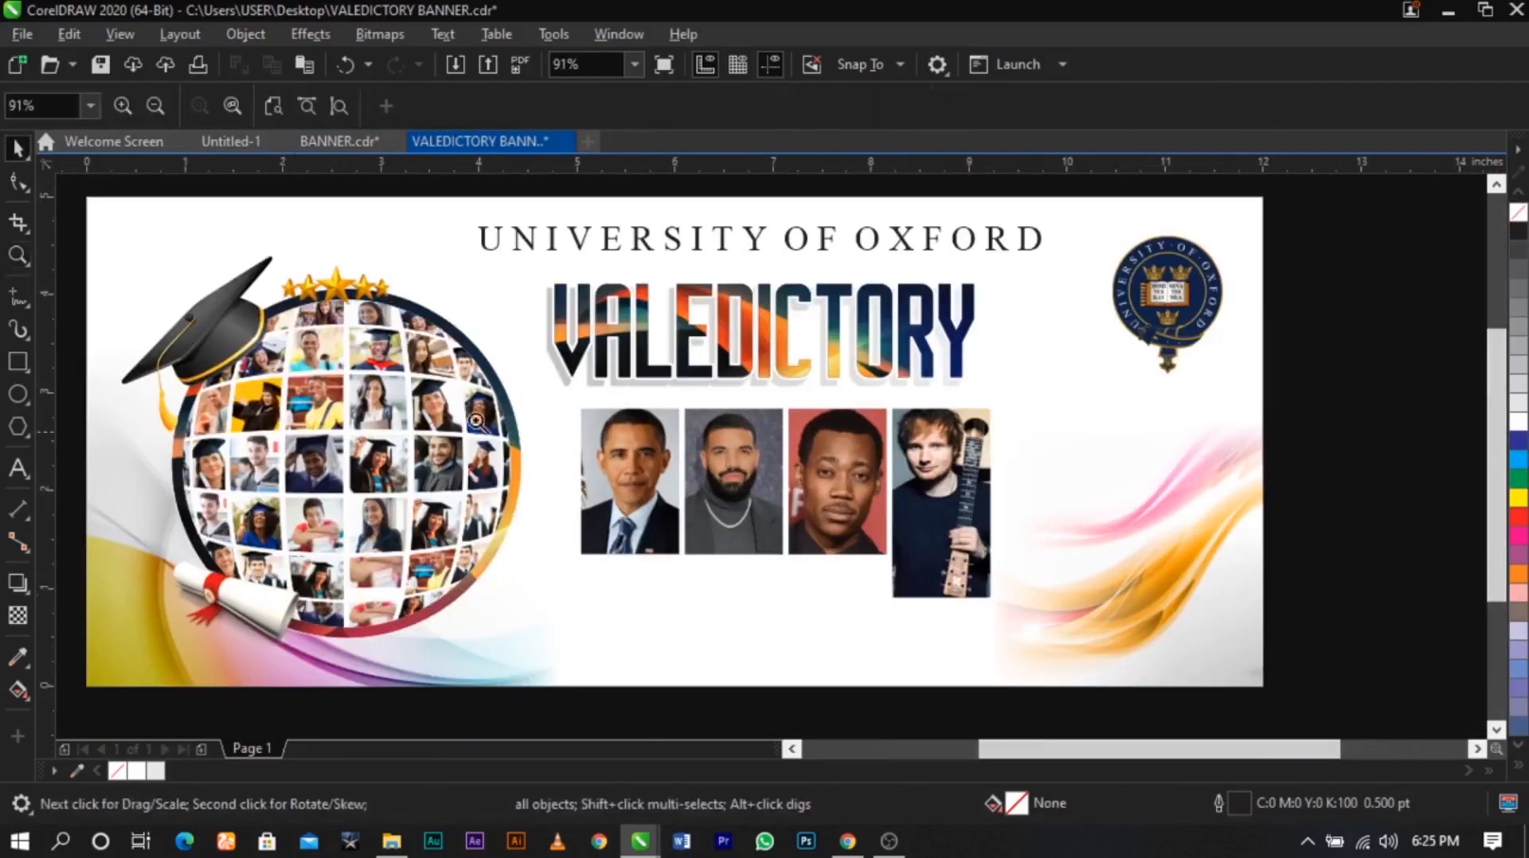
left_click_drag(581, 399, 996, 684)
key("space")
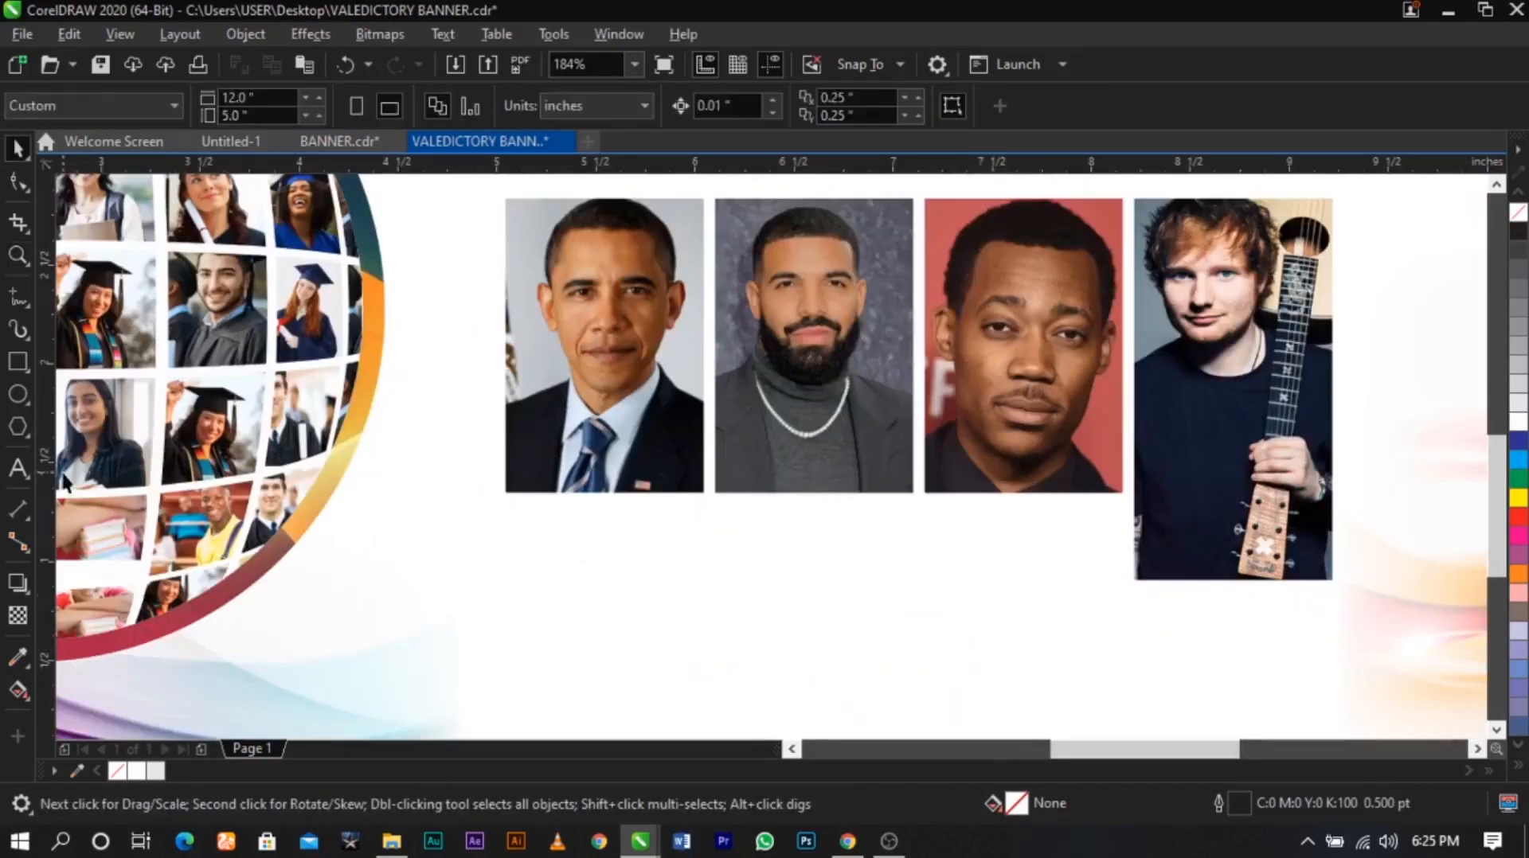
left_click(17, 469)
left_click(554, 512)
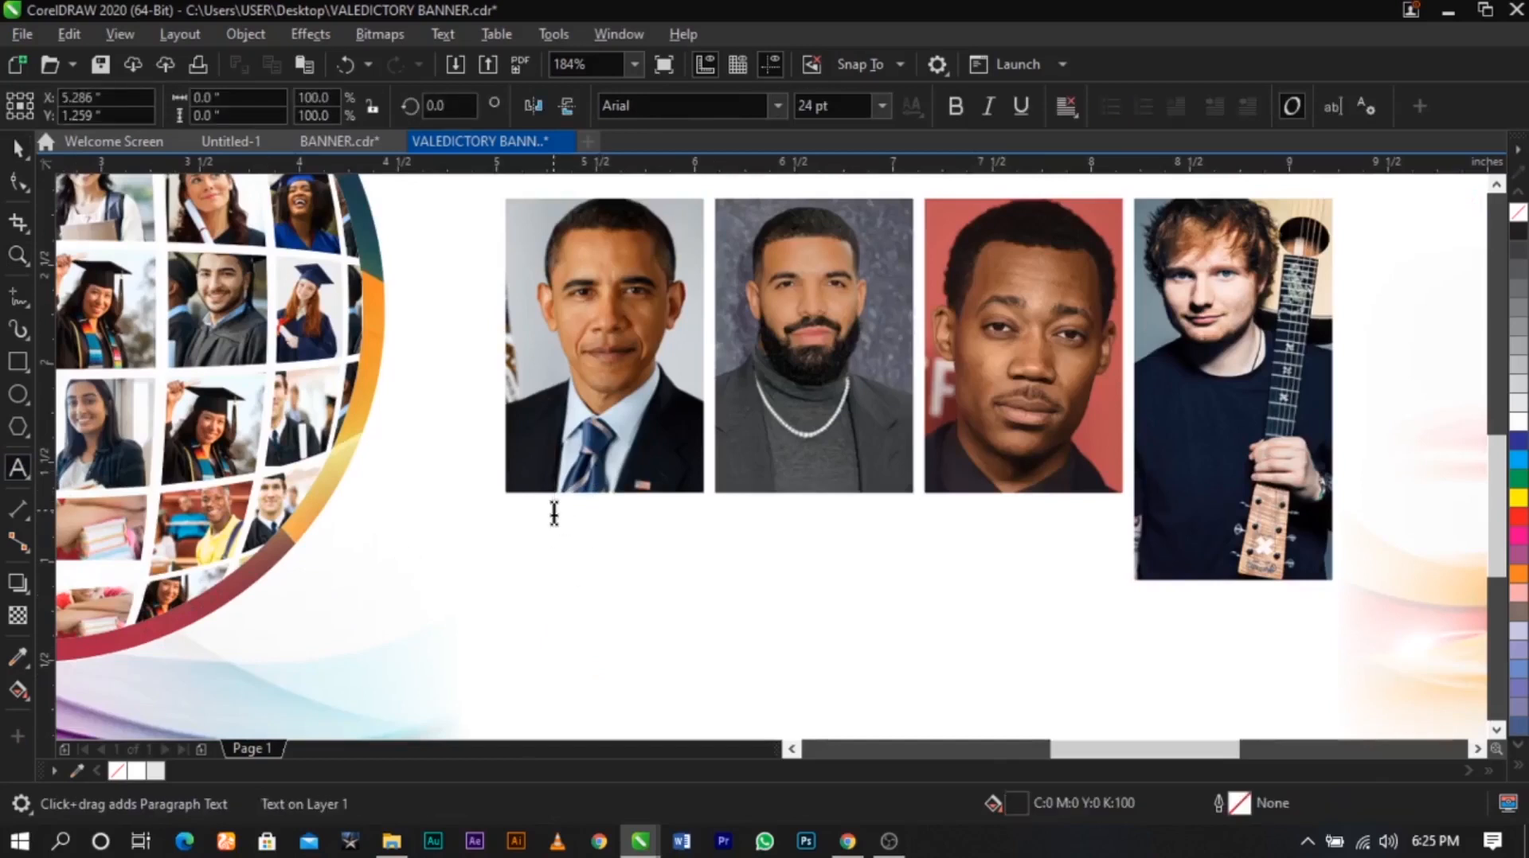
type("B")
key("BackSpace")
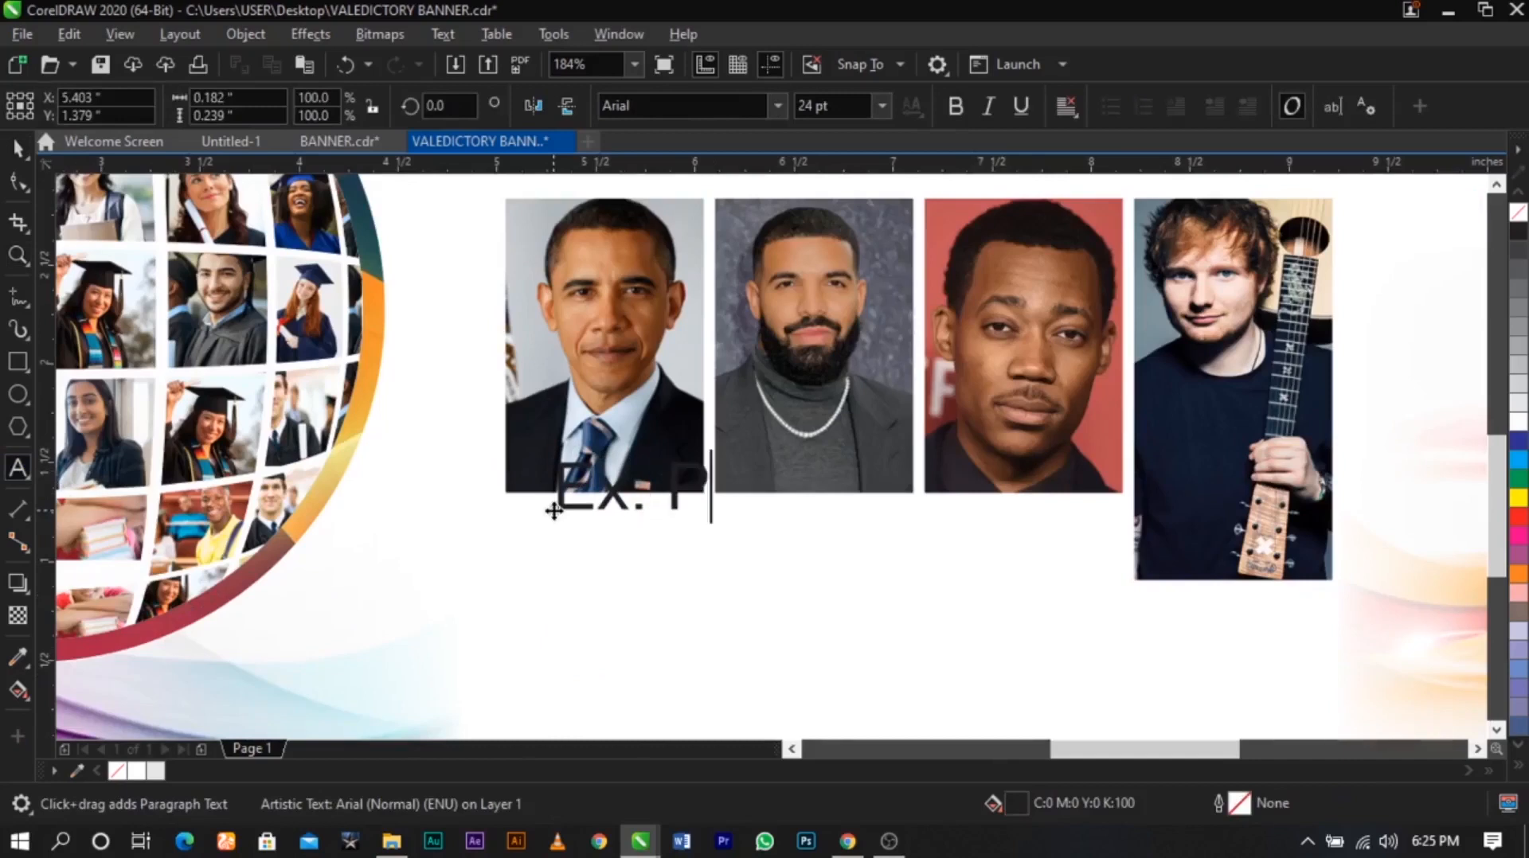
type("Ex. Presid")
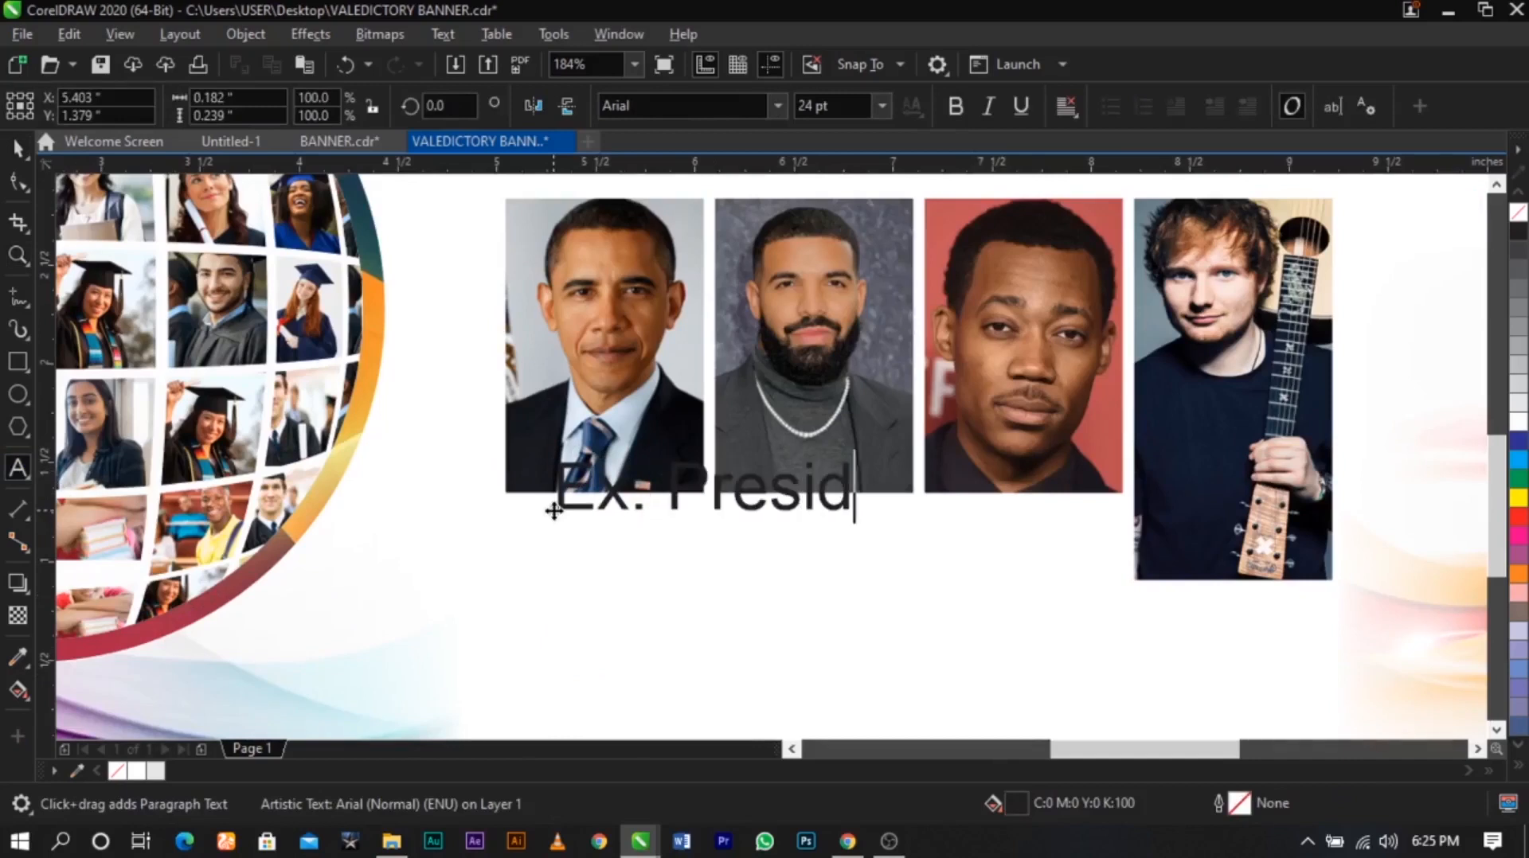
type("ent")
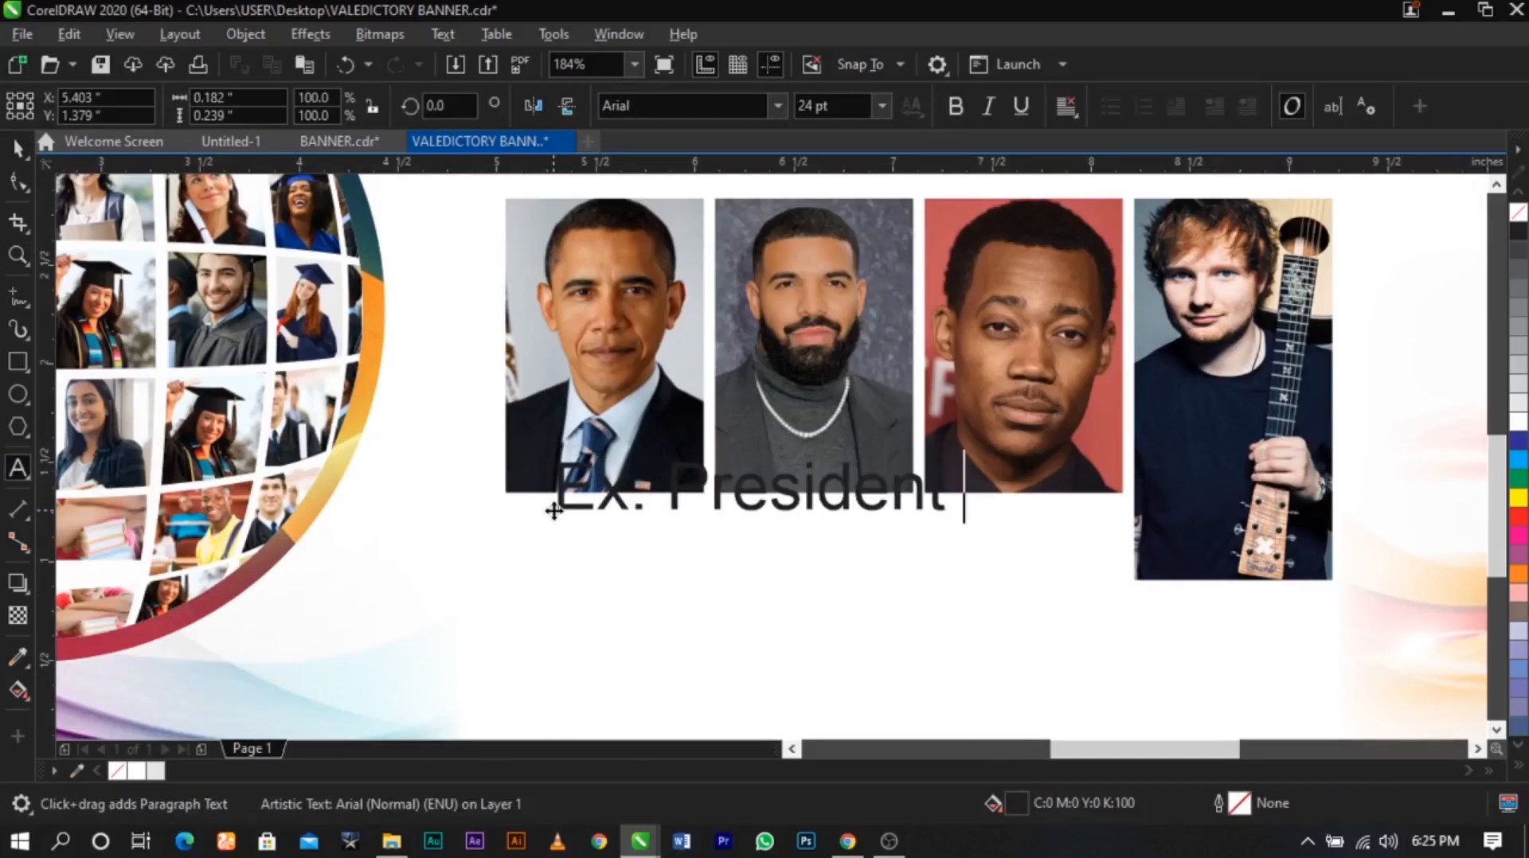
Replace the caption text beneath the leftmost portrait with "Barack Oboma"
key("ctrl+a")
type("B")
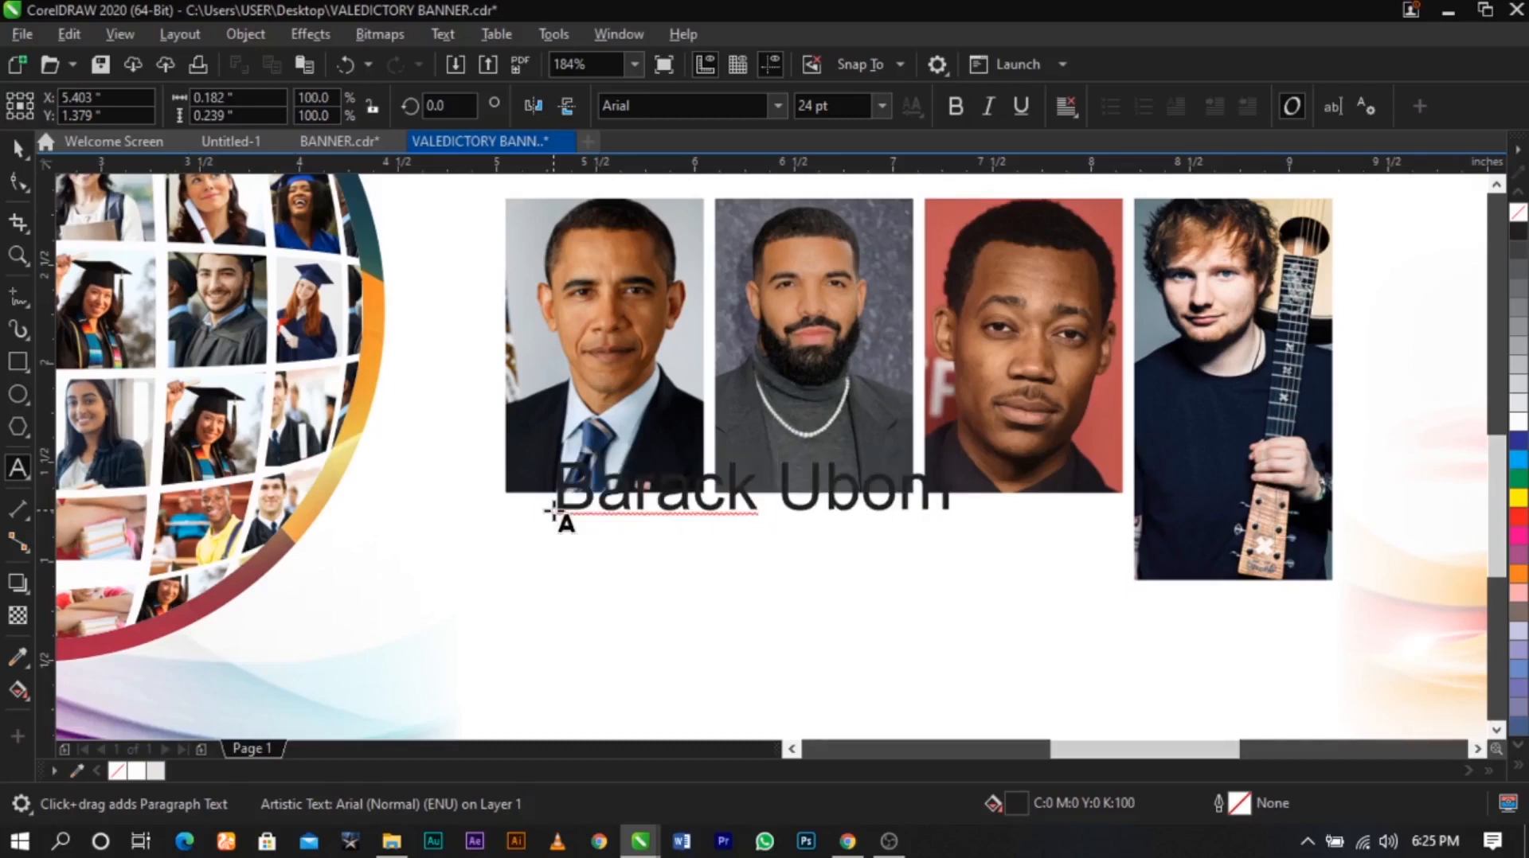
key("BackSpace")
key("BackSpace")
key("BackSpace")
key("BackSpace")
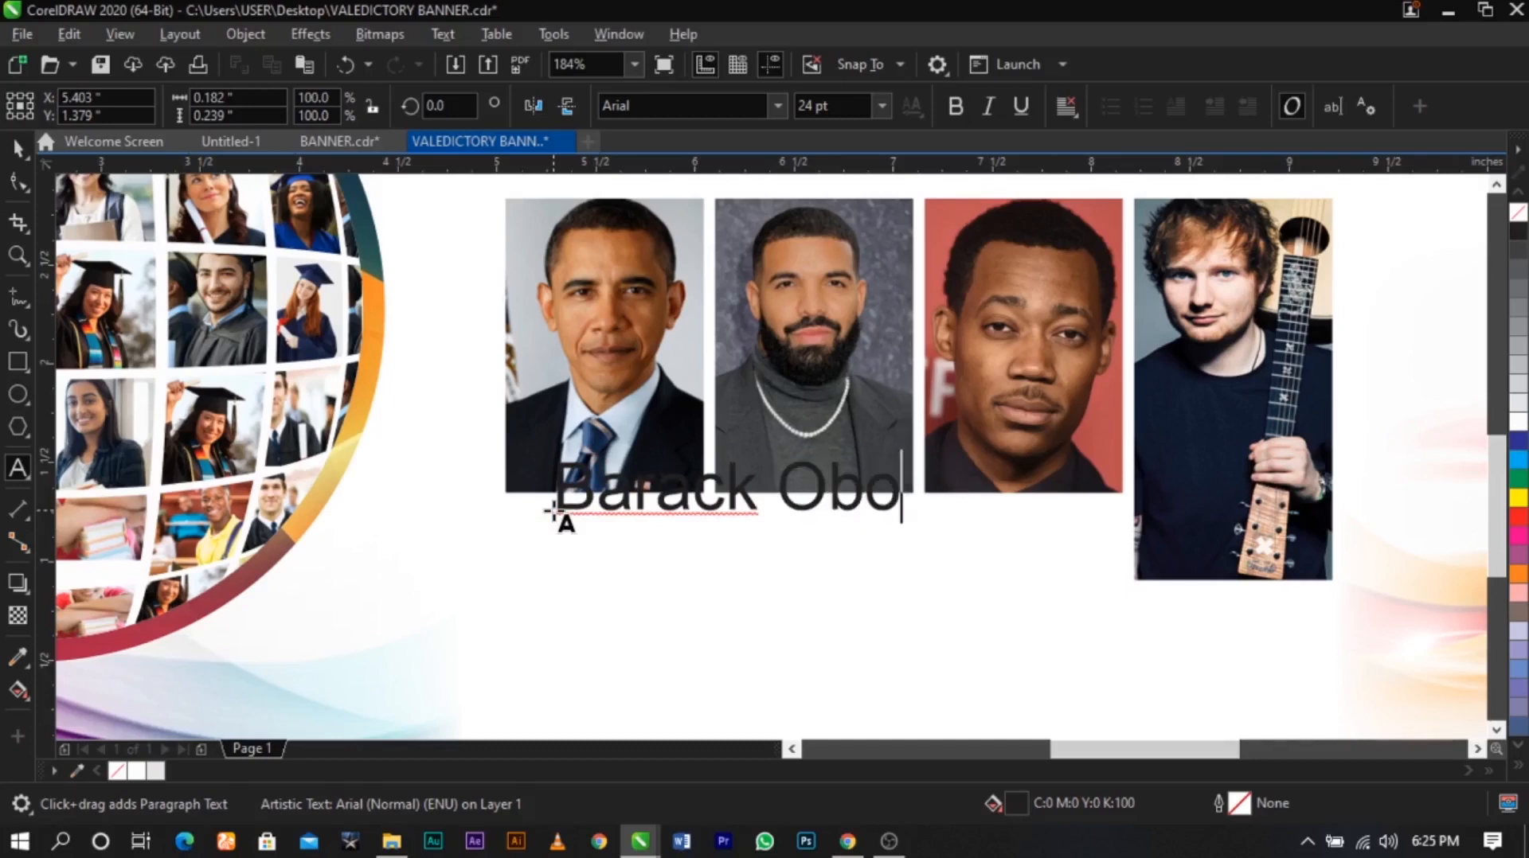
key("ctrl+space")
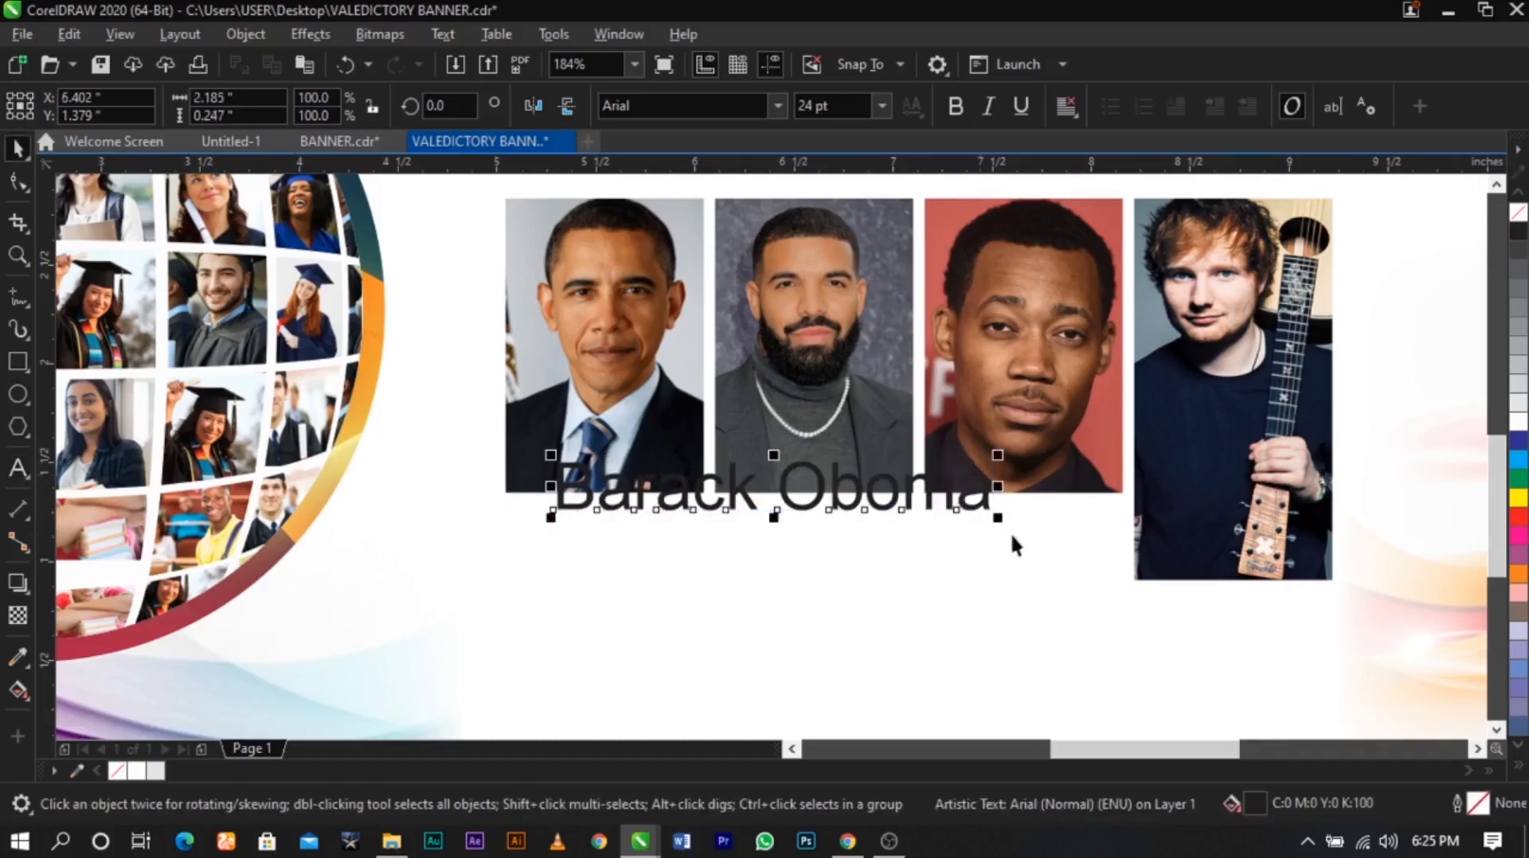
Shrink the name caption to about 6.69 pt and centre it horizontally below the leftmost portrait
left_click_drag(999, 518, 642, 534)
left_click(627, 480, "shift")
key("c")
Replace the caption's first word with the spelling suggestion "Barrack"
left_click(637, 523)
double_click(570, 518)
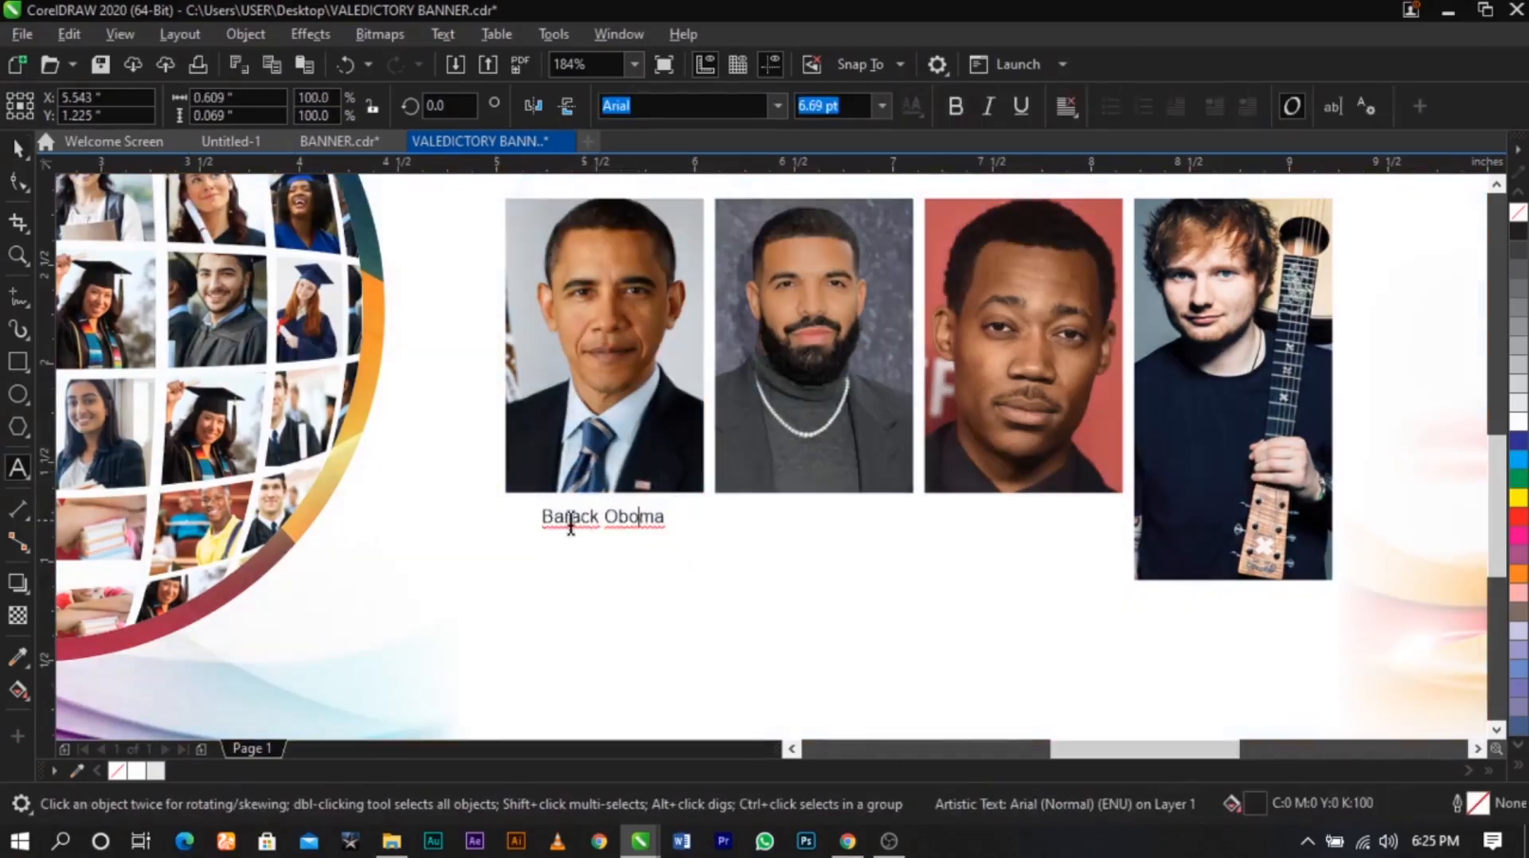
right_click(578, 518)
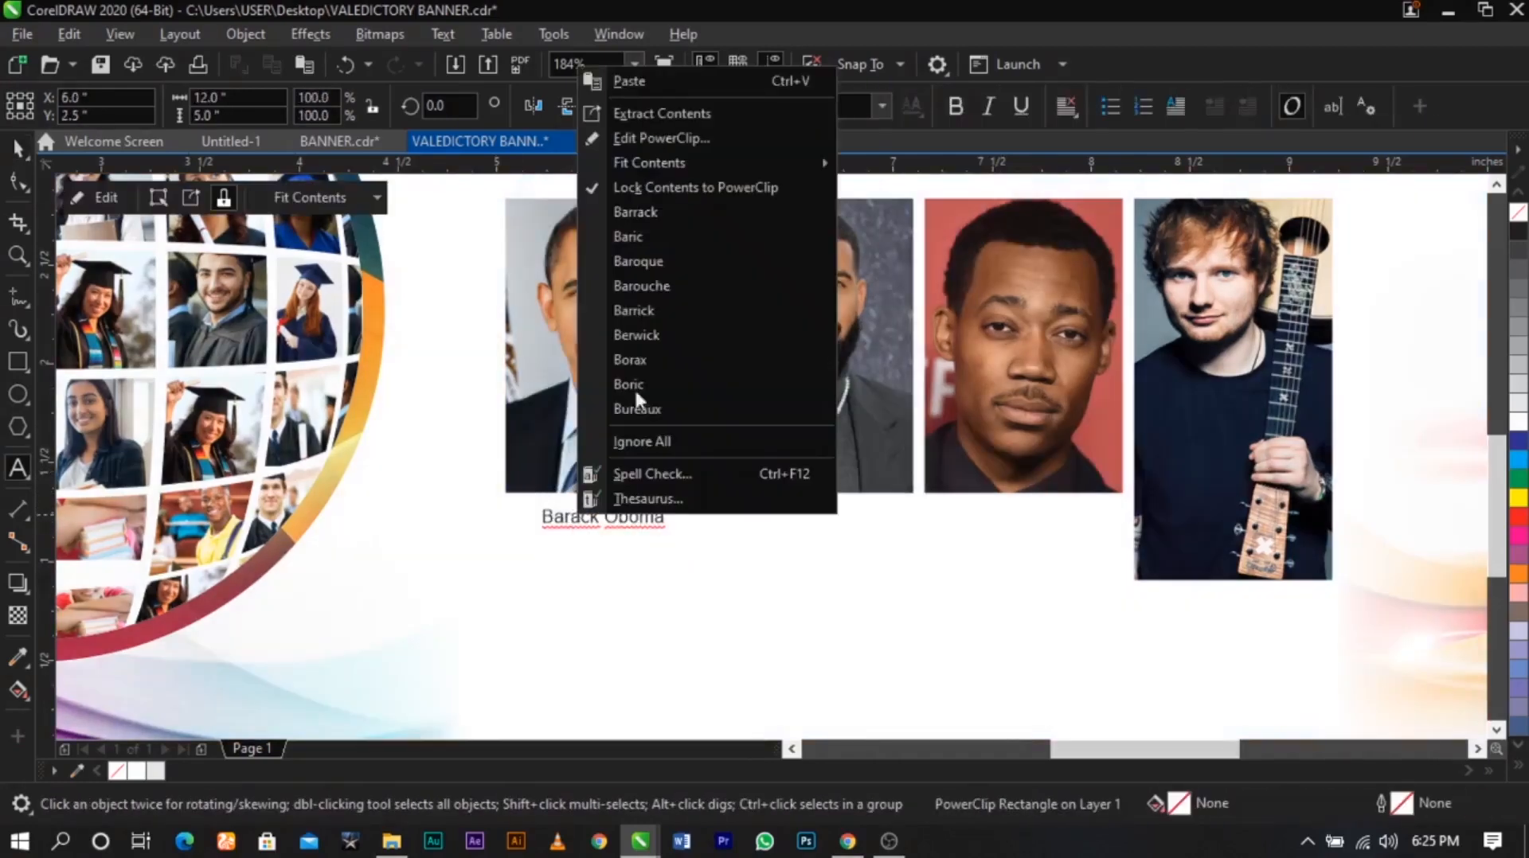
left_click(662, 212)
Move the name caption slightly up toward the leftmost portrait and centre it horizontally with the frame
key("z")
left_click_drag(420, 388, 741, 571)
key("space")
left_click_drag(906, 576, 905, 556)
left_click(864, 458, "shift")
key("c")
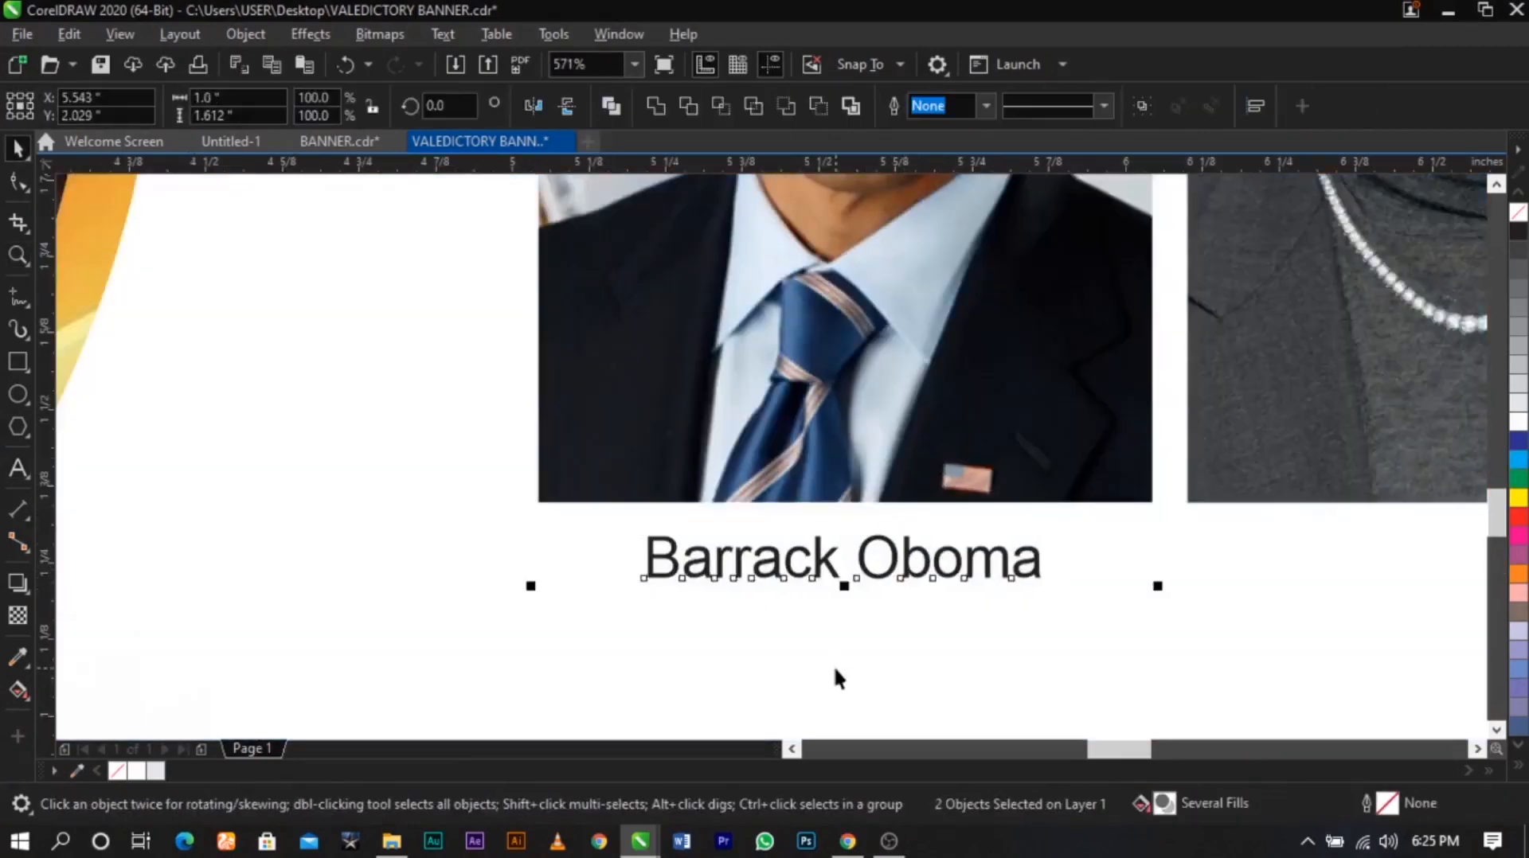
Set the name caption's font to Fugaz One and recentre it under the leftmost portrait
left_click(833, 665)
left_click(905, 575)
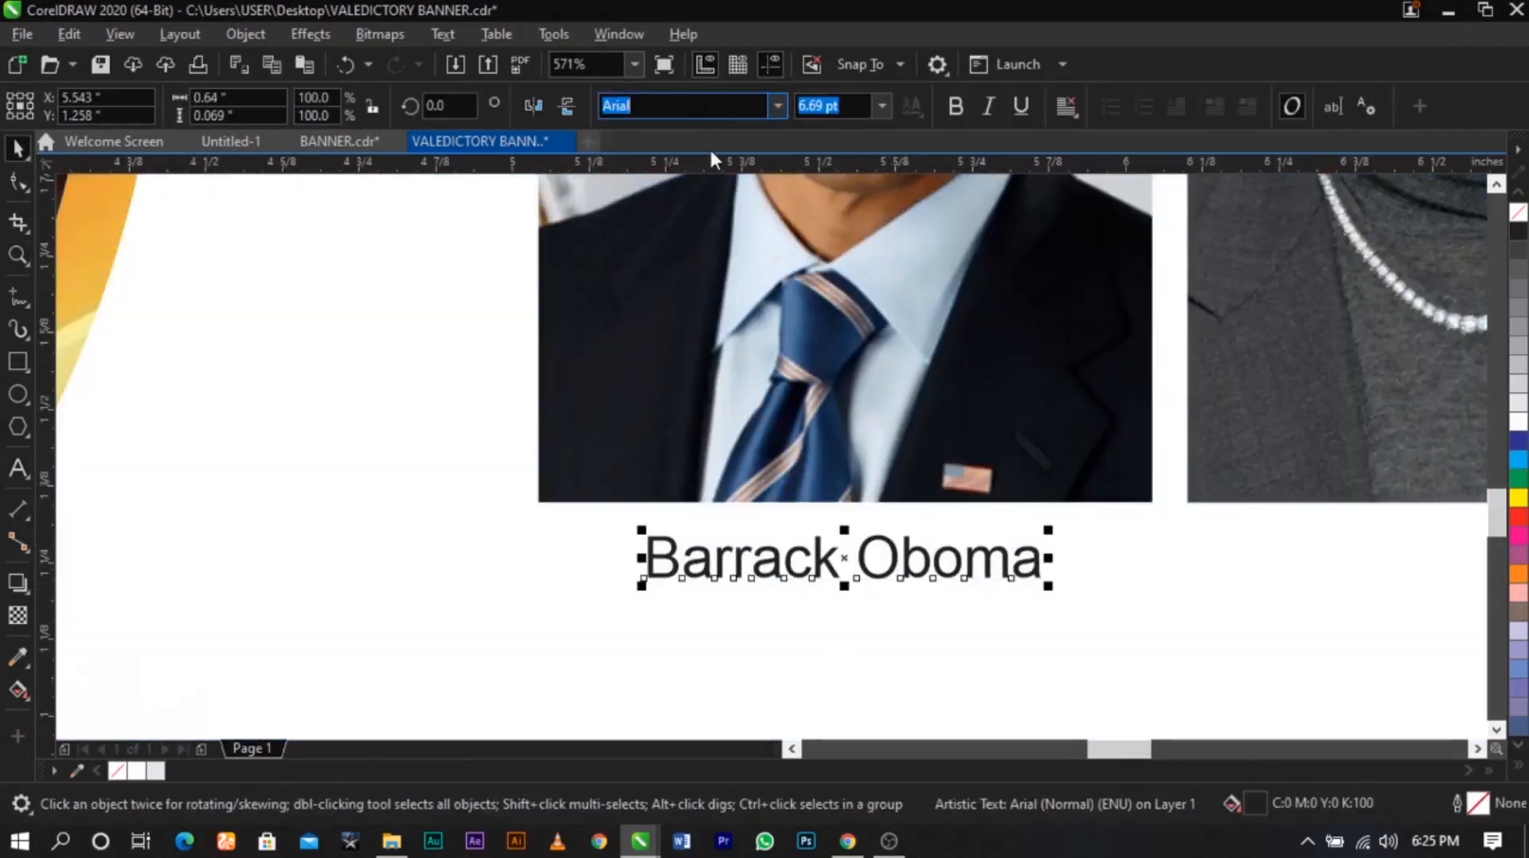
type("Fugaz One")
key("Return")
left_click(871, 466, "shift")
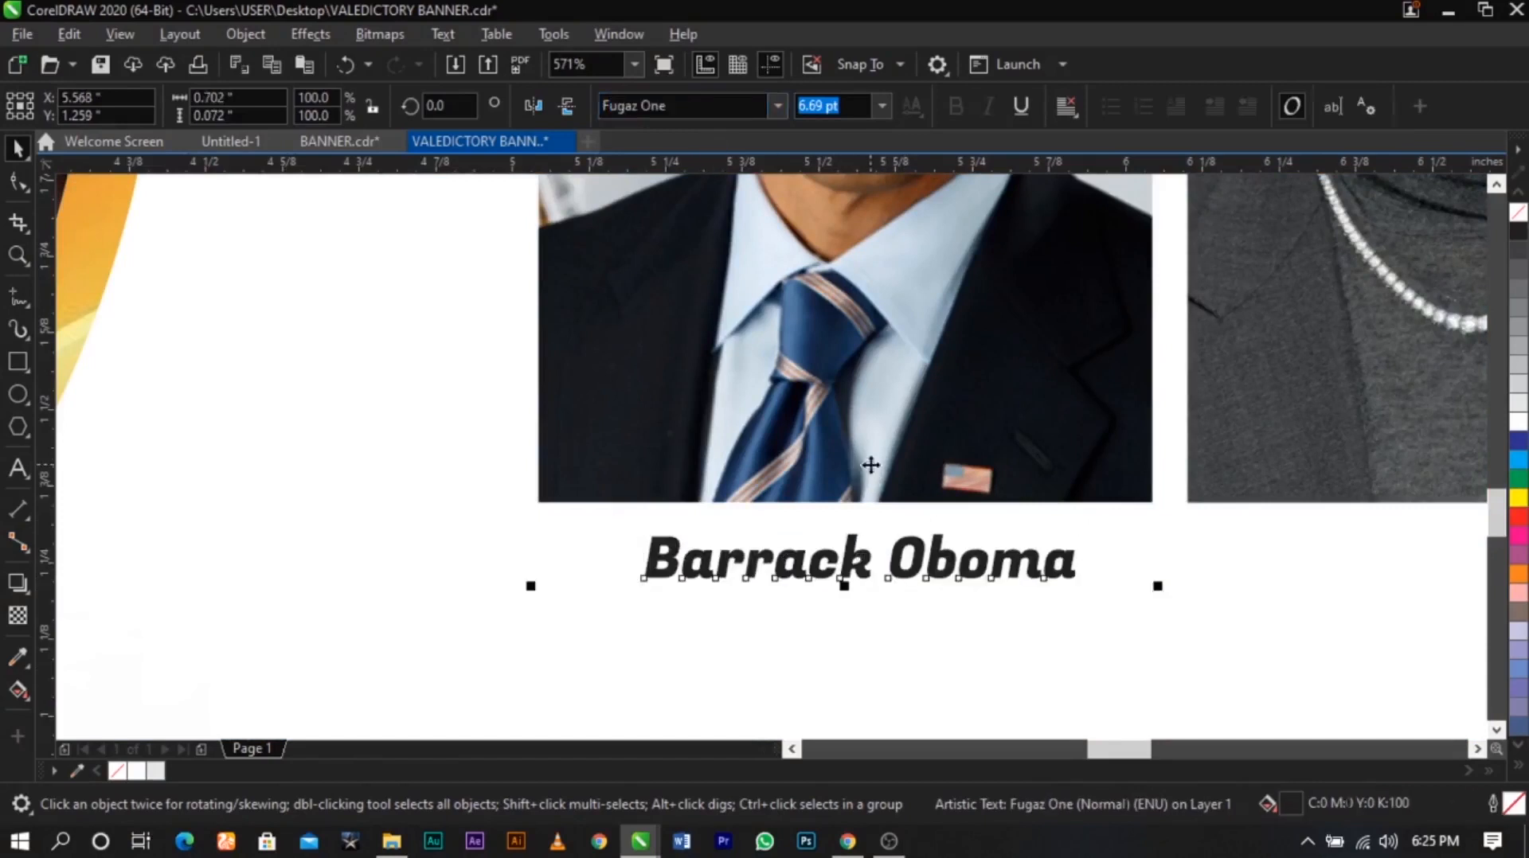
key("c")
Enlarge the name caption about its centre to about 7.96 pt
left_click(1173, 589)
left_click(1042, 575)
left_click_drag(1072, 591, 1115, 614)
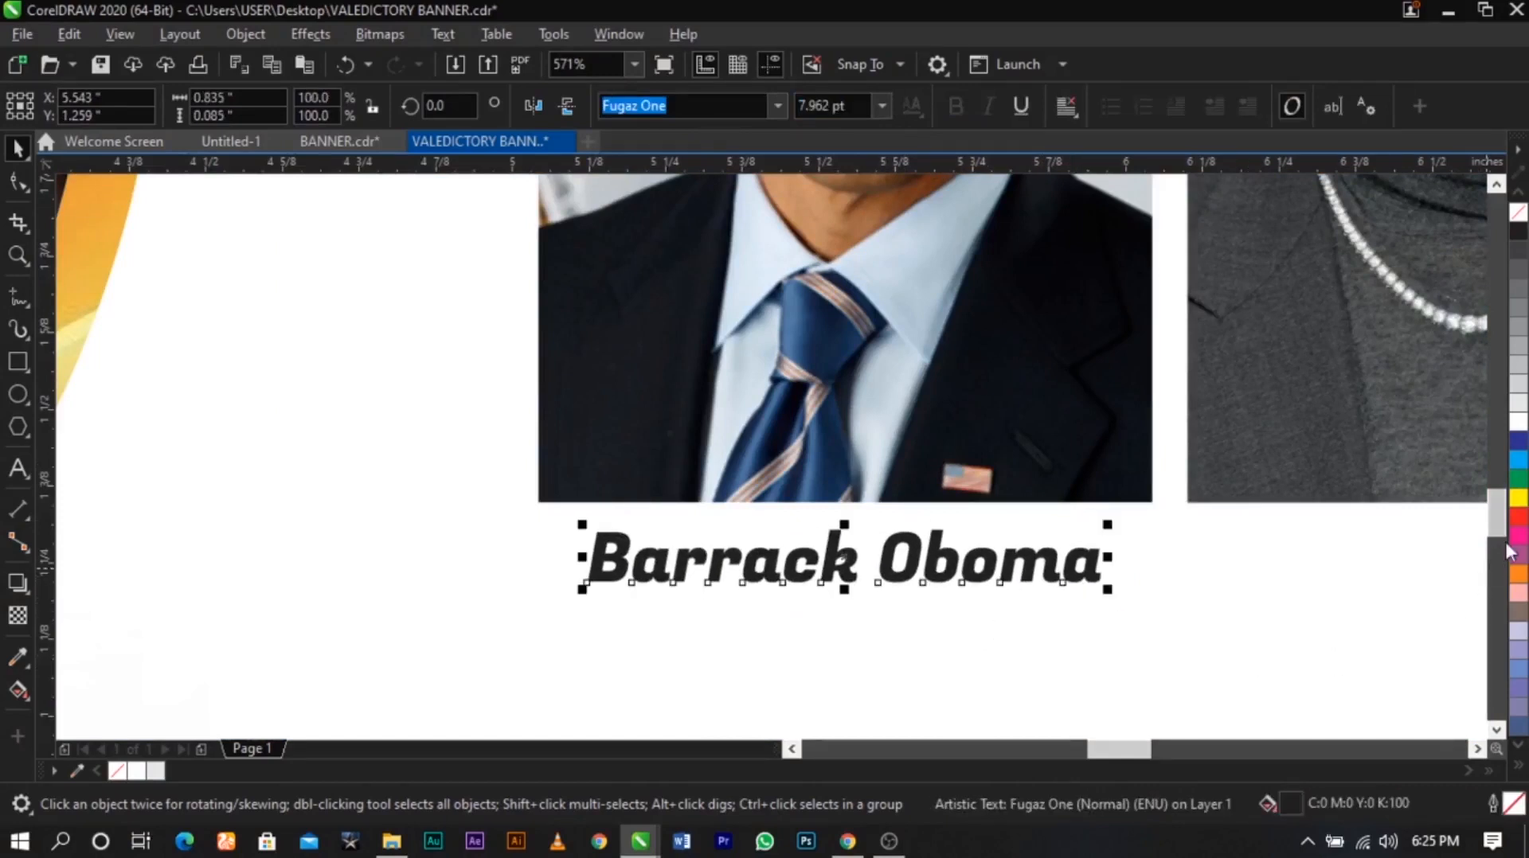
Fill the name caption with a muted magenta, C:35 M:93 Y:26 K:2
left_click(1515, 538)
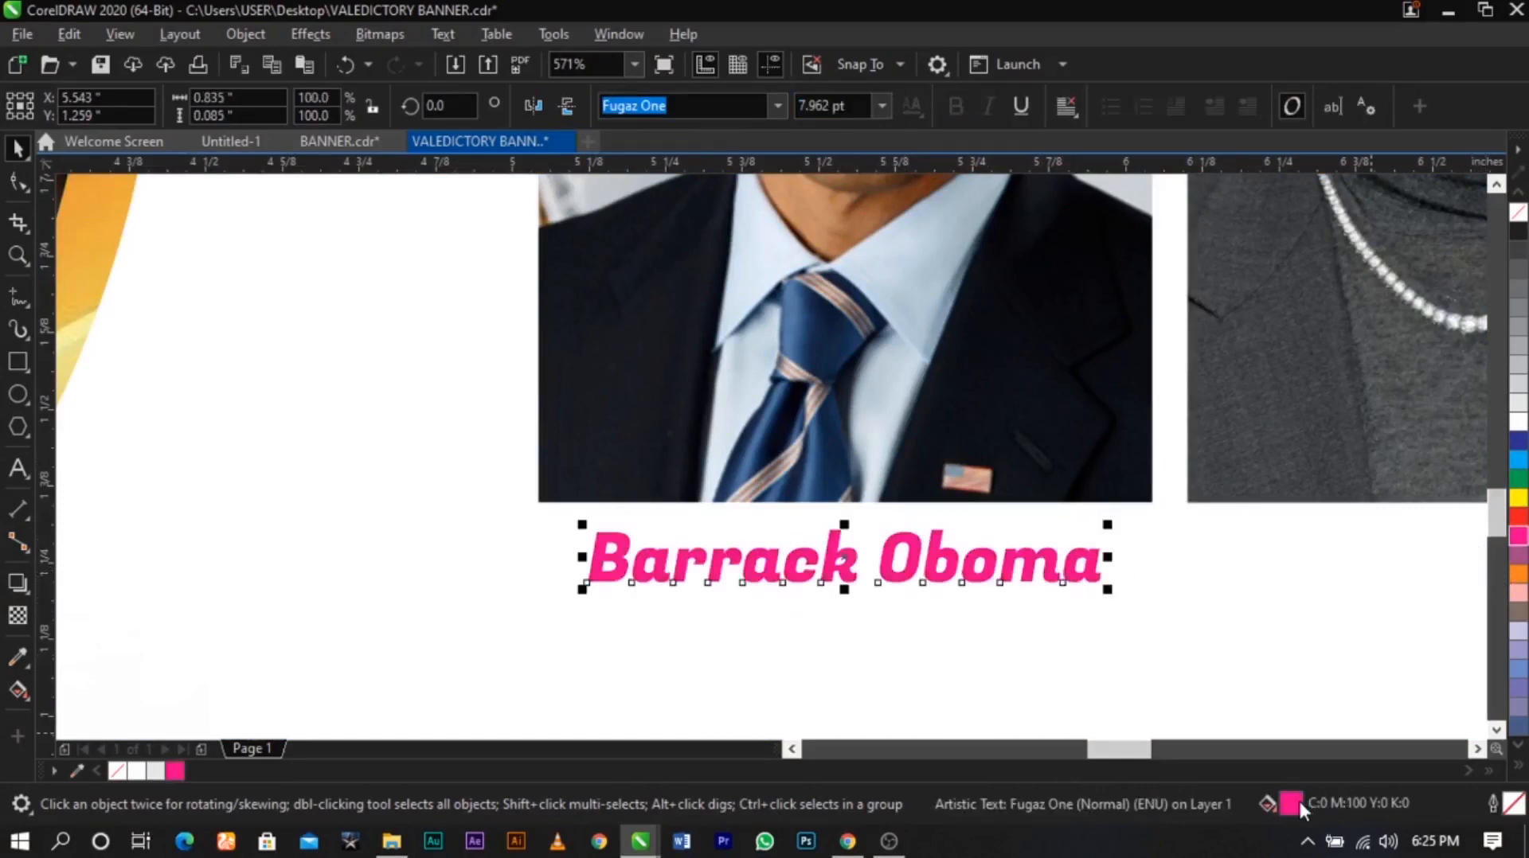
key("shift+F11")
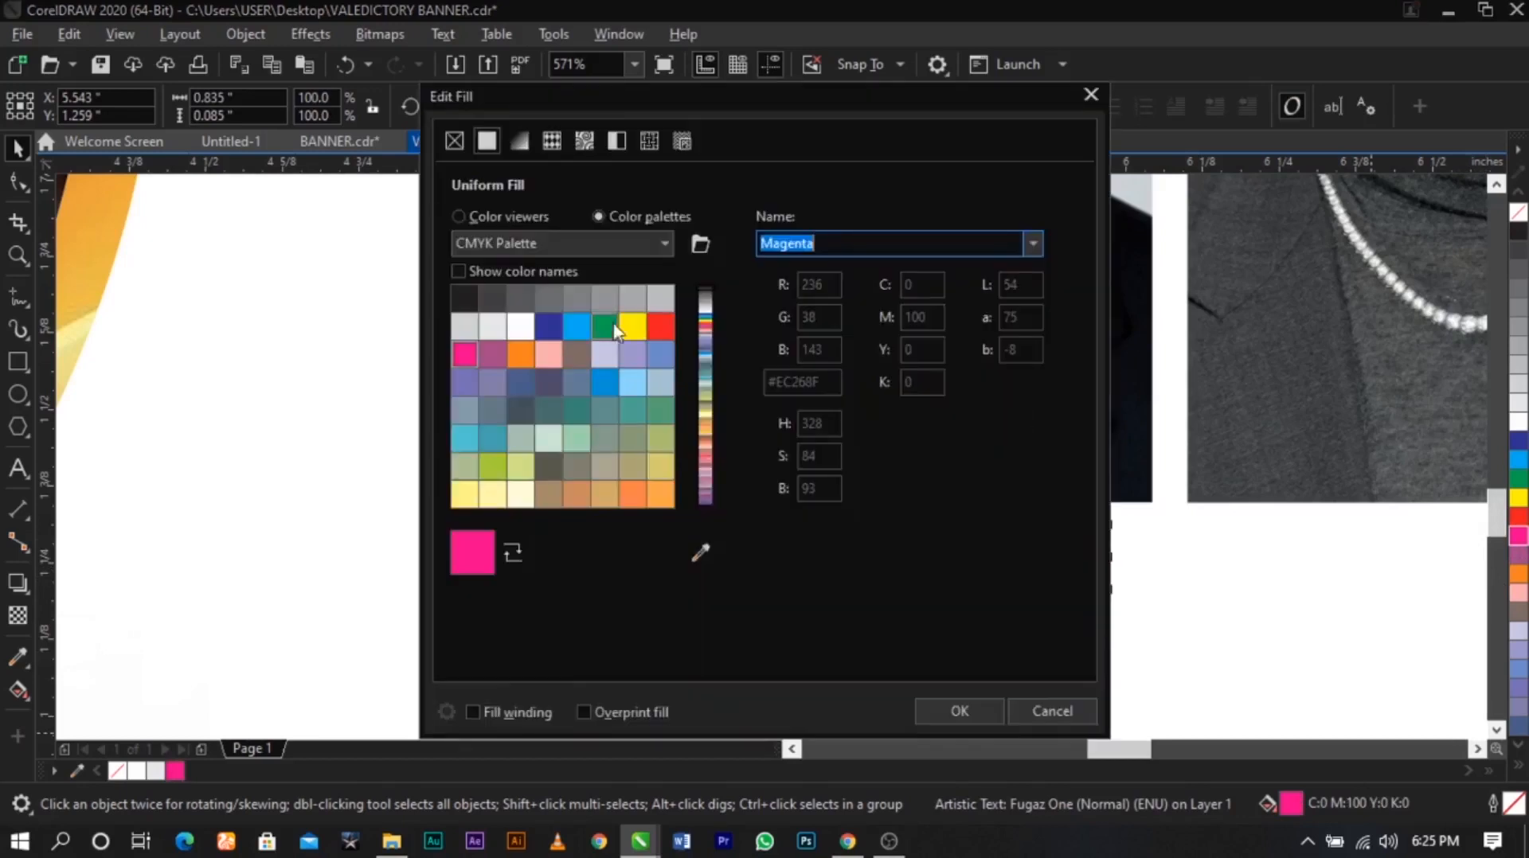
left_click(523, 218)
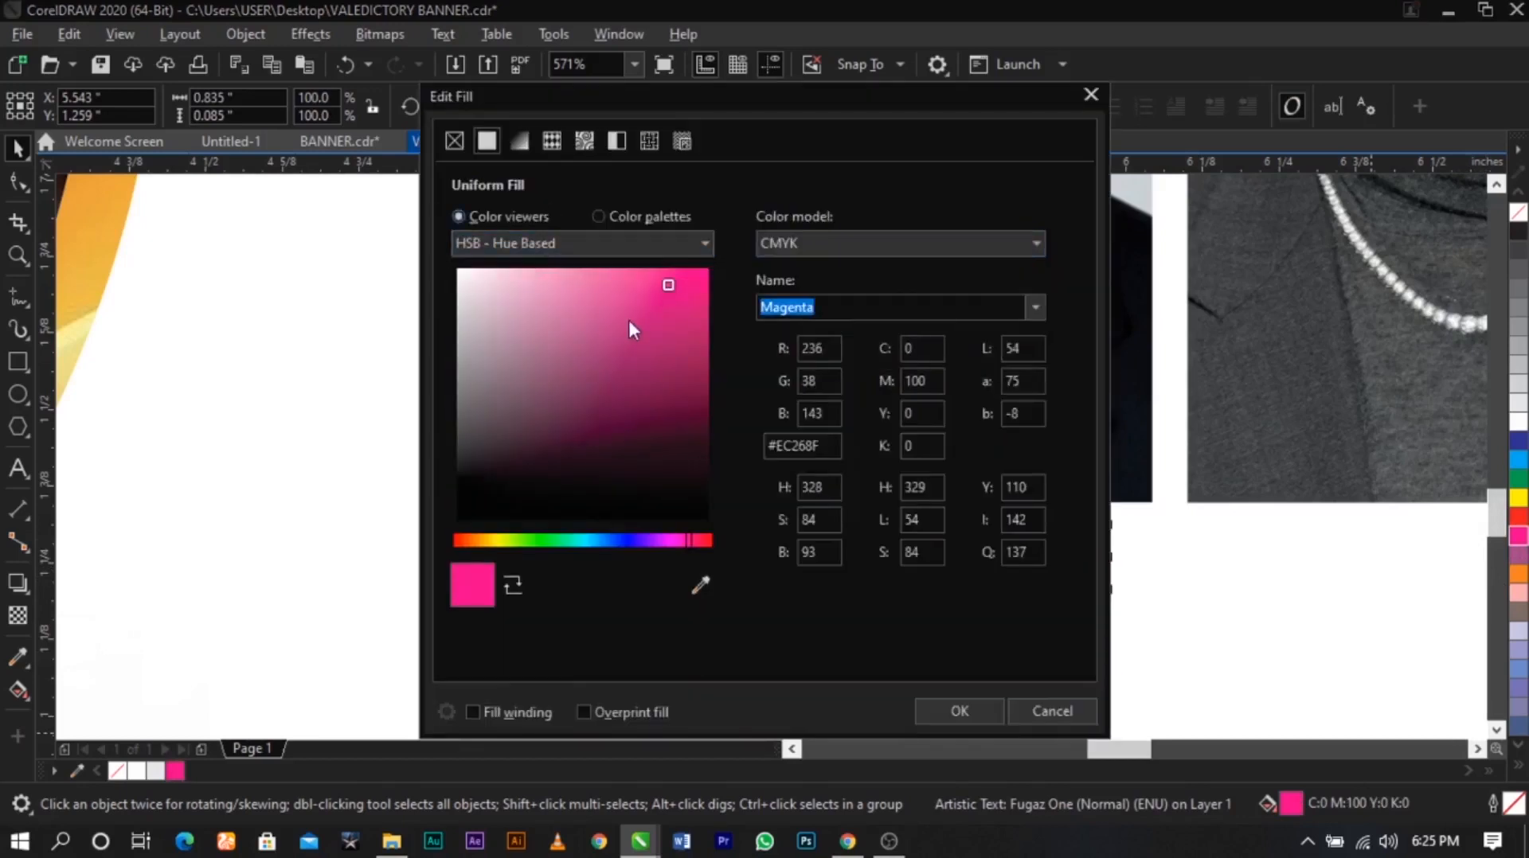
left_click_drag(627, 317, 608, 352)
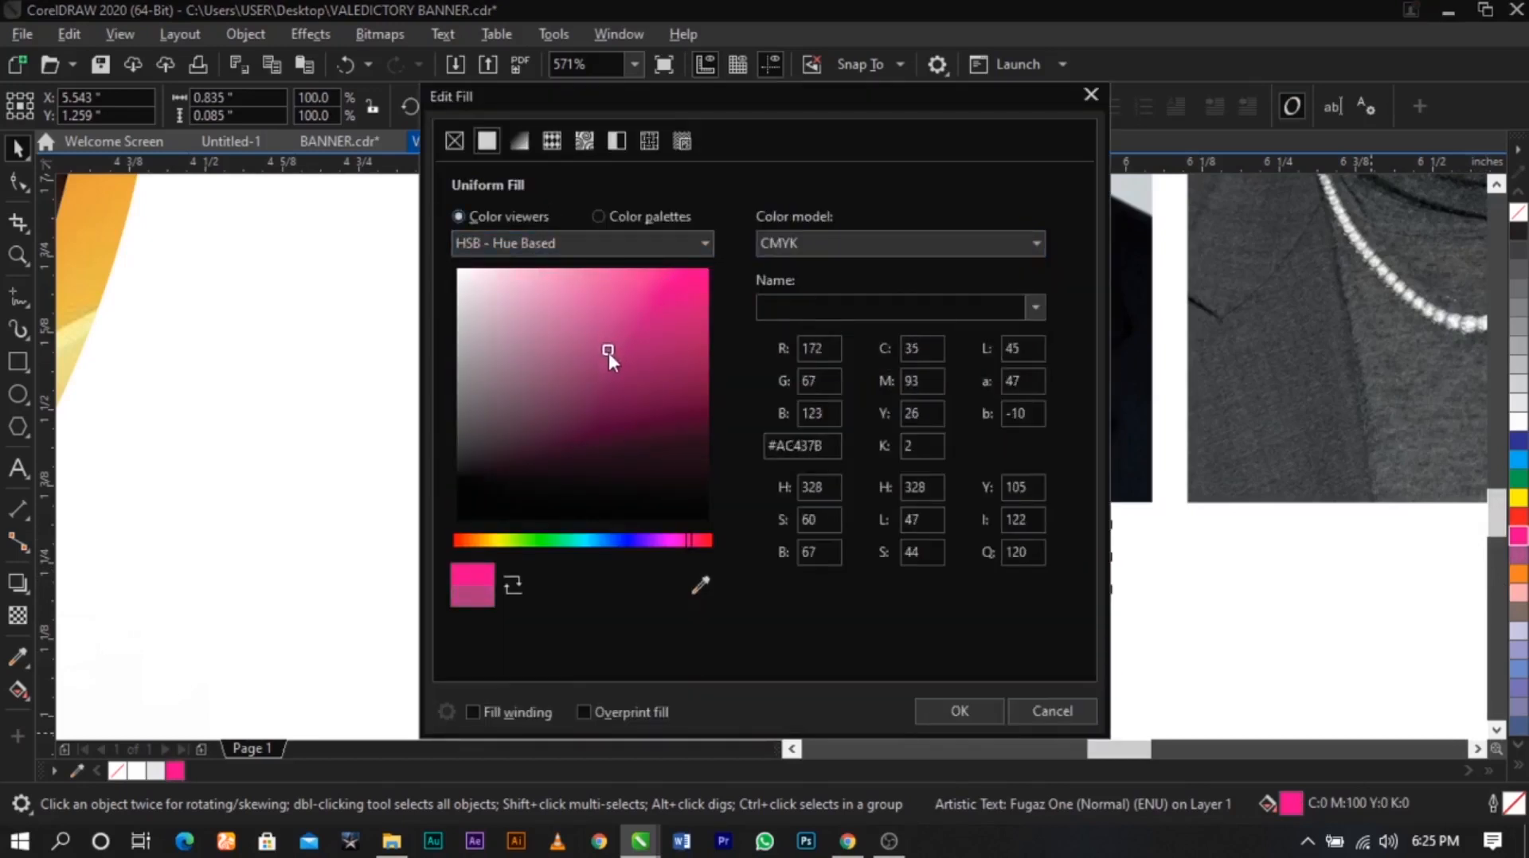
left_click(958, 710)
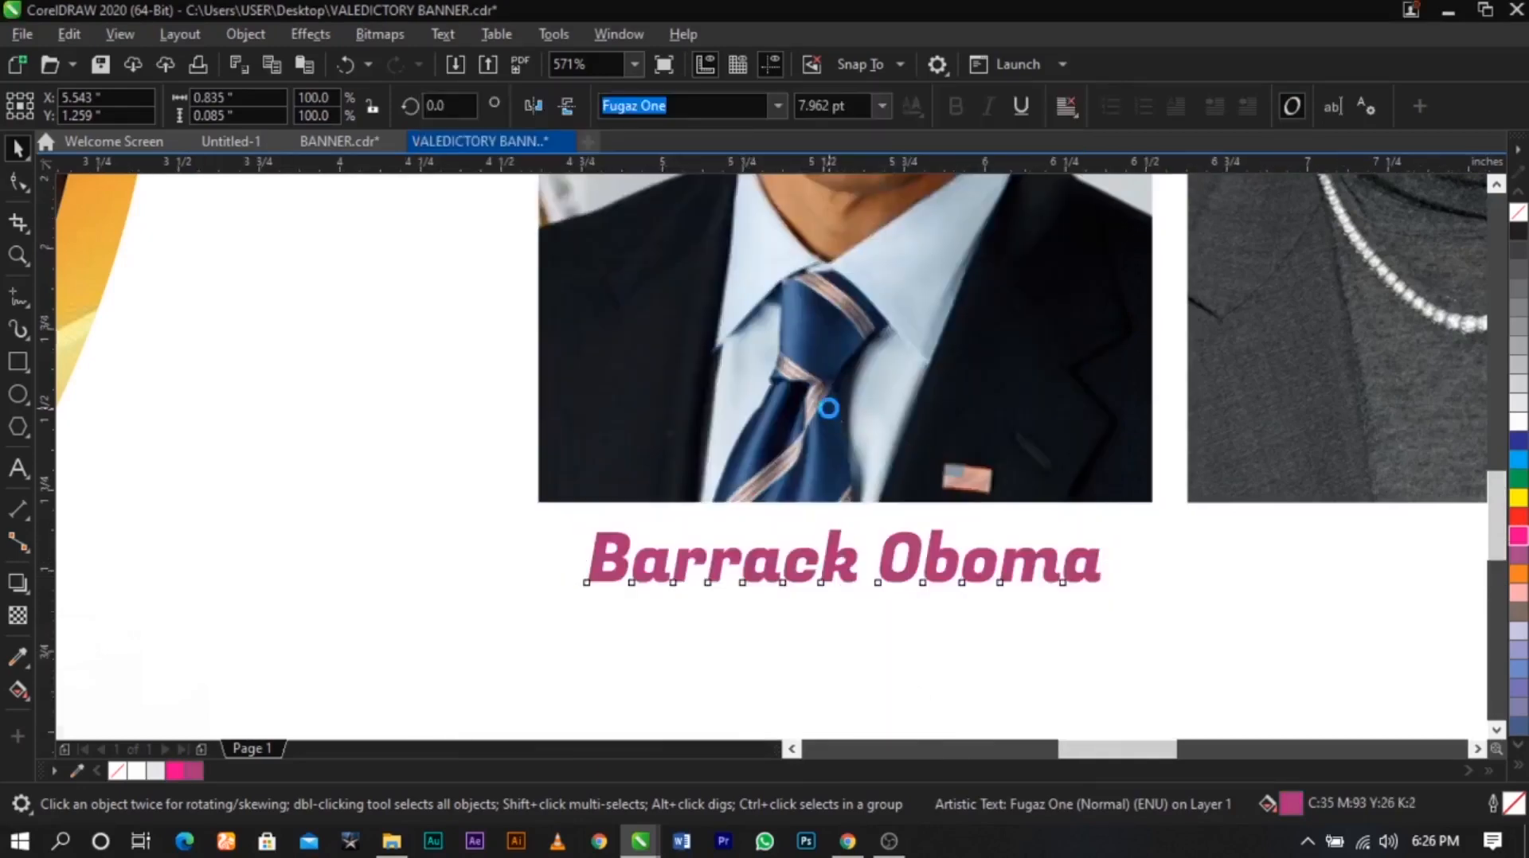
Enlarge the name caption about its centre to about 8.5 pt, nearly the portrait's width
scroll(906, 542, "down", 3)
scroll(1068, 579, "down", 3)
scroll(911, 487, "up", 5)
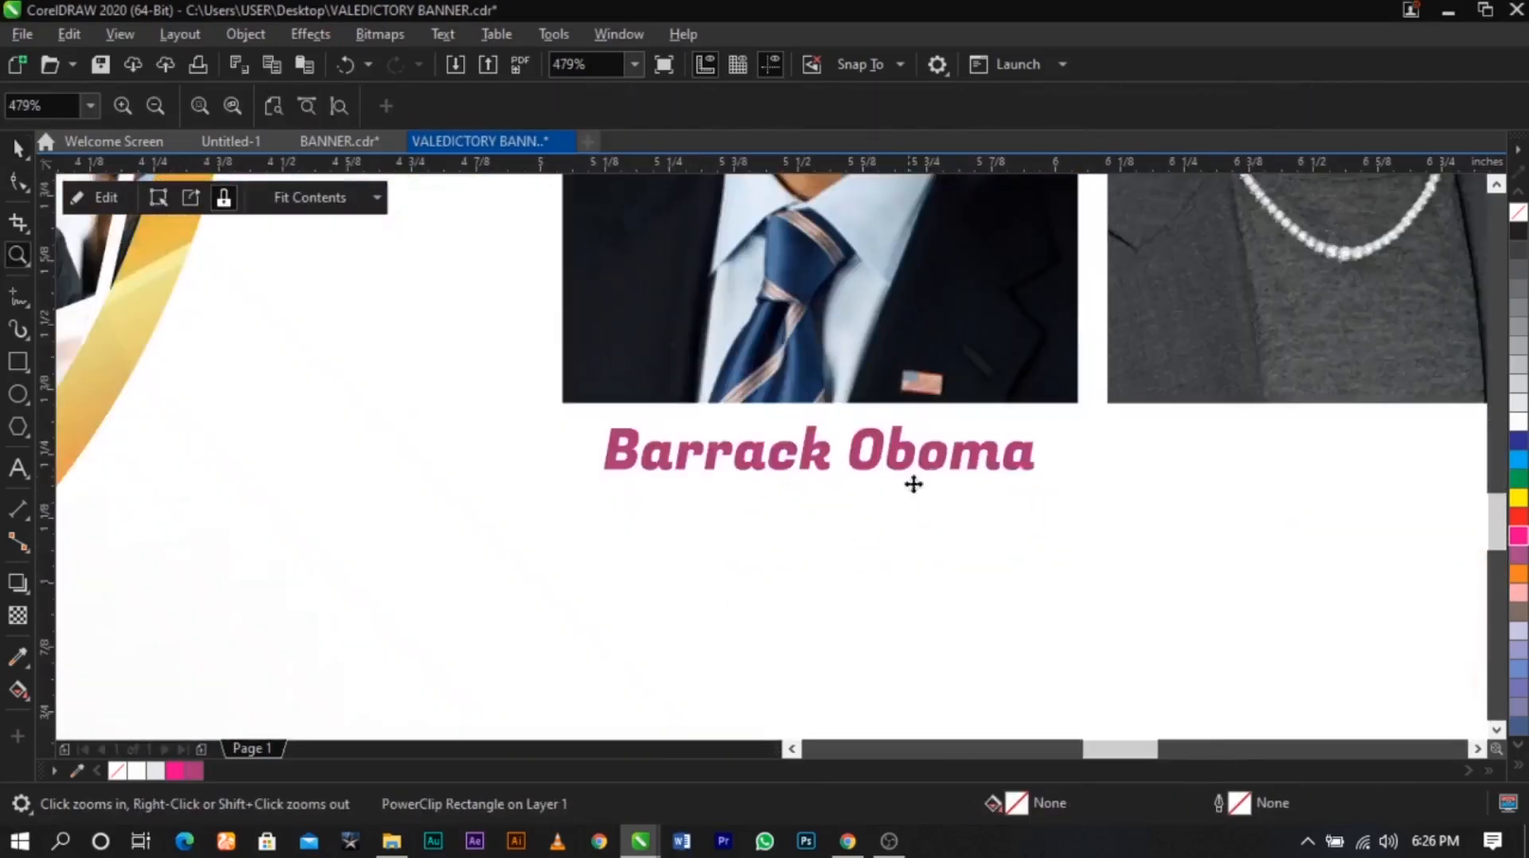
left_click(995, 466)
left_click_drag(1041, 485, 1056, 498)
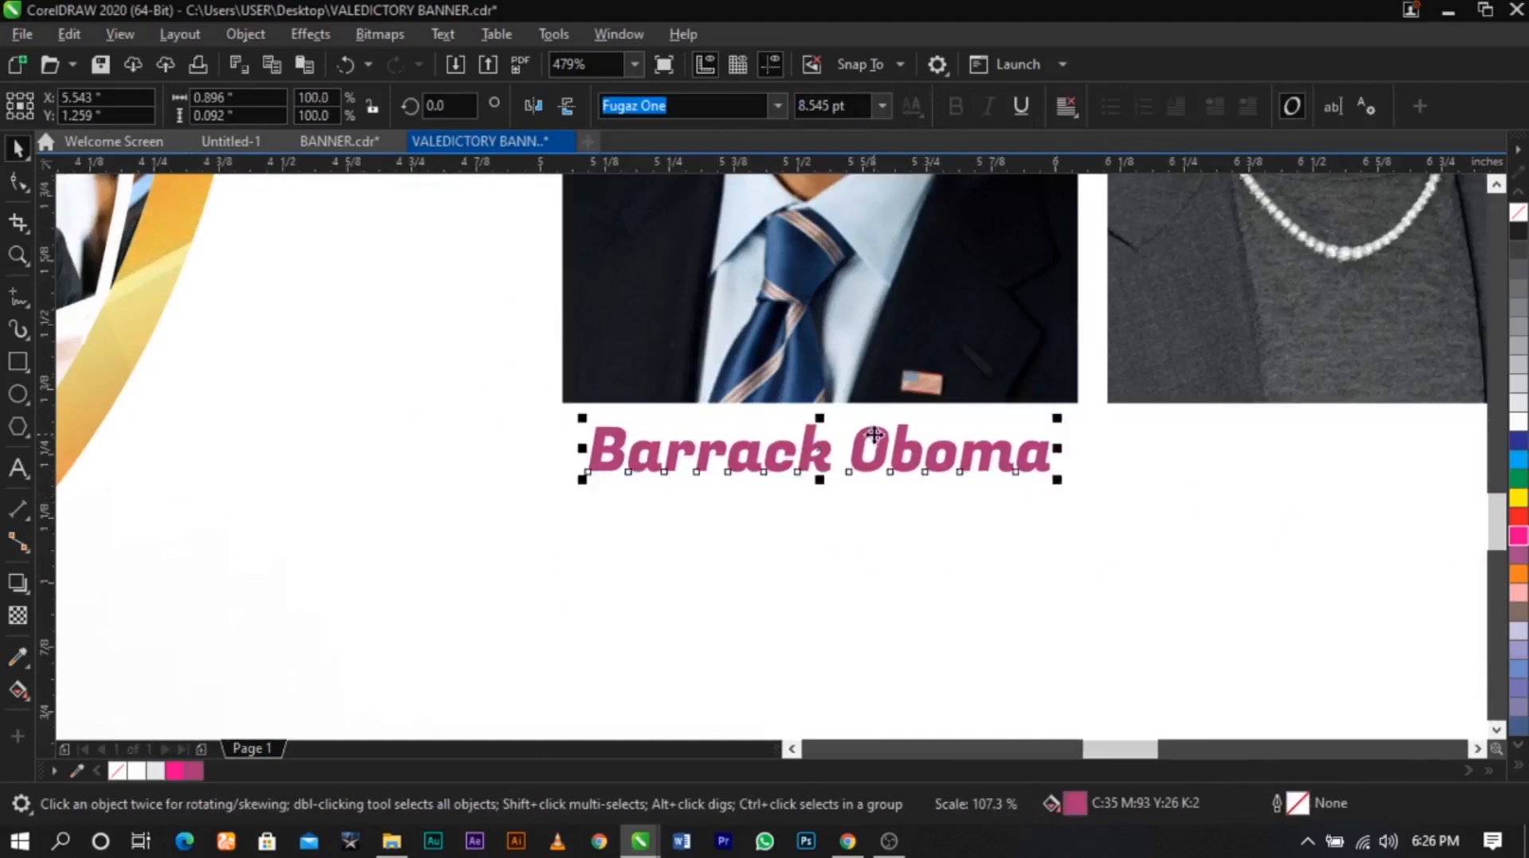
Duplicate the name caption directly below and change the copy to centred two-line Arial text at about 7.55 pt, "Ex. Present United State of Amarica"
scroll(874, 435, "down", 2)
key("F2")
left_click_drag(709, 351, 1073, 498)
left_click_drag(953, 500, 953, 572)
double_click(953, 574)
key("ctrl+a")
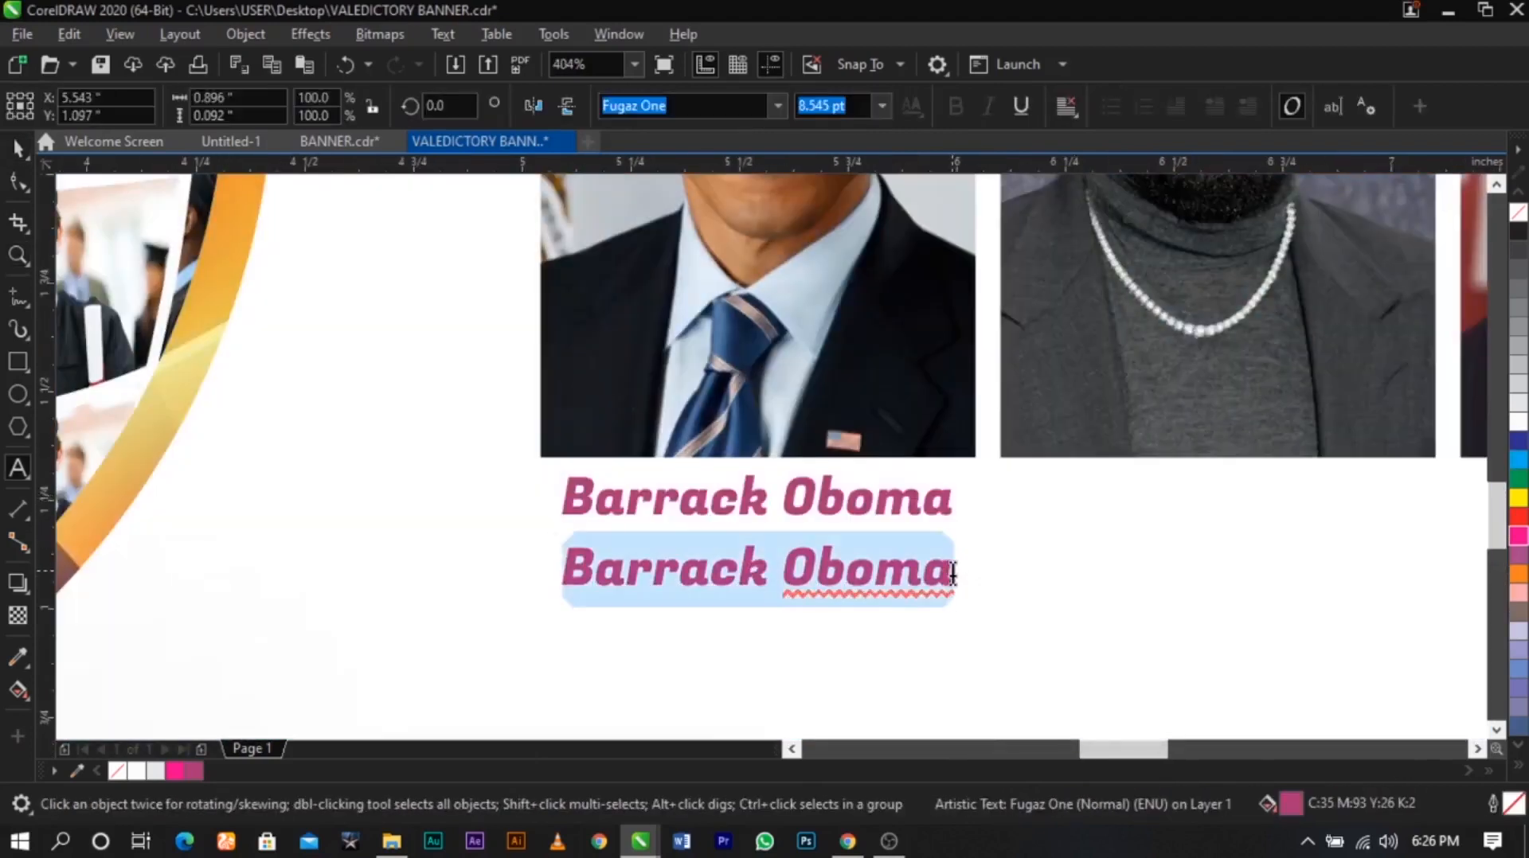
type("Ex. Present United")
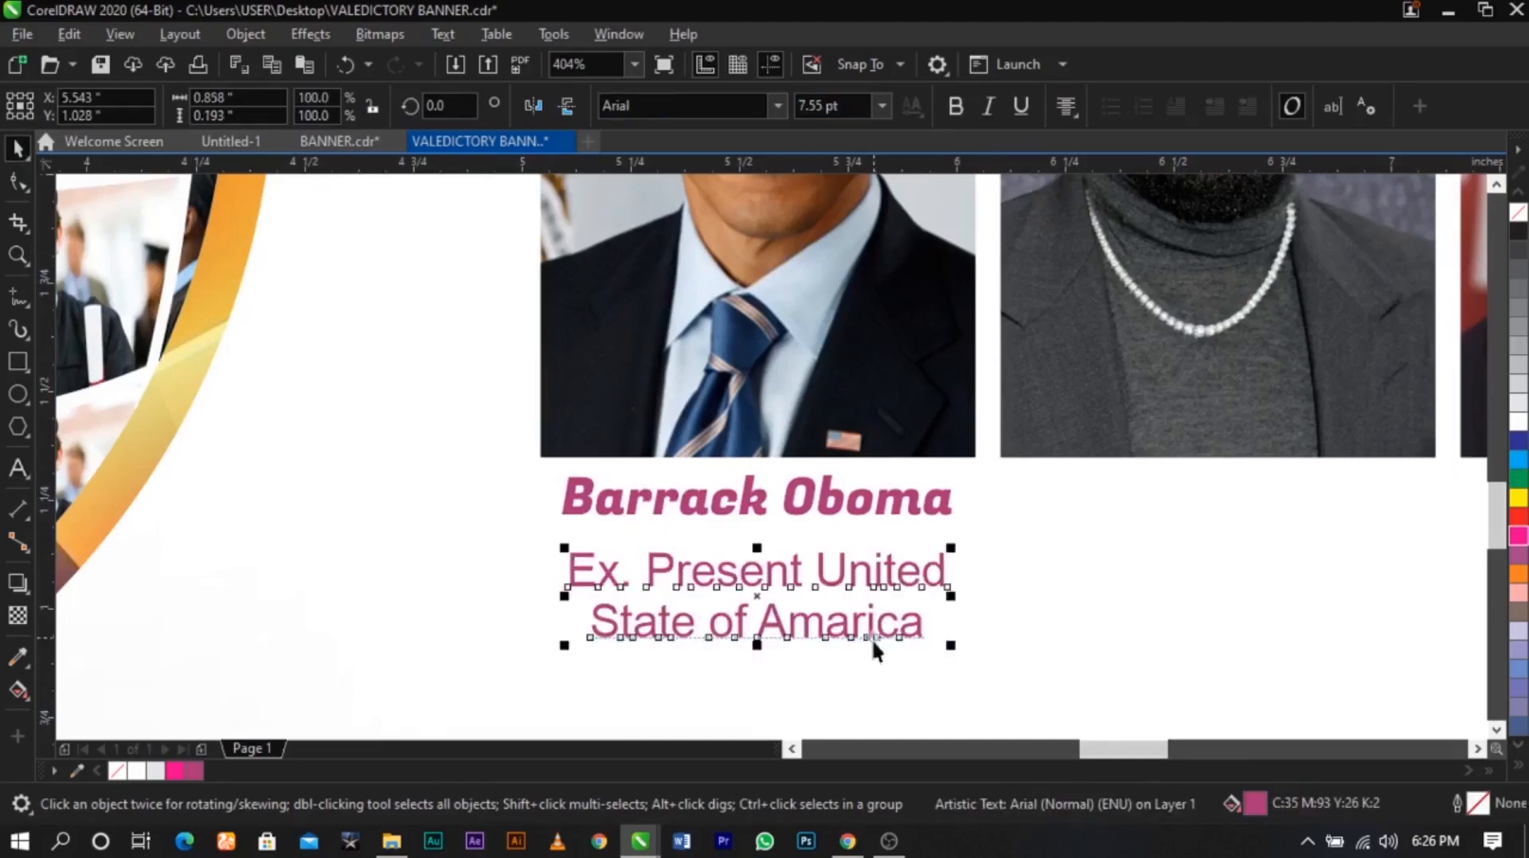
Tighten the line spacing of the two-line title text slightly and move it up closer to the name caption
left_click_drag(557, 650, 566, 642)
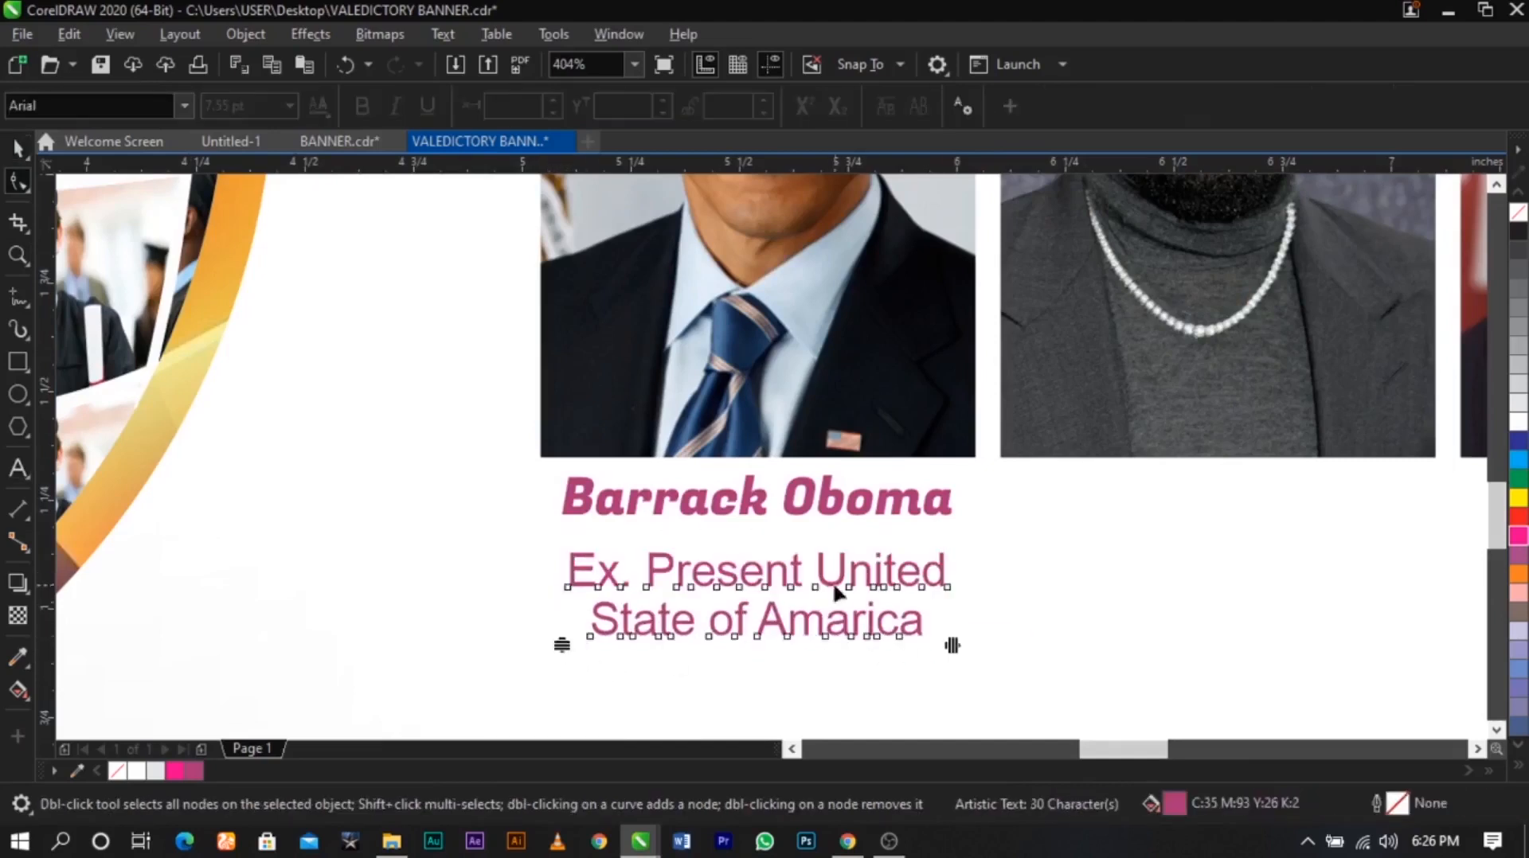
key("space")
left_click_drag(844, 579, 847, 562)
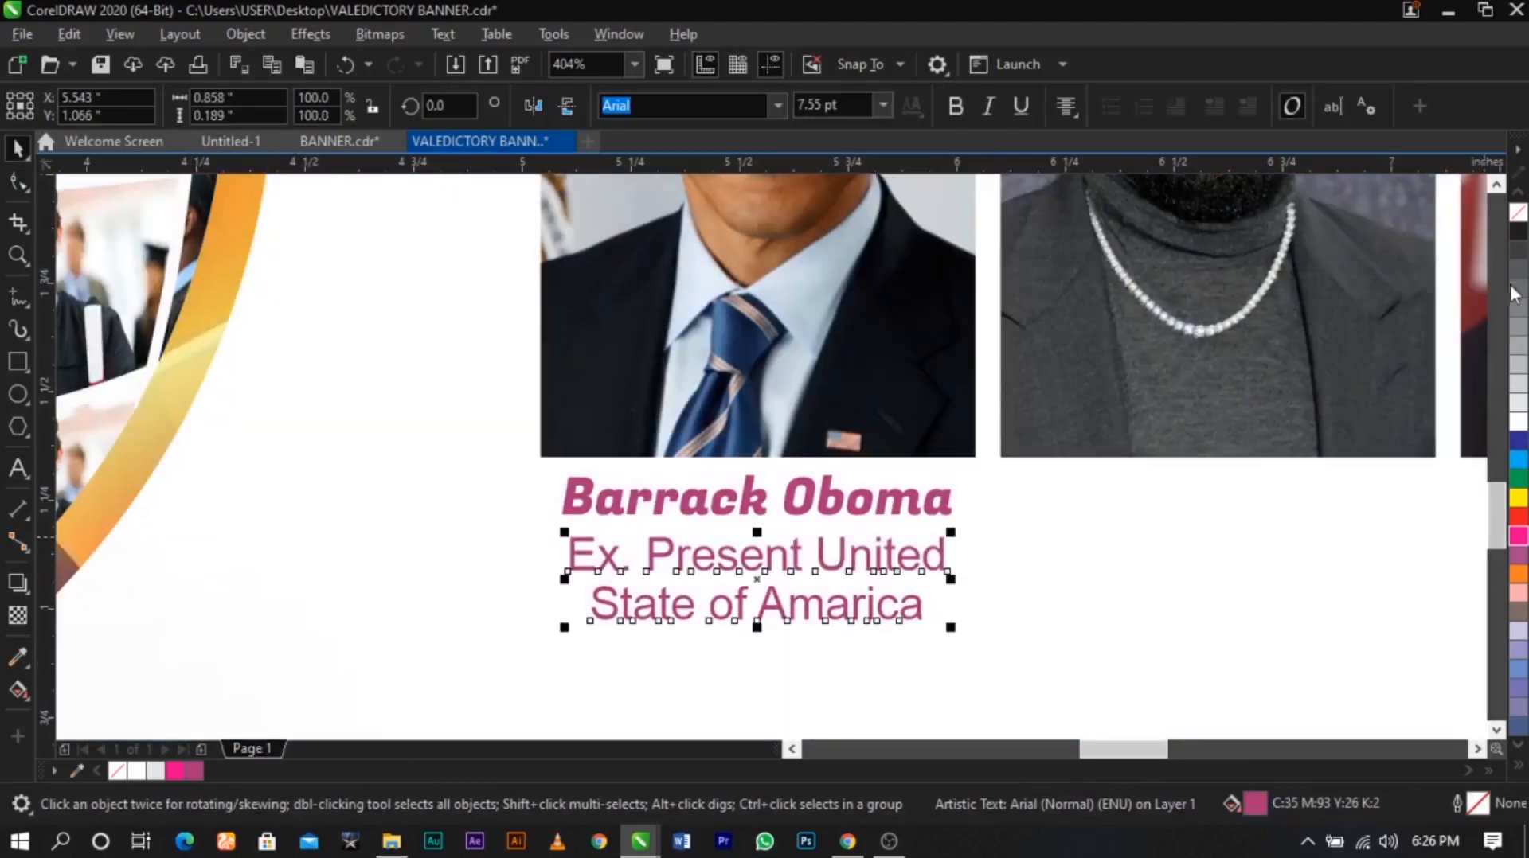
Fill the two-line title with black, K:100, and scale it together with the name caption to about 7.36 pt and 8.33 pt
left_click(1516, 243)
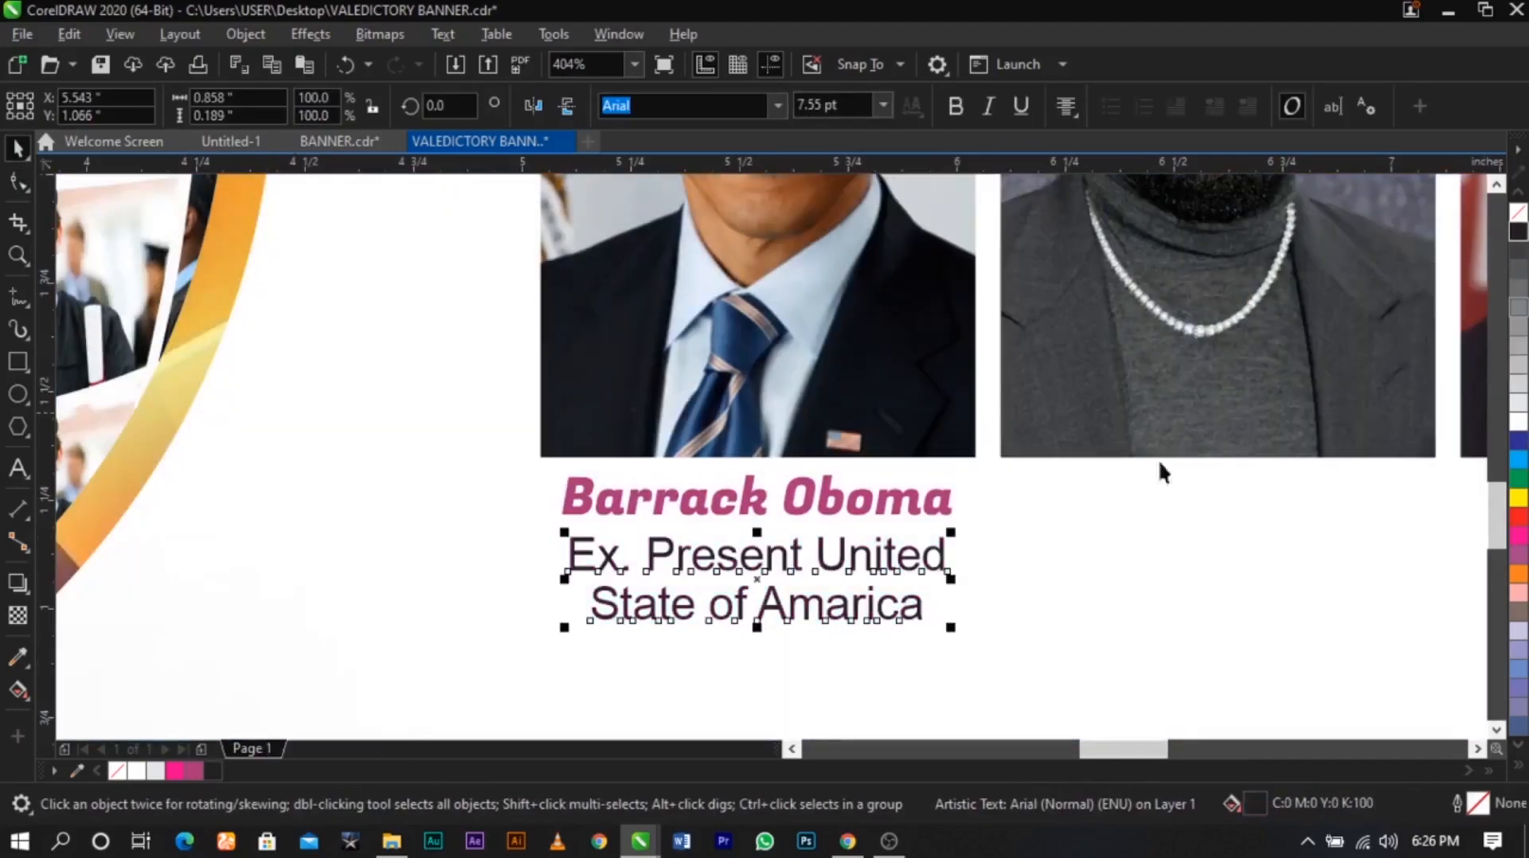
left_click(936, 509, "shift")
left_click(932, 559, "shift")
left_click(930, 565, "shift")
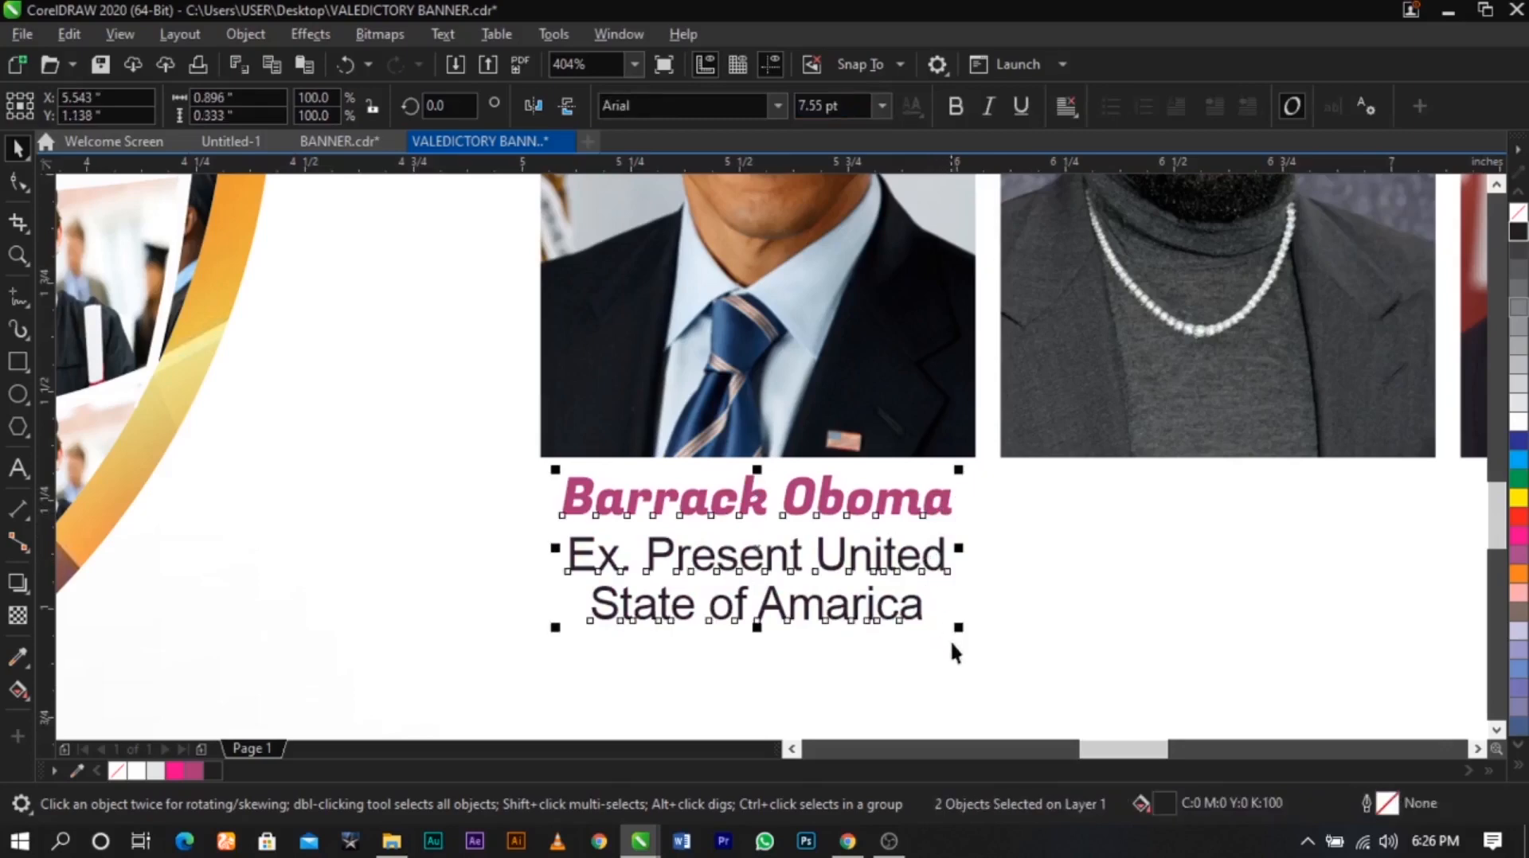
left_click_drag(964, 636, 958, 633)
Duplicate the name and title captions horizontally to sit beneath the second portrait
scroll(806, 502, "down", 1)
key("F2")
left_click_drag(512, 314, 1399, 671)
left_click_drag(644, 470, 995, 479)
left_click(994, 482)
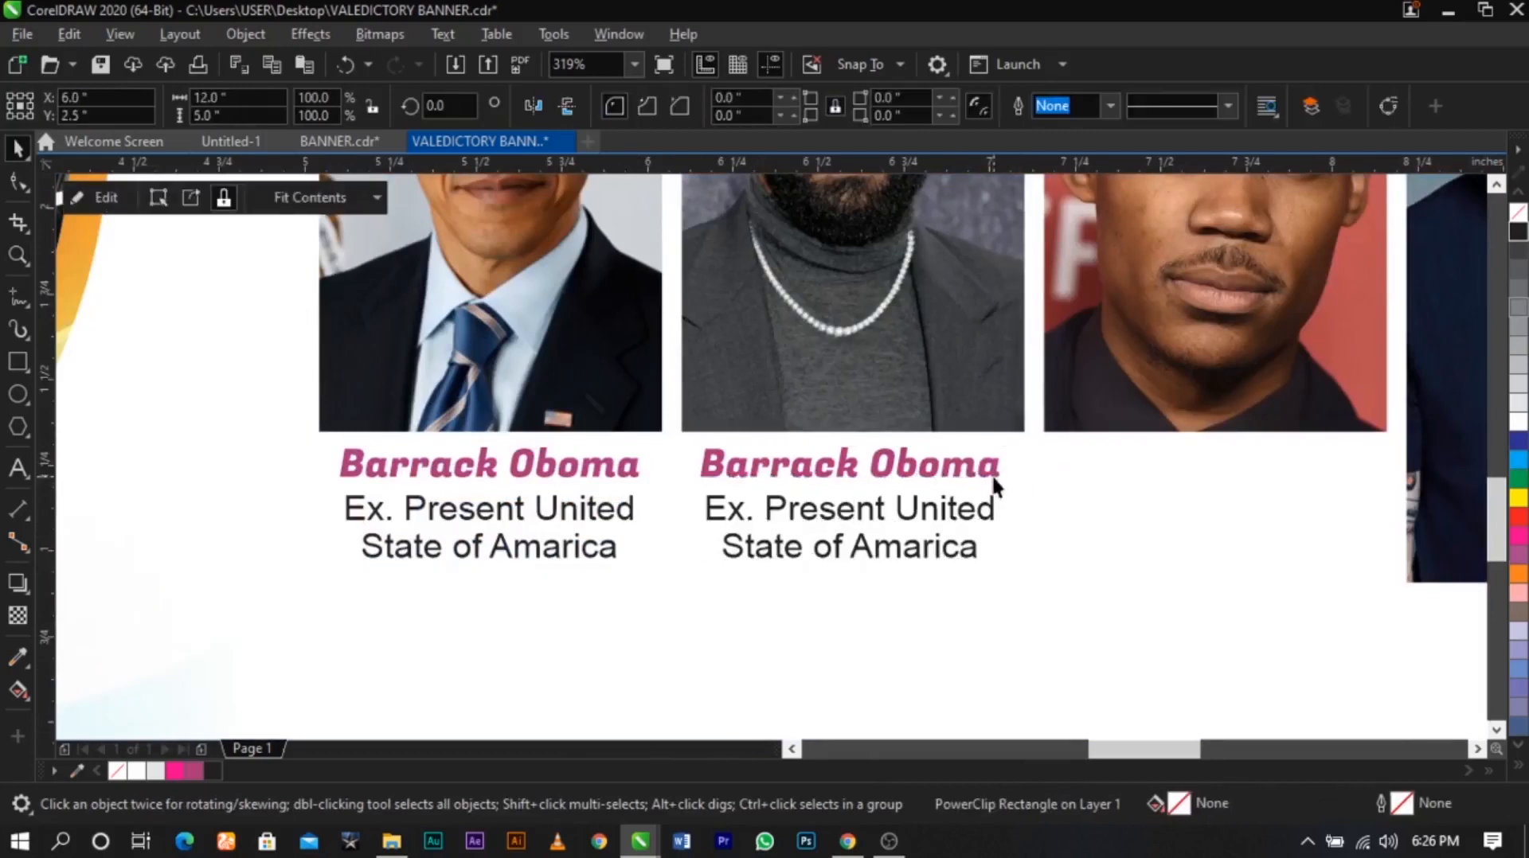
Change the second portrait's name caption to "Drake" and centre it horizontally over its title text
double_click(992, 473)
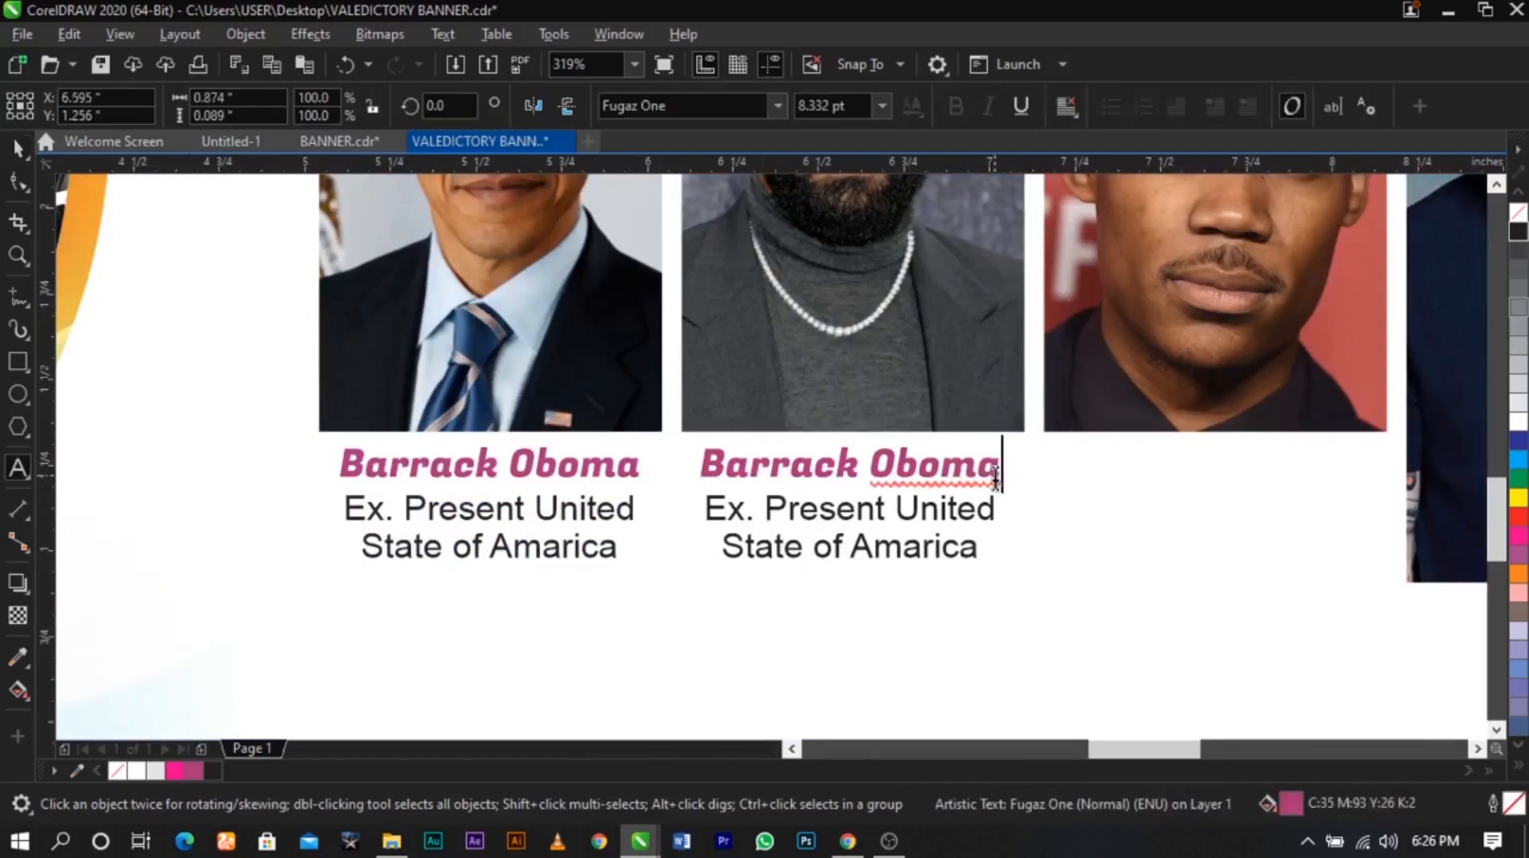
key("ctrl+a")
type("Dr")
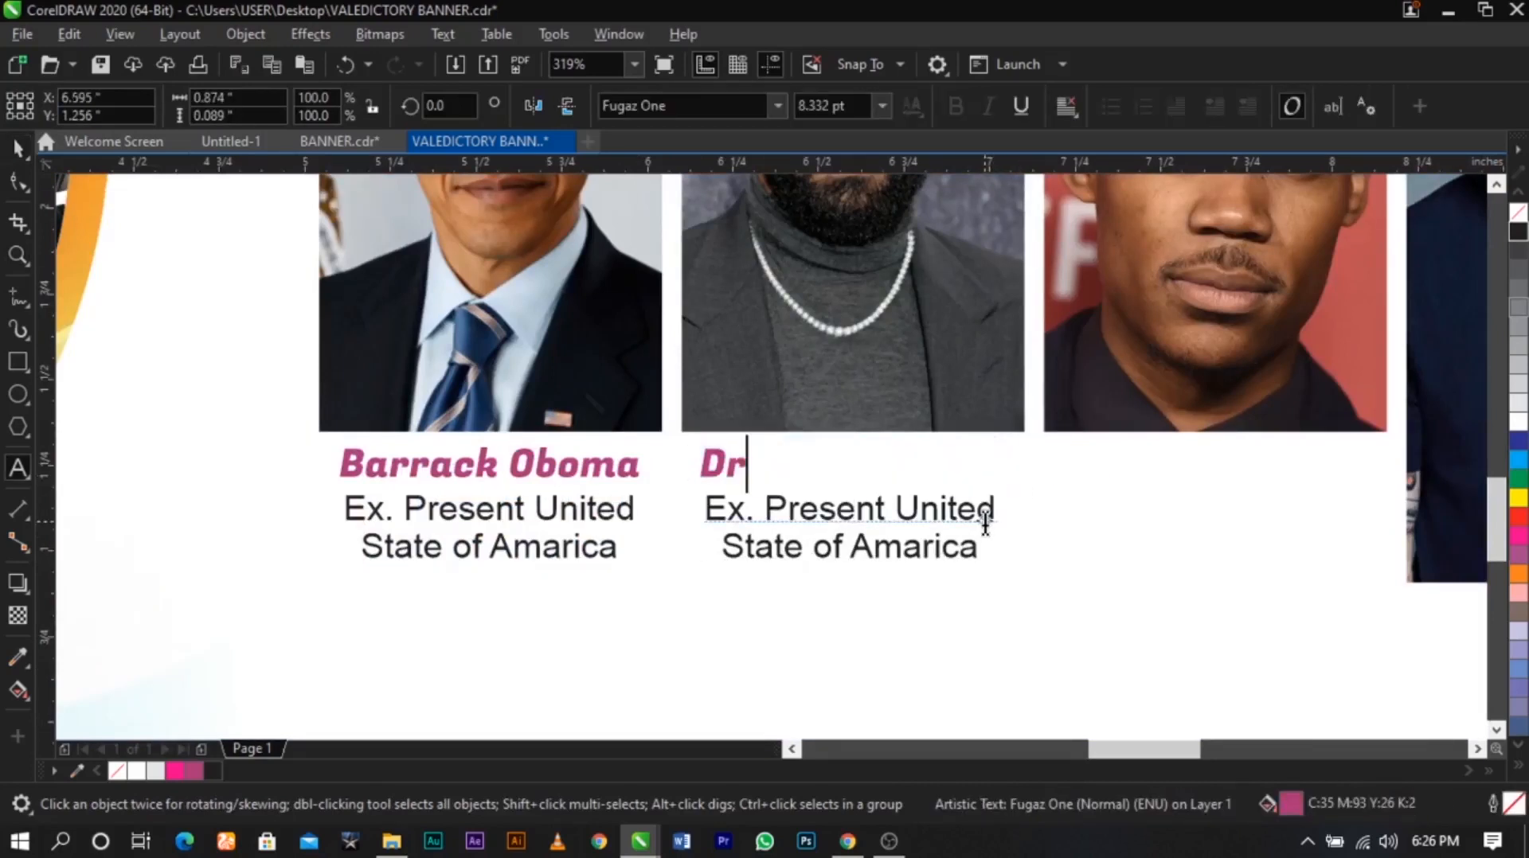
key("ctrl+space")
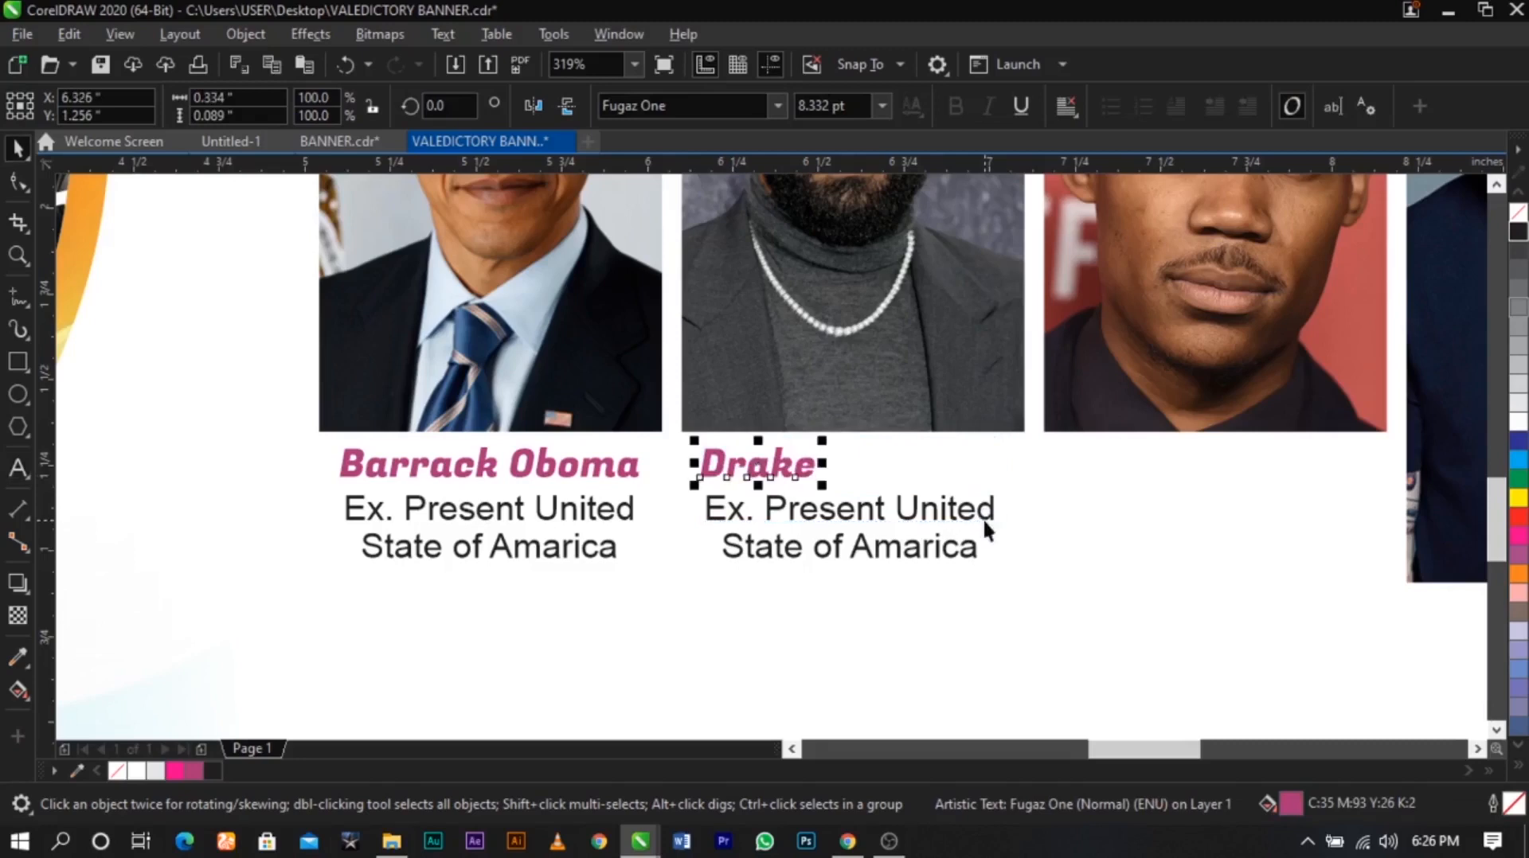
left_click(983, 518, "shift")
key("c")
left_click(1047, 501)
double_click(958, 515)
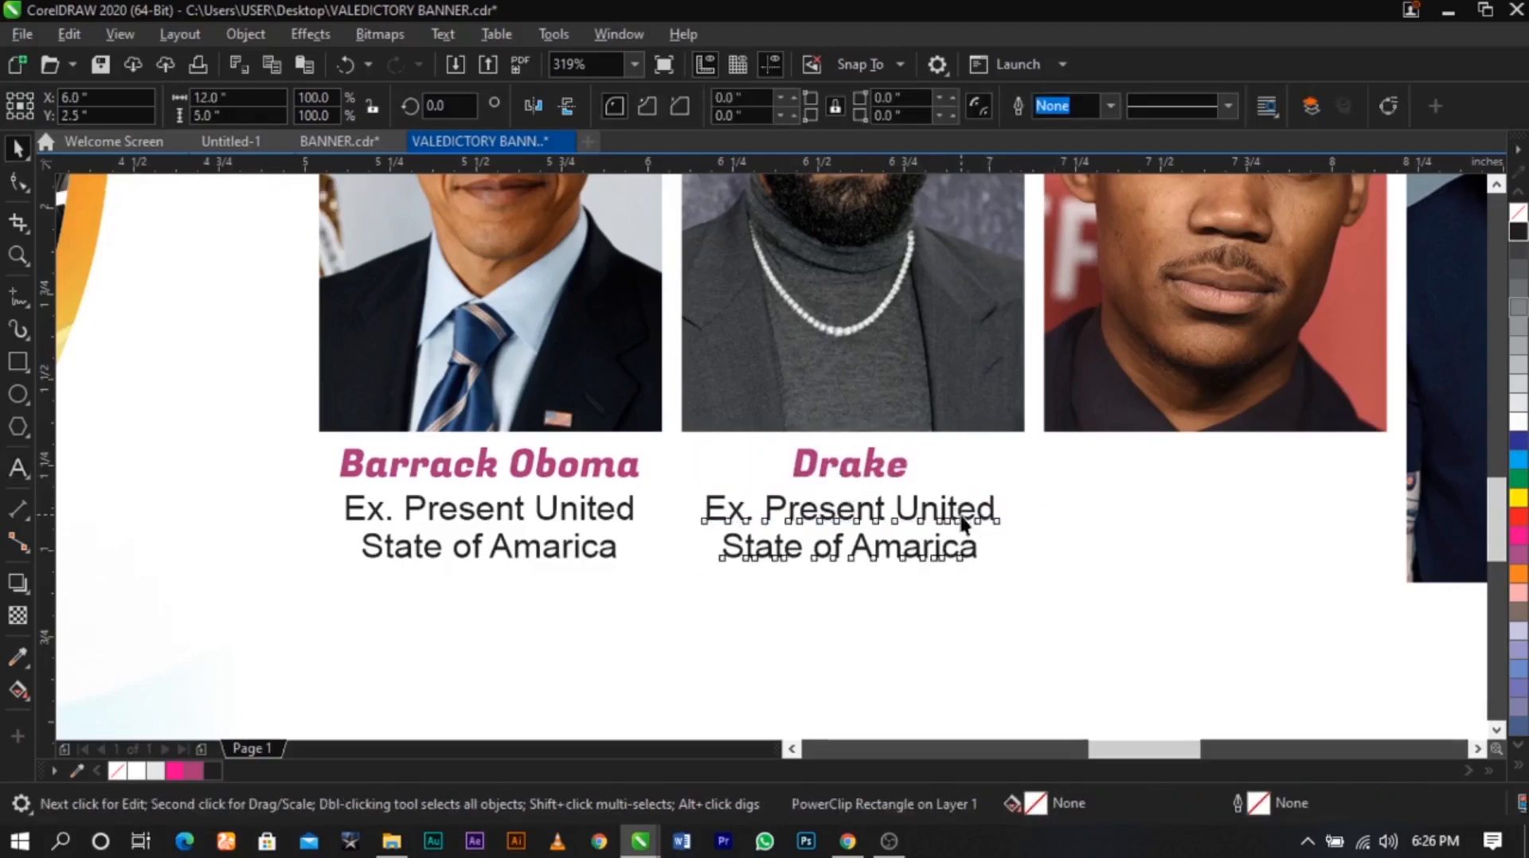
key("ctrl+space")
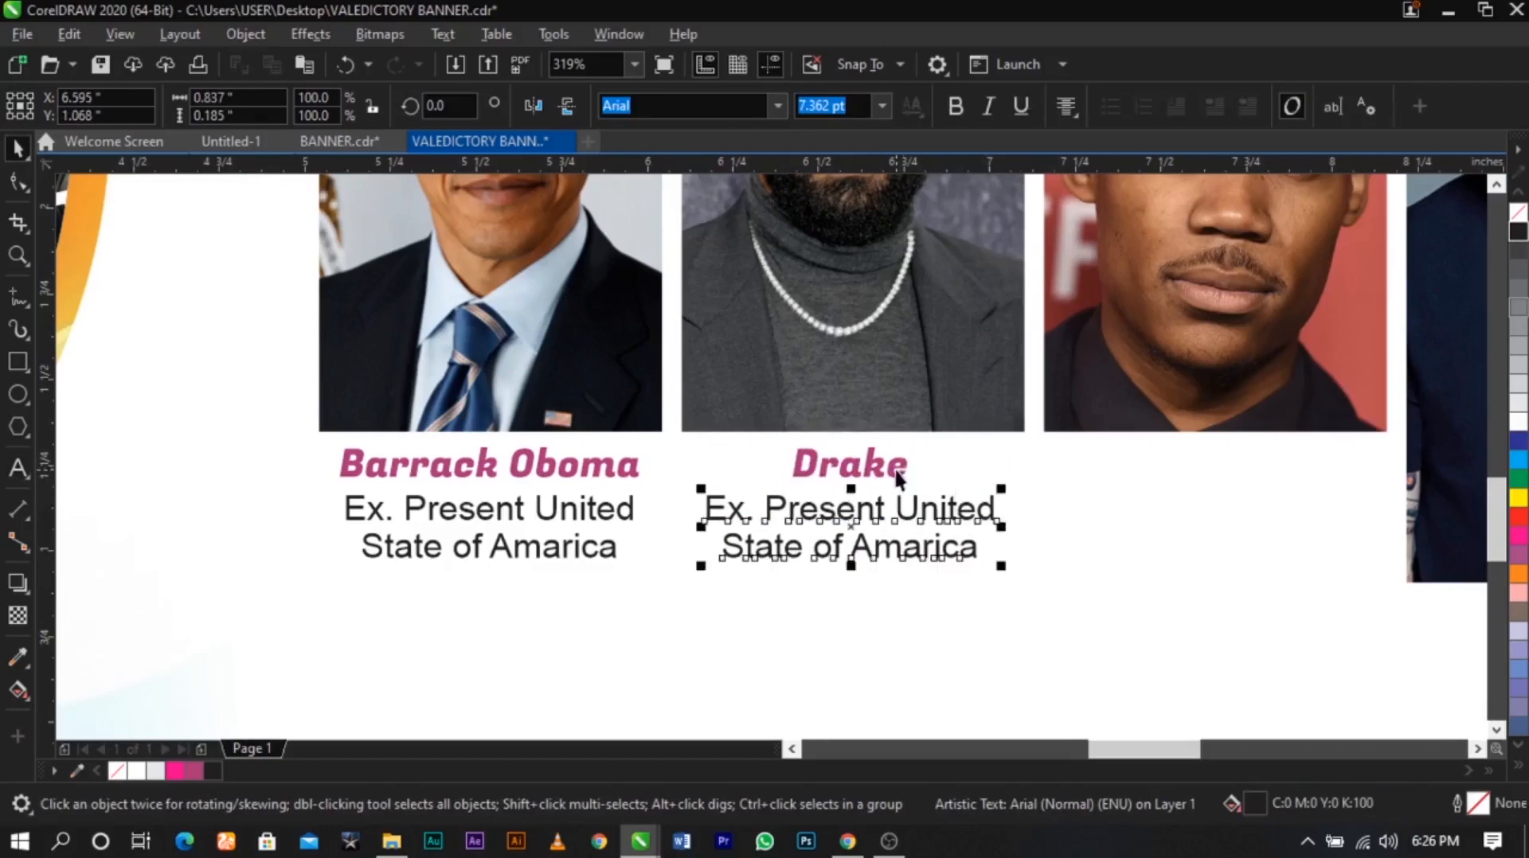
Duplicate the second caption pair beneath the third portrait and change the copied name to "Williams", centred over its title
left_click(876, 464, "shift")
left_click_drag(879, 482, 1242, 485)
double_click(1261, 480)
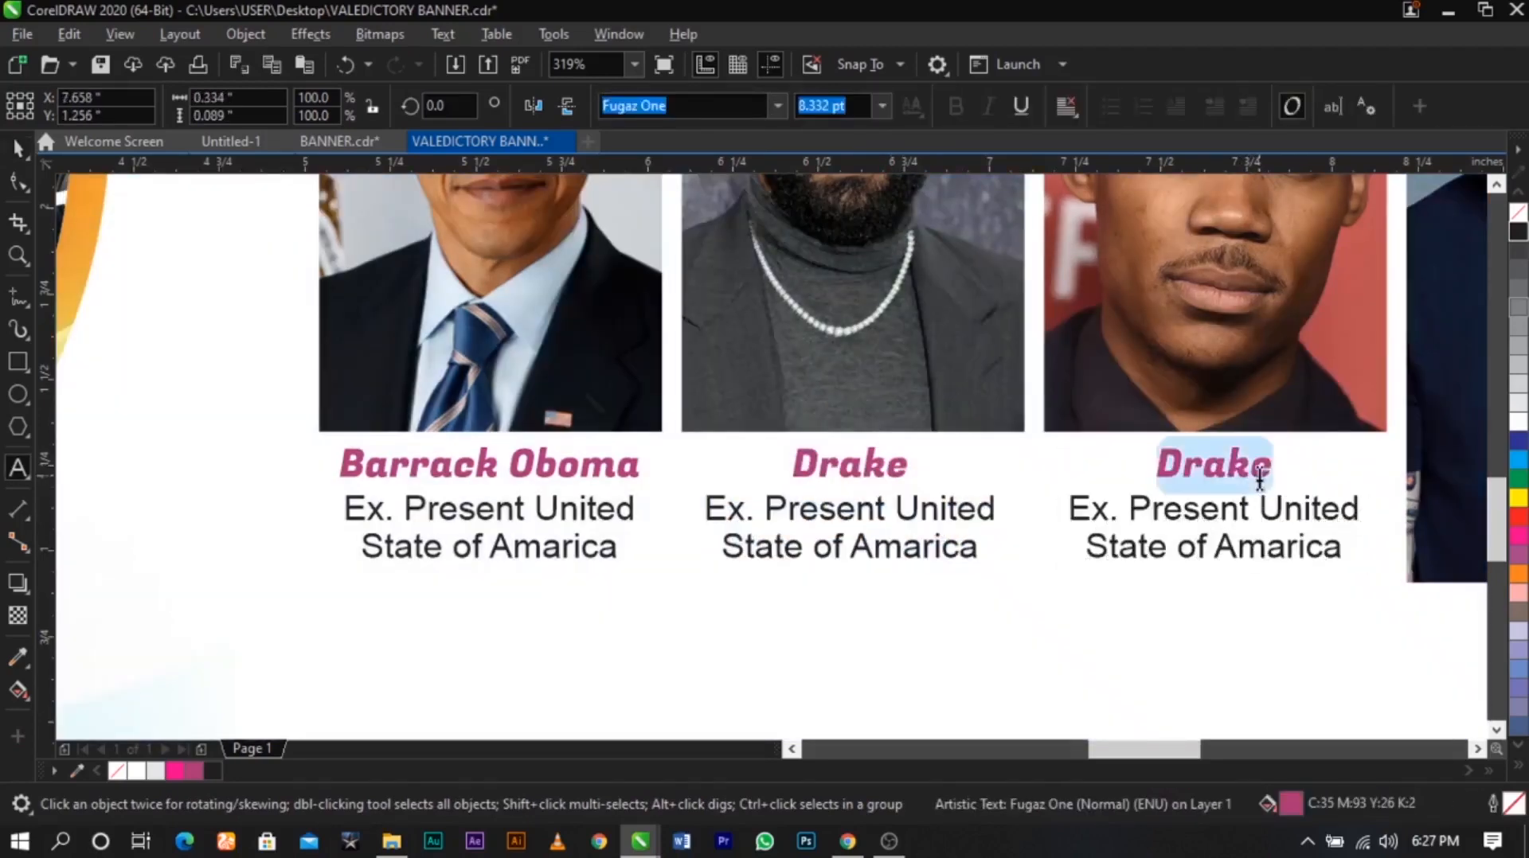
type("Williams")
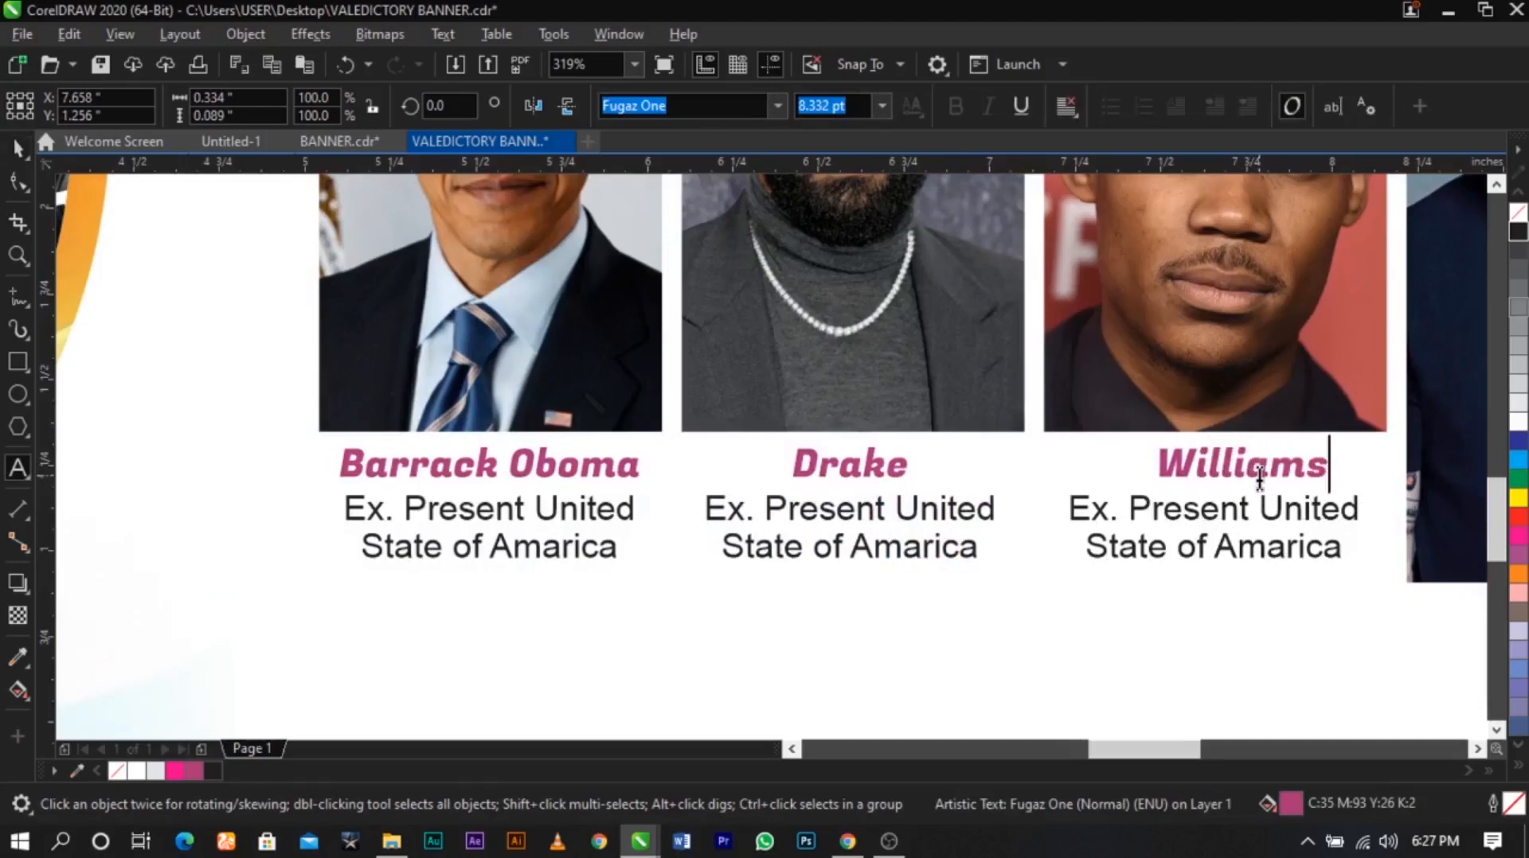
key("ctrl+space")
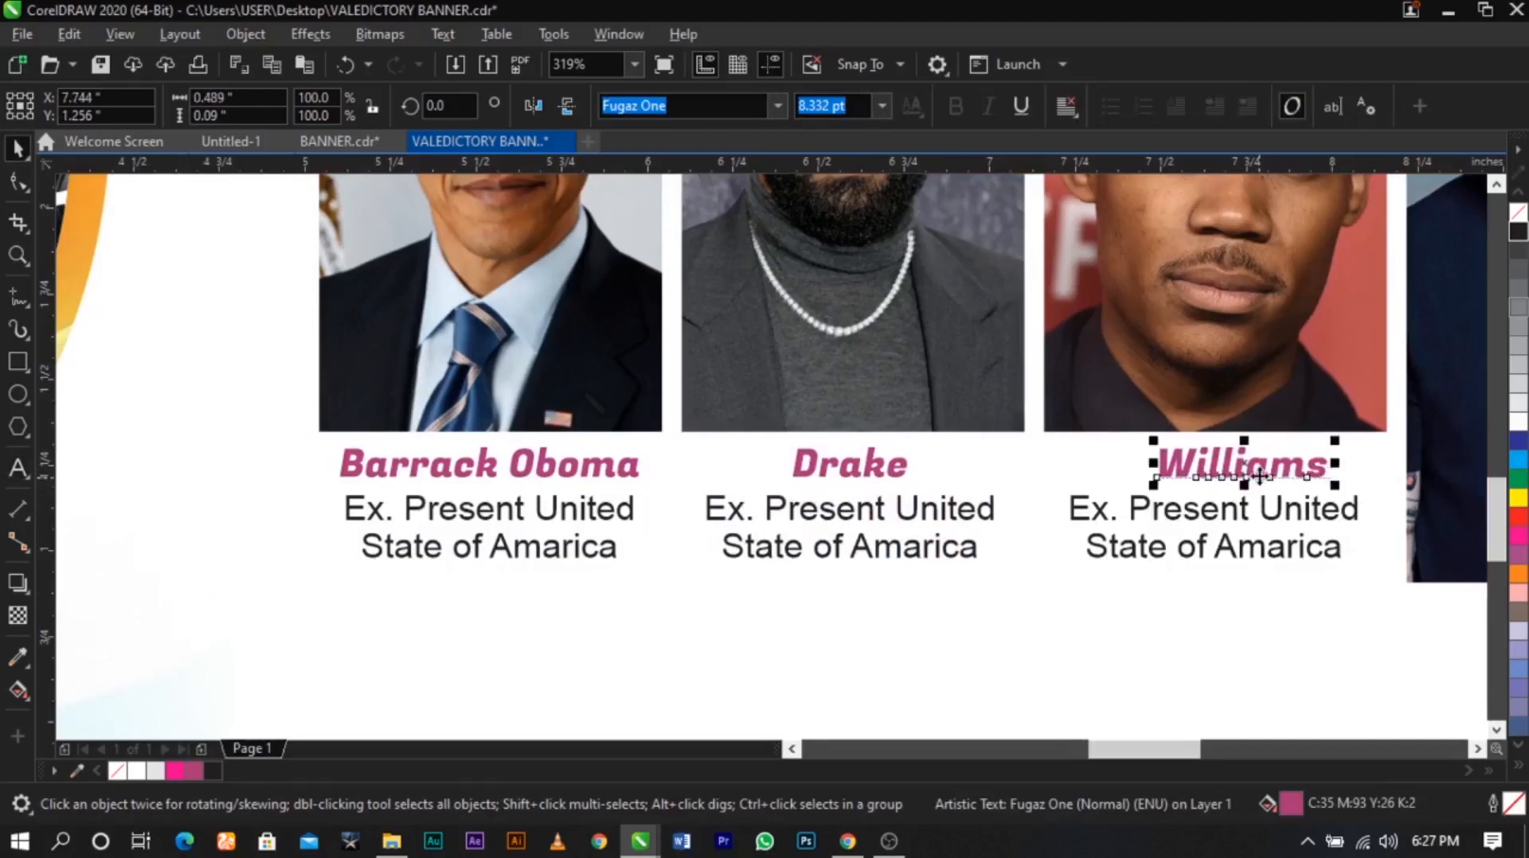
left_click(1263, 518, "shift")
key("c")
left_click(1159, 605)
Duplicate the third portrait's name and title captions beneath the taller fourth portrait, centred under it
scroll(919, 453, "down", 2)
key("z")
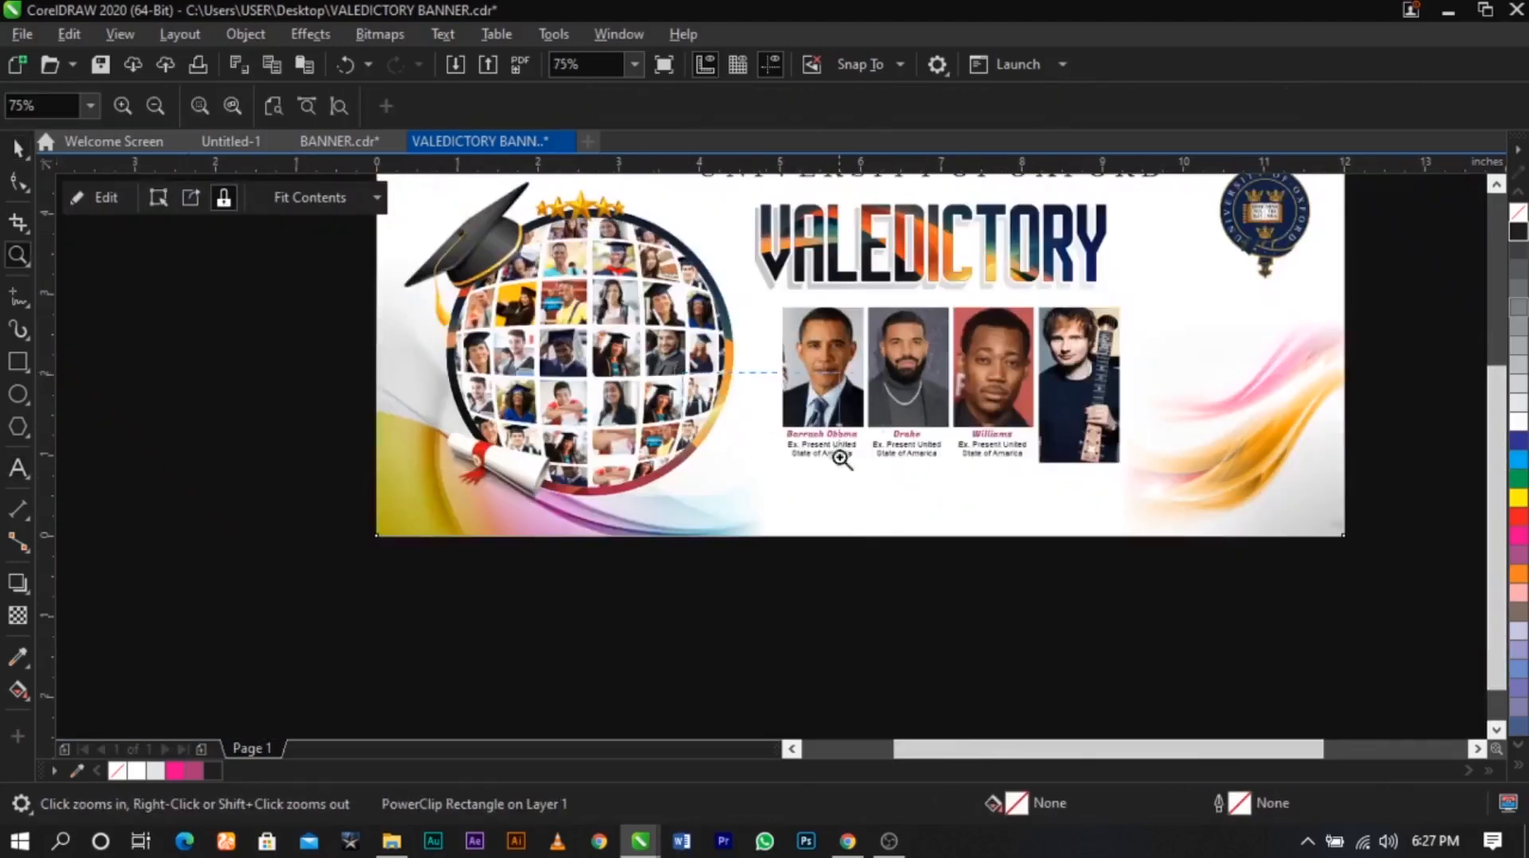
left_click_drag(840, 459, 1202, 516)
key("space")
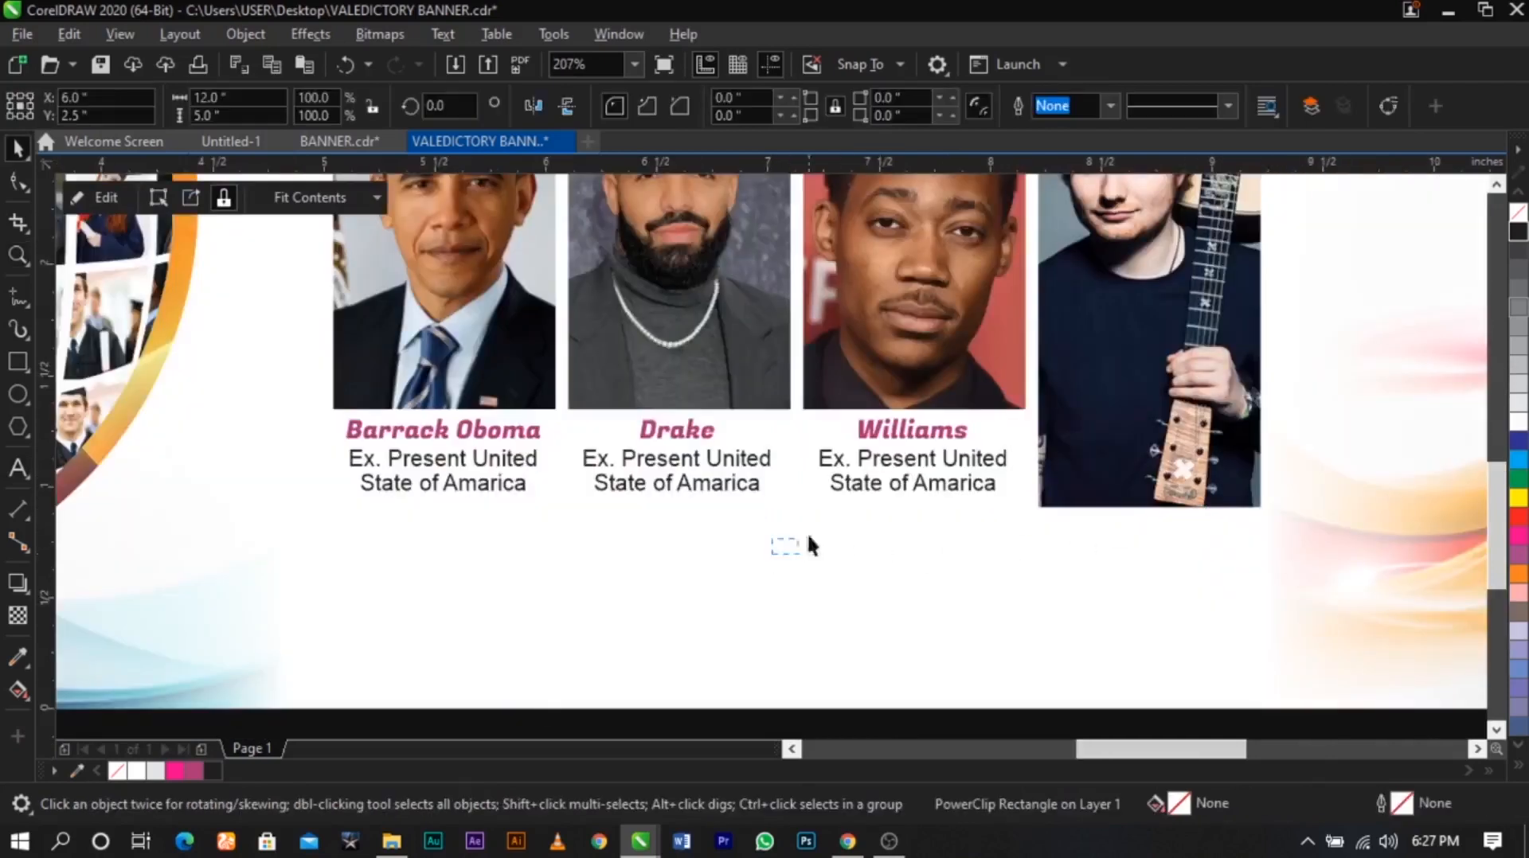
left_click_drag(809, 546, 1023, 415)
left_click_drag(974, 467, 1211, 573)
left_click(1333, 498)
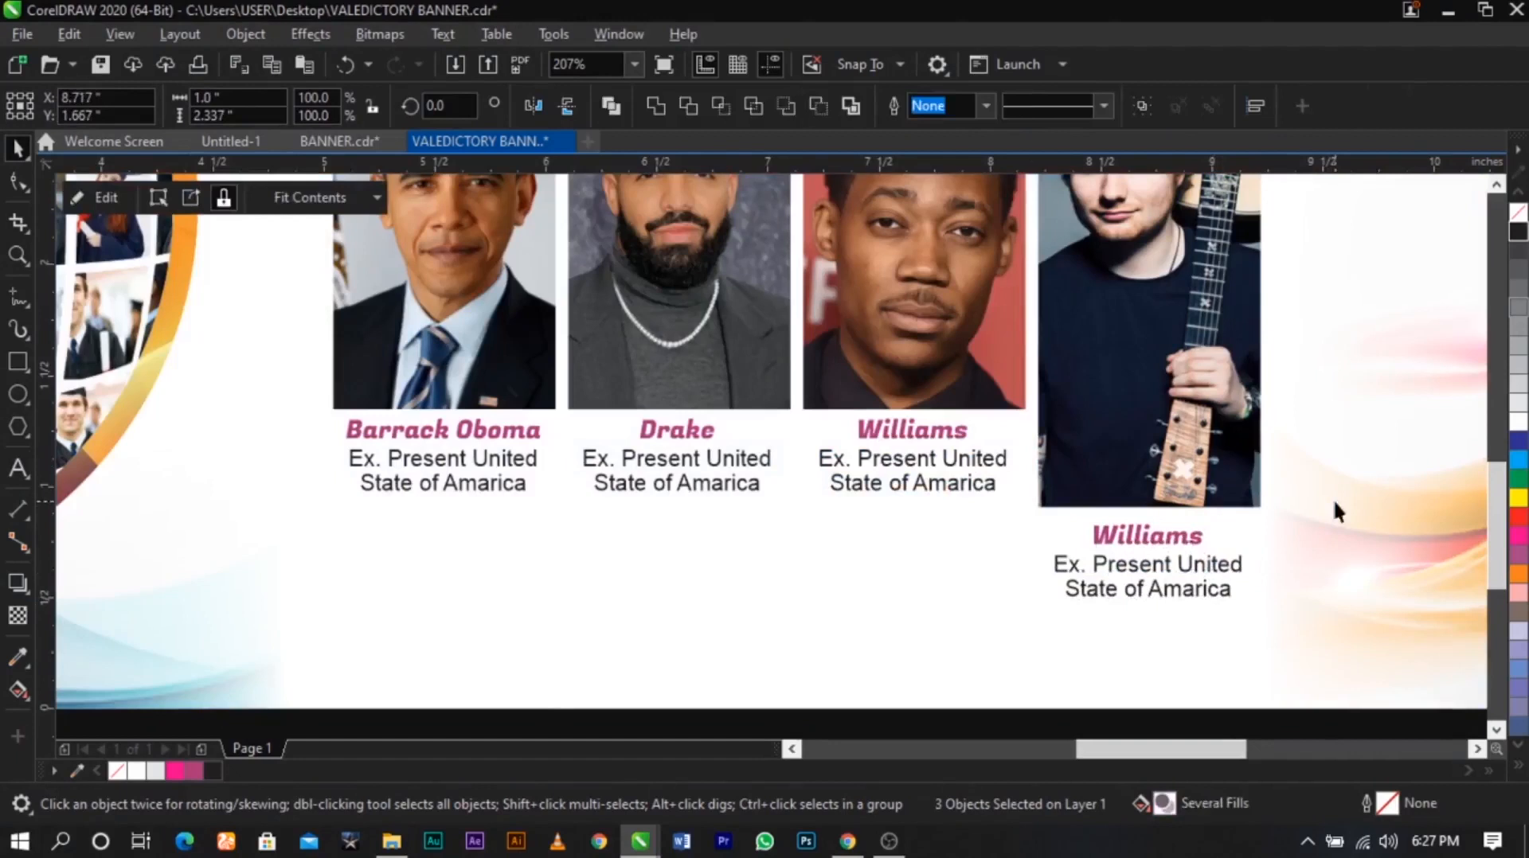
Change the fourth portrait's name caption to "Guest Artist" and centre it horizontally with the portrait
double_click(1192, 548)
double_click(1189, 544)
type("Guest Artist")
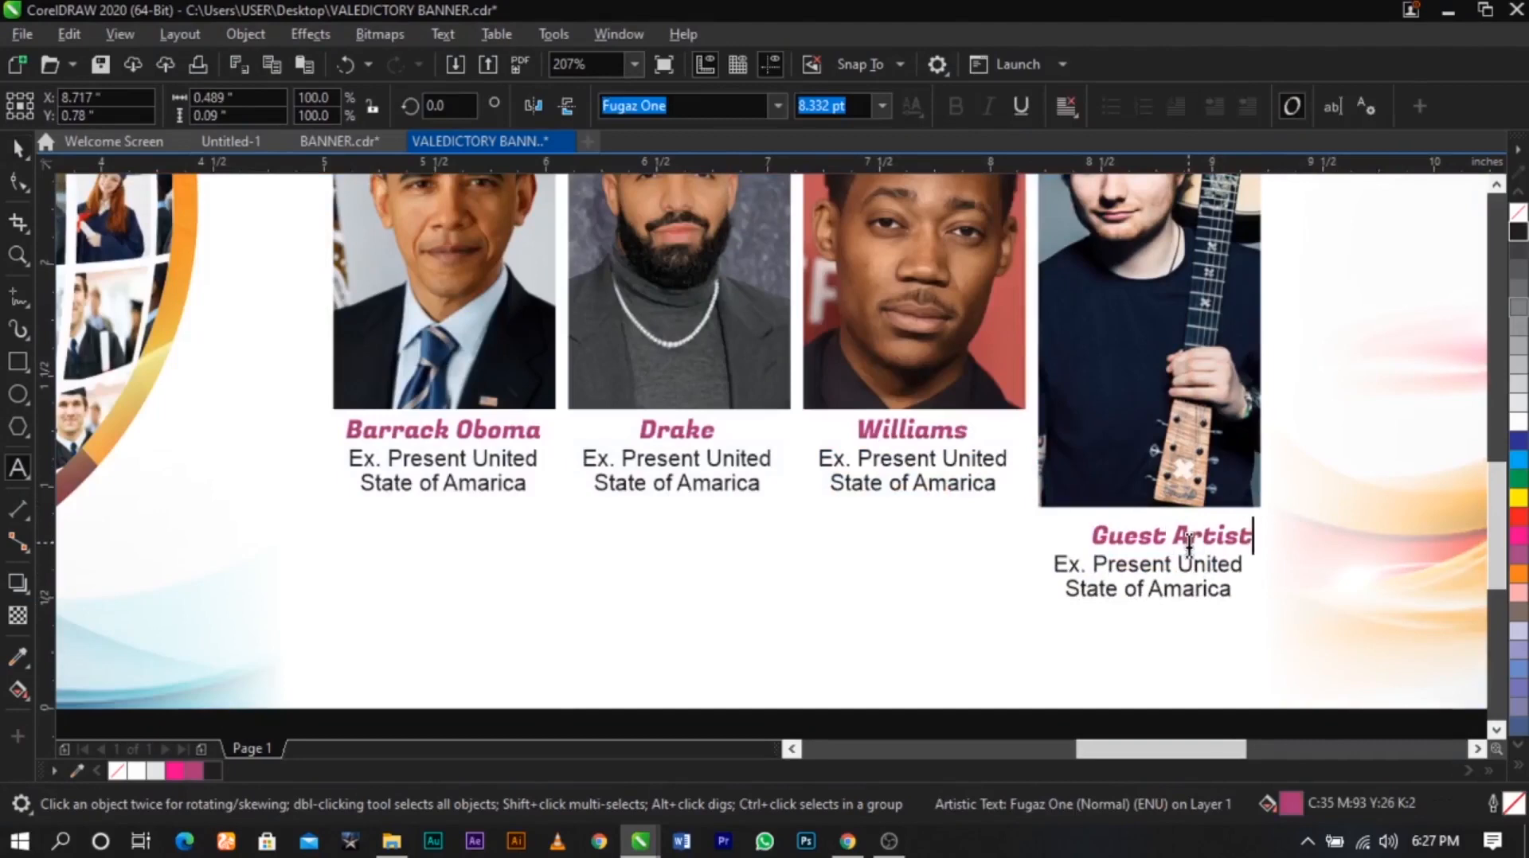
key("ctrl+space")
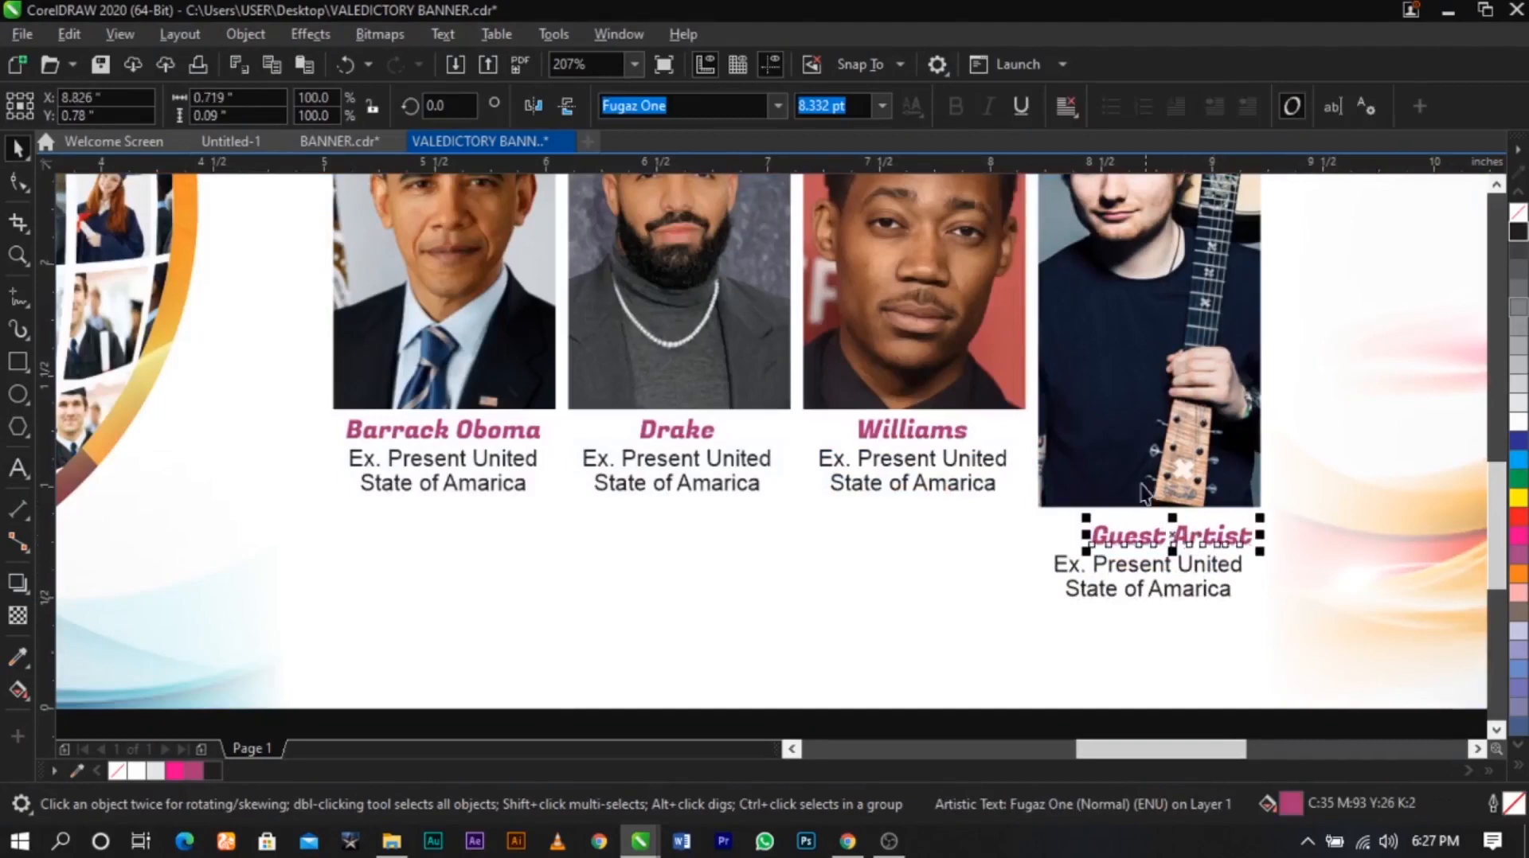
left_click(1143, 489, "shift")
key("c")
left_click(1137, 613)
Move the university crest slightly upward in the banner's upper right corner
scroll(1033, 471, "down", 4)
left_click(1050, 586)
key("z")
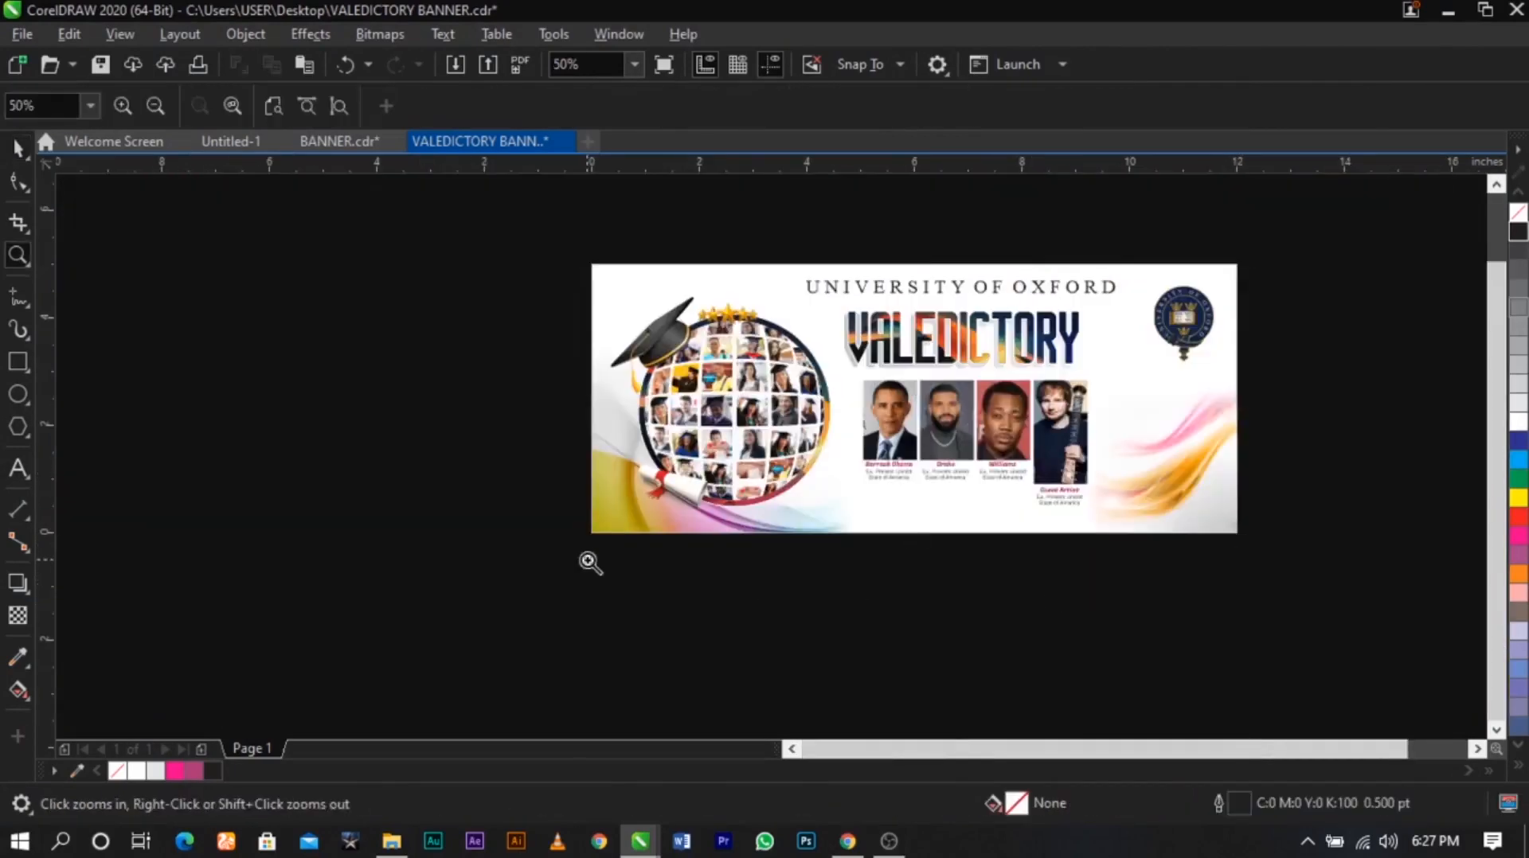
left_click_drag(590, 563, 1298, 298)
key("space")
scroll(1299, 279, "up", 1)
left_click_drag(1356, 425, 1362, 445)
left_click_drag(1268, 416, 1311, 413)
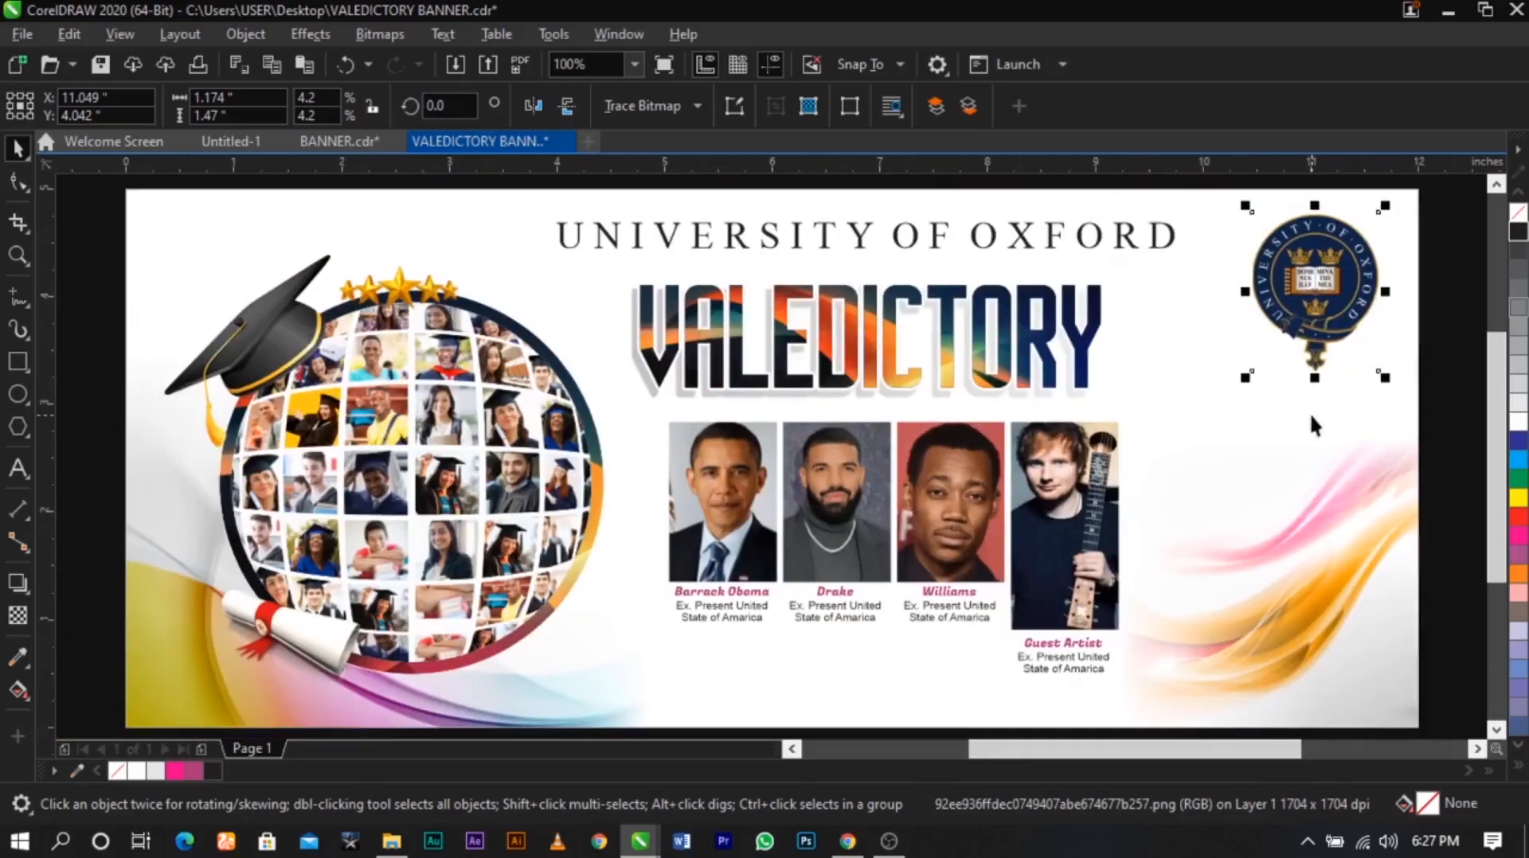
left_click(1425, 470)
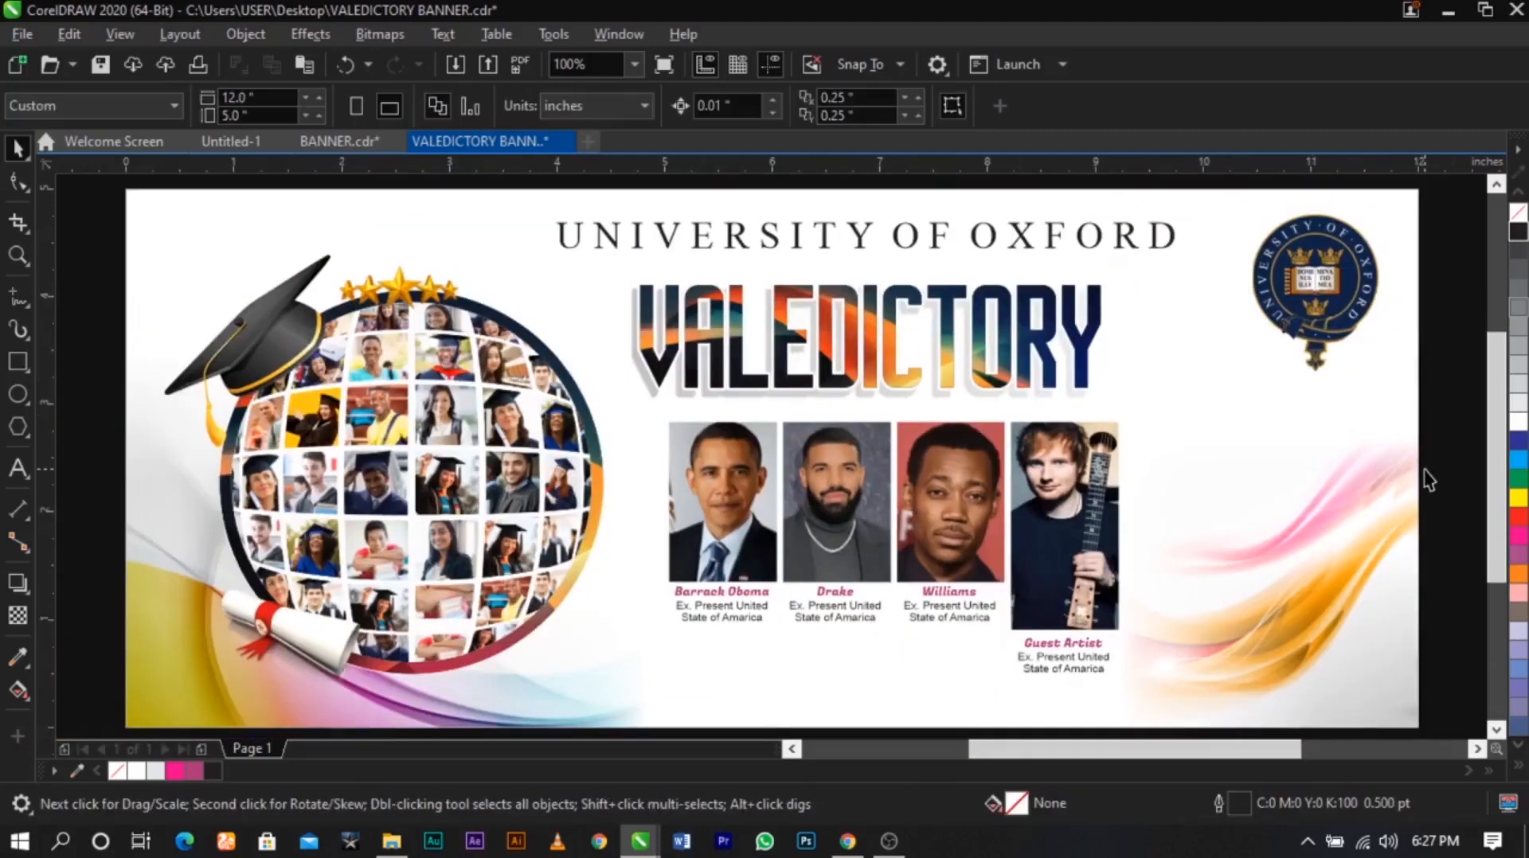
Draw a rectangle near the banner's lower edge and stretch it to about 2.63 in wide and 0.28 in high
scroll(1000, 390, "down", 1)
key("z")
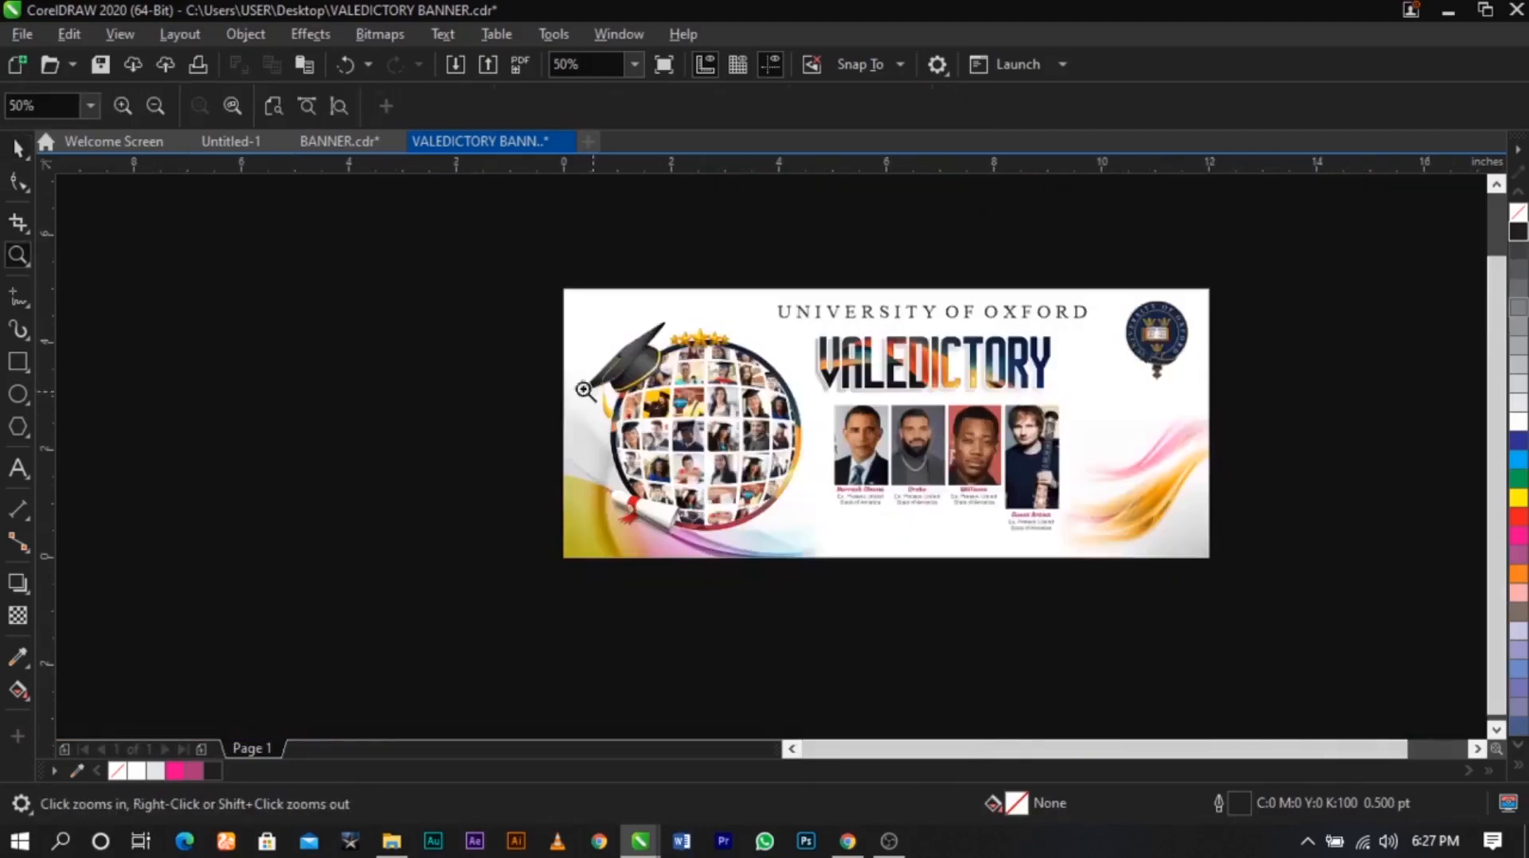
left_click_drag(502, 368, 1268, 553)
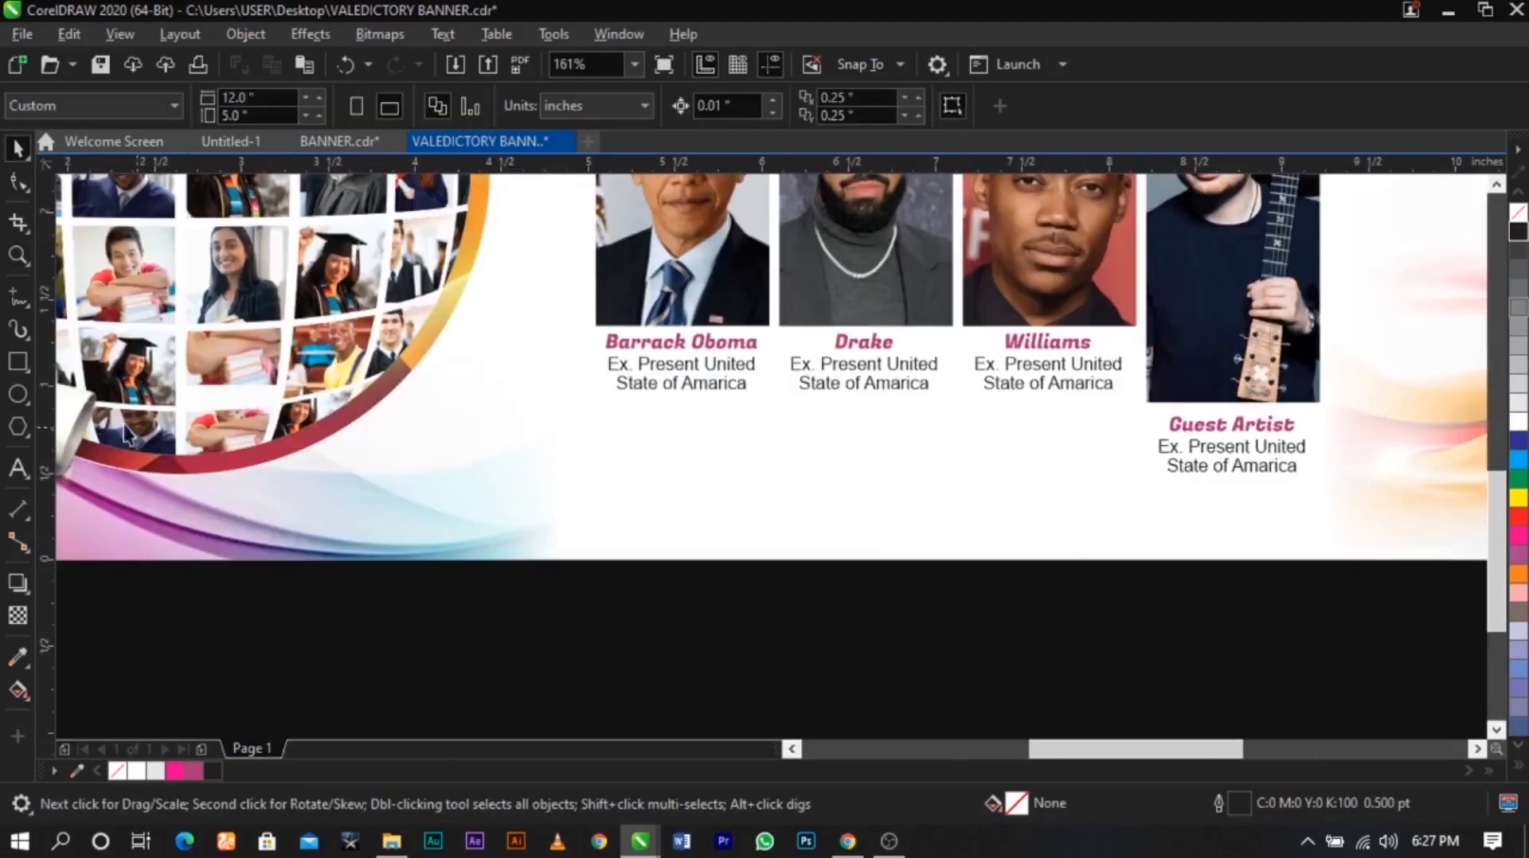
left_click(17, 363)
left_click_drag(533, 450, 841, 511)
key("space")
left_click_drag(720, 473, 701, 500)
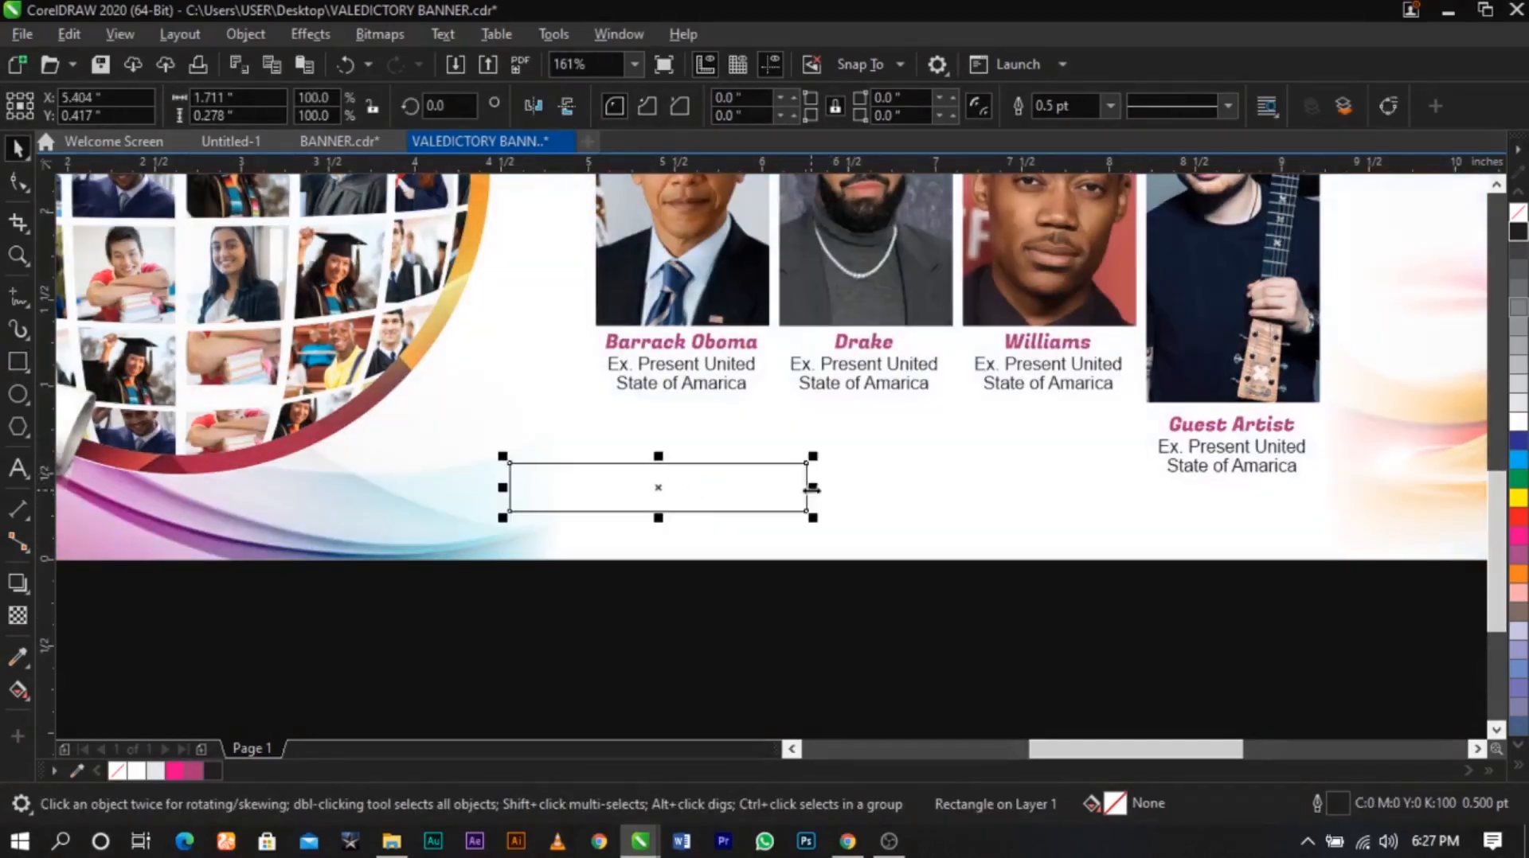
left_click_drag(812, 489, 965, 489)
Move the rectangle up beneath the first three captions and extend its left side to about 2.67 in wide
key("z")
left_click_drag(382, 386, 1122, 586)
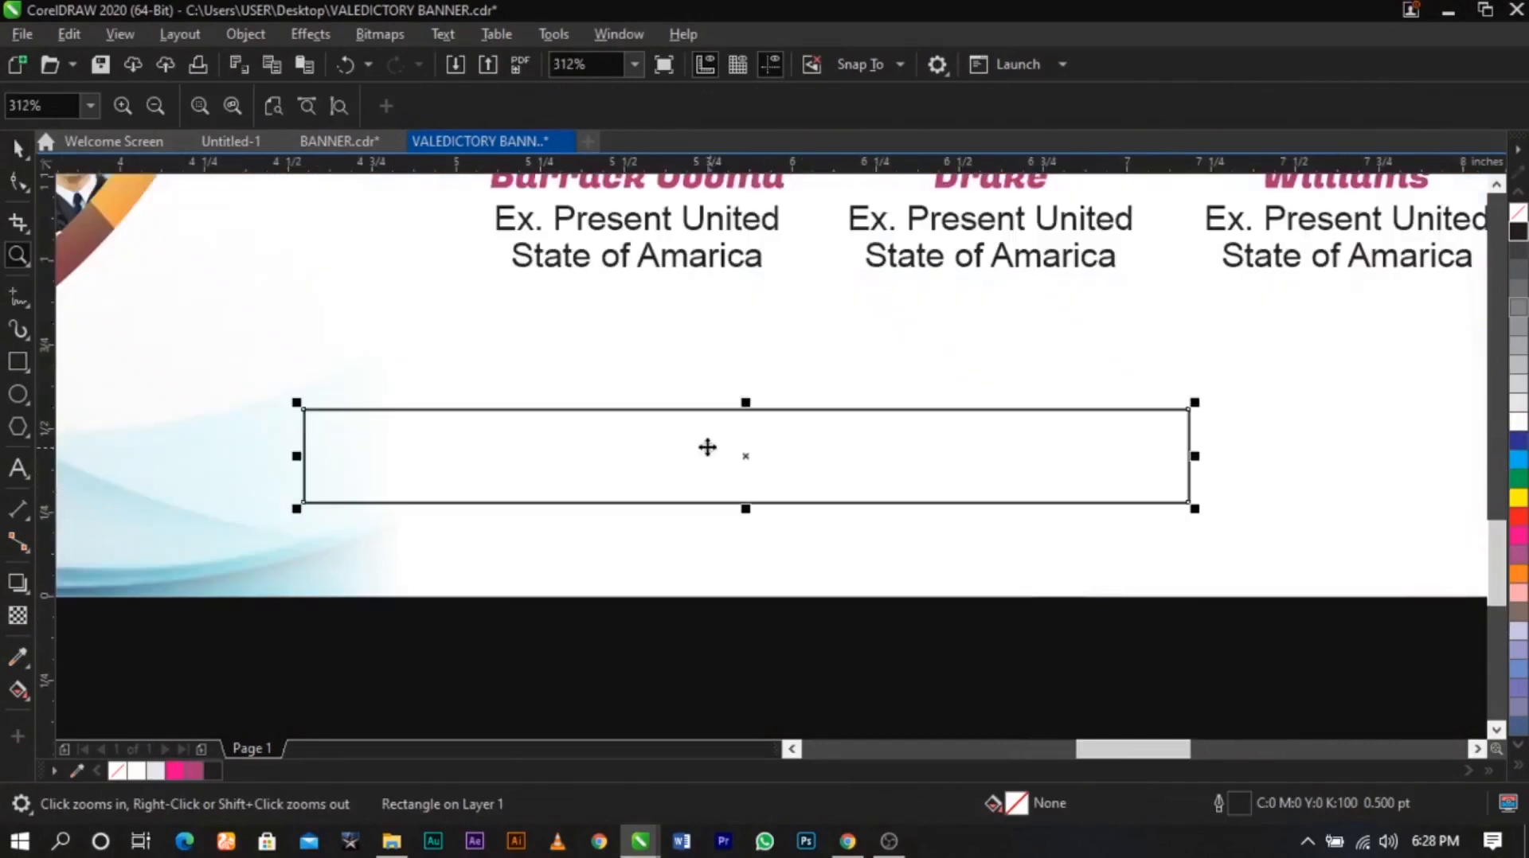
key("space")
scroll(707, 448, "down", 2)
left_click_drag(666, 457, 752, 430)
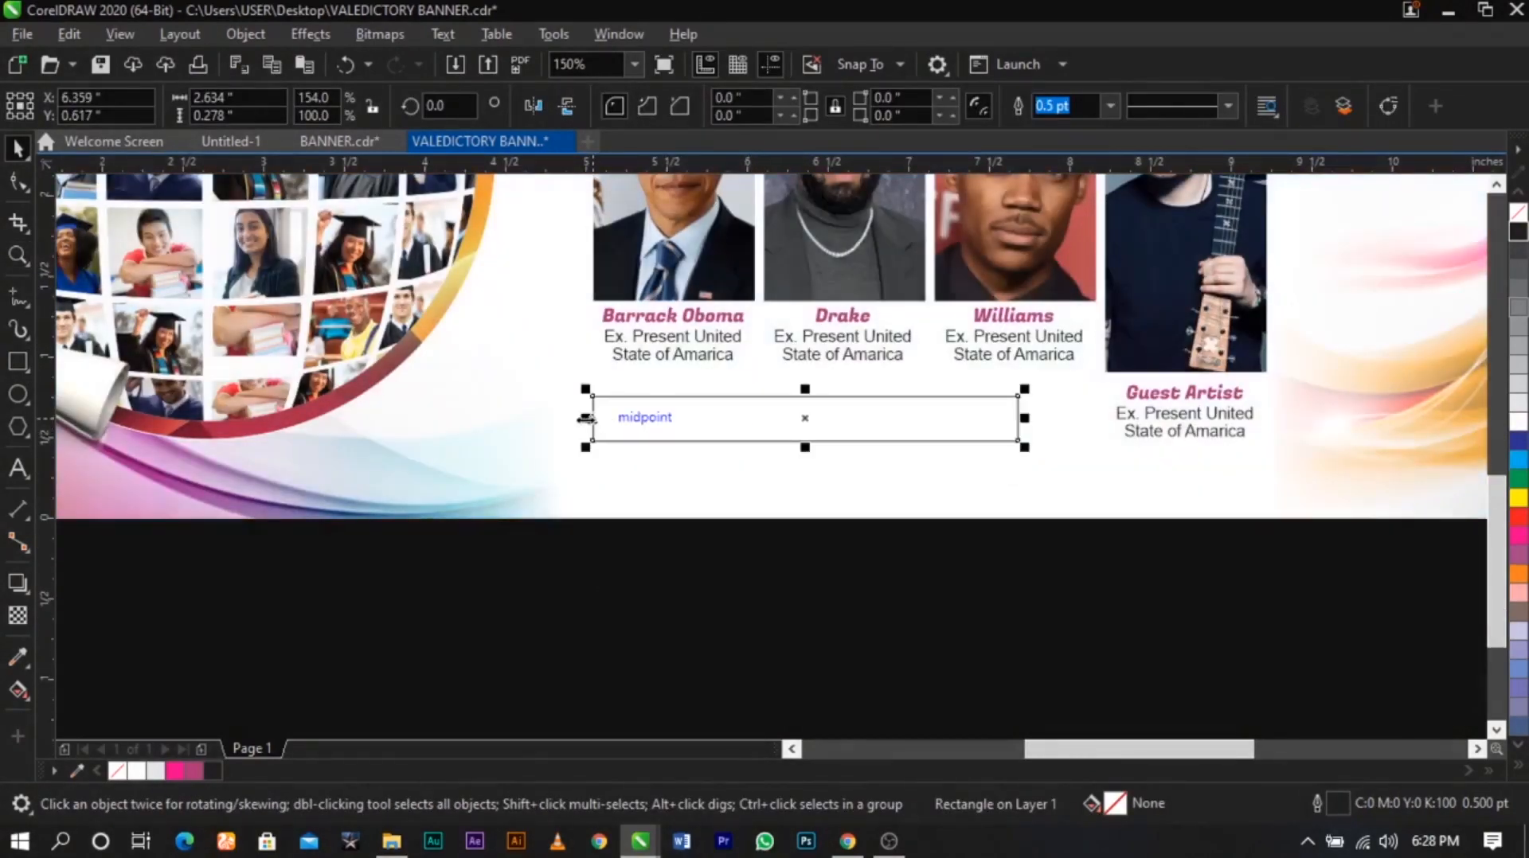
left_click_drag(585, 418, 580, 421)
Shift the rectangle right so its left edge lines up with the first portrait's left edge
scroll(587, 420, "up", 2)
scroll(645, 422, "down", 2)
key("z")
left_click_drag(512, 273, 1091, 494)
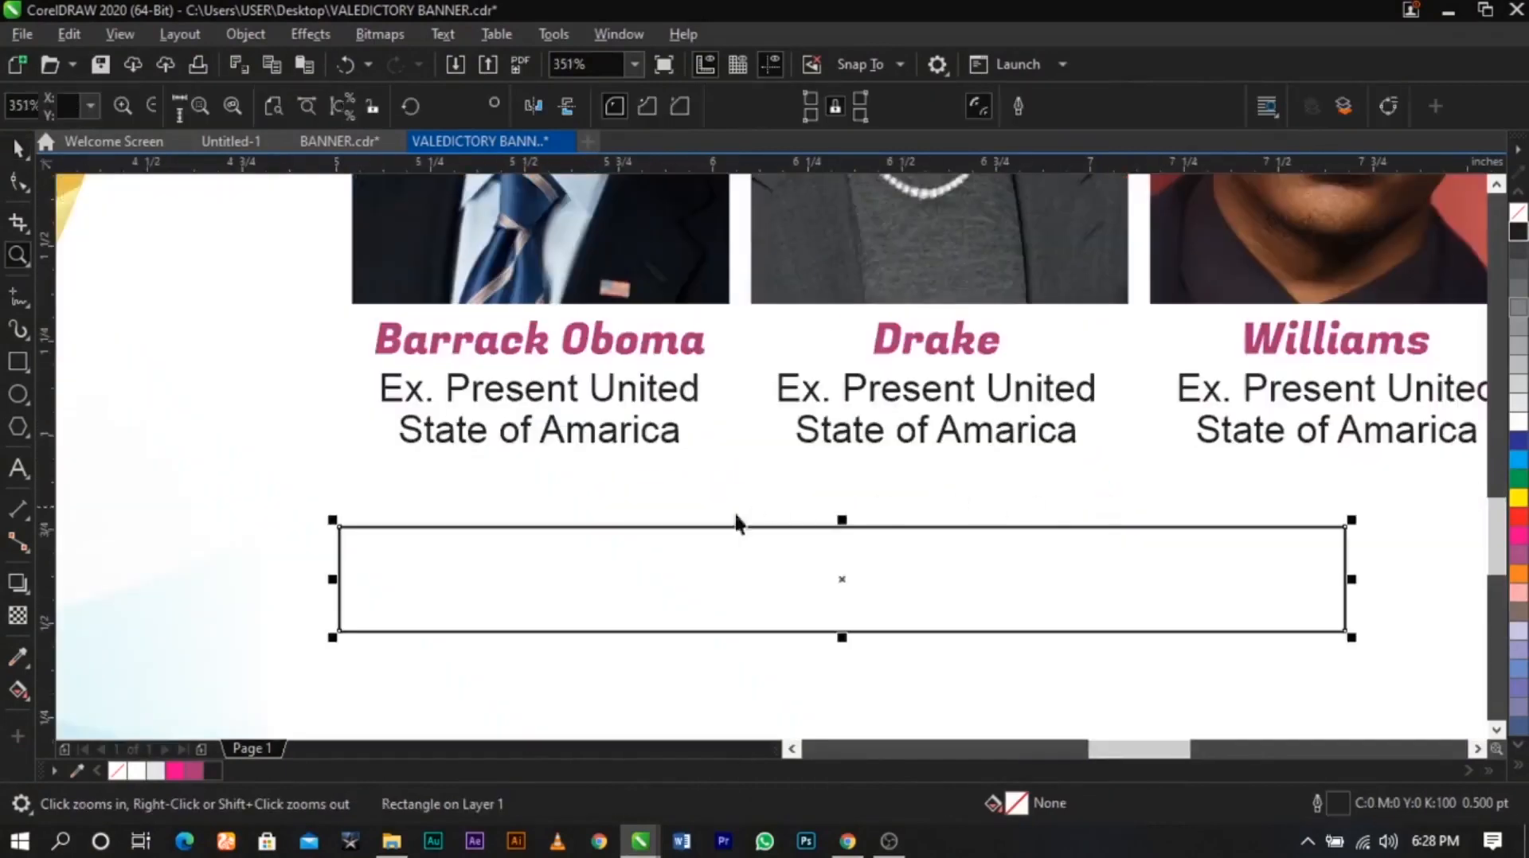
key("space")
left_click_drag(358, 498, 354, 508)
left_click(373, 559)
scroll(373, 561, "up", 3)
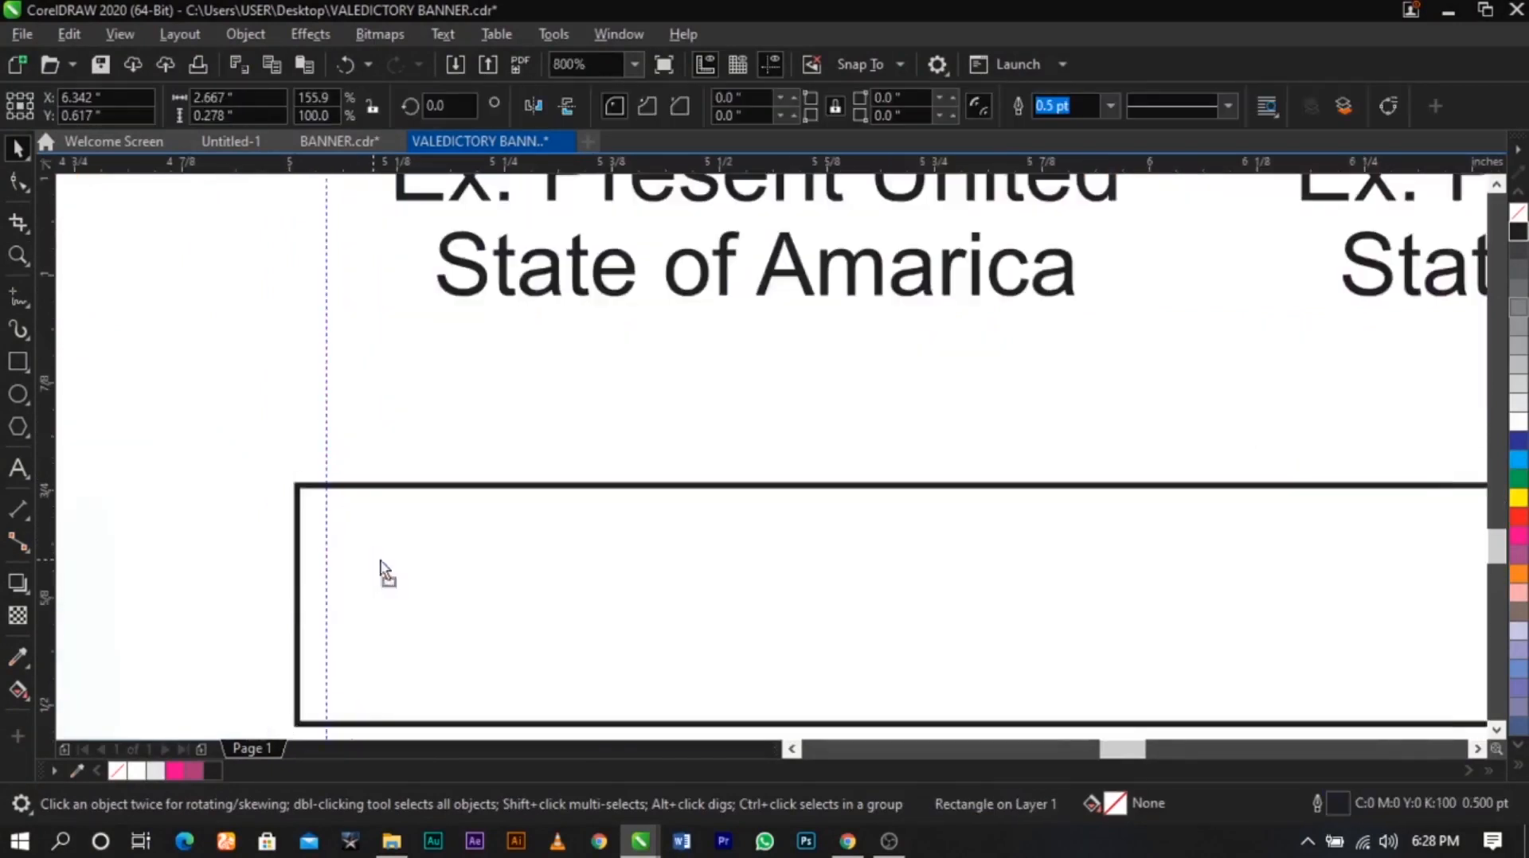
left_click_drag(382, 570, 406, 576)
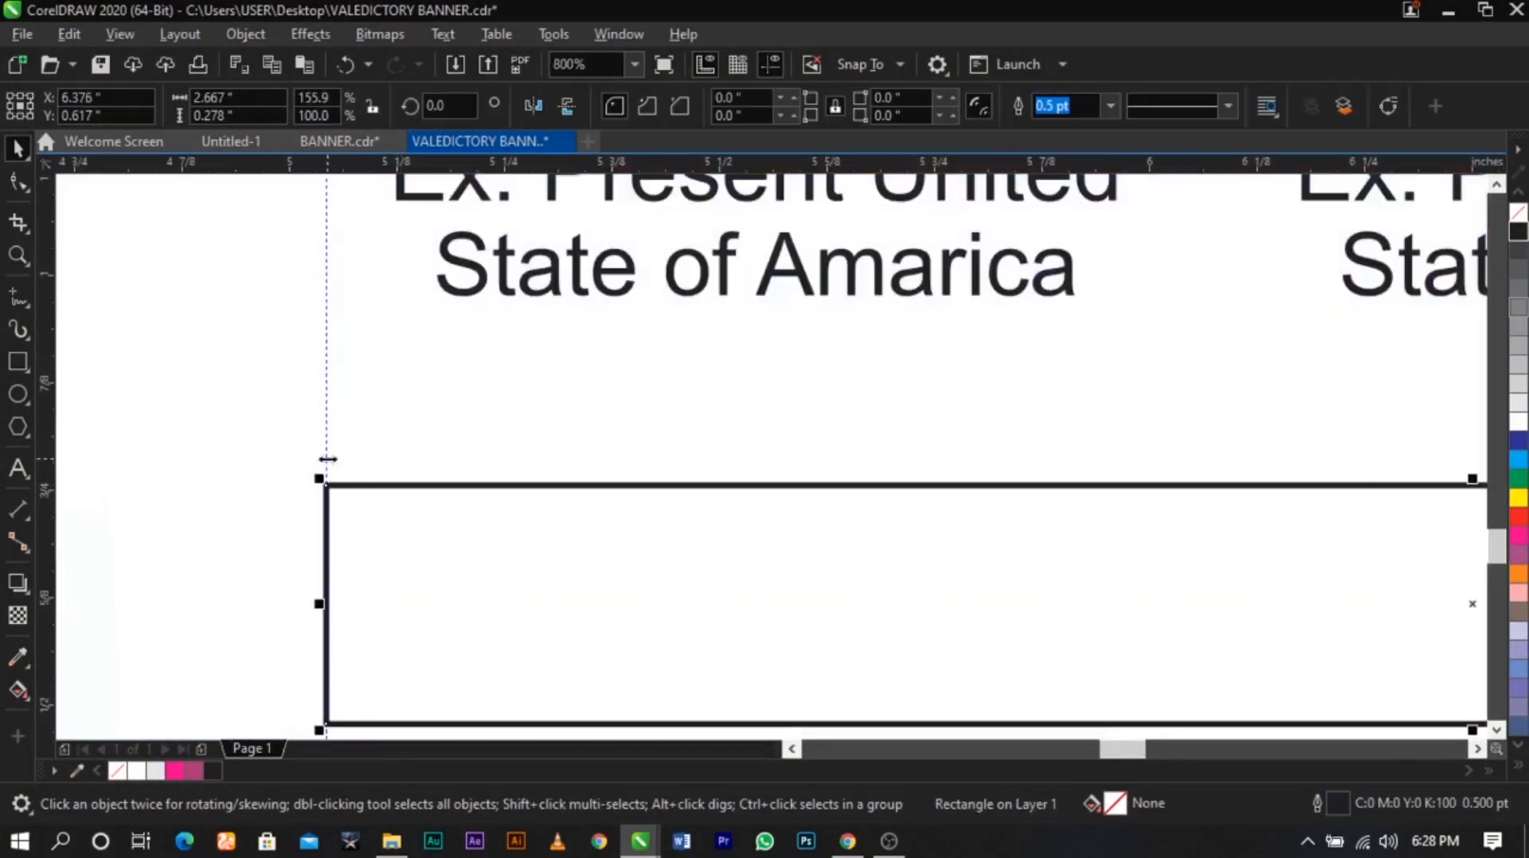
left_click(403, 454)
Extend the rectangle's right side to about 2.7 in wide and place a duplicate directly below it
scroll(408, 457, "down", 4)
key("F2")
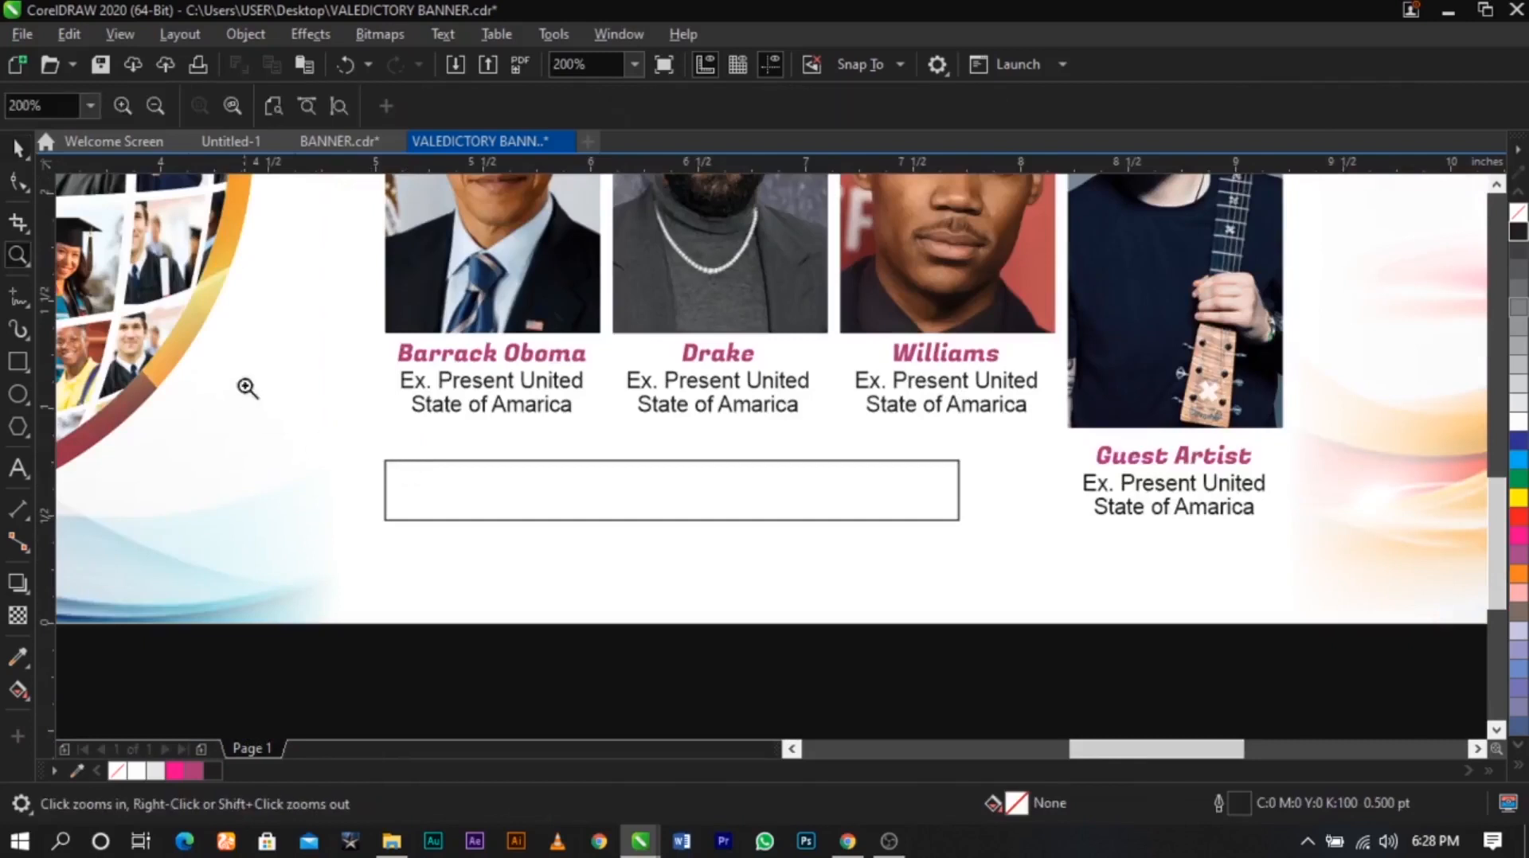
left_click_drag(239, 342, 1235, 725)
left_click(850, 479)
left_click(951, 424)
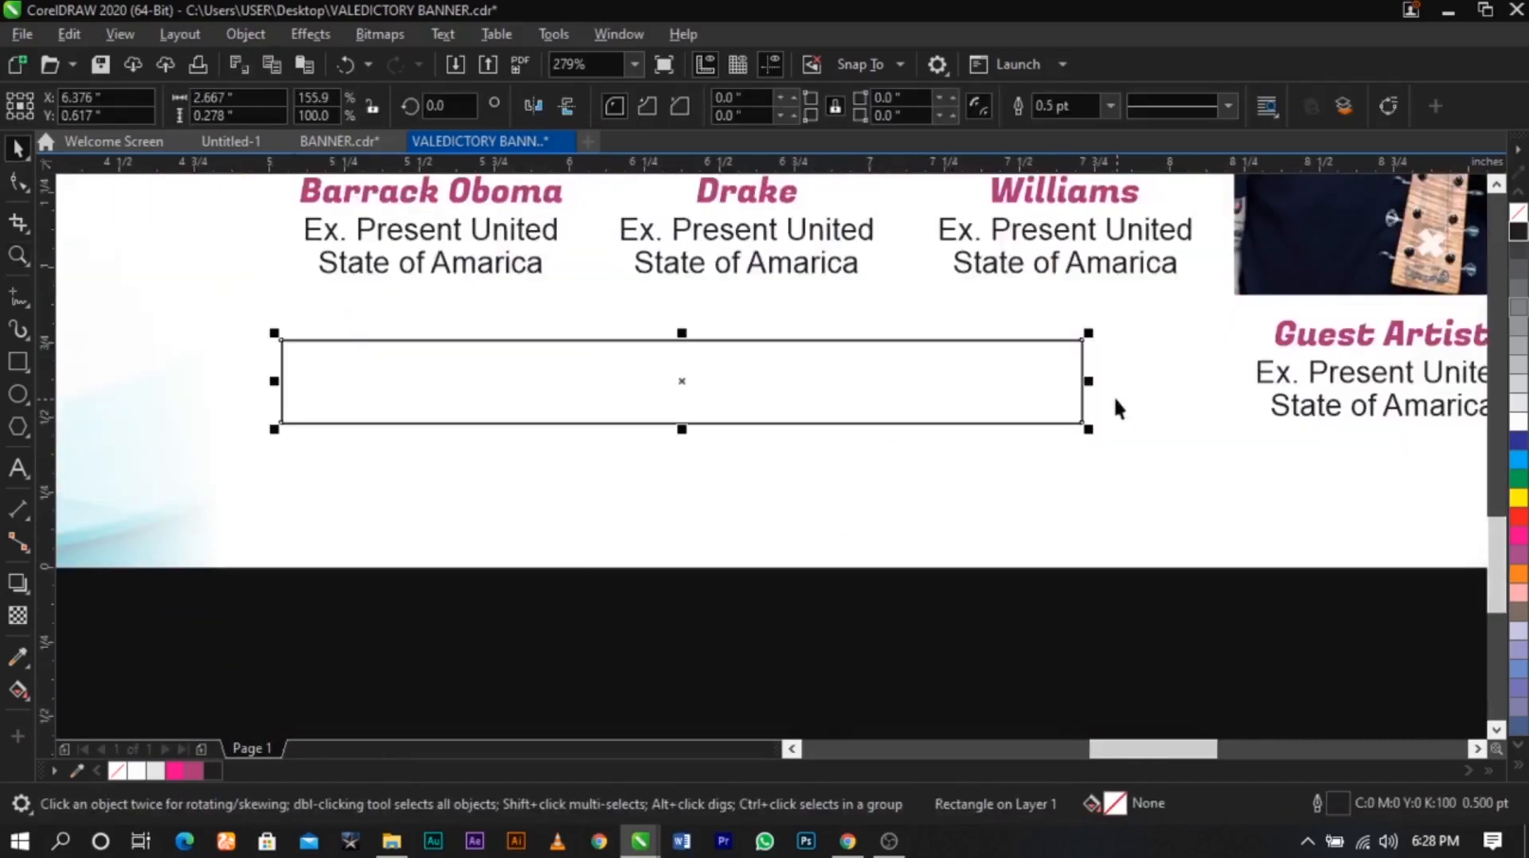
mouse_move(1093, 380)
left_mouse_down()
mouse_move(1194, 385)
mouse_move(1103, 387)
left_mouse_up()
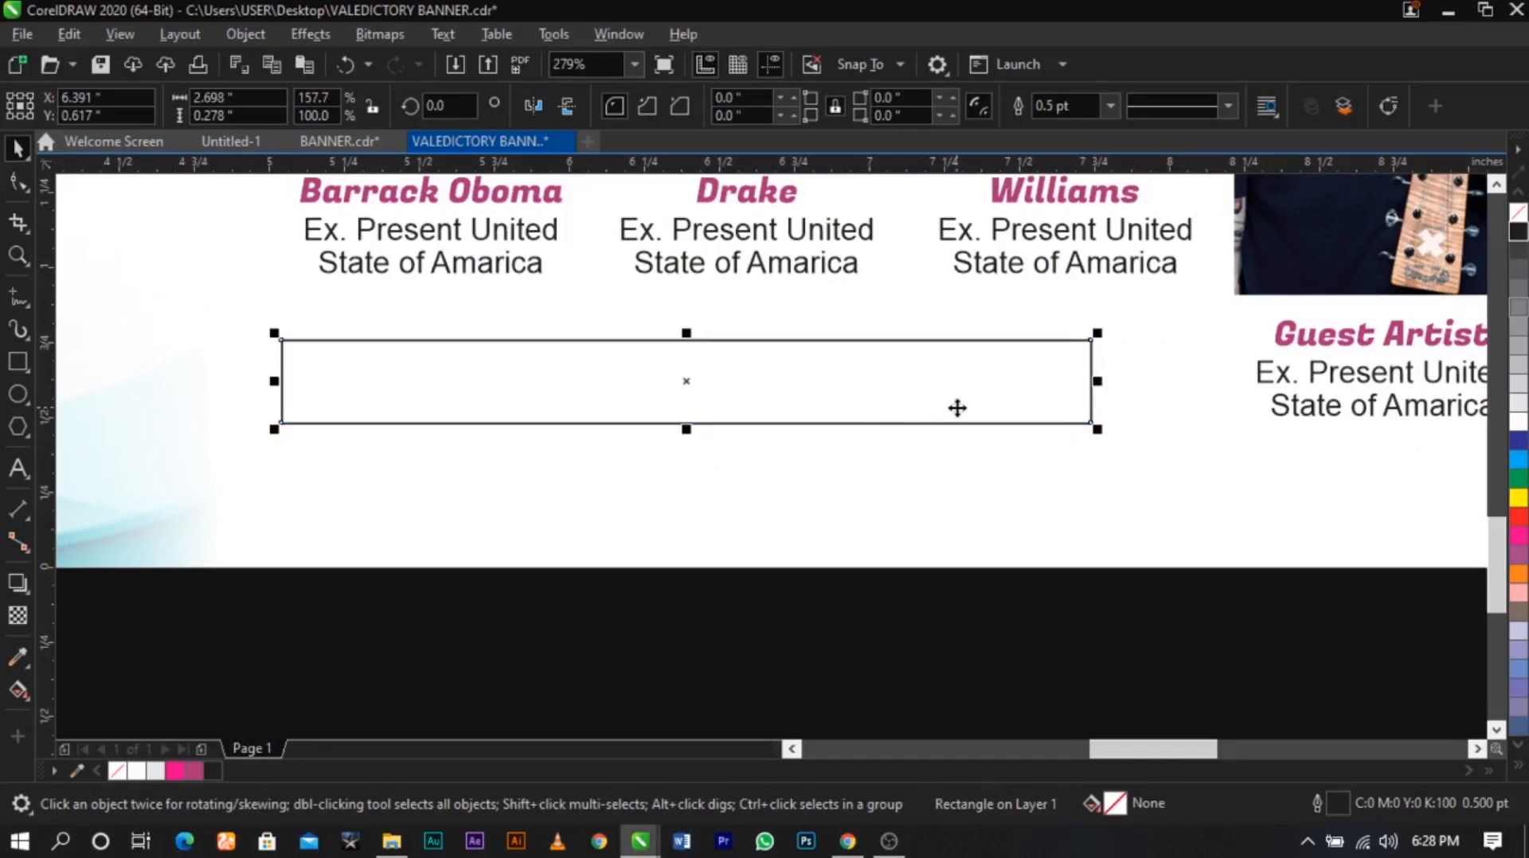
left_click_drag(957, 407, 963, 519)
right_click(964, 518)
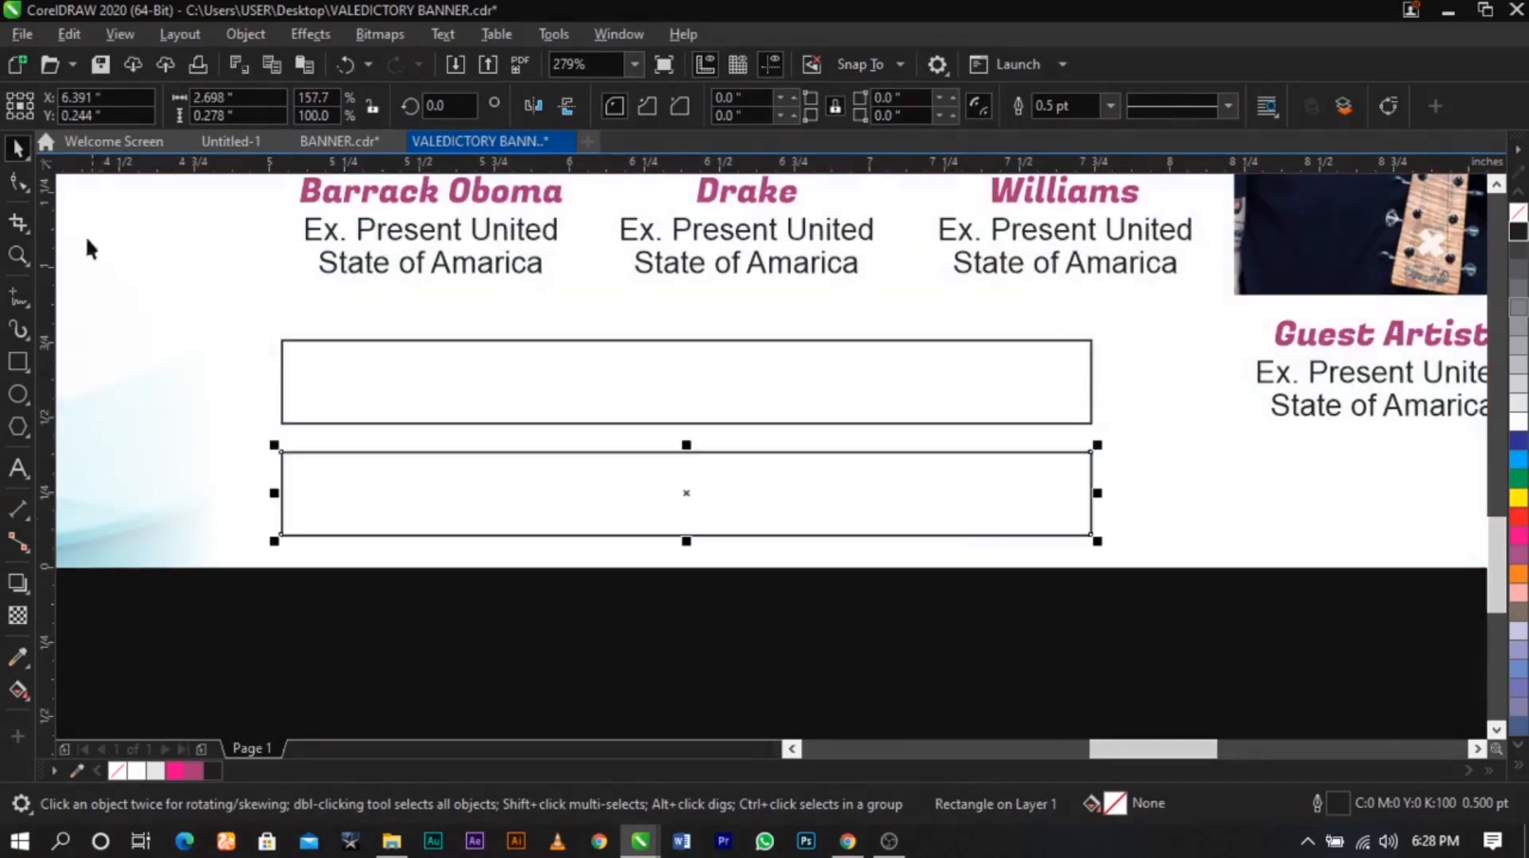
Convert the lower rectangle to curves and change its right side from a line to a curve segment
left_click(20, 187)
right_click(993, 475)
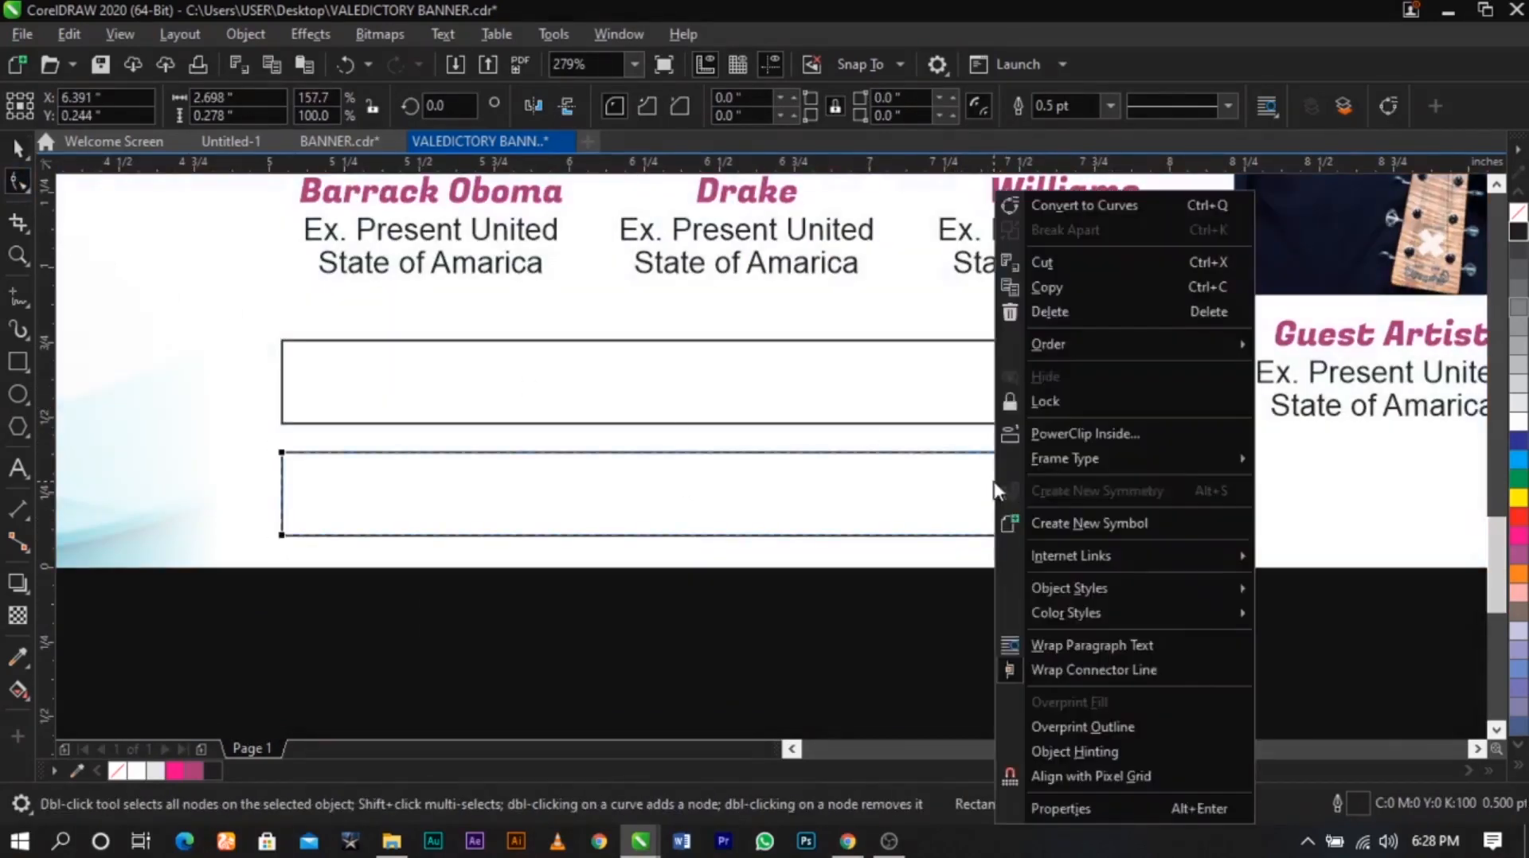
left_click(1048, 208)
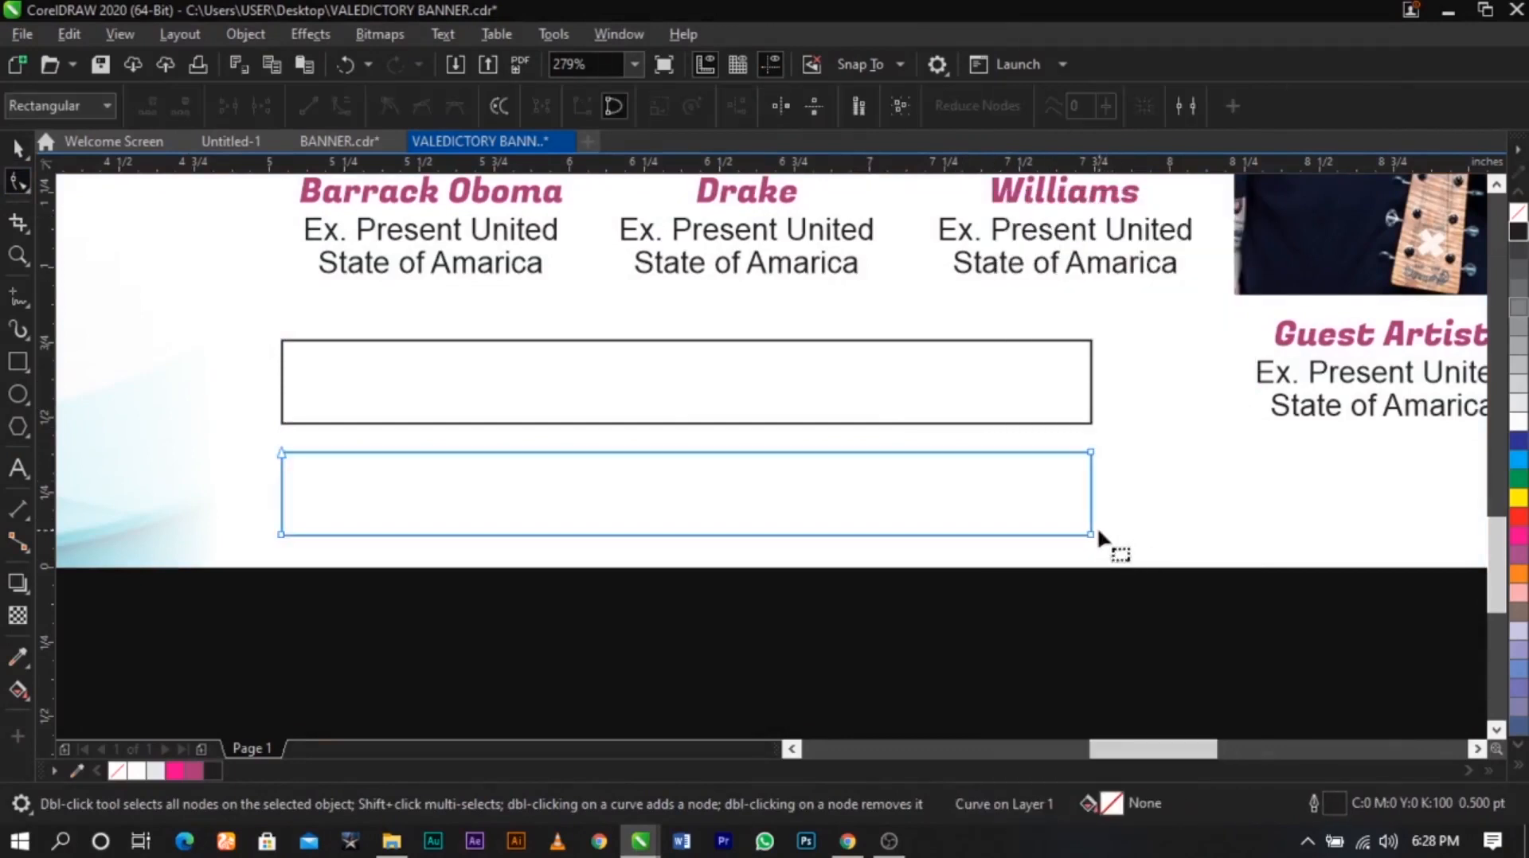
right_click(1088, 487)
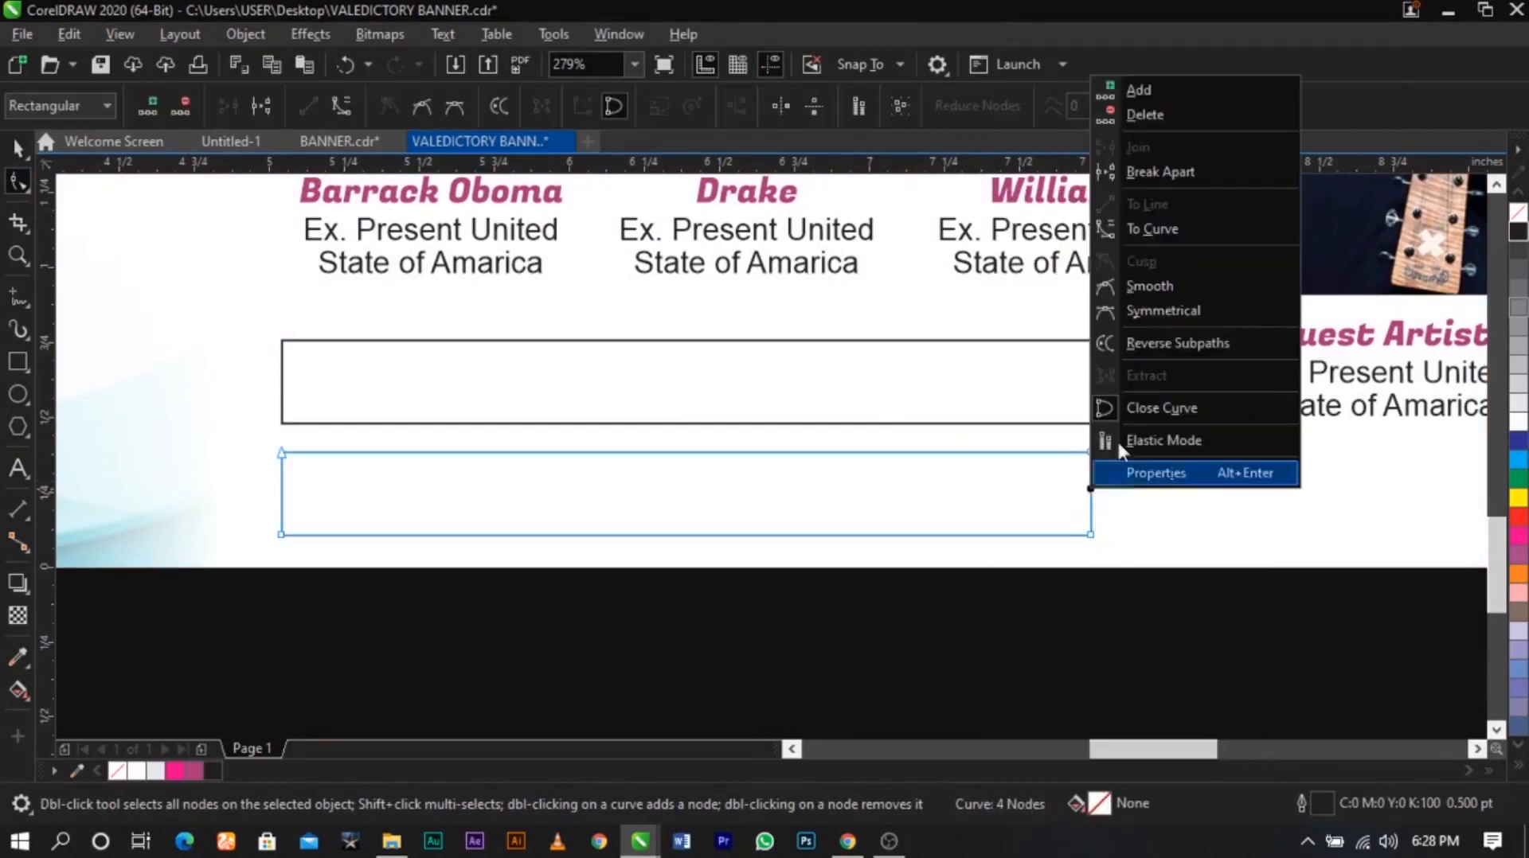
left_click(1170, 249)
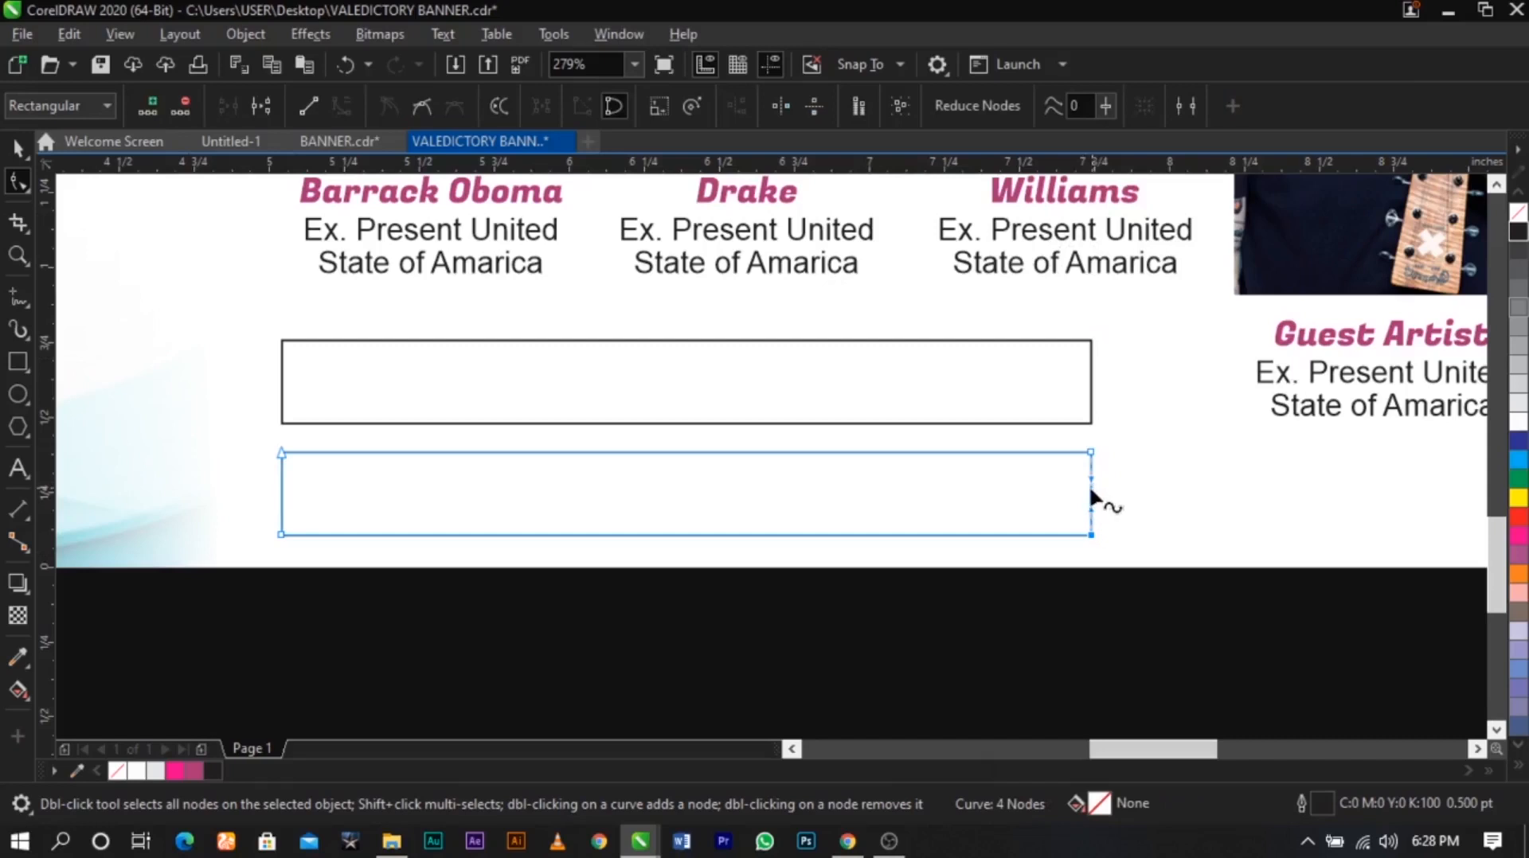
Bend the lower rectangle's right side inward to form a curved notch
scroll(1087, 485, "up", 5)
right_click(1090, 487)
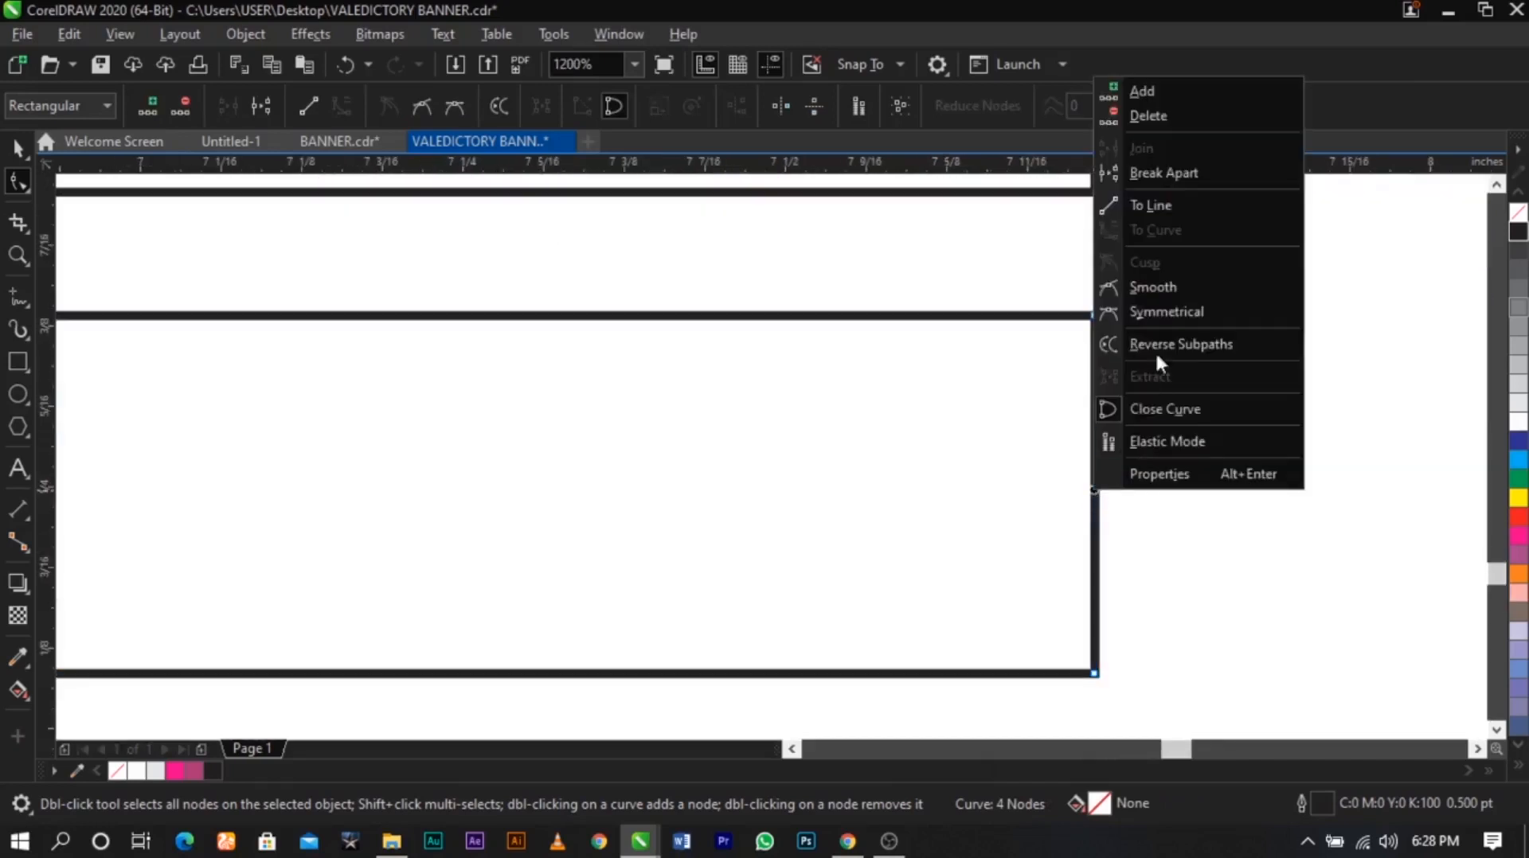
left_click(1102, 342)
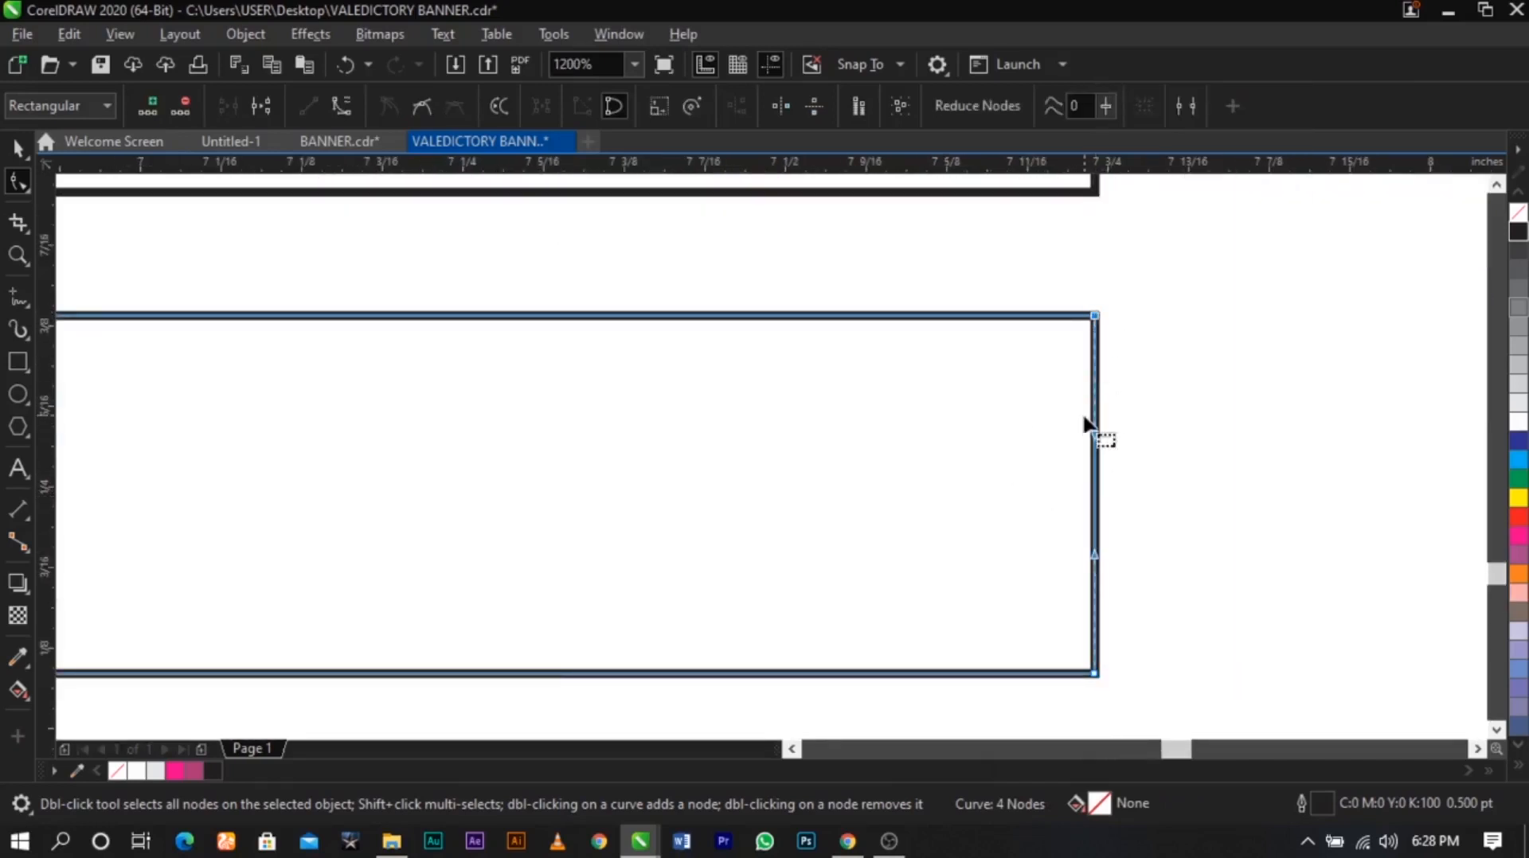
left_click_drag(1097, 446, 820, 465)
PowerClip the notched shape inside the rectangle above it
scroll(836, 439, "down", 1)
key("space")
right_click(804, 434)
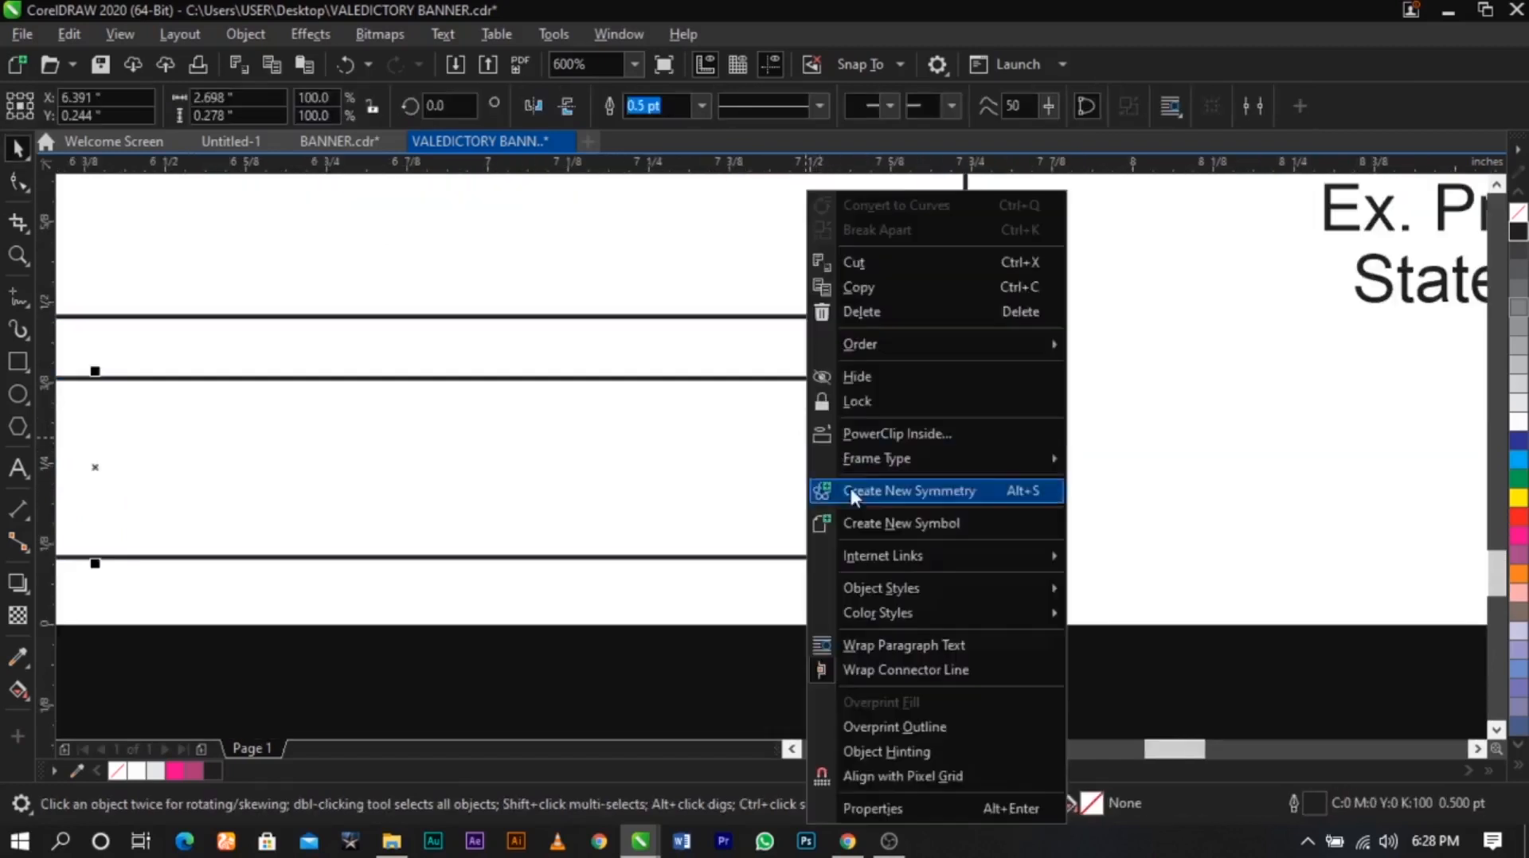
left_click(898, 433)
left_click(797, 284)
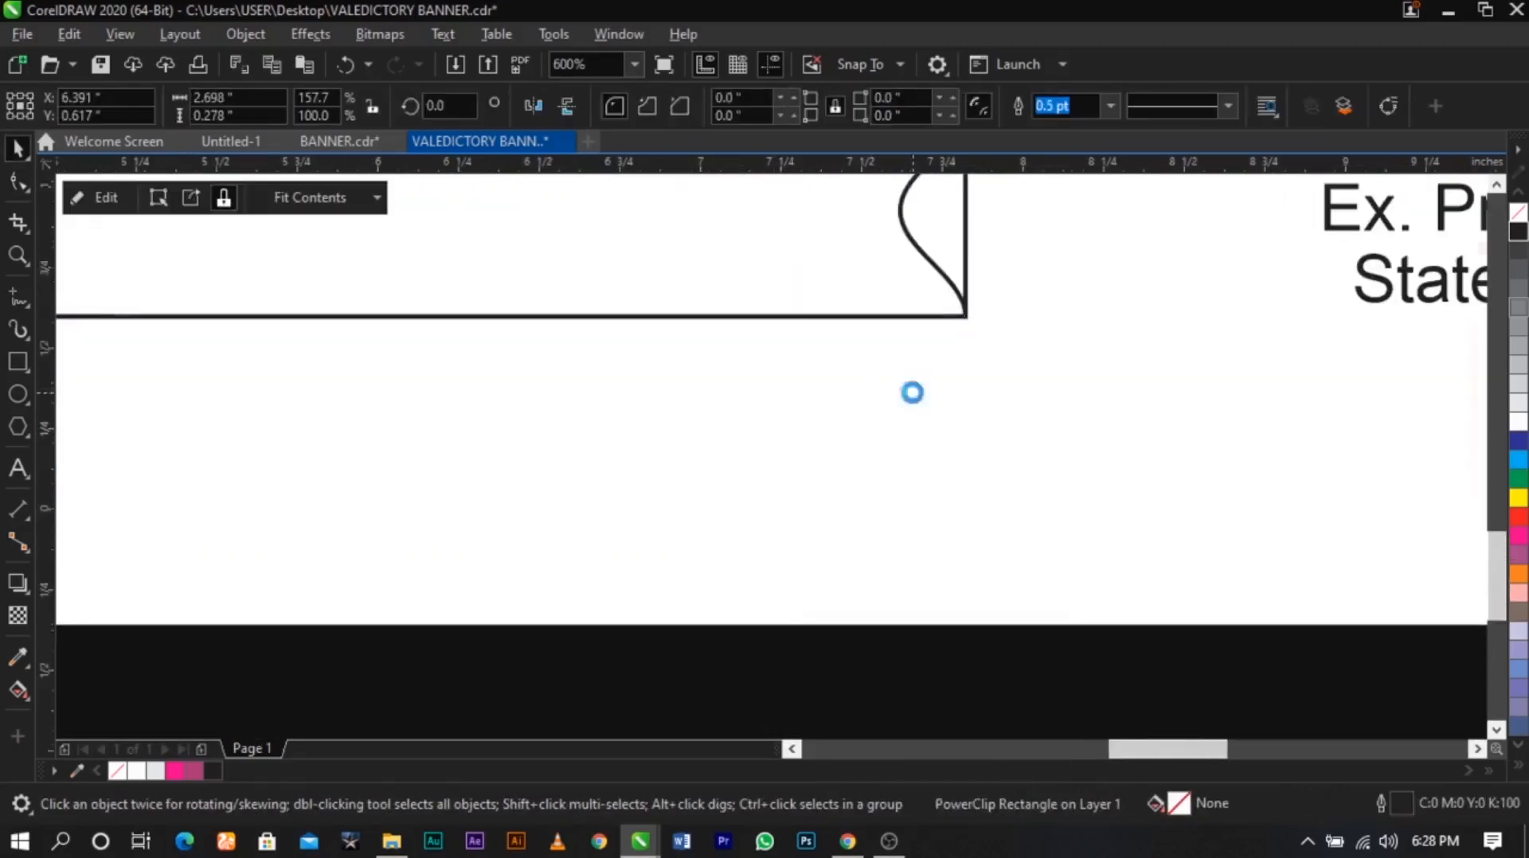
Shift the clipped shape left to about X 5.2 in, fill it orange, and fill its container rectangle blue
scroll(863, 324, "down", 3)
left_click(871, 323, "ctrl")
left_click_drag(711, 322, 658, 326)
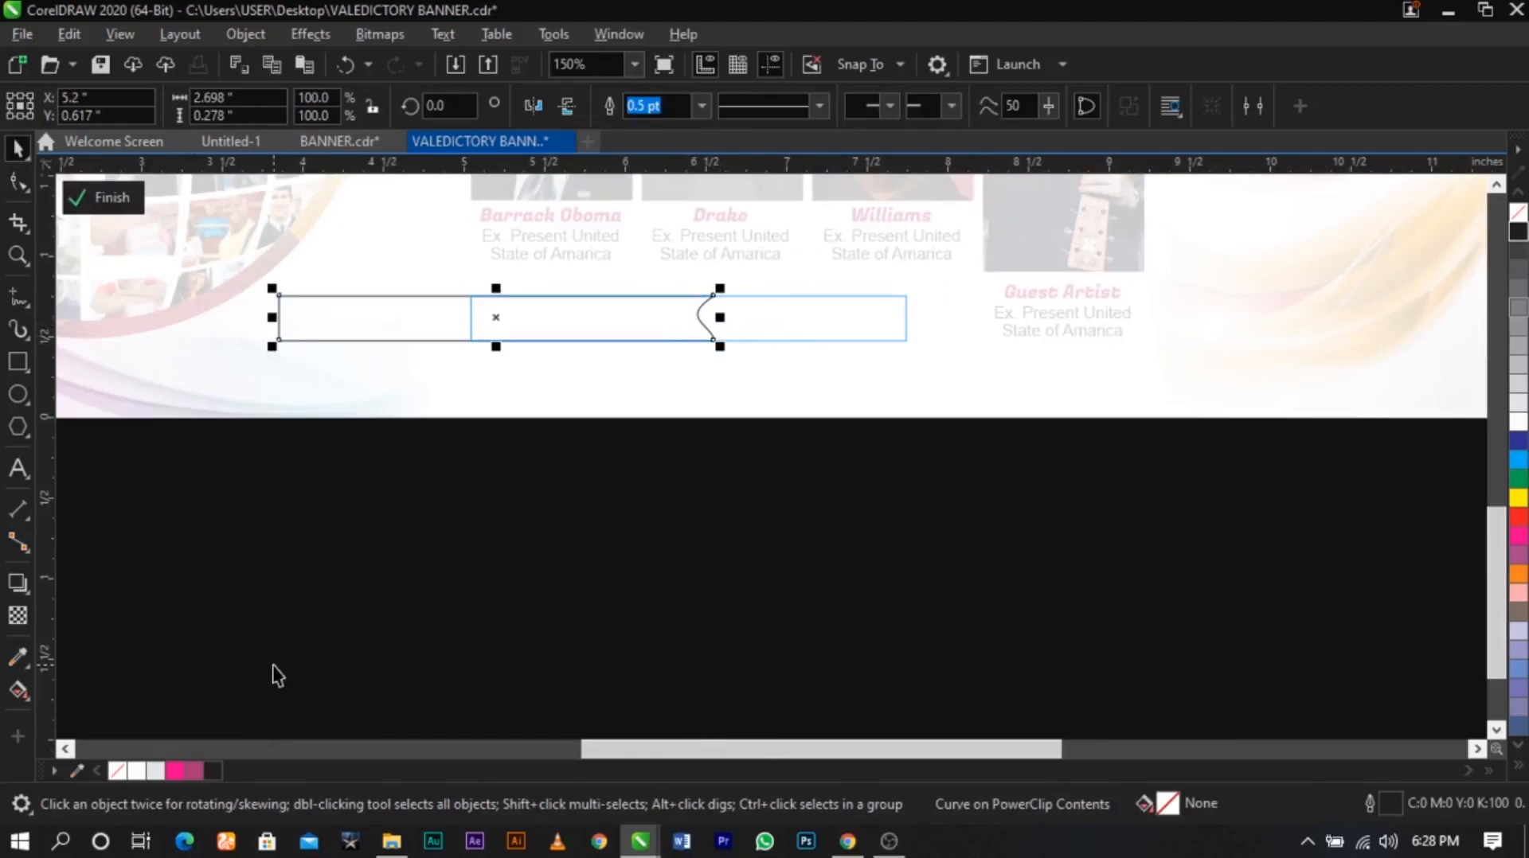
left_click(1519, 575)
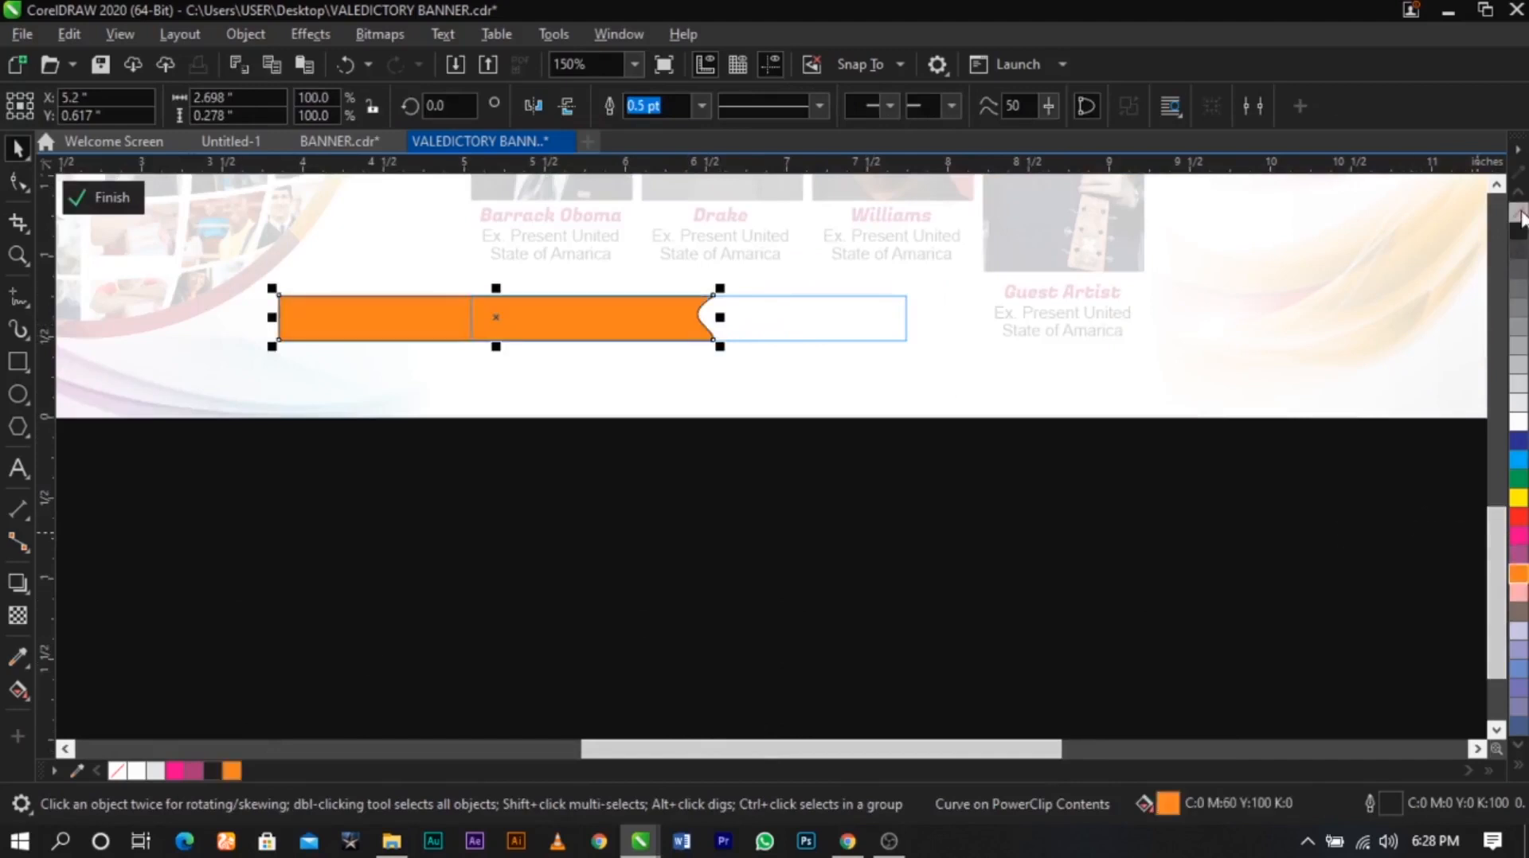
left_click(1115, 415, "ctrl")
left_click(899, 314)
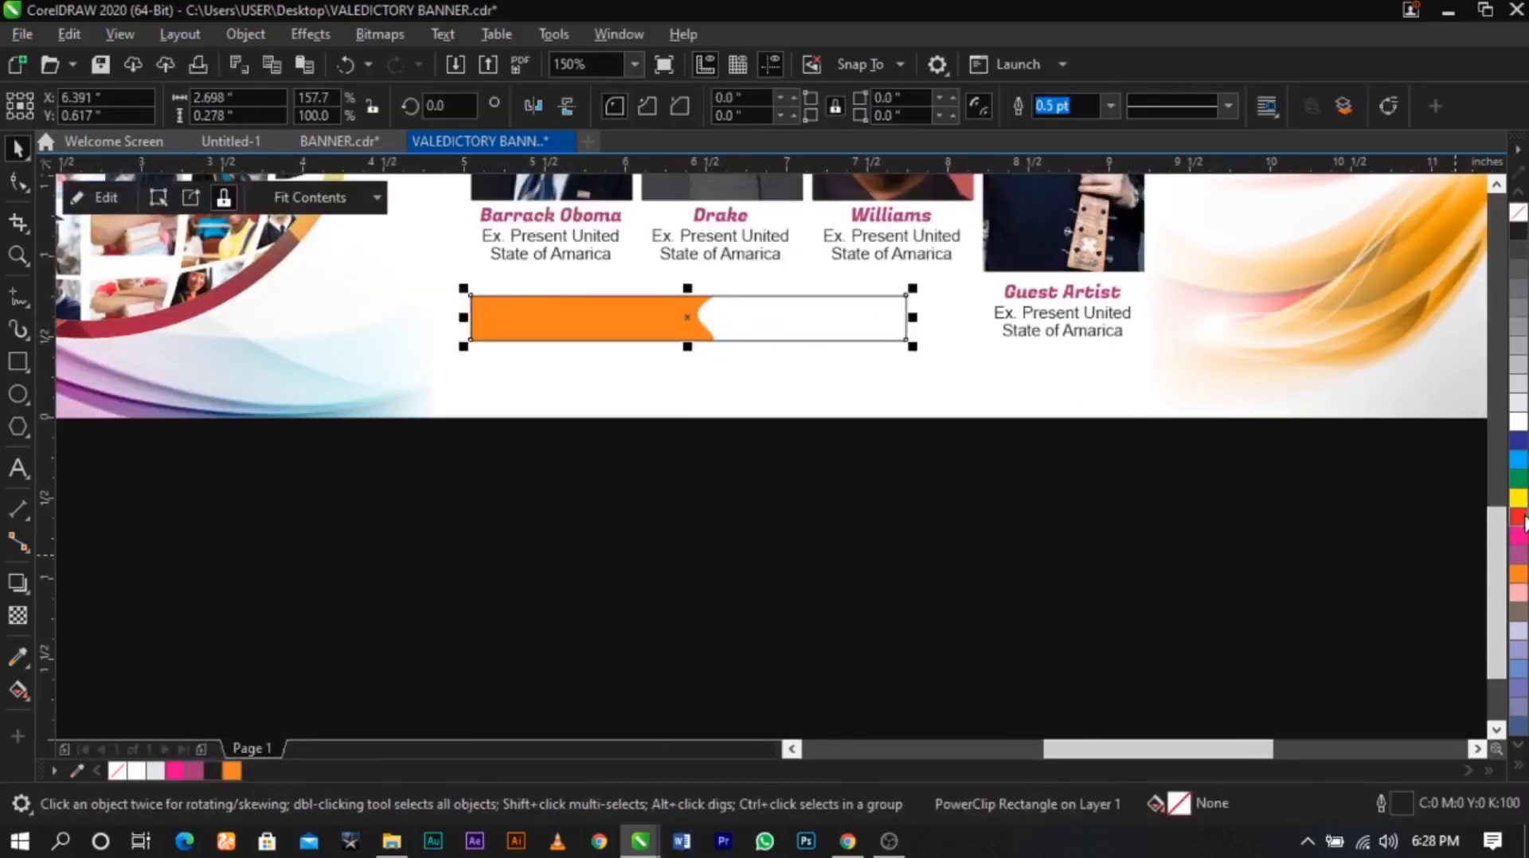
left_click(1518, 441)
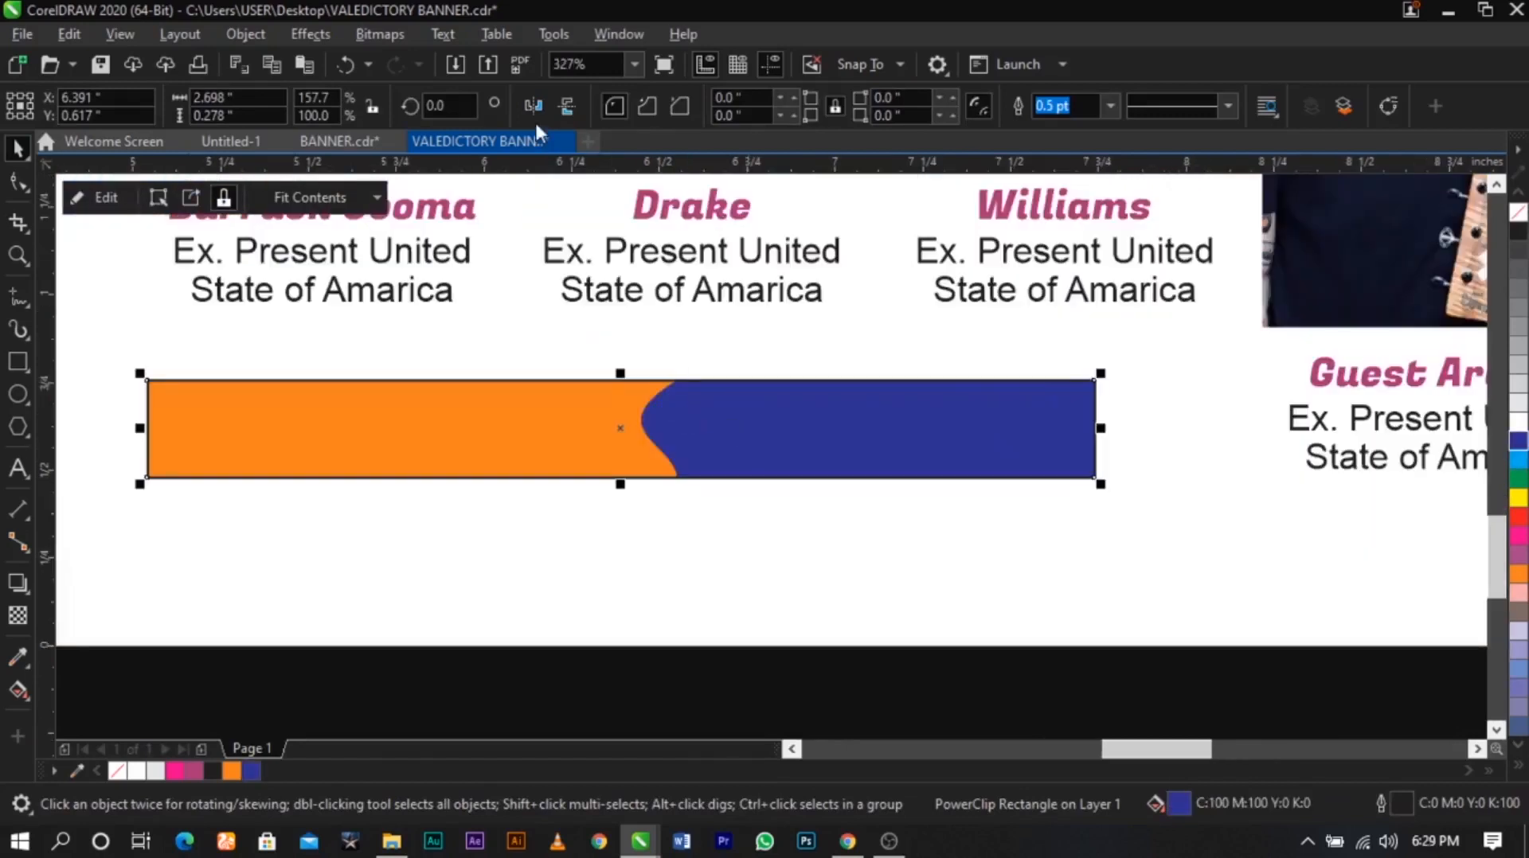
Mirror the two-colour box horizontally and lower it slightly to about Y 0.6 in
left_click(537, 105)
left_click(804, 442, "ctrl")
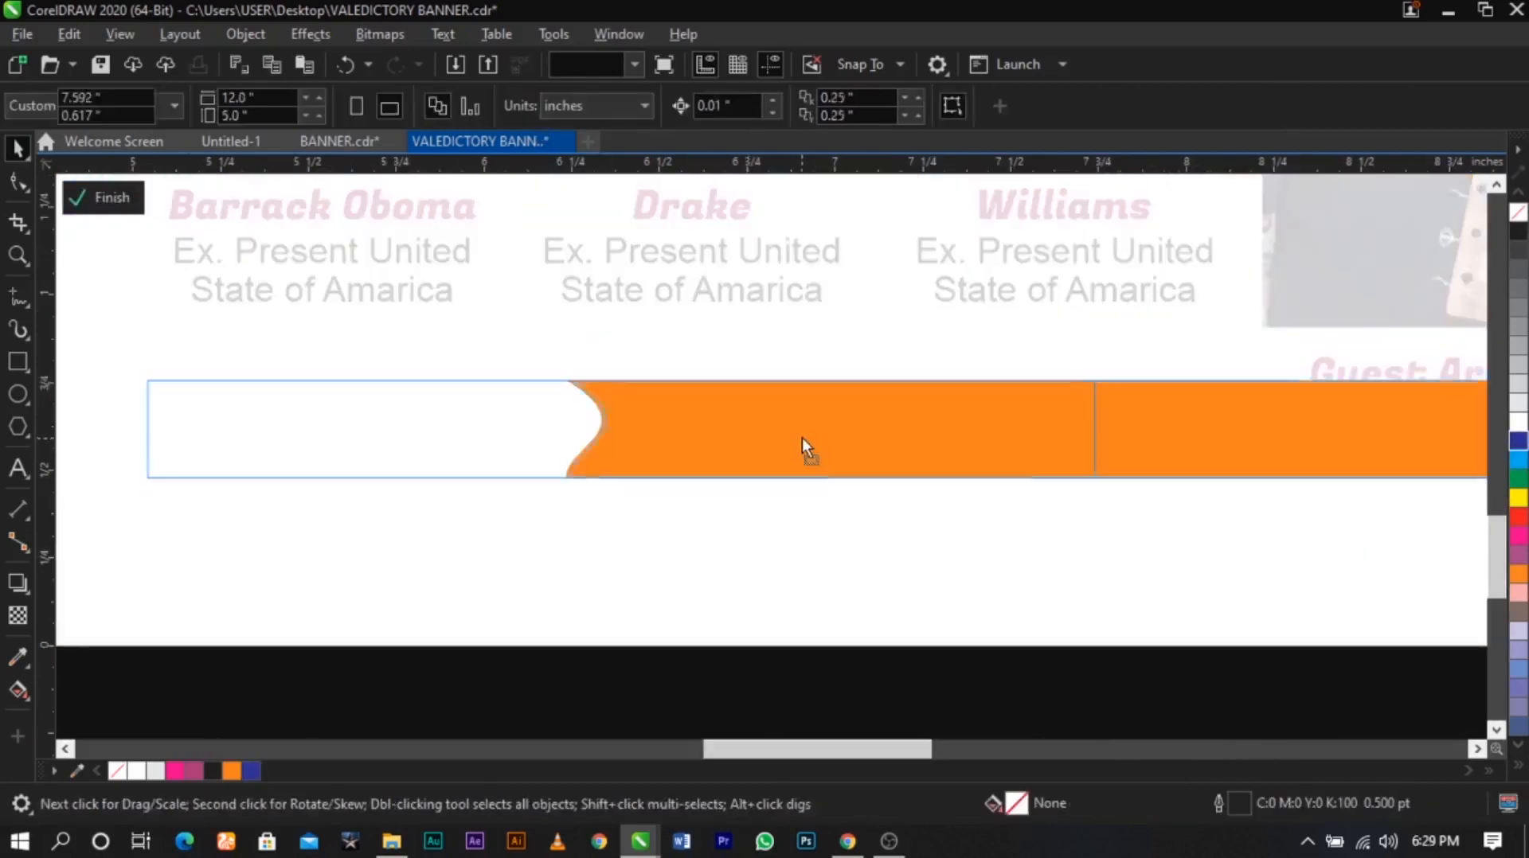
left_click(808, 559, "ctrl")
left_click_drag(864, 450, 864, 455)
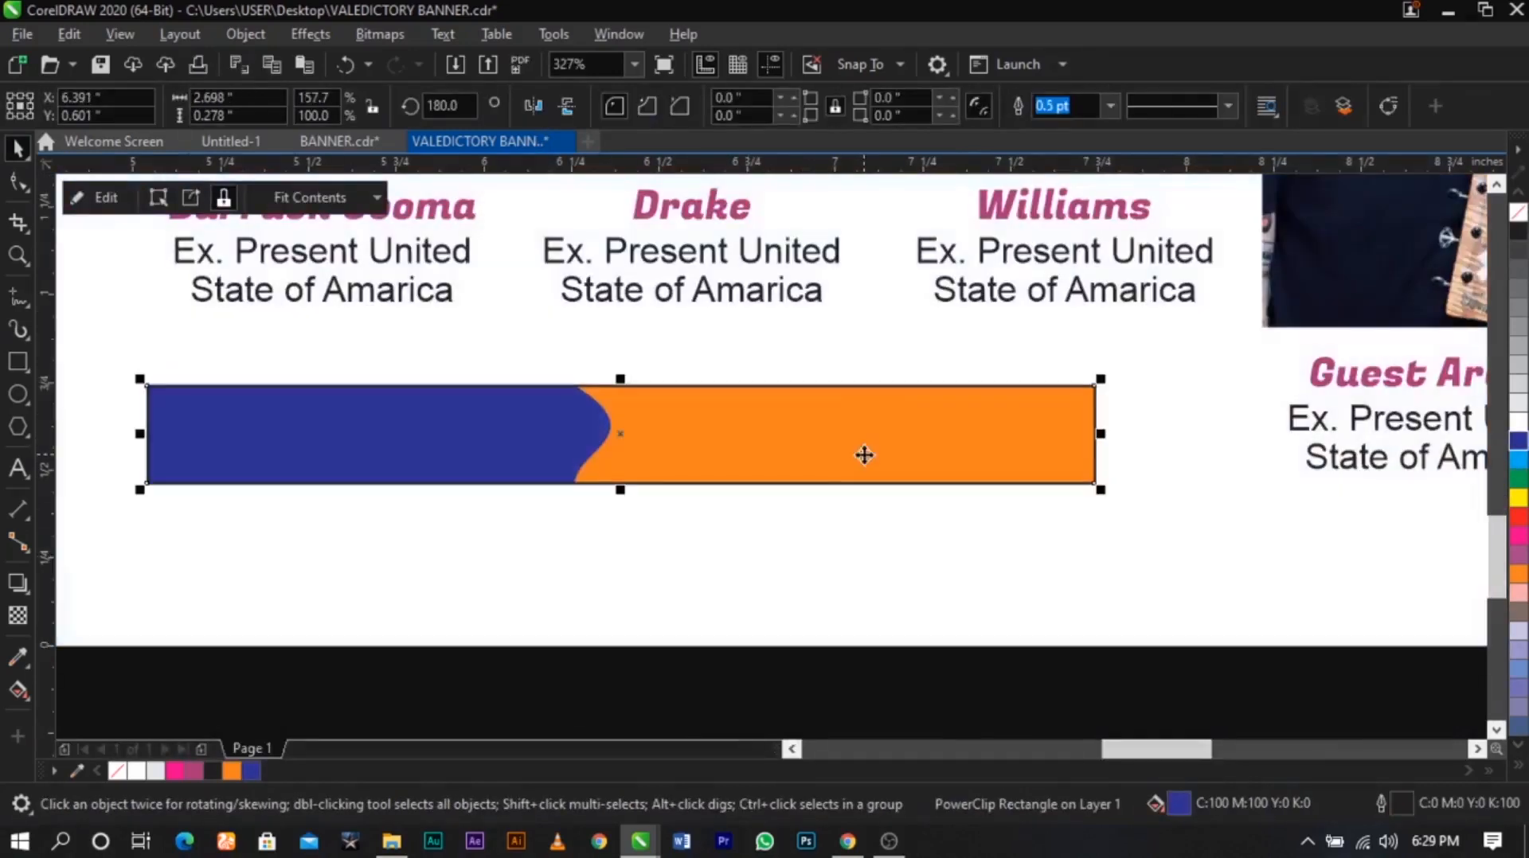
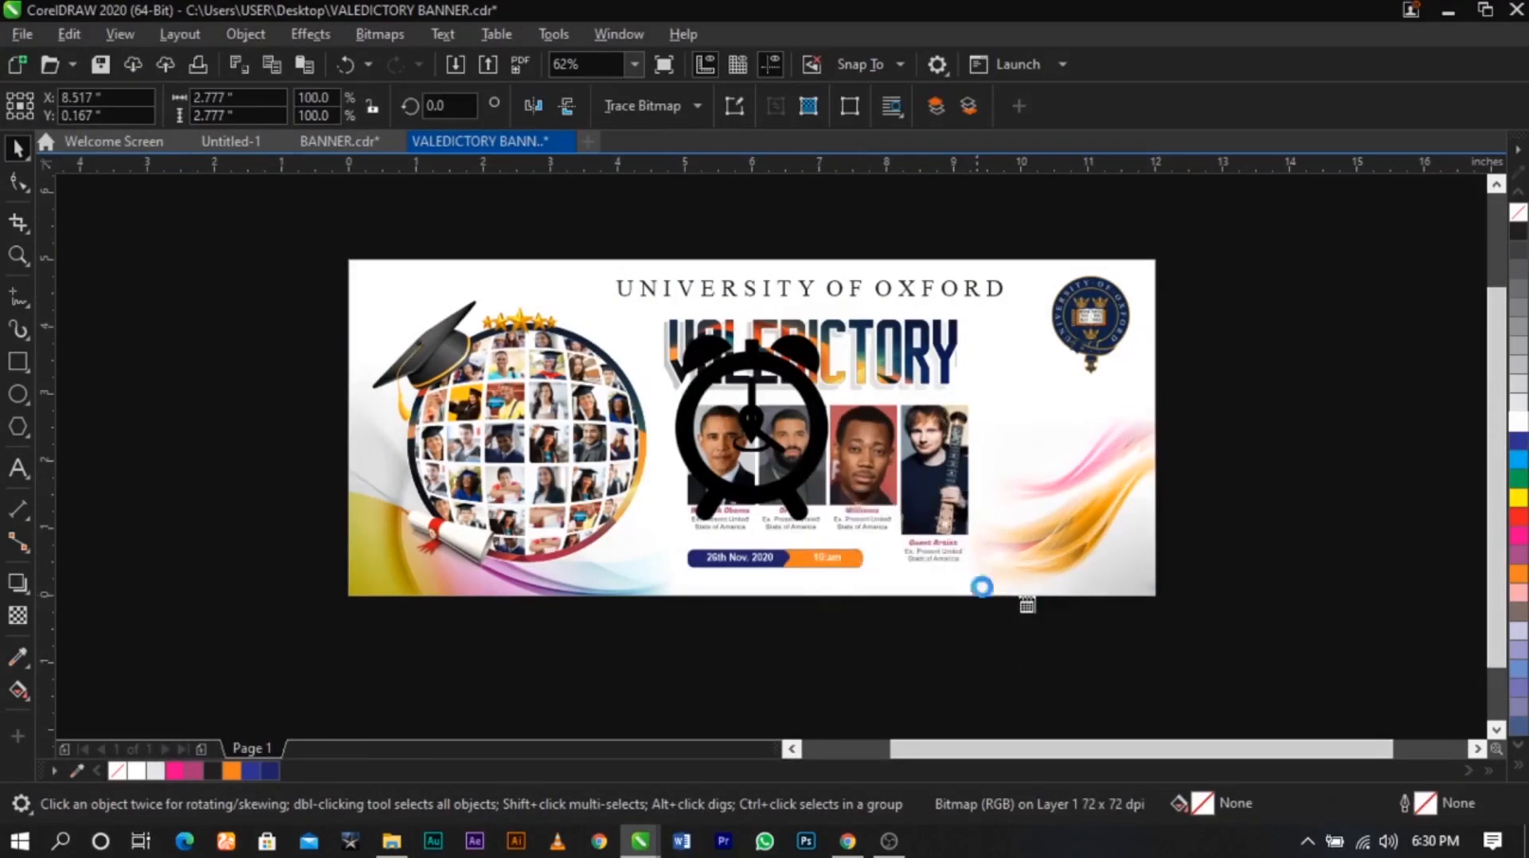
Scale the imported alarm clock and location pin icons down to about 0.7 in and move the clock below the page
left_click_drag(1020, 486, 881, 624)
left_click_drag(755, 432, 943, 628)
key("z")
left_click_drag(518, 603, 833, 587)
key("space")
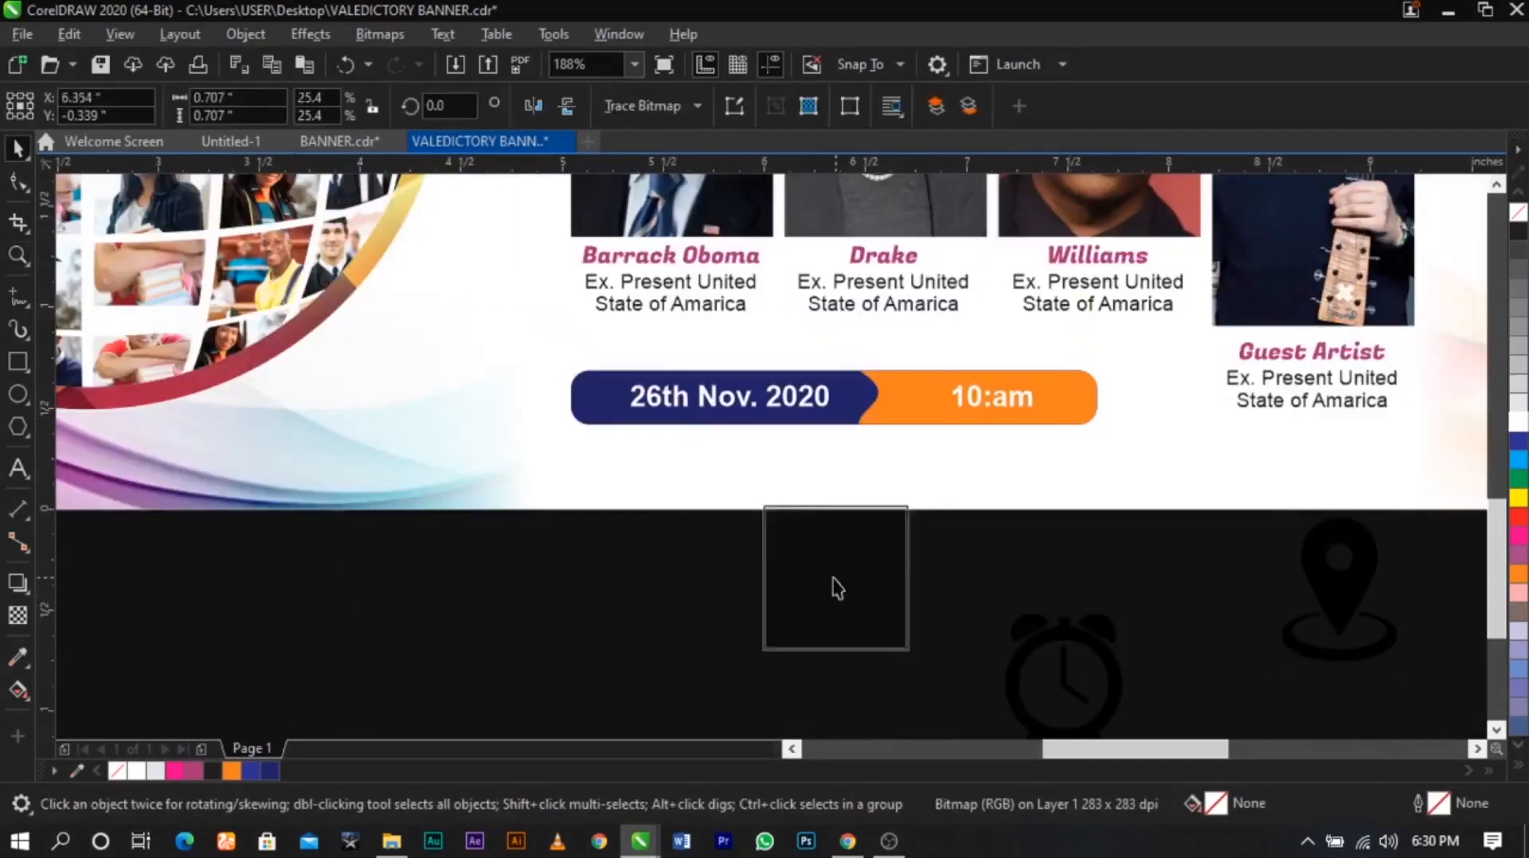
Place the calendar icon beside the alarm clock and scale the clock down to about 0.395 in
scroll(844, 558, "down", 2)
left_click_drag(1239, 555, 907, 559)
key("z")
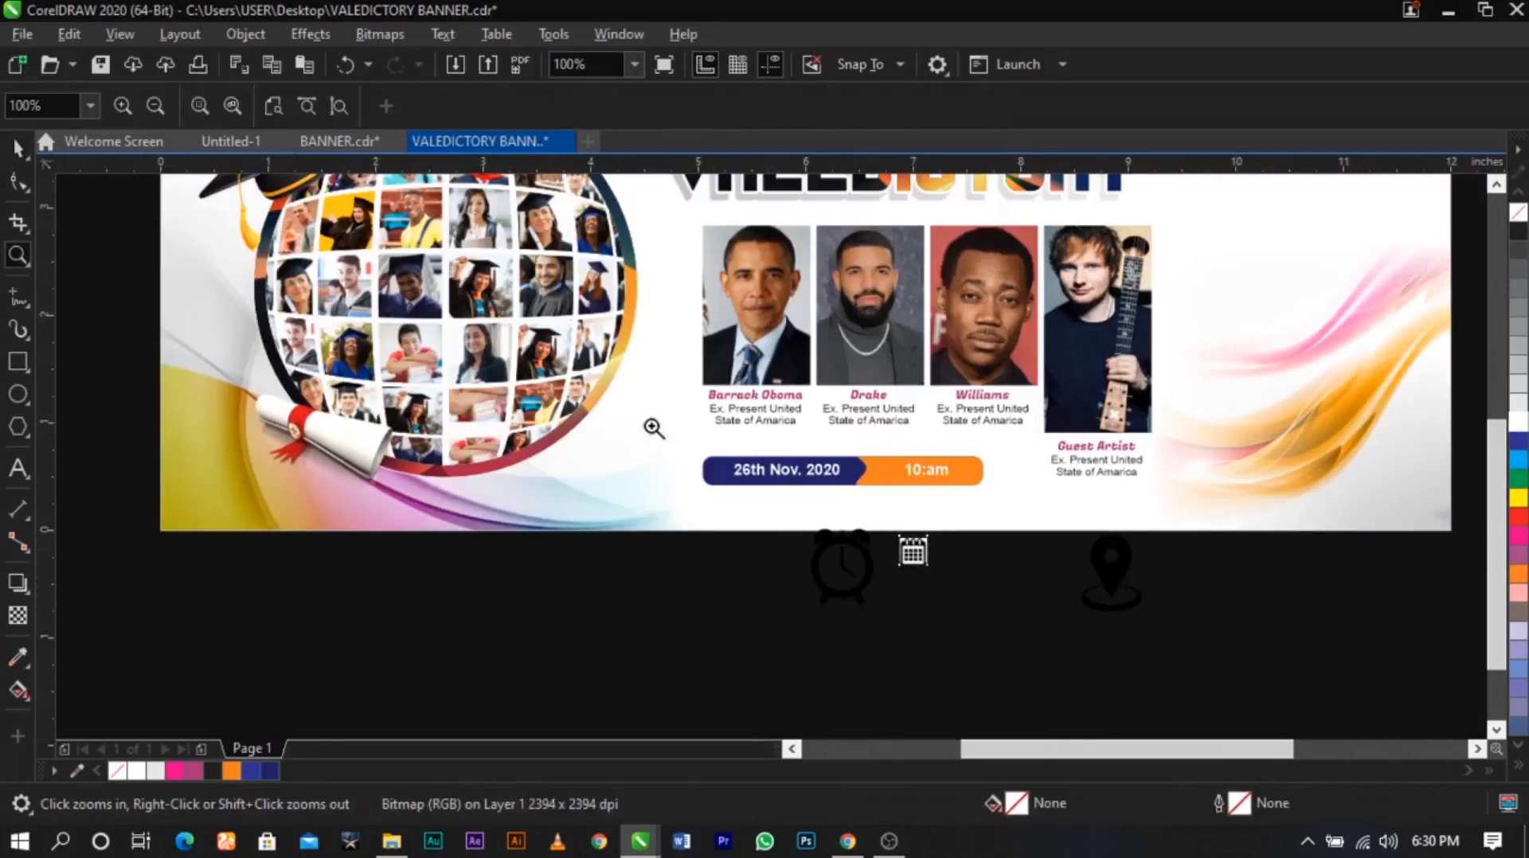
left_click_drag(635, 403, 1013, 599)
key("space")
left_click(791, 606)
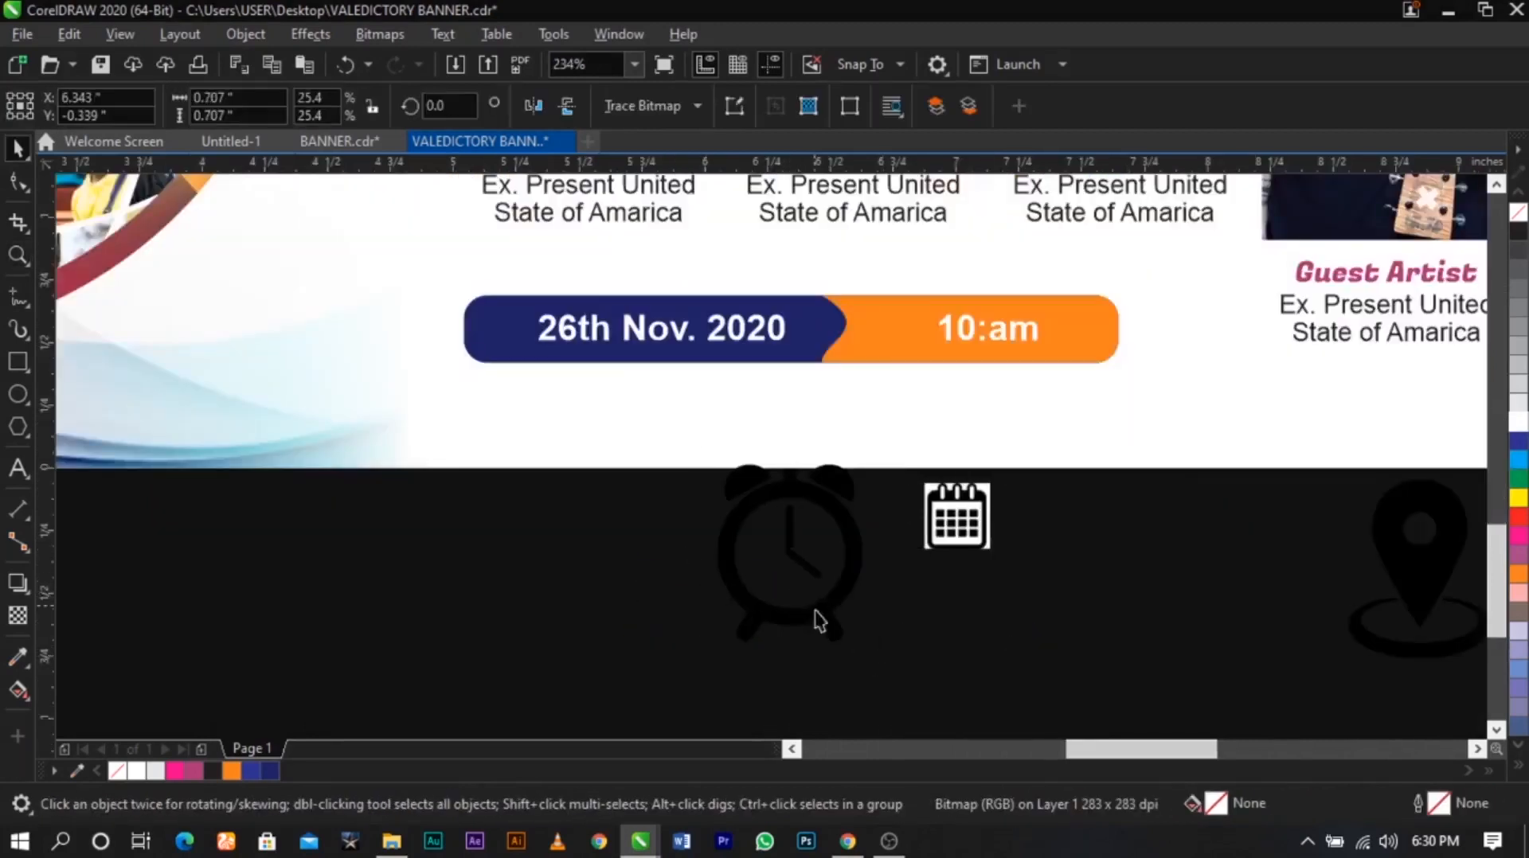
left_click_drag(886, 647, 806, 573)
Align the tops of the clock and calendar icons and move both up beneath the date and time box
left_click(948, 537, "shift")
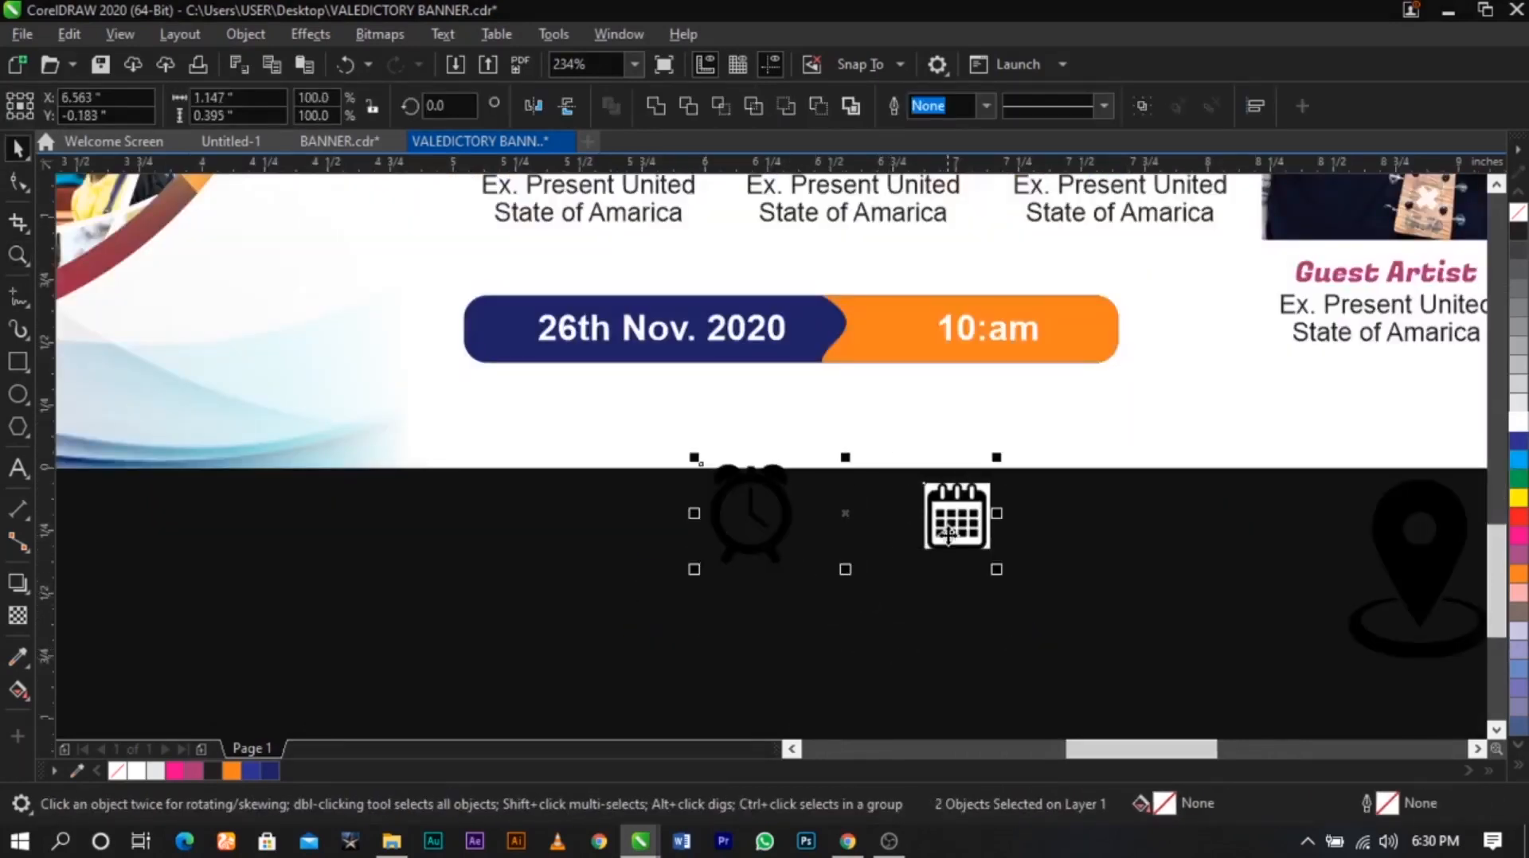
key("t")
left_click_drag(949, 540, 948, 466)
Move the alarm clock just under the date section, to about X 6.14 in and Y 0.19 in
key("z")
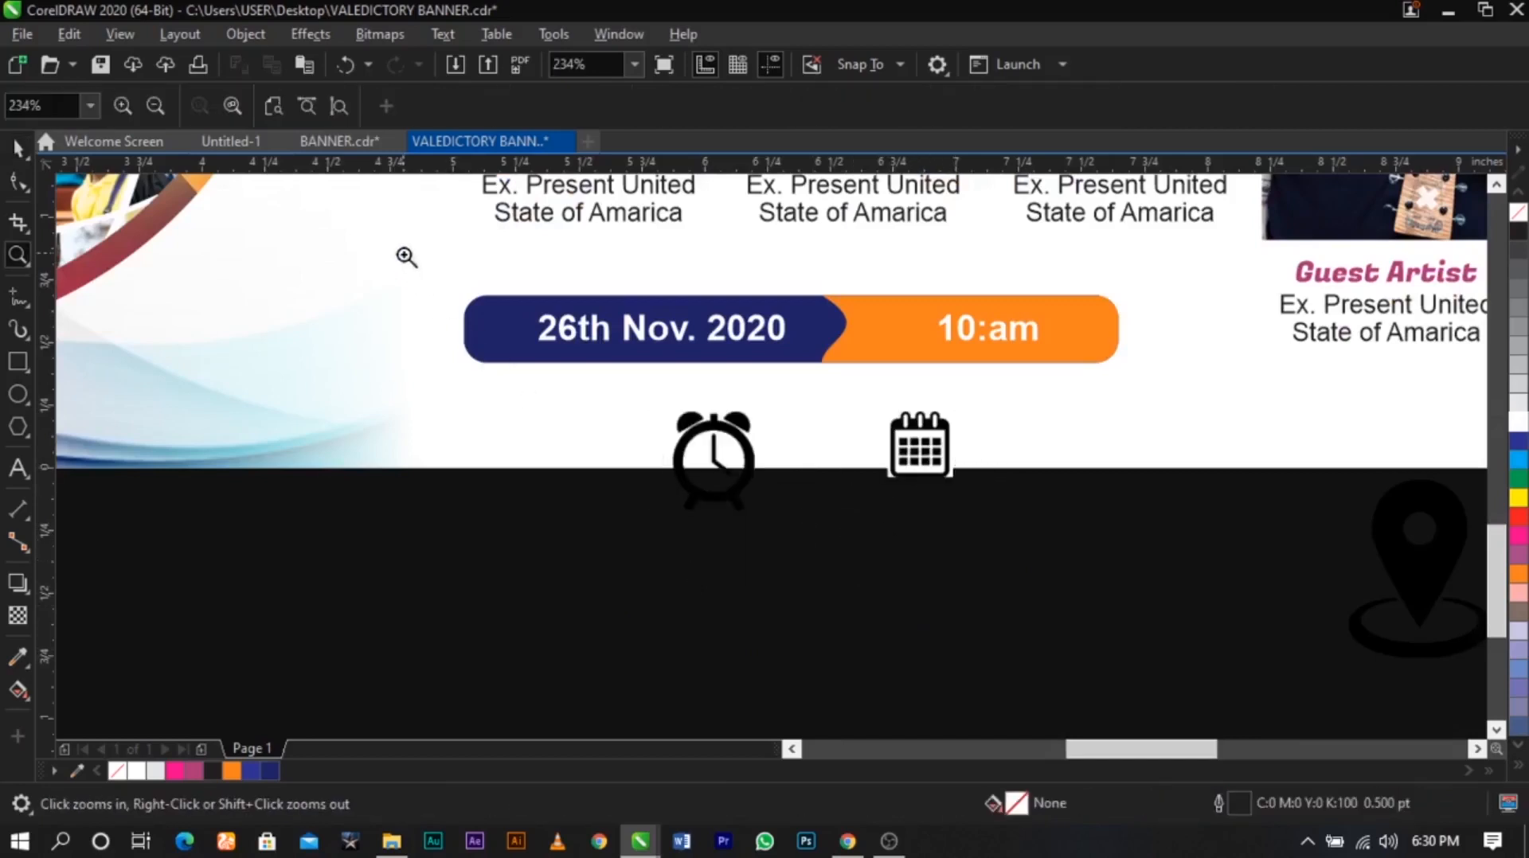
left_click_drag(403, 256, 1002, 570)
key("space")
left_click_drag(809, 539, 840, 507)
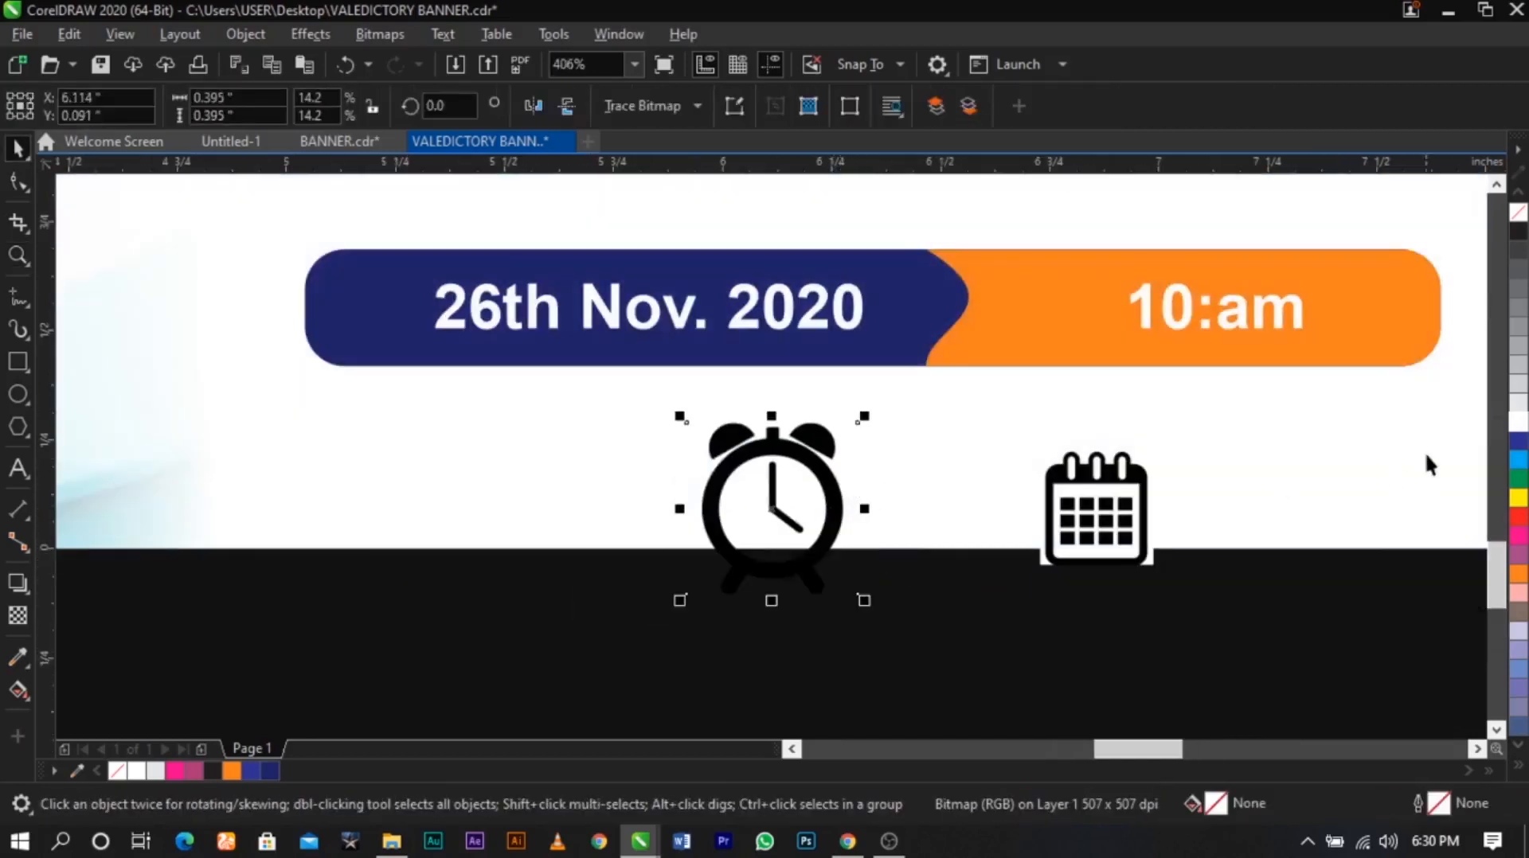
mouse_move(787, 460)
left_mouse_down()
mouse_move(799, 409)
mouse_move(785, 466)
left_mouse_up()
Convert the clock bitmap to black and white (1-bit) with the Line Art method and a lowered threshold
scroll(783, 447, "up", 1)
left_click(360, 35)
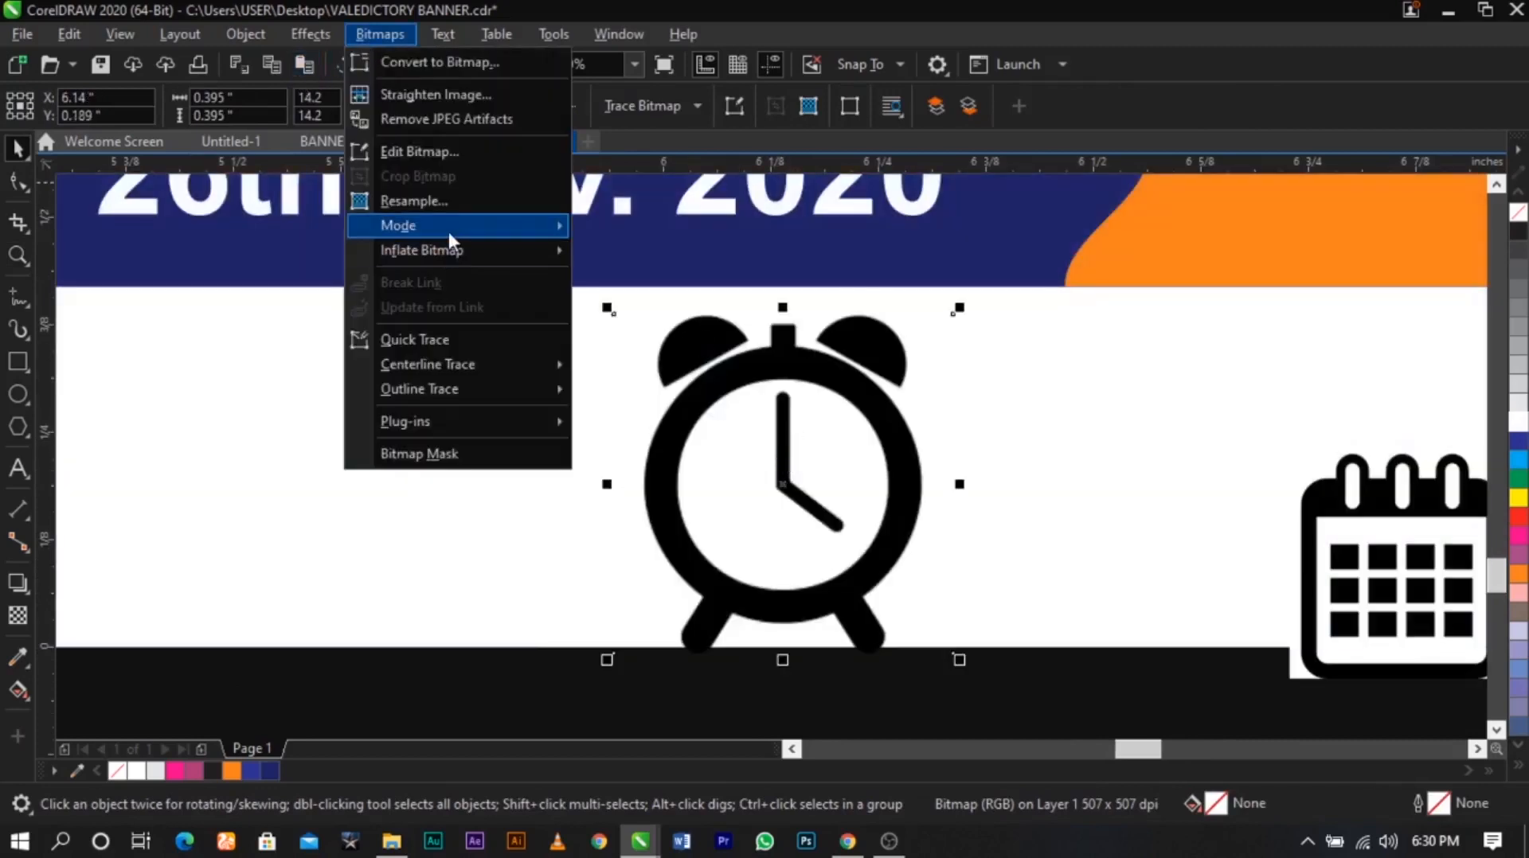
mouse_move(447, 231)
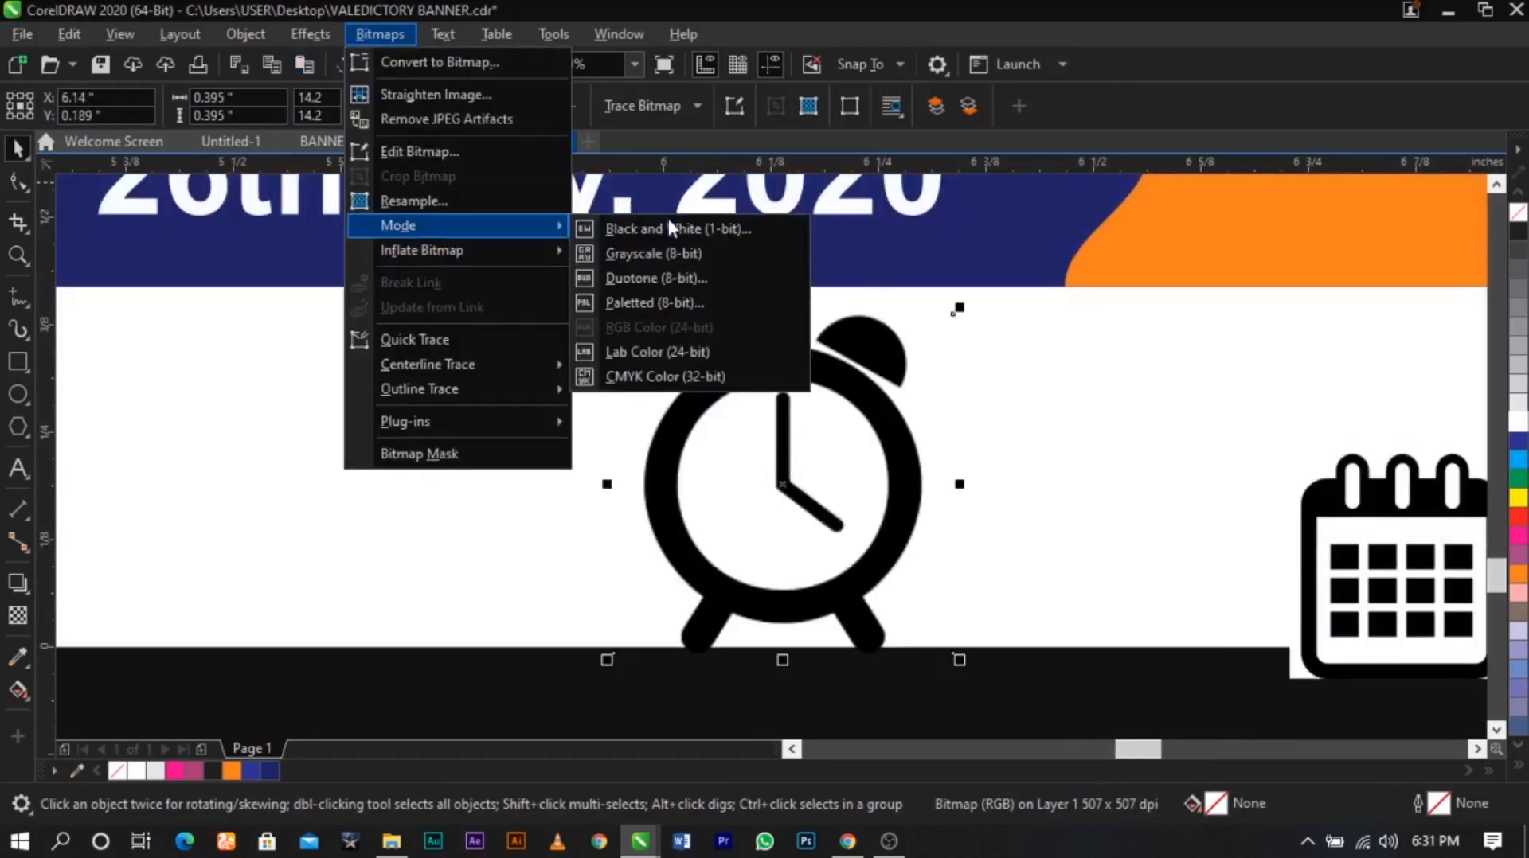
left_click(665, 229)
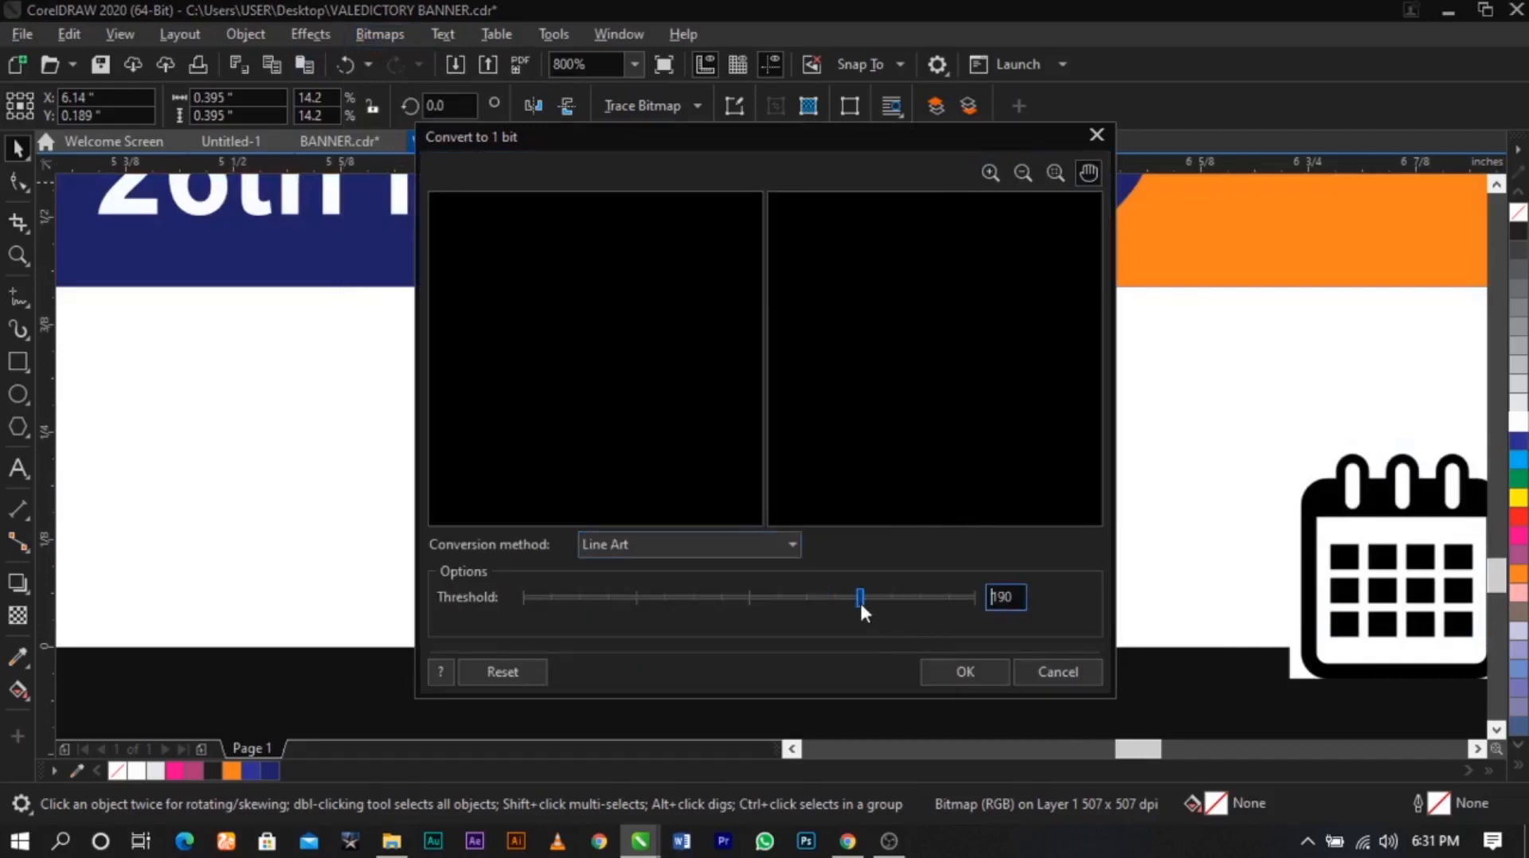
left_click_drag(858, 600, 777, 591)
left_click(947, 677)
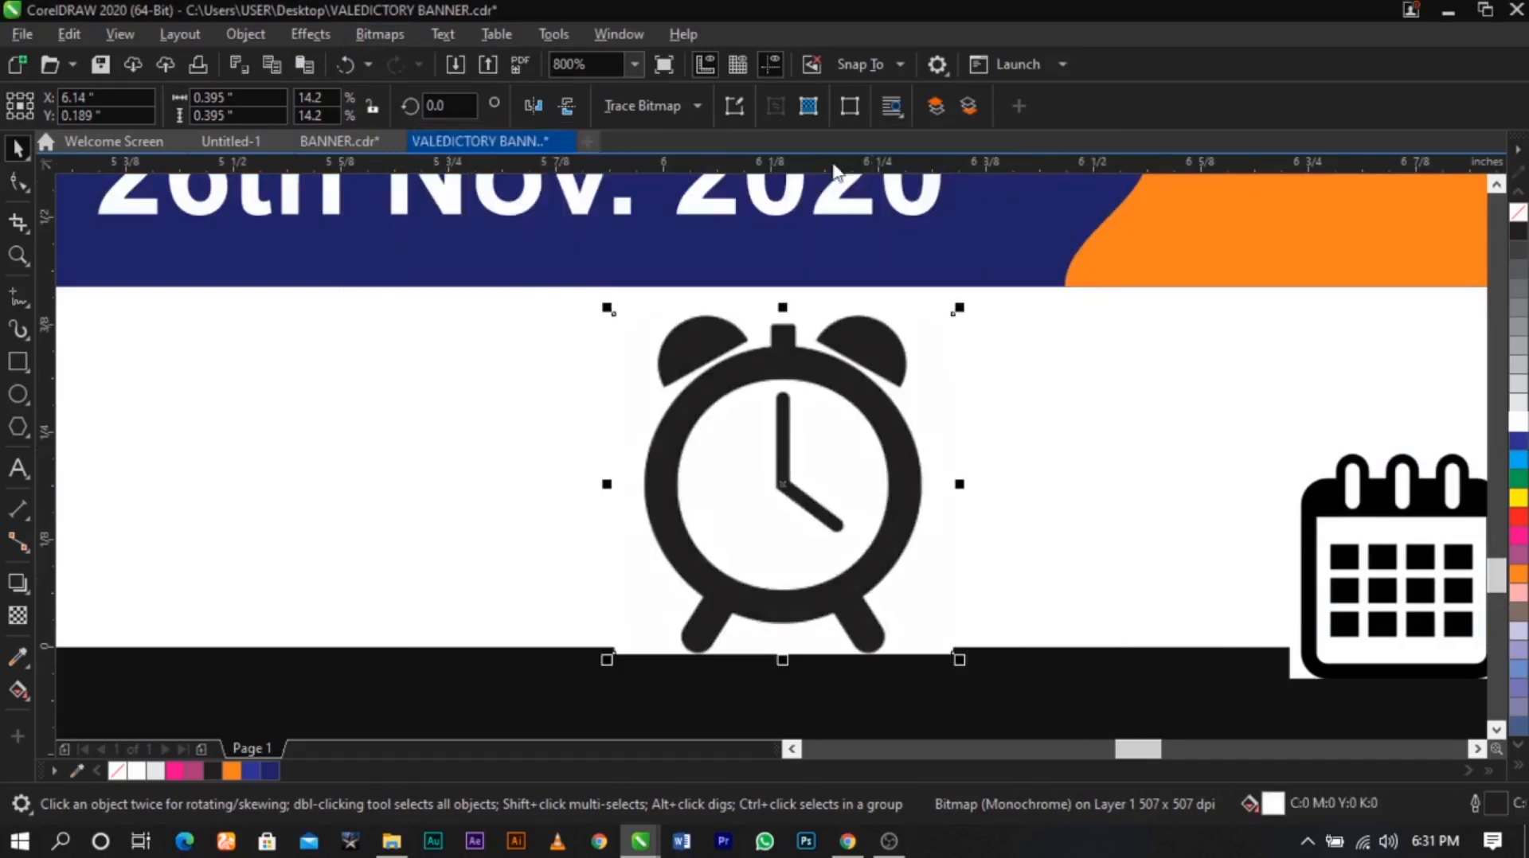
Trace the clock bitmap with a Line Art outline trace, removing the background colour automatically
left_click(680, 106)
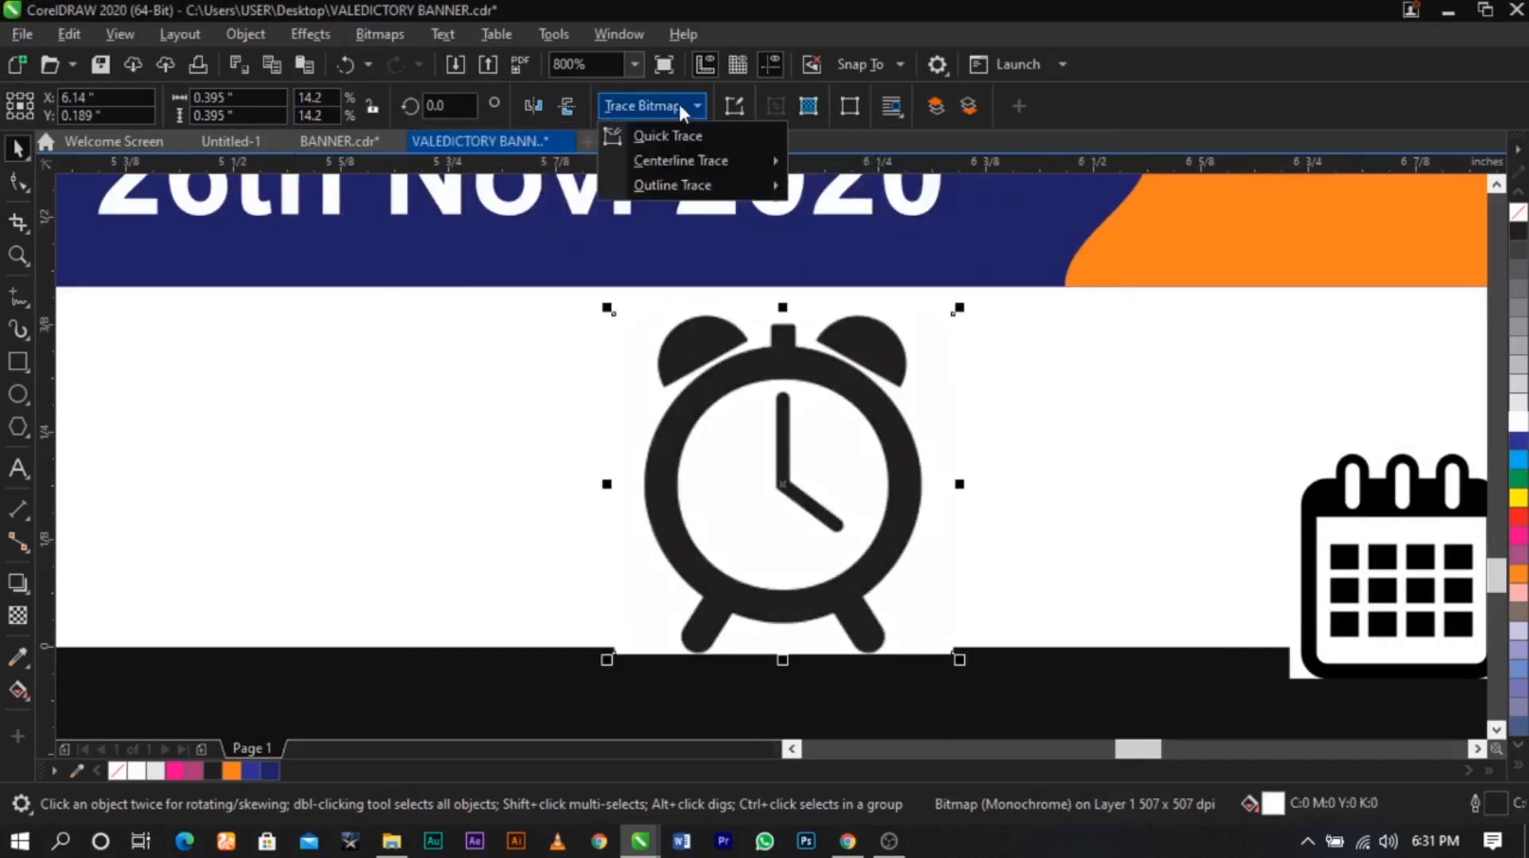
mouse_move(693, 184)
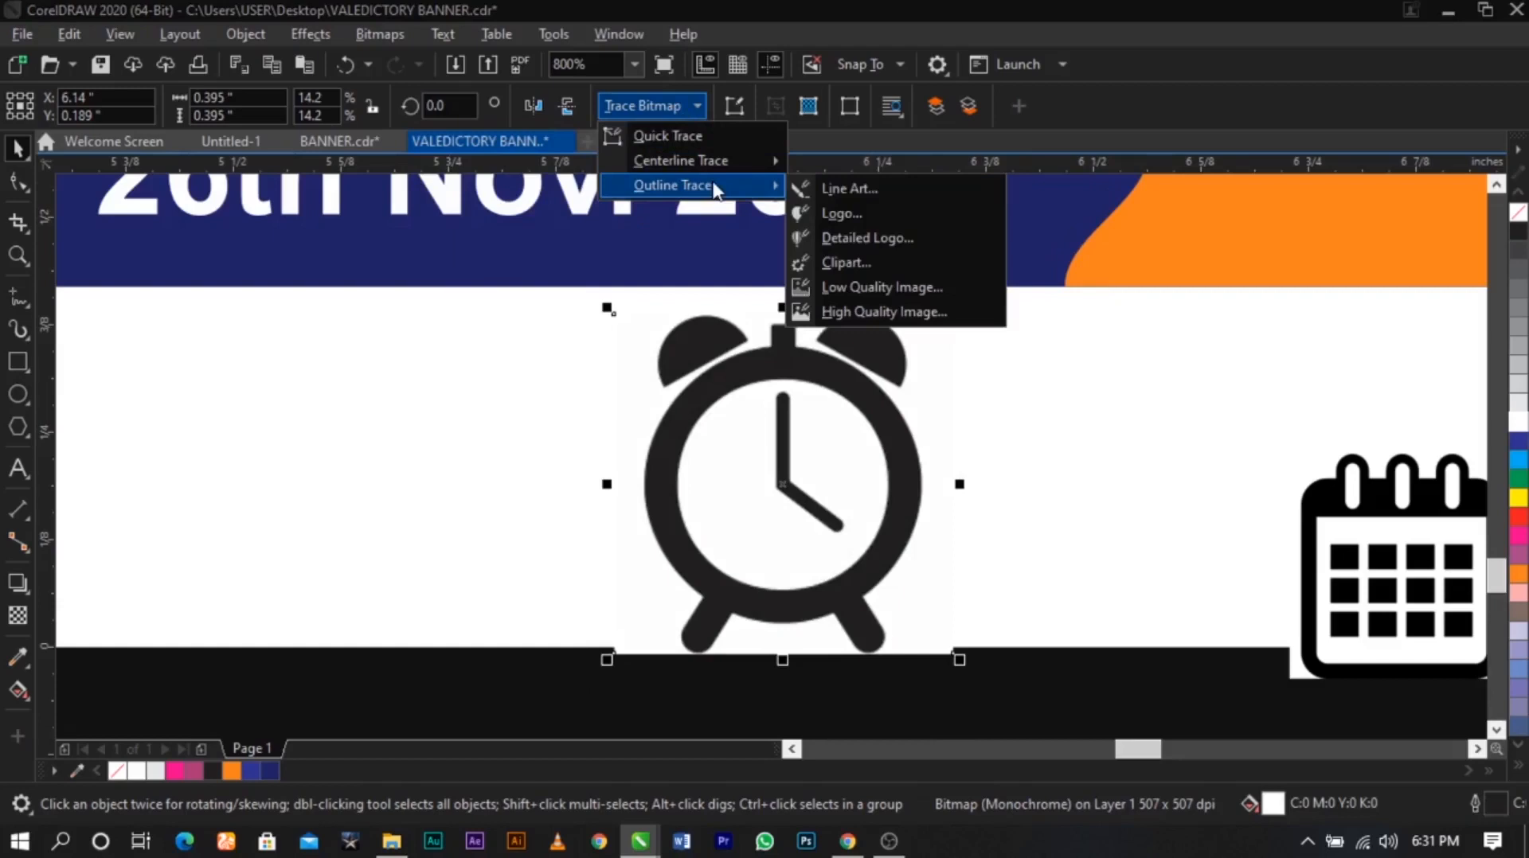
left_click(868, 191)
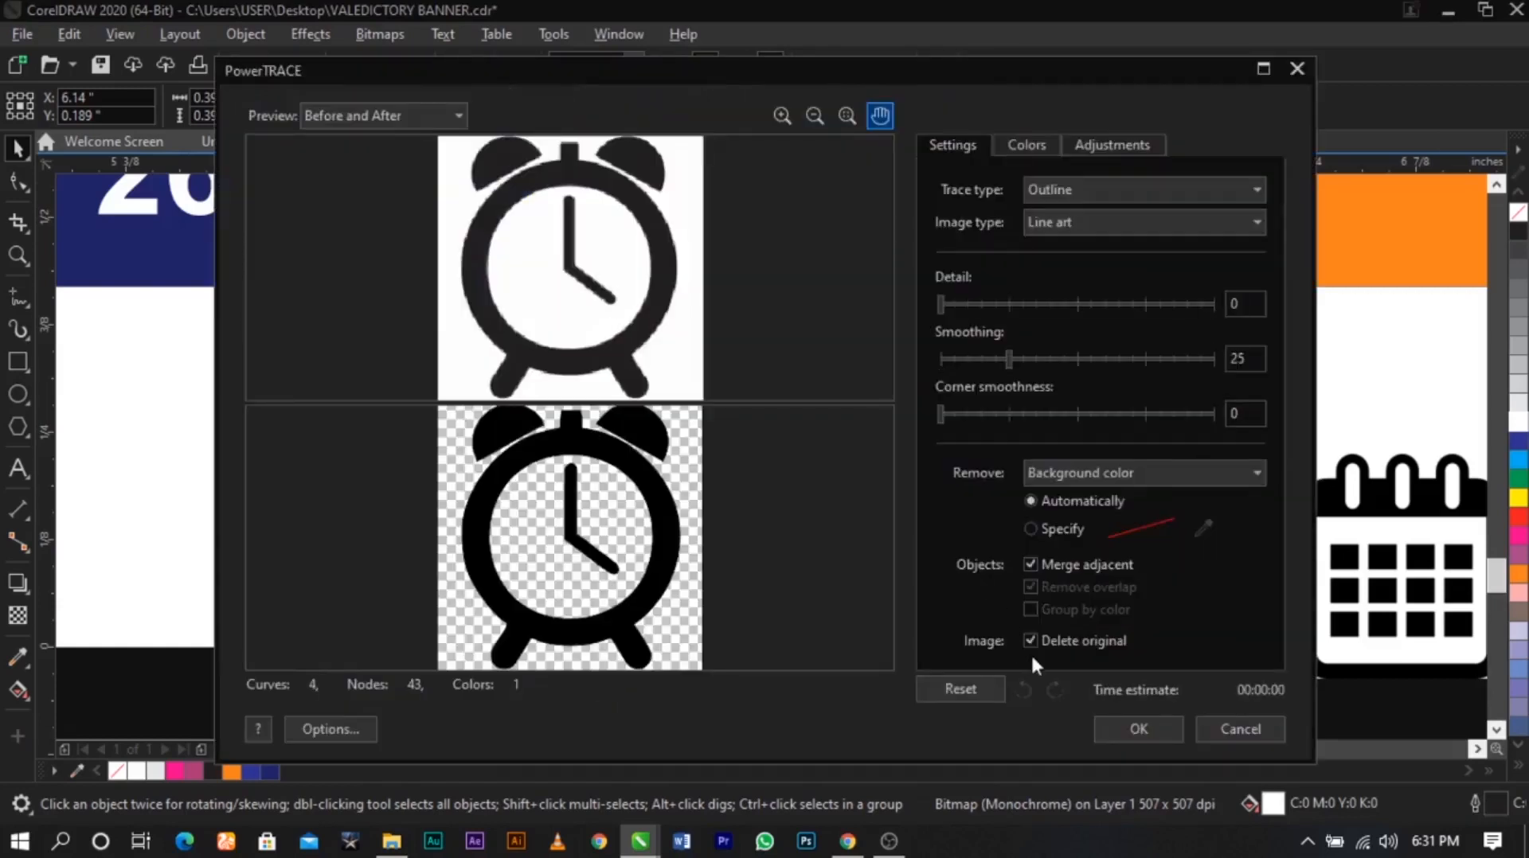
left_click(1137, 729)
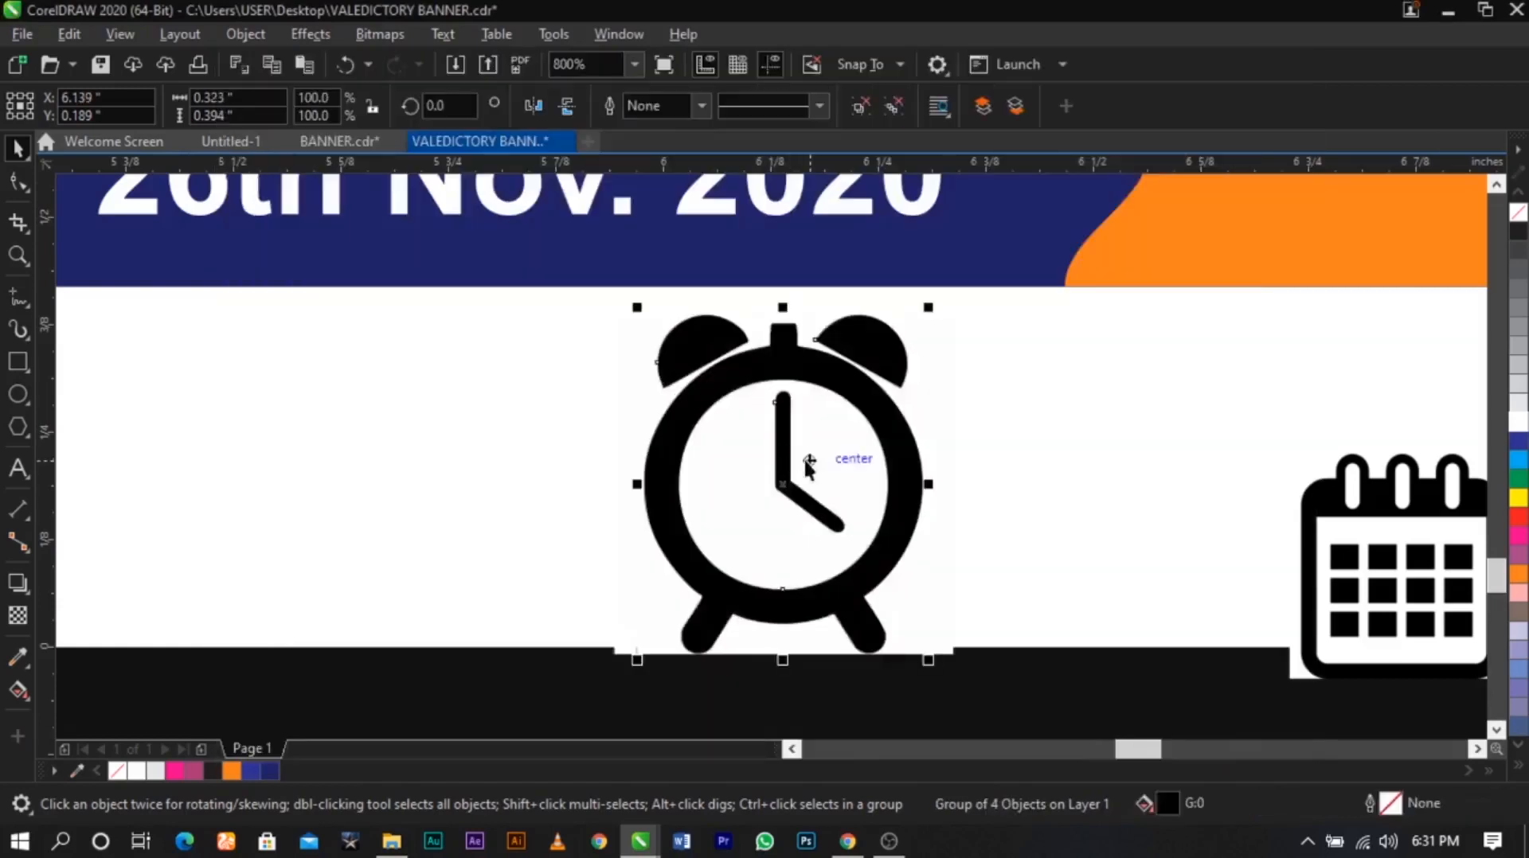
Move the traced clock aside and delete the white-backed bitmap left behind it
mouse_move(876, 454)
left_mouse_down()
mouse_move(462, 405)
mouse_move(487, 396)
mouse_move(460, 374)
left_mouse_up()
left_click(819, 438)
key("Delete")
Place the traced clock before the date in the blue section and scale it to about 0.12 by 0.15 in
left_click(496, 436)
scroll(505, 434, "down", 2)
key("F2")
left_click_drag(336, 320, 565, 427)
left_click_drag(849, 231, 637, 359)
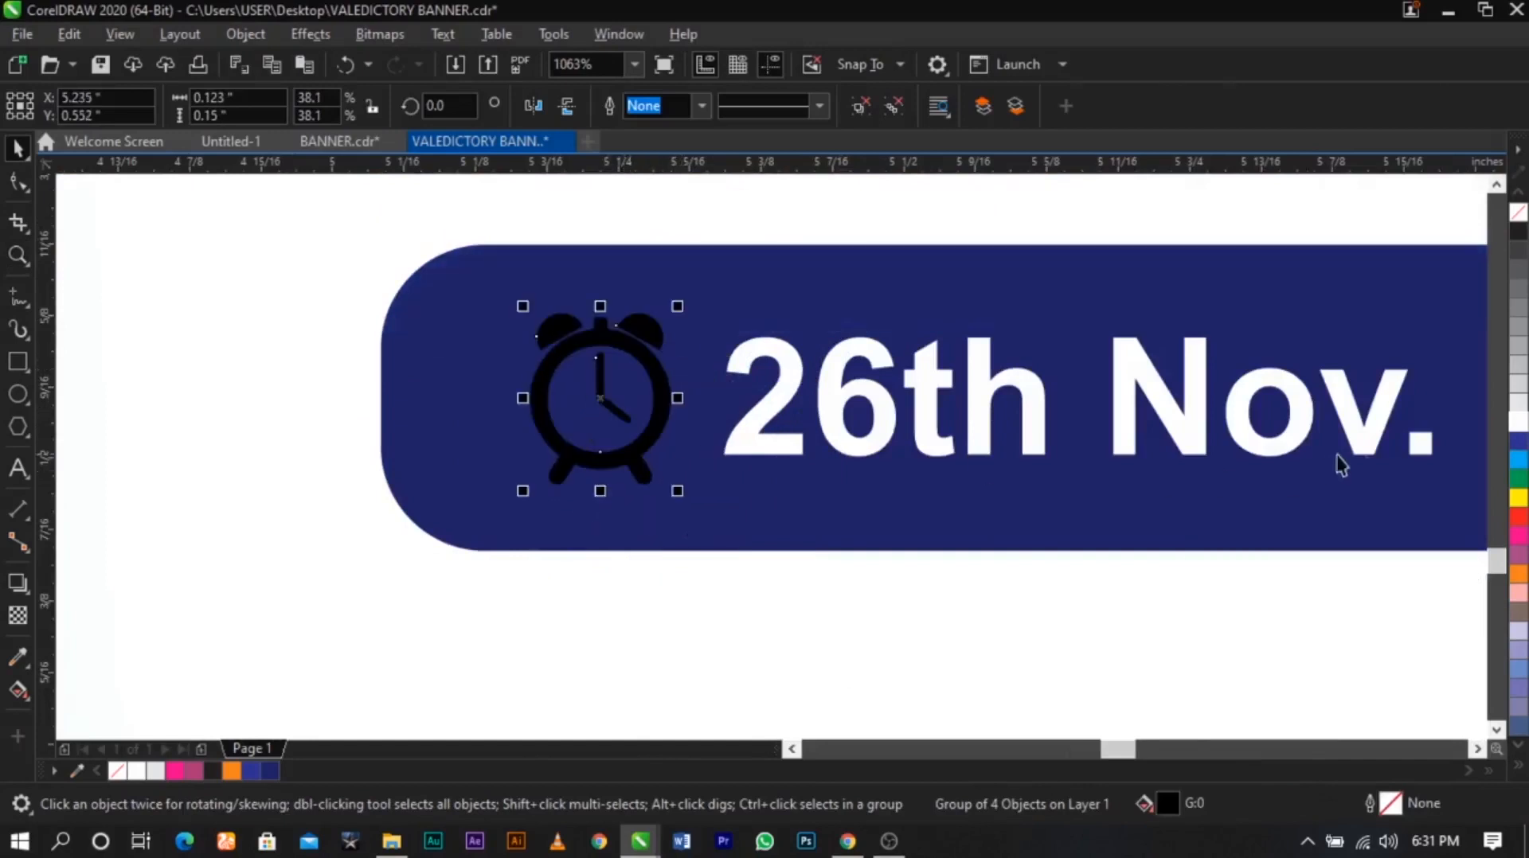
Fill the clock icon white and enlarge it to about 0.14 by 0.17 in, nudging it slightly upward
left_click(1519, 425)
left_click_drag(677, 306, 687, 294)
scroll(659, 344, "up", 1)
left_click_drag(645, 368, 645, 363)
scroll(646, 363, "down", 3)
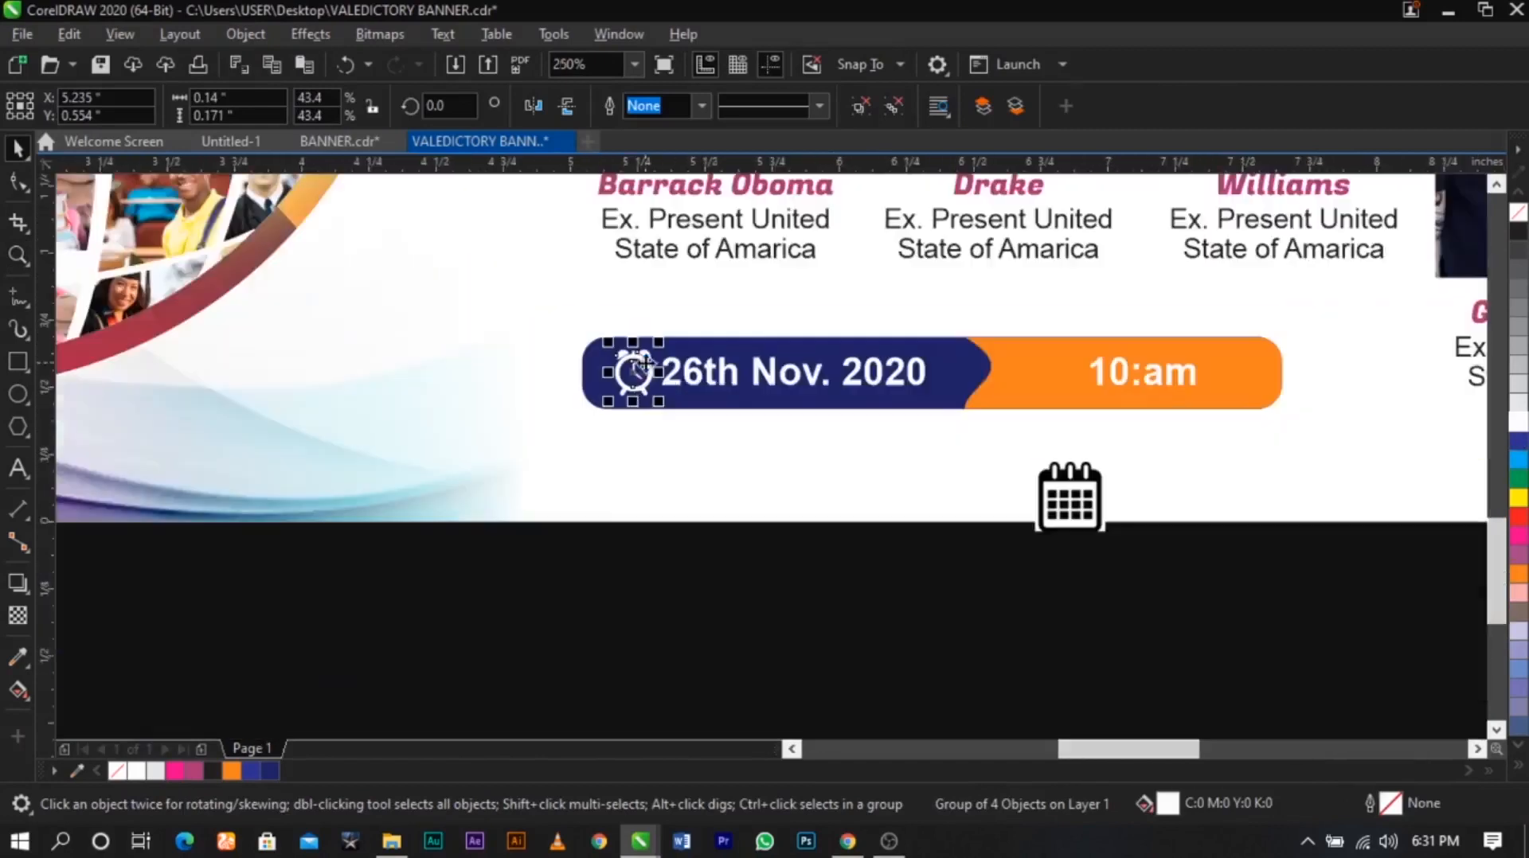
left_click(620, 480)
Move the calendar icon into the orange section before 10:am and scale it to about 0.228 in
key("z")
left_click_drag(512, 250, 1301, 547)
key("space")
left_click_drag(1032, 587, 952, 359)
key("z")
left_click(996, 420)
key("space")
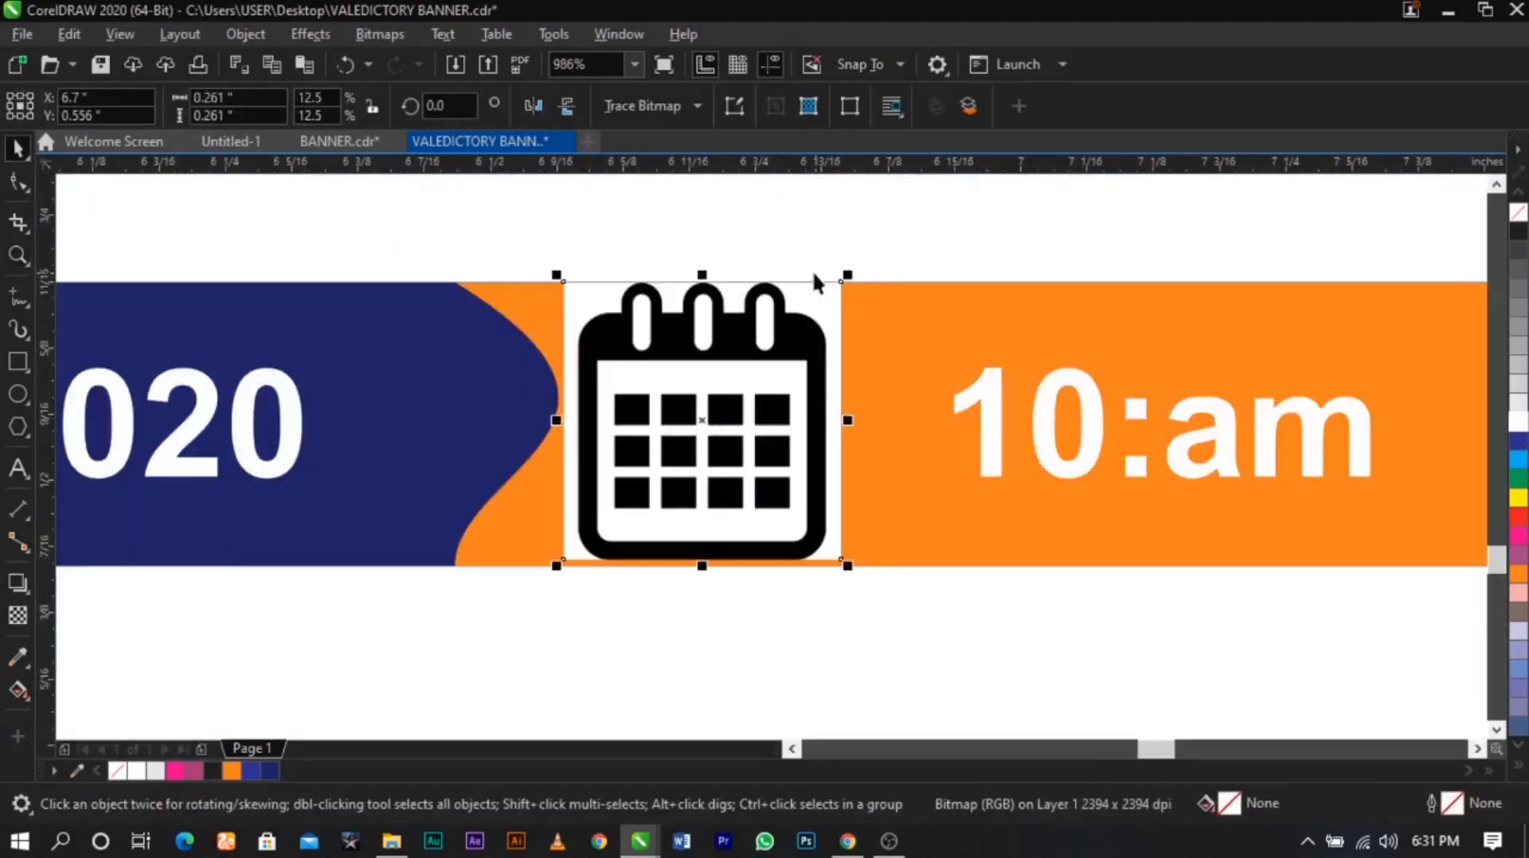
left_click_drag(850, 273, 832, 291)
left_click_drag(722, 396, 737, 404)
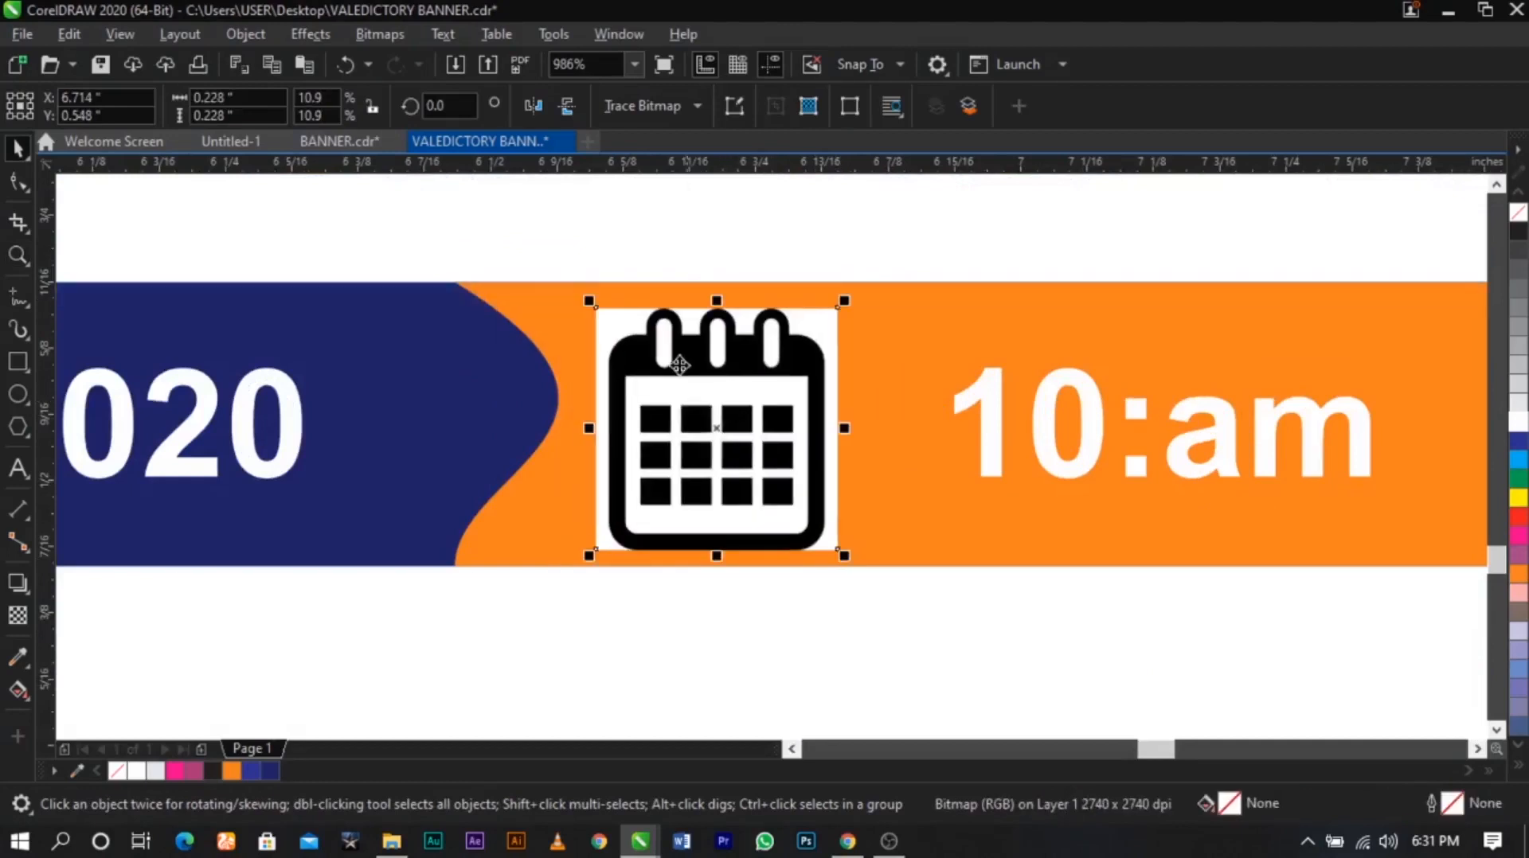
Convert the calendar bitmap to black and white (1-bit)
key("z")
left_click_drag(494, 252, 944, 615)
key("space")
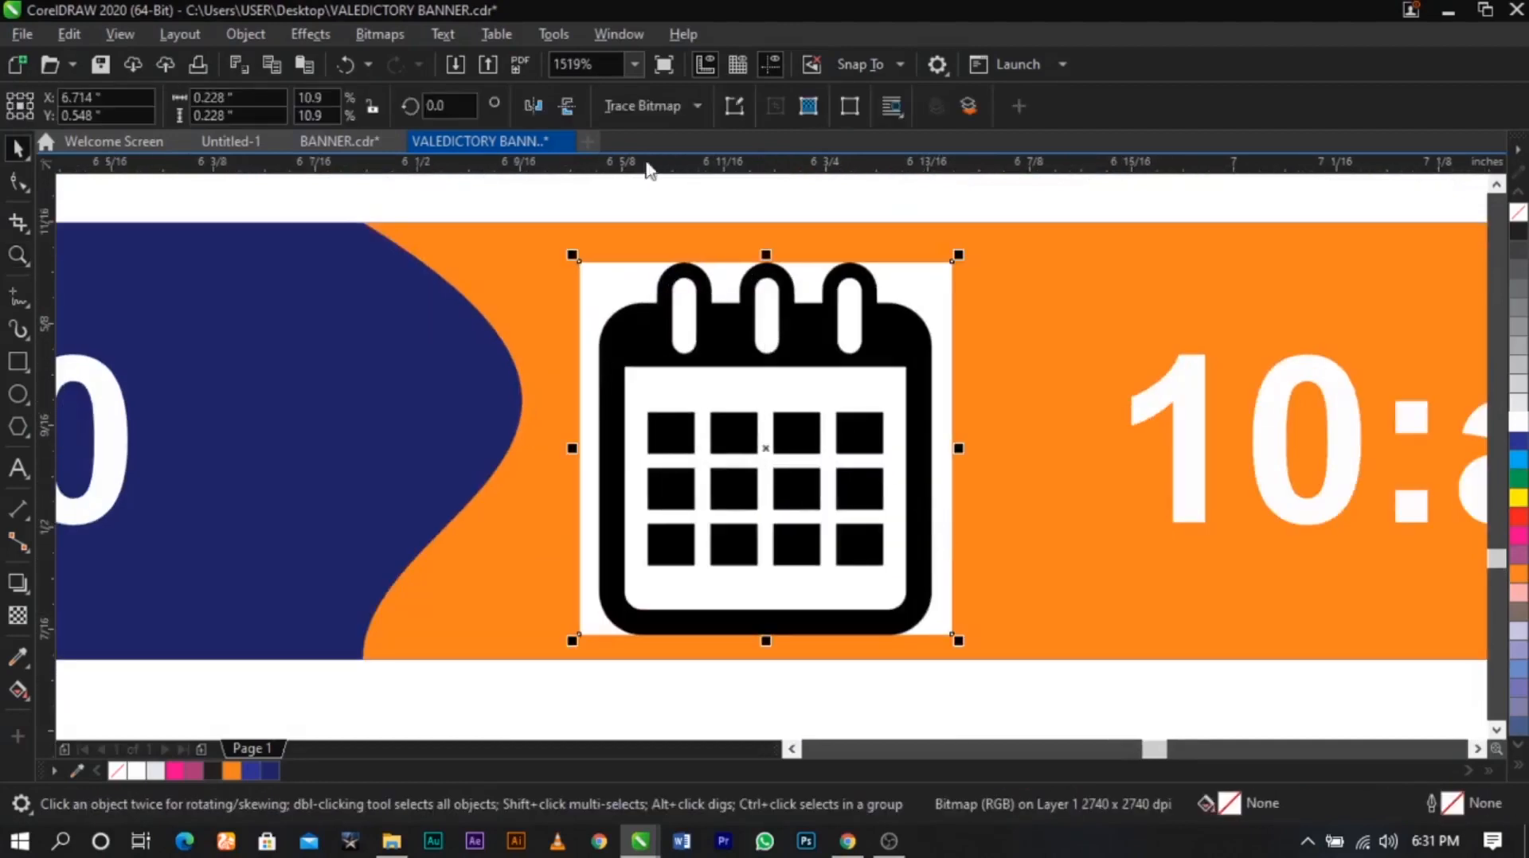
left_click(398, 35)
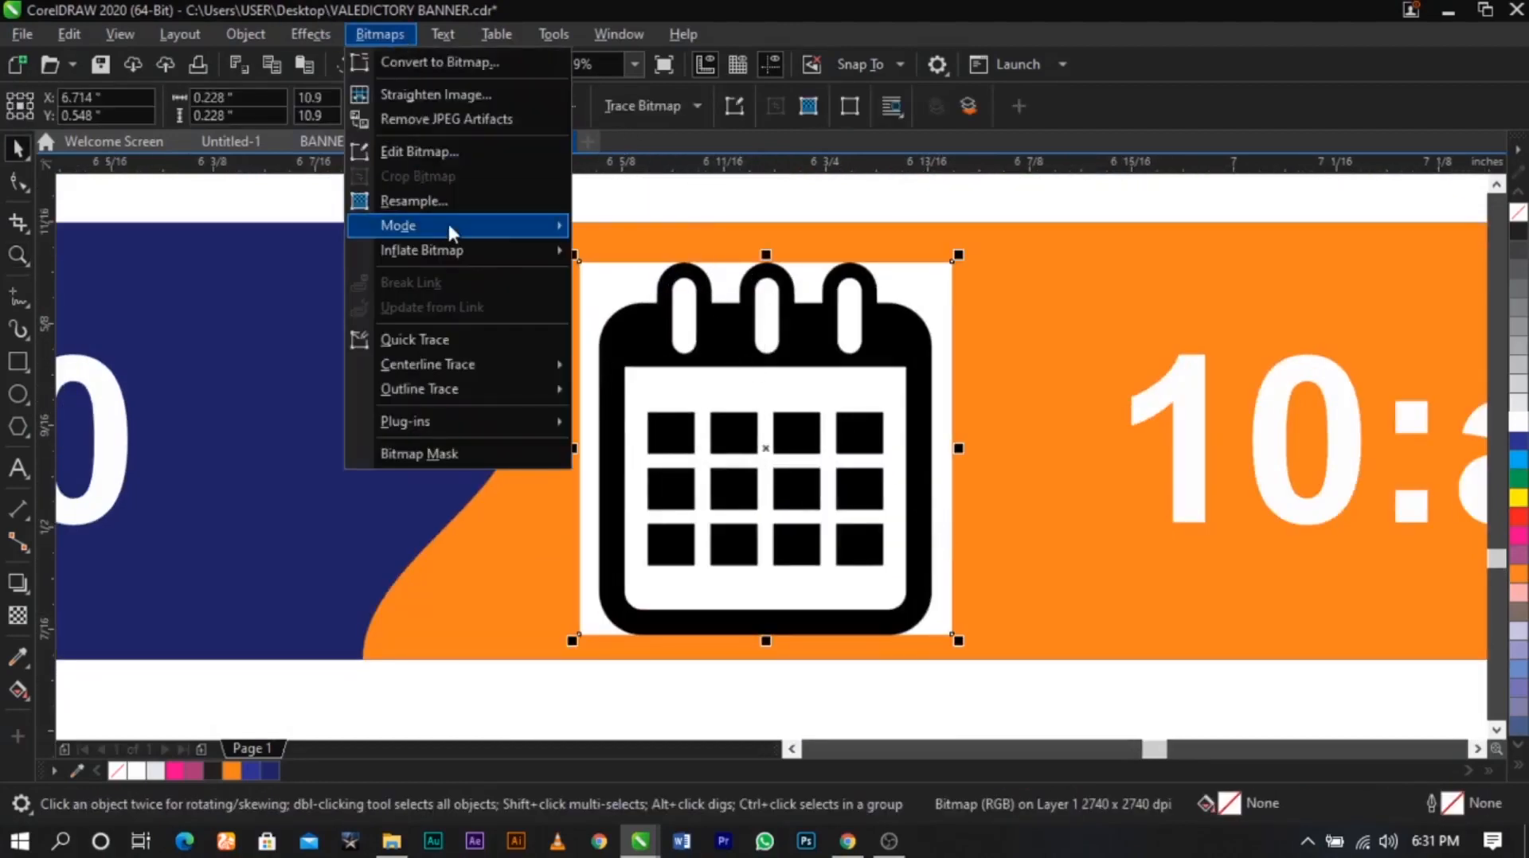
mouse_move(449, 227)
left_click(605, 226)
left_click(995, 661)
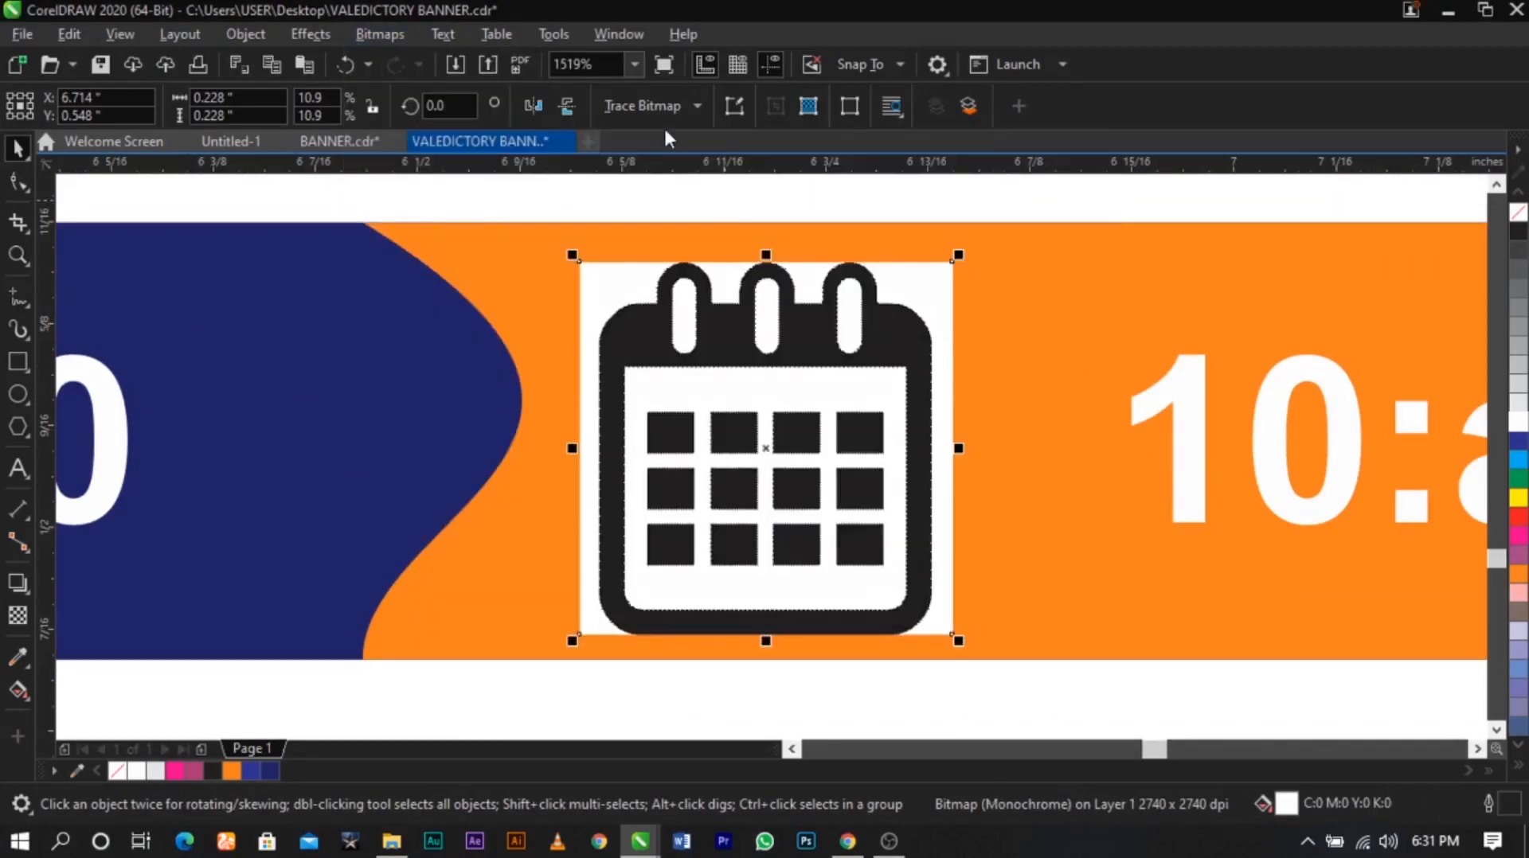
Trace the calendar bitmap as outline line art, grouping objects by color and using a specified background color for removal
left_click(652, 107)
mouse_move(681, 184)
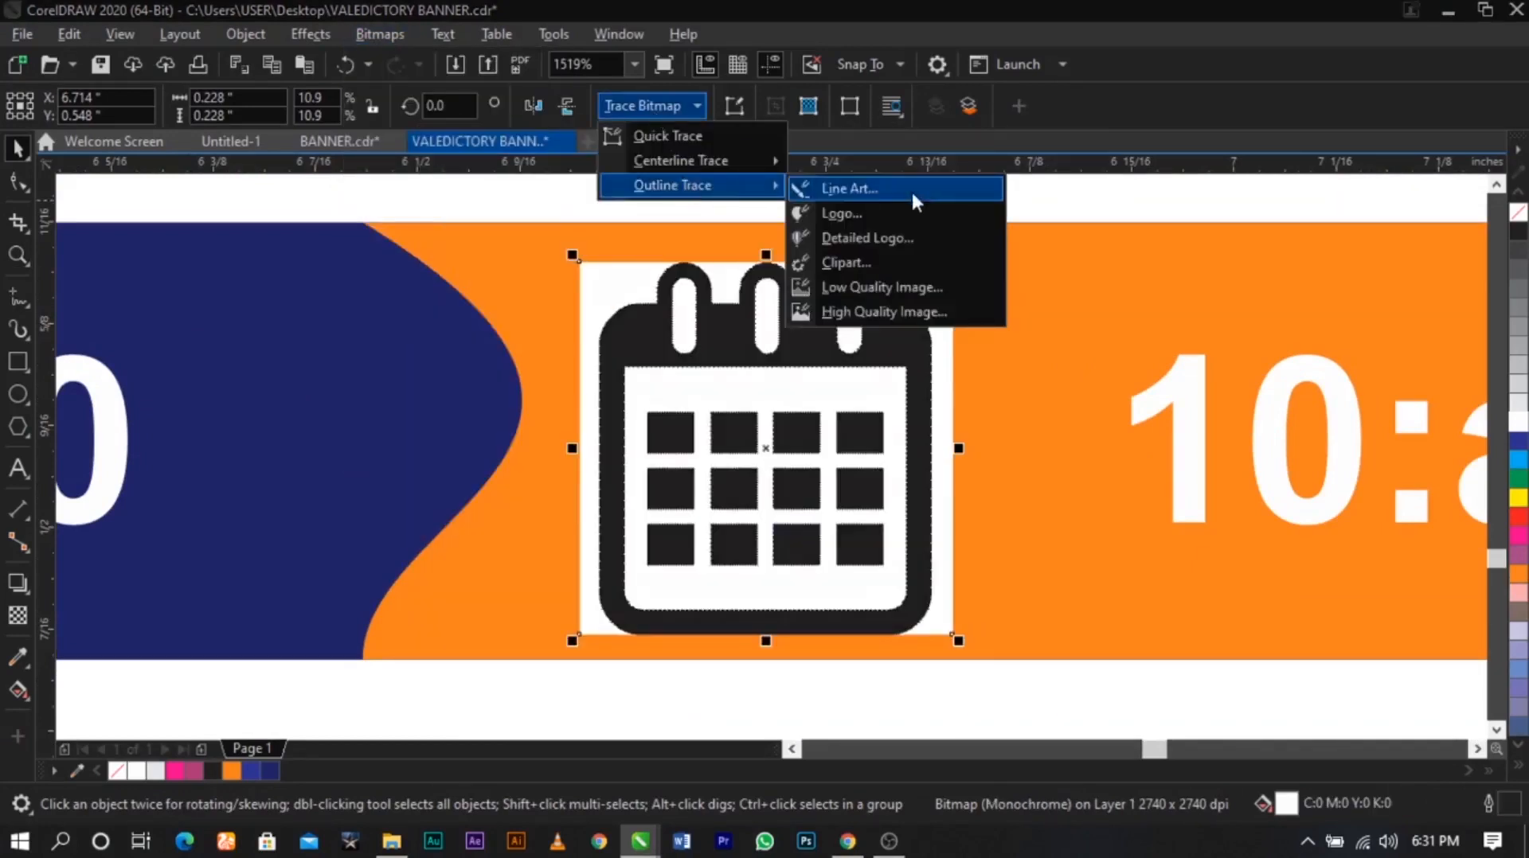
left_click(910, 188)
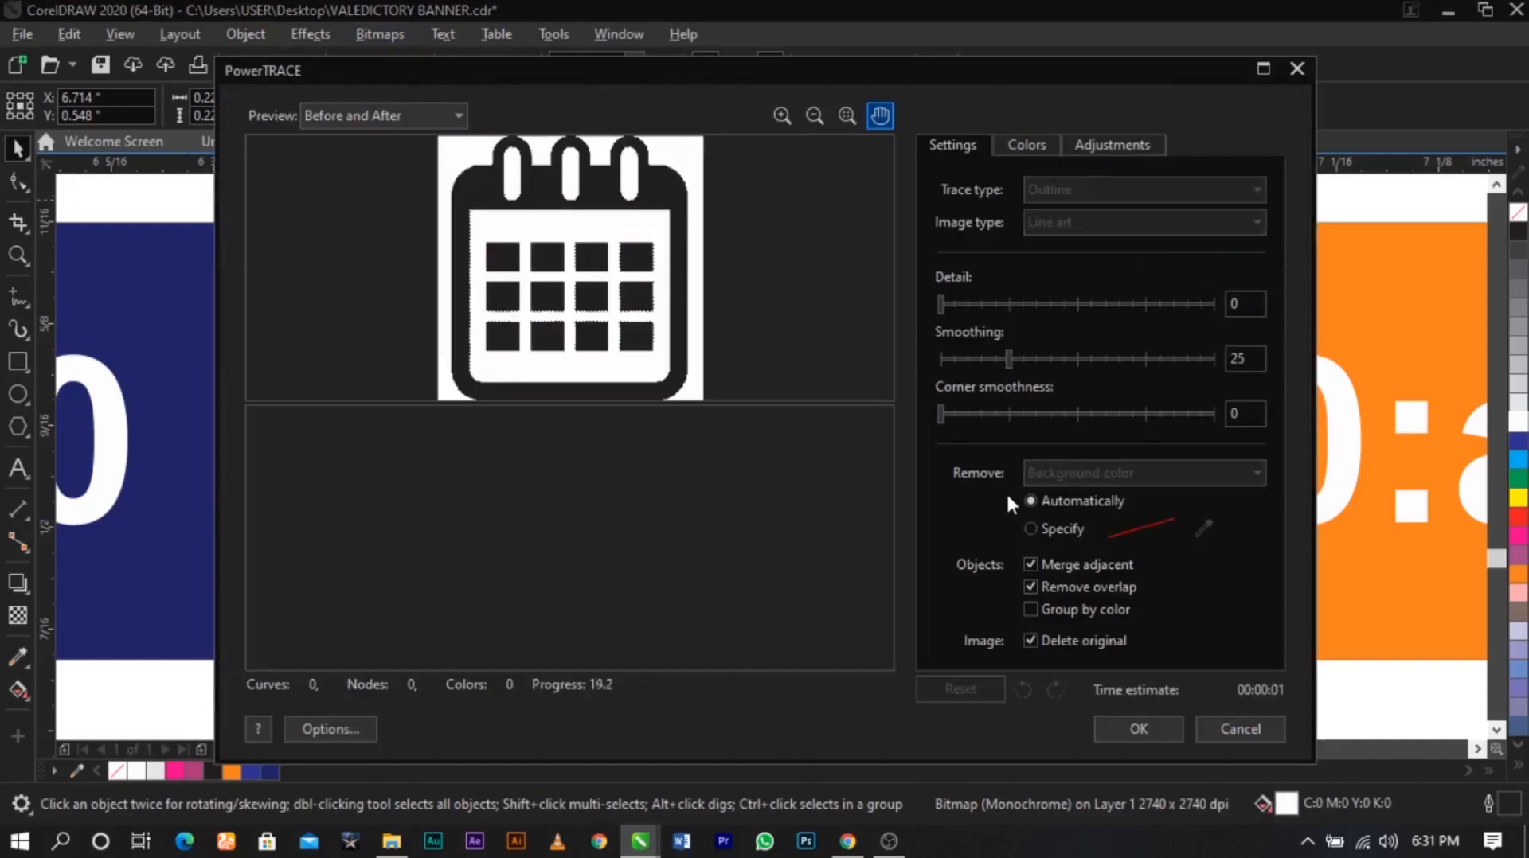
left_click(1052, 615)
left_click(1032, 528)
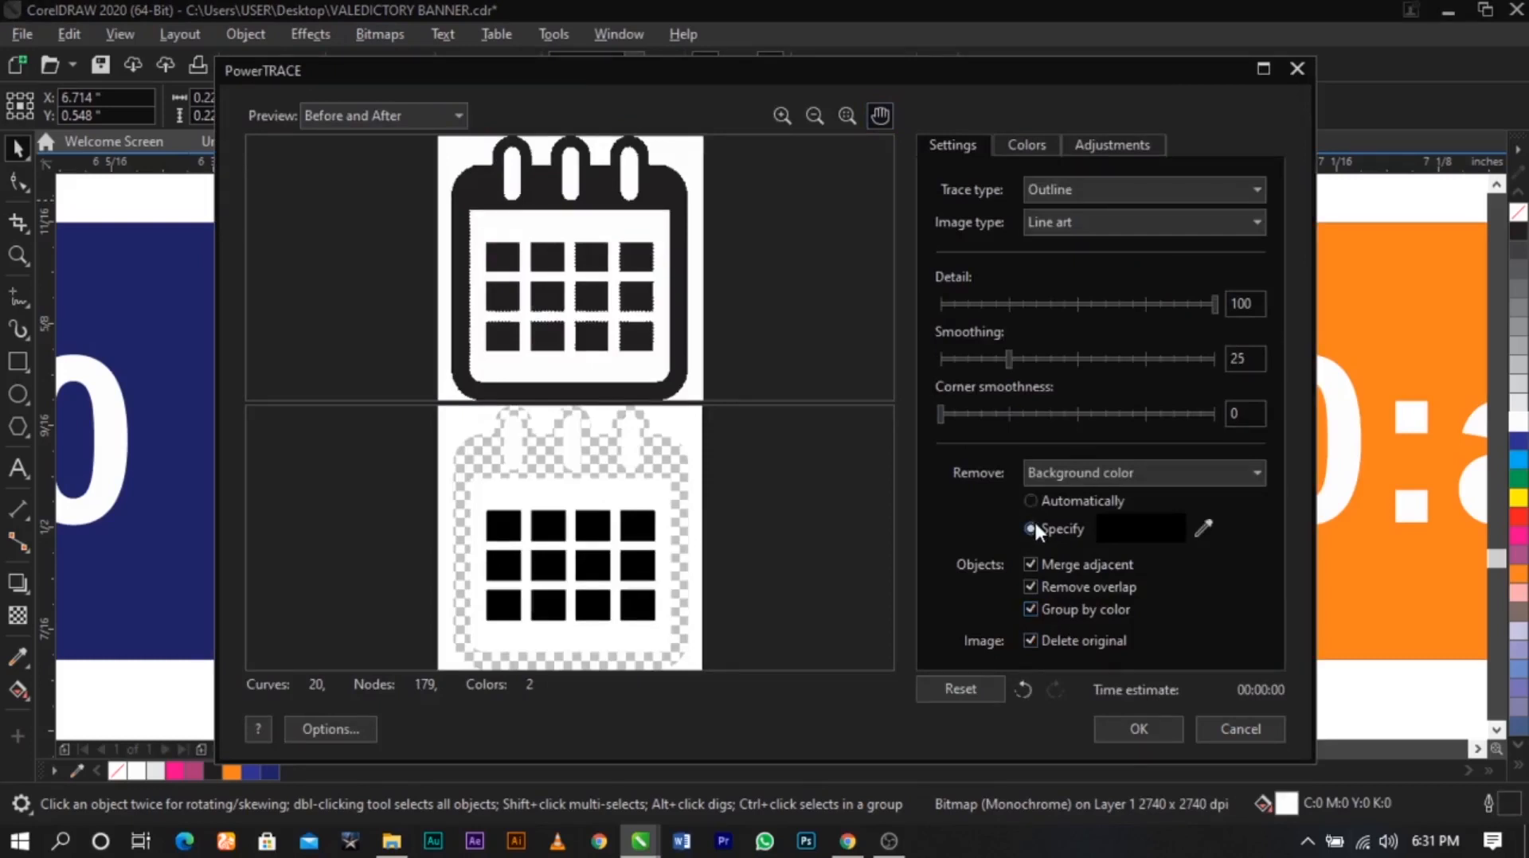
left_click(1131, 725)
Move the traced calendar aside, delete the original bitmap beneath it, and return the trace to its place before 10:am
left_click(956, 419)
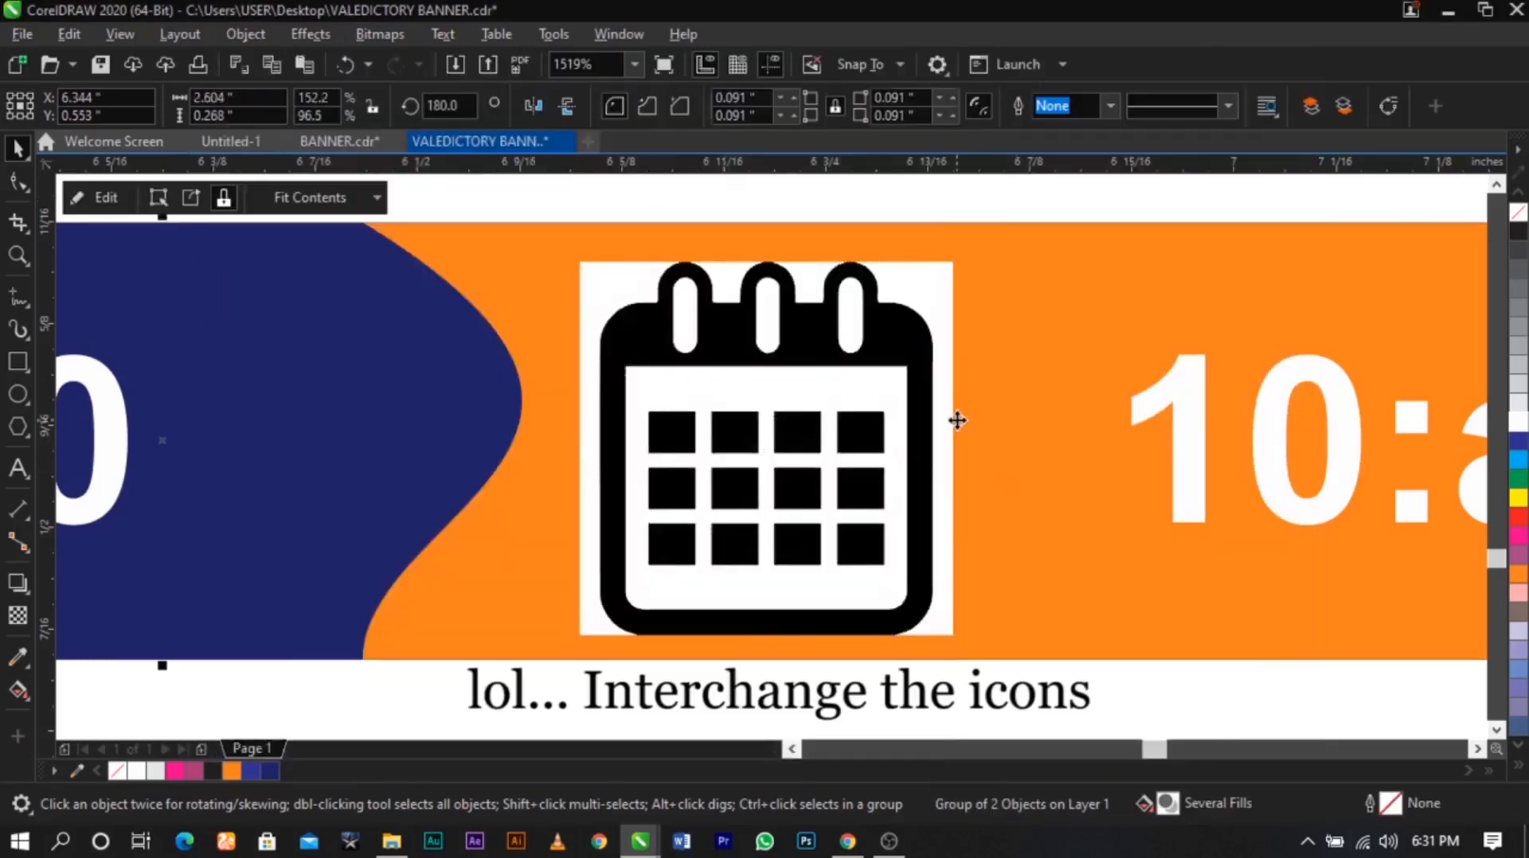
left_click_drag(924, 418, 884, 416)
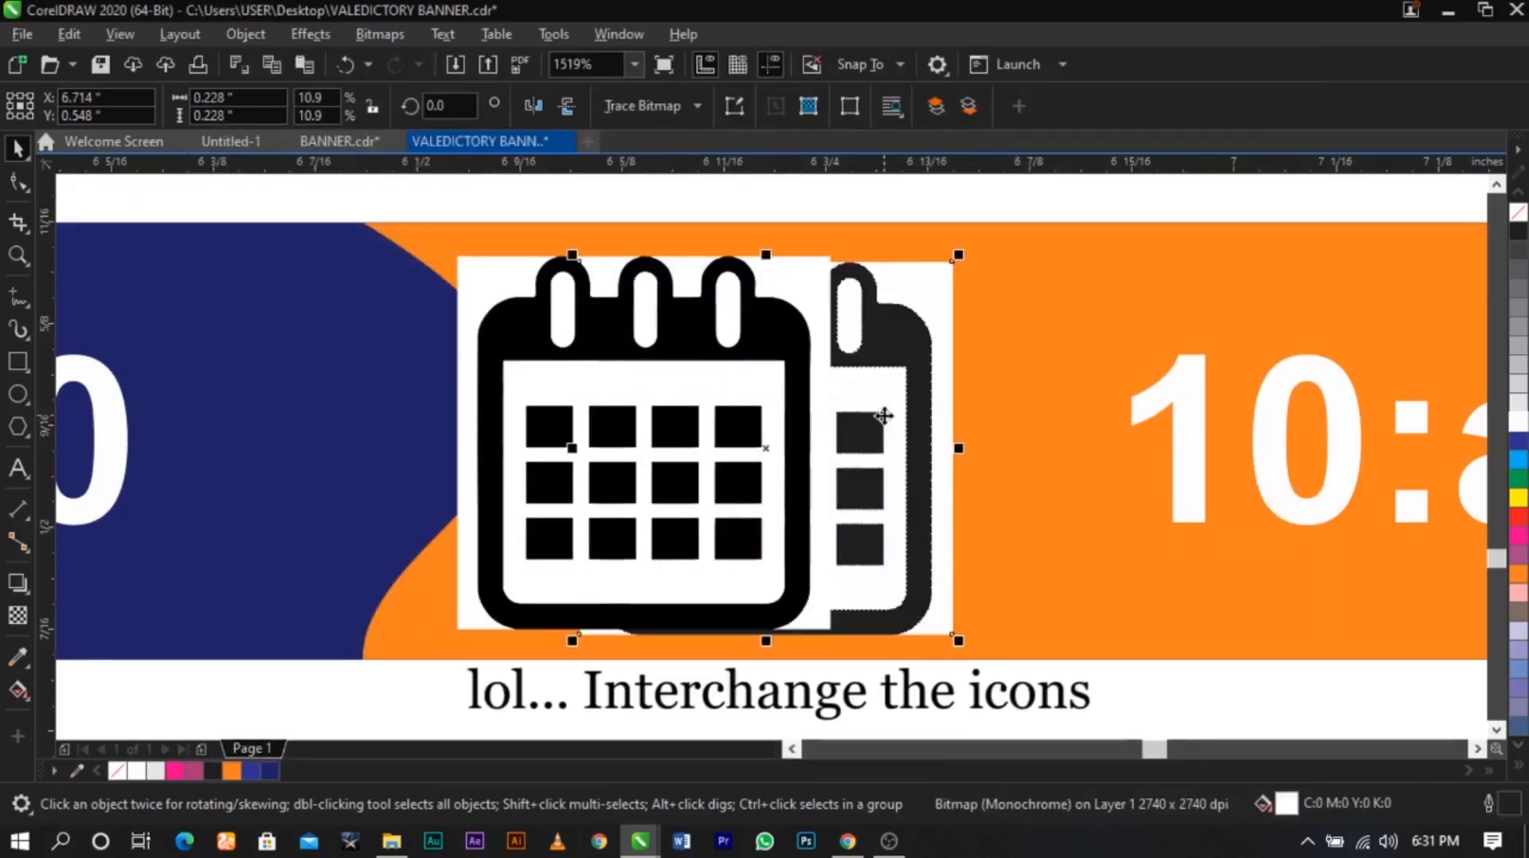
key("Delete")
left_click_drag(757, 411, 913, 418)
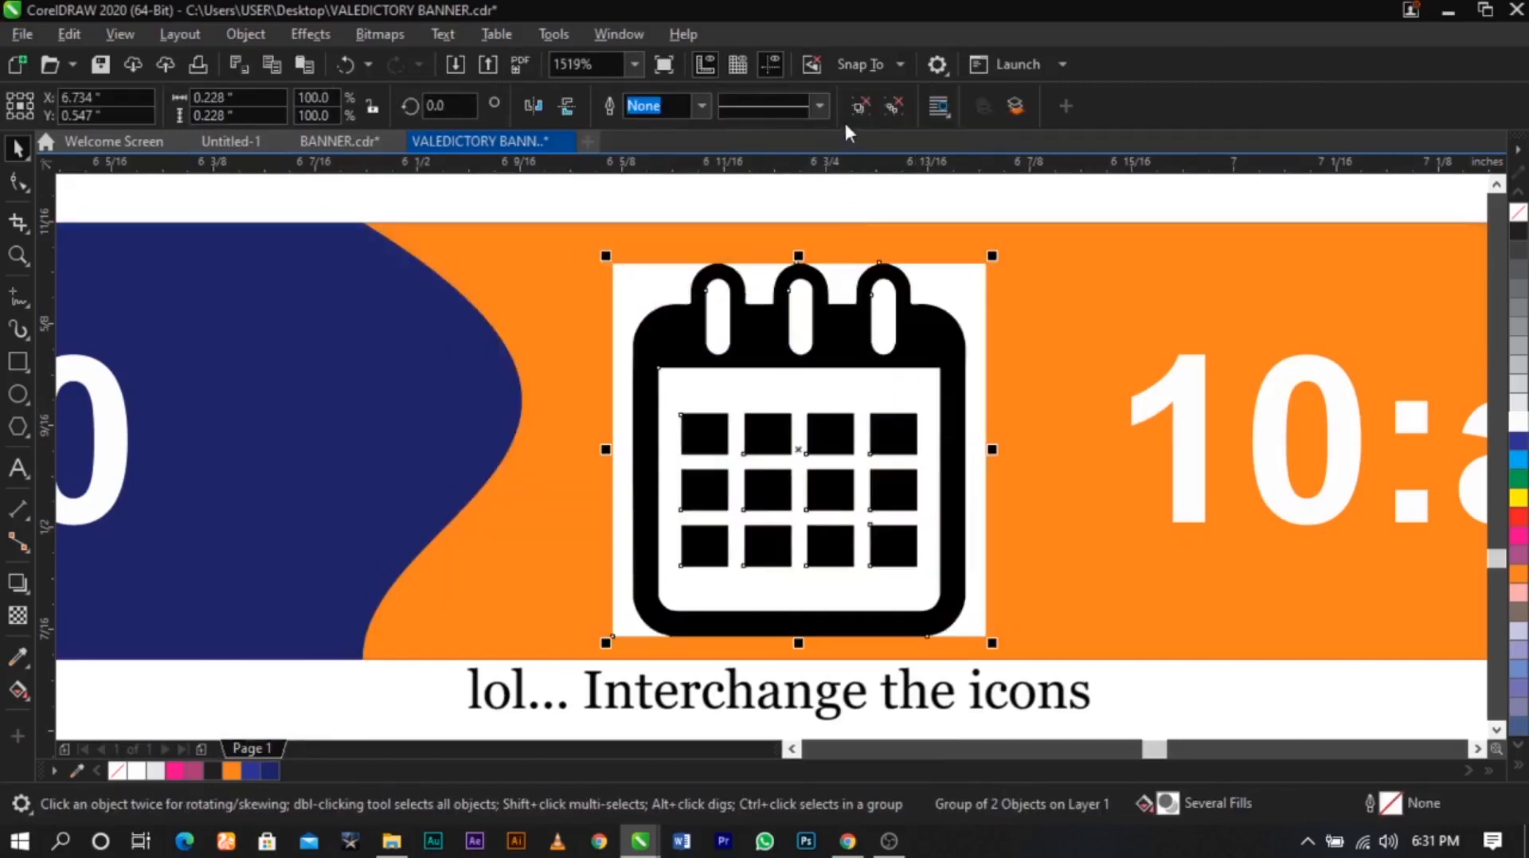
Ungroup the calendar trace, delete its white background, and fill the remaining calendar shapes white
left_click(860, 107)
left_click(938, 273)
key("Delete")
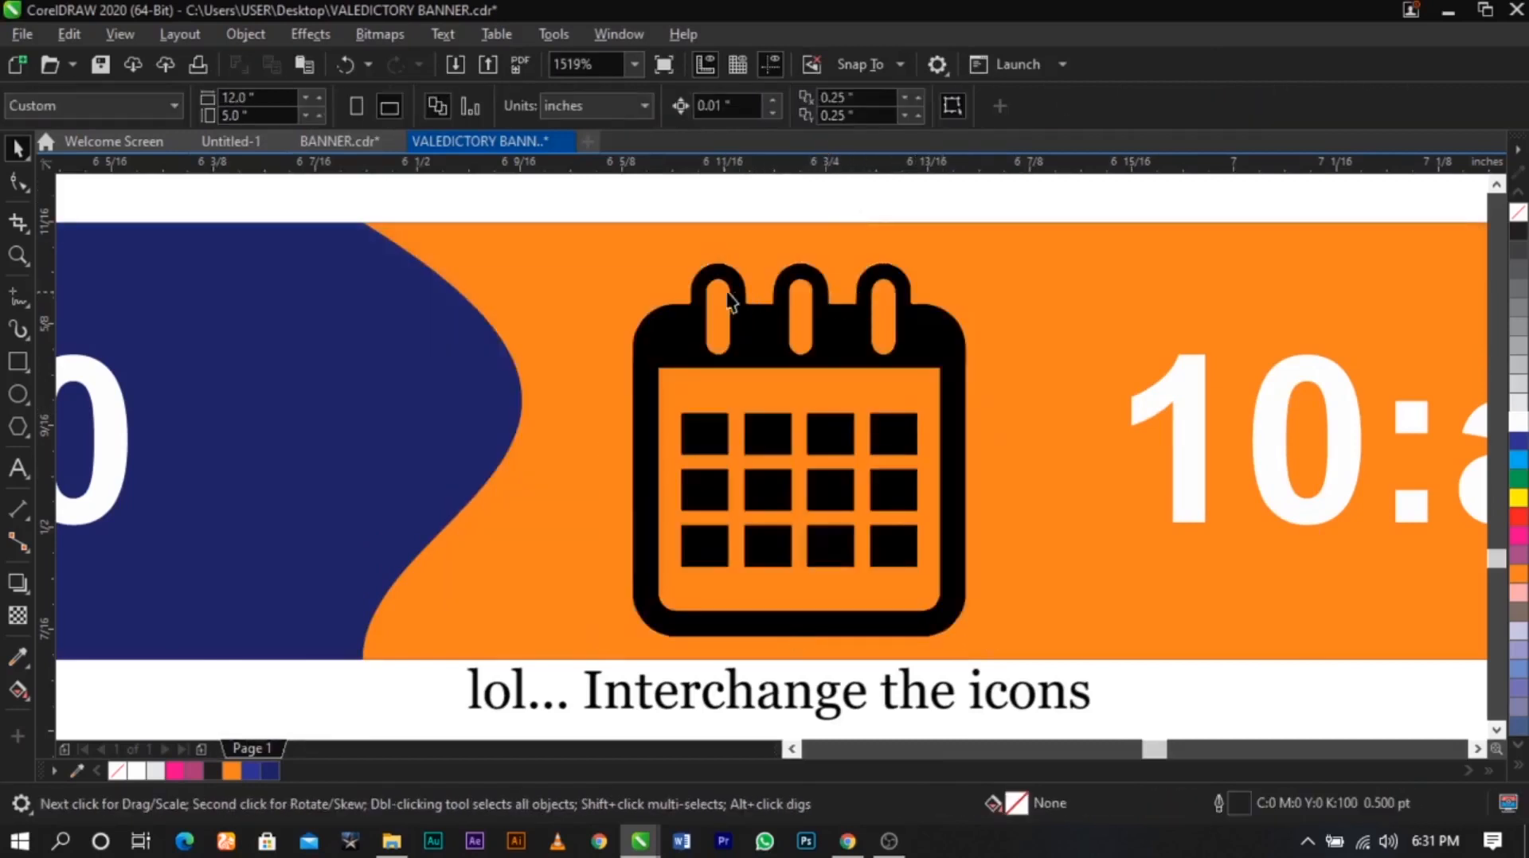
left_click(822, 347)
left_click(1516, 422)
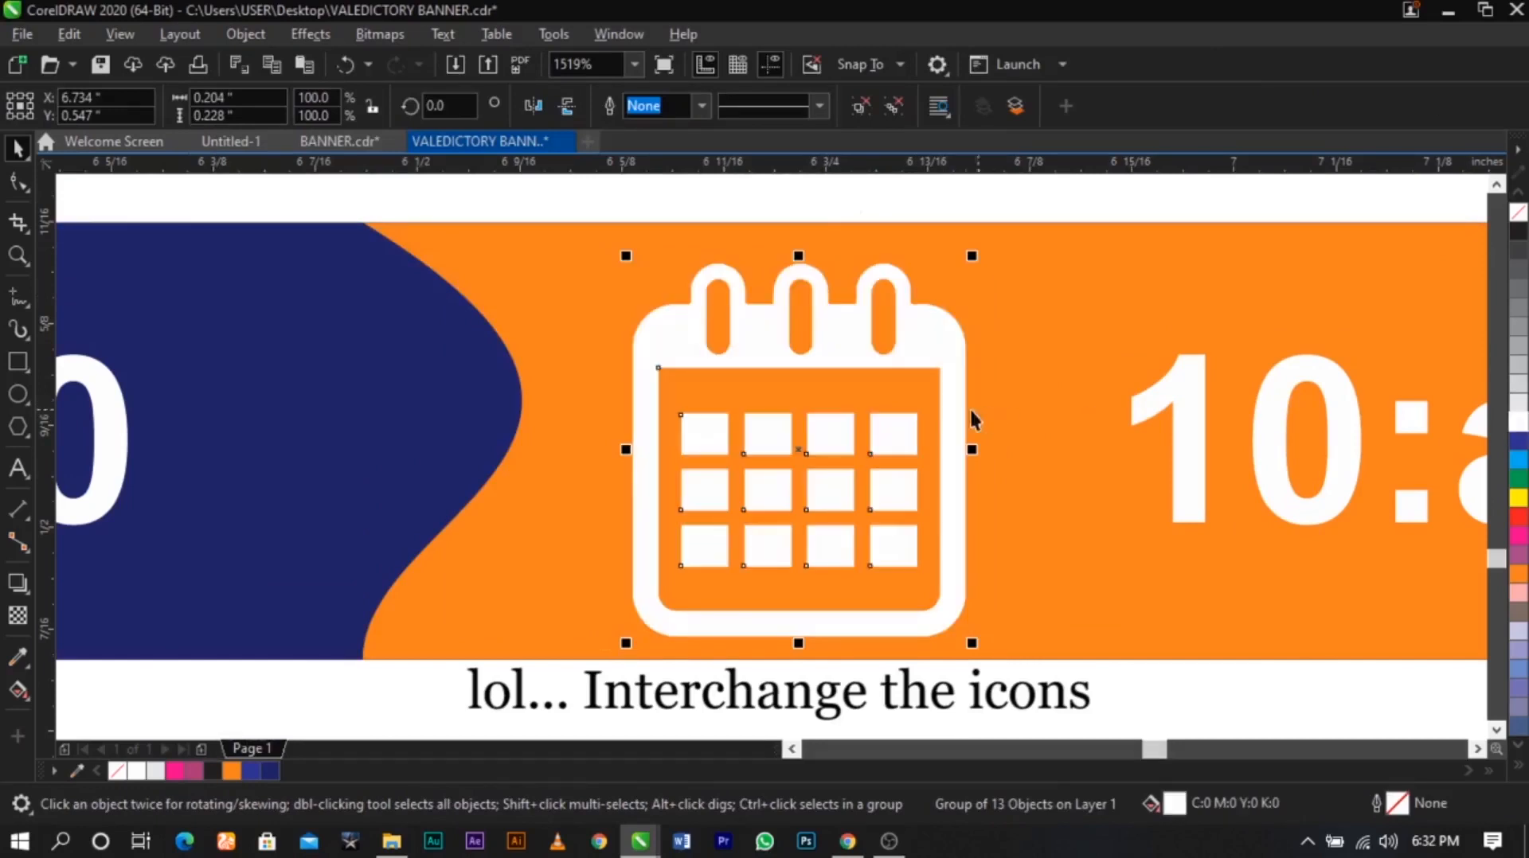
Nudge the calendar icon up and right in the orange section and scale it to about 0.191 by 0.213 in
left_click_drag(938, 385, 959, 363)
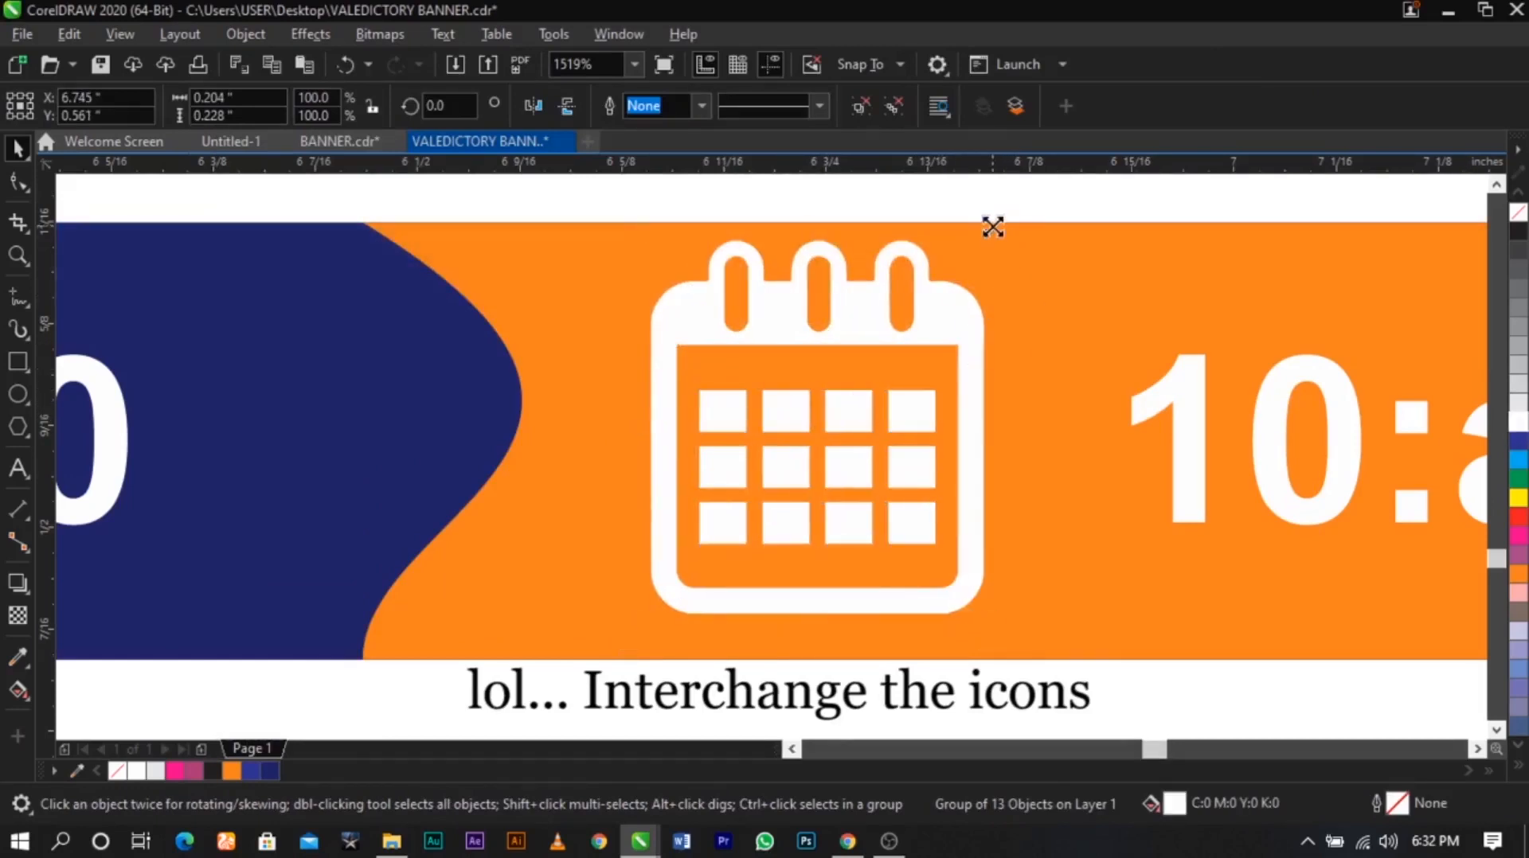
left_click_drag(992, 227, 971, 253)
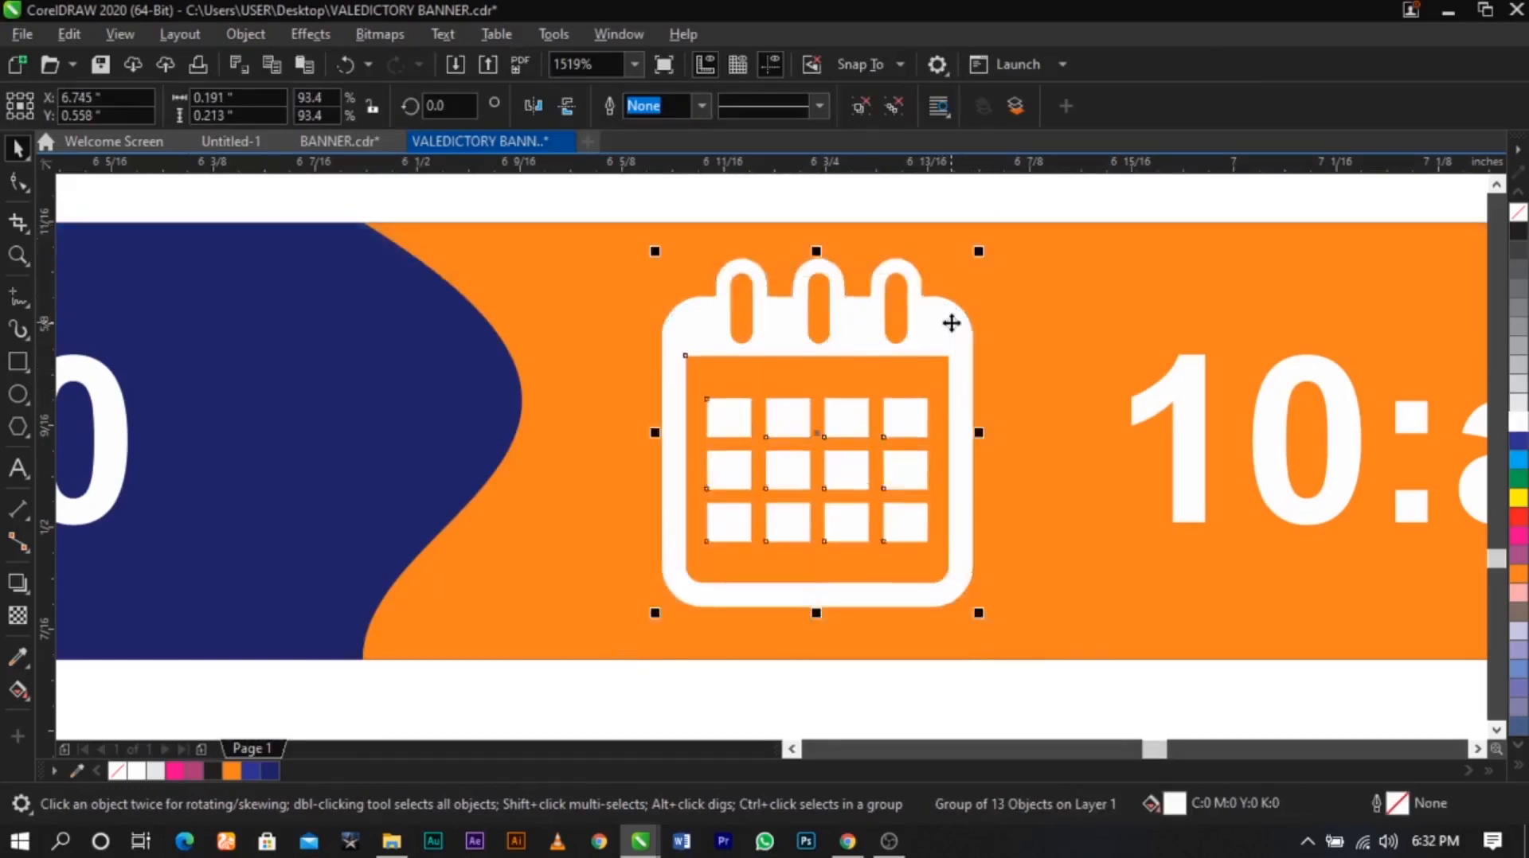
scroll(951, 324, "down", 3)
left_click(934, 448)
scroll(828, 454, "down", 1)
left_click(664, 520)
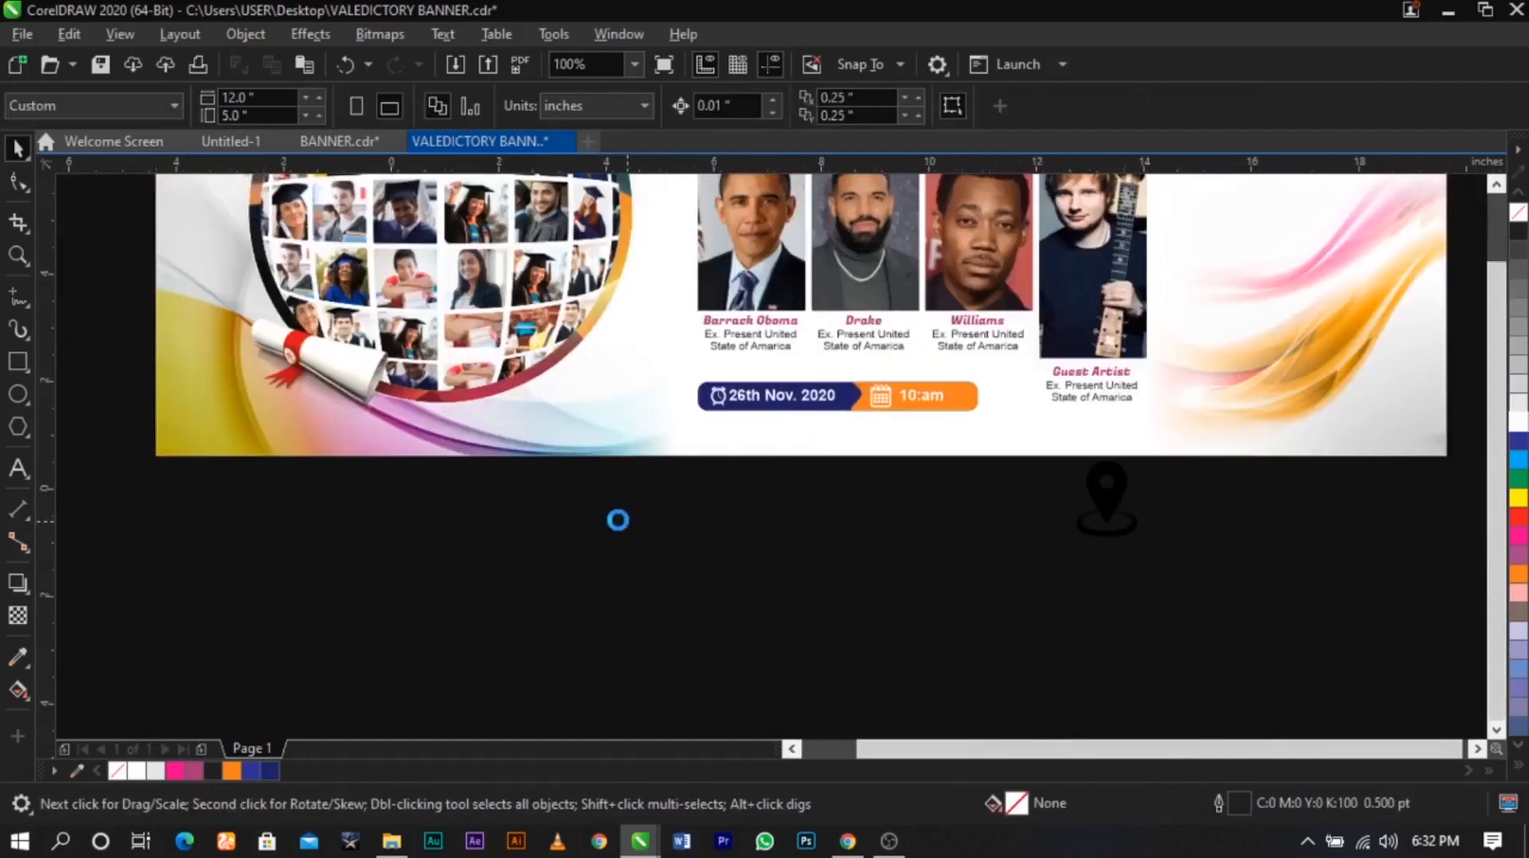
scroll(1123, 301, "down", 1)
scroll(1344, 446, "up", 1)
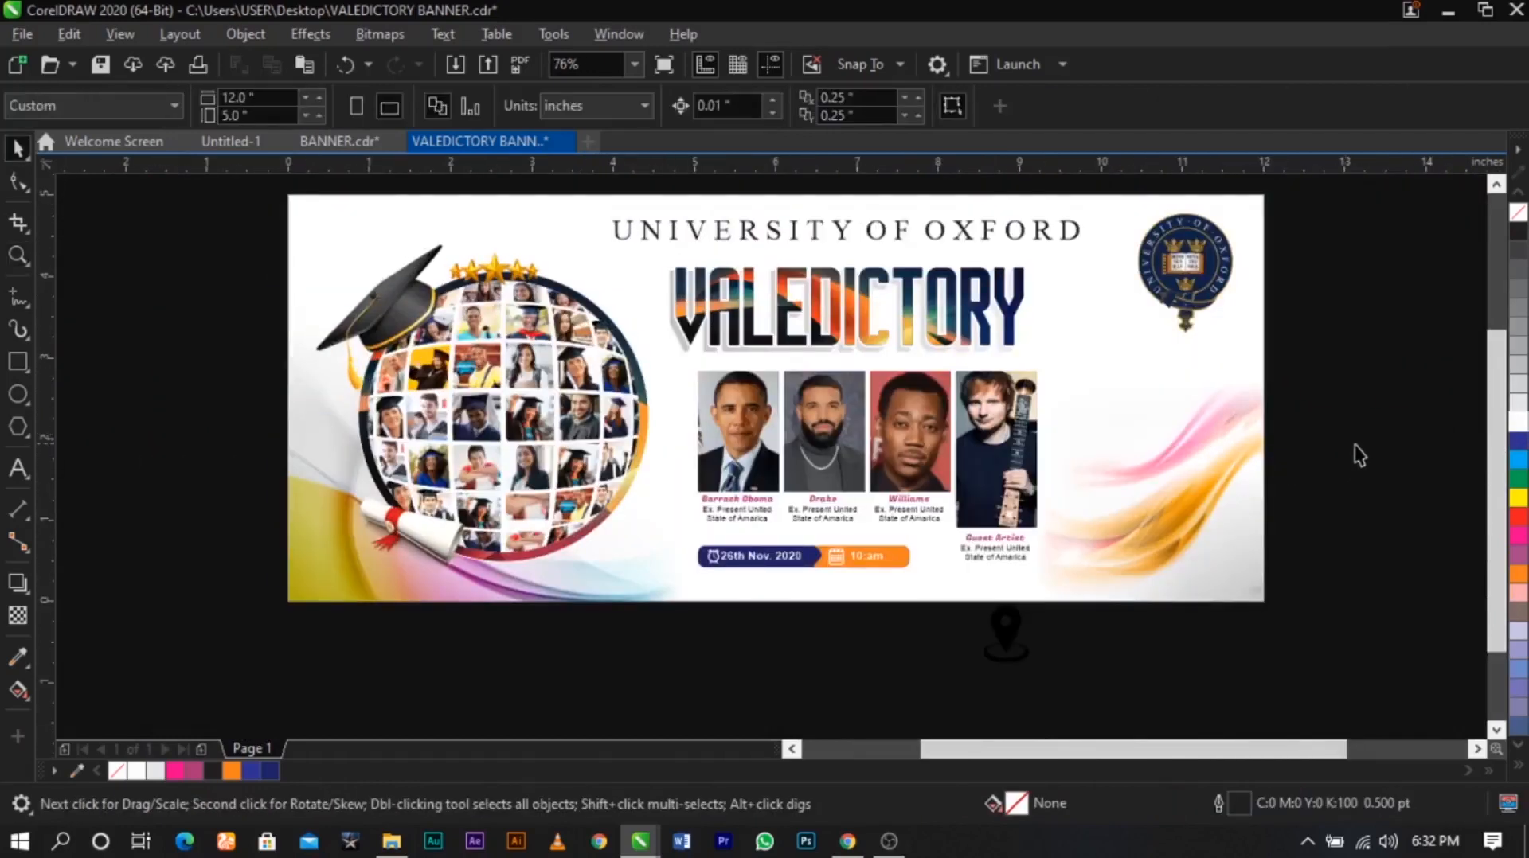
Enlarge the abstract wave image inside the banner's PowerClip to about 8.598 by 6.086 in, shift it down-right, and finish editing
double_click(1205, 430)
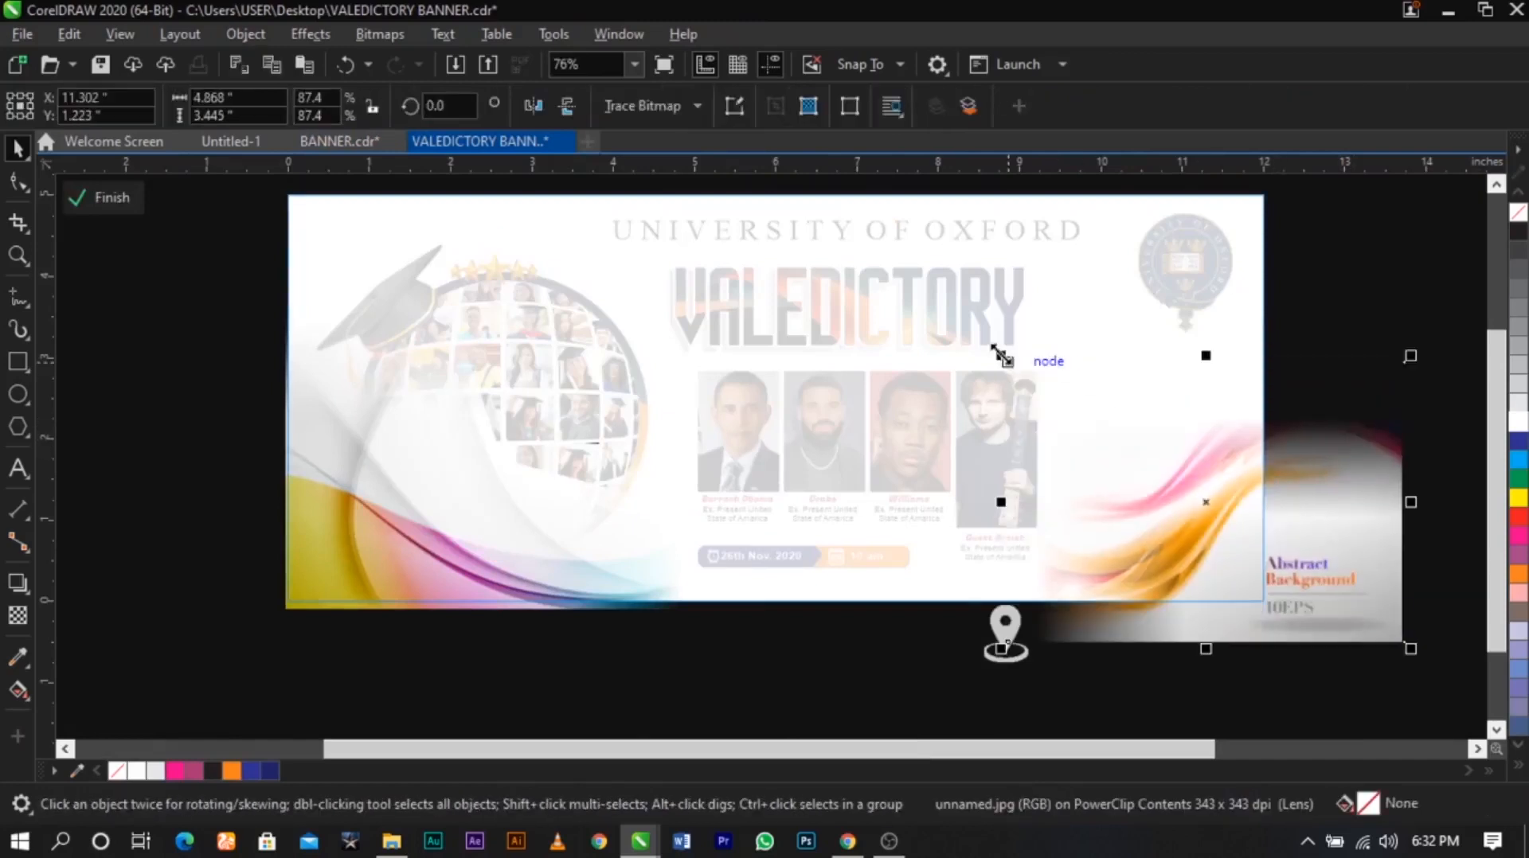
left_click_drag(1000, 356, 906, 311)
left_click_drag(1167, 456, 1216, 496)
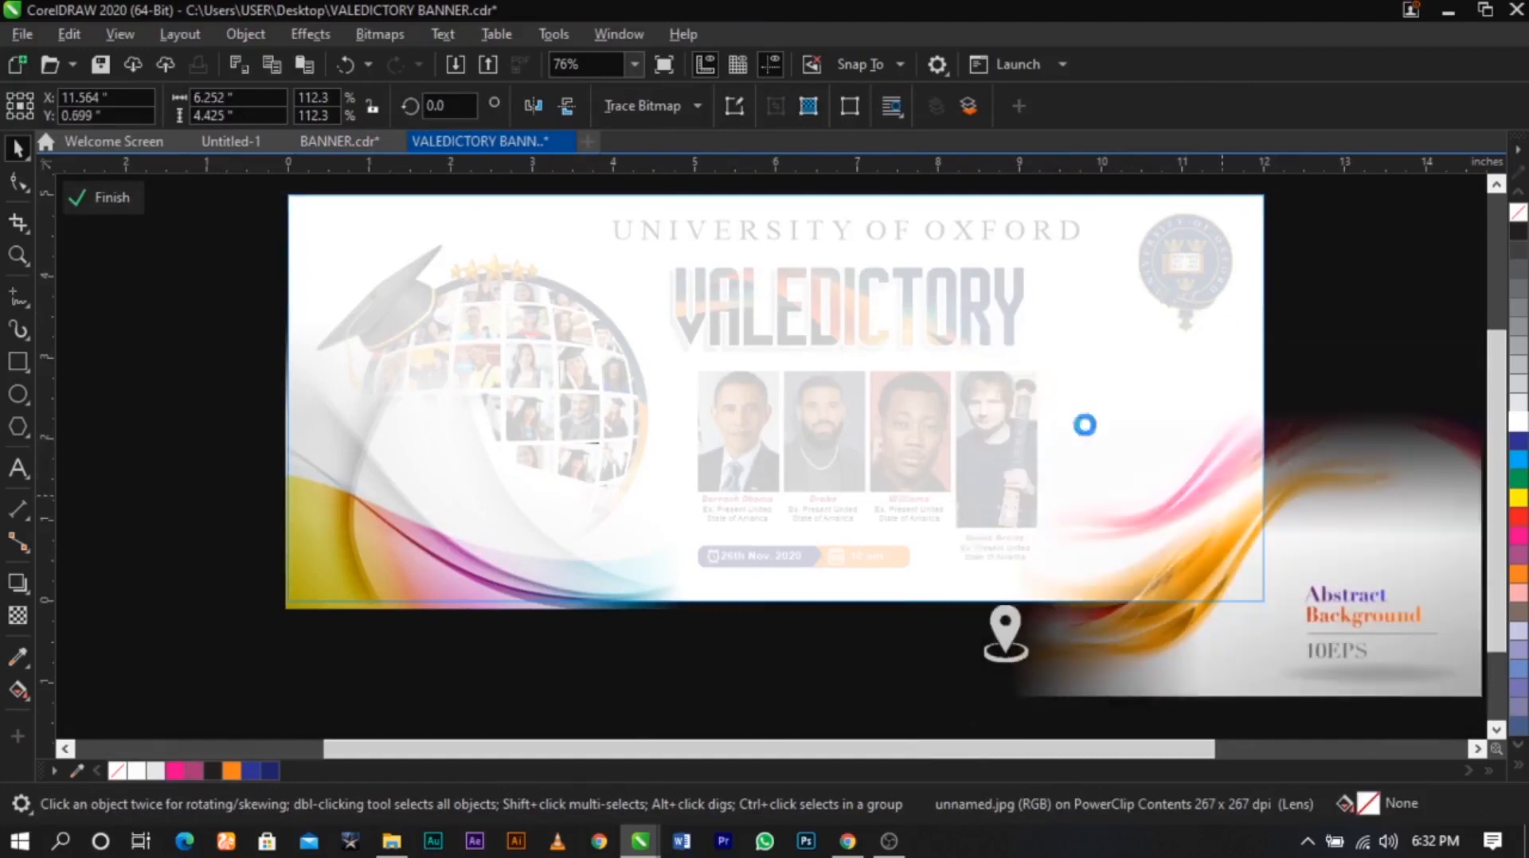
left_click_drag(966, 356, 893, 316)
left_click_drag(1187, 474, 1236, 519)
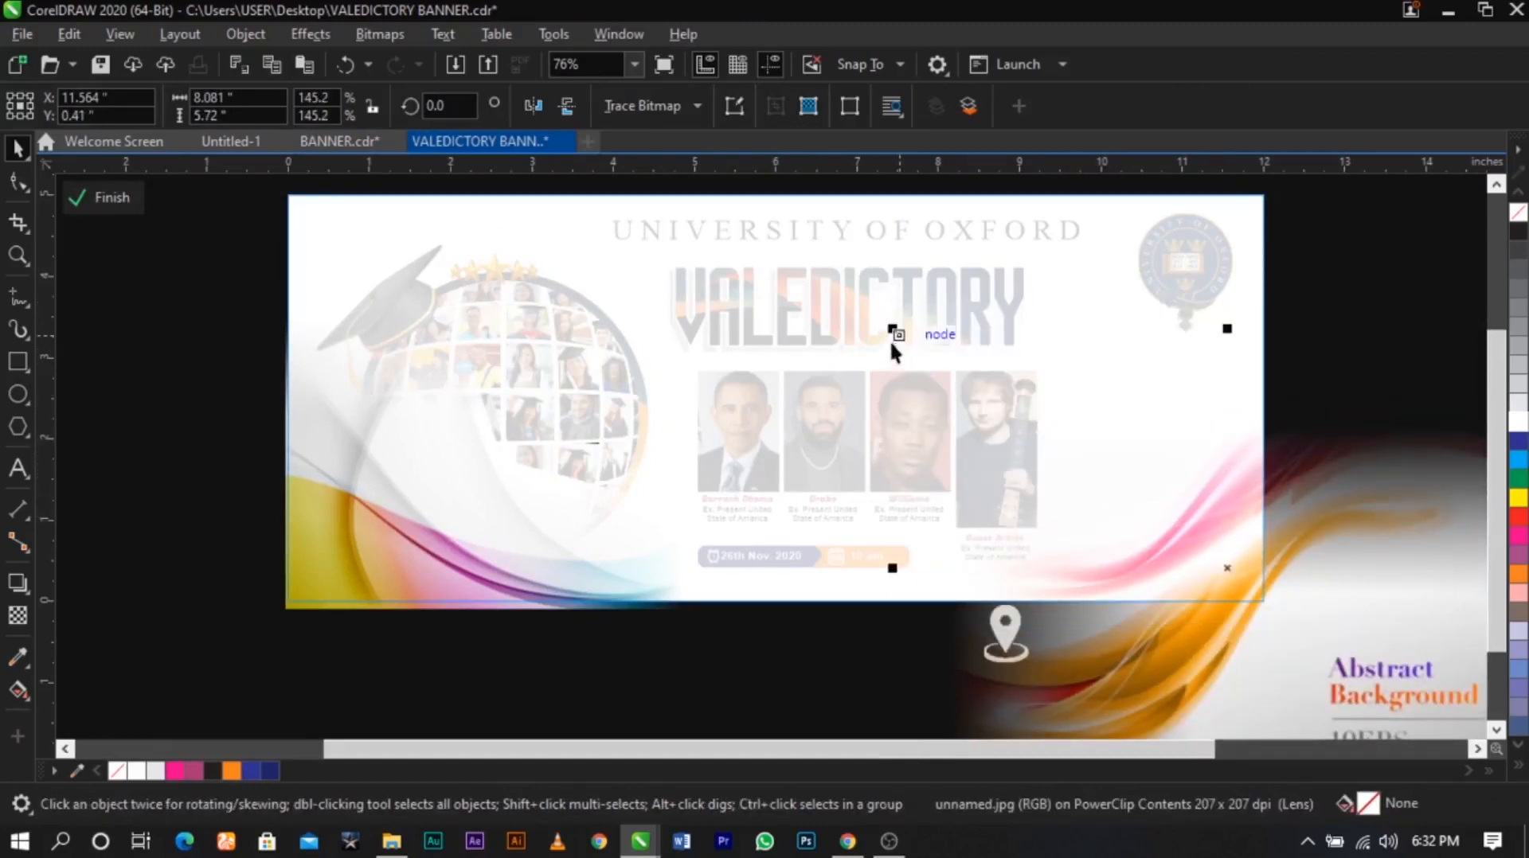
left_click_drag(892, 331, 873, 315)
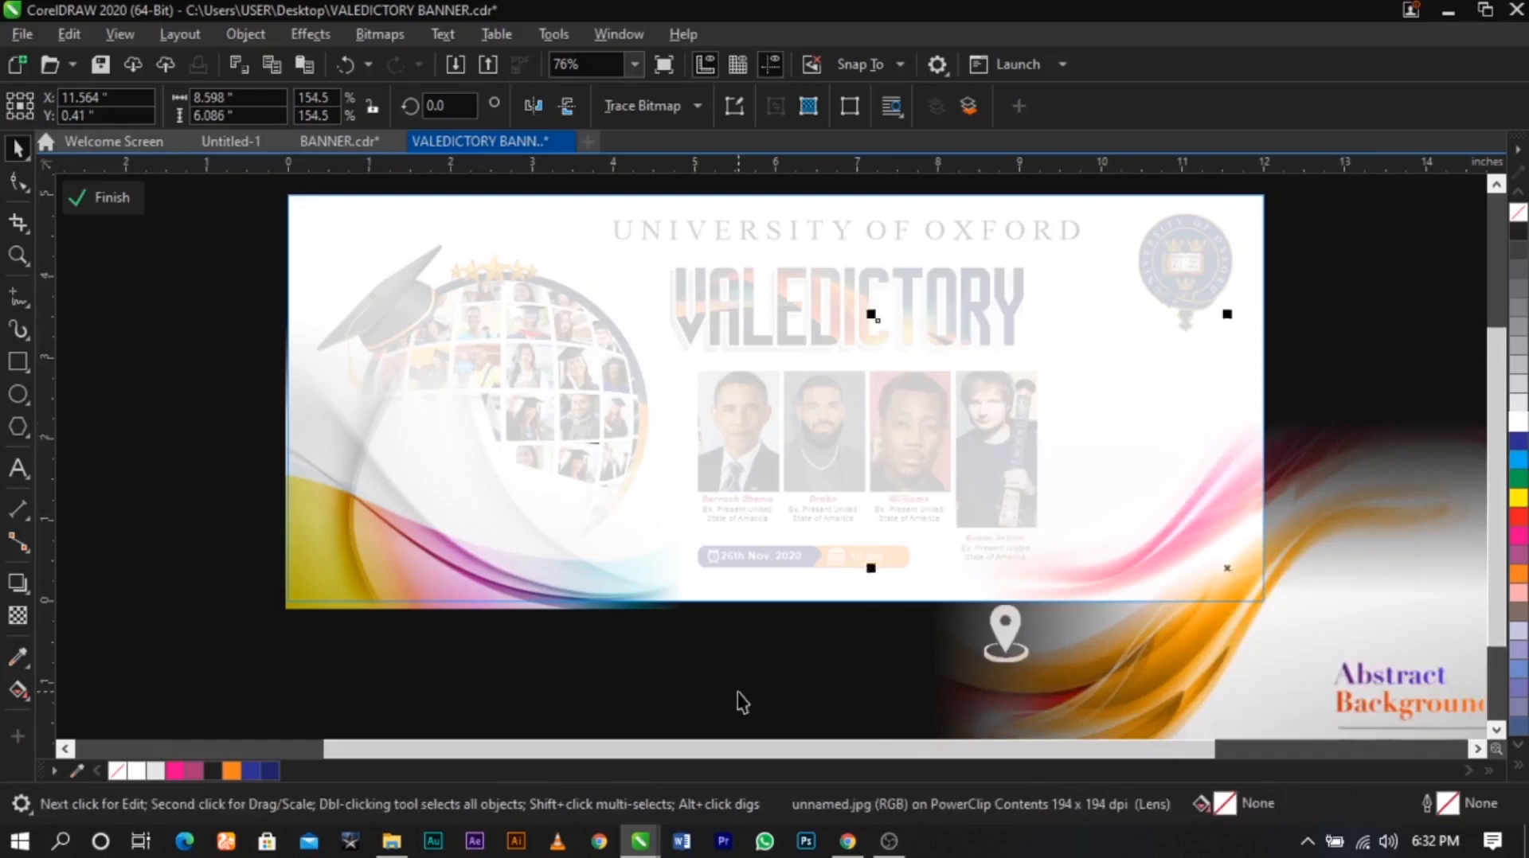
left_click(738, 691, "ctrl")
Move the location pin icon from below the banner to the empty area beyond its right edge
left_click(1290, 586)
scroll(1271, 607, "down", 1)
key("F2")
mouse_move(1330, 632)
left_mouse_down()
mouse_move(929, 478)
mouse_move(746, 381)
left_mouse_up()
left_click_drag(1004, 713, 1378, 484)
Add artistic text reading "THEME:", "EMERGING" and "LEADERS" on three lines beside the guest artist portrait
key("F2")
left_click_drag(617, 279, 1338, 623)
key("F8")
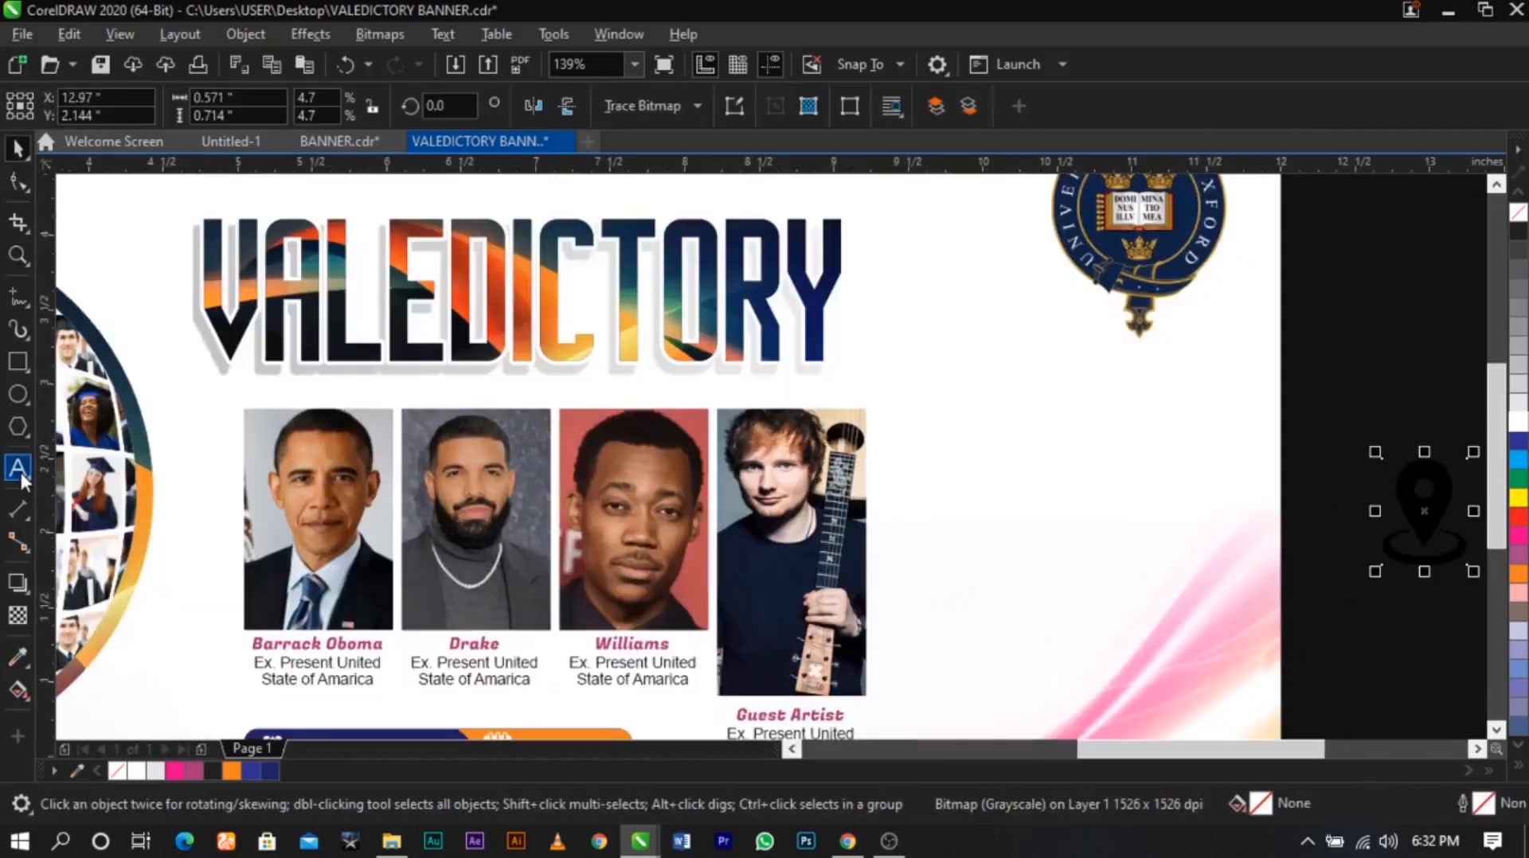
left_click(987, 460)
type("T")
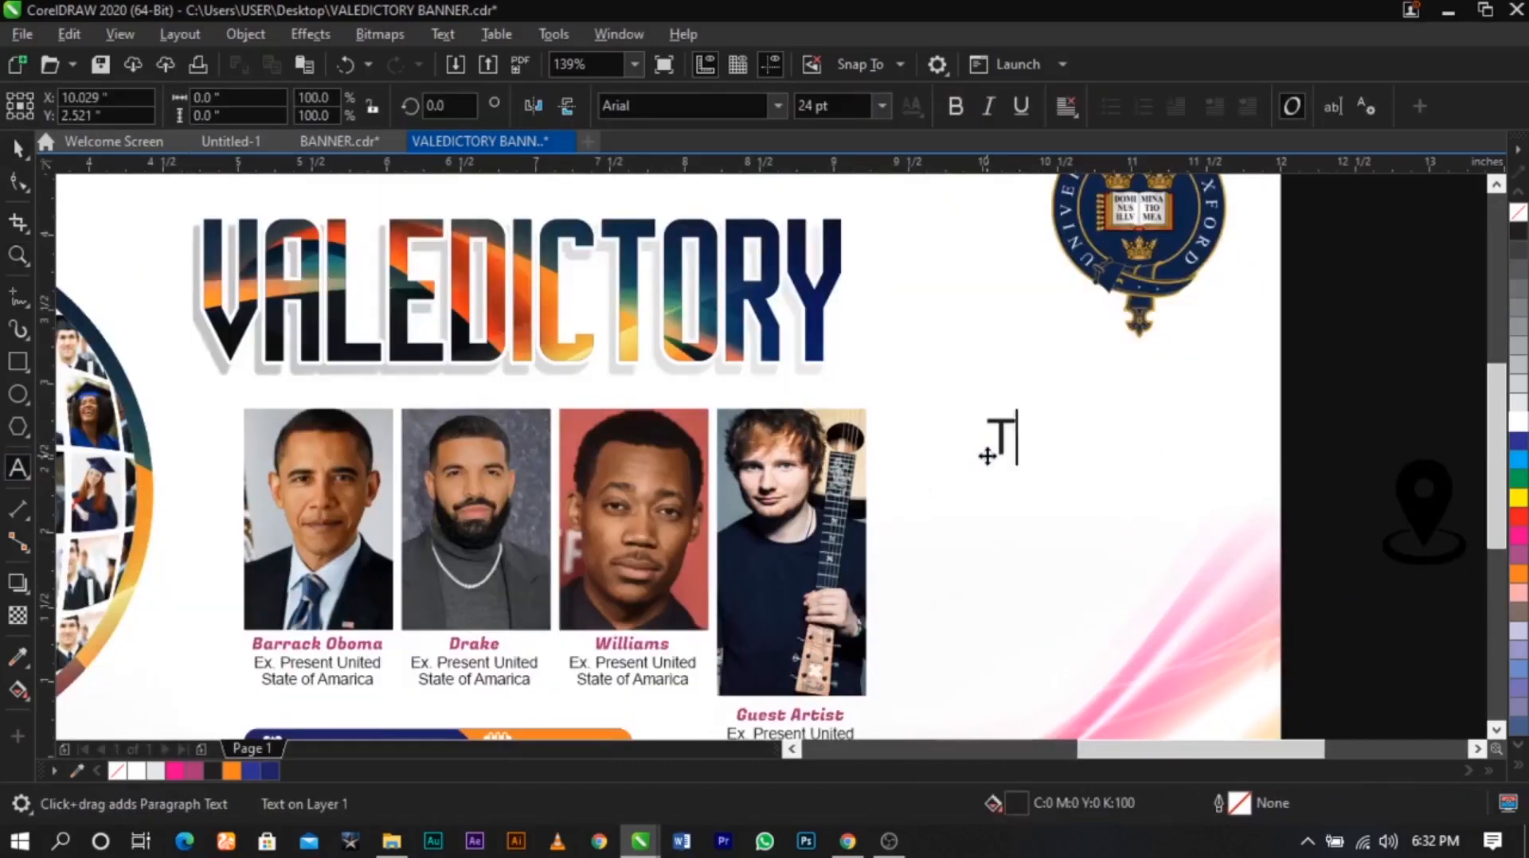
type("HEME: ")
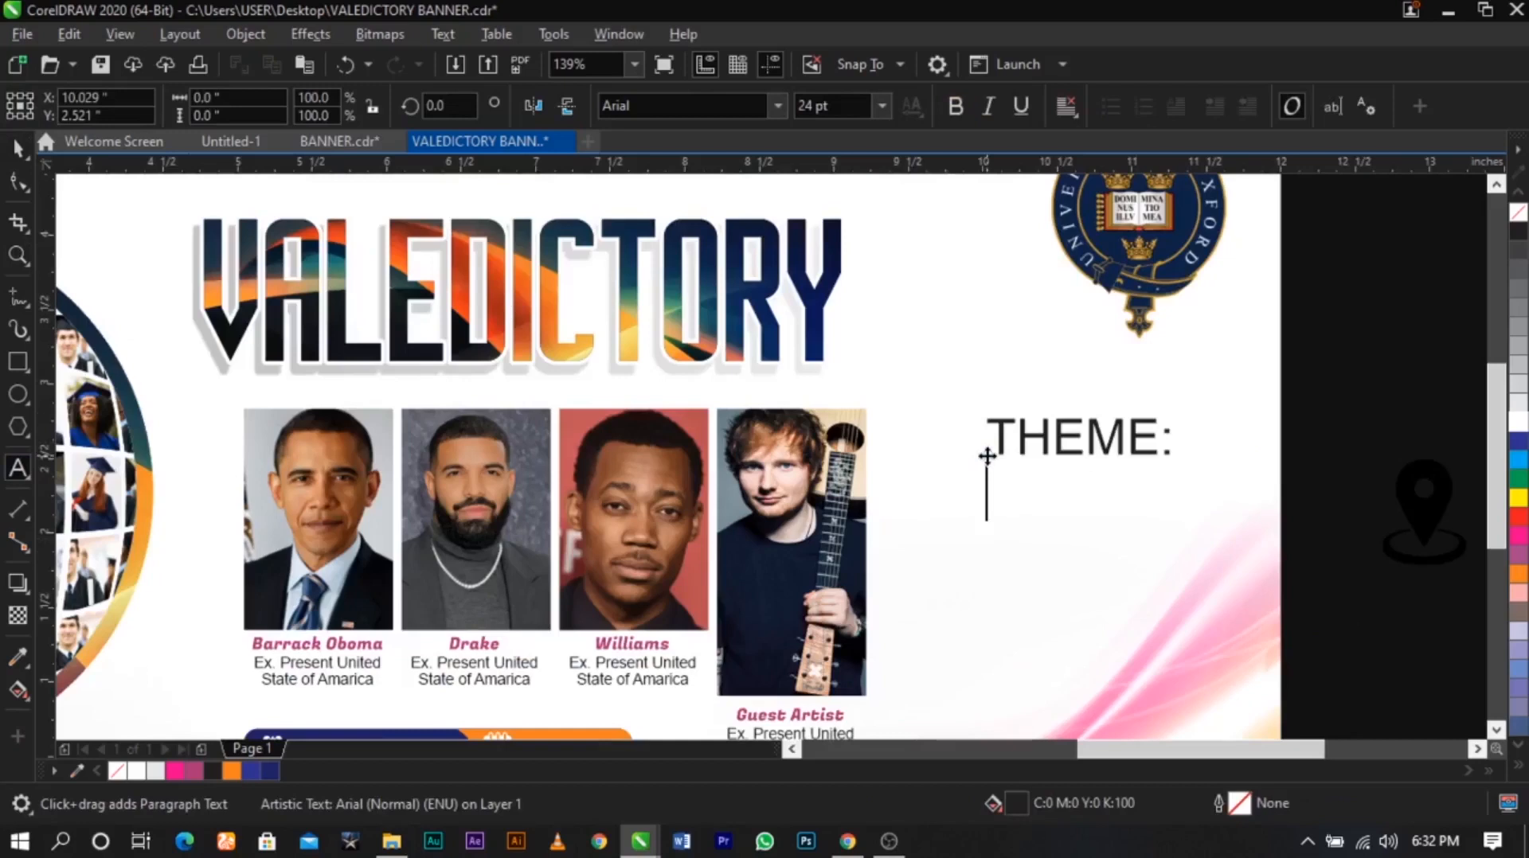
type("EMERGING ")
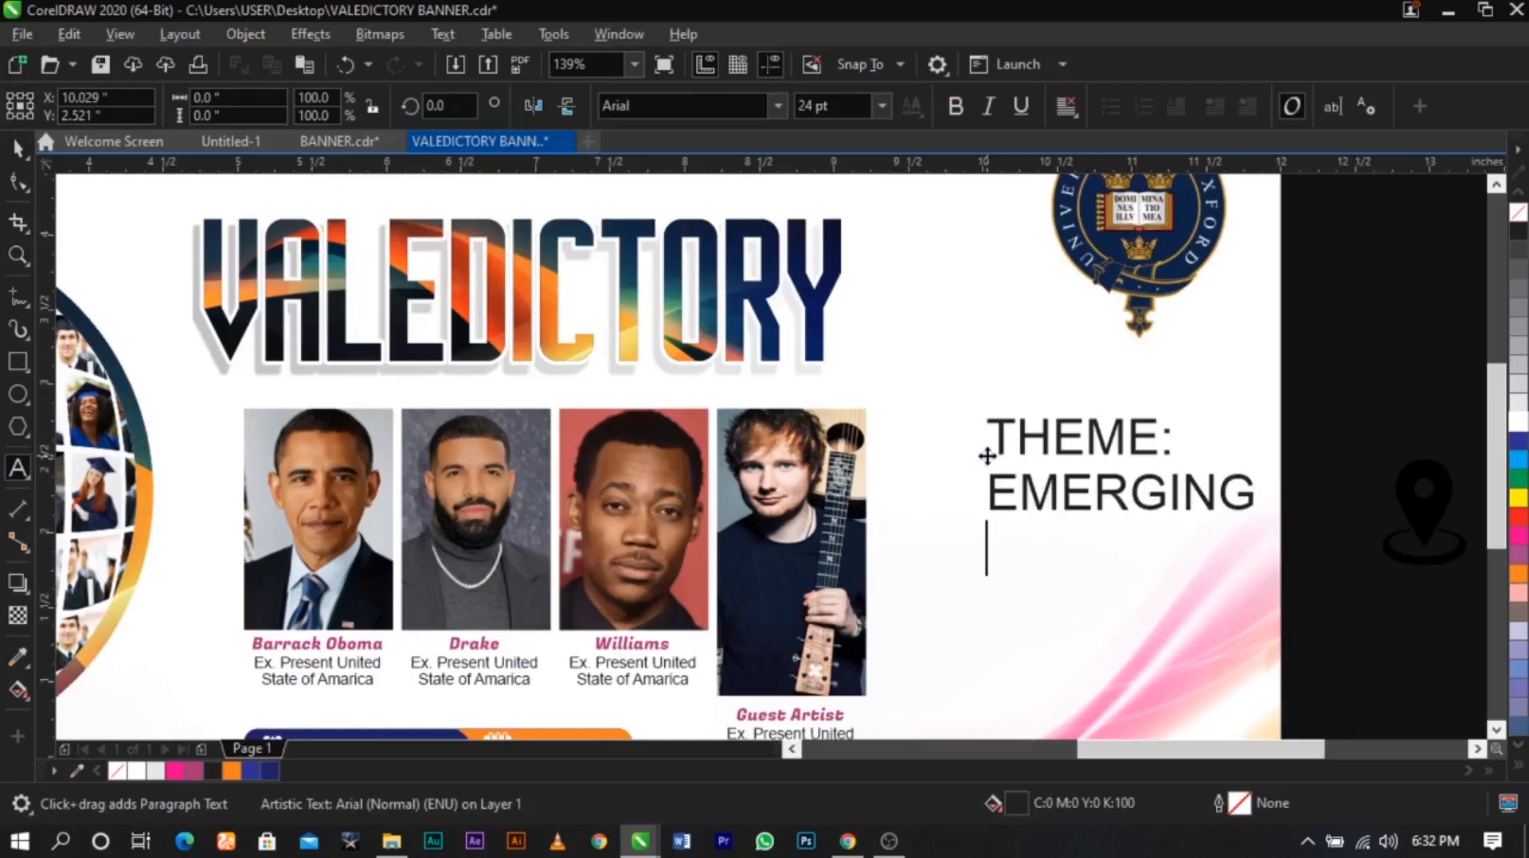
type("LEADERS")
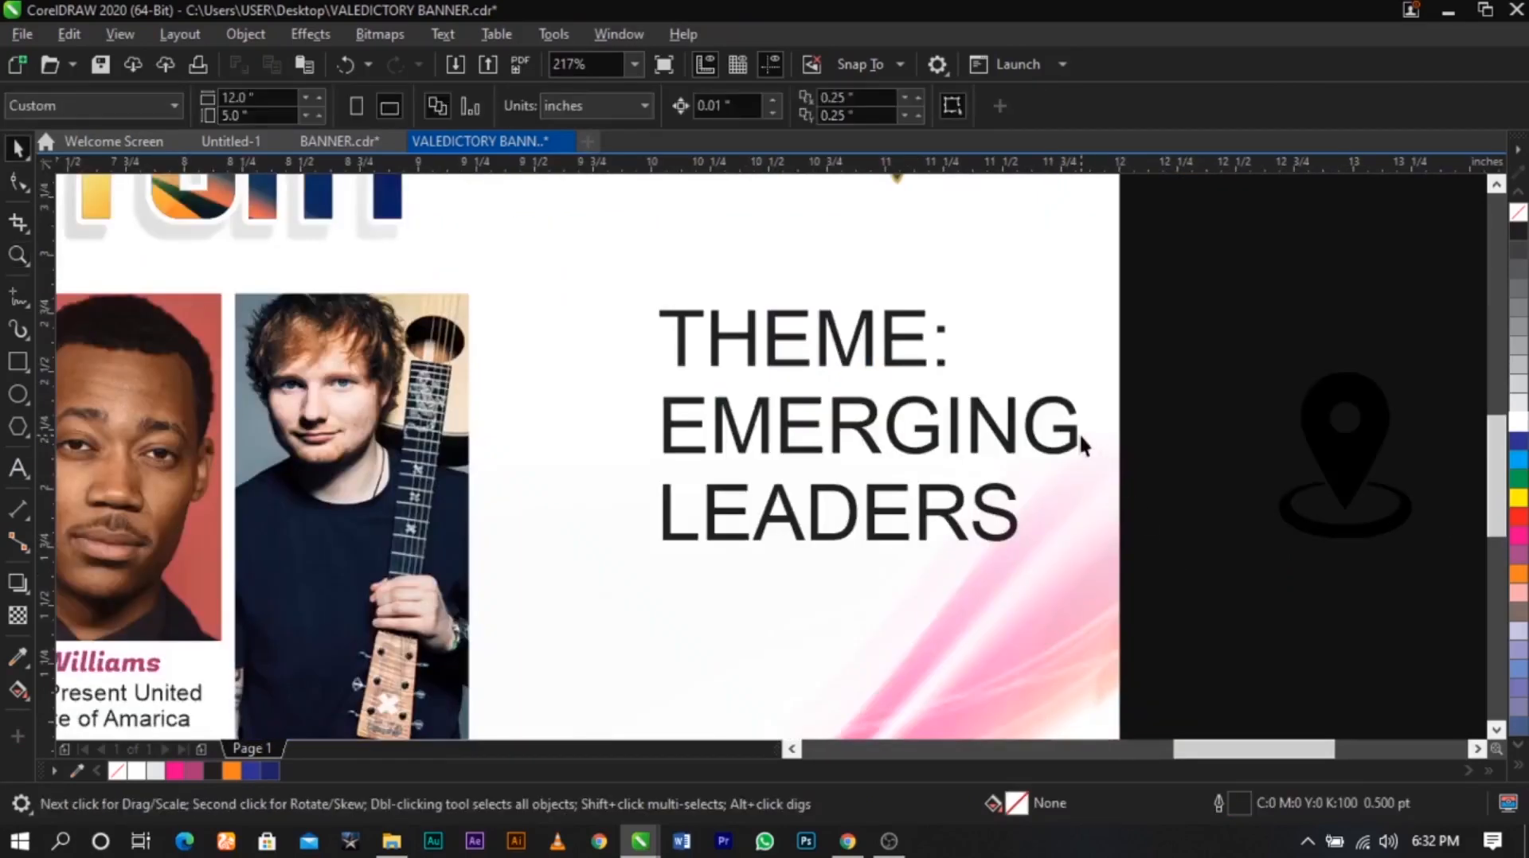
Set the theme text's font to Ganymedian and shift the text slightly left
left_click(1078, 433)
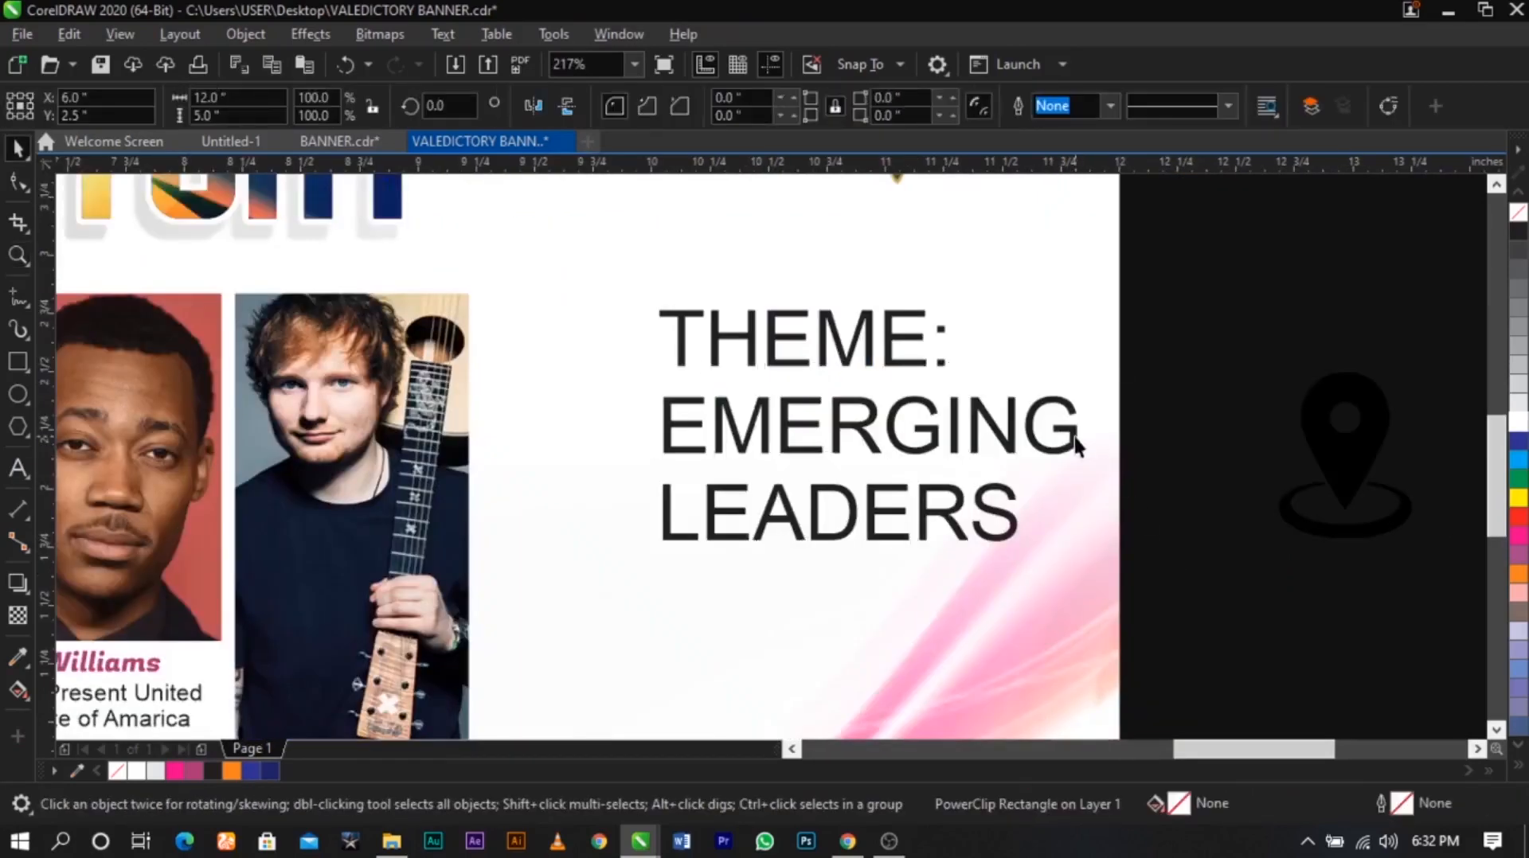
left_click(1073, 437)
left_click(772, 107)
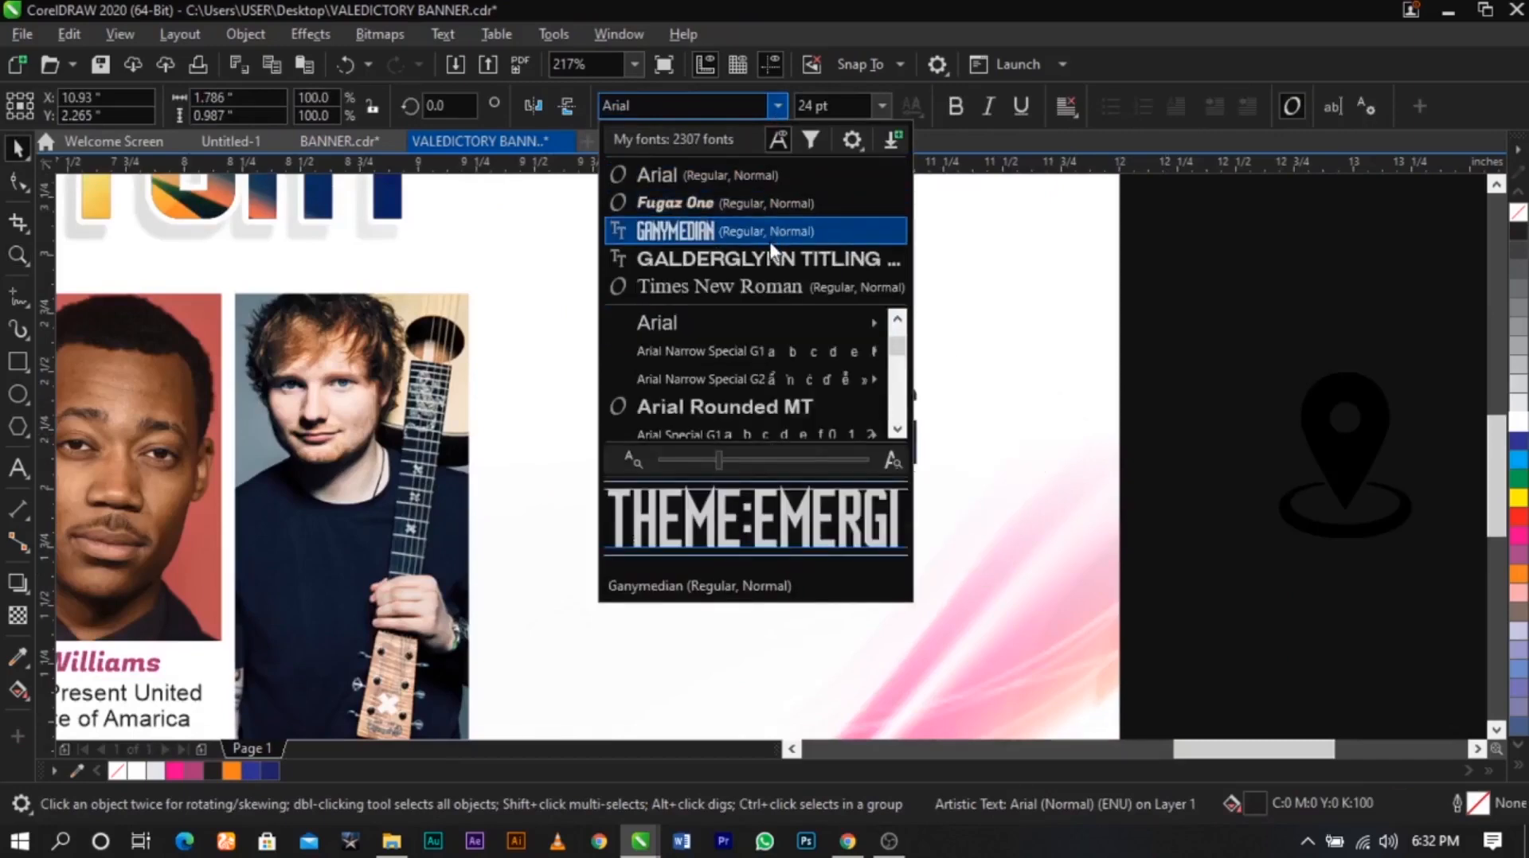
left_click(771, 231)
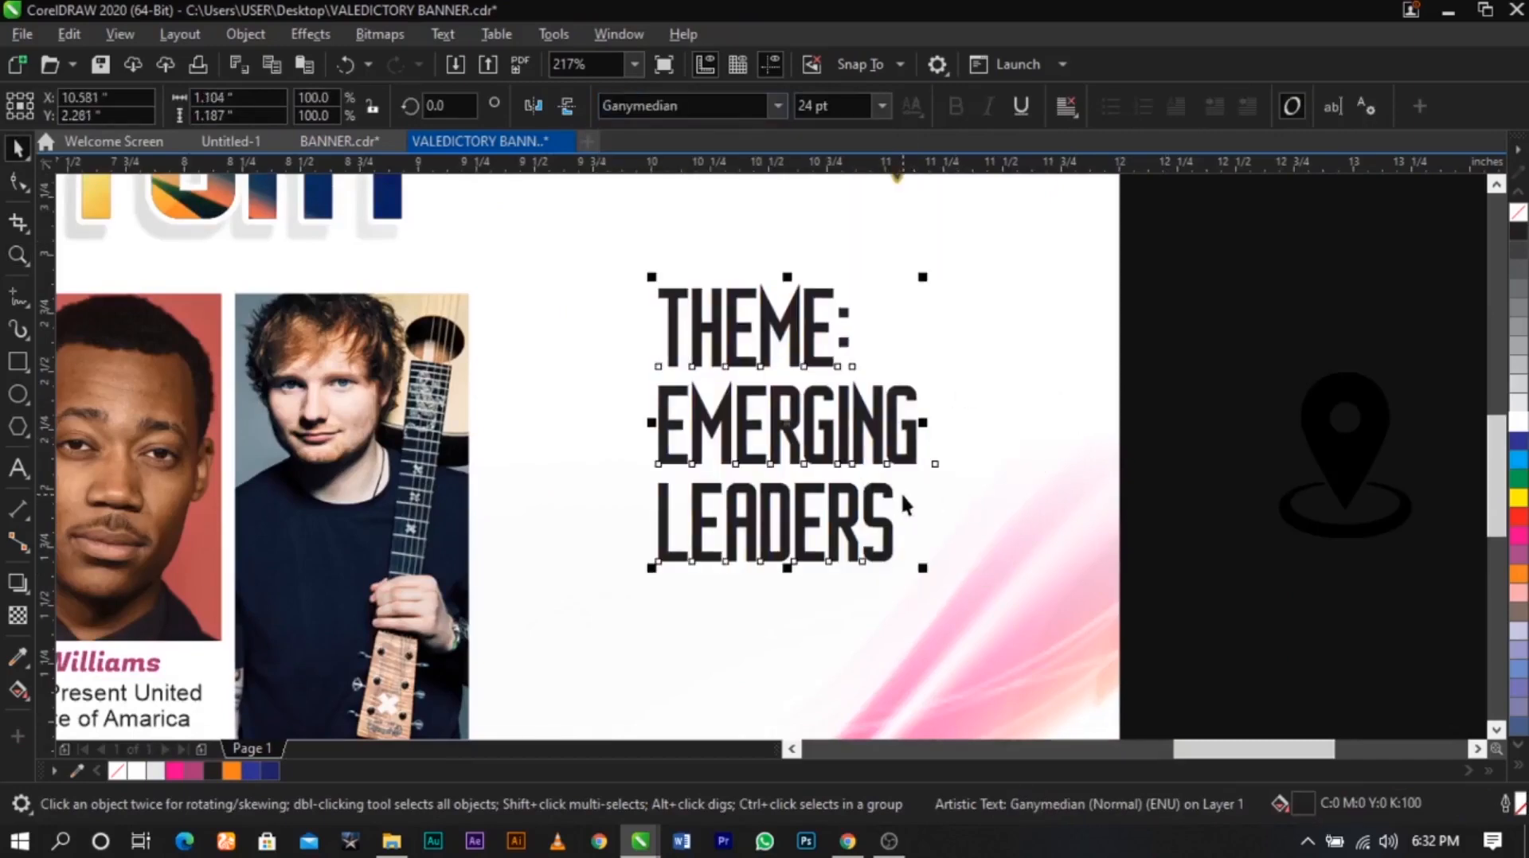
left_click_drag(876, 491, 859, 493)
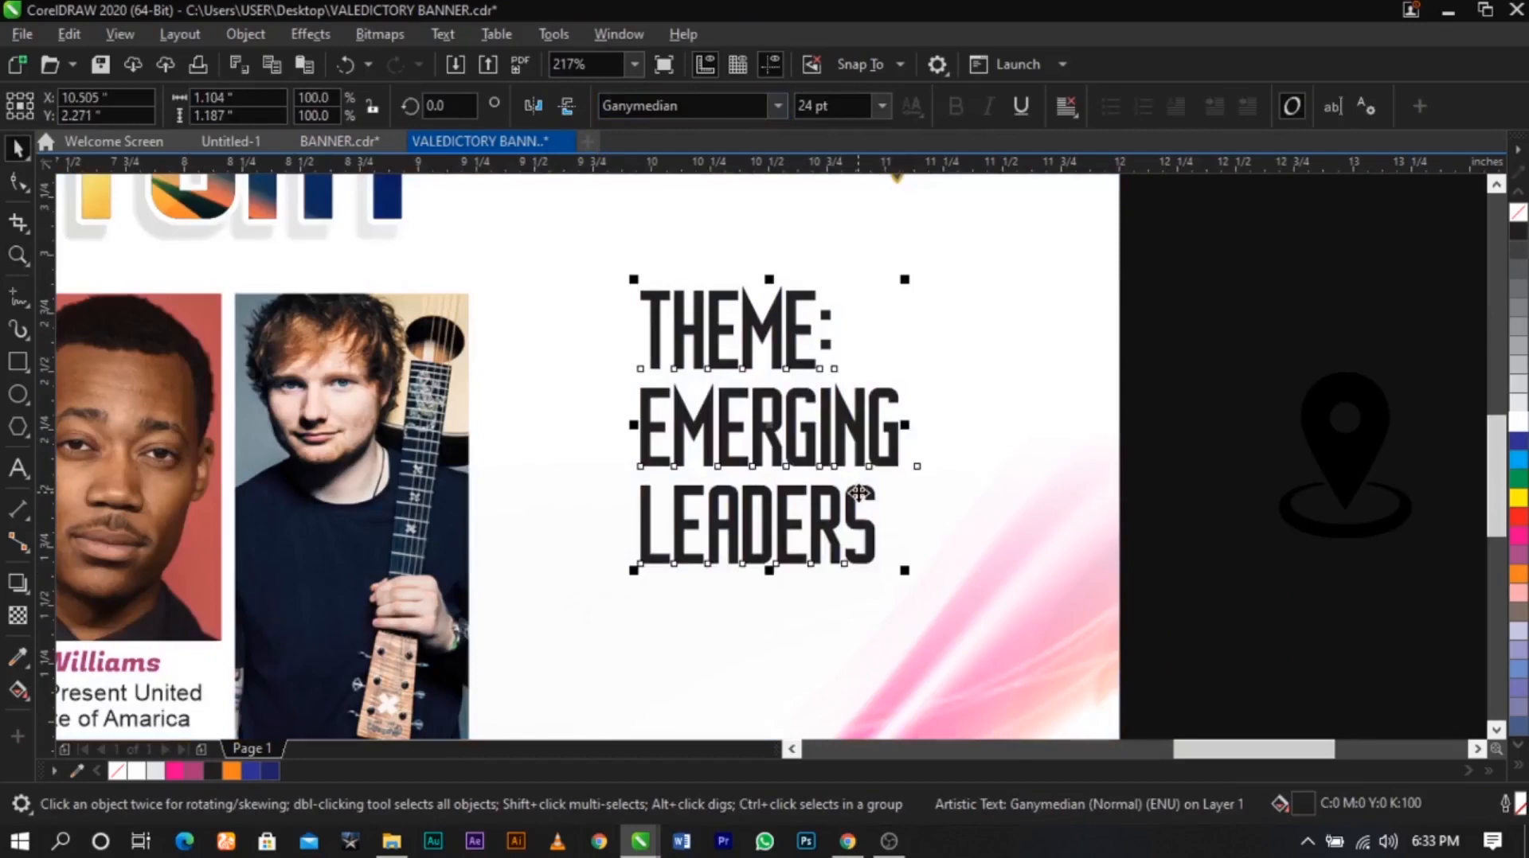
Break the theme text into separate lines, then offset THEME: up and left and EMERGING down and right
key("ctrl+k")
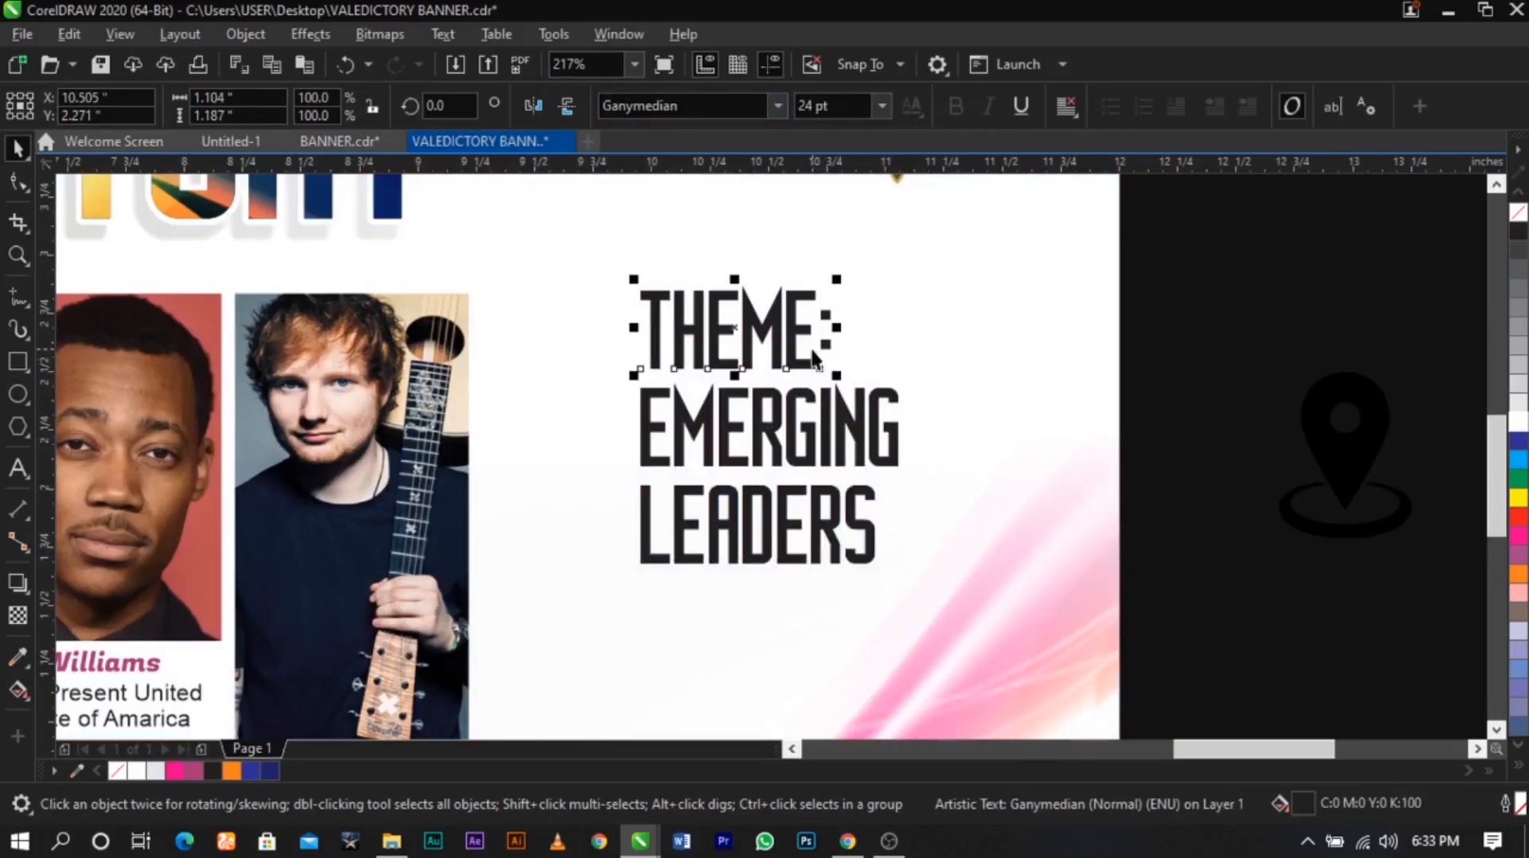
left_click_drag(809, 327, 712, 281)
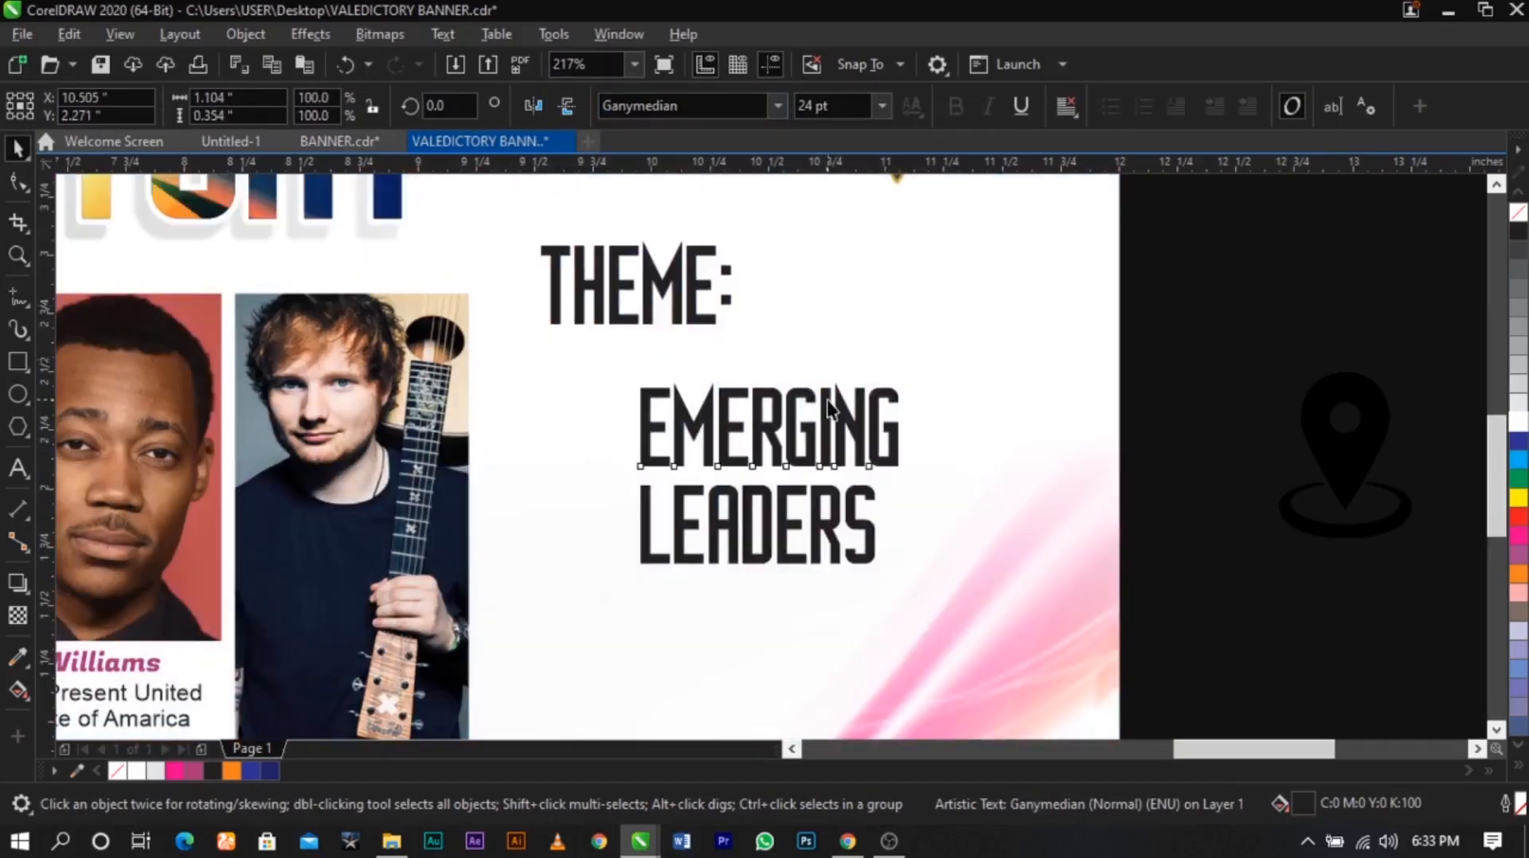
left_click_drag(826, 402, 914, 451)
Nudge the word LEADERS slightly upward, closer beneath EMERGING
scroll(773, 494, "up", 3)
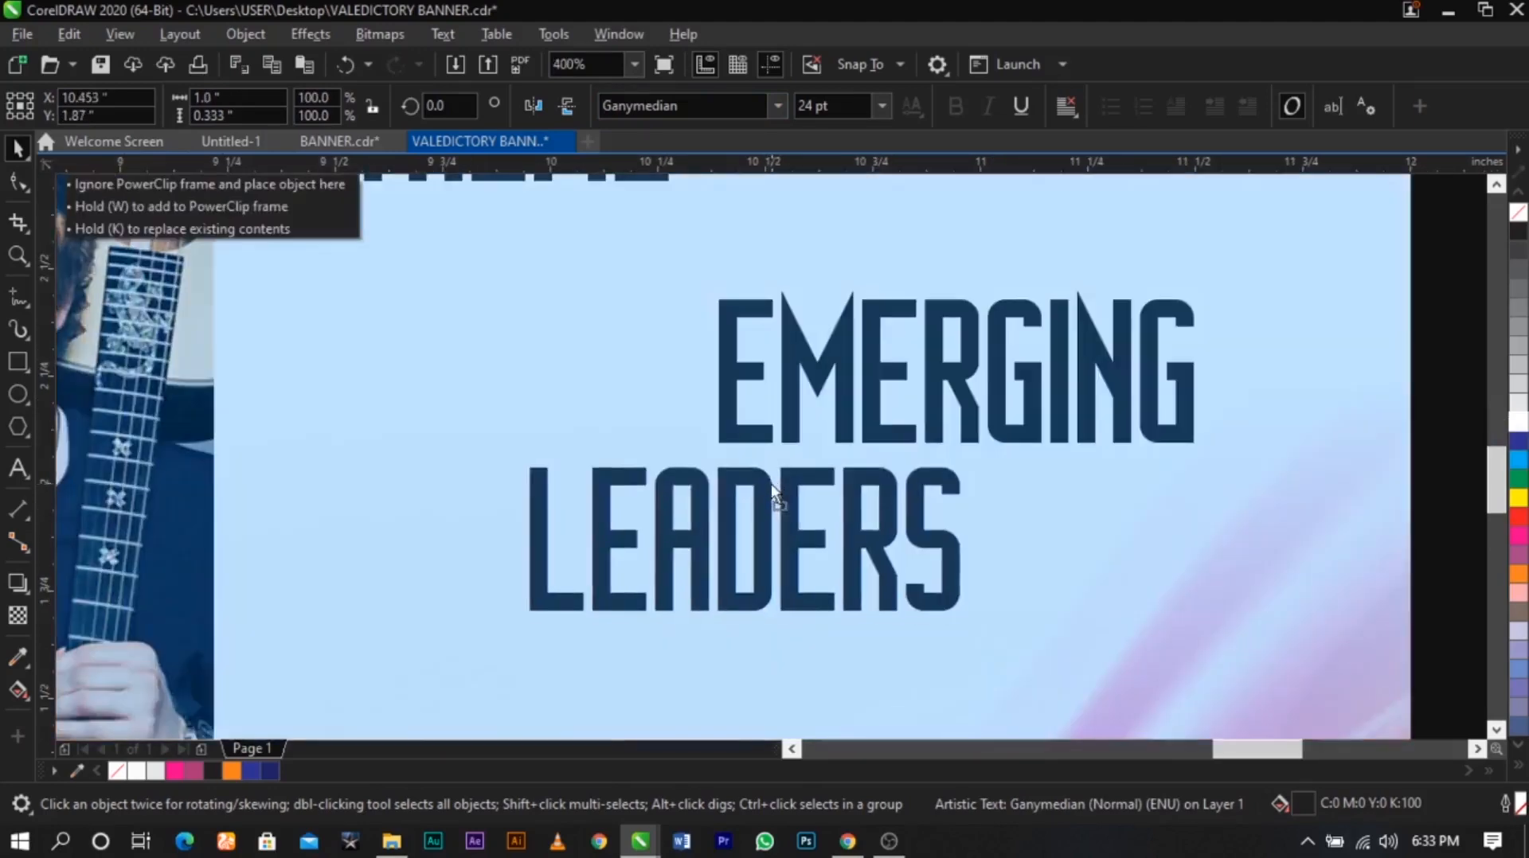
left_click_drag(771, 484, 770, 475)
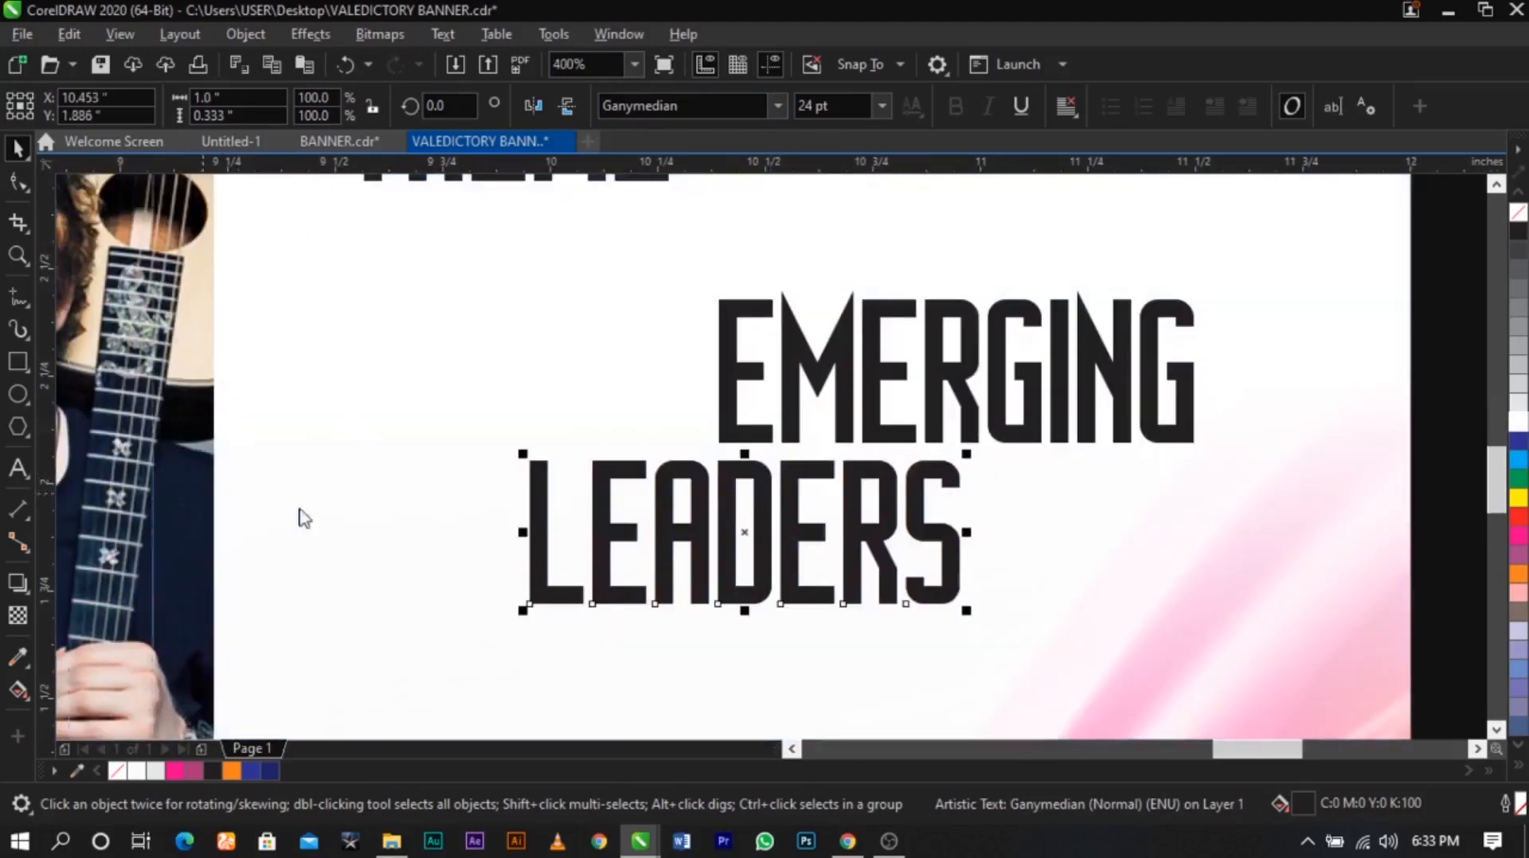
left_click_drag(299, 510, 719, 543)
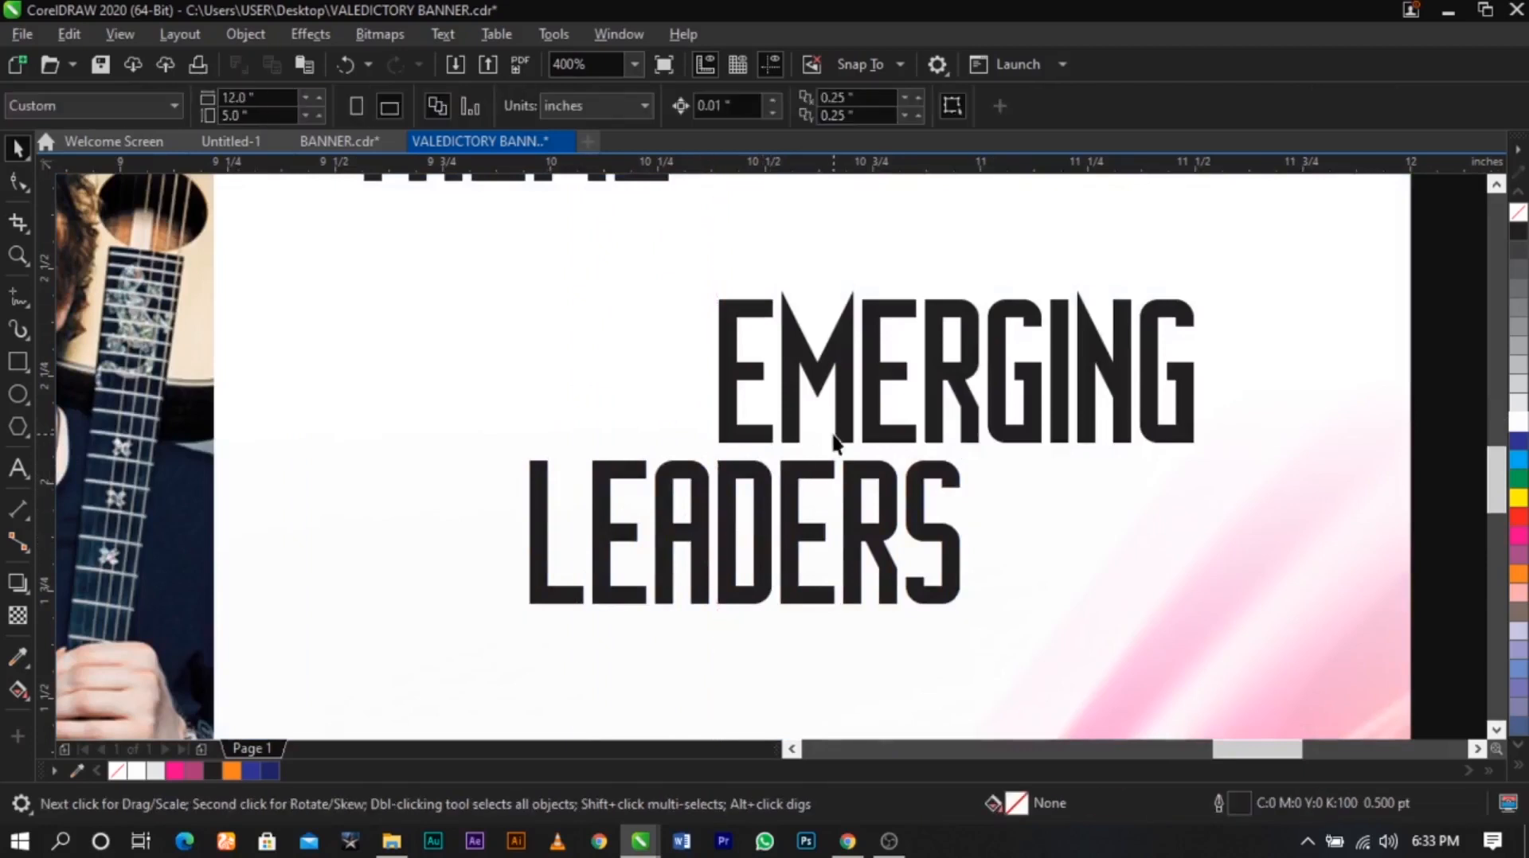
Fill the word LEADERS orange and the word EMERGING purple
left_click(853, 489)
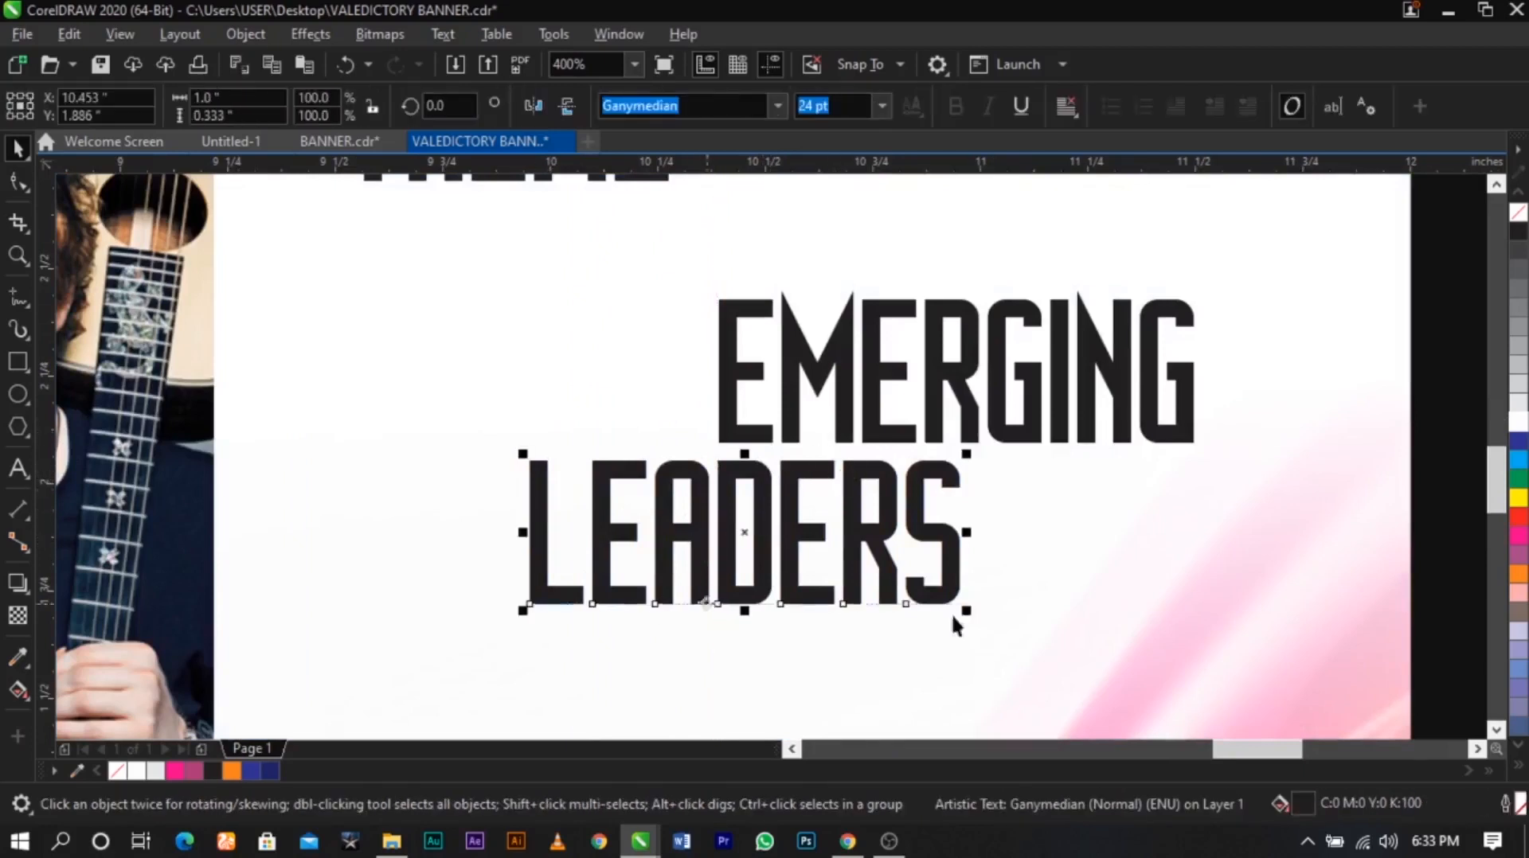
left_click(1518, 573)
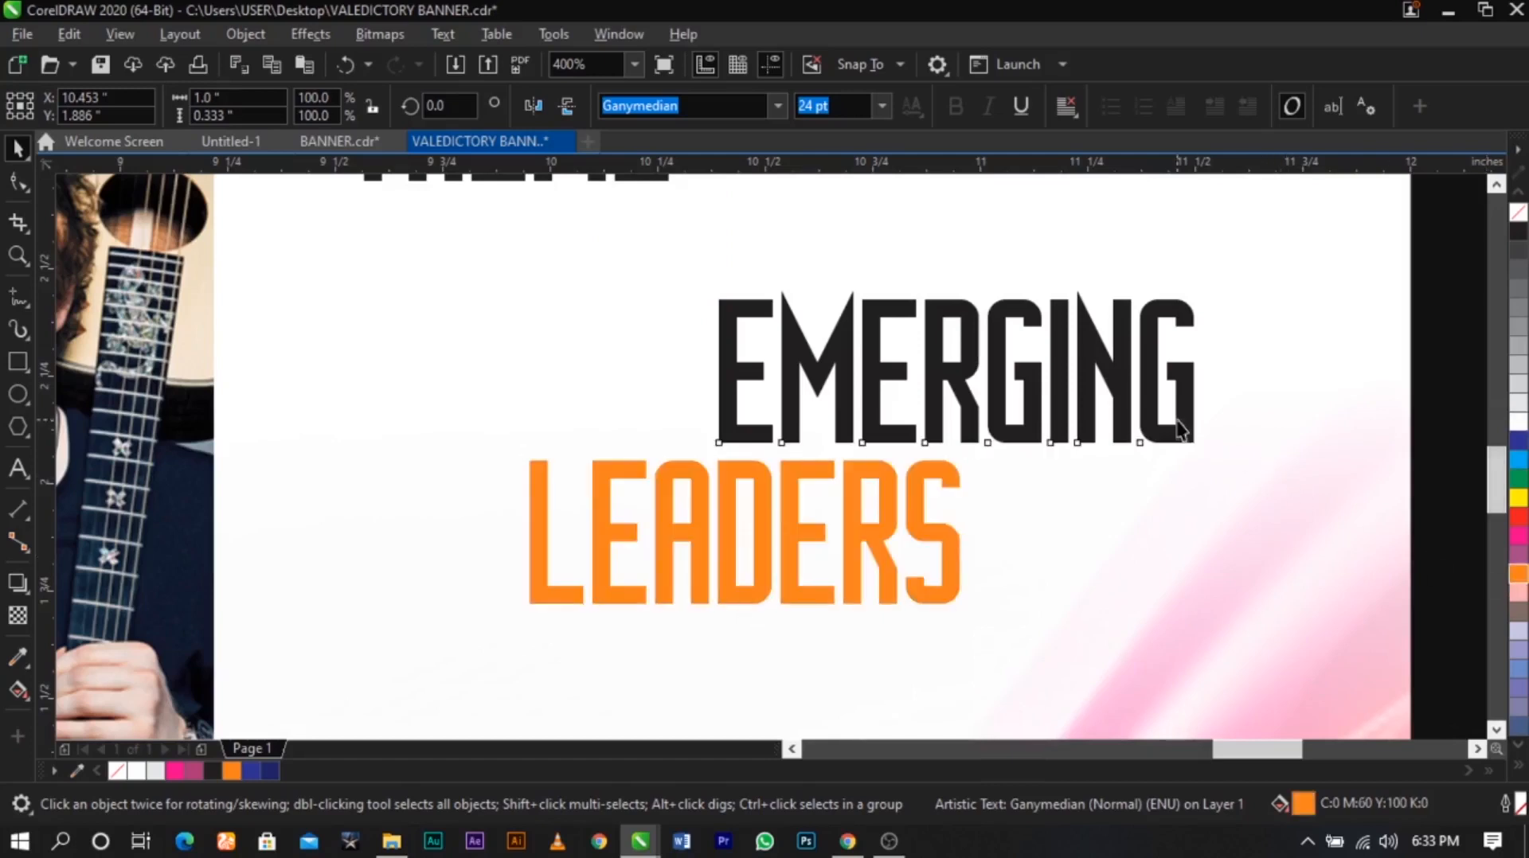
key("Tab")
left_click(1515, 571)
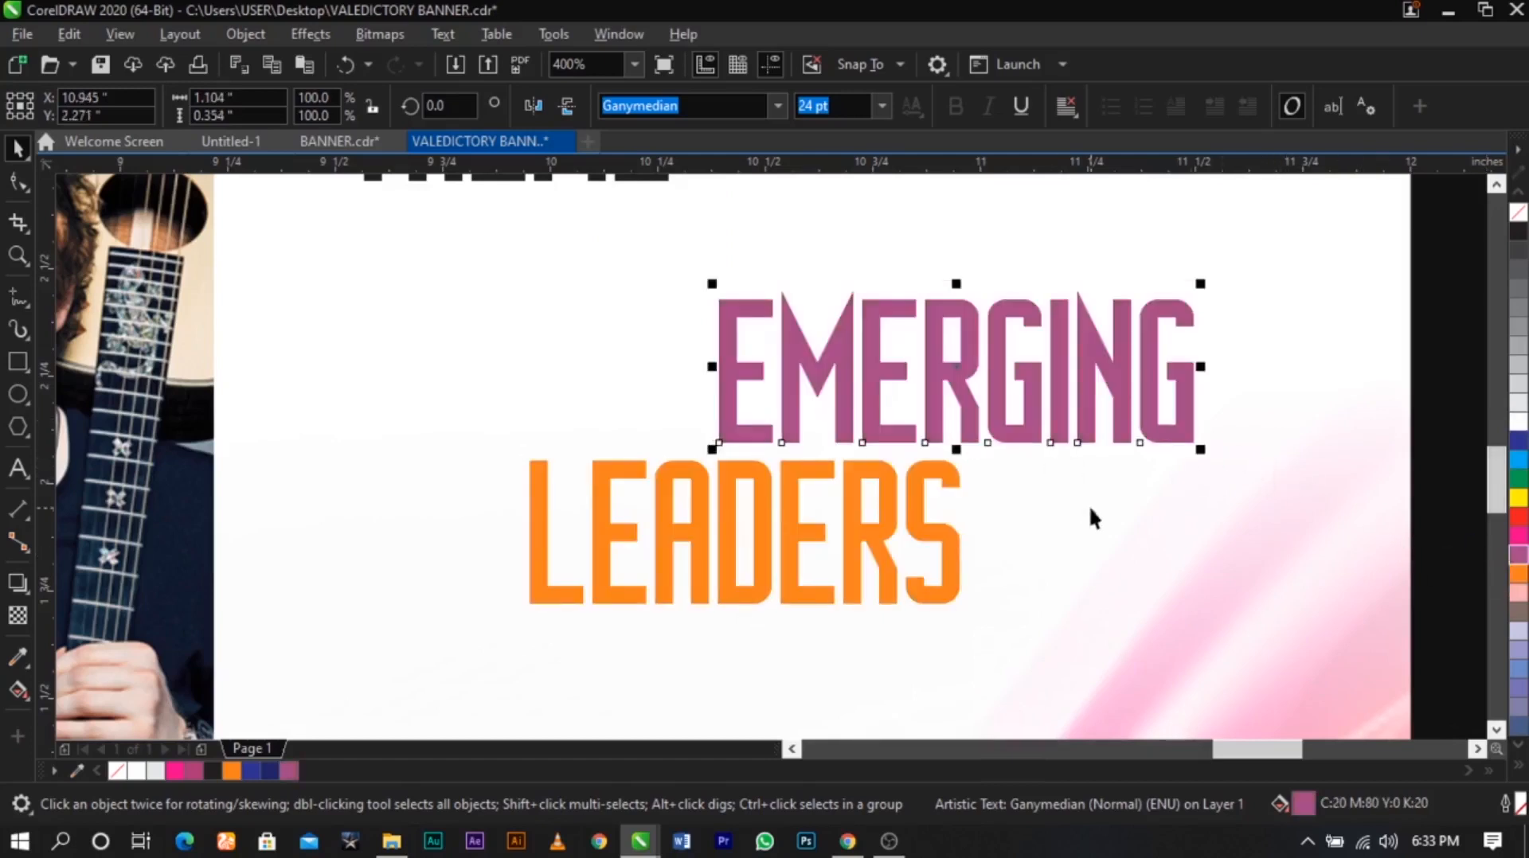
Change the fill of the word EMERGING to dark plum #75174E using the RGB colour model
double_click(1306, 803)
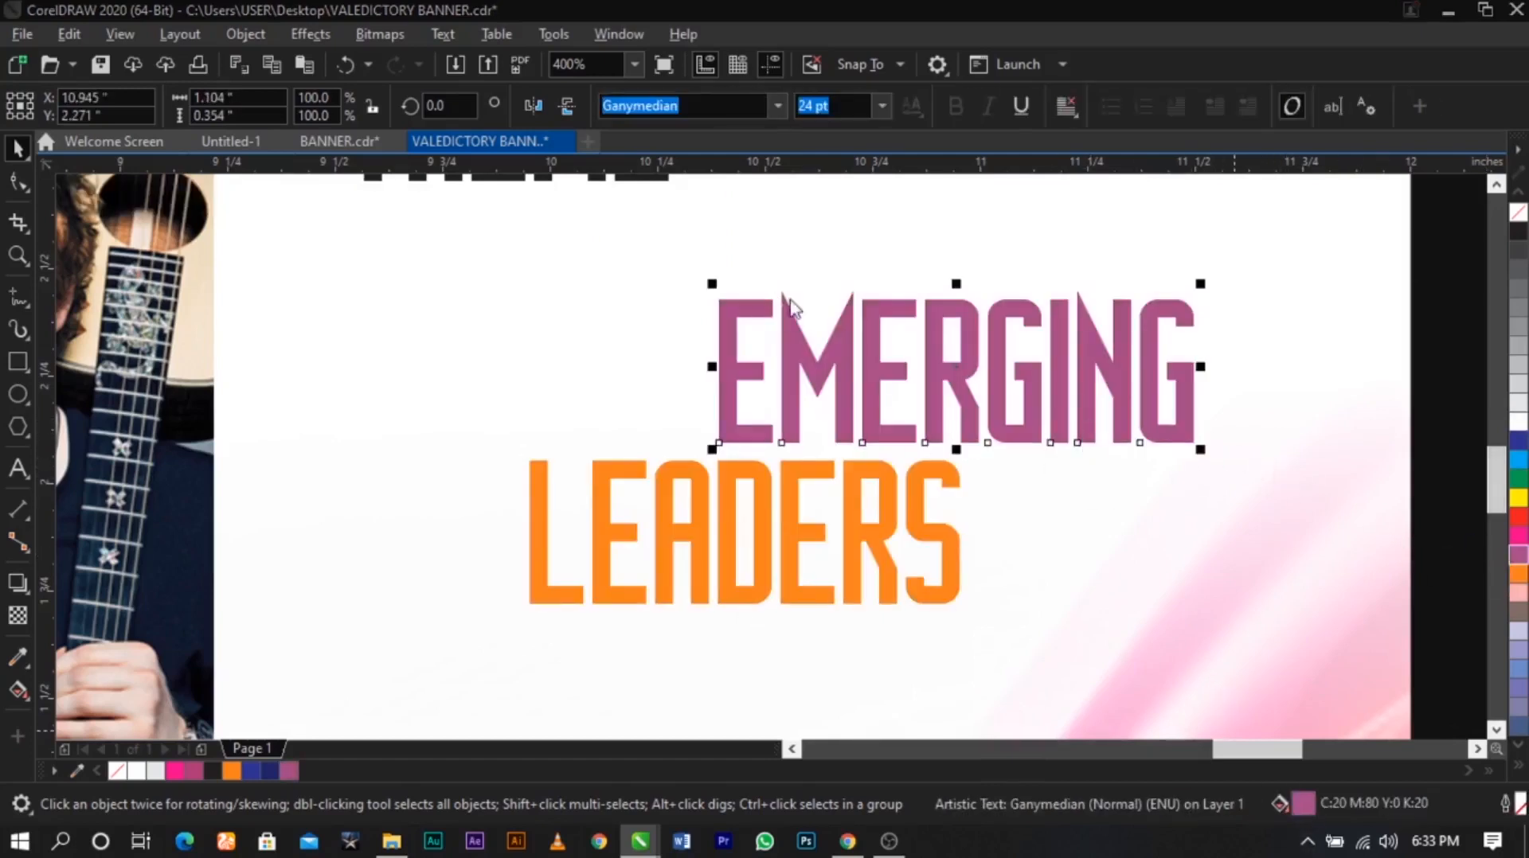
left_click(532, 215)
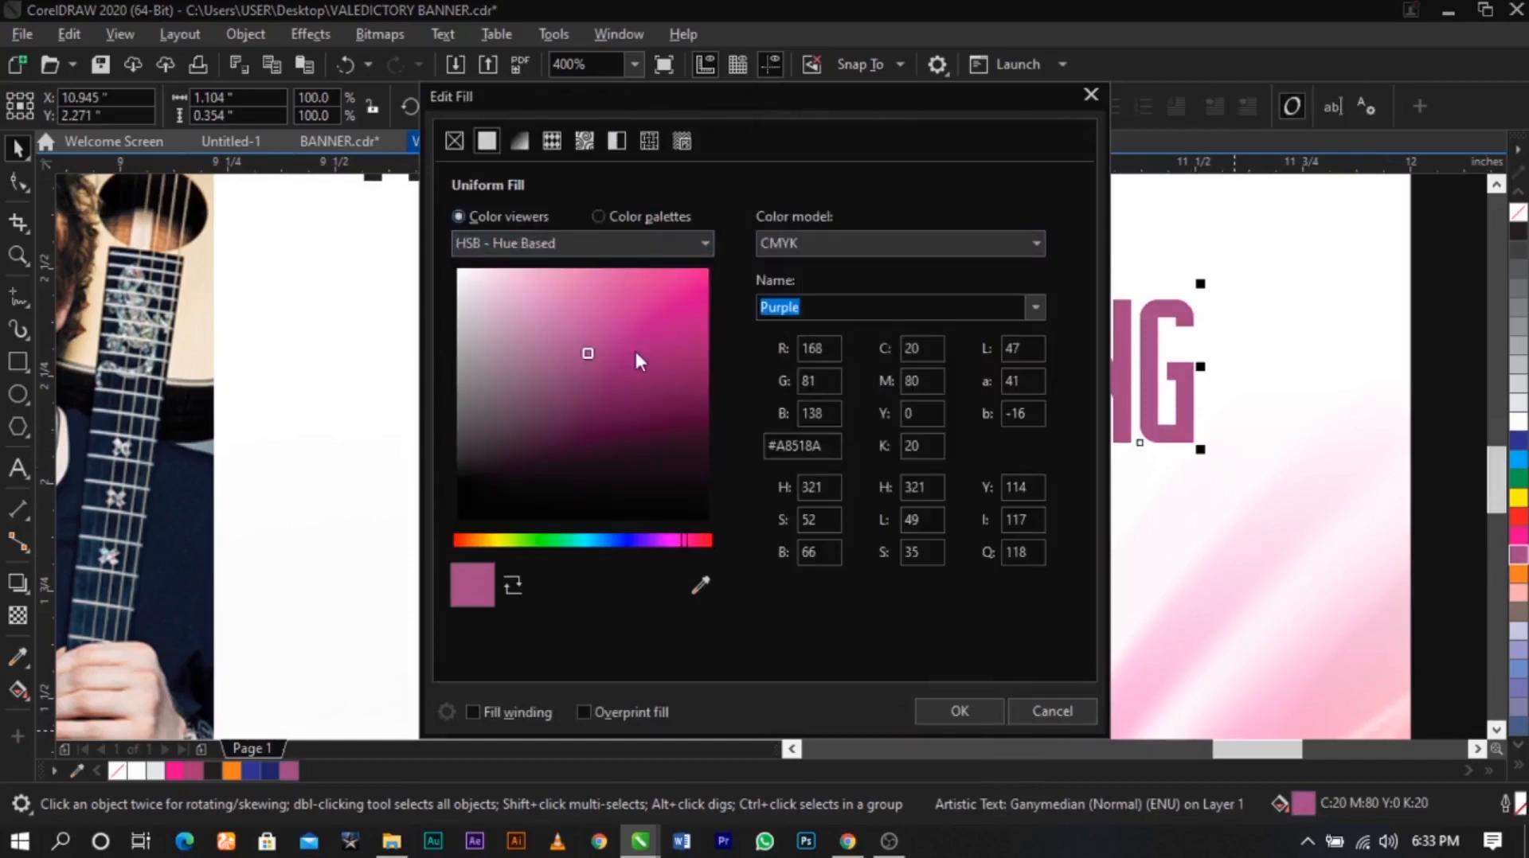
mouse_move(621, 373)
left_mouse_down()
mouse_move(657, 366)
mouse_move(668, 388)
left_mouse_up()
left_click(784, 239)
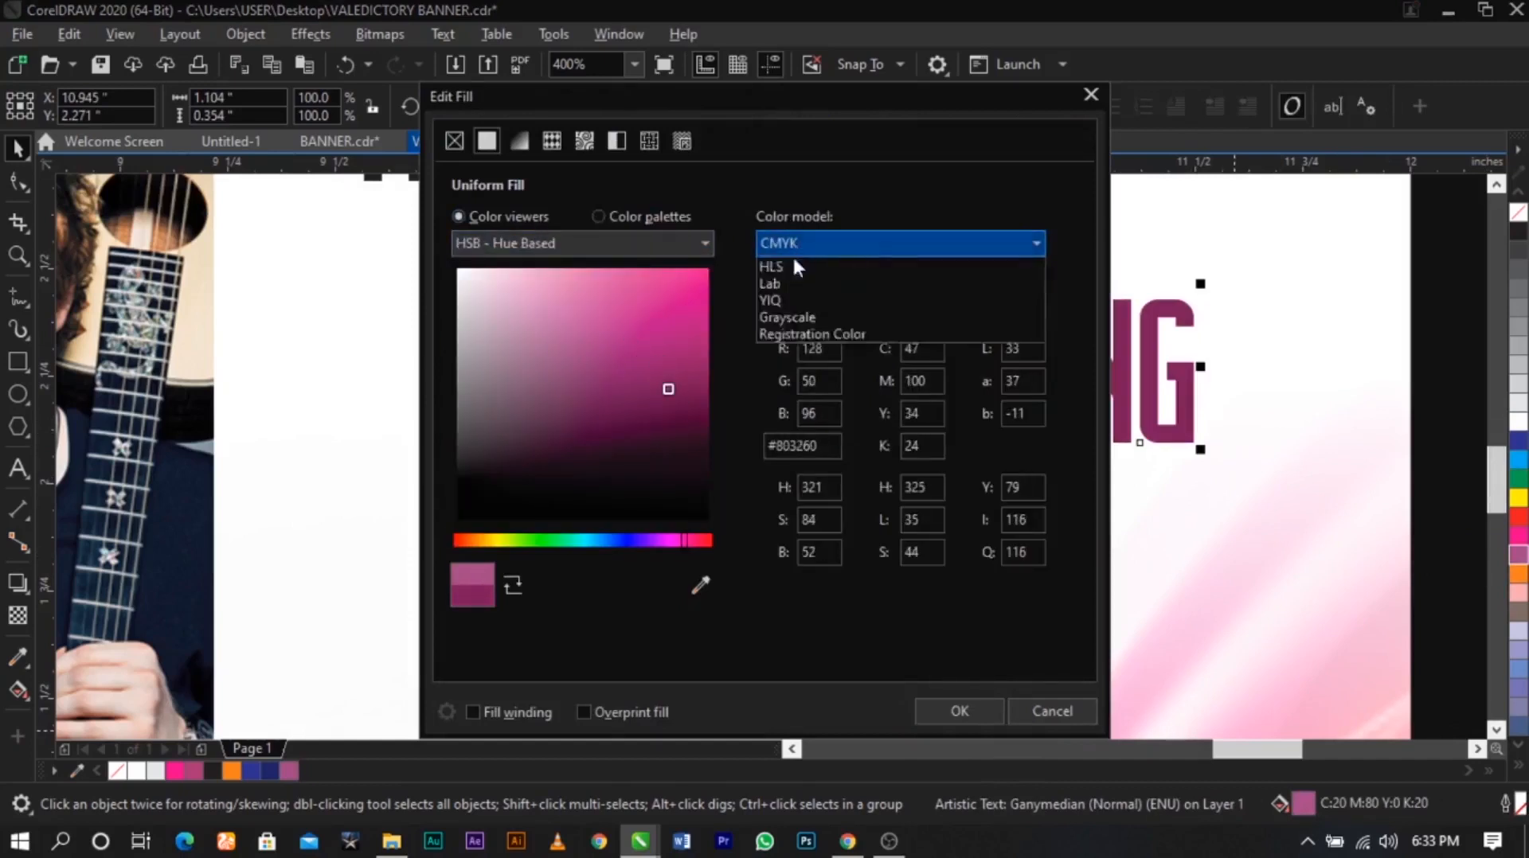
left_click(788, 300)
left_click(658, 405)
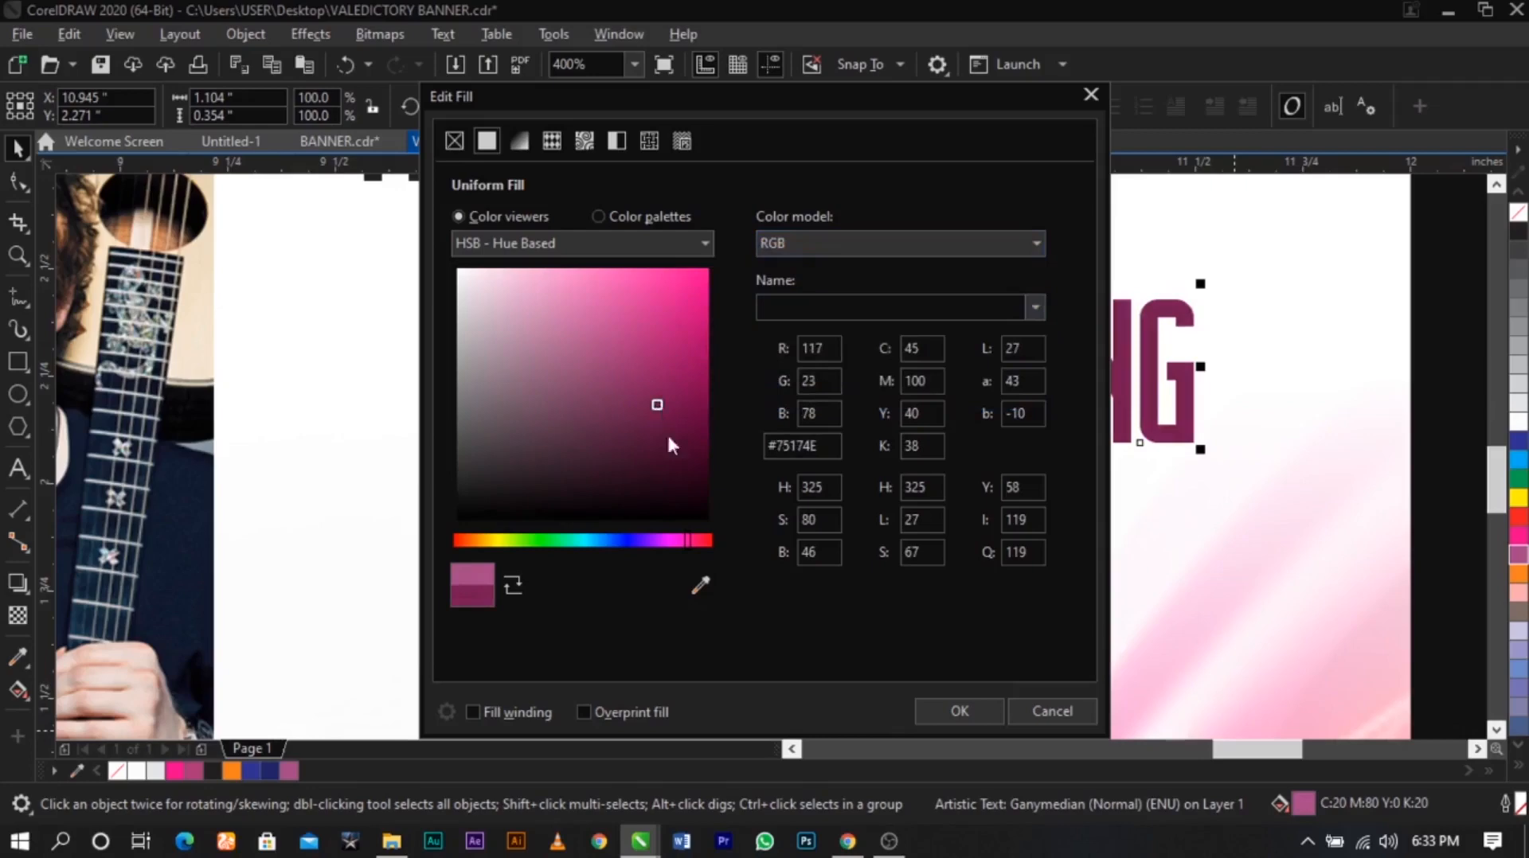
left_click(958, 711)
Nudge the word LEADERS slightly right and move THEME: down in front of EMERGING
left_click(954, 548)
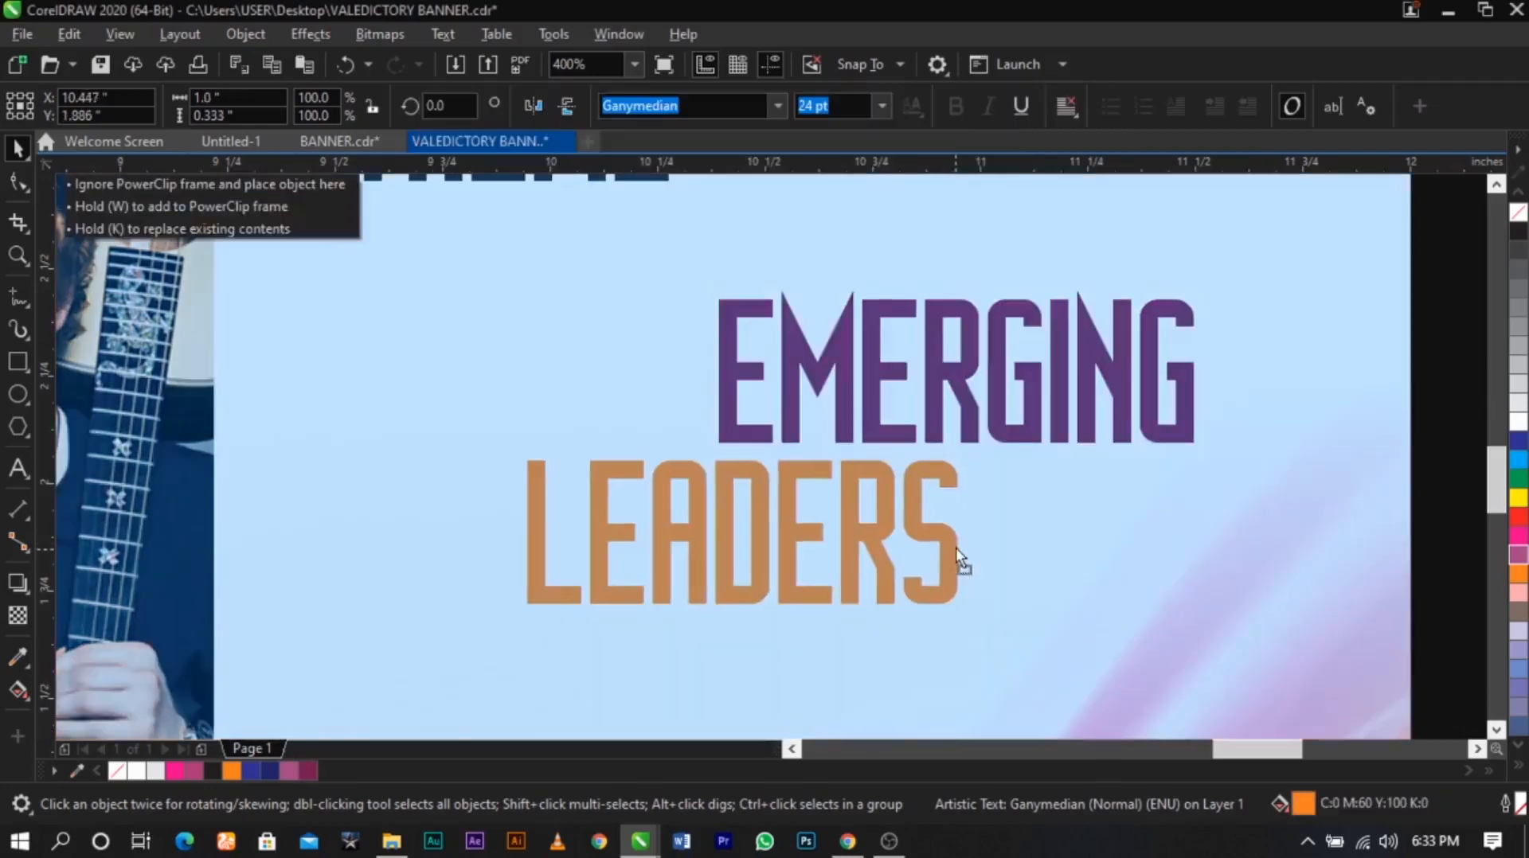
left_click_drag(948, 544, 957, 544)
left_click_drag(665, 179, 634, 371)
left_click_drag(594, 320, 661, 361)
Fill the word THEME: red and scale it down, keeping it close in front of EMERGING
left_click(1516, 524)
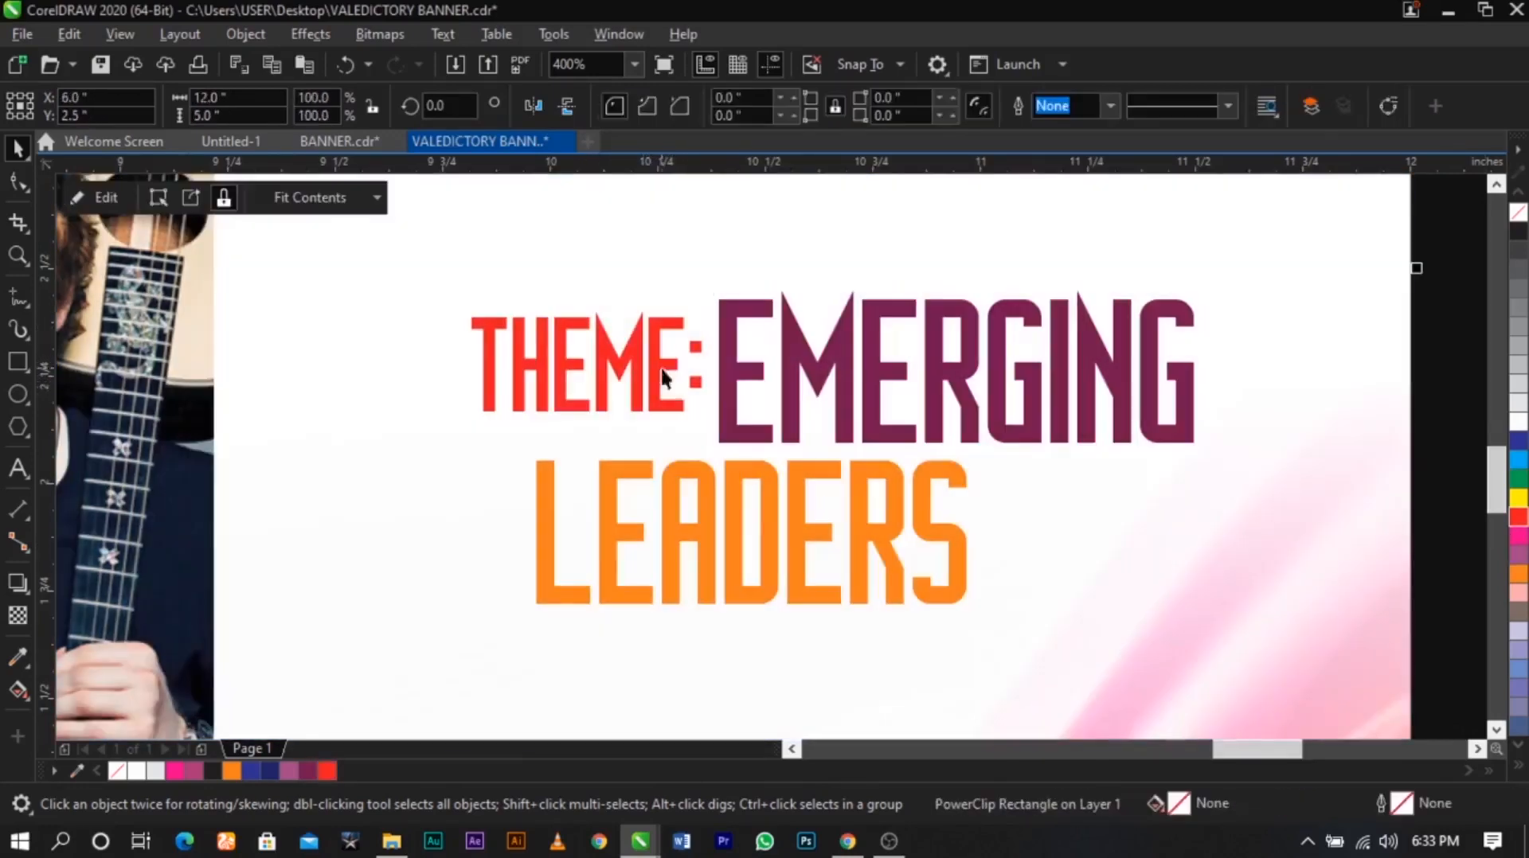
left_click_drag(705, 428, 589, 382)
left_click_drag(734, 388, 530, 395)
Group the words THEME:, EMERGING and LEADERS and move the group upward
scroll(756, 366, "down", 1)
left_click_drag(1168, 266, 519, 535)
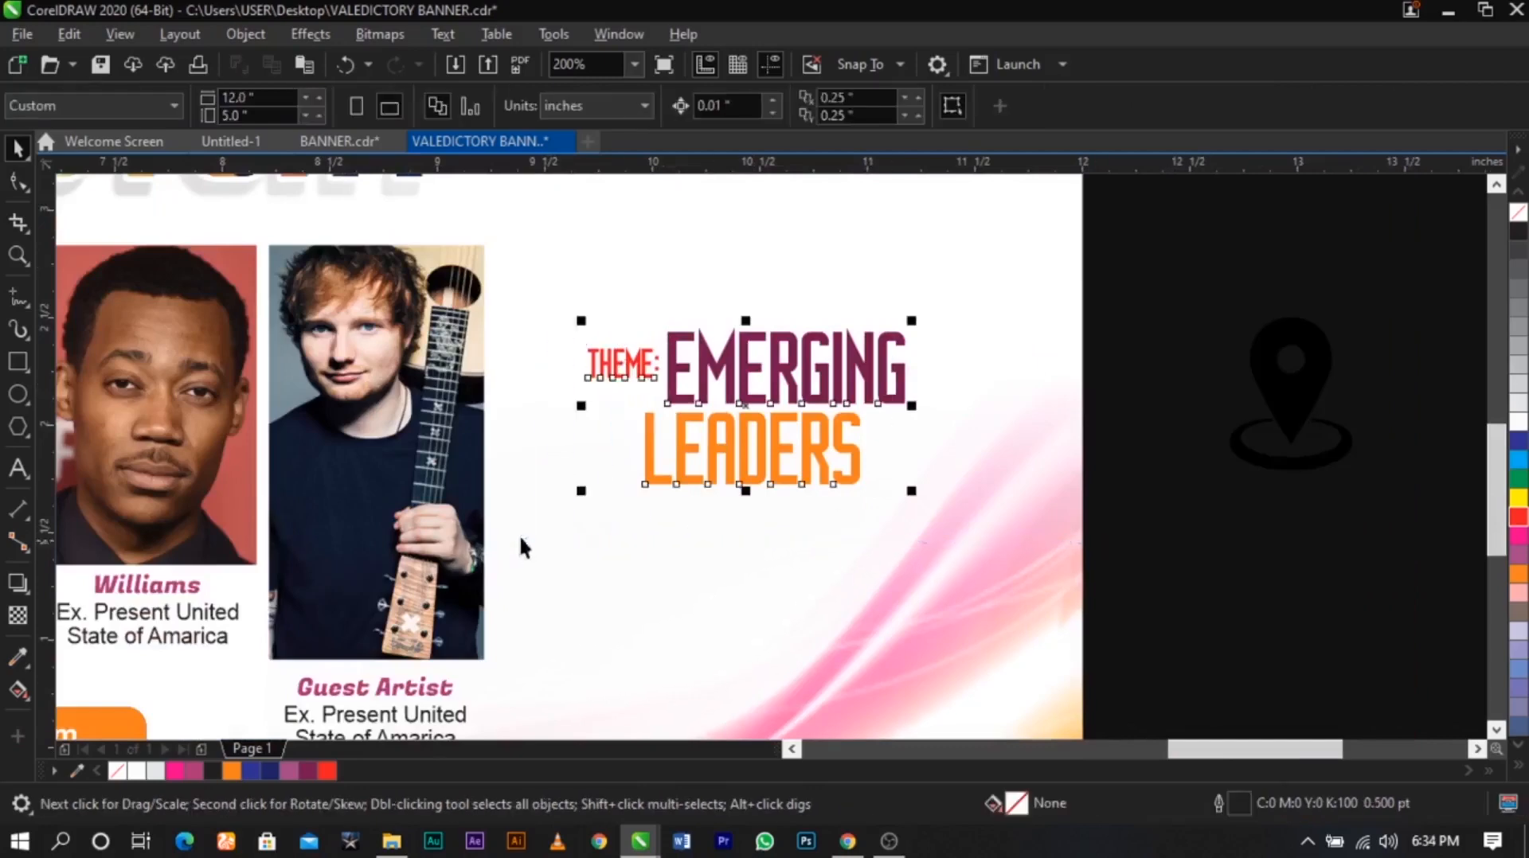
key("ctrl+g")
left_click_drag(865, 372, 864, 309)
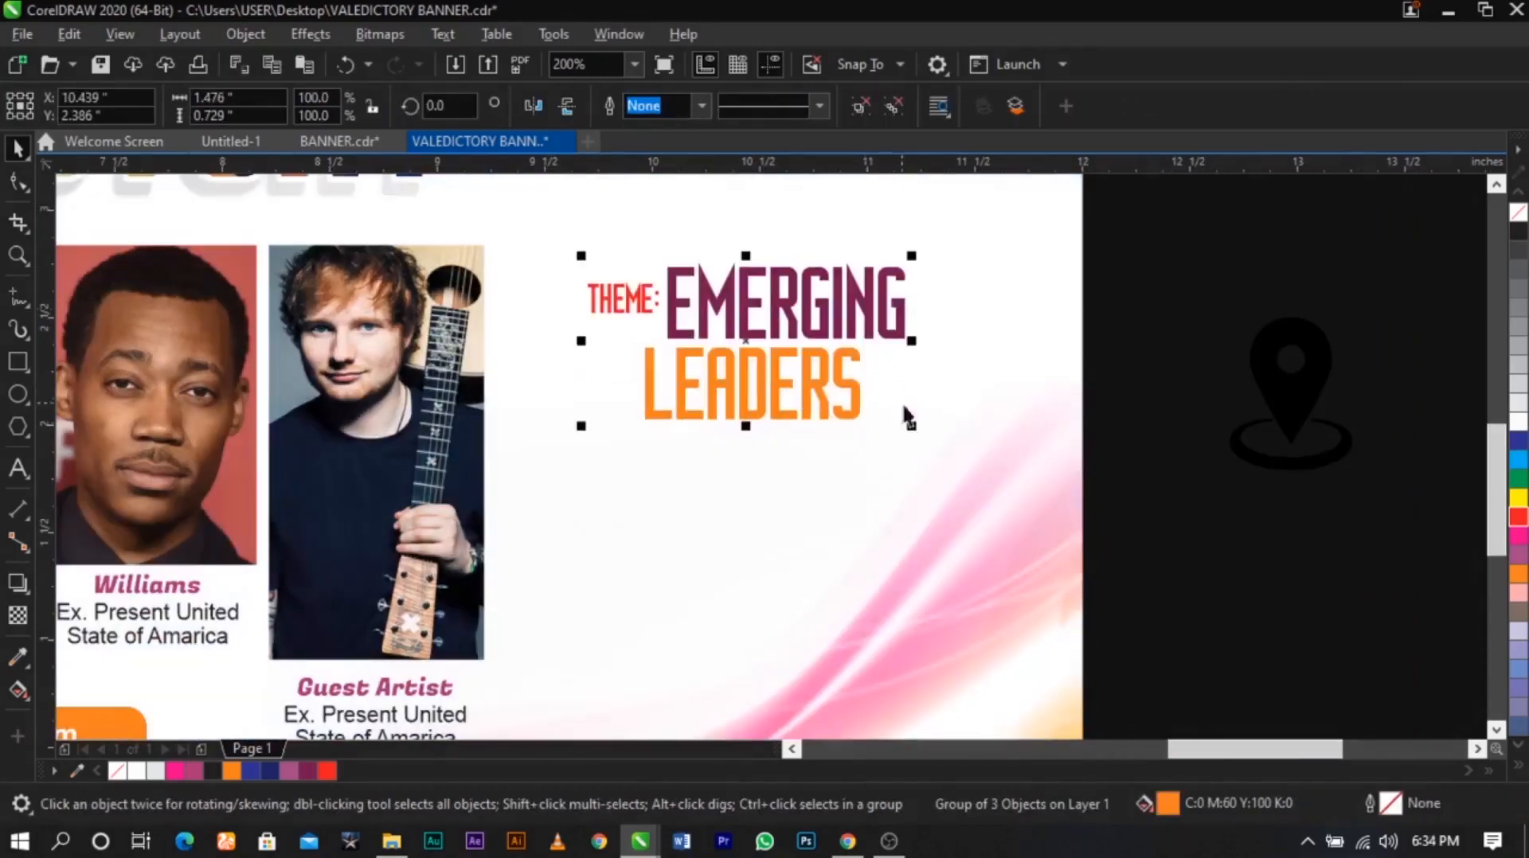
Fine-tune the size of the theme text group, scaling it slightly up and back down a little
left_click_drag(922, 432, 934, 441)
scroll(1092, 326, "down", 2)
left_click(1095, 322)
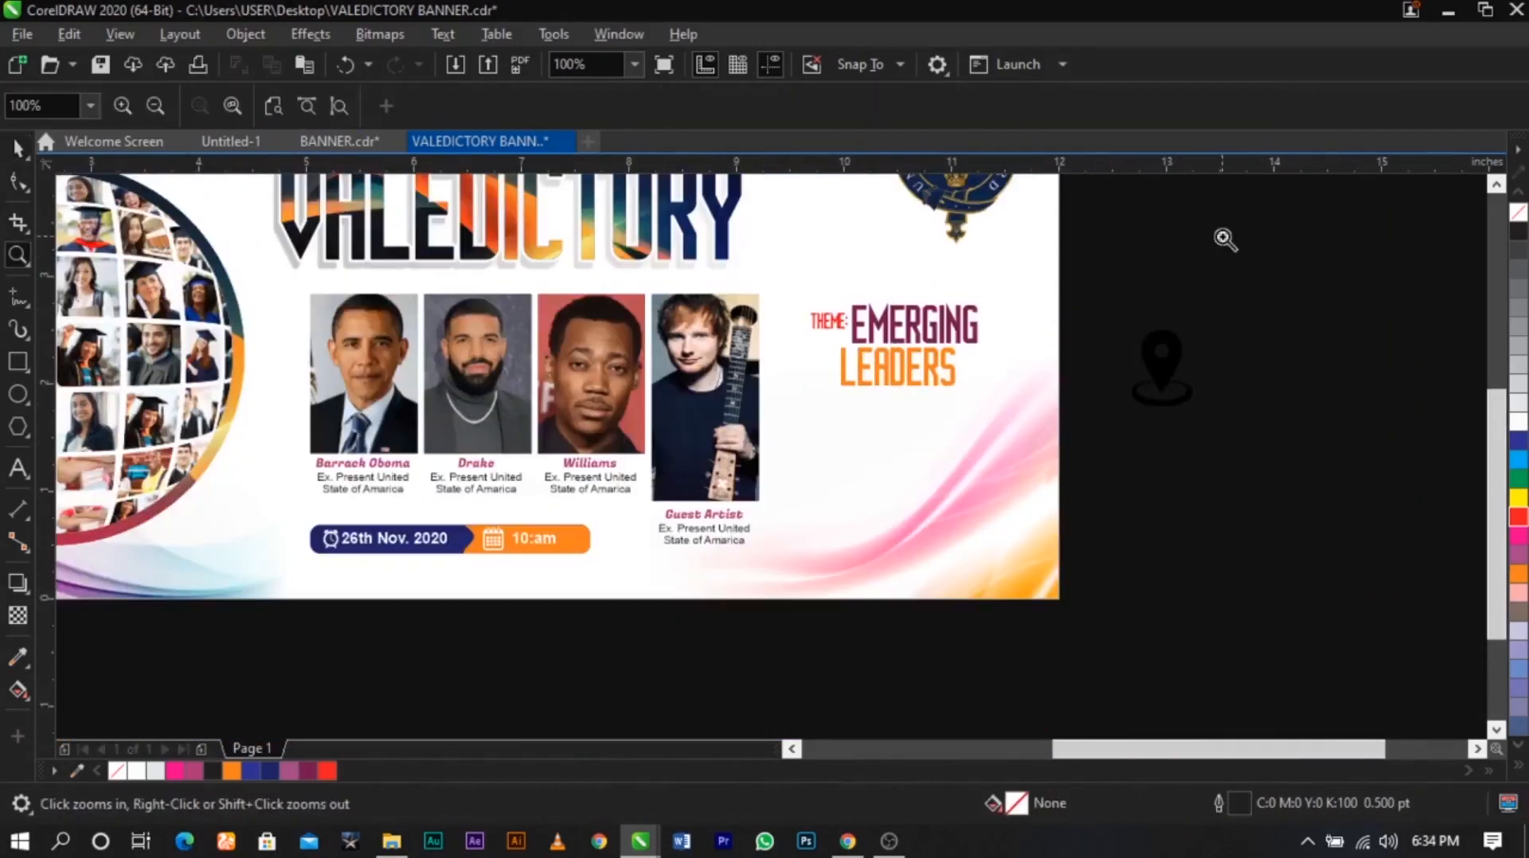
scroll(804, 366, "up", 2)
left_click_drag(849, 380, 846, 364)
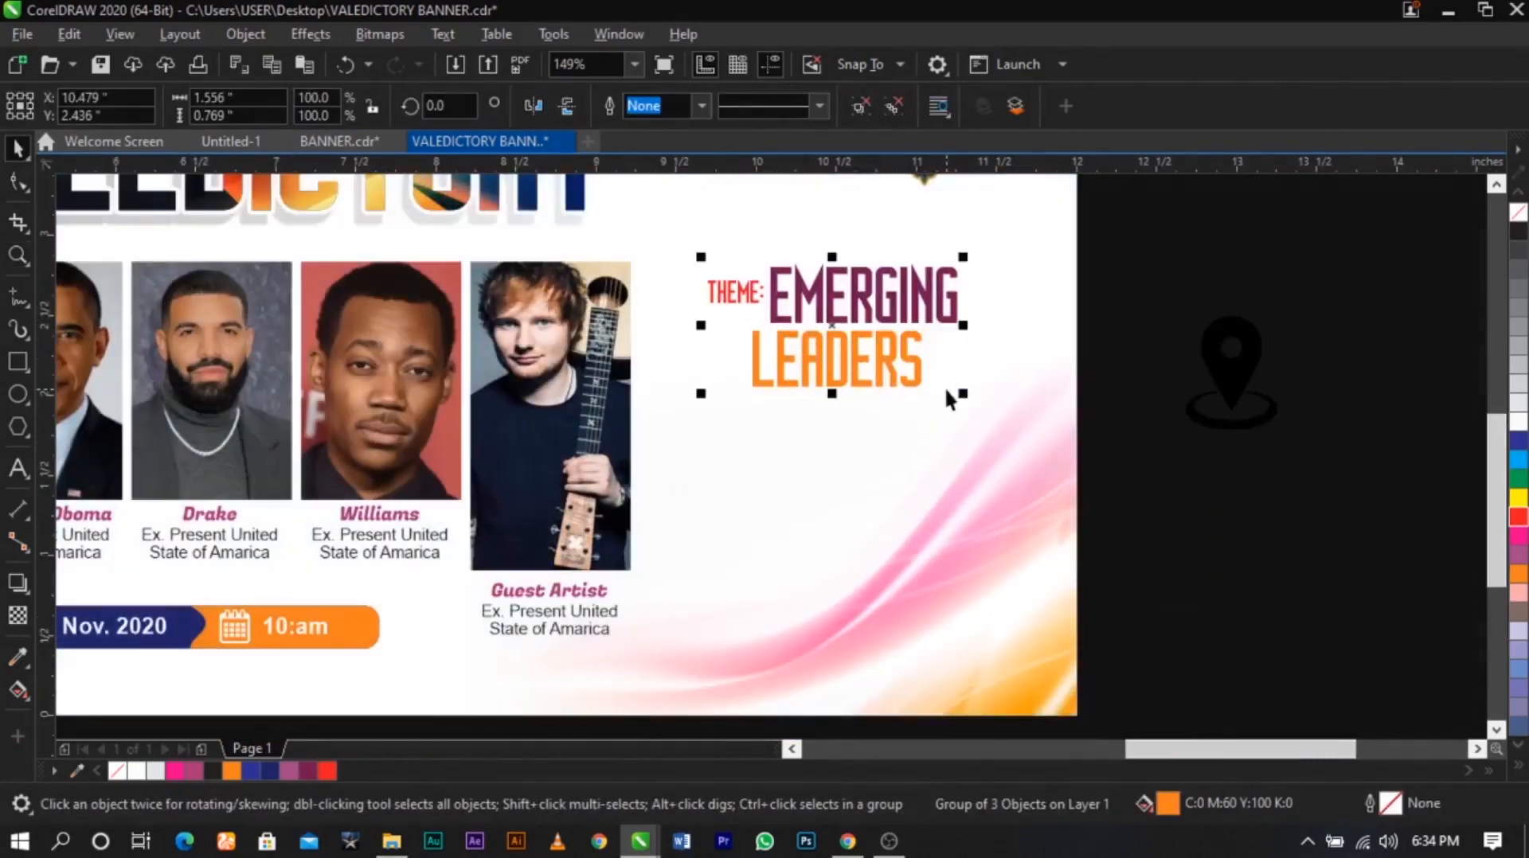
left_click(1144, 446)
Duplicate the "Ex. Present United State of Amarica" text from the Guest Artist caption into the empty space below LEADERS
key("z")
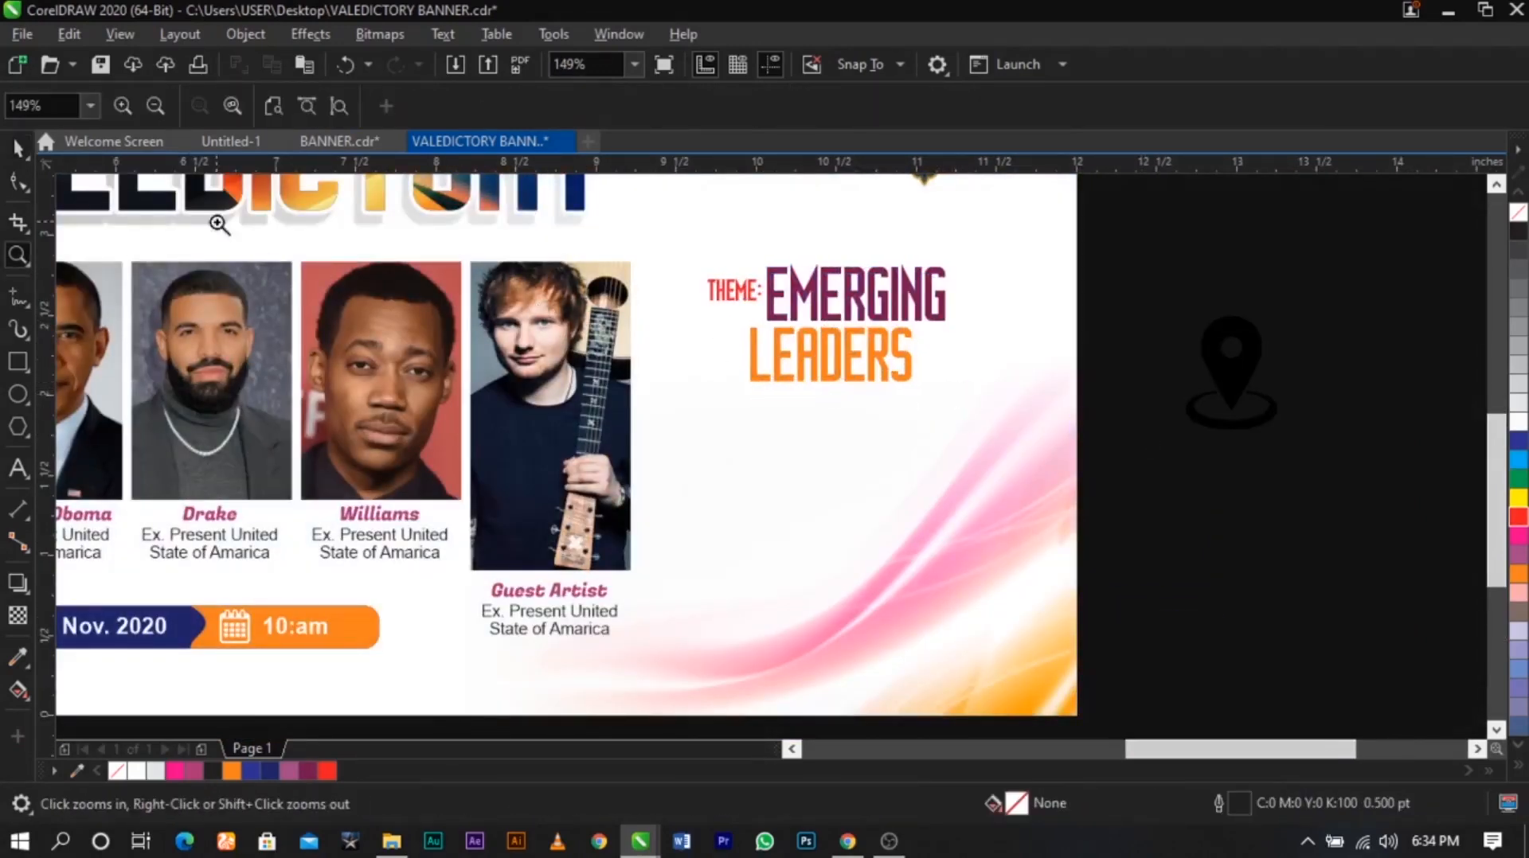
left_click_drag(218, 225, 1194, 699)
left_click(523, 668)
left_click_drag(523, 668, 845, 501)
key("F2")
left_click_drag(542, 287, 1272, 647)
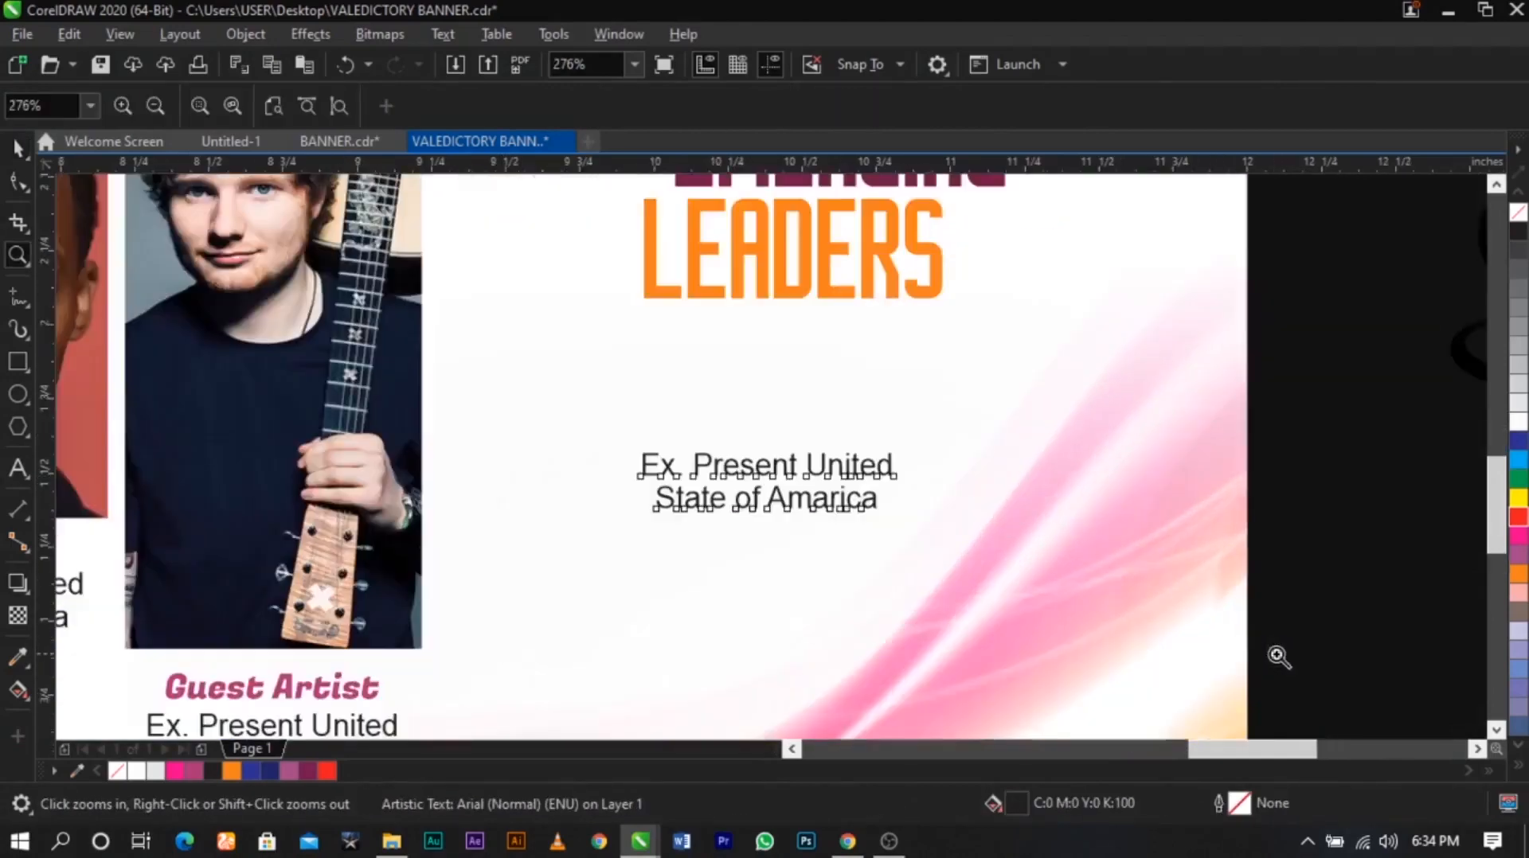
scroll(1171, 562, "down", 2)
scroll(776, 581, "up", 2)
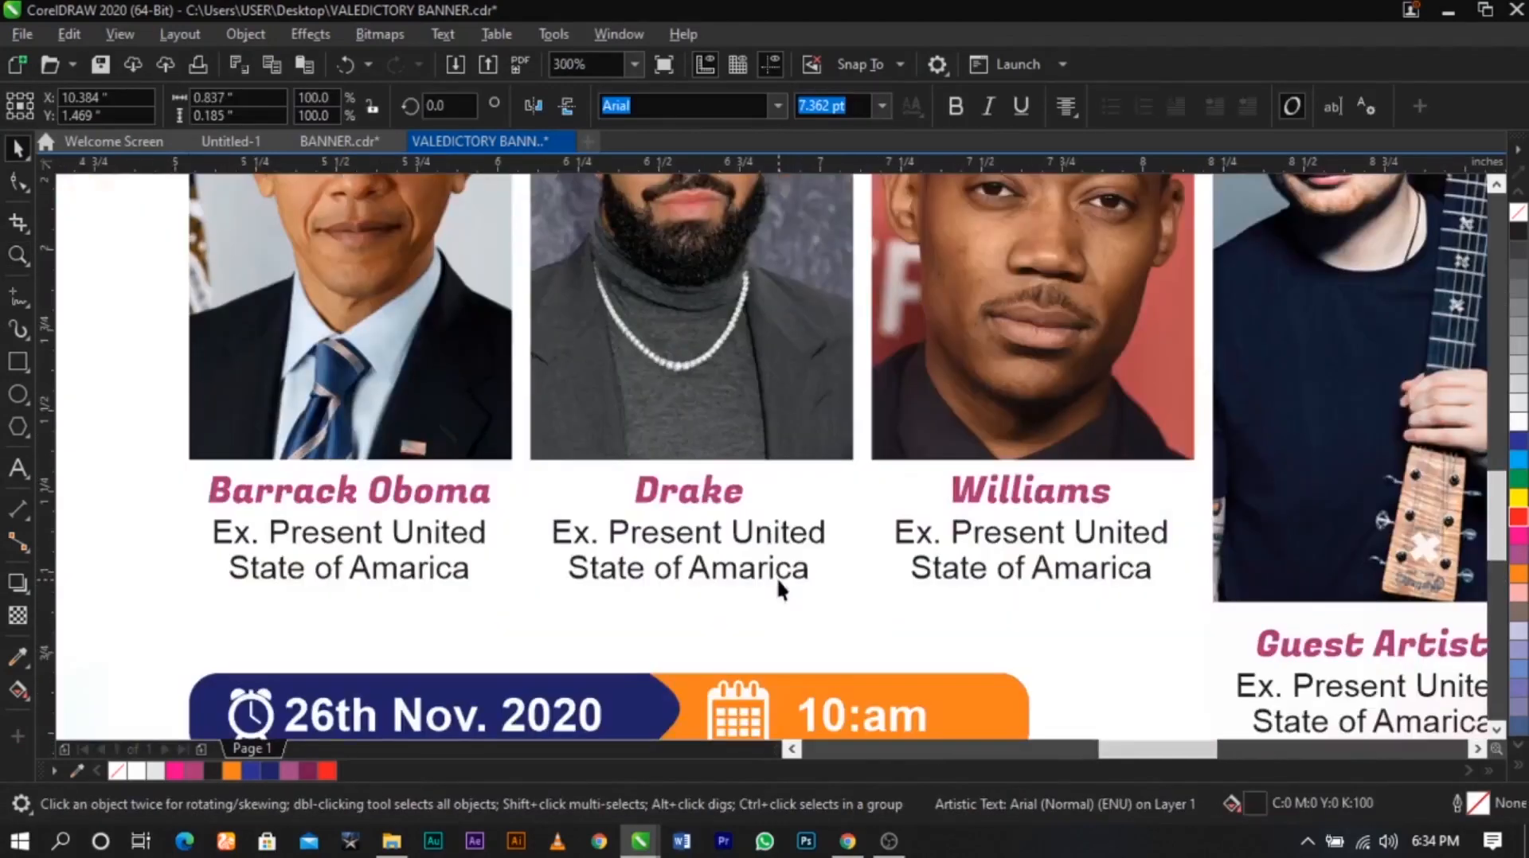
scroll(776, 577, "down", 1)
scroll(1002, 548, "down", 1)
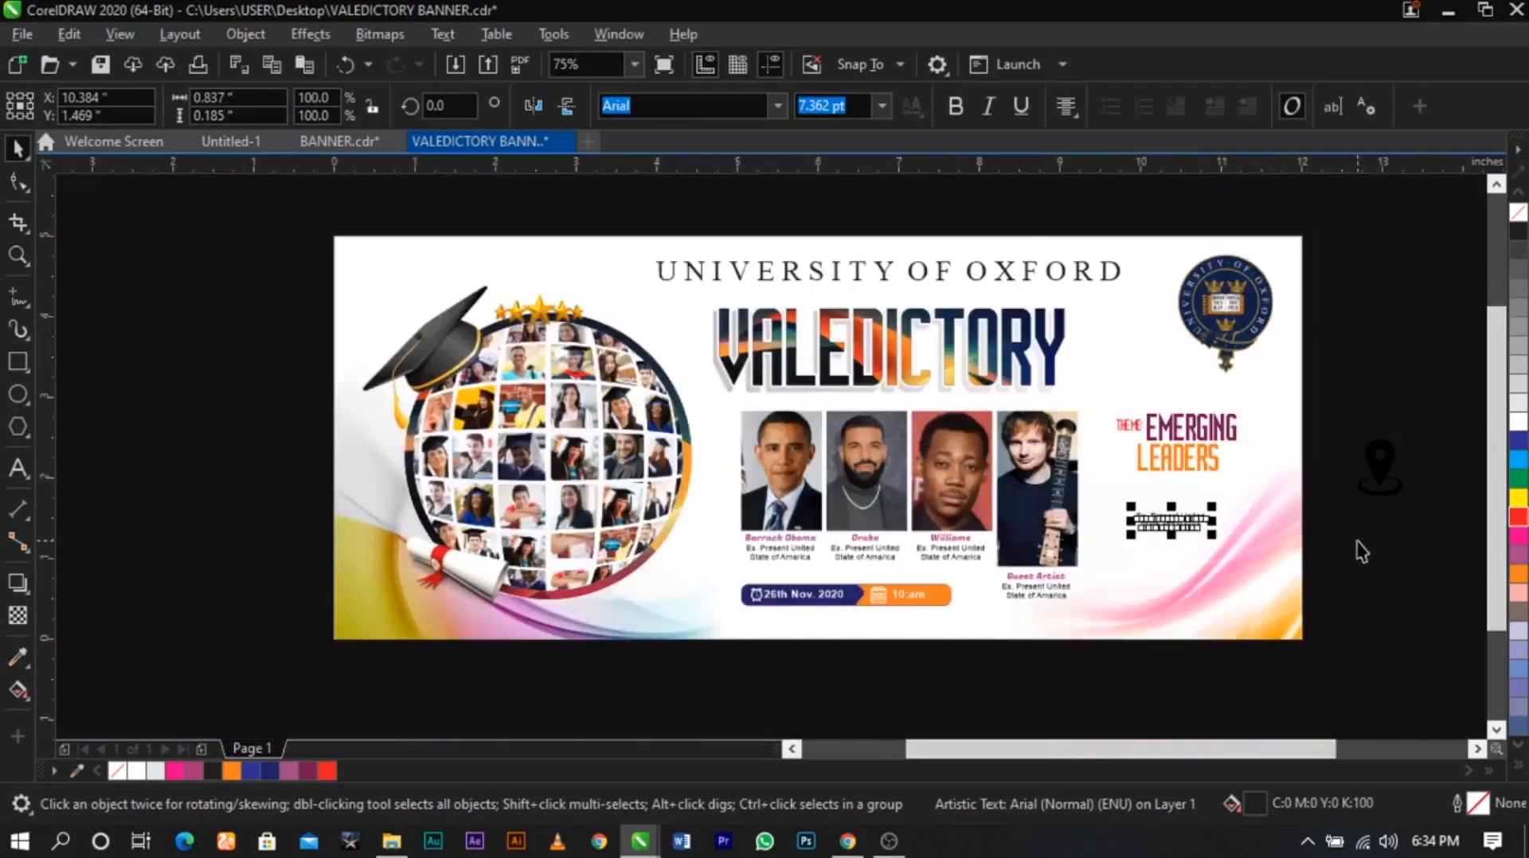
scroll(1360, 551, "up", 1)
Replace the wording of the duplicated caption below LEADERS with "University of Oxford"
left_click(1341, 524)
key("F2")
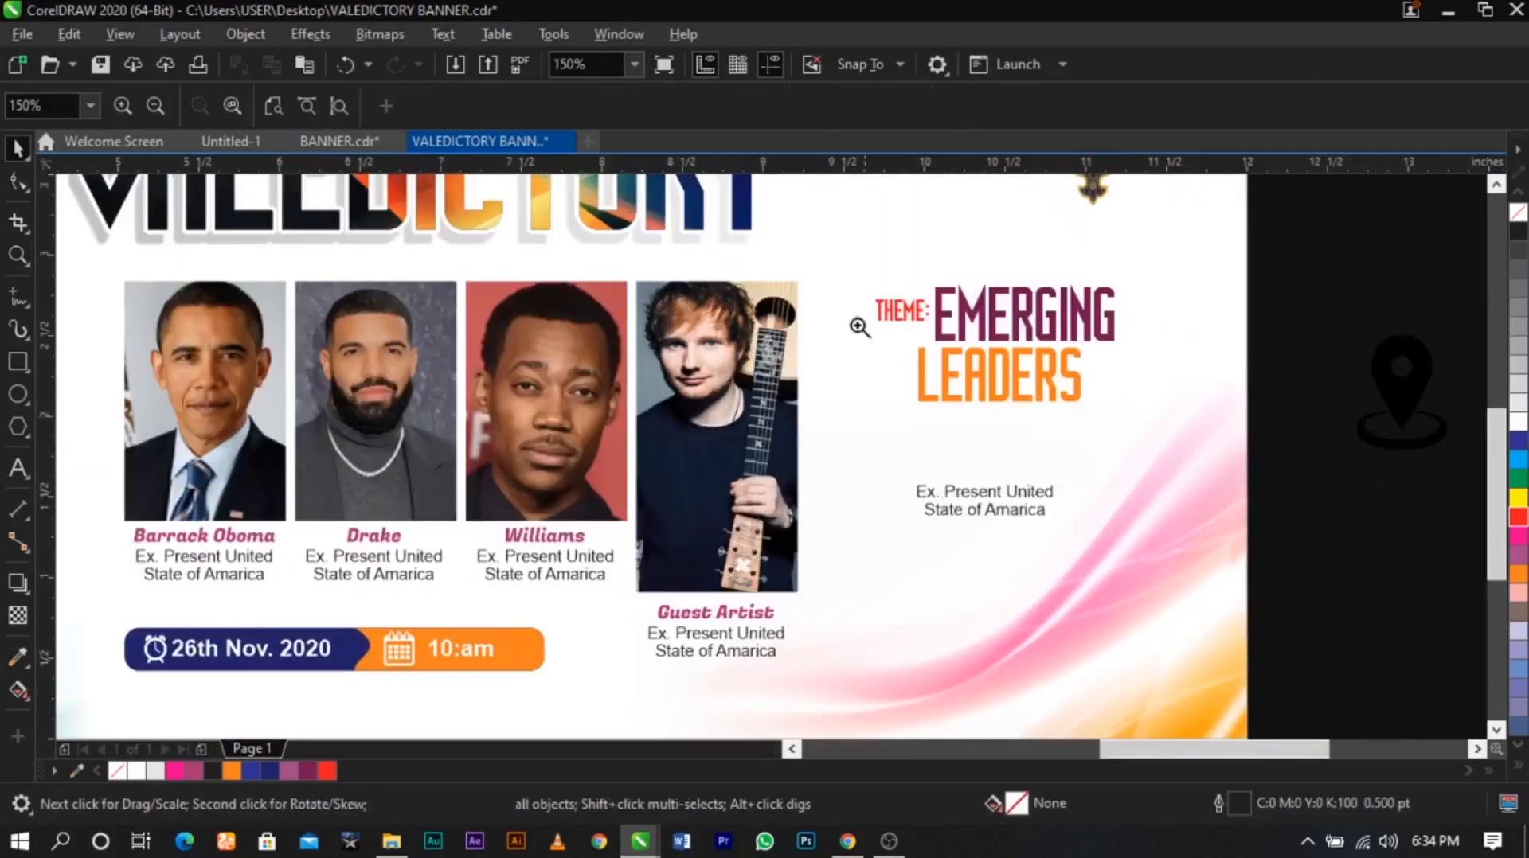
left_click_drag(771, 270, 1319, 734)
left_click(775, 444)
left_click(773, 438)
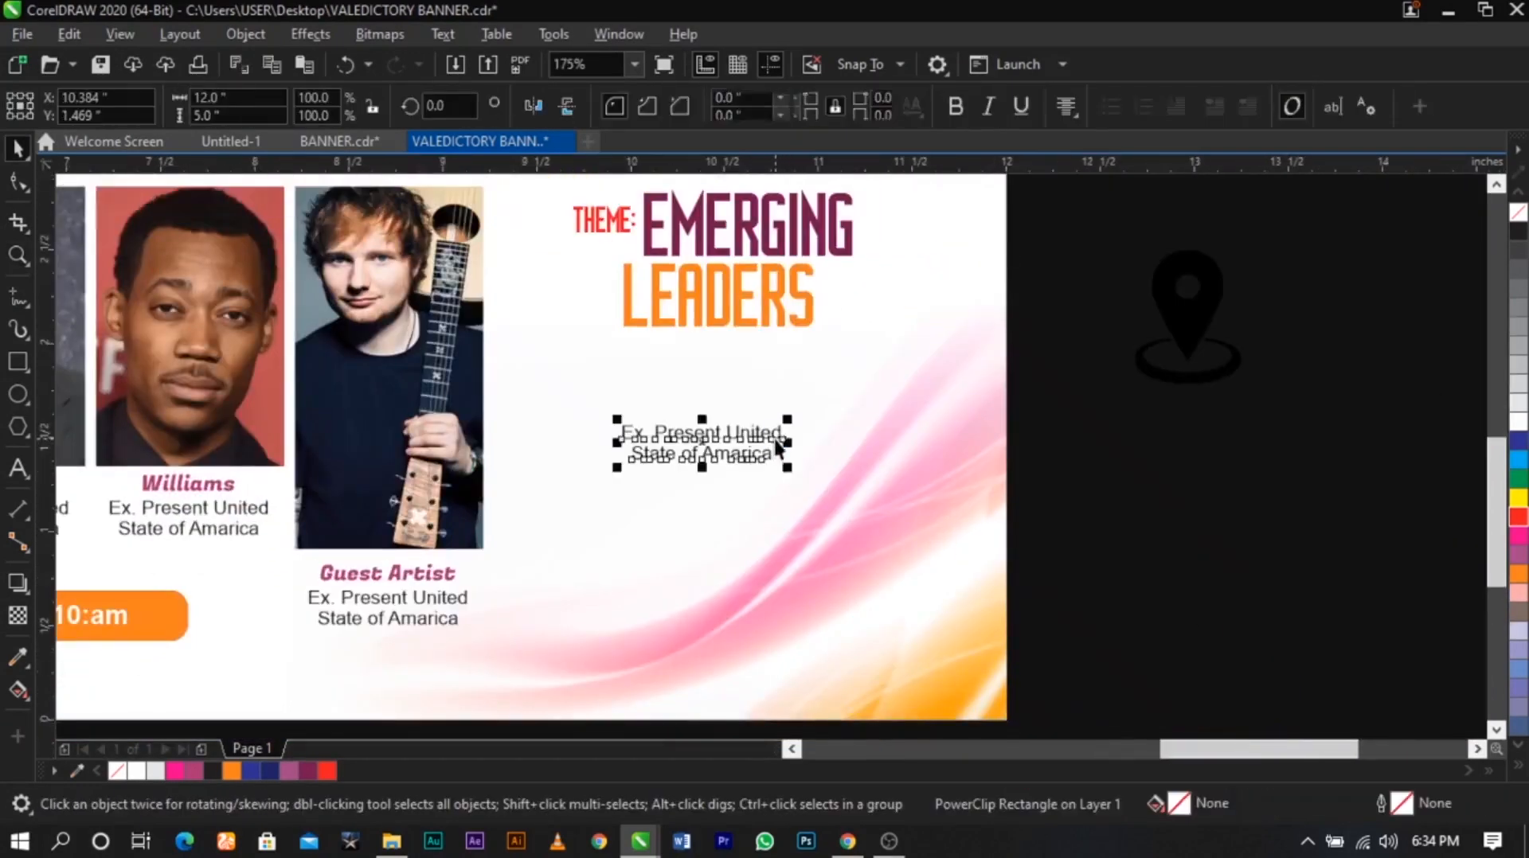
left_click(1065, 488)
left_click(773, 437)
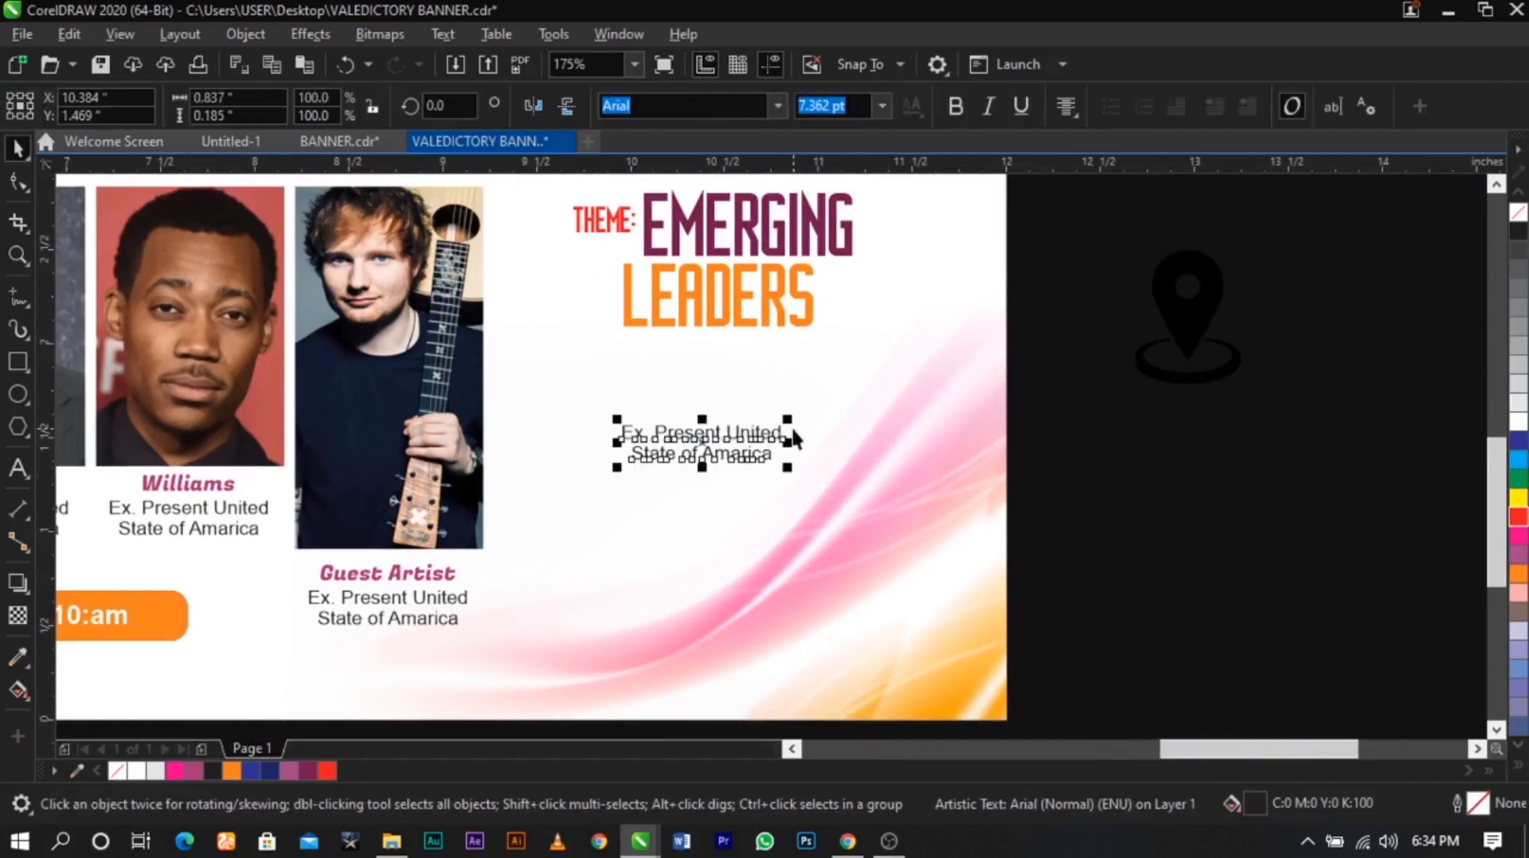
double_click(751, 435)
key("ctrl+a")
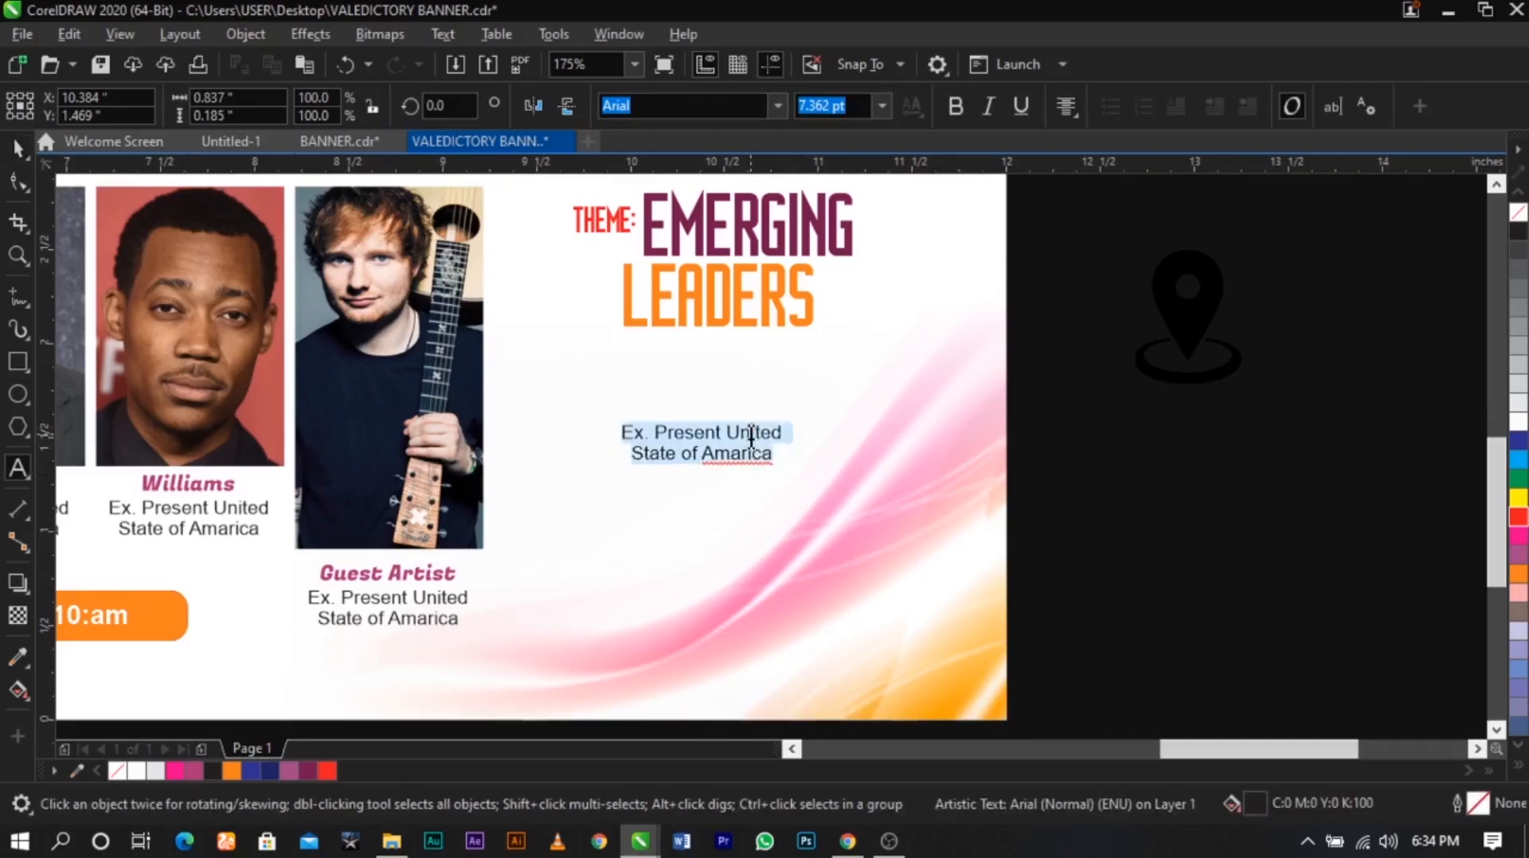
type("Unive")
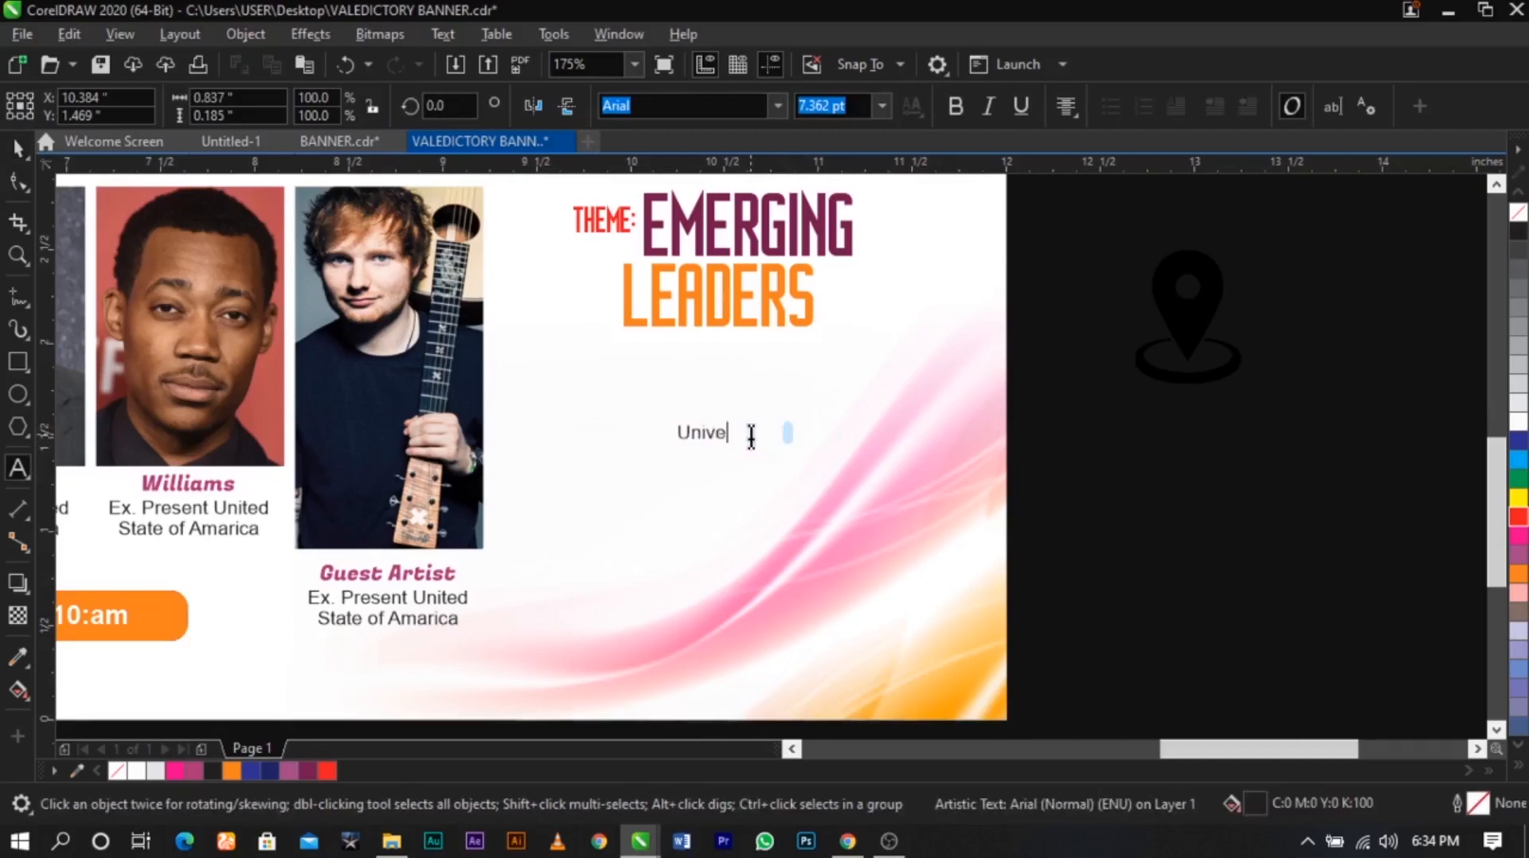
type("rsity of Oxford")
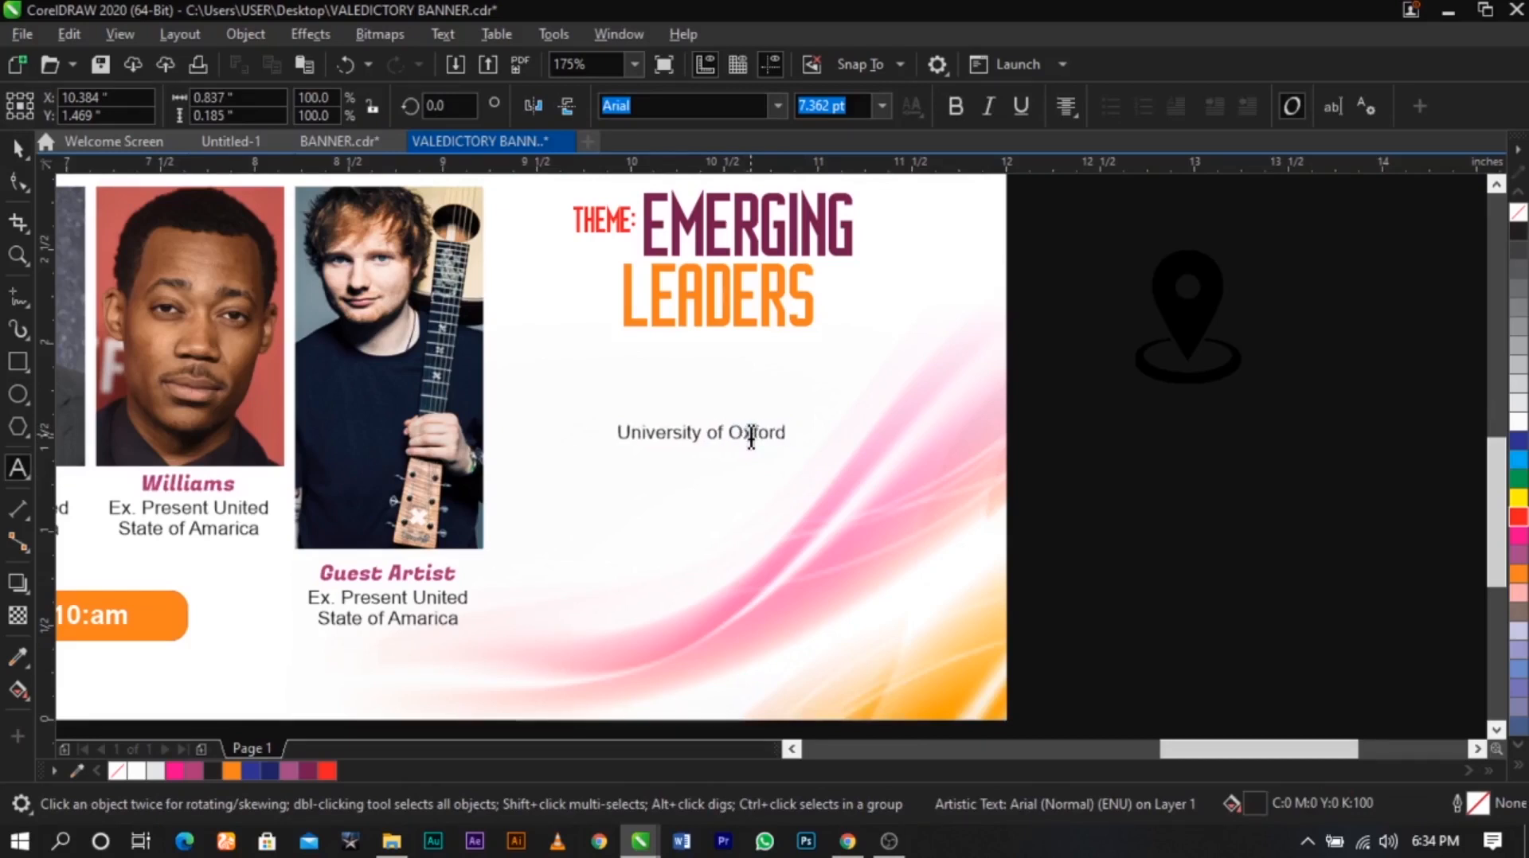
Extend the venue text with ", UK, London, USA," and a second line reading "Brazil, Nigeria, GMT 466874"
type(",")
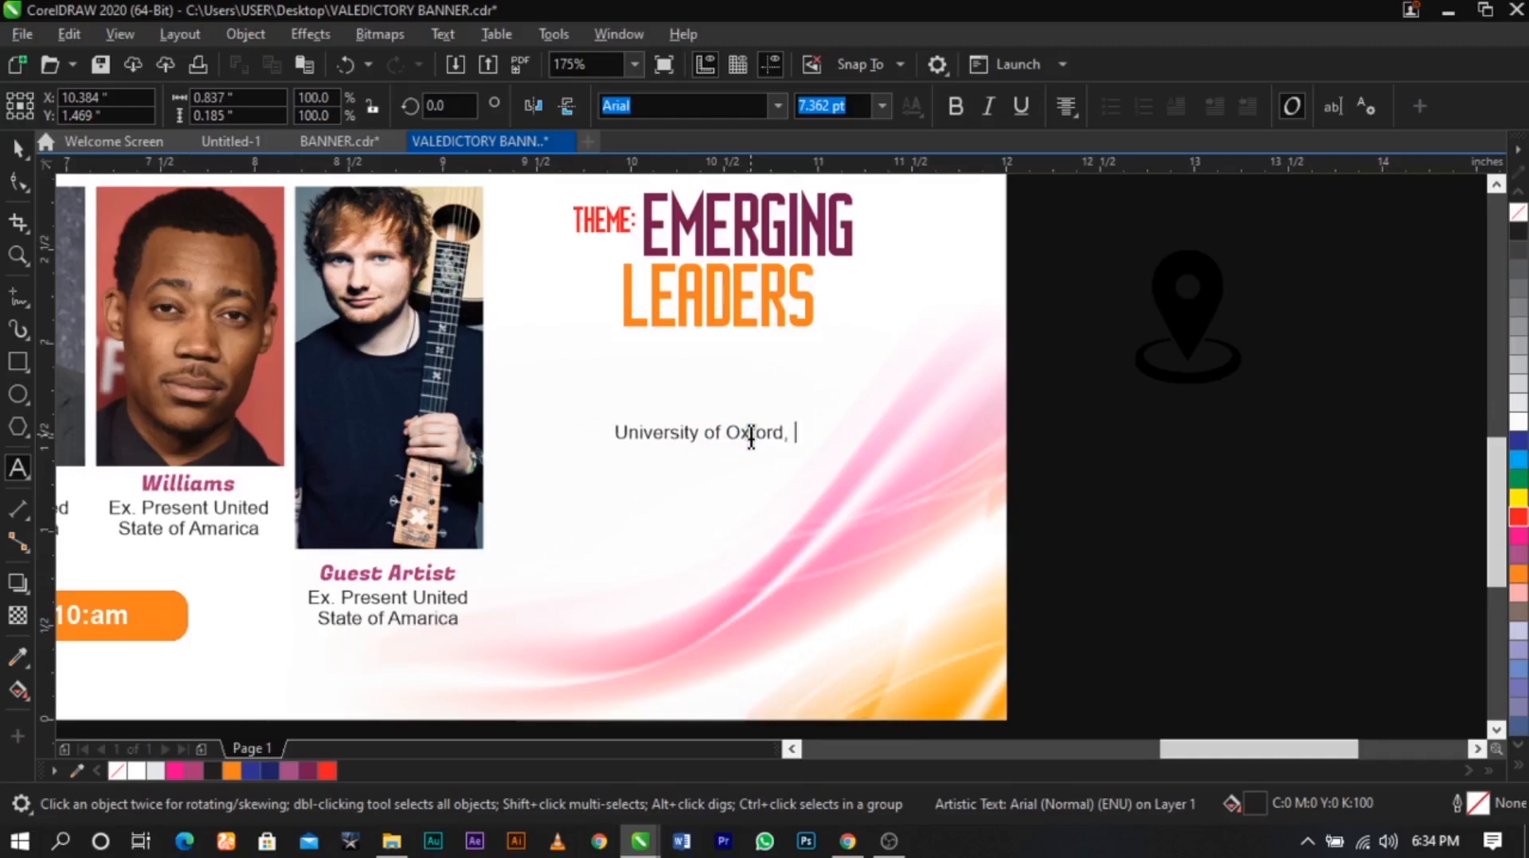
type(" UK, Lond")
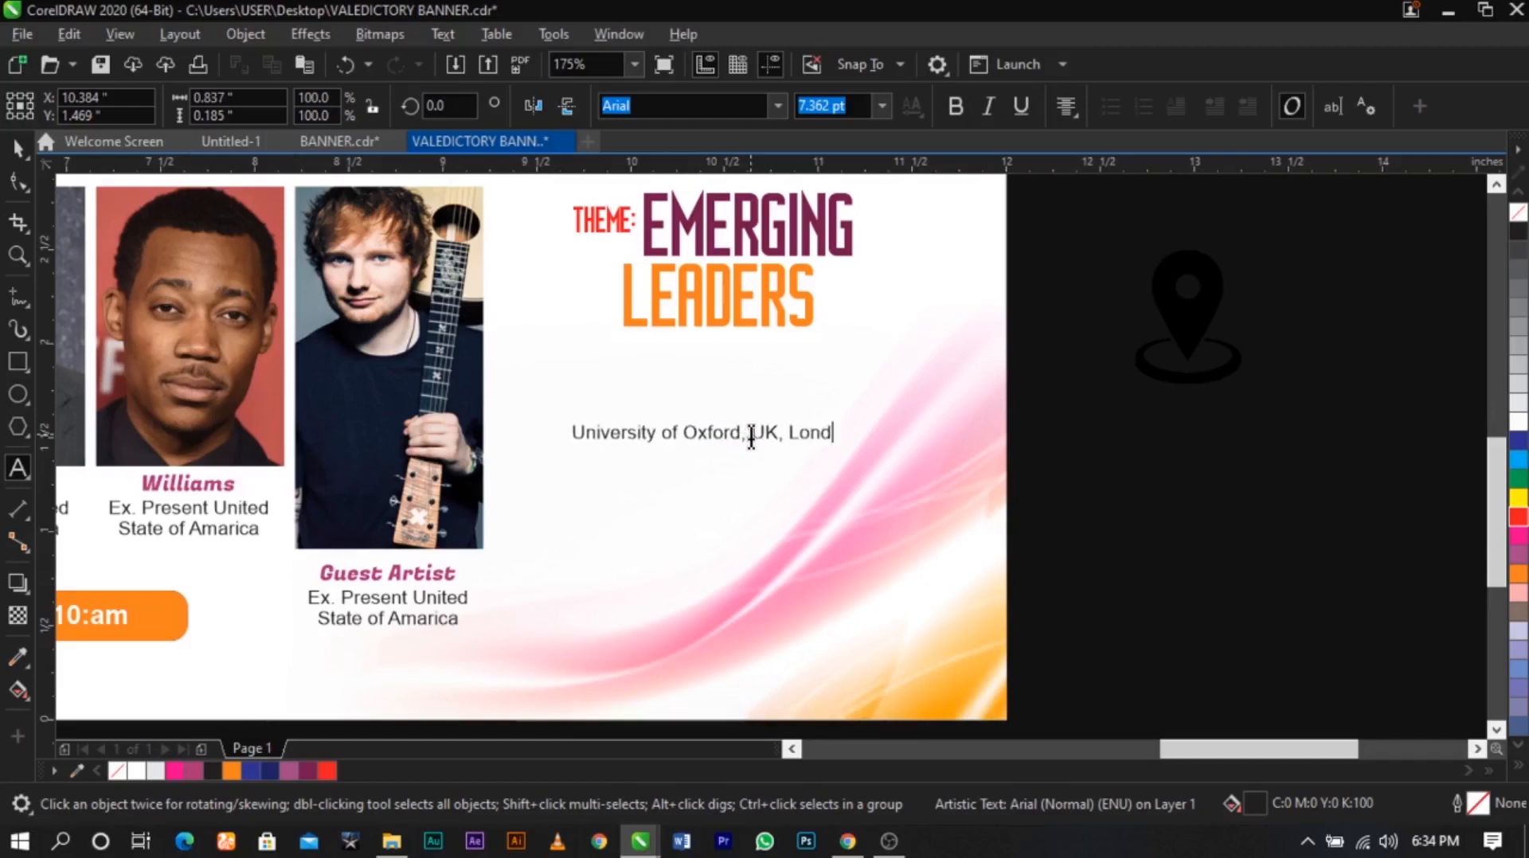
type("on, USA,")
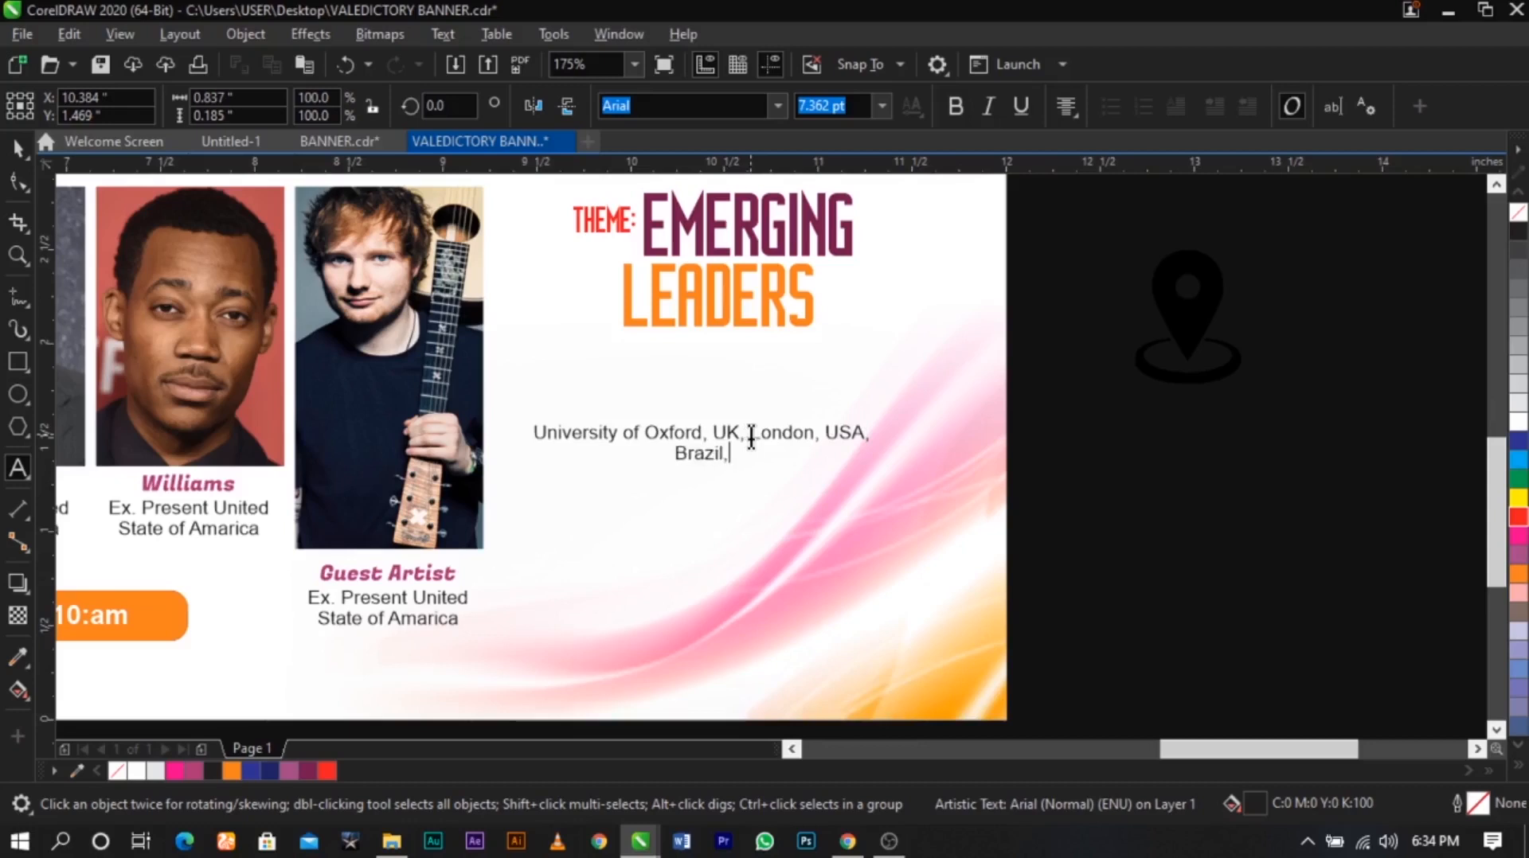
type("geria, ")
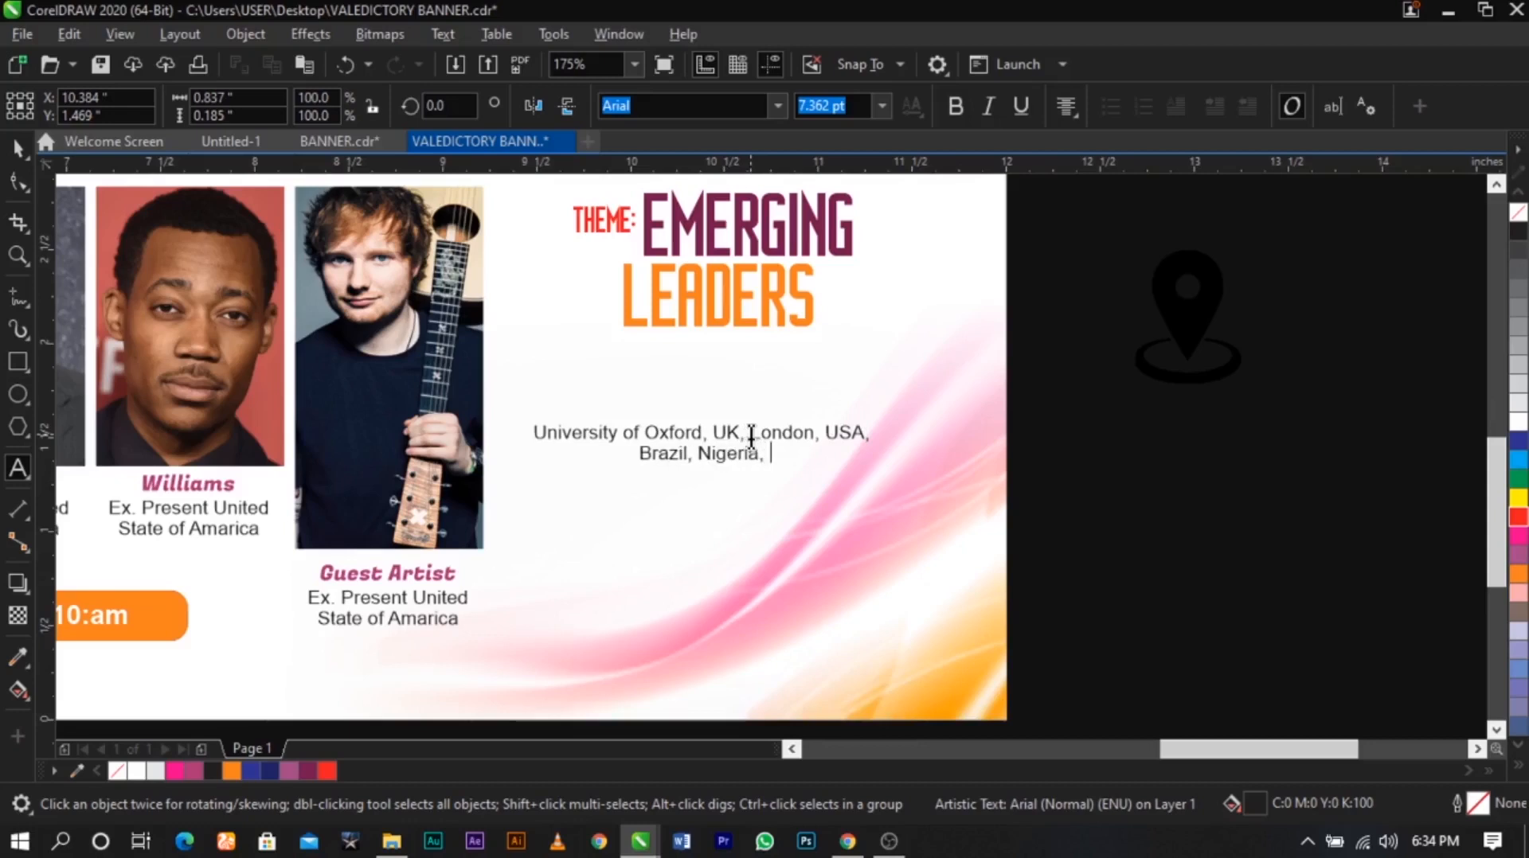
type("GMT")
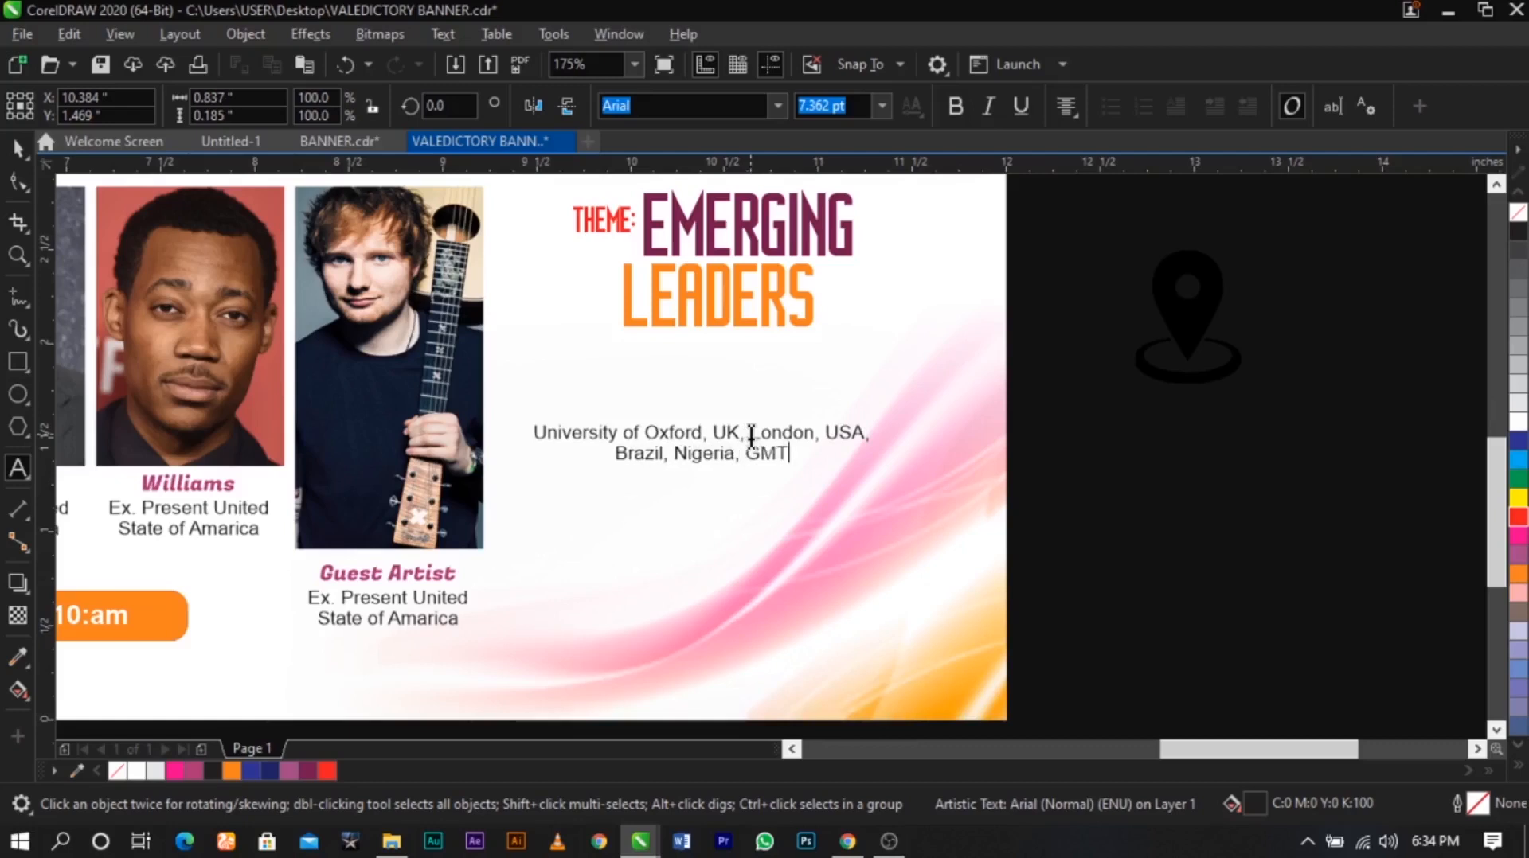
type(" 48i8")
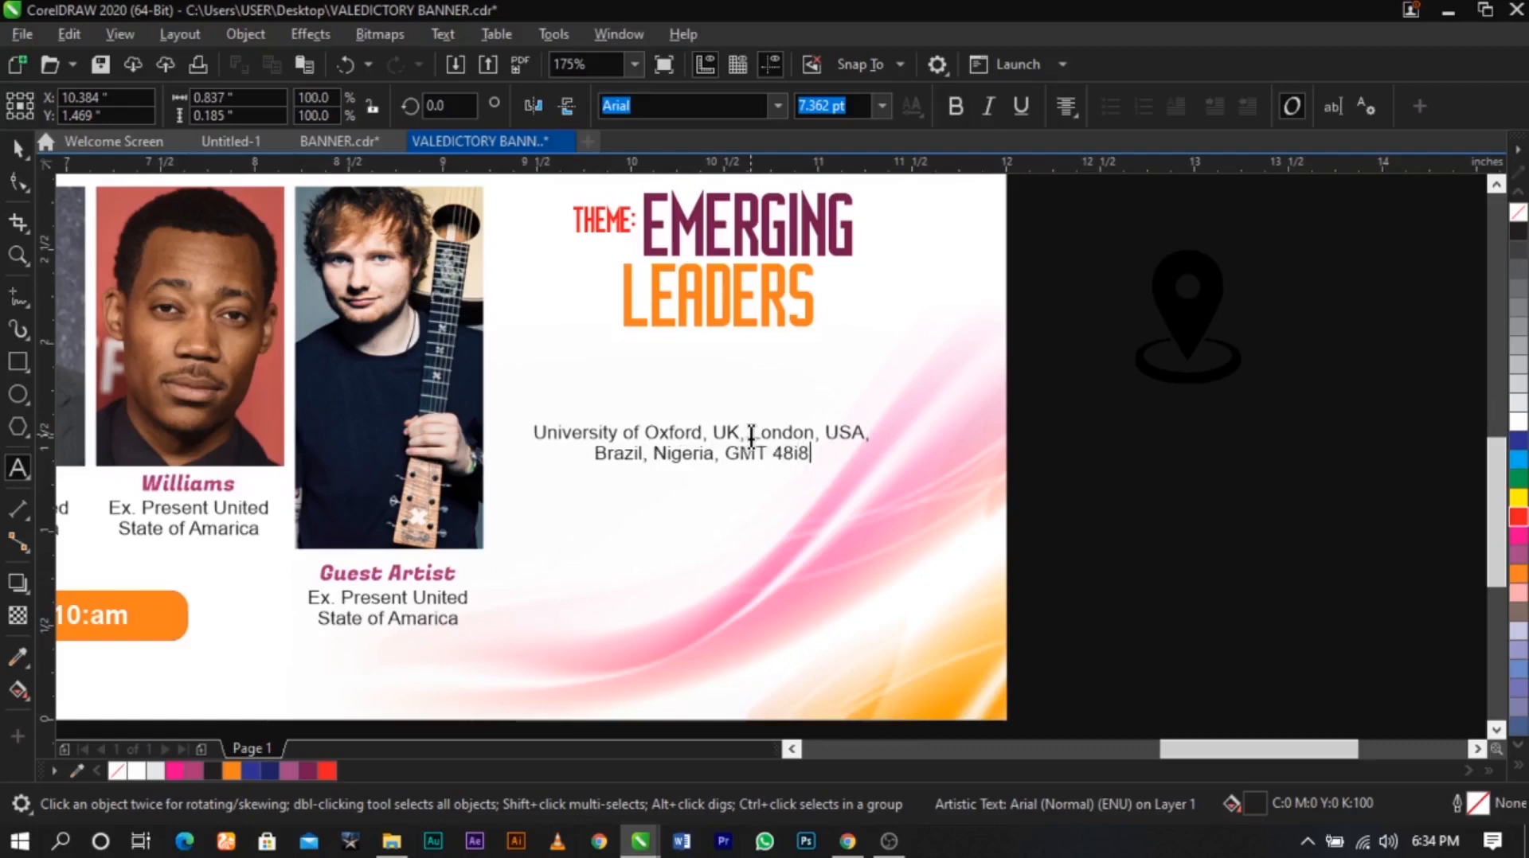
key("BackSpace")
key("BackSpace")
key("BackSpace")
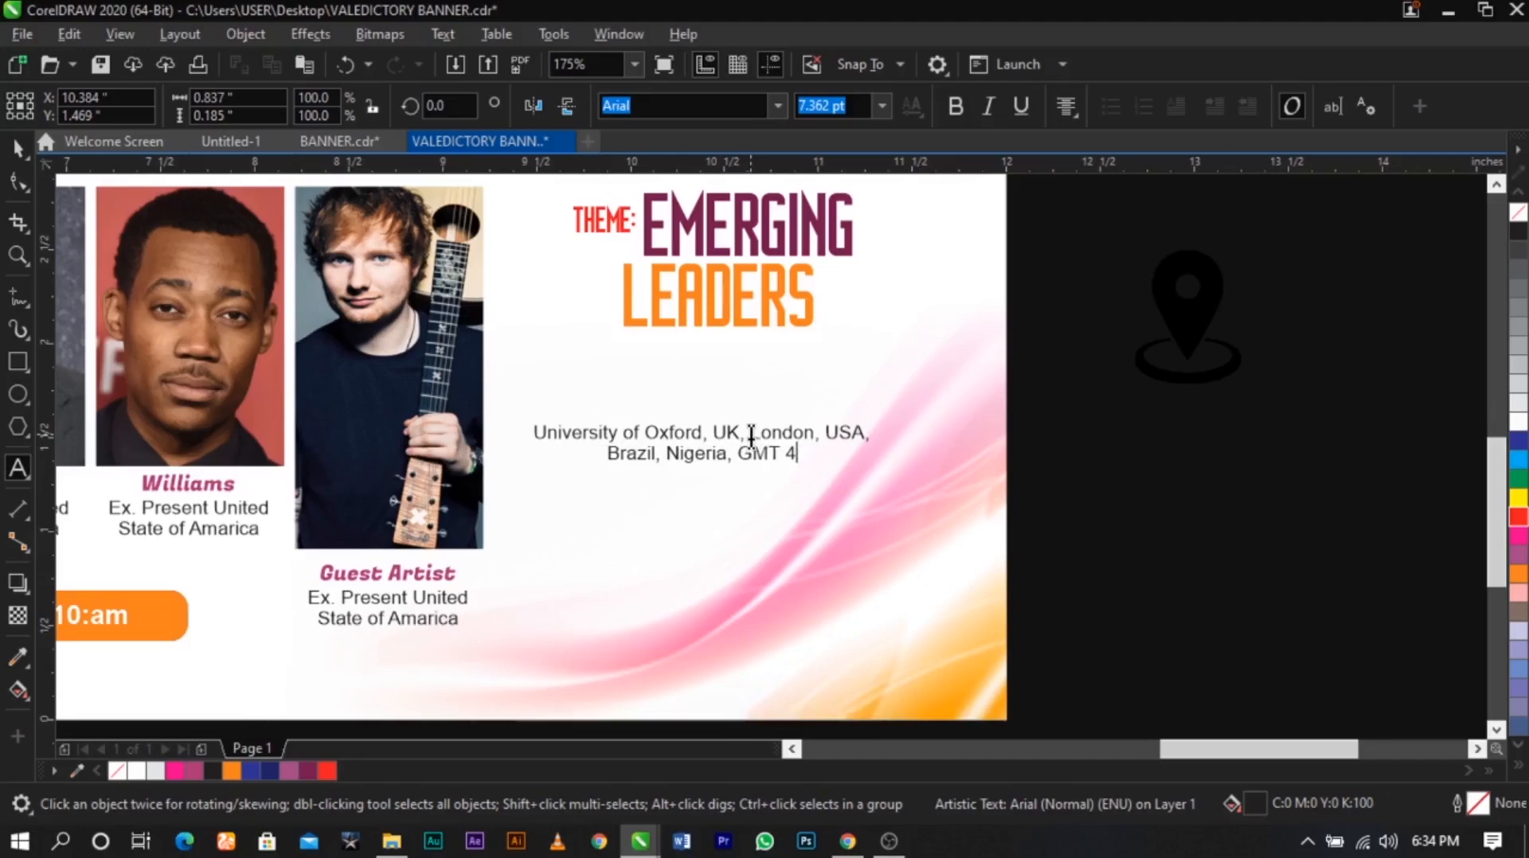
type("66874")
key("ctrl+space")
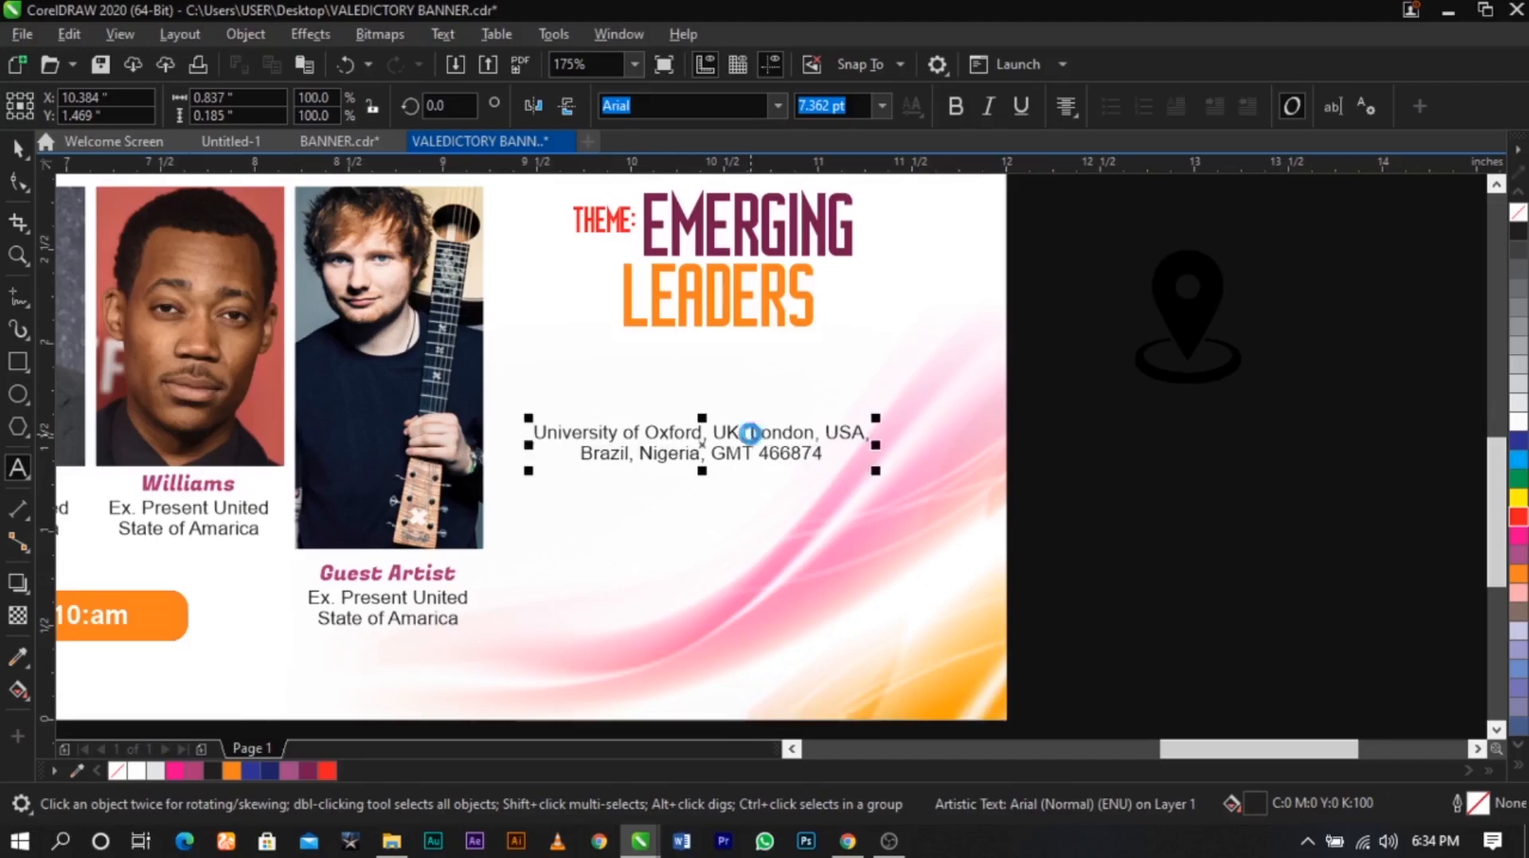
Shift the venue text slightly right and align its lines to the left
left_click_drag(834, 460, 867, 460)
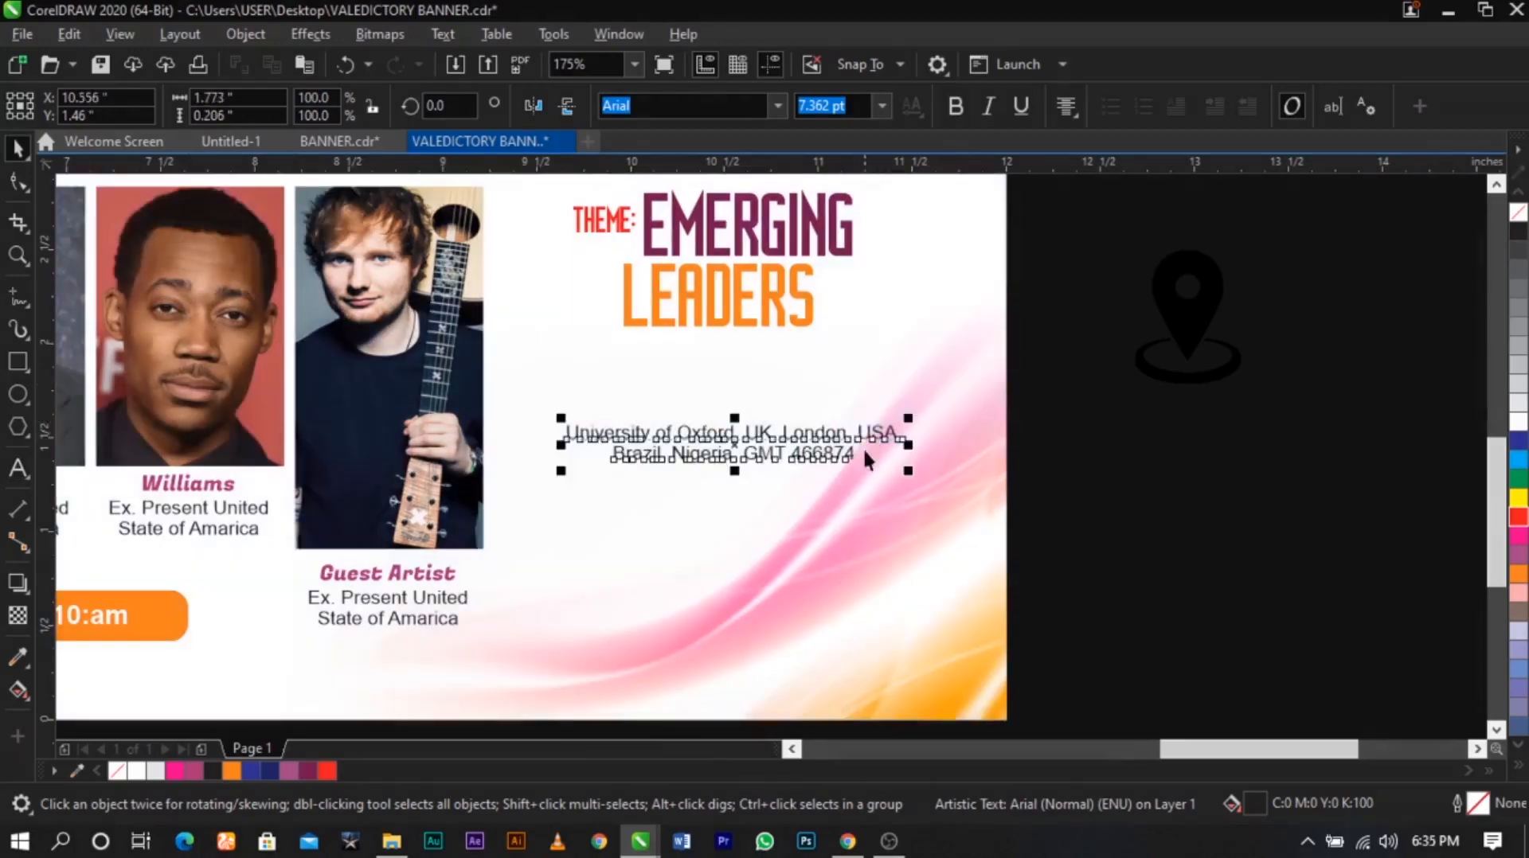
left_click(1066, 106)
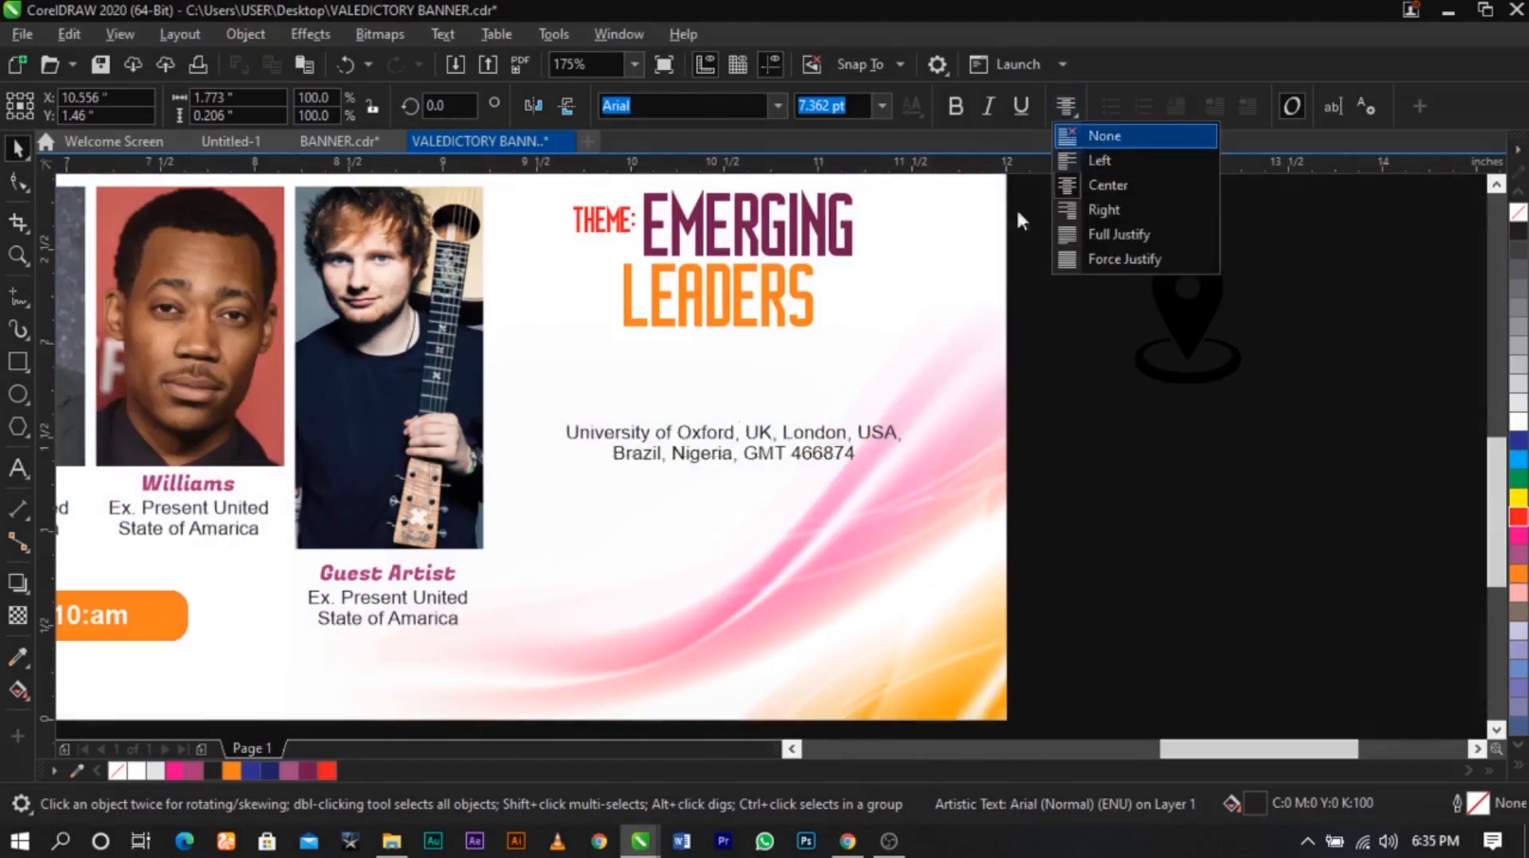
left_click(1102, 157)
Rebreak the venue text into three lines, ending the first after "UK," and the second after "Nigeria,"
key("z")
left_click_drag(329, 316, 1126, 545)
double_click(1013, 482)
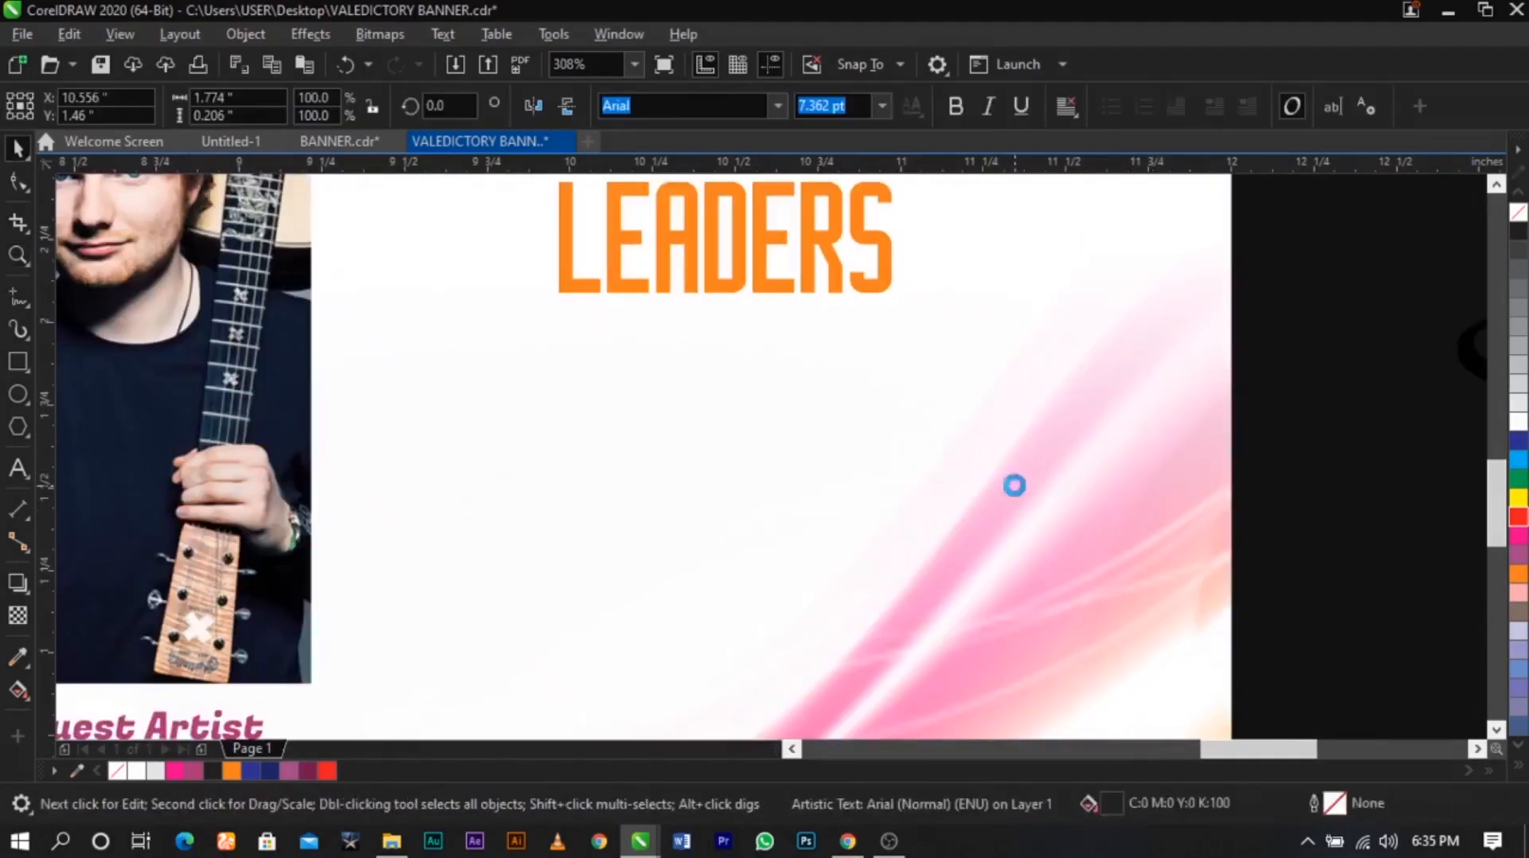
left_click(843, 474)
key("Return")
key("End")
key("Delete")
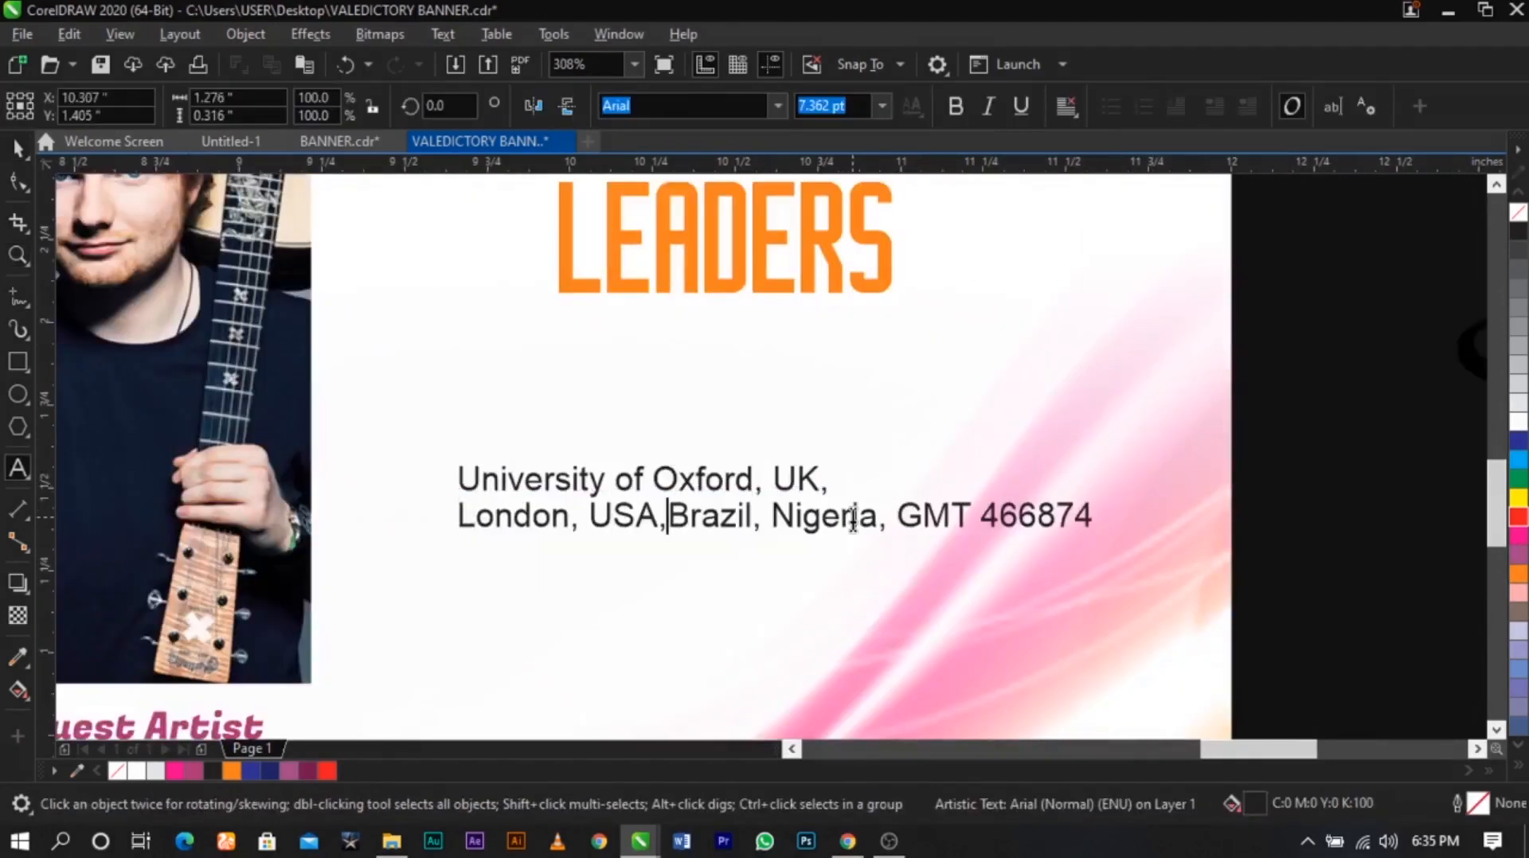
left_click(905, 516)
key("Return")
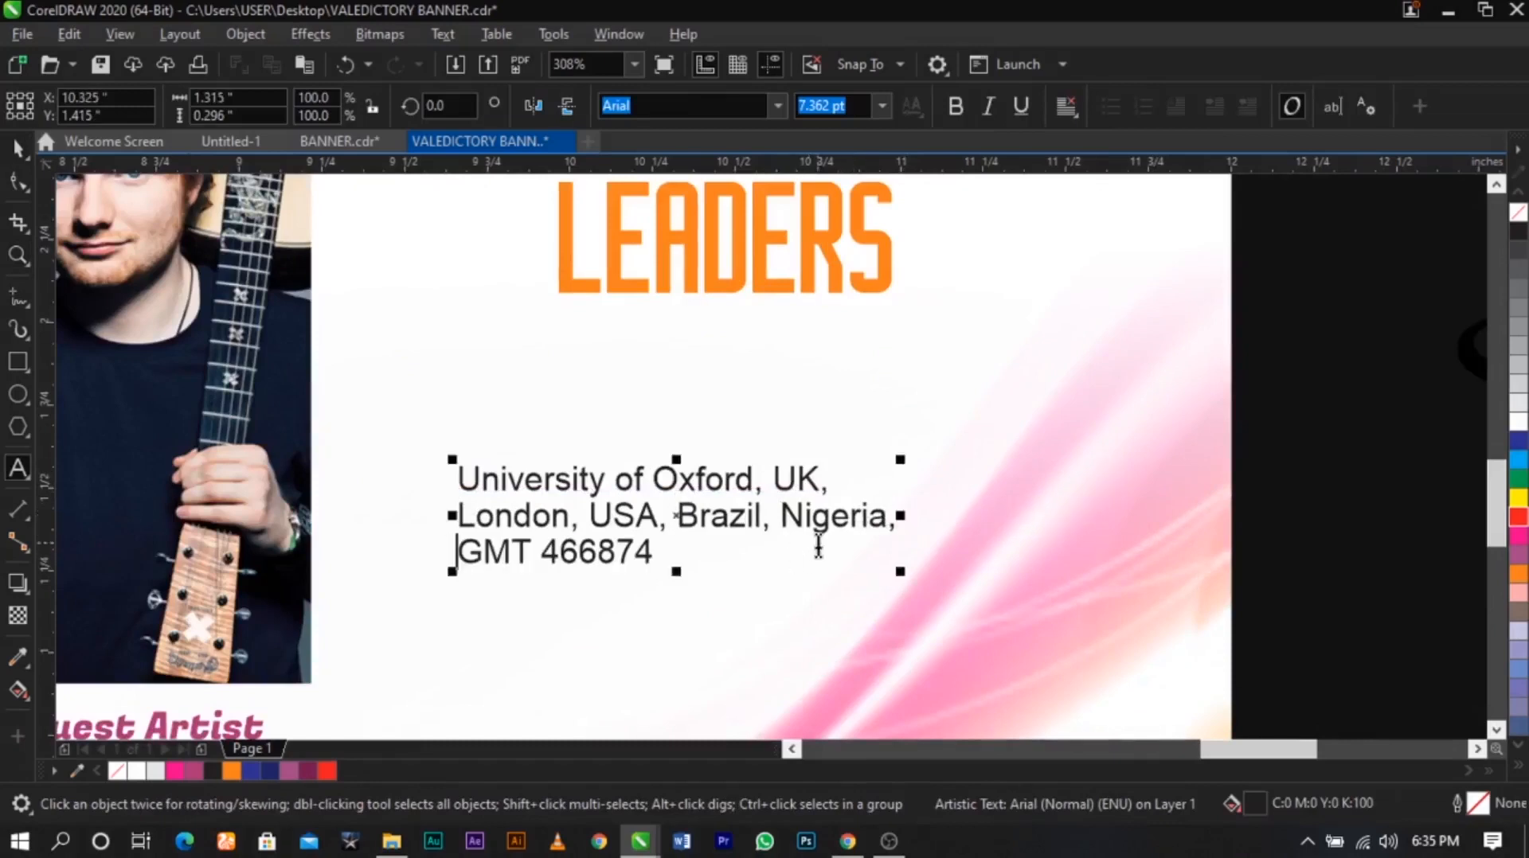
Move the venue text slightly right and up, and slightly increase its line spacing
key("ctrl+space")
left_click_drag(830, 526, 921, 516)
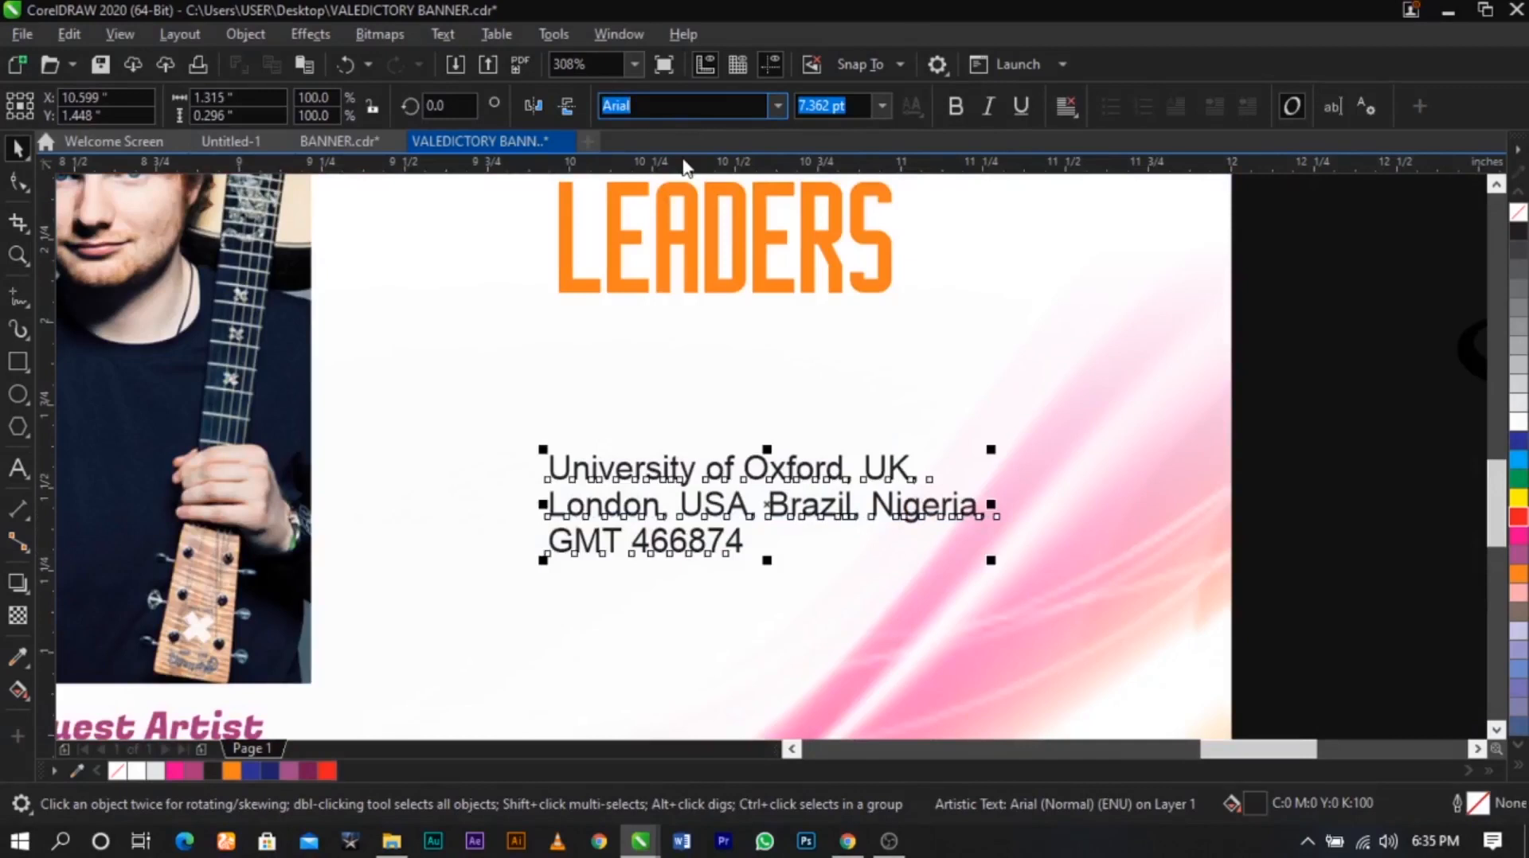
left_click(18, 185)
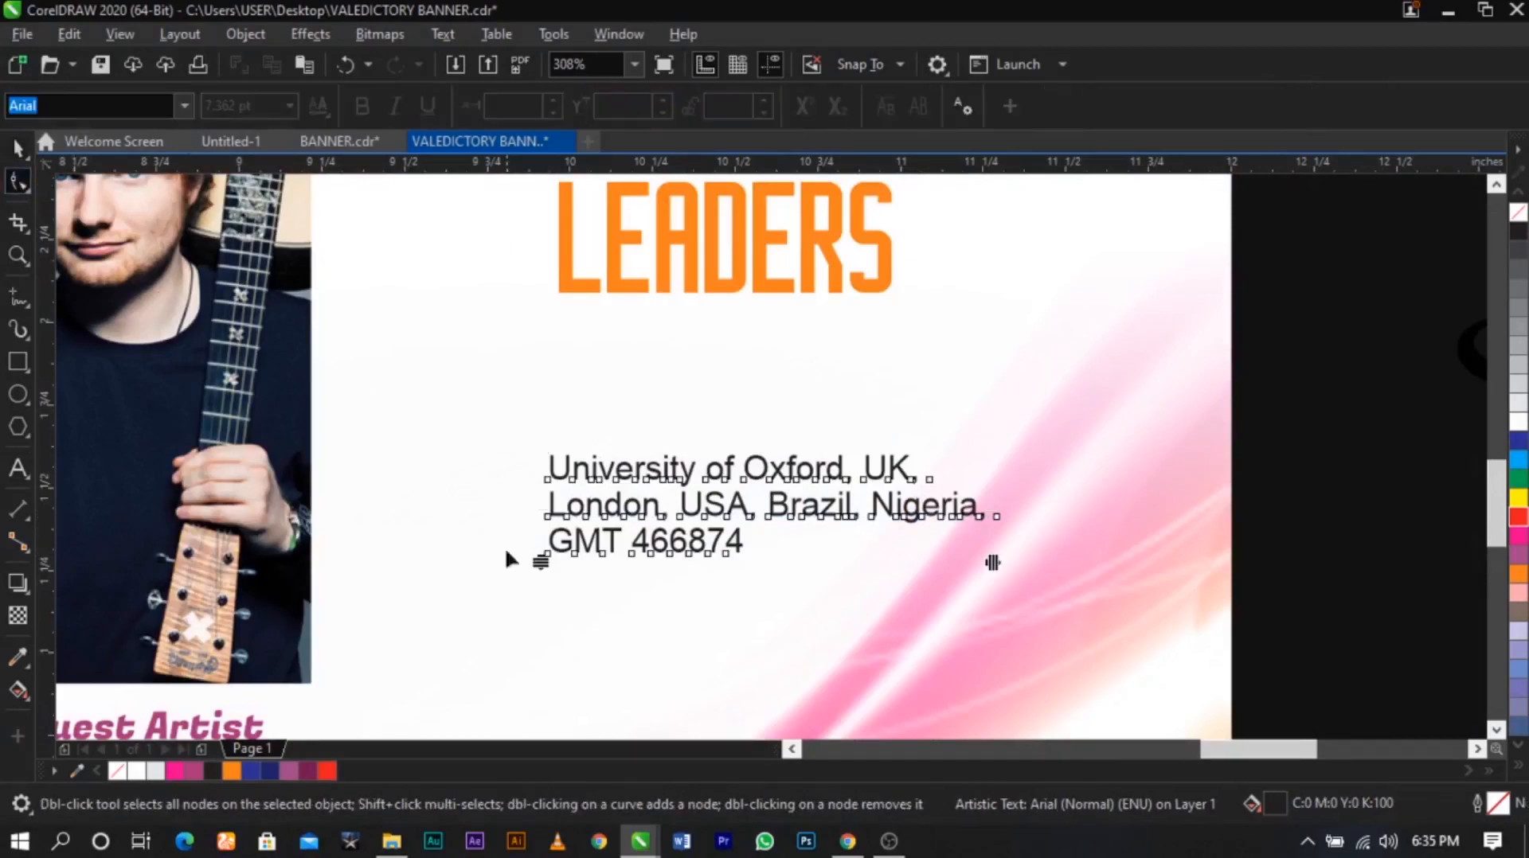
left_click_drag(540, 562, 540, 569)
key("space")
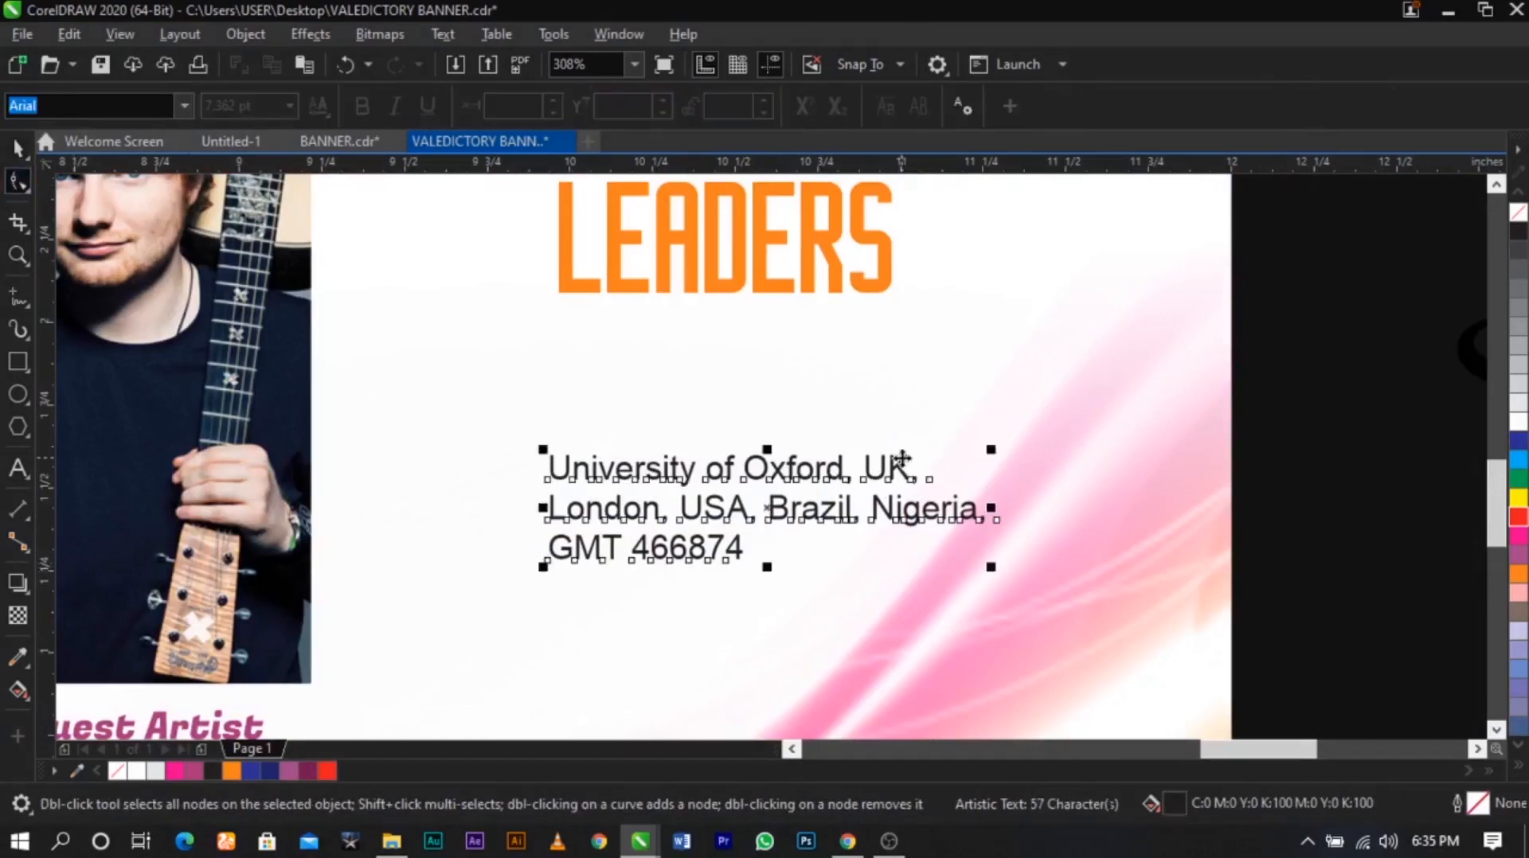
Place the black location pin image beside the venue text and shrink it to about 0.37 × 0.46 in
scroll(901, 457, "down", 1)
left_click(1135, 512)
left_click_drag(1209, 388, 668, 497)
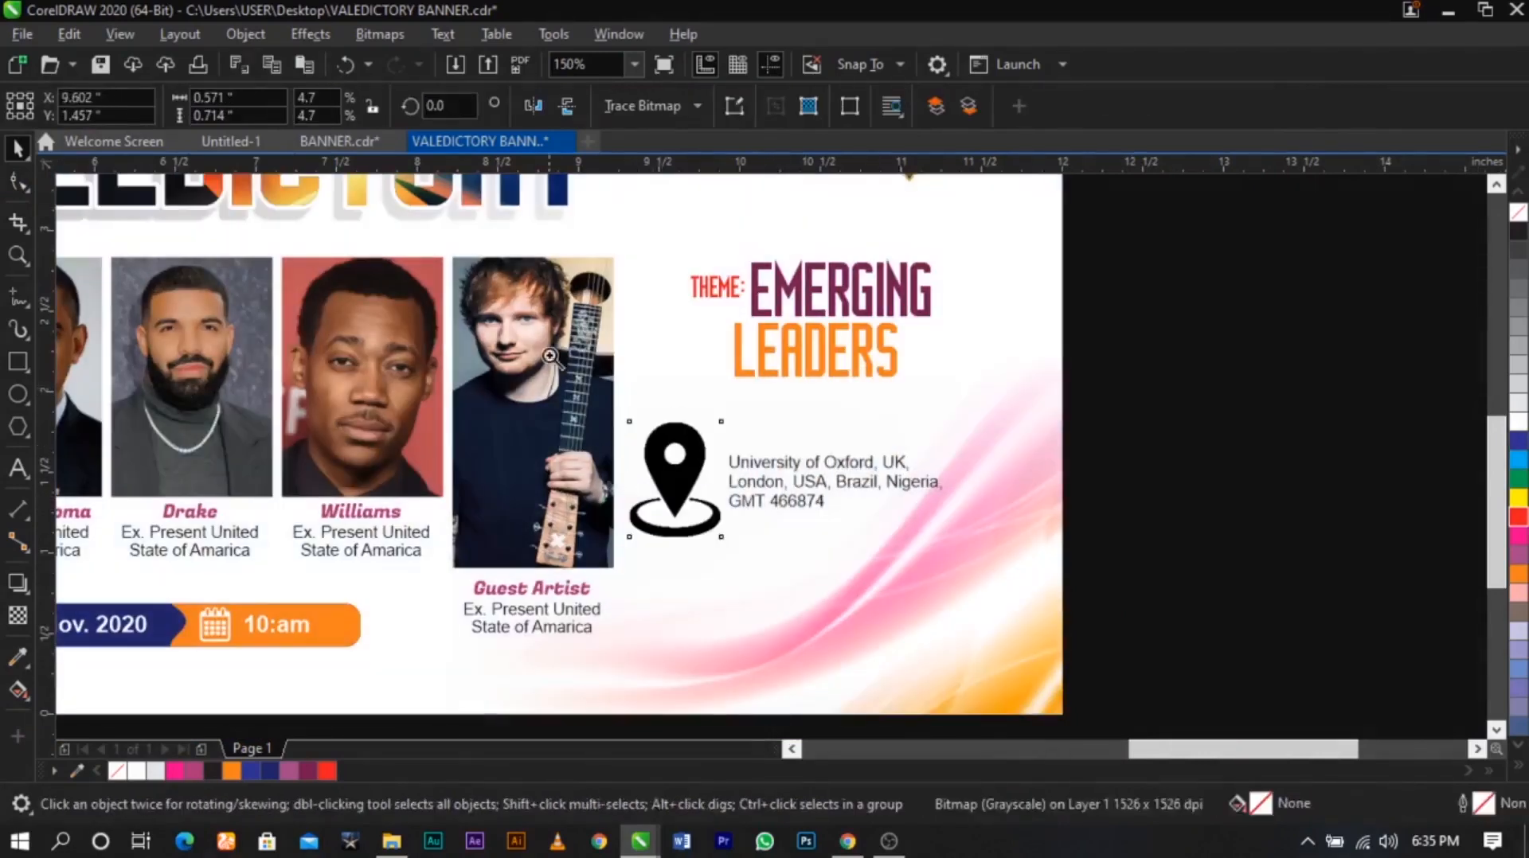
key("F2")
left_click_drag(547, 352, 799, 545)
mouse_move(894, 414)
left_mouse_down()
mouse_move(912, 382)
mouse_move(895, 402)
left_mouse_up()
Trace the location pin bitmap as Line art with Outline Trace, move the vector copy aside and delete the original image
left_click(678, 106)
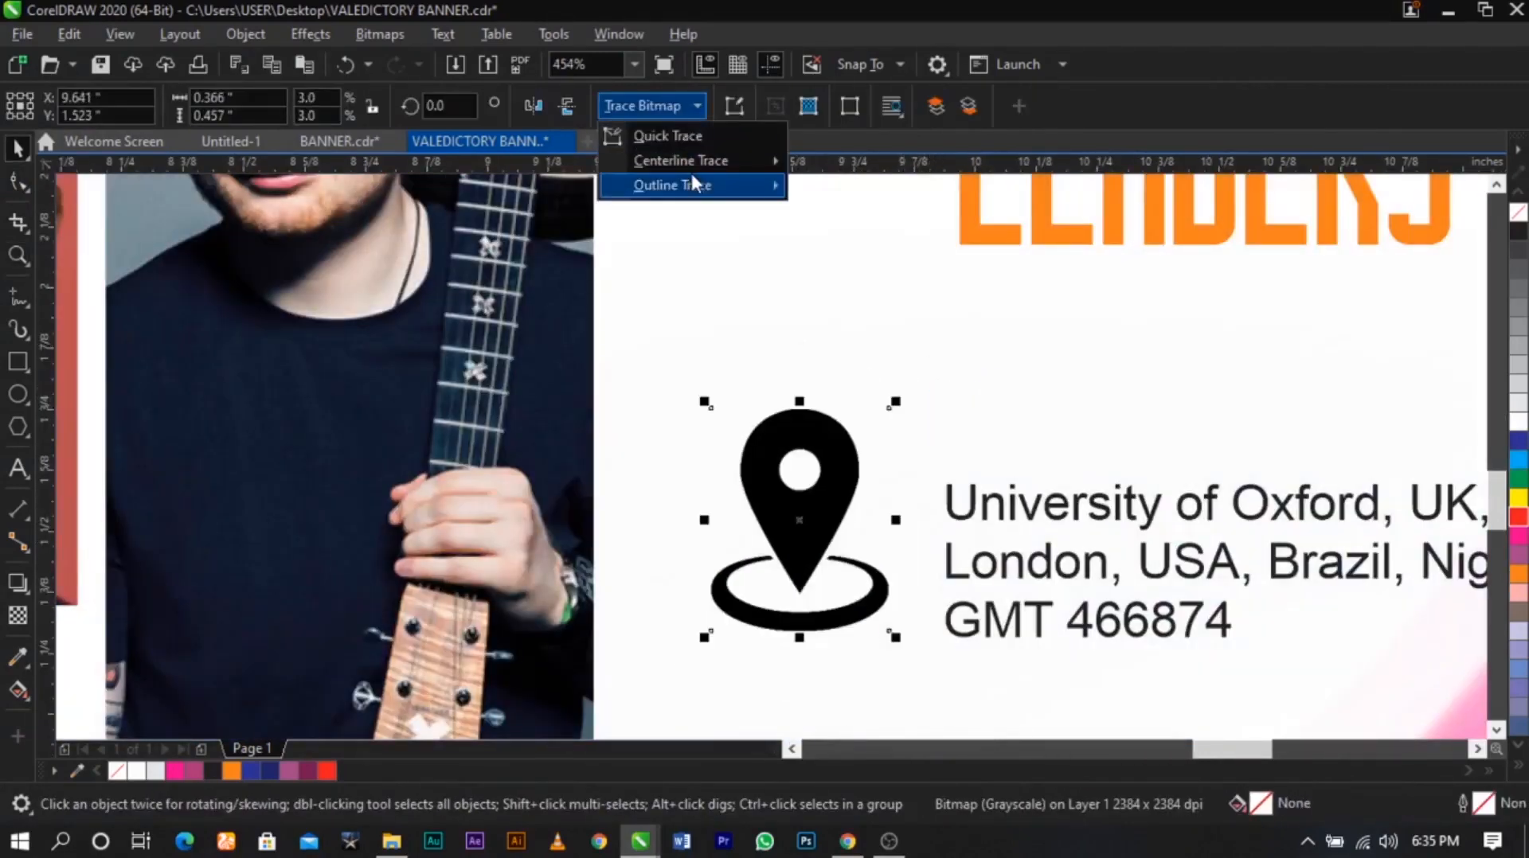
mouse_move(691, 183)
left_click(871, 184)
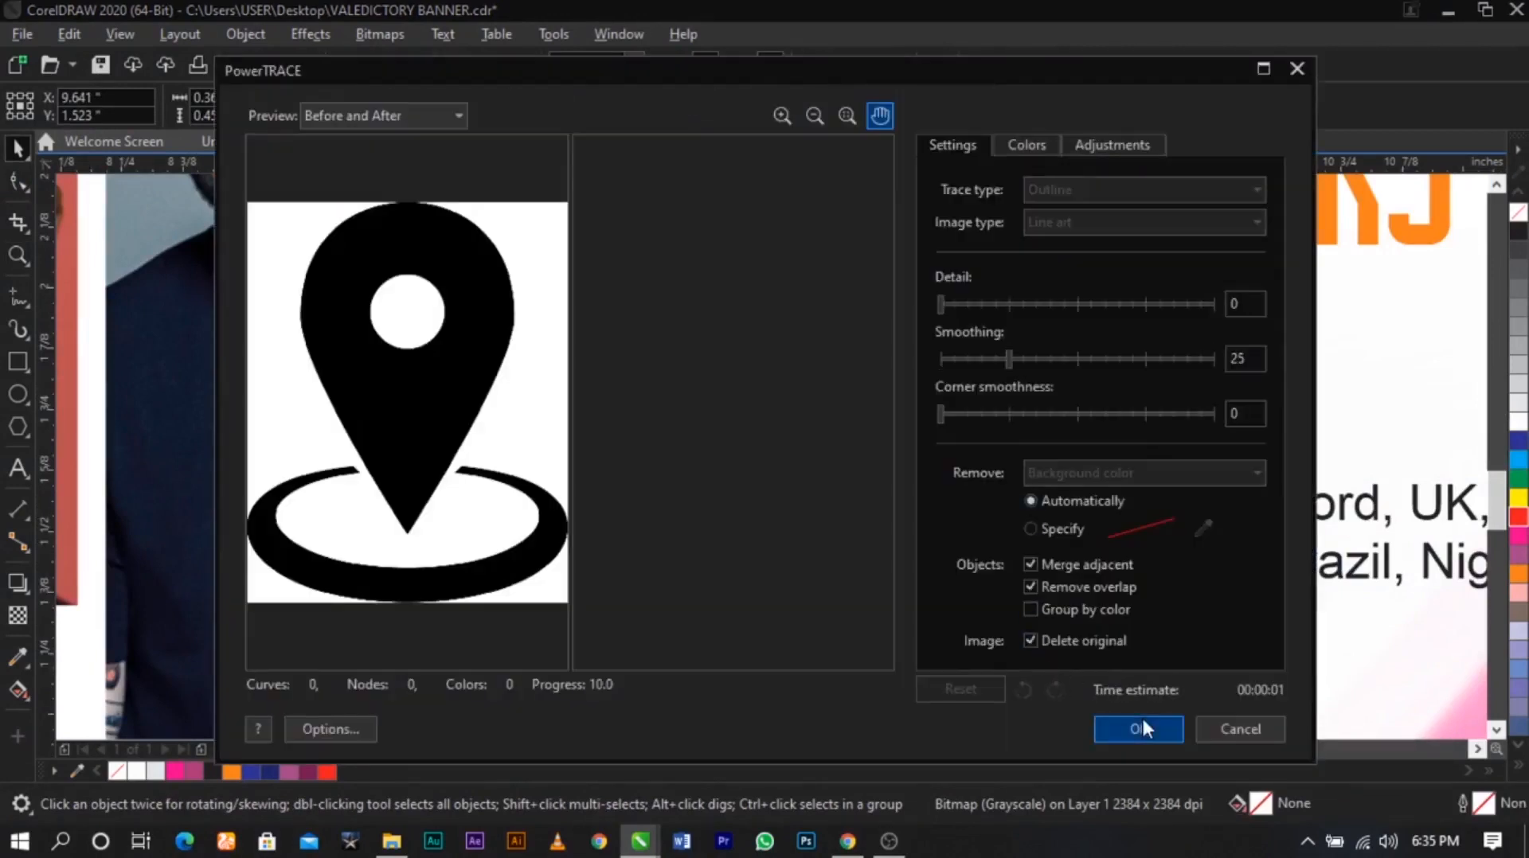
left_click(1142, 726)
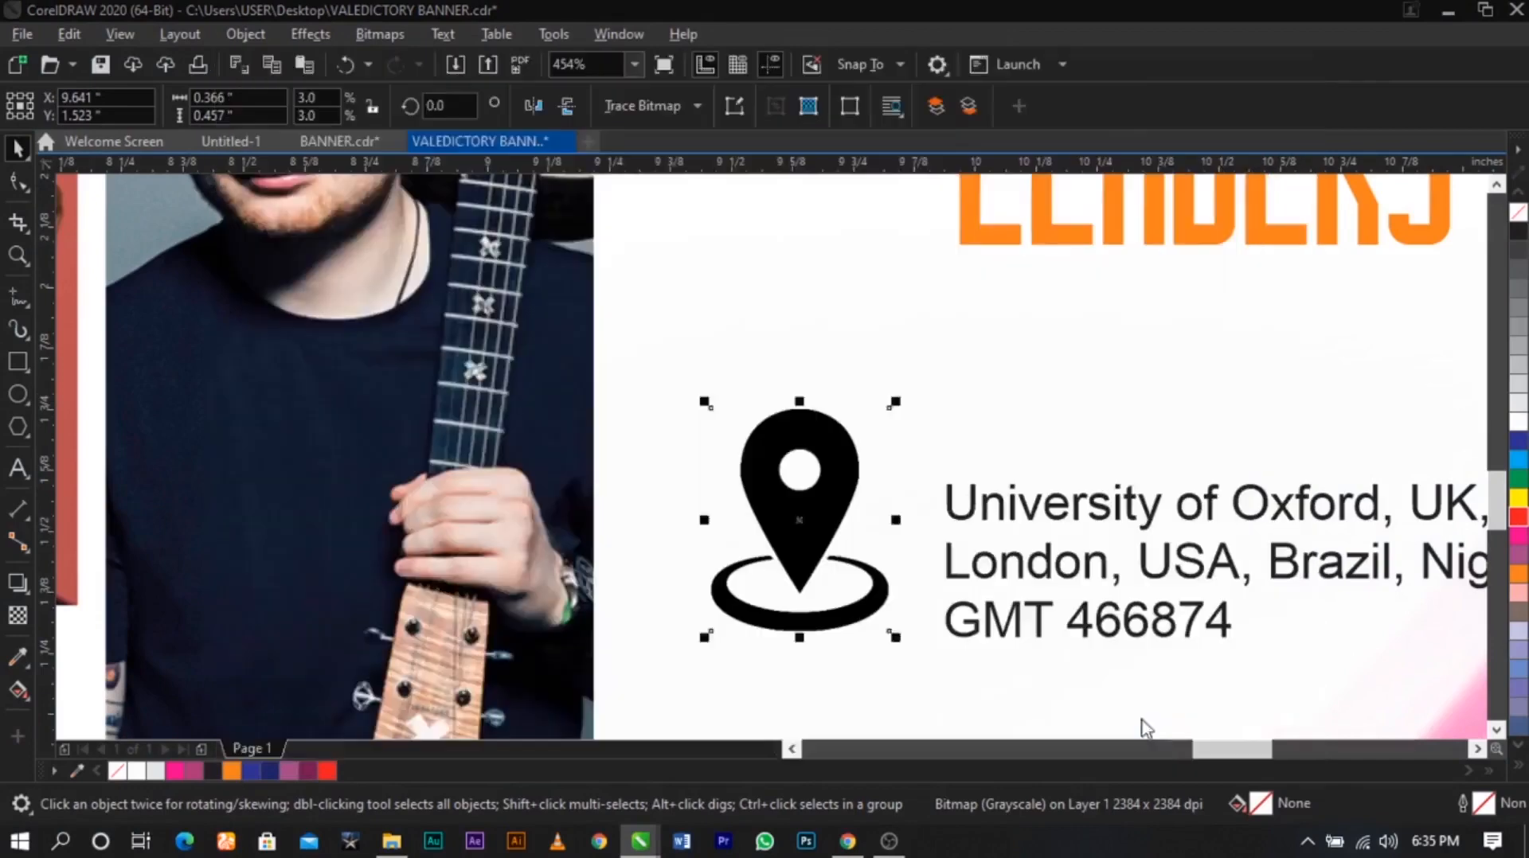
mouse_move(808, 476)
left_mouse_down()
mouse_move(675, 452)
mouse_move(871, 530)
left_mouse_up()
left_click(784, 490)
key("Delete")
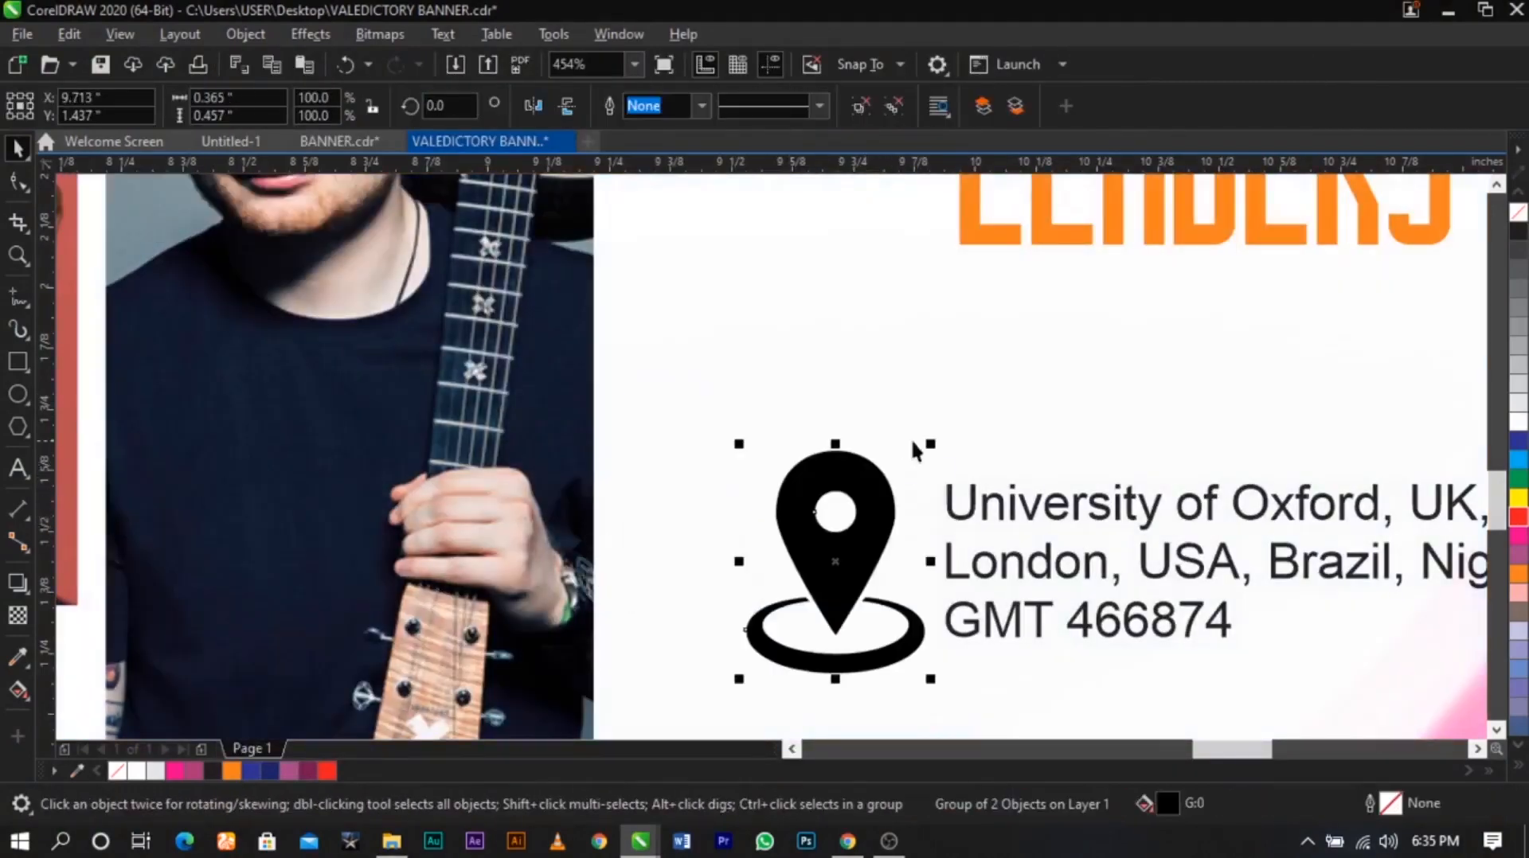
Shrink the traced location pin to about 0.15 × 0.18 in, fill it red and position it just before the venue text
mouse_move(929, 447)
left_mouse_down()
mouse_move(847, 548)
mouse_move(866, 550)
left_mouse_up()
left_click(1518, 516)
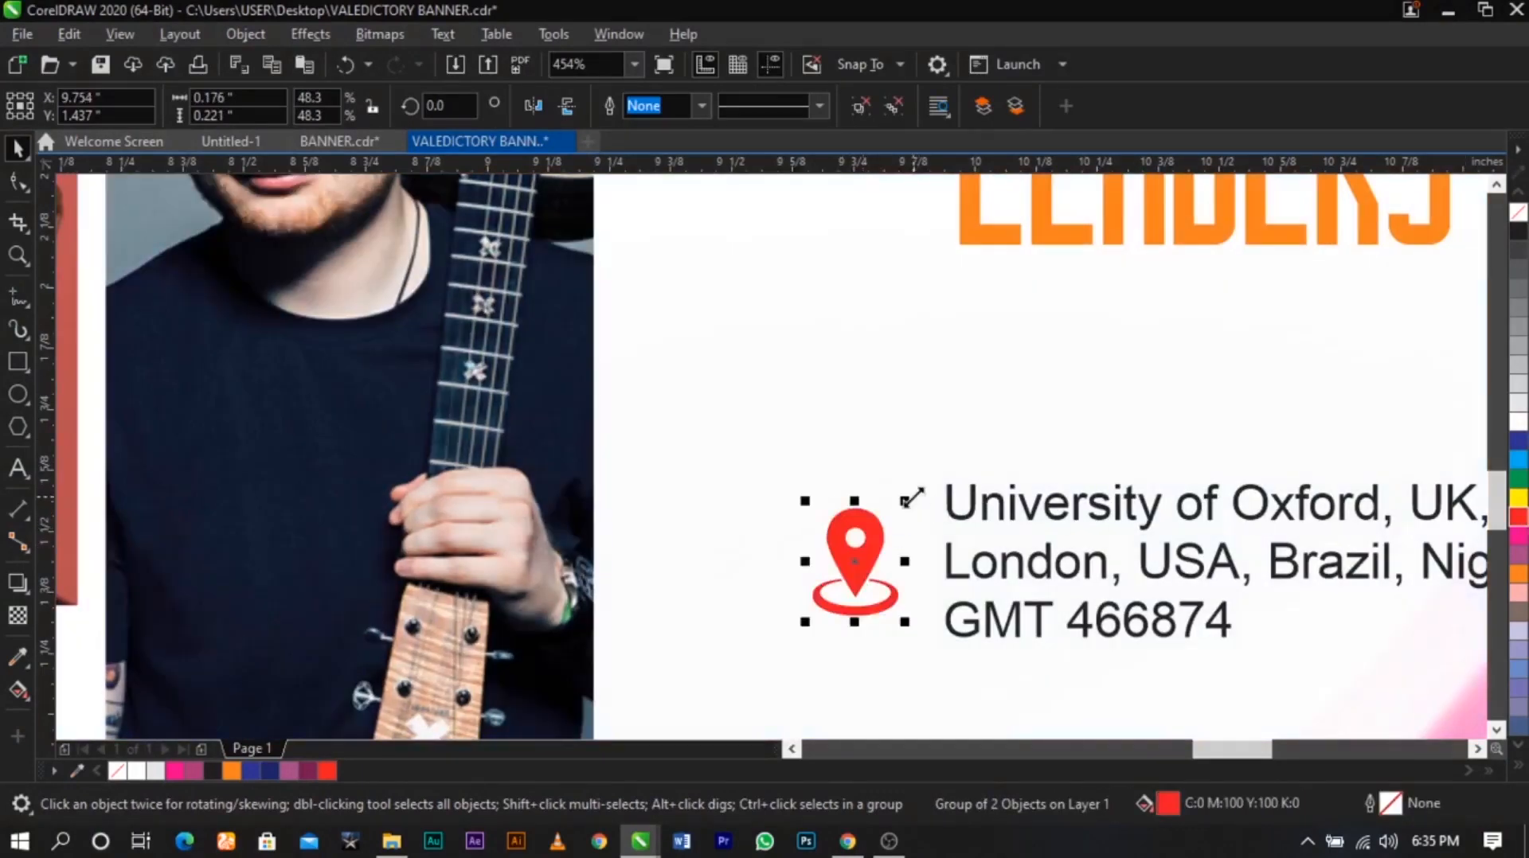
left_click_drag(912, 498, 900, 544)
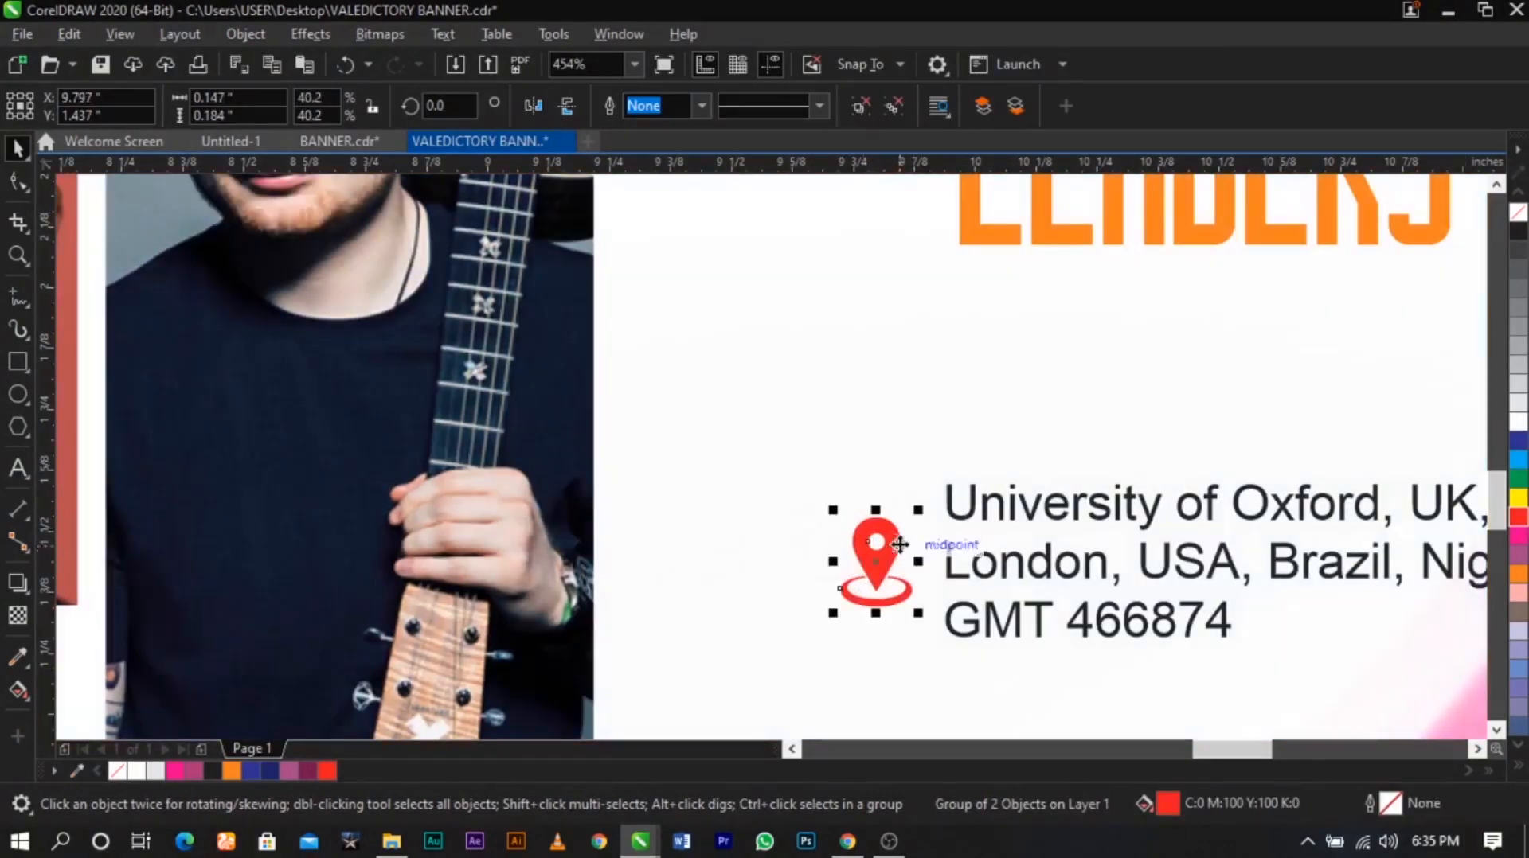
key("F4")
left_click(1433, 502)
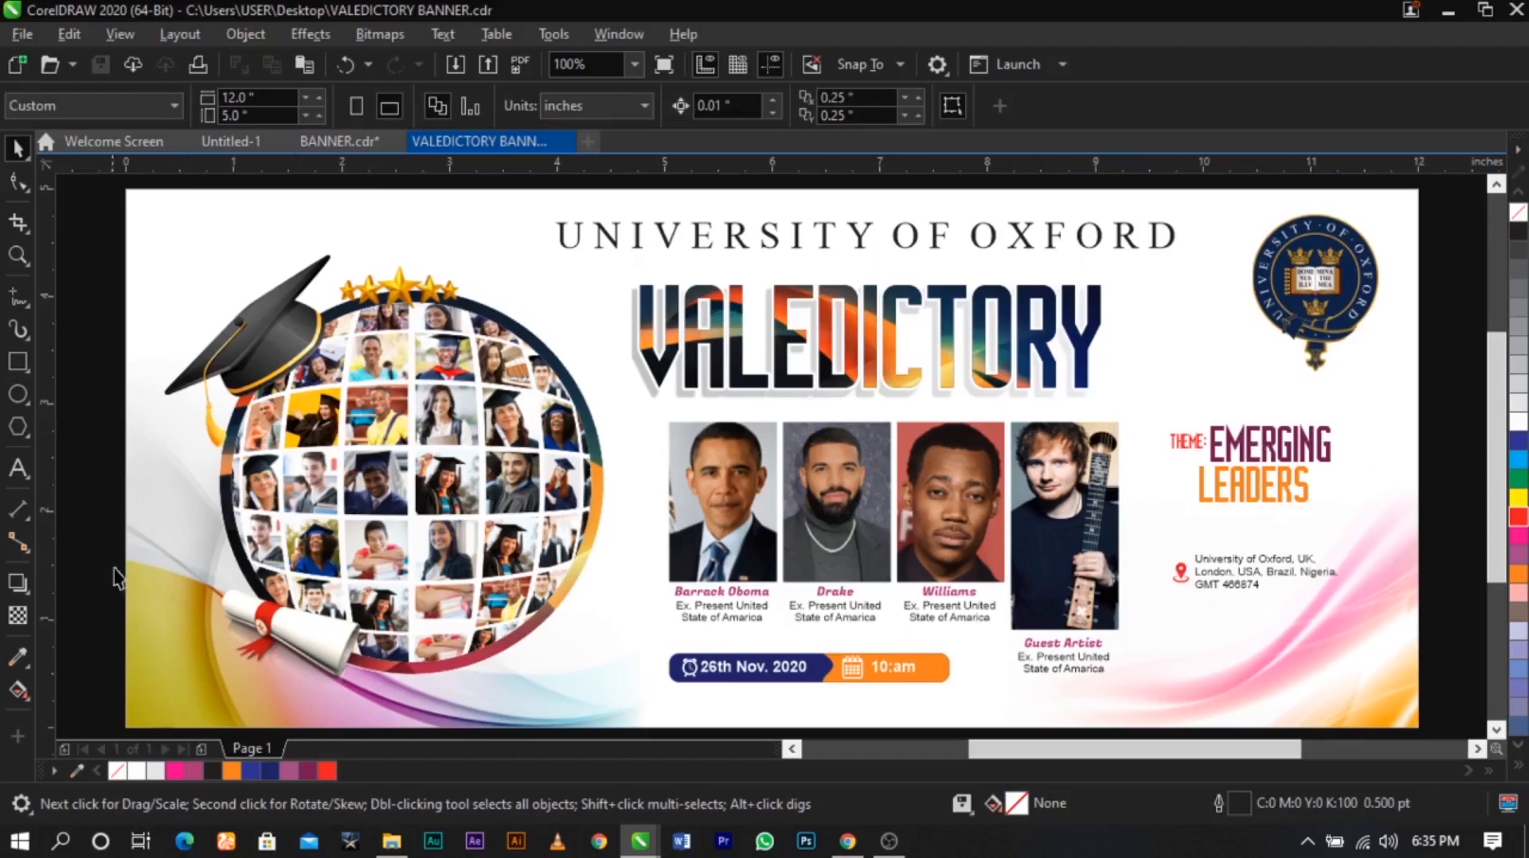
Import the orange lens flare image 47994-lens-light-editing-flare-free-clipart-hd from the SKYLENSE folder in Documents > JIM > DOWNLOA into the banner
left_click(390, 841)
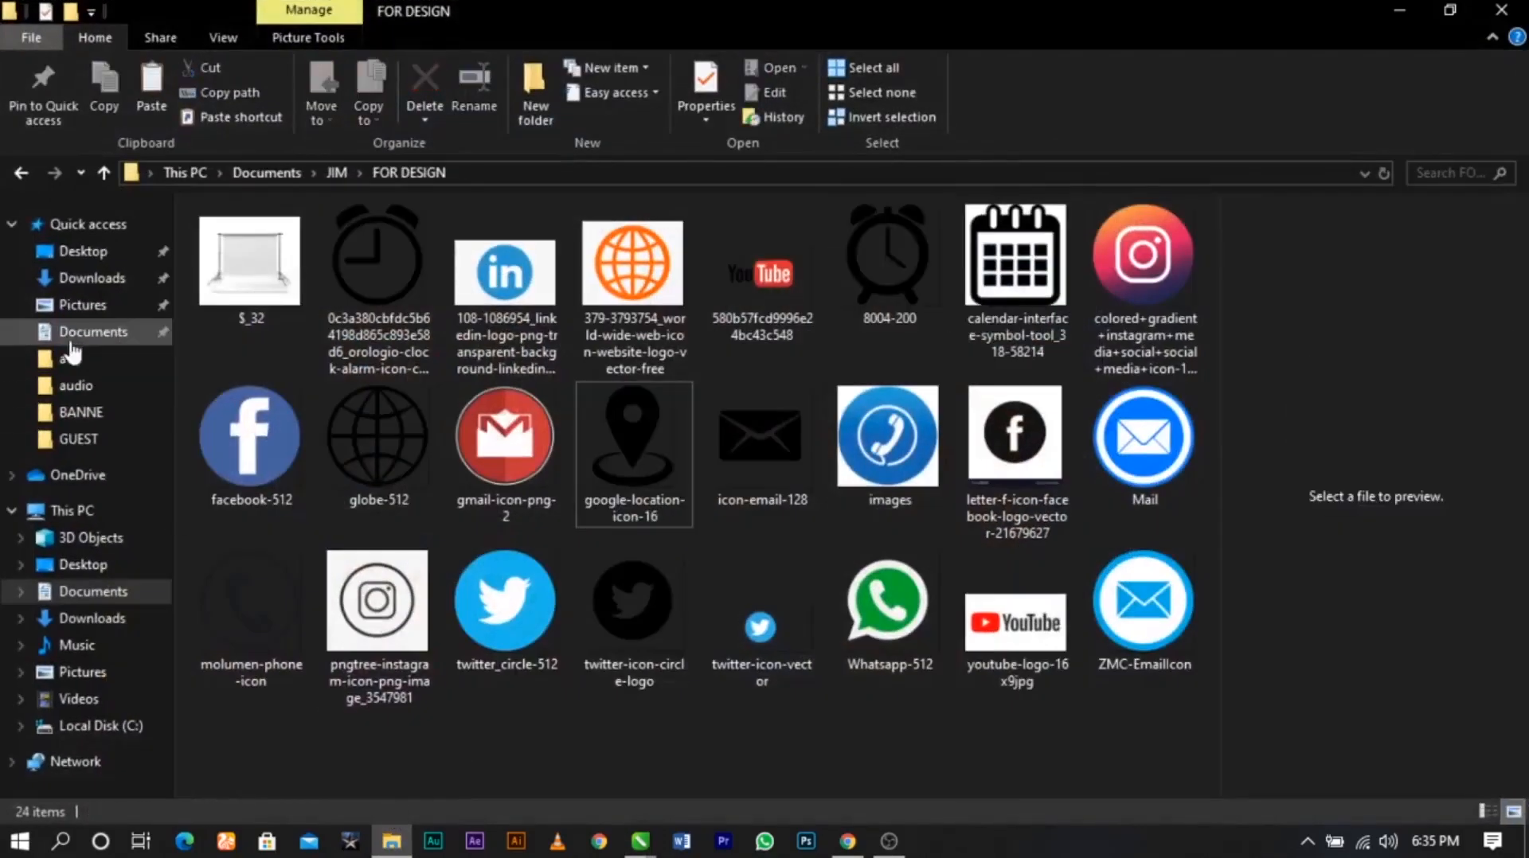
left_click(73, 338)
double_click(1139, 454)
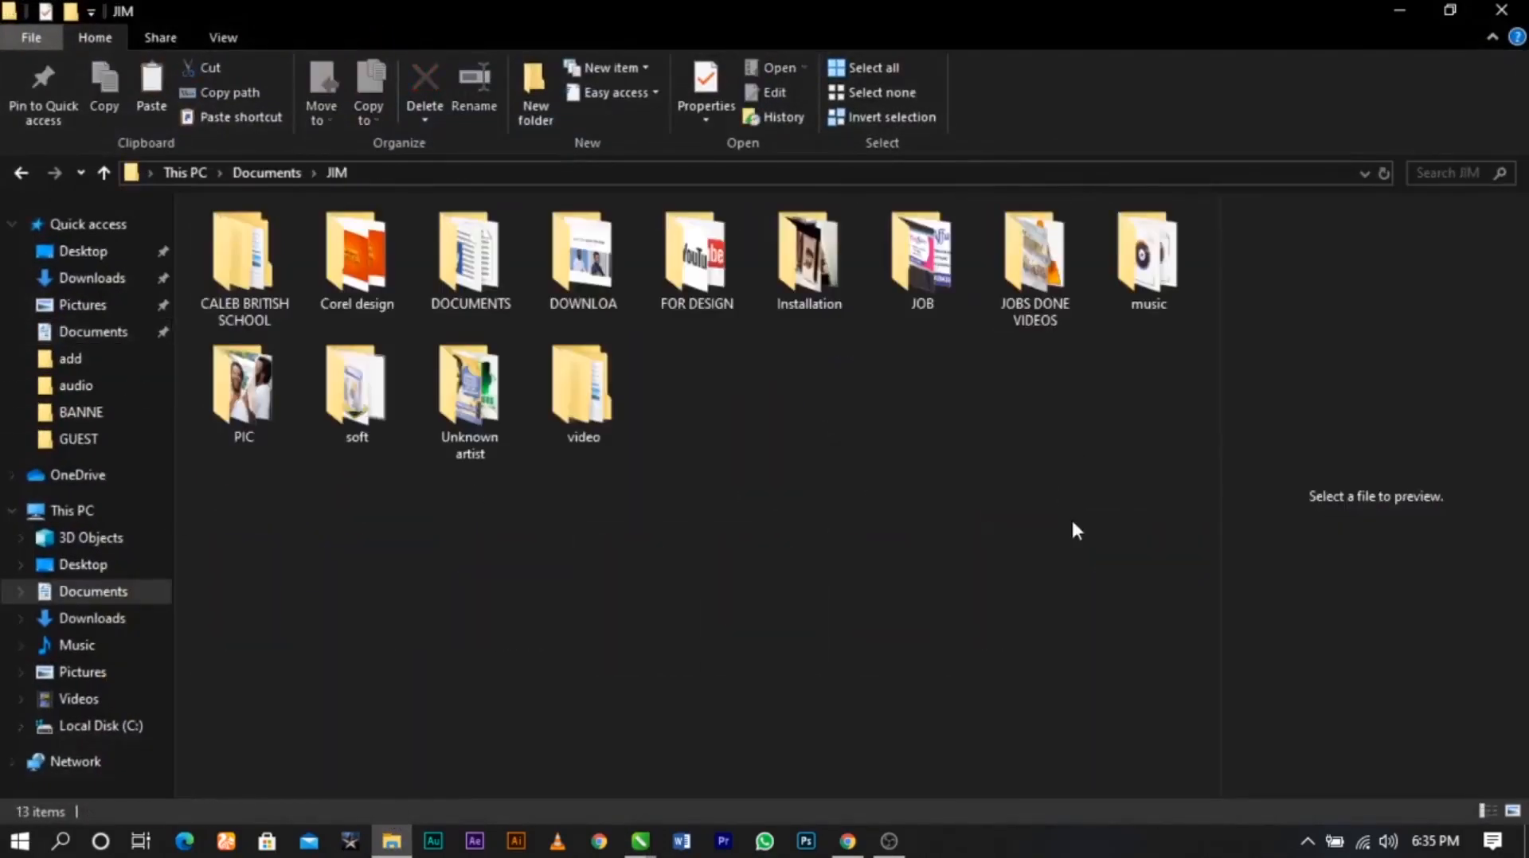
double_click(623, 298)
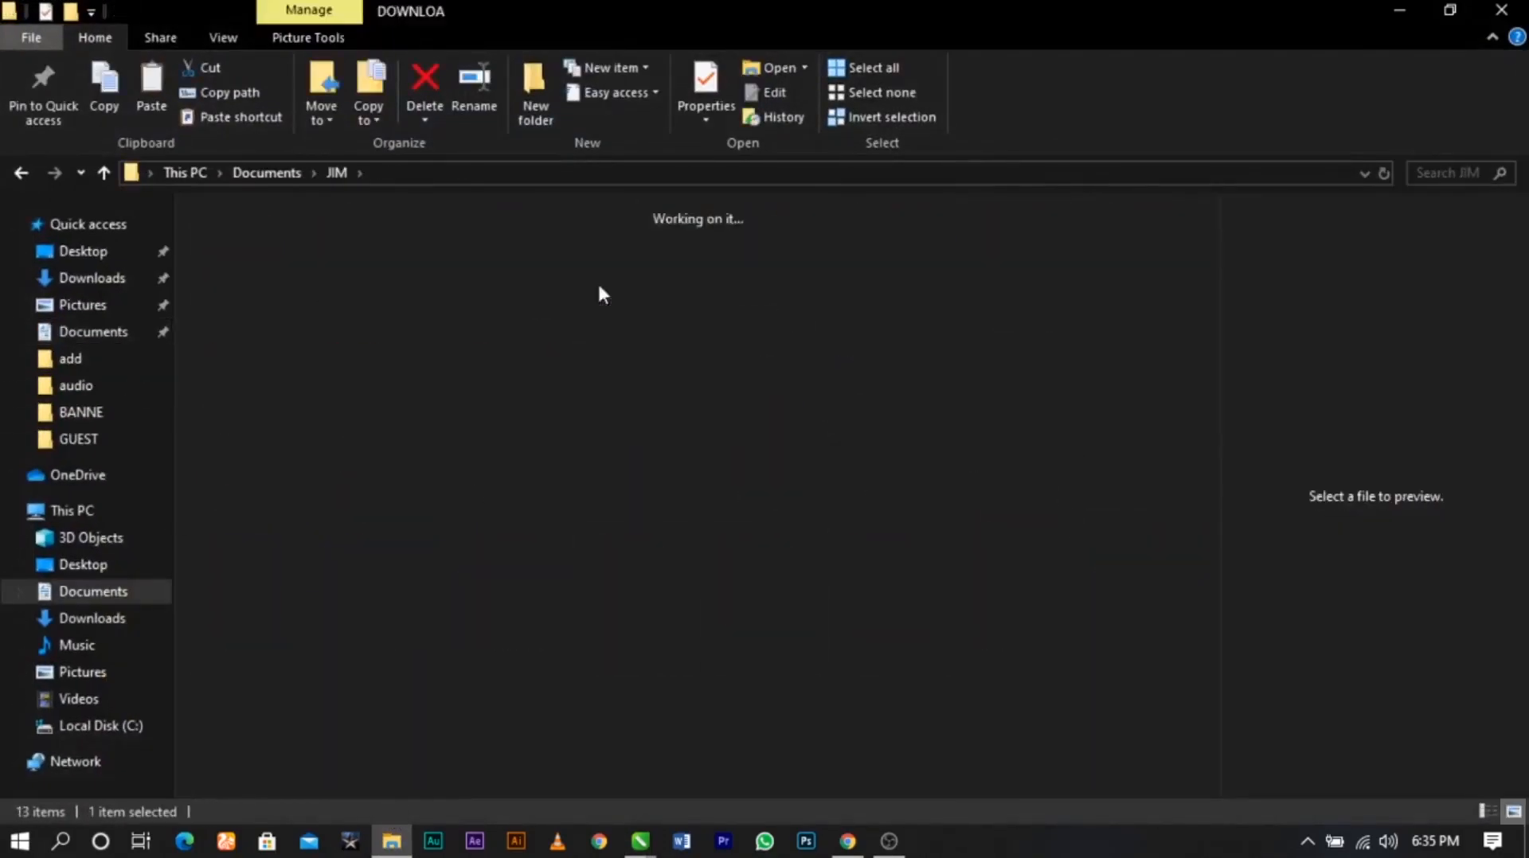
double_click(350, 309)
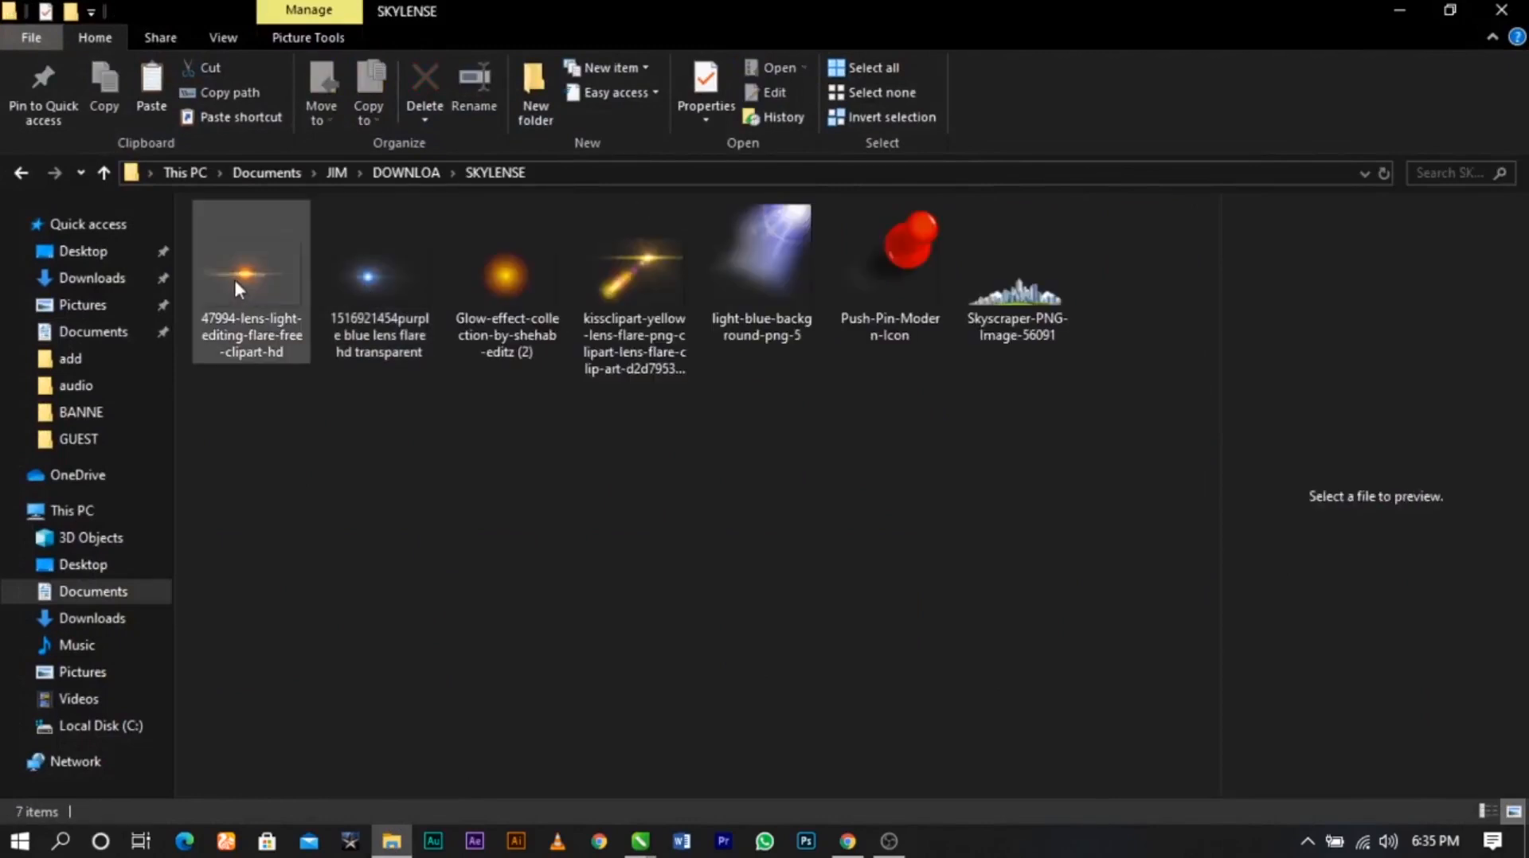
left_click_drag(232, 276, 90, 495)
scroll(871, 443, "down", 2)
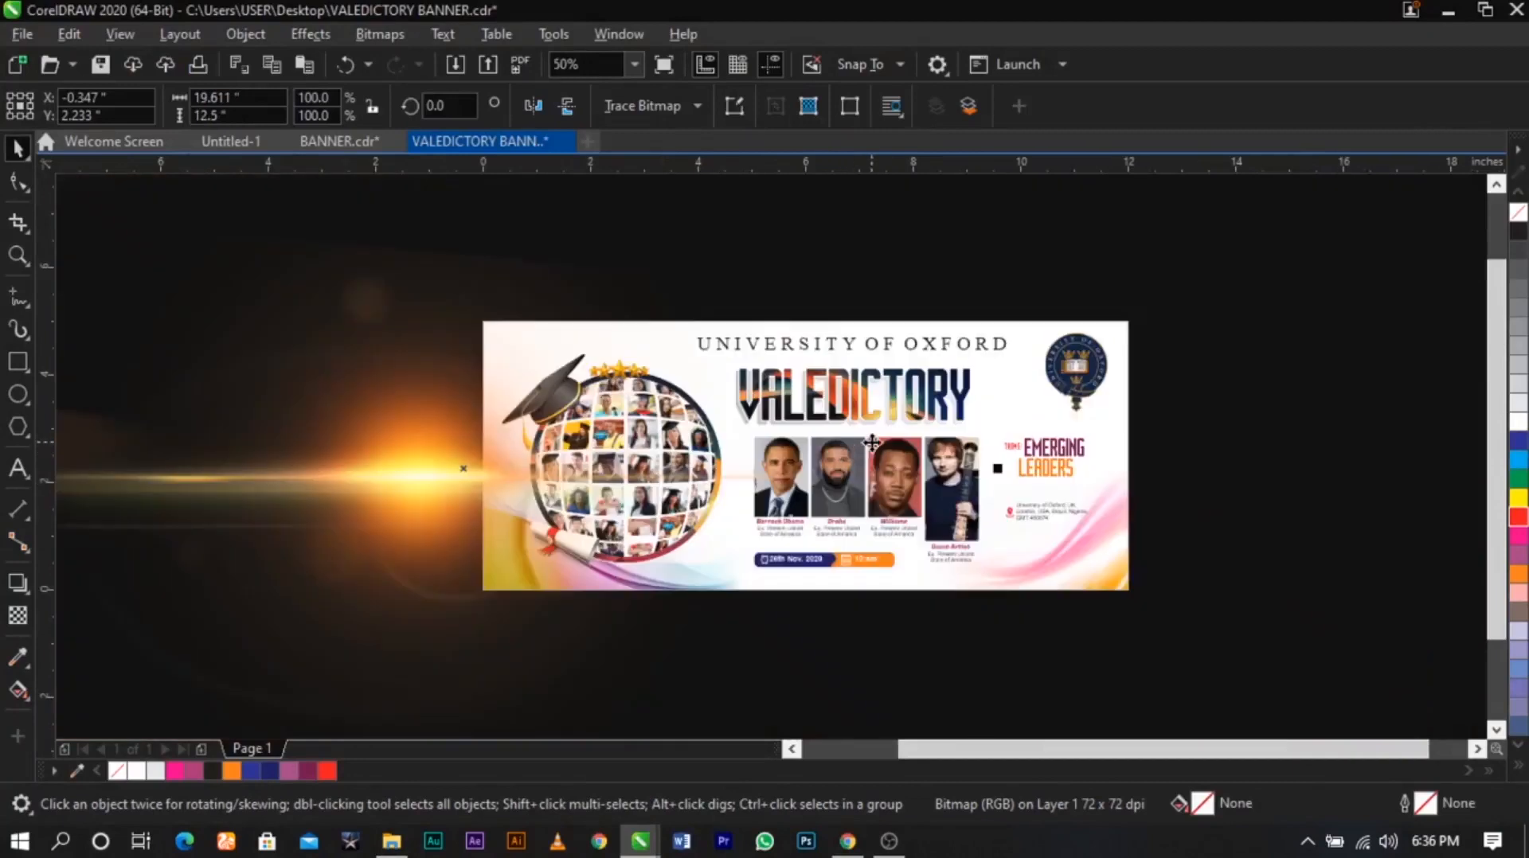
Scale the lens flare down to about 5.99 × 3.82 in and centre it on the globe's lower edge beside the diploma scroll
left_click_drag(566, 366, 728, 340)
scroll(821, 340, "down", 2)
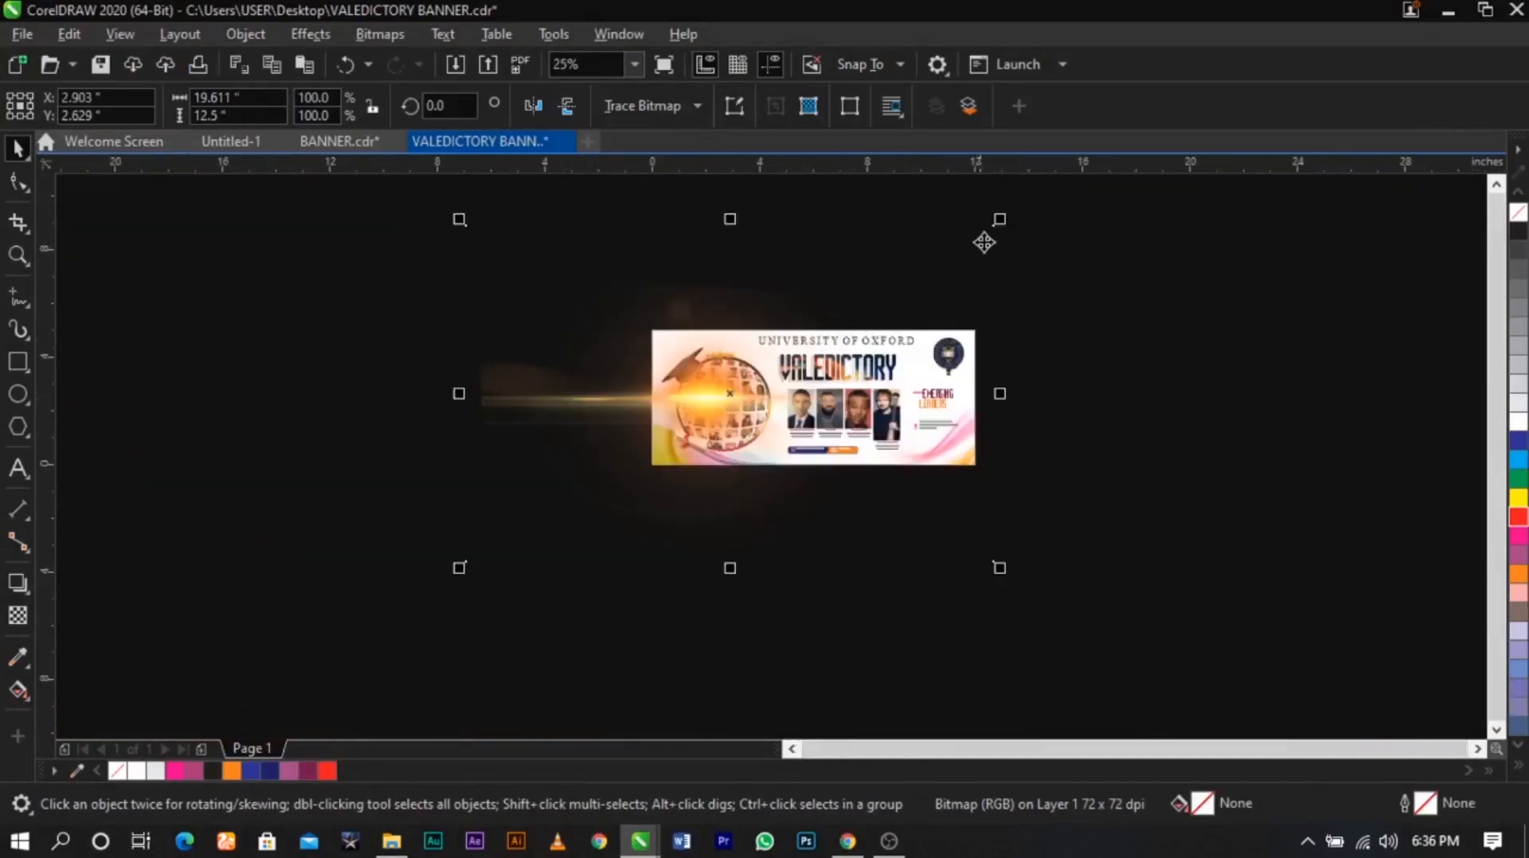
left_click_drag(999, 219, 729, 503)
scroll(728, 411, "up", 1)
key("z")
left_click_drag(506, 341, 921, 592)
key("space")
left_click_drag(854, 471, 785, 494)
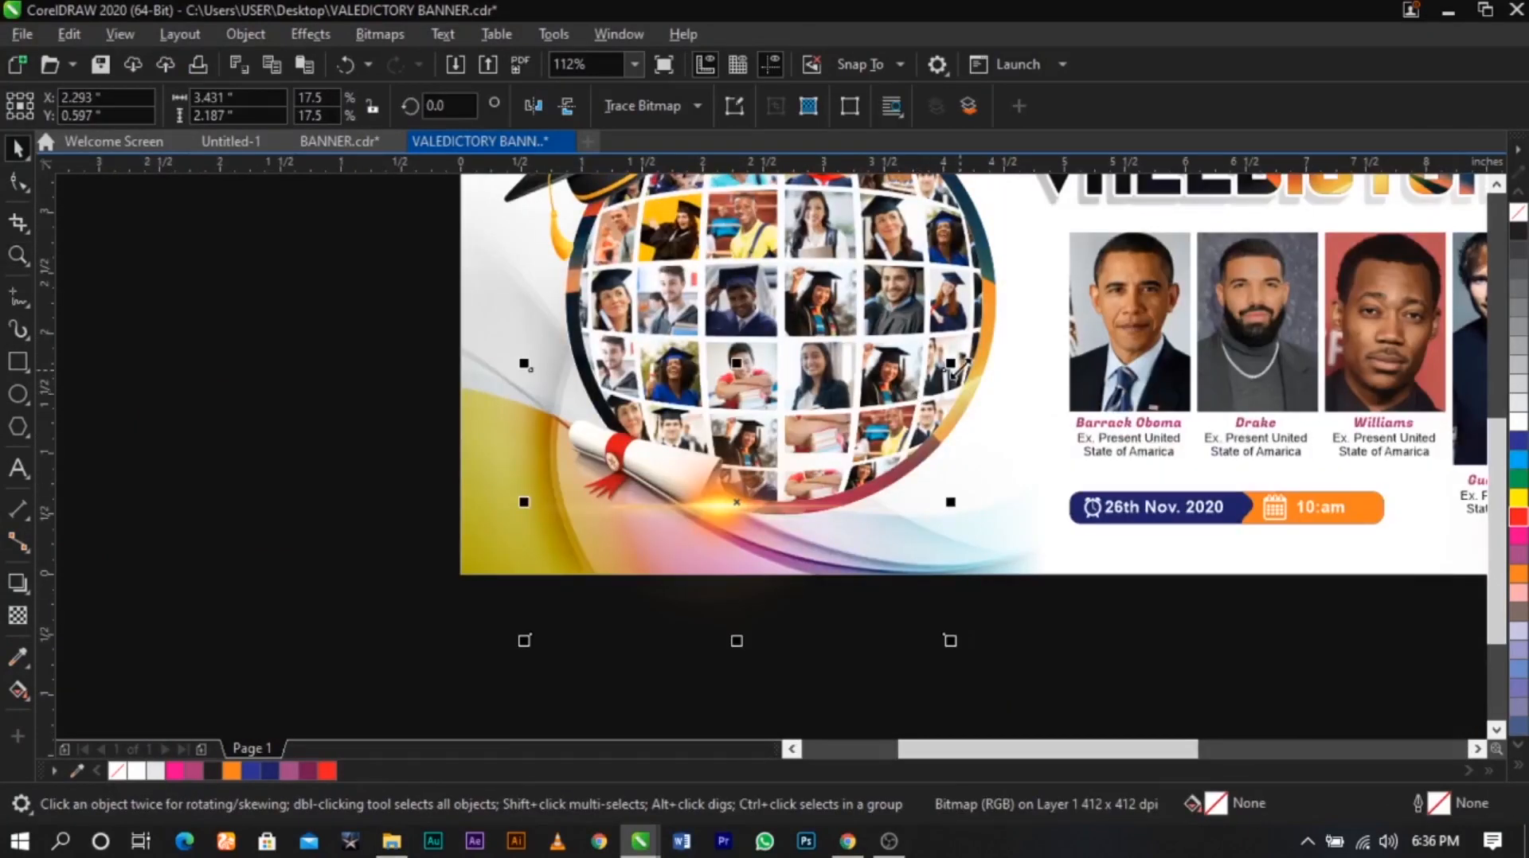
left_click_drag(949, 363, 1106, 257)
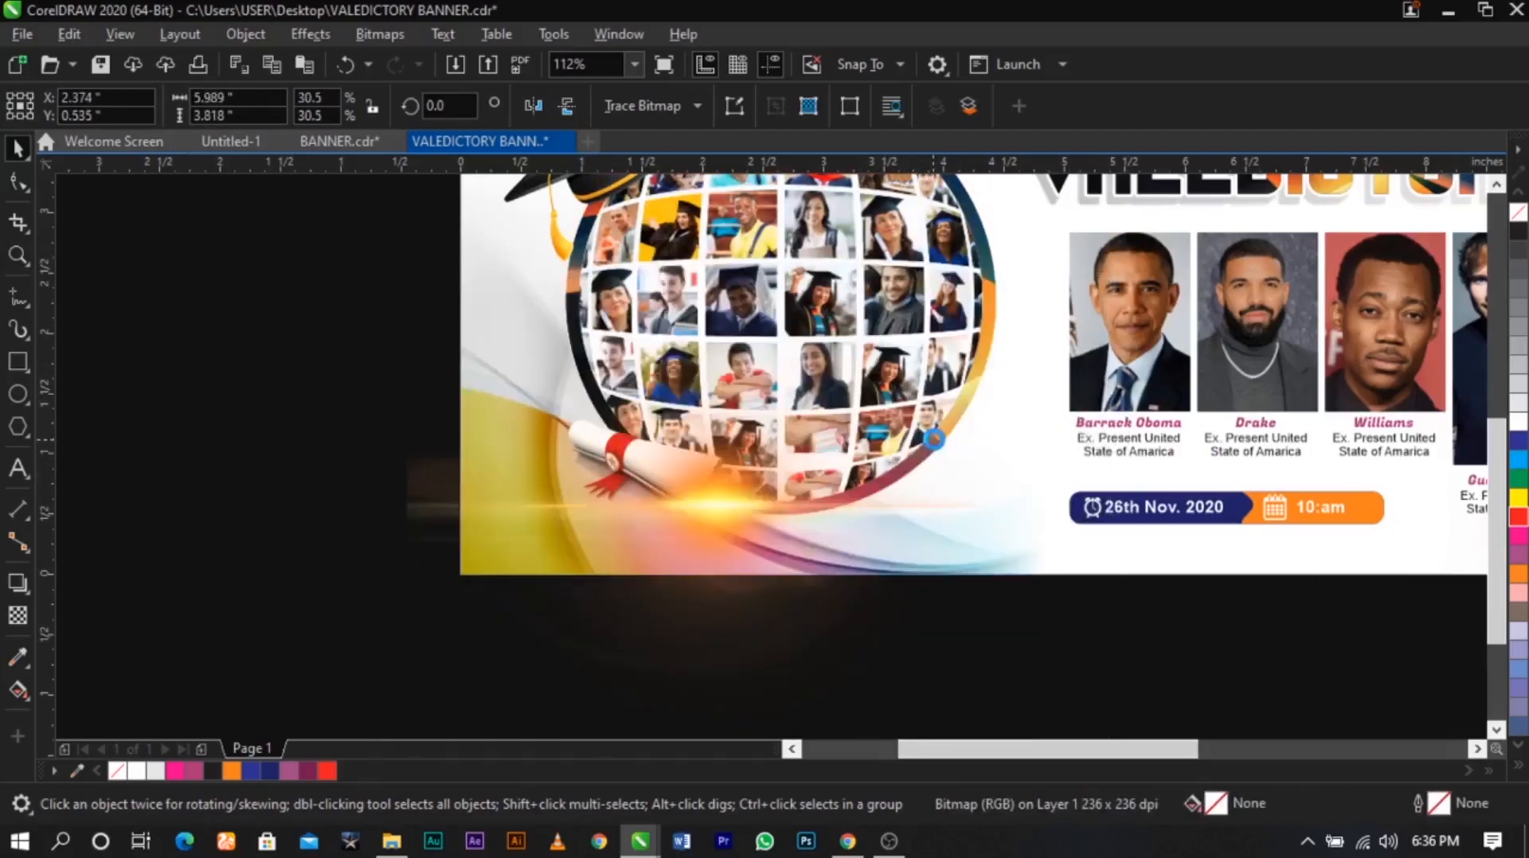
left_click_drag(934, 440, 931, 440)
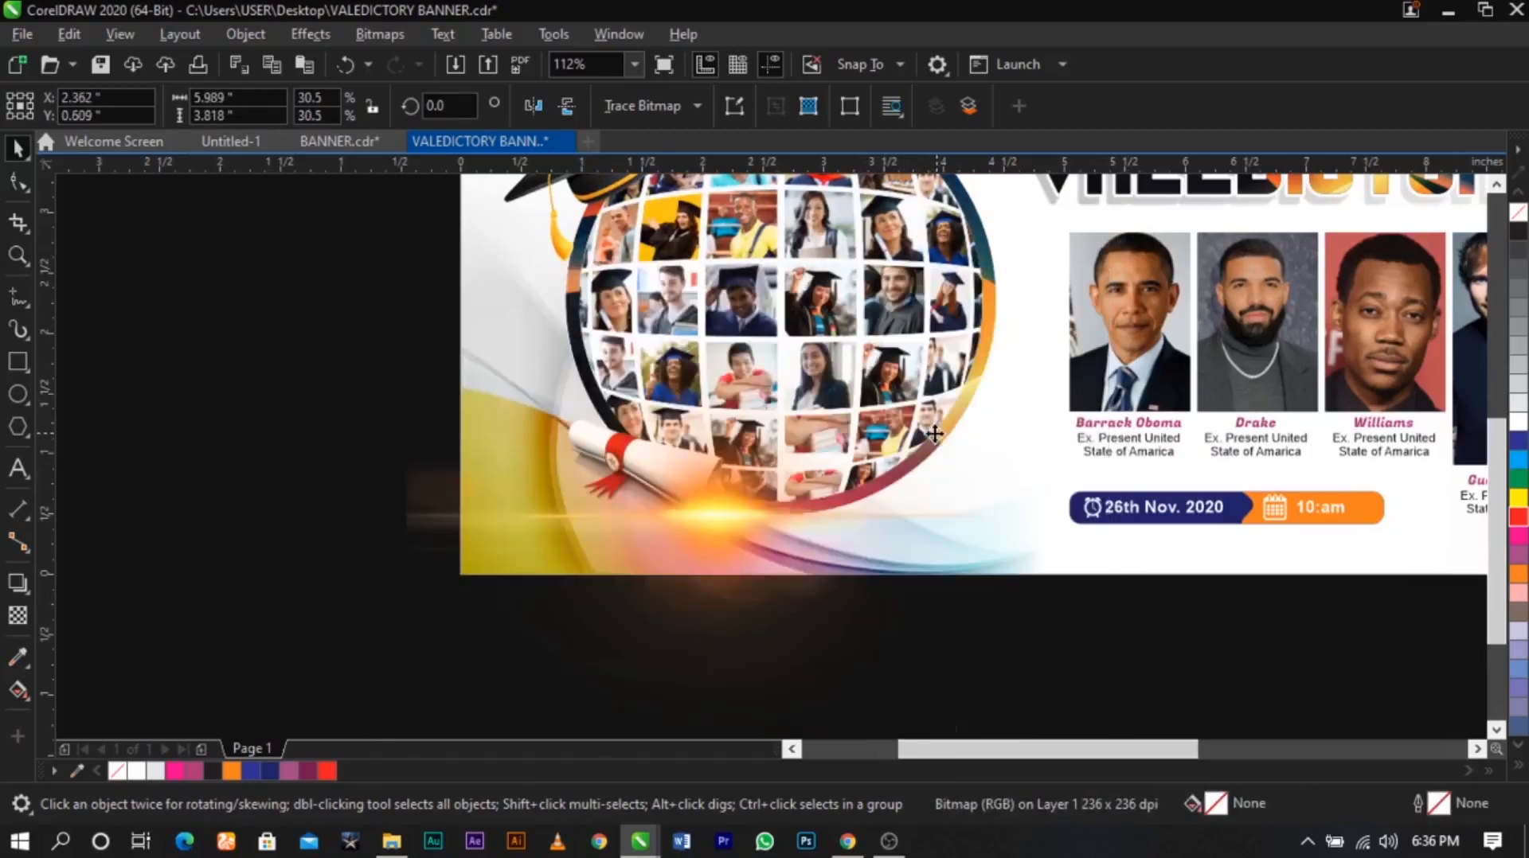
Set the lens flare's transparency merge mode to Screen and shift the flare slightly along the globe's lower edge
left_click(18, 616)
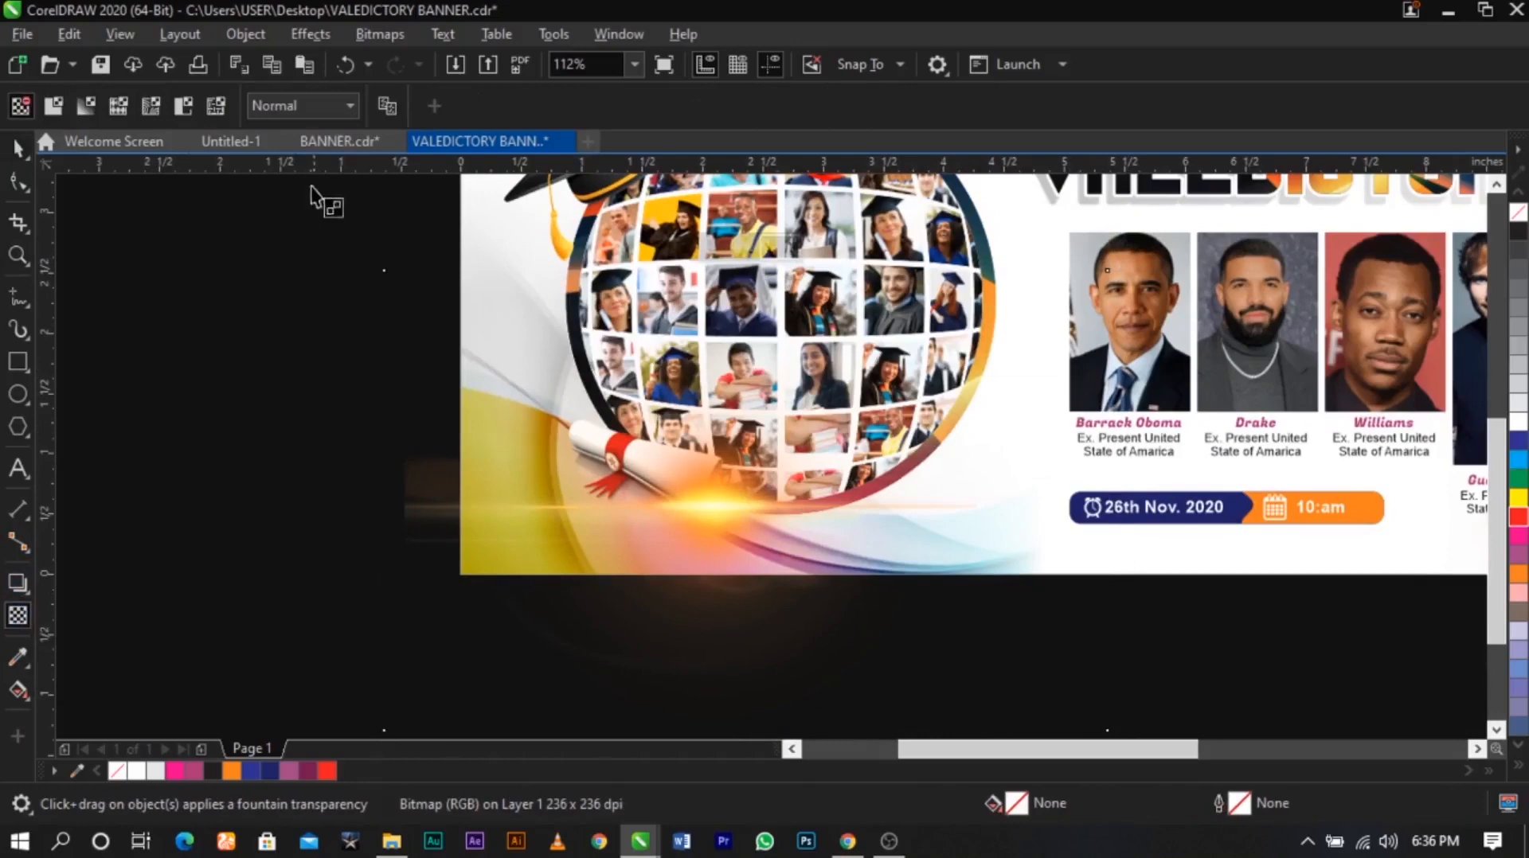
left_click(299, 104)
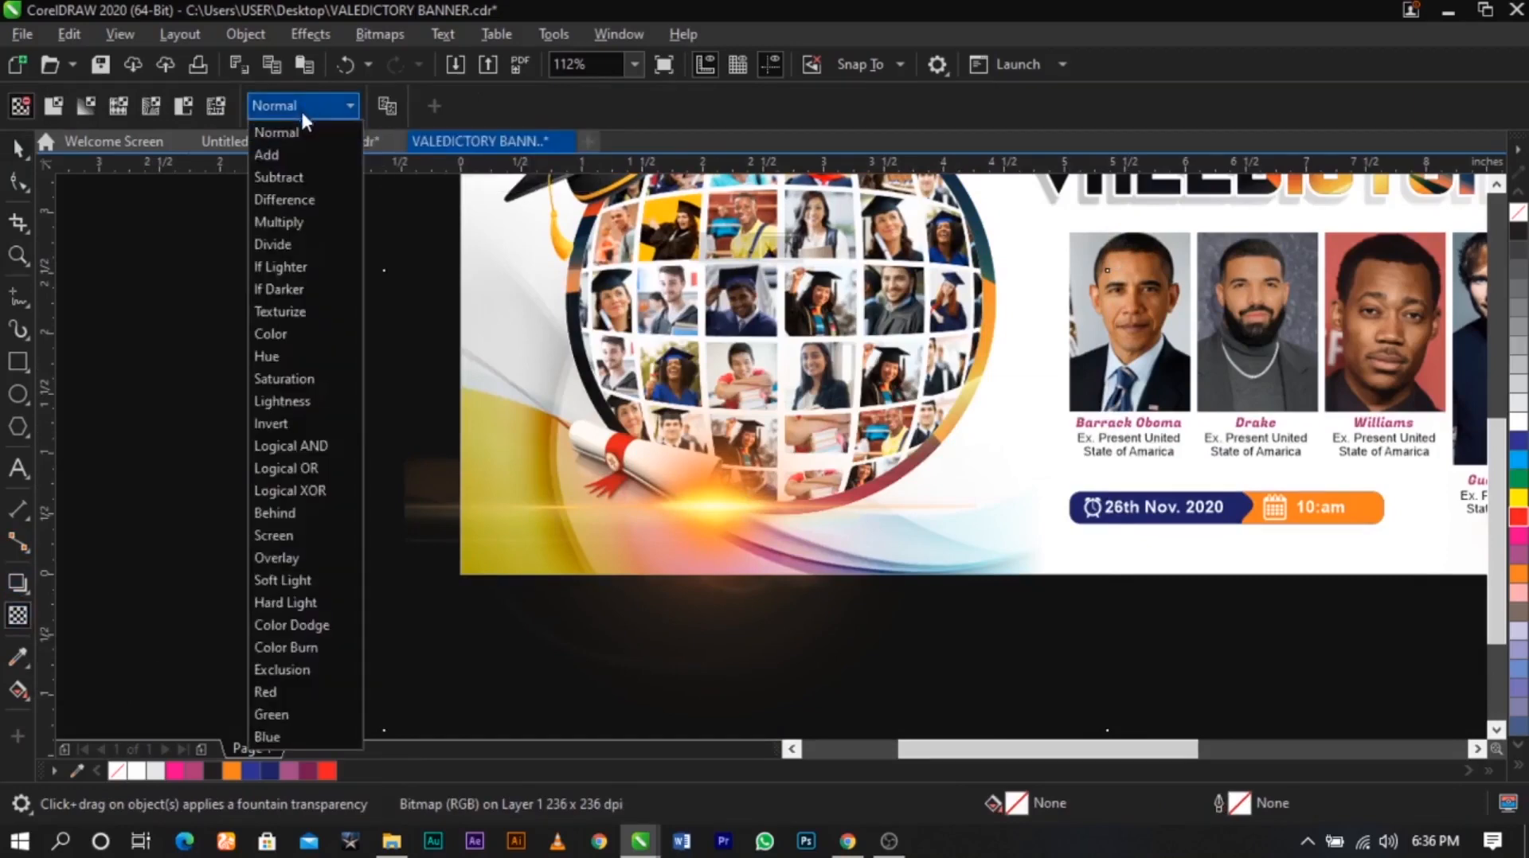
left_click(355, 536)
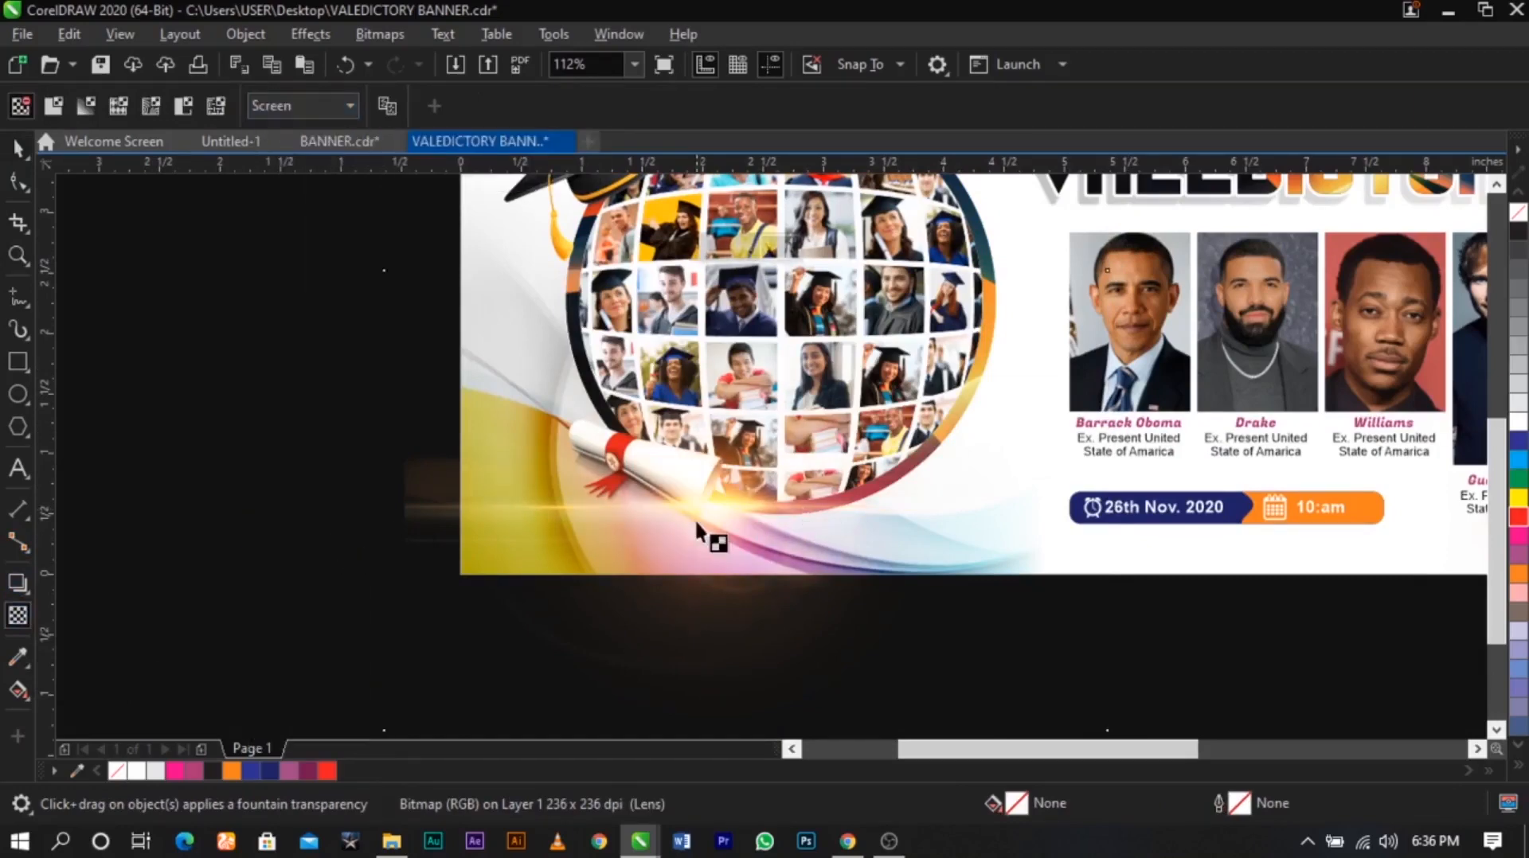
key("space")
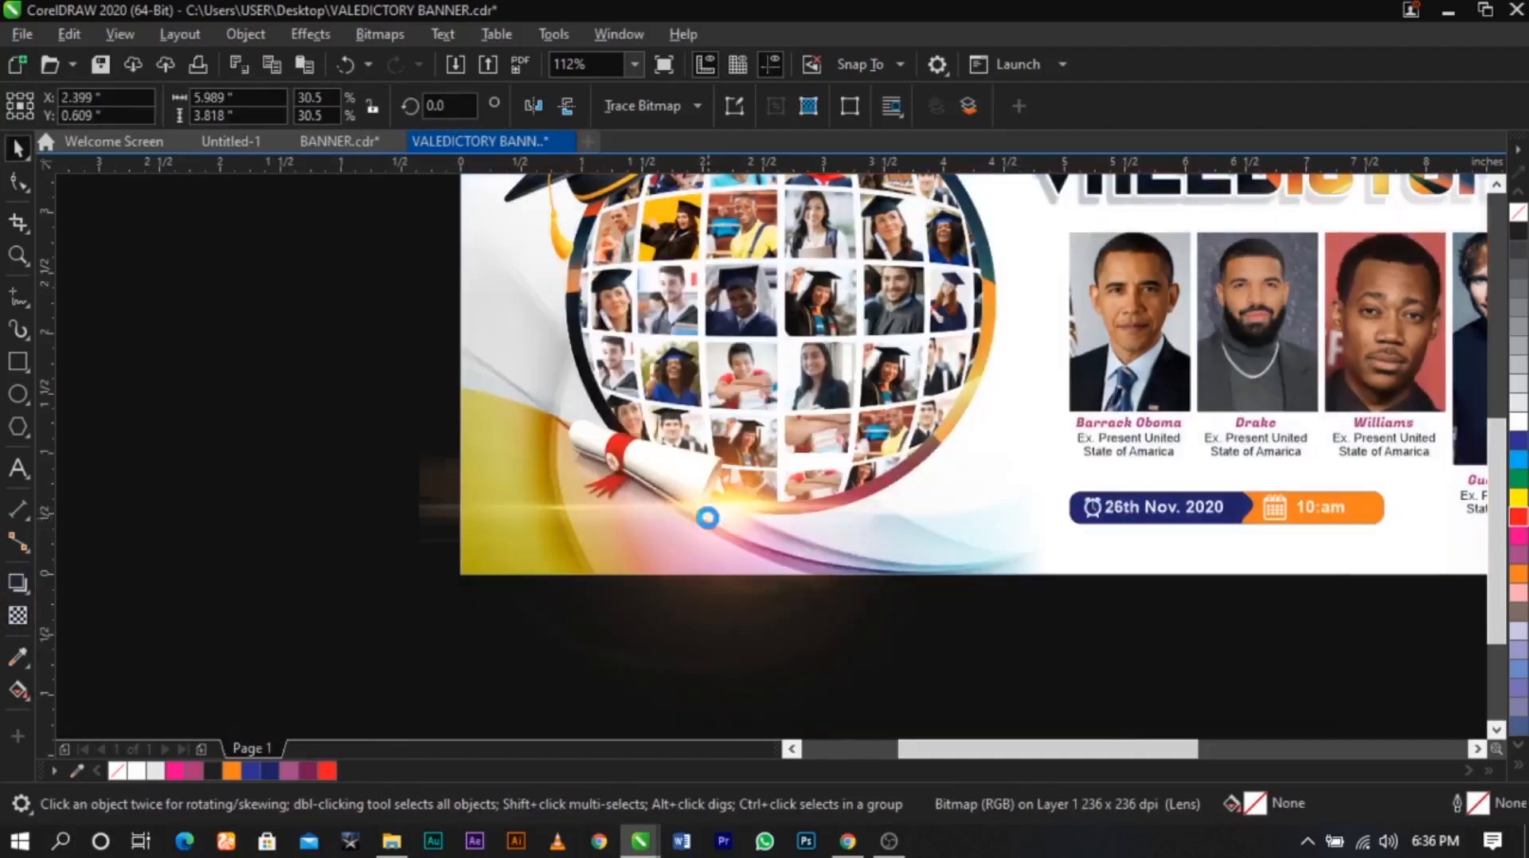
PowerClip the globe artwork and lens flare inside the banner's background rectangle
scroll(707, 519, "down", 3)
left_click_drag(442, 205, 858, 672)
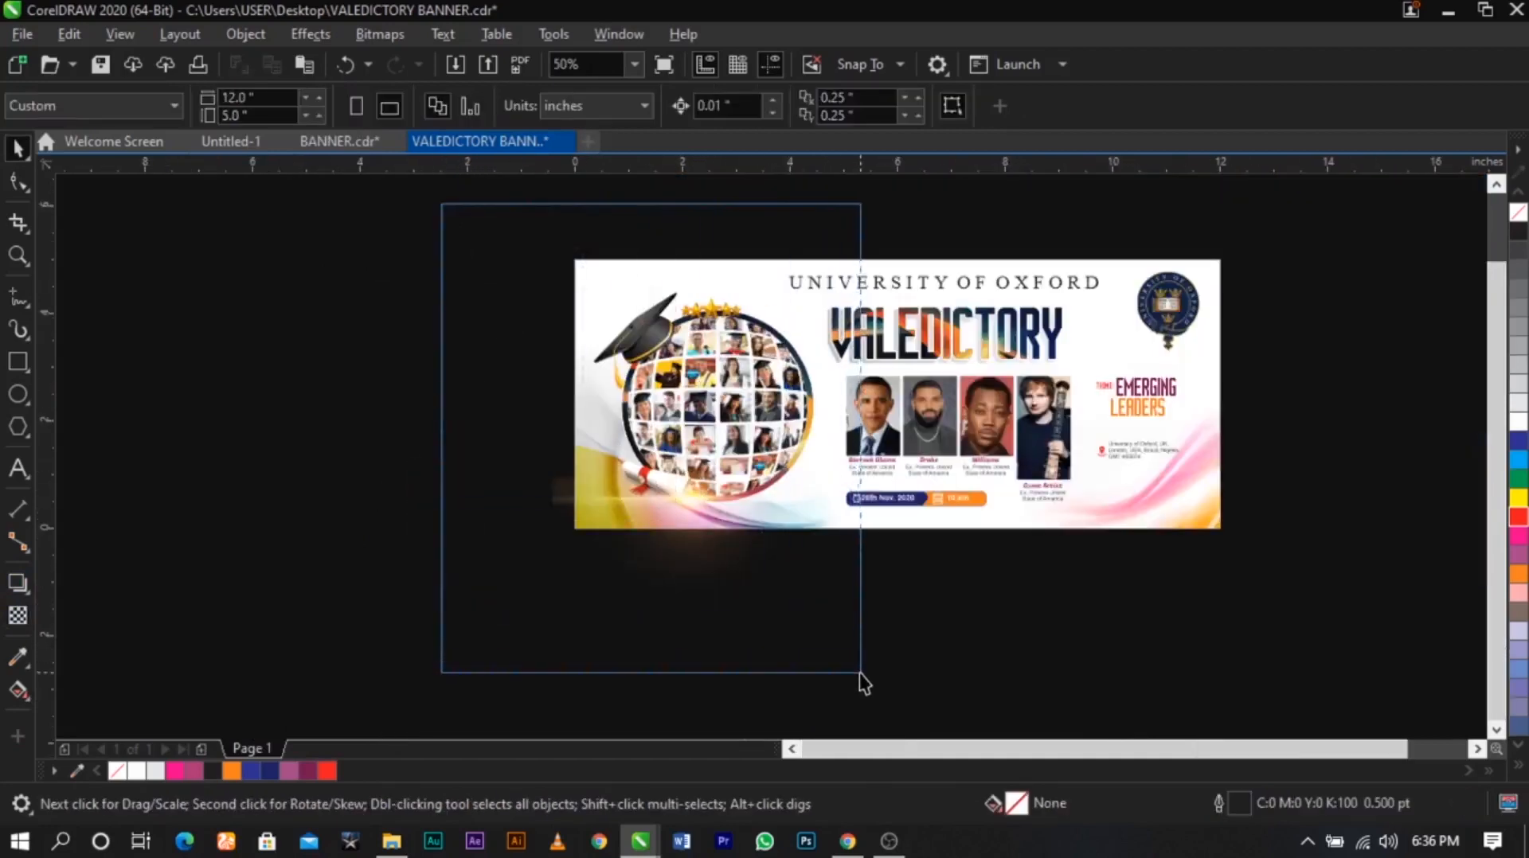
right_click(673, 532)
left_click(733, 488)
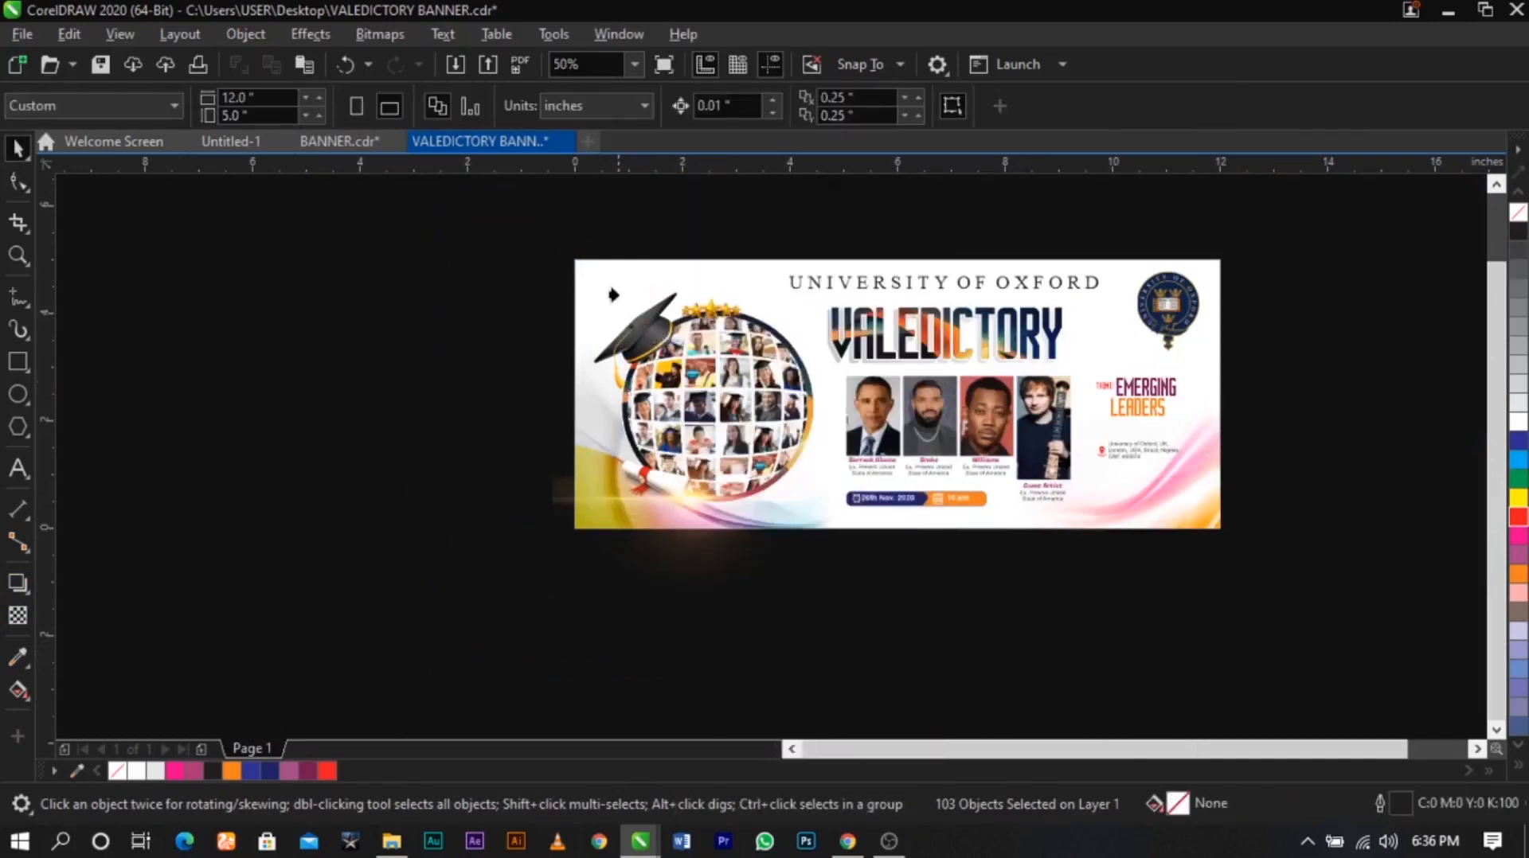
left_click(602, 276)
Copy the lens flare from the background's PowerClip contents and paste the copy outside it, over the VALEDICTORY heading
key("z")
left_click_drag(490, 240, 1212, 617)
key("space")
double_click(415, 597)
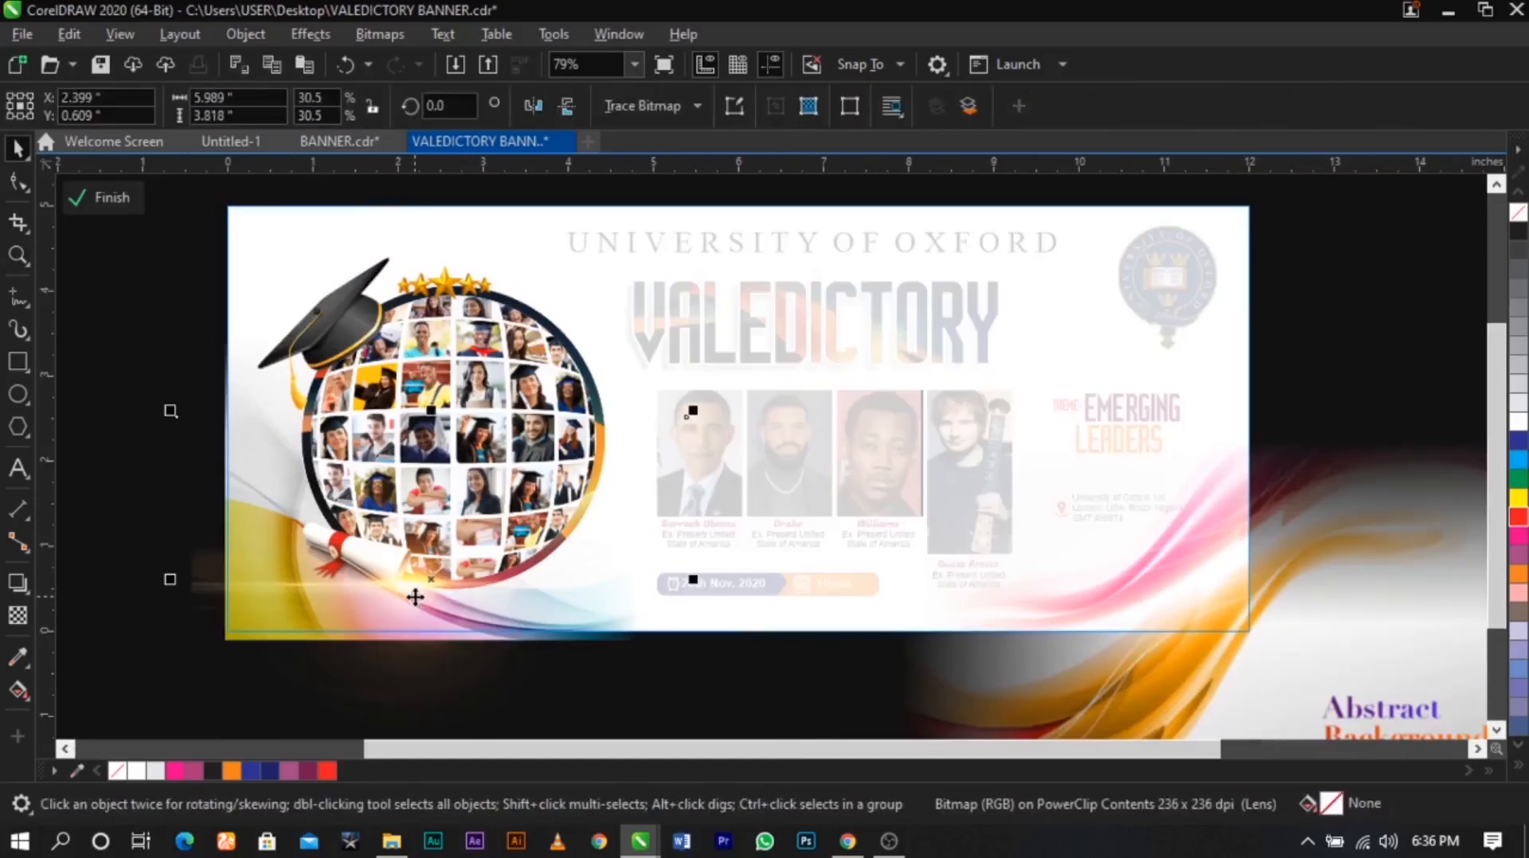
key("ctrl+x")
left_click(166, 634, "ctrl")
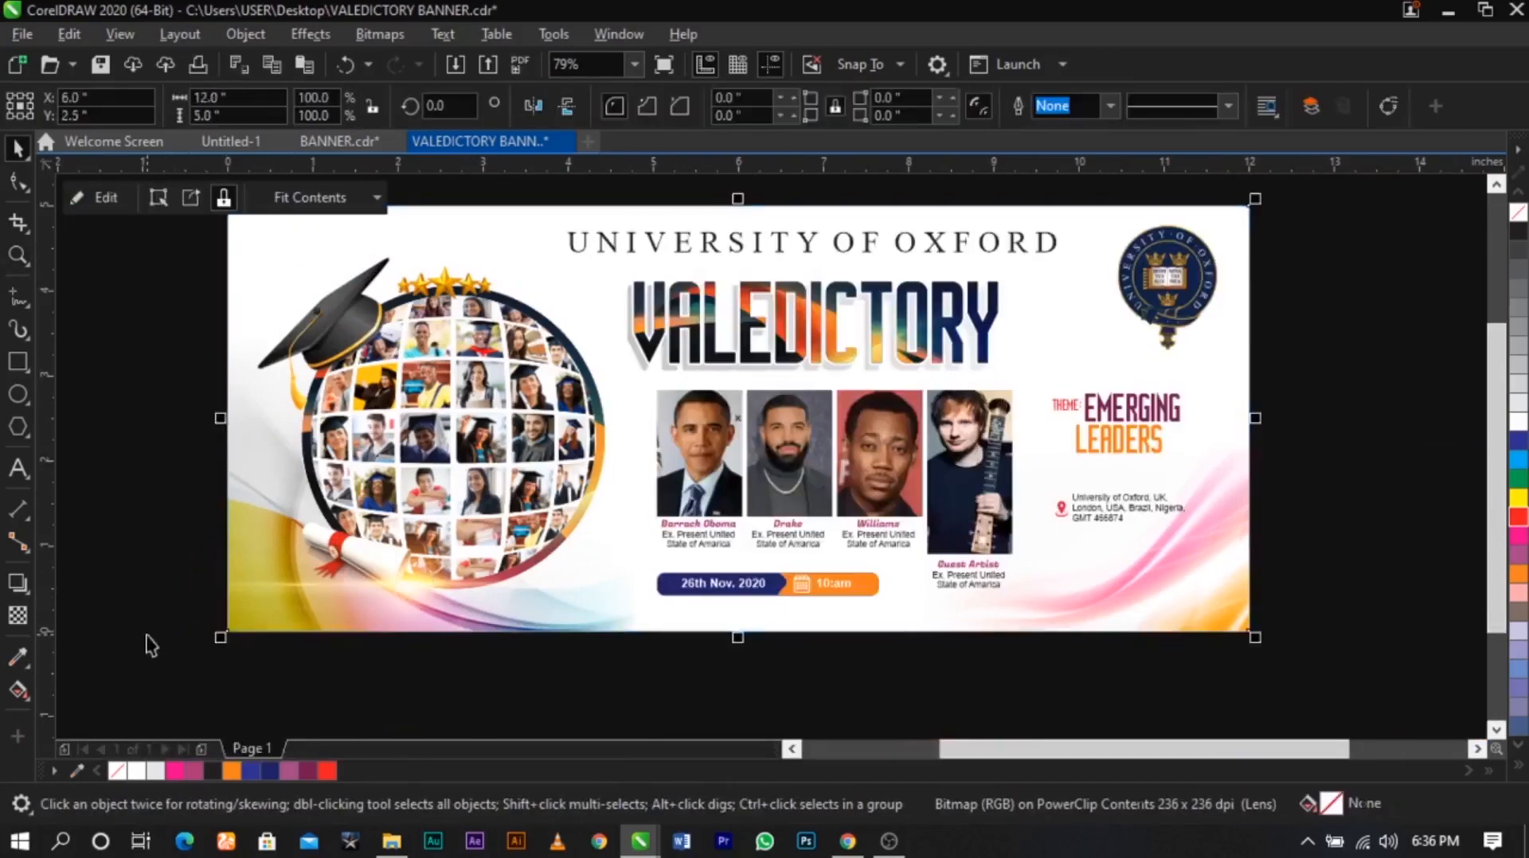
left_click(147, 636)
key("ctrl+v")
left_click_drag(444, 566, 786, 402)
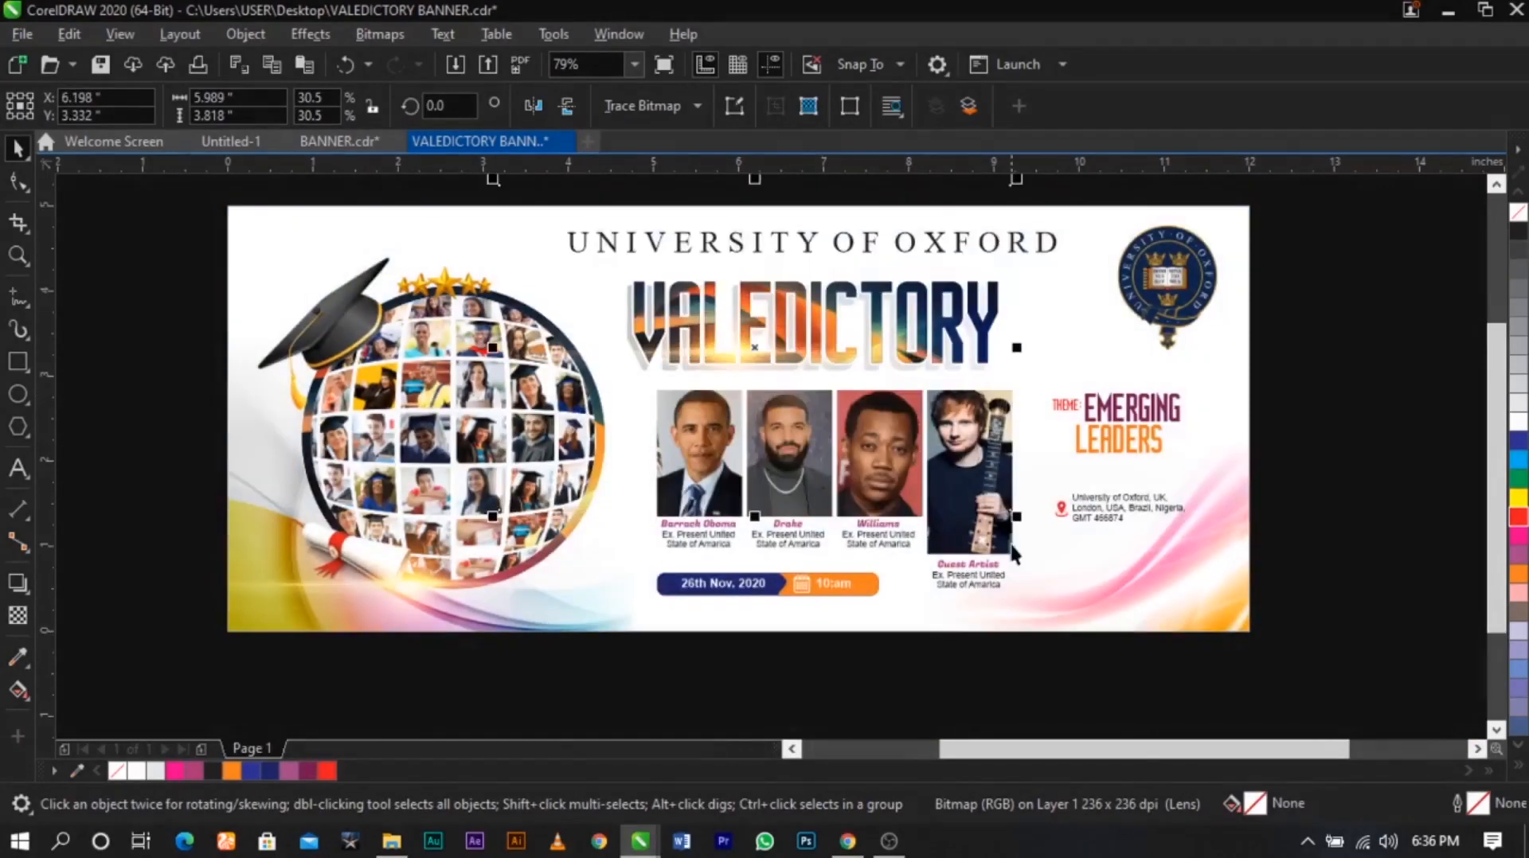
Enlarge the copied lens flare to about 7.33 × 4.67 in and adjust its position along the VALEDICTORY heading's lower edge
left_click_drag(1018, 518, 1059, 544)
left_click_drag(865, 432, 866, 443)
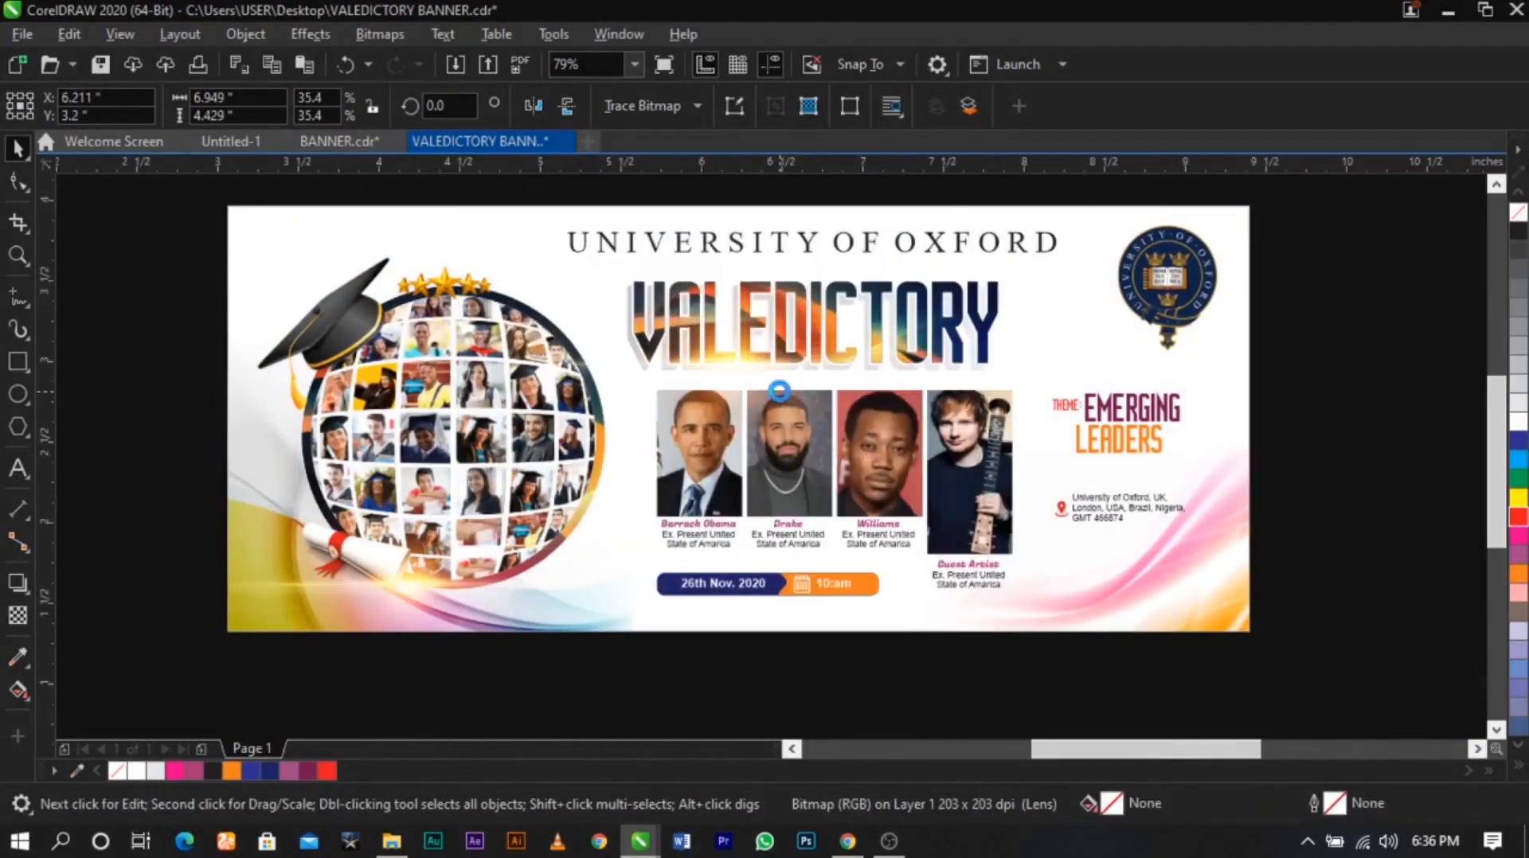
scroll(802, 381, "up", 2)
scroll(802, 379, "down", 2)
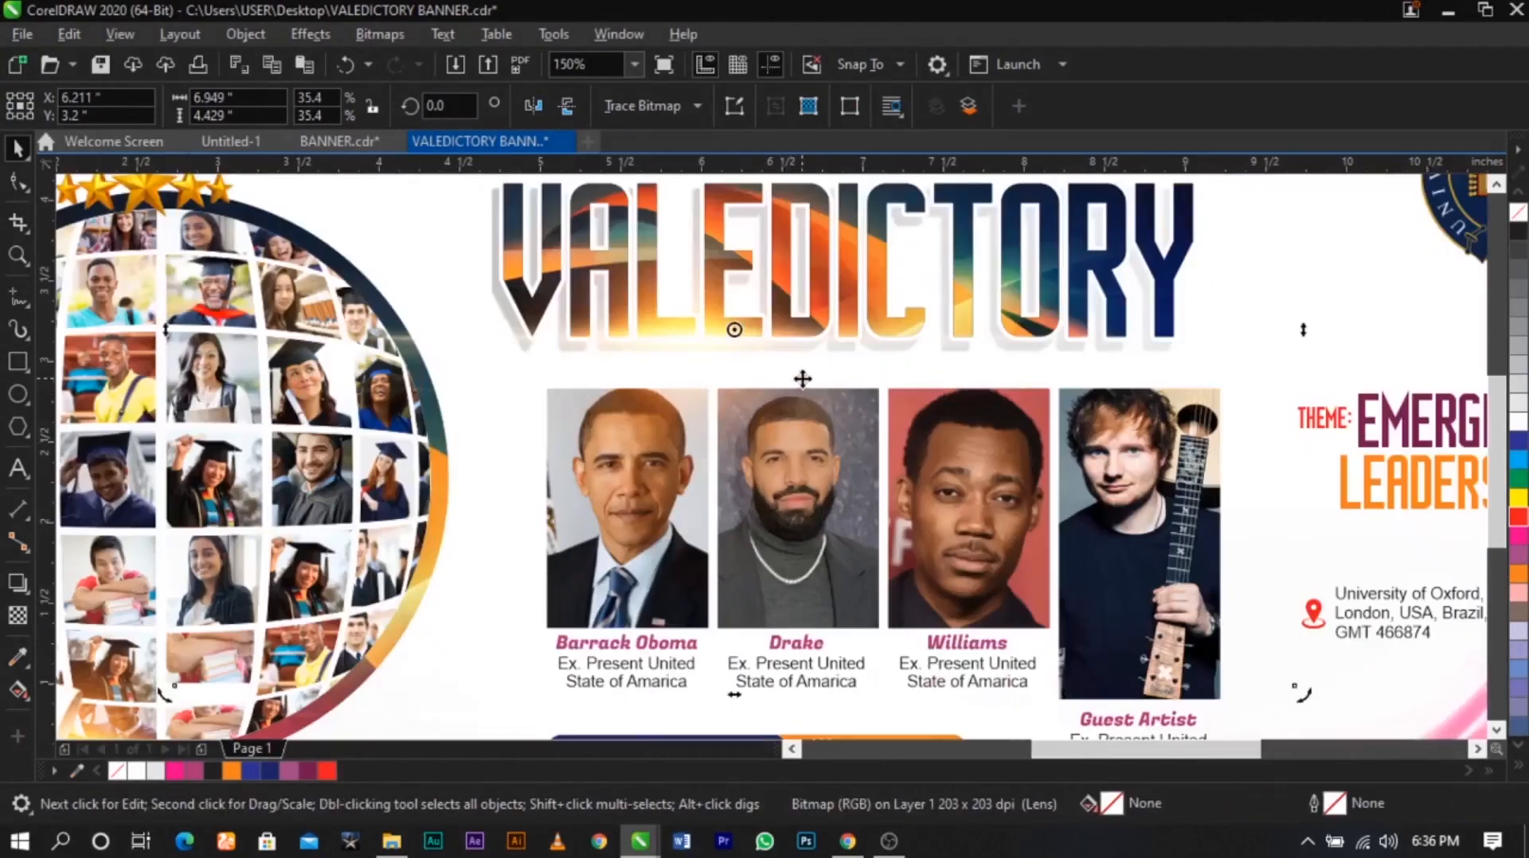
left_click(1273, 422)
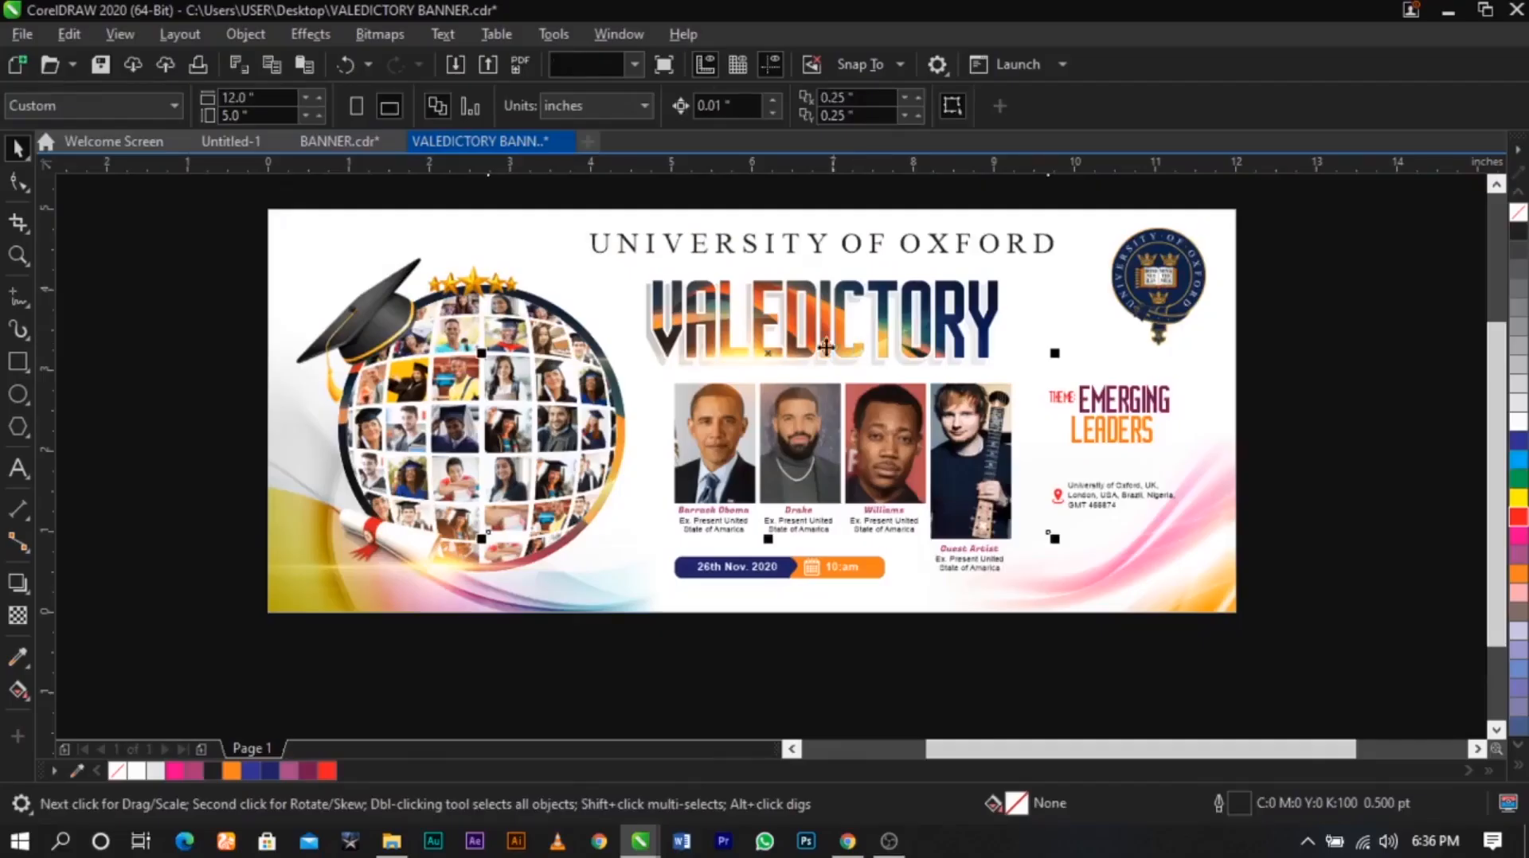
left_click(910, 432)
left_click_drag(1056, 544, 1083, 557)
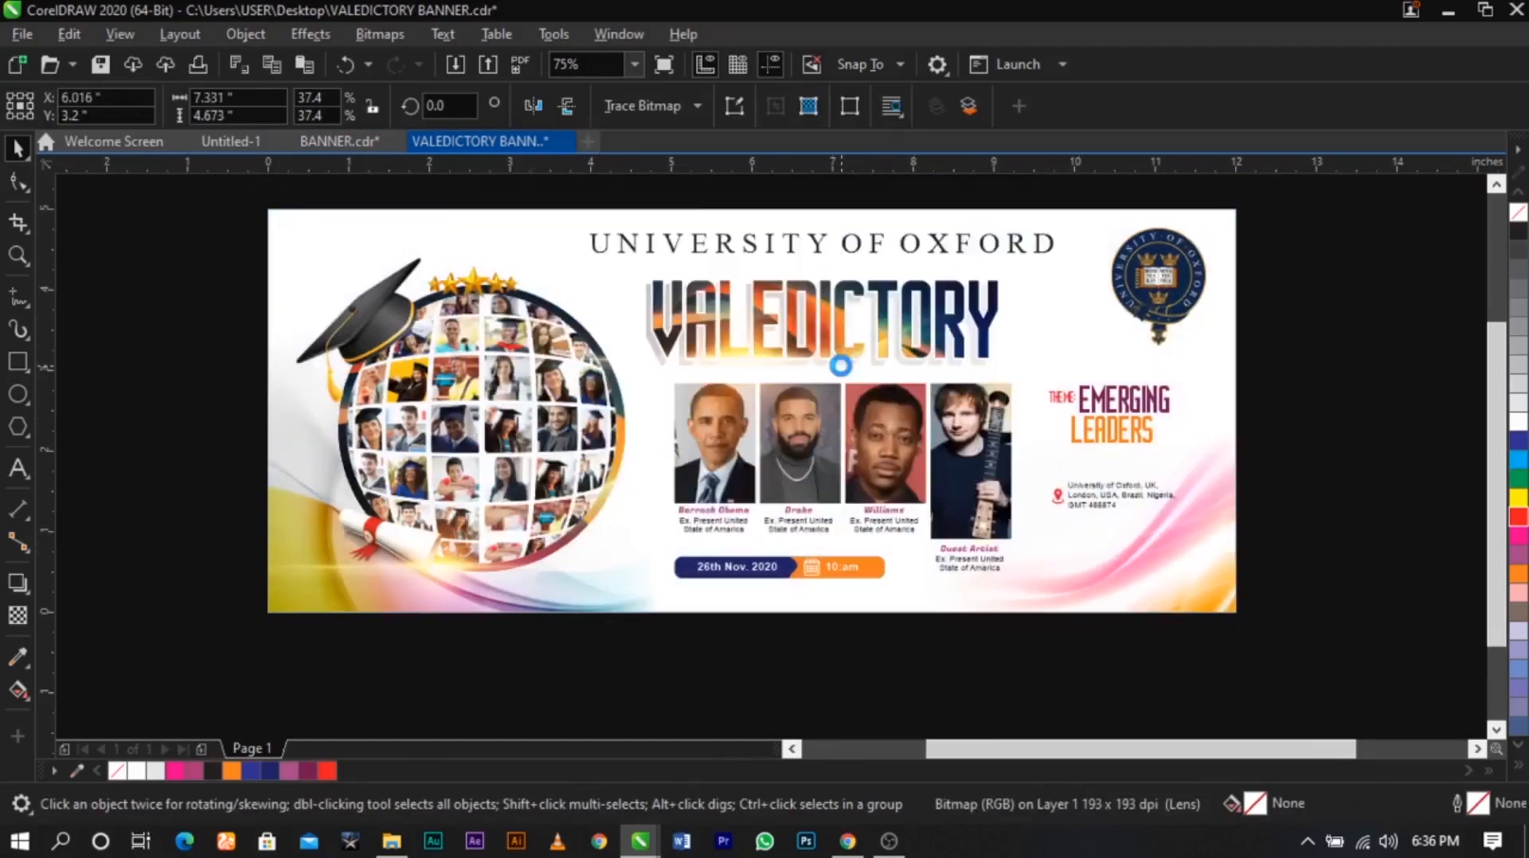
left_click(1142, 434)
scroll(1186, 430, "down", 2)
left_click(1182, 422)
key("F2")
left_click_drag(1148, 271, 503, 526)
left_click(853, 364)
key("F3")
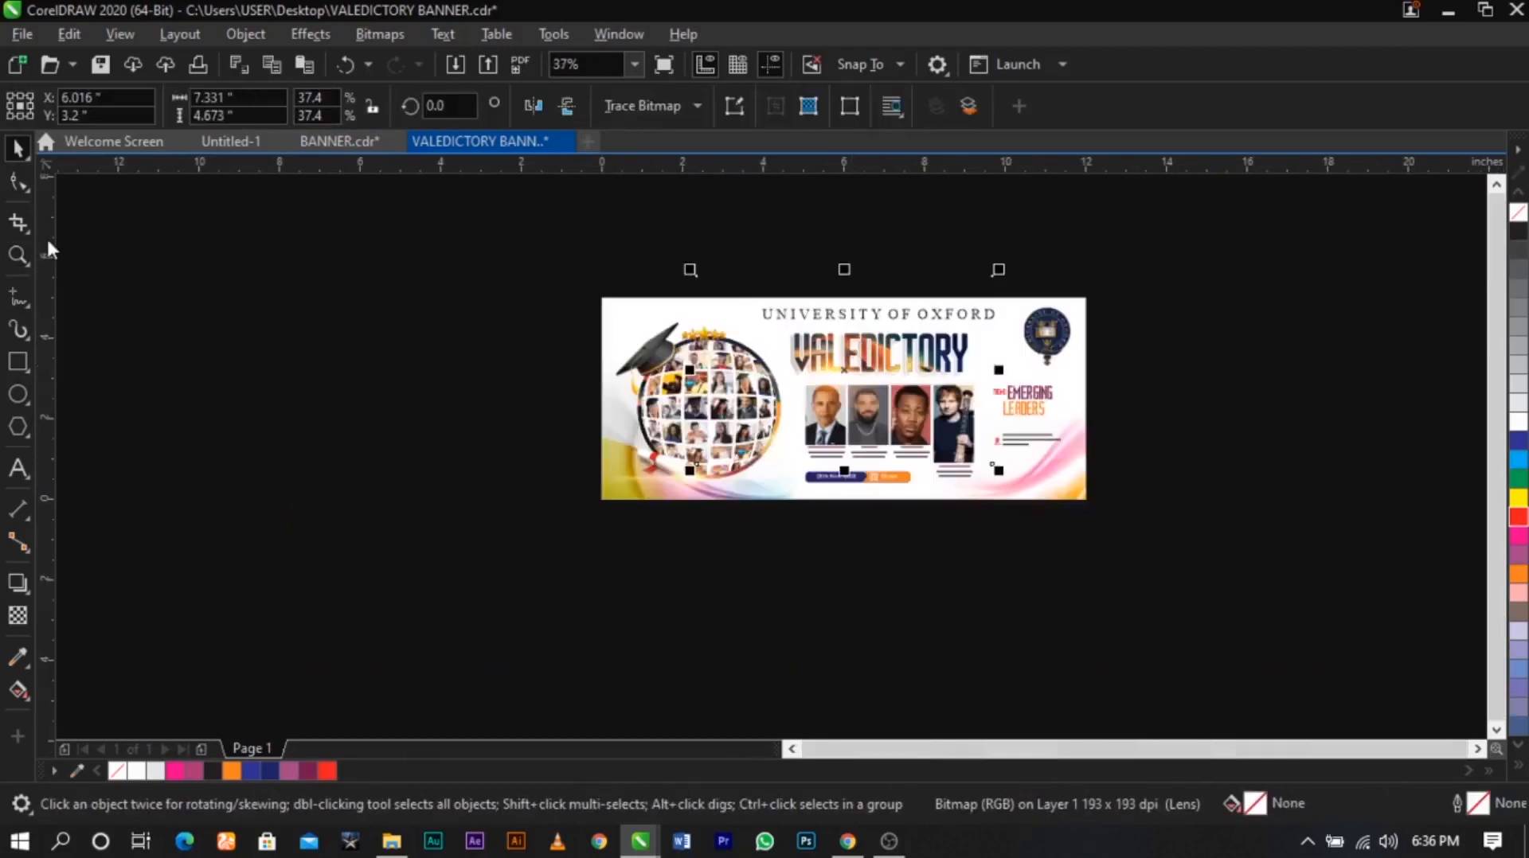